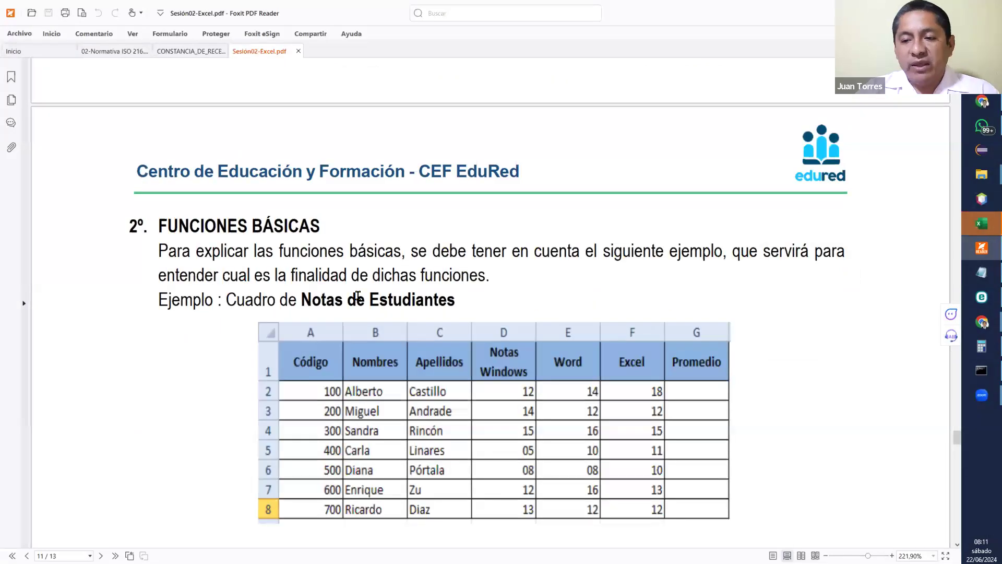
Review the PDF's basic functions section, from the student grades table through SUMA, PROMEDIO, MAX, MIN, CONTAR.SI, SUMAR.SI and CONTAR
scroll(357, 296, "down", 5)
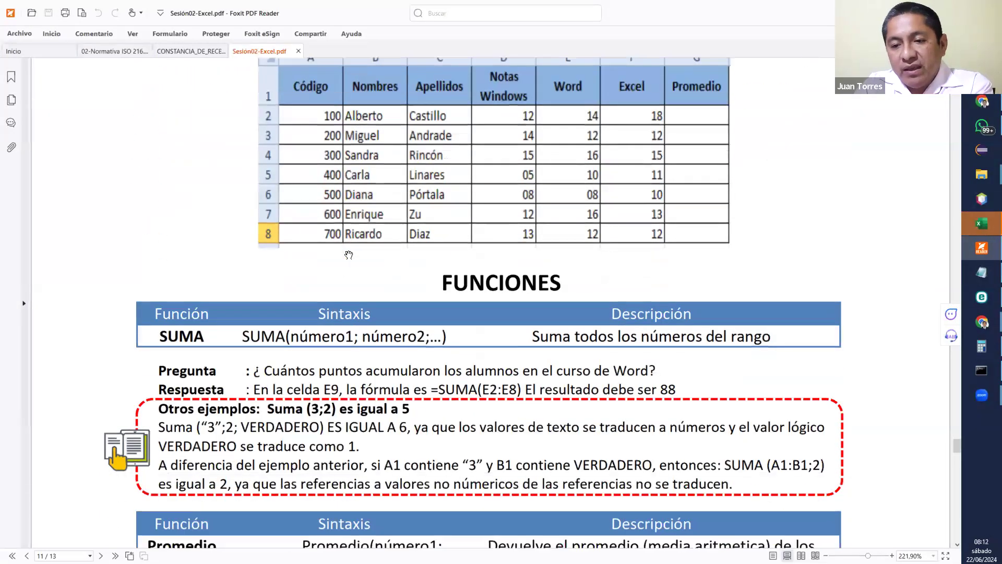
scroll(503, 242, "down", 4)
scroll(505, 236, "up", 1)
scroll(505, 234, "down", 12)
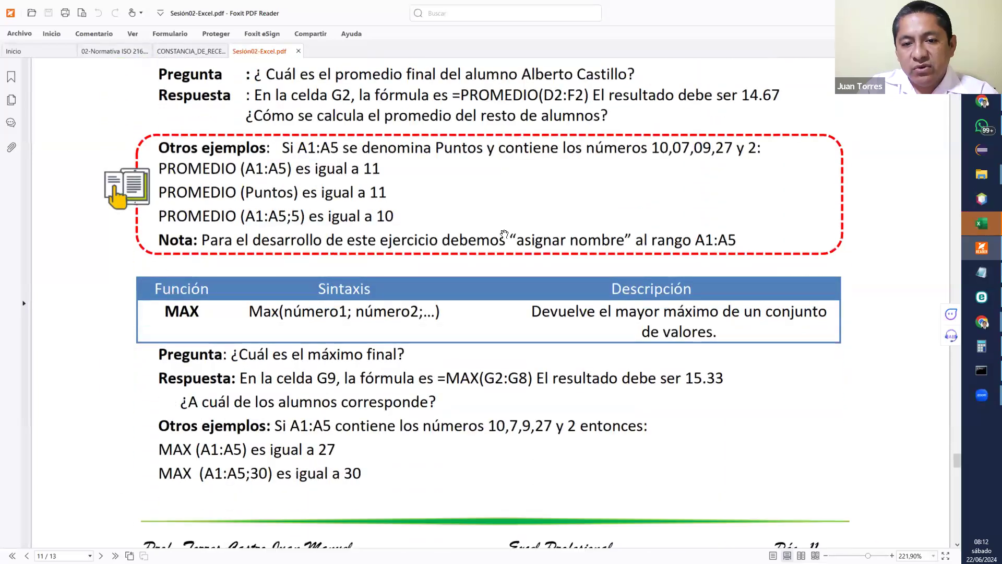
scroll(505, 234, "down", 8)
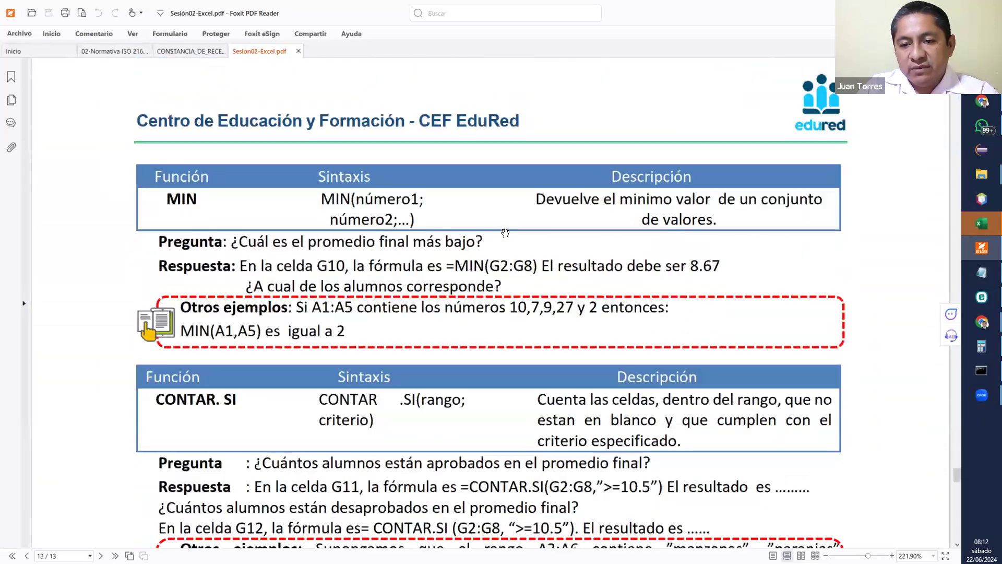
scroll(505, 233, "down", 6)
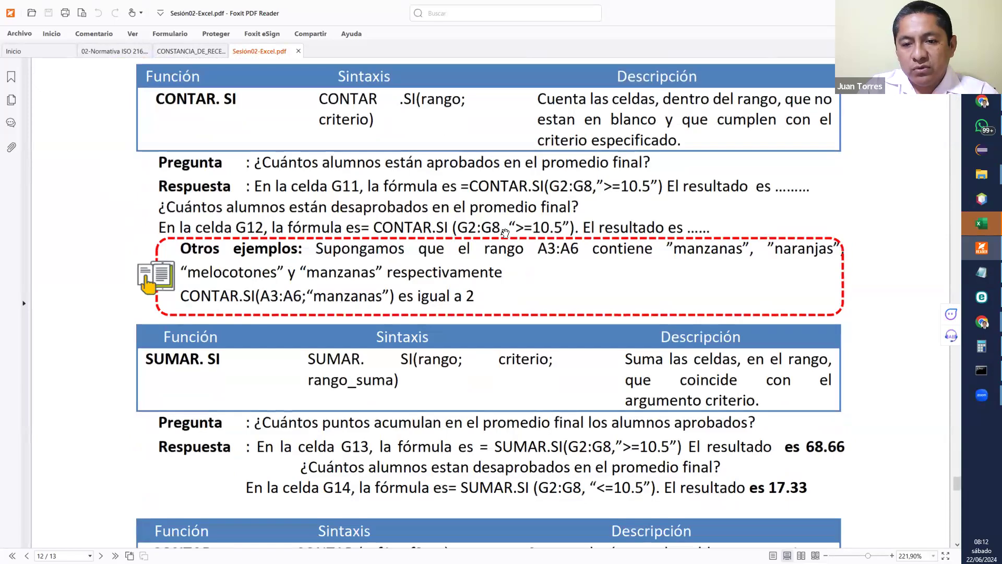
scroll(507, 233, "down", 2)
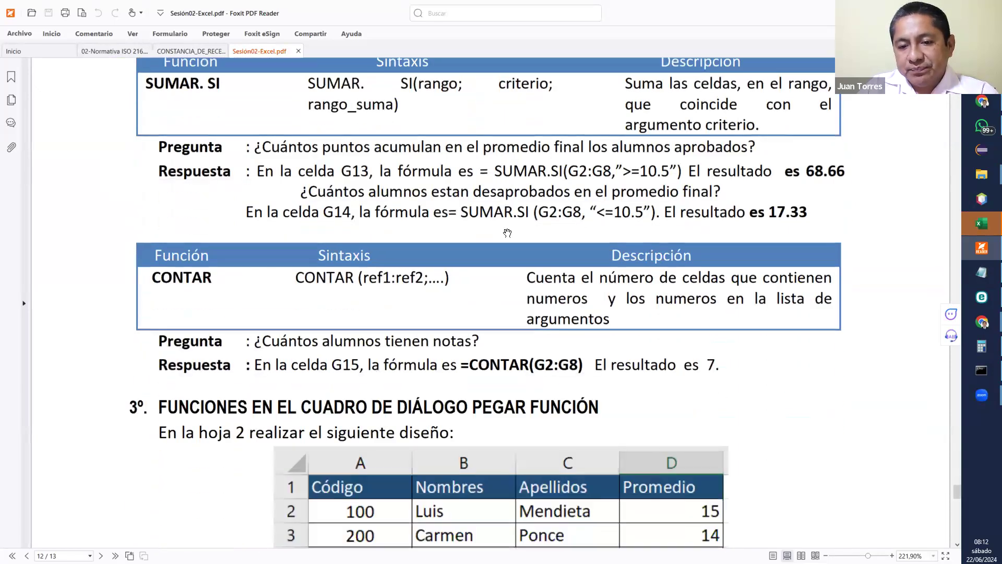
Switch to File Explorer, open the workbook Sesión01_ExcelPro - Desarrollado 1506 from the excel folder, and maximize its window
left_click(981, 176)
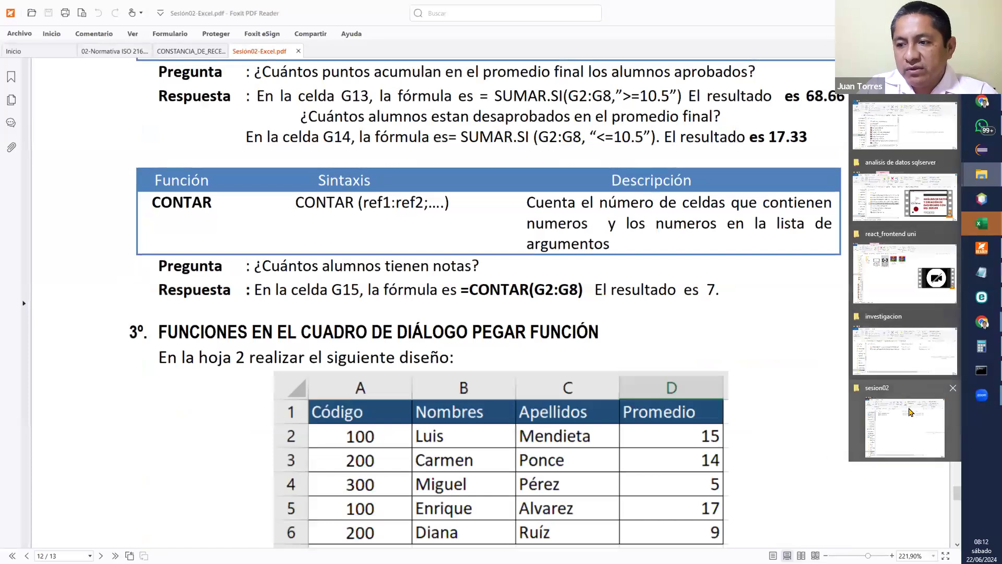
left_click(902, 390)
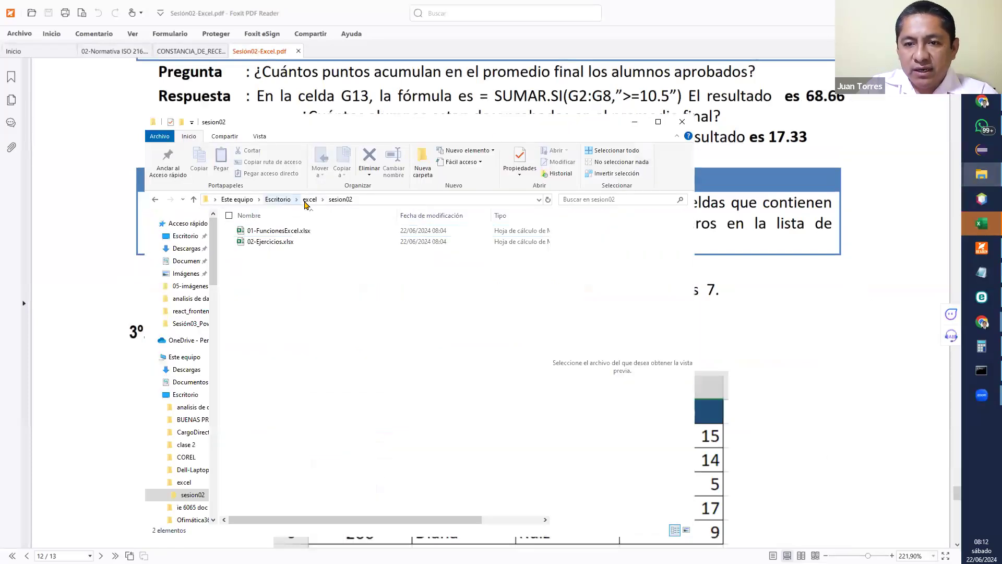
left_click(309, 199)
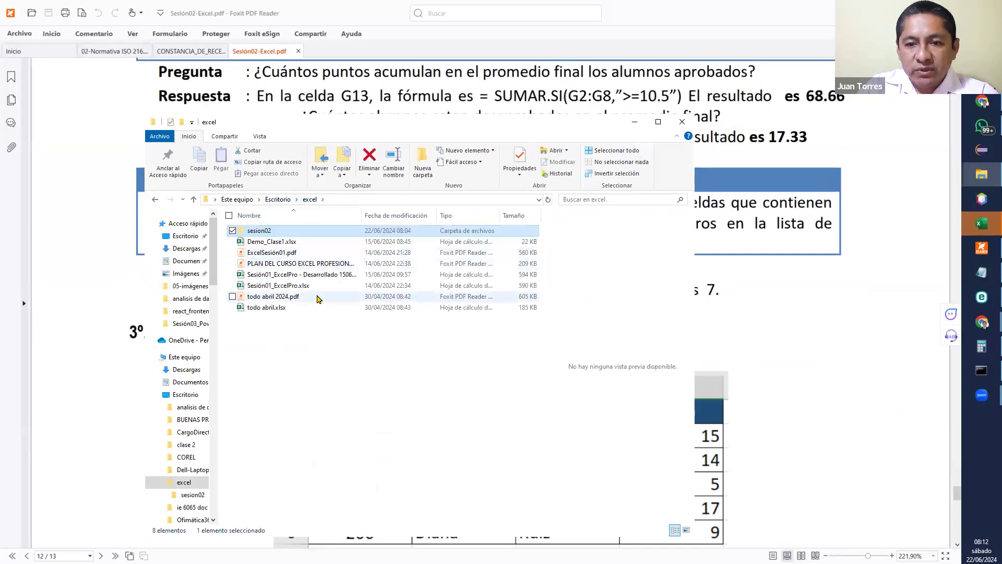
left_click(333, 274)
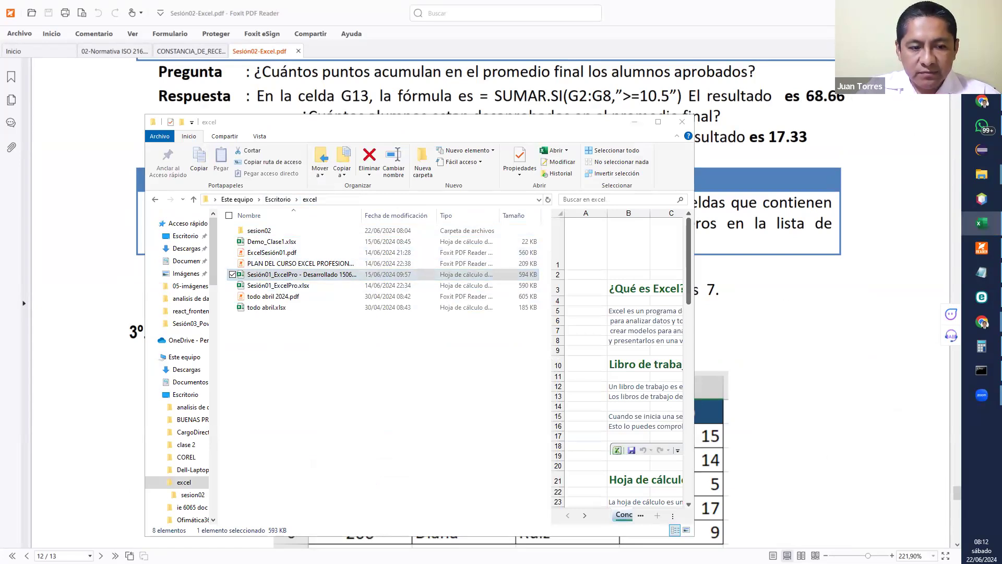
left_click(358, 281)
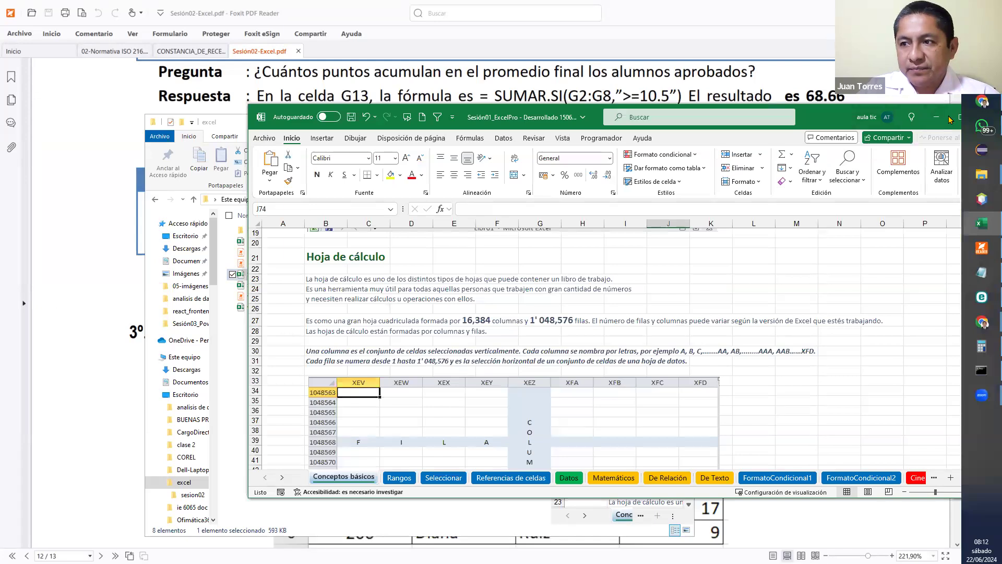
left_click(954, 121)
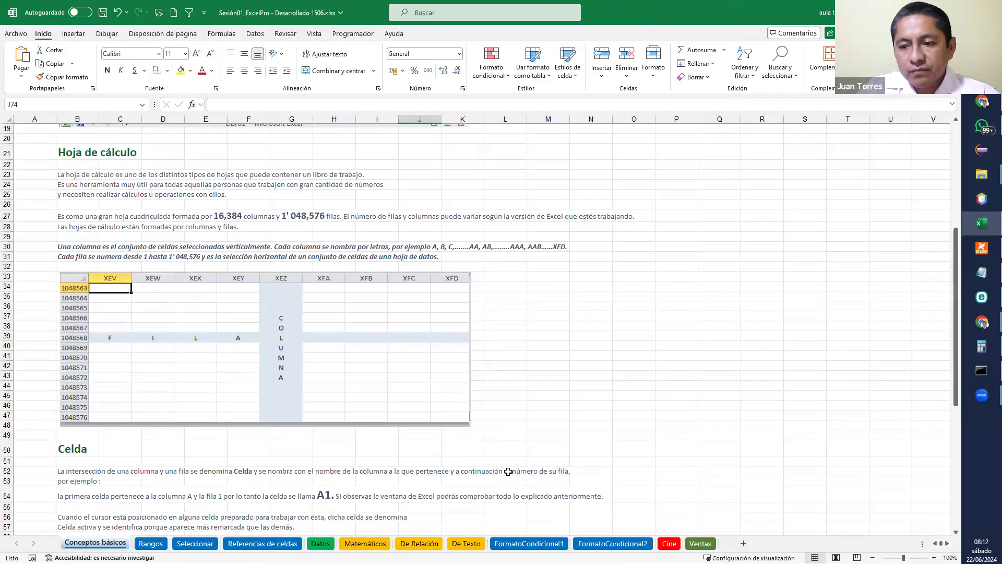
Look through the workbook's sheets from Rangos through Seleccionar, Referencias de celdas, Datos, Matemáticos and FormatoCondicional2 to Cine
left_click(151, 543)
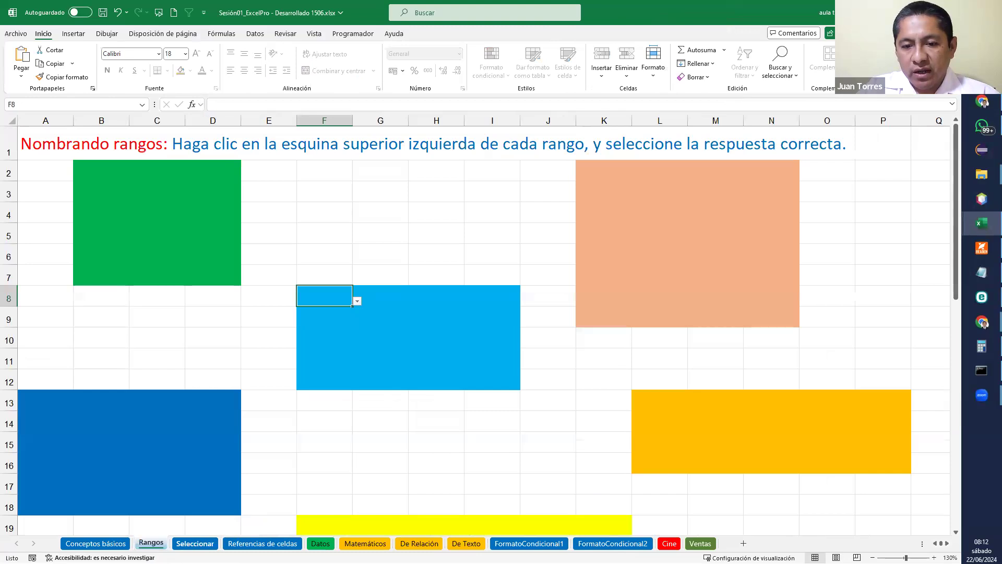
left_click(195, 544)
left_click(262, 543)
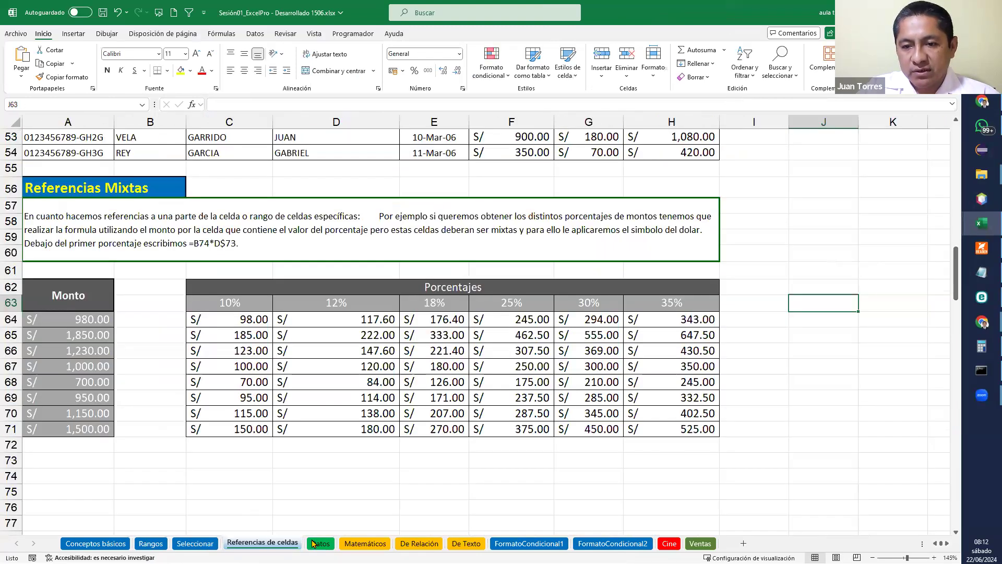
left_click(319, 544)
left_click(365, 543)
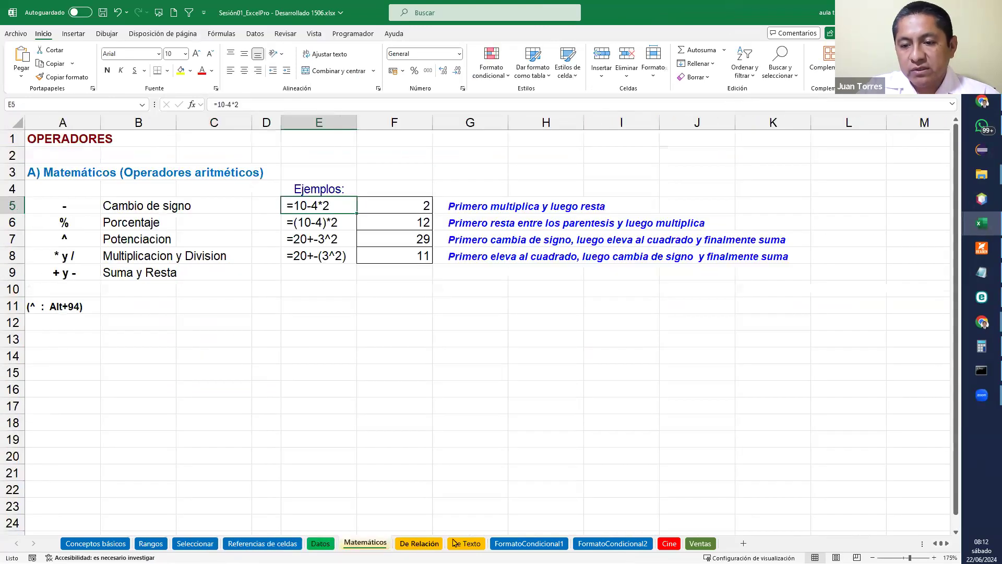
left_click(612, 544)
left_click(669, 544)
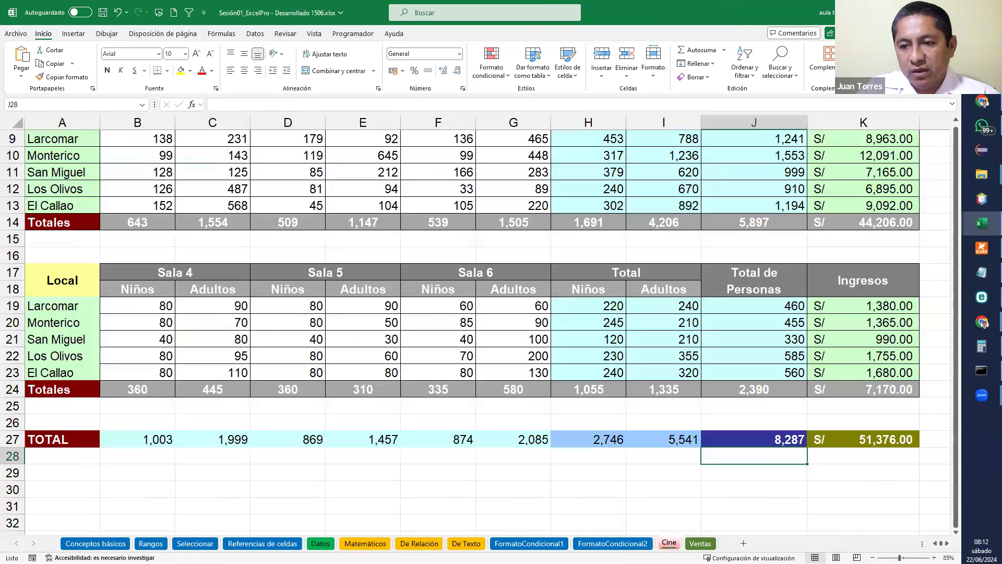
Check the Ventas and Cine sheets, and close the workbook from the Ventas sheet, saving its changes
left_click(700, 543)
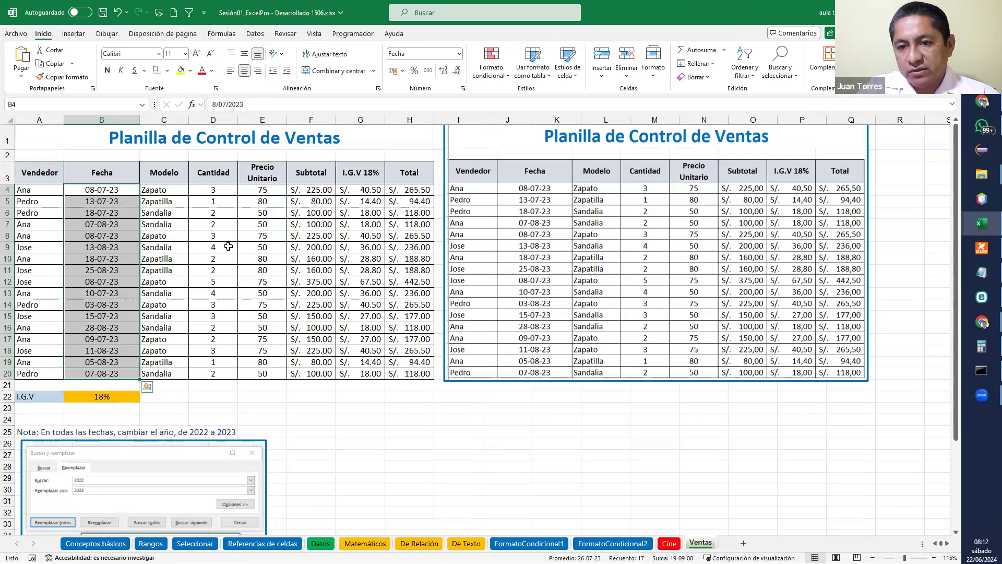
left_click(669, 543)
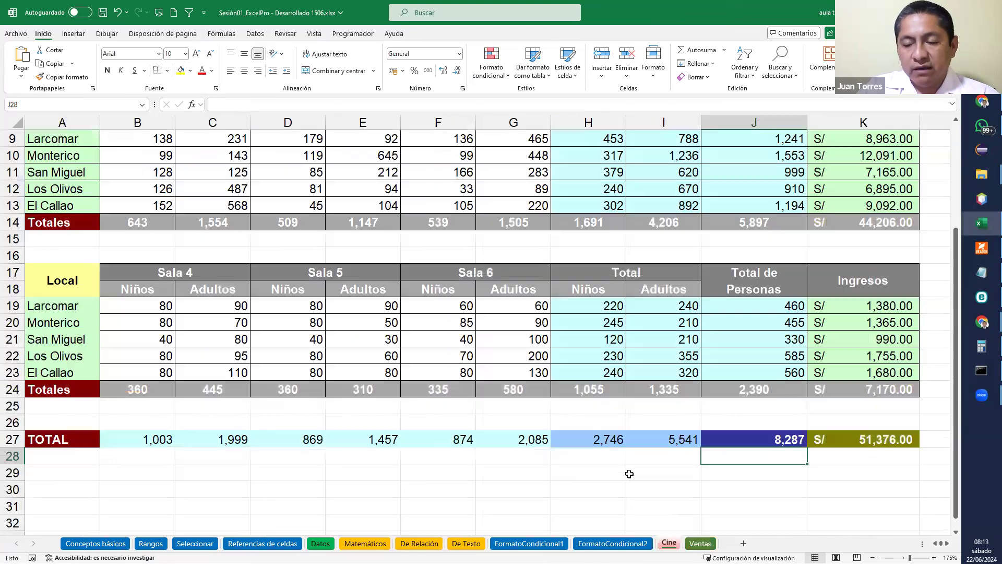
left_click(700, 544)
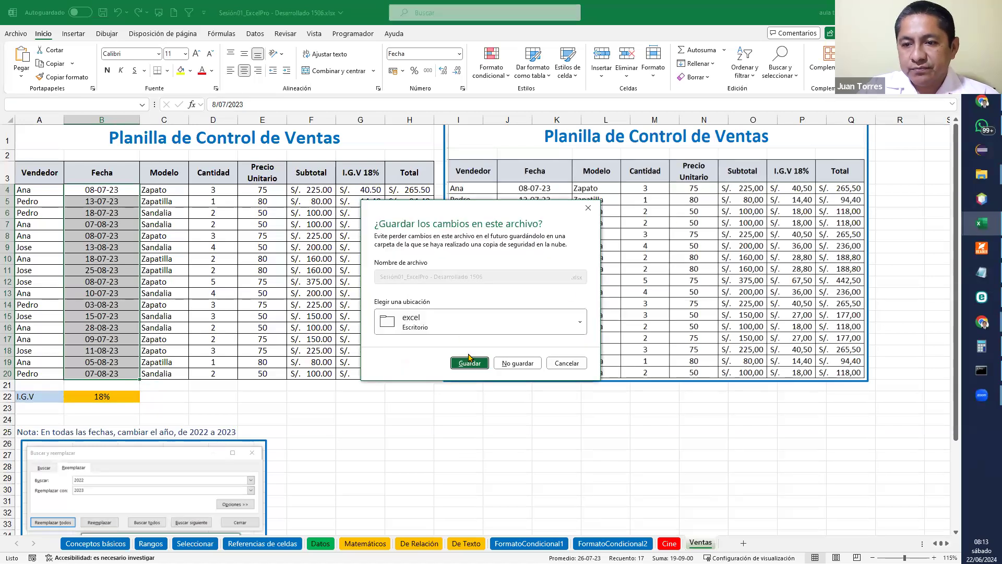
left_click(470, 363)
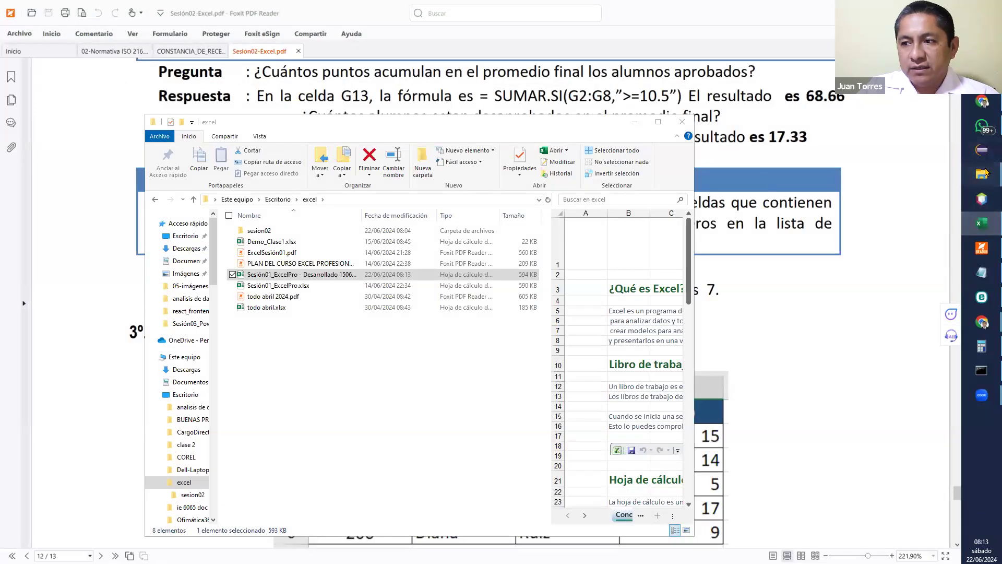
Open 01-FuncionesExcel.xlsx from the sesion02 folder and enable editing in the protected workbook
mouse_move(982, 174)
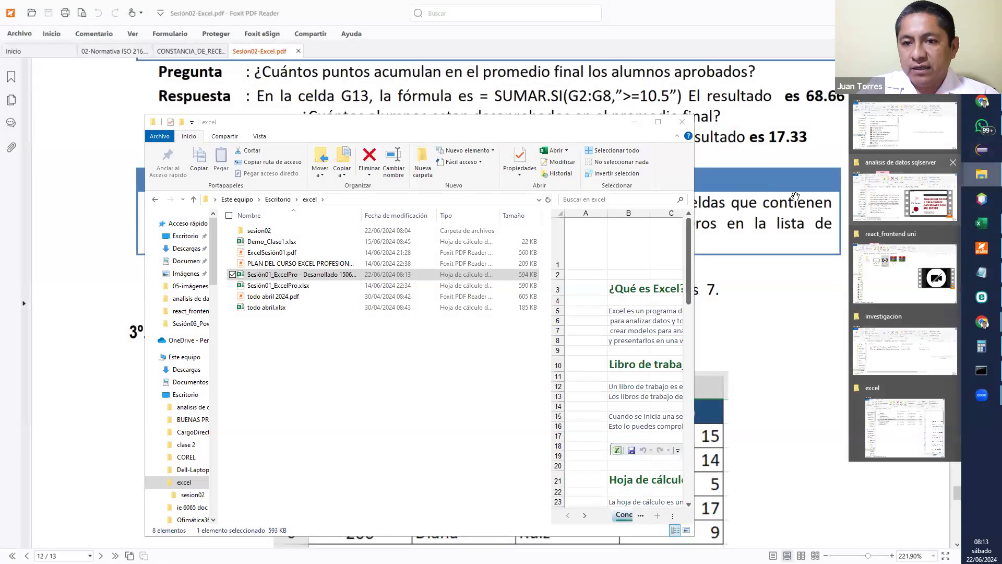
left_click(276, 230)
left_click(274, 234)
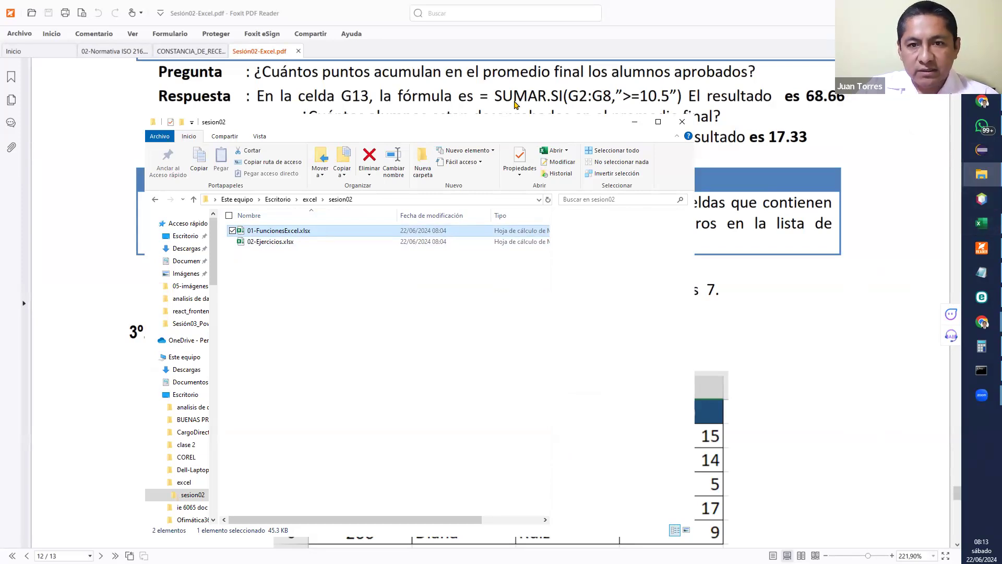
double_click(276, 236)
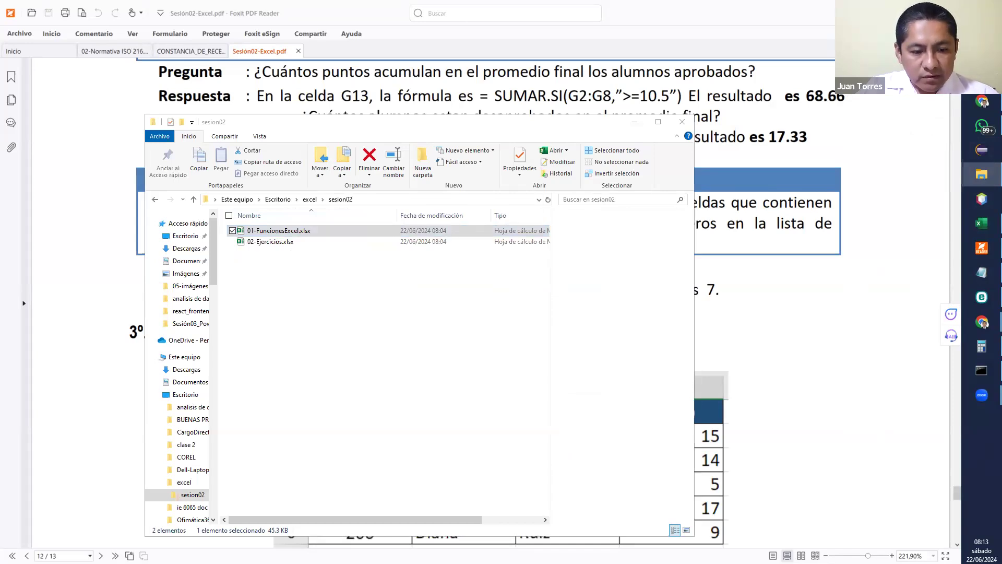
double_click(321, 232)
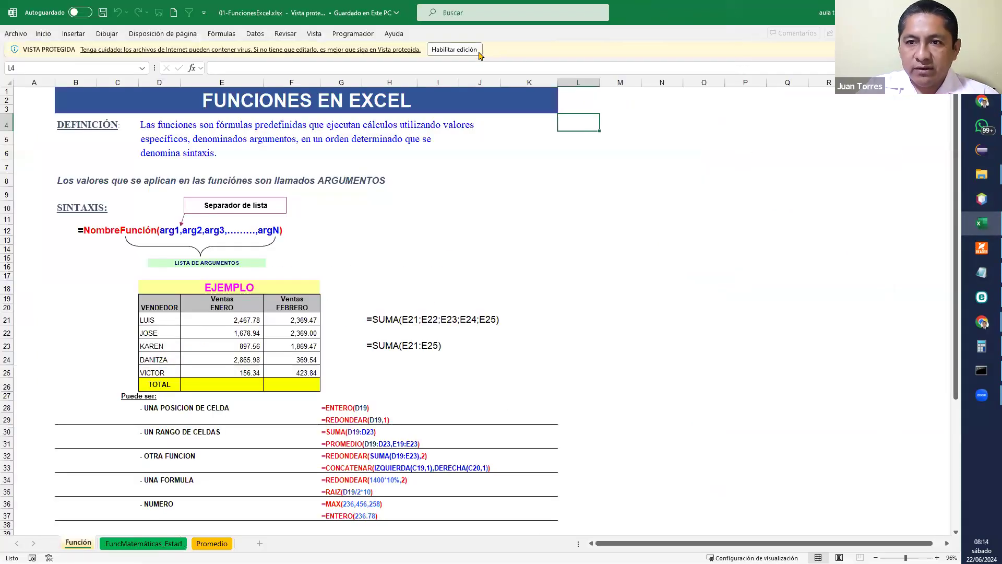
left_click(476, 50)
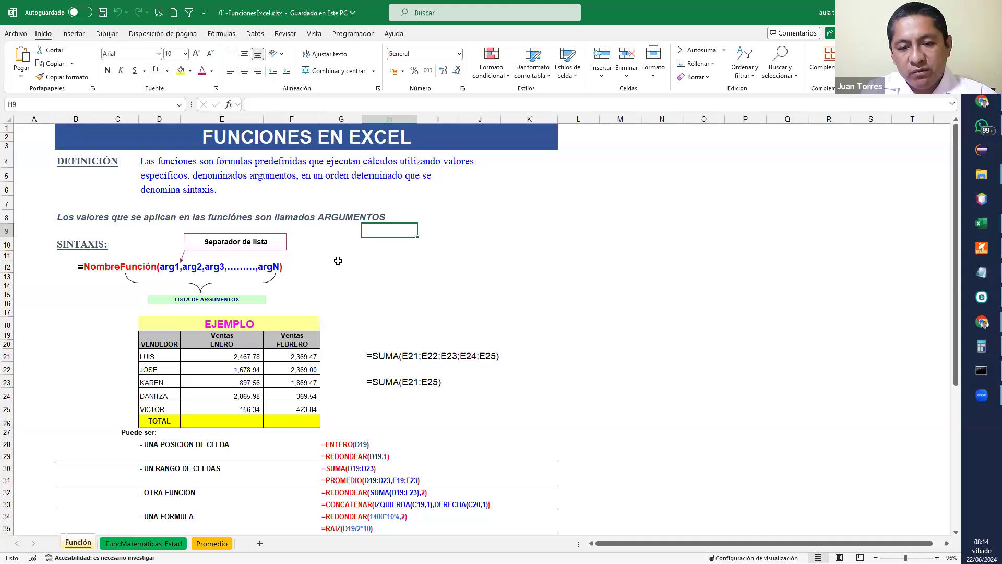
Examine the function definition, the syntax with its argument list, and the example sales table on the Función sheet
left_click(343, 201)
left_click(467, 257)
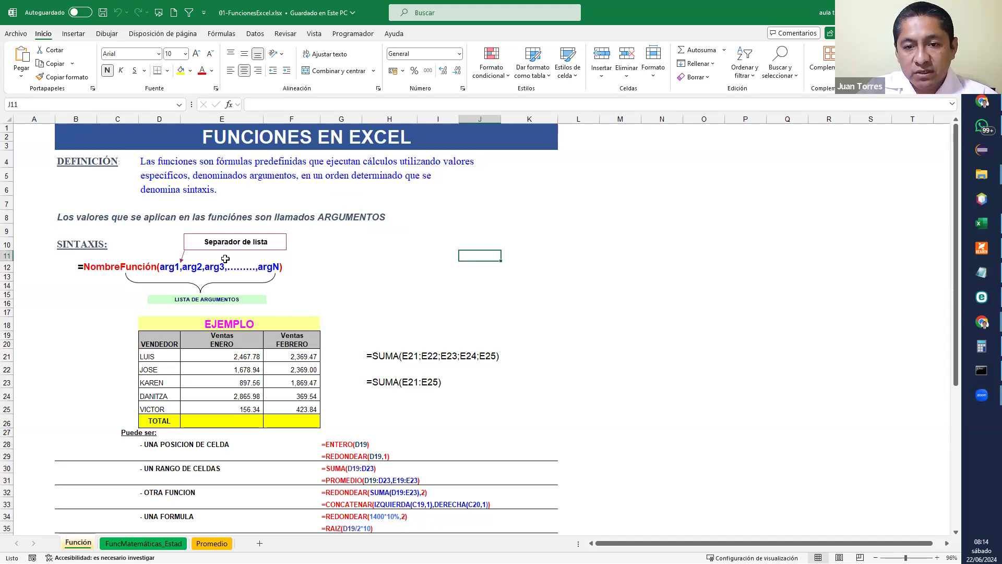
left_click(191, 269)
left_click(436, 267)
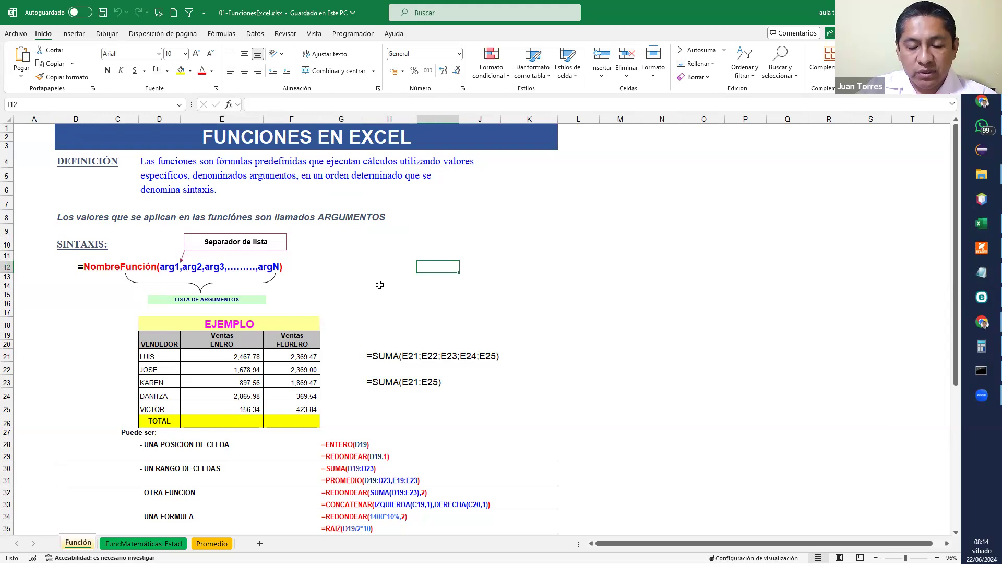
scroll(392, 278, "down", 3)
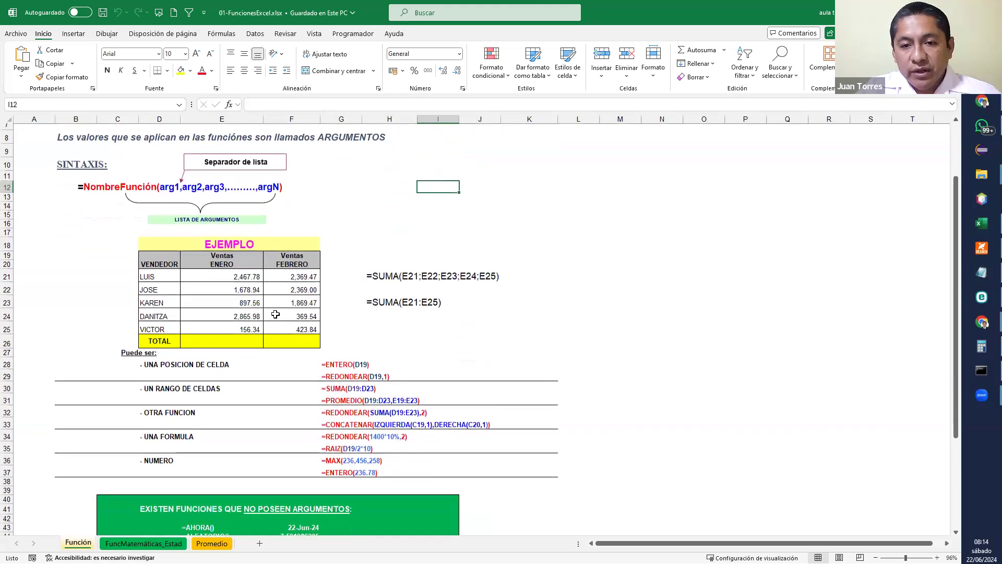
scroll(275, 314, "up", 3)
scroll(276, 314, "up", 3, "ctrl")
scroll(275, 314, "up", 3, "ctrl")
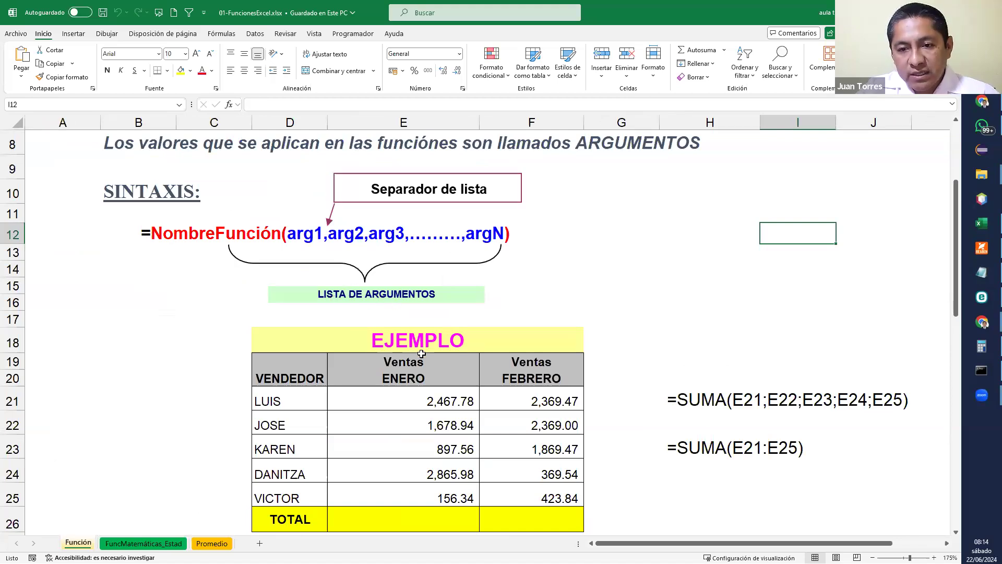
scroll(418, 360, "down", 2)
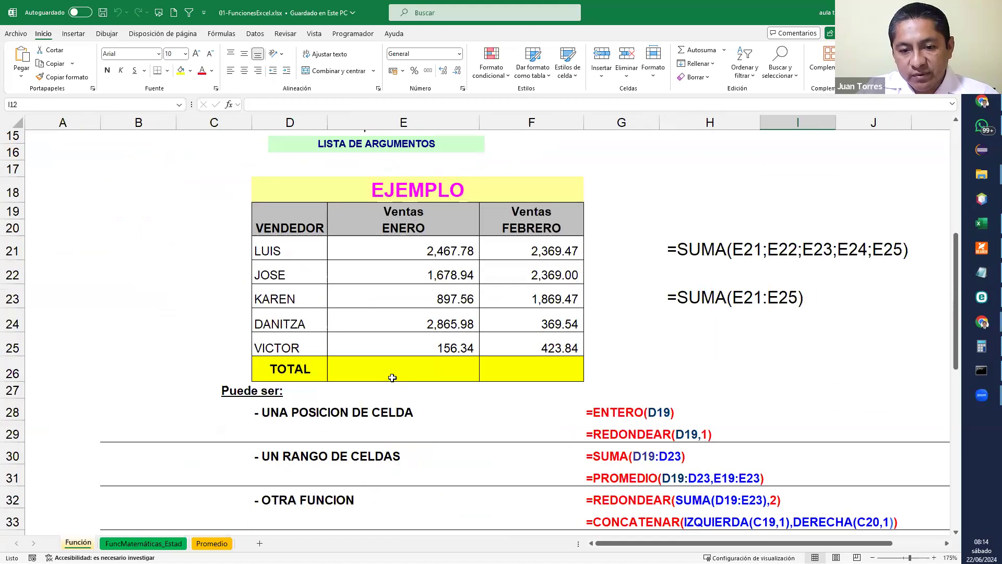
Inspect the example table's ENERO total cell and the ENERO and FEBRERO sales columns
left_click(383, 368)
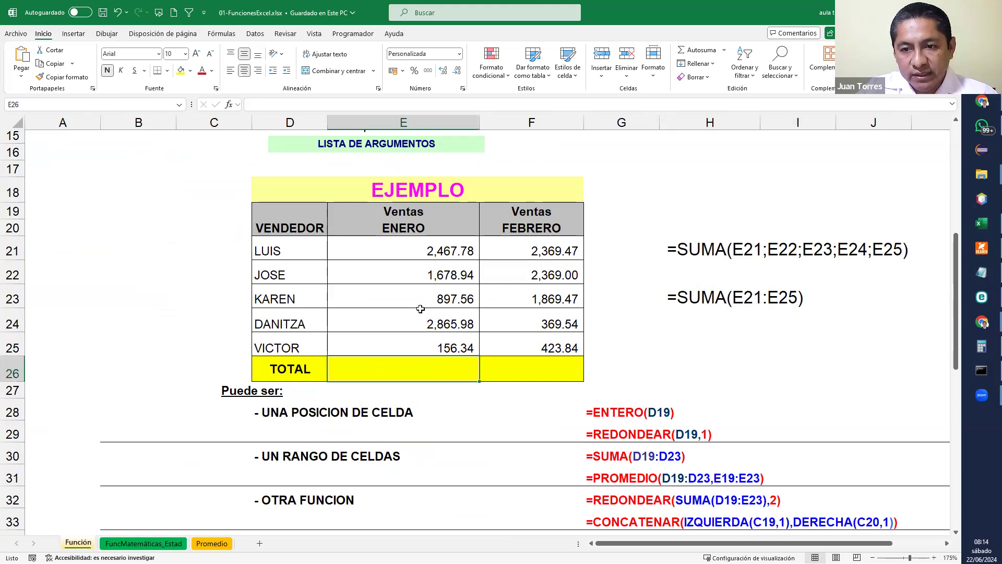
left_click_drag(415, 219, 420, 346)
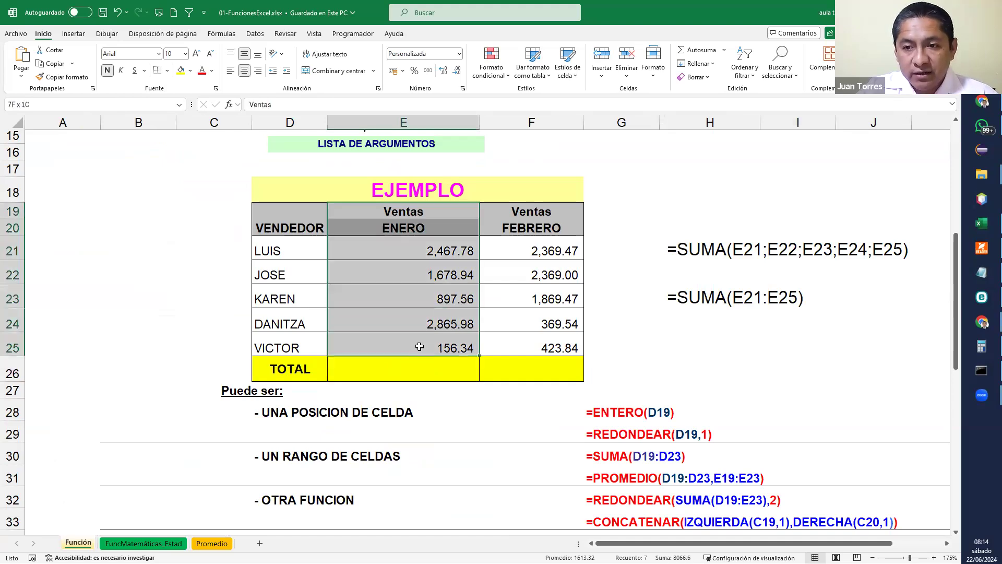
left_click_drag(528, 227, 531, 348)
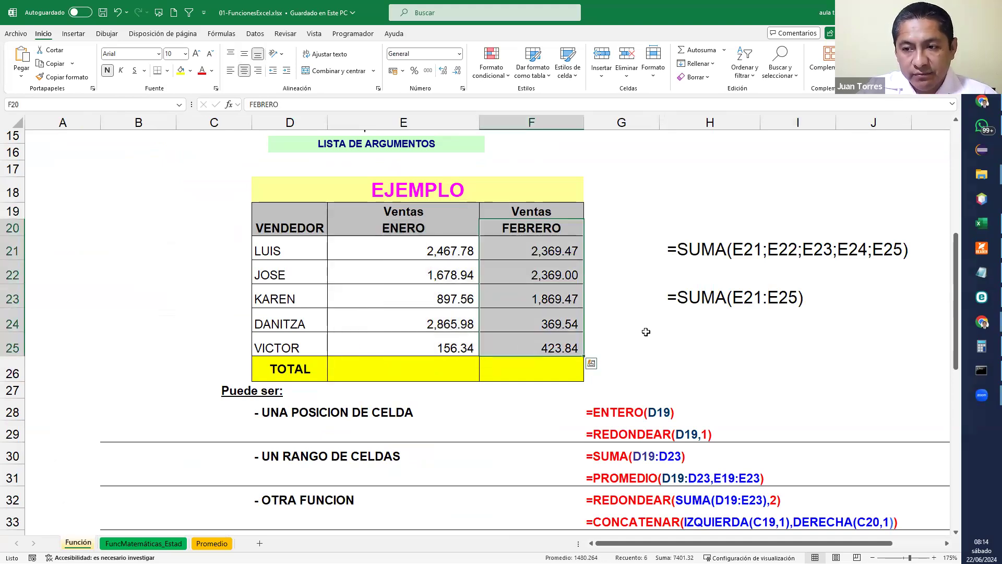
left_click(647, 326)
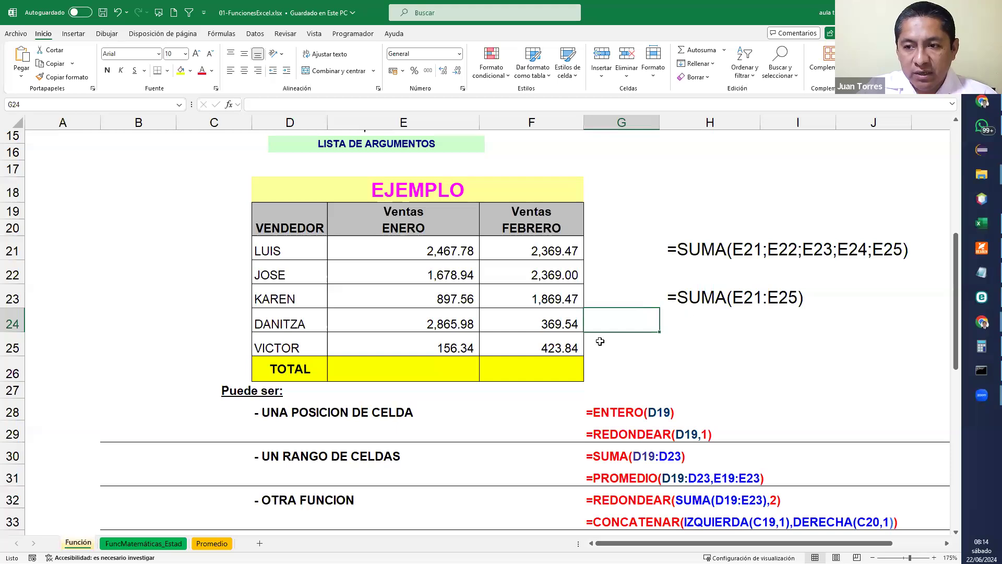
Highlight the formula text =SUMA(E21;E22;E23;E24;E25) with yellow fill across cells H21:J21
left_click(733, 253)
key("shift+Right")
key("shift+Right")
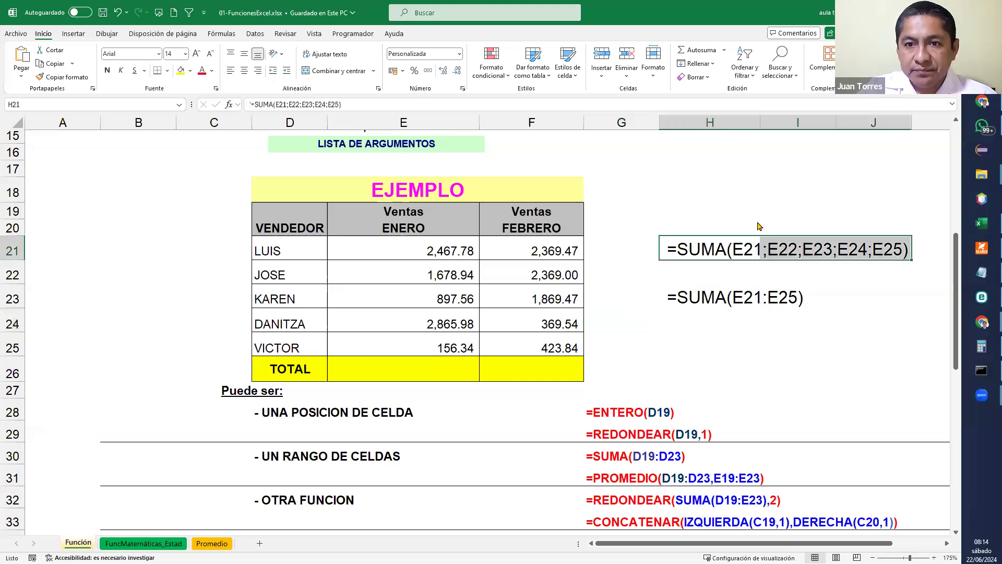
left_click(180, 70)
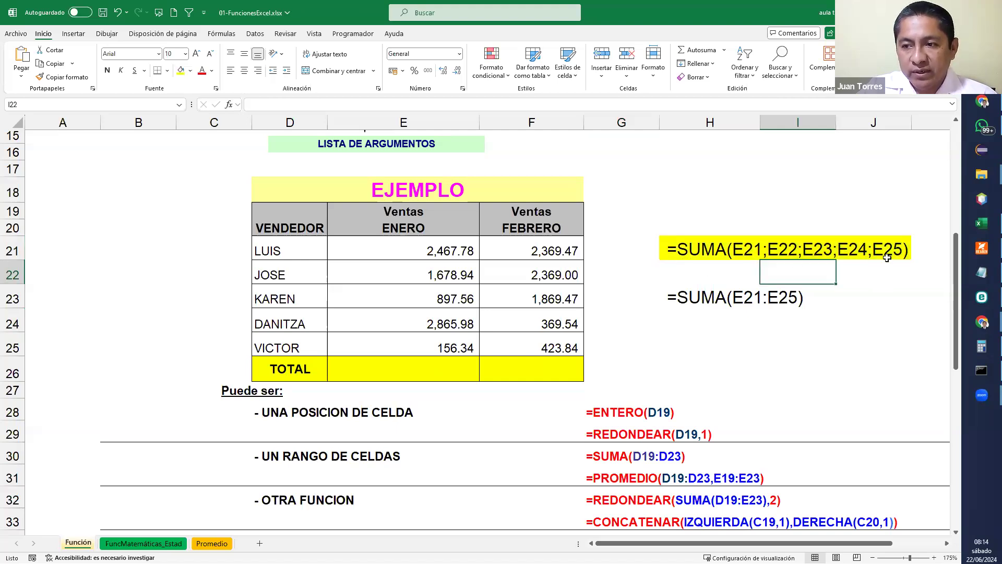
Inspect the ENERO sales values in cells E21 and E22 that serve as the first SUMA arguments
left_click_drag(376, 253, 377, 264)
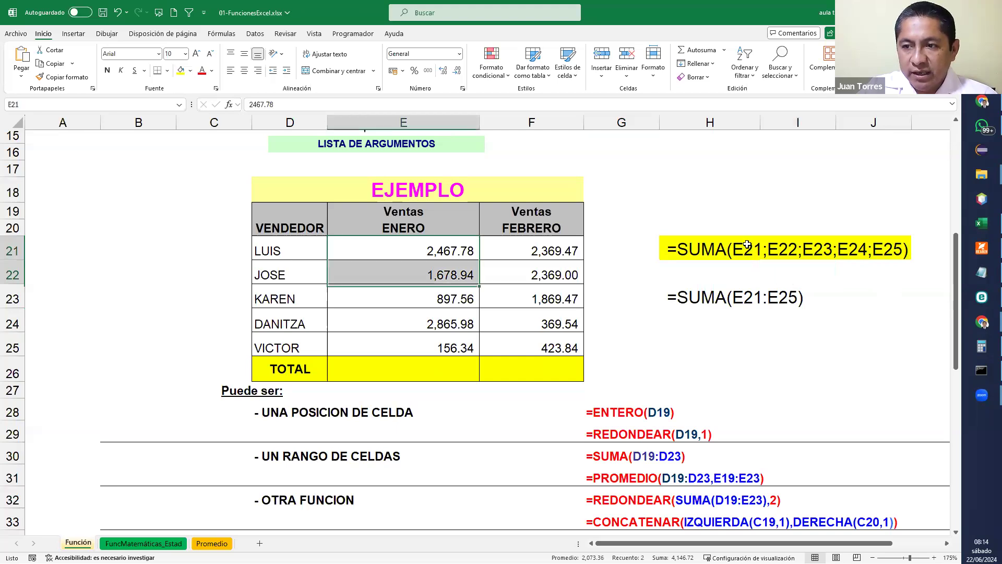
key("Right")
key("Right")
key("Right")
double_click(407, 251)
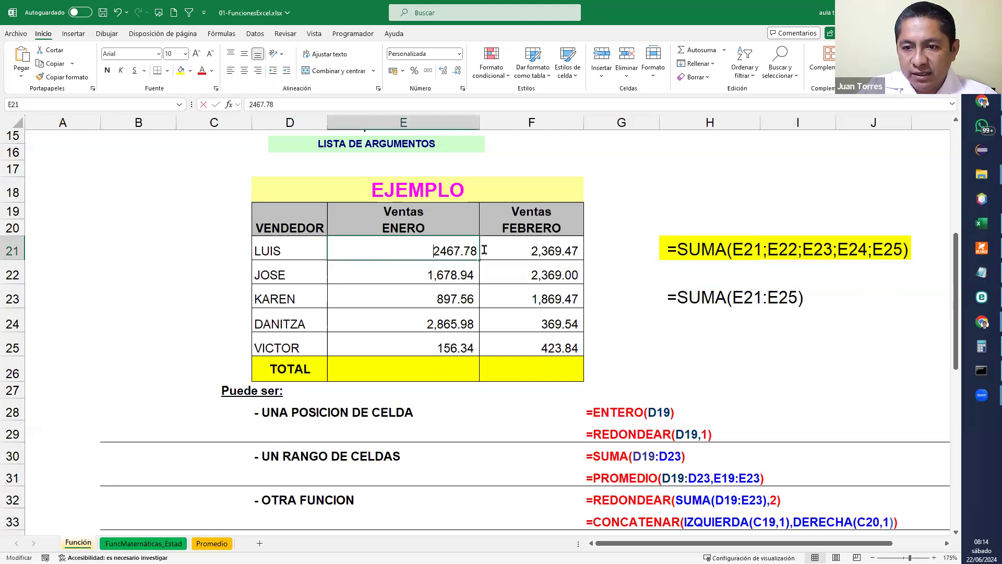
key("shift+End")
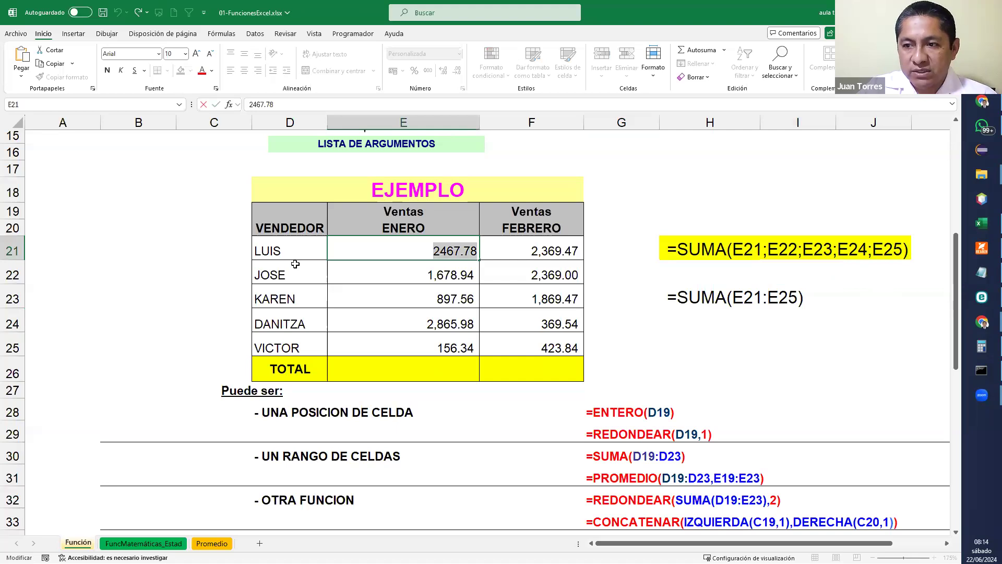
left_click(415, 272)
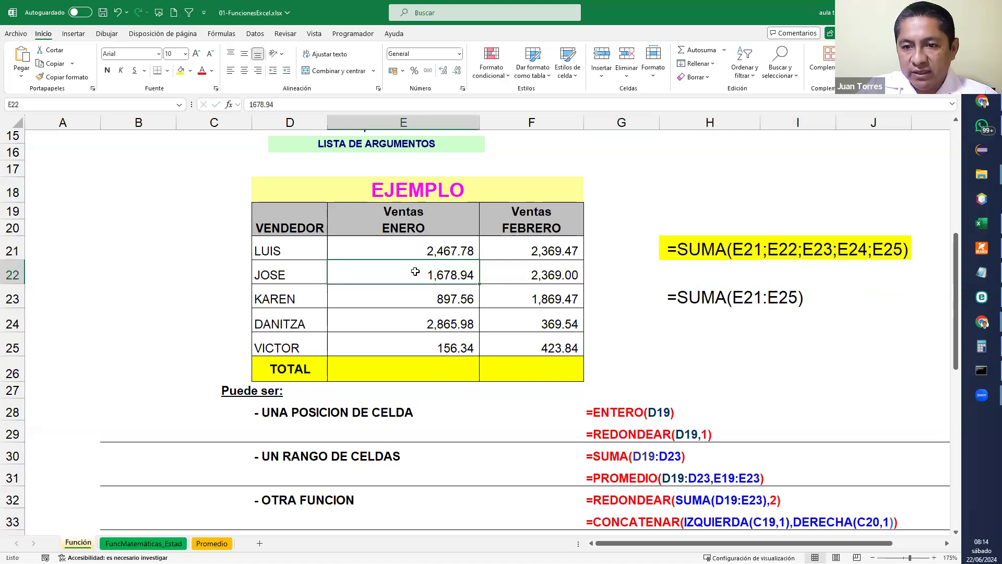
double_click(416, 272)
key("shift+End")
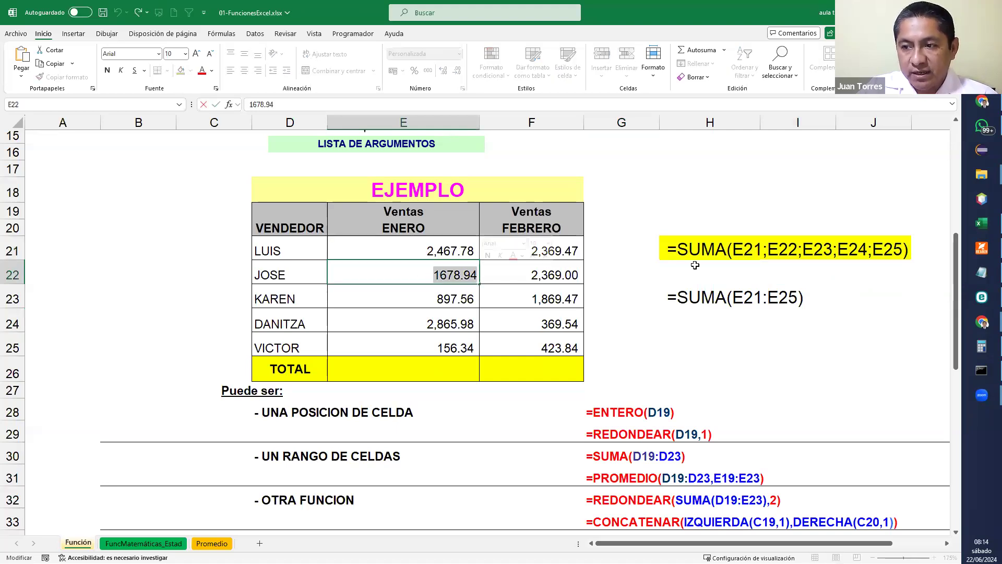
Start a SUMA formula in the ENERO total cell E26 with E21 and E22 as its first two arguments, separated by semicolons
left_click(414, 361)
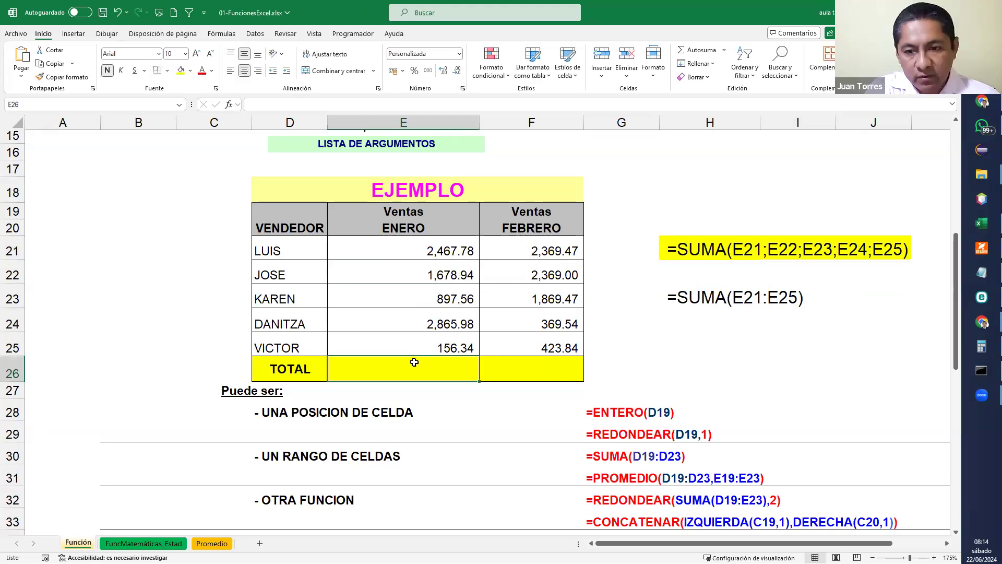
type("=suma")
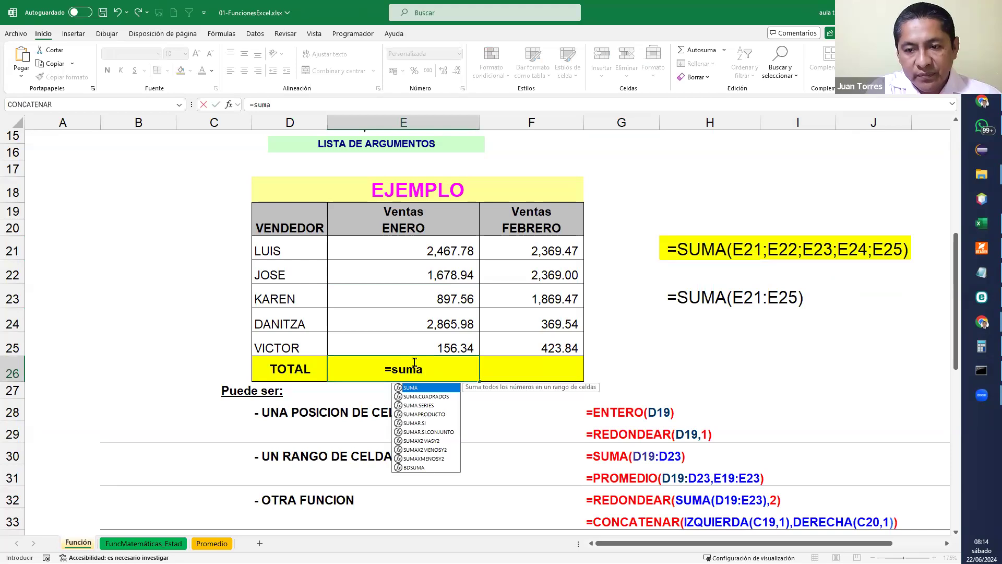
type("(")
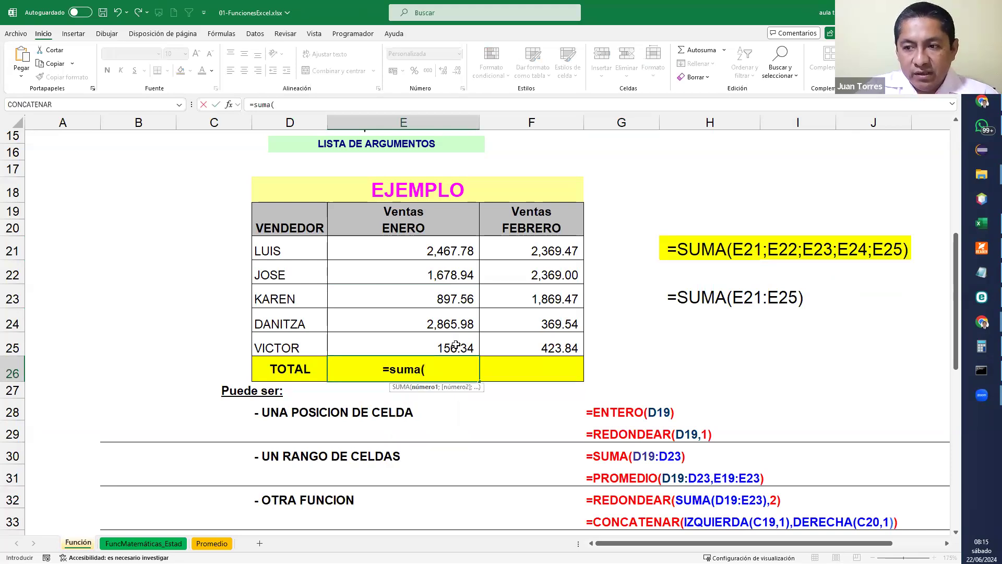
key("Up")
key("Up")
key("Up")
key("Up")
key("Up")
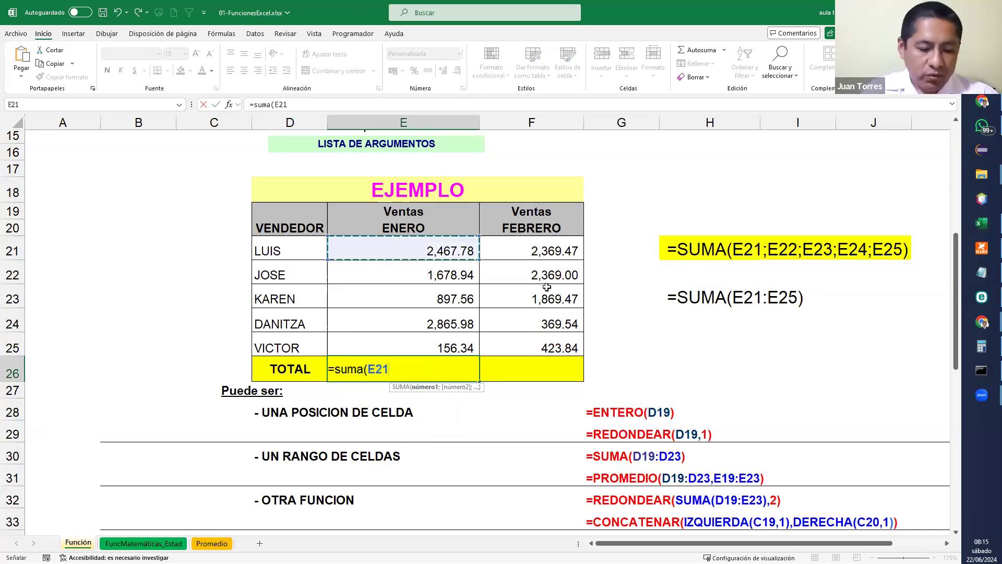
type(";")
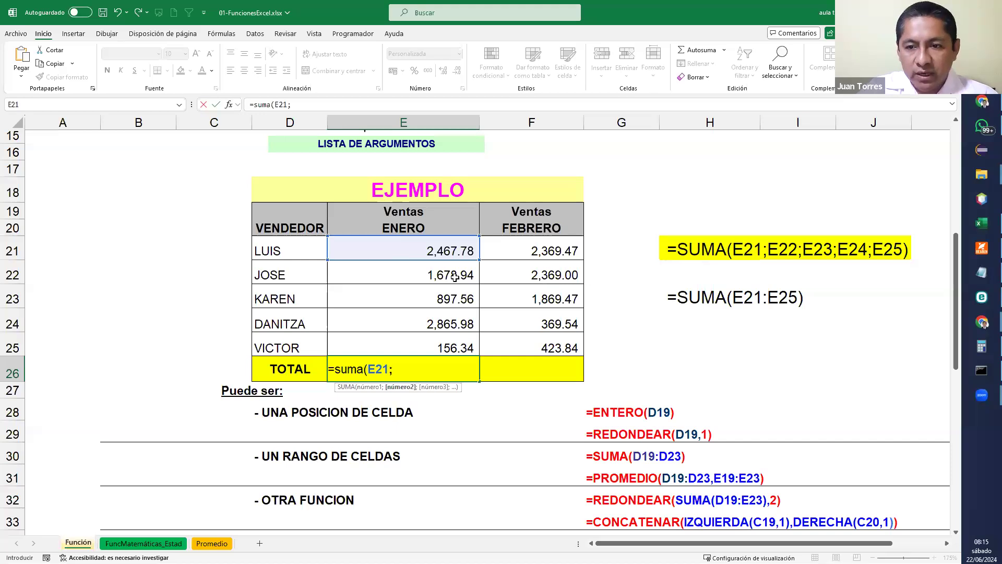
key("Up")
key("Up")
key("Up")
key("Up")
type(";")
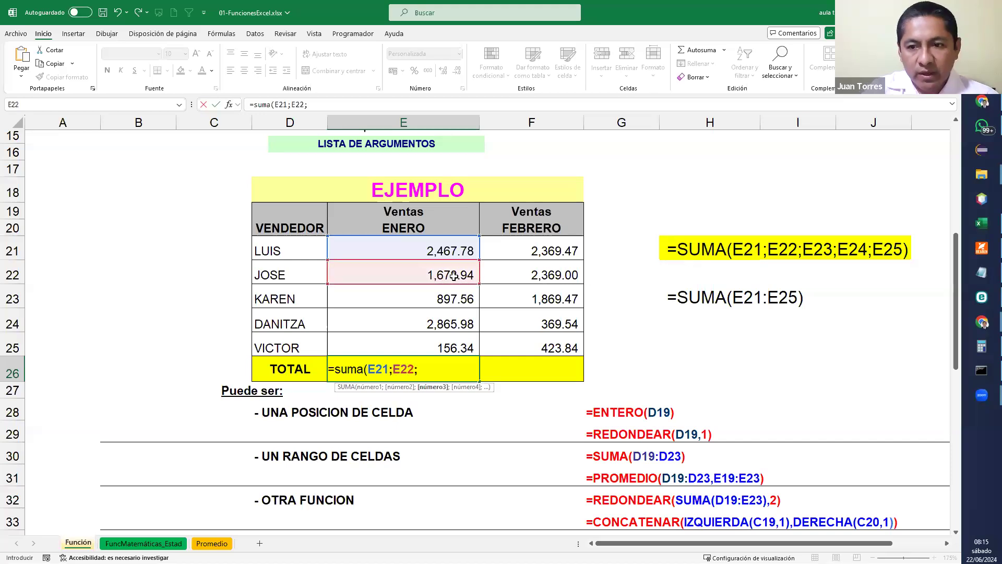
Complete the E26 SUMA formula with the arguments E22:E23, E24 and E25, and enter it
left_click(443, 300)
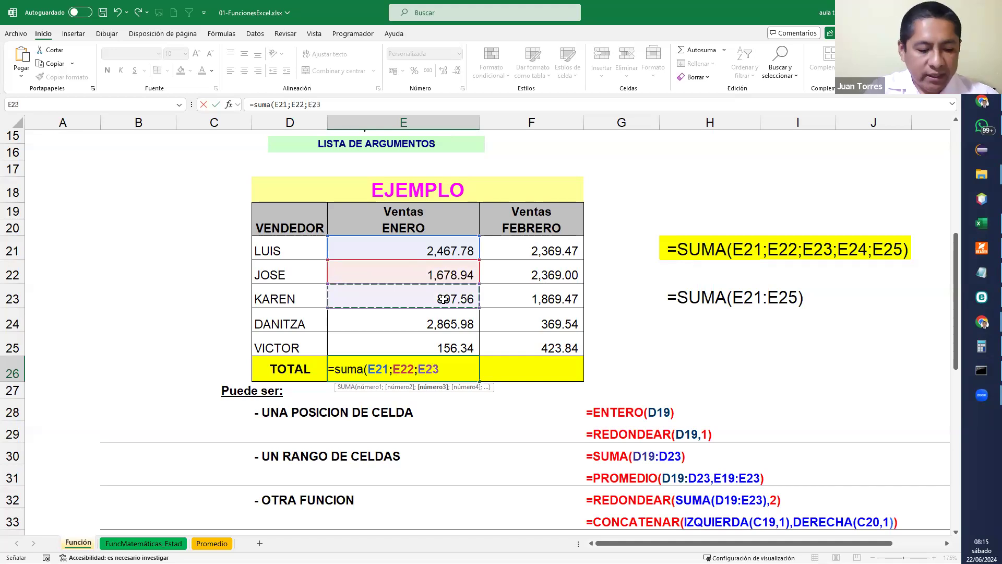
key("shift+Up")
type(";")
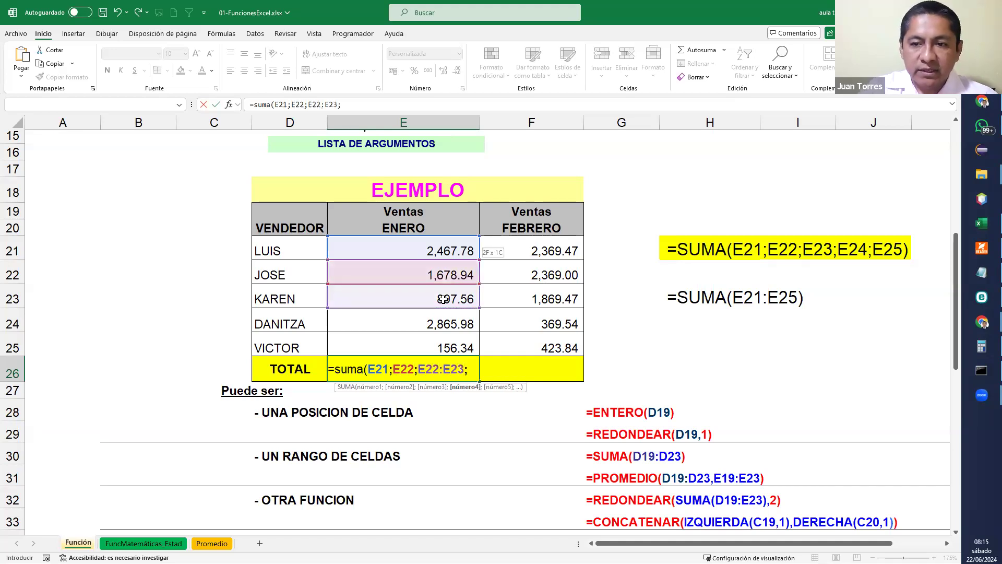
left_click(464, 330)
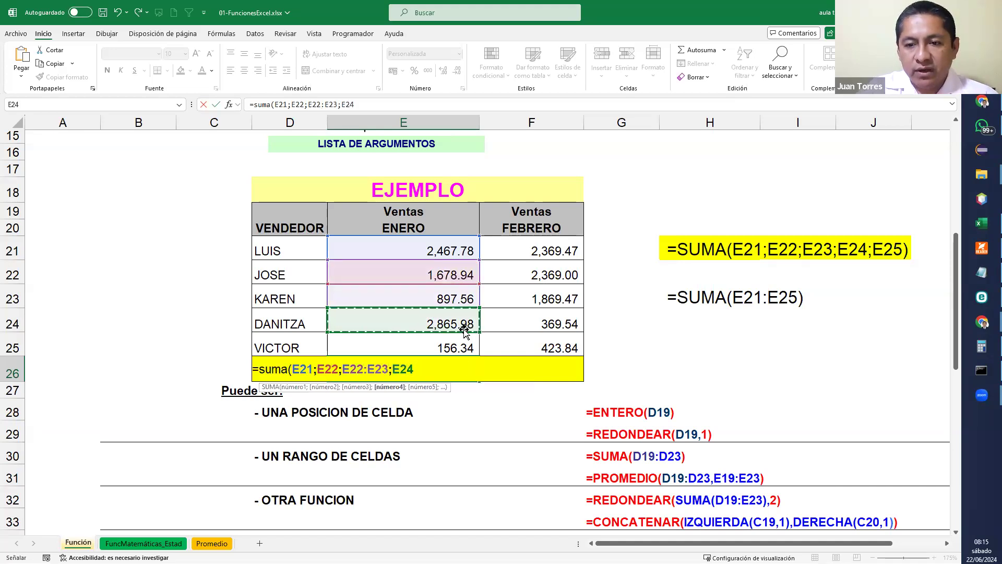
type(";")
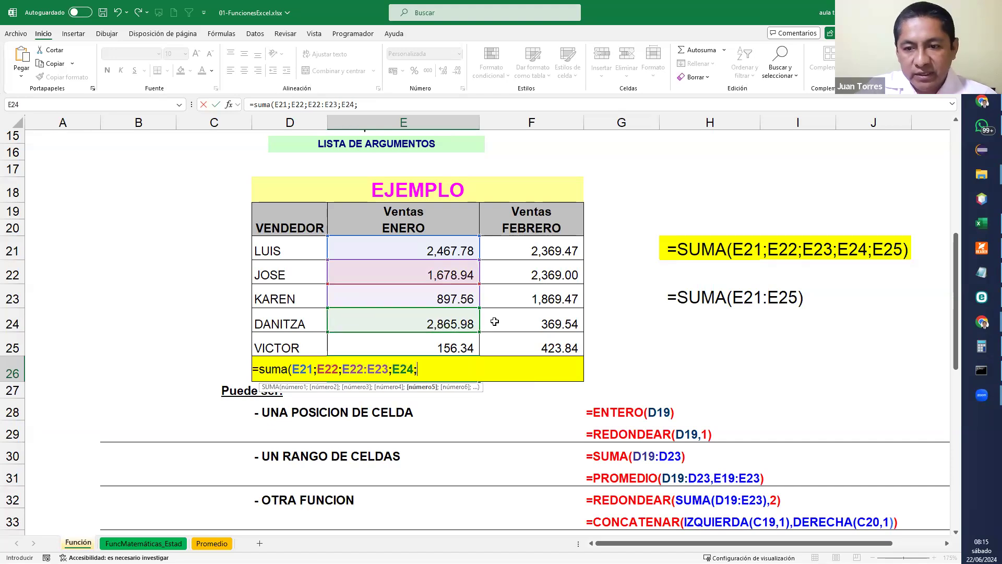
left_click(470, 340)
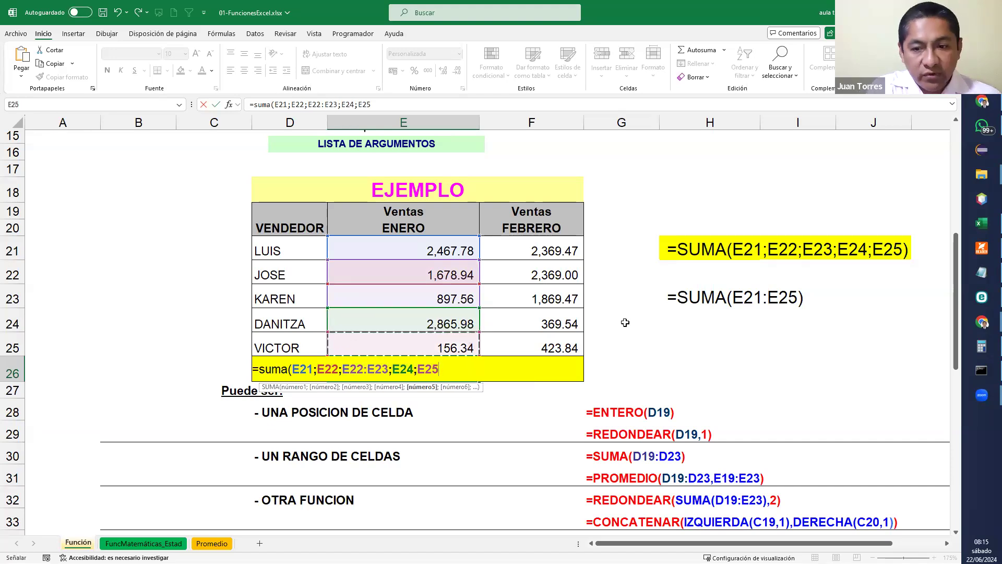
type(")")
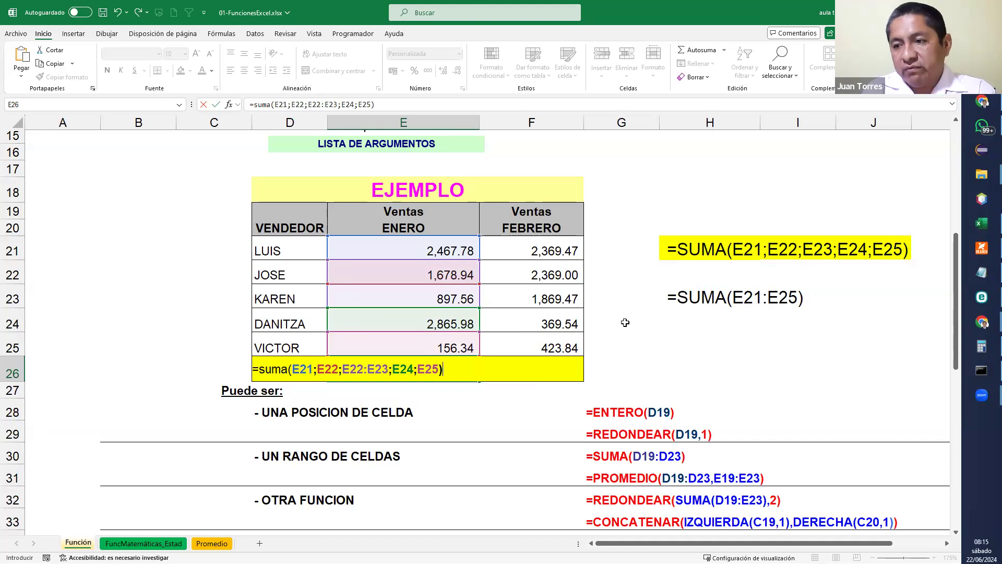
key("Return")
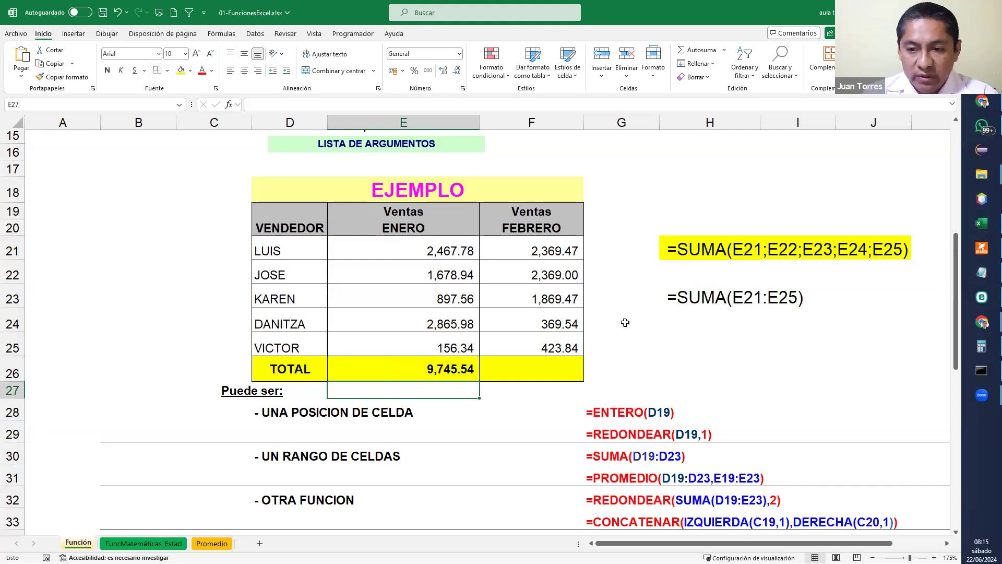
Change the ENERO total formula in E26 to the range form =SUMA(E21:E25)
left_click(741, 301)
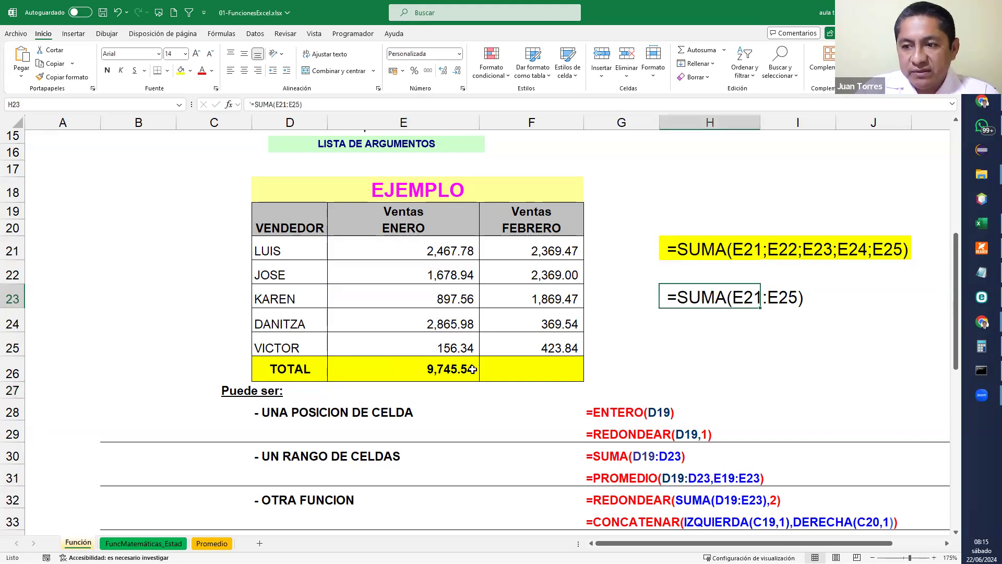
double_click(449, 369)
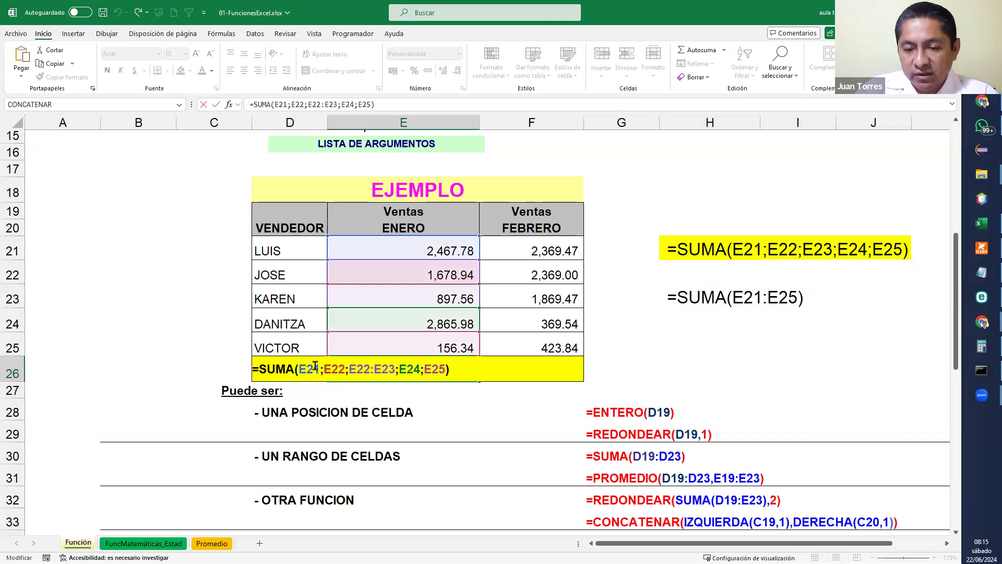
left_click_drag(323, 369, 421, 368)
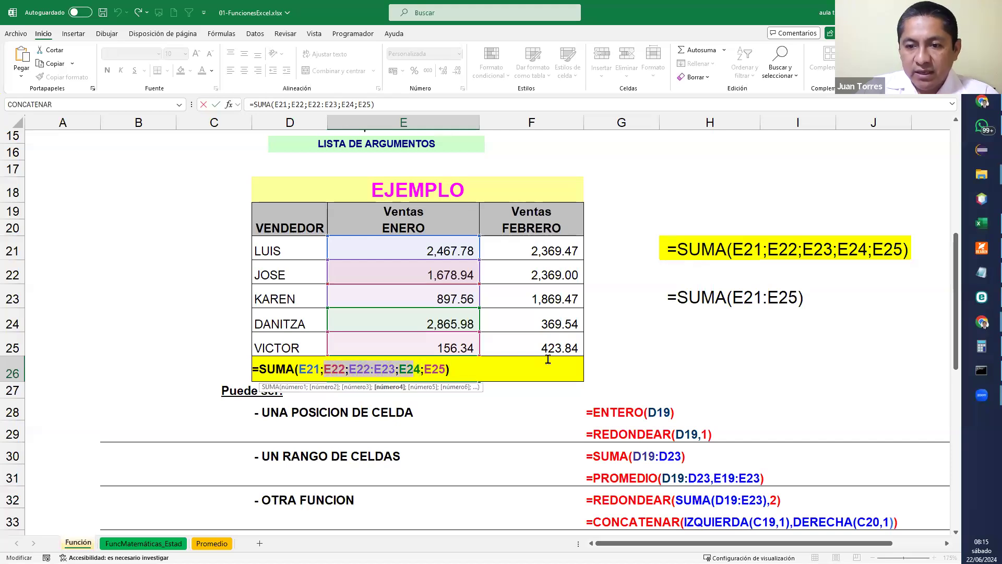
key("BackSpace")
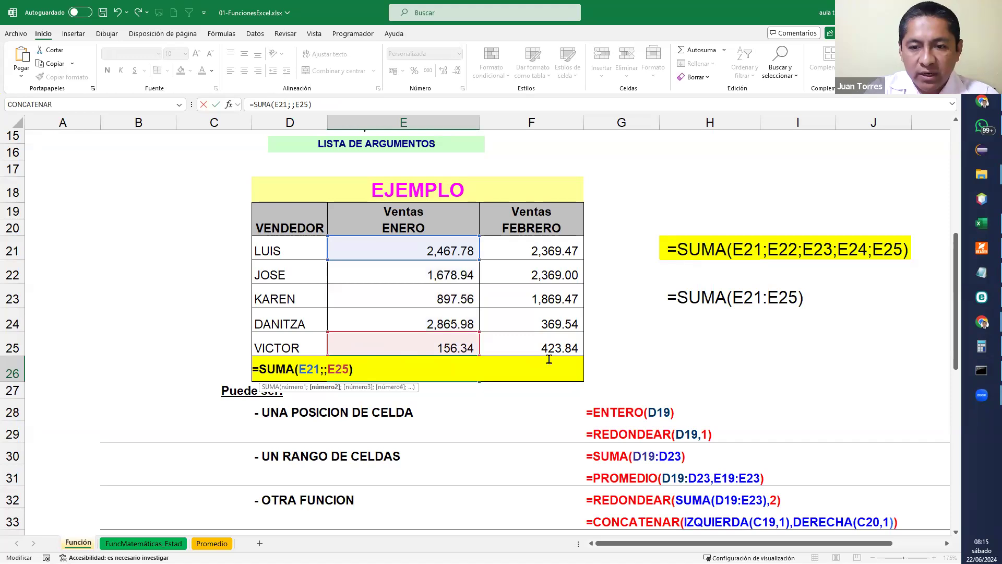
key("BackSpace")
key("Delete")
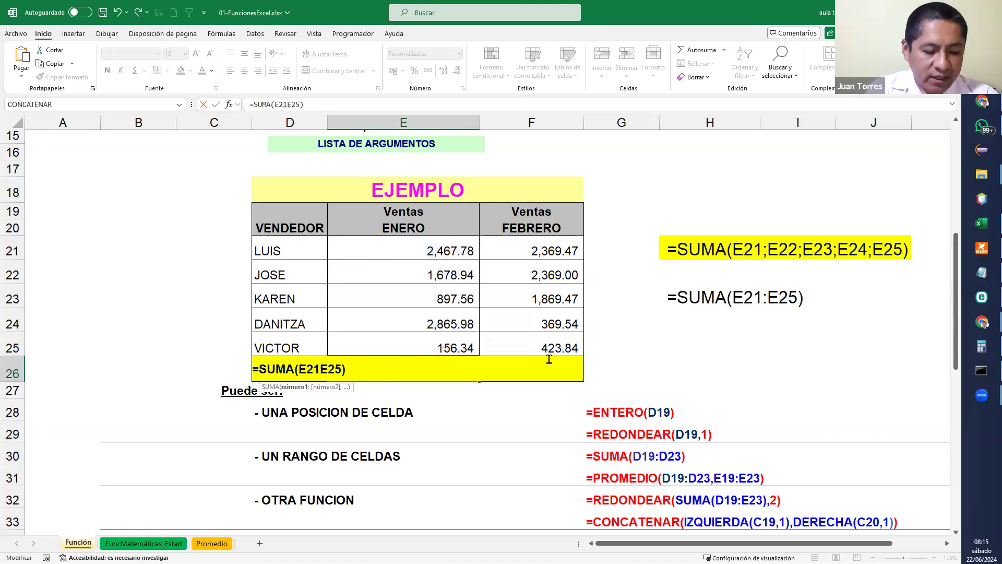
type(":")
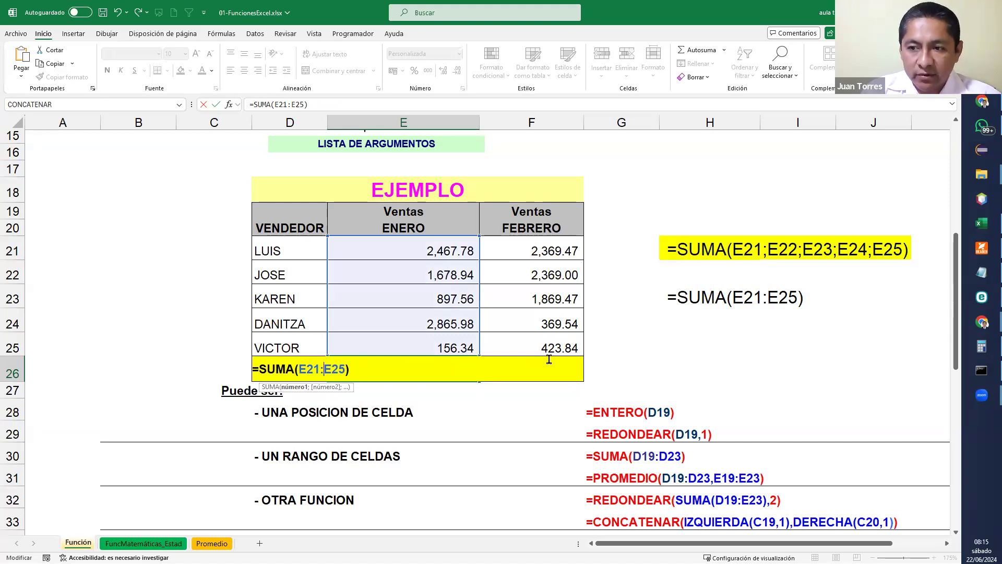
key("Return")
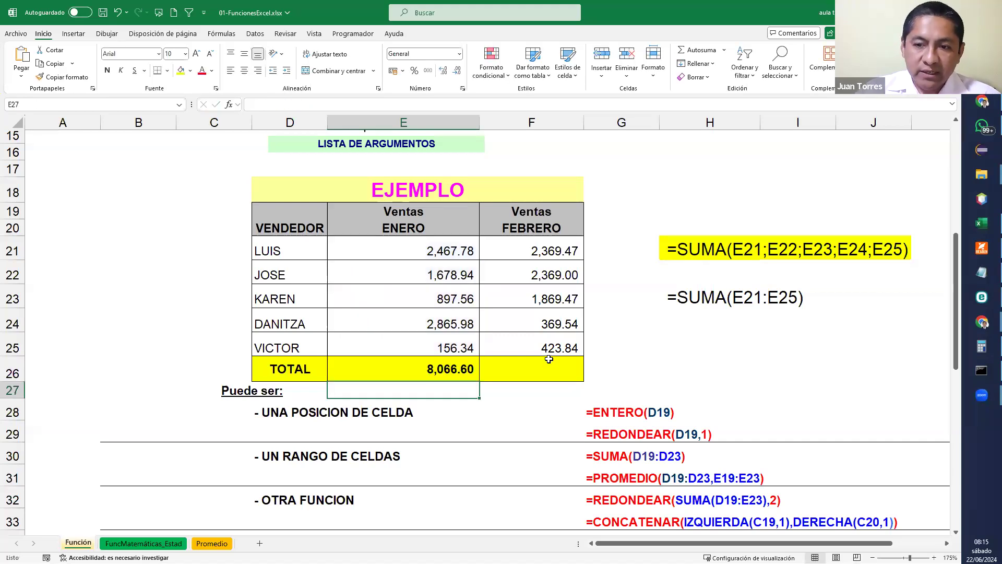
Review the range formula in E26 and undo its last change
double_click(463, 367)
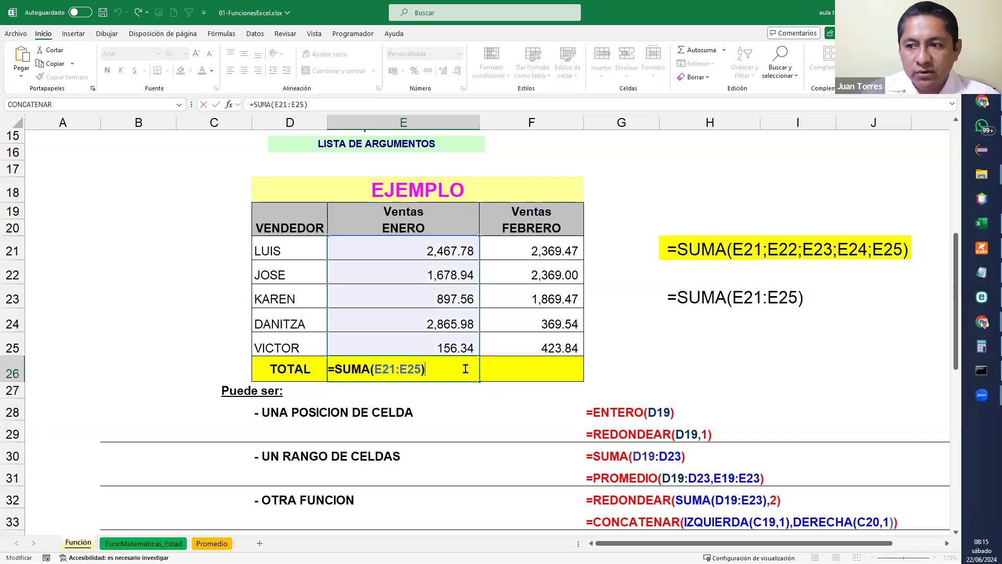
key("Return")
left_click(466, 369)
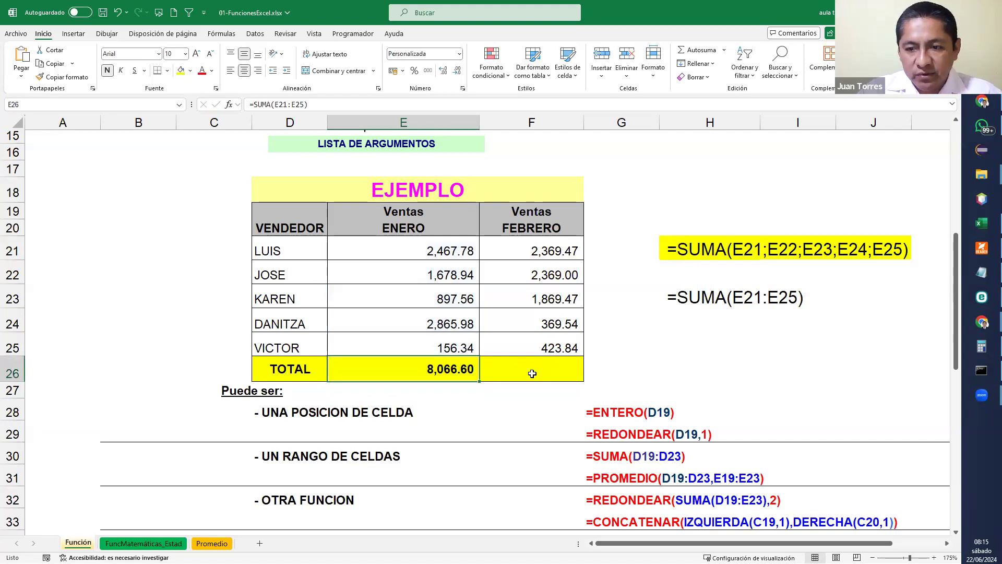
key("ctrl+z")
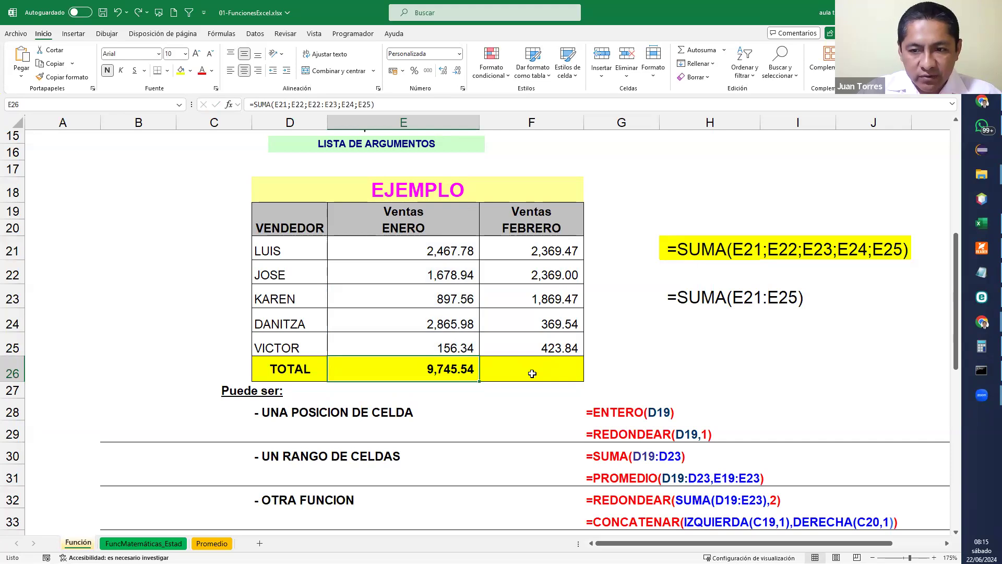
Examine the individual arguments and the cells they reference in the E26 SUMA formula
double_click(472, 376)
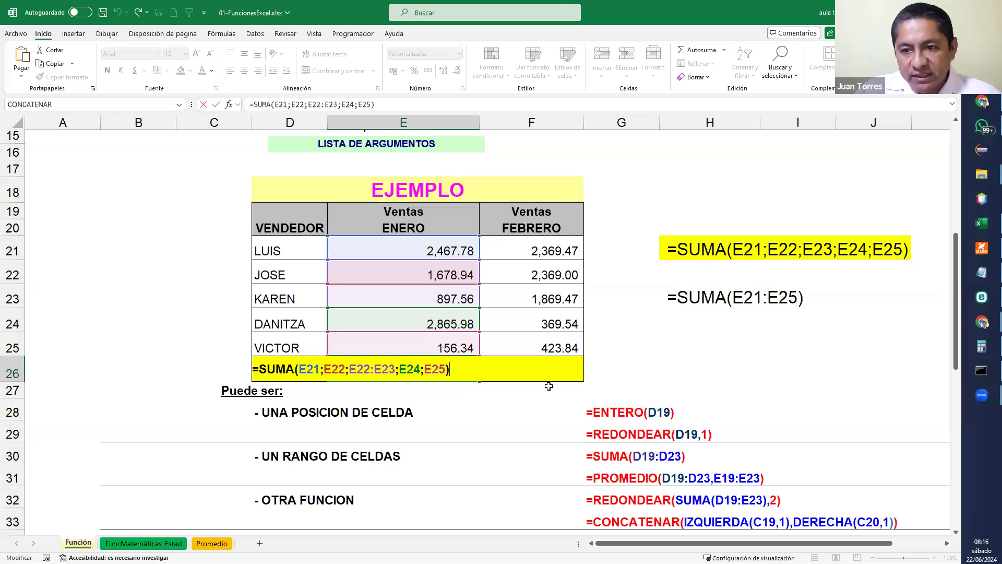
key("ctrl")
key("ctrl")
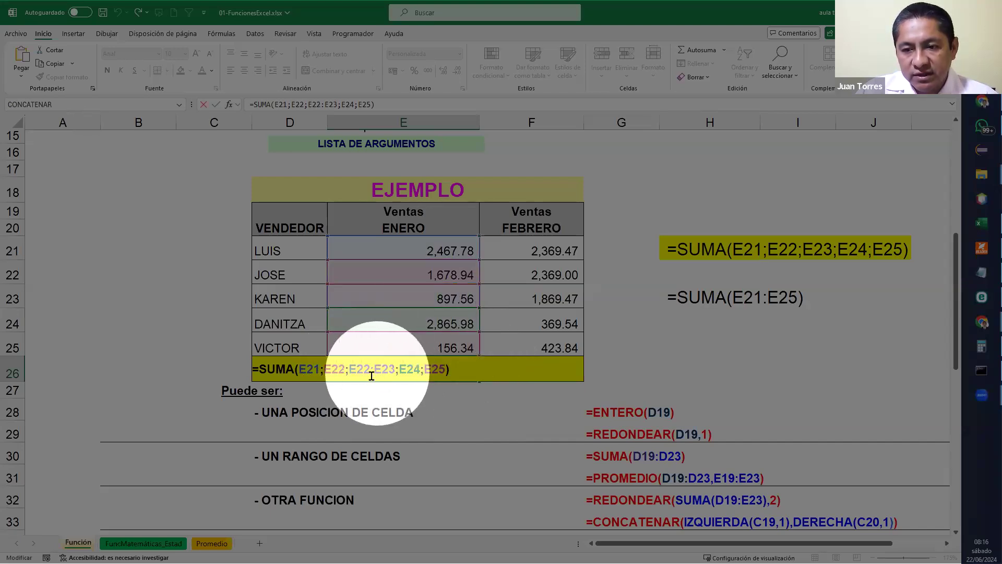
key("Escape")
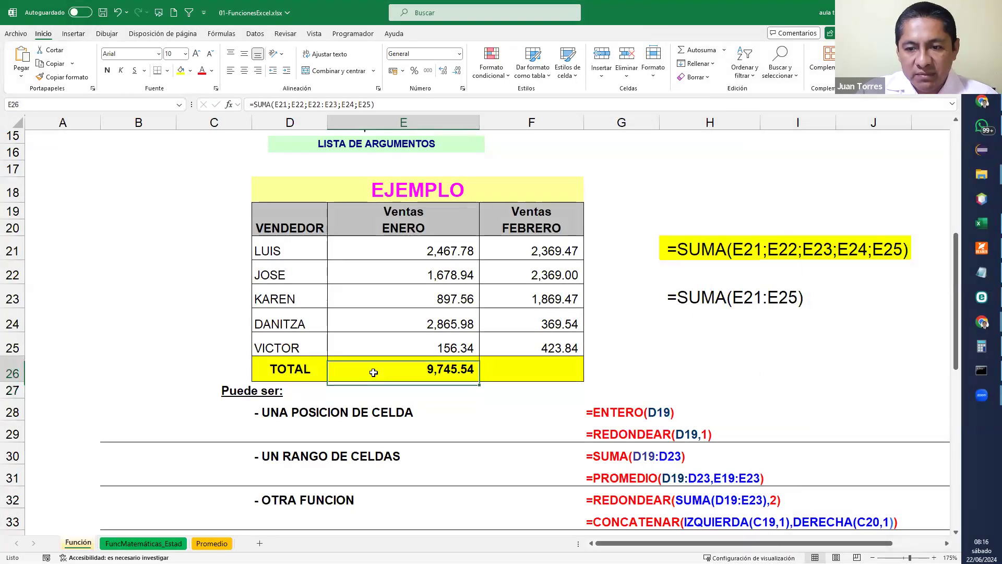
Remove the duplicated E22 reference from the E26 formula, making it =SUMA(E21;E22;E23;E24;E25)
double_click(345, 369)
left_click_drag(320, 369, 367, 371)
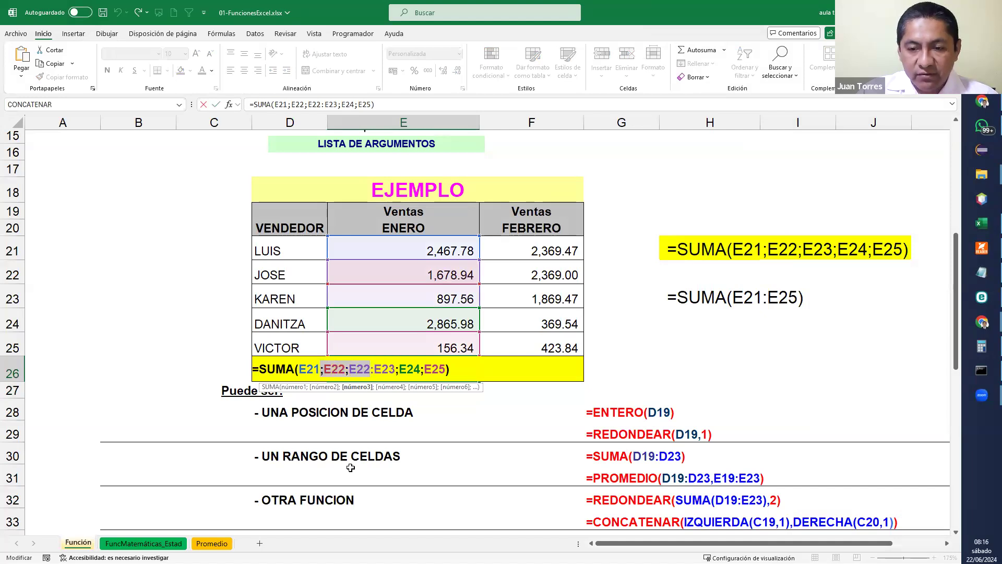
left_click(381, 372)
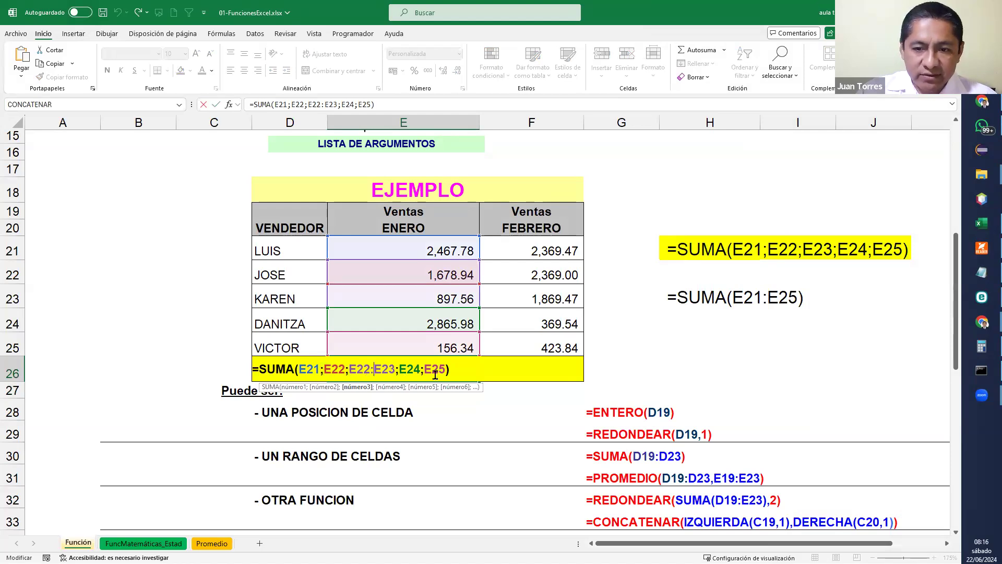
key("BackSpace")
key("BackSpace")
key("BackSpace")
key("BackSpace")
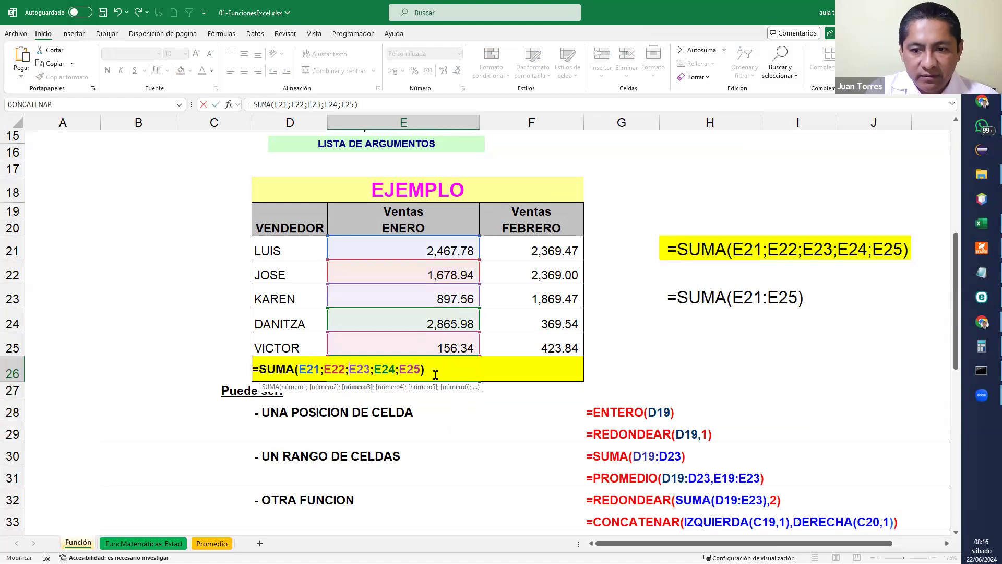
Check each of the five individual arguments in the ENERO total formula and enter it in E26
left_click(324, 366)
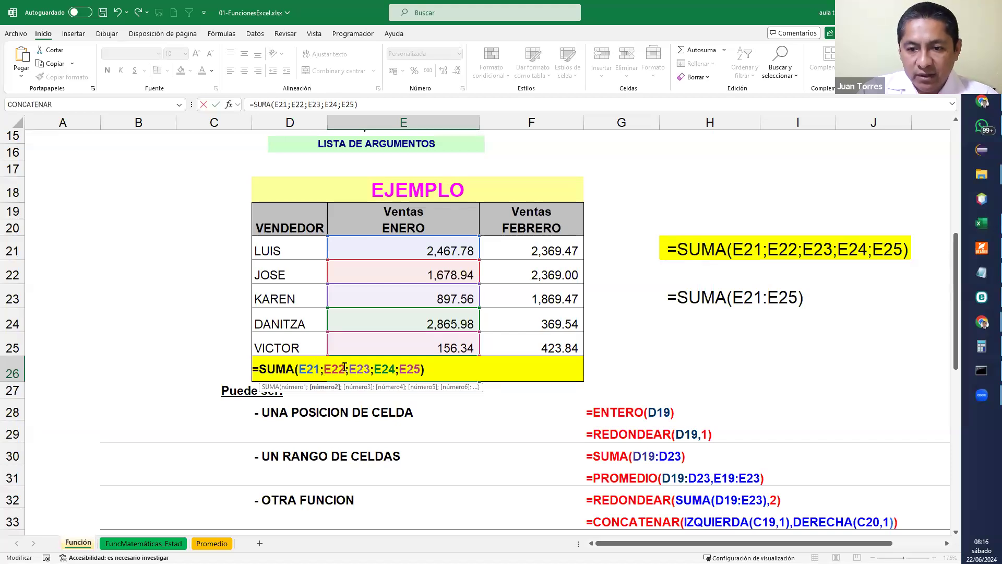
left_click(360, 366)
left_click(381, 366)
left_click_drag(400, 367, 407, 367)
left_click(419, 368)
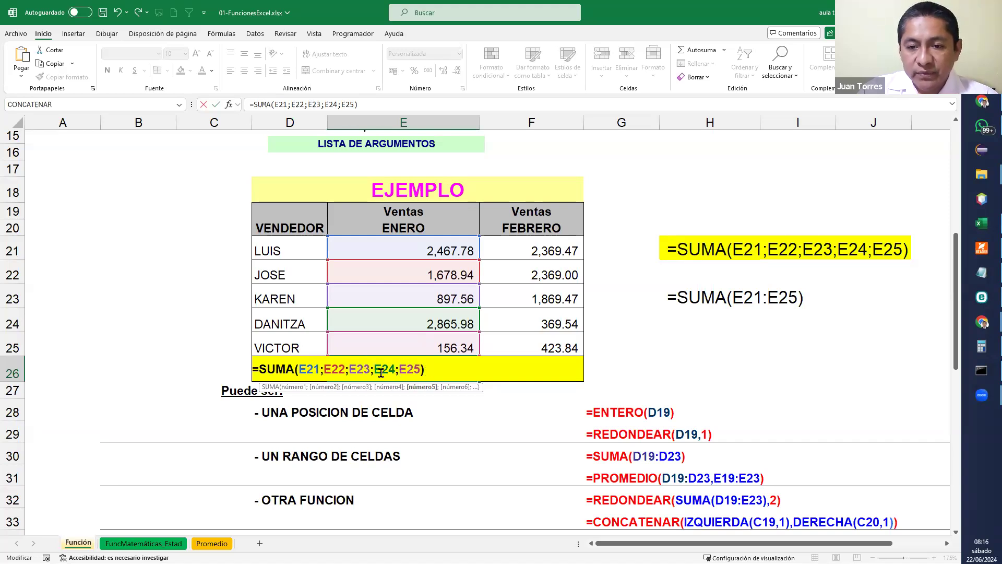
left_click(316, 369)
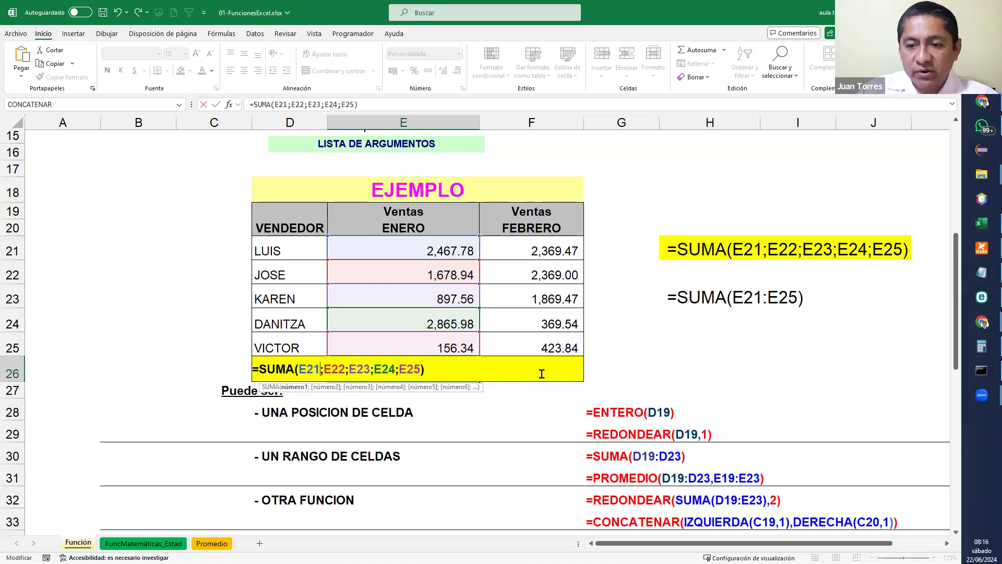
key("Return")
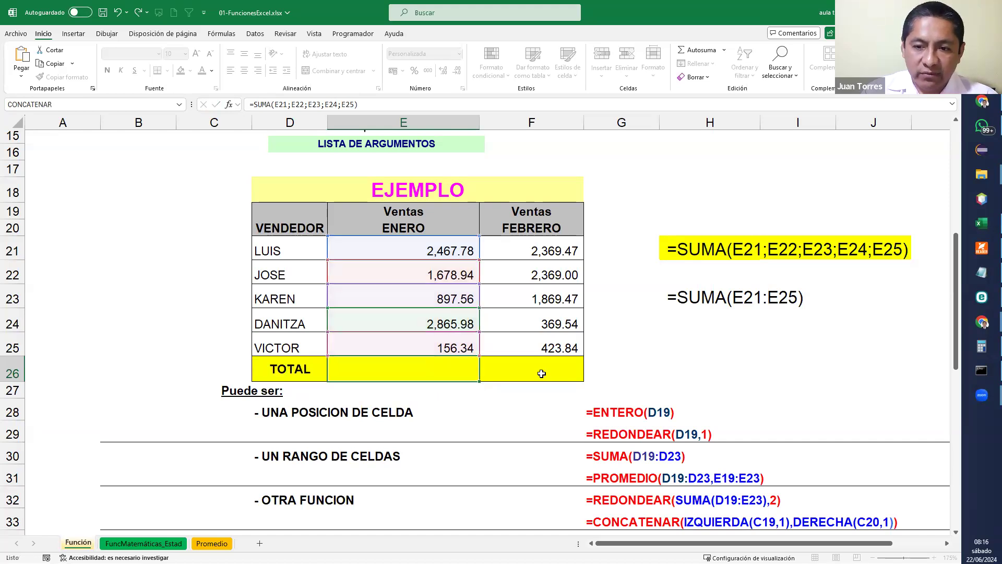
double_click(465, 373)
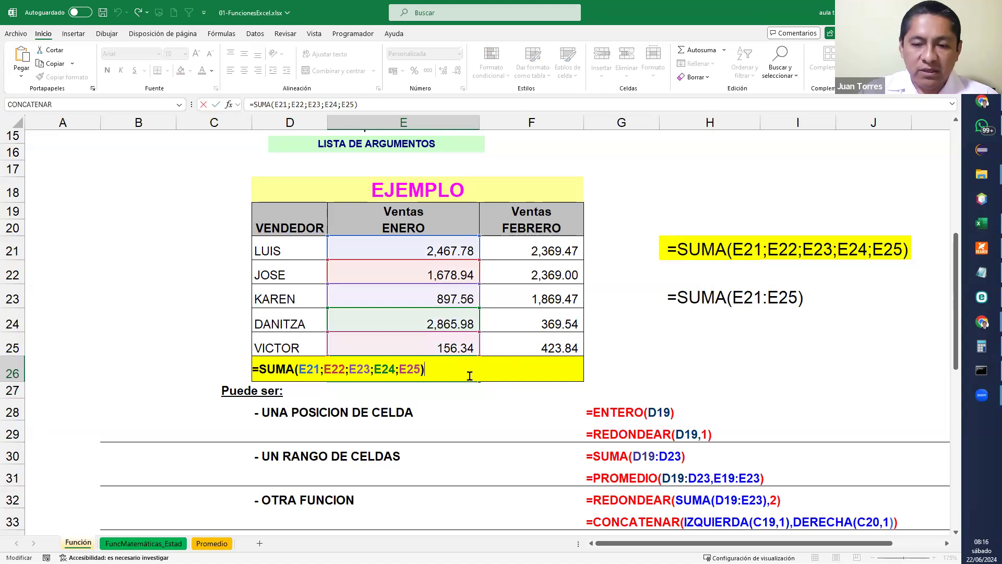
key("Return")
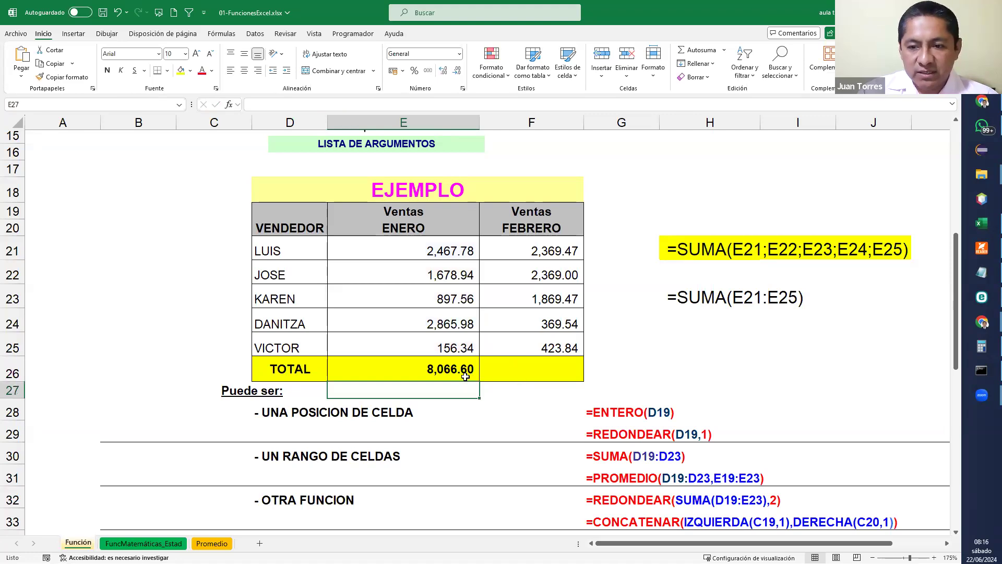
Replace the separate arguments in the E26 formula with the cell range form =SUMA(E21:E25) and enter it
double_click(470, 371)
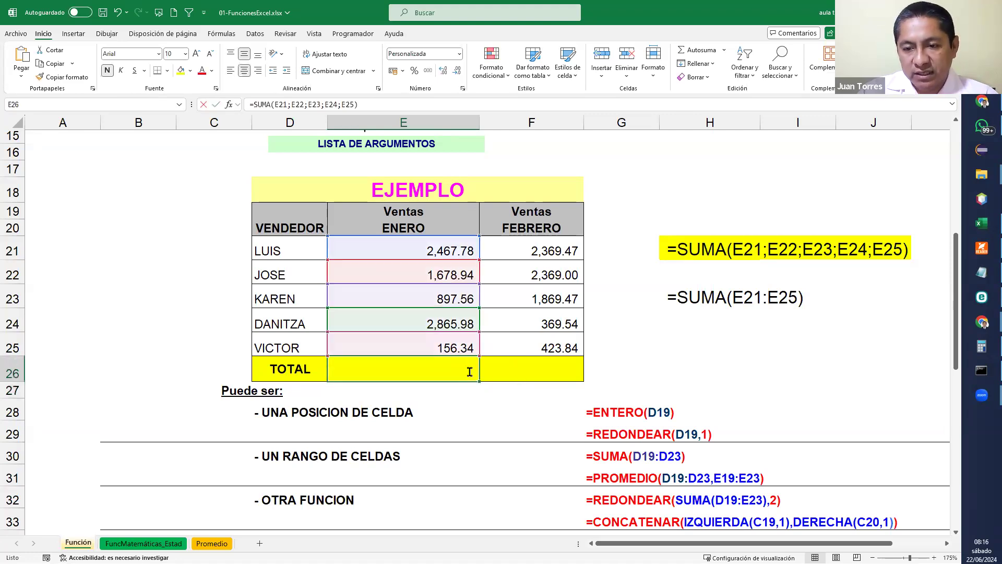
left_click_drag(322, 369, 395, 367)
key("Delete")
key("Delete")
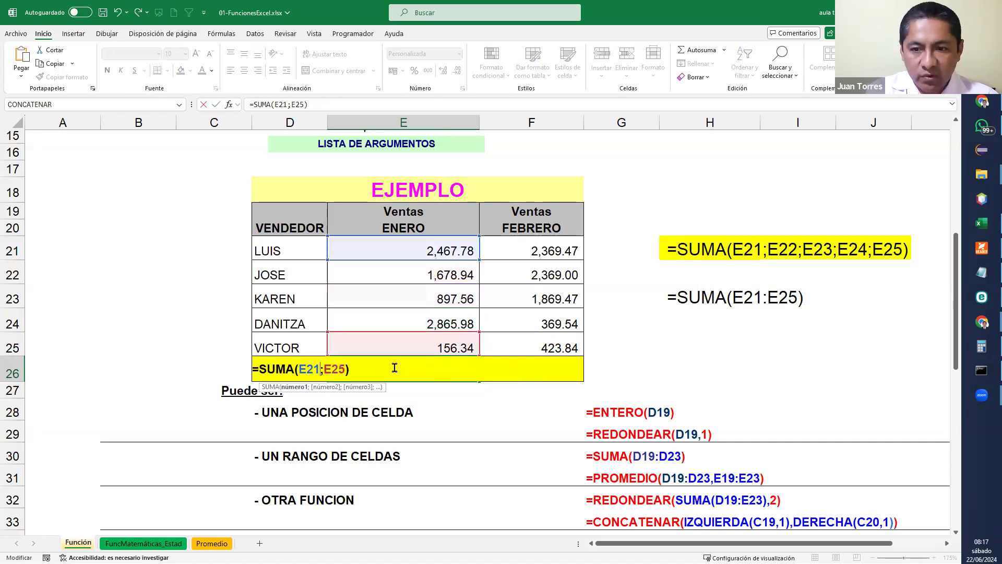
type(";")
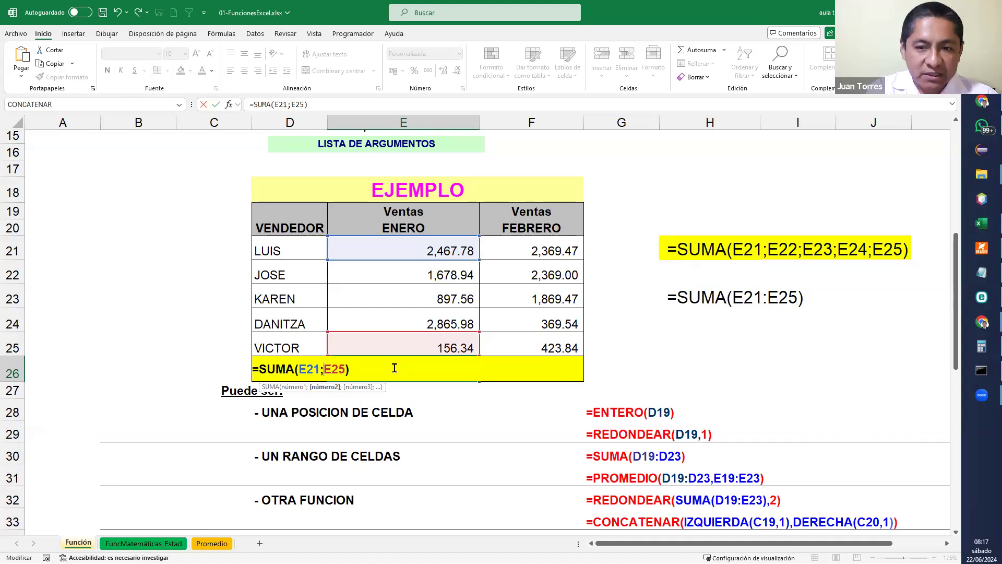
key("BackSpace")
type(":")
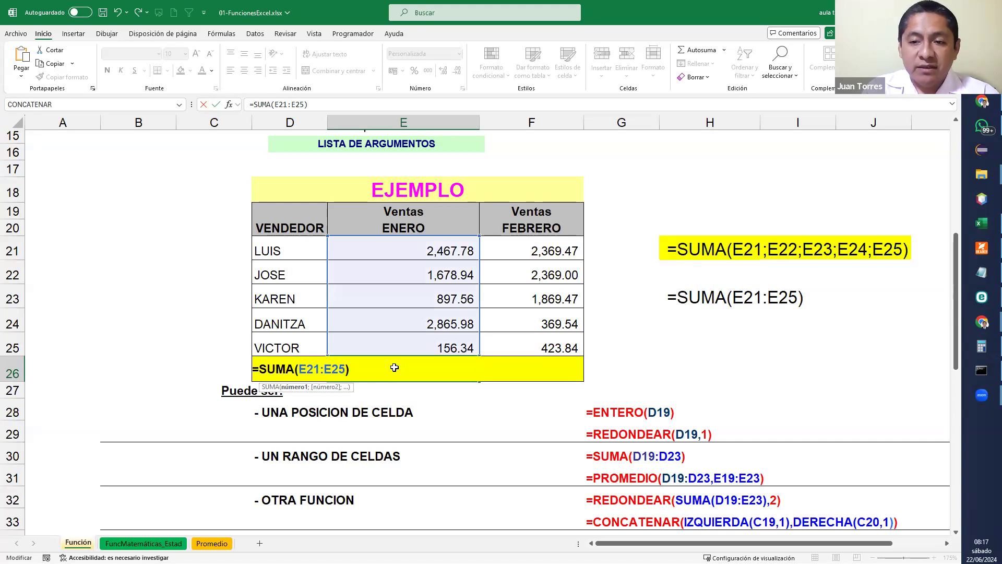
key("Return")
Swap the colon for a semicolon in the E26 formula, making it =SUMA(E21;E25), and enter it
double_click(420, 368)
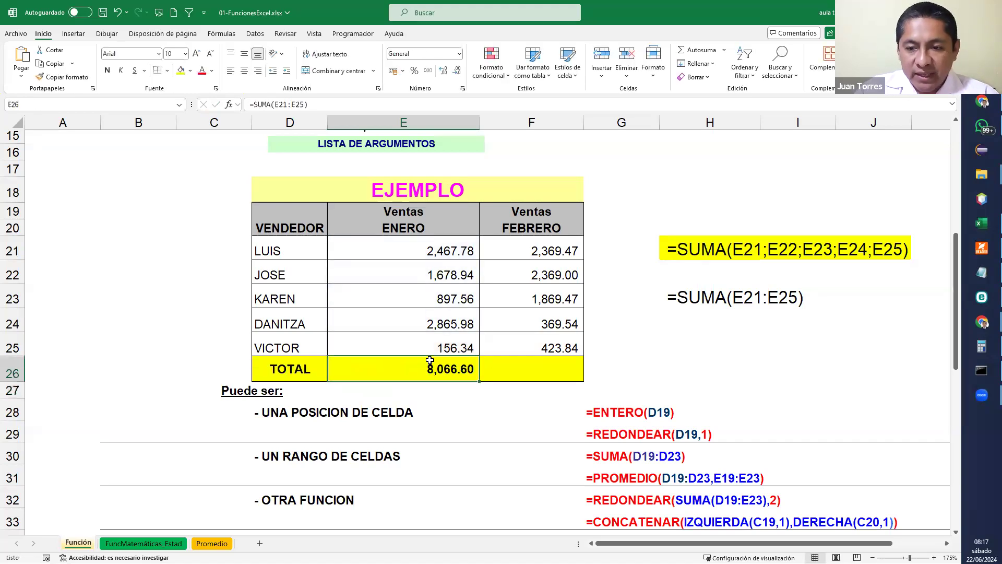
key("Left")
key("Left")
key("Left")
key("Left")
key("shift+Left")
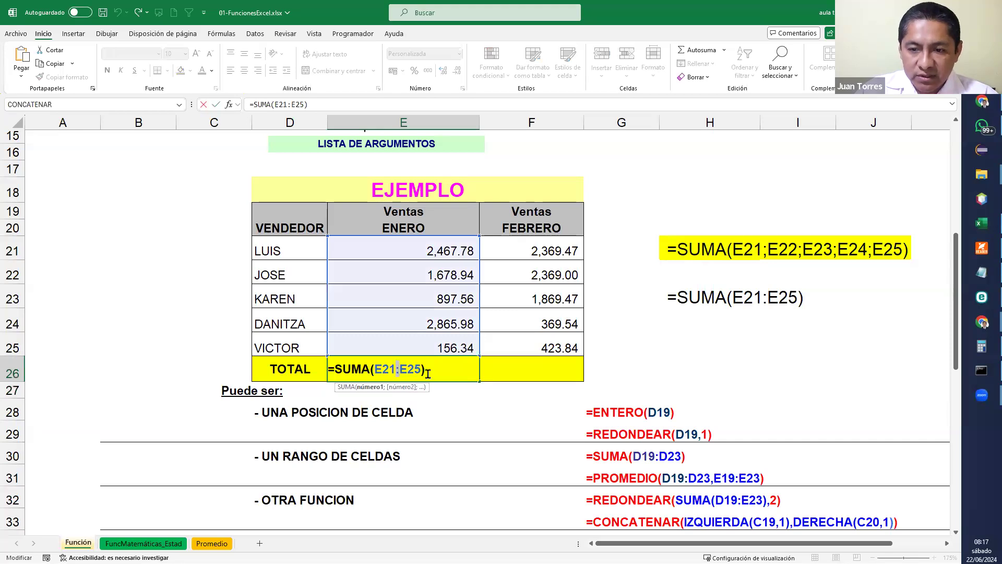
type(";")
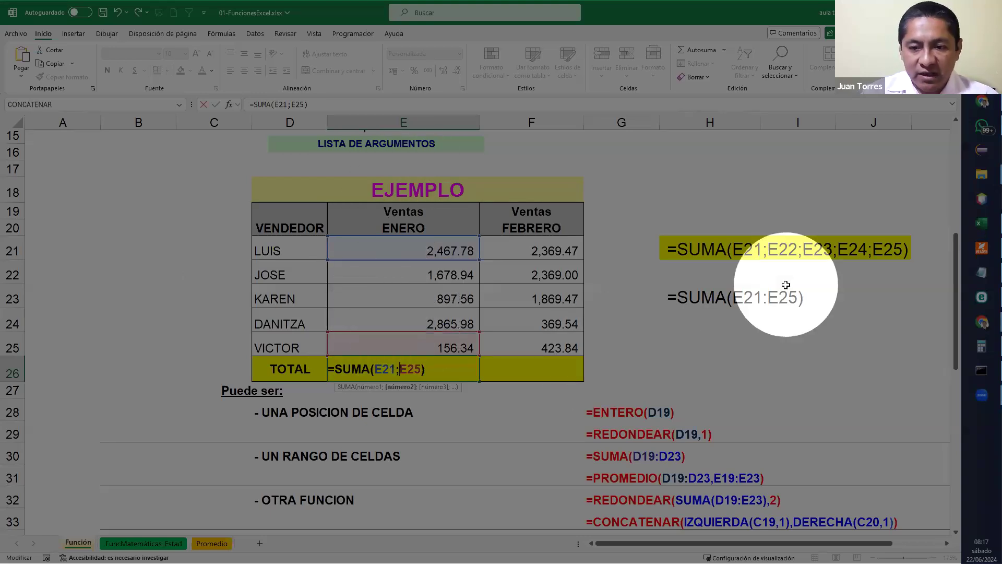
key("Return")
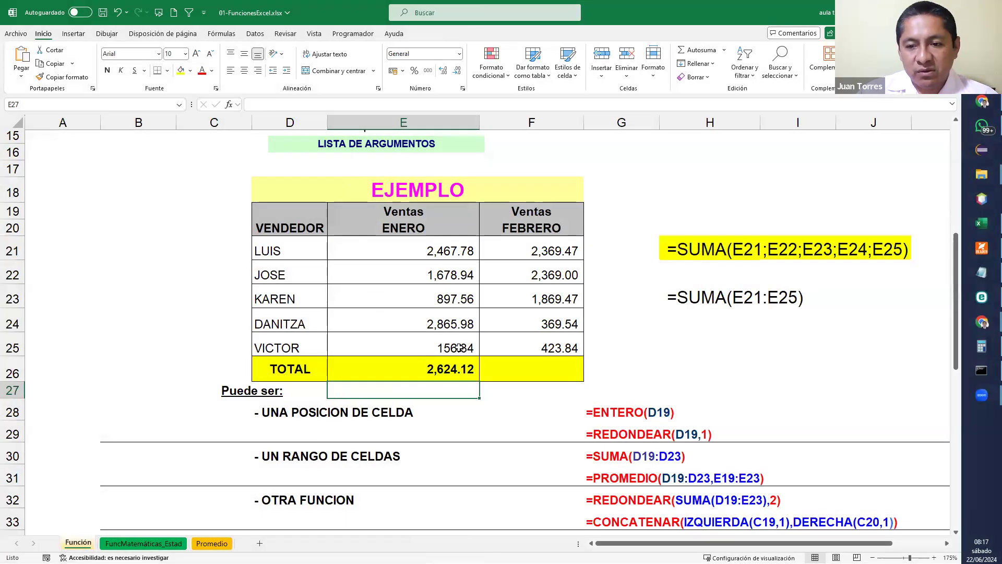
Put the colon back in the ENERO total formula so E26 reads =SUMA(E21:E25)
double_click(421, 369)
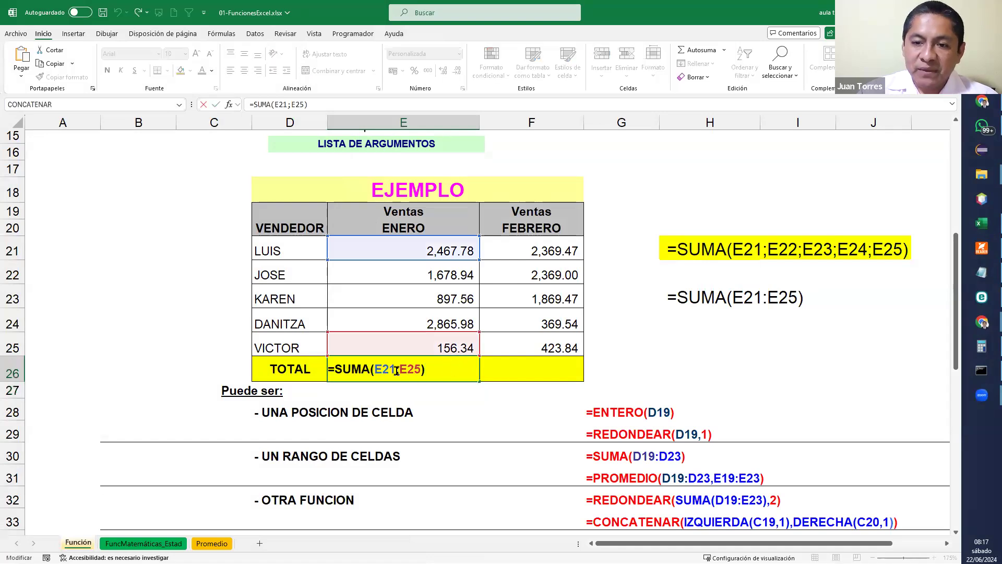
left_click(400, 369)
type(":")
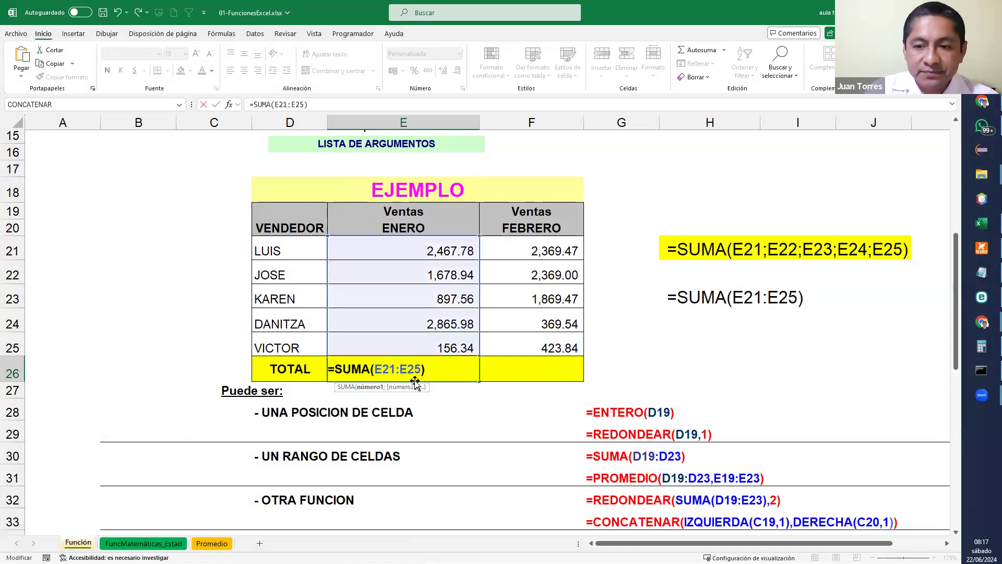
key("Return")
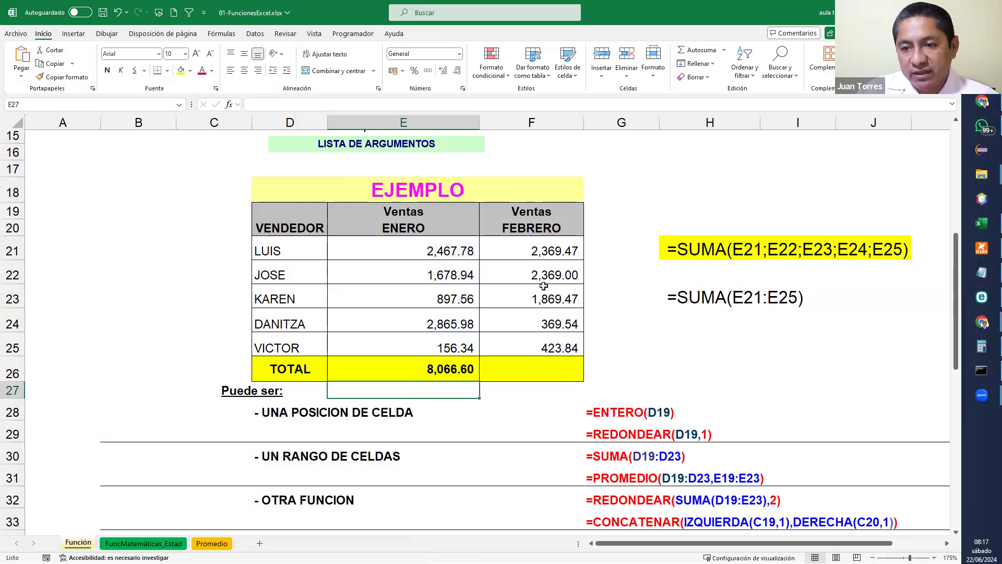
Total the FEBRERO sales in F26 with a SUMA formula over the range F21:F25
left_click(525, 367)
type("=suma(")
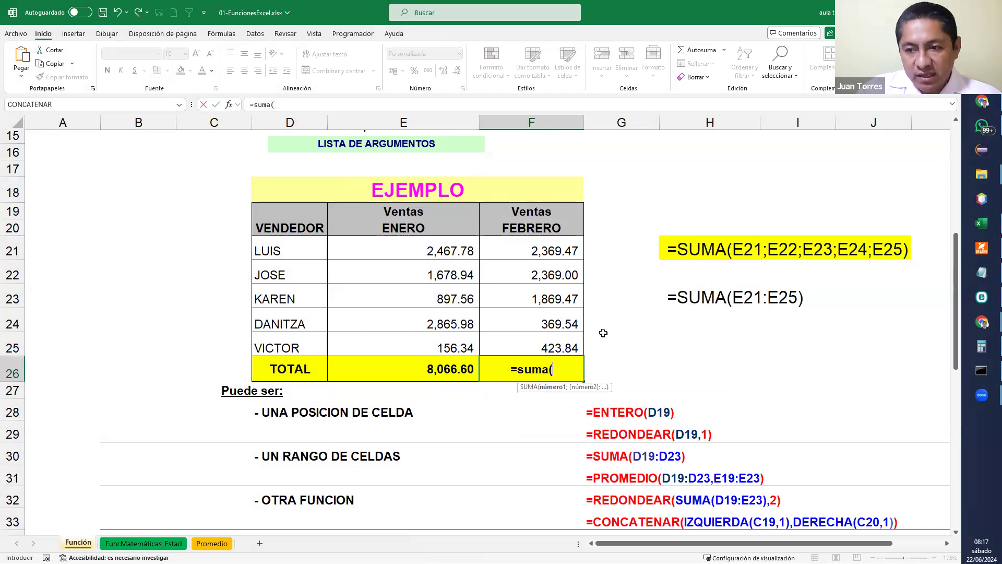
left_click_drag(562, 251, 553, 347)
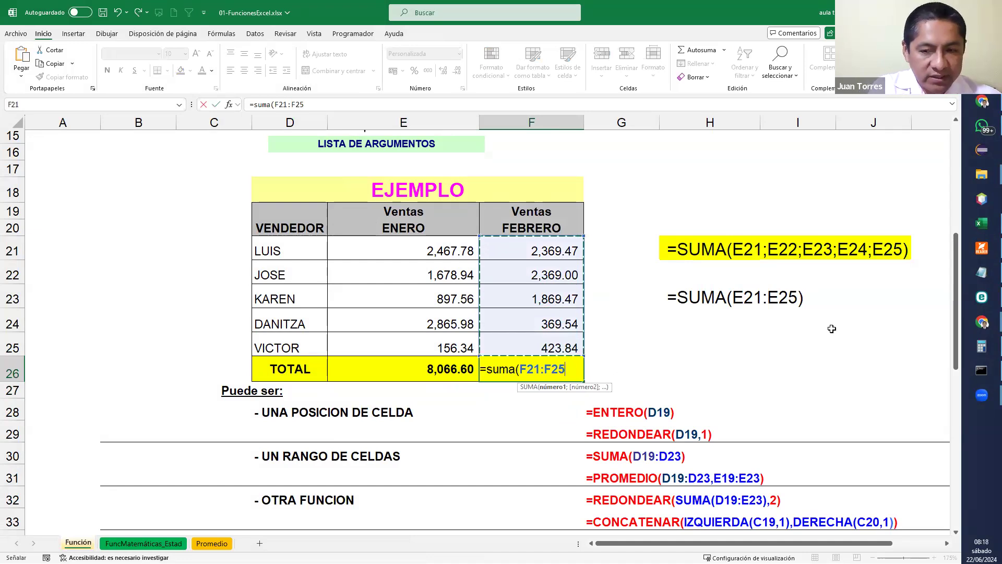
type(")")
key("Return")
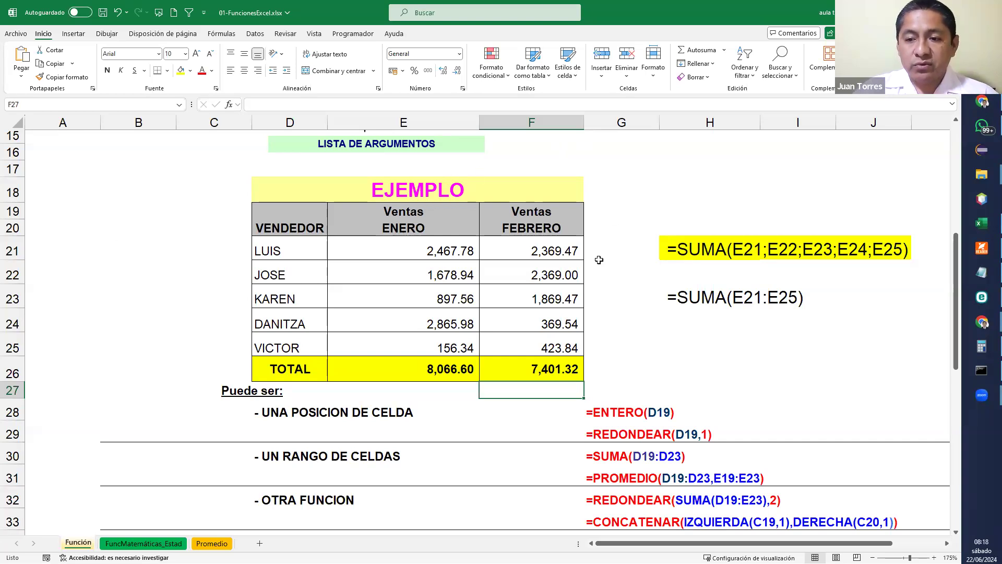
Review the E26 range formula and examine the argument type examples listed in rows 28 to 37
double_click(446, 366)
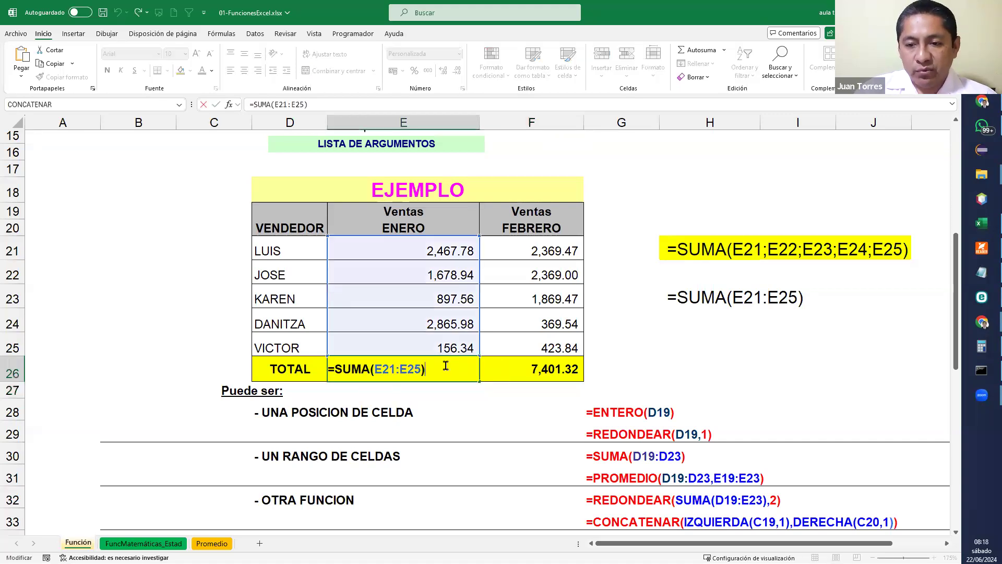
key("Return")
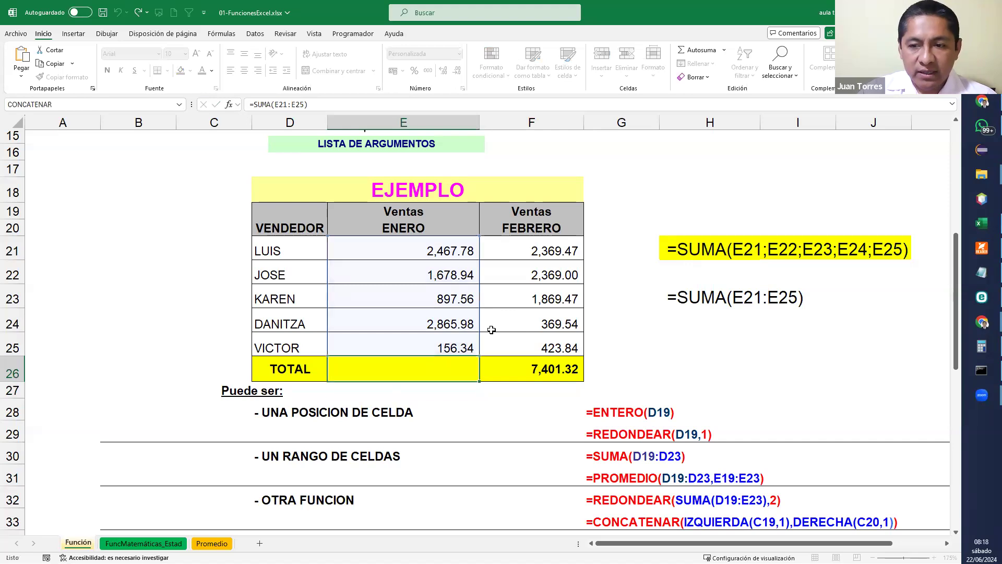
scroll(540, 416, "down", 3)
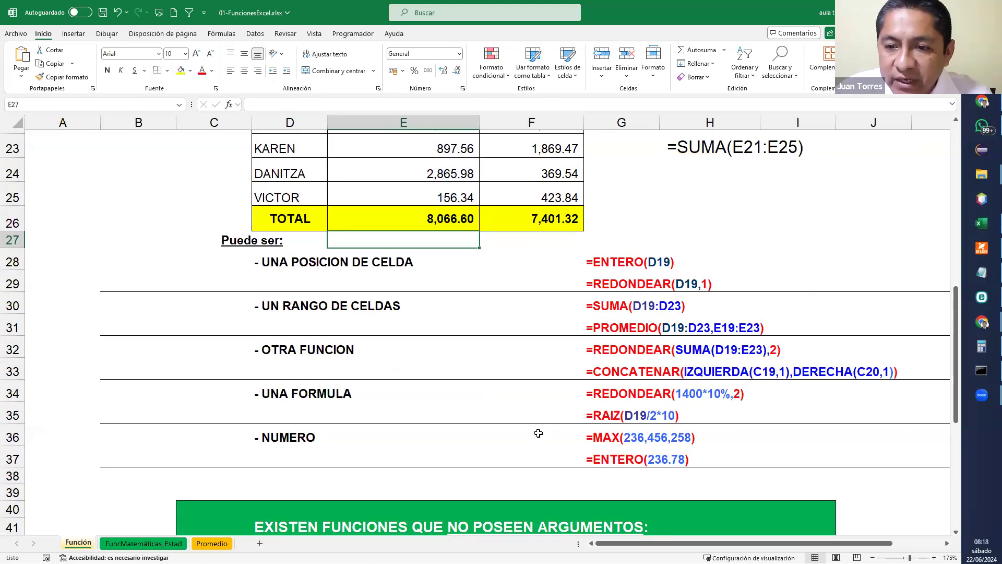
key("ctrl")
key("ctrl")
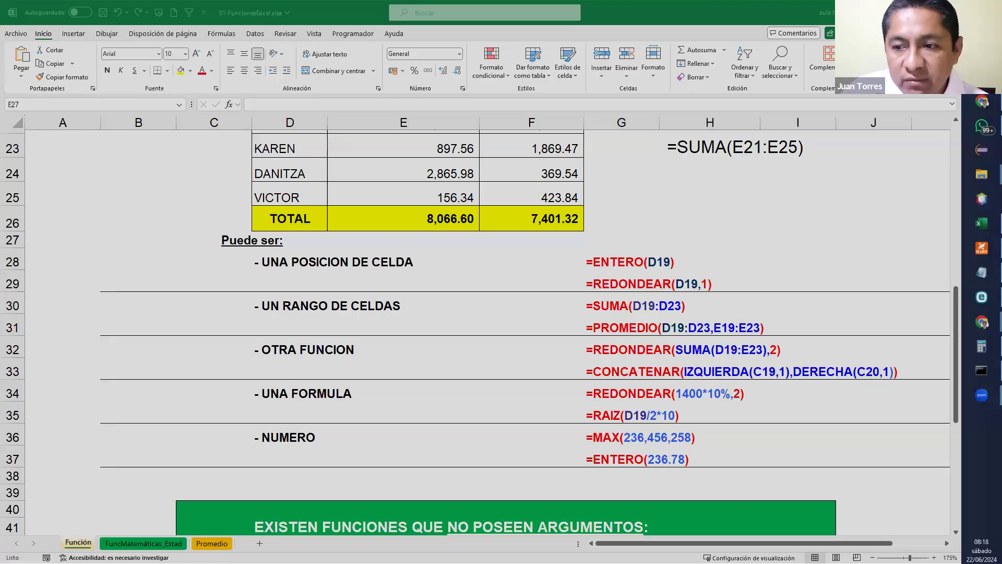
key("ctrl")
key("ctrl")
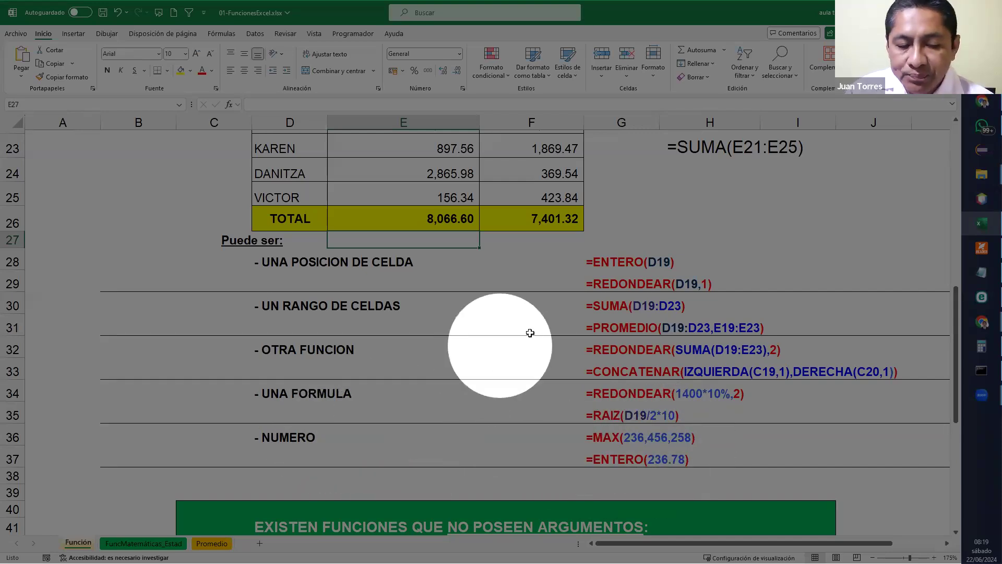
scroll(636, 422, "down", 1)
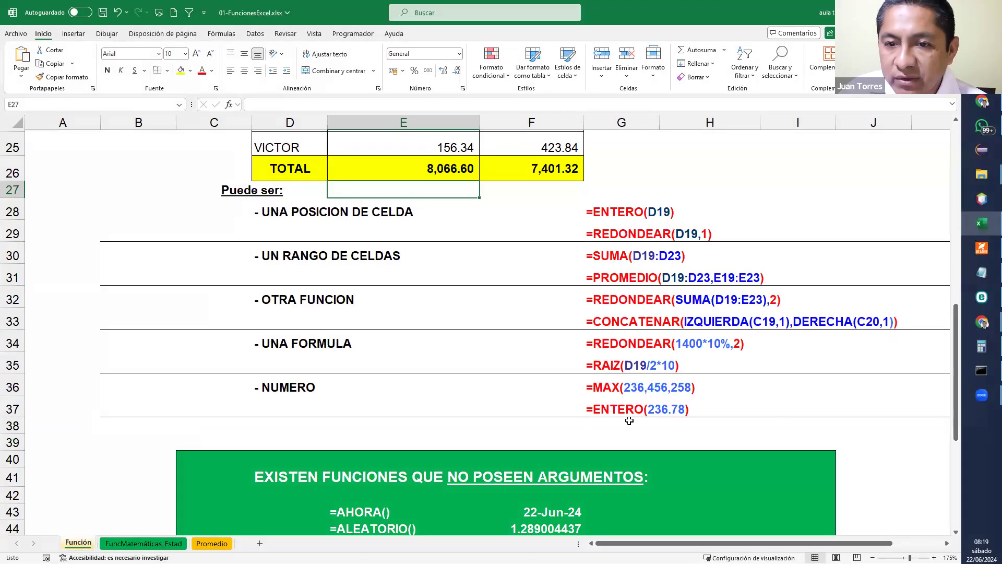
scroll(635, 422, "up", 3)
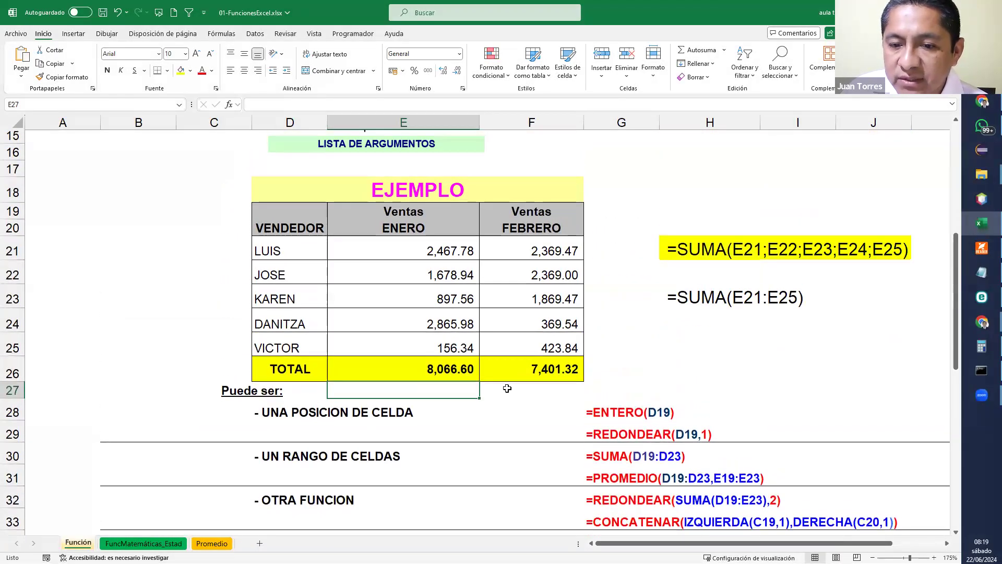
Examine the AHORA and ALEATORIO examples of functions without arguments in rows 43 and 44
scroll(509, 387, "down", 5)
scroll(480, 423, "down", 1)
left_click(418, 408)
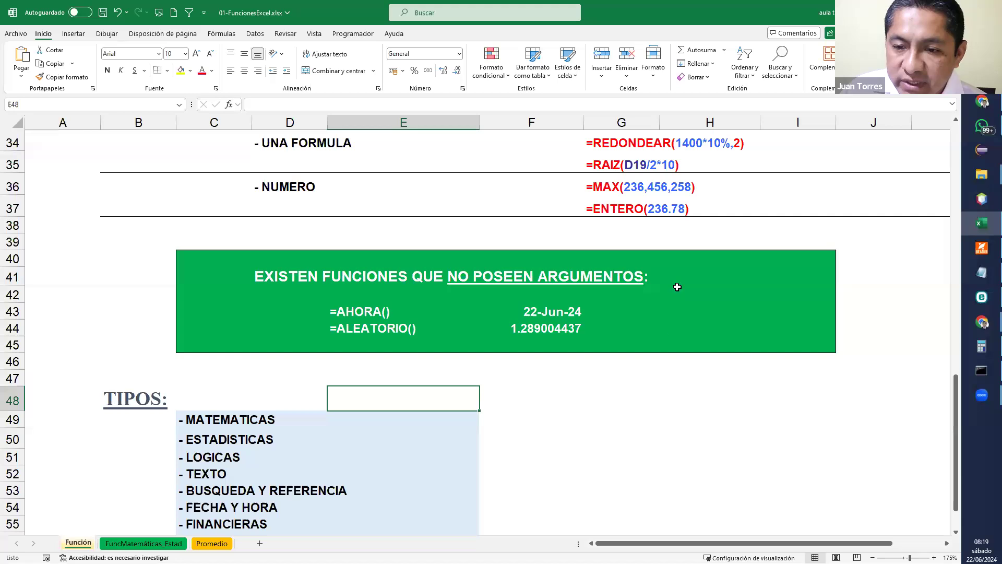
left_click(380, 316)
left_click(404, 330)
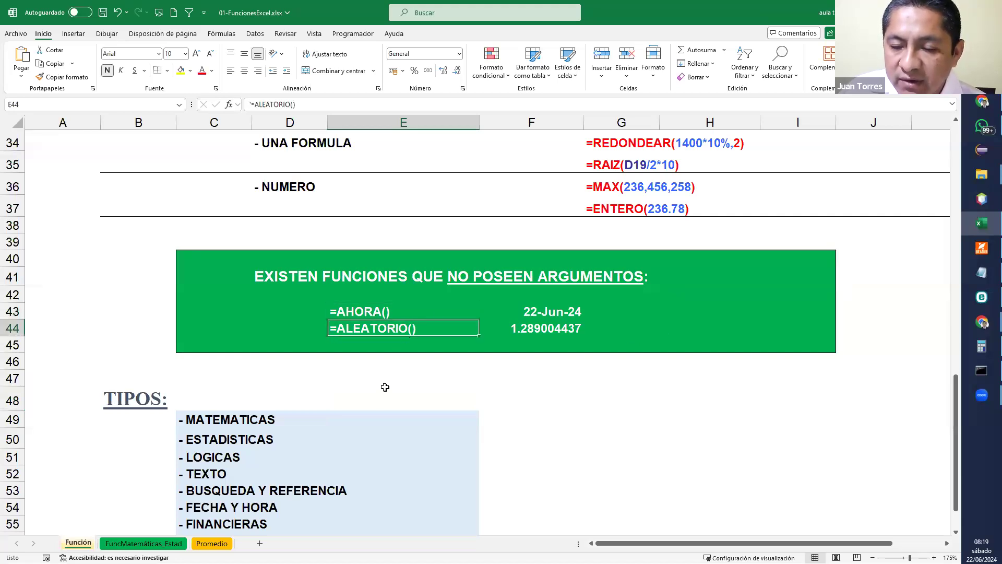
left_click(377, 365)
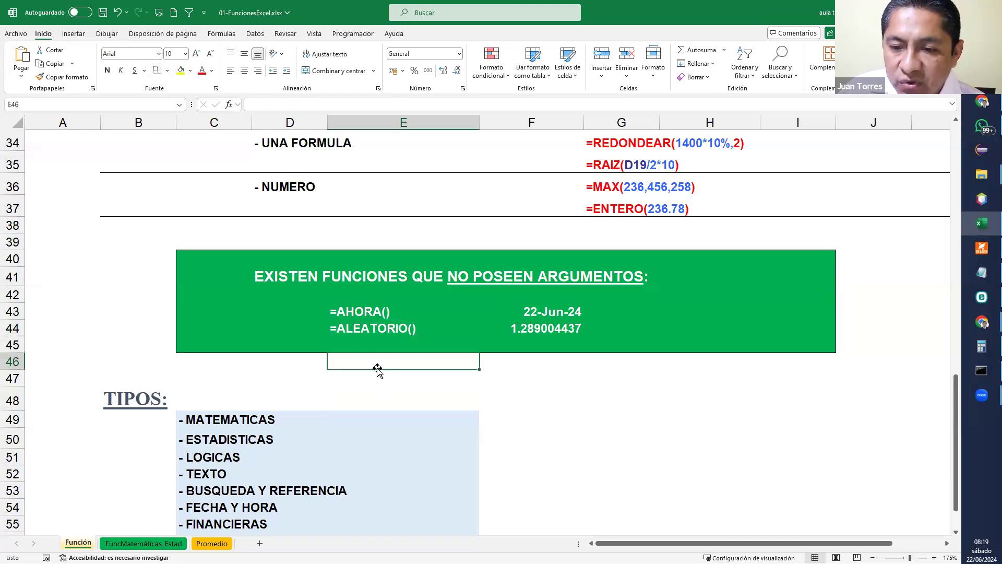
Enter the formula =HOY() in cell E47 and reselect the cell to check it
left_click(381, 379)
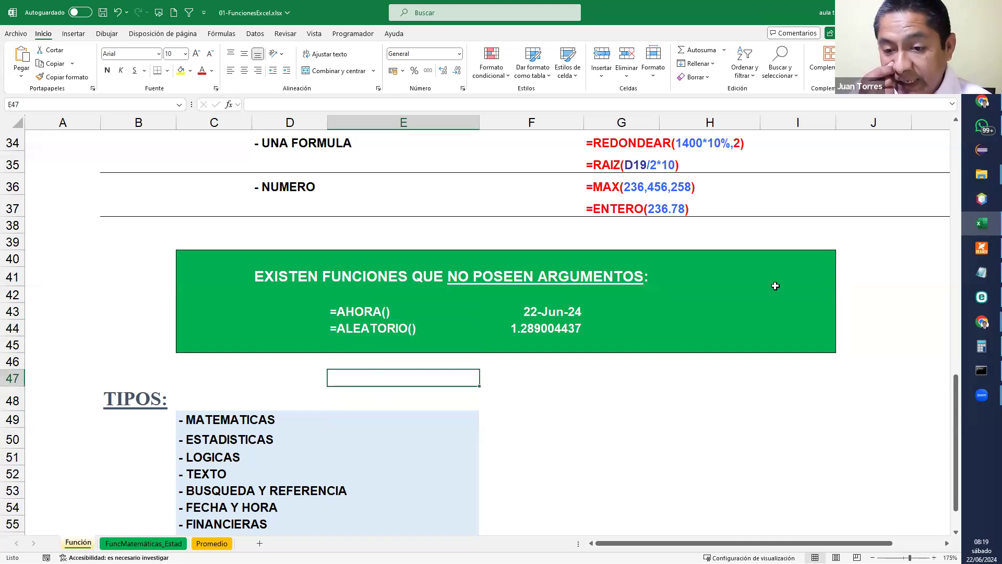
type("=hoy")
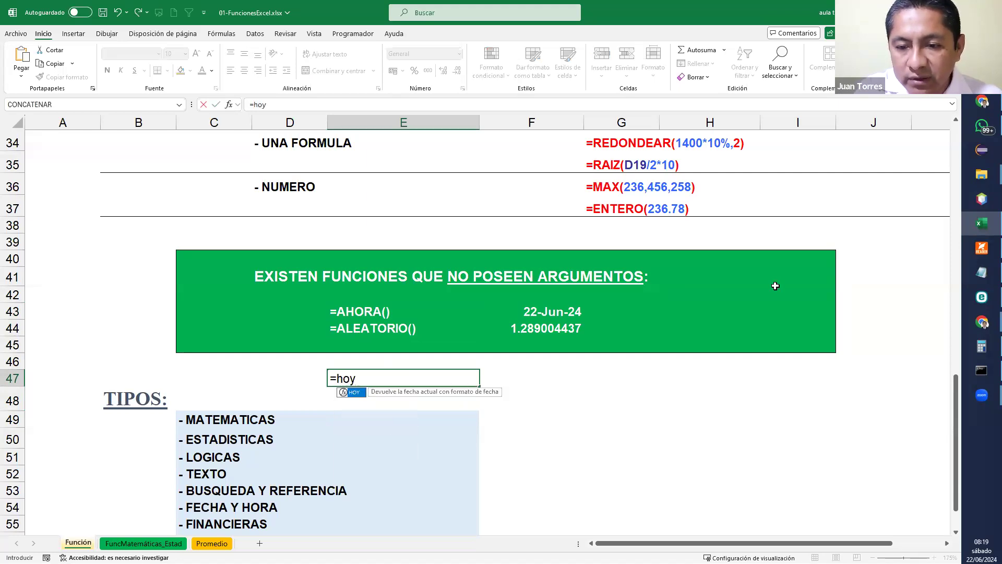
key("Escape")
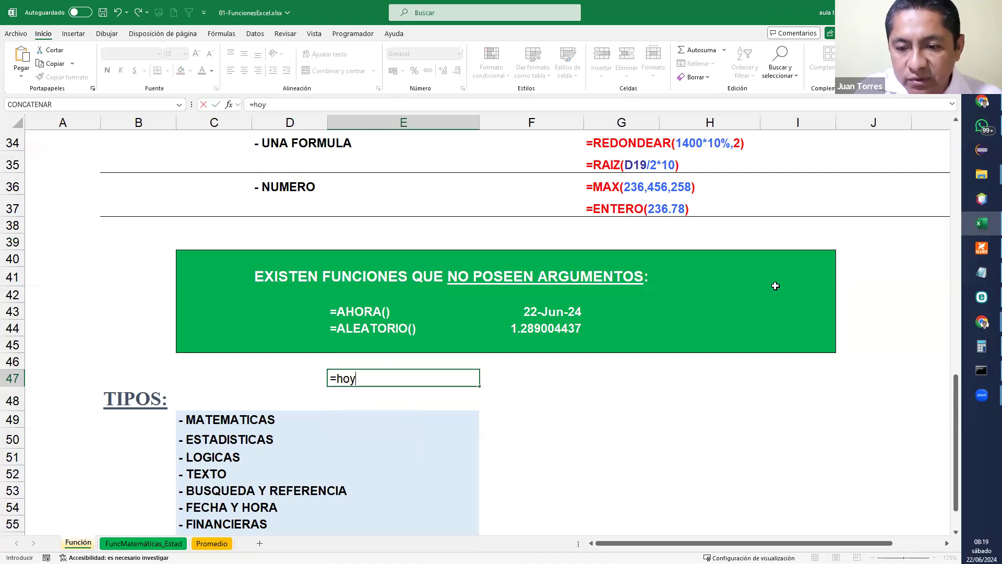
type("()")
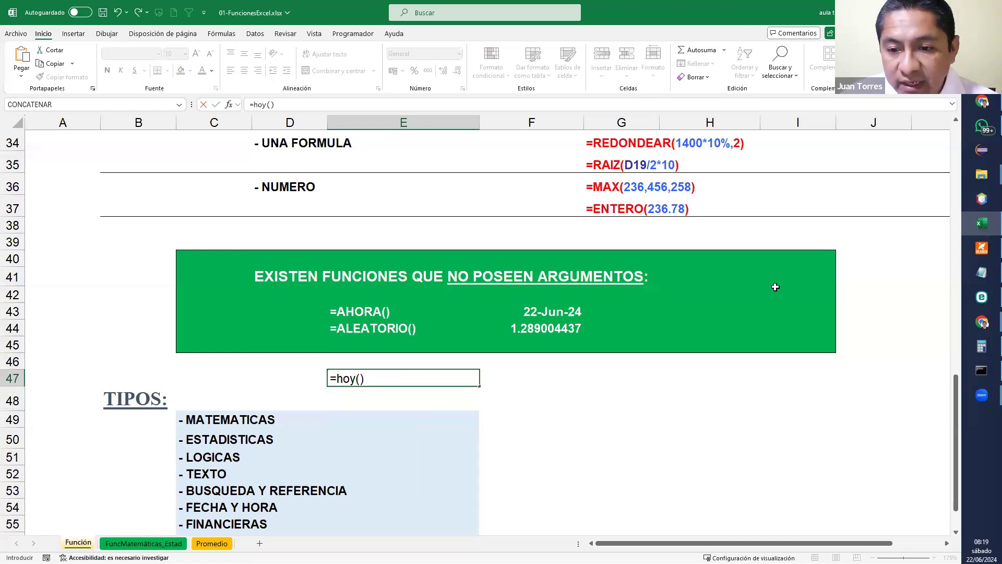
left_click(358, 379)
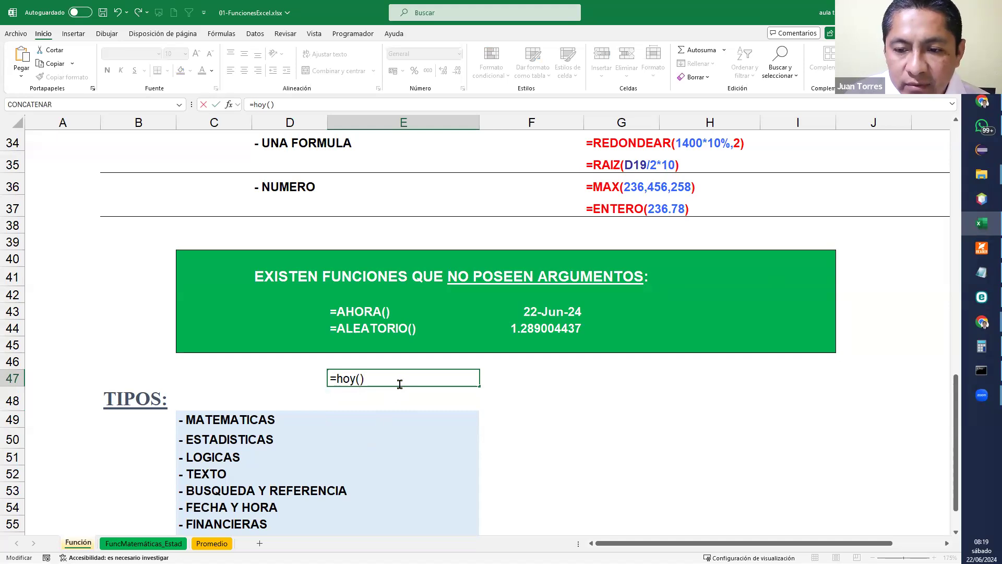
key("Return")
left_click(419, 377)
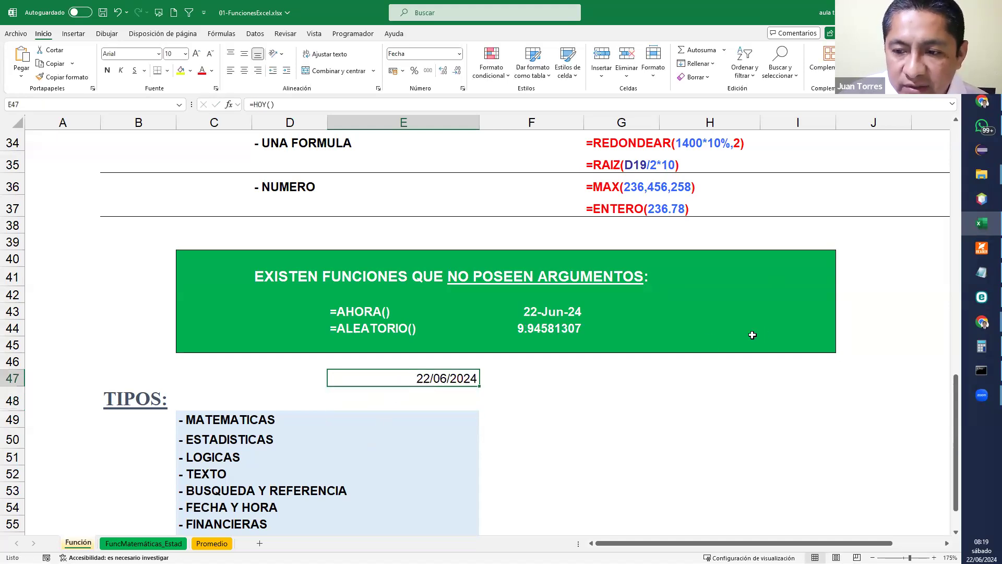
Examine the random number formula in F44, next to the ALEATORIO example
left_click(576, 328)
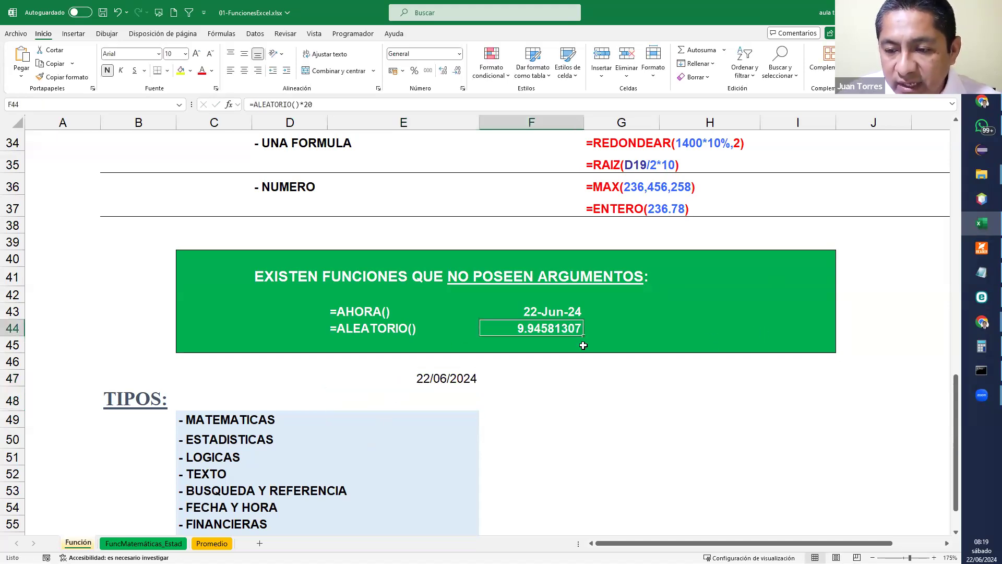
key("ctrl")
key("ctrl")
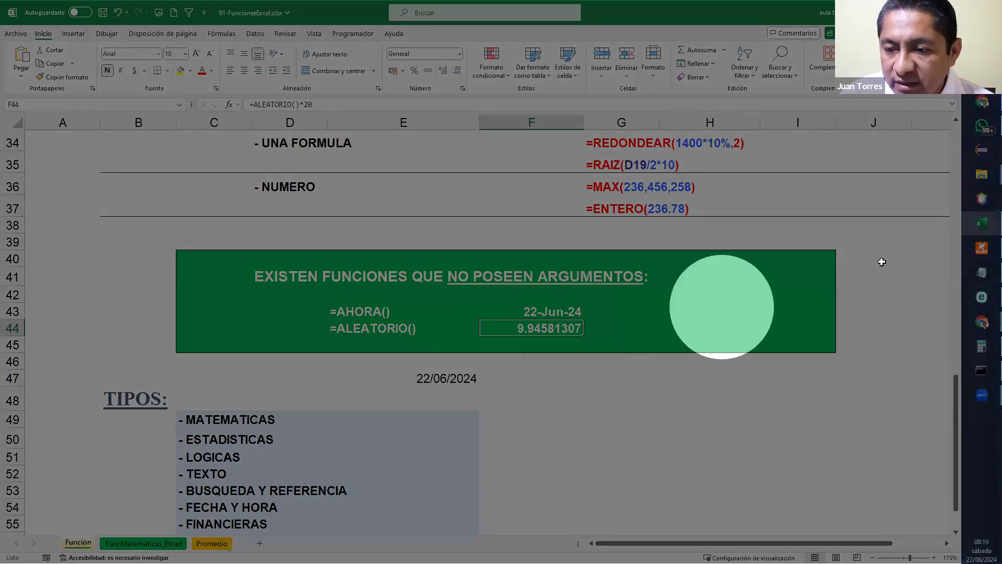
left_click(665, 392)
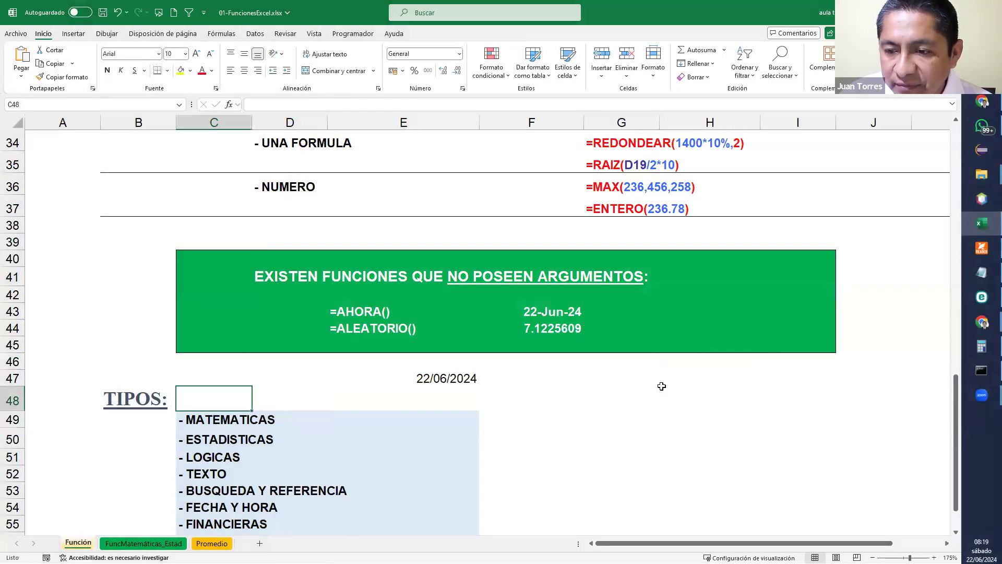
left_click(621, 398)
left_click(557, 394)
left_click(557, 331)
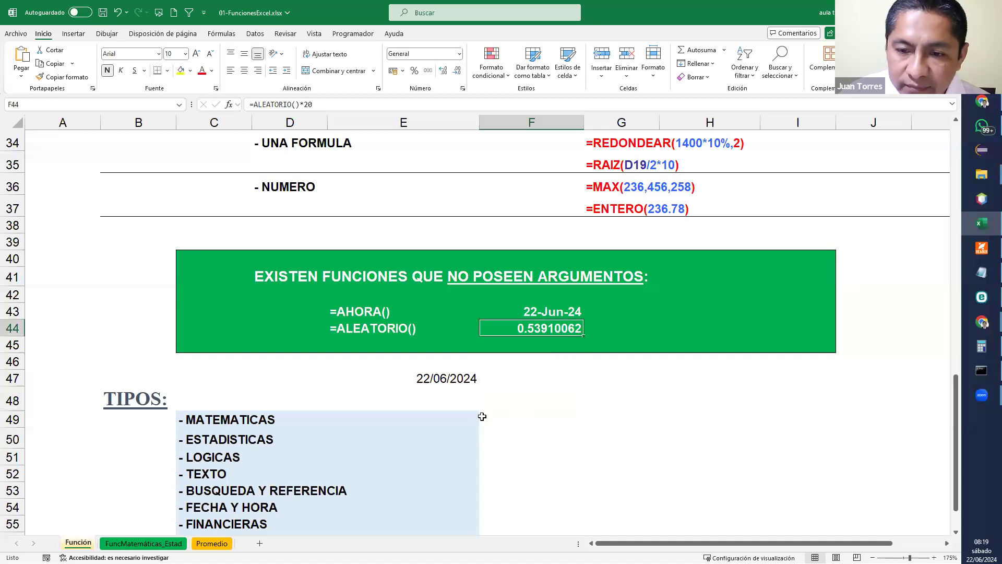
Review the list of function types under TIPOS in rows 49 to 56
scroll(349, 370, "down", 4)
scroll(347, 373, "up", 2)
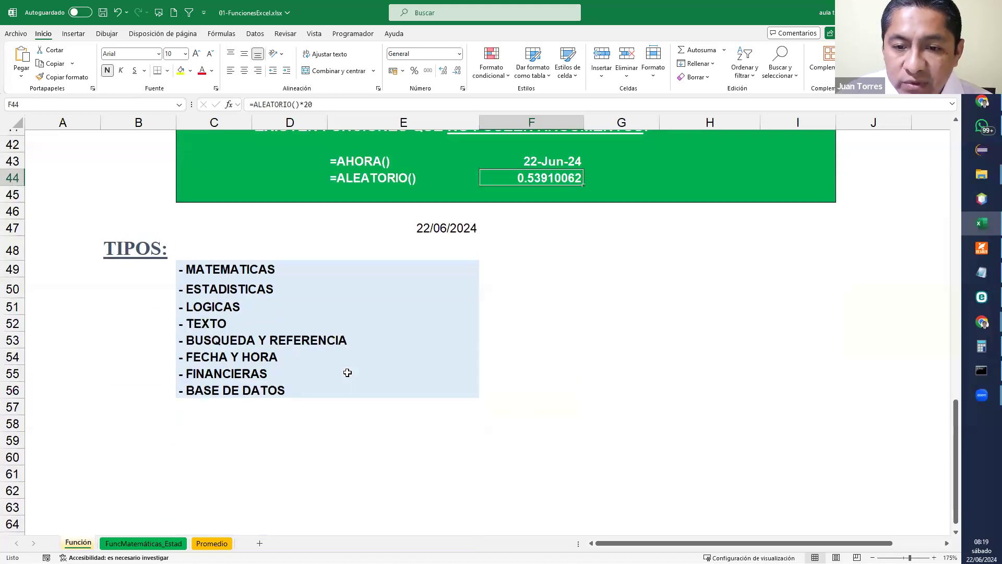
left_click_drag(246, 322, 238, 443)
left_click(452, 360)
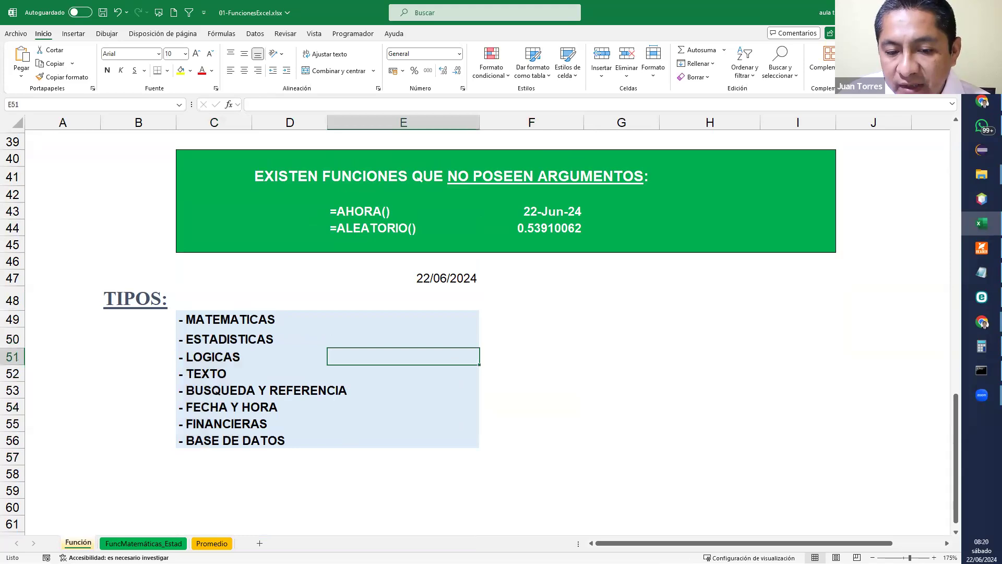
Switch to the FuncMatemáticas_Estad sheet, select the Total cell H20 and display the function library commands
left_click(144, 544)
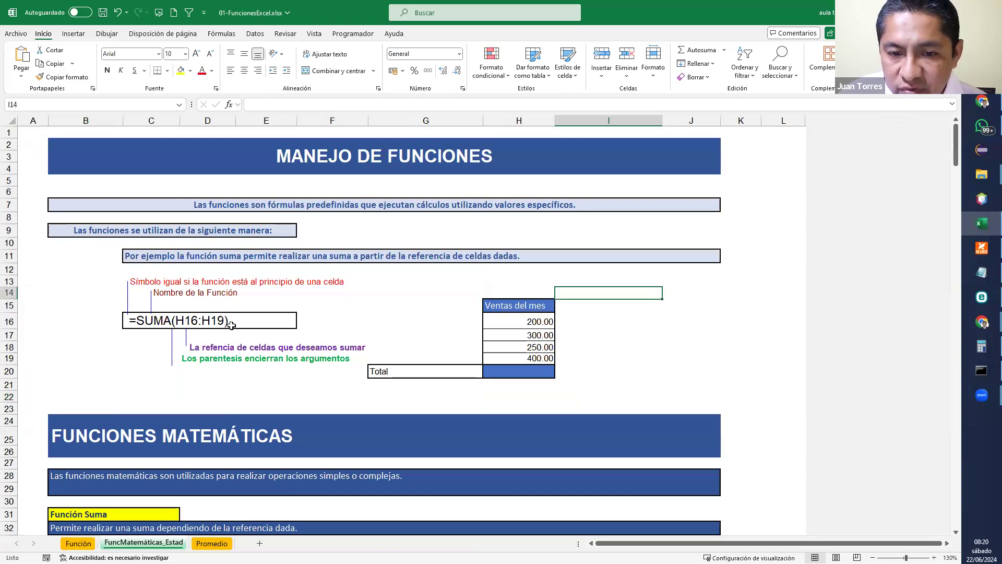
left_click(502, 368)
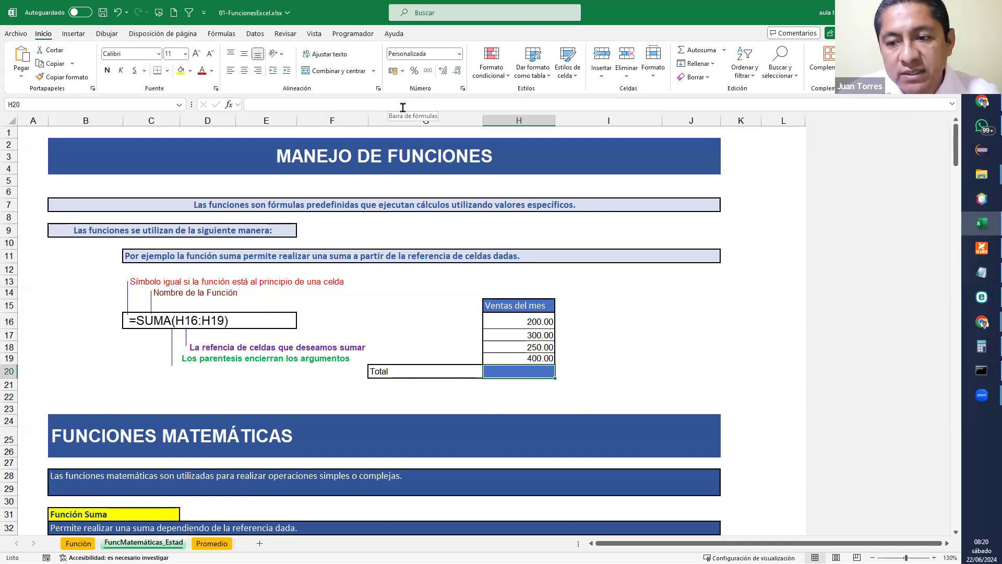
key("ctrl")
key("ctrl")
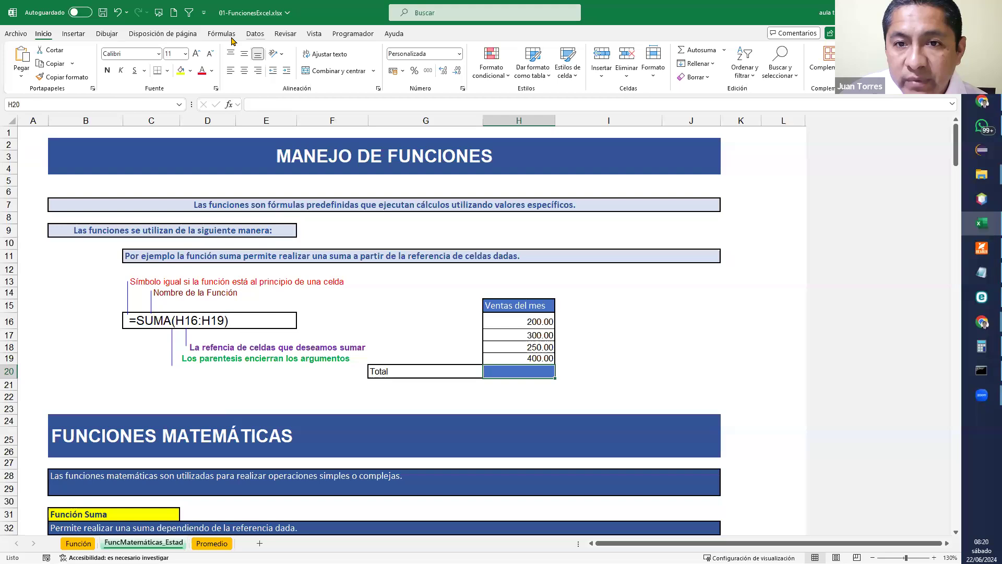
left_click(232, 37)
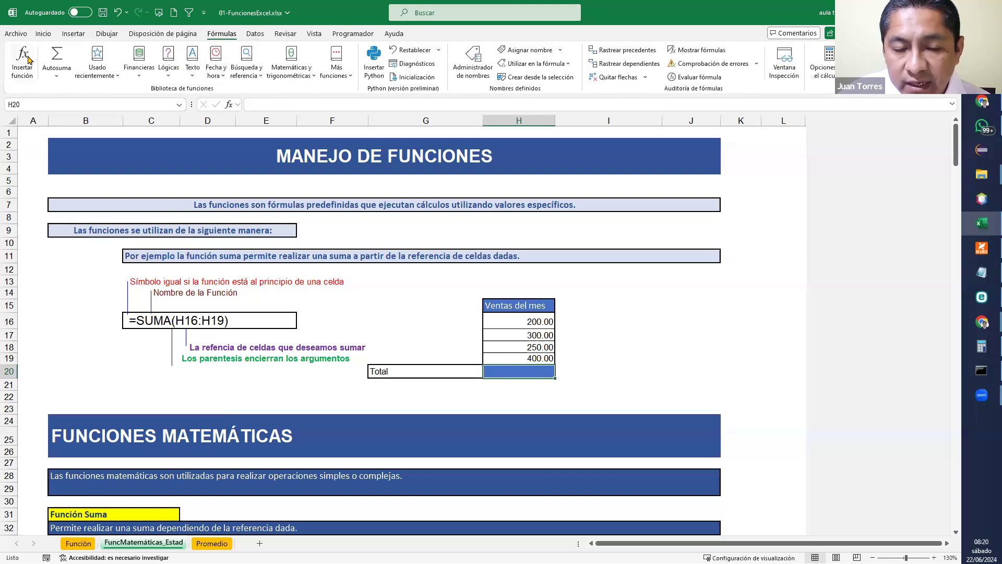
key("ctrl")
key("ctrl")
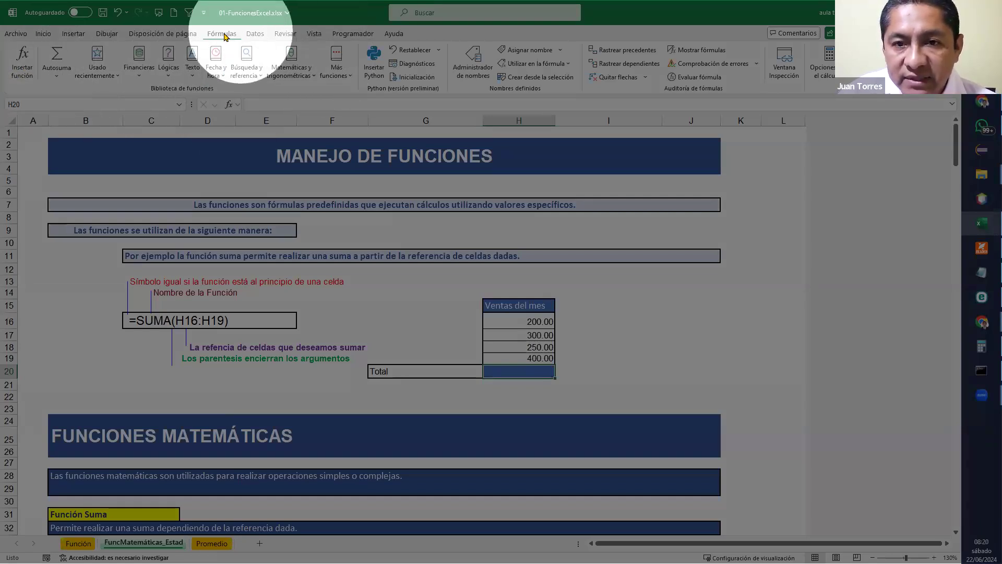
Open the Insert Function dialog for H20, move it over the sheet and list the Estadísticas category
left_click(230, 106)
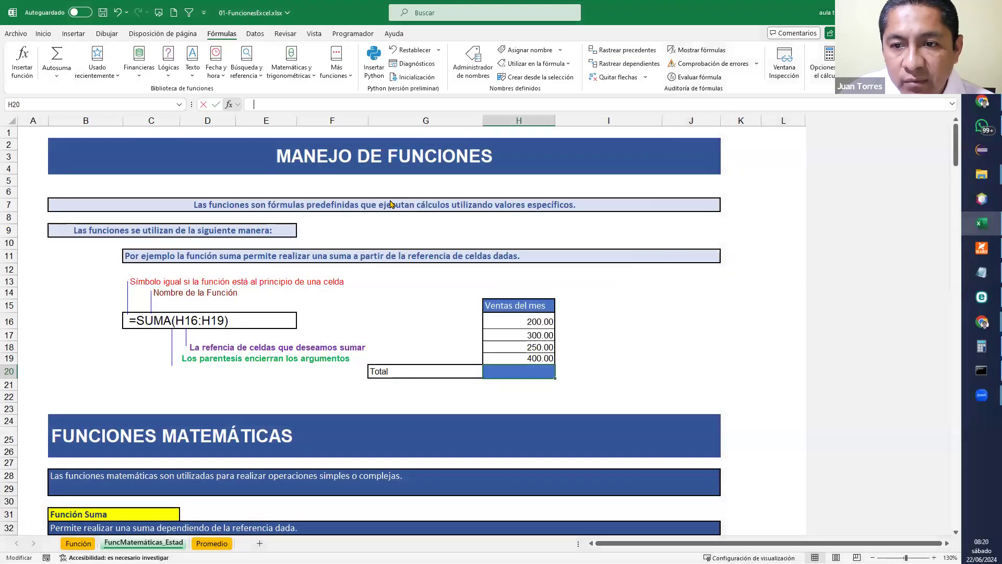
left_click_drag(473, 159, 397, 252)
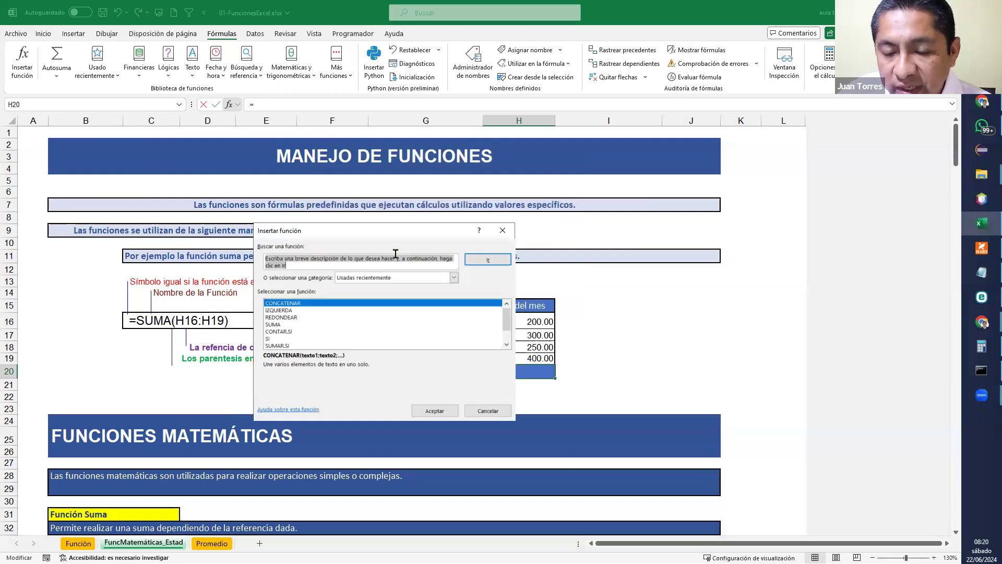
left_click(427, 279)
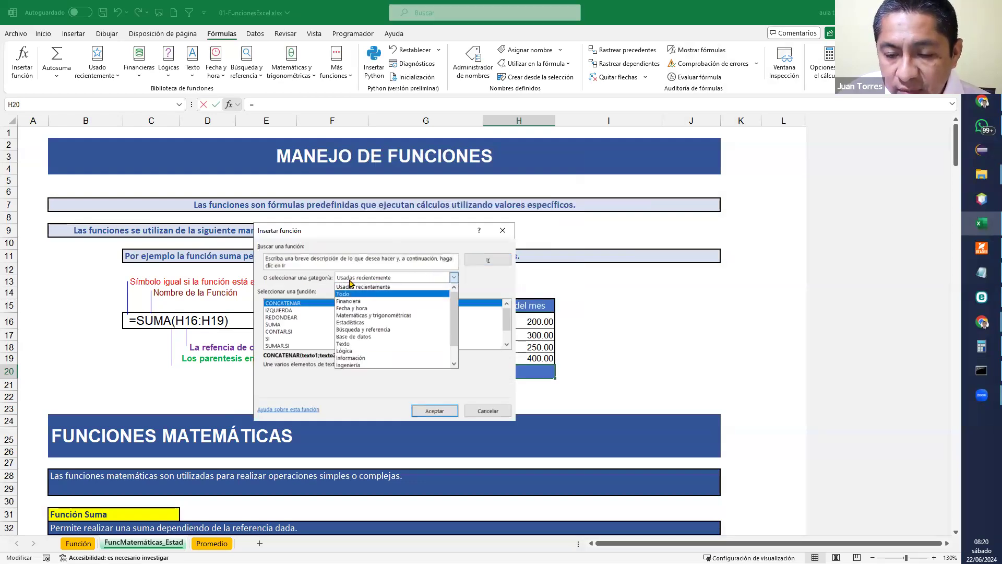
left_click(369, 323)
Browse the statistical functions and read the descriptions of entries such as POISSON.DIST and PRONOSTICO.LINEAL
scroll(309, 337, "down", 10)
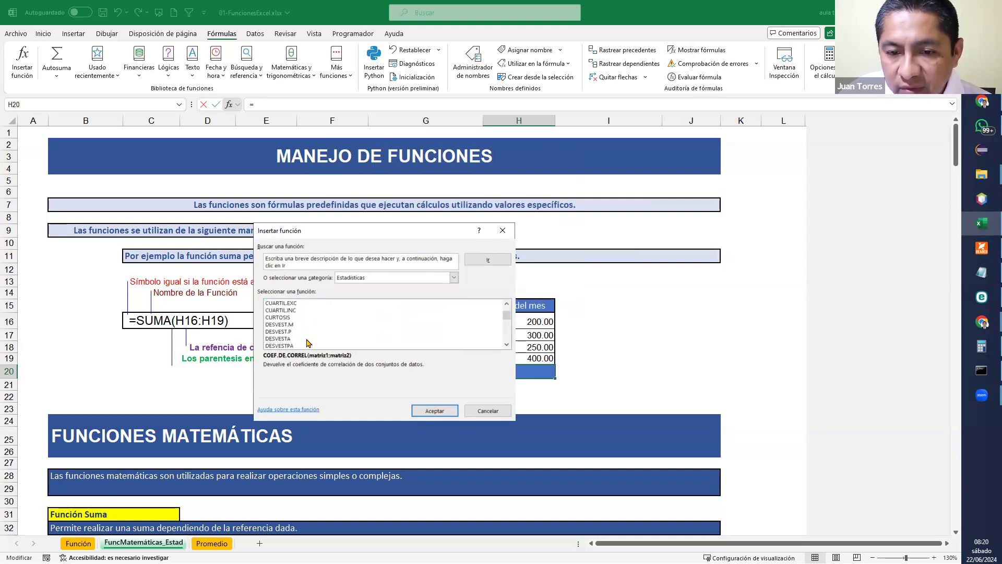
left_click(299, 318)
scroll(299, 323, "down", 12)
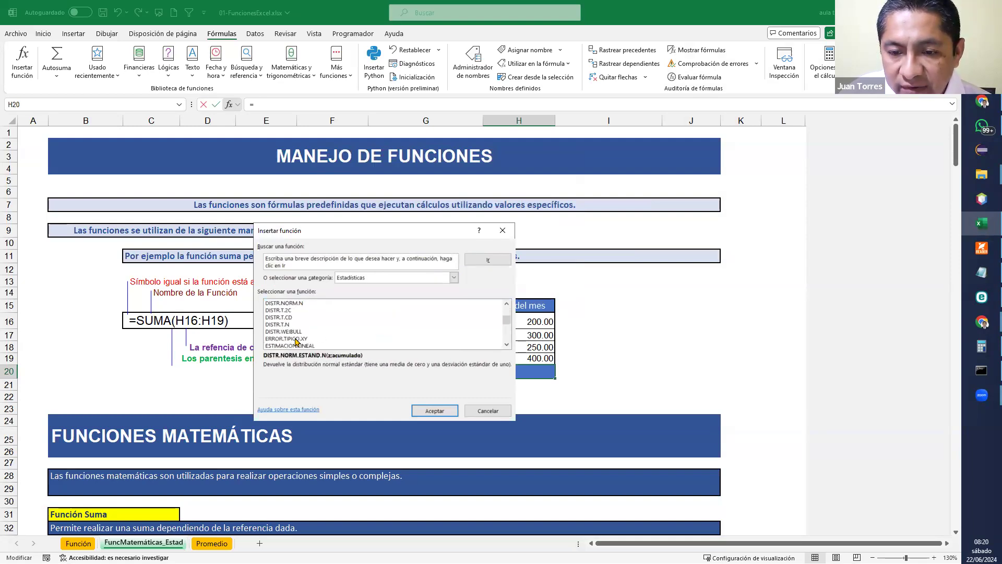
scroll(295, 337, "down", 9)
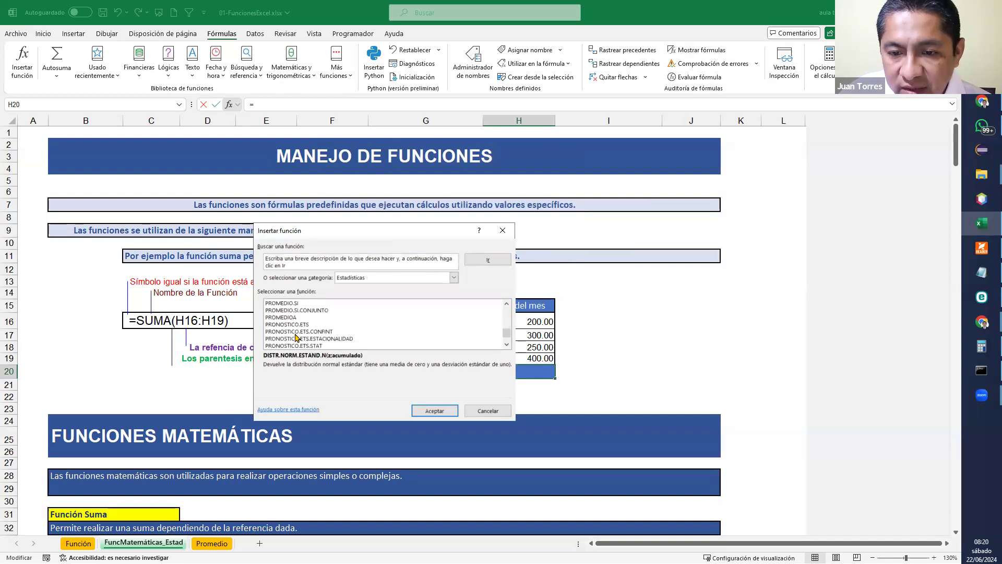
scroll(296, 336, "up", 8)
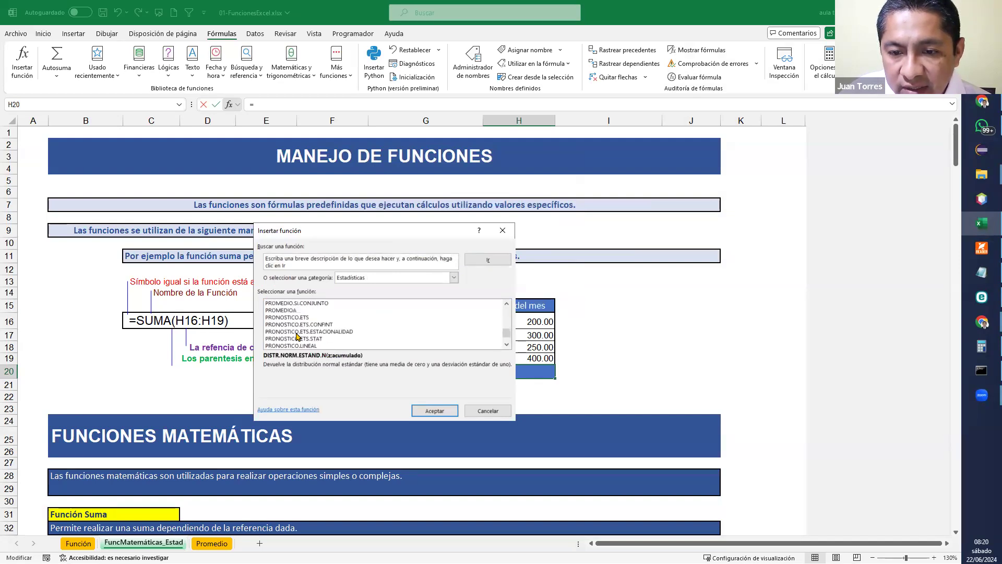
scroll(298, 329, "down", 6)
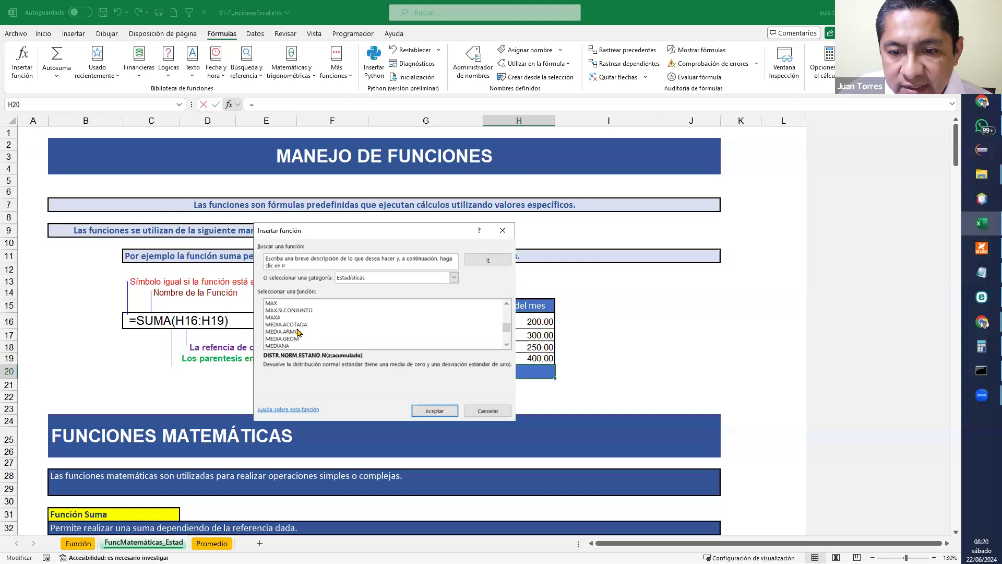
left_click(296, 317)
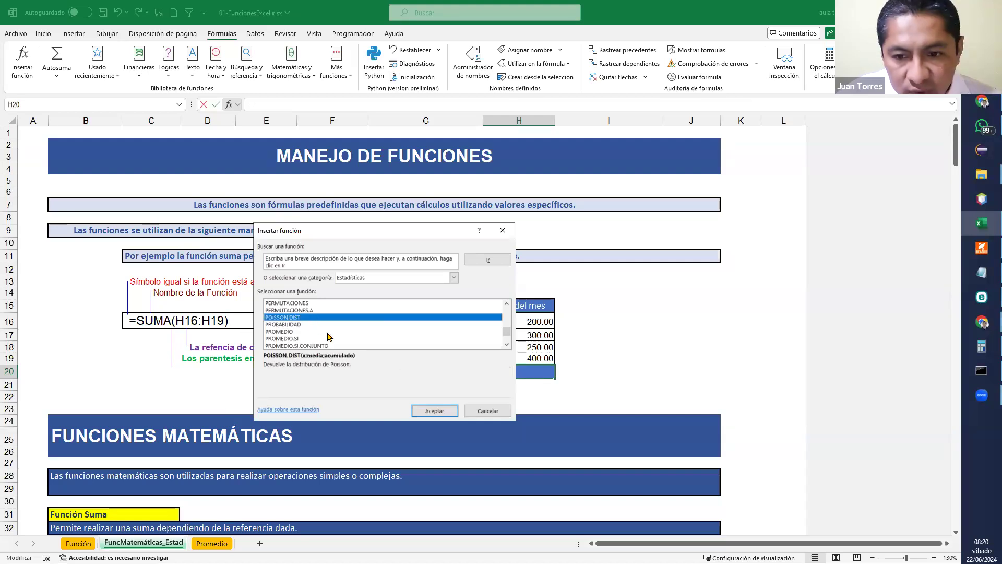
scroll(315, 331, "down", 3)
left_click(315, 330)
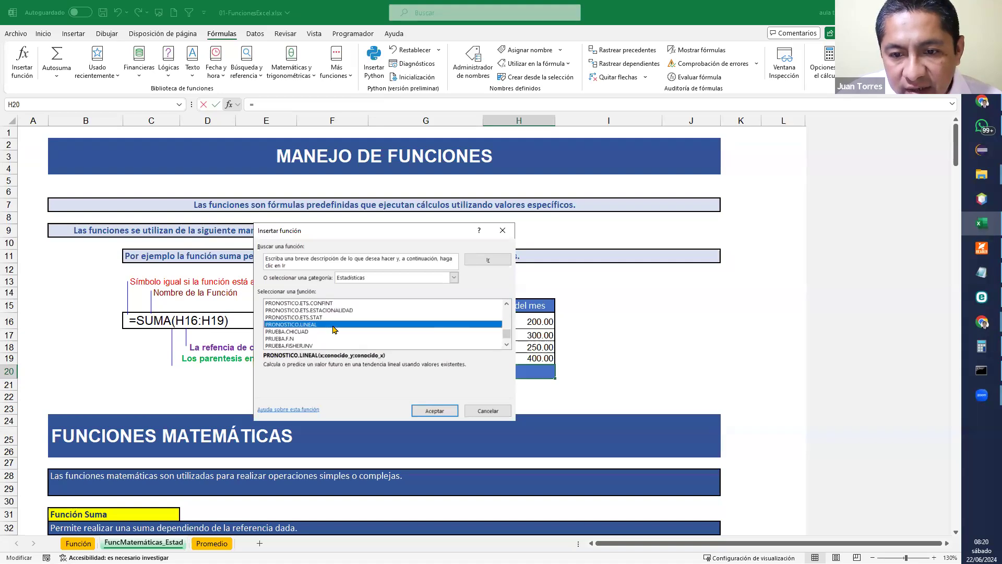
scroll(334, 332, "up", 5)
scroll(334, 333, "up", 6)
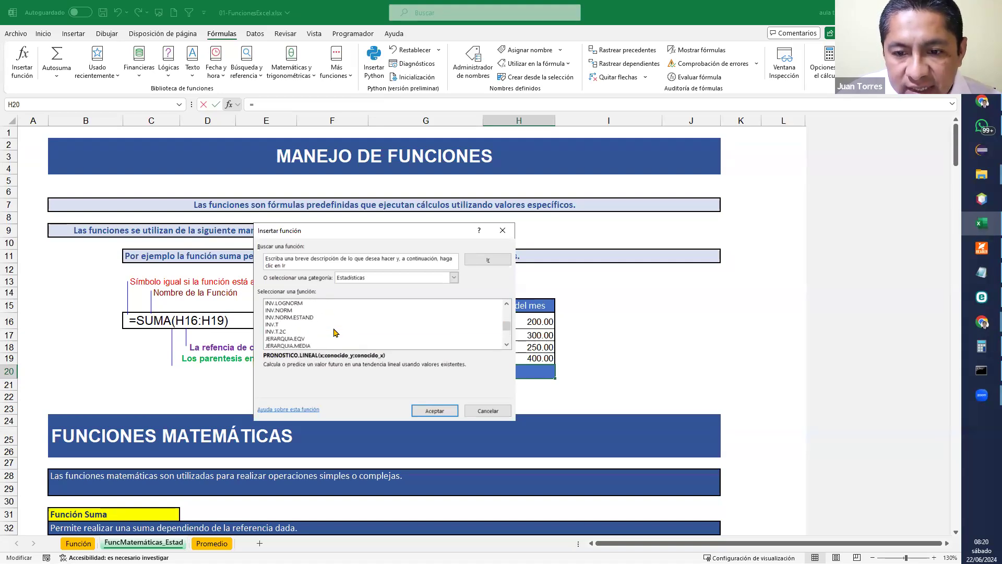
List the Matemáticas y trigonométricas functions and locate SUMA to read its description
left_click(387, 278)
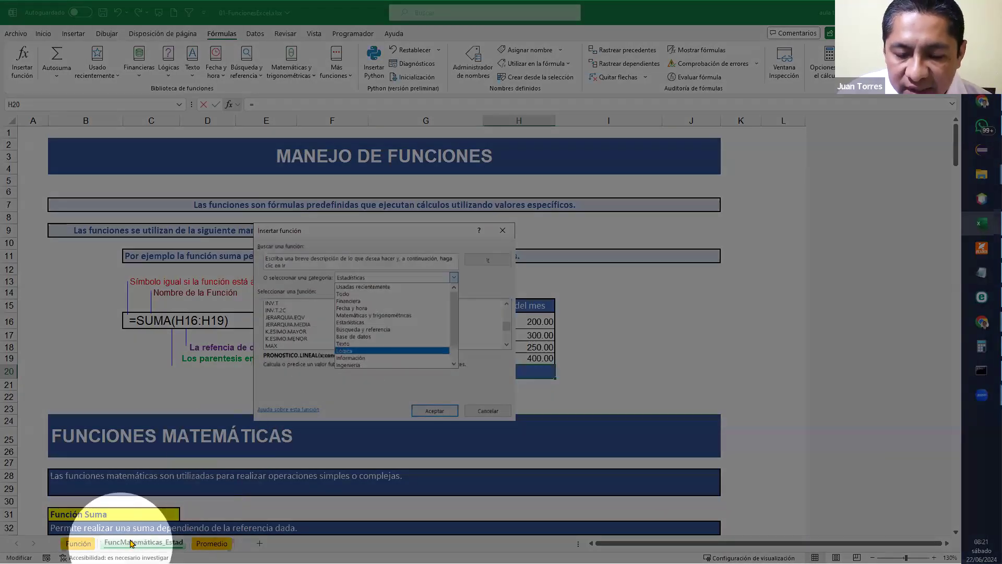
scroll(360, 347, "down", 1)
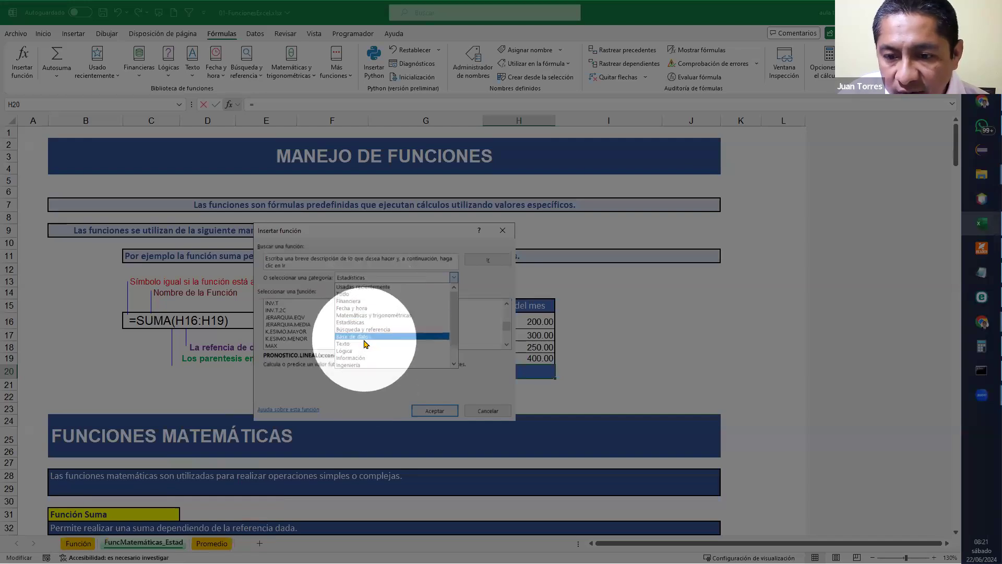
scroll(360, 348, "up", 1)
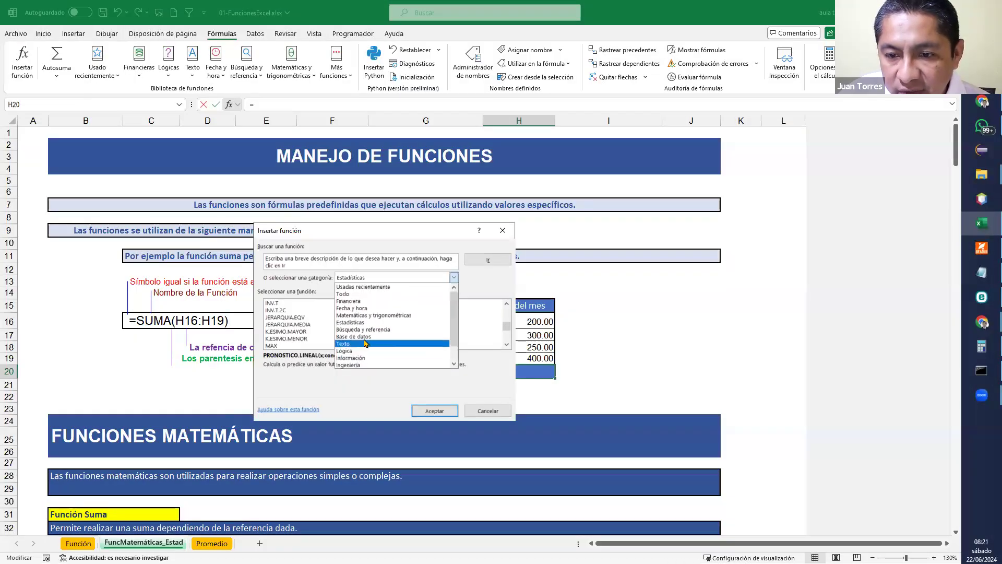
left_click(389, 316)
left_click(315, 324)
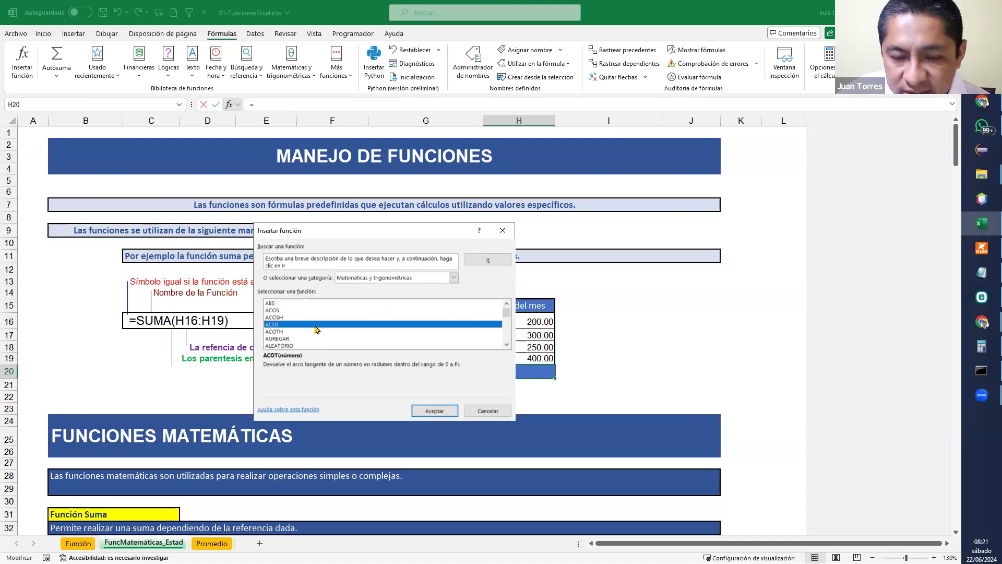
key("s")
scroll(320, 333, "down", 1)
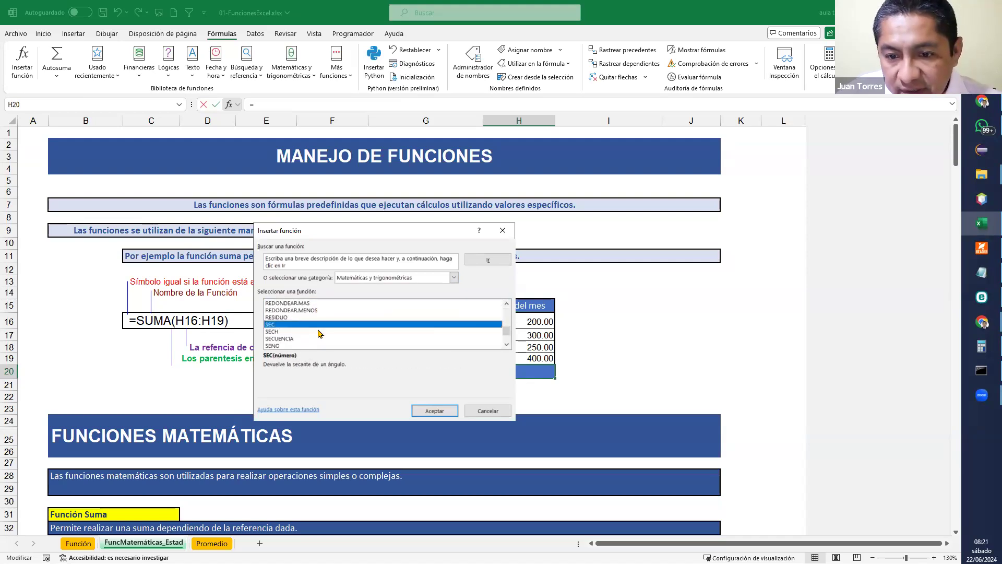
scroll(320, 333, "down", 2)
left_click(299, 339)
left_click(324, 331)
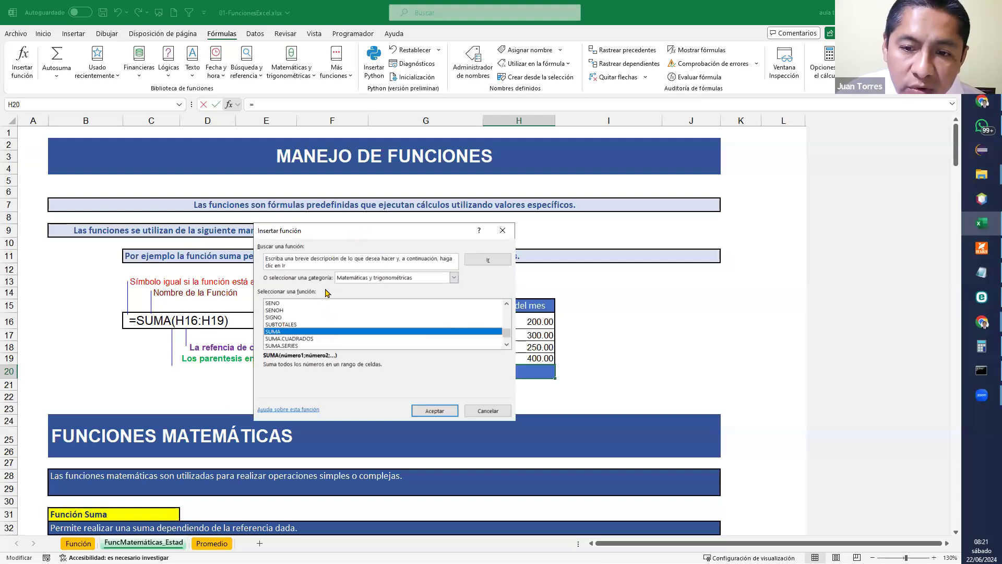
List the Usadas recientemente functions and look at entries such as CONCATENAR, REDONDEAR and SUMA
left_click(426, 279)
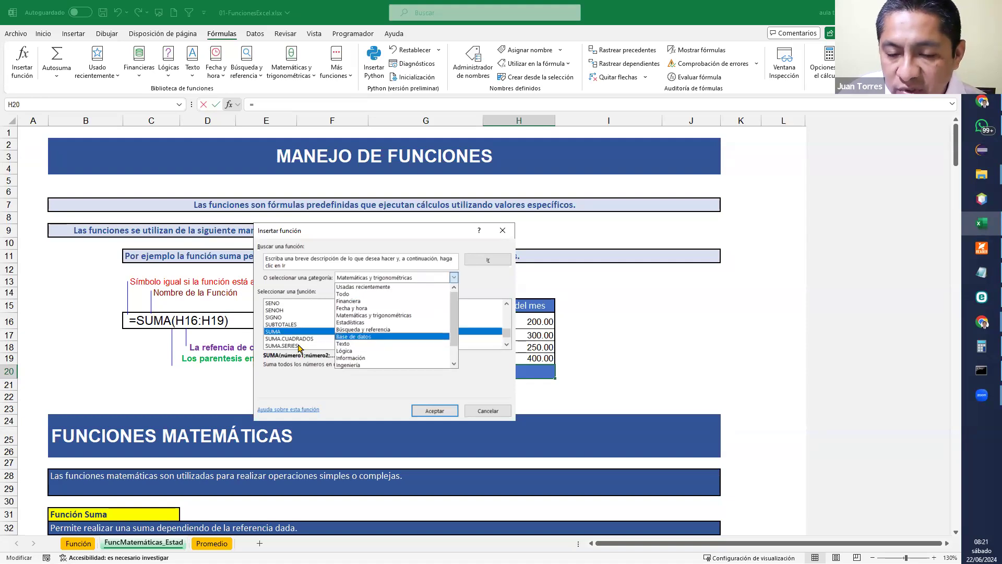
left_click(388, 288)
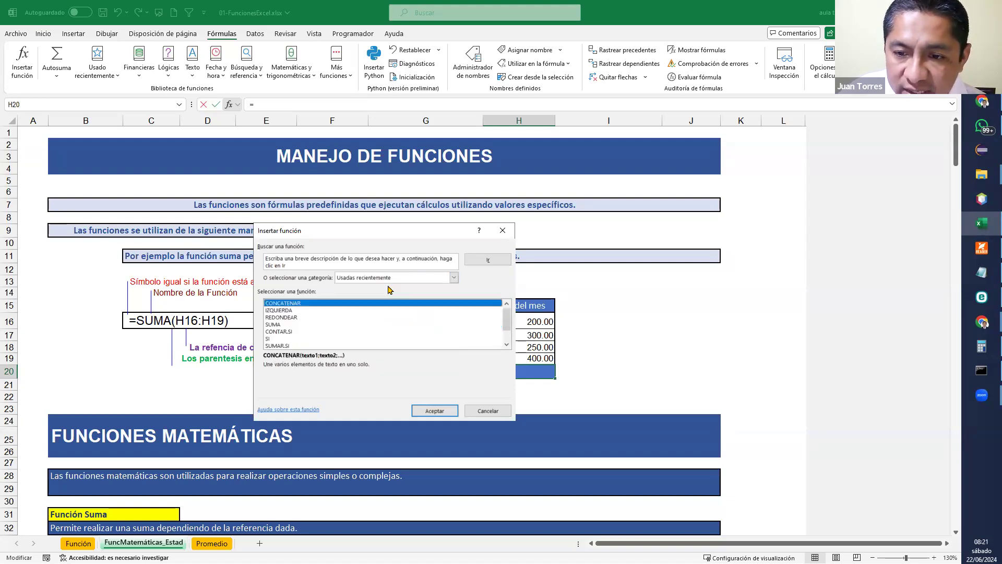
left_click(285, 325)
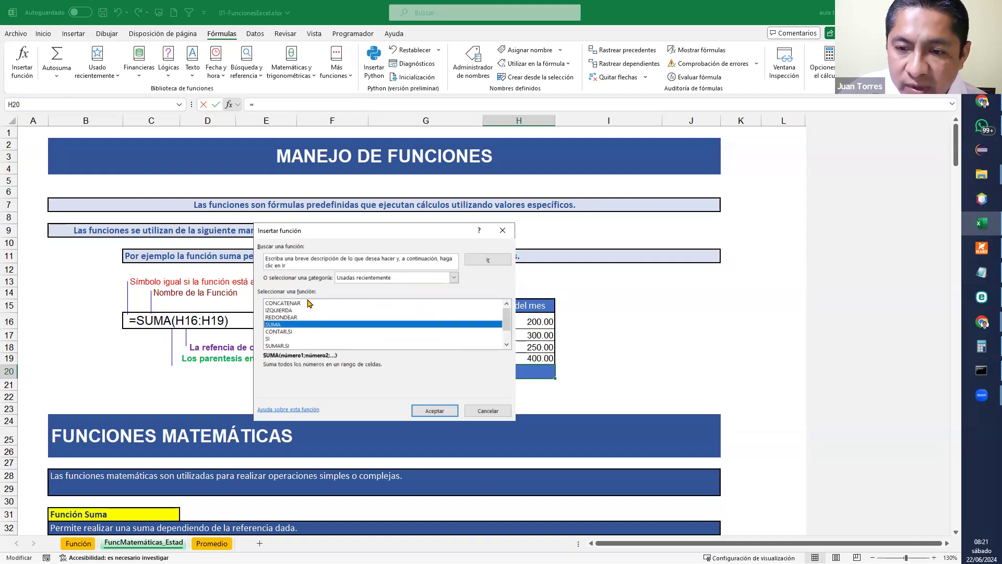
left_click(297, 305)
left_click(303, 317)
left_click(308, 325)
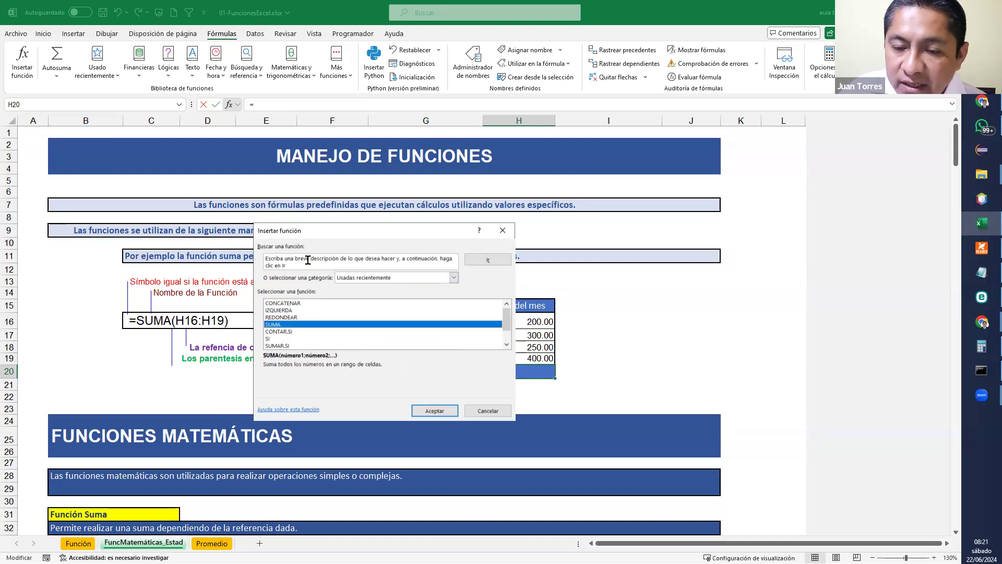
Clear the function search description, list the Todo category and return to Usadas recientemente
left_click(333, 264)
left_click_drag(223, 264, 198, 247)
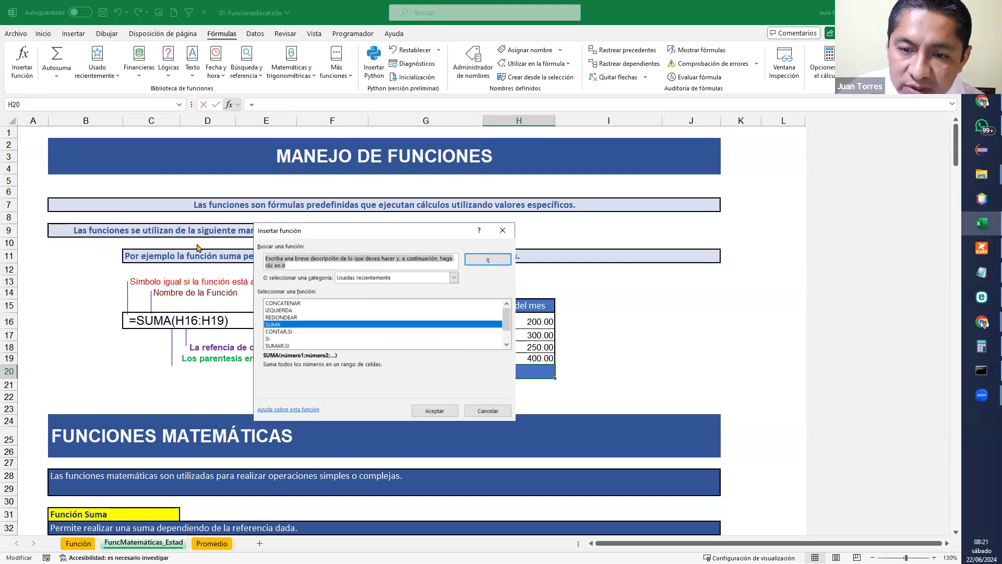
key("BackSpace")
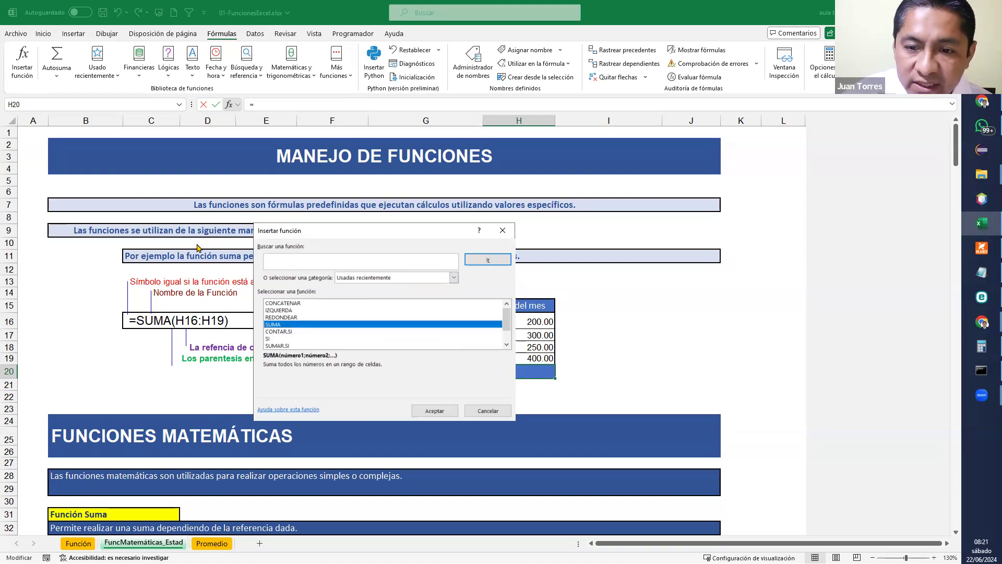
left_click(409, 278)
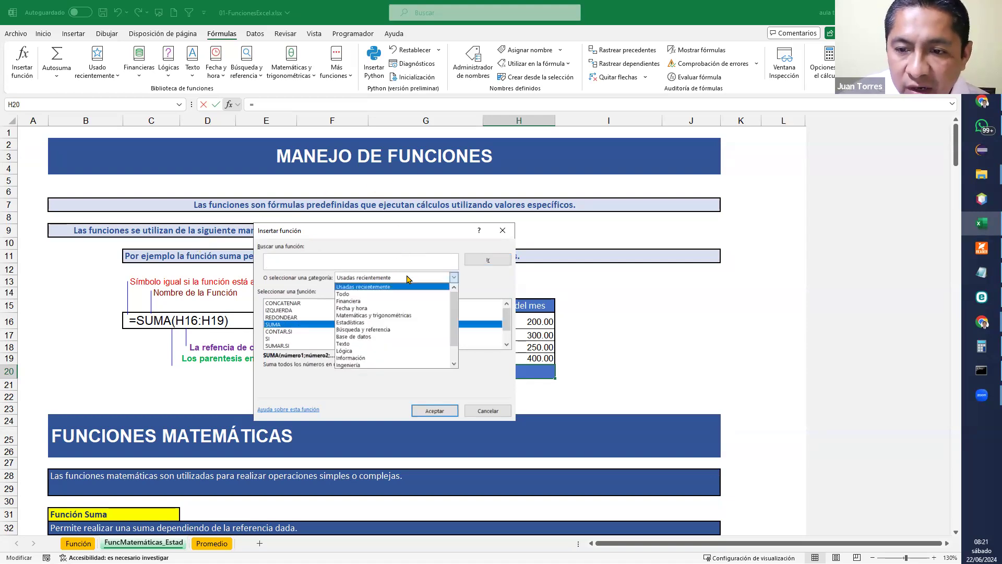
left_click(380, 294)
left_click(381, 278)
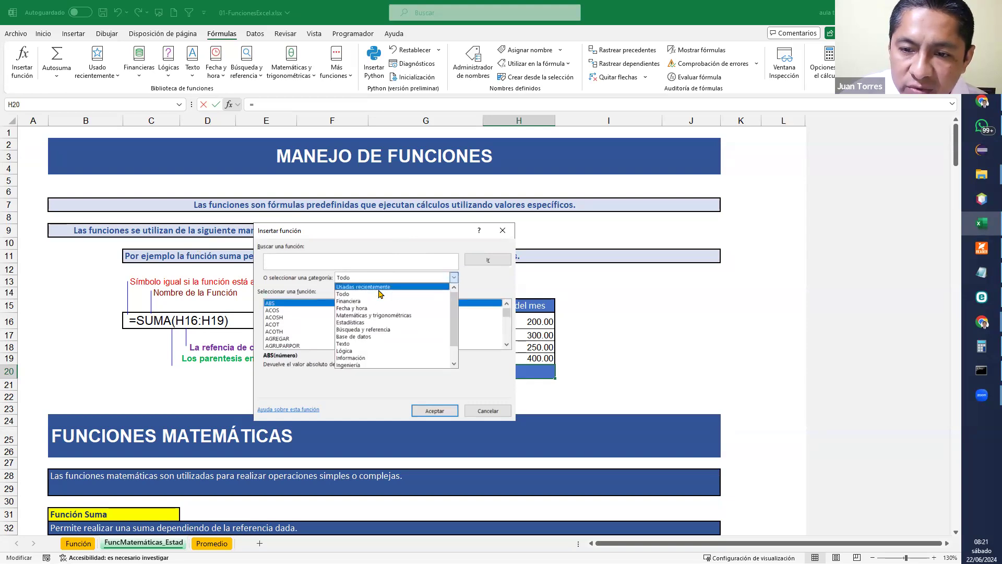
left_click(381, 287)
Search for "suma" and choose the SUMA function for cell H20
left_click(294, 260)
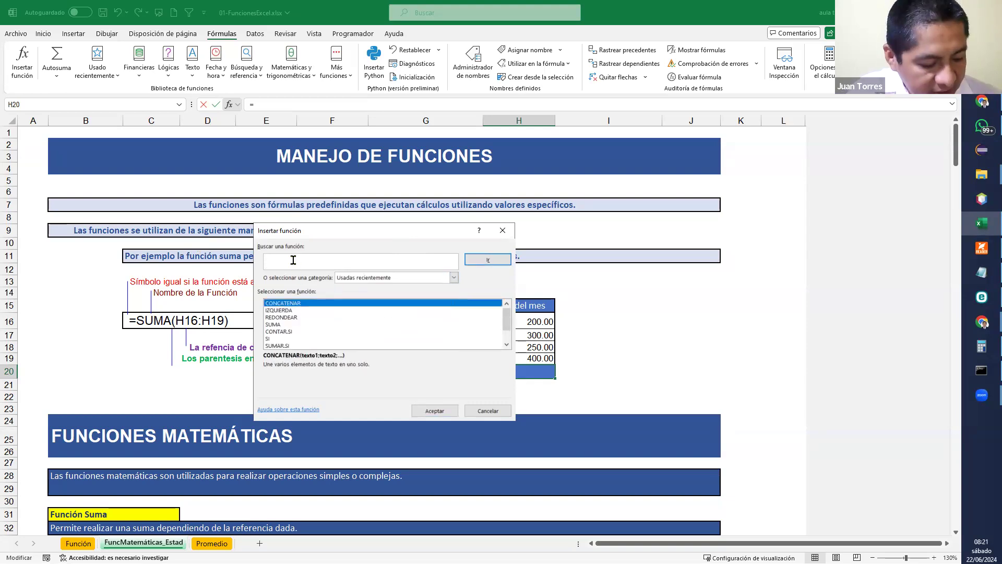
type("suma")
left_click(475, 260)
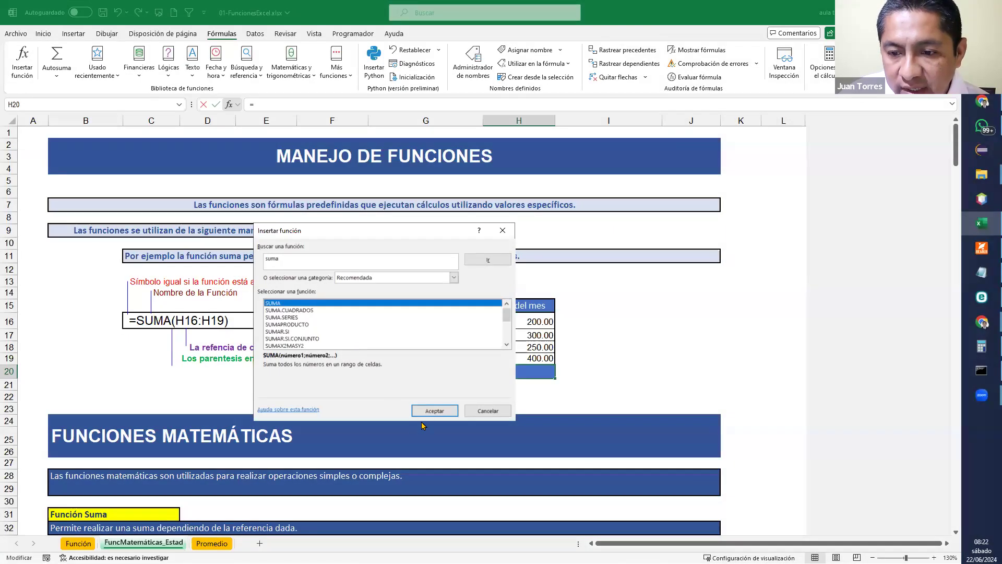
left_click(433, 411)
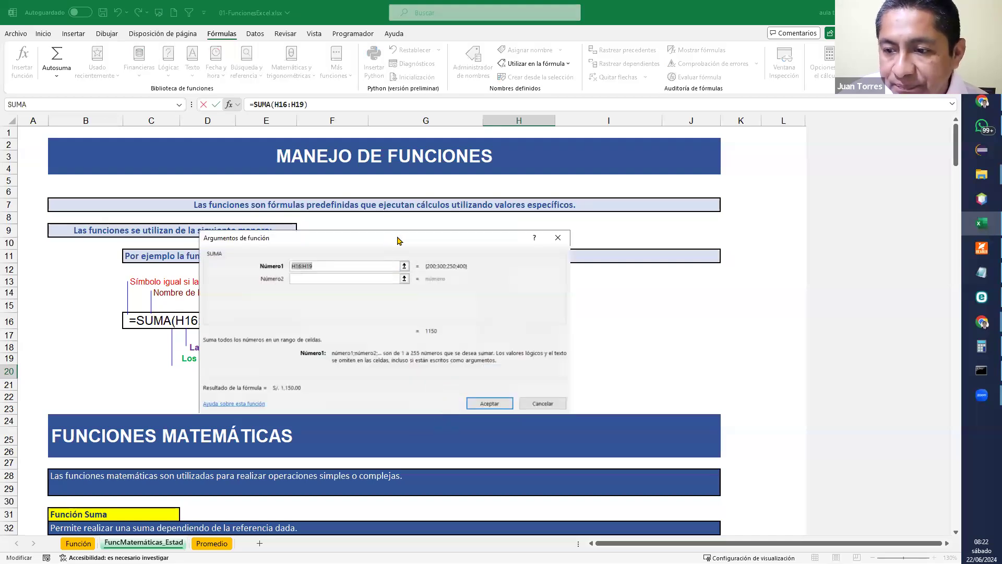
Move the SUMA arguments dialog off the sales data, set Número1 to H16:H19 and insert the function in H20
left_click_drag(399, 241, 758, 285)
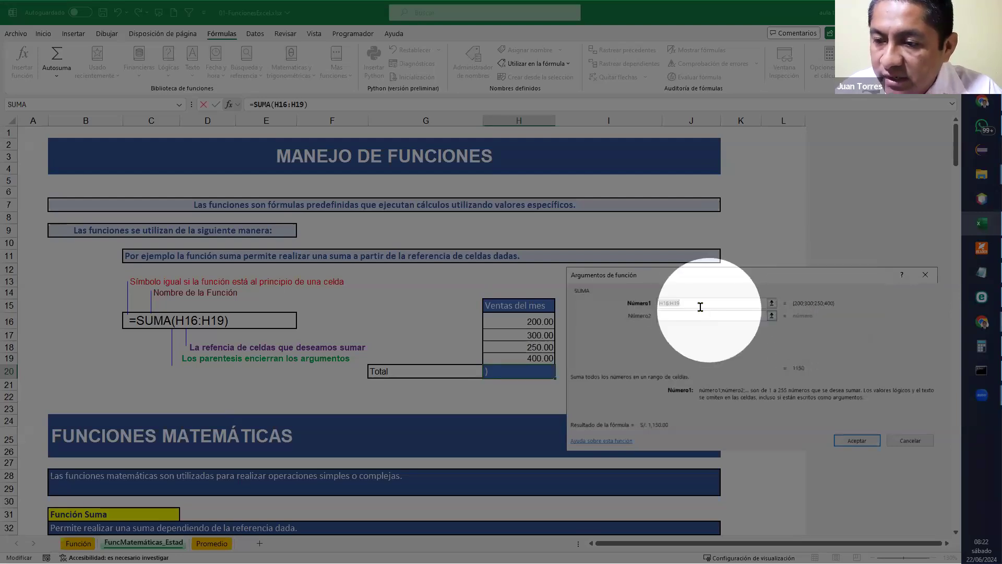
key("BackSpace")
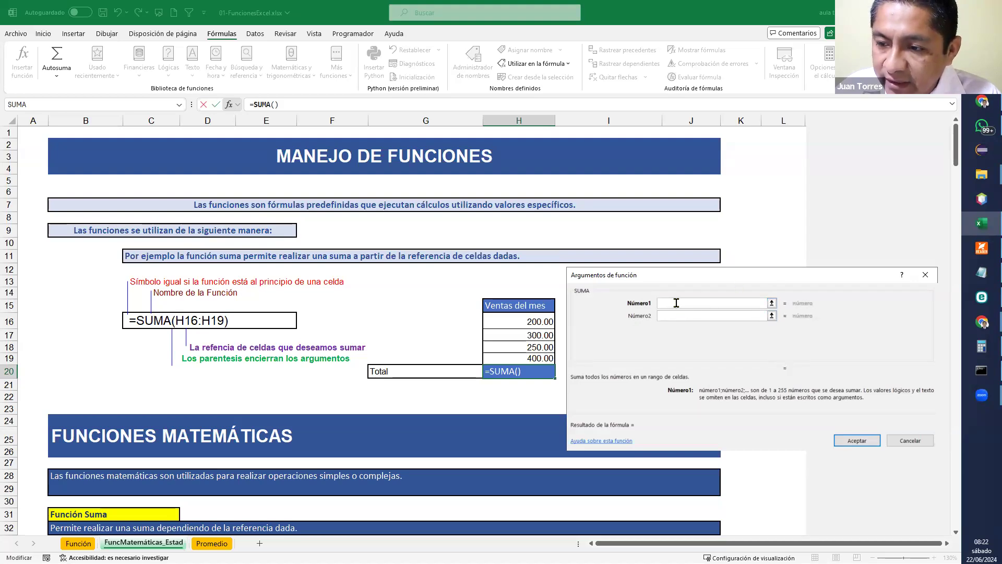
left_click_drag(533, 329, 530, 357)
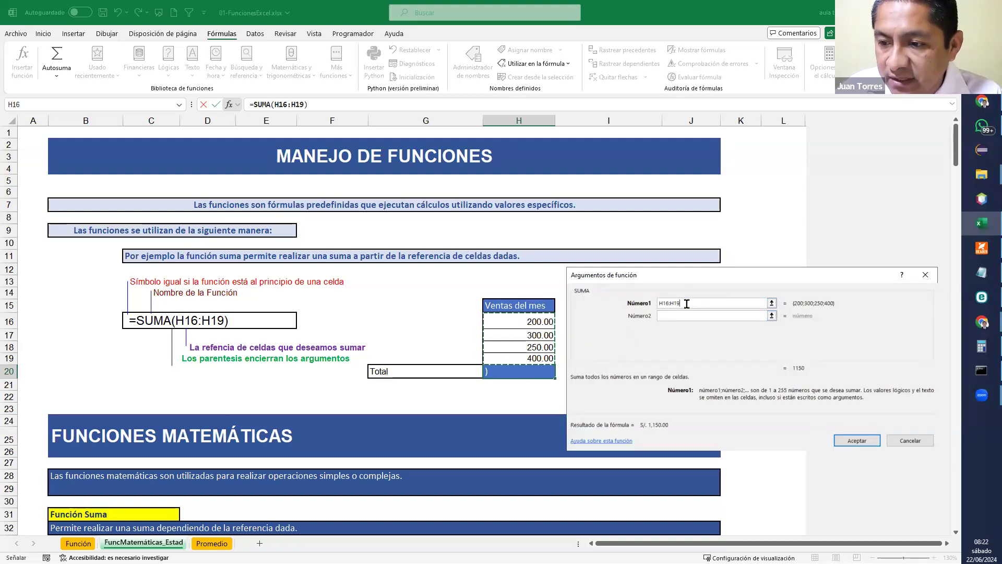
left_click(857, 440)
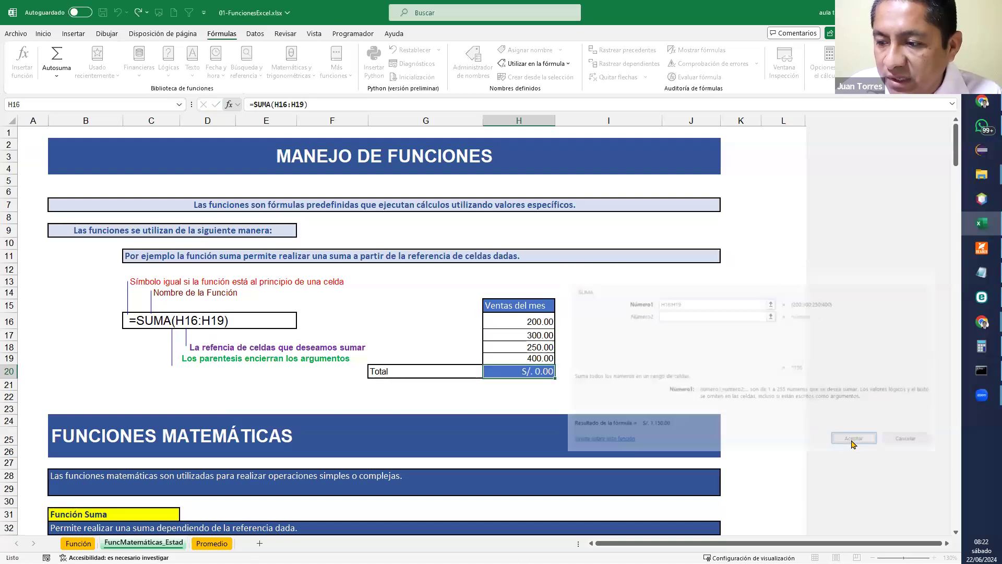
left_click(668, 387)
left_click(553, 404)
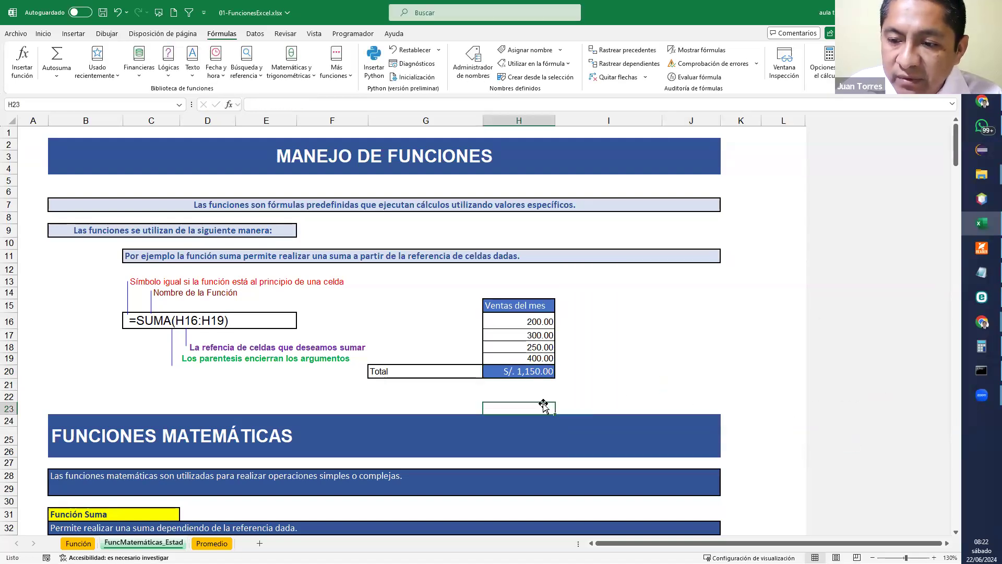
left_click(606, 361)
left_click(524, 373)
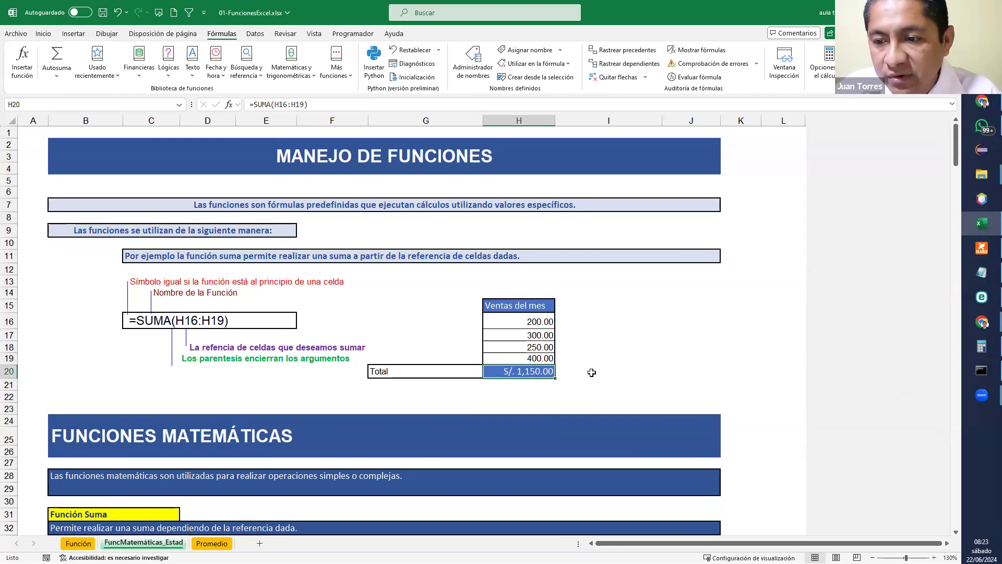
Copy the Ventas del mes column H15:H20 to the range starting at J15
left_click_drag(542, 308, 538, 372)
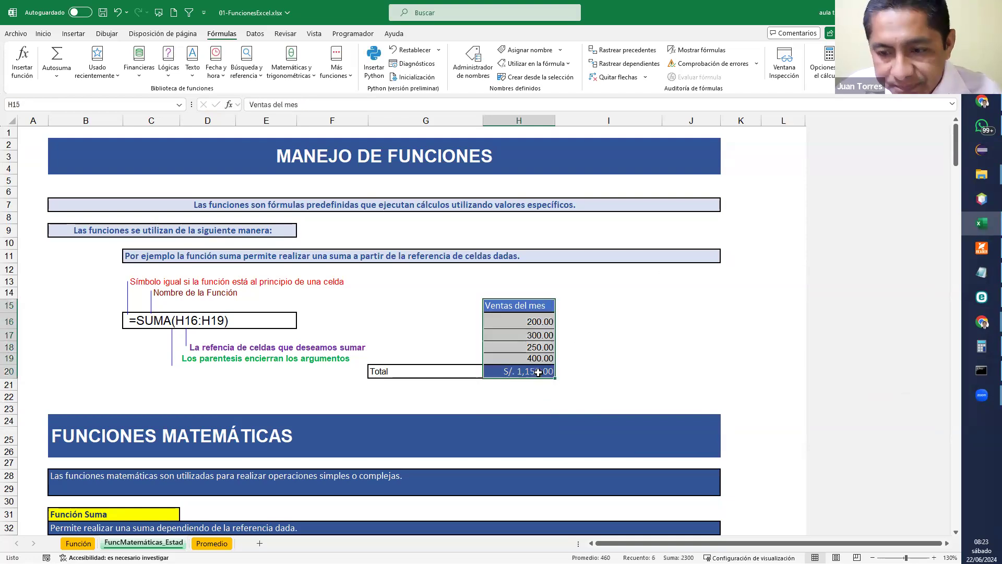
key("ctrl+c")
left_click(625, 309)
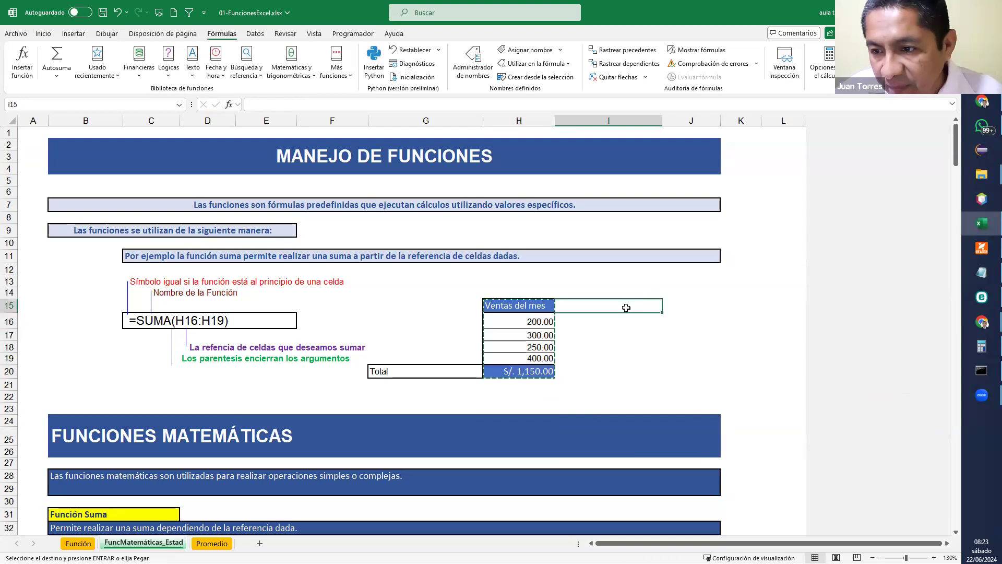
left_click(670, 304)
key("ctrl+v")
Clear the total in cell J20 of the copied column and keep that cell selected
left_click(679, 368)
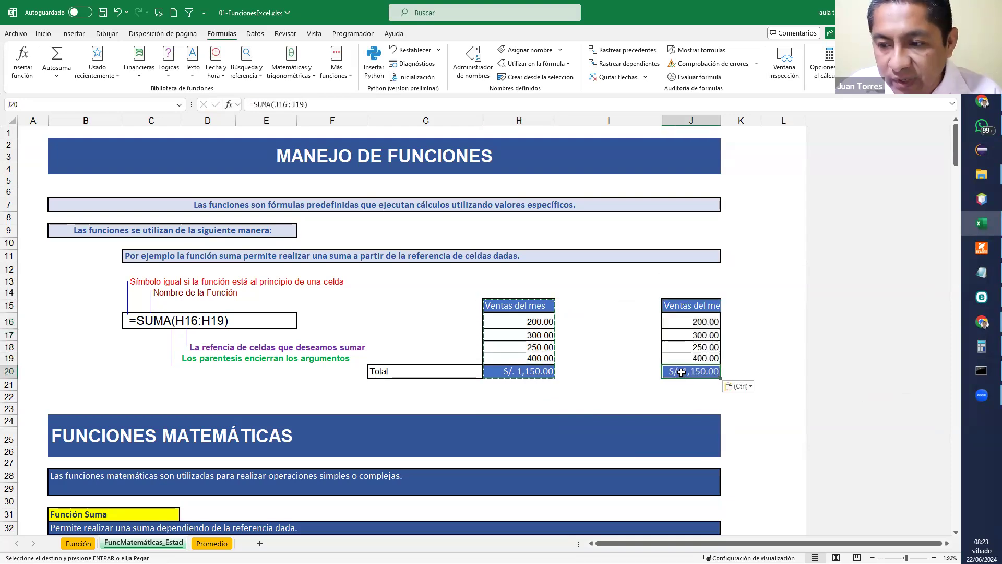
key("Delete")
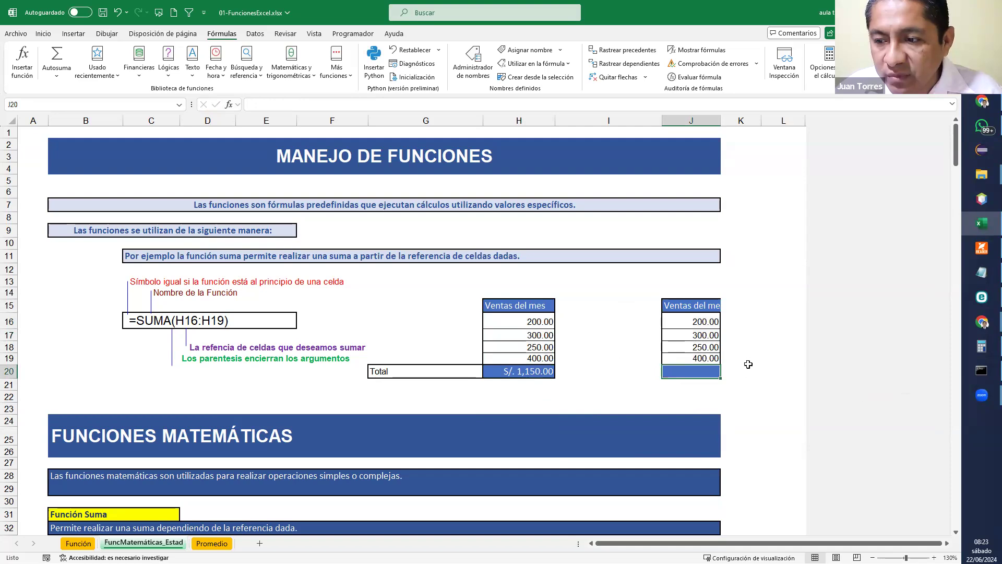
left_click(748, 364)
left_click(707, 374)
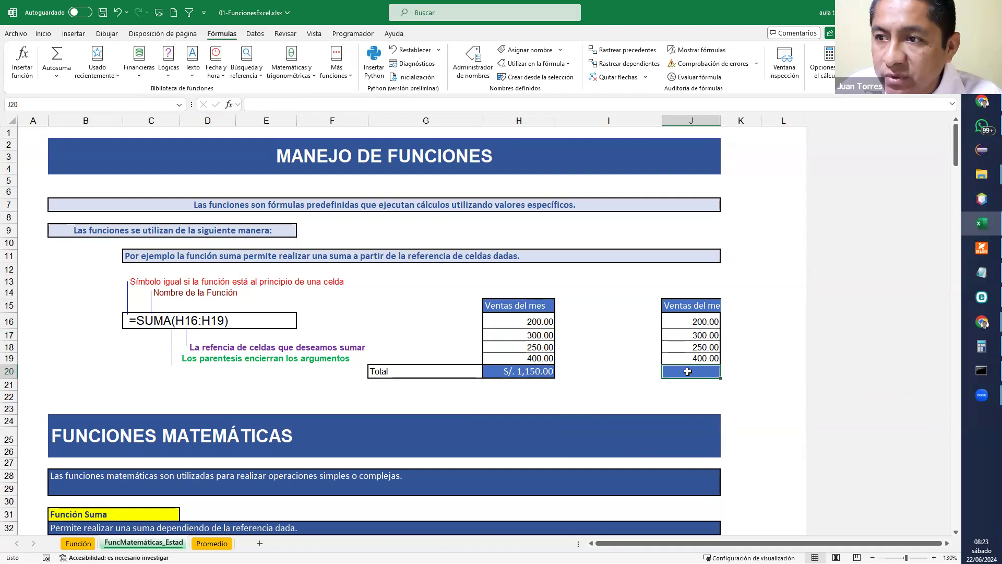
Total the copied sales in J20 with AutoSum over J16:J19 and check the resulting formula
left_click(47, 37)
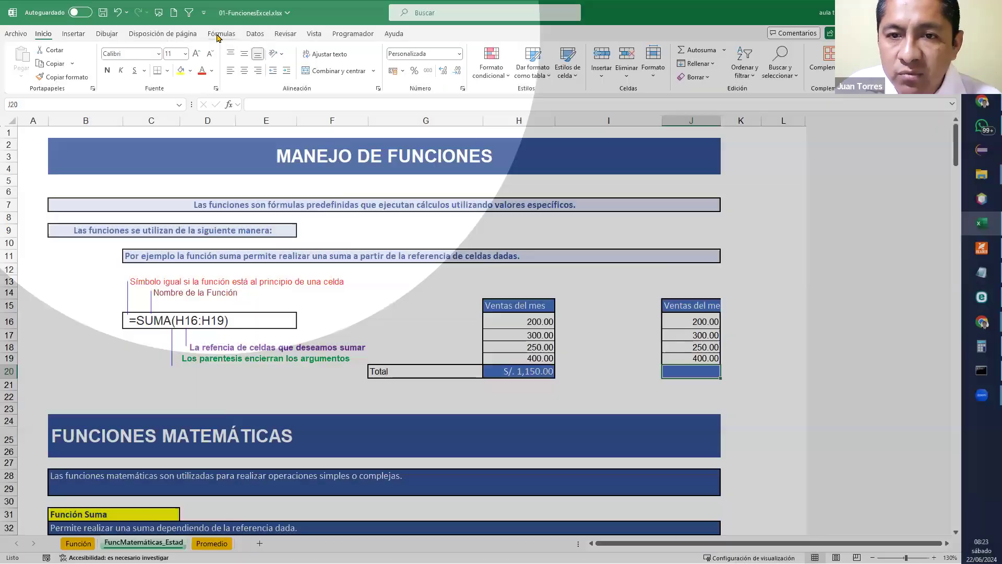
left_click(219, 34)
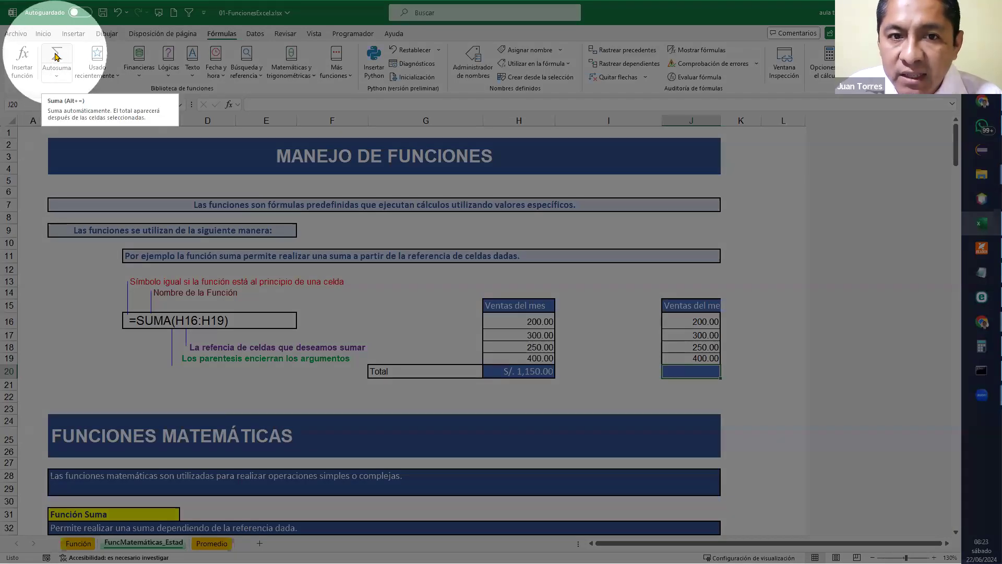
left_click(57, 57)
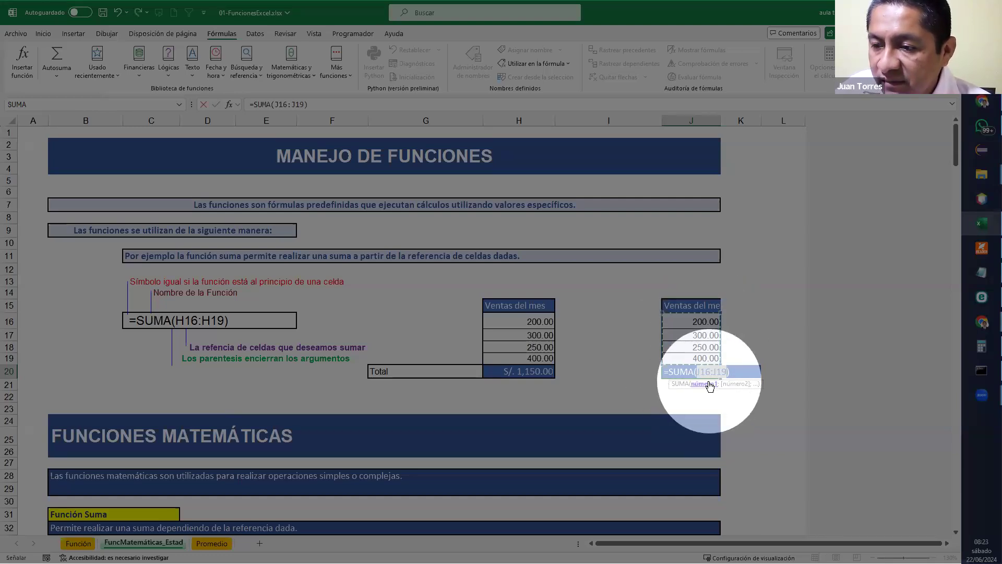
left_click(738, 371)
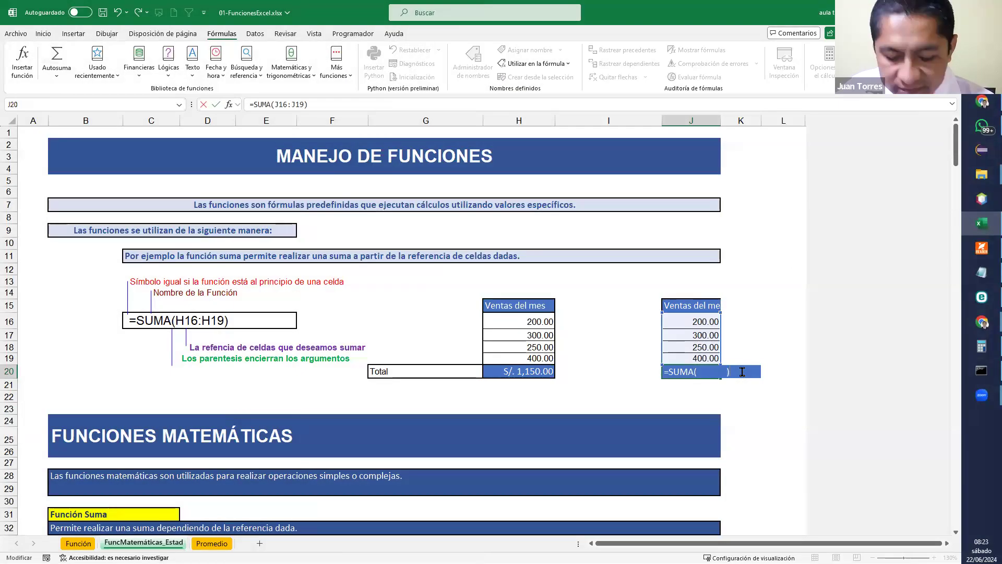
key("Return")
left_click(776, 385)
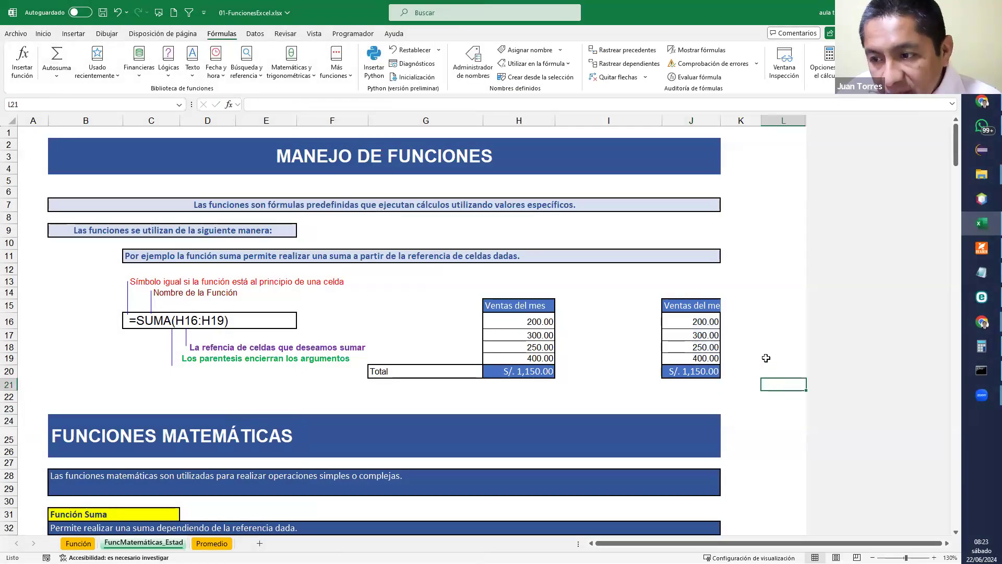
left_click(711, 372)
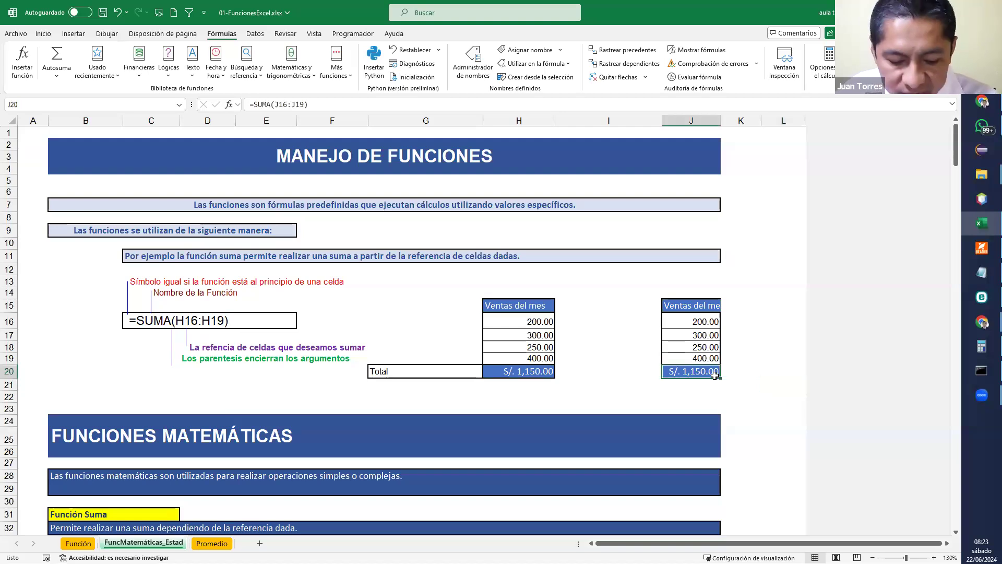
left_click(700, 305)
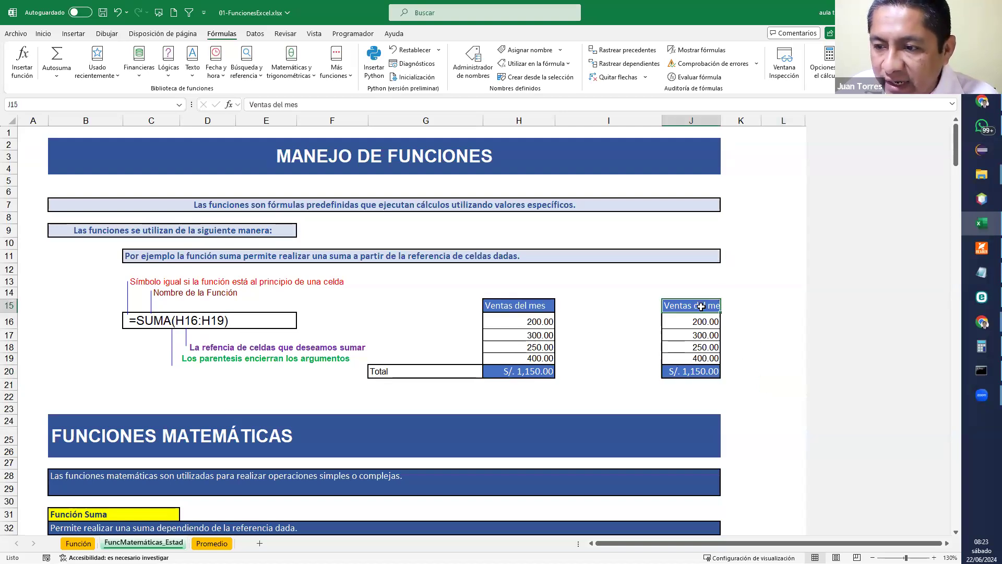
Change the copied column's header in J15 to 2024 and clear its total in J20
type("2024")
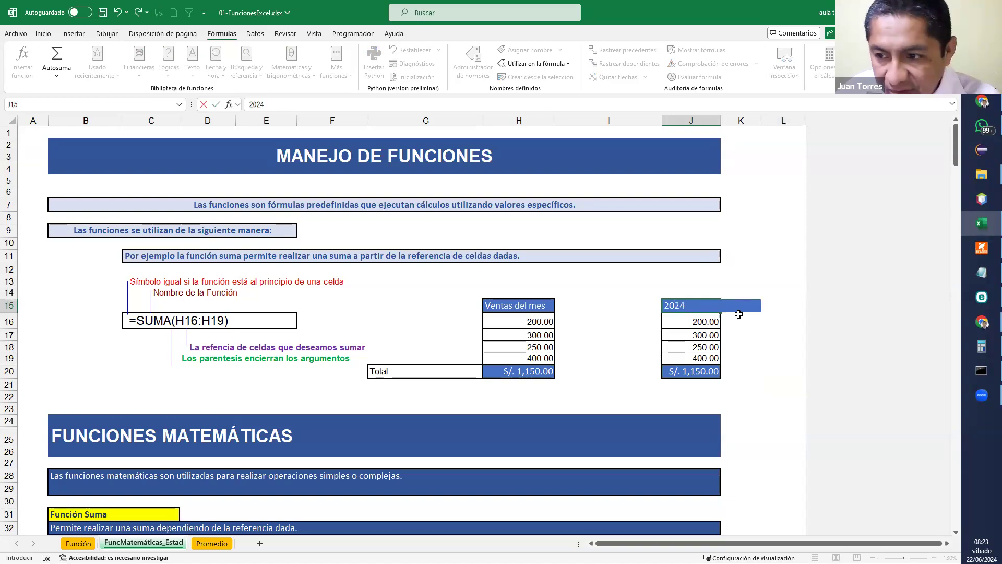
key("Return")
left_click(712, 370)
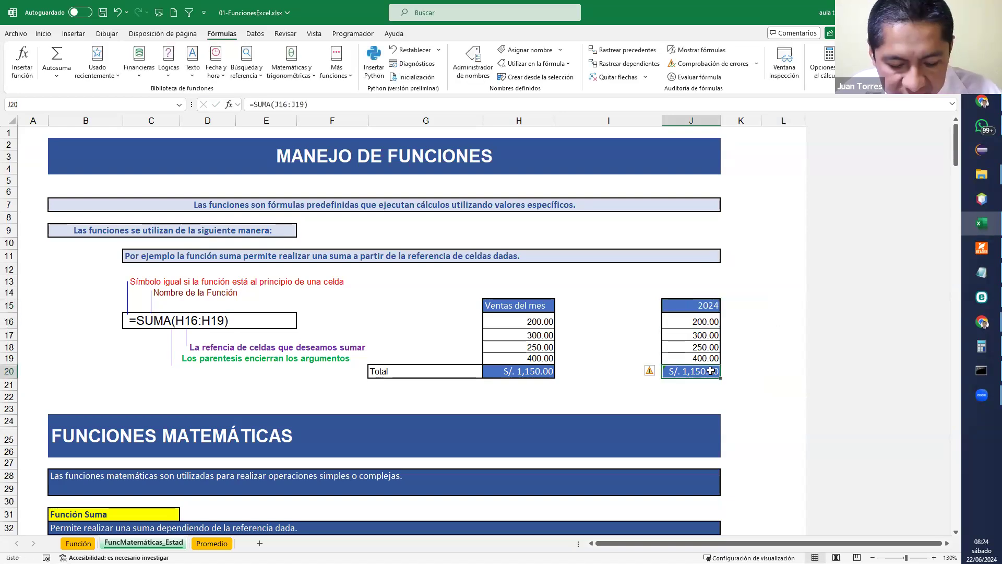
key("Delete")
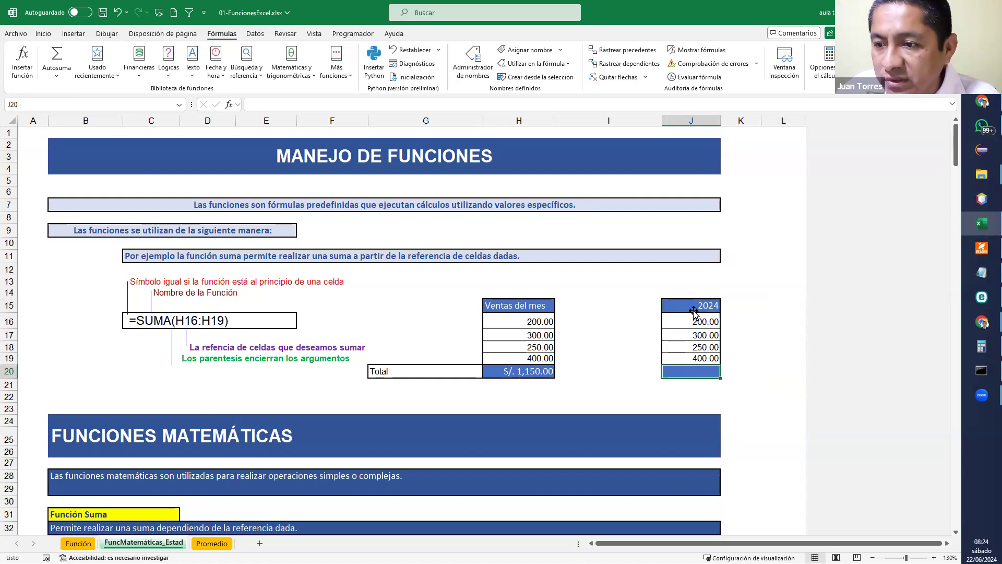
Copy the 2024 column J15:J20 to I15:I20 and change the copy's header to 2023
left_click_drag(702, 306, 606, 376)
double_click(653, 306)
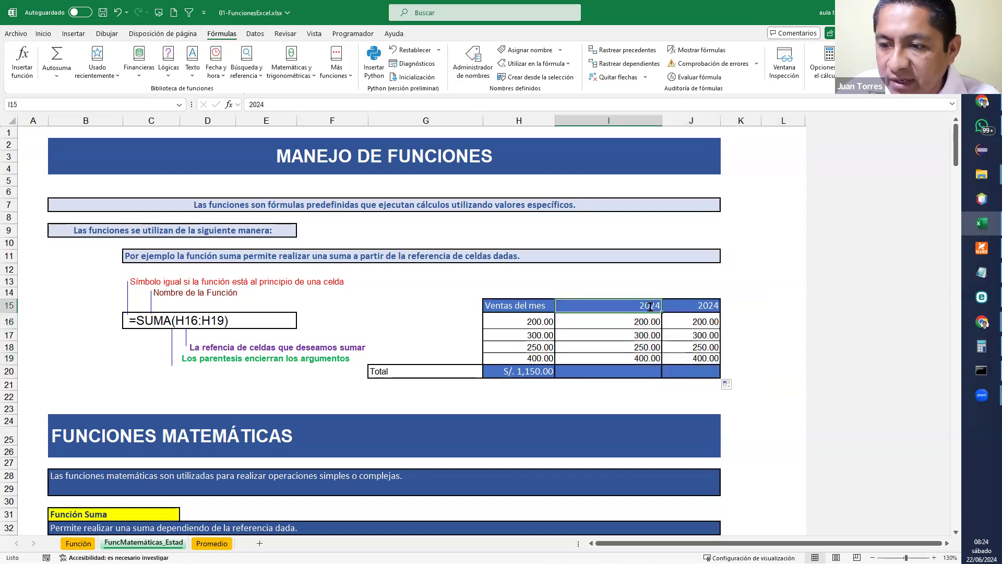
type("3")
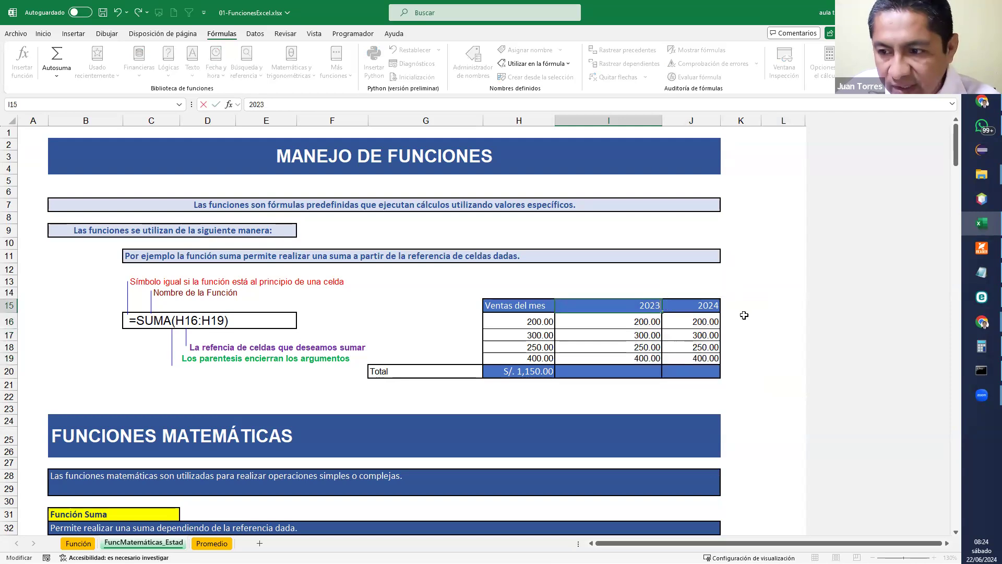
left_click(741, 319)
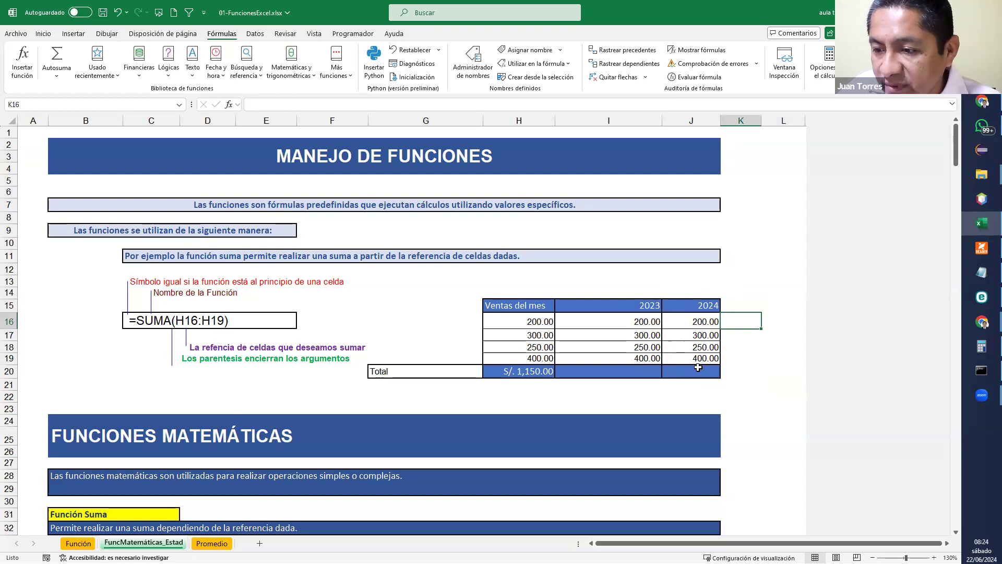
Total the 2024 column in J20 with AutoSum, accepting the suggested range J15:J19, and compare the result with the header cell
left_click(700, 370)
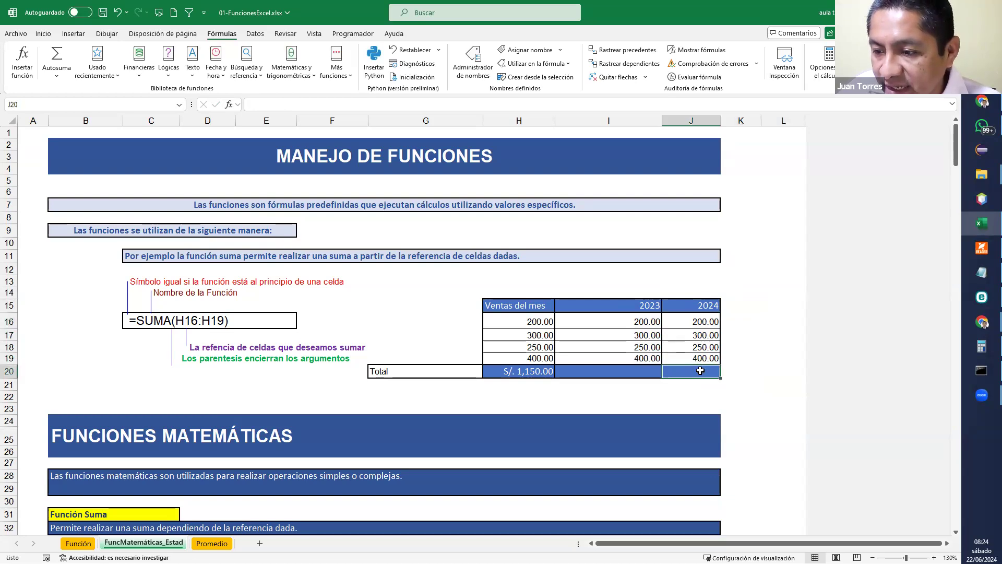
left_click(56, 55)
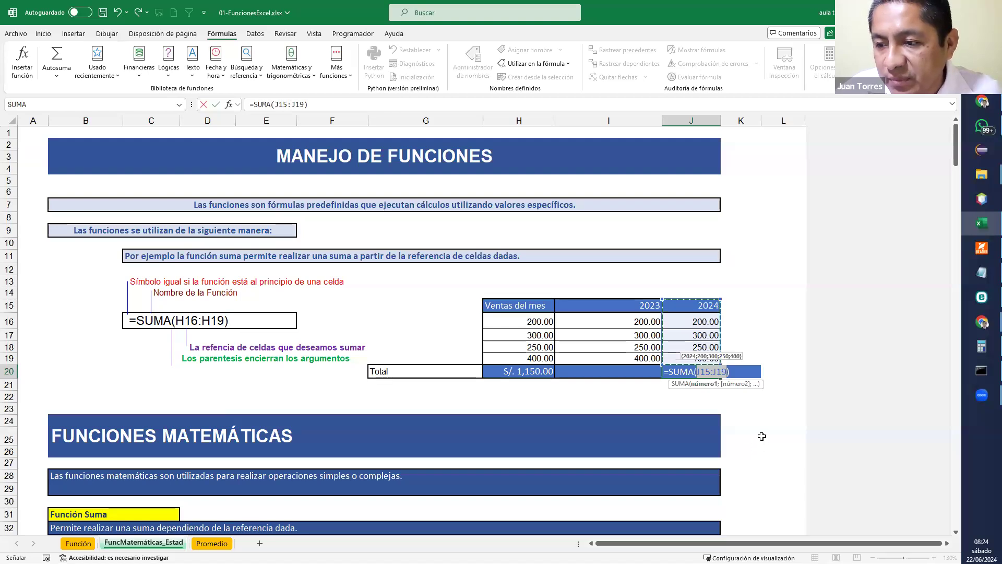
key("ctrl")
key("ctrl")
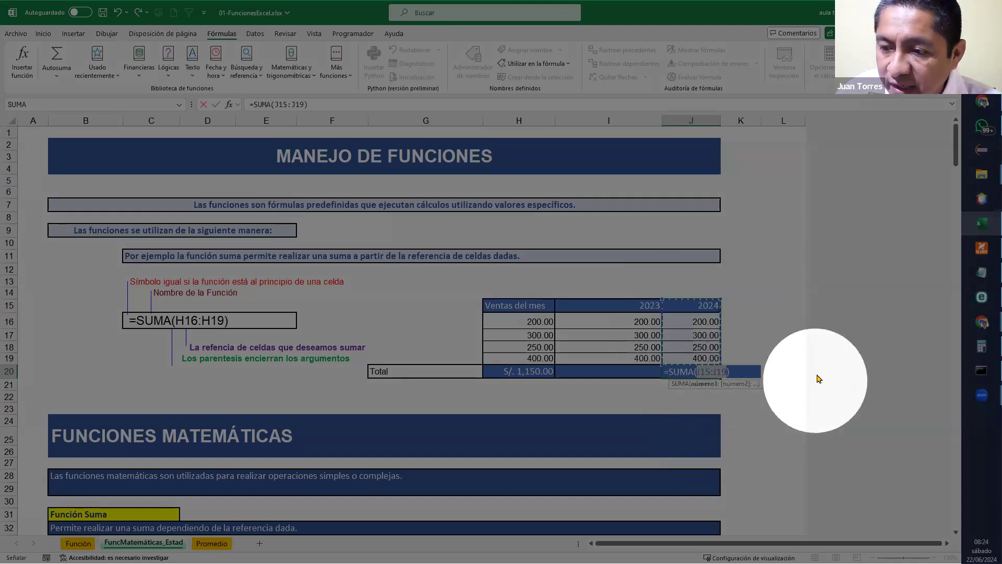
key("Return")
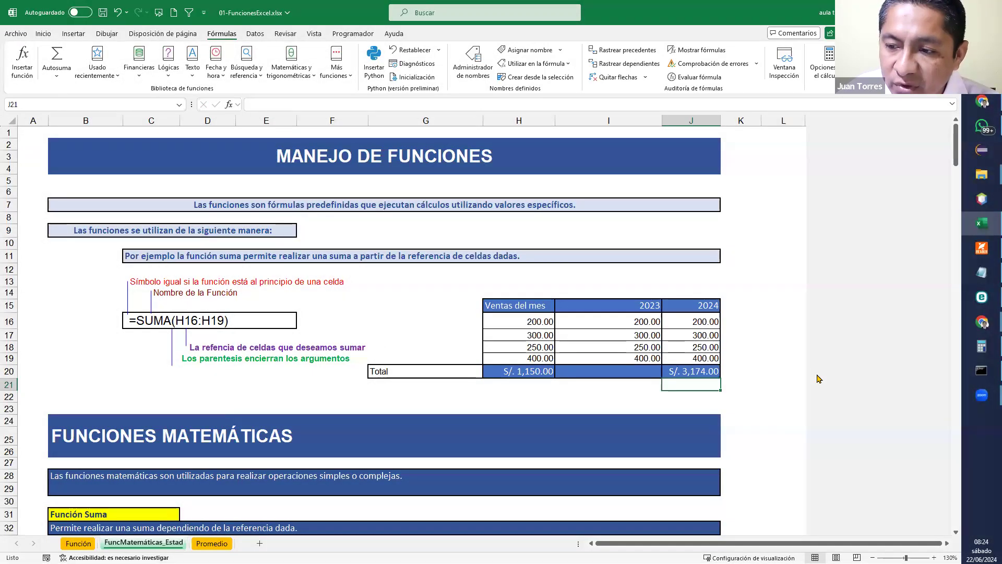
left_click(699, 307)
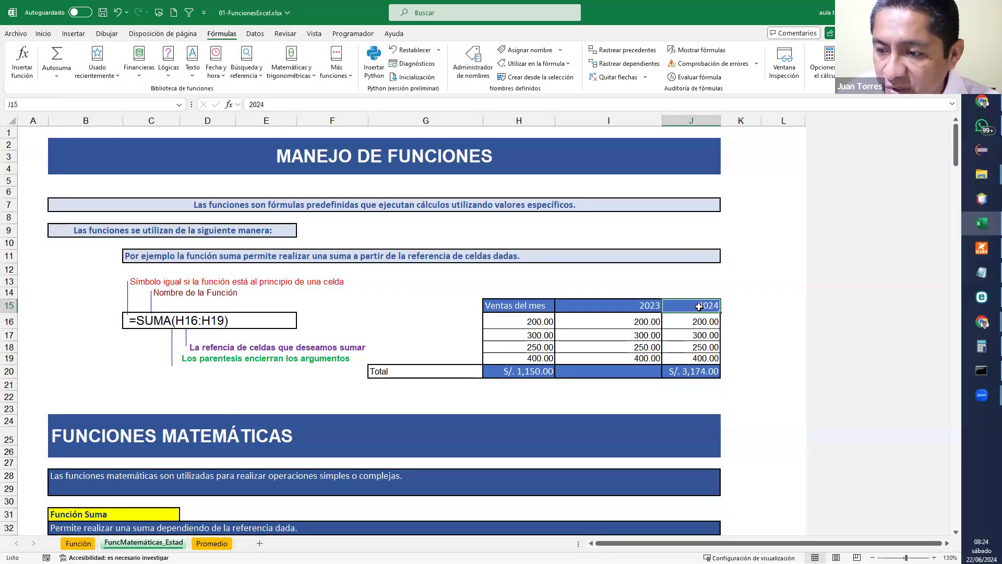
left_click(690, 384)
left_click(717, 373)
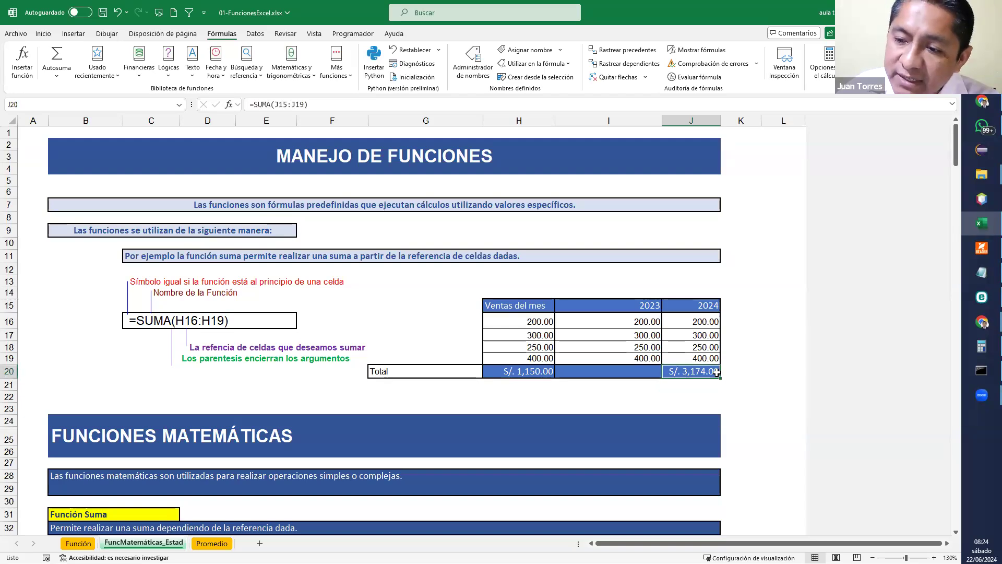
left_click(704, 383)
Correct the sum range of the J20 formula to J16:J19 so the year header is excluded
double_click(713, 372)
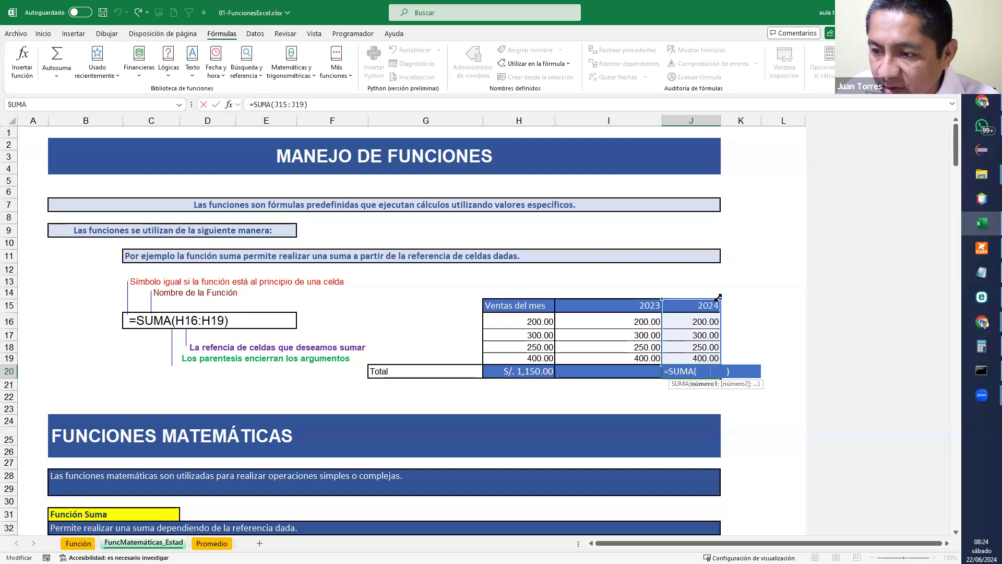
left_click_drag(723, 297, 713, 317)
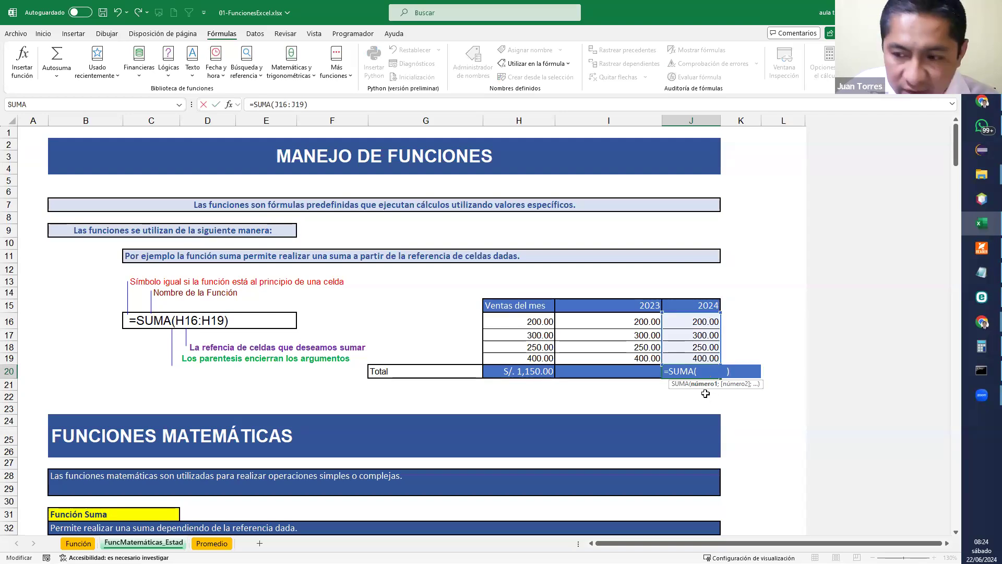
key("Return")
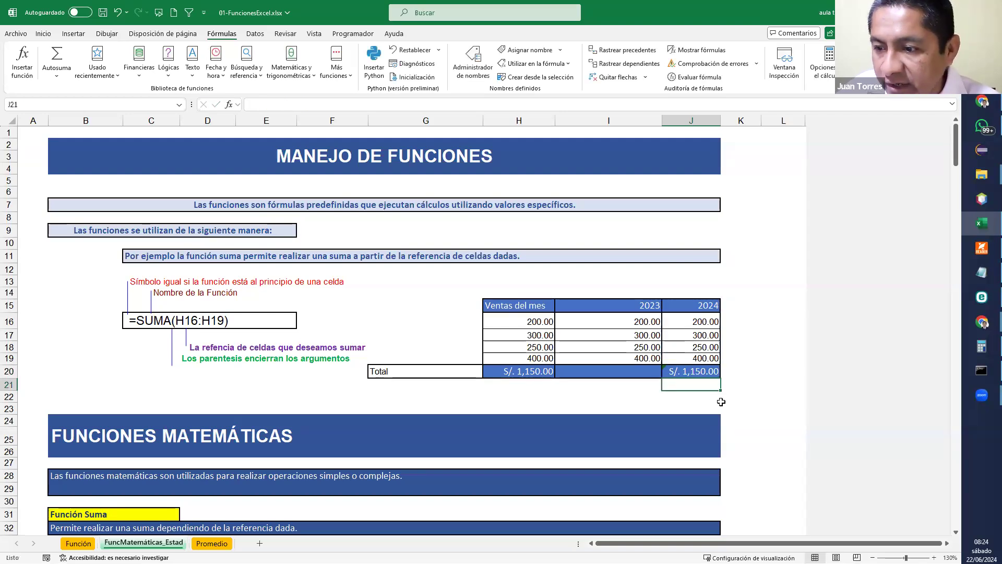
Review the corrected formula in J20 and clear that total
double_click(711, 370)
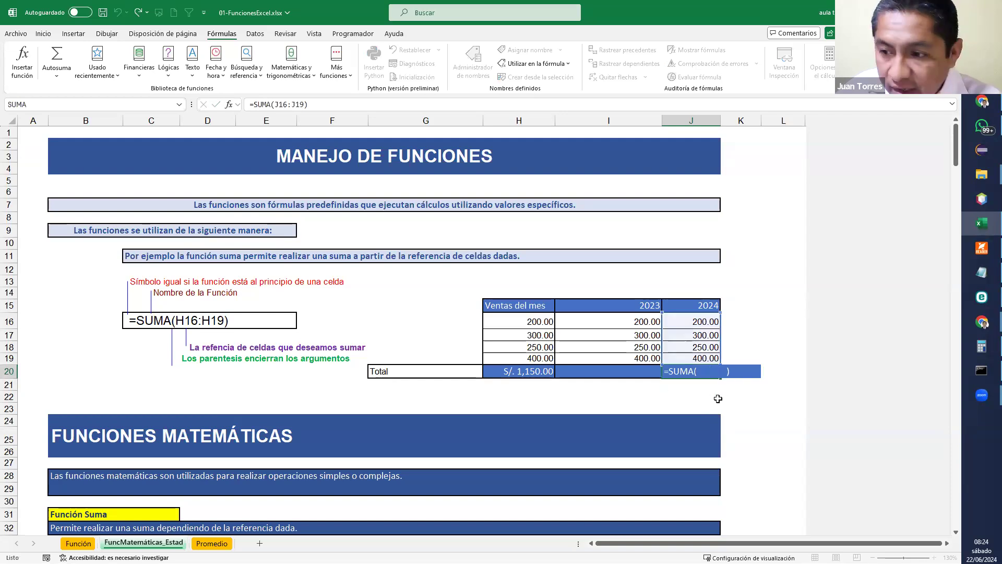
key("Escape")
key("Delete")
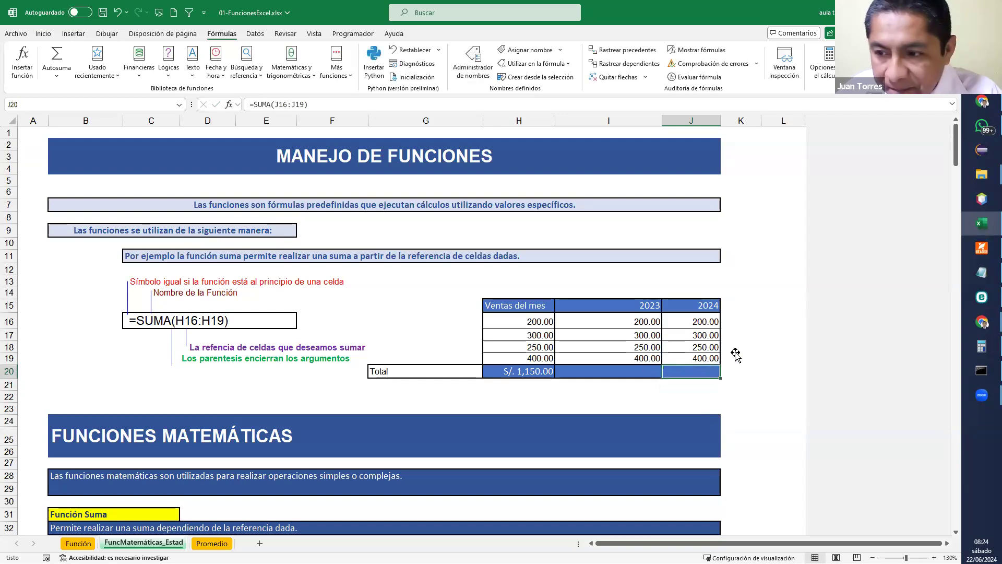
Total the 2023 and 2024 columns together by applying AutoSum to the range I16:J20
left_click(752, 348)
left_click(637, 364)
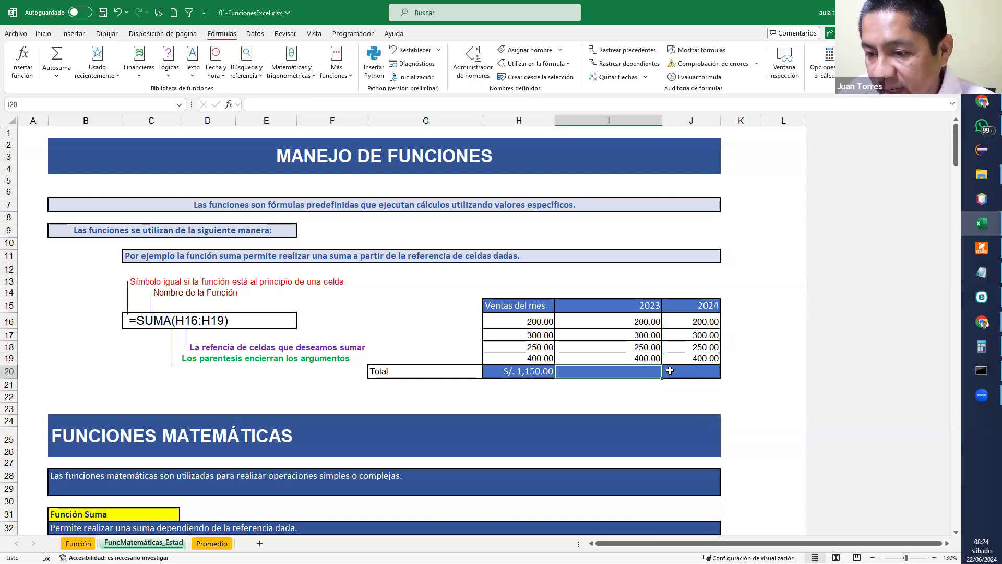
left_click_drag(688, 319, 688, 357)
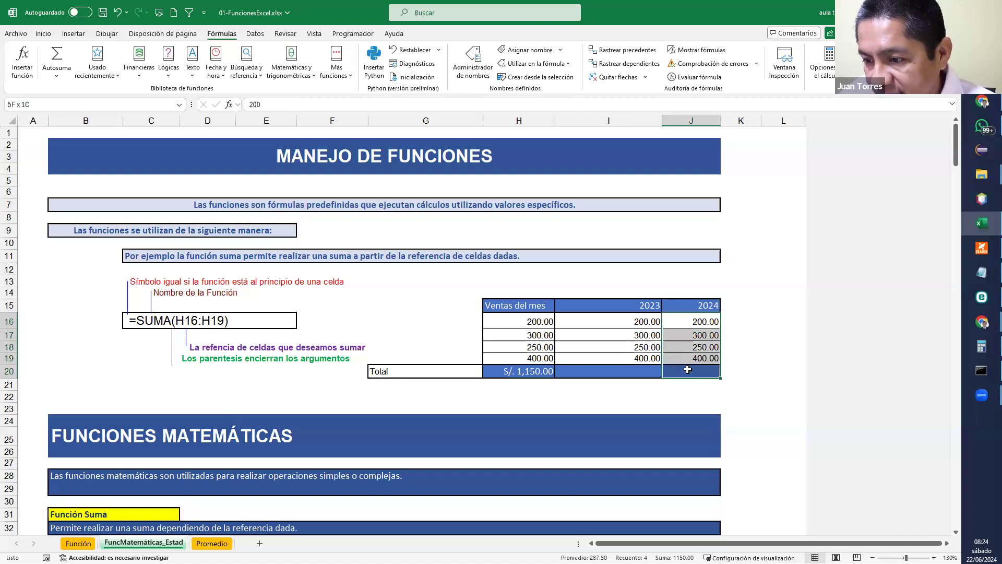
left_click(651, 320)
left_click_drag(651, 320, 708, 375)
left_click(741, 372)
left_click_drag(627, 321, 698, 376)
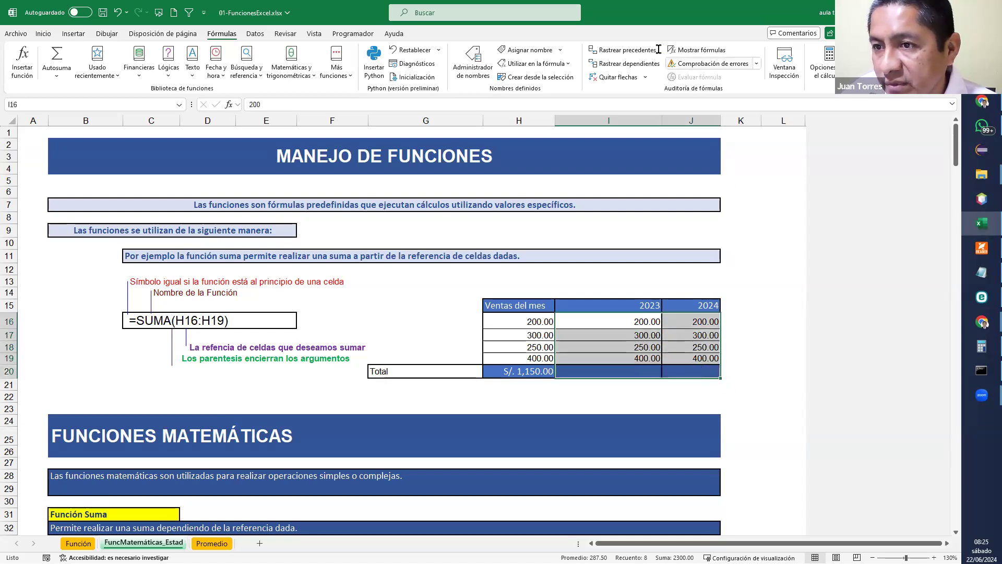
left_click(52, 59)
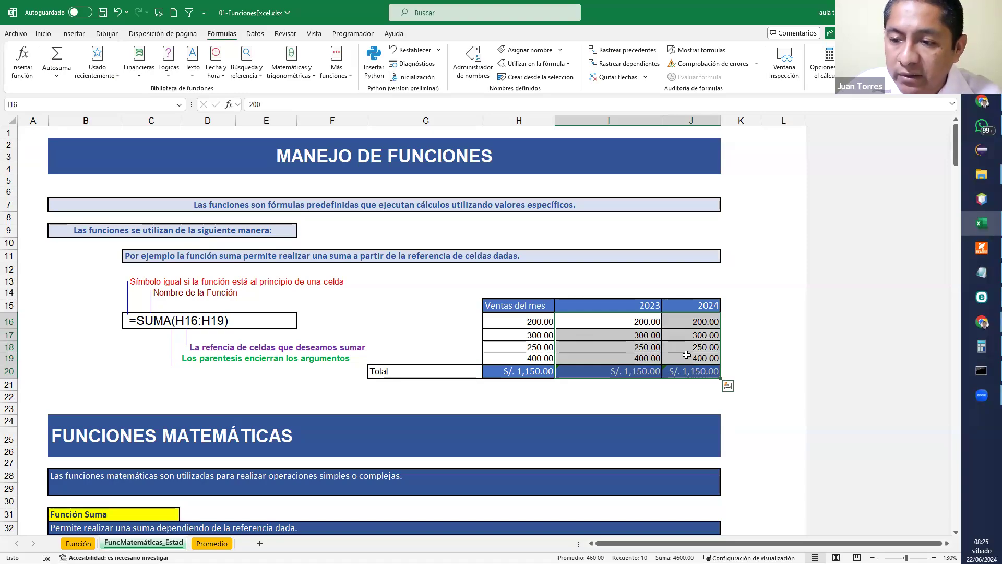
key("ctrl+q")
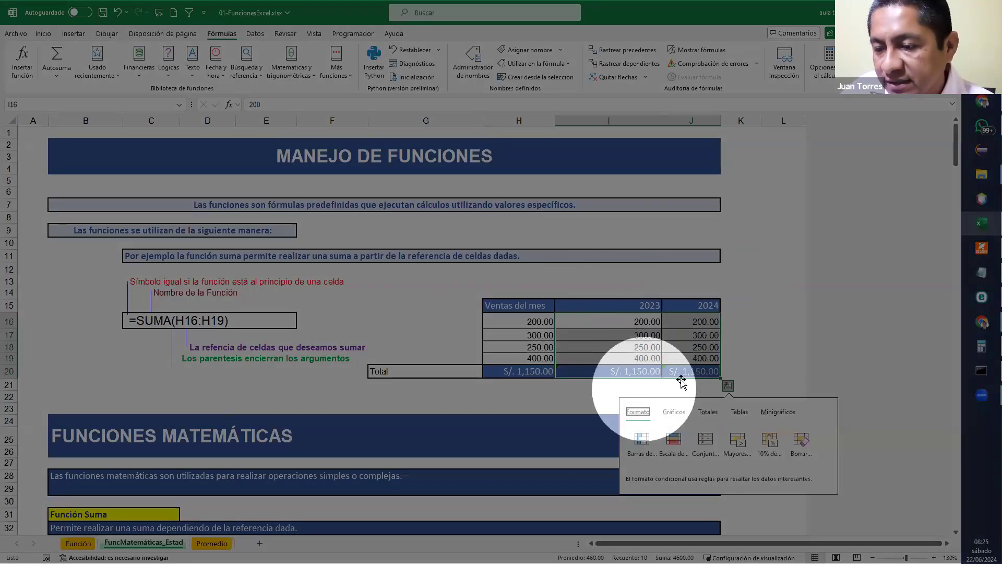
key("Escape")
left_click(784, 334)
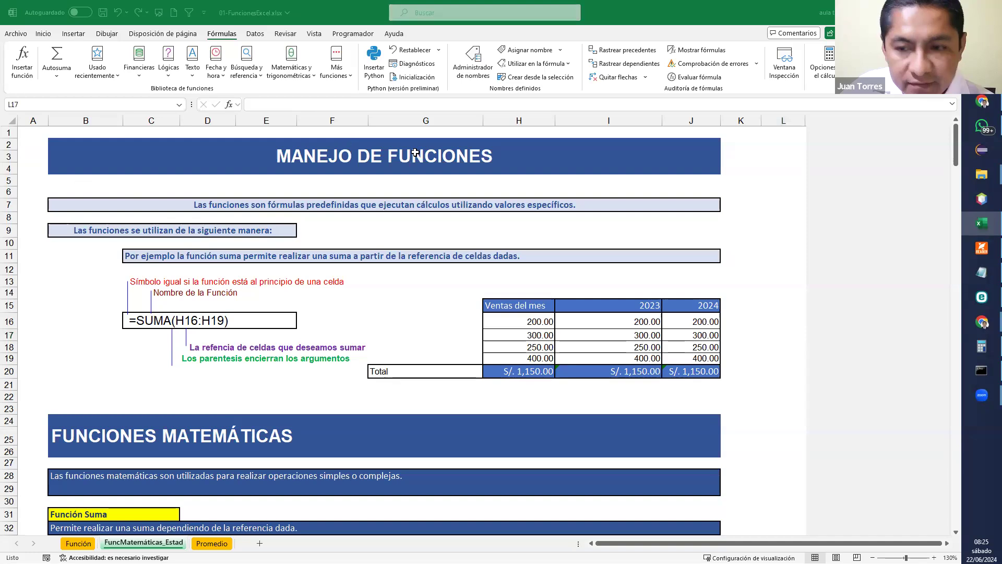
Calculate the Monto total in D43 of the Función Suma section by entering =SUMA(D39:D42)
scroll(452, 363, "down", 3)
scroll(453, 363, "down", 3)
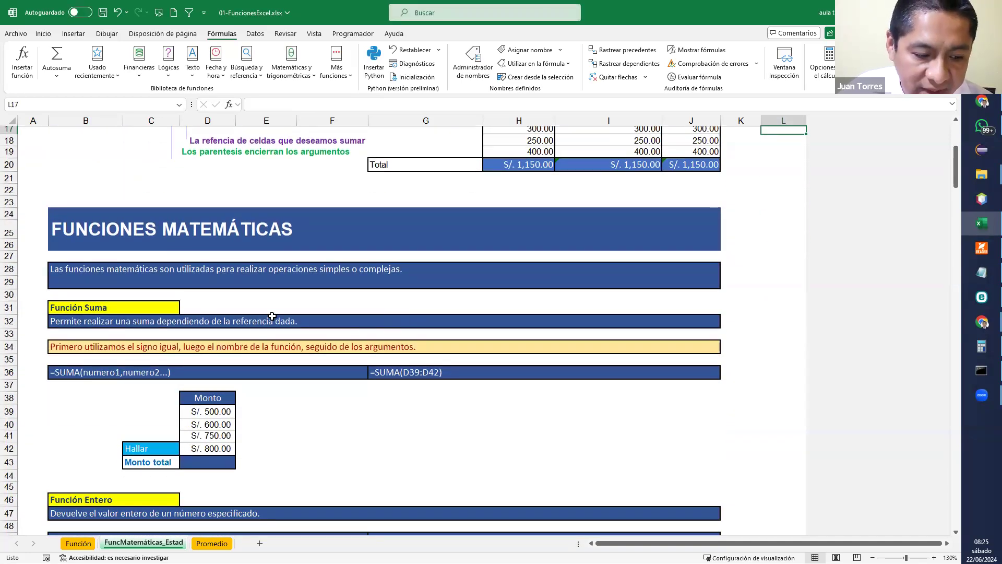
scroll(250, 423, "down", 3)
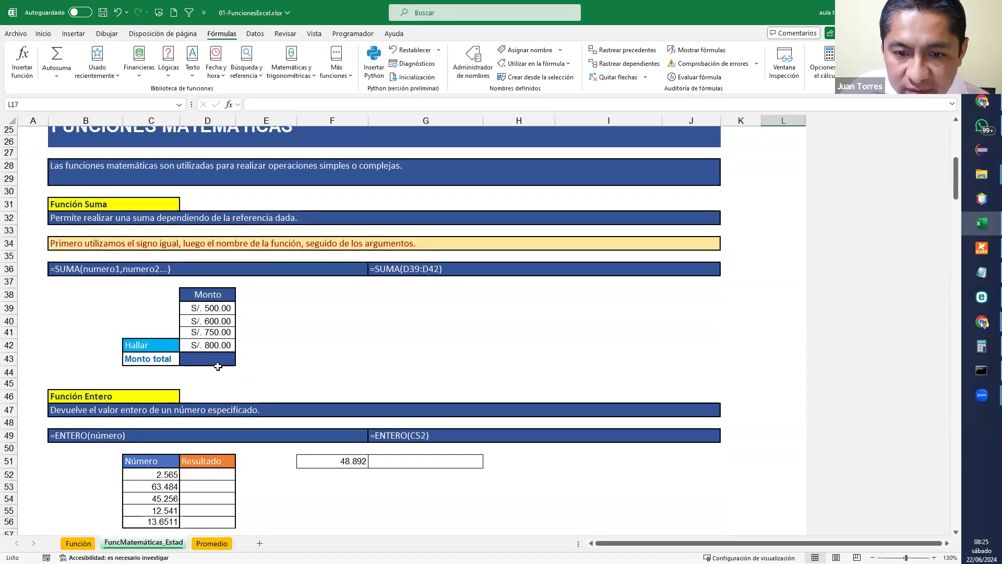
left_click(218, 359)
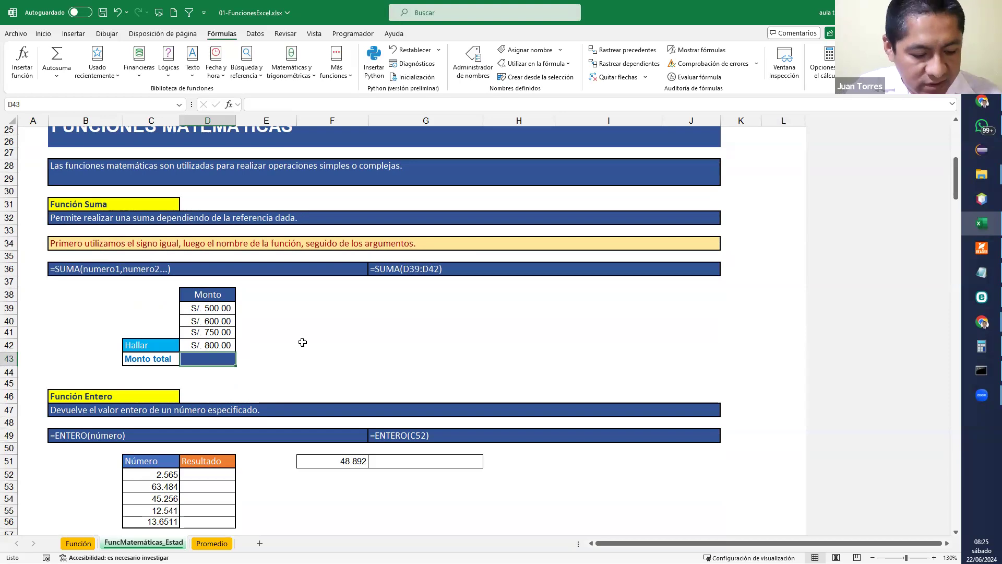
type("=s")
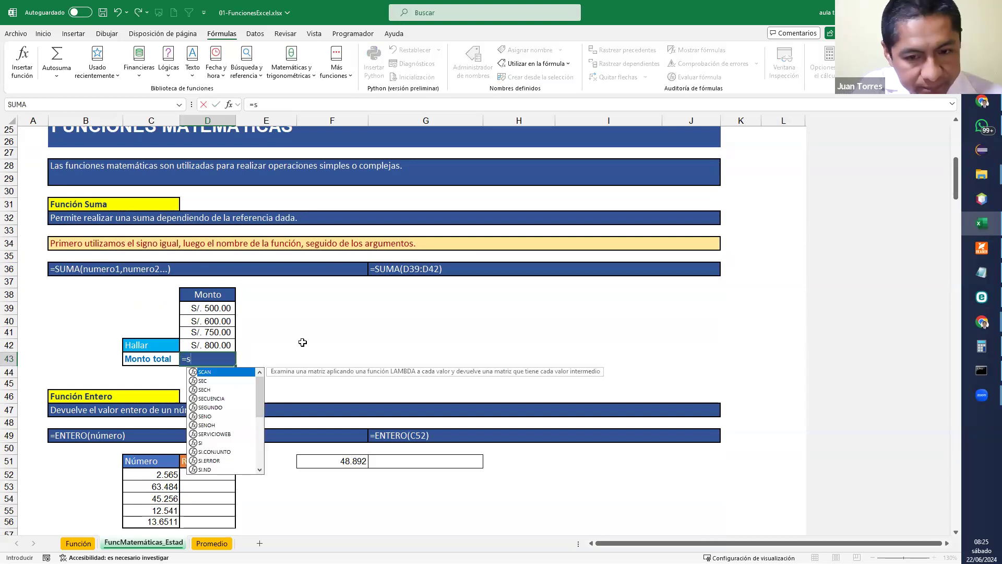
type("uma(")
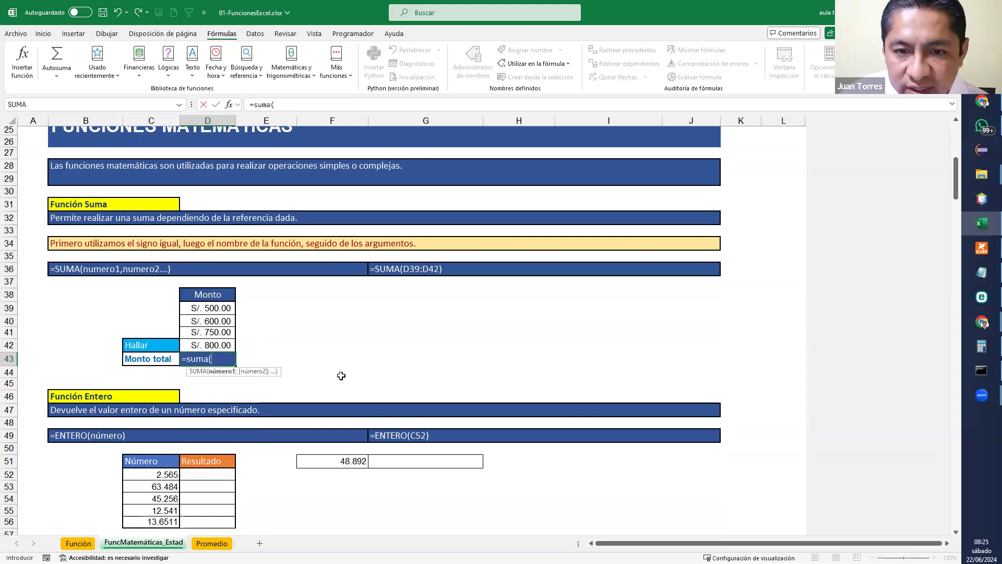
left_click_drag(205, 309, 209, 344)
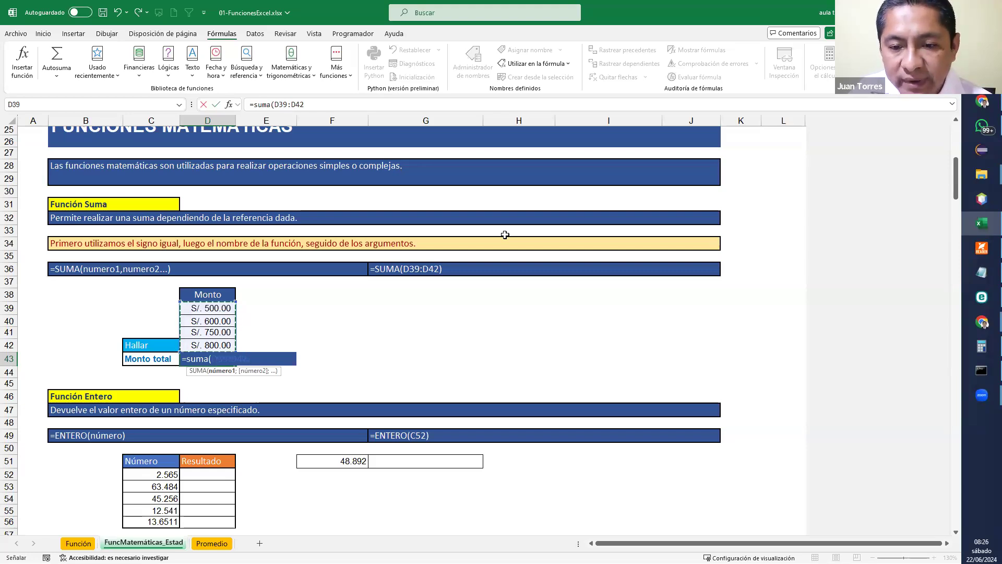
key("Return")
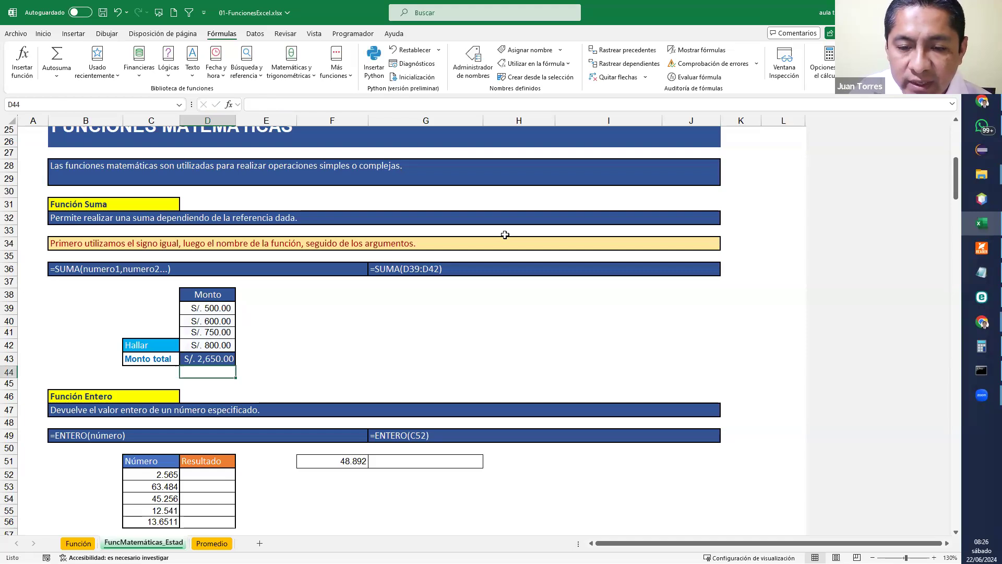
Examine the SUMA formula in the Monto total cell D43 and its range argument D39:D42
double_click(207, 360)
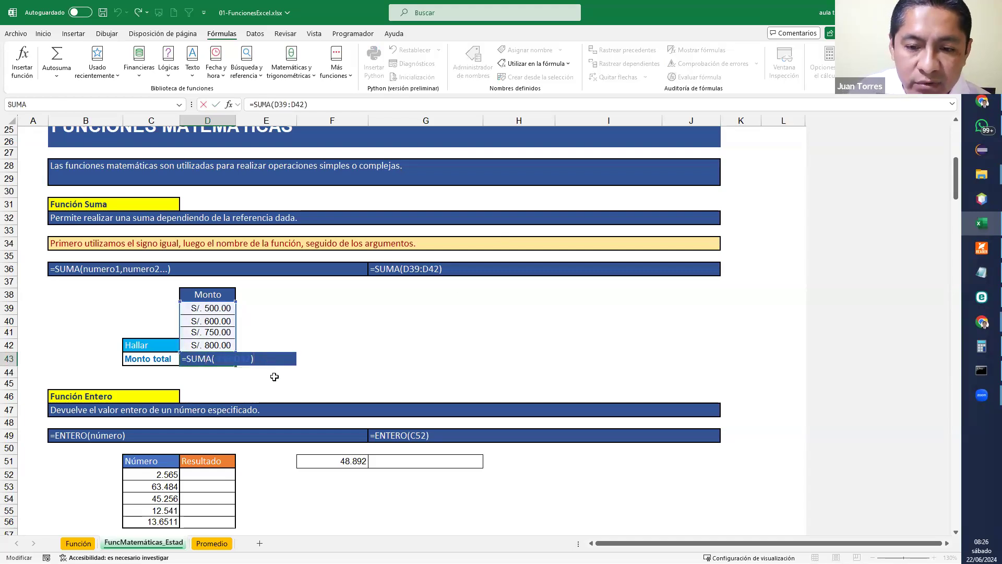
key("Return")
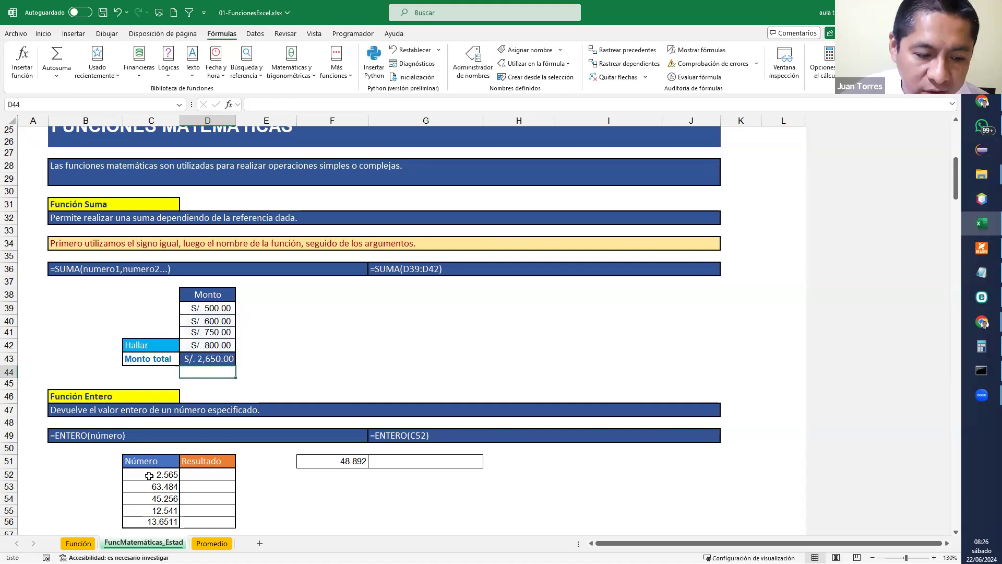
left_click(298, 377)
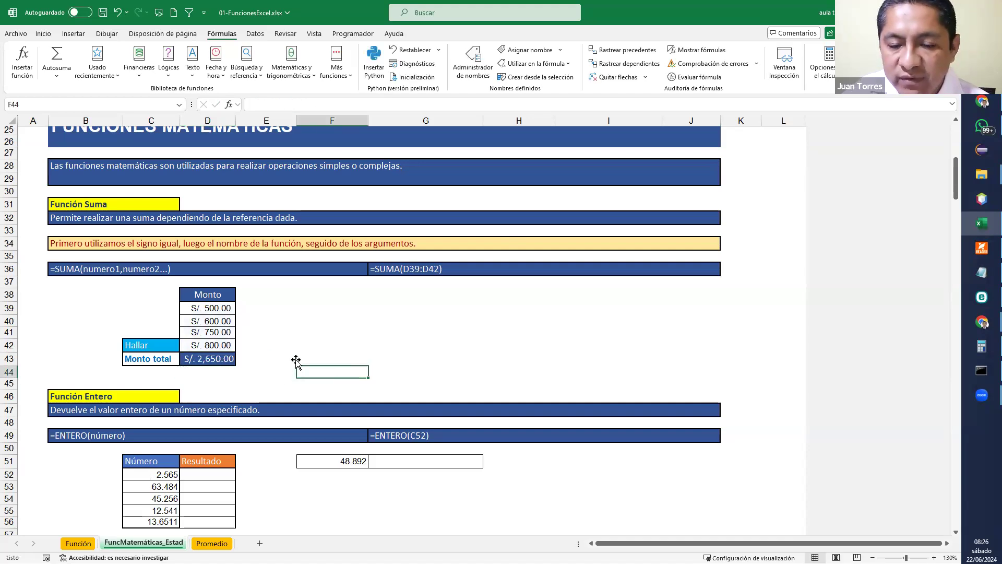
double_click(225, 365)
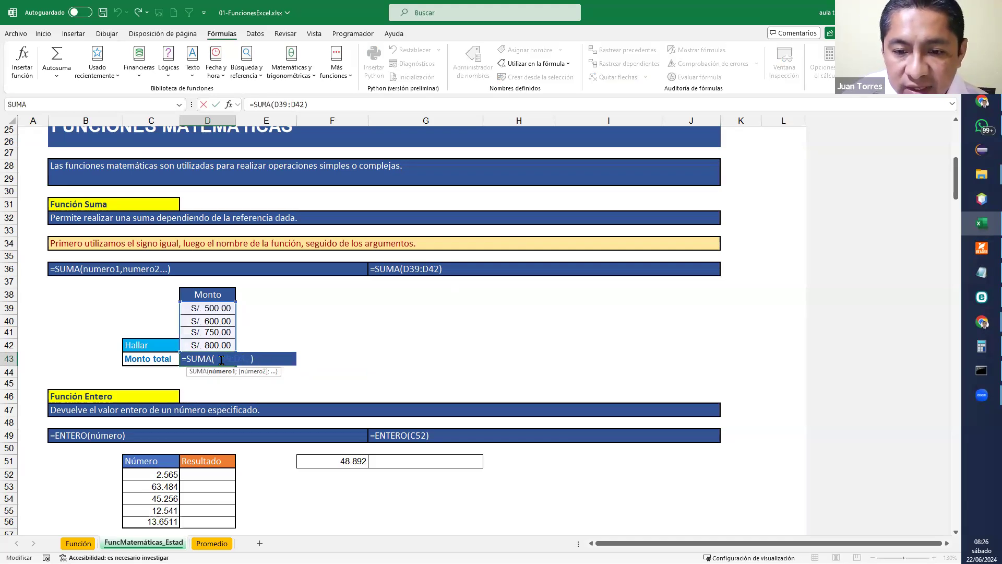
left_click_drag(221, 360, 303, 360)
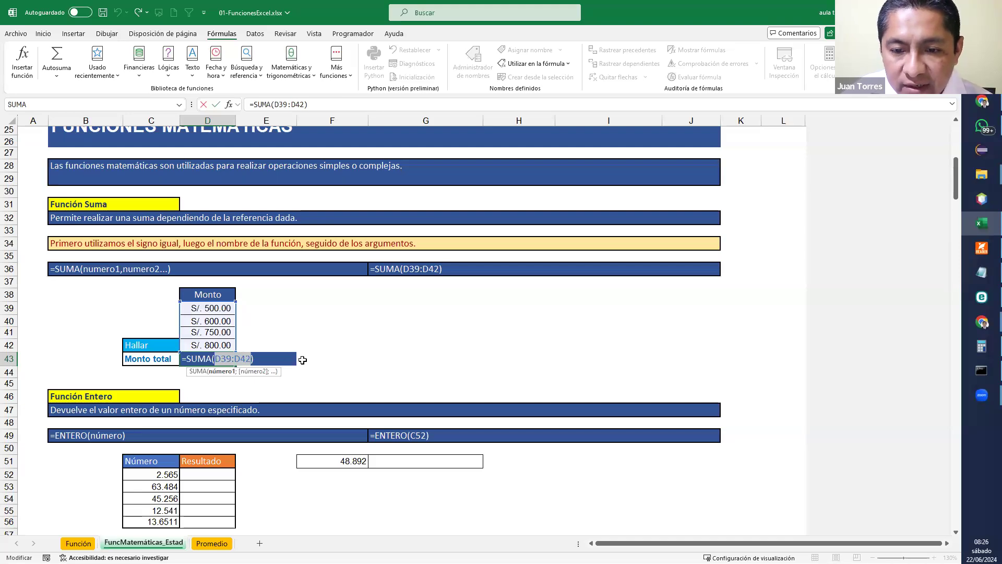
key("Escape")
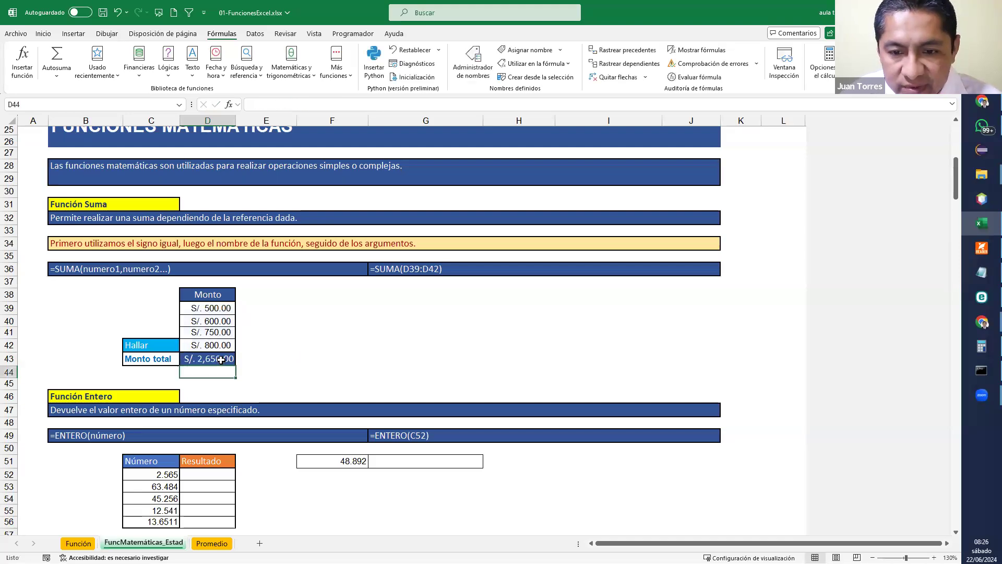
Format the Monto total cell D43 with a light green (Verde claro) fill and a black font
left_click(50, 35)
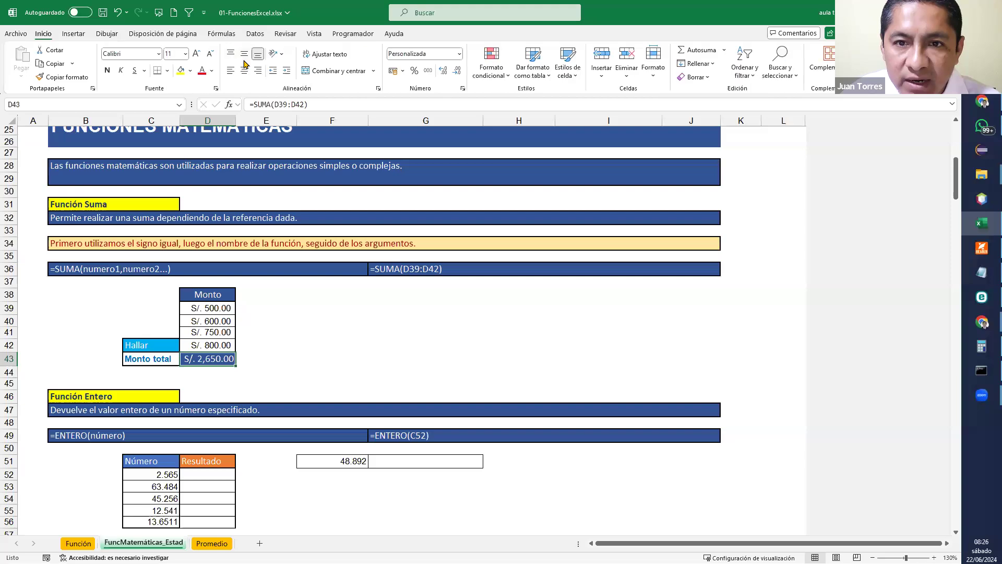
left_click(182, 73)
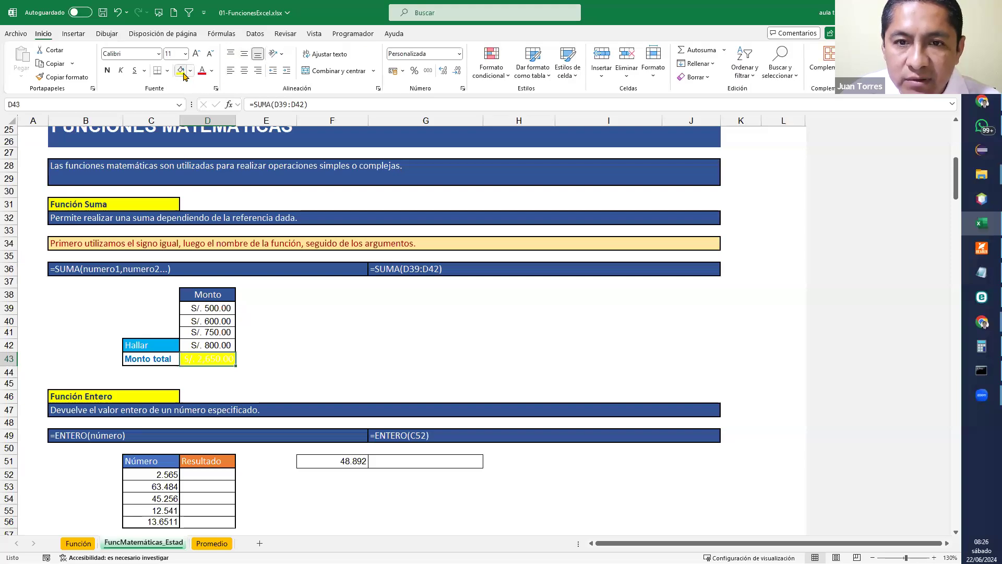
left_click(190, 71)
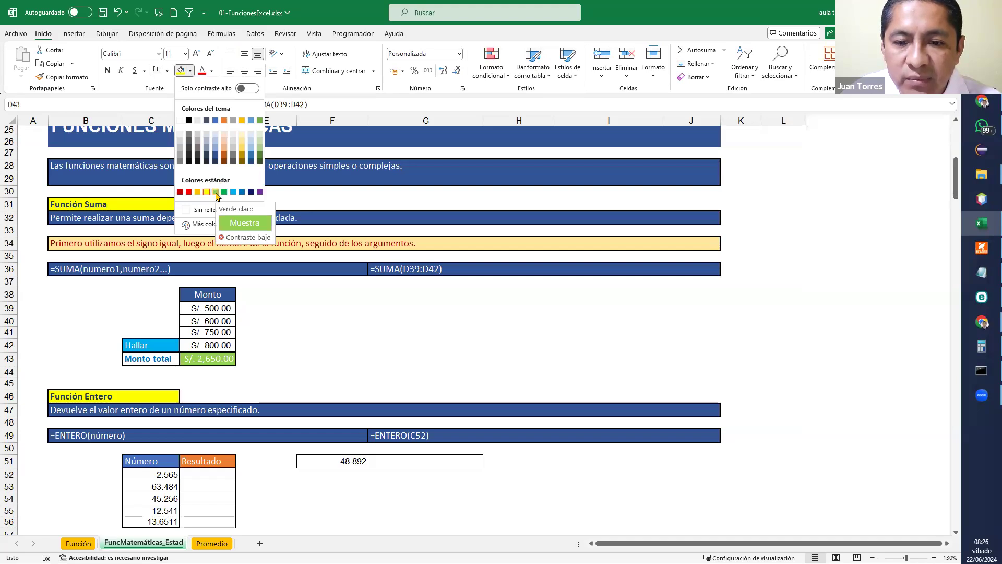
left_click(215, 192)
left_click(211, 71)
left_click(219, 110)
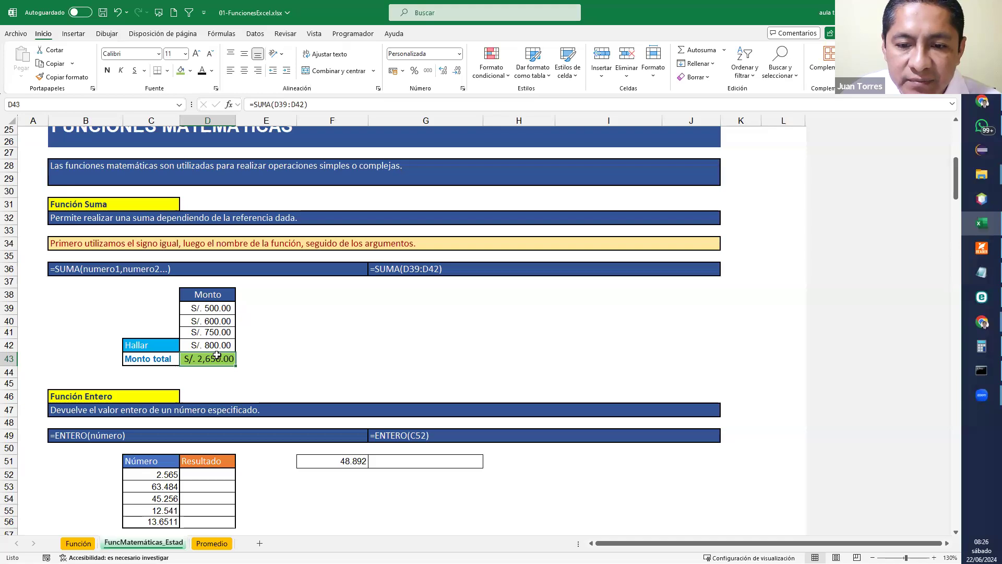
Rewrite the D43 formula with the cells as separate arguments: =SUMA(D39;D40;D41;D42)
double_click(216, 354)
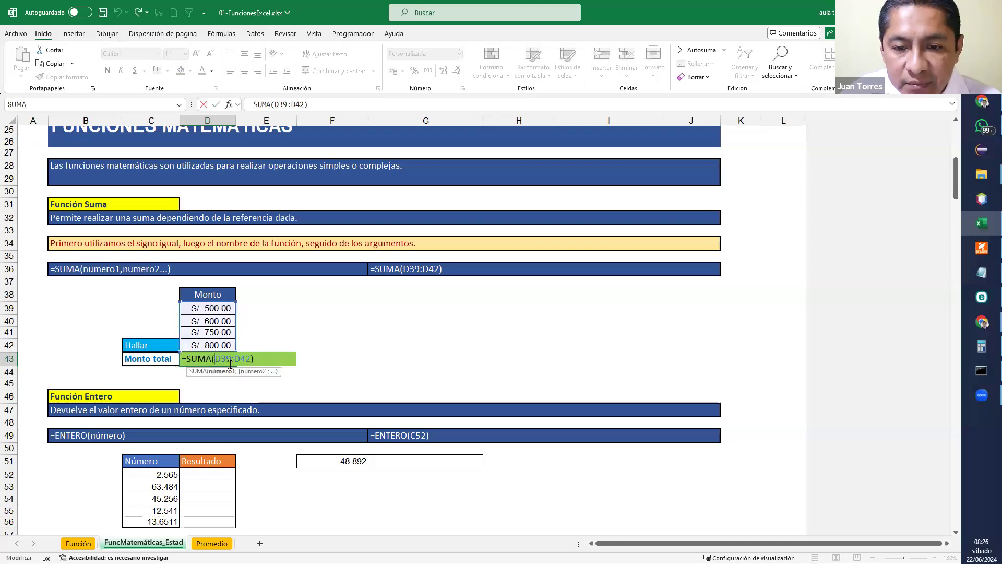
key("BackSpace")
type(";")
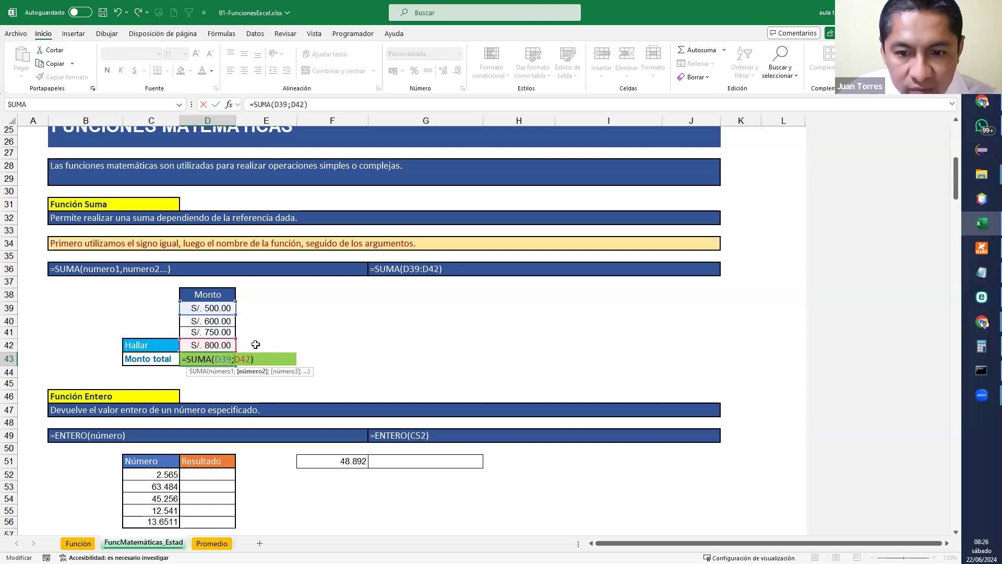
left_click(217, 320)
type(";")
left_click(214, 332)
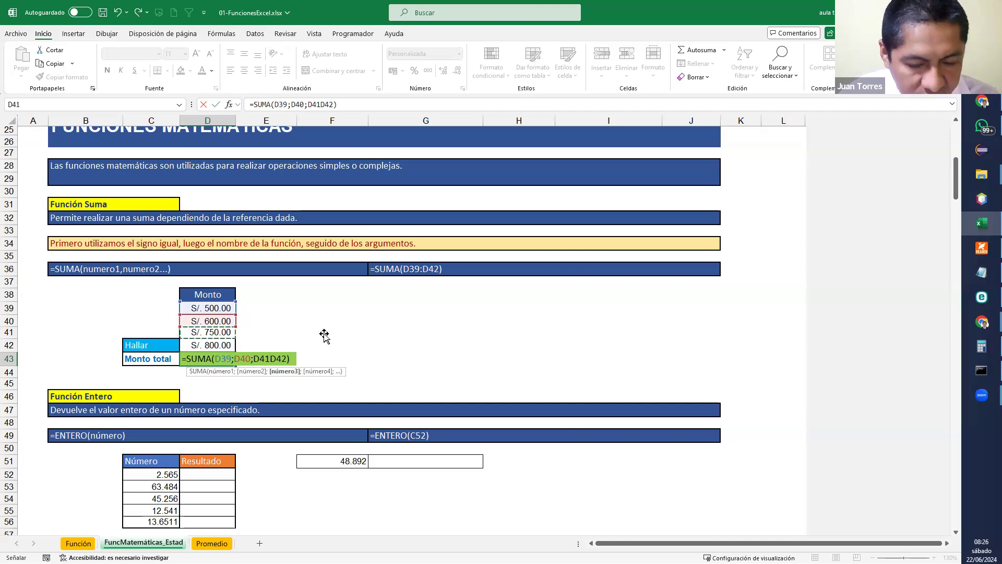
type(";")
key("Return")
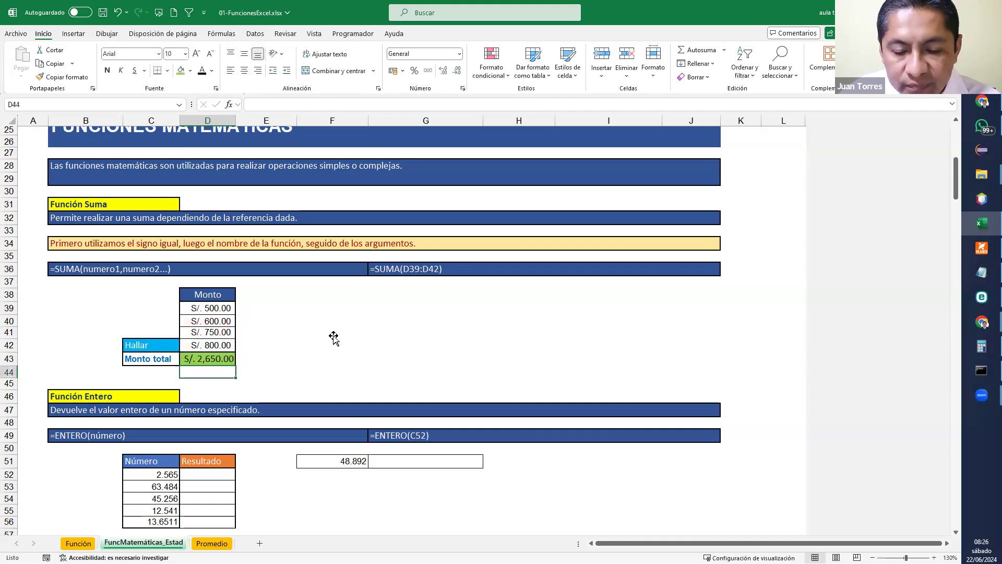
Review the separate cell arguments of the SUMA formula in D43 against the highlighted Monto cells
left_click(290, 362)
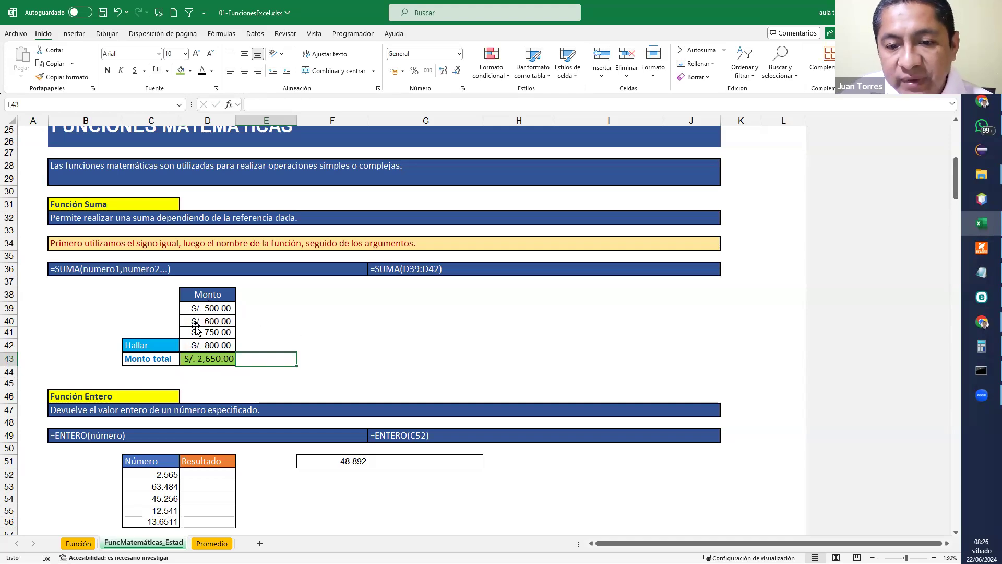
left_click(404, 310)
double_click(226, 361)
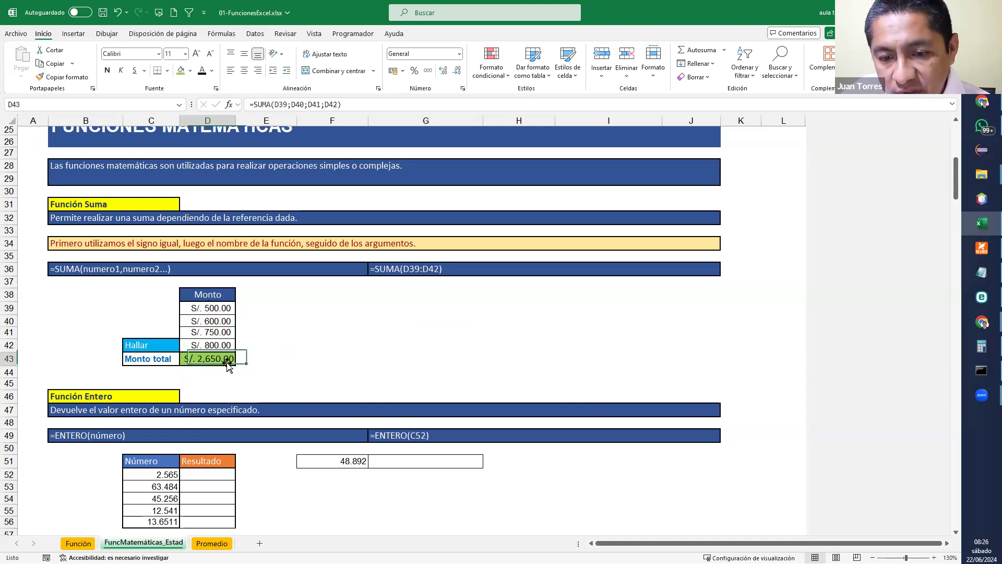
left_click(254, 361)
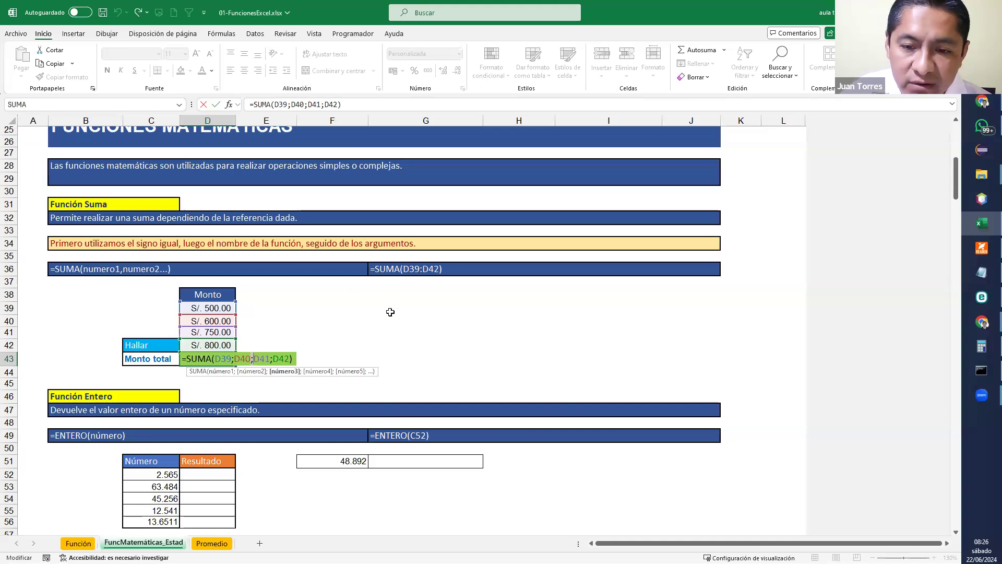
key("Return")
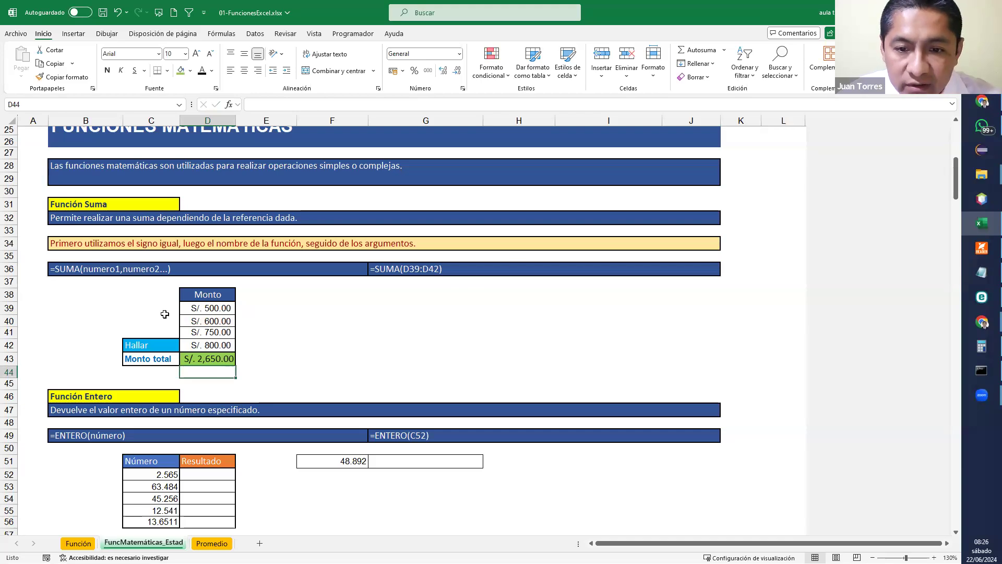
Capture the Monto table with the D43 formula open for editing and paste the screenshot beside the table, starting at column F
double_click(202, 360)
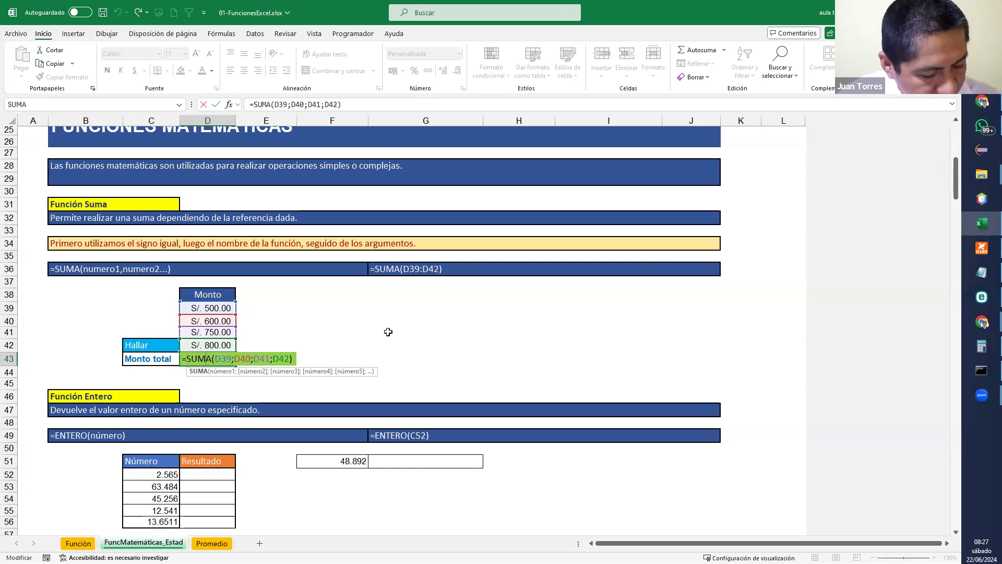
key("super+shift+s")
left_click_drag(118, 282, 379, 385)
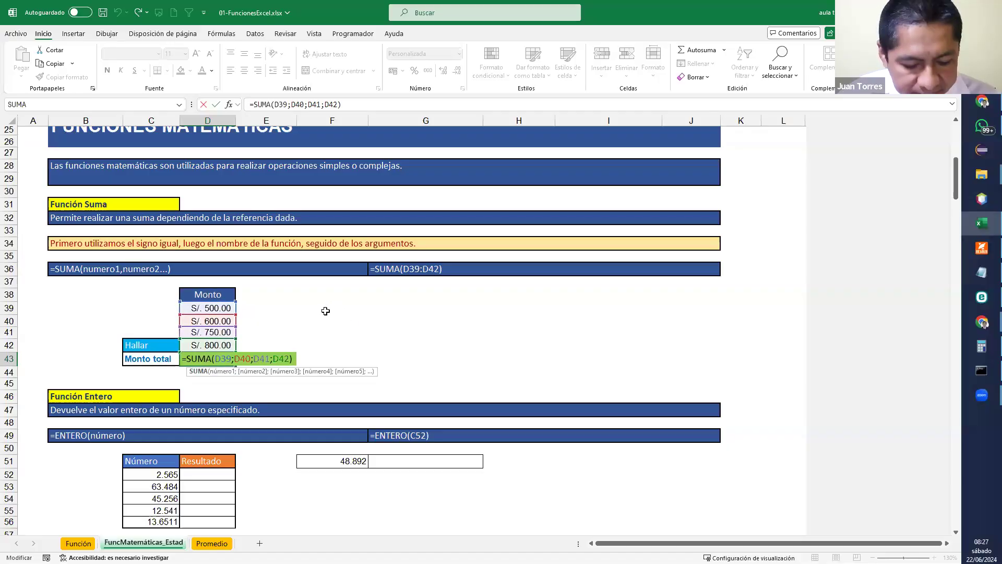
key("Return")
left_click(317, 305)
key("ctrl+v")
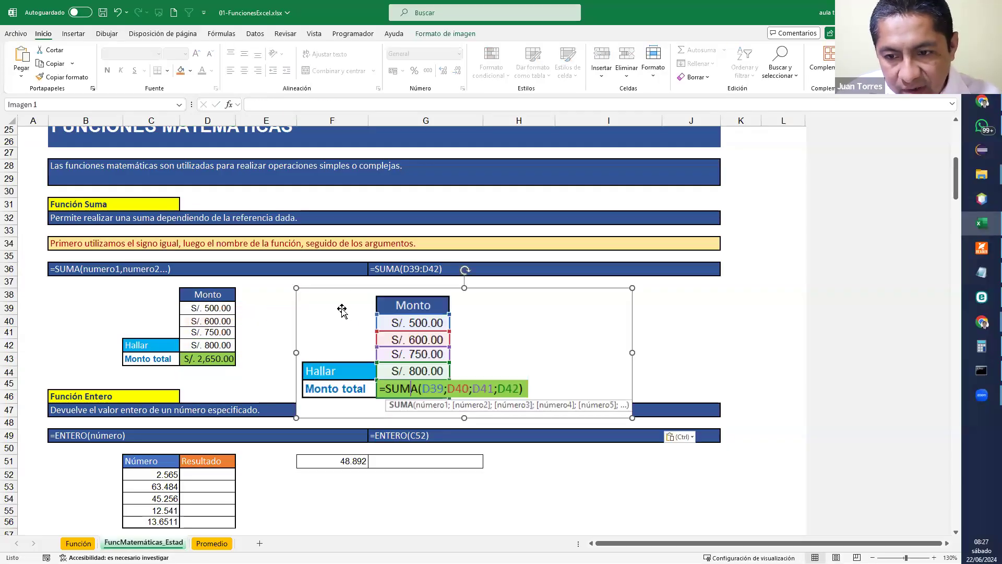
Shrink the pasted formula screenshot to fit above the Función Entero section and align it with the Monto table
left_click_drag(632, 417, 545, 385)
key("ctrl")
key("ctrl")
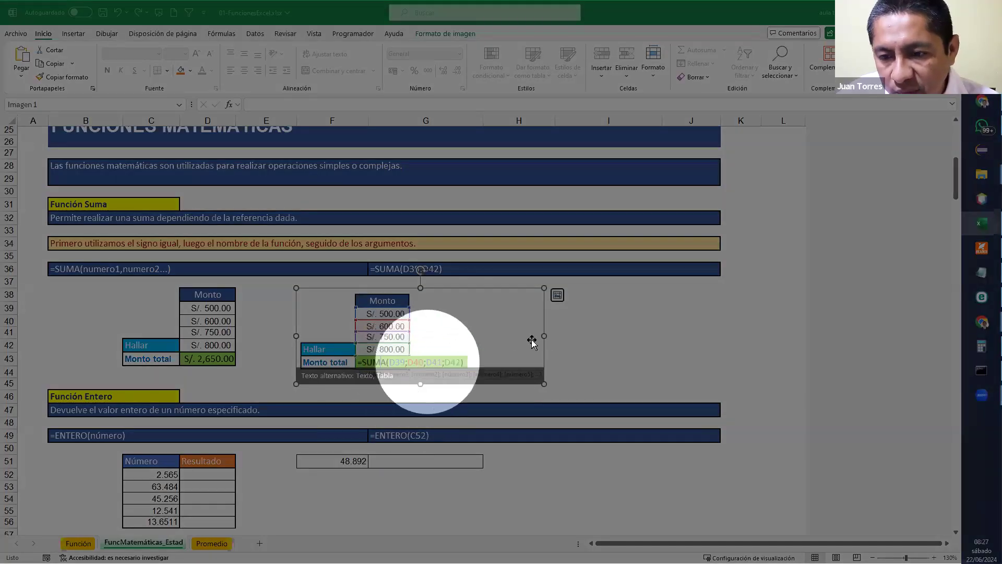
left_click(586, 333)
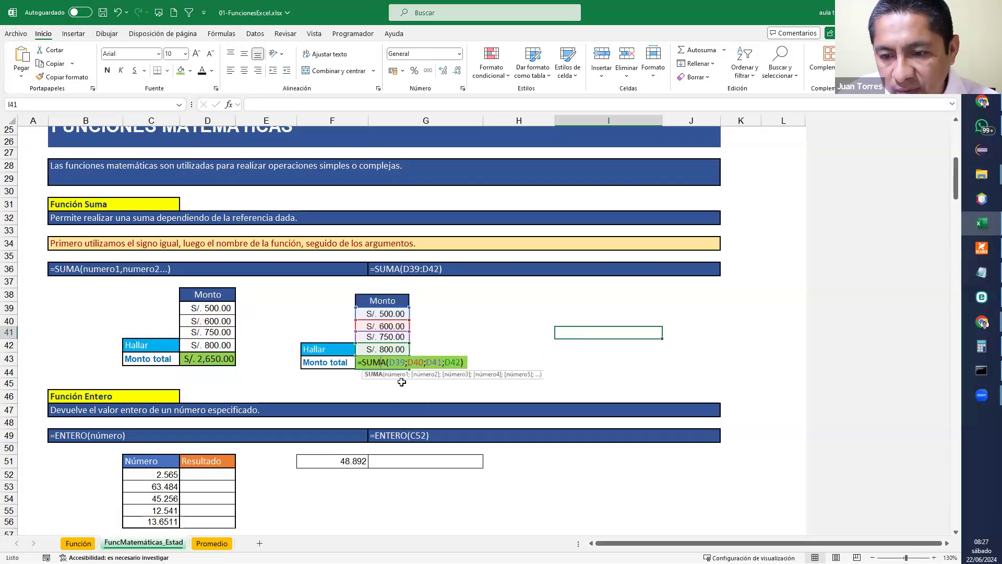
left_click_drag(485, 343, 494, 341)
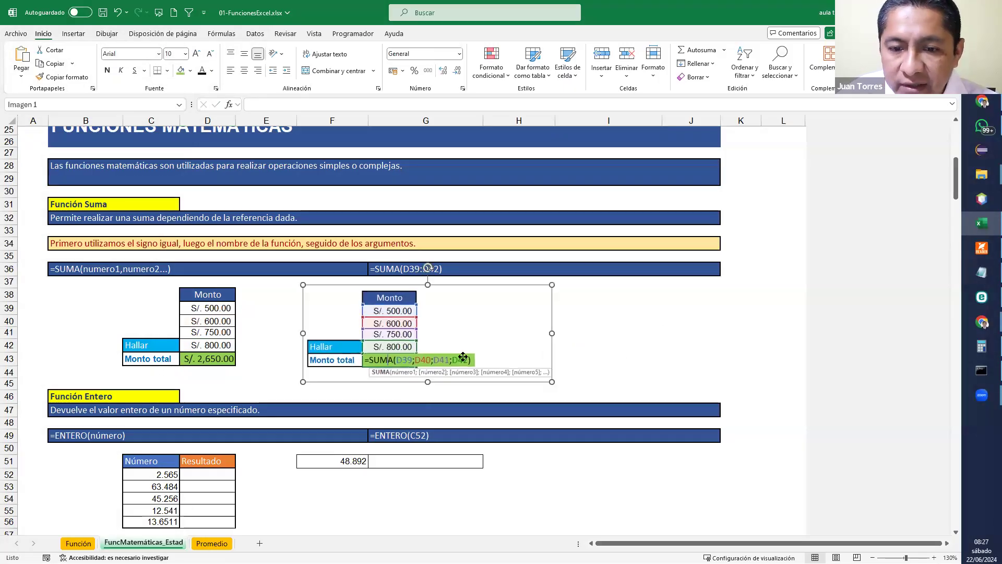
left_click(275, 382)
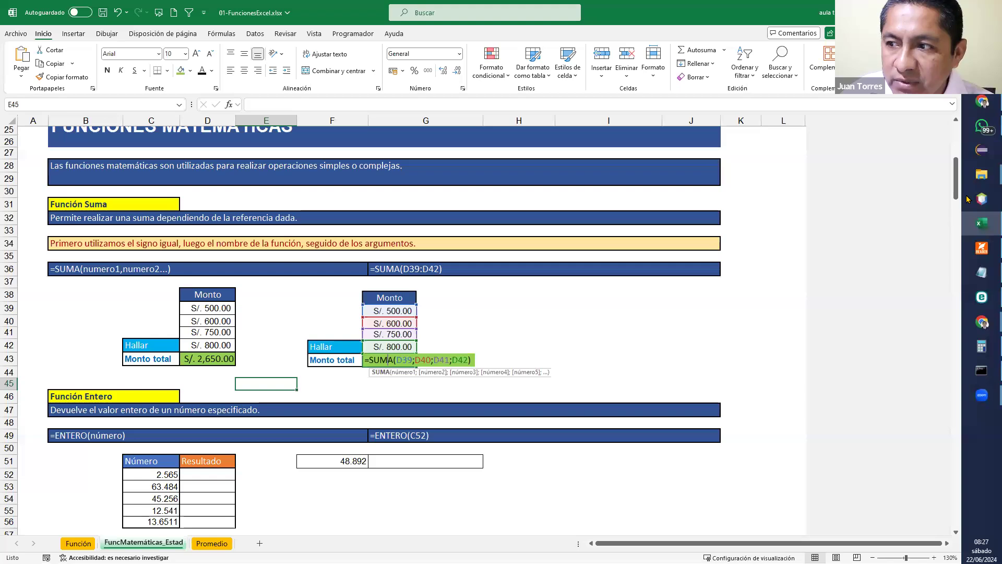
Switch to Sesión02-Excel.pdf in Foxit PDF Reader and examine the page 10 note on argument separators
left_click(989, 239)
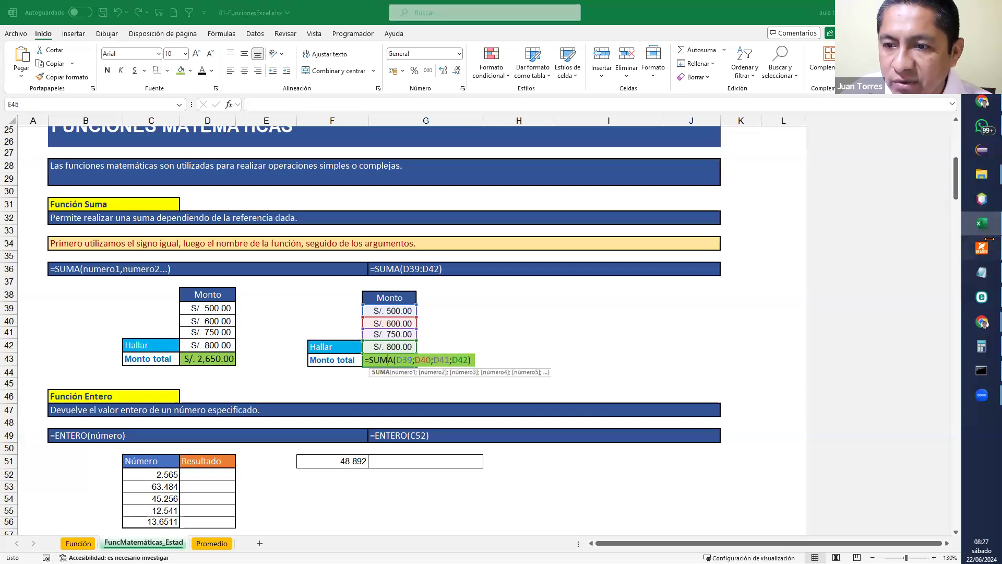
scroll(650, 264, "up", 9)
scroll(650, 264, "up", 10)
scroll(650, 262, "up", 12)
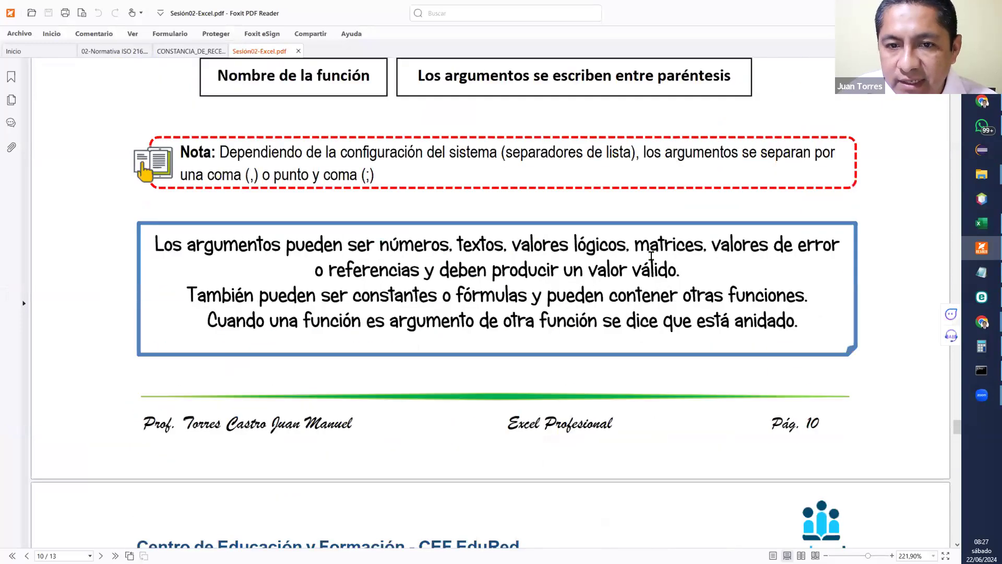
key("ctrl")
key("ctrl")
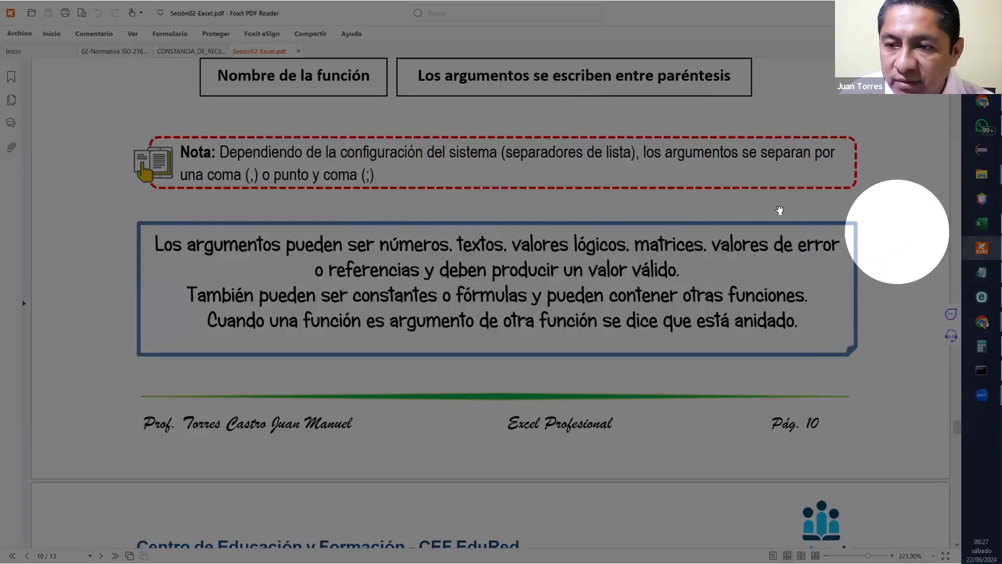
left_click(718, 230)
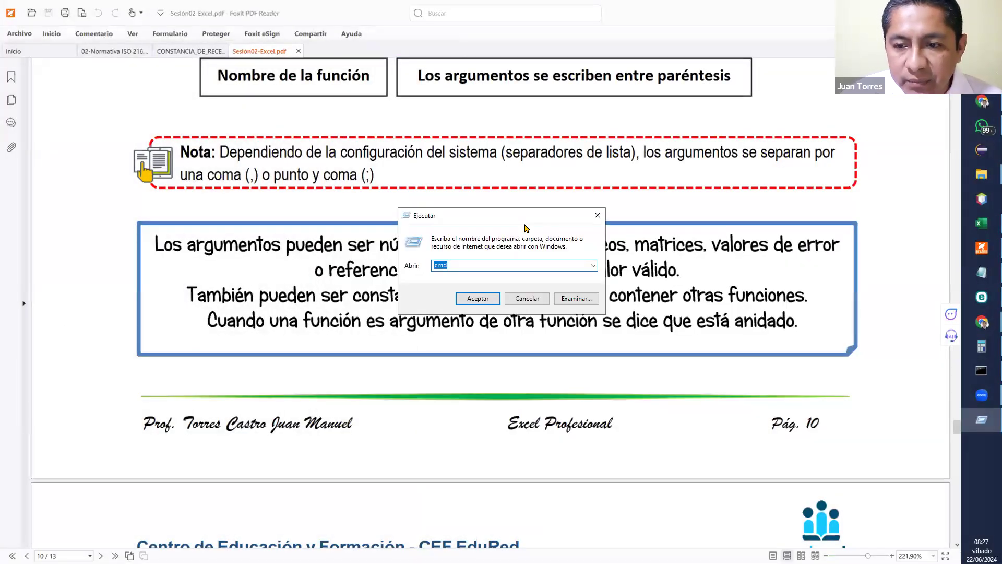
Launch the Windows Control Panel with the control command and open the Región settings under Reloj y región
type("control")
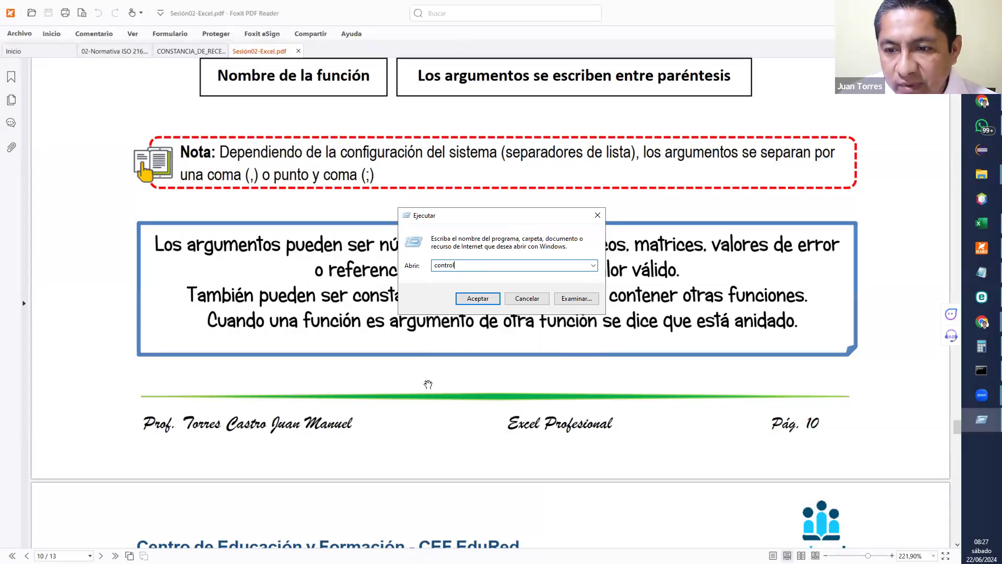
scroll(428, 384, "down", 4)
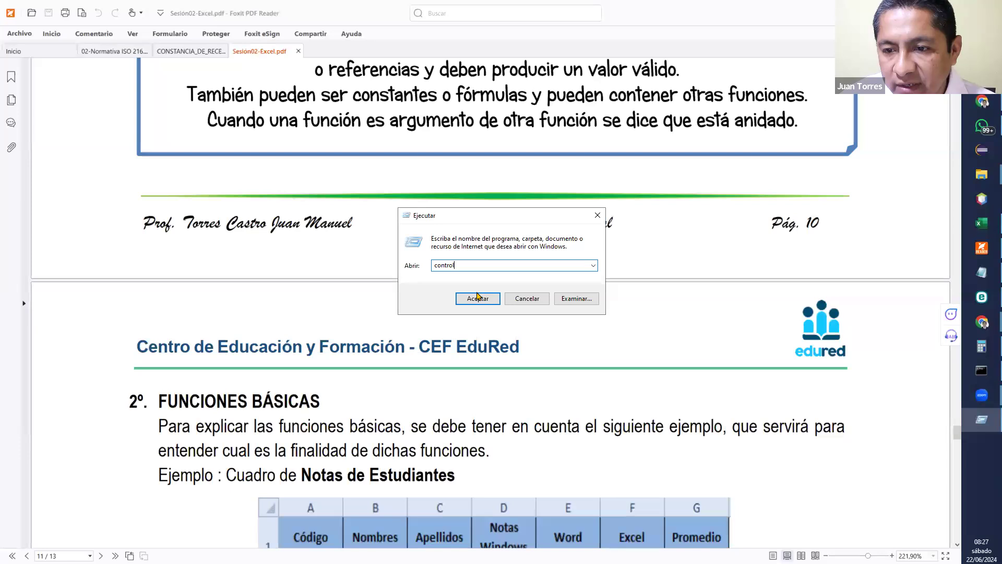
left_click(477, 298)
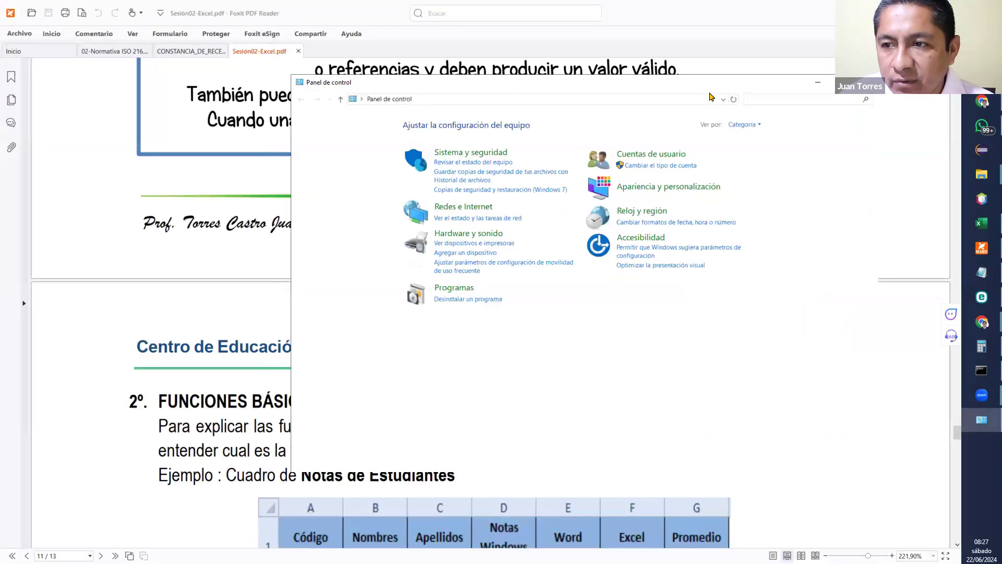
left_click_drag(649, 84, 462, 138)
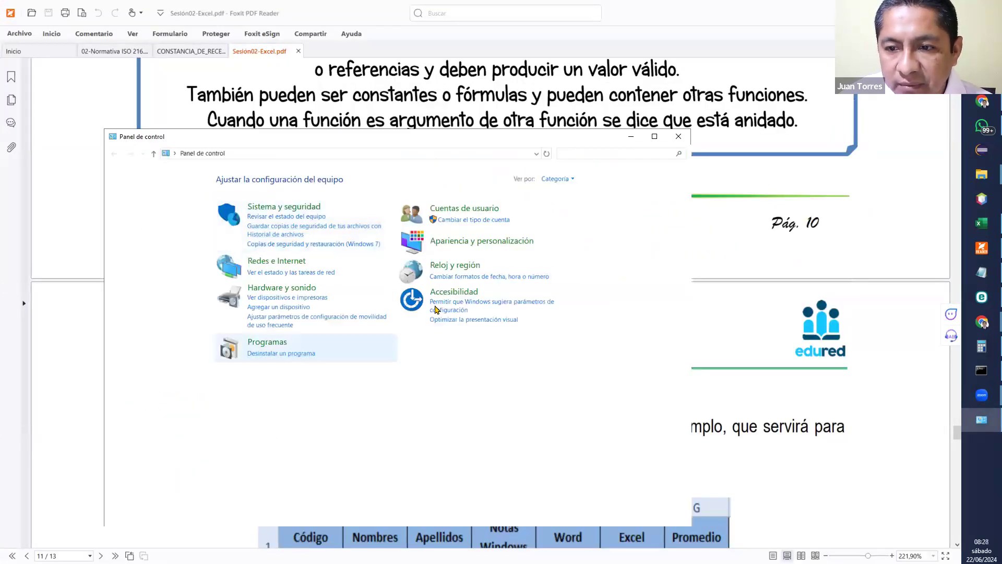
left_click(471, 267)
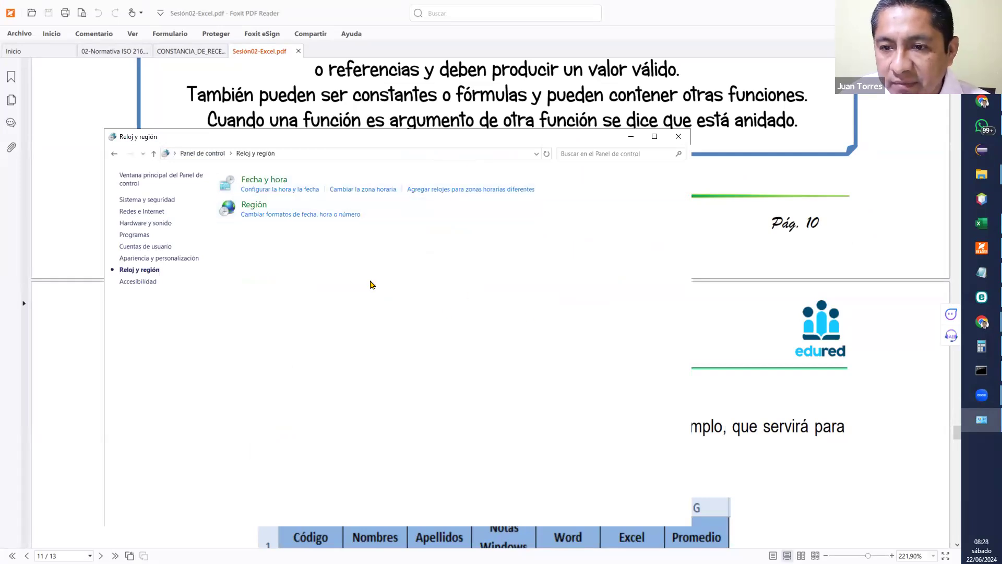
left_click(252, 206)
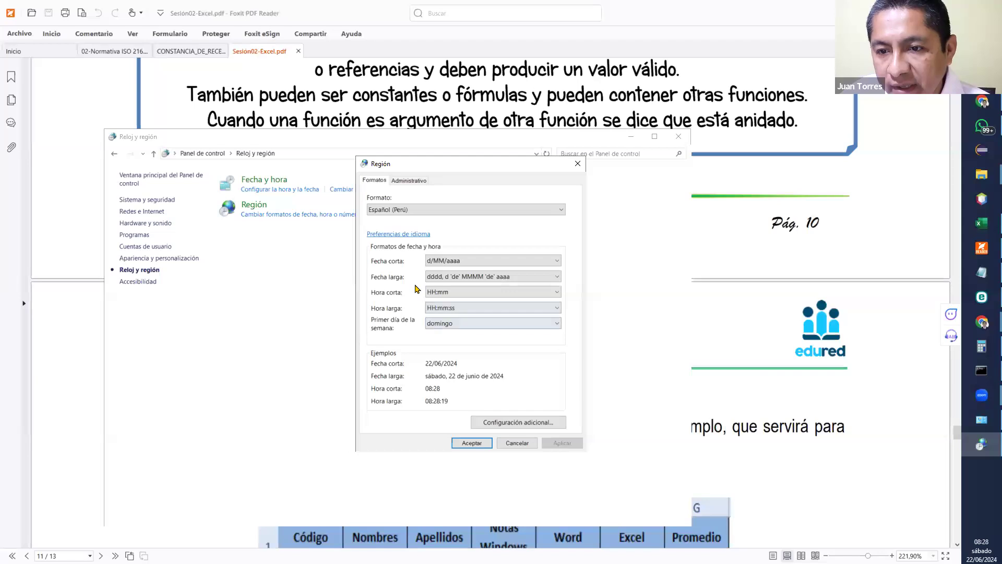
Open the additional format settings for Español (Perú) and look through the currency and date options before returning to the number settings
left_click(381, 210)
left_click(431, 221)
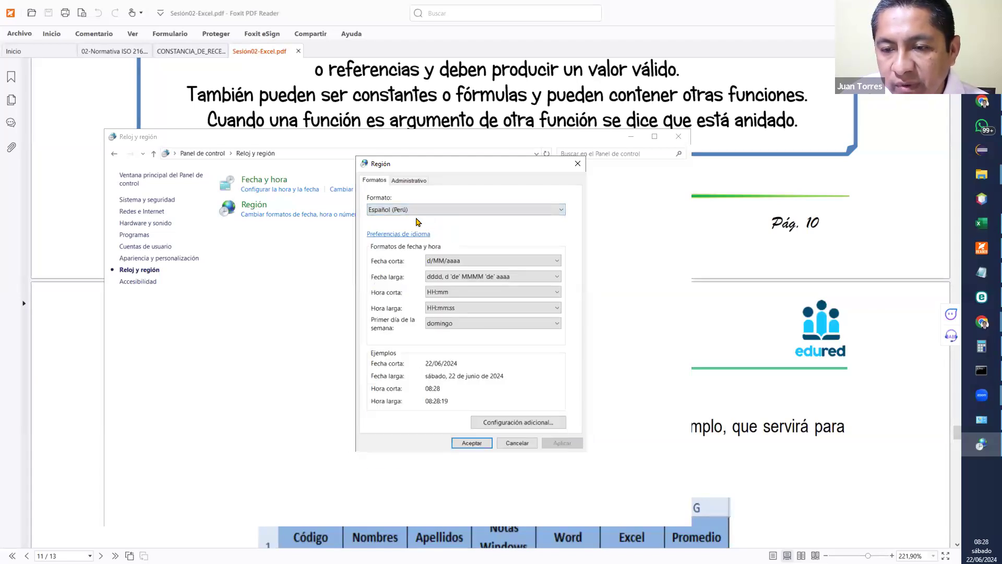
left_click(489, 426)
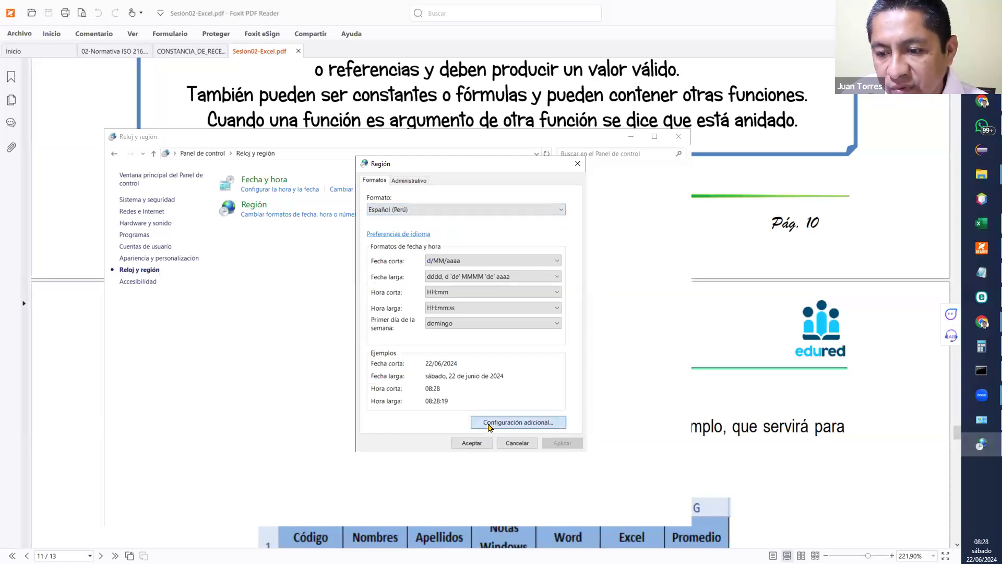
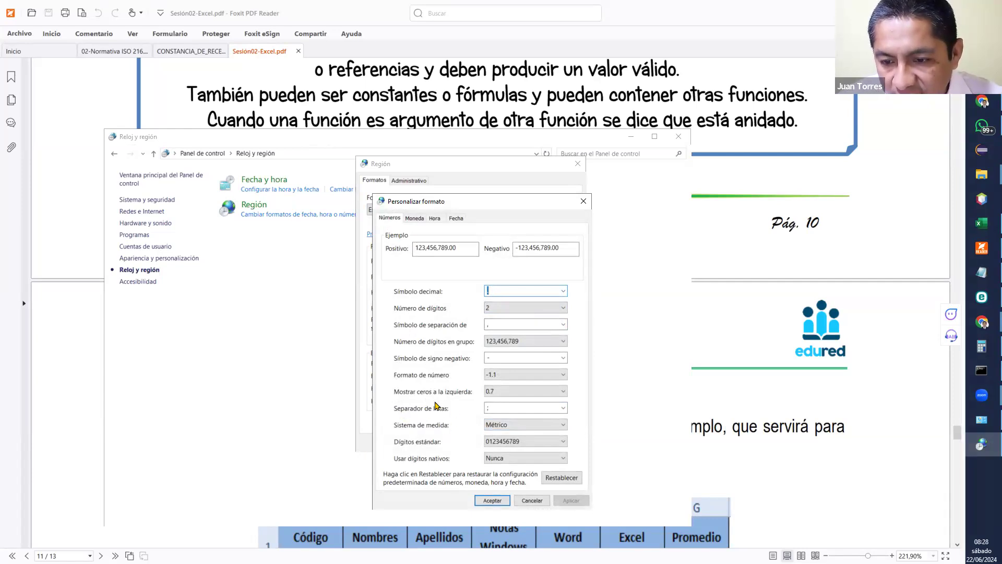
left_click(423, 218)
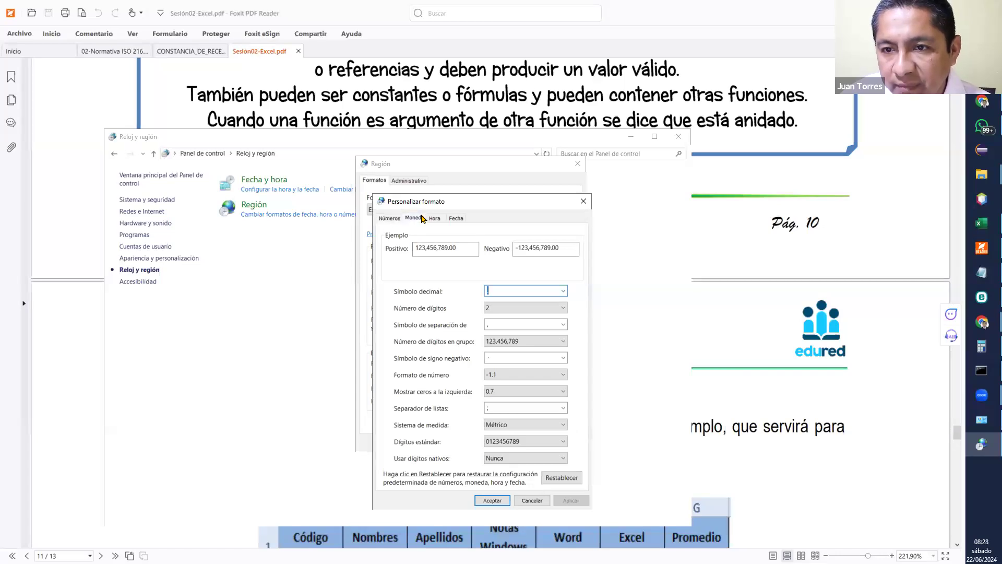
left_click(455, 218)
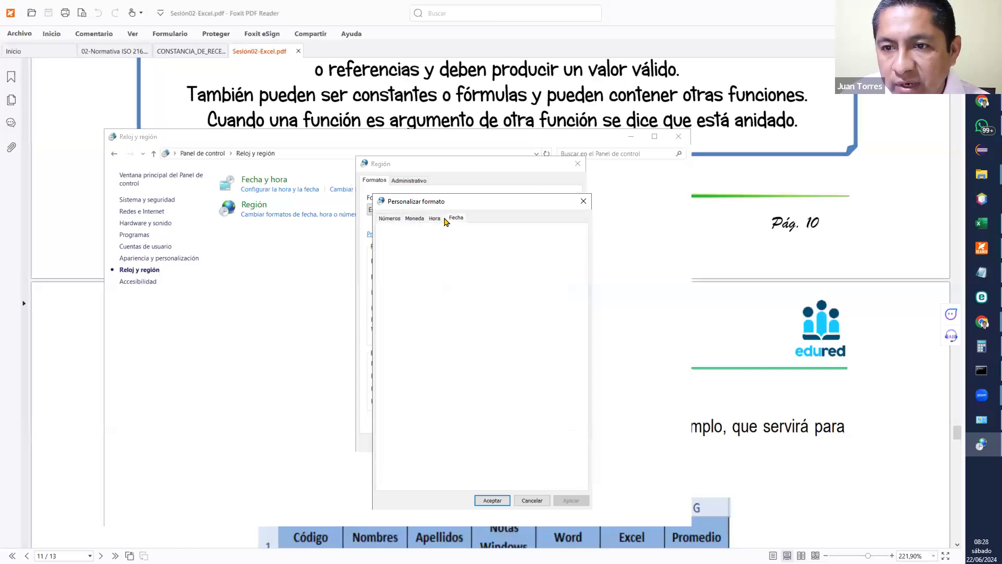
left_click(389, 219)
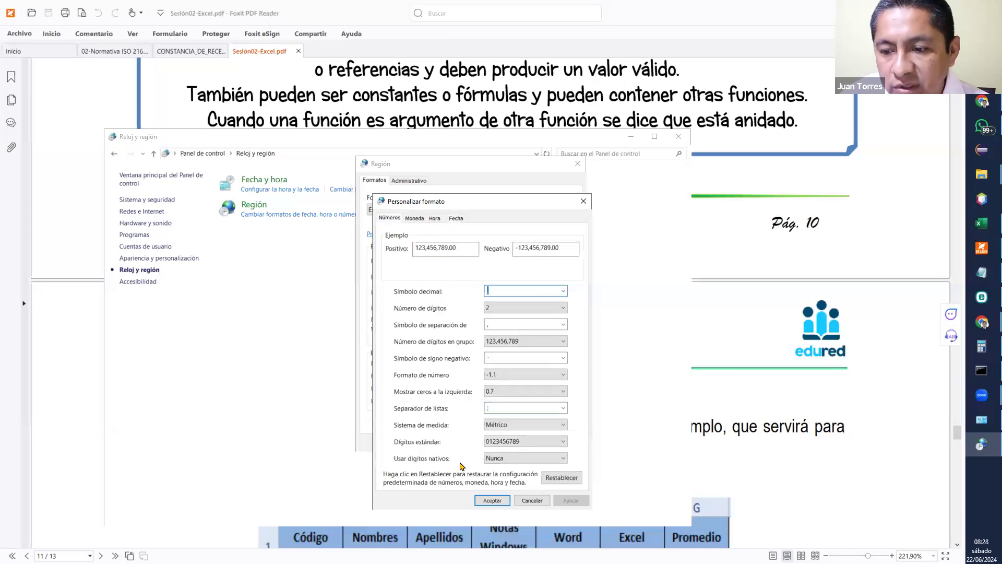
Set Separador de listas to a comma, apply it, and accept the number format and region settings
left_click(565, 409)
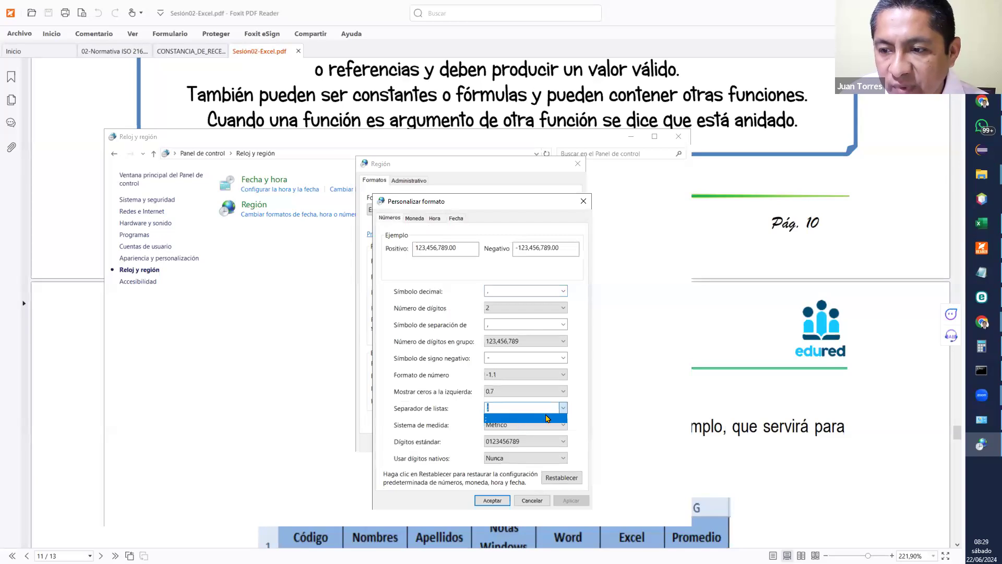
left_click(588, 423)
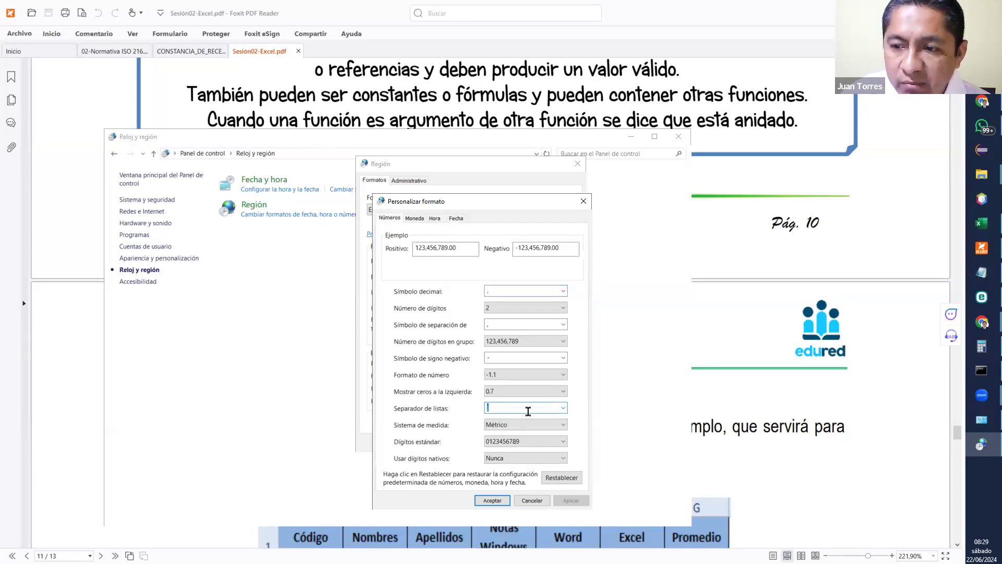
type(",")
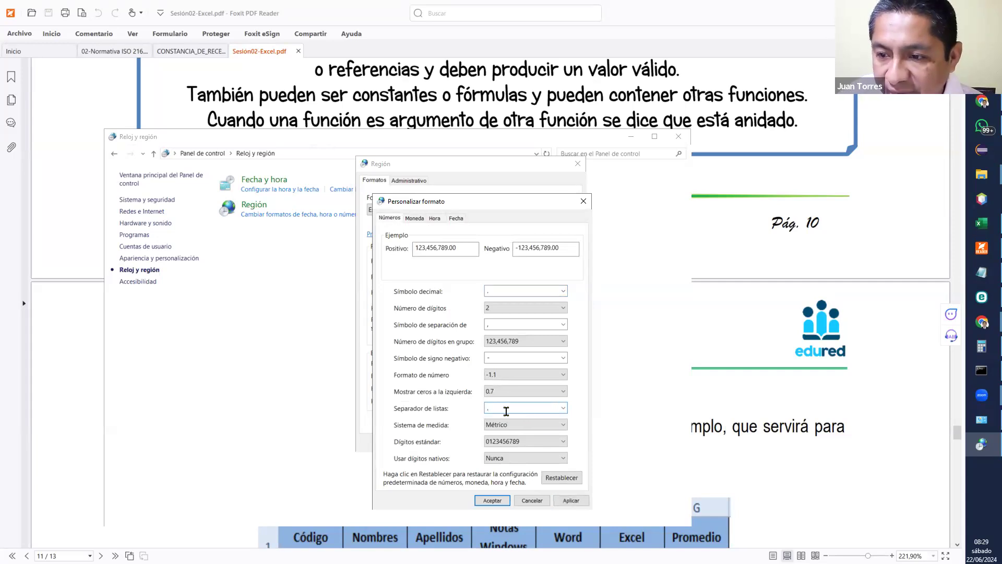
left_click(564, 501)
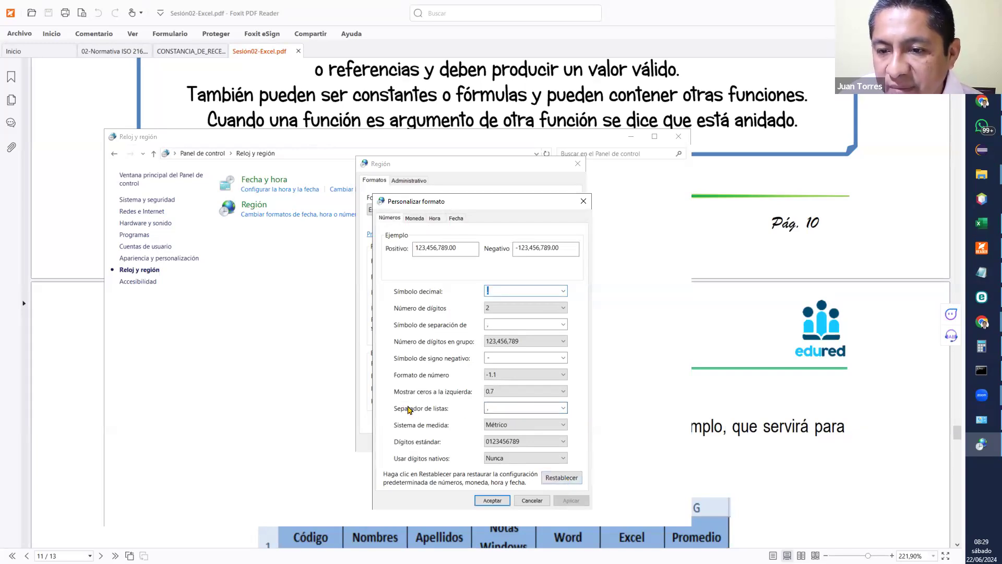
left_click(564, 412)
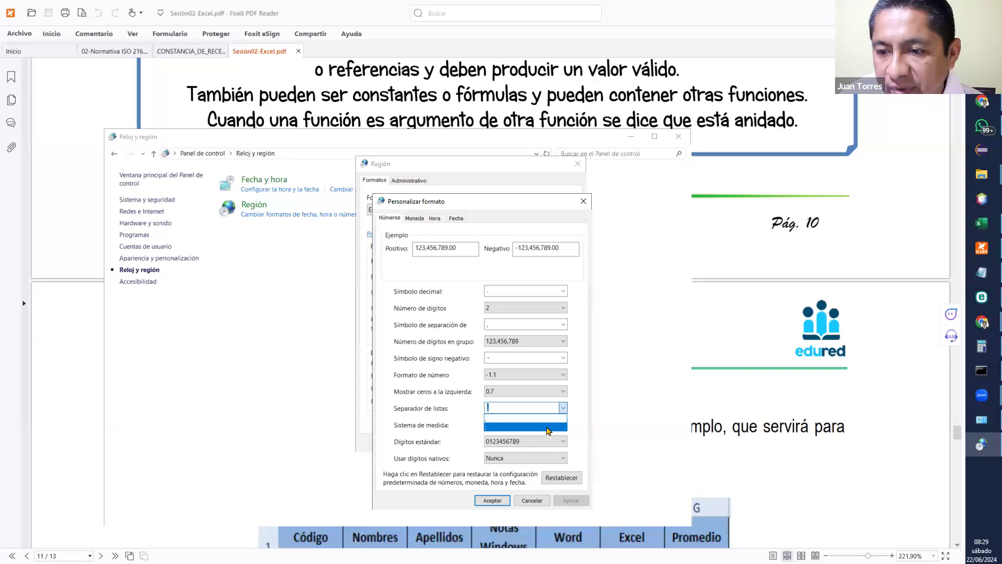
left_click(505, 425)
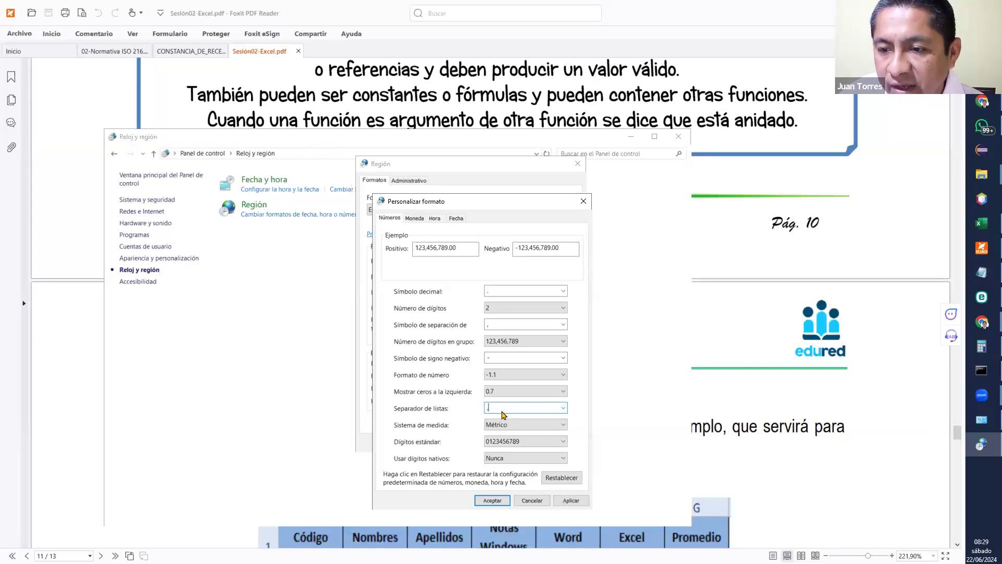
left_click(507, 501)
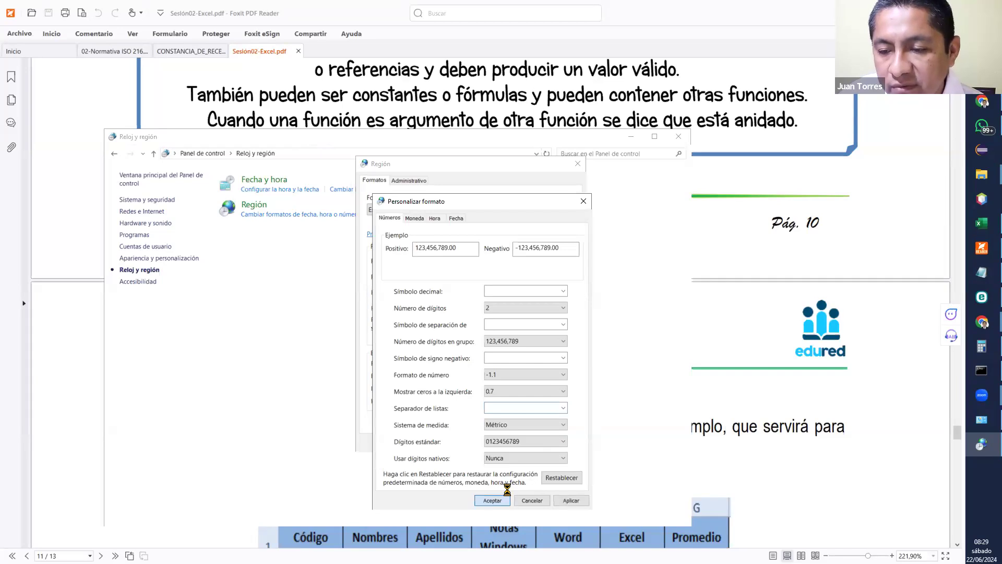
left_click(481, 444)
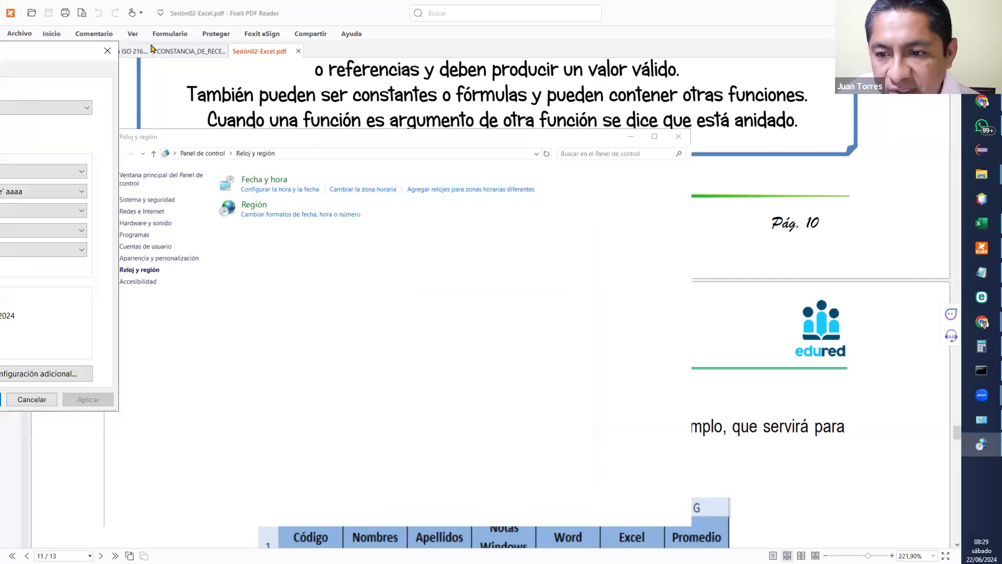
Reopen the additional Región settings, check the choices for Separador de listas, and close both dialogs without saving
left_click(527, 441)
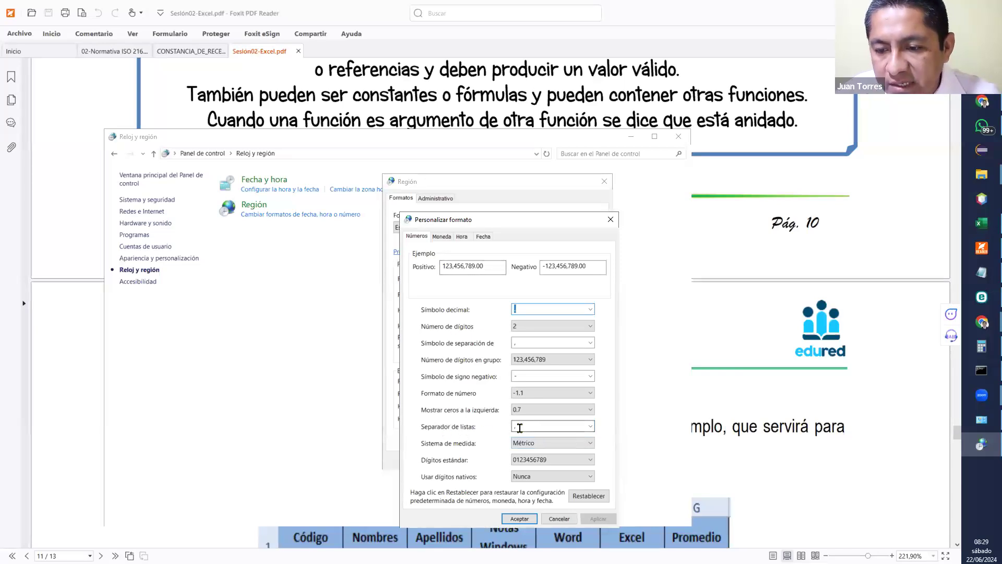
key("ctrl")
key("ctrl")
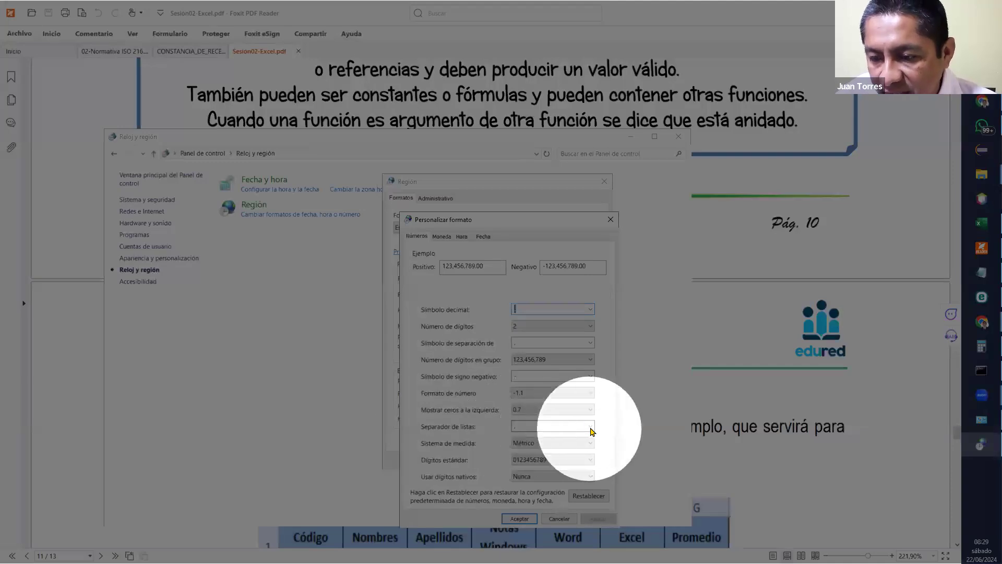
left_click(590, 427)
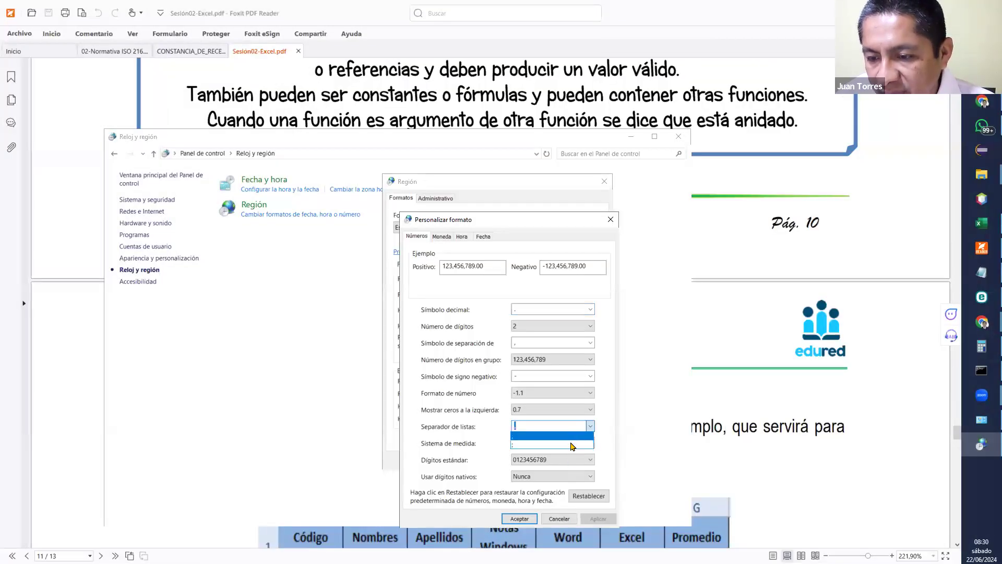
left_click(568, 437)
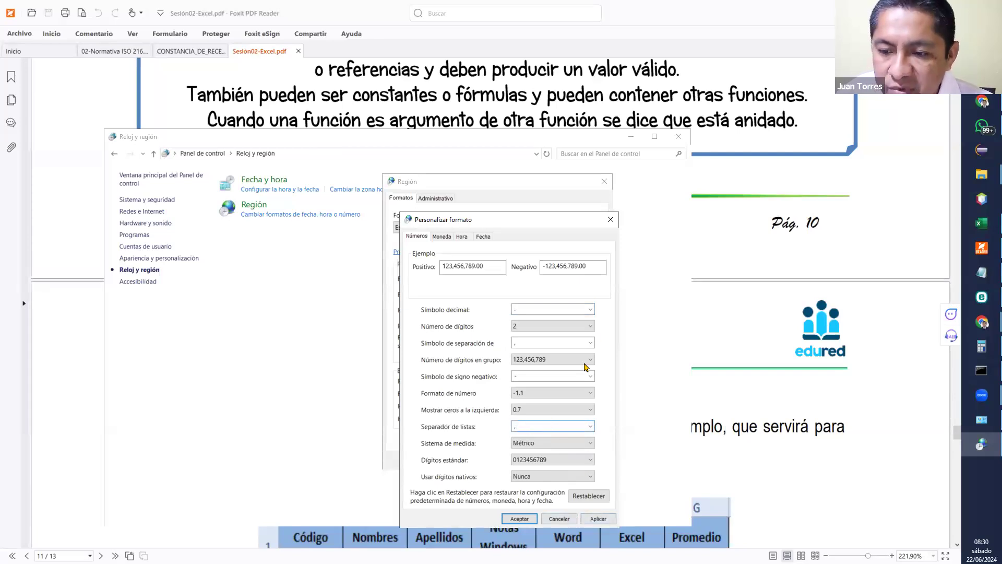
left_click(611, 220)
left_click(605, 182)
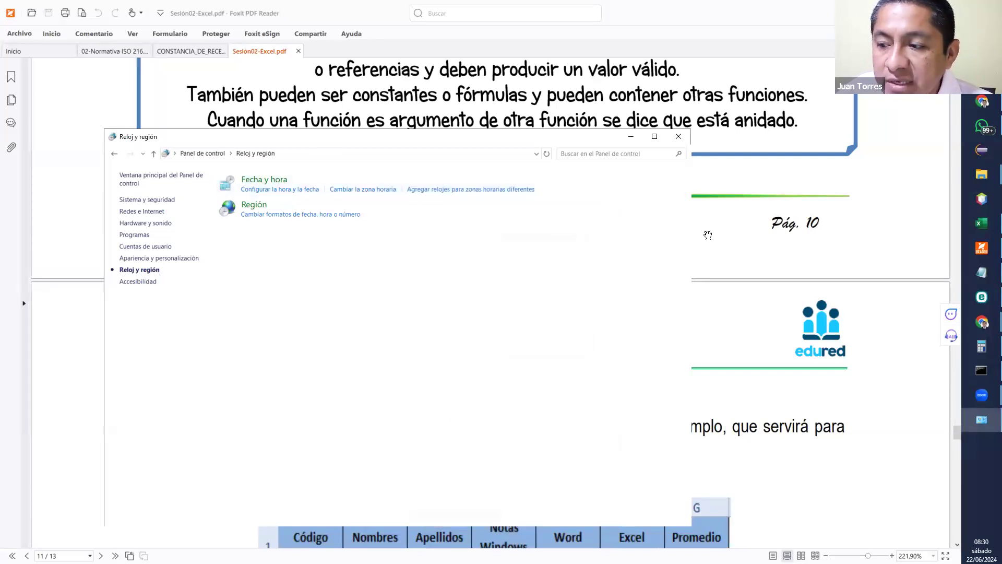
Switch to the Excel workbook and examine the argument separators in D43's SUMA formula against the pasted screenshot
left_click(986, 225)
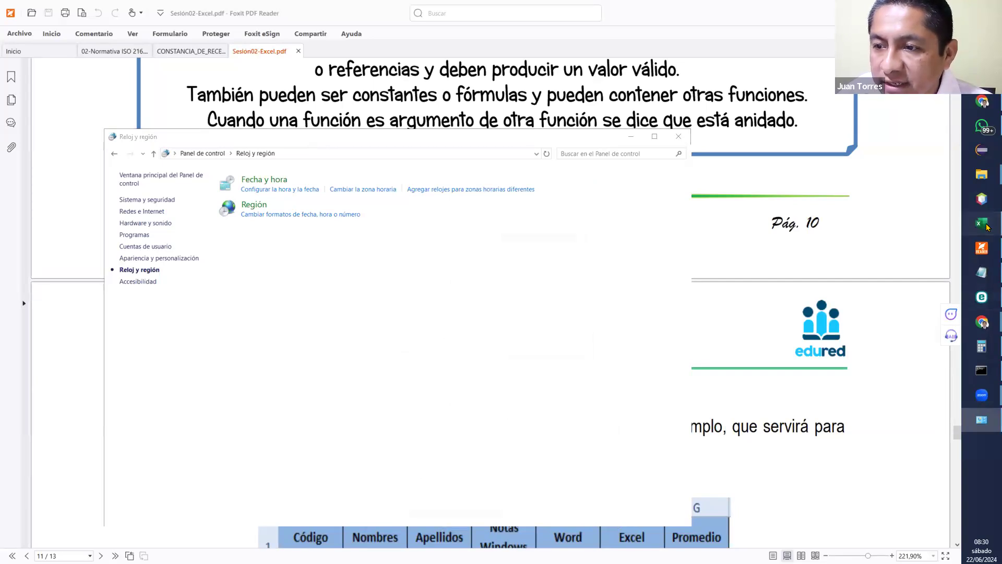
left_click(491, 317)
left_click_drag(492, 317, 557, 314)
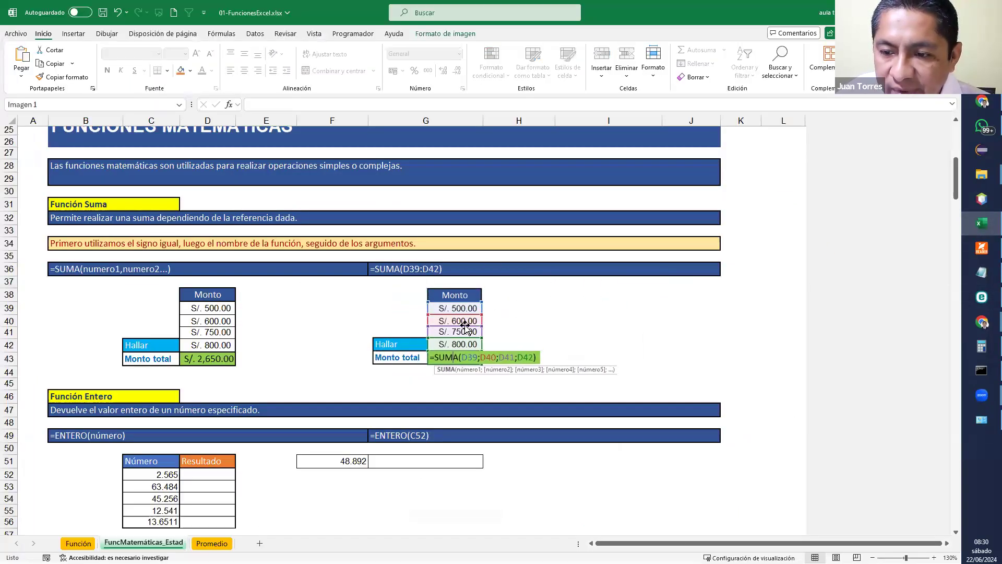
double_click(198, 359)
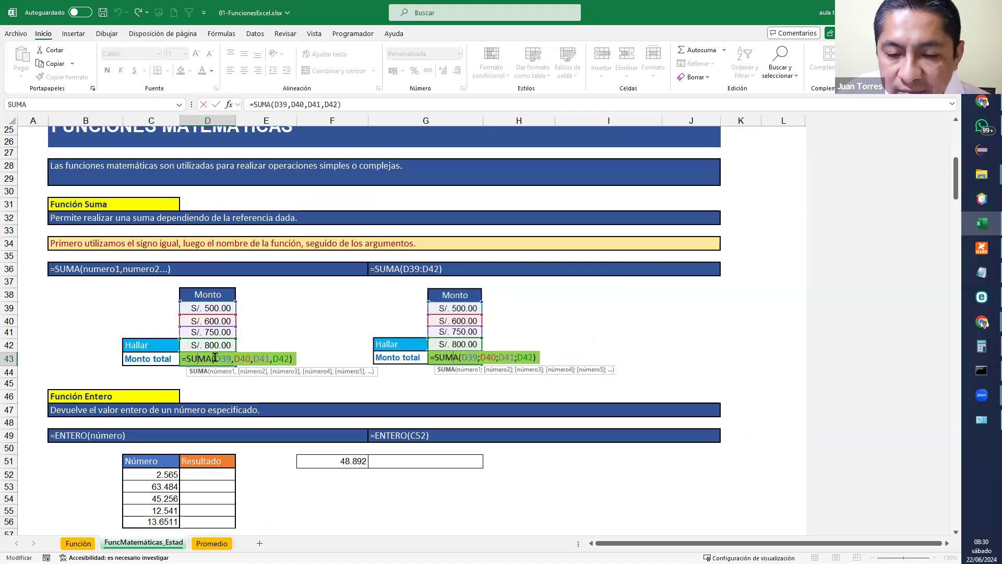
left_click(230, 359)
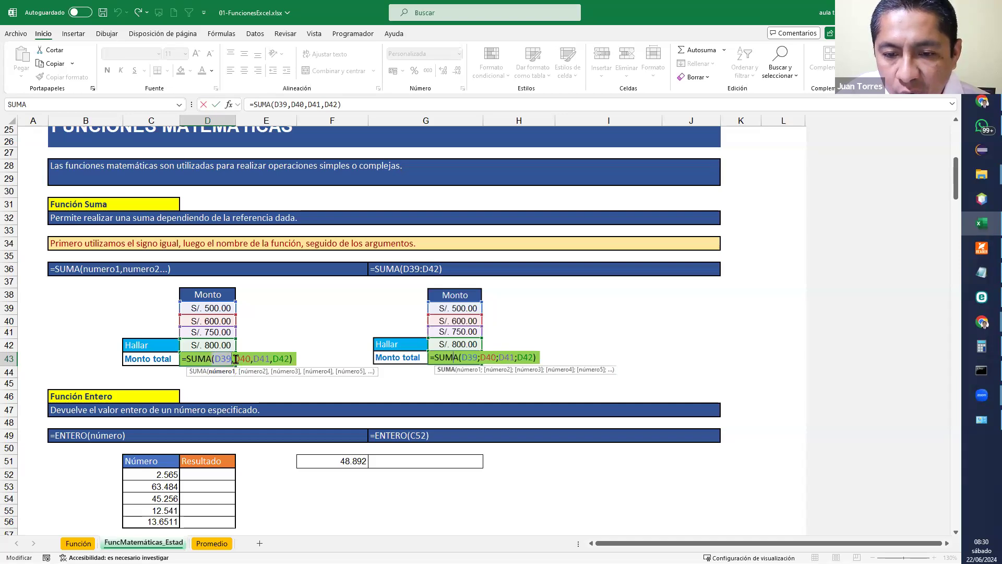
left_click(258, 359)
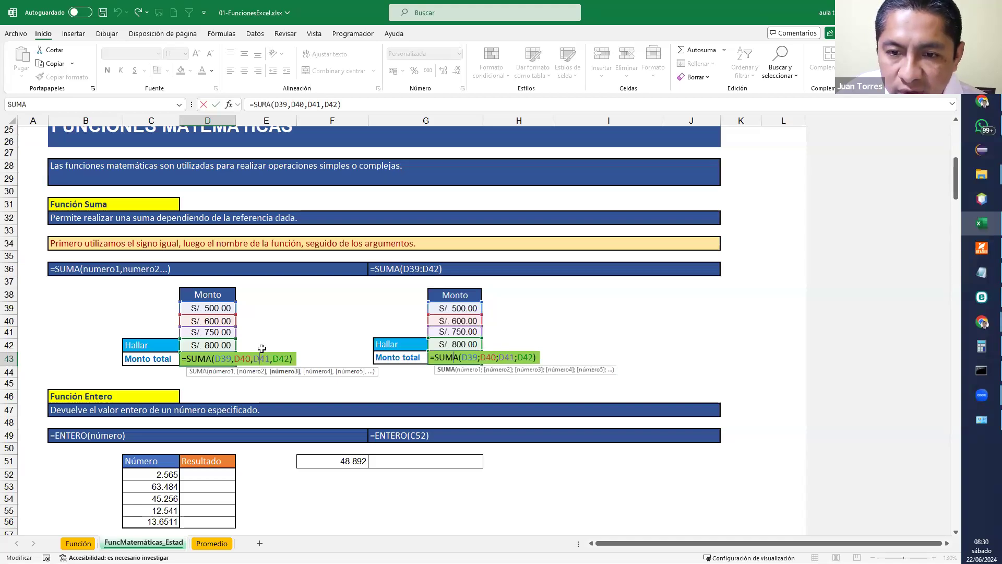
key("Return")
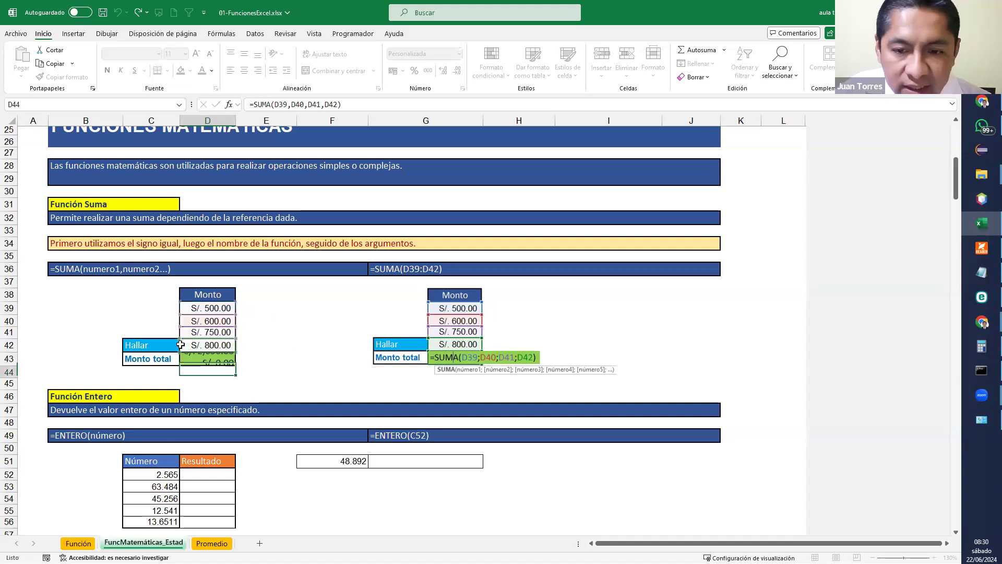
On the Función sheet, replace the colon with a comma in the ENERO total formula in E26, making it =SUMA(E21,E25)
scroll(247, 282, "up", 3)
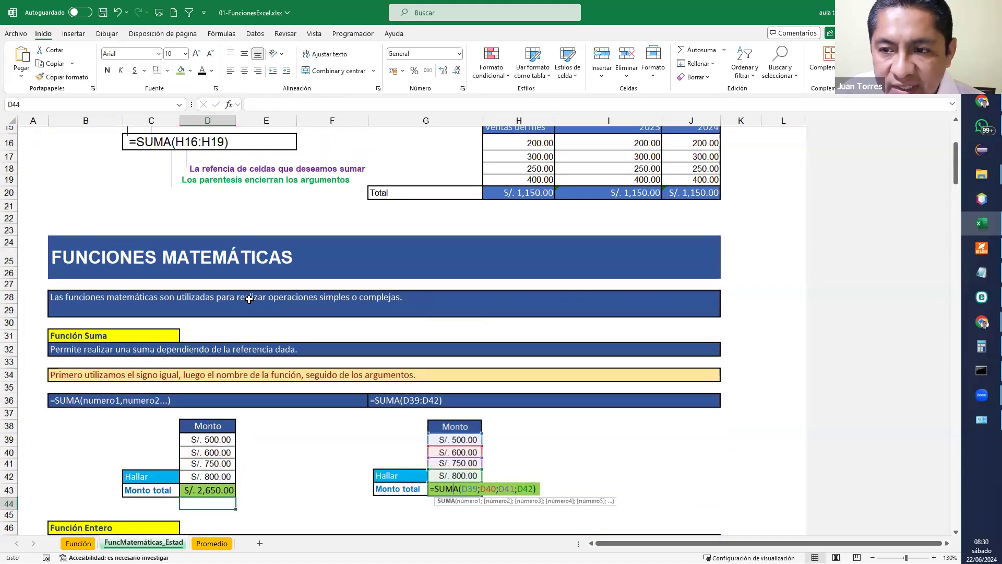
scroll(249, 299, "up", 3)
left_click(78, 544)
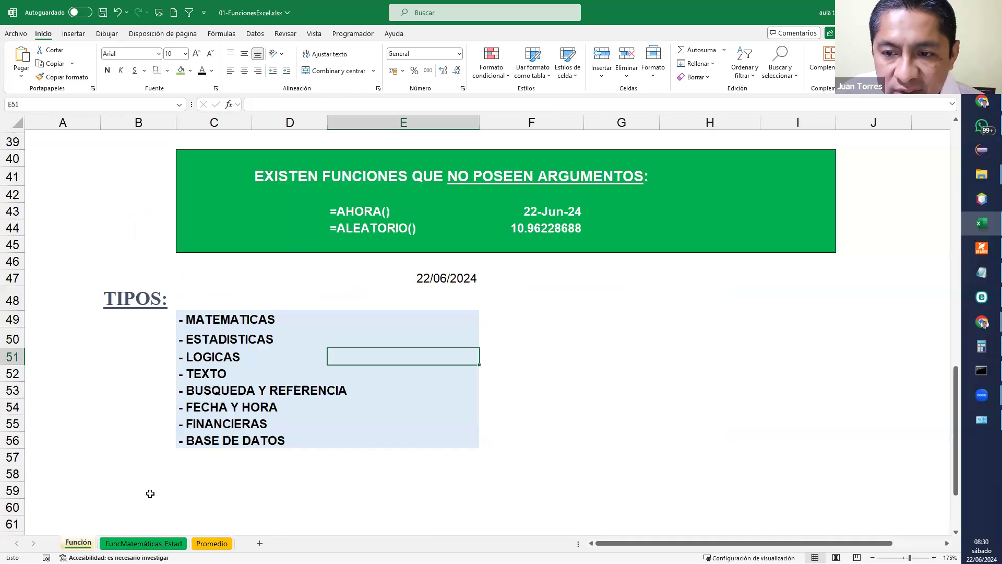
scroll(457, 284, "up", 6)
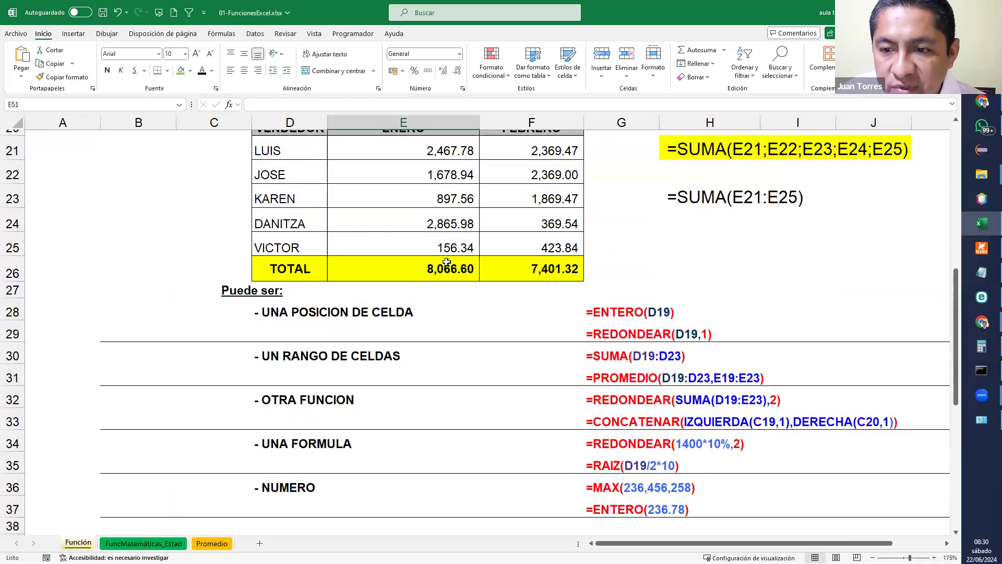
double_click(446, 262)
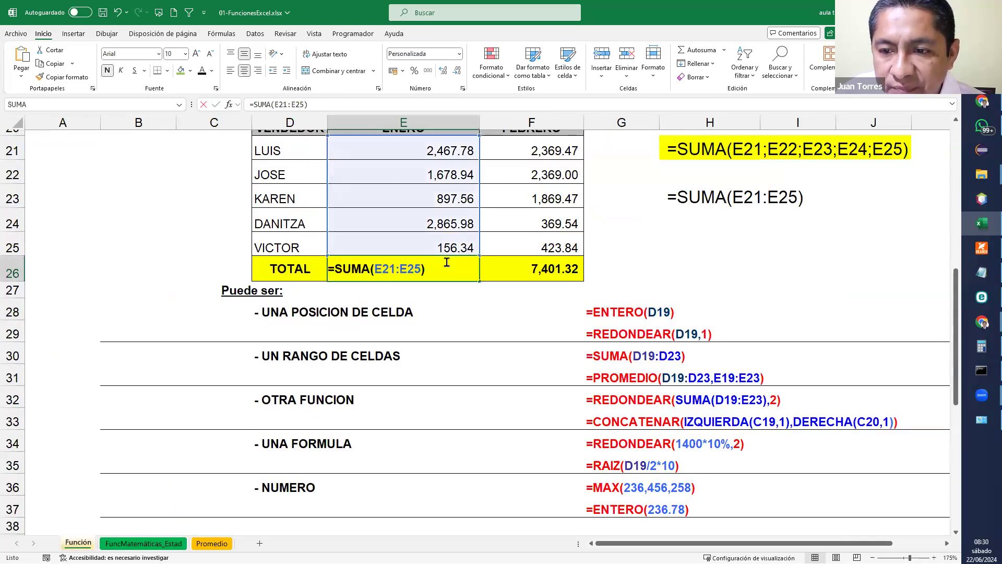
left_click(402, 269)
key("BackSpace")
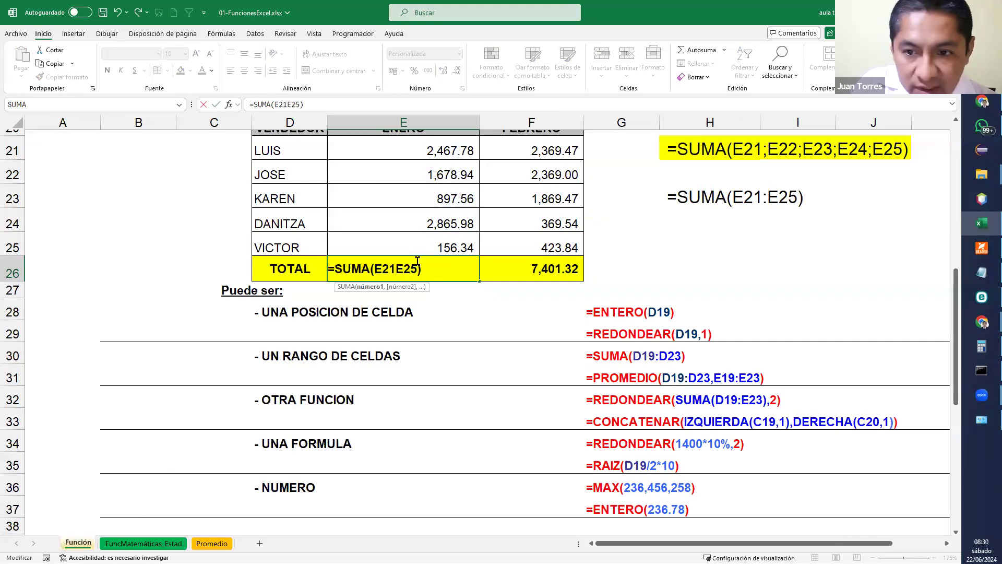
type(",")
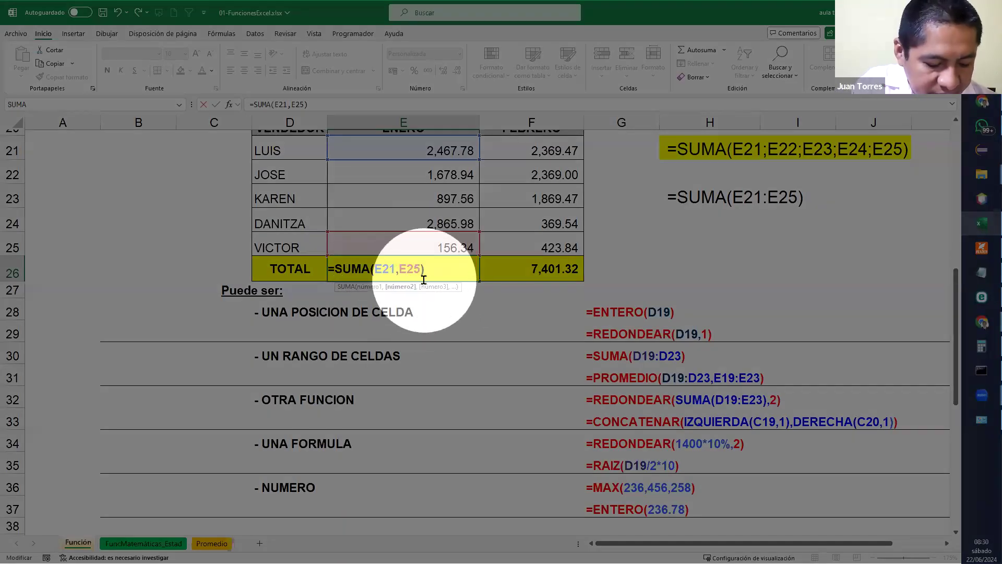
Try a semicolon as the separator in E26 with =SUMA(E21;E25), and accept Excel's suggested correction to =SUMA(E21:E25)
key("BackSpace")
type(";")
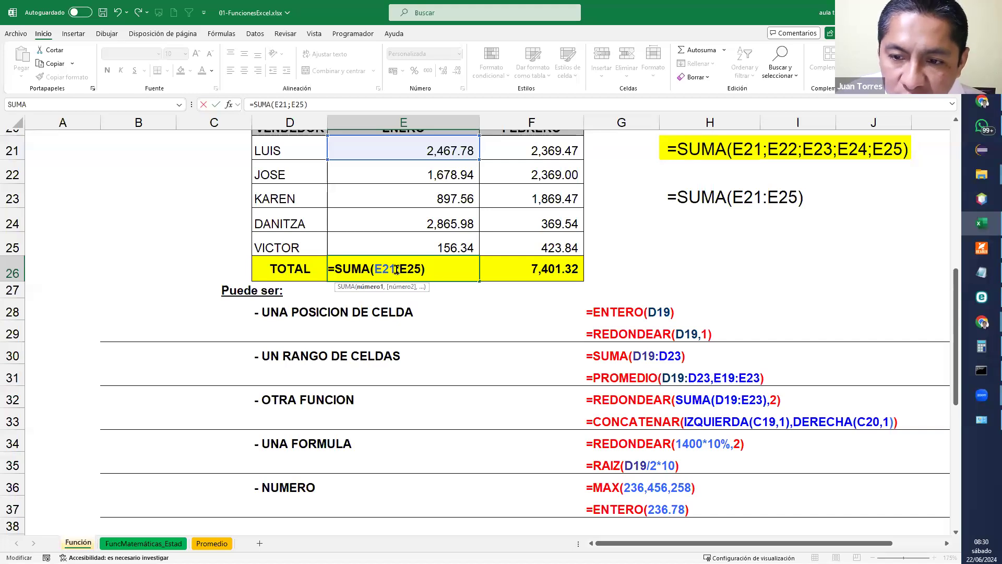
left_click(414, 269)
key("Return")
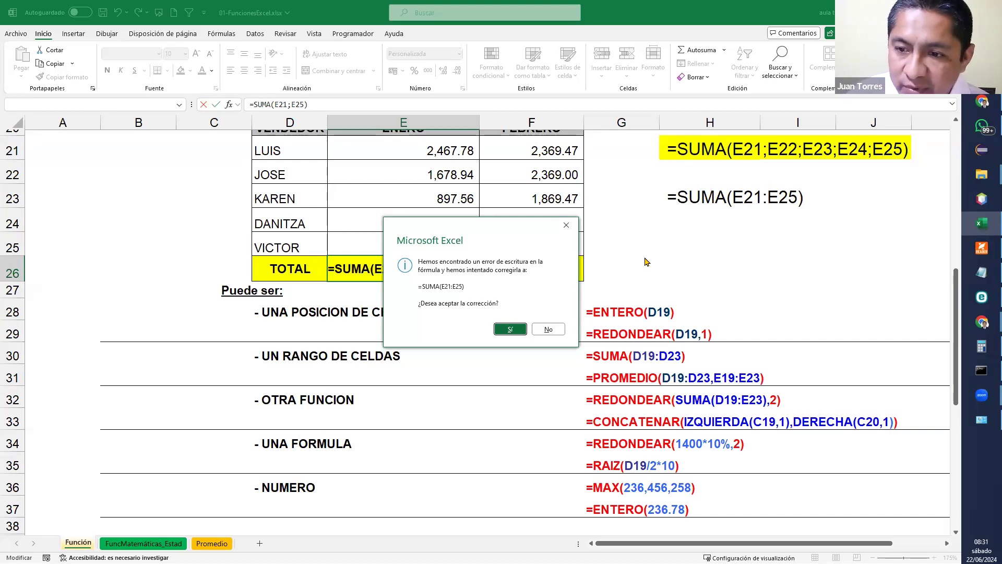
left_click(510, 329)
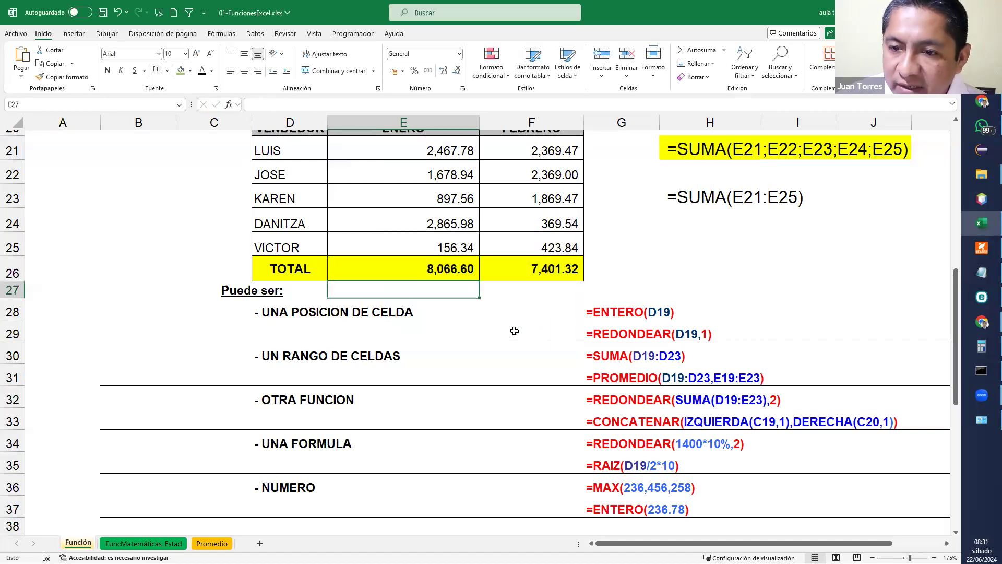
Review the range formula in E26, and check which argument separators D43's SUMA formula uses on the FuncMatemáticas_Estad sheet
double_click(440, 271)
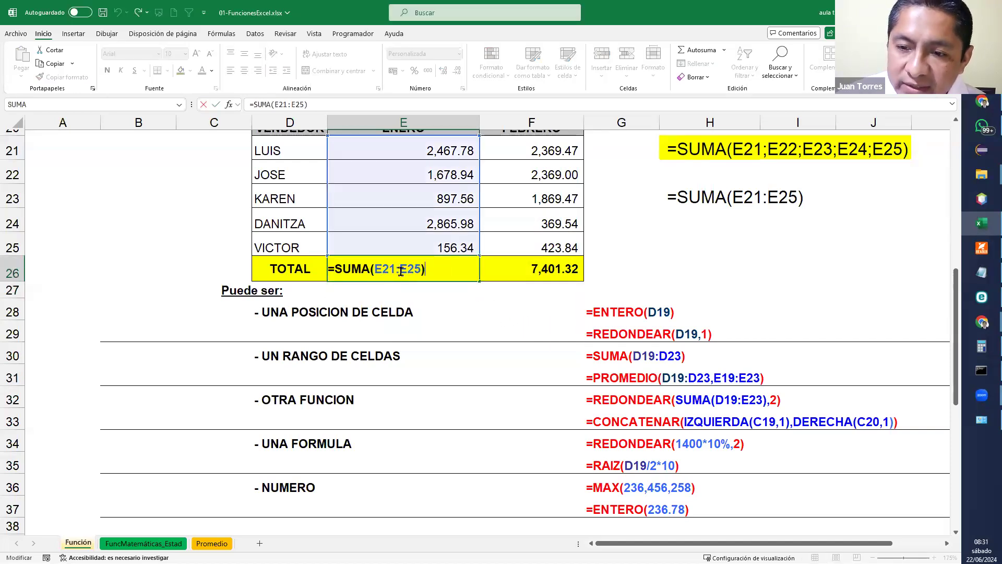
left_click(144, 544)
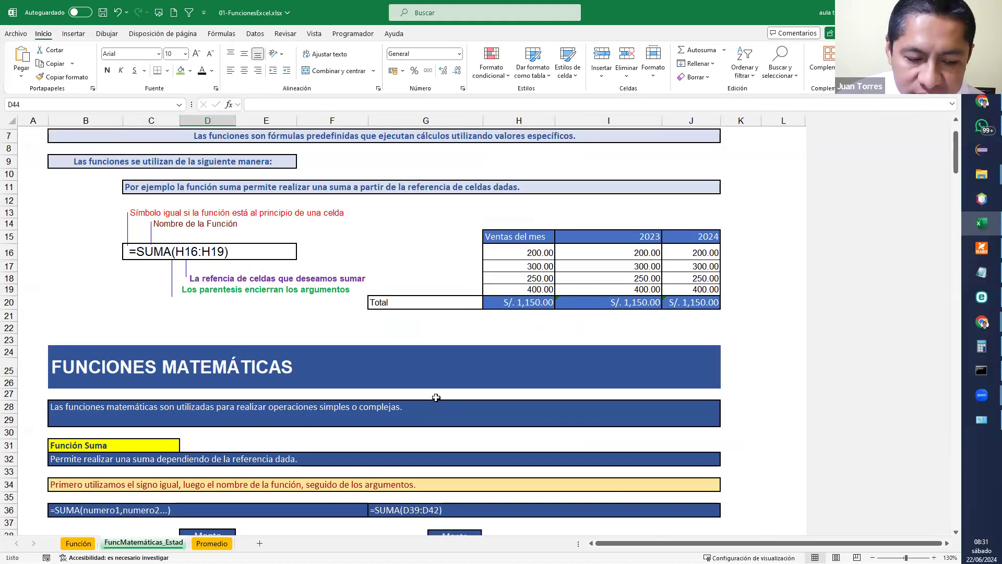
scroll(403, 398, "down", 4)
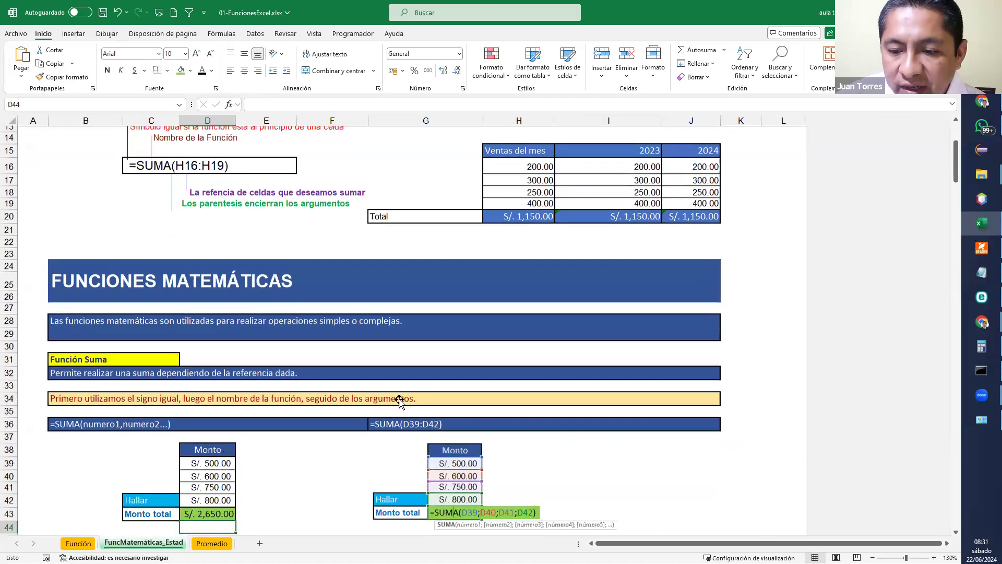
double_click(224, 430)
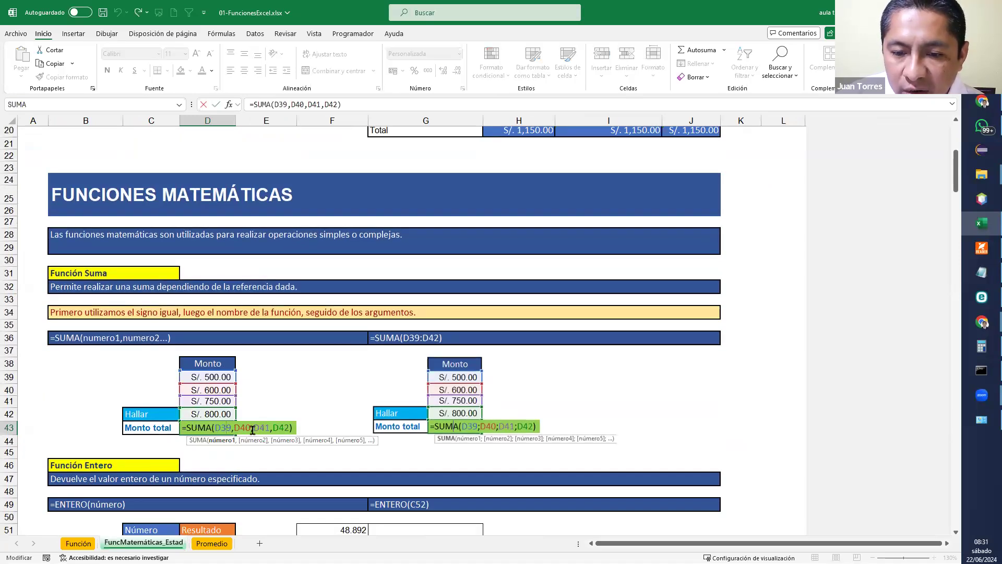
key("Return")
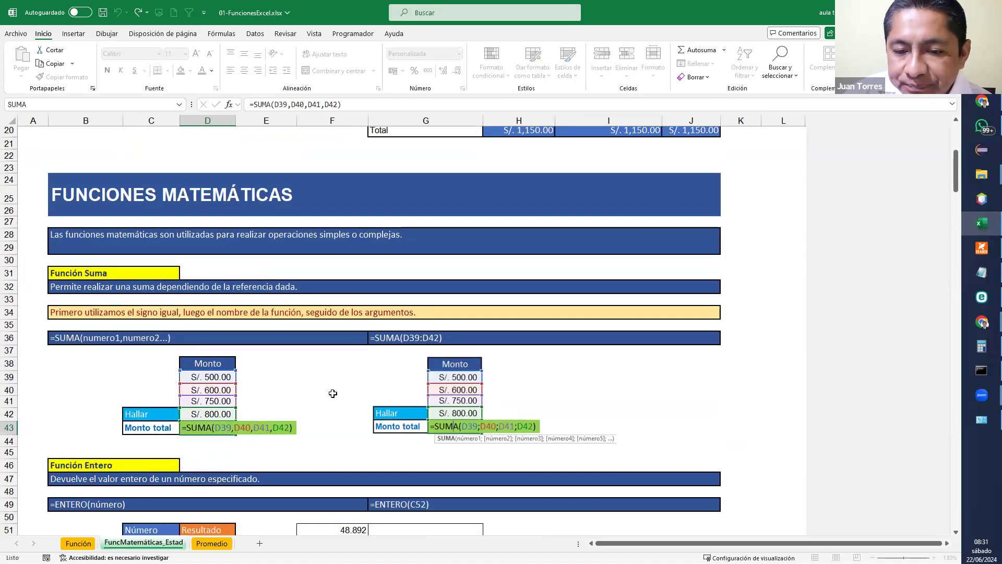
Switch to the Control Panel's Reloj y región window and set Región's Separador de listas to a semicolon, accepting both dialogs
left_click(982, 419)
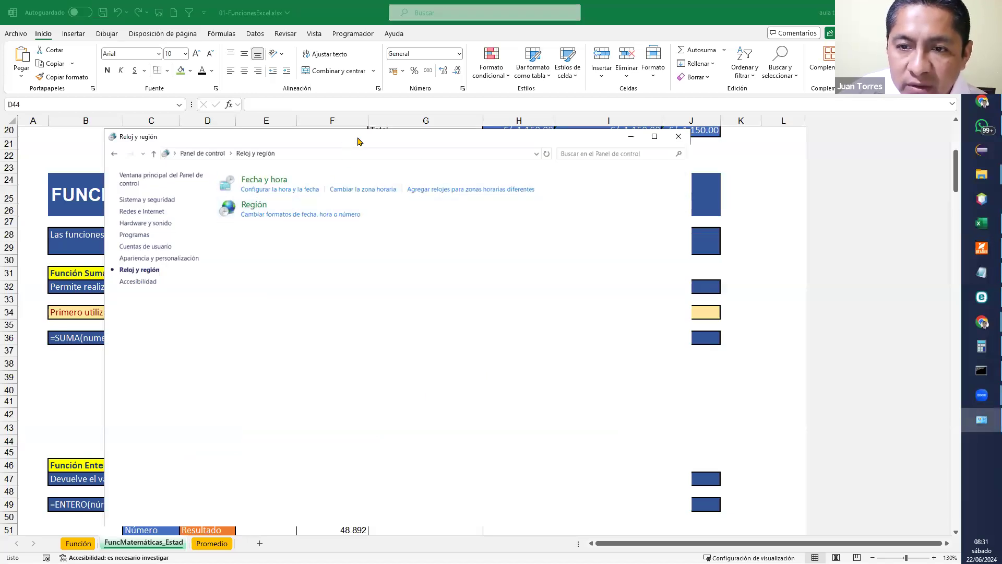
left_click_drag(358, 140, 552, 122)
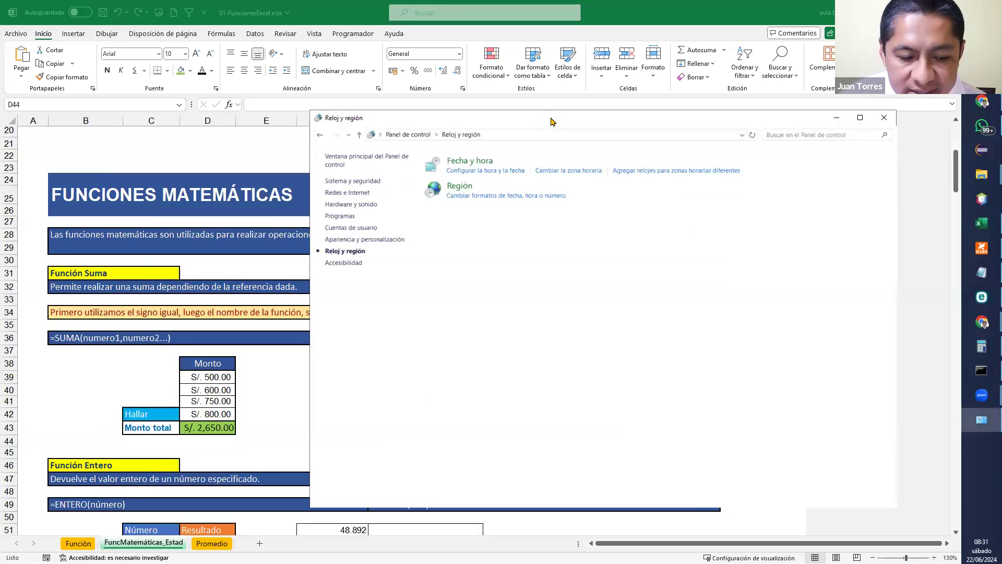
left_click(459, 186)
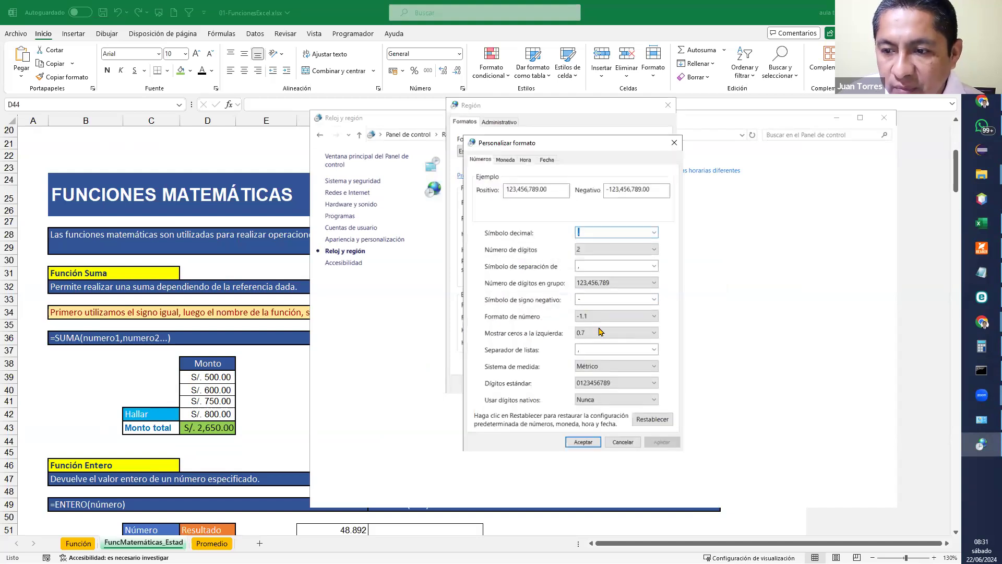
left_click(654, 349)
left_click(611, 368)
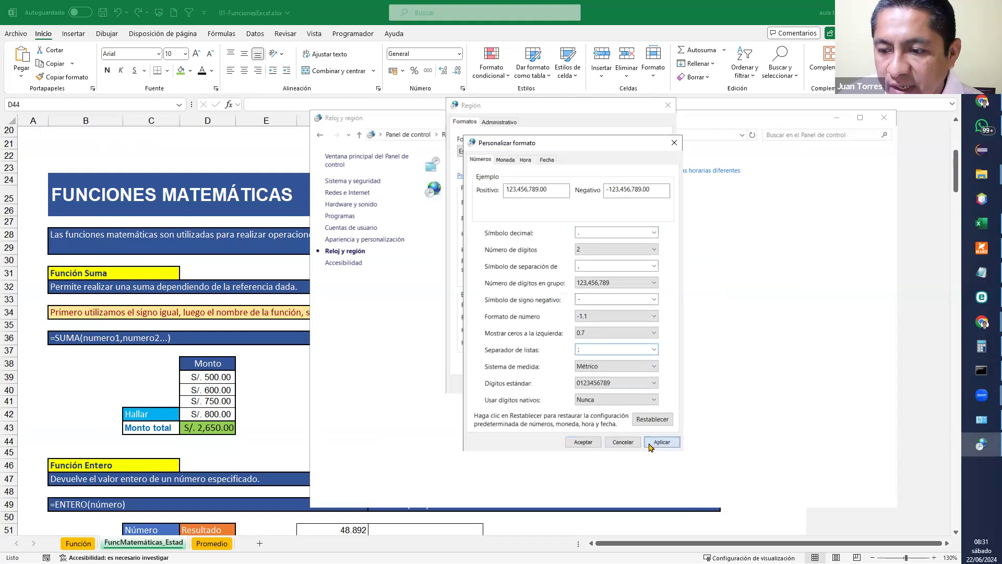
left_click(597, 443)
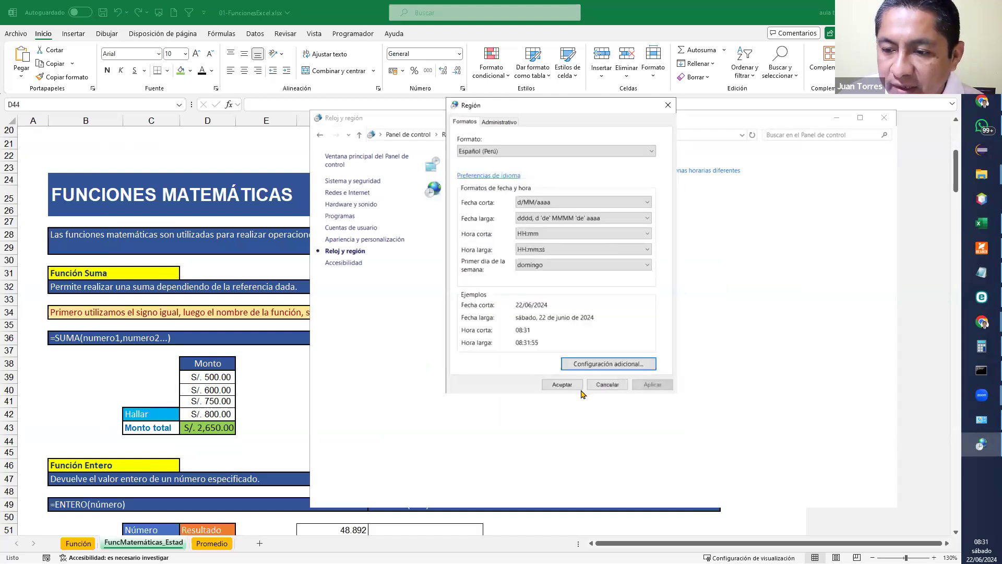
left_click(561, 385)
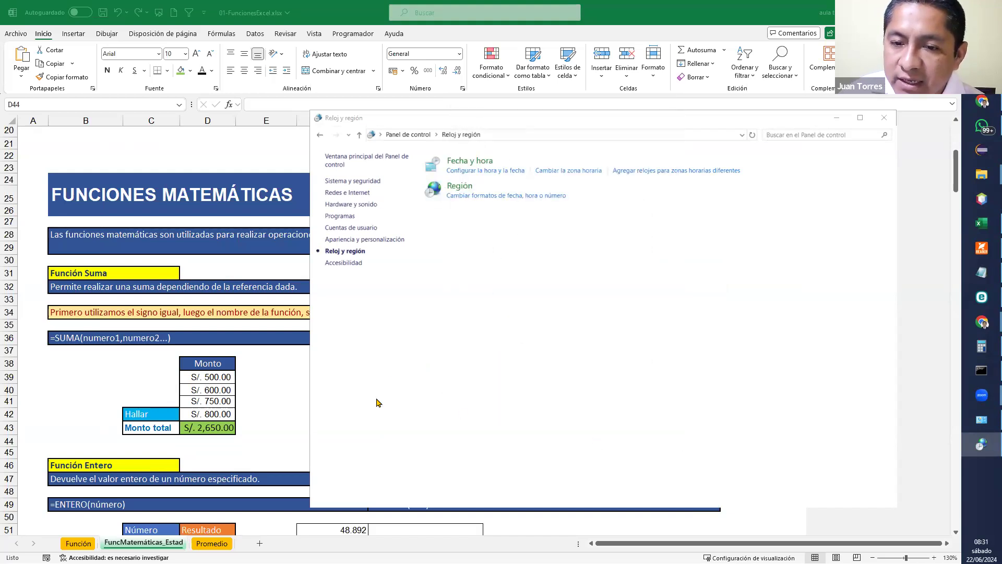
Return to the Excel workbook and examine the separators between the arguments of D43's SUMA formula against the pasted screenshot
left_click(302, 391)
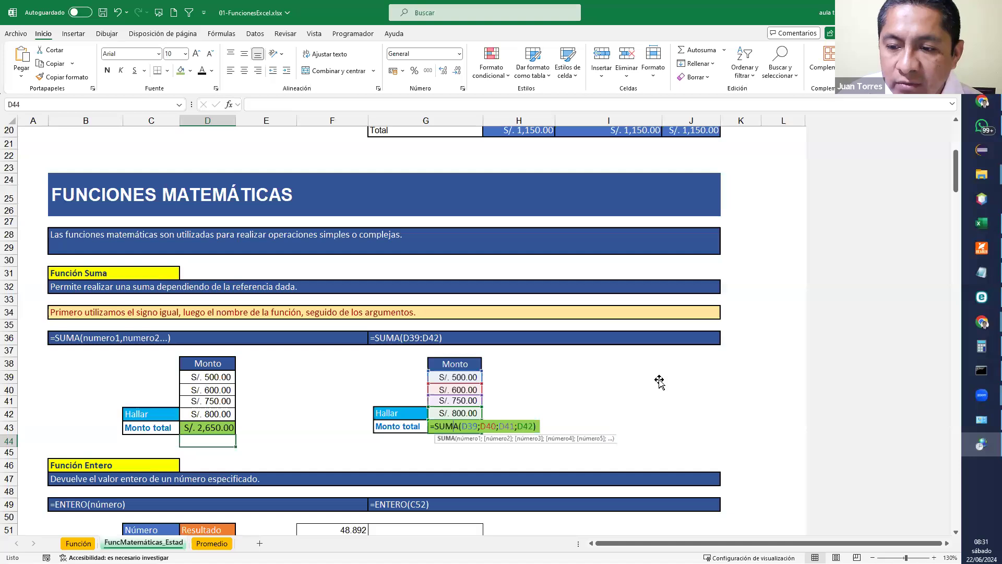
left_click(559, 400)
left_click(678, 399)
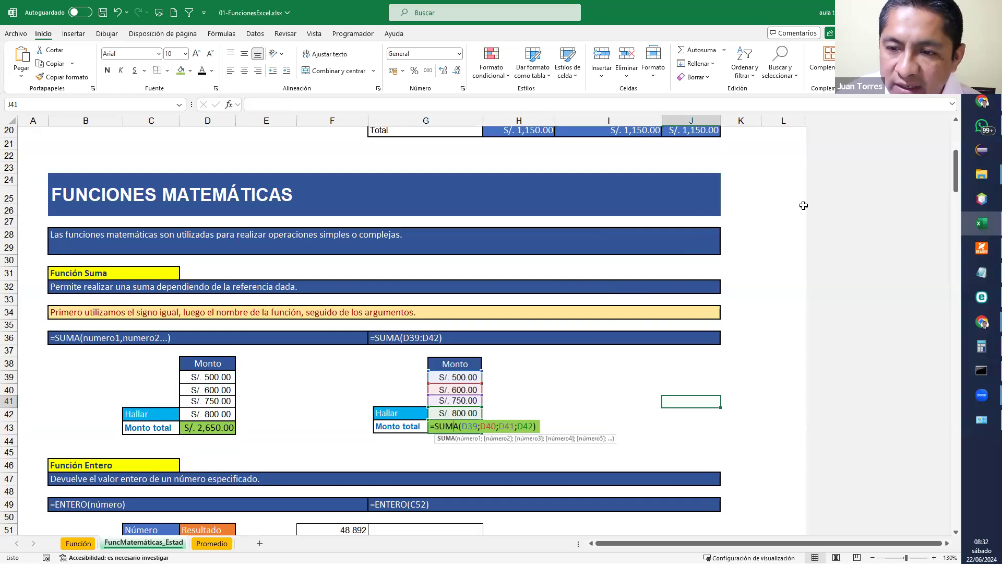
left_click(746, 301)
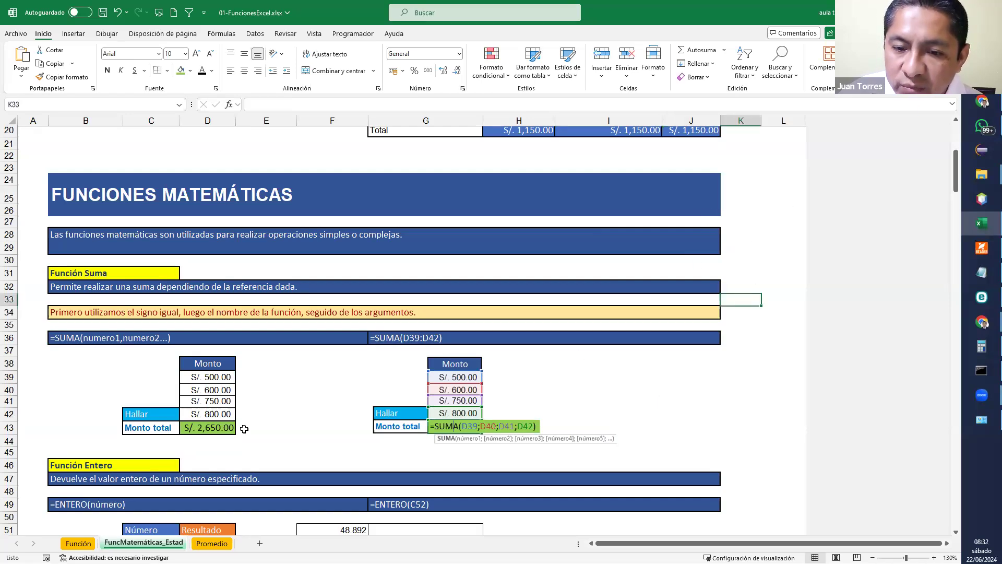
left_click(218, 431)
double_click(220, 428)
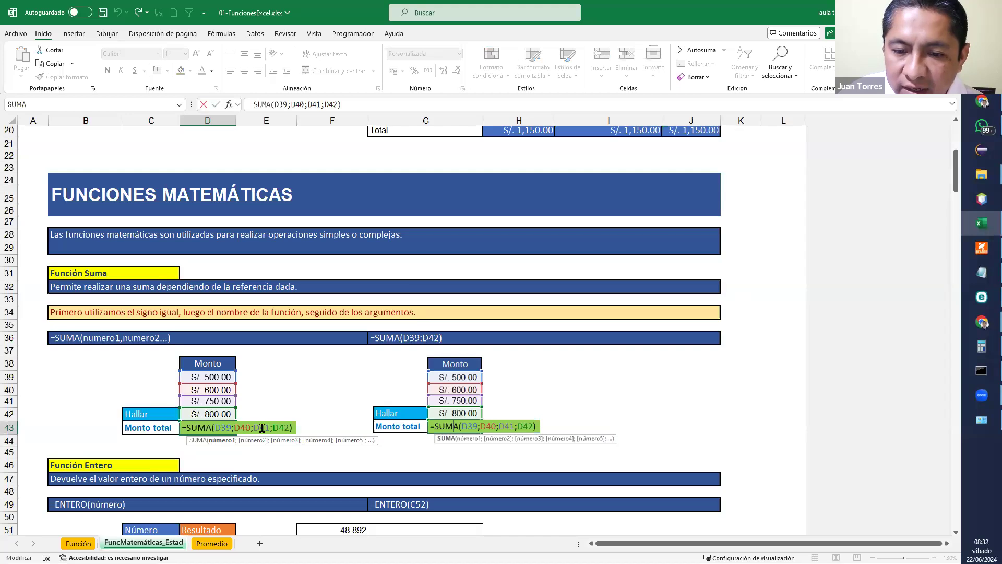
left_click(243, 429)
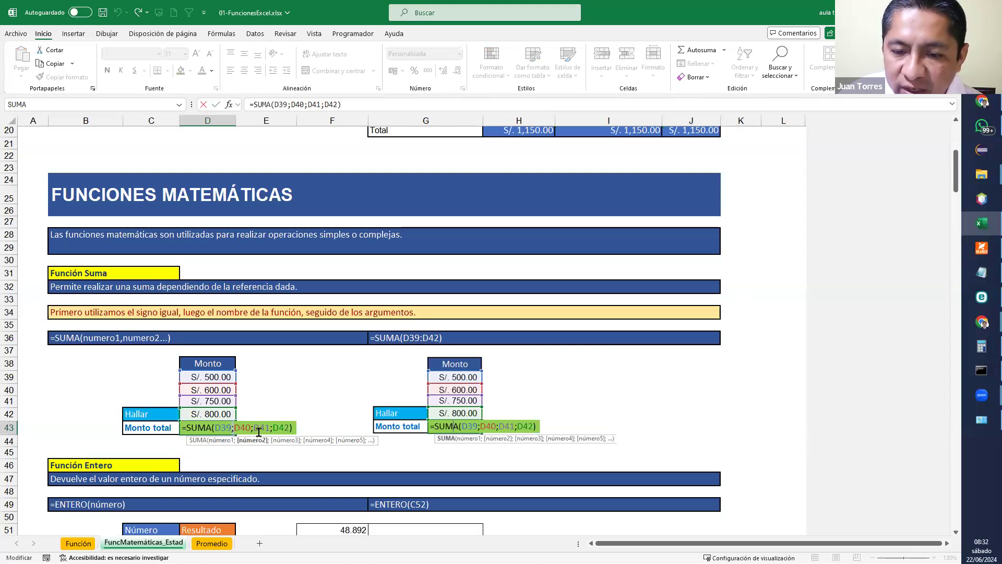
left_click(257, 429)
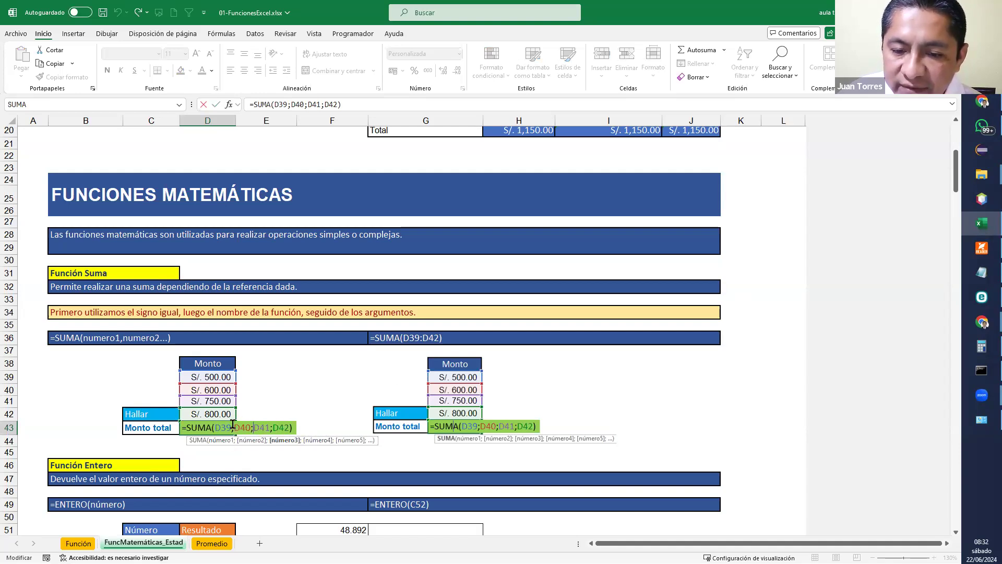
left_click_drag(230, 424, 289, 427)
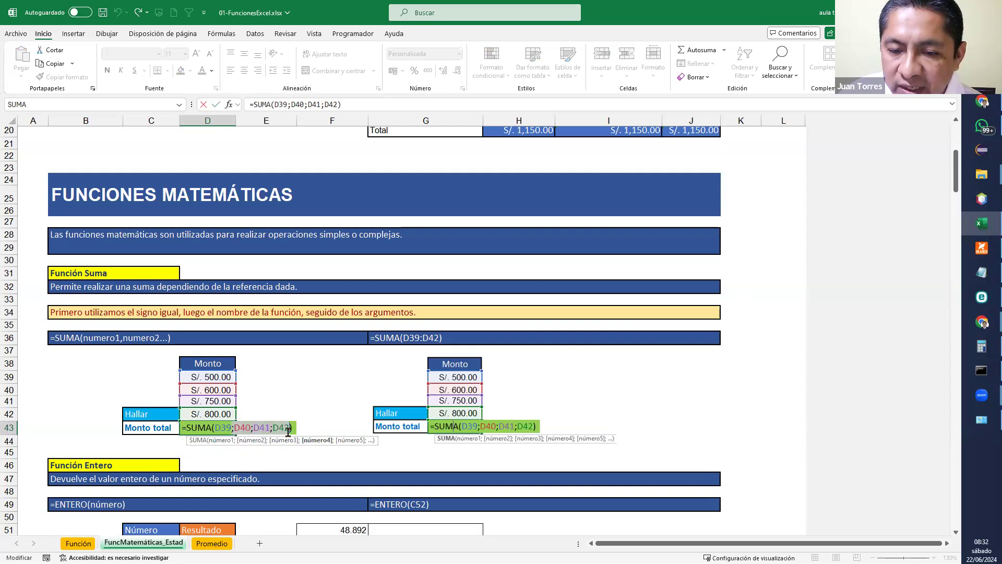
left_click_drag(466, 385, 469, 389)
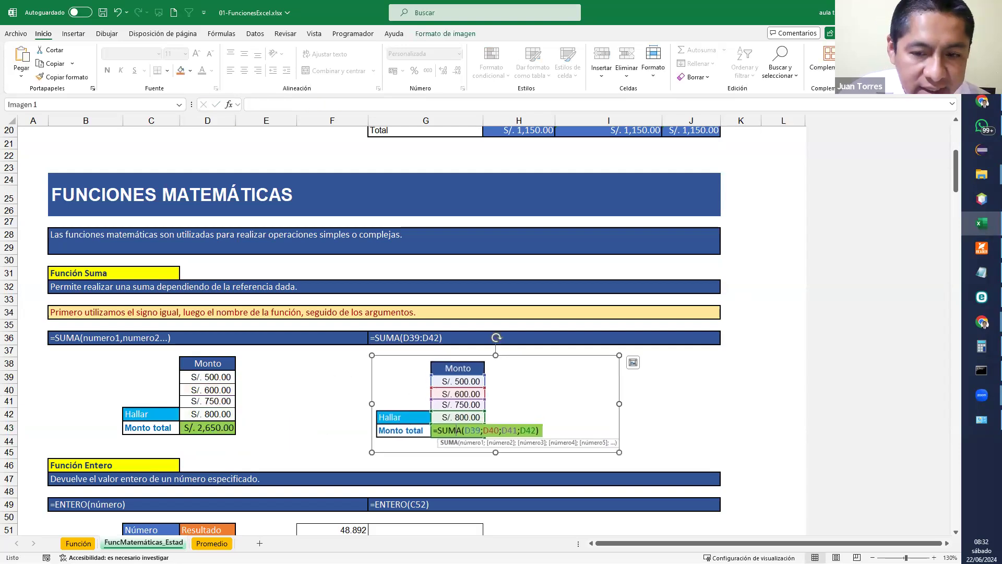
left_click(398, 253)
Enter an example birth date in F55, beside the number table of the Función Entero section
scroll(464, 282, "down", 6)
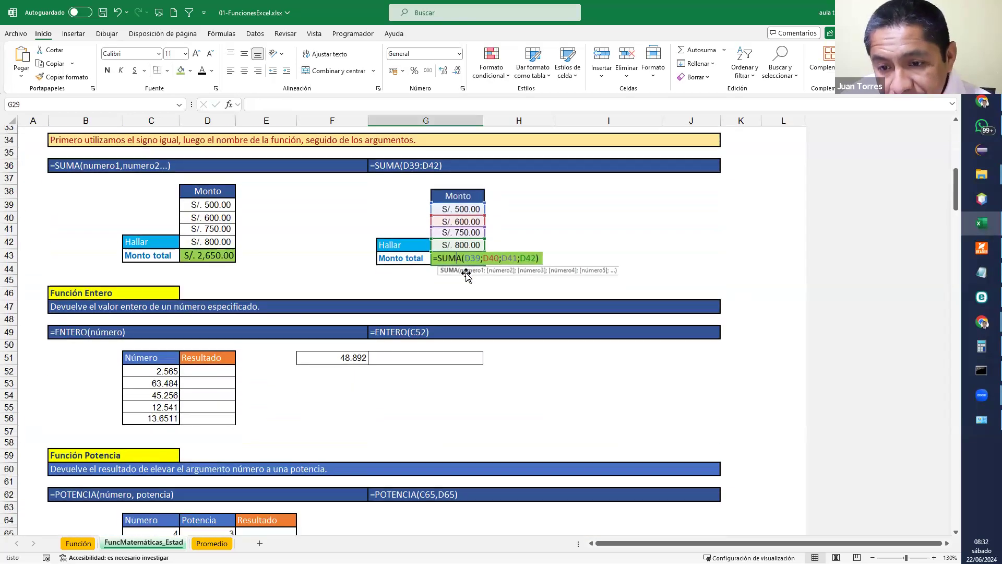
scroll(457, 269, "down", 1)
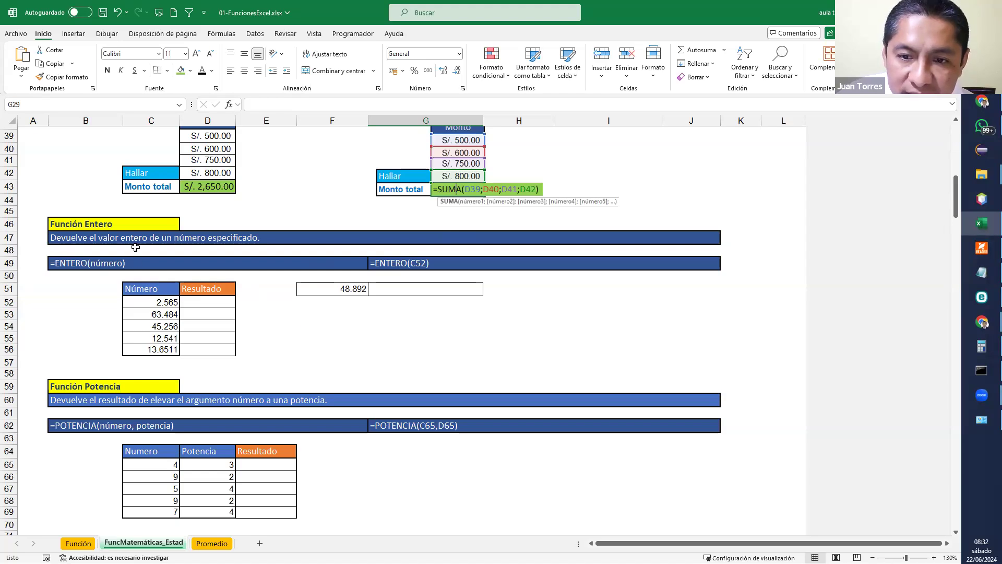
left_click_drag(158, 303, 171, 348)
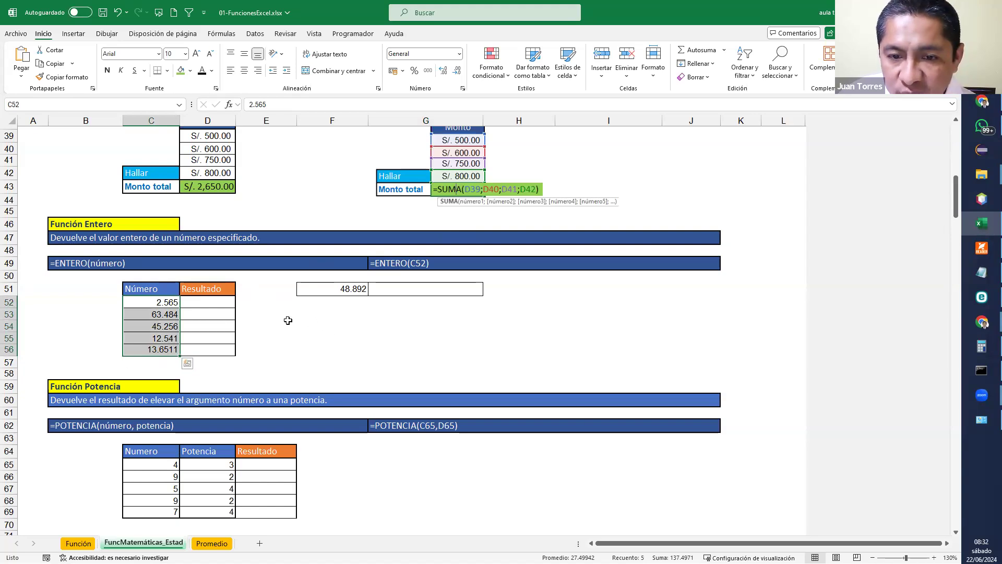
left_click(420, 322)
left_click(334, 334)
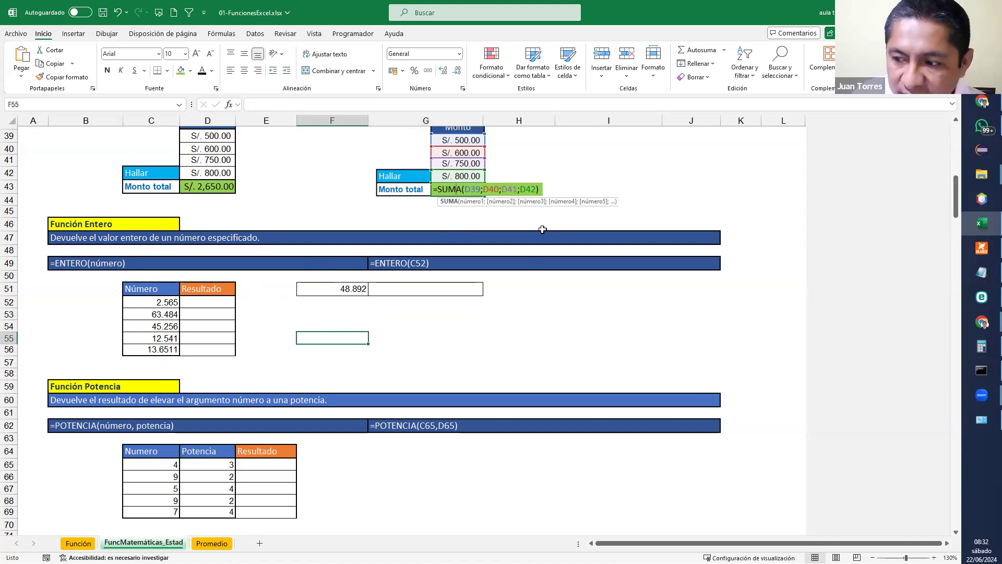
type("16/06/200")
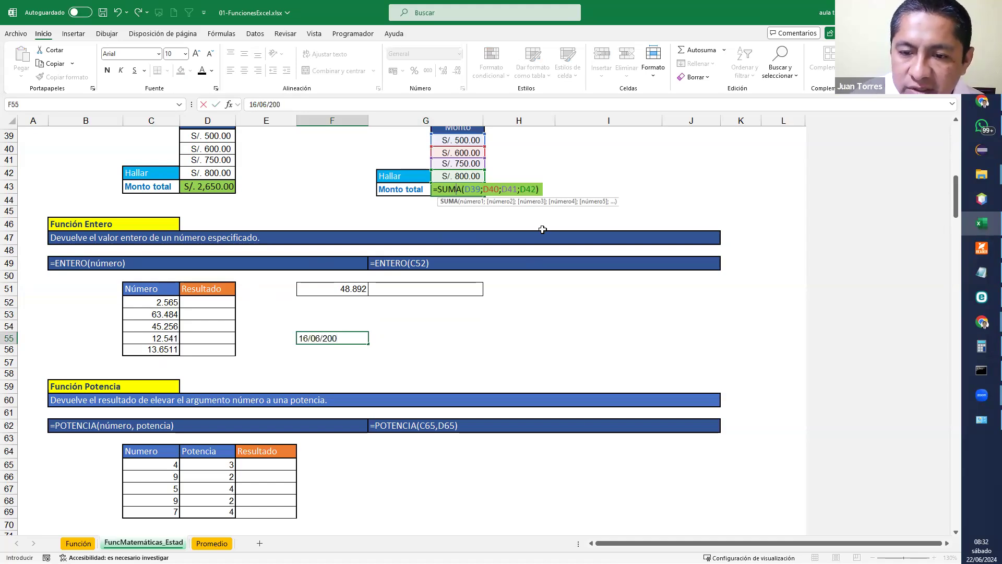
key("ctrl+Return")
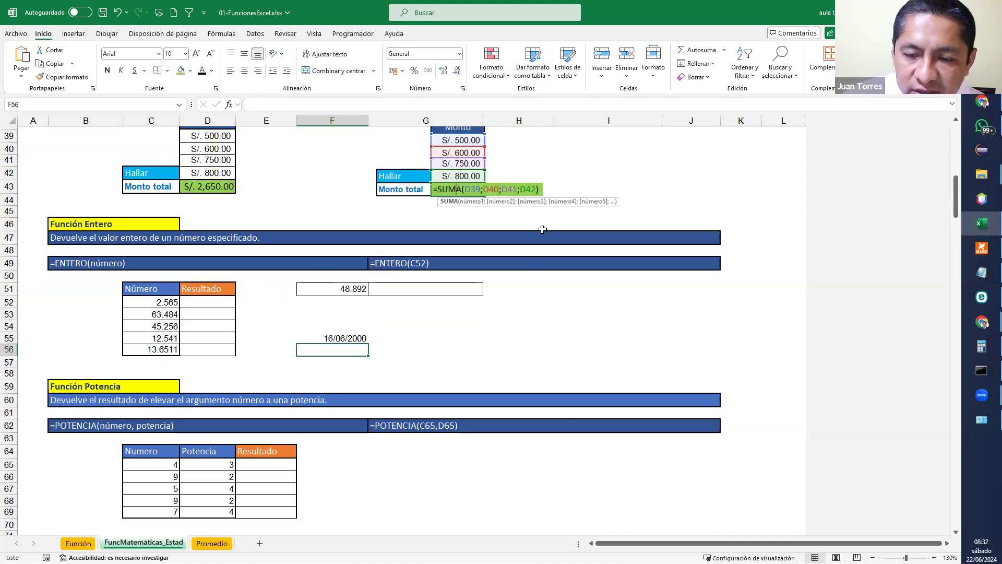
Calculate the days elapsed since the date in F55 by entering =(HOY()-F55) in G55
left_click(436, 337)
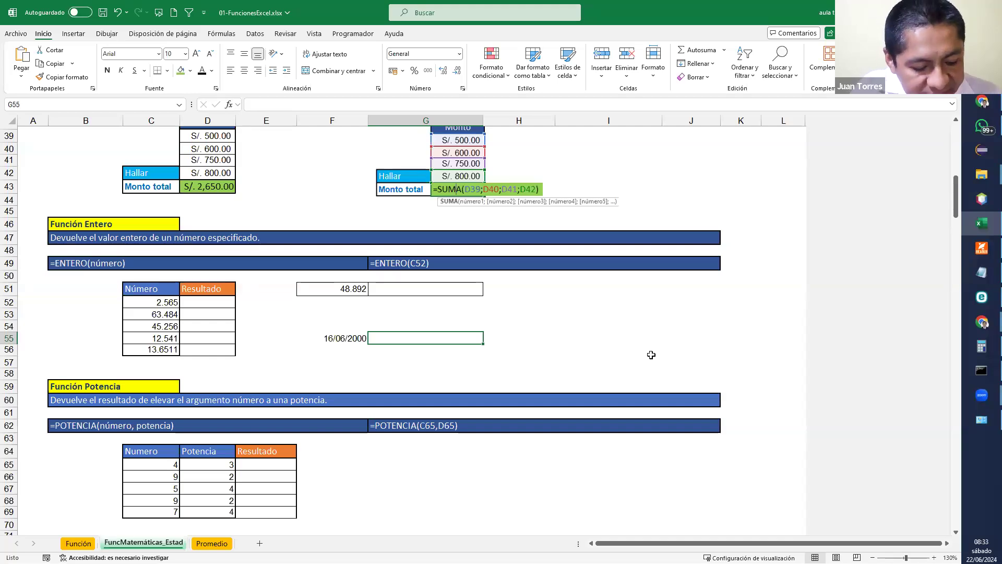
type("=")
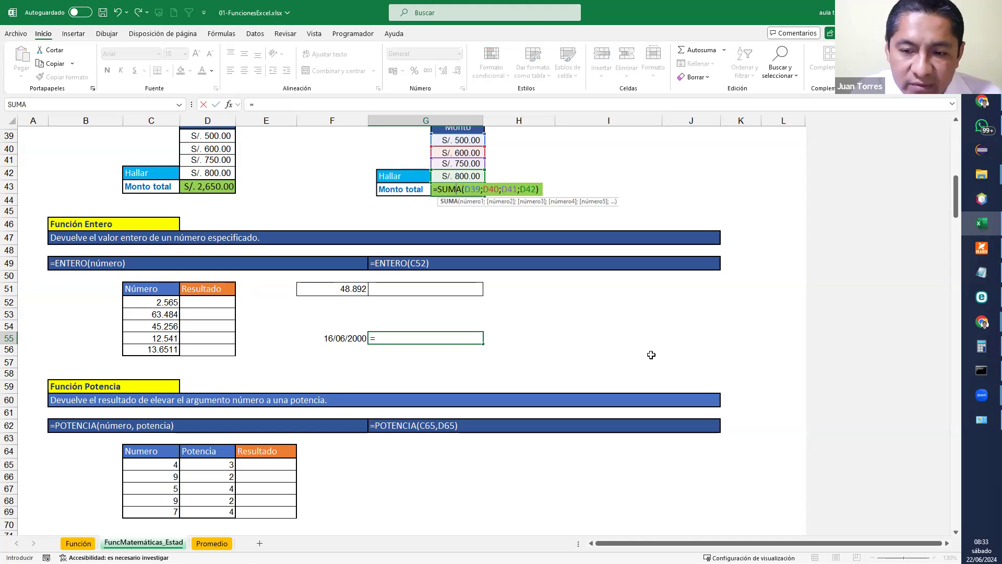
type("(hoy()-")
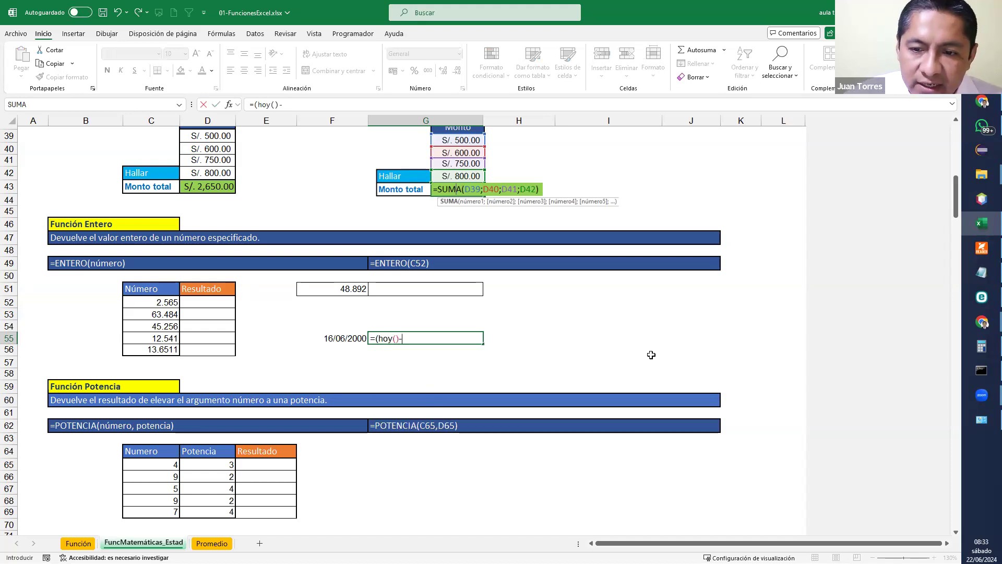
left_click(345, 341)
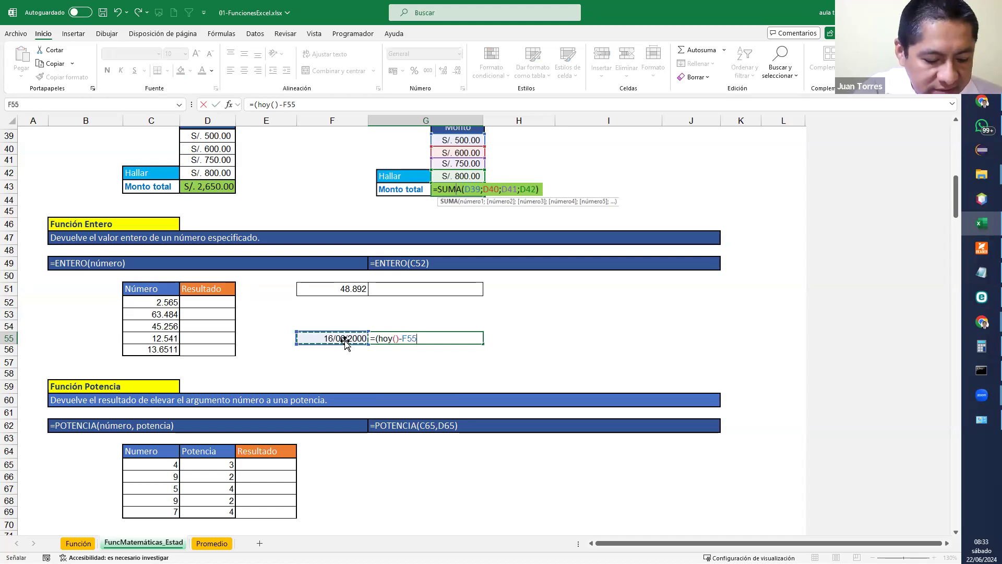
type(")")
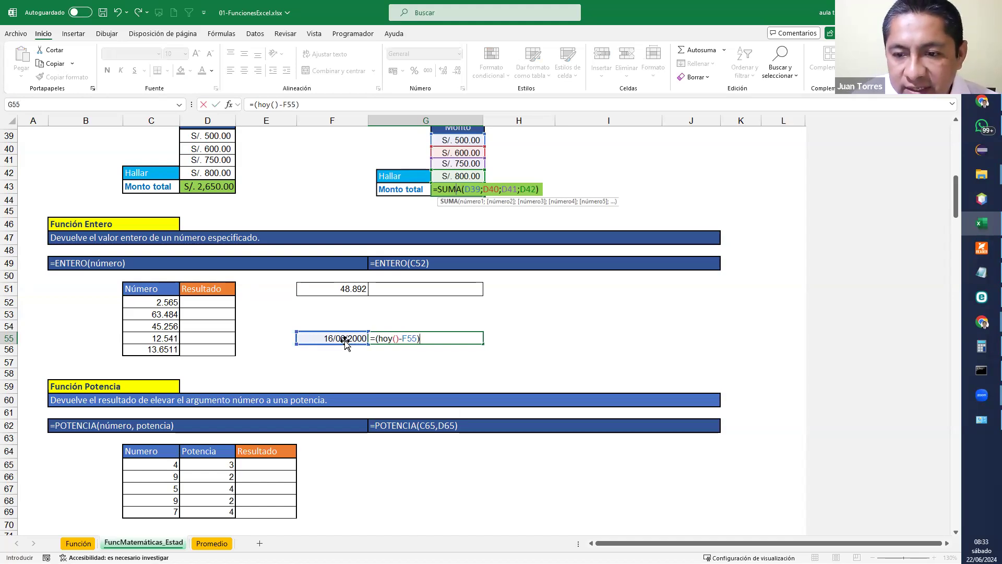
key("Return")
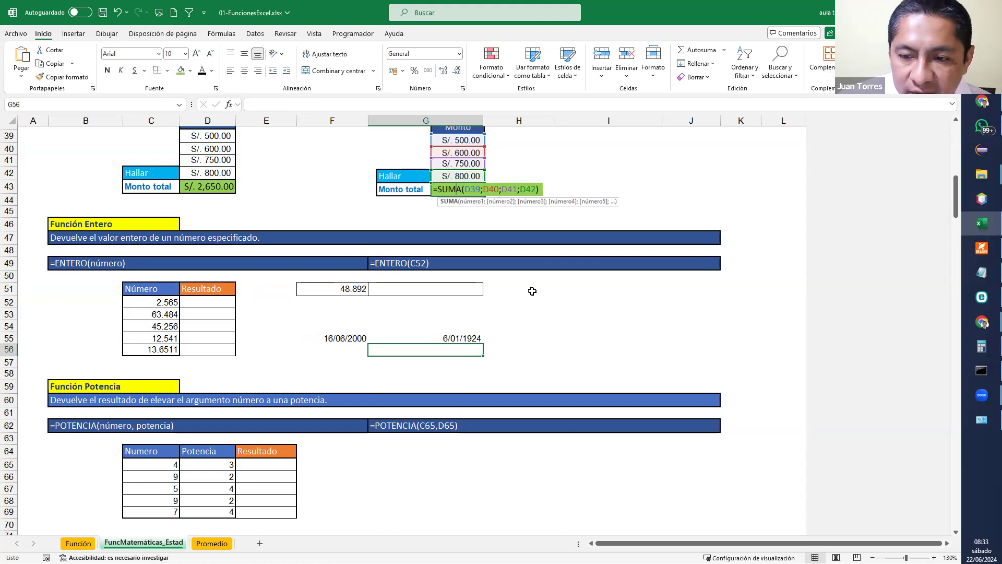
Change the number format of the elapsed-days result in G55 to Número
left_click(463, 339)
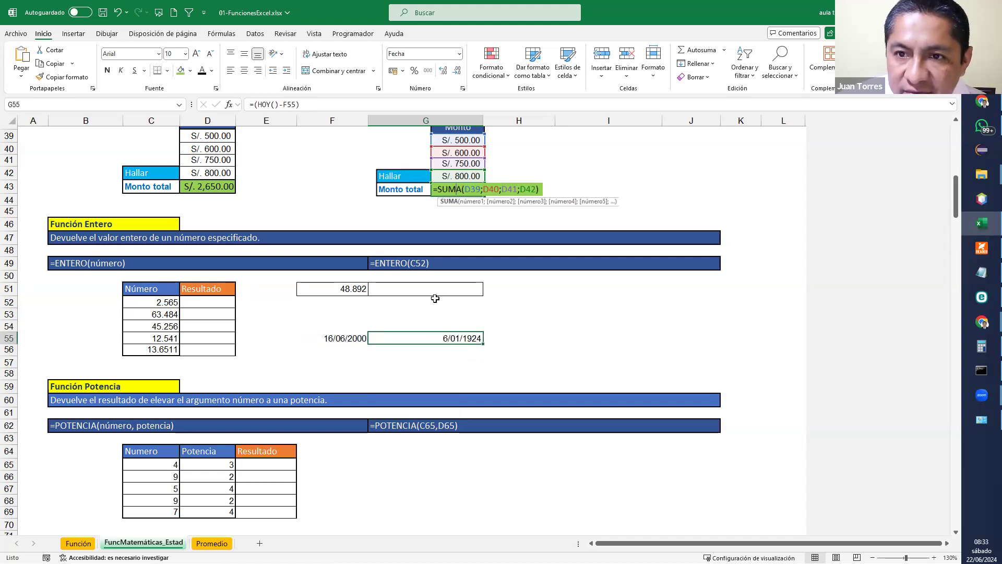
left_click(459, 53)
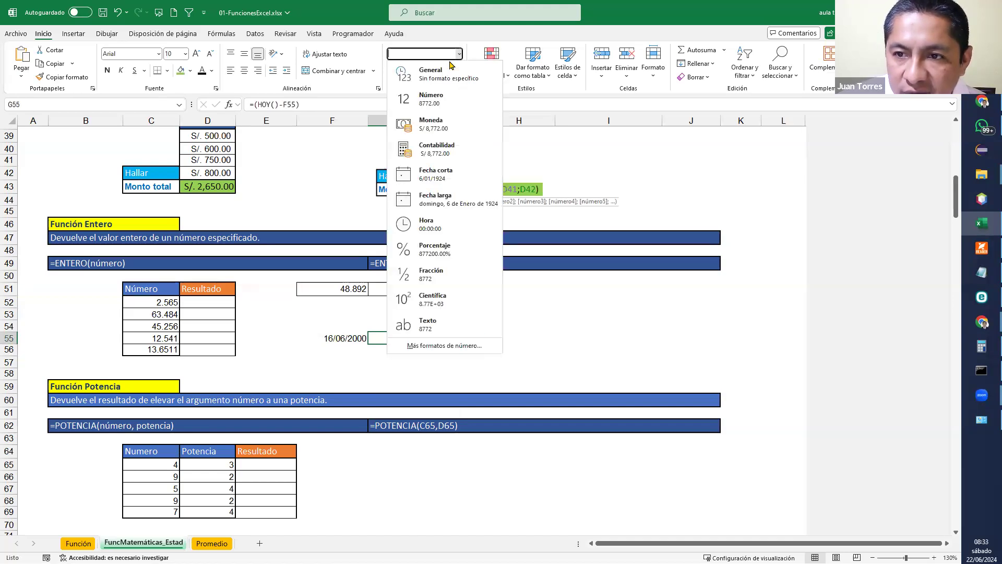
left_click(428, 101)
left_click(518, 380)
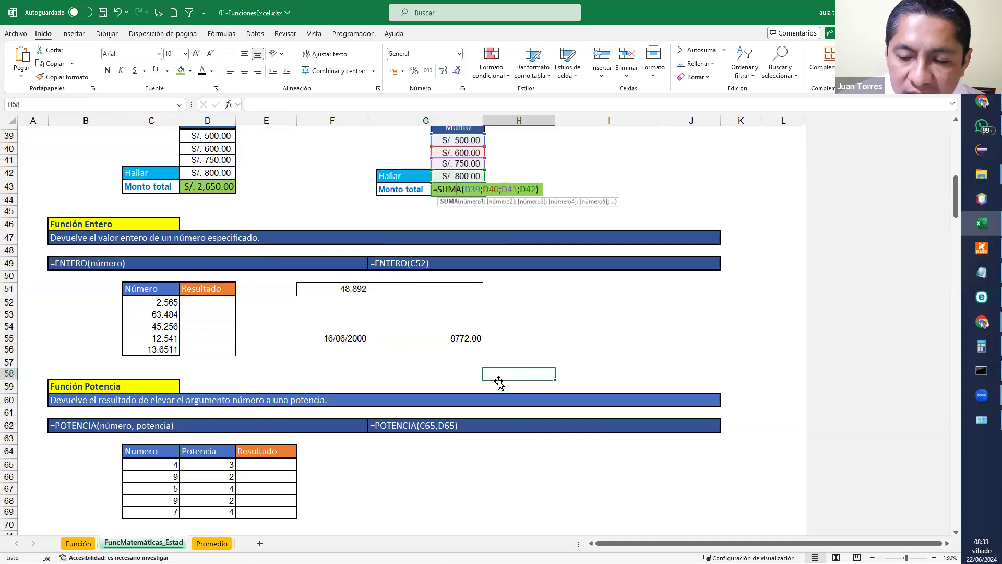
left_click(451, 337)
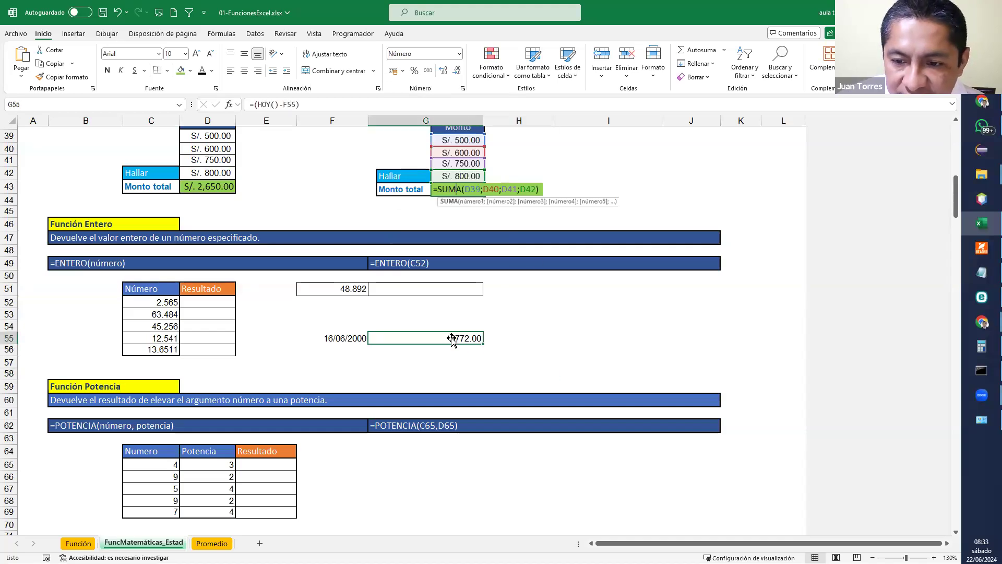
Divide the day difference in G55 by 365 so that the formula returns the age in years
double_click(452, 339)
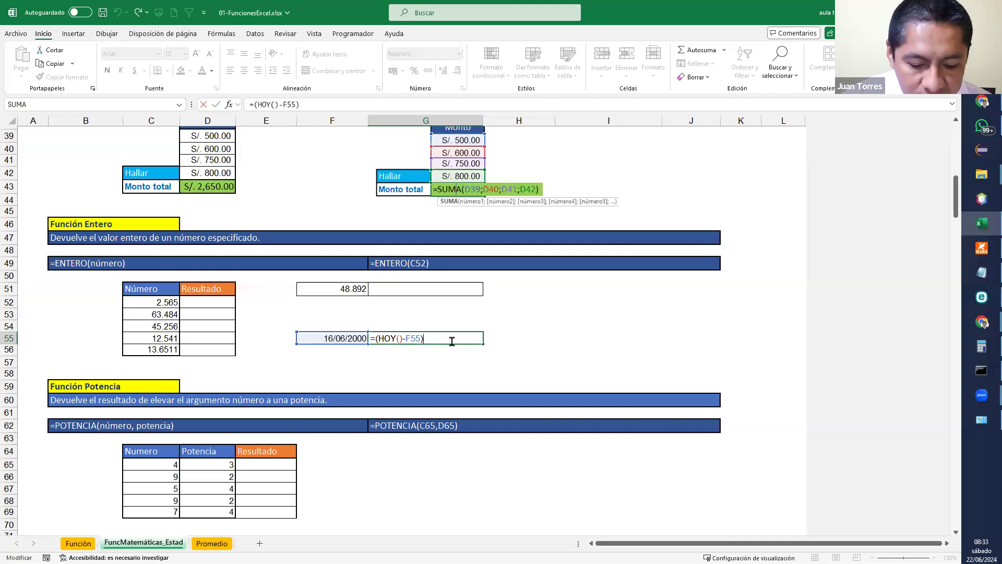
type("/365")
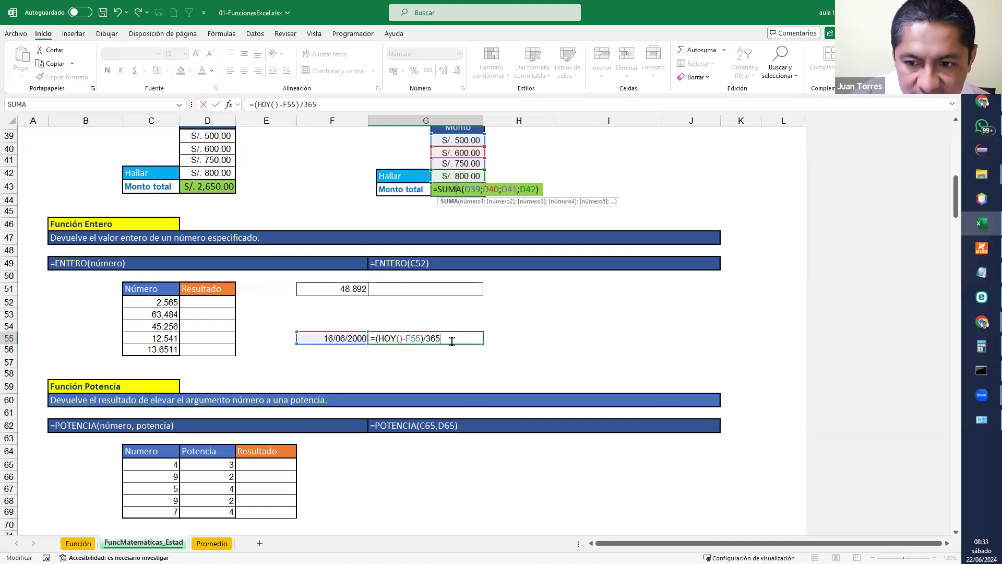
key("Return")
left_click(551, 316)
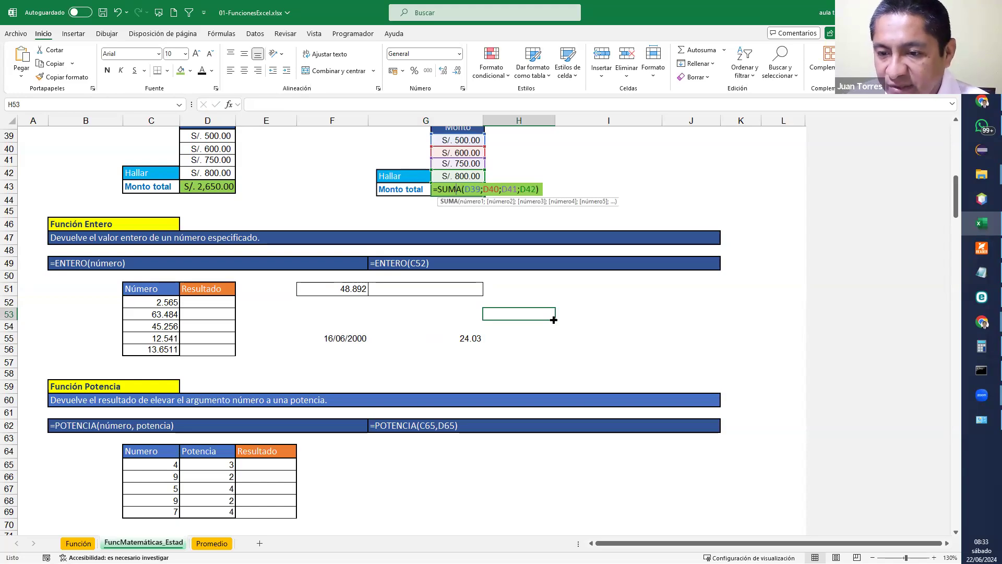
Wrap G55's age calculation in the ENTERO function as =ENTERO((HOY()-F55)/365)
left_click(452, 344)
double_click(469, 340)
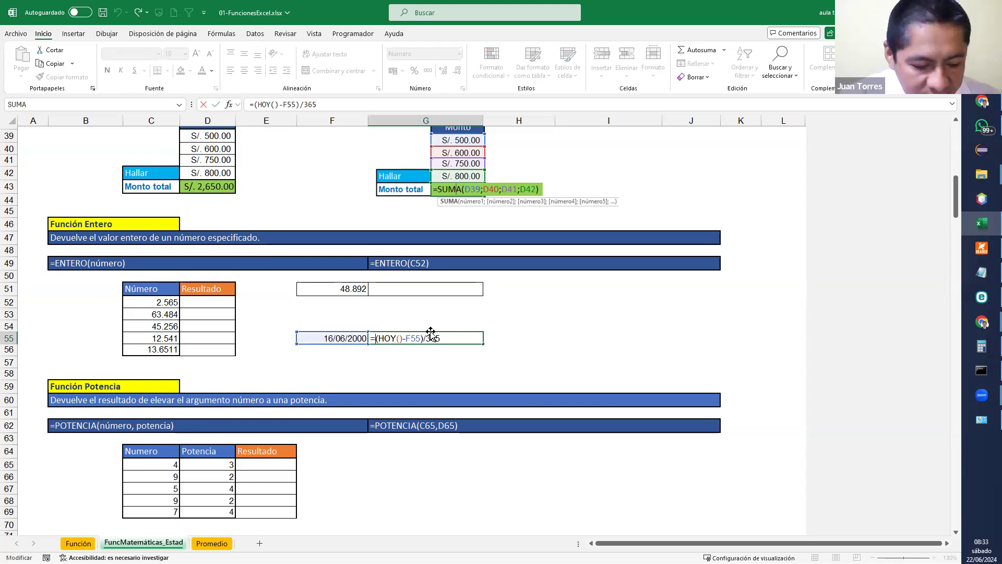
type("entero")
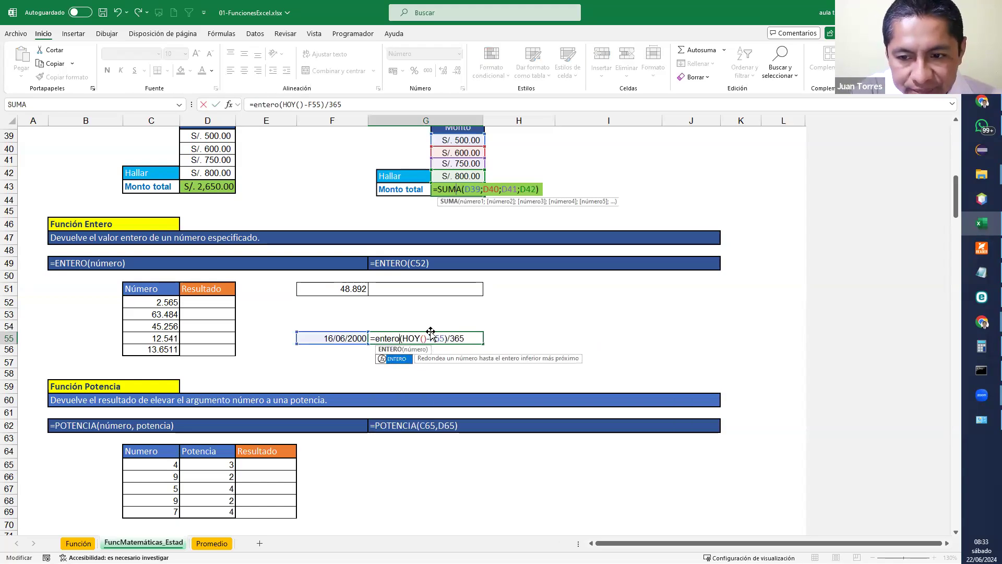
type("(")
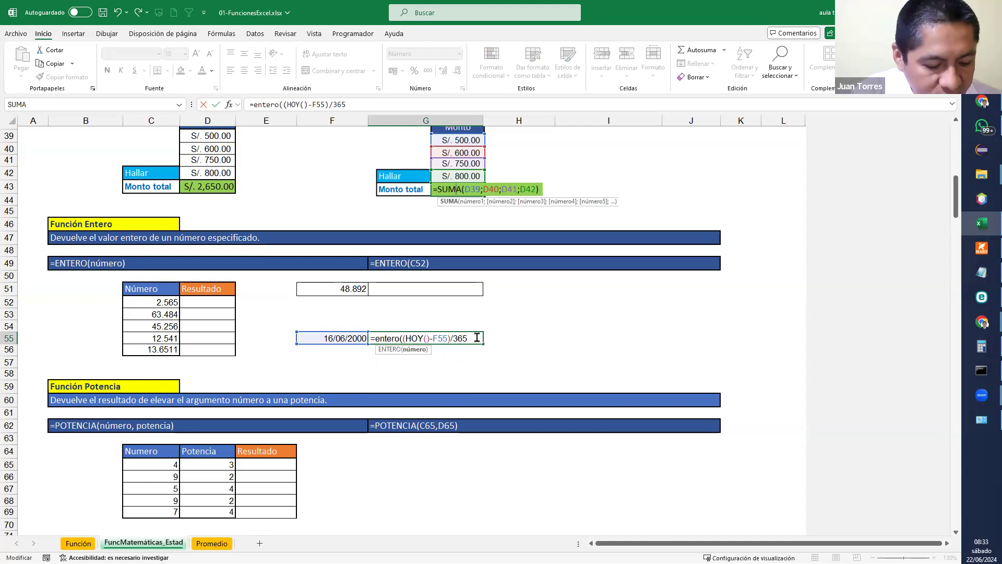
key("Return")
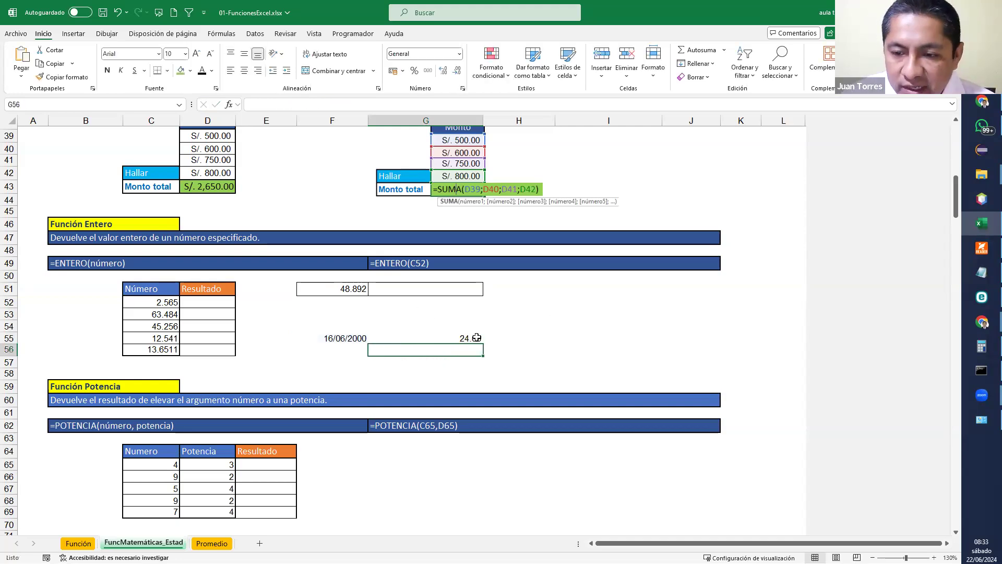
Copy the age formula from G55 down to G57 and enter a second example birth date in F56
left_click(472, 338)
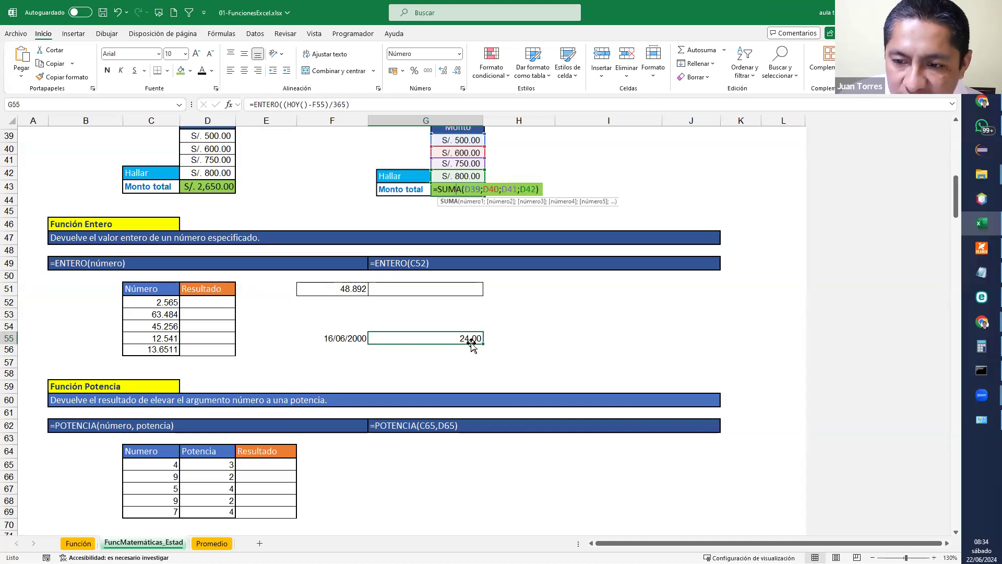
left_click_drag(484, 341, 480, 363)
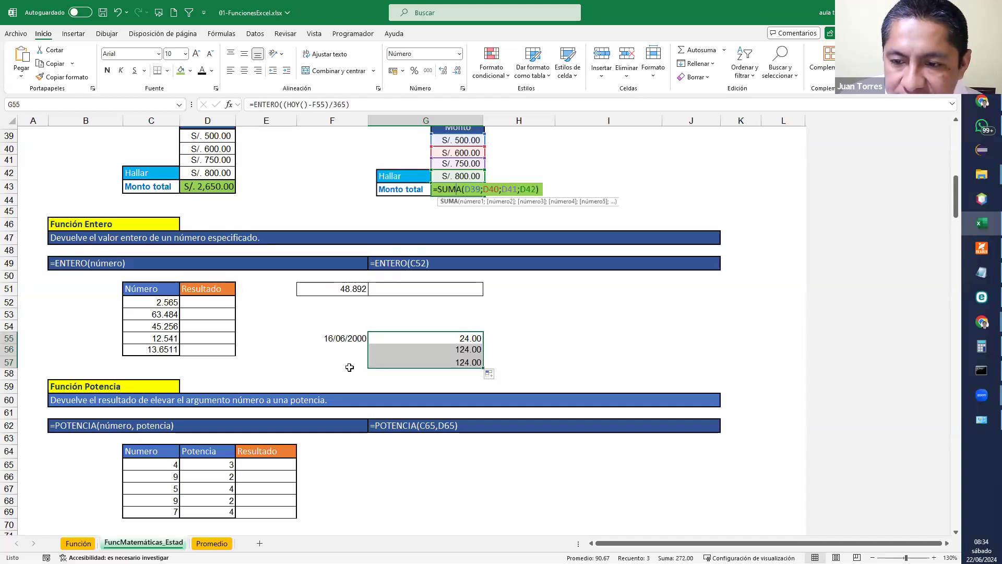
left_click(340, 349)
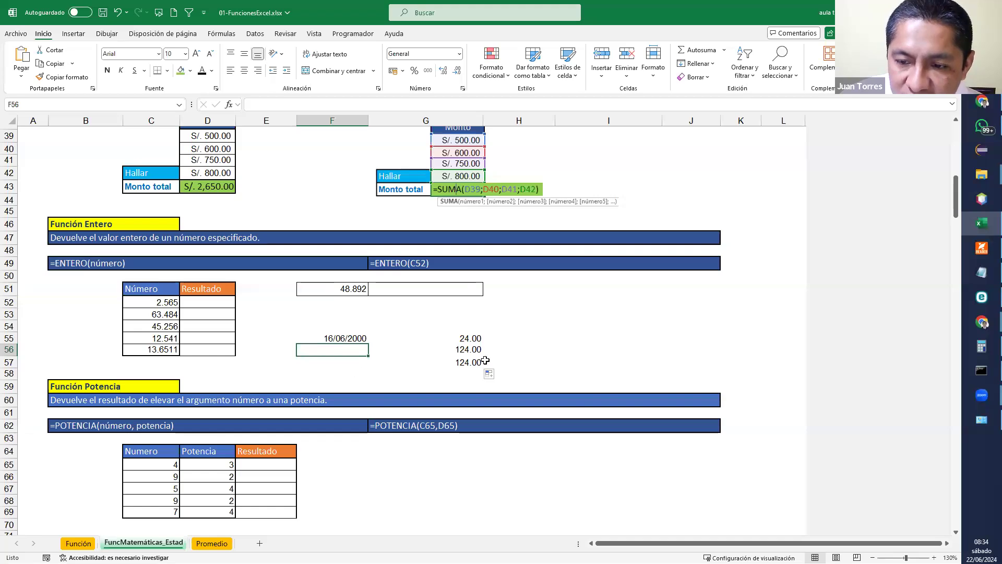
type("19/03/")
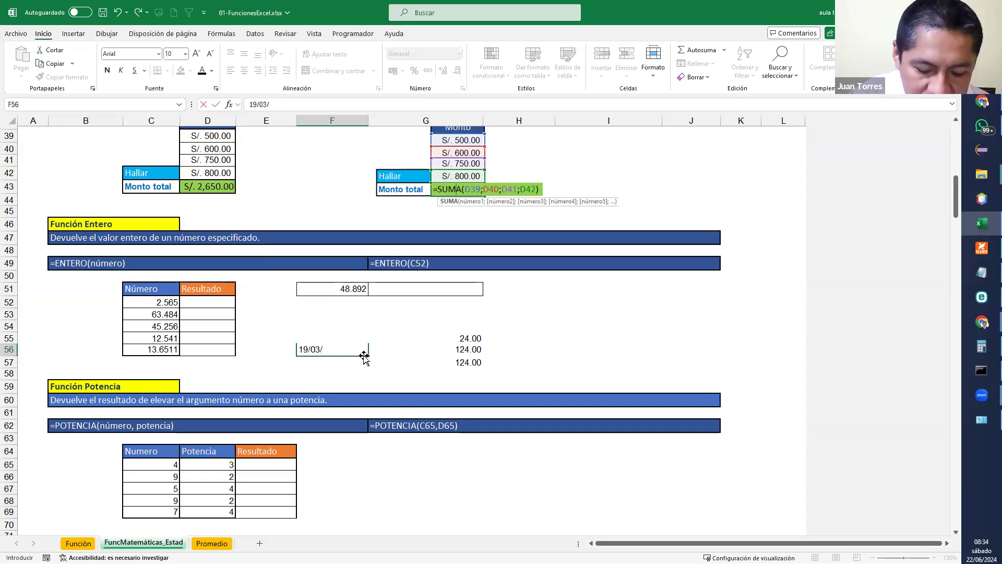
type("1983")
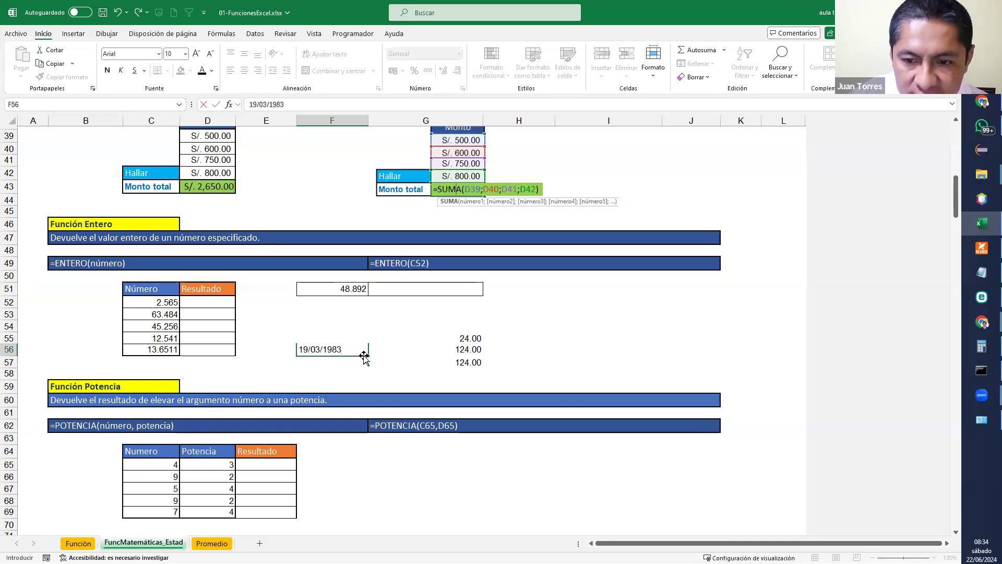
key("Return")
left_click(650, 338)
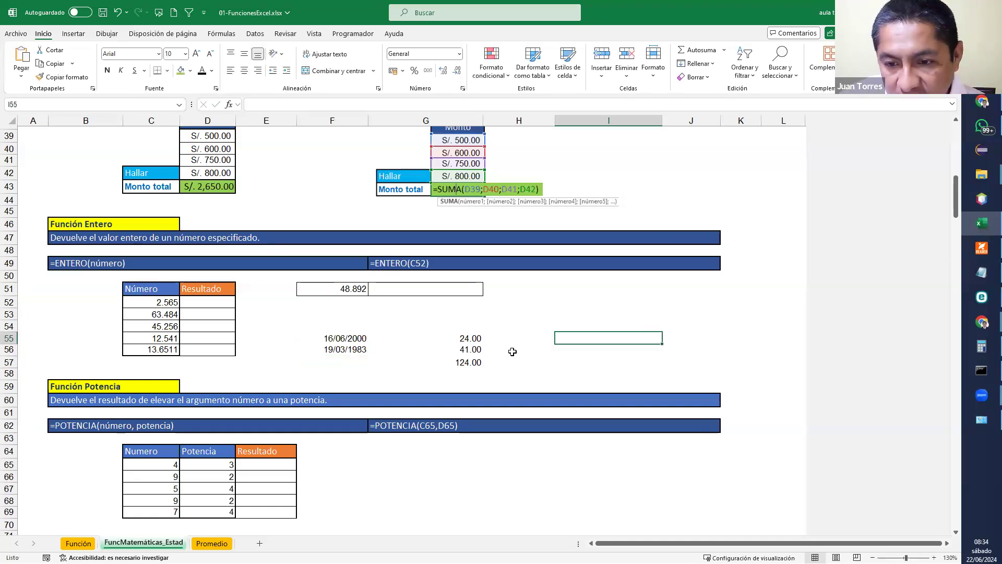
Try the age formula in G56 without the ENTERO function and undo the change
left_click(468, 349)
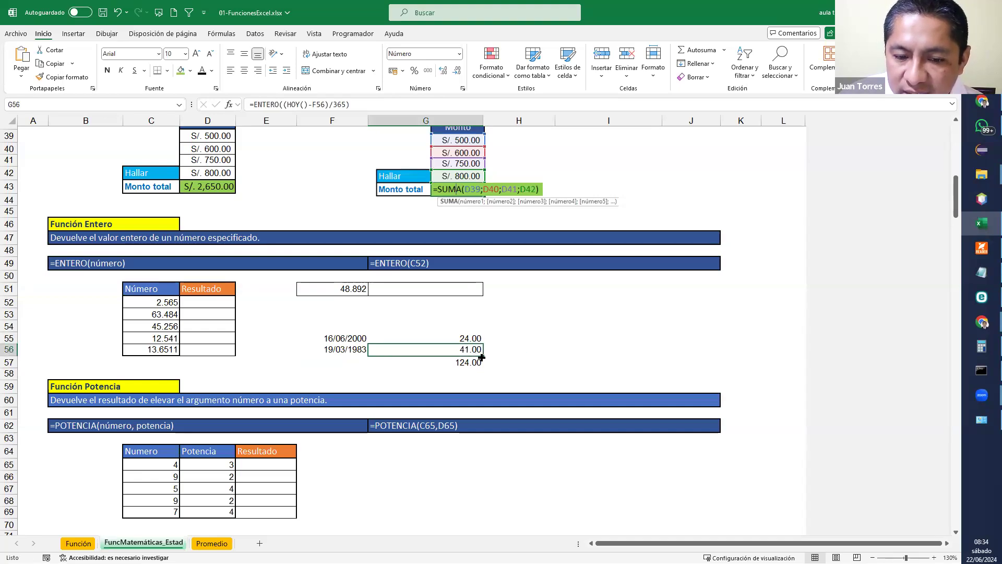
double_click(429, 351)
left_click_drag(376, 349, 411, 349)
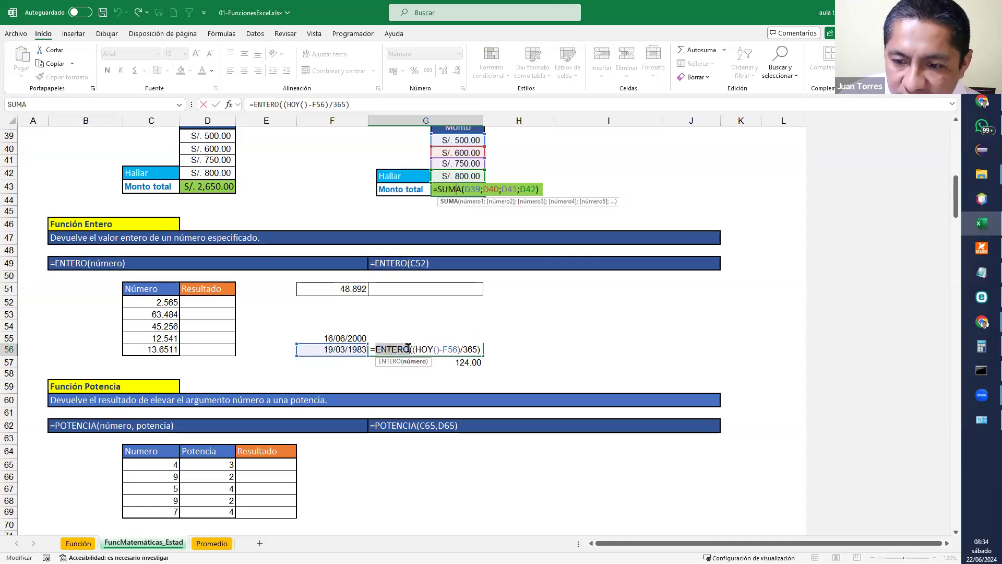
key("Delete")
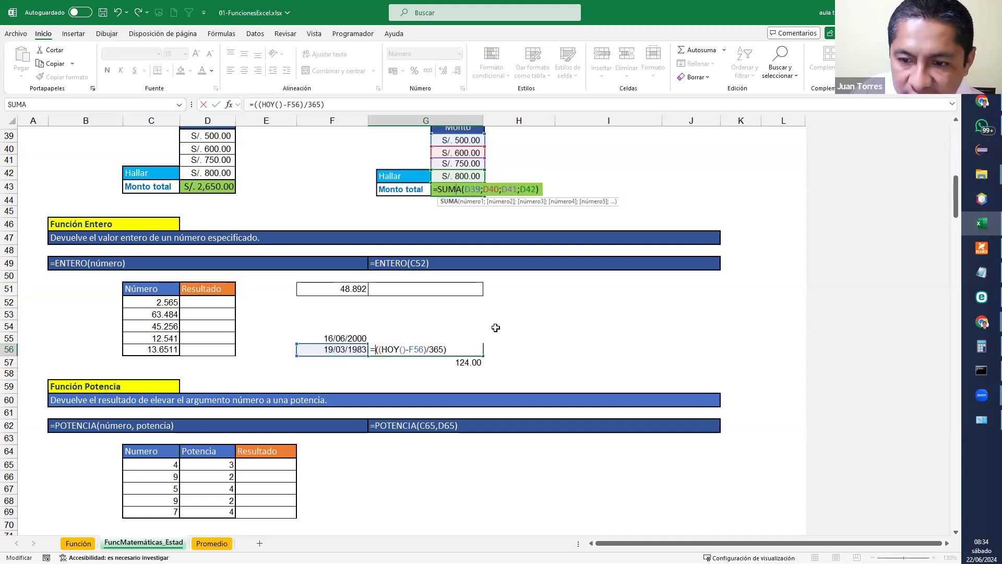
key("Return")
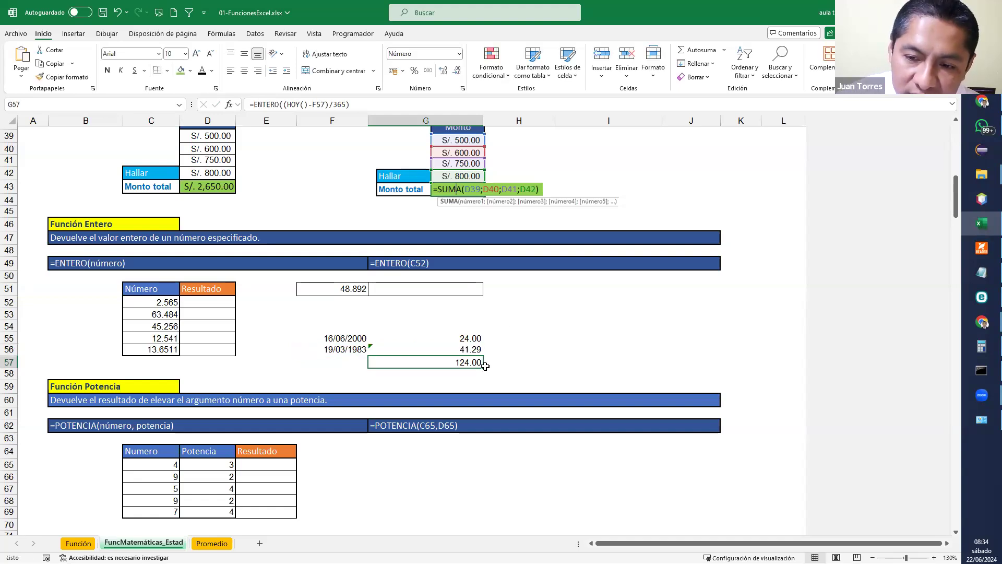
key("ctrl+z")
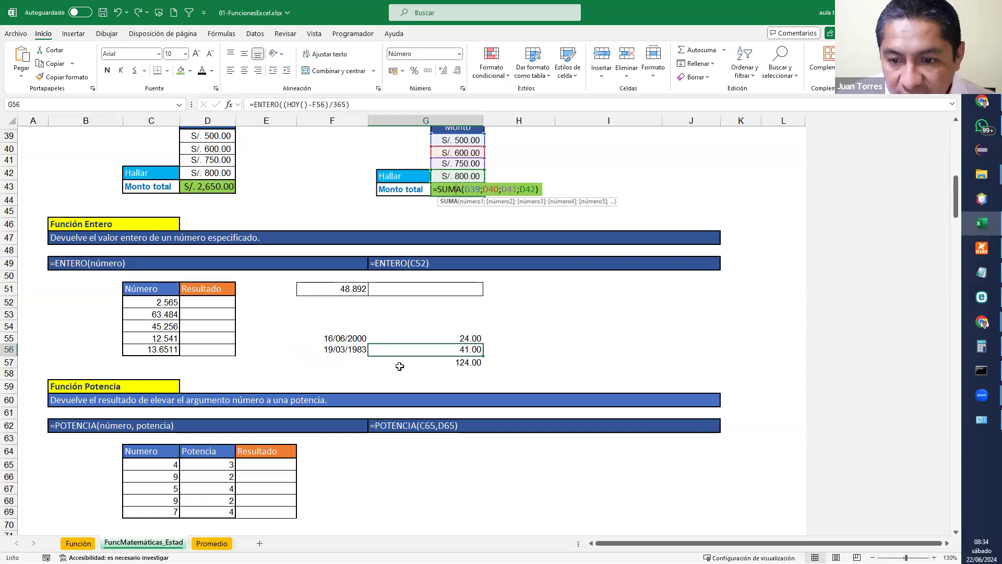
Enter a third example birth date in F57
left_click(362, 359)
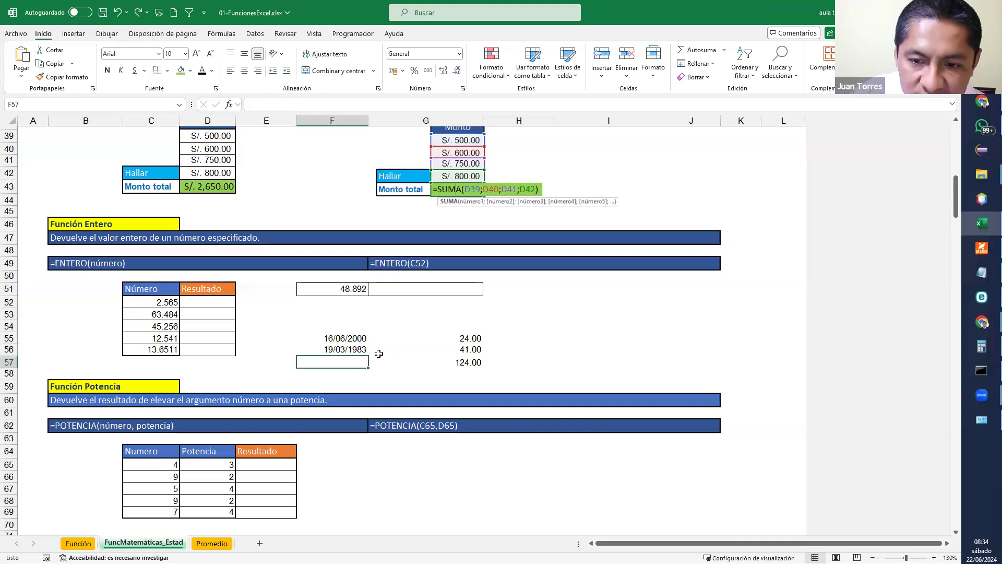
type("21/09/1963")
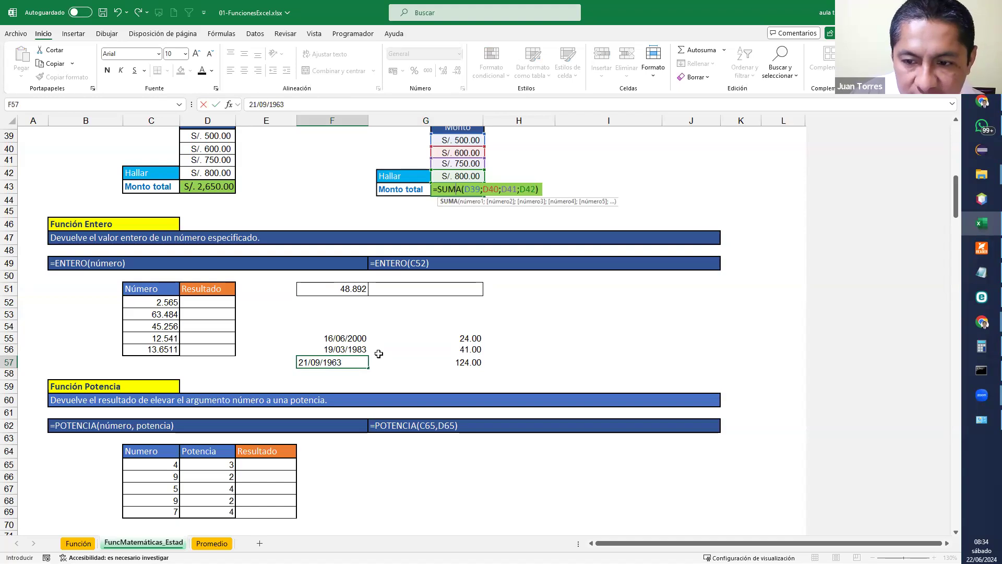
key("Return")
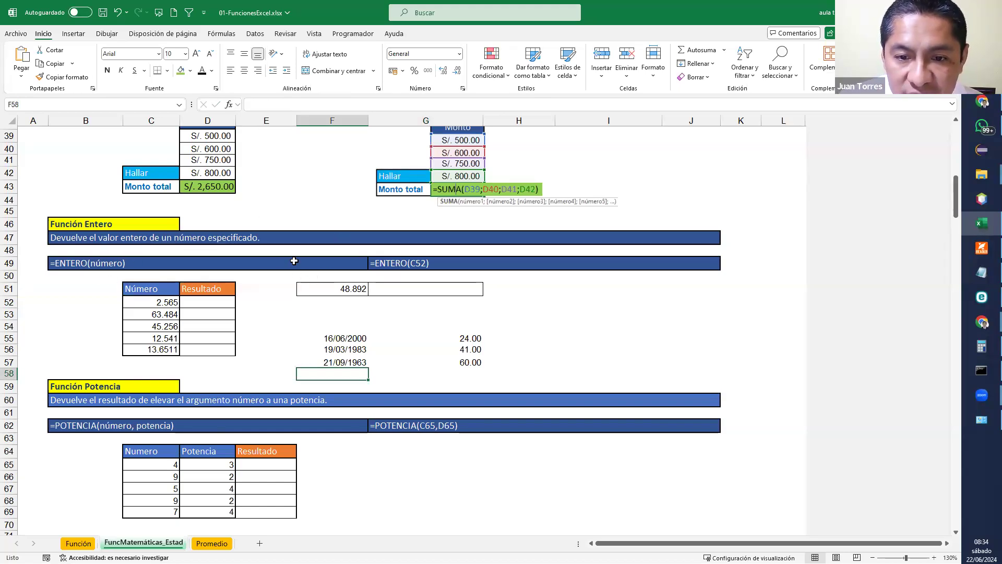
Get the integer part of the first value in the Número column by entering =ENTERO(C52) in D52
left_click_drag(159, 304, 165, 341)
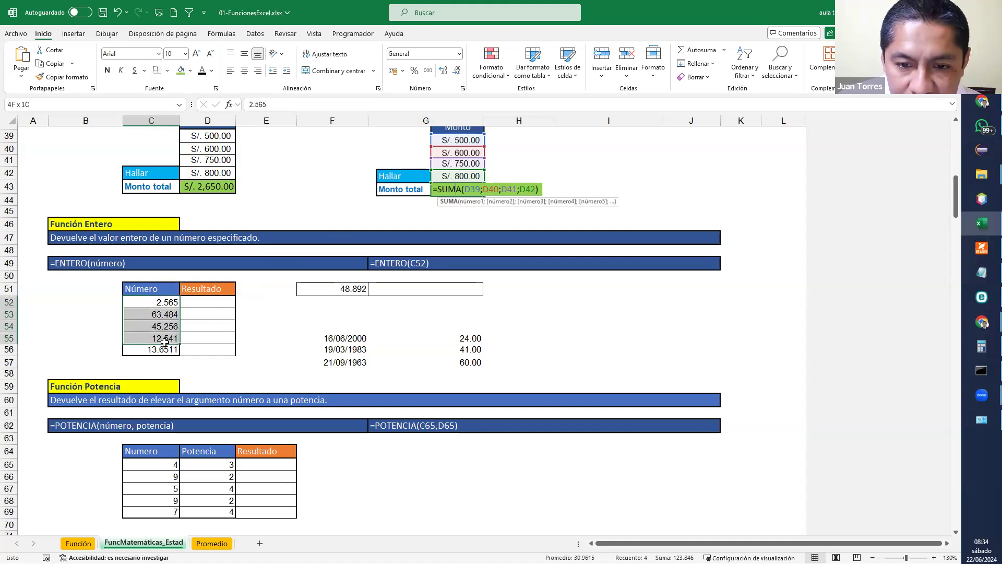
left_click(206, 303)
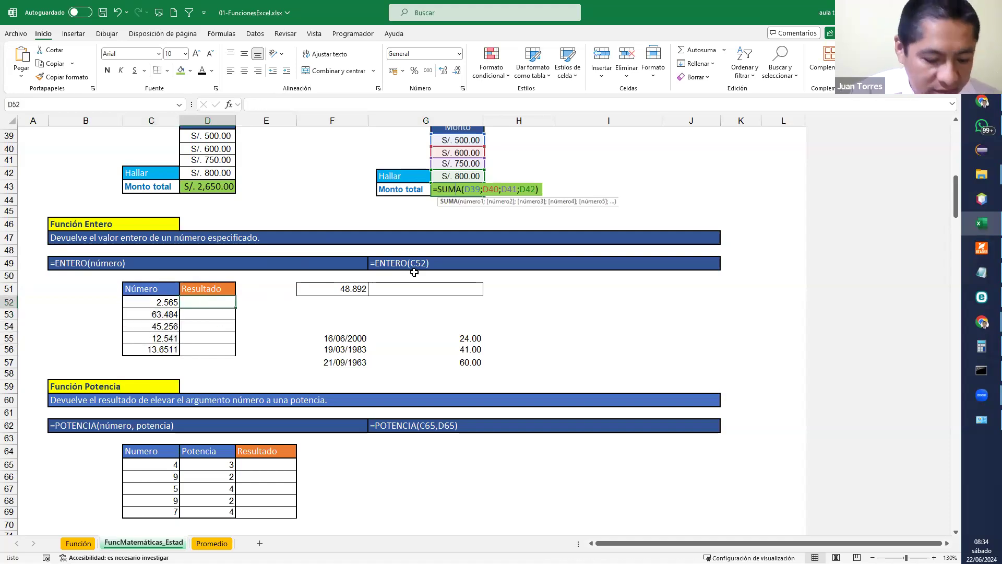
type("=entero(")
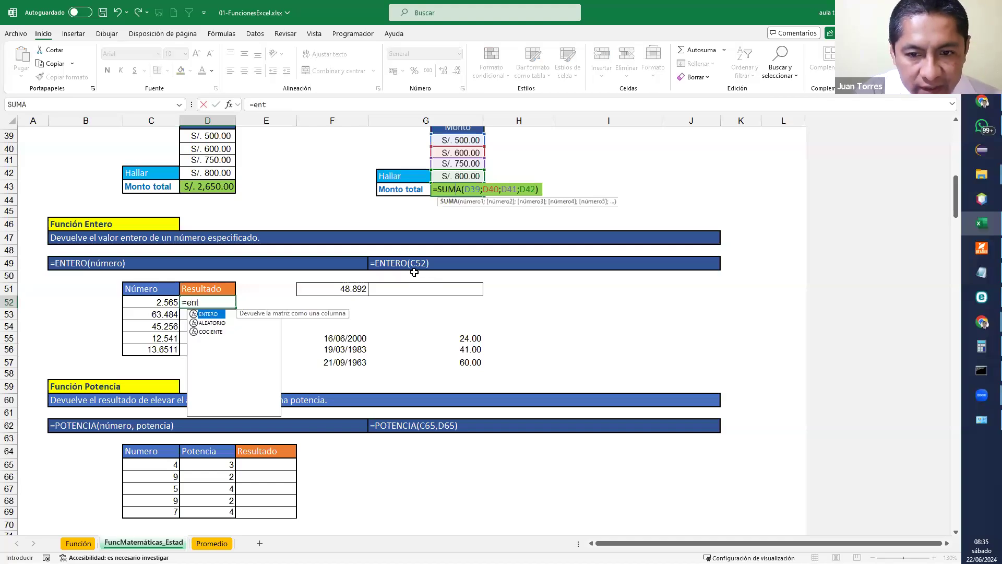
left_click(161, 304)
key("Return")
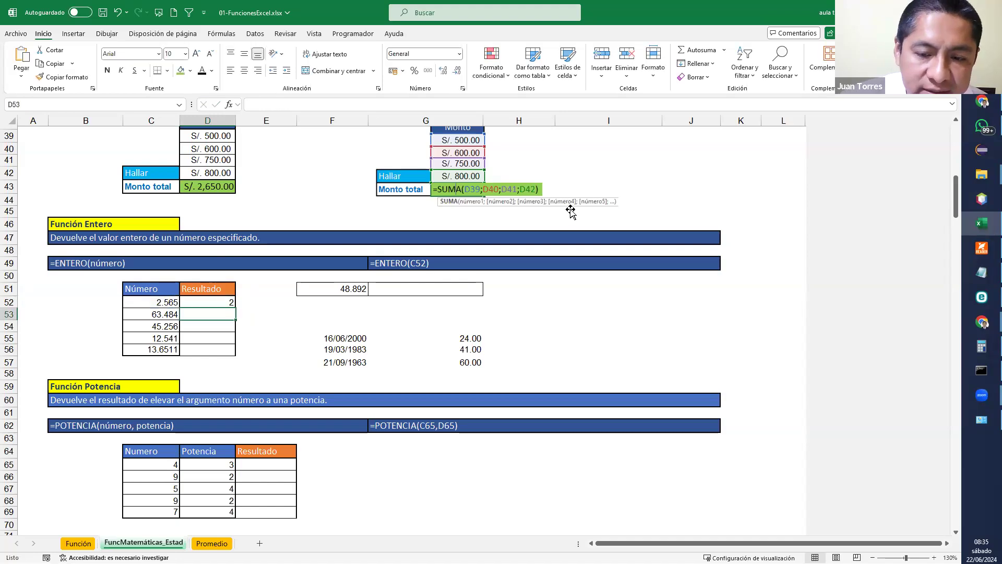
Copy the ENTERO formula from D52 down to D56 and review the Función Entero table
left_click(219, 303)
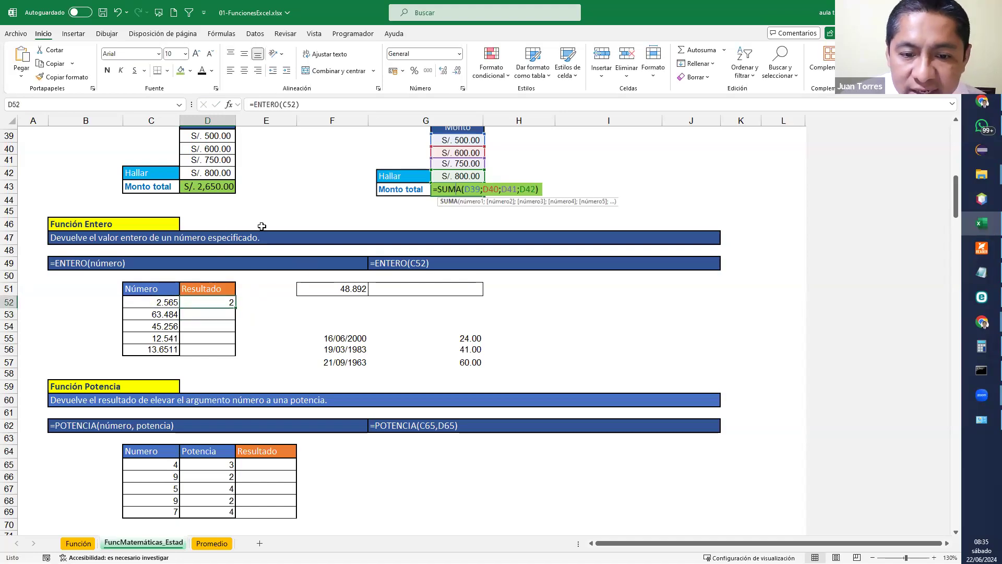
left_click_drag(234, 307, 230, 353)
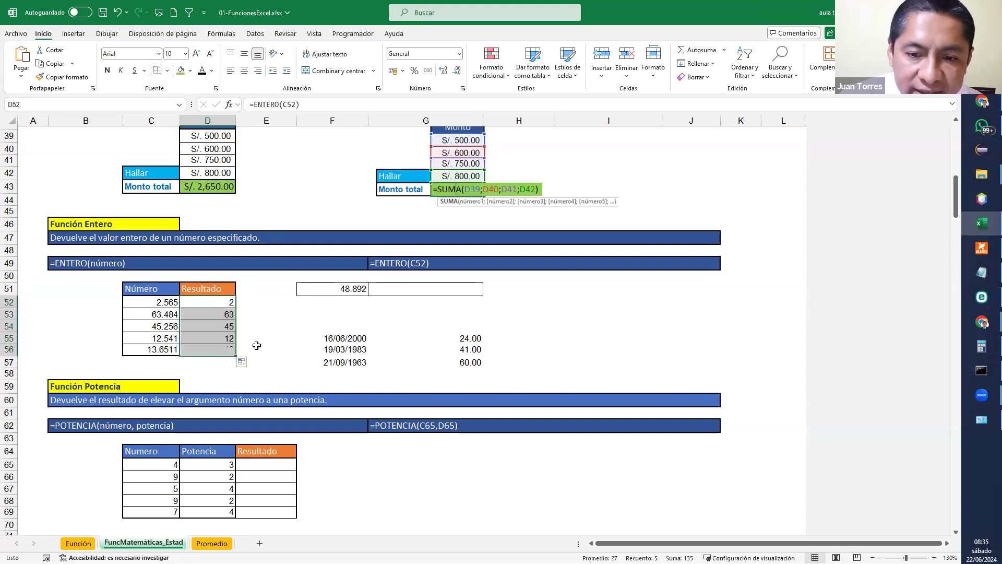
left_click(257, 339)
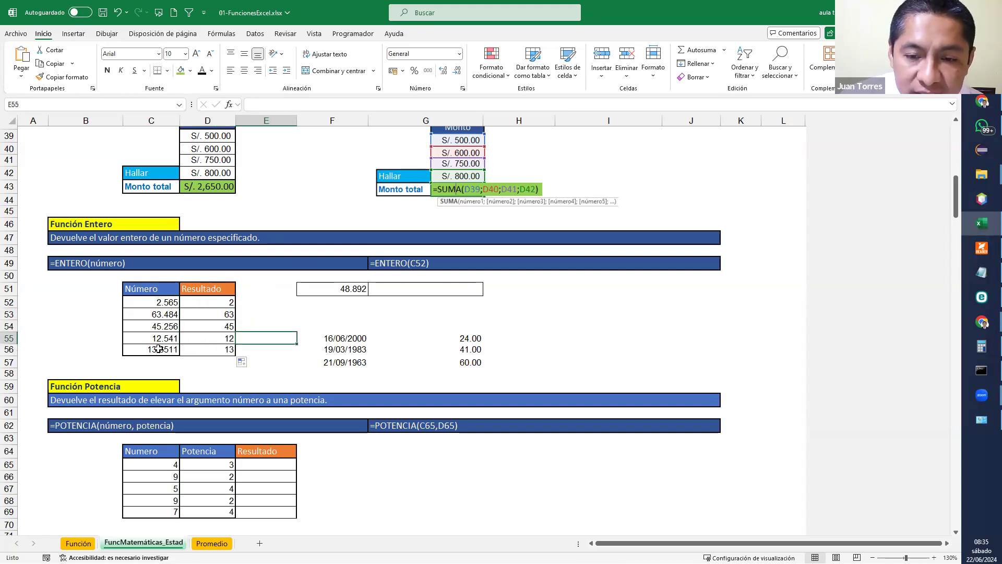
left_click(128, 225)
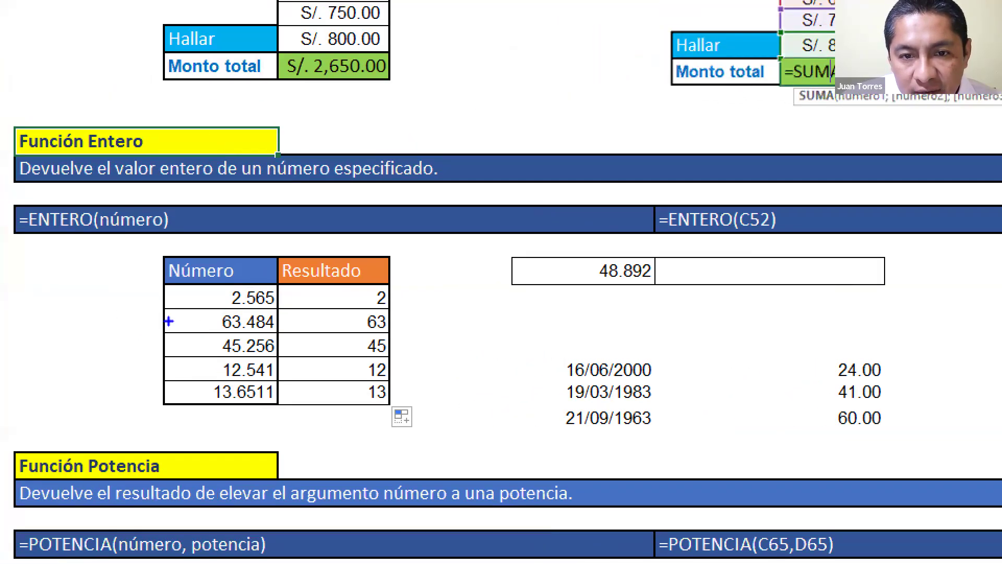
mouse_move(209, 283)
left_mouse_down()
mouse_move(206, 334)
mouse_move(238, 419)
mouse_move(245, 282)
mouse_move(206, 280)
mouse_move(231, 366)
mouse_move(314, 323)
mouse_move(255, 375)
left_mouse_up()
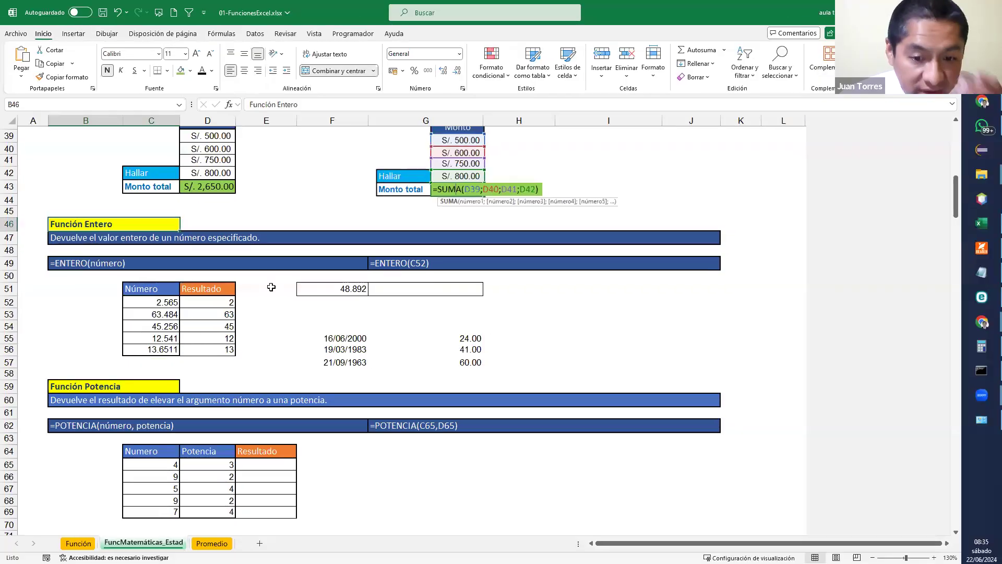
Raise the first number of the Función Potencia table to its power by entering =C65^D65 in E65
scroll(470, 272, "down", 1)
scroll(276, 298, "down", 4)
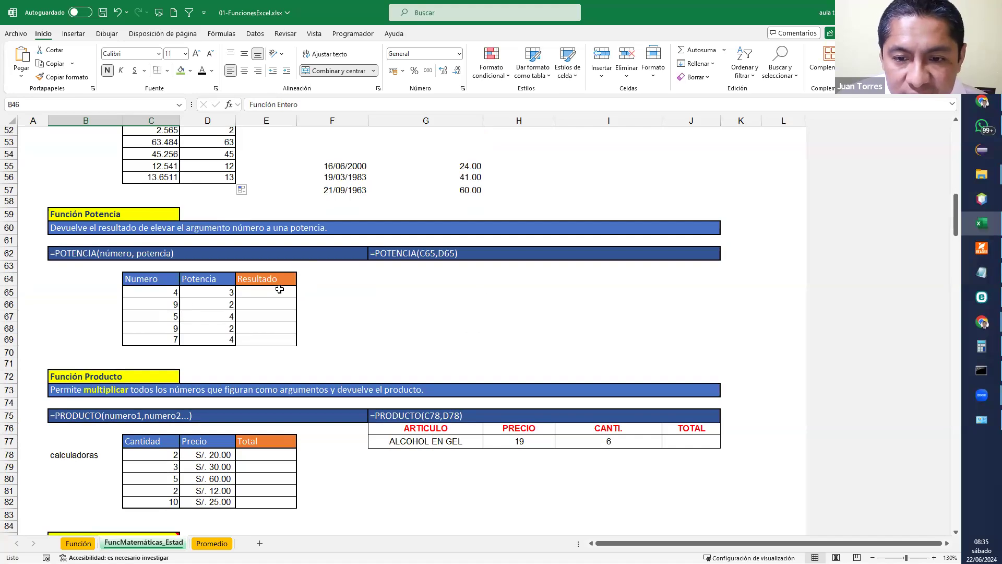
left_click(281, 292)
type("=")
left_click(170, 293)
type("^")
left_click(272, 292)
left_click(198, 294)
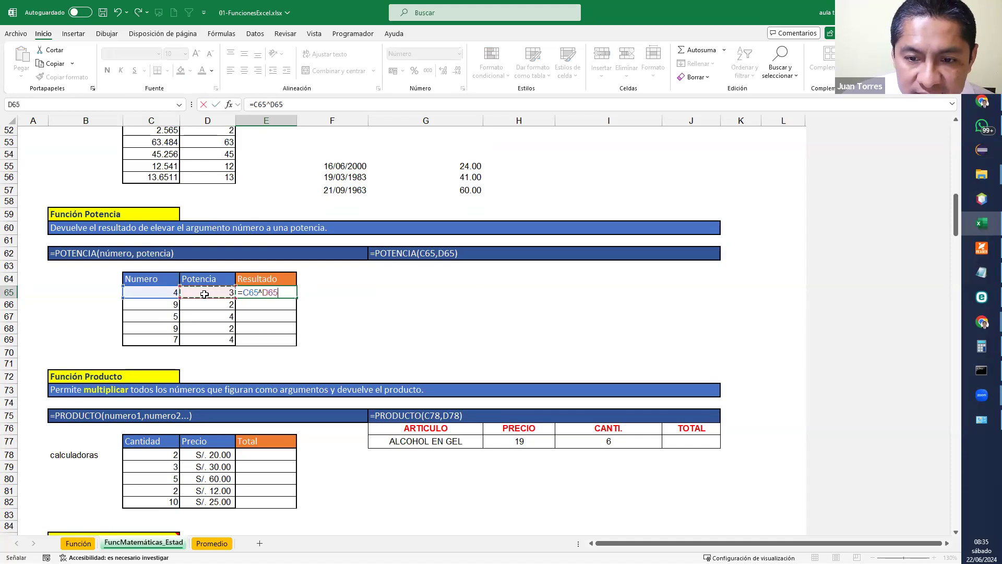
left_click(271, 293)
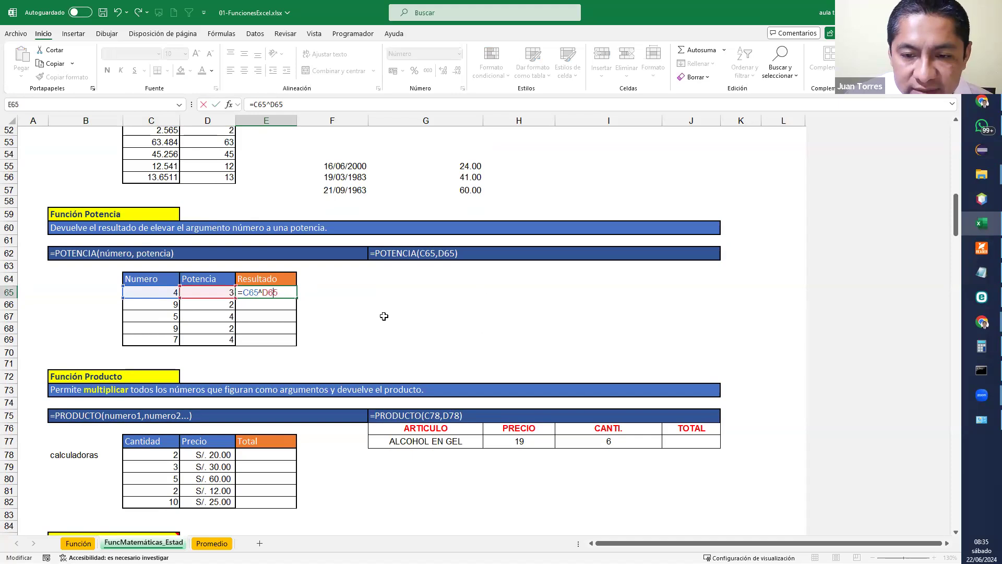
key("Return")
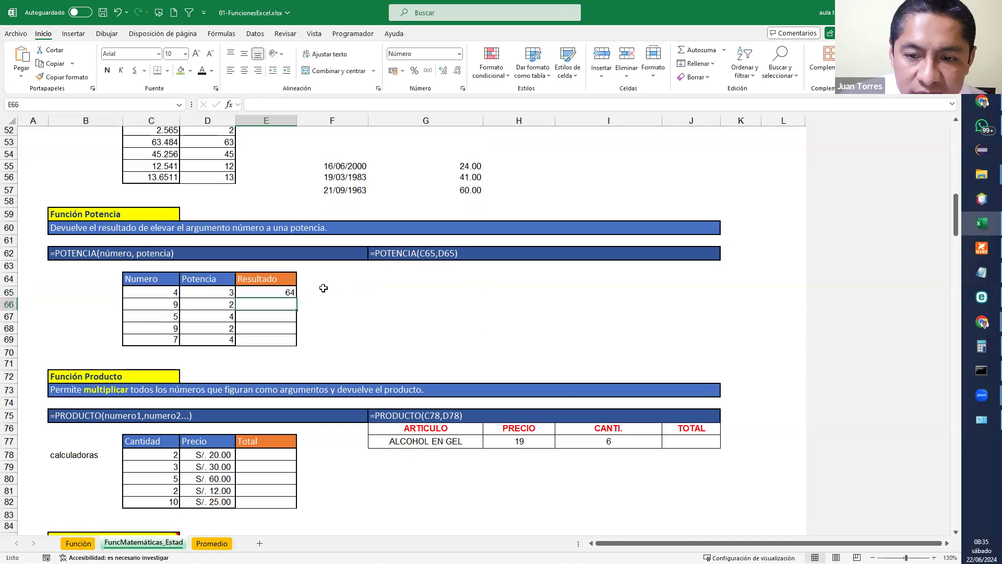
Copy the power formula from E65 down to E69 to complete the Resultado column
left_click(288, 293)
left_click_drag(296, 298, 295, 343)
left_click(390, 331)
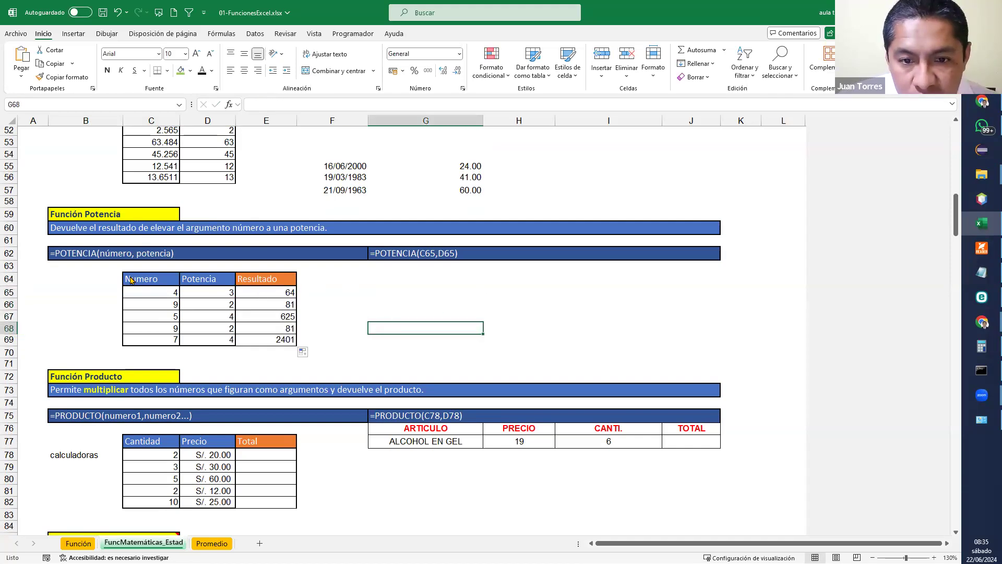
Capture the completed Función Potencia table as an image and paste it beside the original, below the =POTENCIA(C65,D65) heading
key("super+shift+s")
left_click_drag(119, 267, 297, 346)
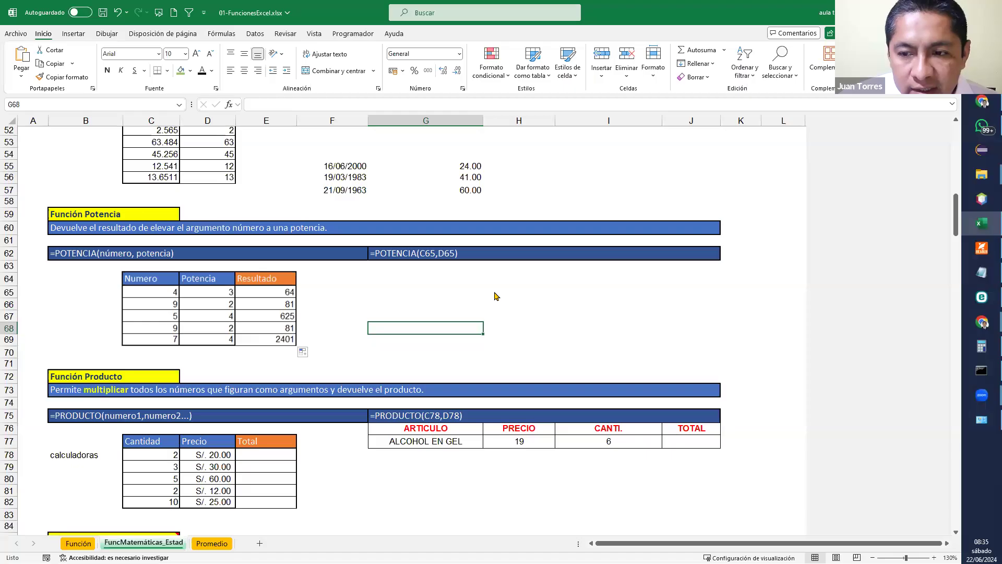
key("ctrl+v")
left_click_drag(492, 316, 519, 261)
left_click_drag(626, 369, 594, 354)
left_click(637, 338)
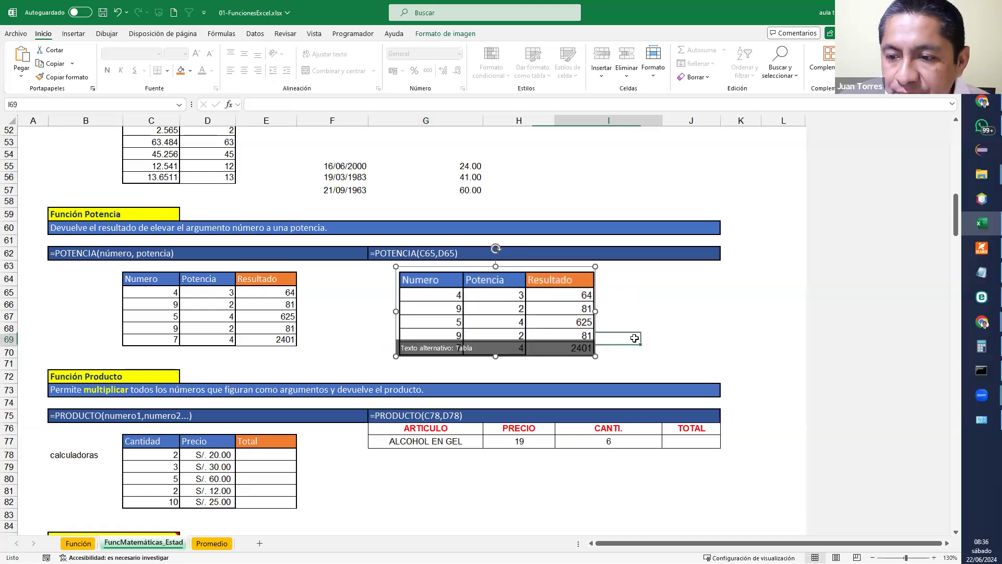
Check the formula in E65 and clear the Resultado values in E65:E69 of the Función Potencia table
double_click(258, 293)
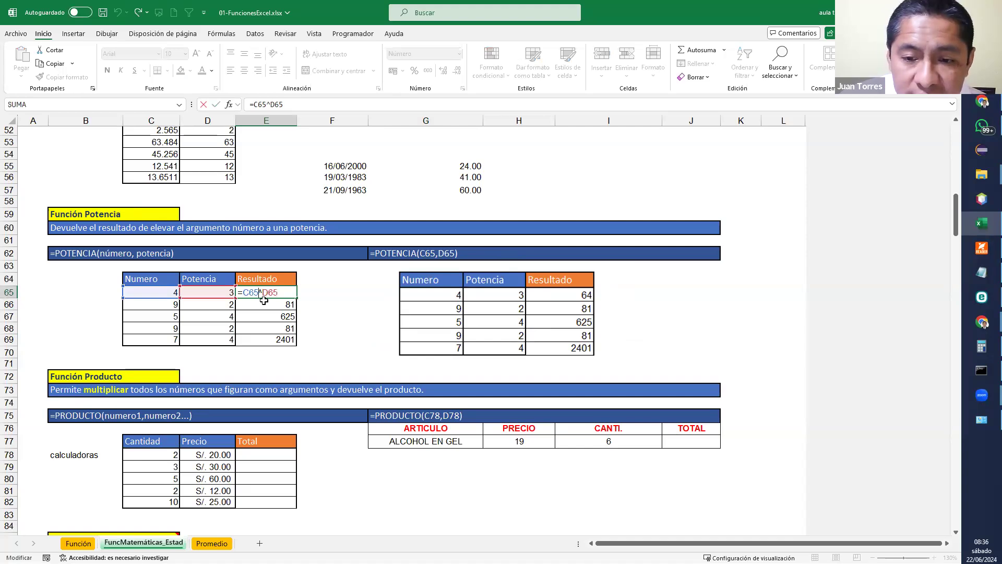
left_click(316, 310)
left_click_drag(282, 293, 267, 340)
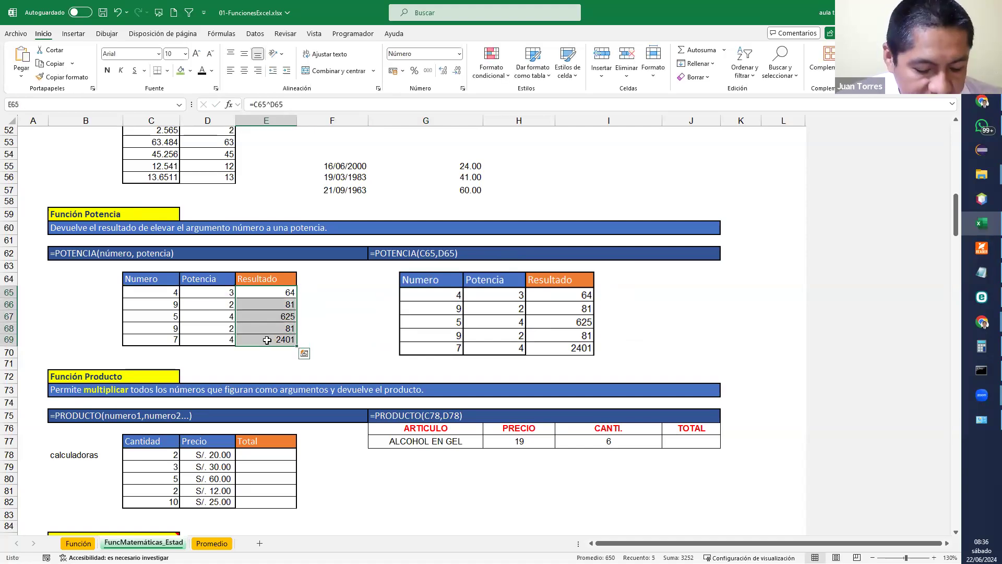
key("Delete")
Calculate the first Resultado of the Función Potencia table by entering =POTENCIA(C65;D65) in E65
left_click(279, 296)
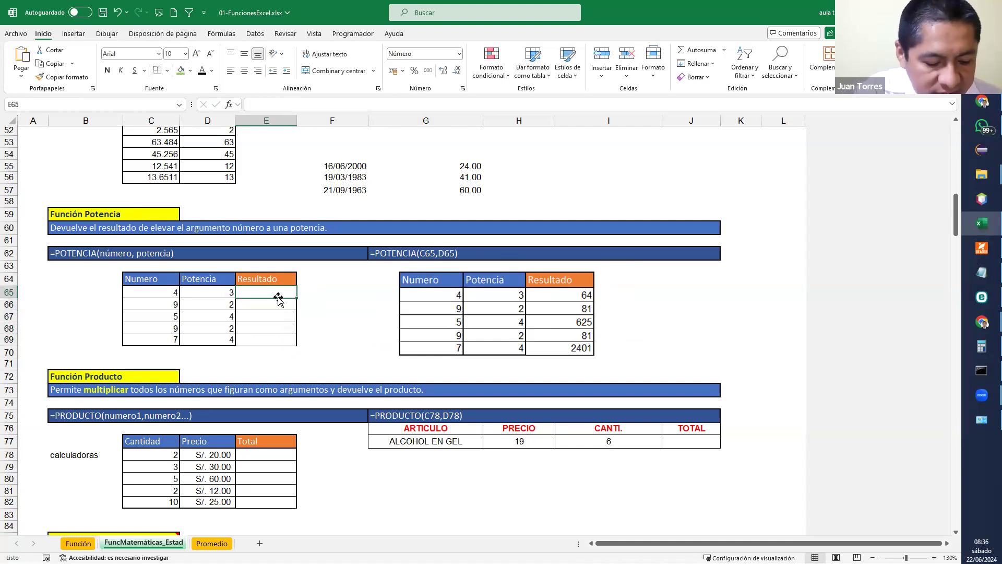
type("=po")
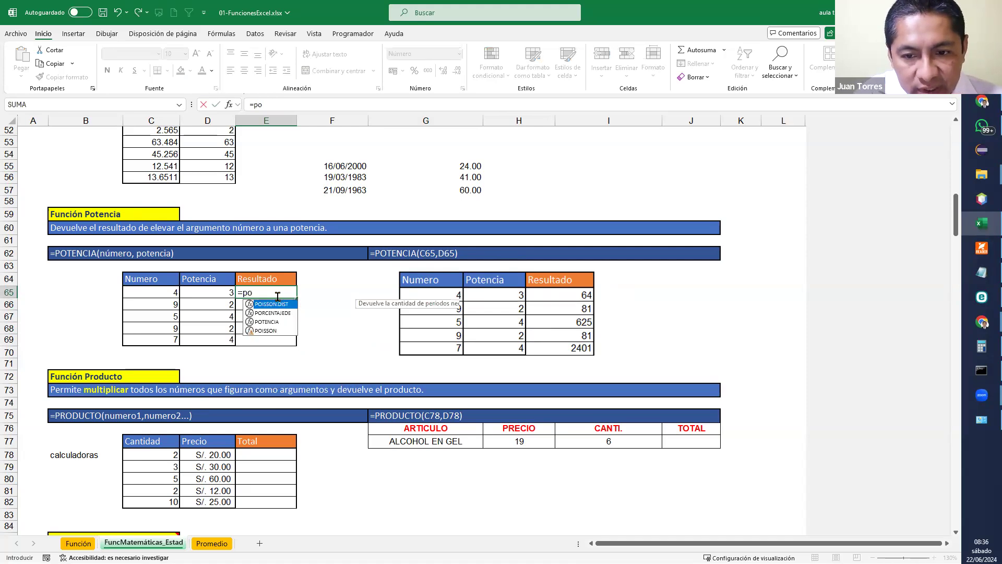
type("tencia")
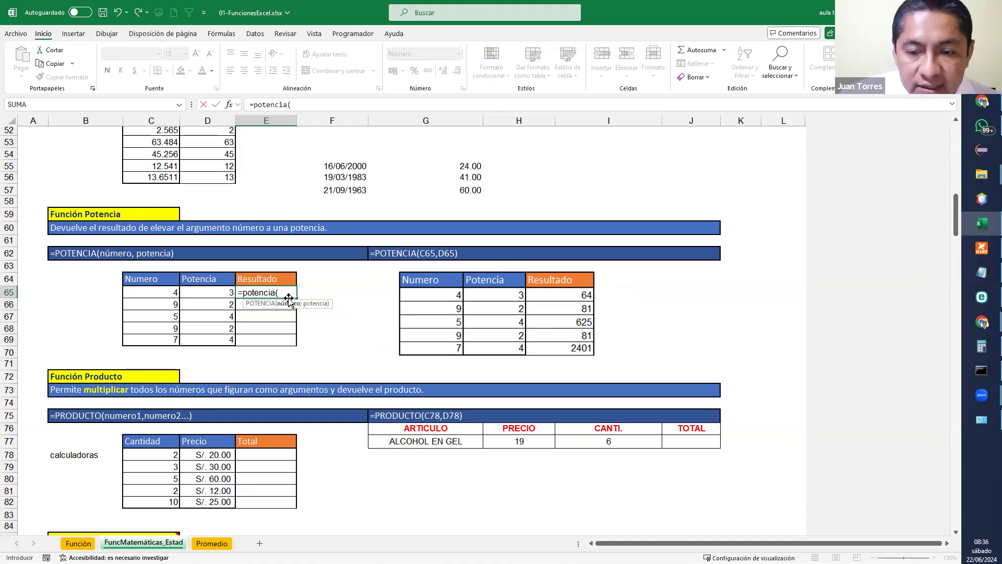
type("(")
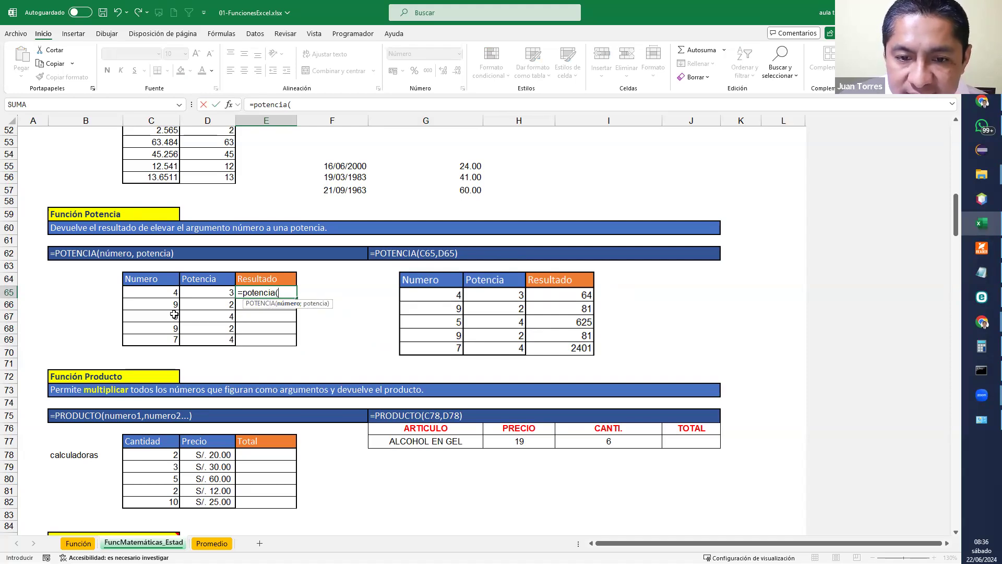
left_click(163, 292)
type(";")
left_click(195, 291)
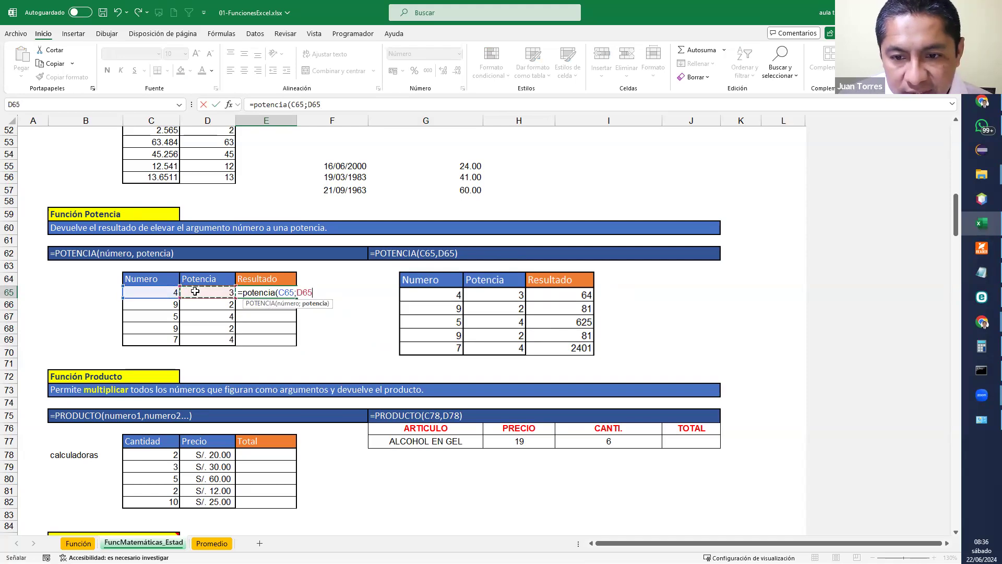
type(")")
left_click(286, 293)
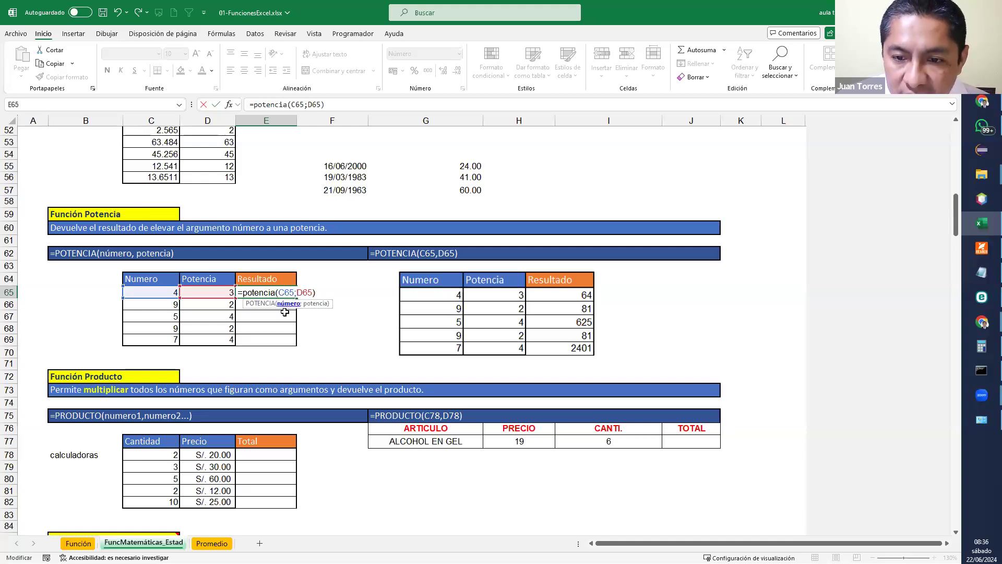
key("Return")
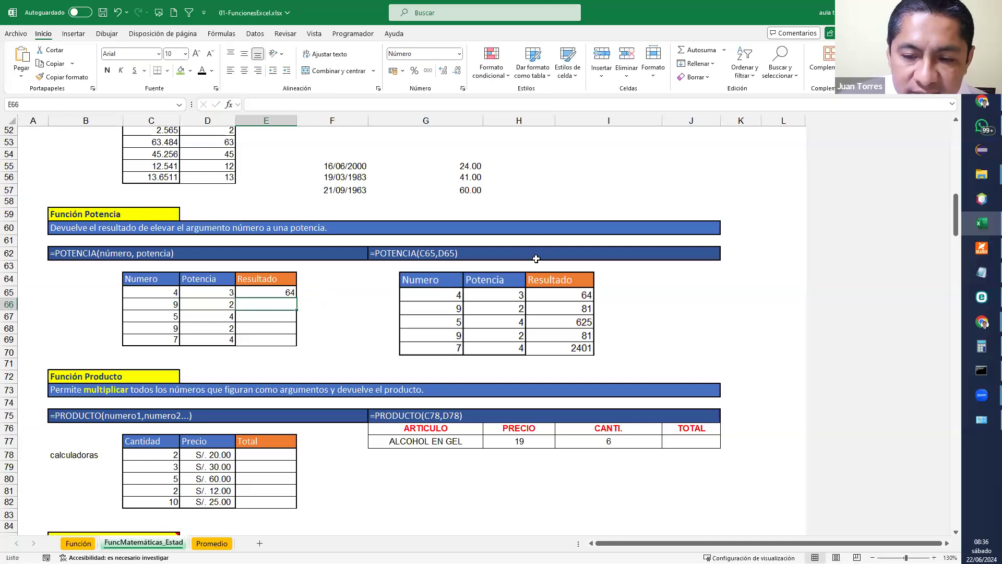
Copy the POTENCIA formula from E65 down to E69 and shift the pasted table image slightly for comparison
left_click(292, 292)
left_click_drag(296, 296, 295, 346)
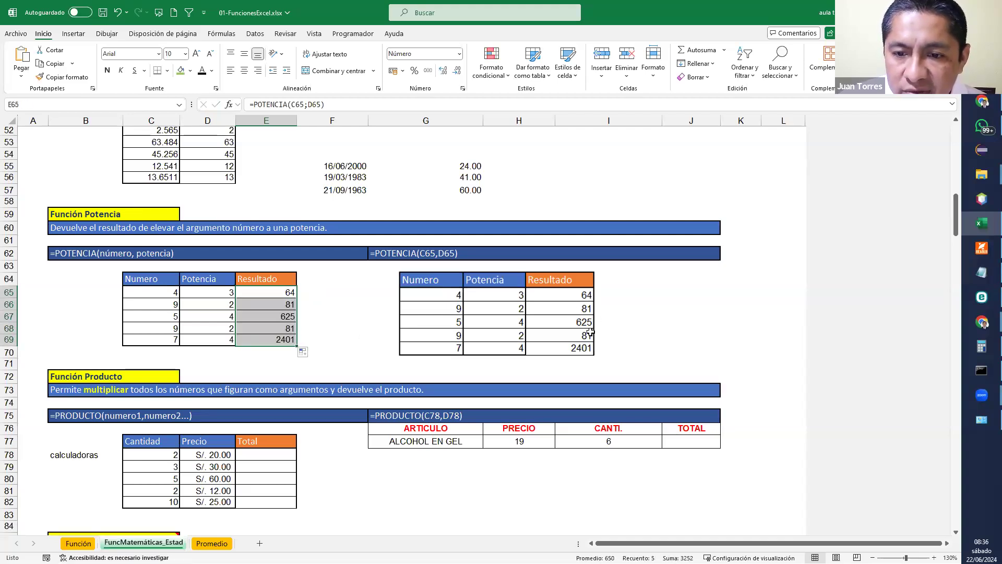
left_click_drag(570, 326, 577, 321)
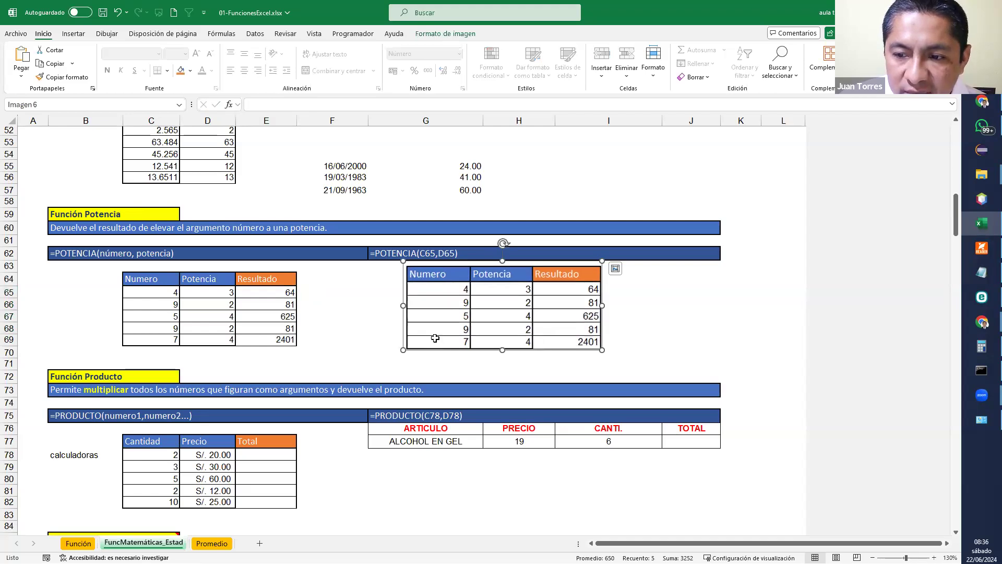
Try to replace the semicolon in the E65 formula with a colon, entering =POTENCIA(C65:D65)
double_click(280, 292)
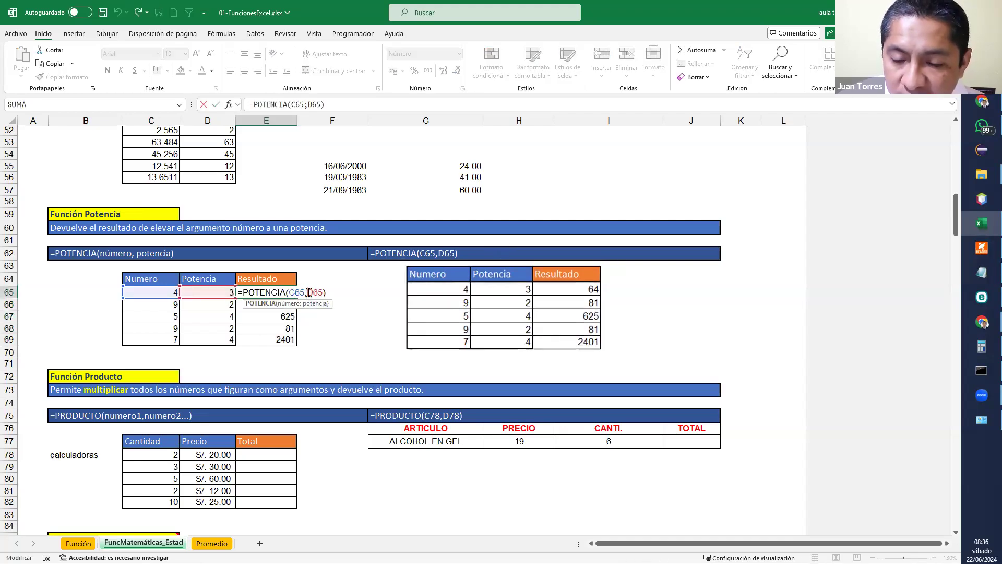
left_click(305, 293)
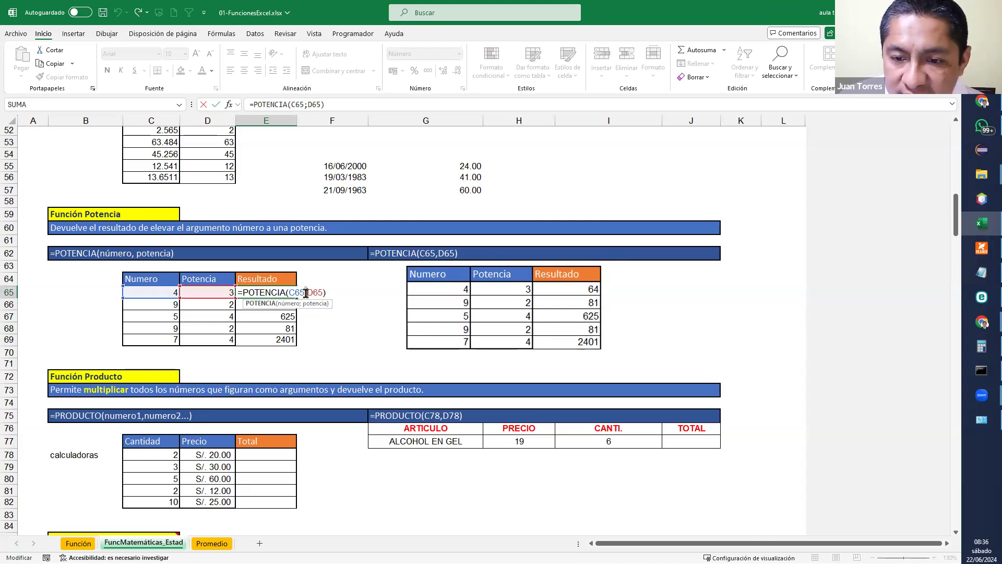
key("BackSpace")
type(":")
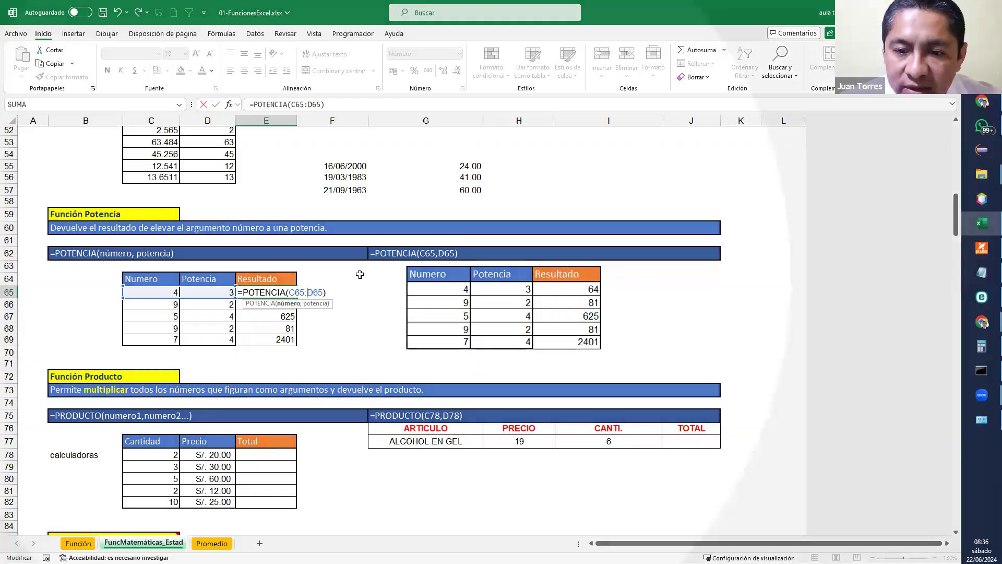
key("F10")
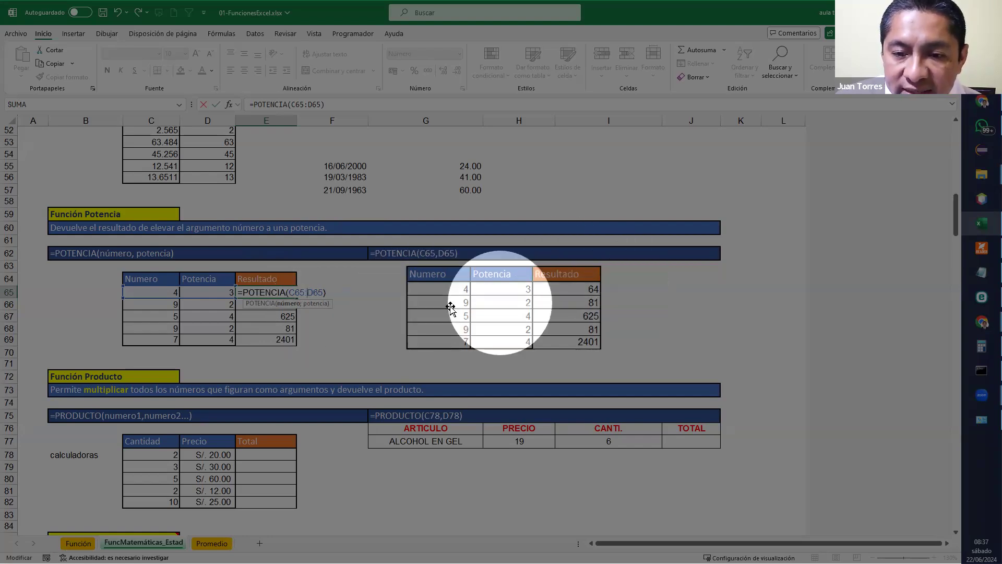
key("Return")
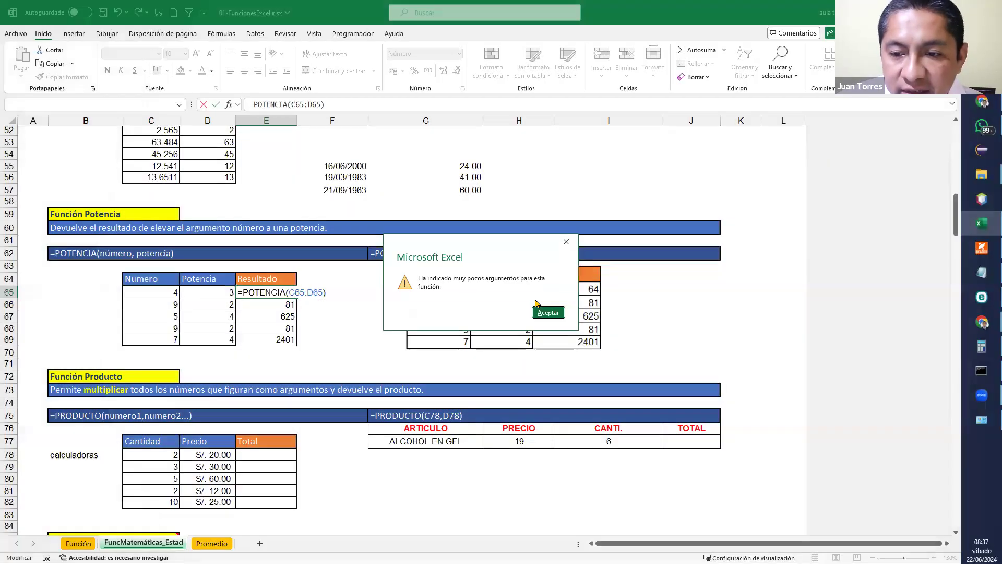
left_click_drag(516, 253, 459, 298)
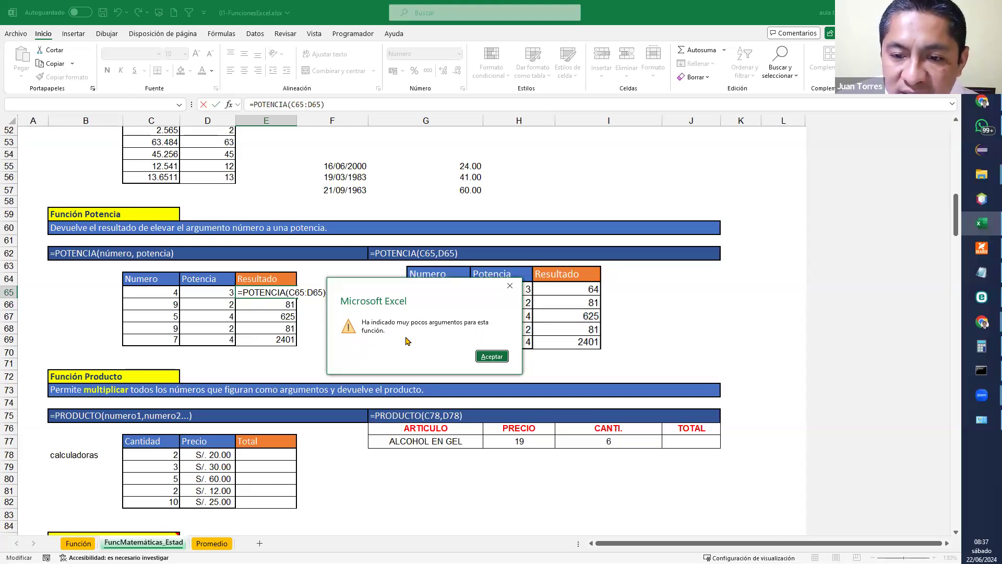
left_click_drag(424, 290, 465, 274)
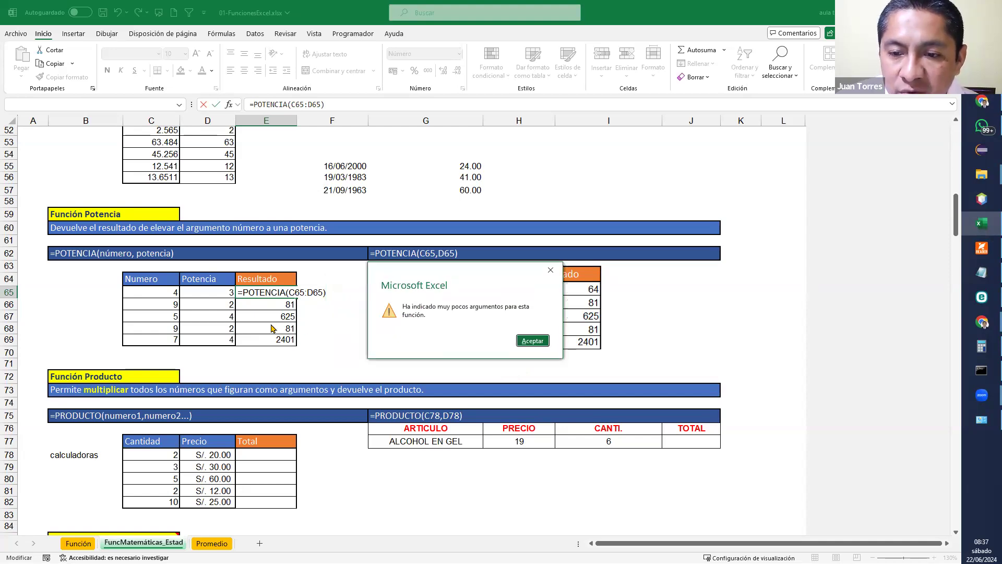
Correct the formula in E65 of the Función Potencia table to =POTENCIA(C65;D65)
left_click(532, 341)
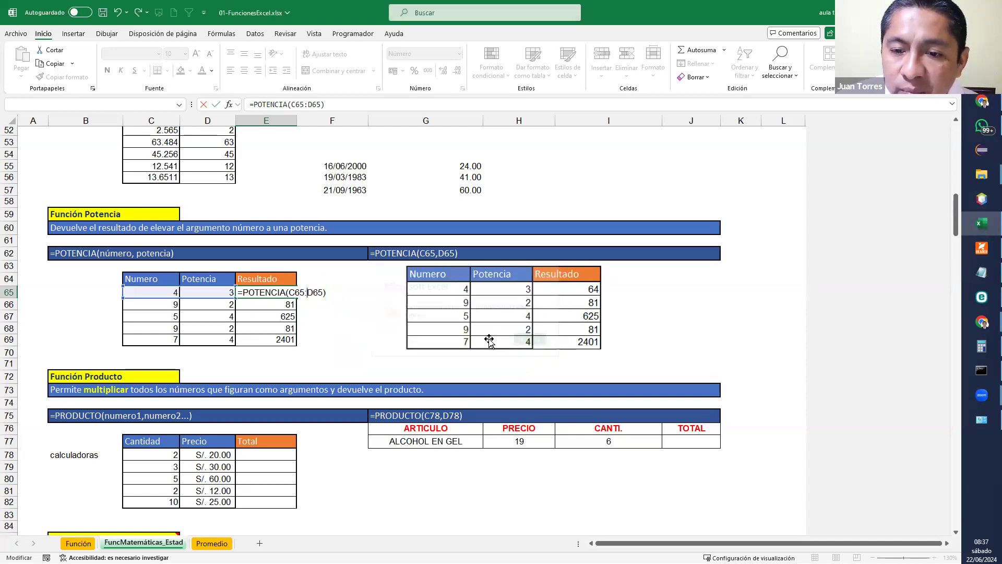
left_click(308, 294)
key("BackSpace")
type(";")
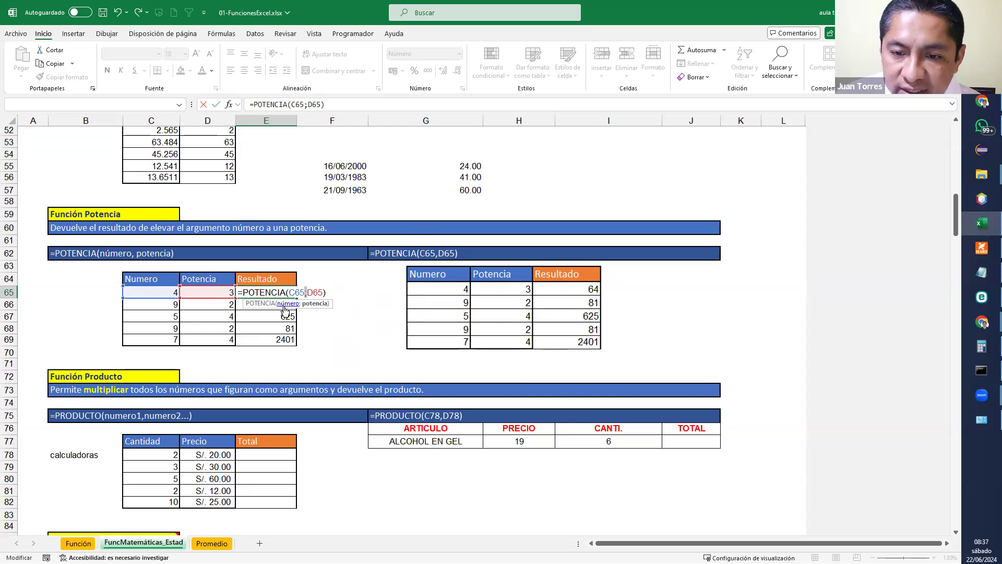
key("Return")
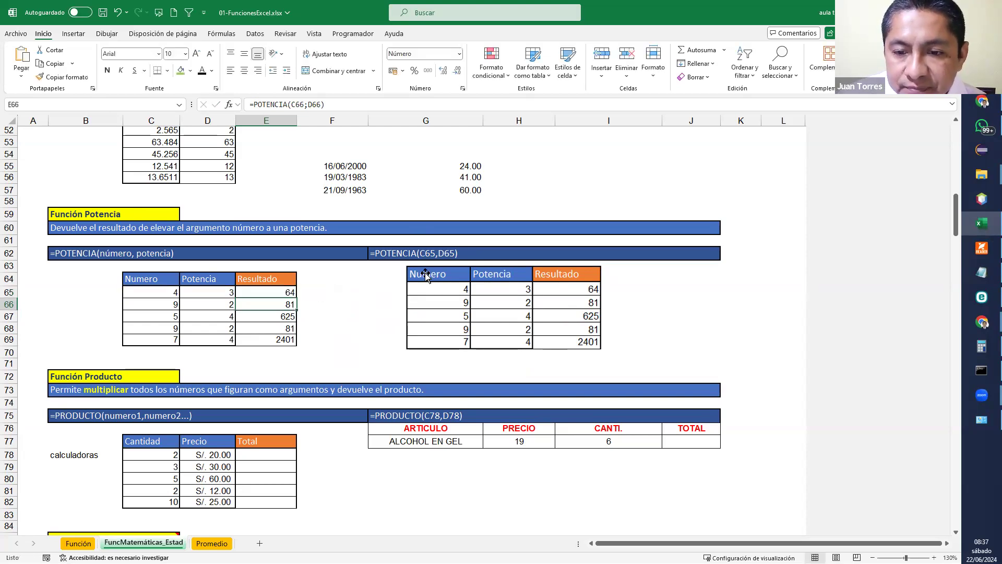
Fill the POTENCIA formula from E65 down through E69
left_click(282, 292)
left_click_drag(293, 298, 292, 346)
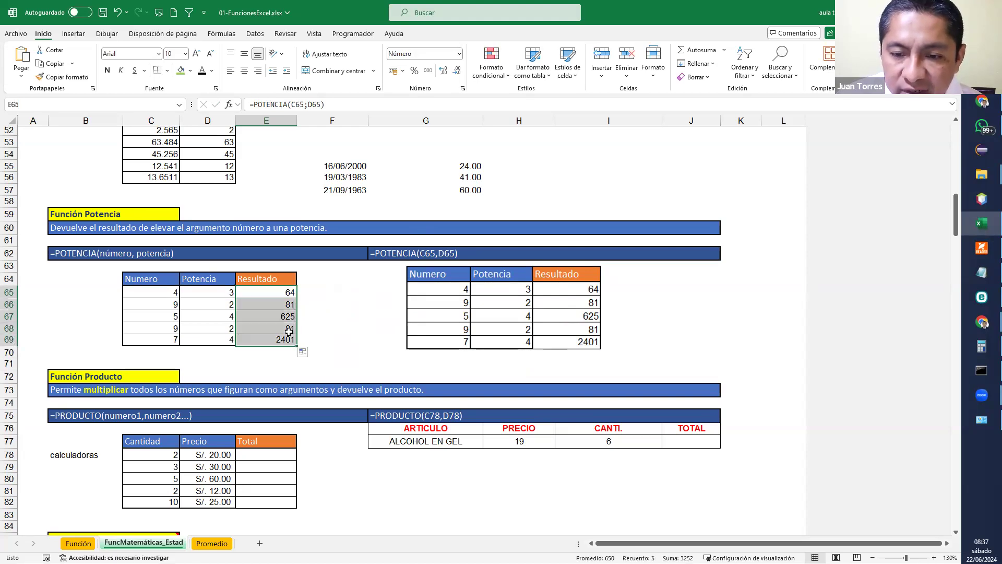
left_click(361, 316)
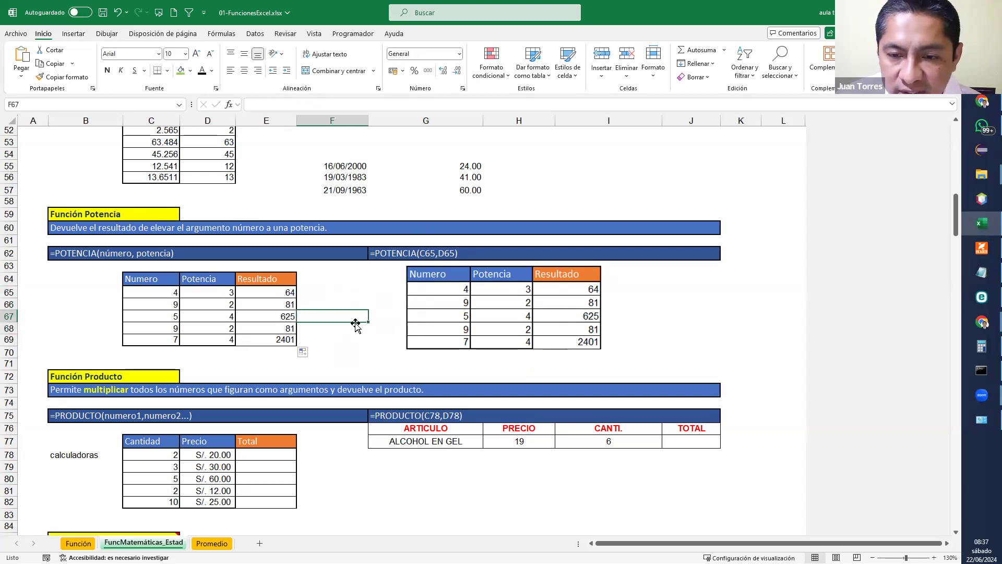
Enter the multiplication formula =C78*D78 in E78, the first Total cell of the Función Producto table
scroll(353, 334, "down", 5)
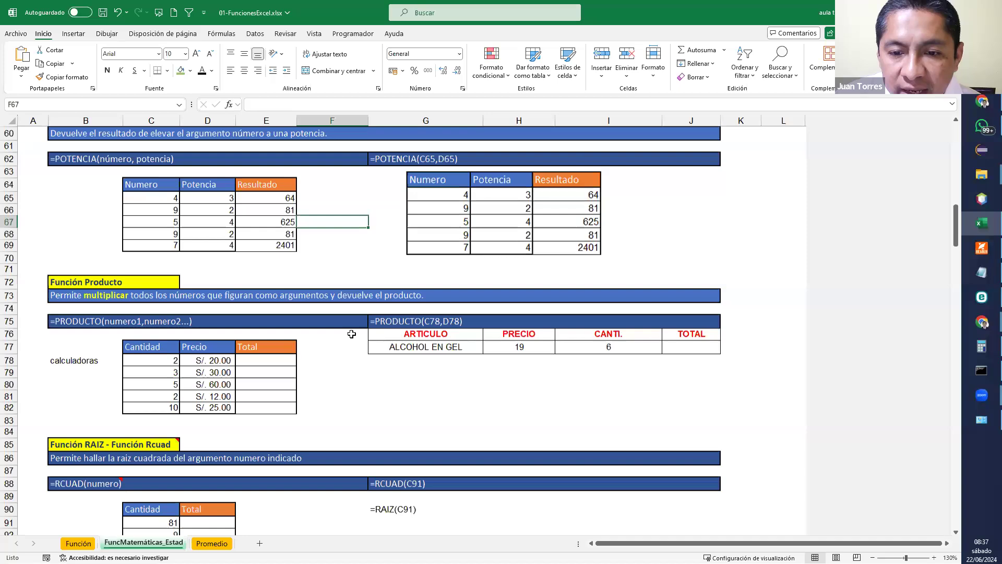
left_click(277, 283)
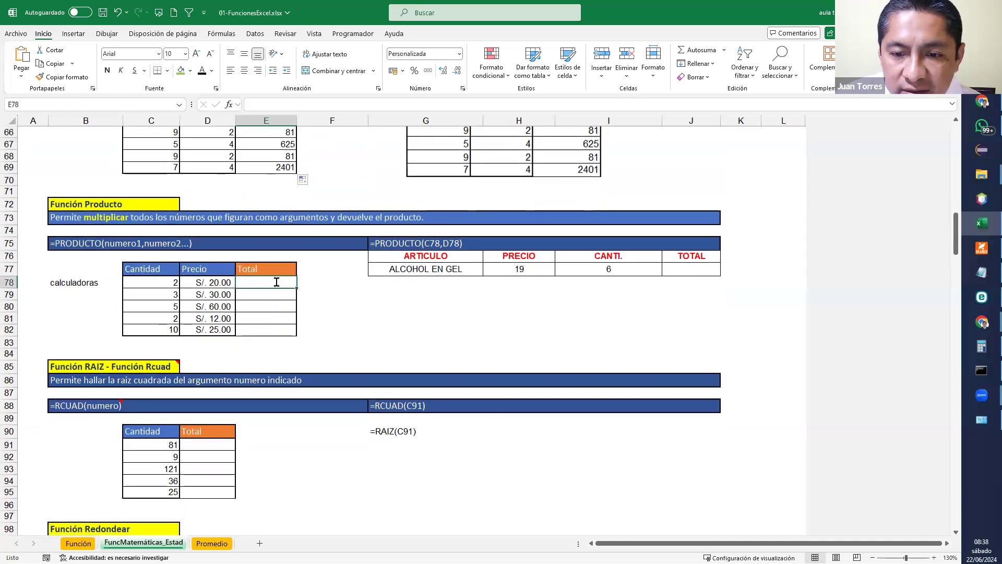
type("==")
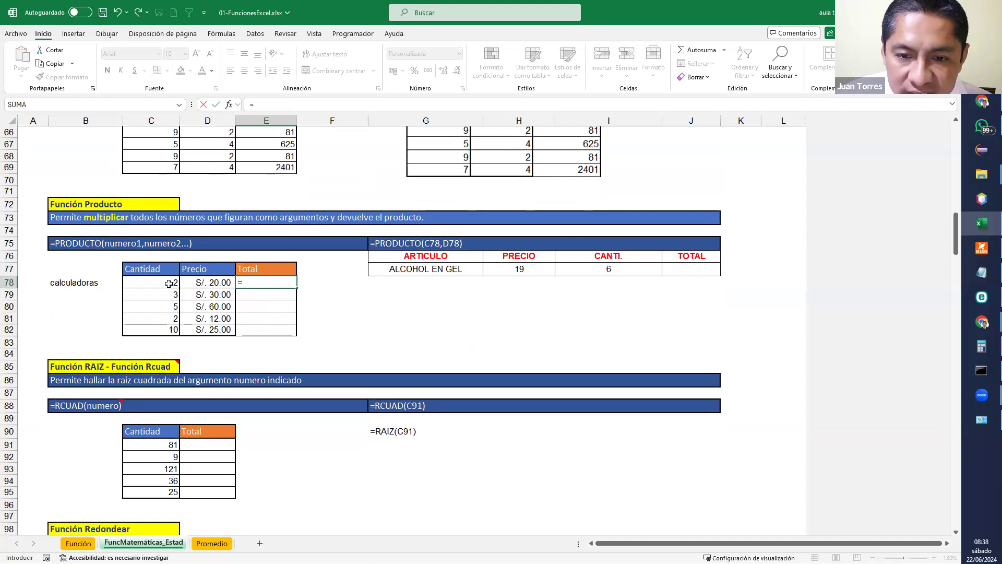
left_click(168, 283)
type("*")
left_click(195, 286)
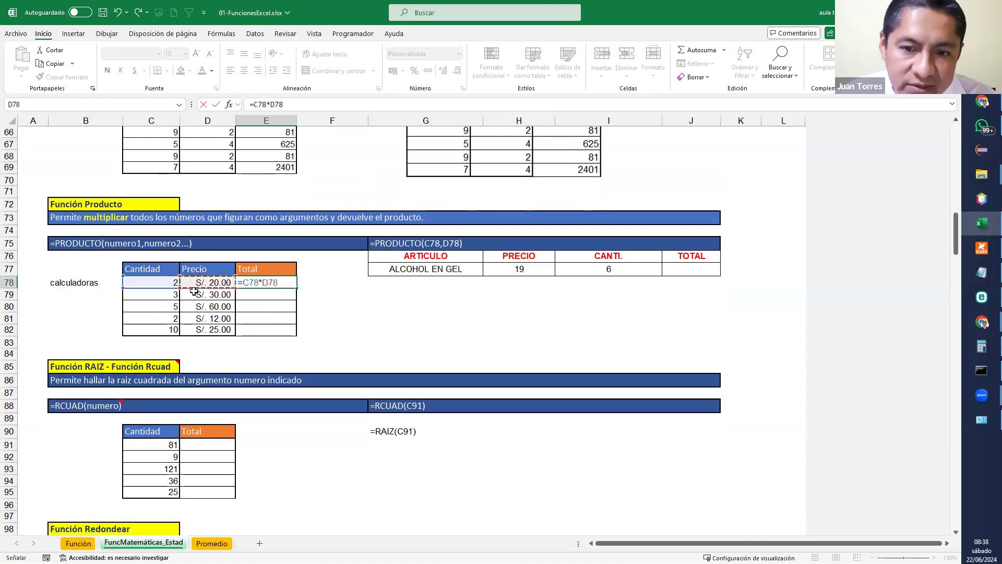
key("Return")
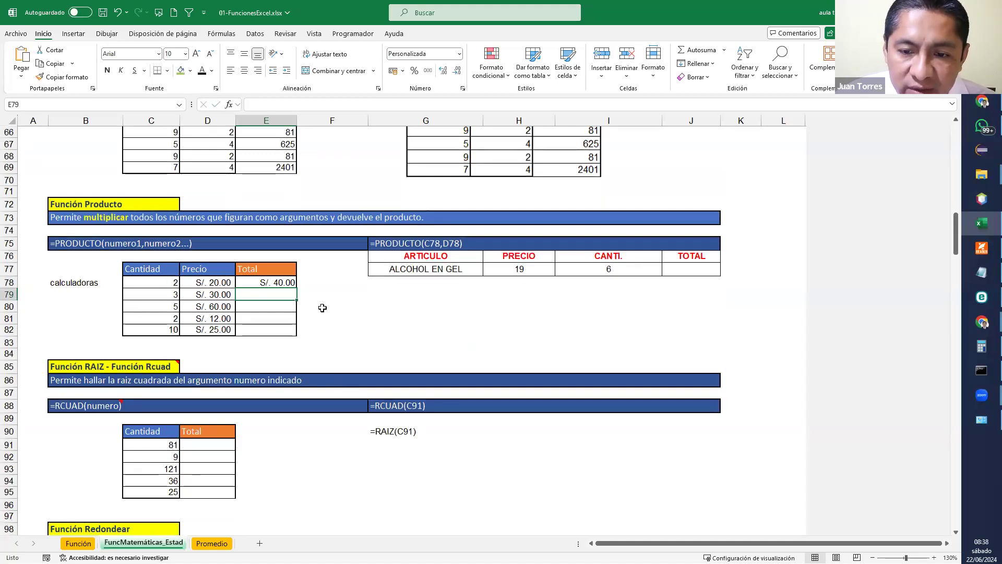
Set the formula in E78 to =PRODUCTO(C78;D78) to multiply Cantidad by Precio
left_click(291, 283)
double_click(291, 283)
left_click_drag(284, 282, 244, 280)
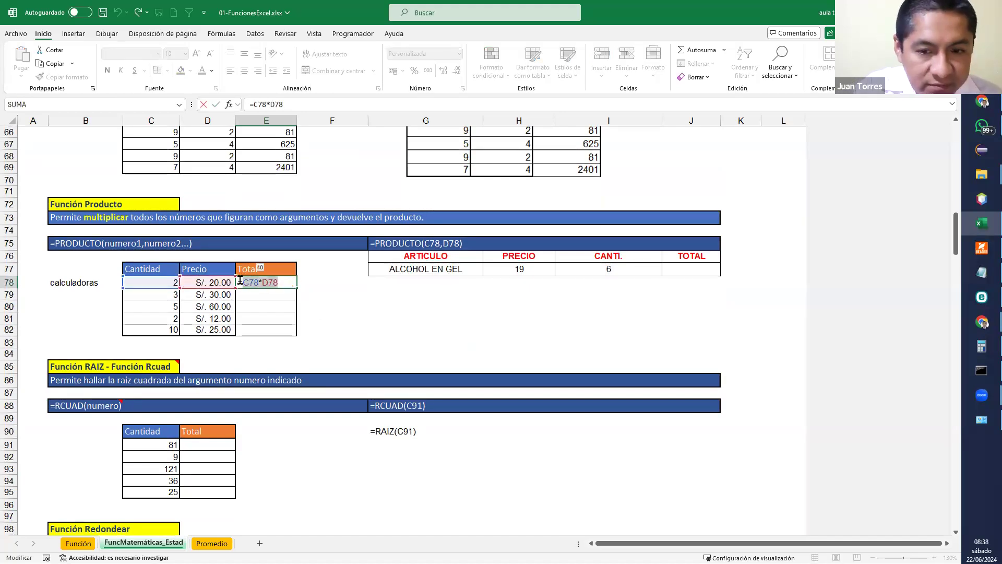
type("product")
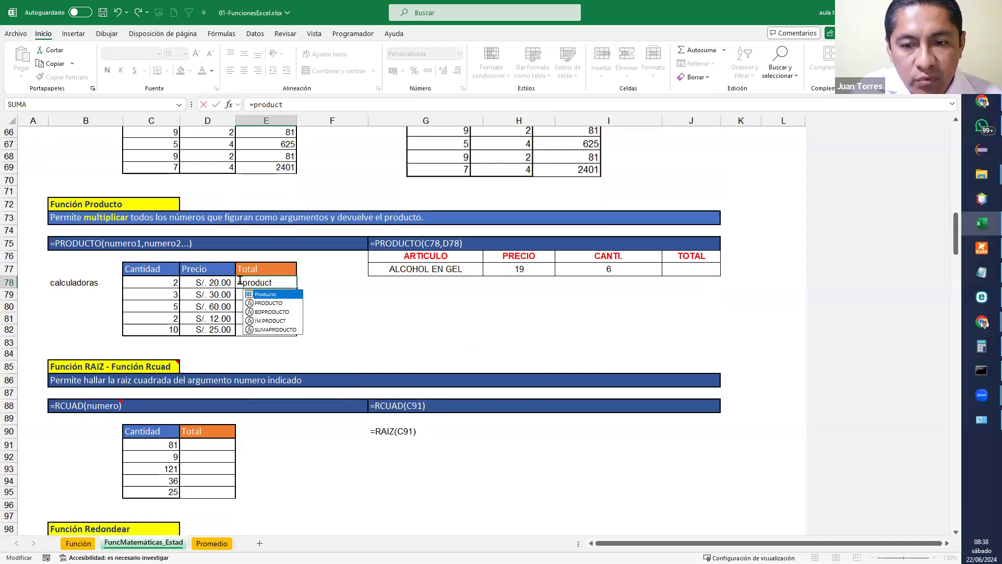
type("o(")
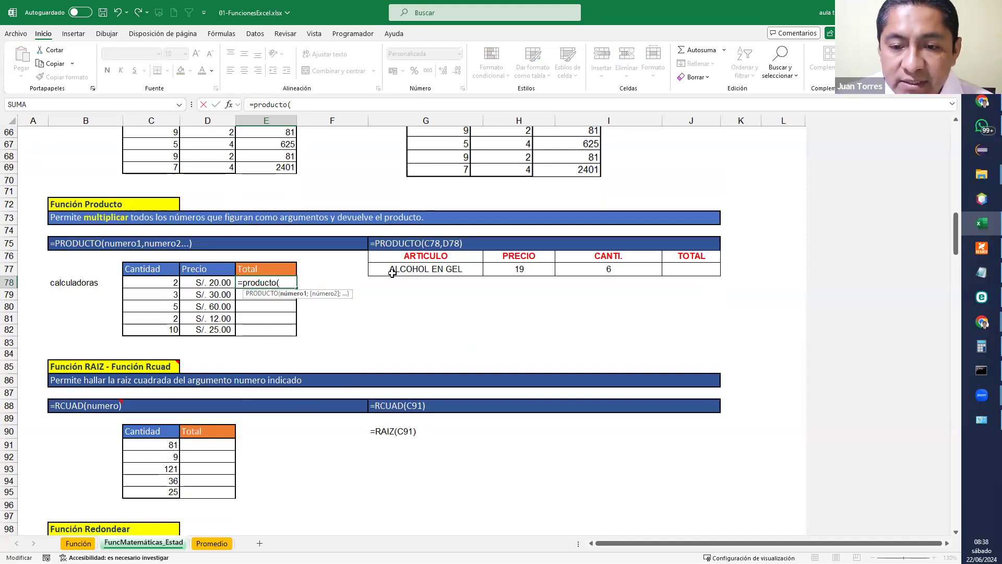
left_click(175, 282)
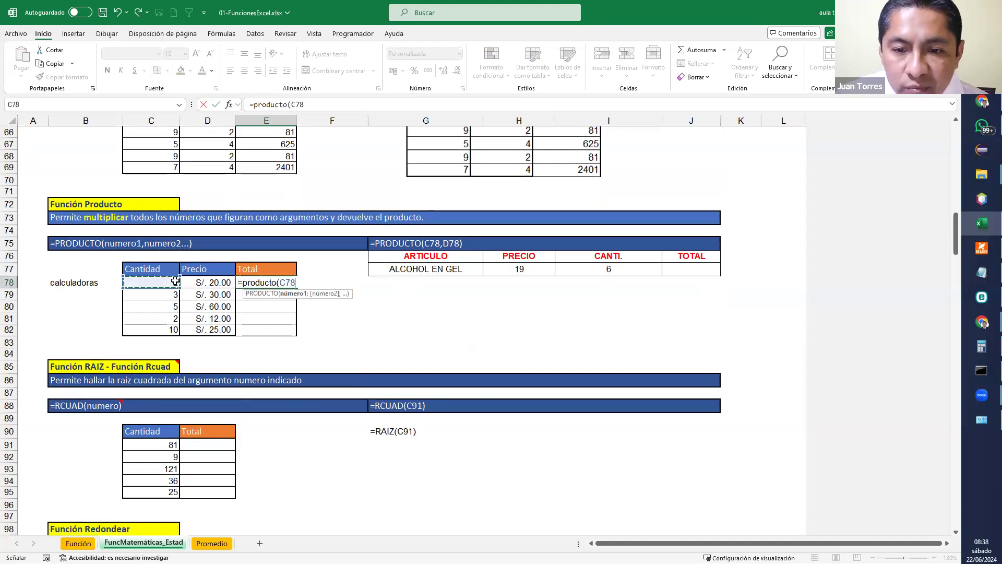
type(";")
left_click(219, 282)
key("Return")
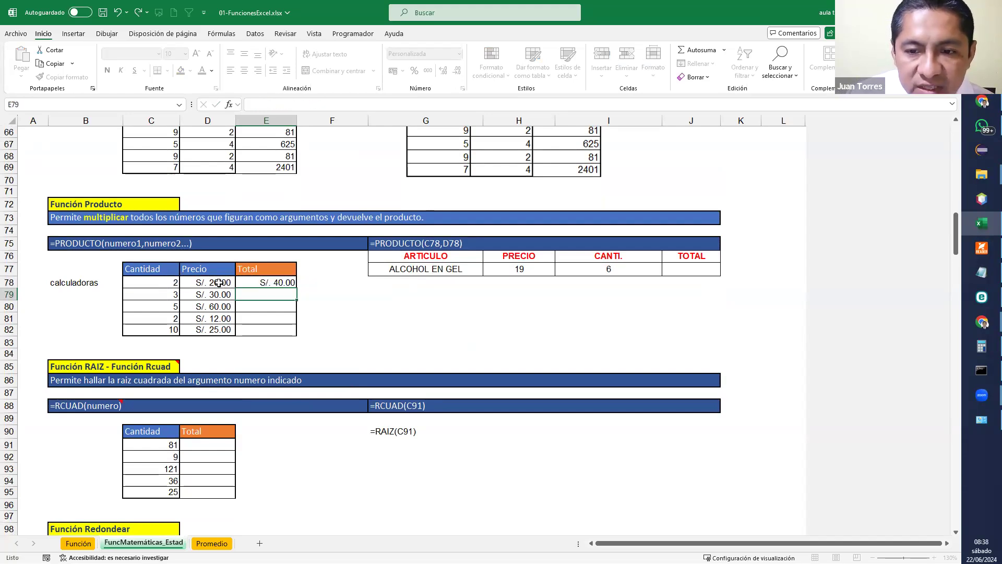
Fill the PRODUCTO formula from E78 down the Total column through E82
left_click(281, 282)
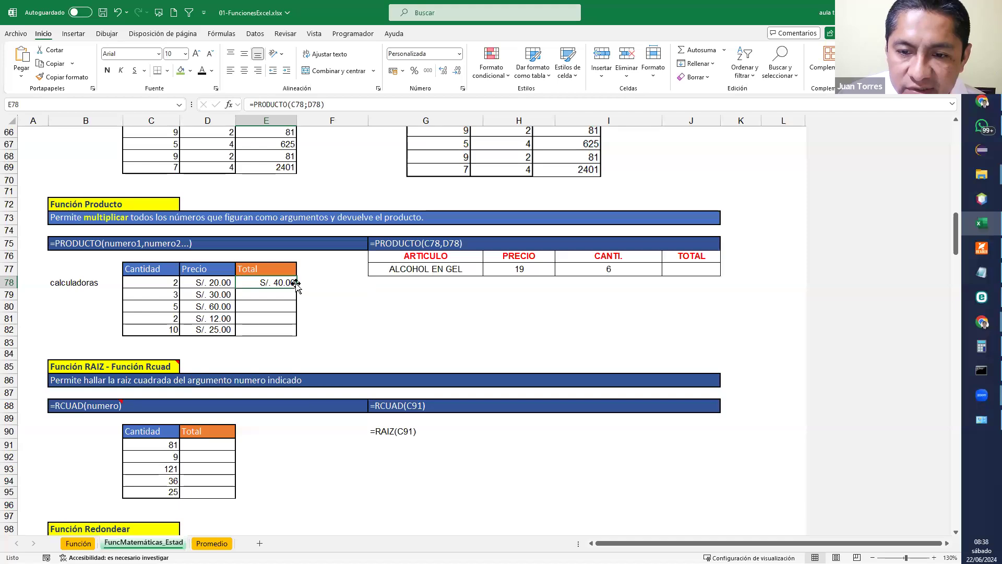
left_click_drag(296, 288, 297, 334)
left_click(369, 332)
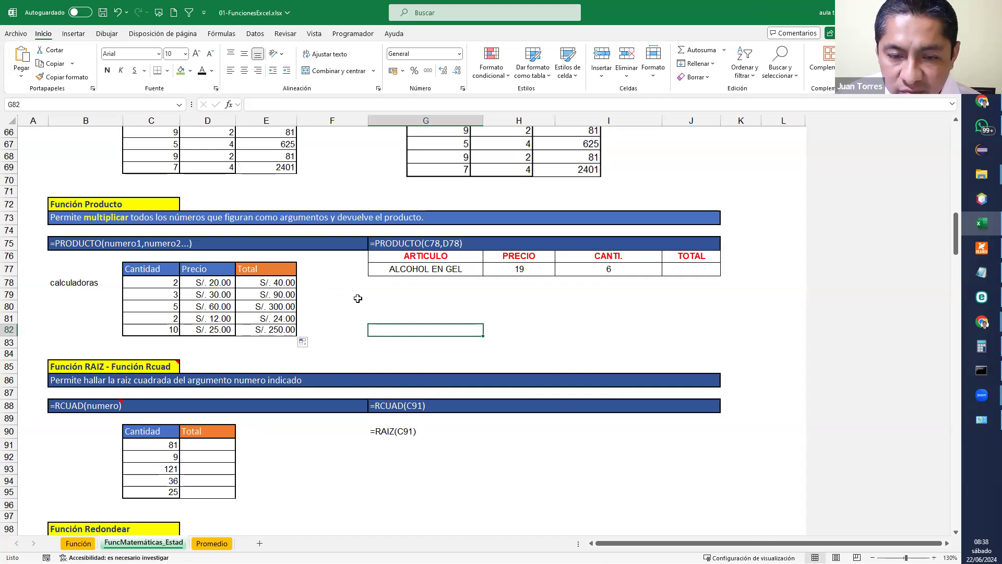
Enter =RAIZ(C91) in D91, the first Total cell of the Función RAIZ table
scroll(340, 319, "down", 4)
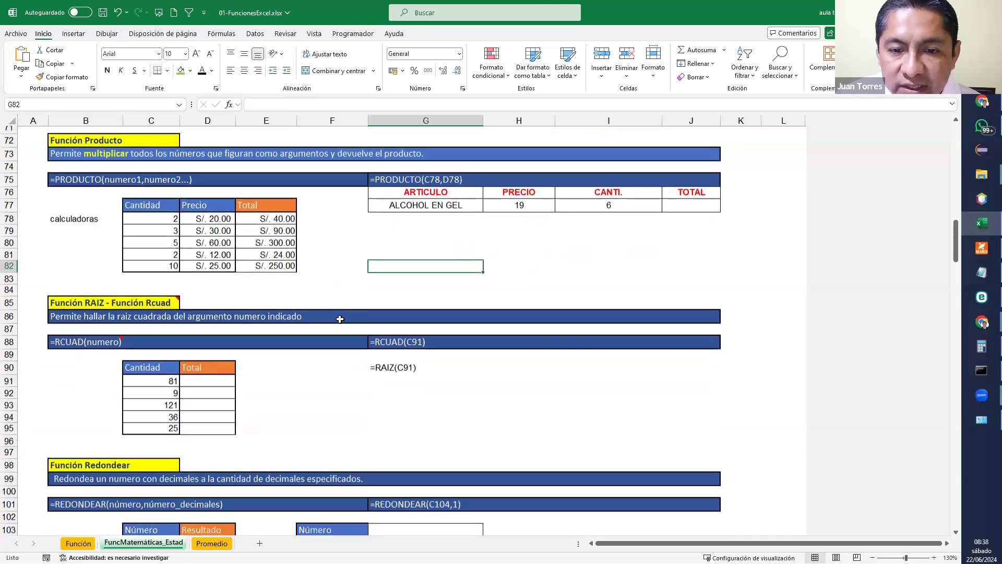
left_click(222, 310)
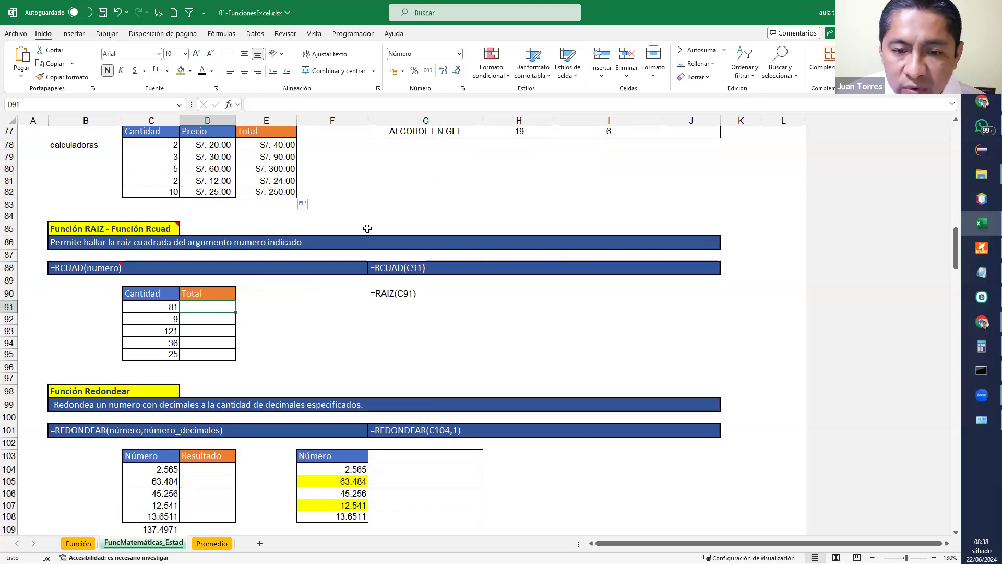
left_click(136, 319)
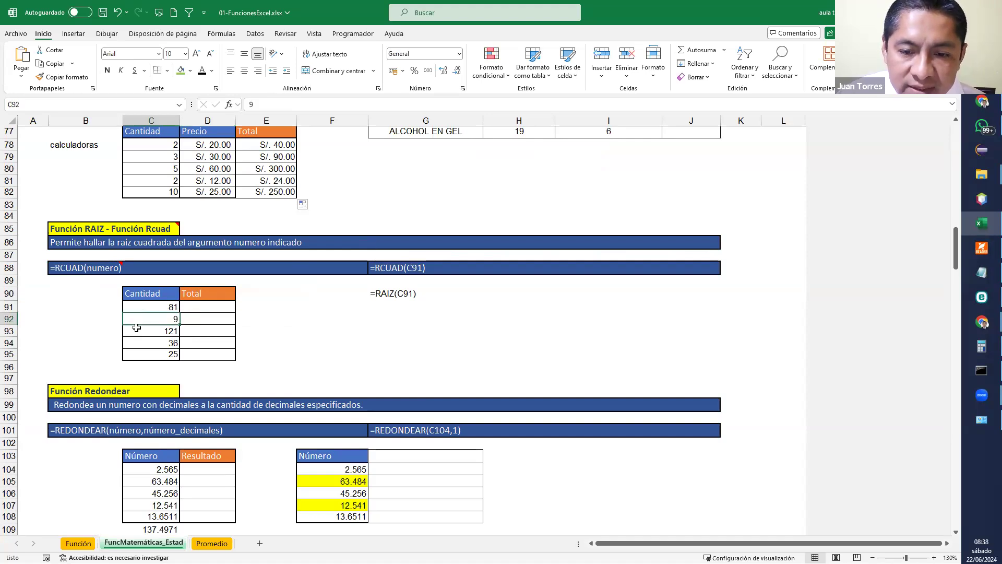
left_click(156, 332)
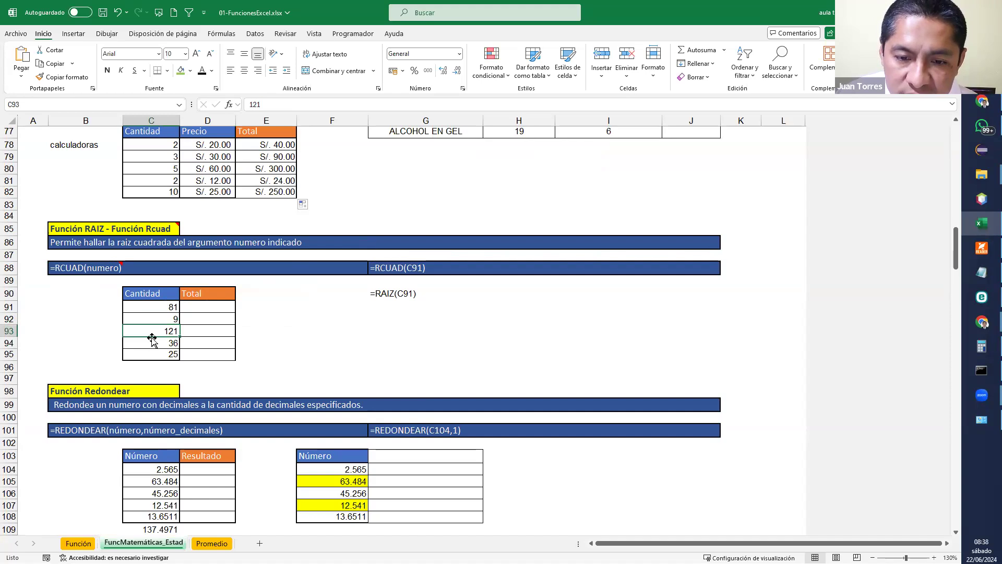
left_click(214, 309)
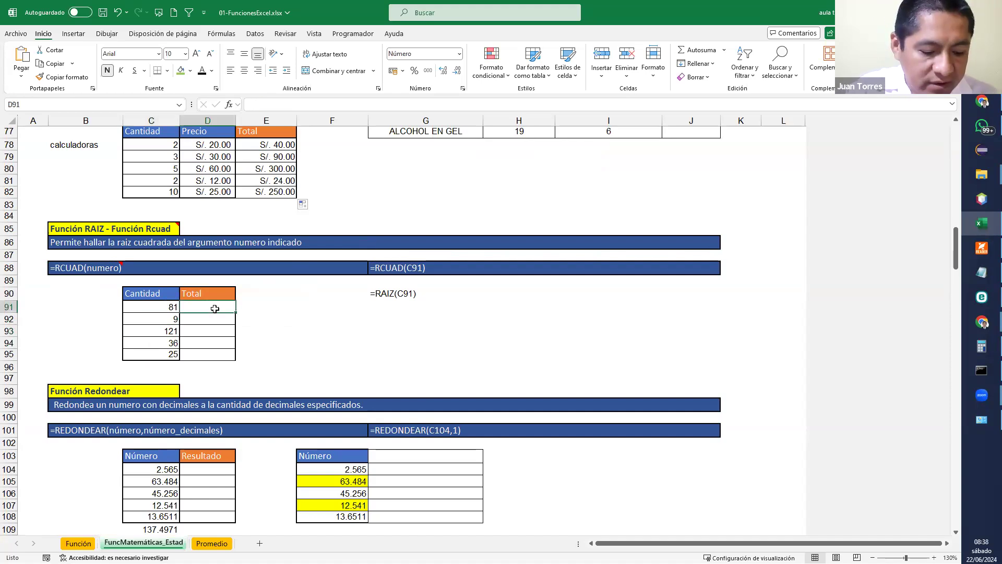
type("=")
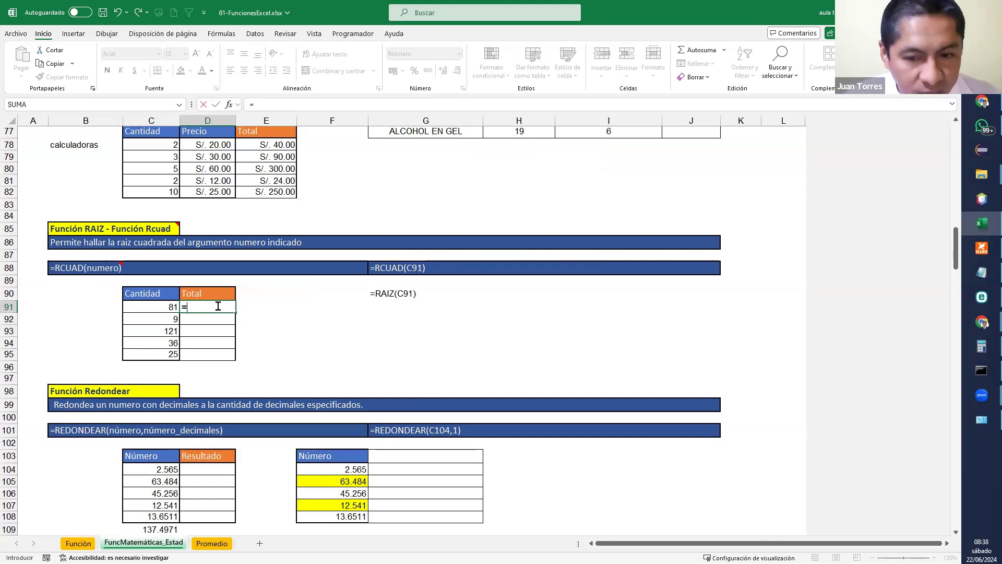
type("r")
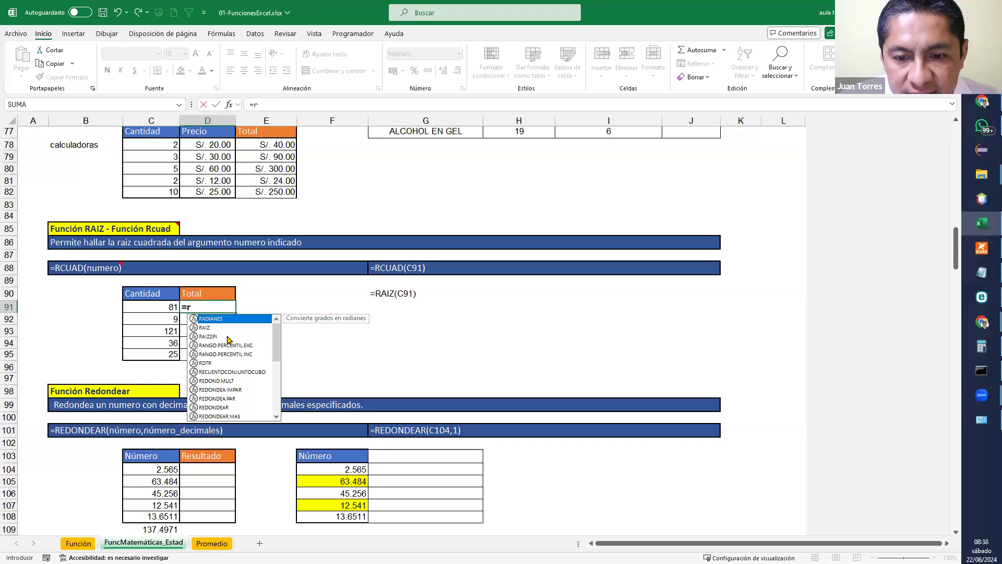
double_click(226, 328)
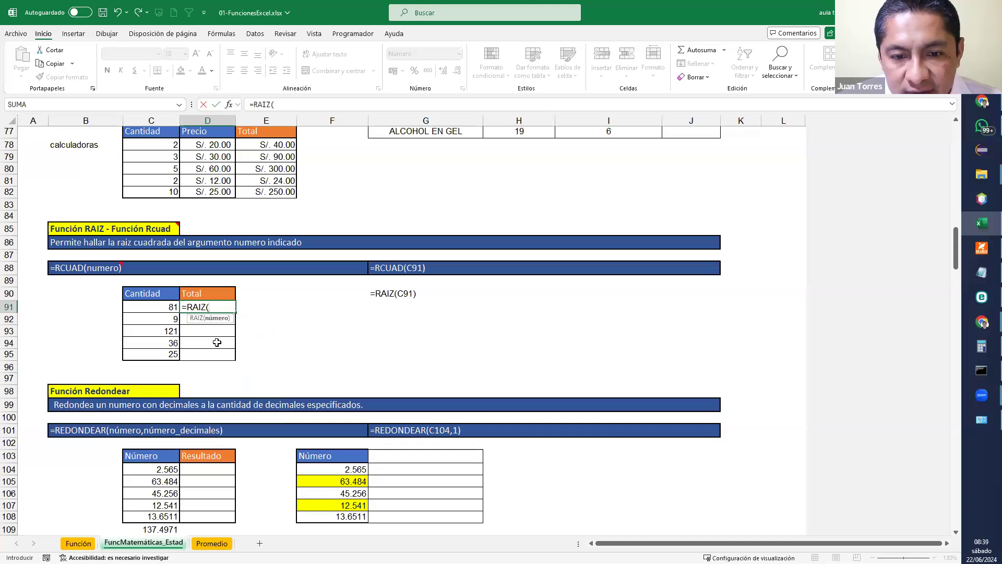
mouse_move(104, 268)
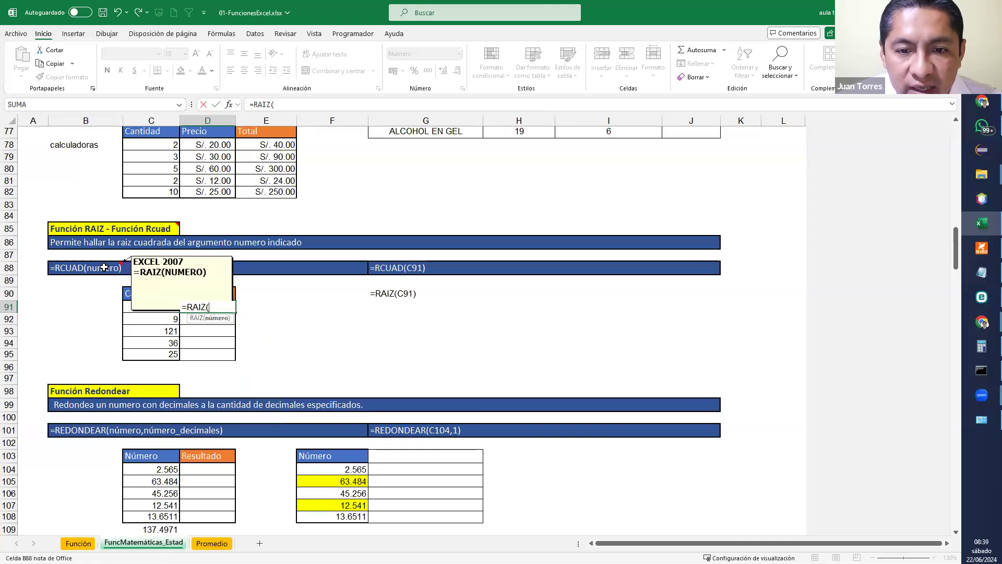
key("ctrl")
key("ctrl")
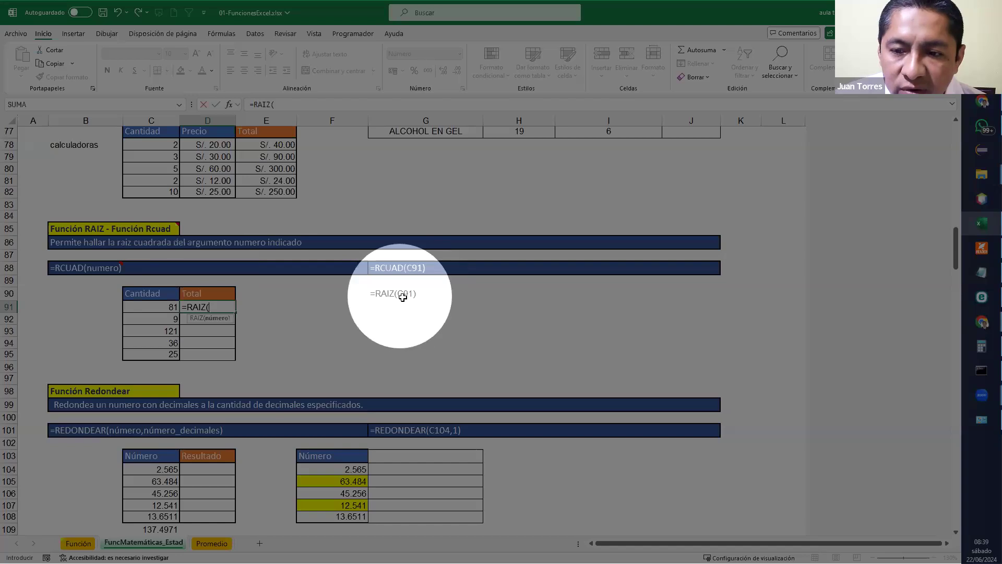
left_click(153, 309)
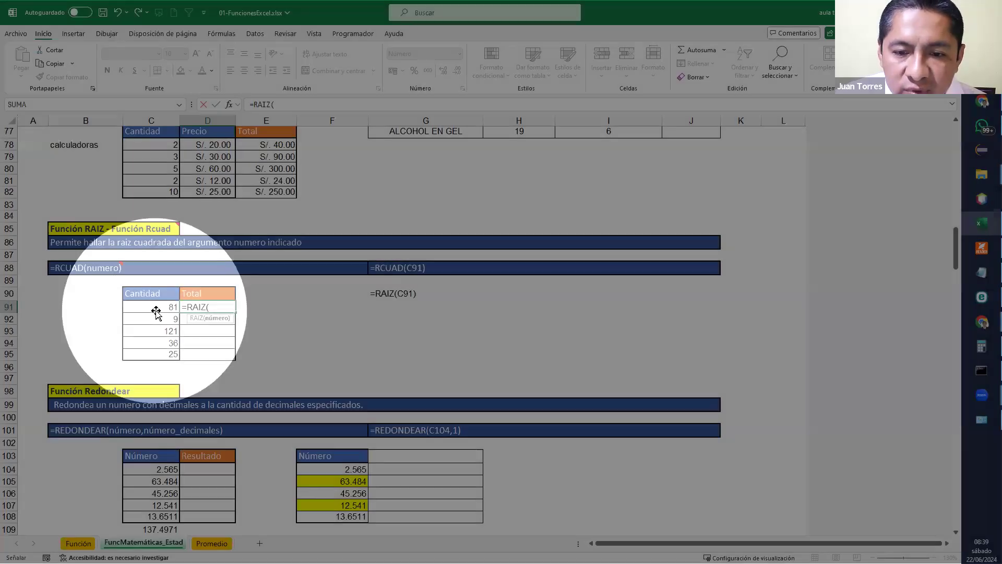
type(")")
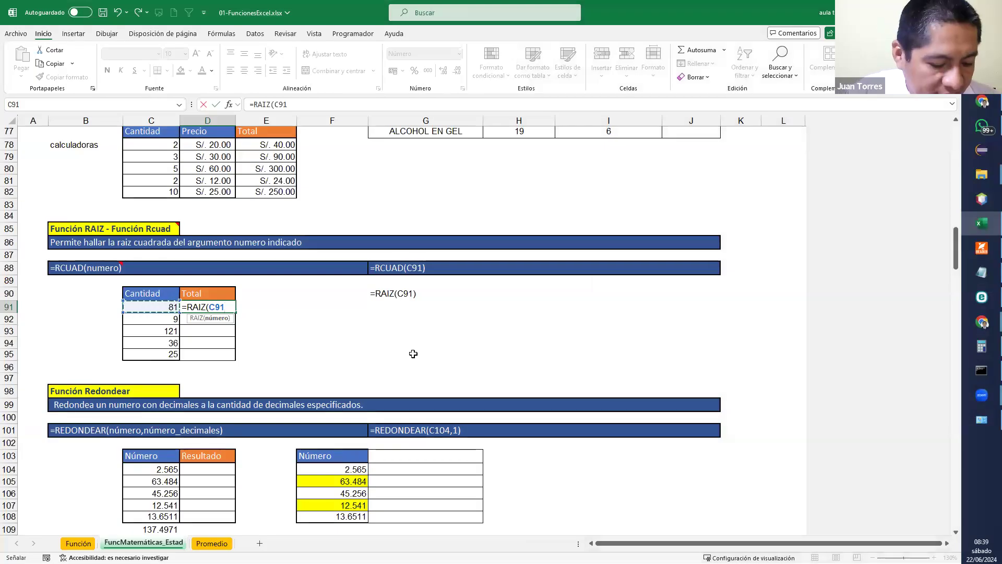
key("Return")
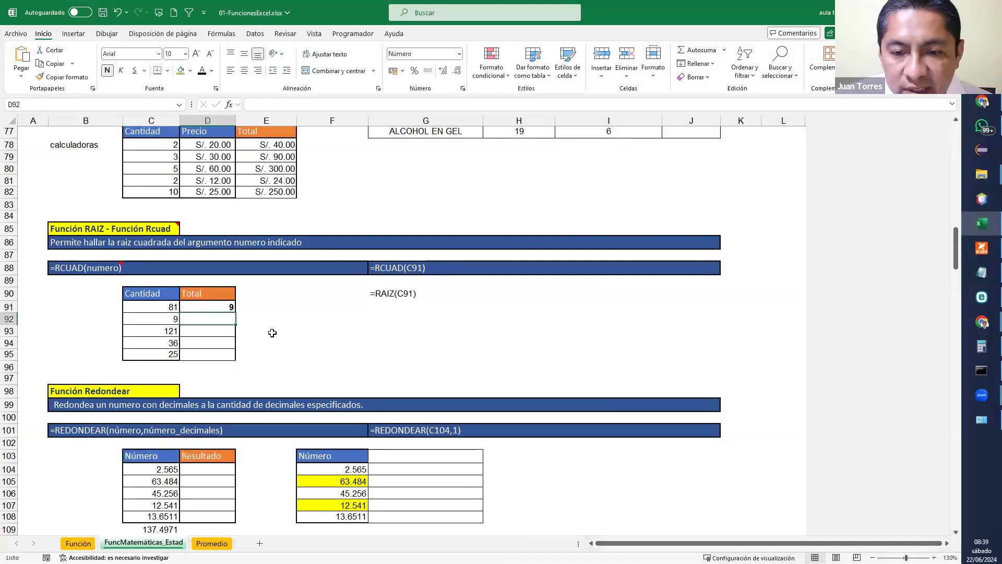
Fill the RAIZ formula from D91 down the Total column through D95
left_click(227, 307)
left_click_drag(236, 313, 240, 364)
left_click(329, 353)
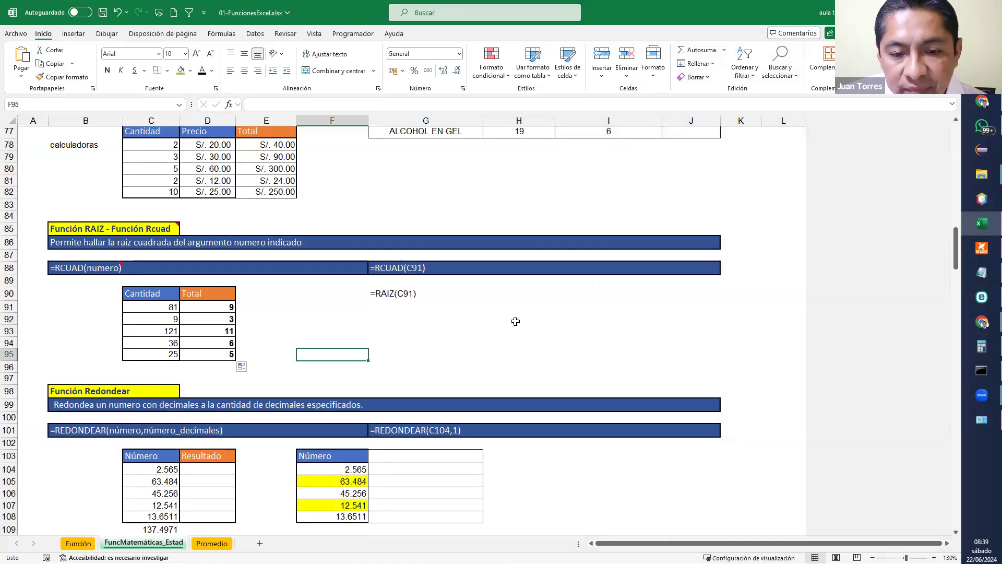
Enter =REDONDEAR(C104;1) in D104, the first Resultado cell of the Función Redondear table
scroll(516, 321, "down", 5)
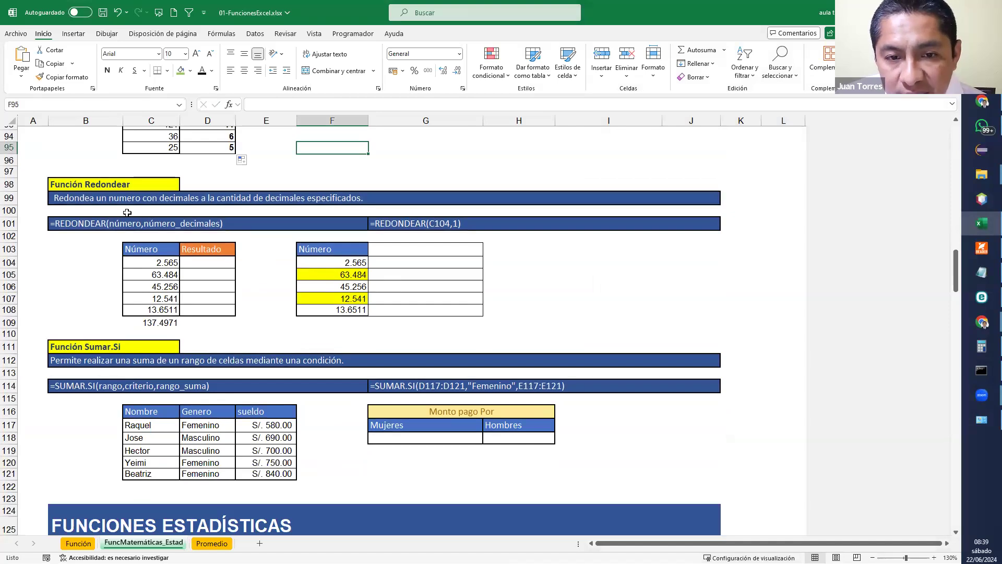
left_click(382, 253)
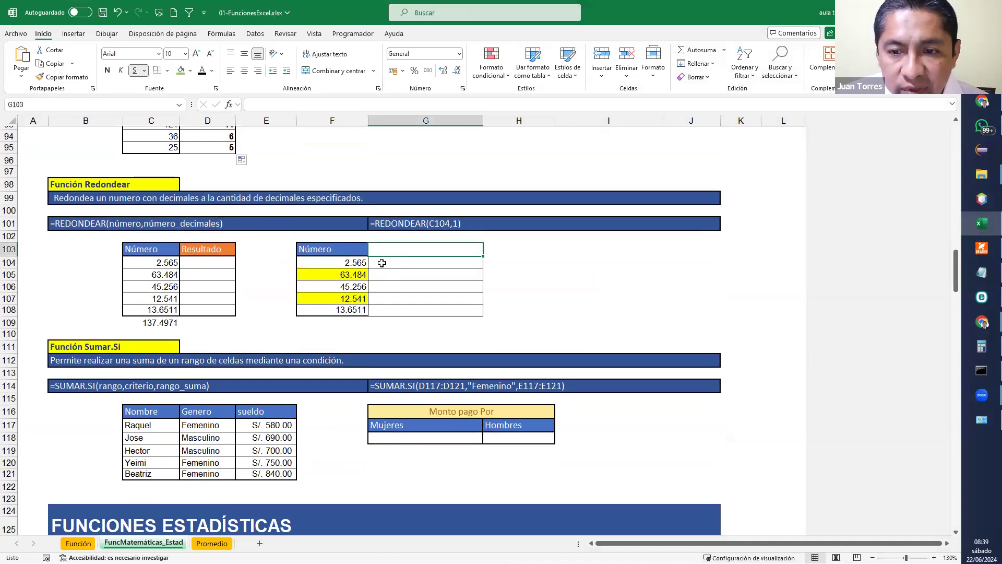
left_click(226, 259)
type("=")
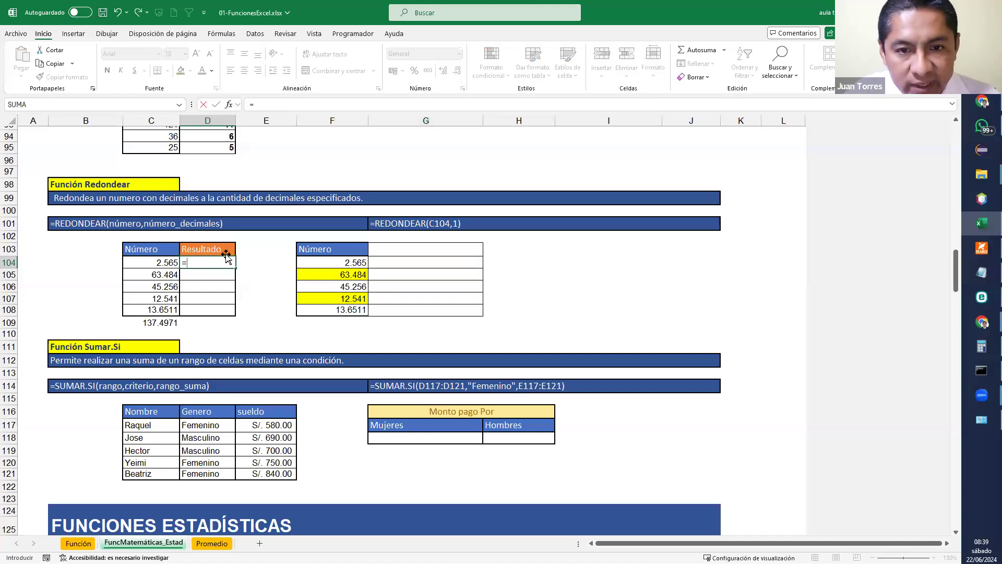
type("redond")
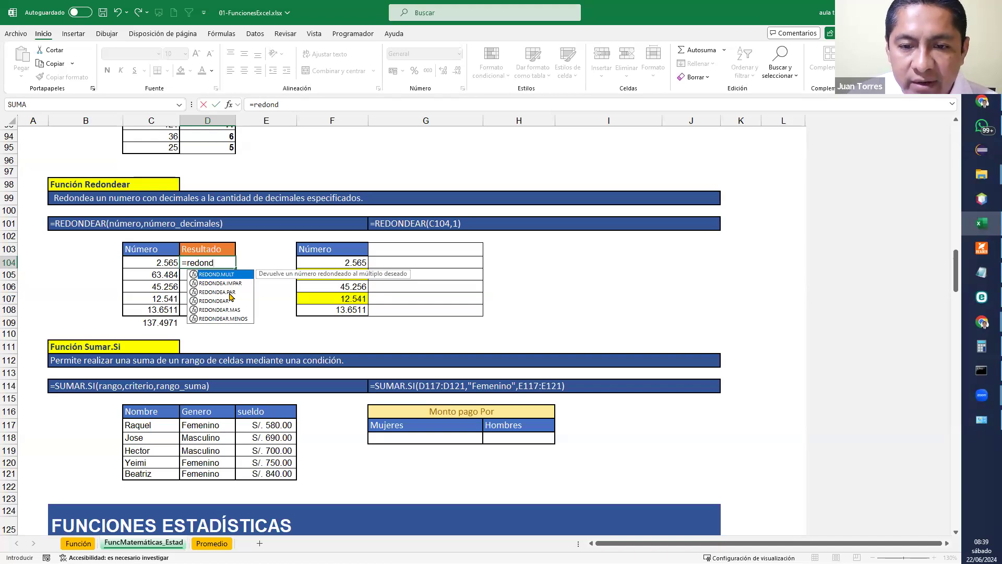
double_click(219, 302)
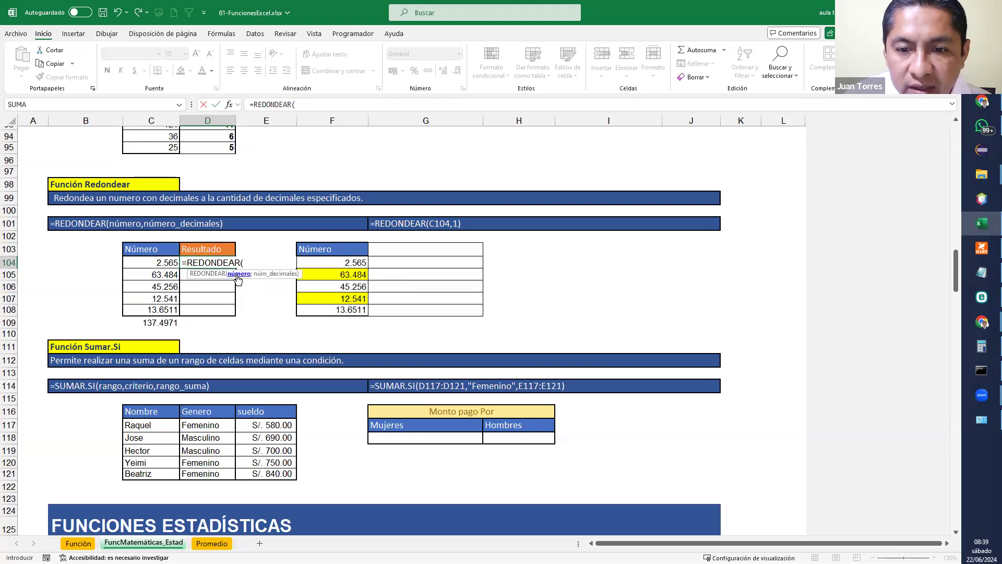
left_click(153, 262)
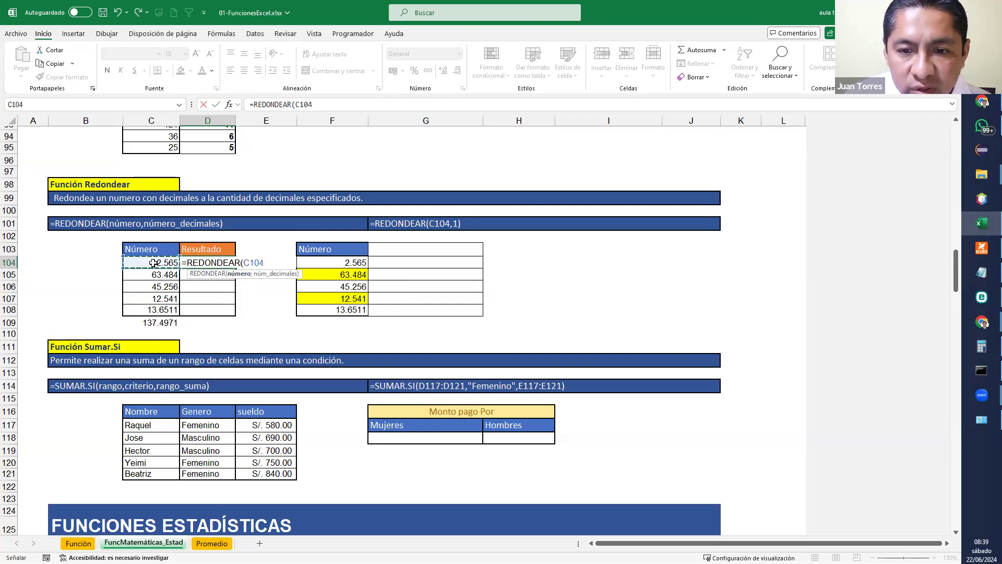
type(";")
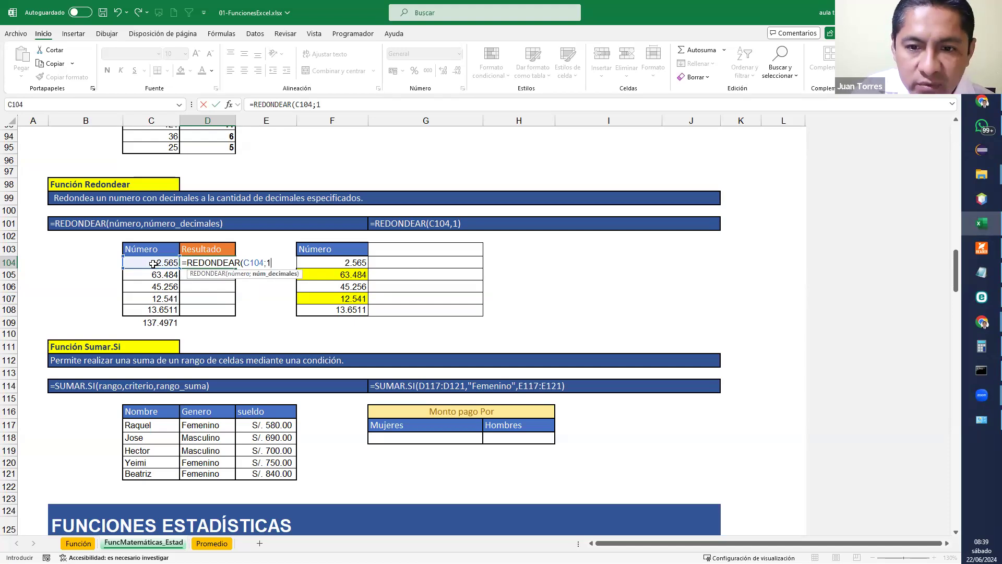
type("1)")
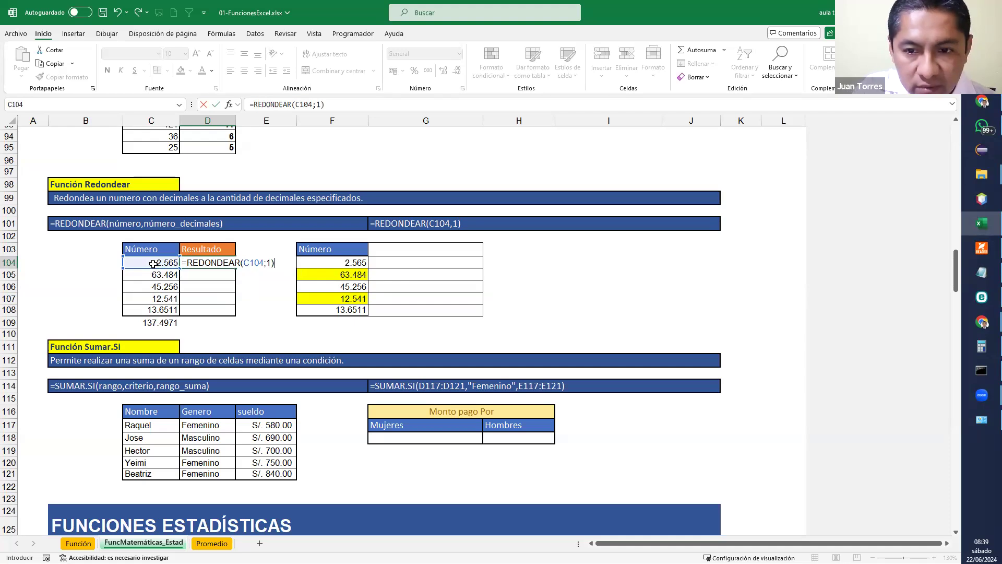
key("Return")
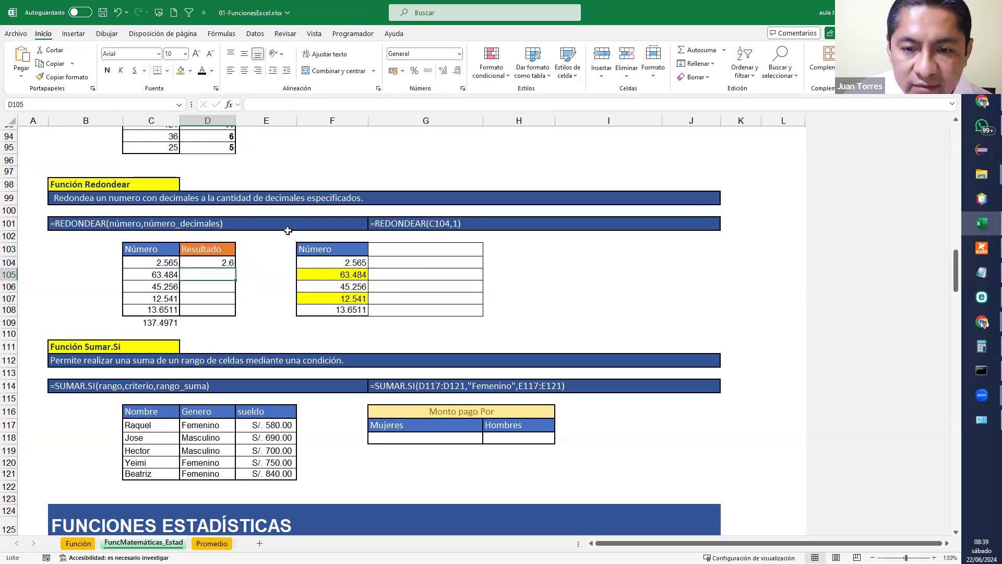
Fill the REDONDEAR formula from D104 down the Resultado column through D108
left_click(221, 264)
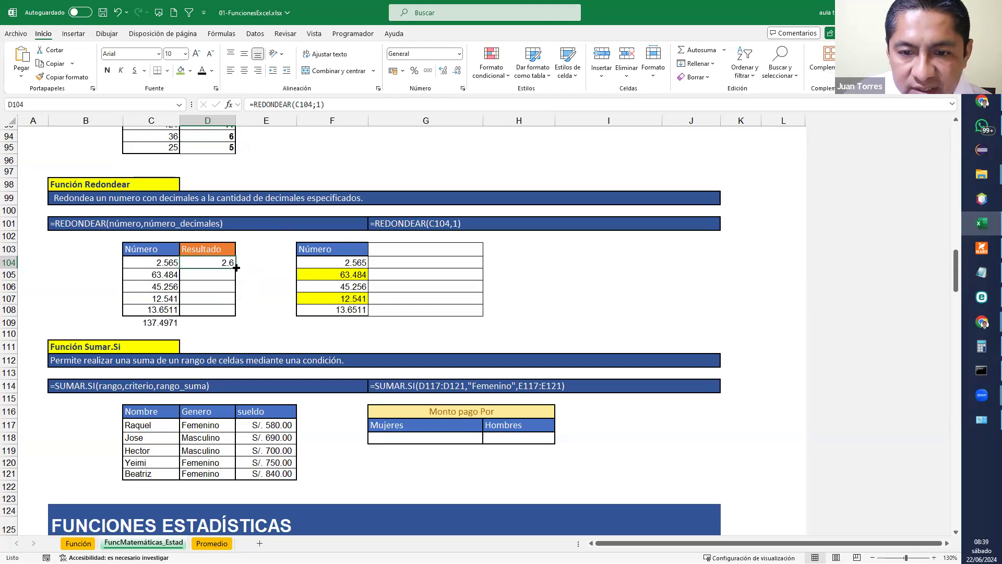
left_click_drag(235, 281, 237, 313)
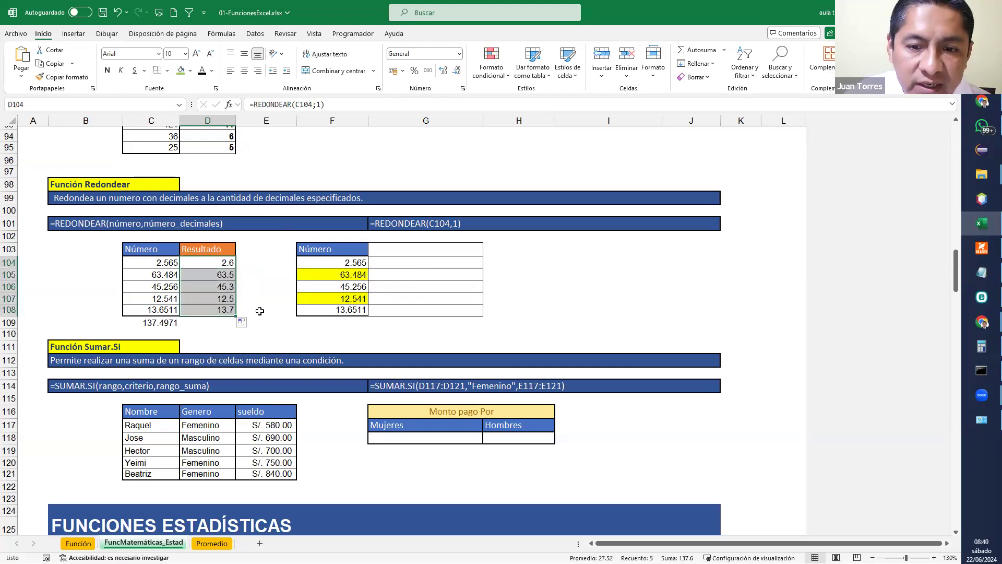
left_click(260, 312)
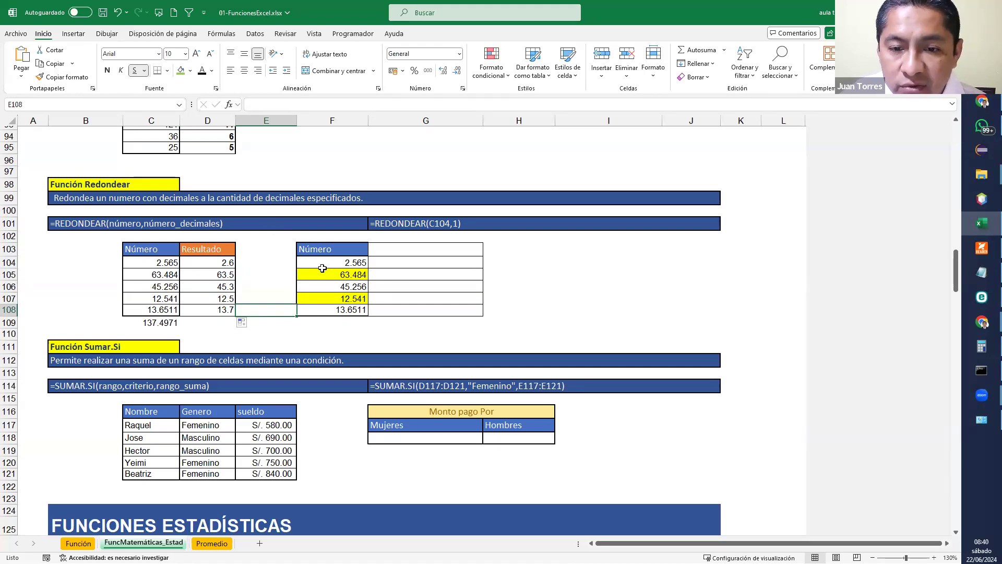
left_click(264, 333)
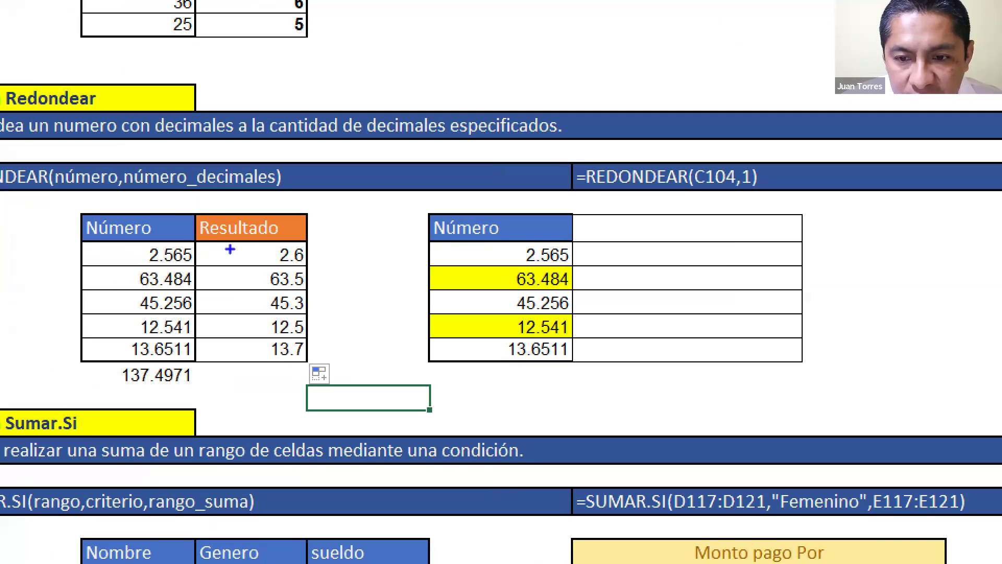
mouse_move(273, 241)
left_mouse_down()
mouse_move(303, 269)
mouse_move(326, 236)
mouse_move(277, 238)
left_mouse_up()
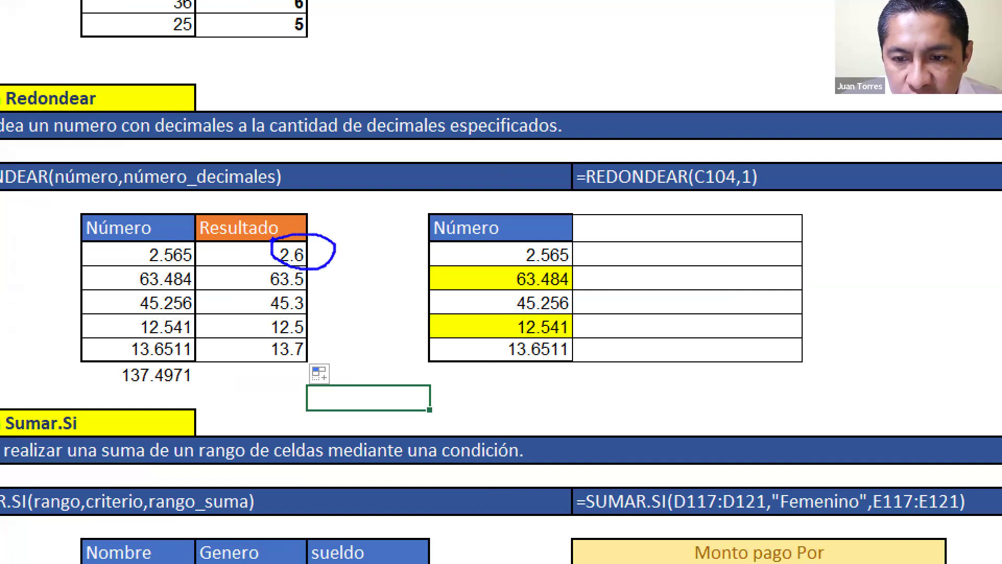
mouse_move(140, 272)
left_mouse_down()
mouse_move(201, 266)
mouse_move(206, 241)
left_mouse_up()
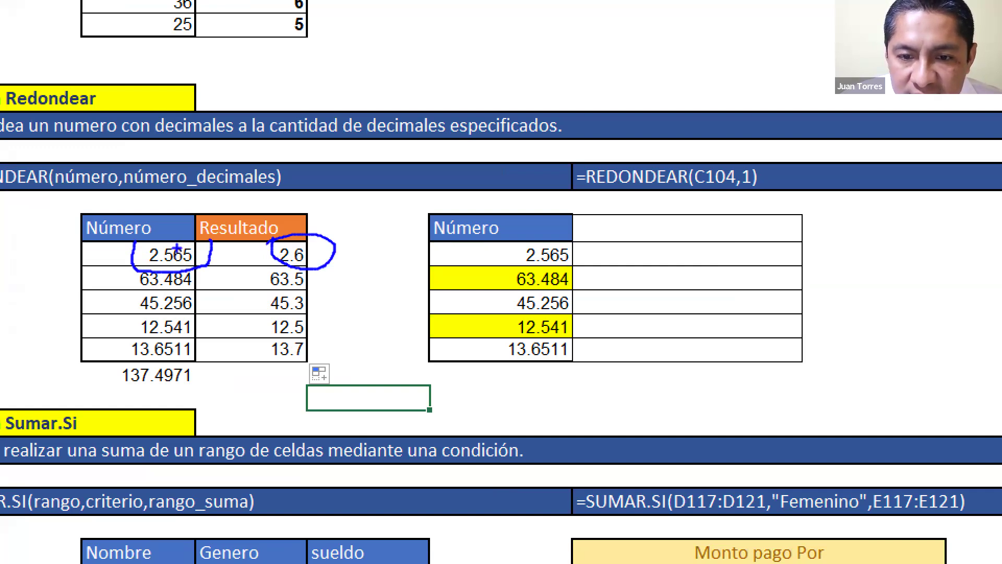
left_click_drag(180, 213, 179, 240)
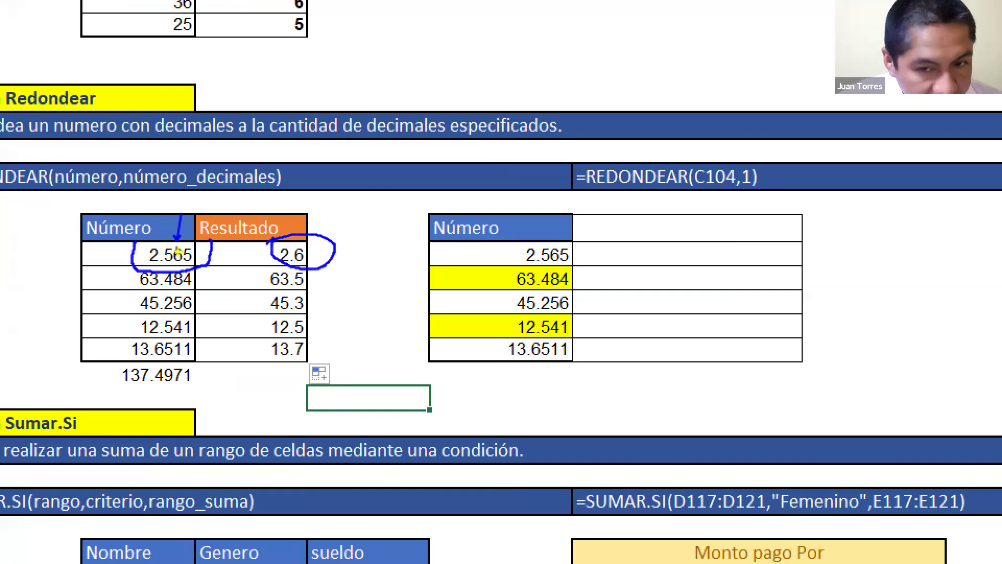
left_click_drag(183, 211, 178, 239)
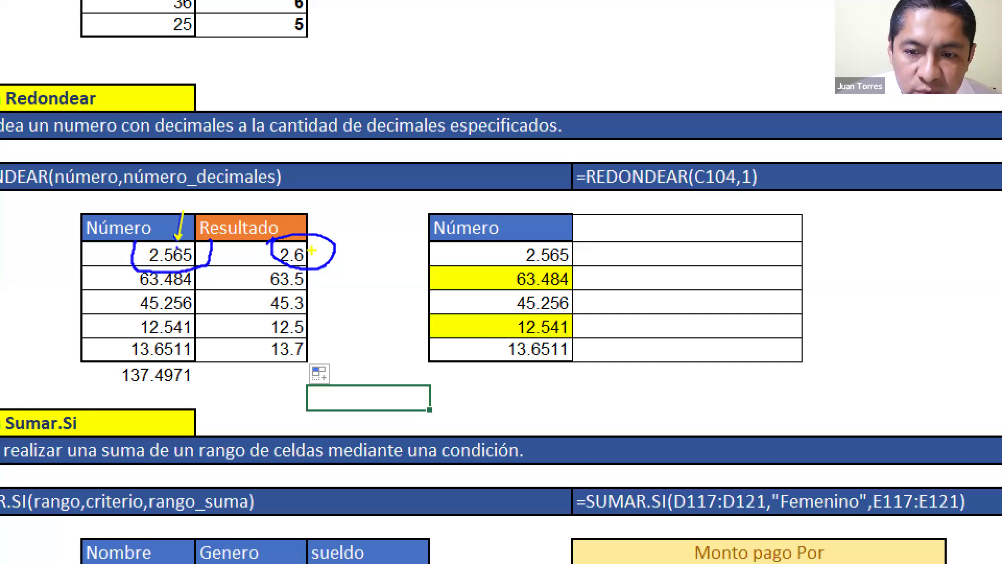
left_click_drag(383, 194, 320, 246)
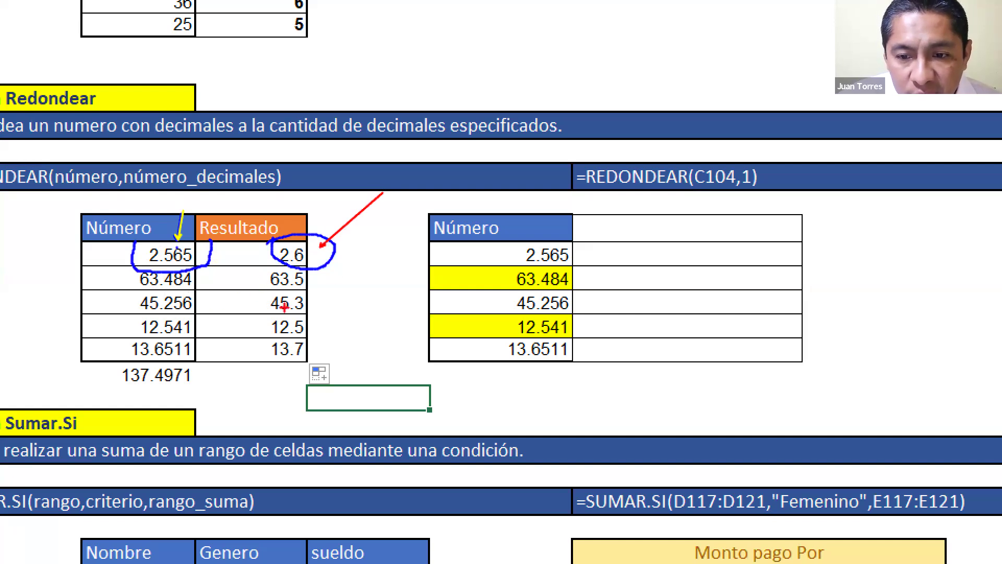
left_click_drag(124, 317, 341, 337)
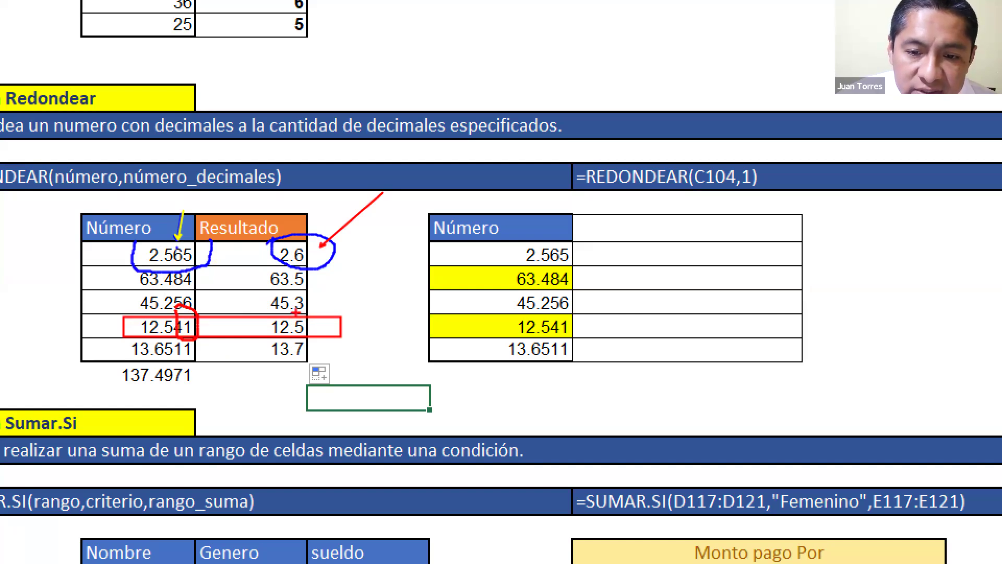
left_click_drag(180, 336, 186, 321)
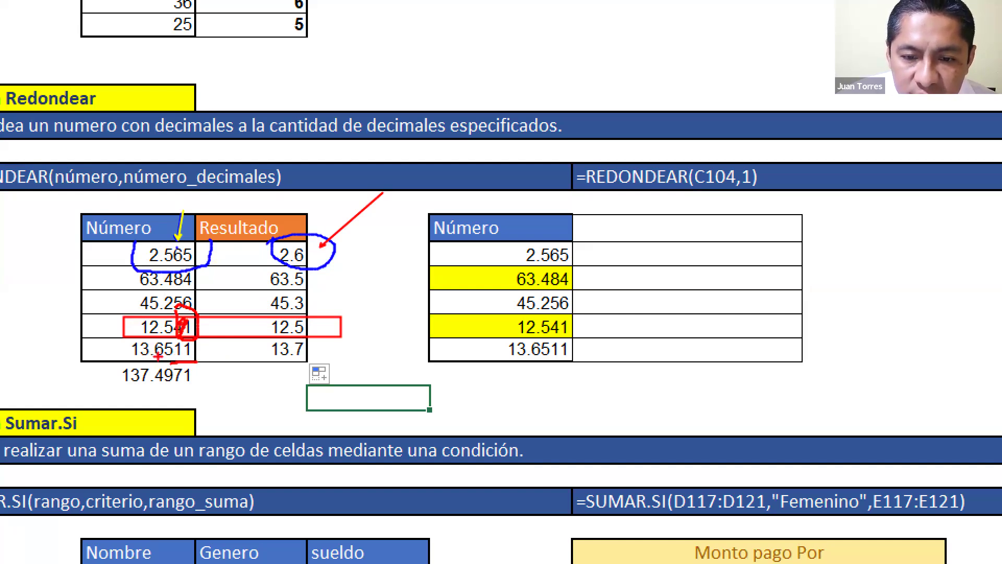
left_click_drag(290, 360, 303, 359)
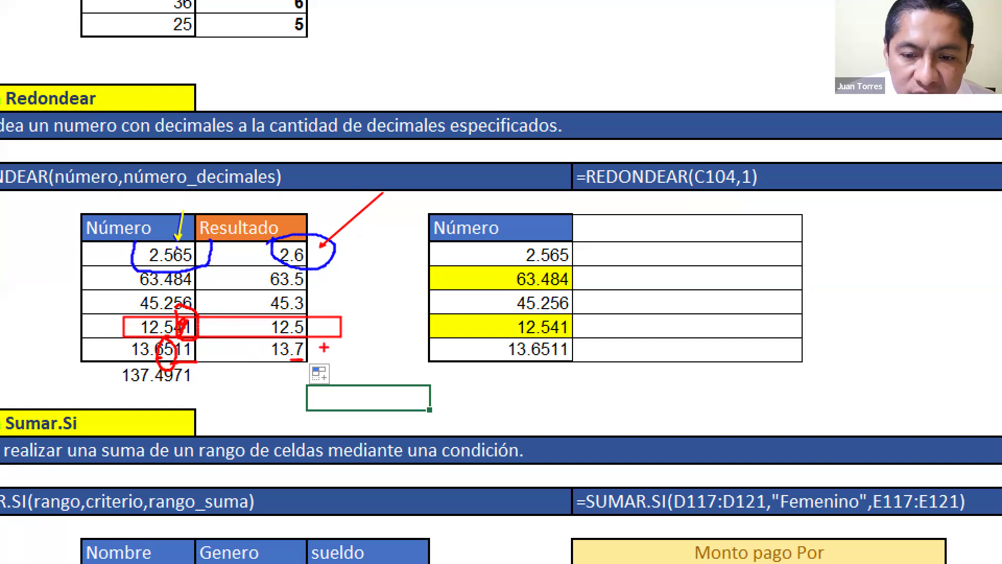
key("Escape")
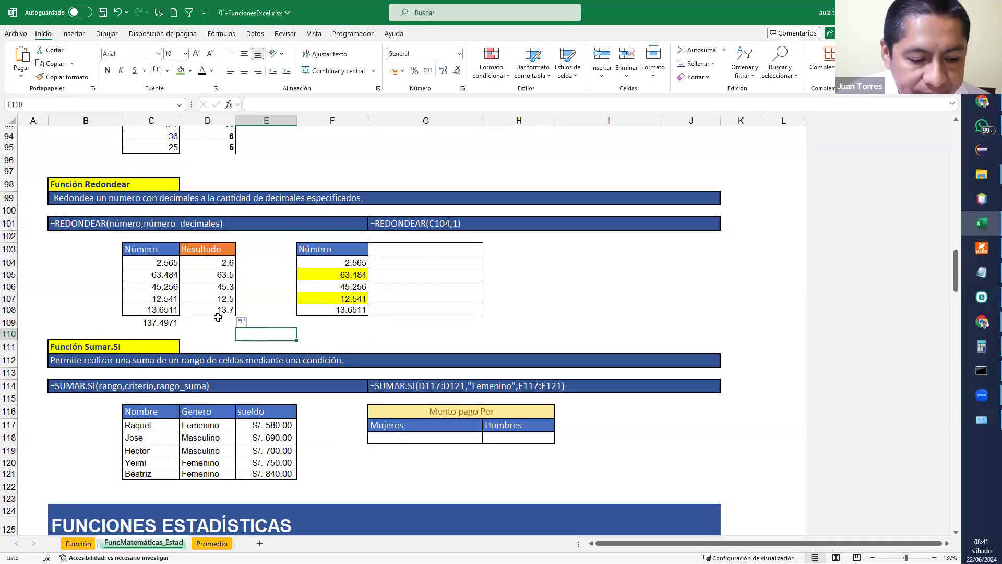
Begin a SUMAR.SI formula in G118 under Mujeres, using the Genero cells D117:D121 as its range
scroll(219, 317, "down", 3)
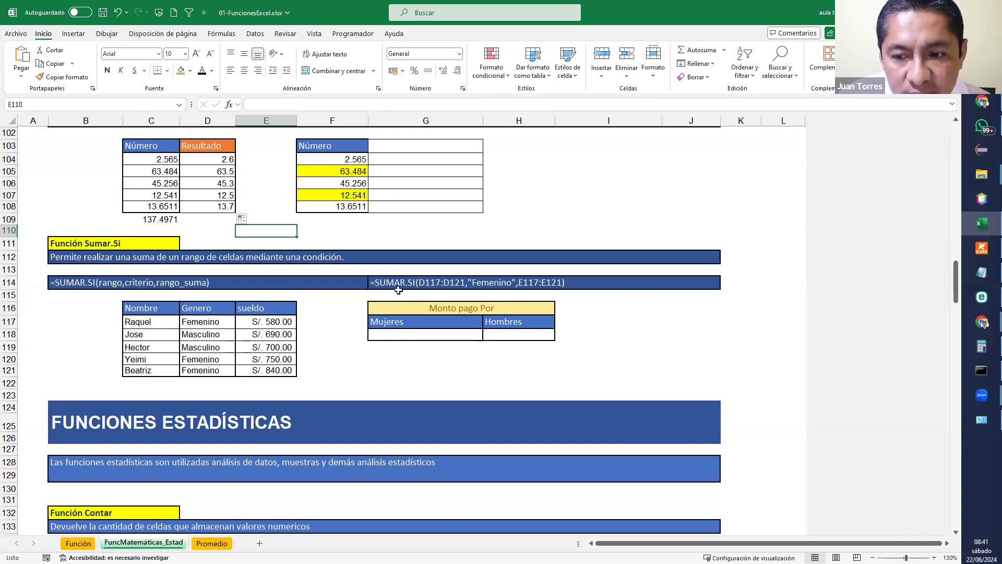
left_click(427, 383)
scroll(412, 334, "down", 3)
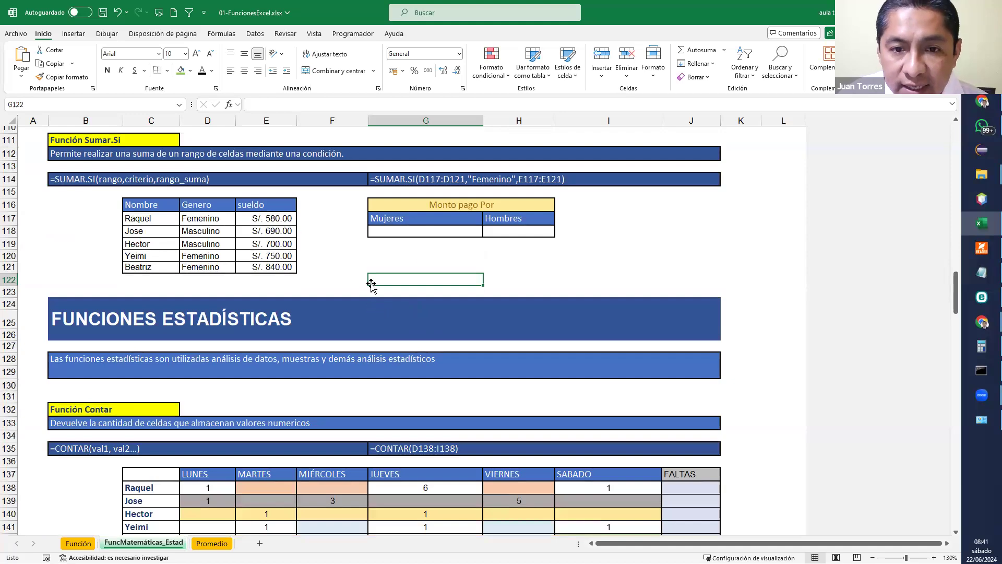
scroll(425, 258, "up", 1)
left_click(423, 265)
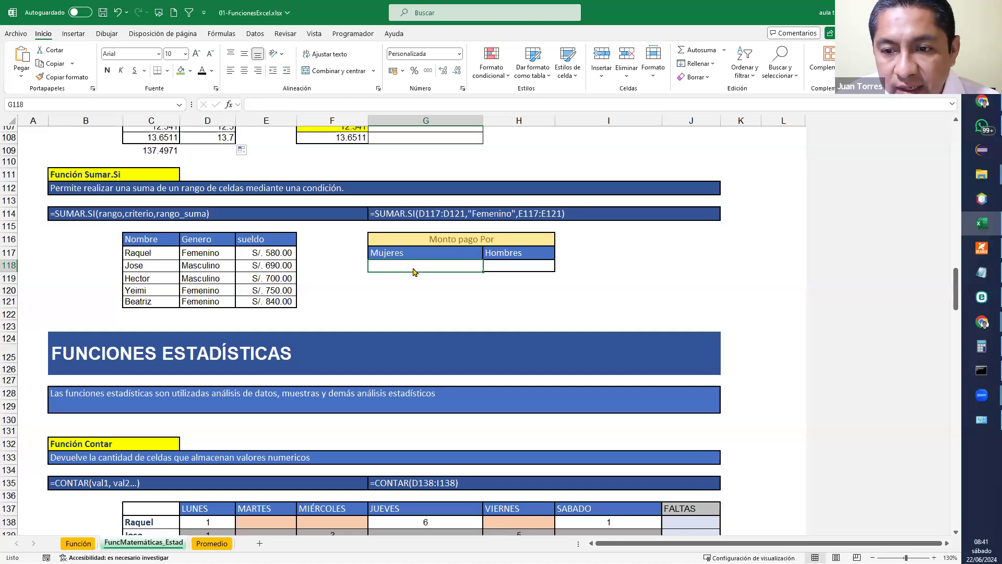
type("=")
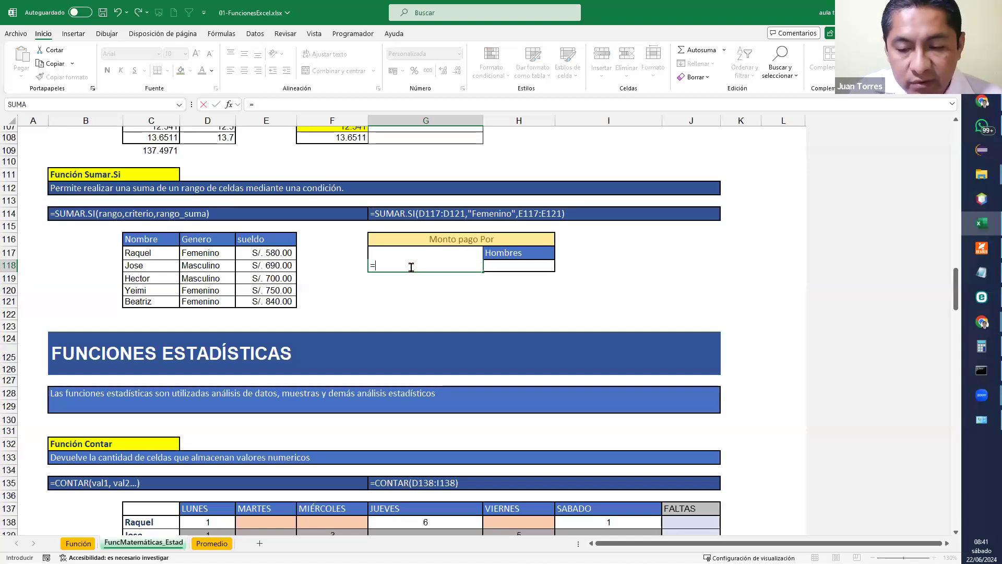
type("sumar")
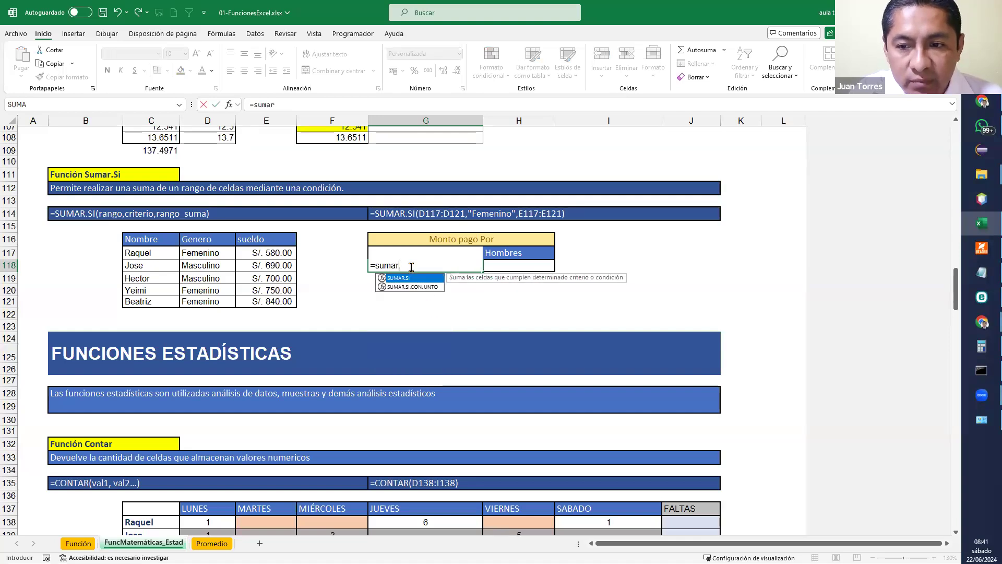
type(".si(")
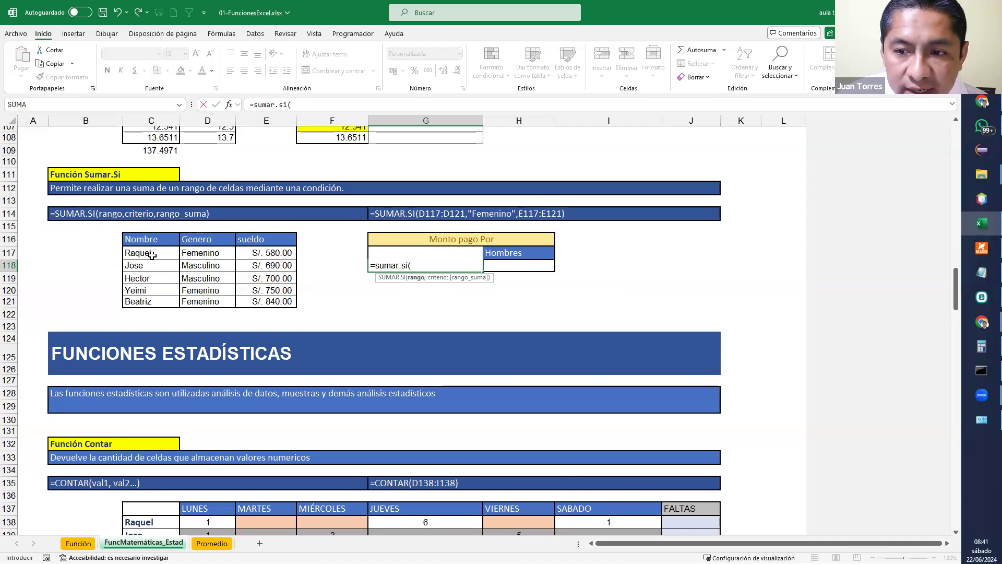
left_click_drag(204, 252, 209, 302)
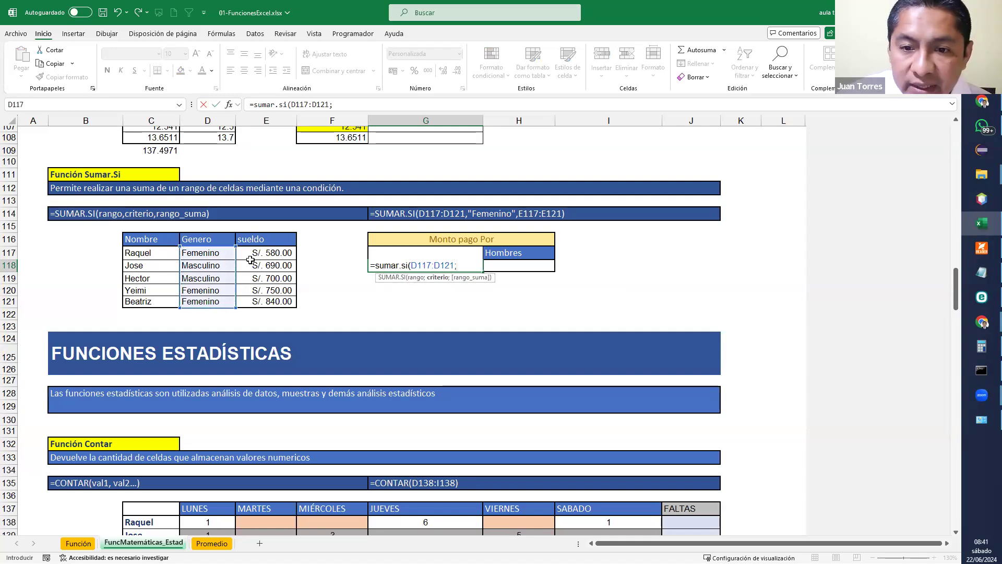
left_click_drag(268, 255, 276, 301)
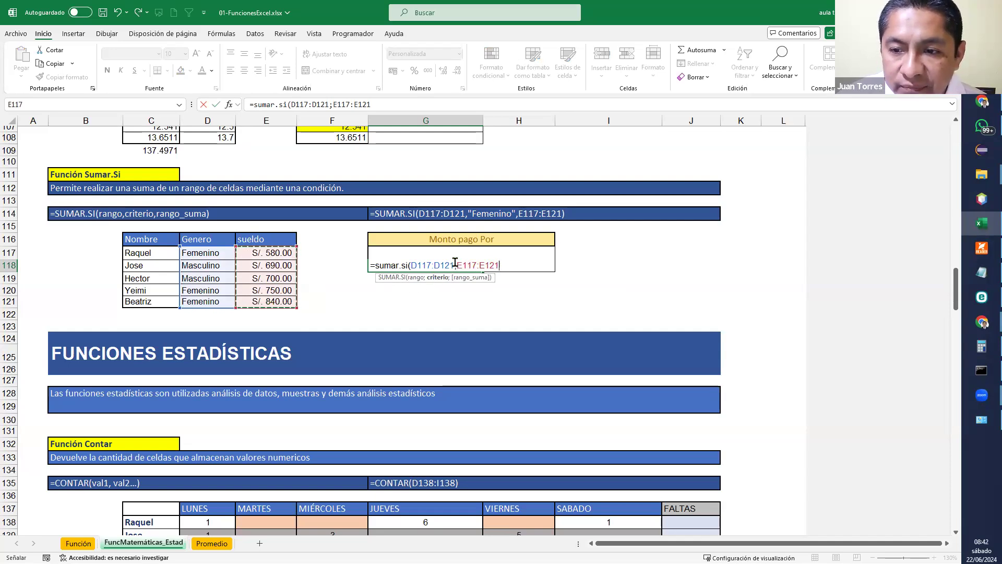
left_click(438, 277)
key("BackSpace")
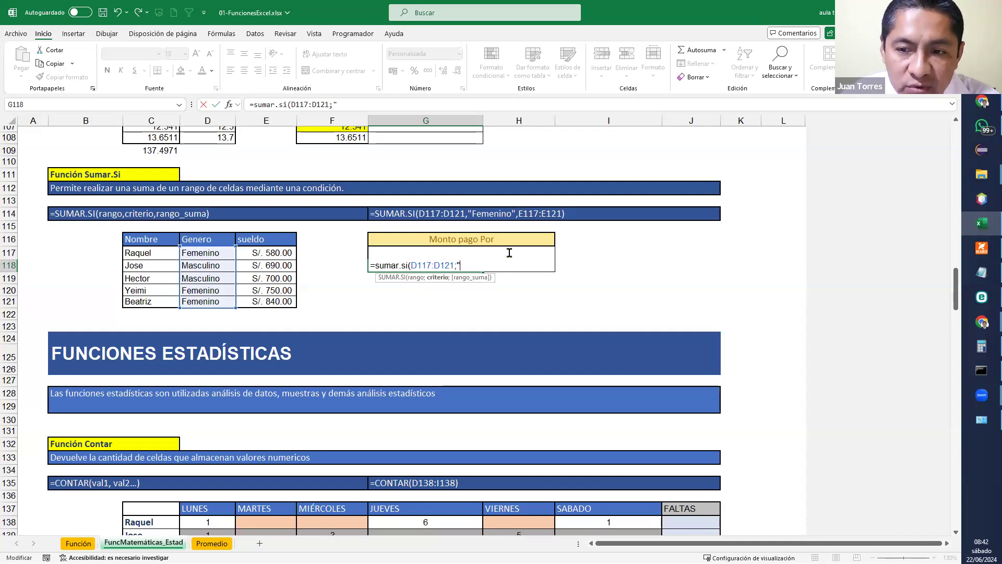
Store the unfinished SUMAR.SI formula in G118 as text by adding a leading apostrophe
left_click(383, 265)
type("'")
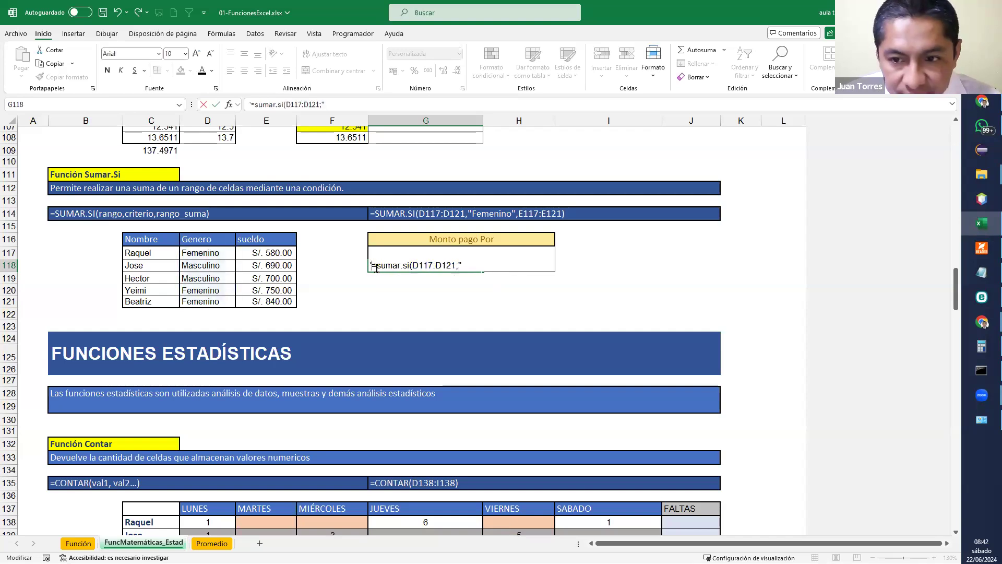
key("Return")
left_click(422, 252)
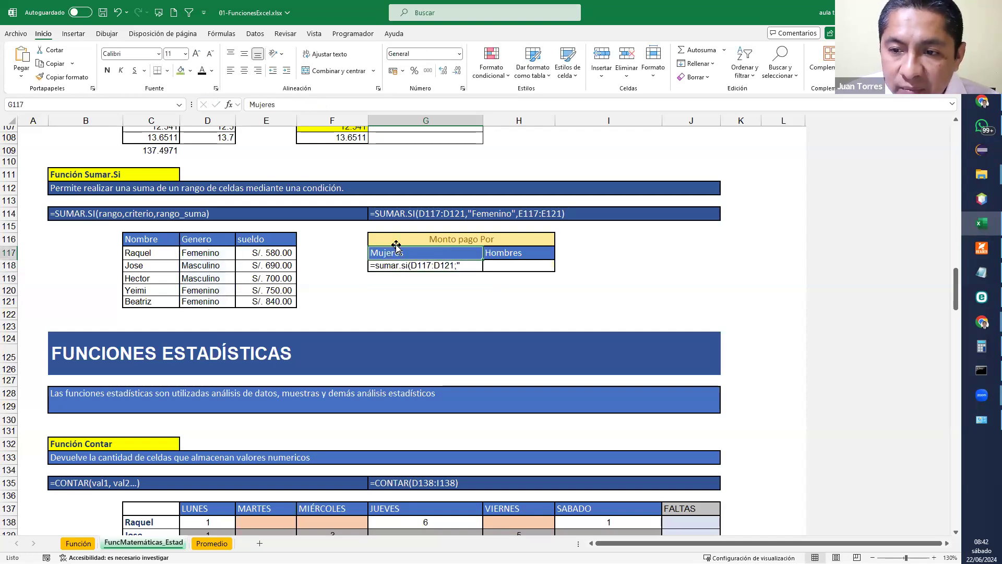
Turn the text in G118 back into a formula and complete it as =SUMAR.SI(D117:D121;"Femenino";E117:E121)
double_click(441, 265)
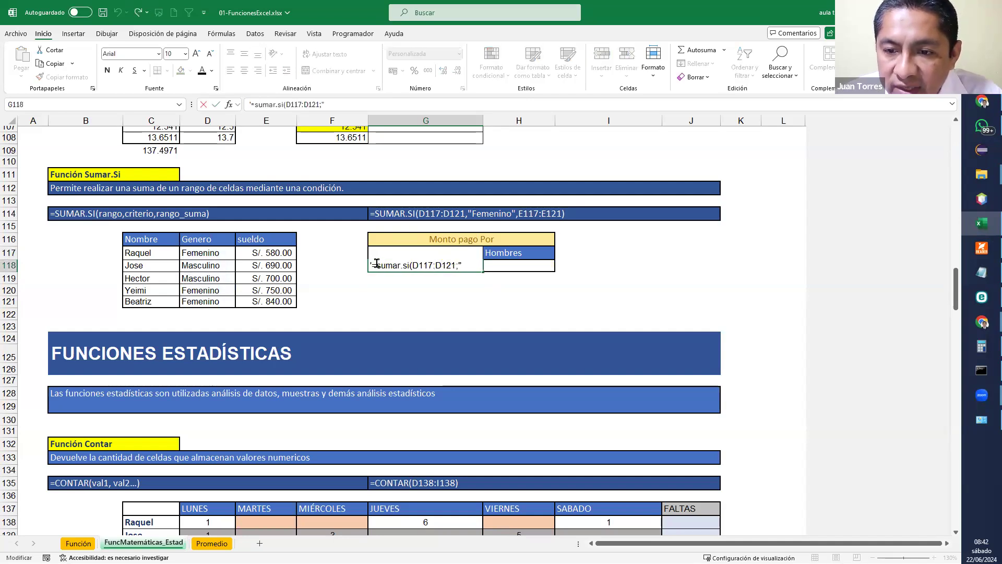
key("BackSpace")
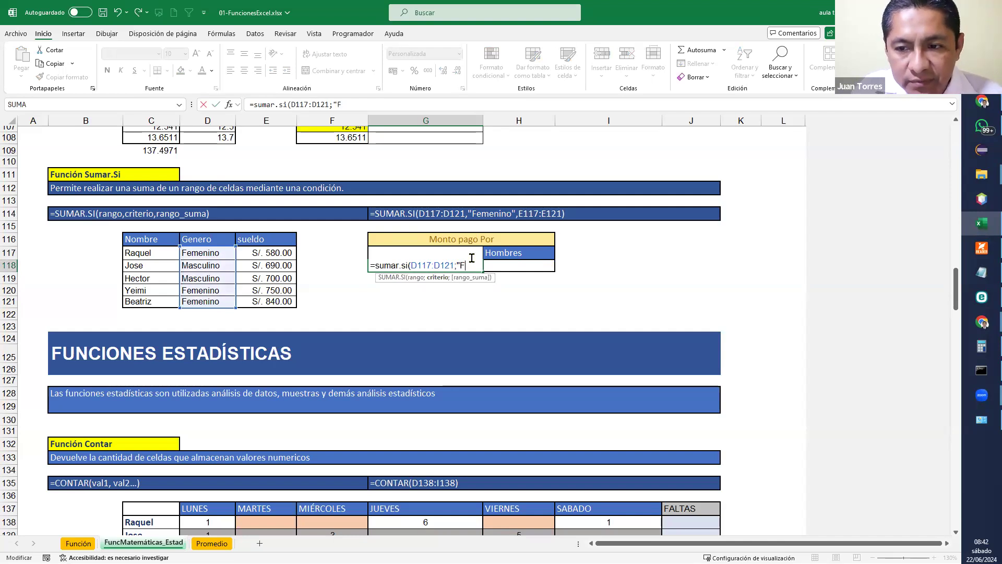
key("BackSpace")
type("emenino\";")
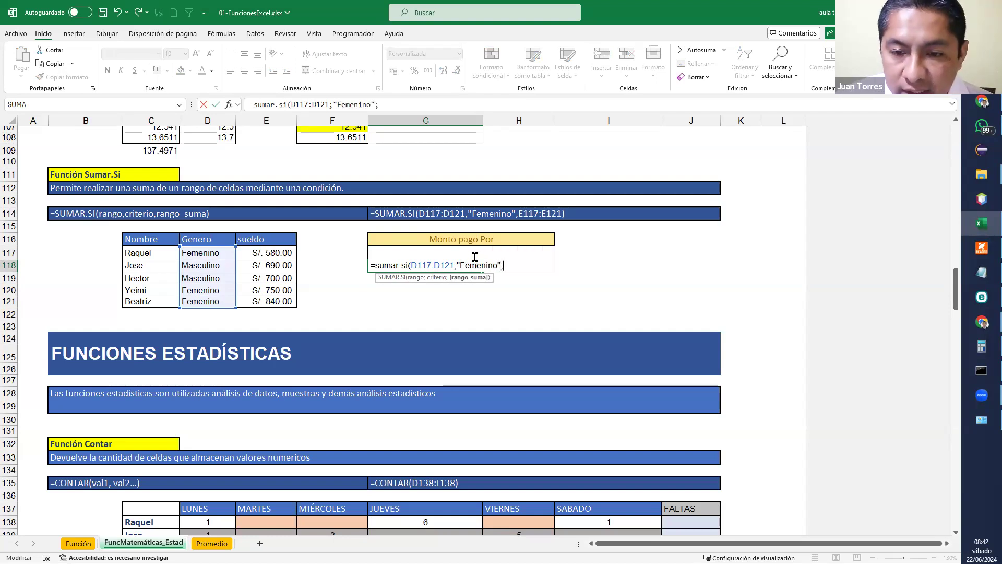
left_click_drag(263, 253, 267, 309)
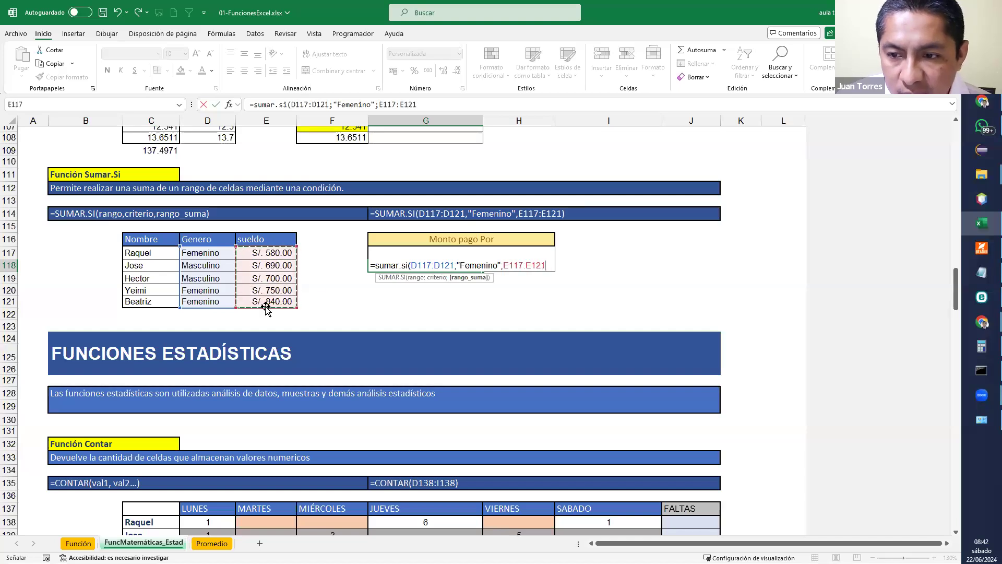
type(")")
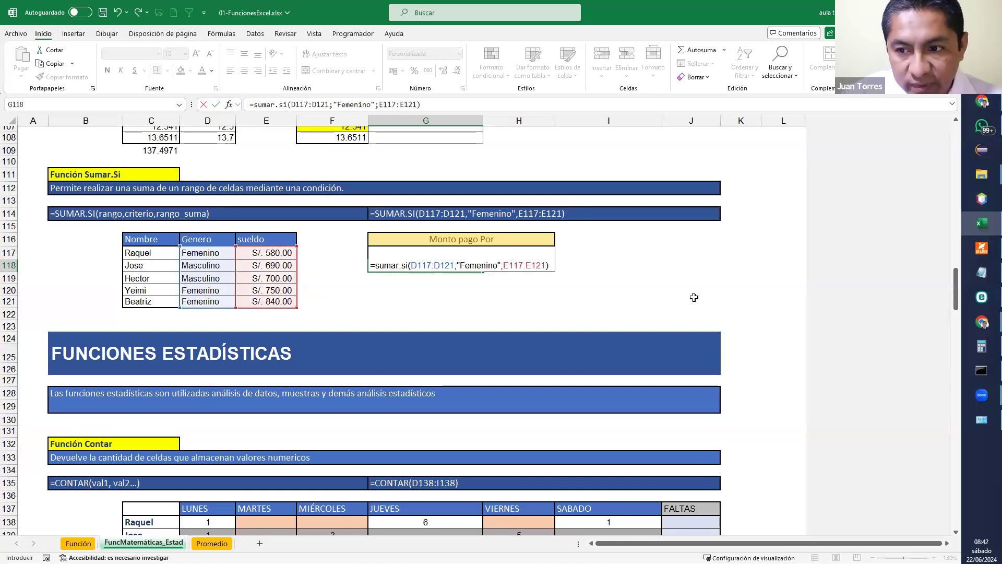
key("Return")
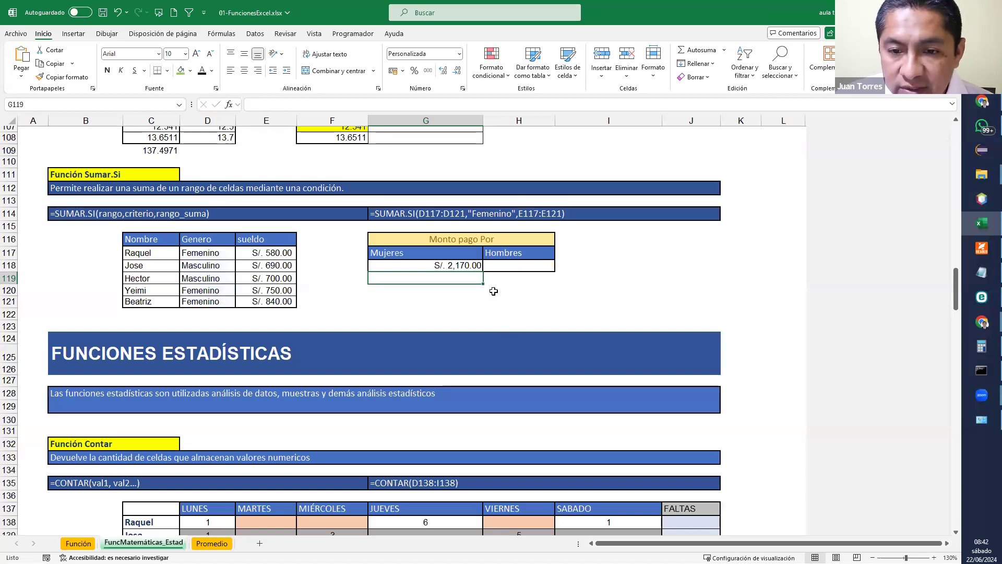
Enter the check sum =E117+E120+E121 in G121, adding the salaries of the three Femenino rows
left_click_drag(207, 253, 269, 253)
left_click(403, 304)
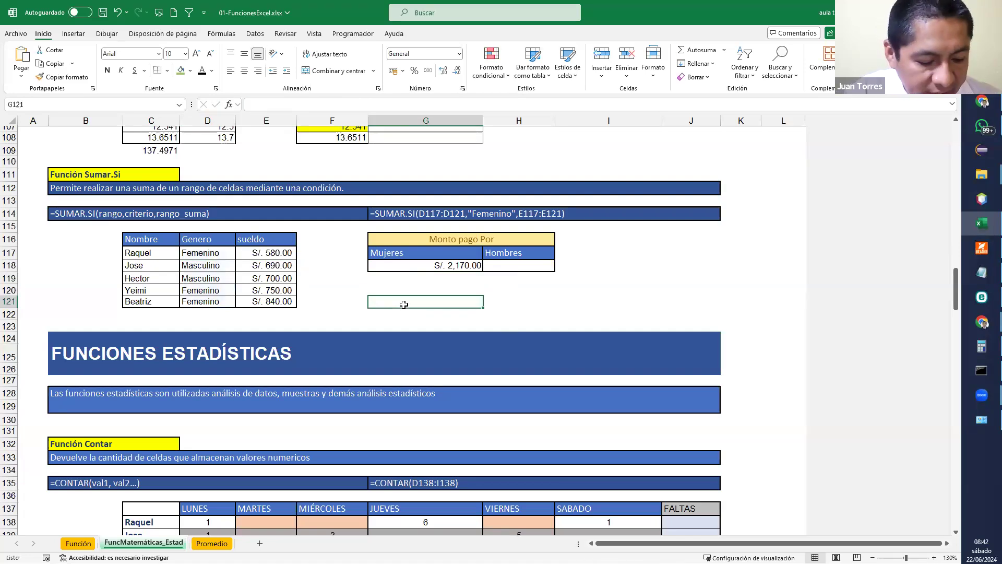
type("=")
left_click(271, 253)
type("+")
left_click(267, 288)
type("+")
left_click(287, 302)
key("Return")
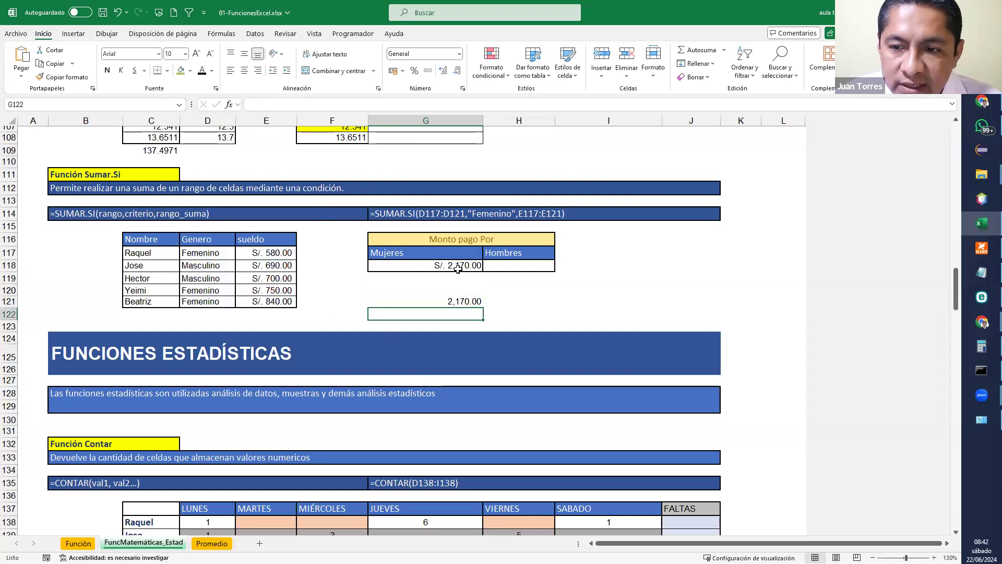
left_click(468, 305)
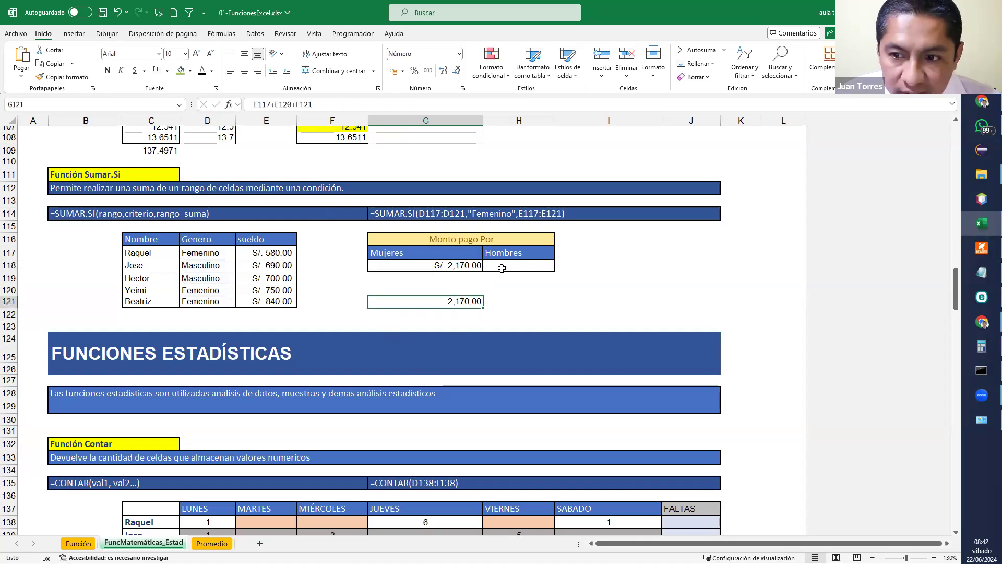
Enter =SUMAR.SI(D117:D121;"Masculino";E117:E121) in H118 under Hombres
left_click(502, 268)
type("=")
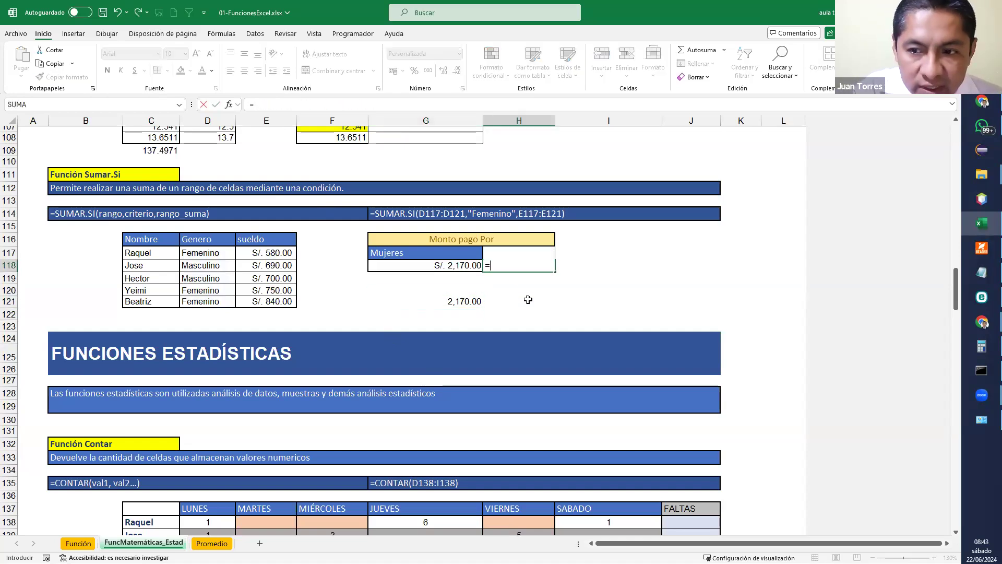
type("sumar.si(")
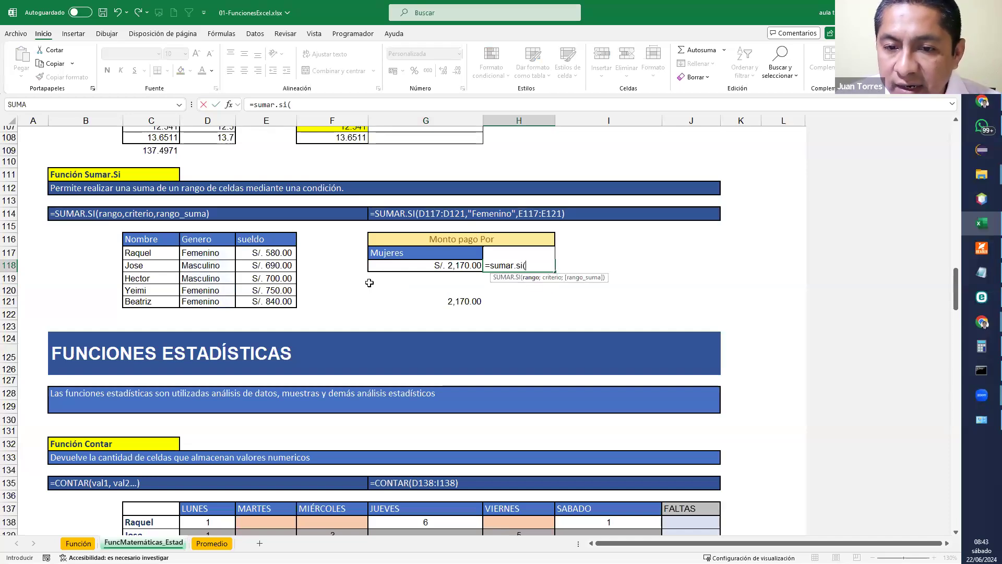
left_click(218, 259)
left_click_drag(218, 259, 216, 299)
type(";\"Nasc")
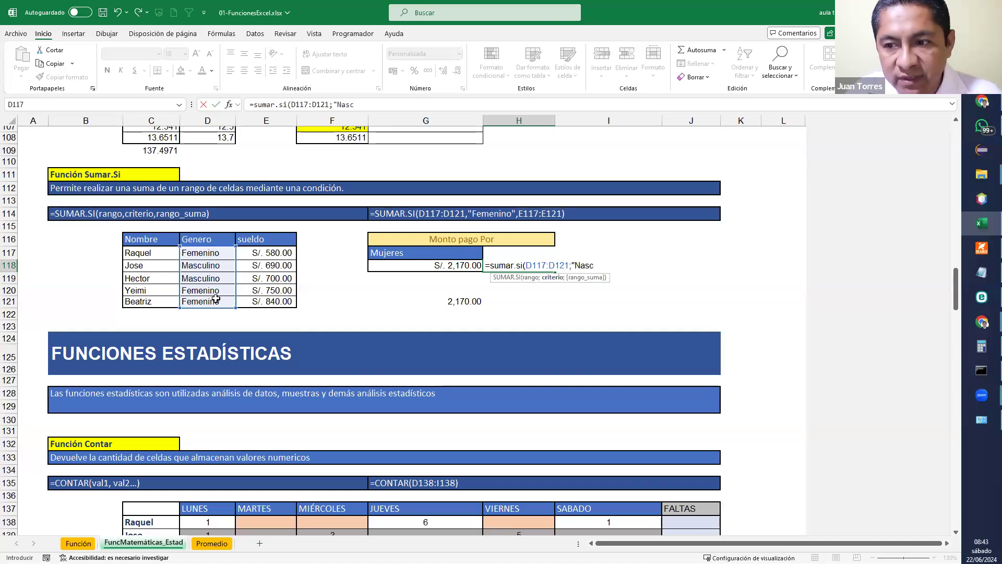
key("BackSpace")
key("BackSpace")
key("BackSpace")
key("BackSpace")
key("BackSpace")
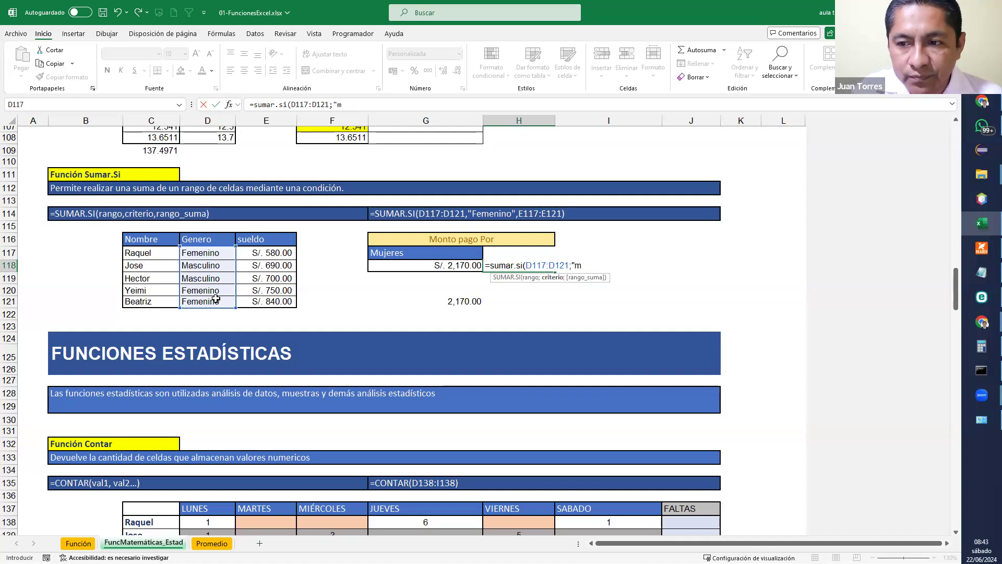
type("Masculino\";")
left_click_drag(261, 252, 266, 307)
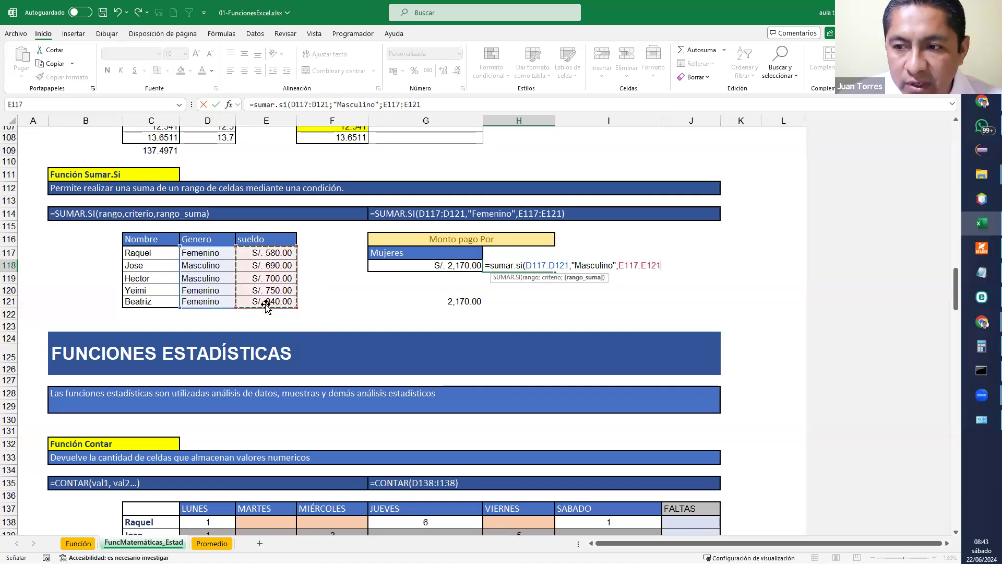
type(")")
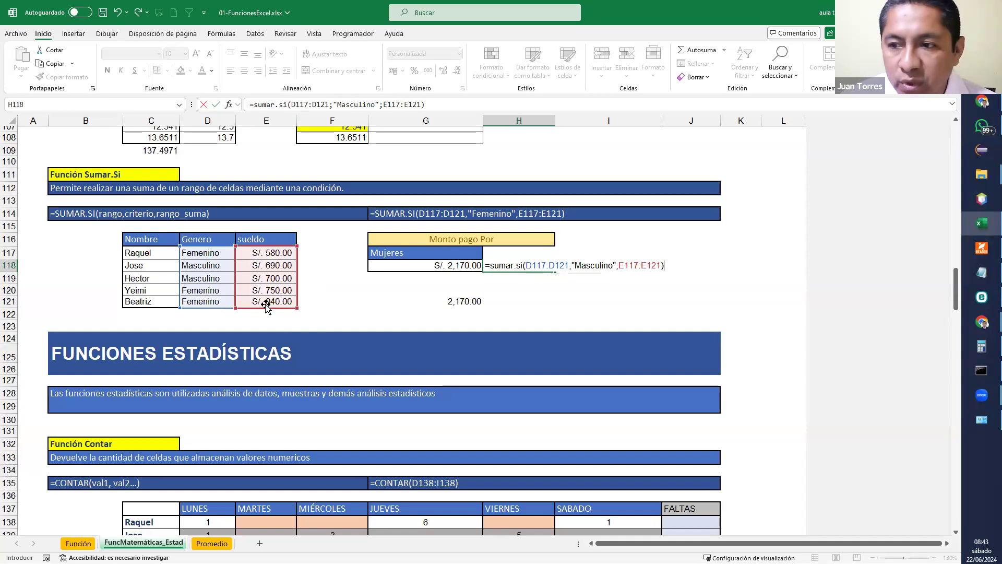
key("Return")
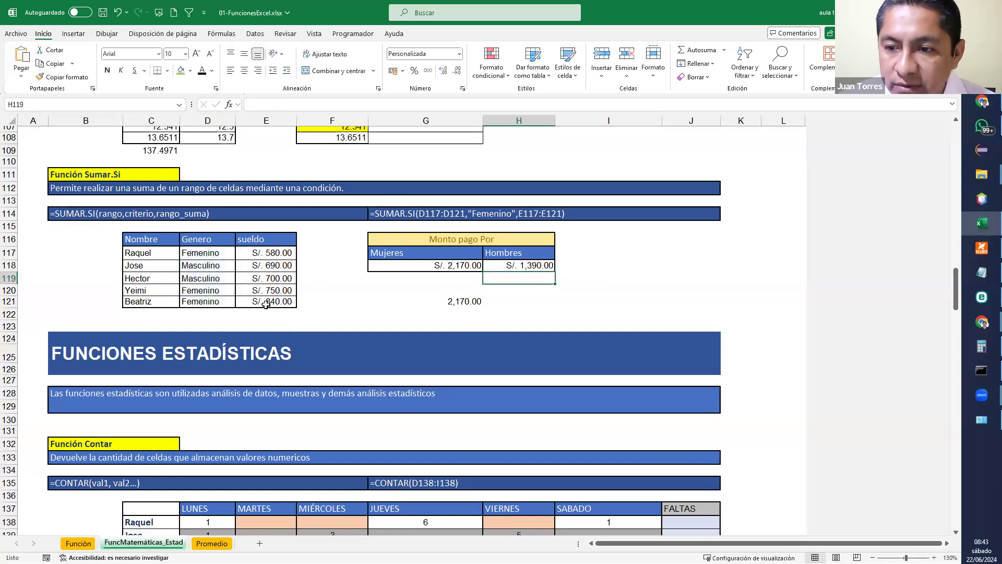
Enter the check sum =E118+E119 in H121, adding the salaries of the two Masculino rows
left_click(538, 300)
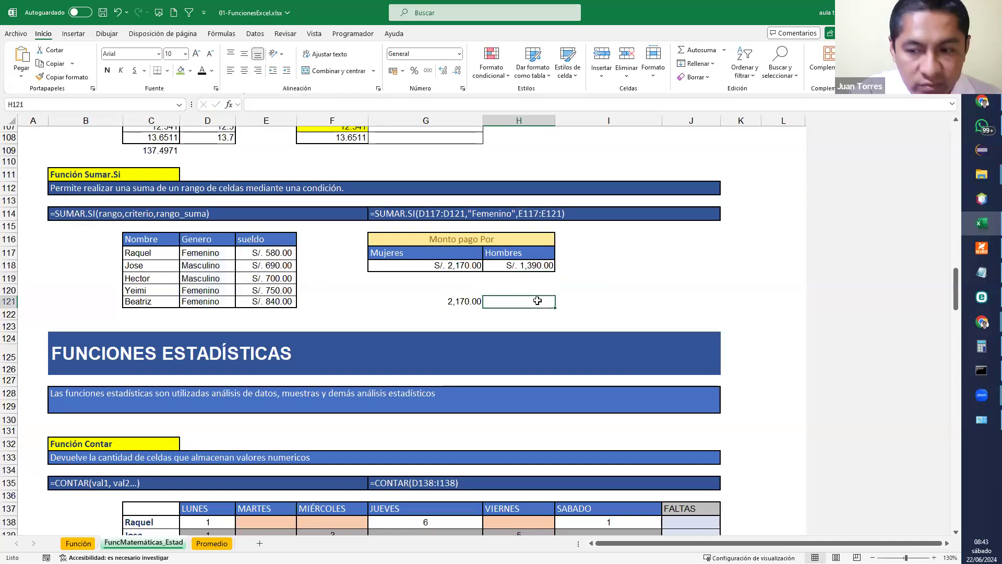
type("=")
left_click(267, 264)
type("+")
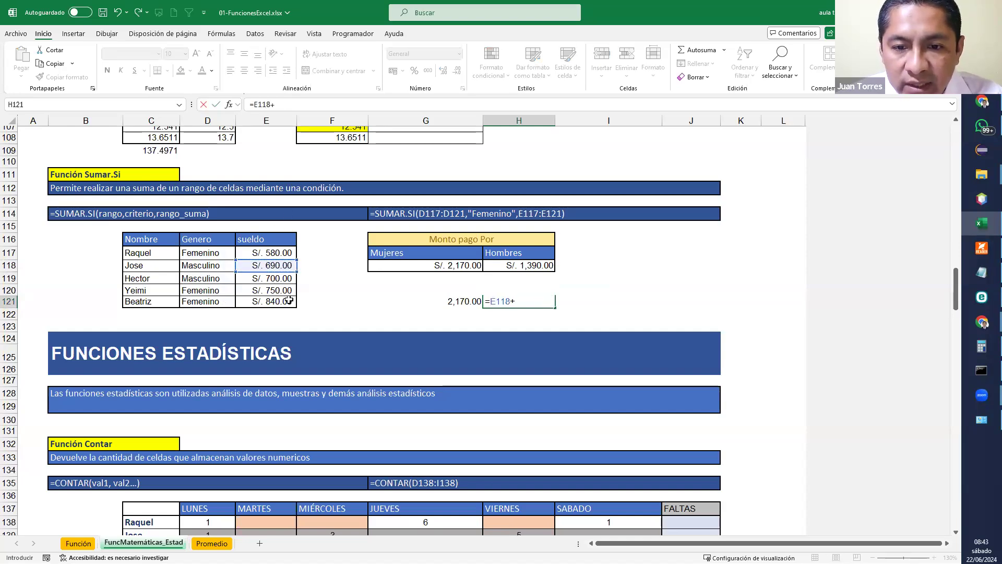
left_click(279, 278)
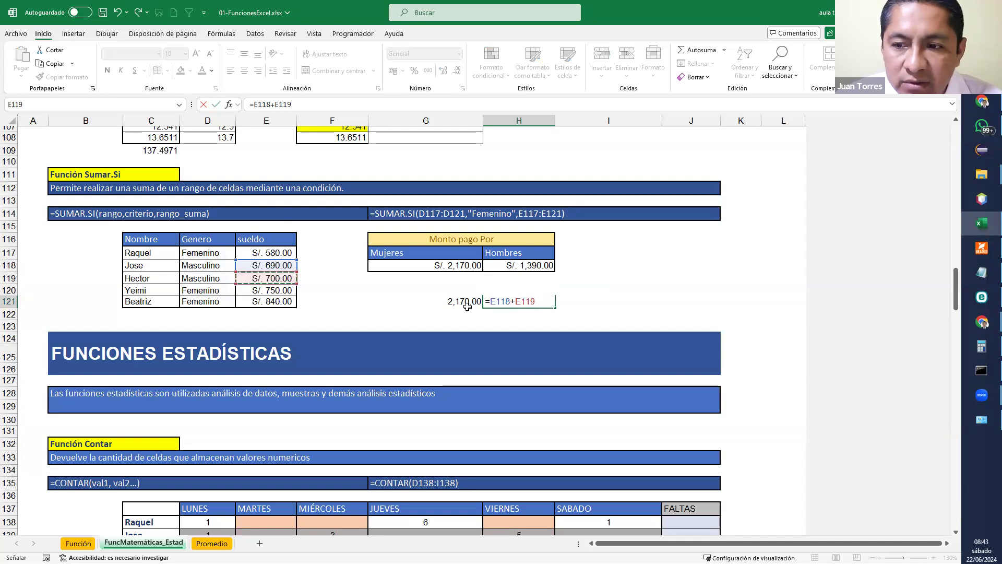
key("Return")
left_click(624, 290)
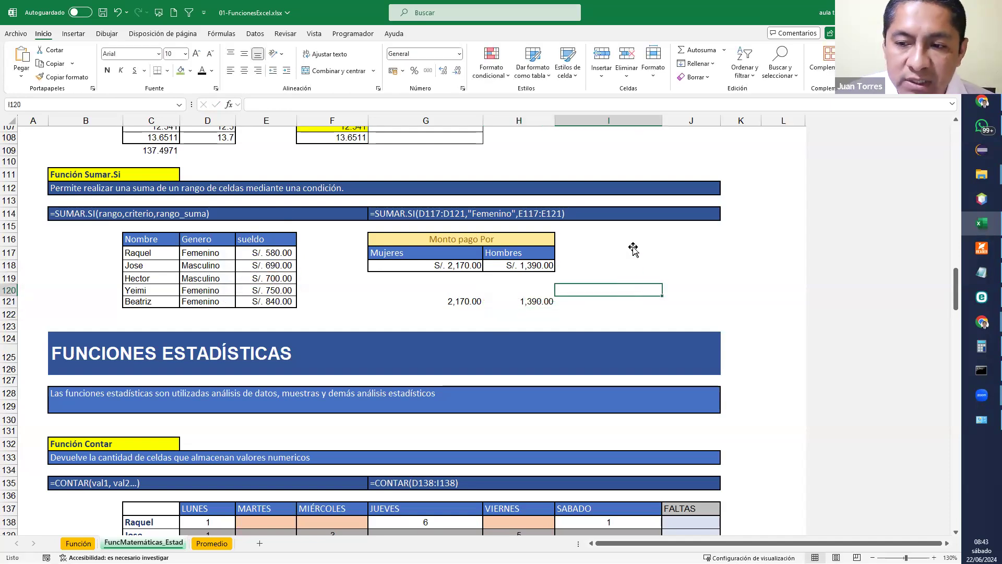
Review the arguments of the SUMAR.SI formula in H118 against the Genero and sueldo table, leaving the formula as it is
scroll(564, 287, "up", 2)
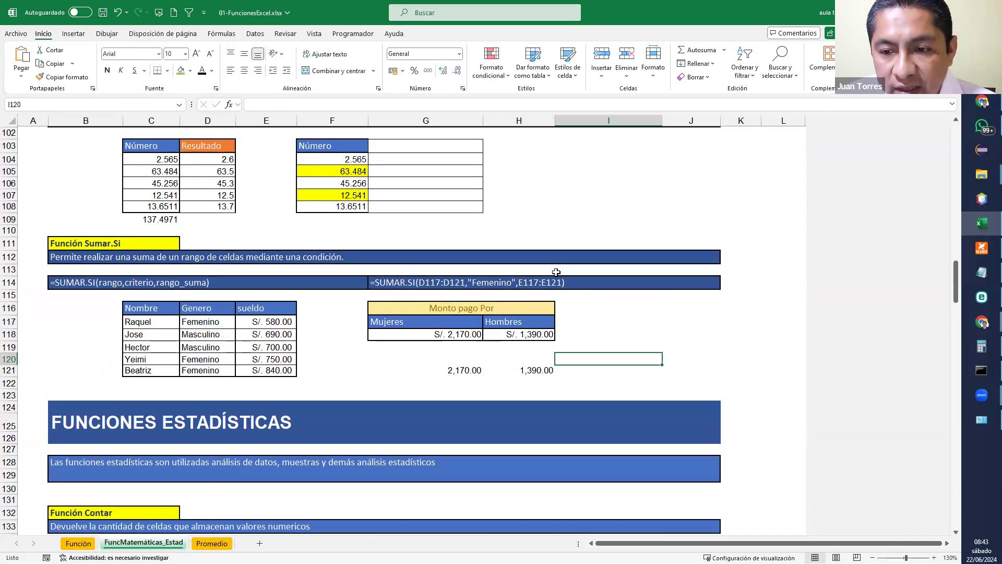
scroll(556, 272, "down", 2)
scroll(543, 264, "up", 1)
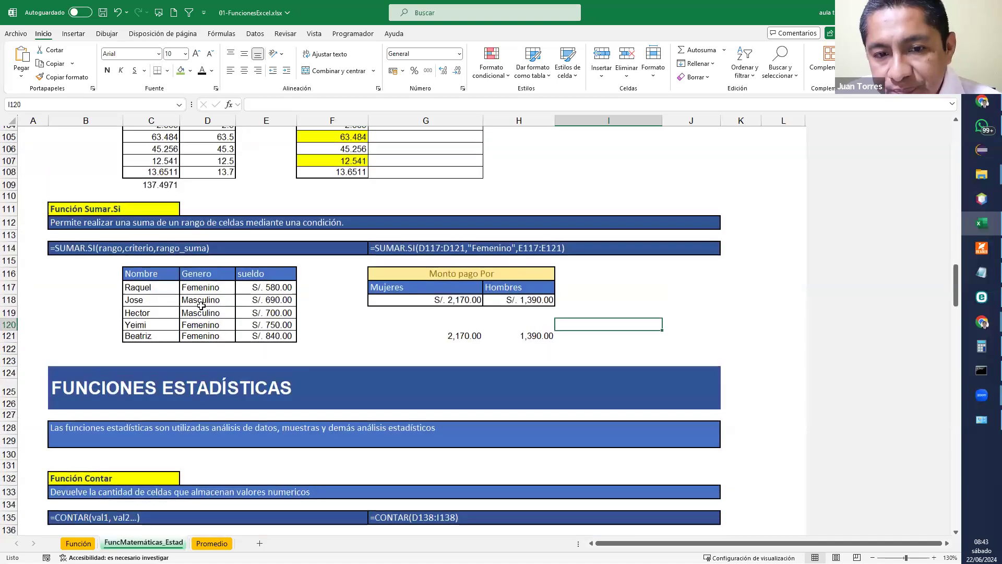
double_click(516, 301)
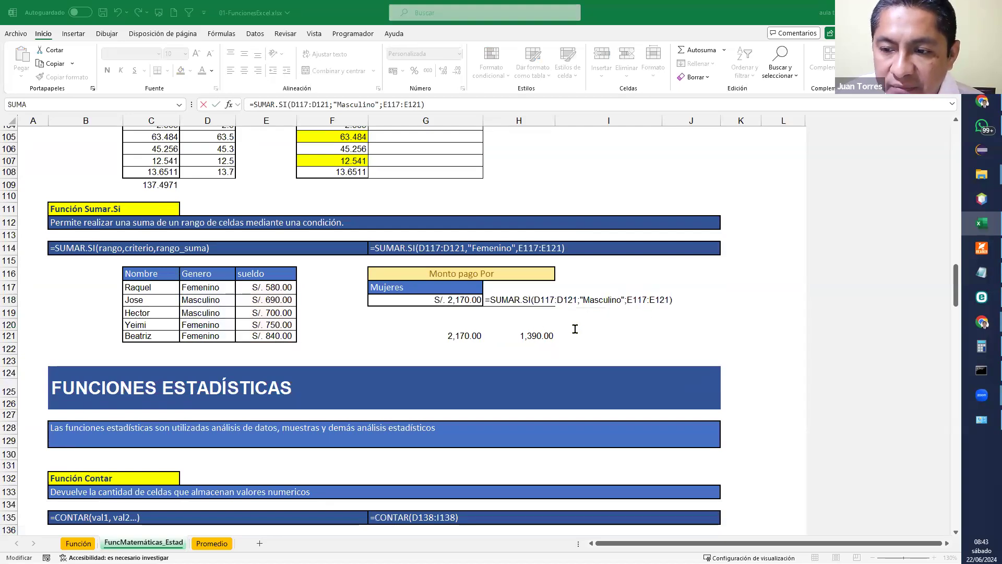
left_click(599, 322)
key("Return")
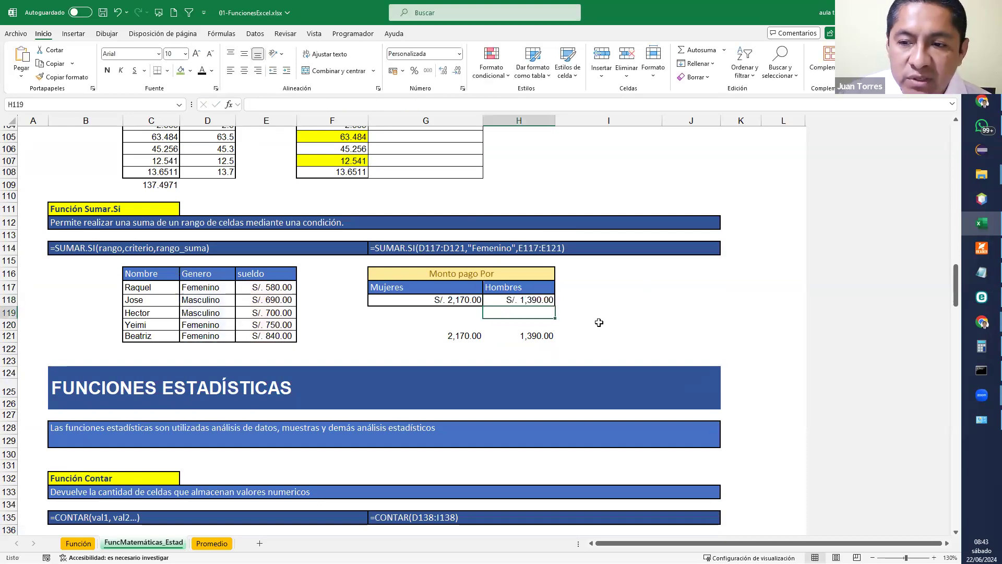
left_click(640, 326)
left_click(695, 291)
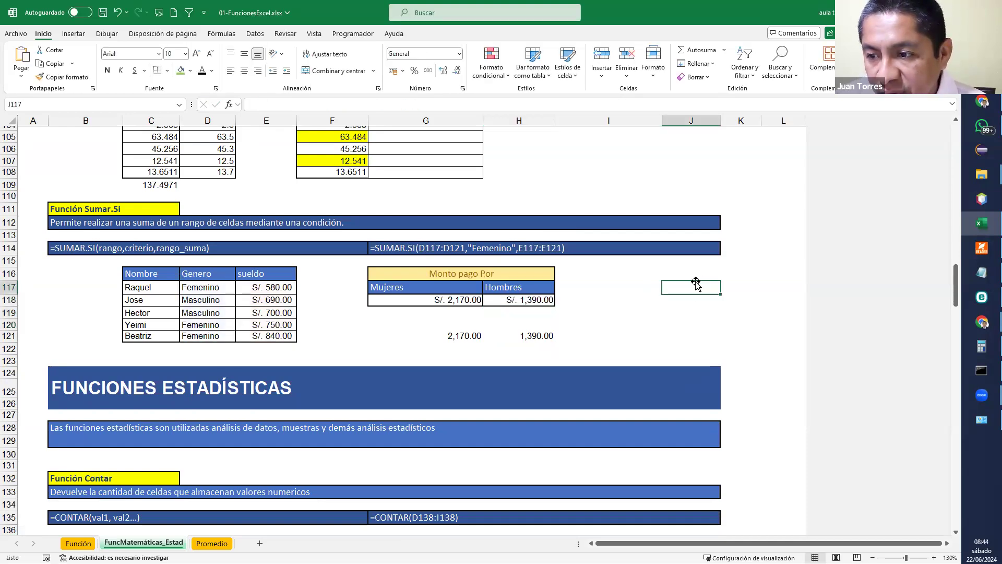
Enter the sample values 41, 20, 60 and 10 down cells J116:J119
left_click(702, 273)
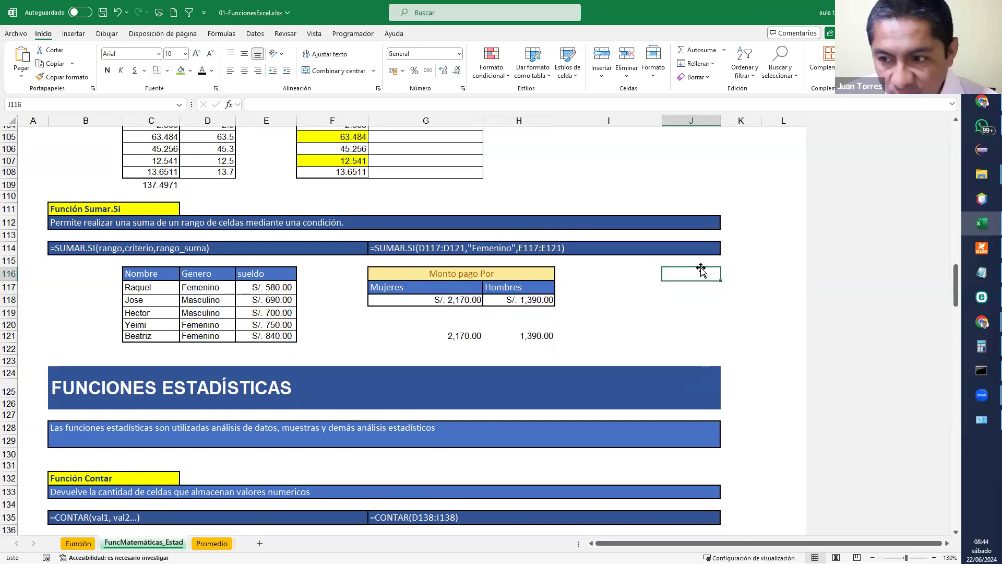
type("41")
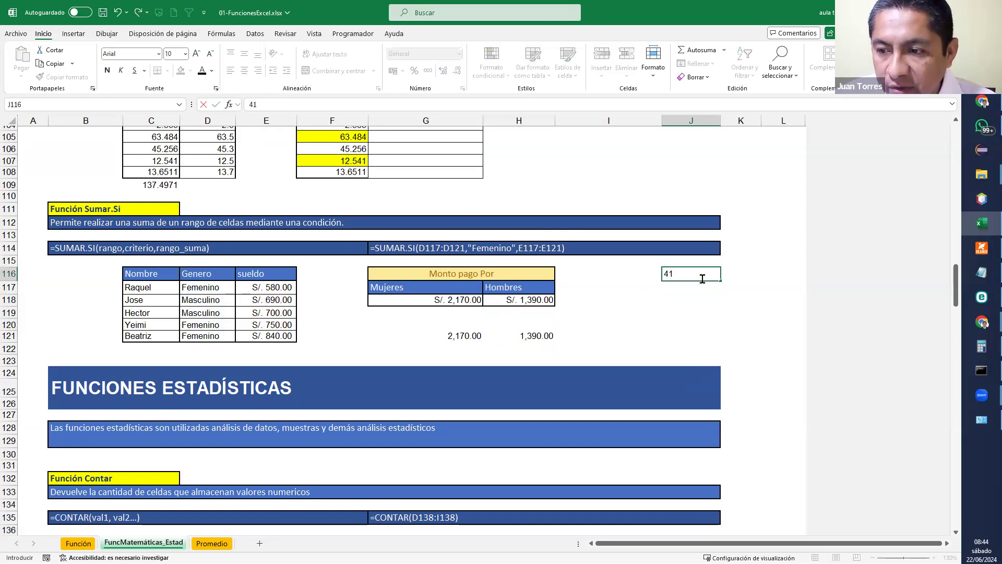
key("Return")
type("20")
key("Return")
type("60")
key("Return")
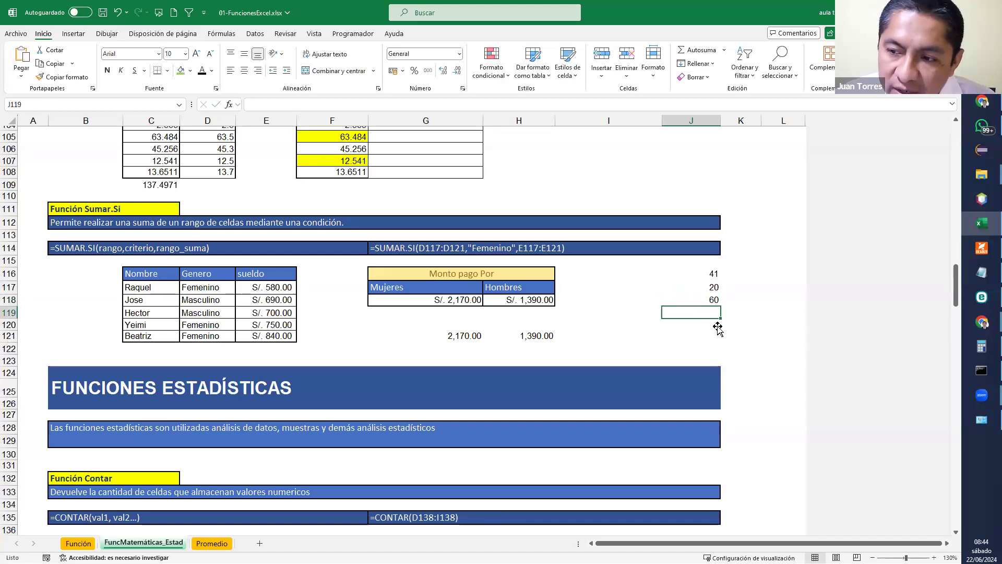
type("10")
key("Return")
left_click(702, 340)
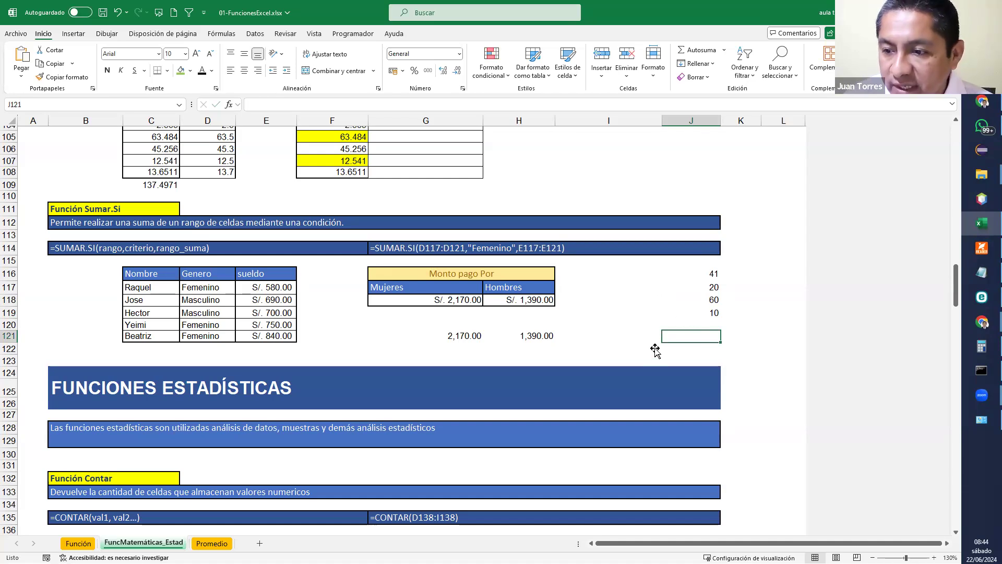
Enter the heading "Sumar valores mayores o iguales a 40" in J115, above the sample values
left_click(668, 272)
left_click(666, 261)
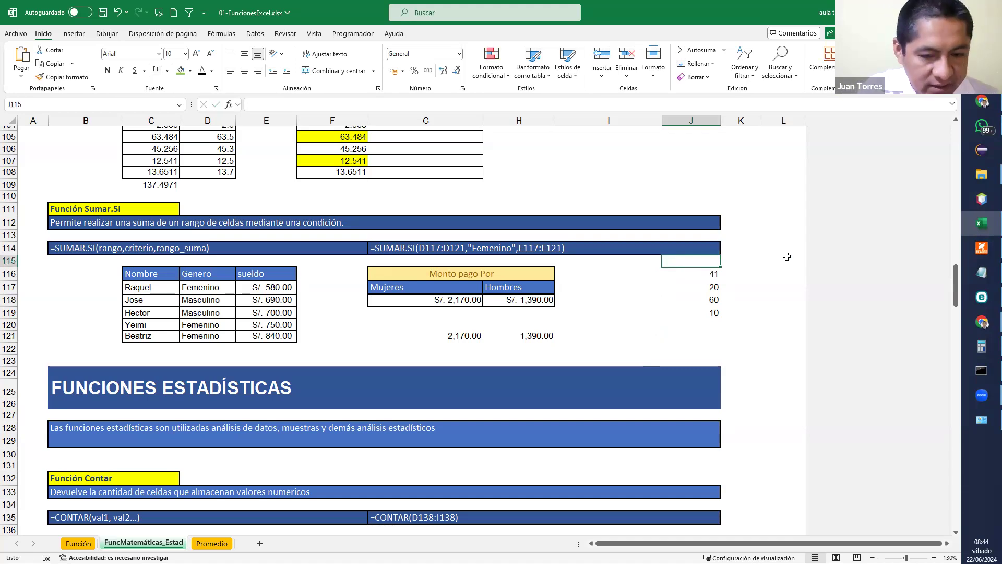
type("S")
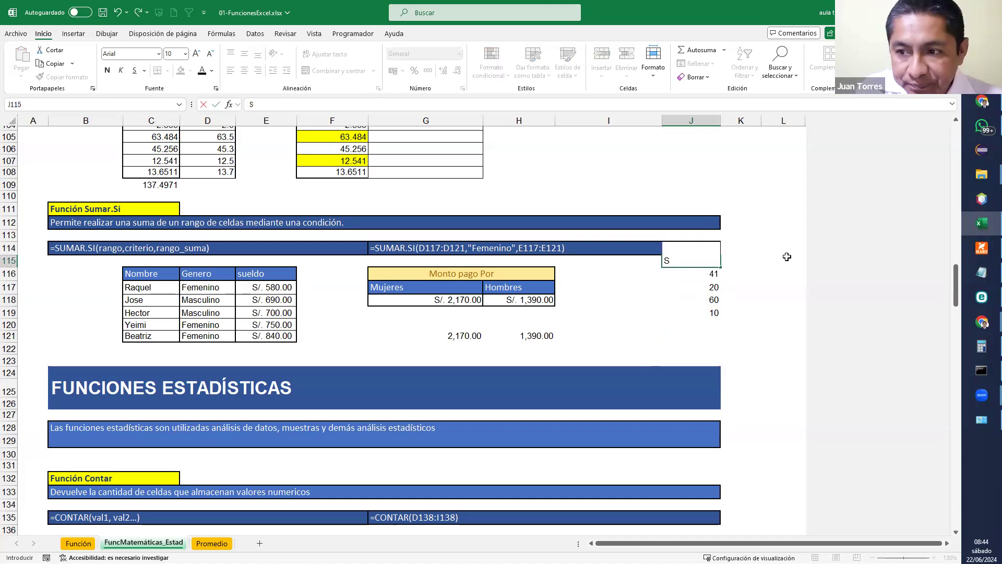
type("umar valores")
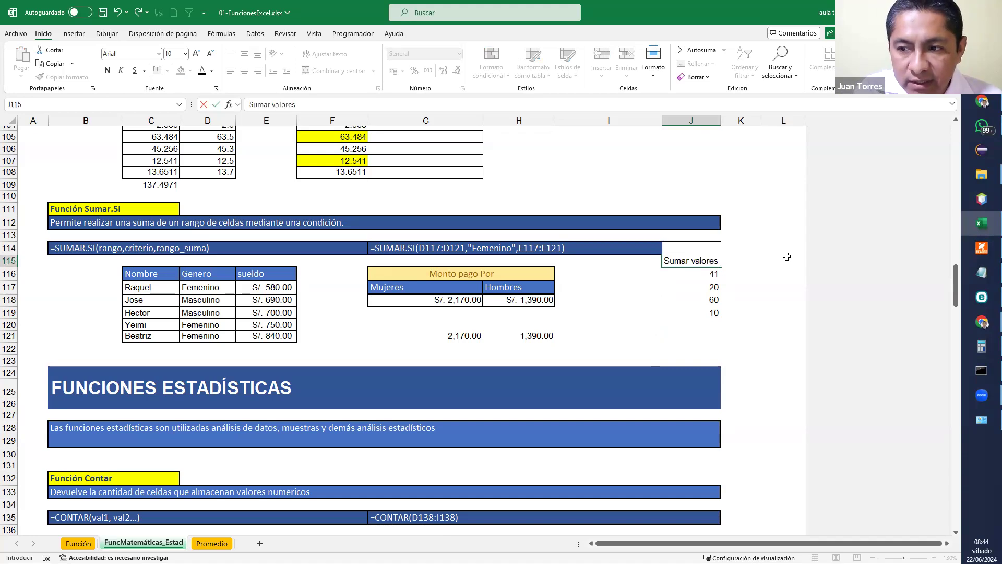
type(" mayores")
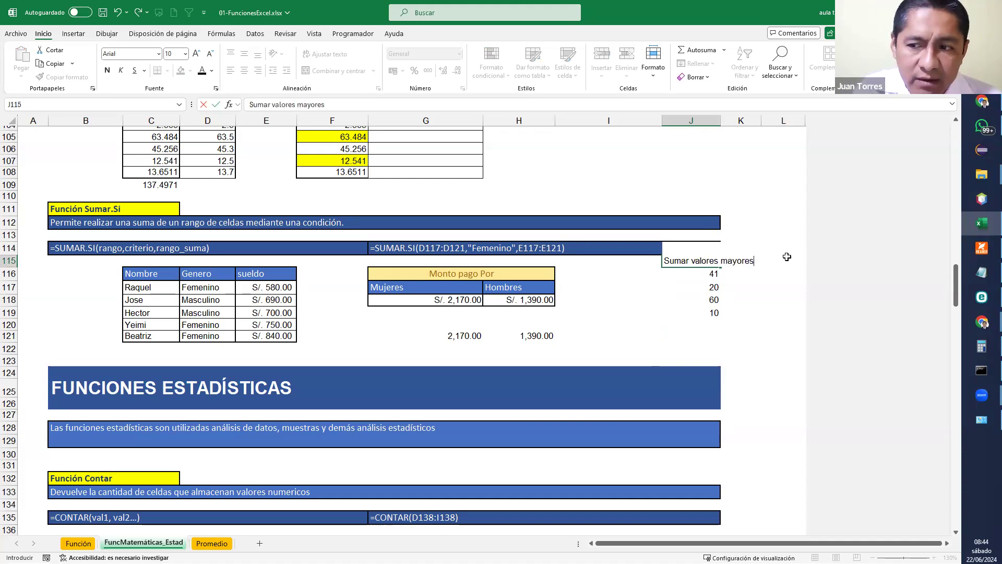
type(" o iguales a ")
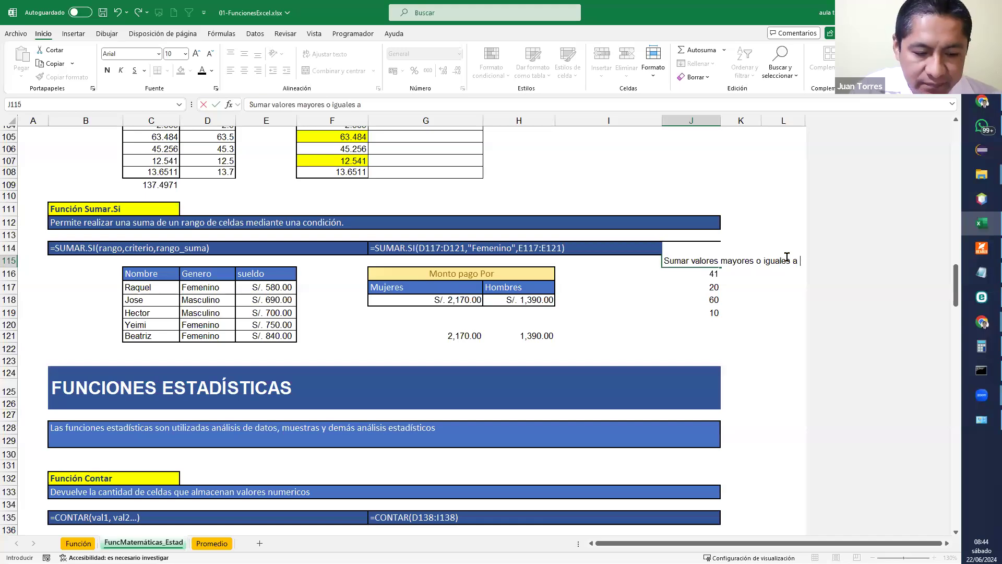
type("50")
key("BackSpace")
key("BackSpace")
type("40")
key("Return")
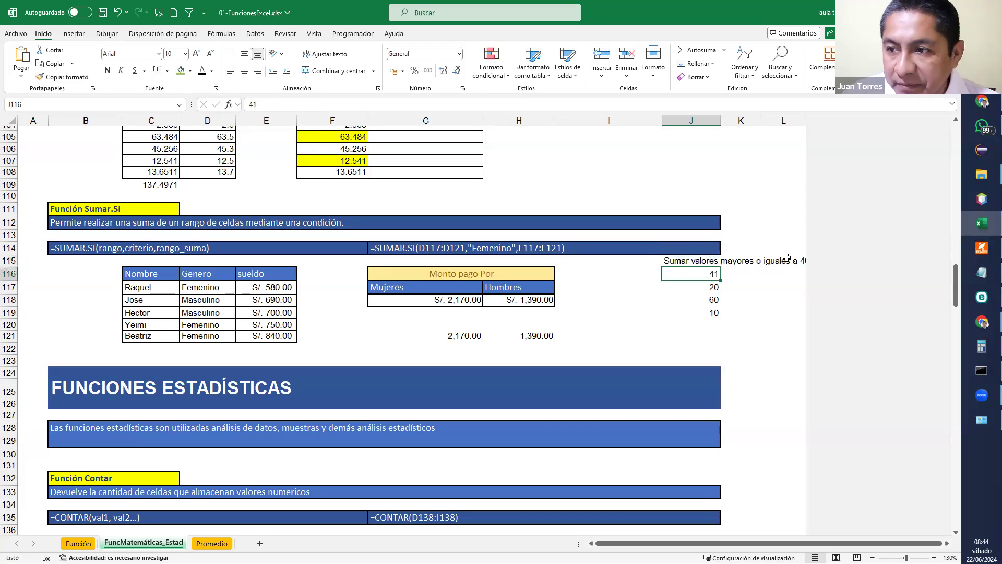
Widen the last column after L to show the full J115 heading, and fill the qualifying values in J116 and J118 with green
left_click_drag(806, 121, 830, 128)
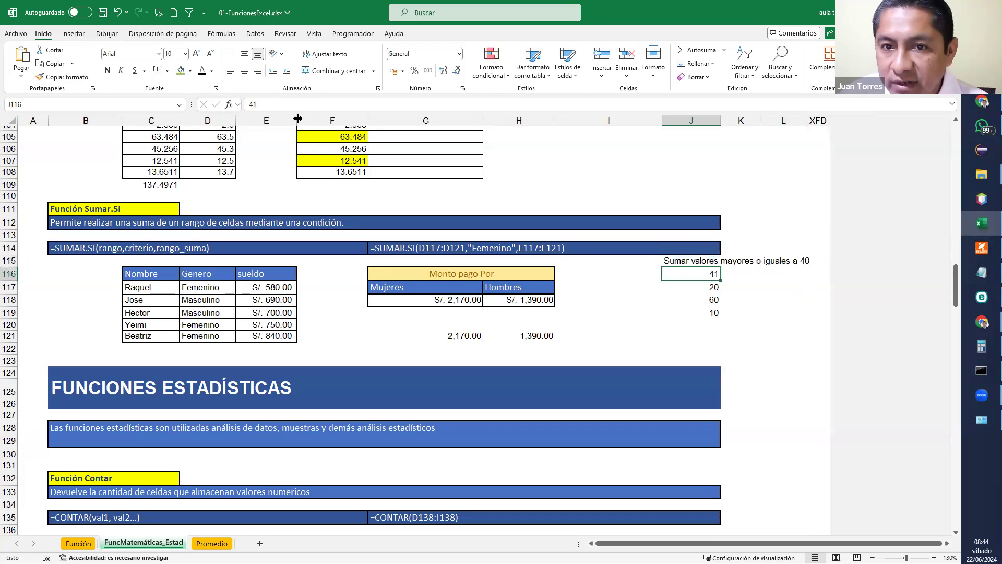
left_click(181, 70)
left_click(694, 299)
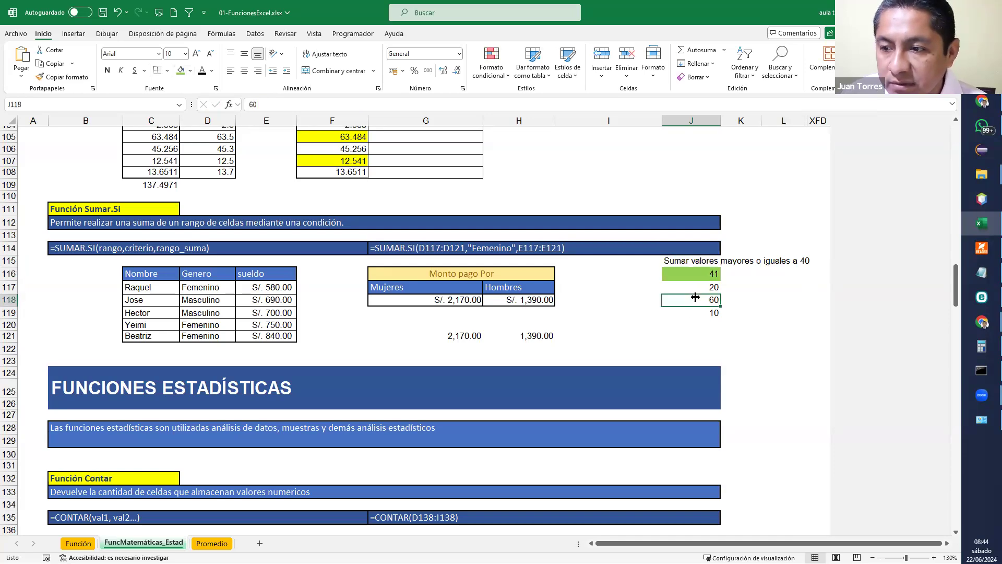
left_click(181, 71)
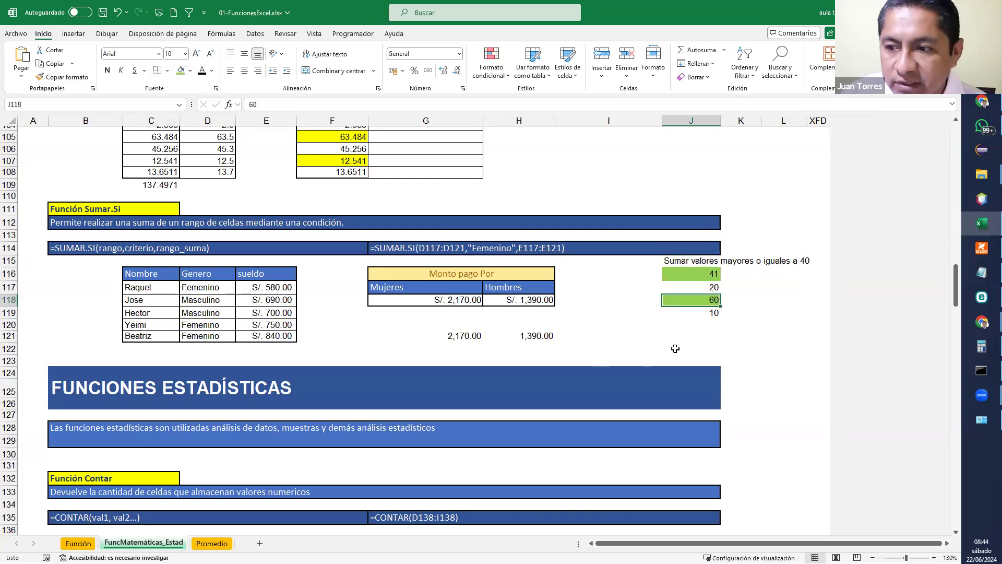
Fill the result cell J120 below the sample values with standard yellow
left_click(701, 327)
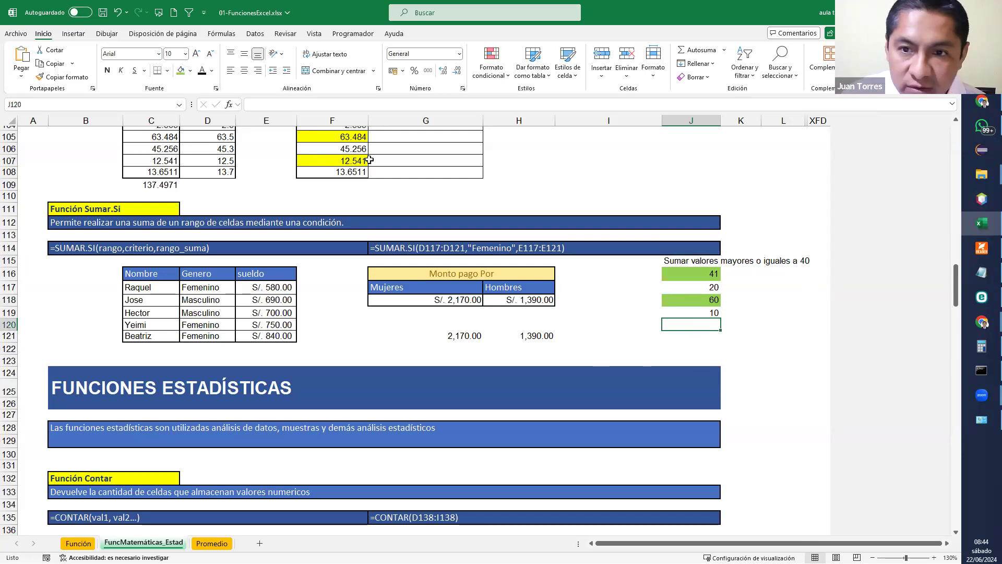
left_click(190, 70)
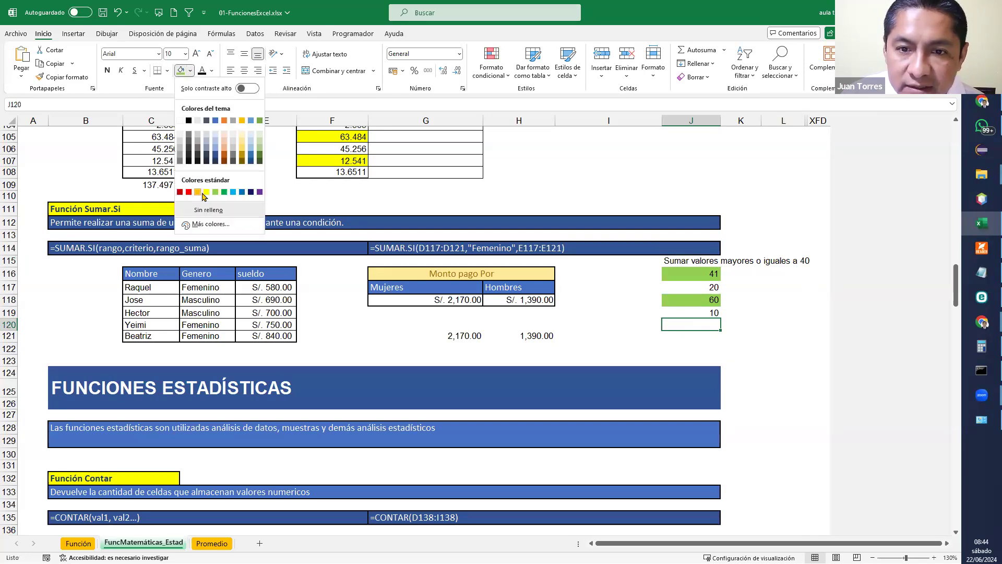
left_click(206, 192)
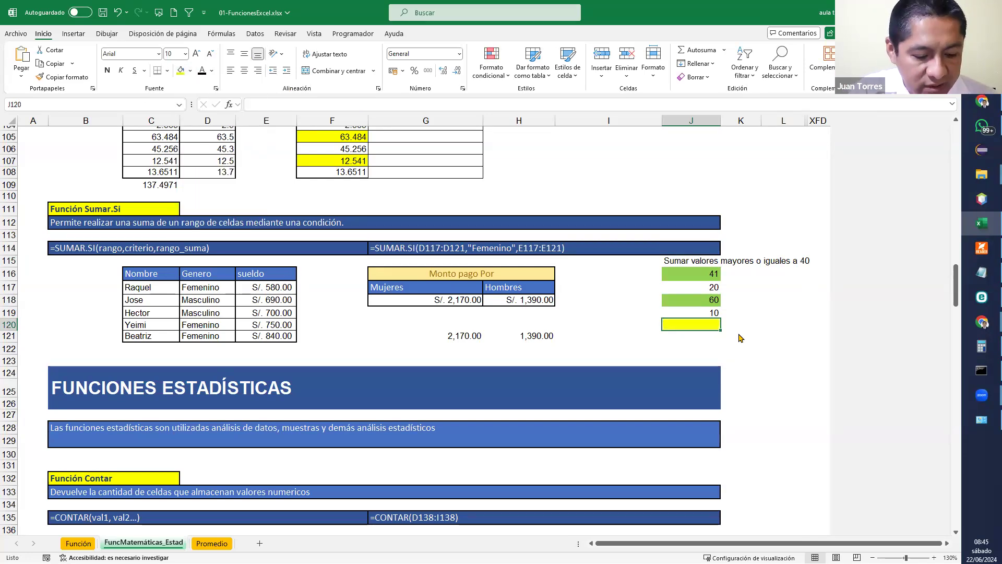
Enter =SUMAR.SI(J116:J119;">=40";J116:J119) in J120 to sum the sample values of 40 or more, checking its arguments before confirming
type("=s")
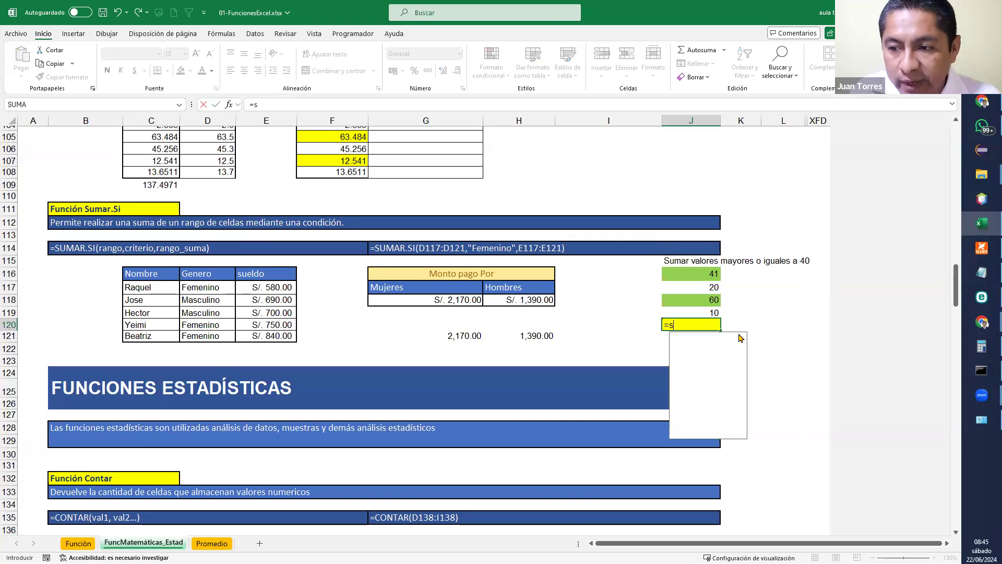
type("umar.si(")
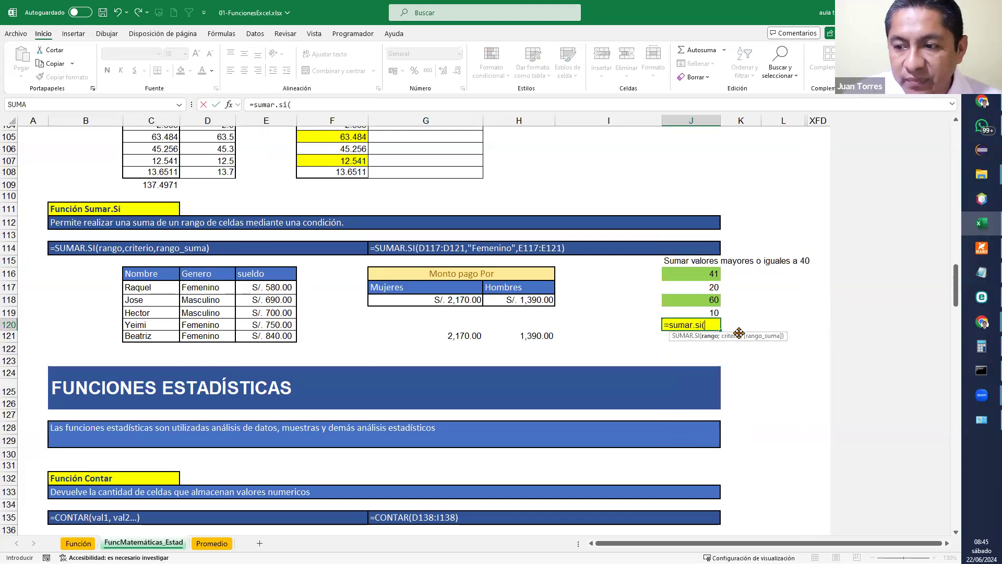
left_click_drag(691, 276, 692, 312)
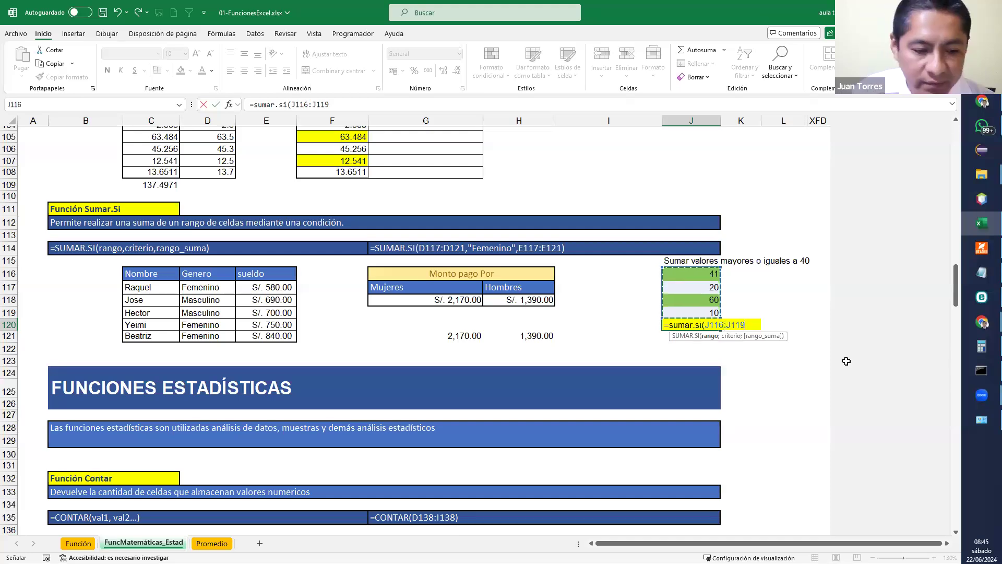
type(";")
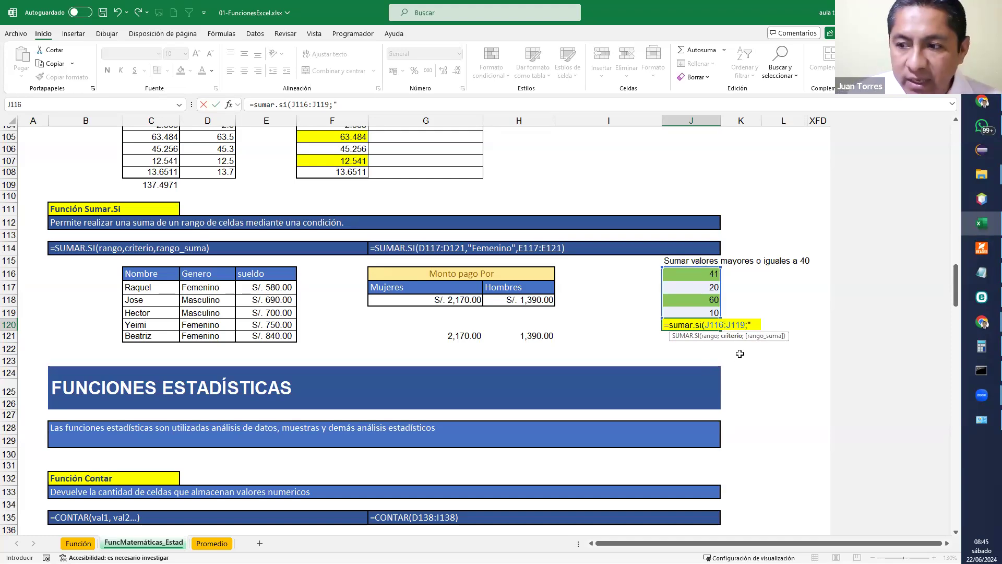
type("\">=40")
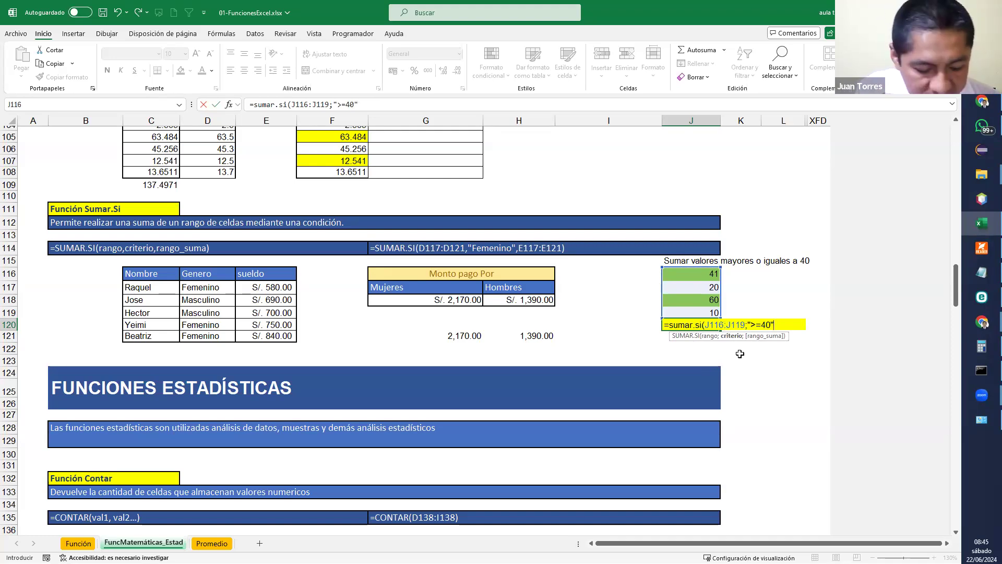
type(";")
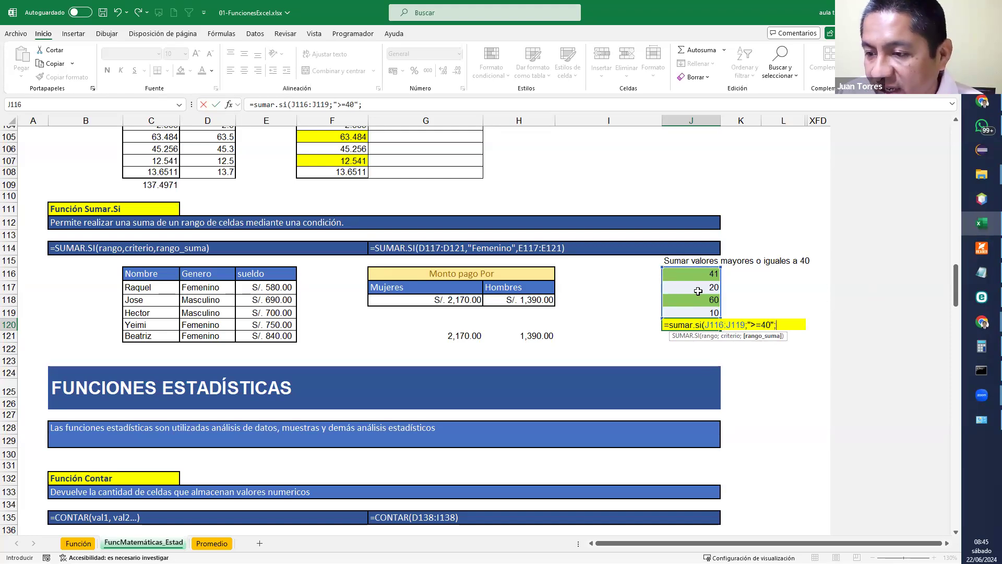
left_click_drag(703, 274, 696, 314)
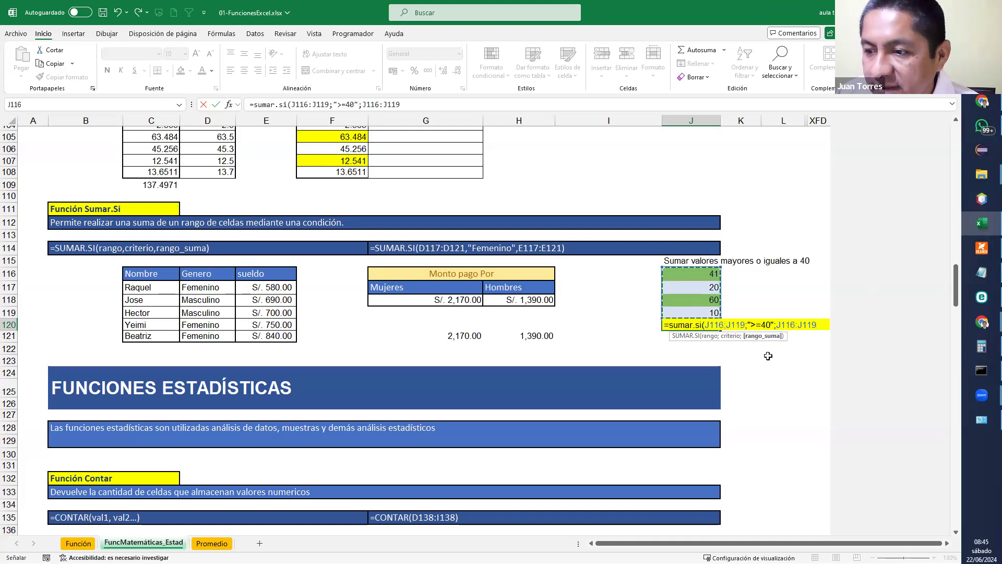
type(")")
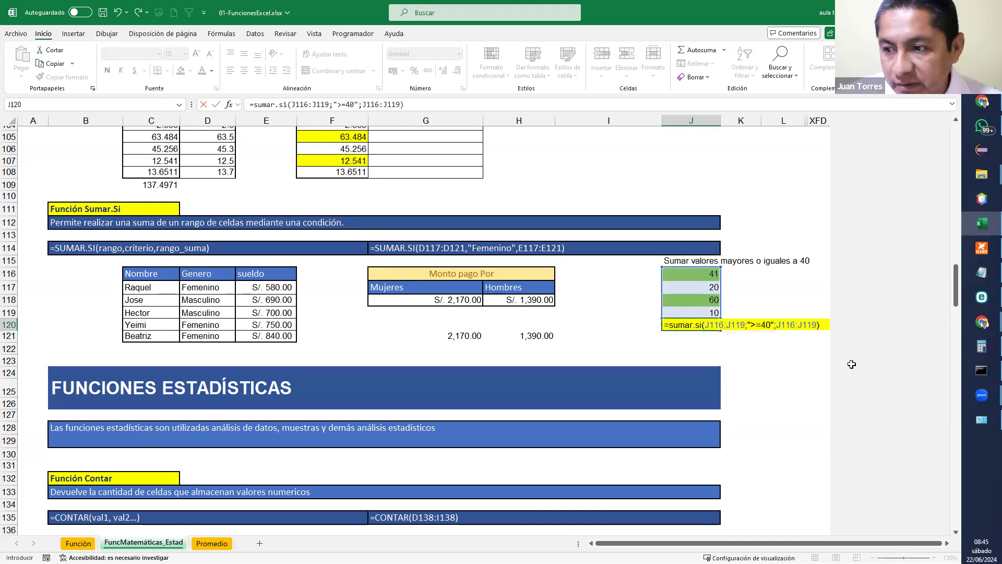
left_click(734, 327)
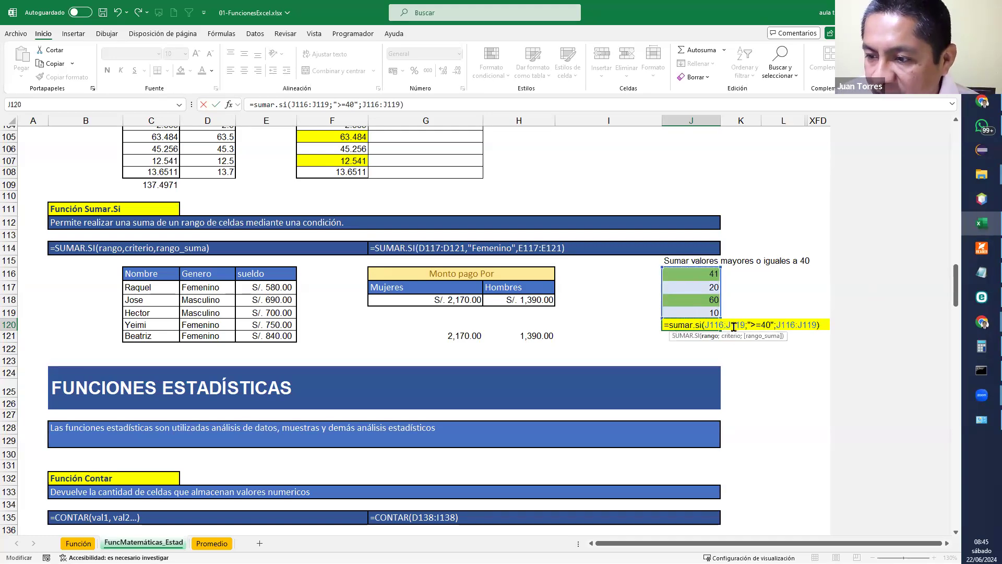
left_click(723, 326)
left_click(755, 325)
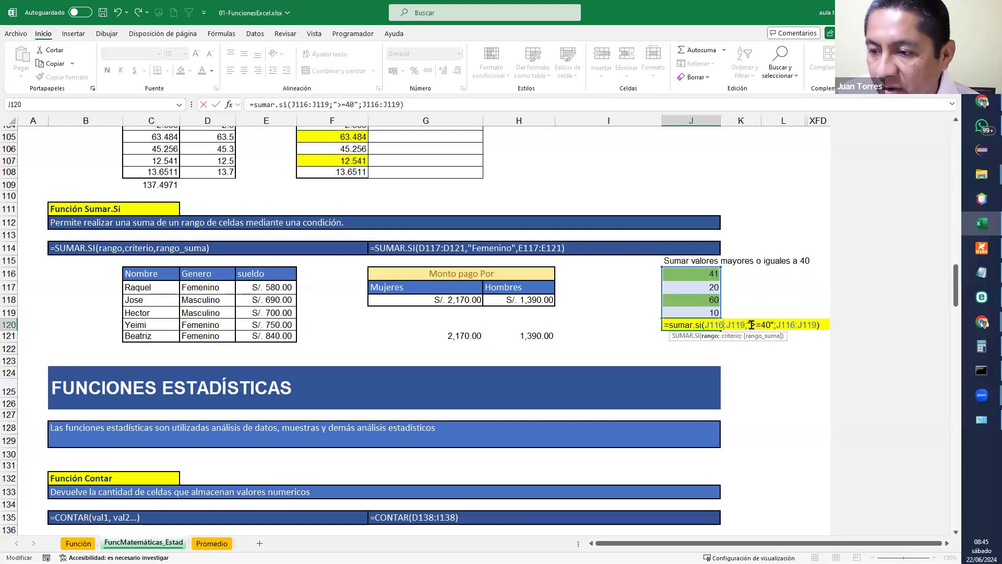
left_click(795, 324)
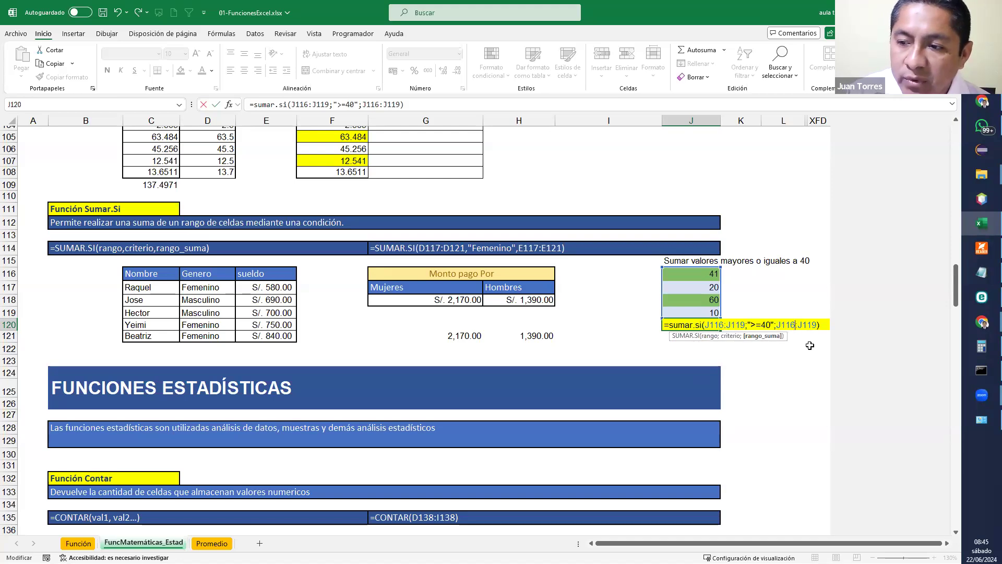
key("Return")
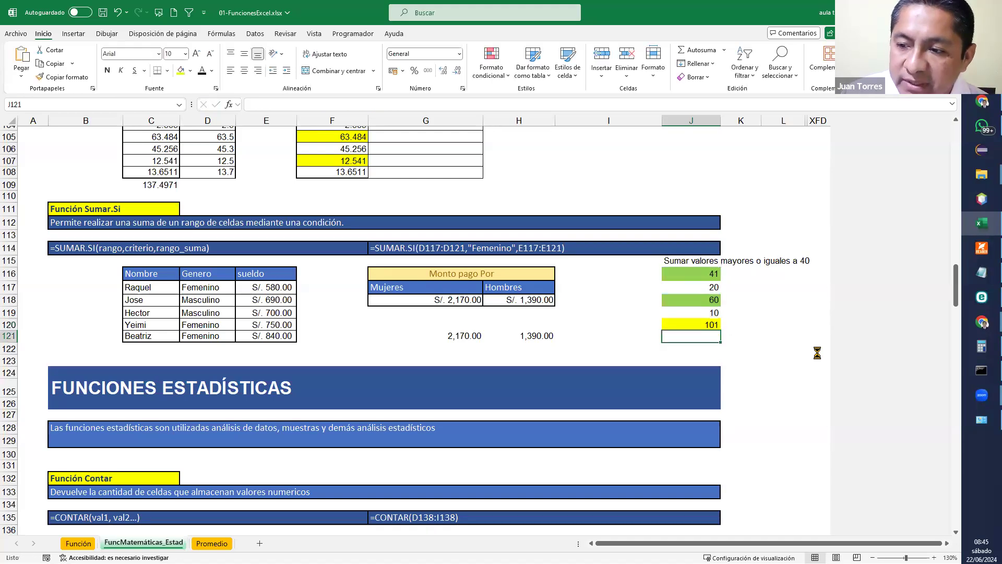
Remove the optional sum range from the J120 formula, leaving =SUMAR.SI(J116:J119;">=40")
double_click(716, 324)
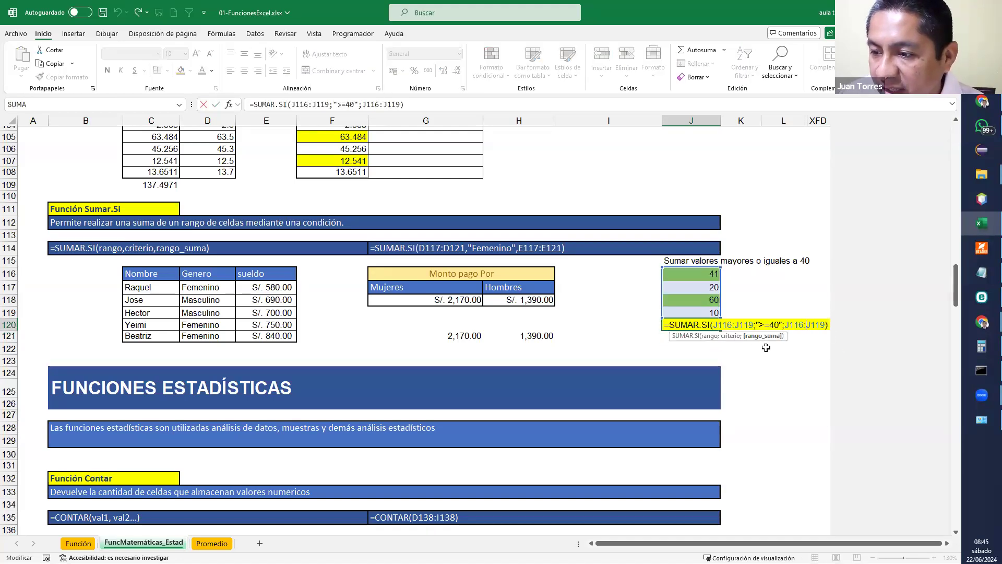
left_click_drag(784, 323, 825, 325)
key("BackSpace")
key("BackSpace")
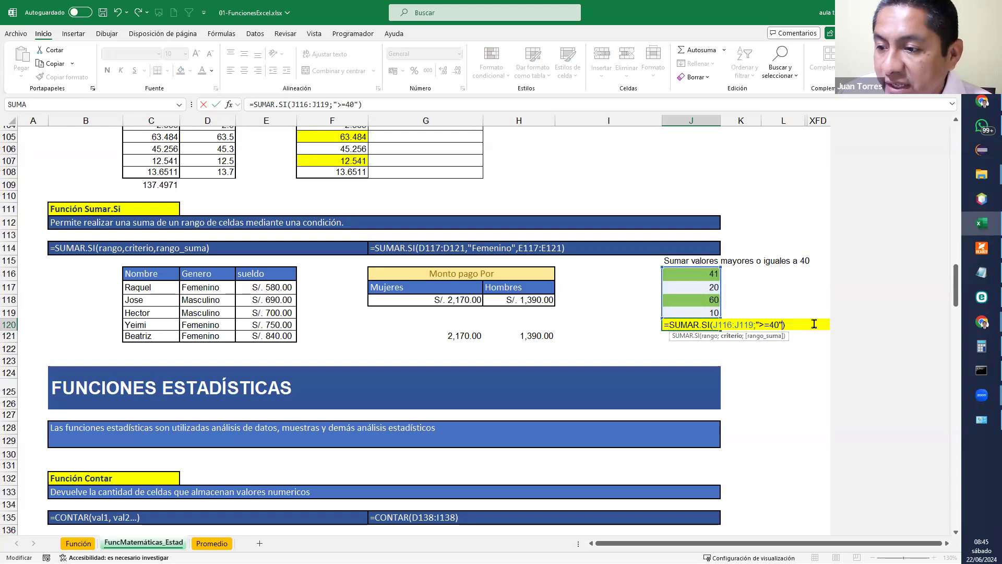
left_click(730, 324)
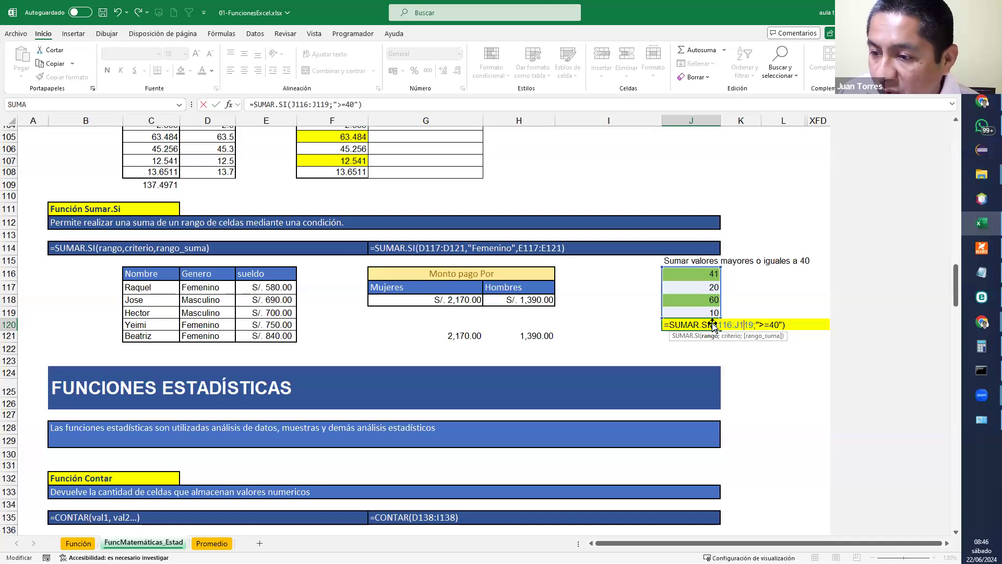
left_click_drag(714, 324, 785, 325)
left_click(785, 325)
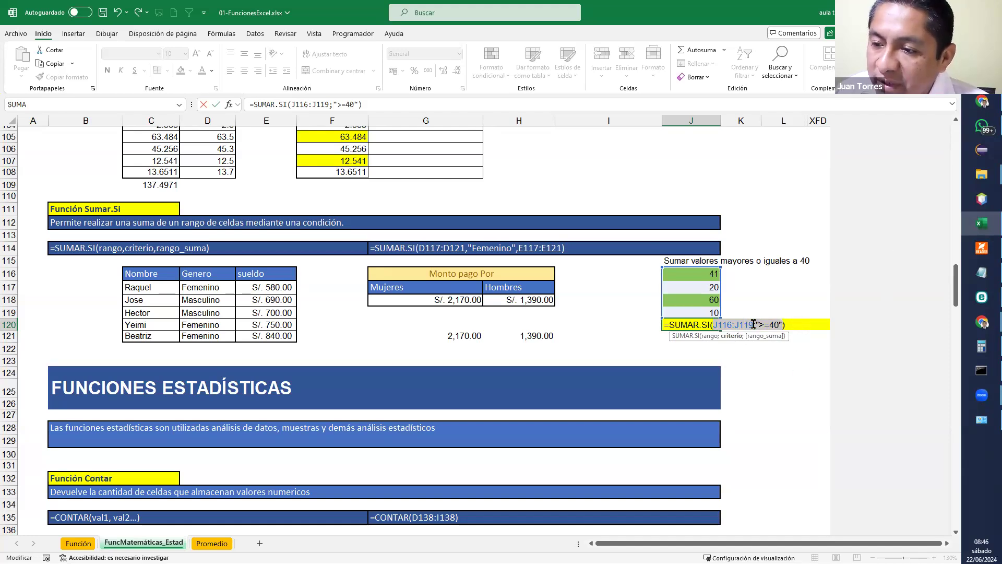
left_click(737, 325)
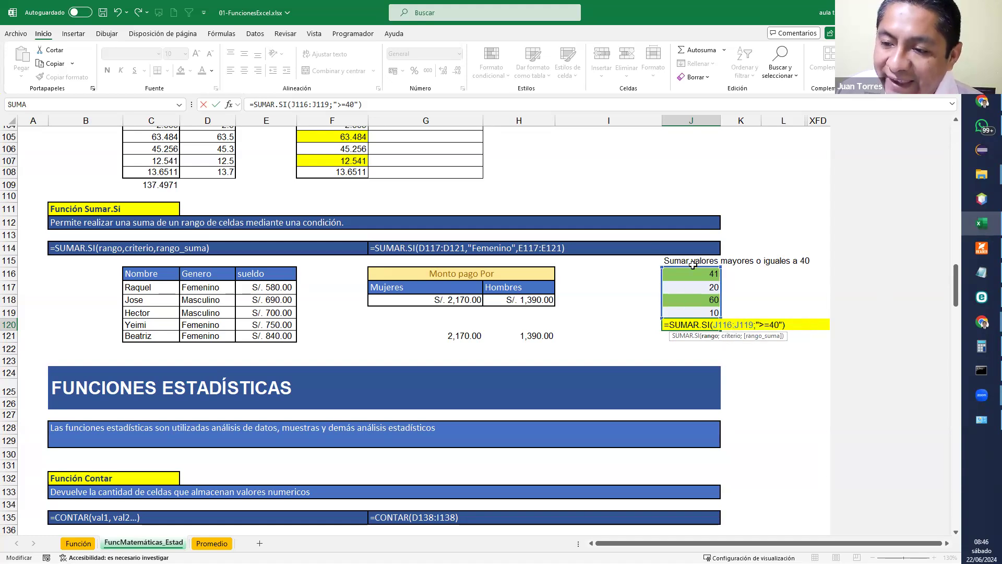
key("Return")
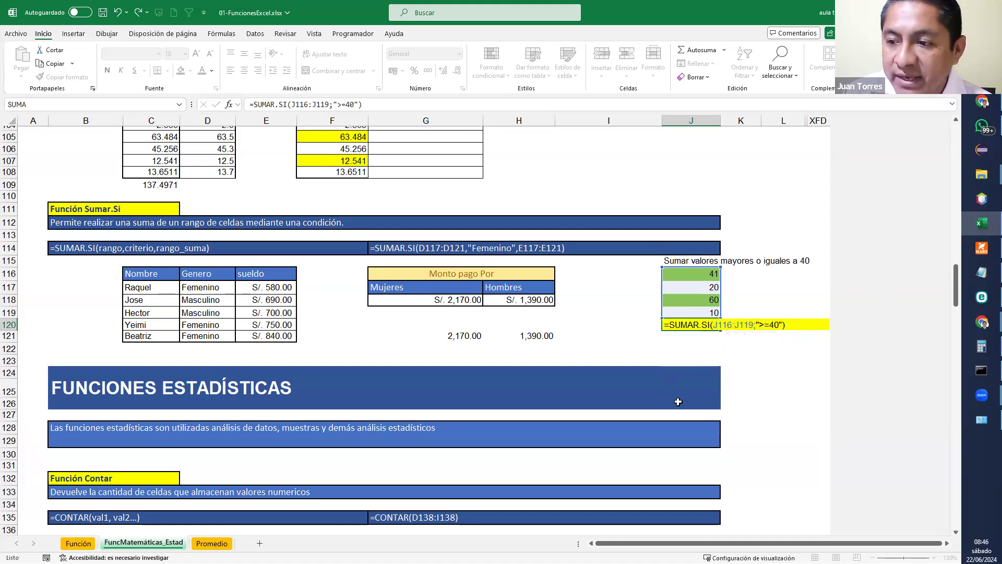
left_click(725, 362)
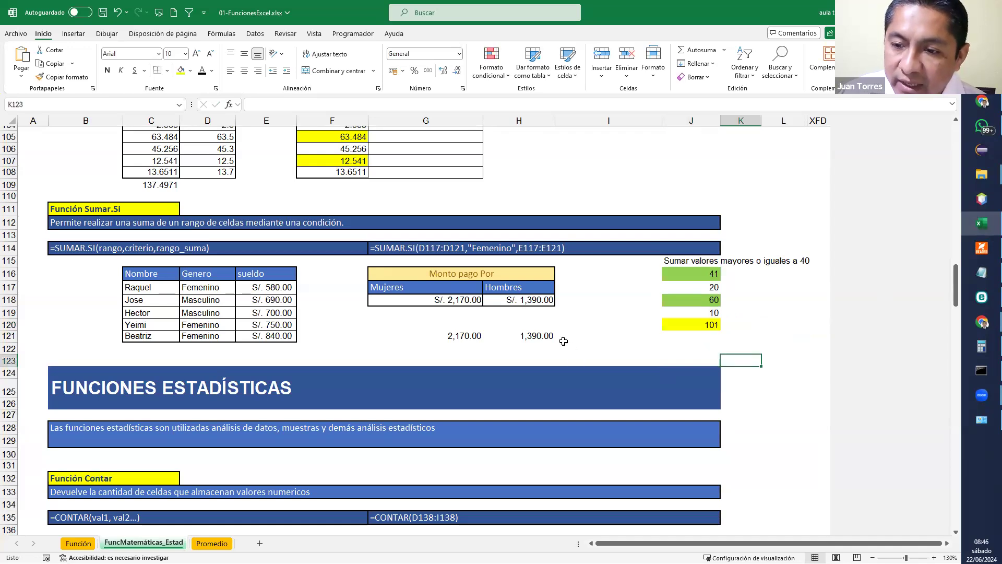
Compare the three-argument SUMAR.SI formula in H118 with the two-argument version in J120, leaving both as they are
double_click(534, 336)
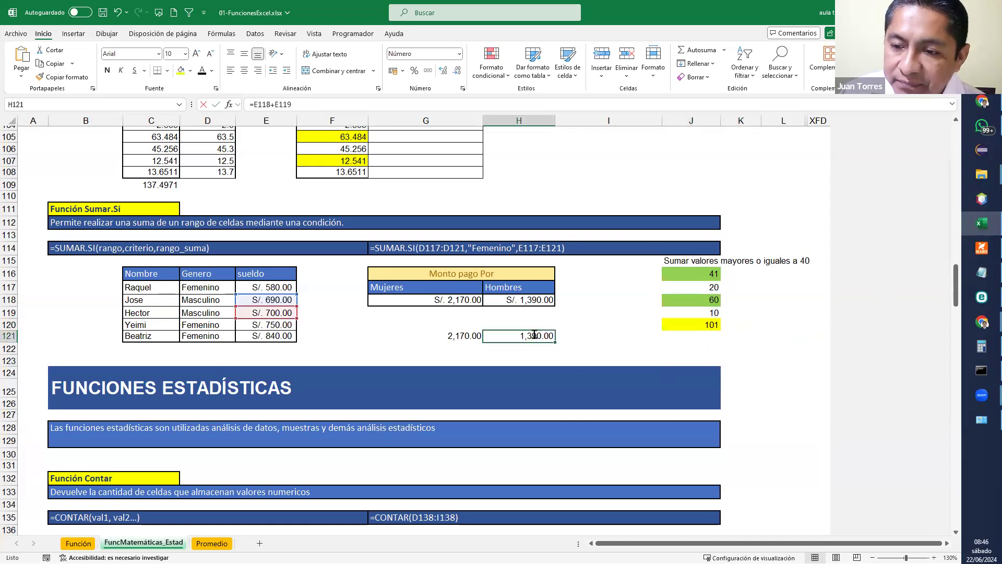
double_click(511, 302)
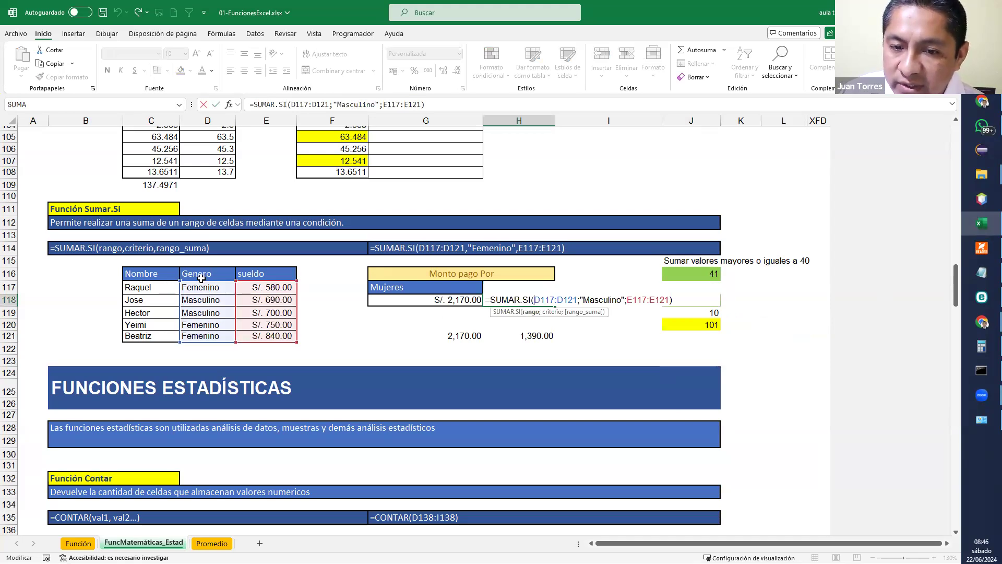
left_click(607, 298)
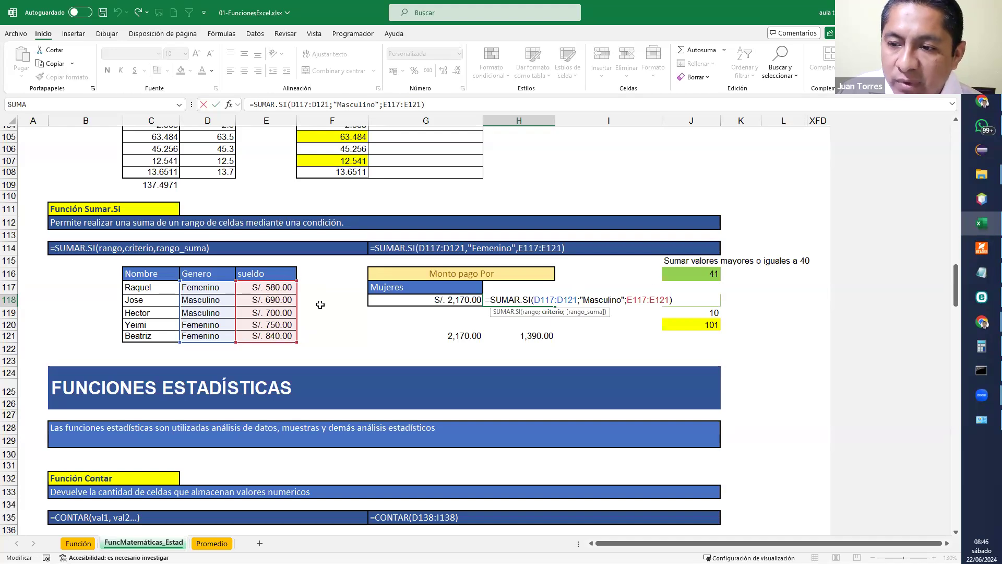
left_click(663, 296)
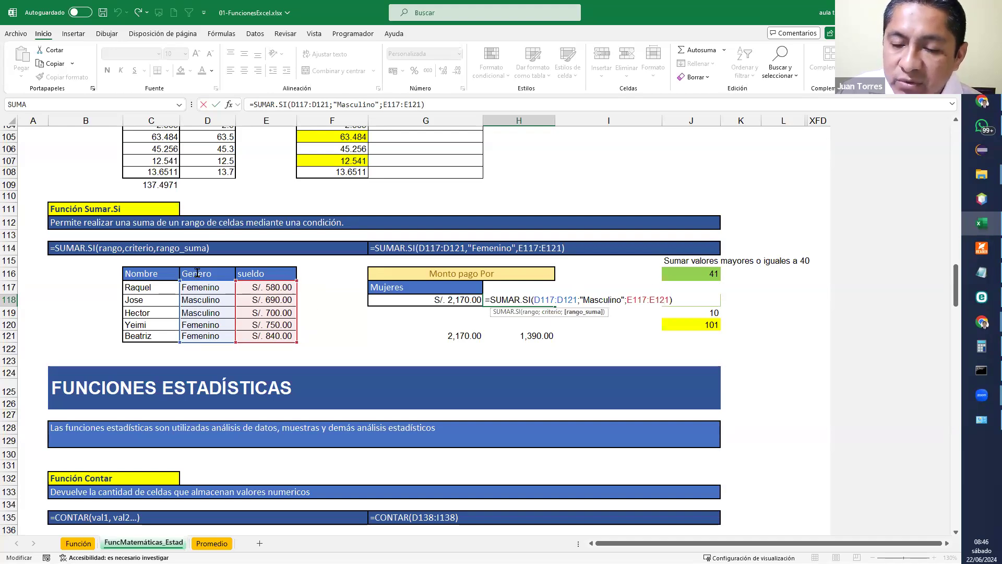
left_click(560, 298)
left_click(646, 298)
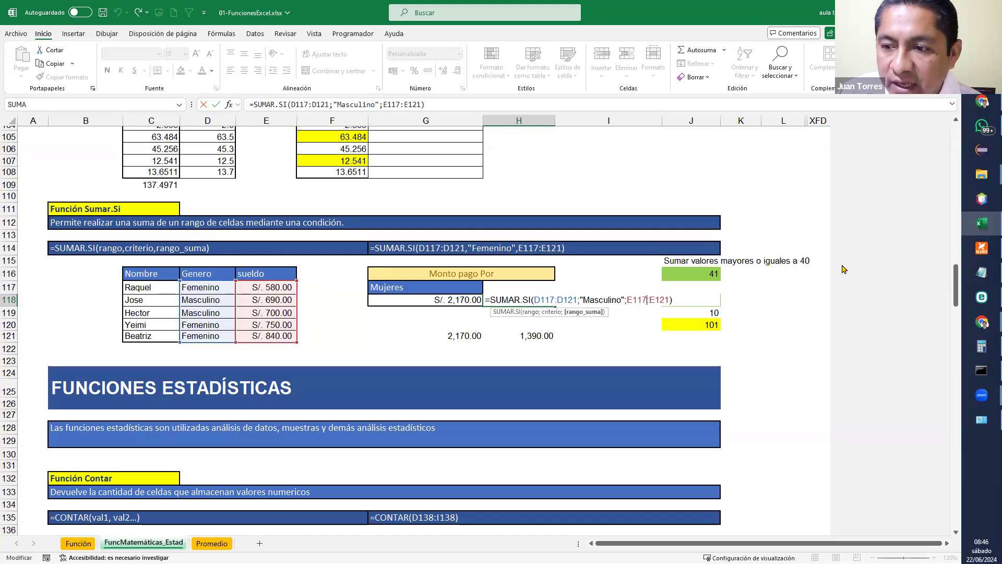
key("Return")
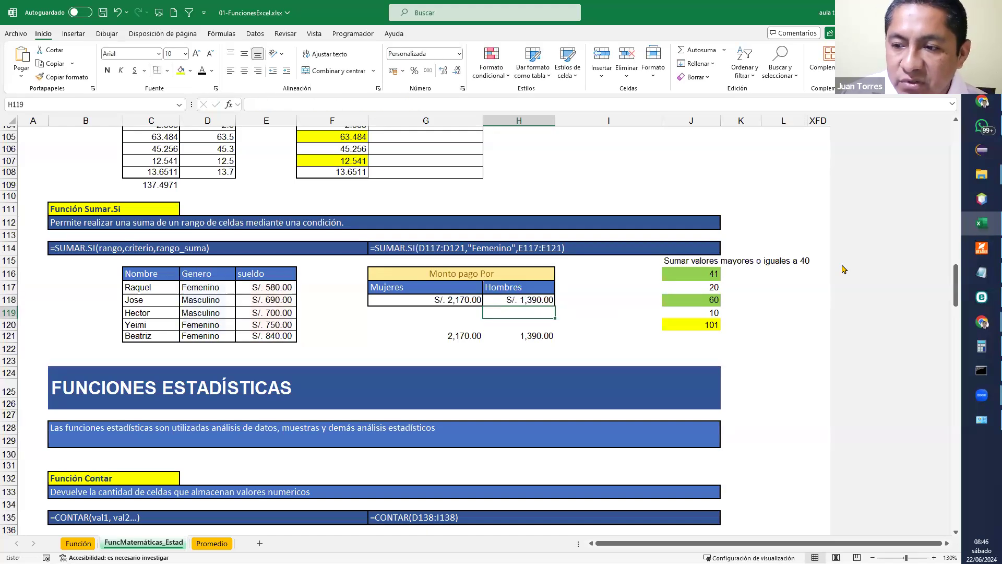
double_click(716, 325)
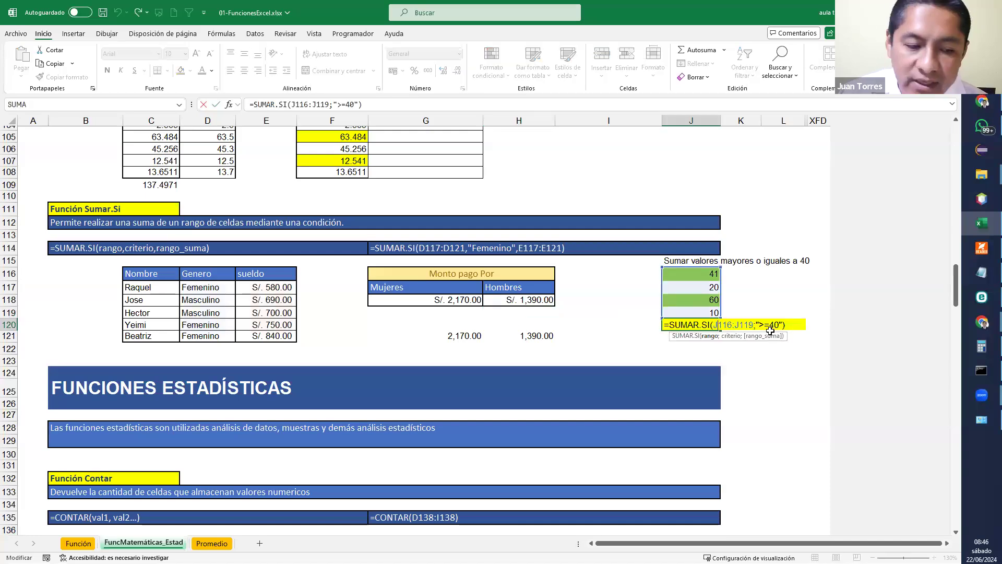
key("Return")
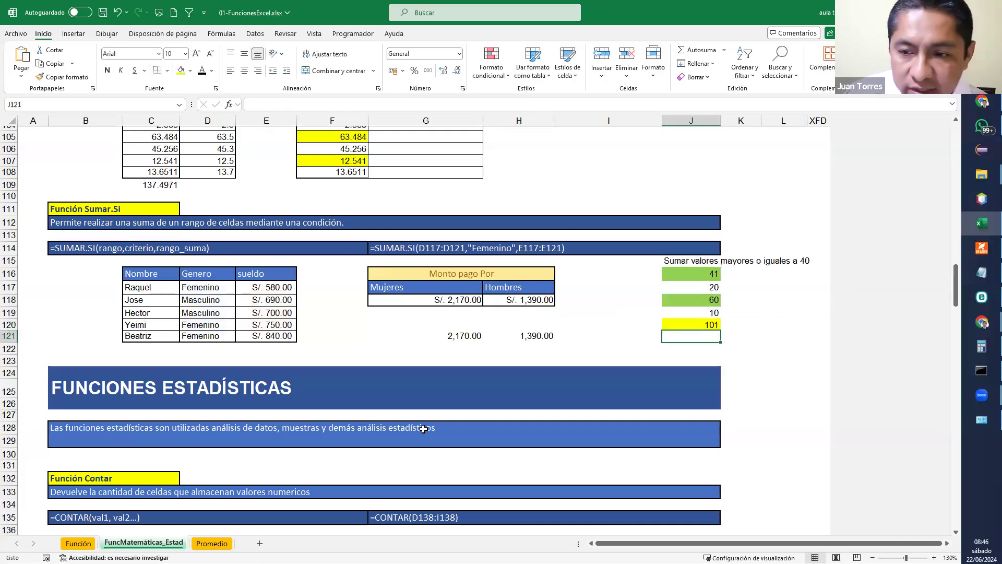
Go to the Función Contar exercise under Funciones Estadísticas and look over its weekday table with the FALTAS column
scroll(424, 429, "down", 6)
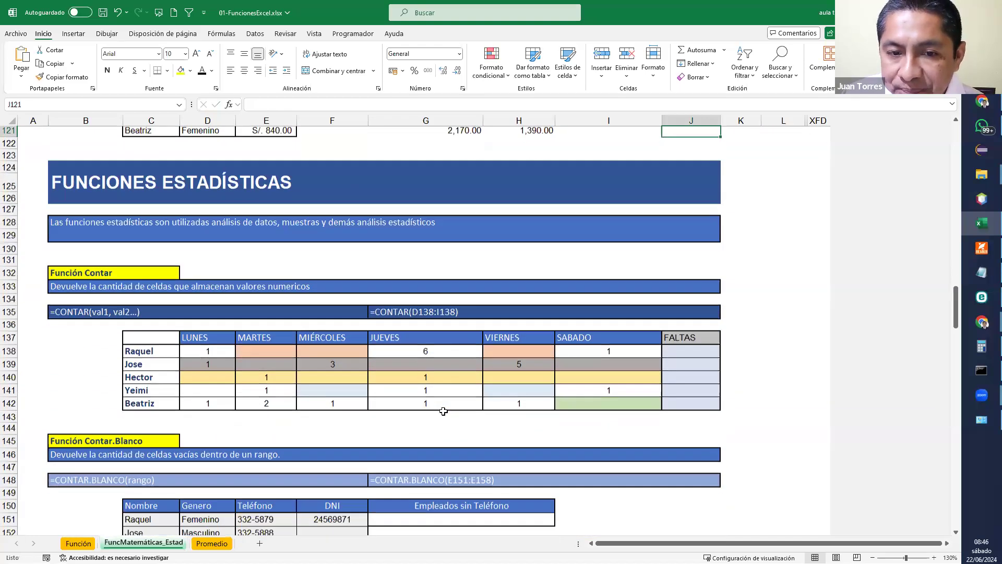
scroll(425, 351, "down", 1)
scroll(363, 366, "down", 1)
scroll(362, 366, "down", 1)
scroll(366, 364, "up", 1)
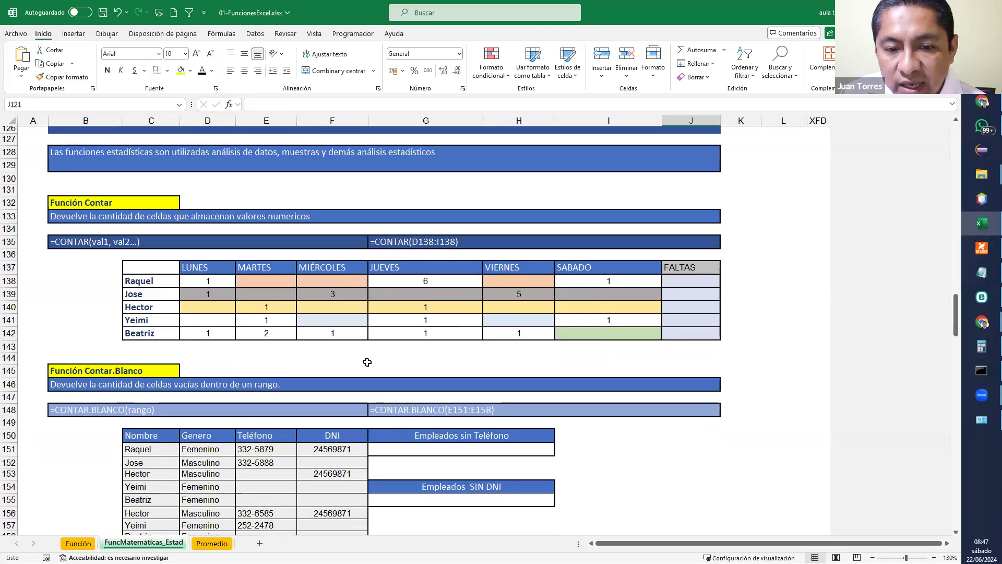
Survey the statistical function exercises from Contar through Promedio.Si, and return to the Función Contar weekday table
scroll(367, 362, "down", 10)
scroll(367, 362, "down", 7)
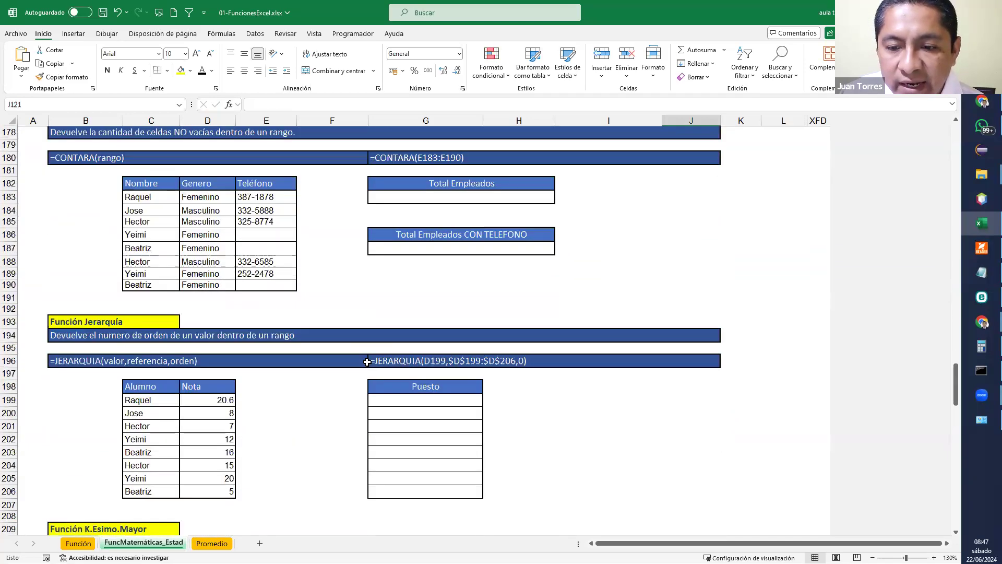
scroll(367, 362, "down", 5)
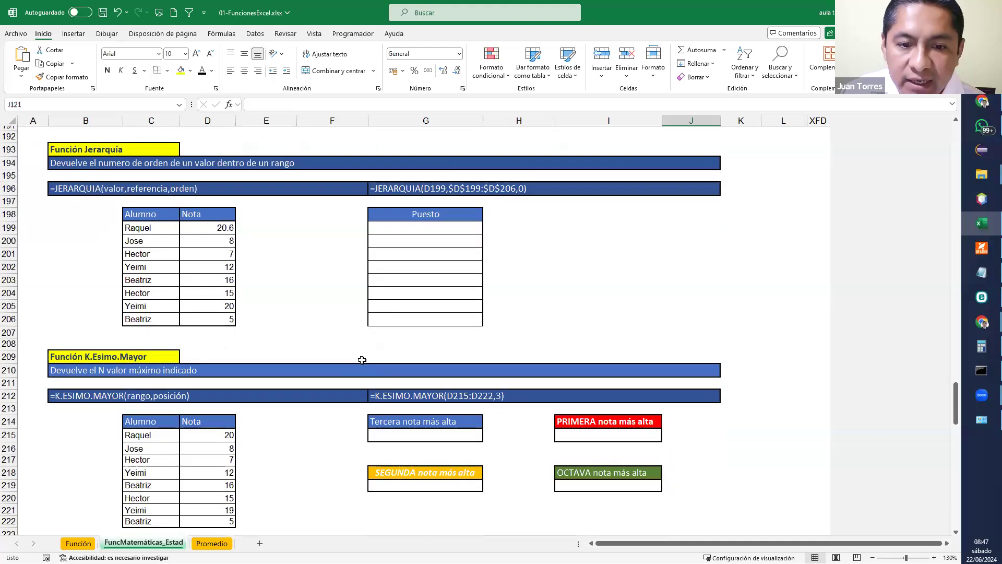
scroll(362, 360, "down", 9)
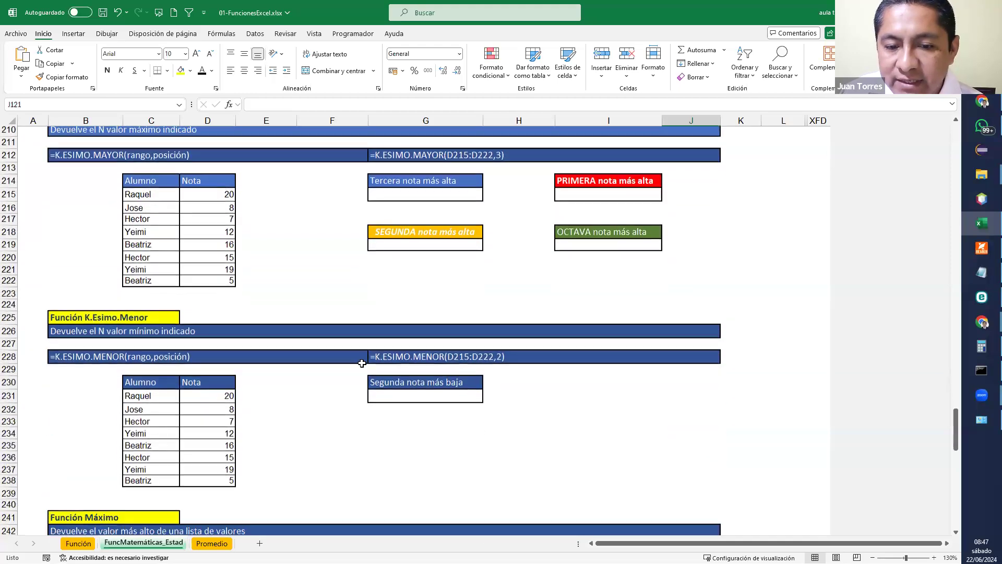
scroll(362, 361, "down", 8)
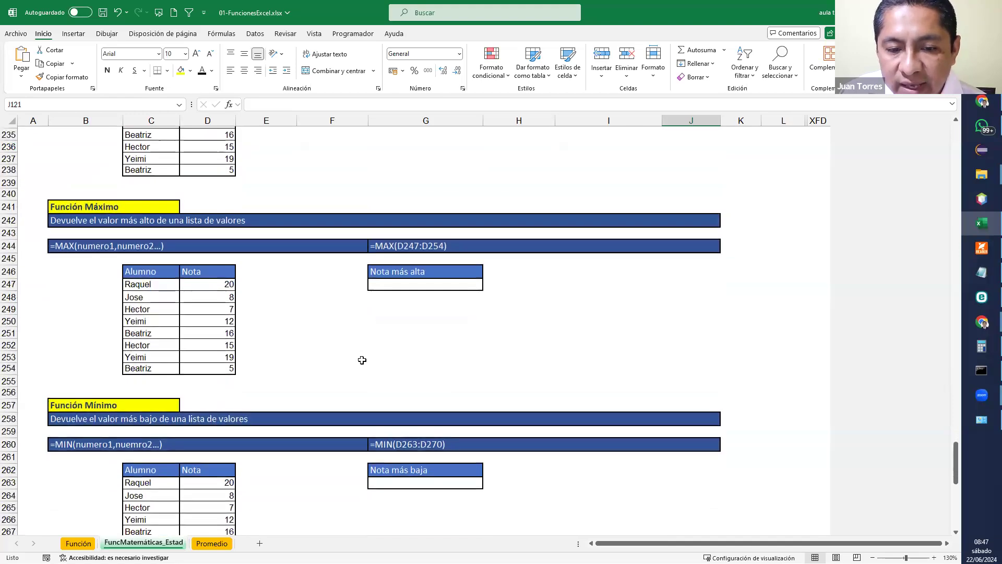
scroll(357, 376, "down", 6)
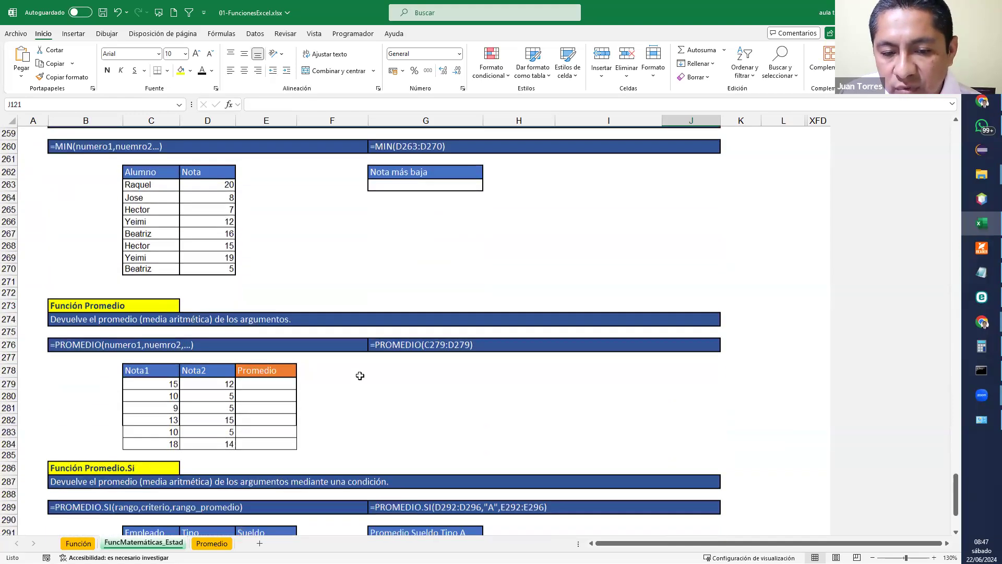
scroll(360, 376, "down", 4)
scroll(360, 371, "up", 8)
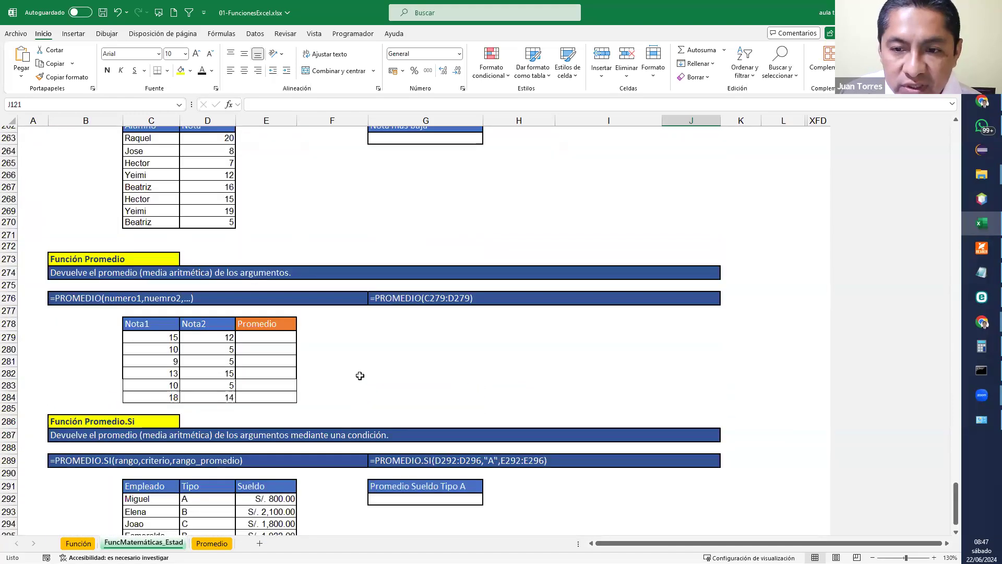
scroll(361, 368, "up", 18)
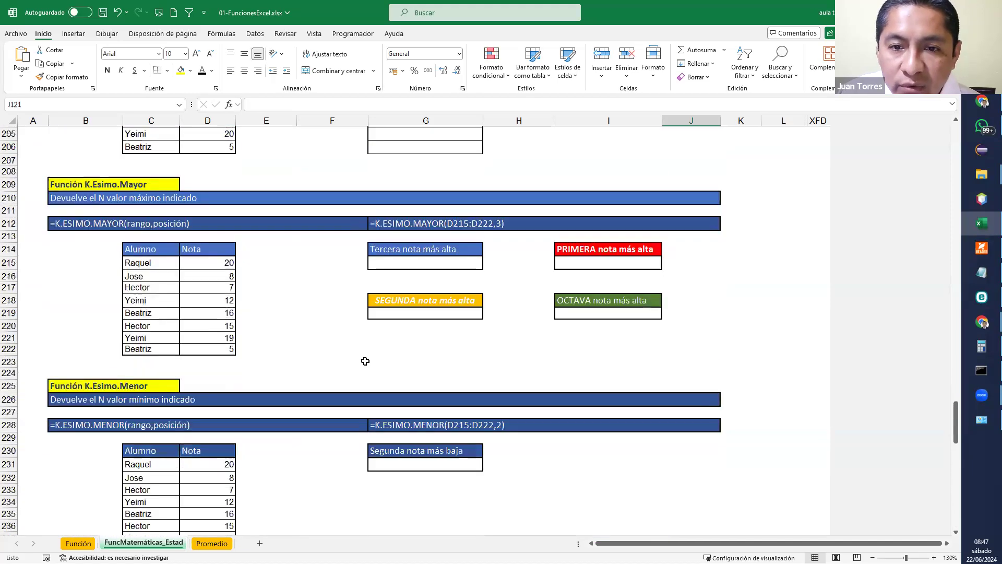
scroll(365, 360, "up", 9)
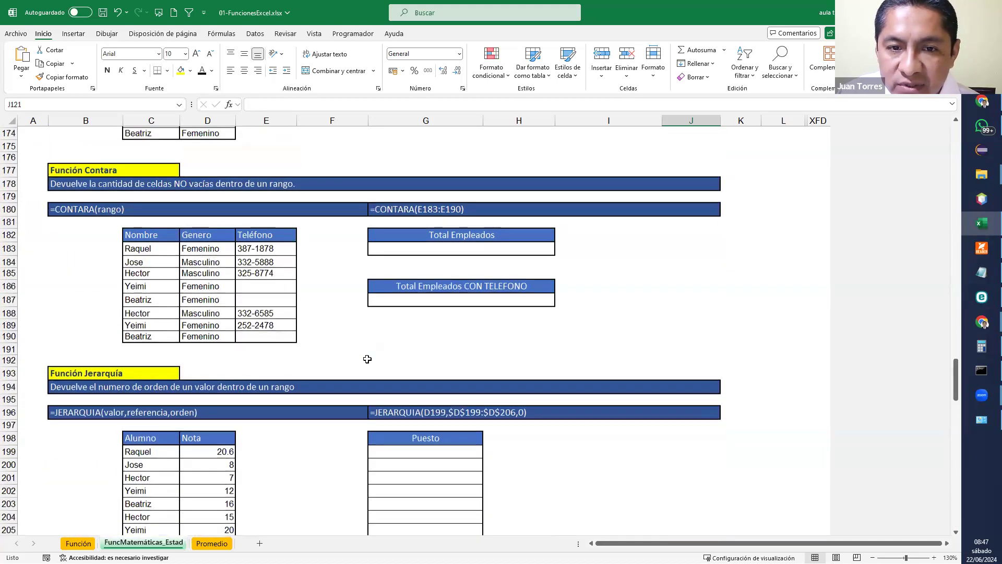
scroll(367, 358, "up", 13)
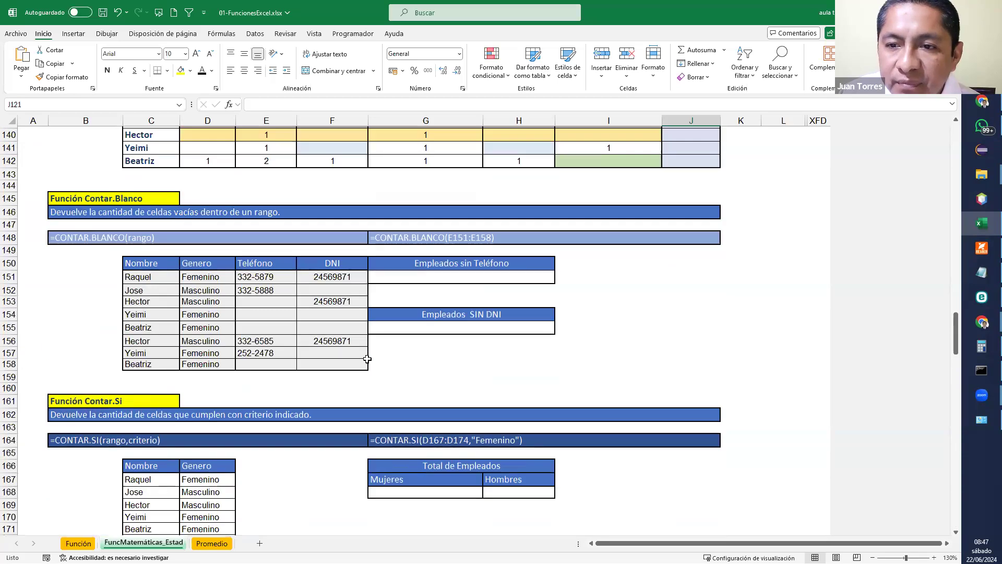
scroll(367, 360, "up", 1)
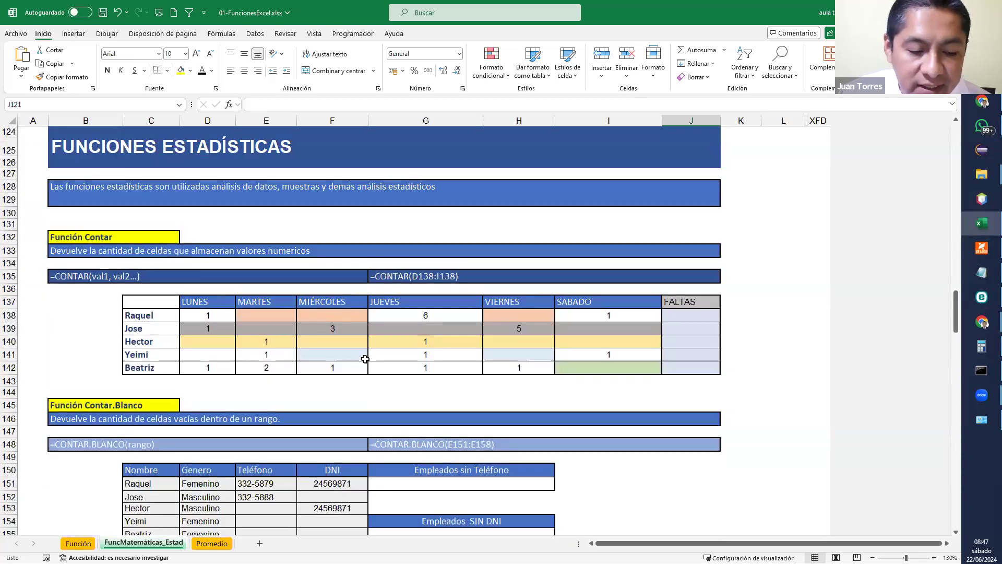
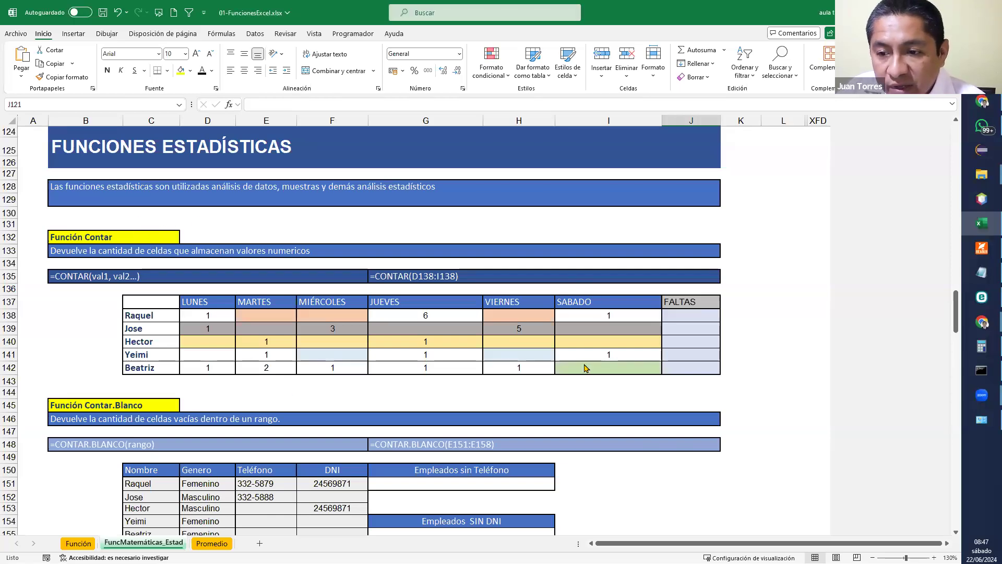
Set the JUEVES value in G138 and the MIÉRCOLES value in F139 of the weekday table to 1
left_click(701, 320)
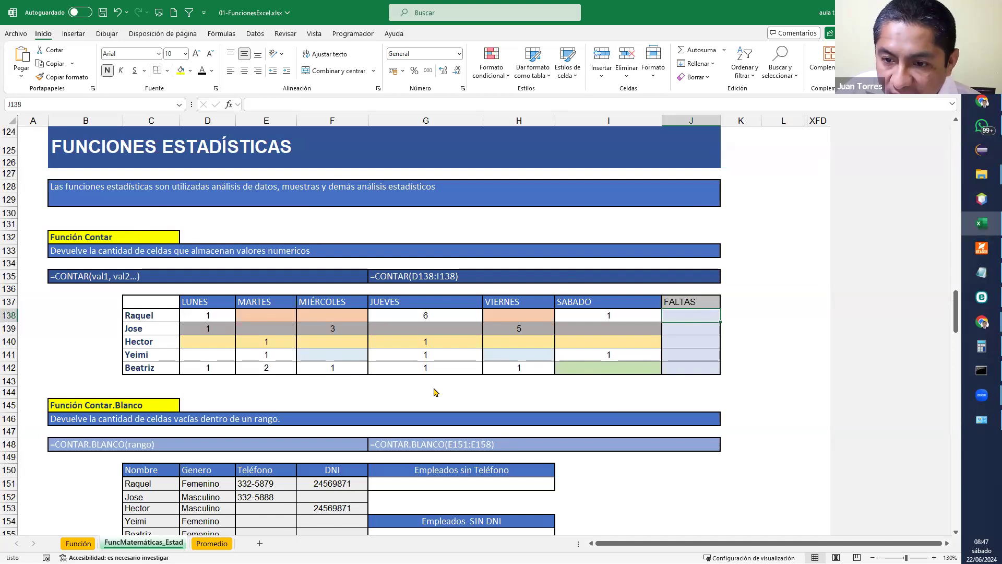
left_click(432, 318)
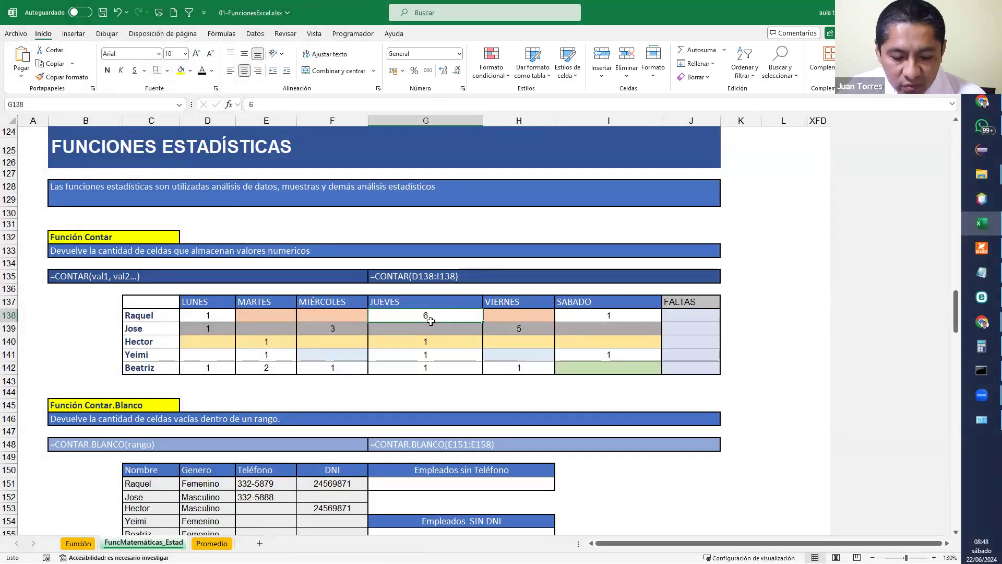
type("1")
double_click(329, 329)
key("BackSpace")
type("1")
left_click(509, 322)
Enter =CONTARA(D138:I138) in J138 to count the first person's absences under FALTAS
left_click(719, 313)
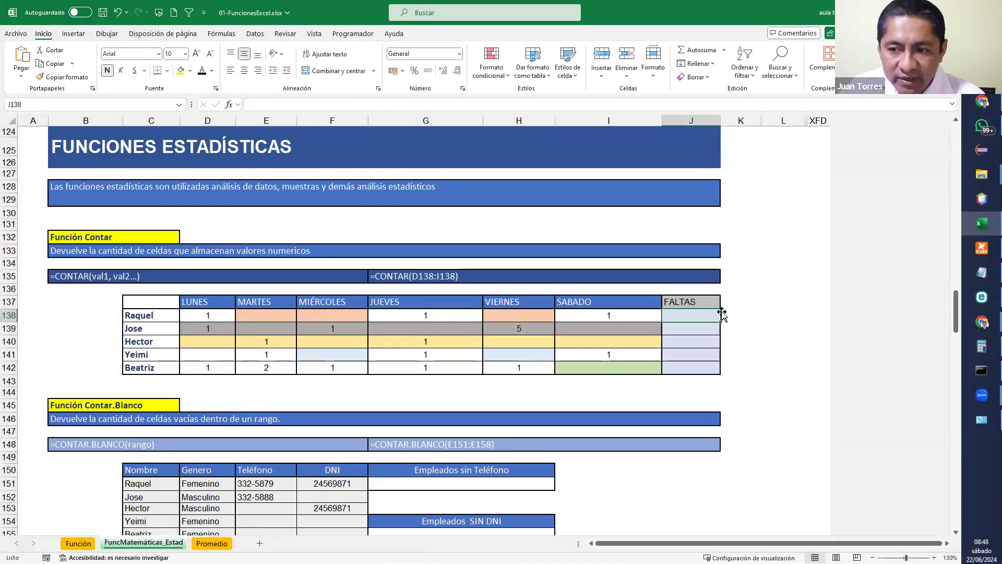
type("=con")
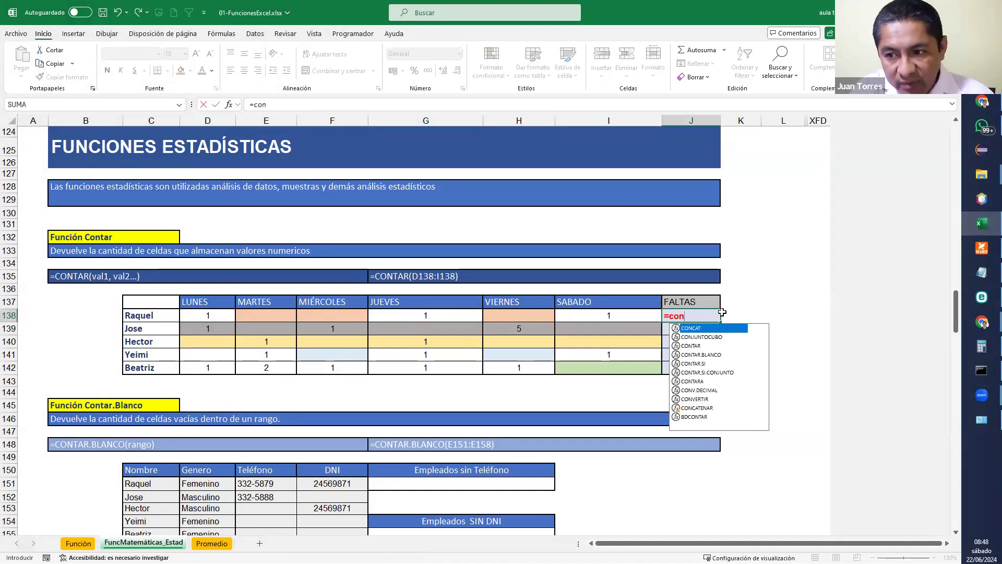
type("tara(")
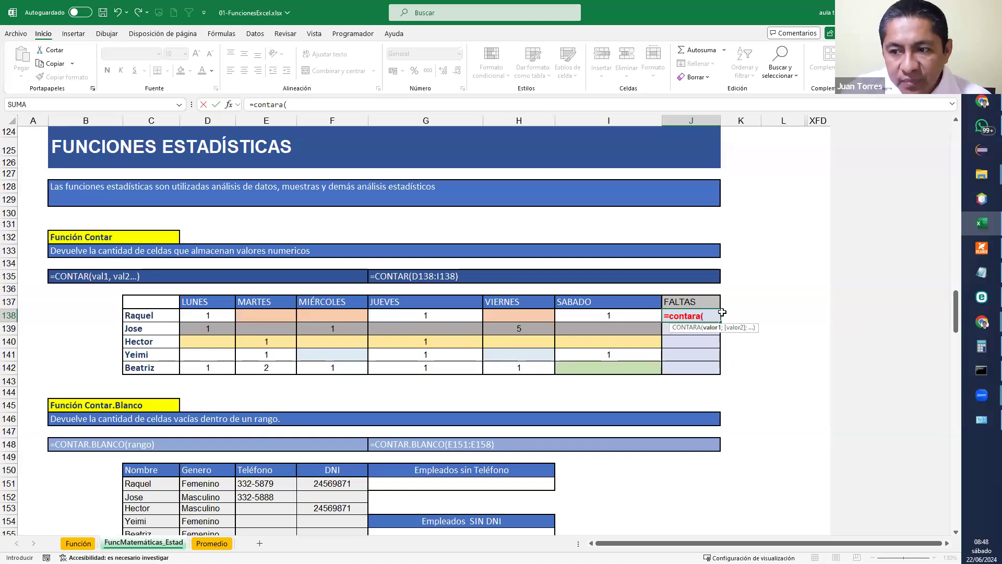
left_click_drag(210, 310, 618, 320)
key("Return")
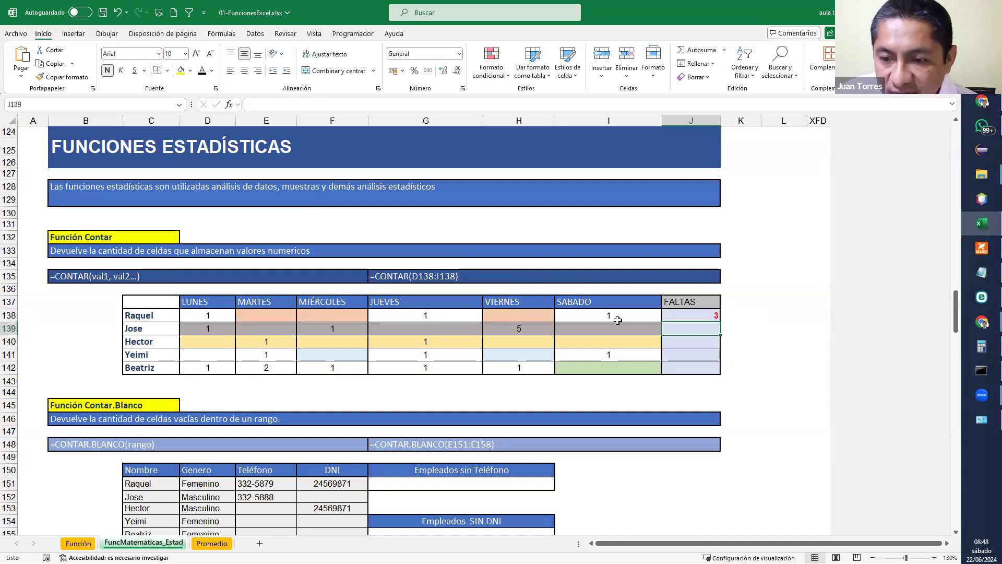
Set the JUEVES value in G138 to 9 to test the absence count
left_click(453, 313)
type("9")
key("Return")
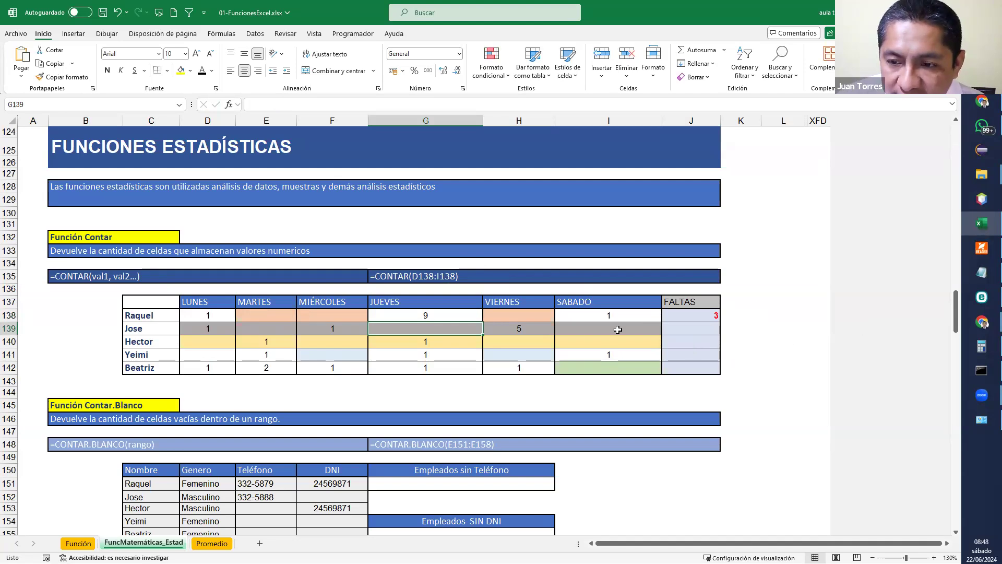
Fill the J138 absence count down through J142 and check the copied formulas in J139 and J140
left_click(693, 315)
left_click_drag(720, 323, 713, 377)
left_click(765, 380)
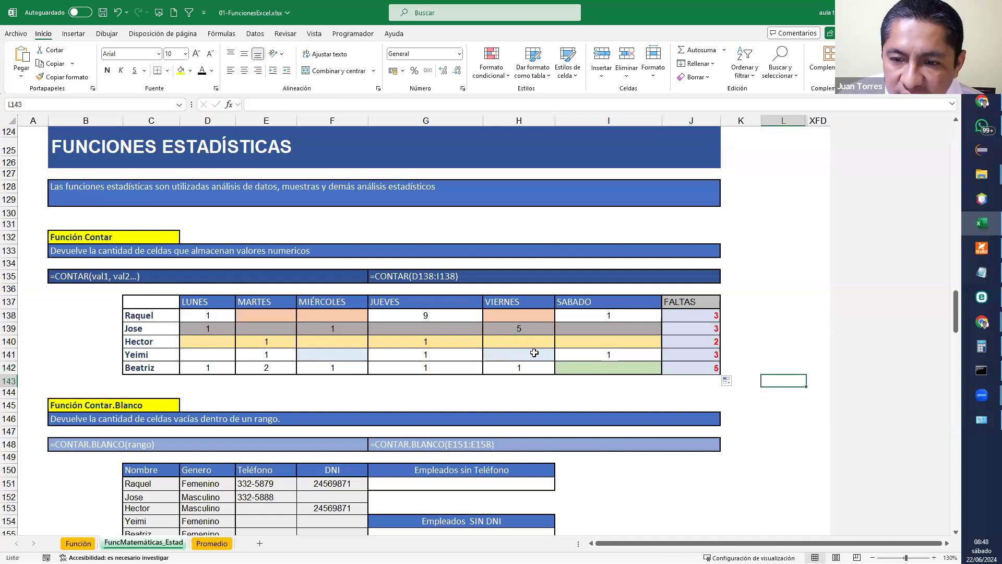
left_click(706, 332)
left_click(708, 342)
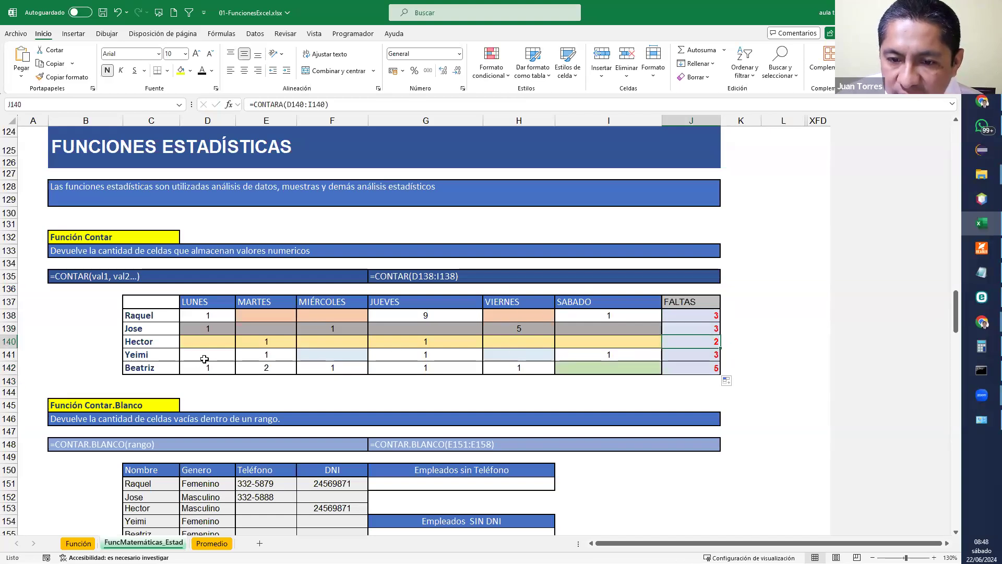
Clear the absence entries in D140:H140 and check the FALTAS count formula in J141
left_click_drag(208, 343, 495, 332)
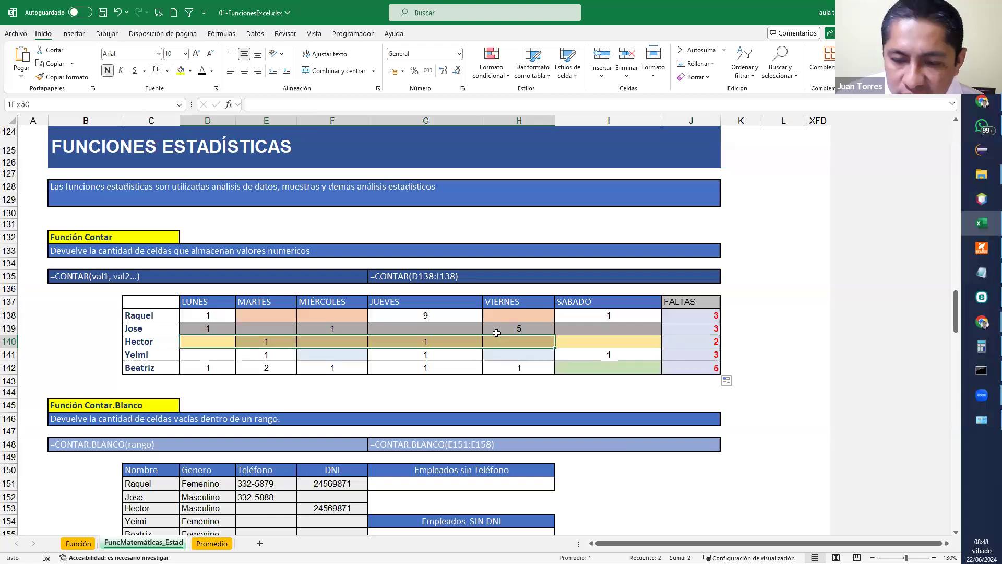
key("Delete")
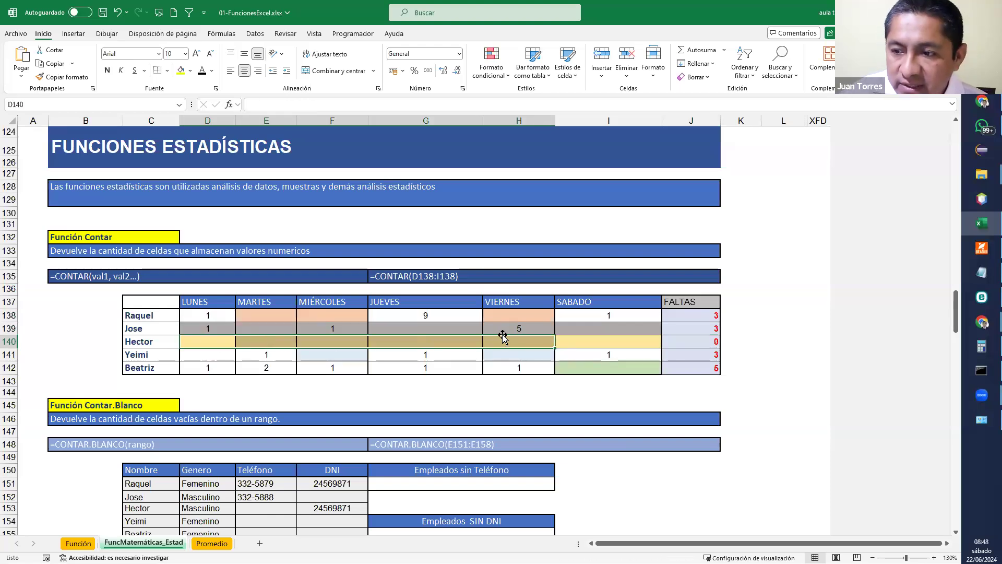
left_click(715, 354)
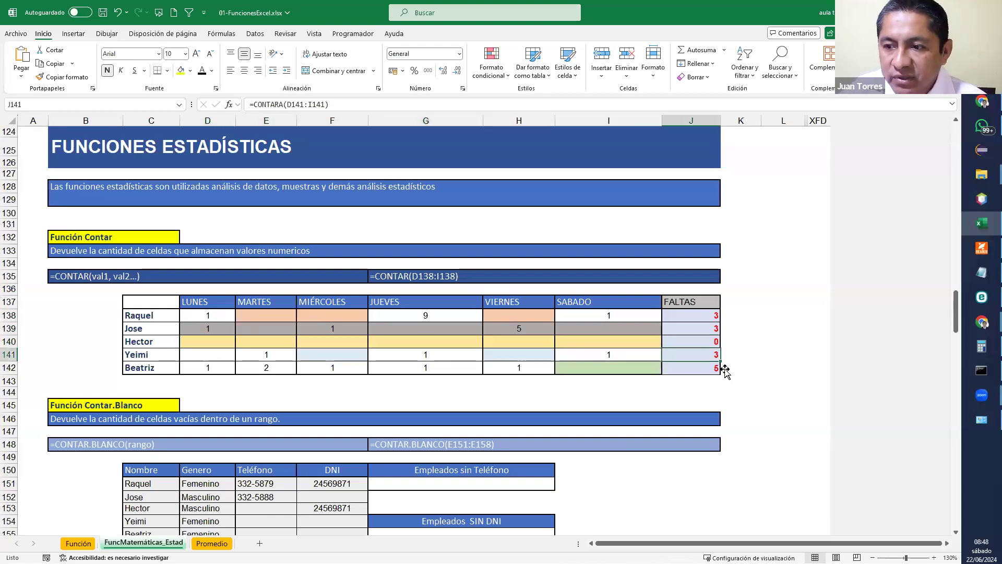
left_click(621, 389)
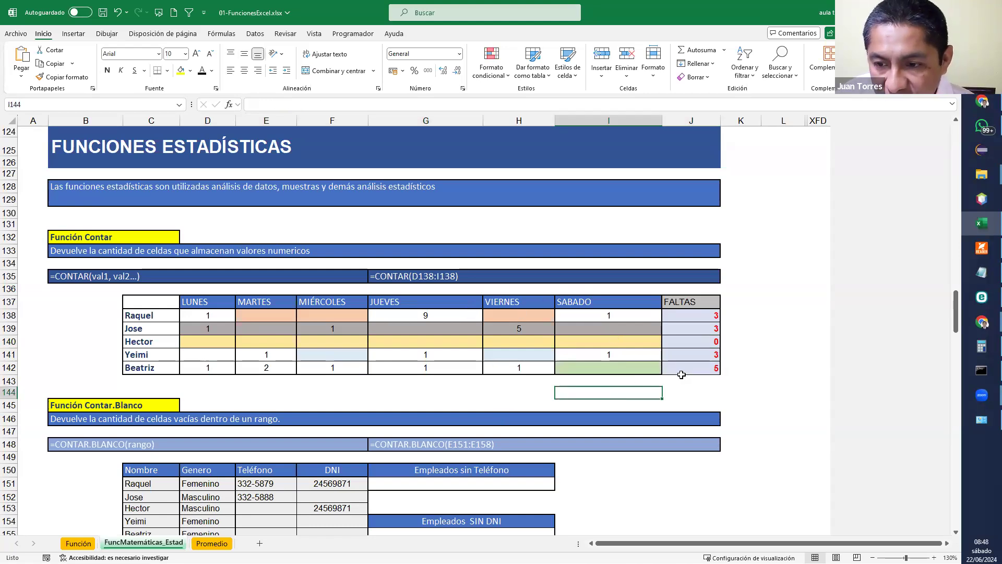
Enter =CONTAR.BLANCO(E151:E158) in G151 to count the employees without a phone number in the Contar.Blanco exercise
scroll(681, 374, "down", 3)
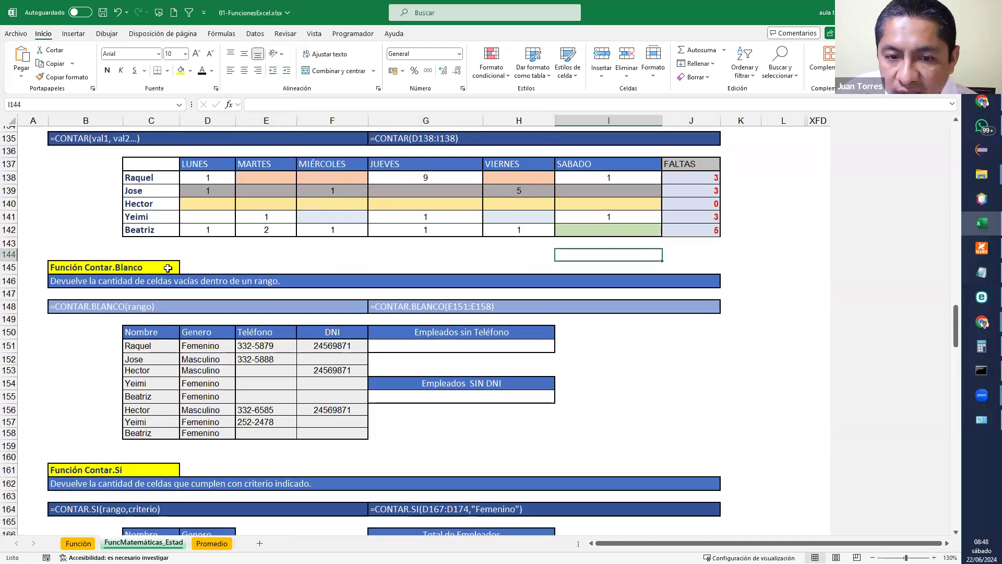
scroll(630, 376, "down", 1)
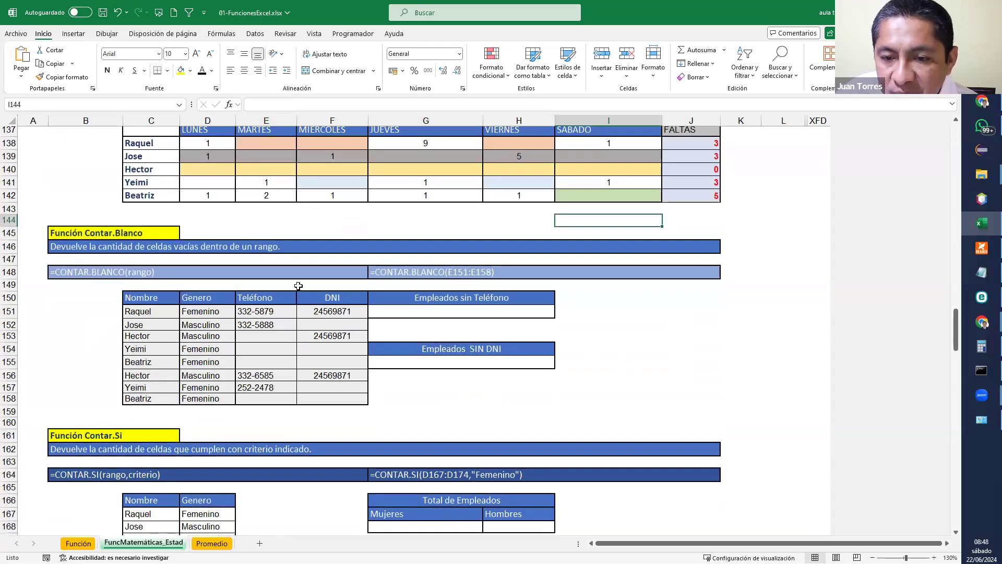
left_click_drag(277, 317, 259, 398)
left_click_drag(343, 311, 334, 399)
left_click(443, 316)
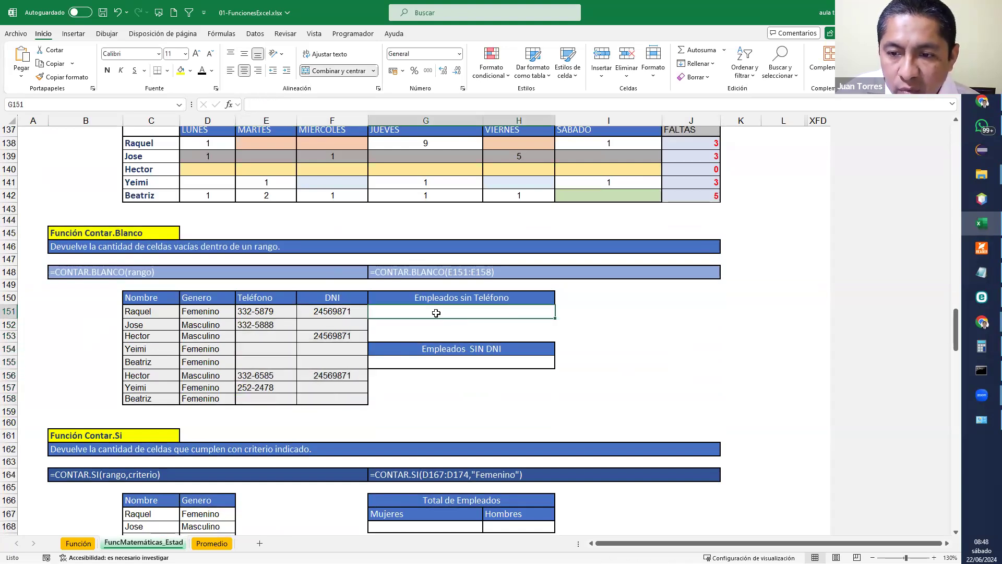
type("=conta")
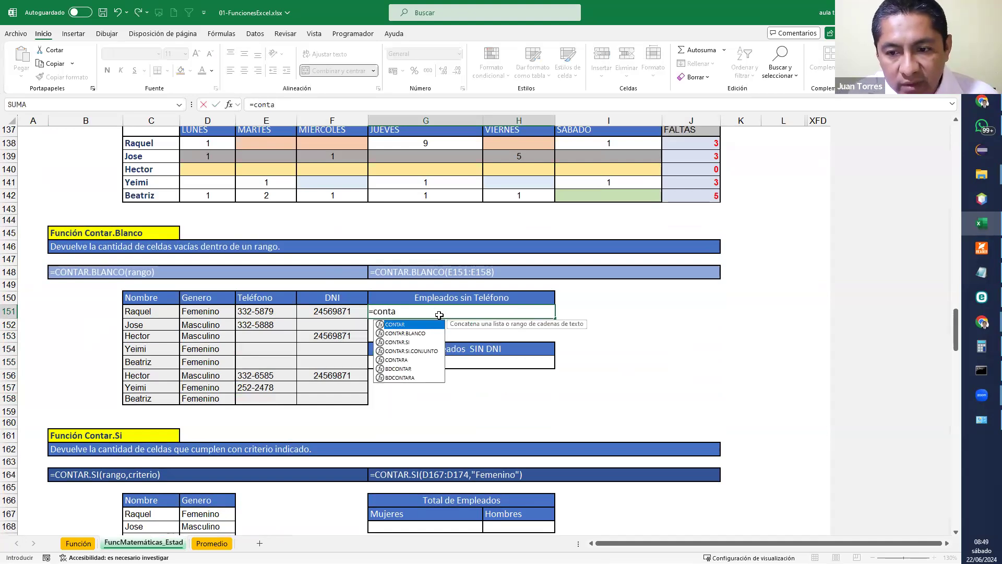
type("r.blanco(")
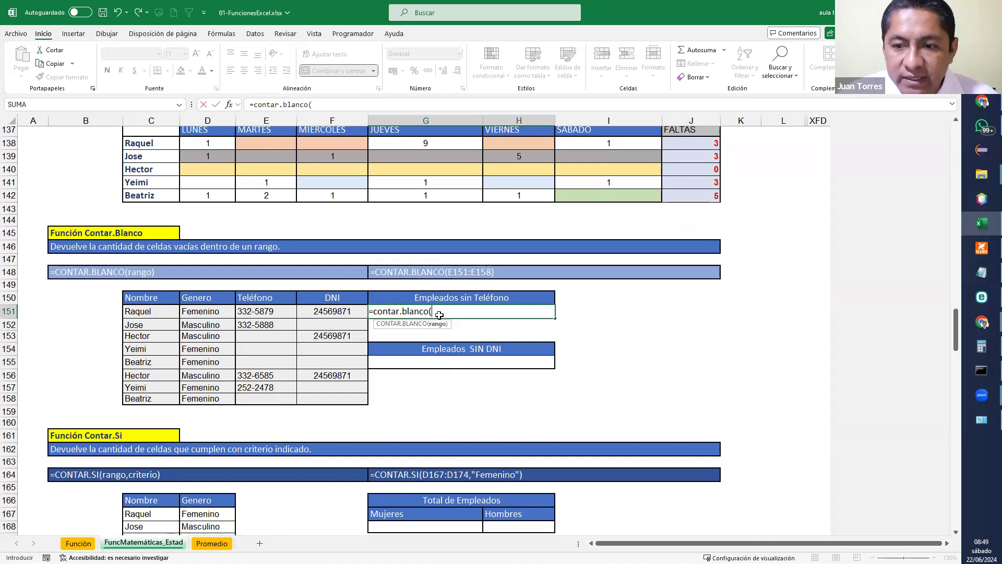
left_click(278, 314)
left_click_drag(277, 327, 274, 399)
type(")")
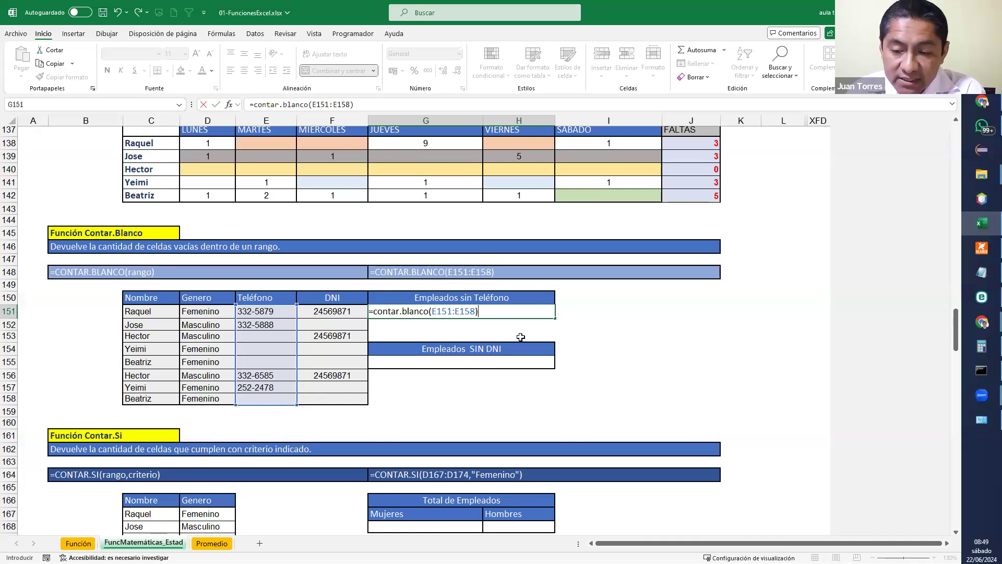
key("Return")
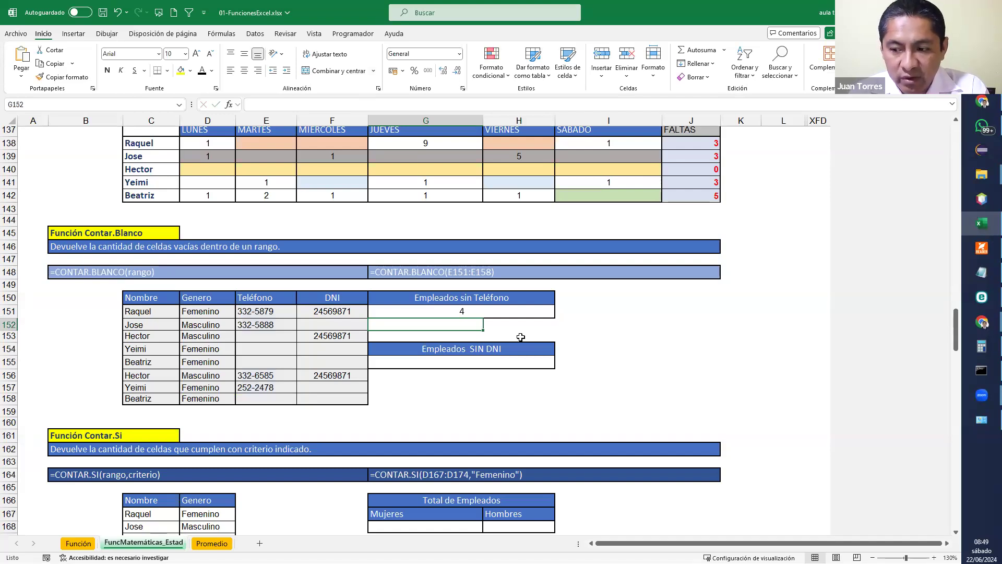
Enter =CONTAR.BLANCO(F151:F158) in G155 to count the employees without a DNI
left_click(521, 364)
type("=")
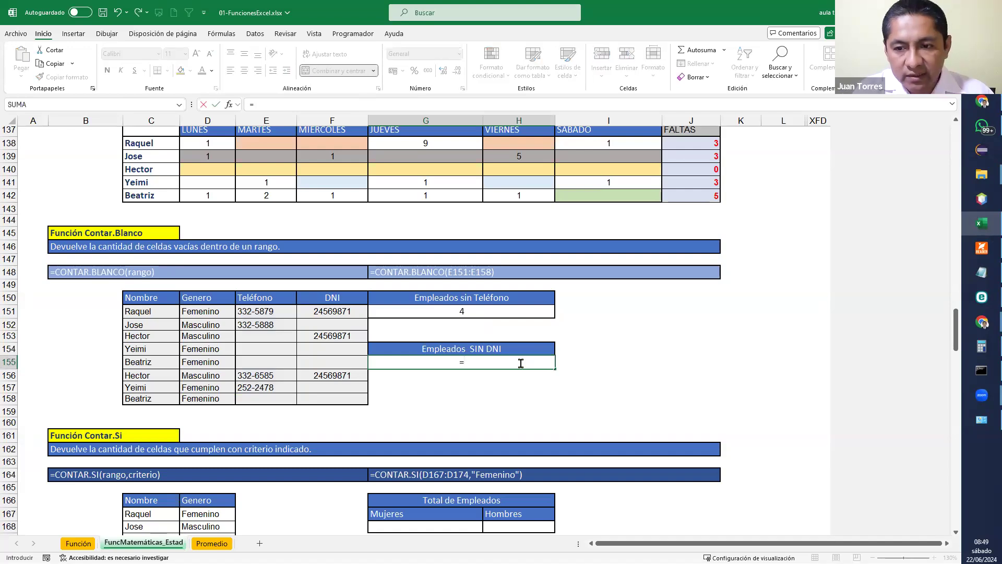
type("contar.blanco(")
left_click_drag(334, 311, 330, 398)
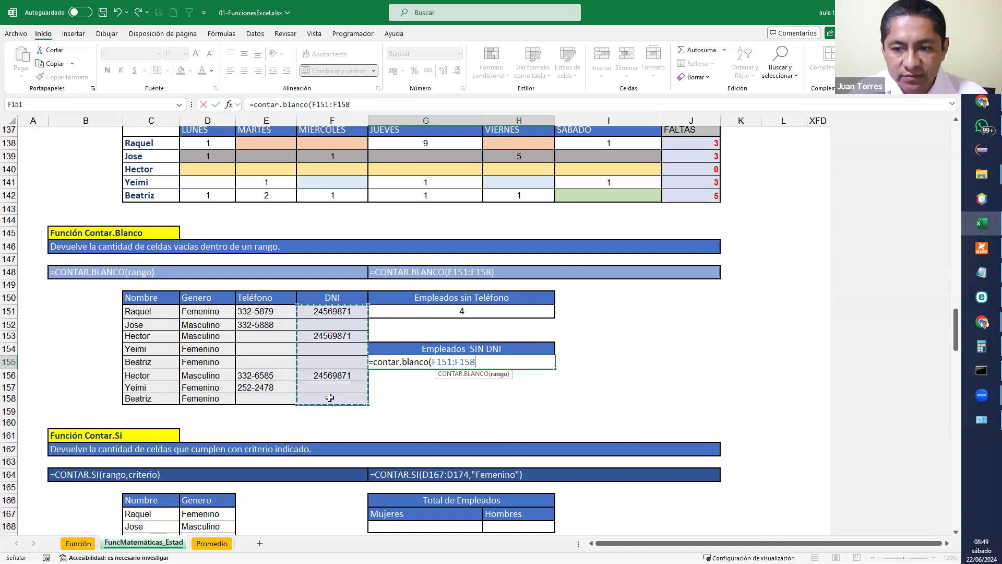
key("Return")
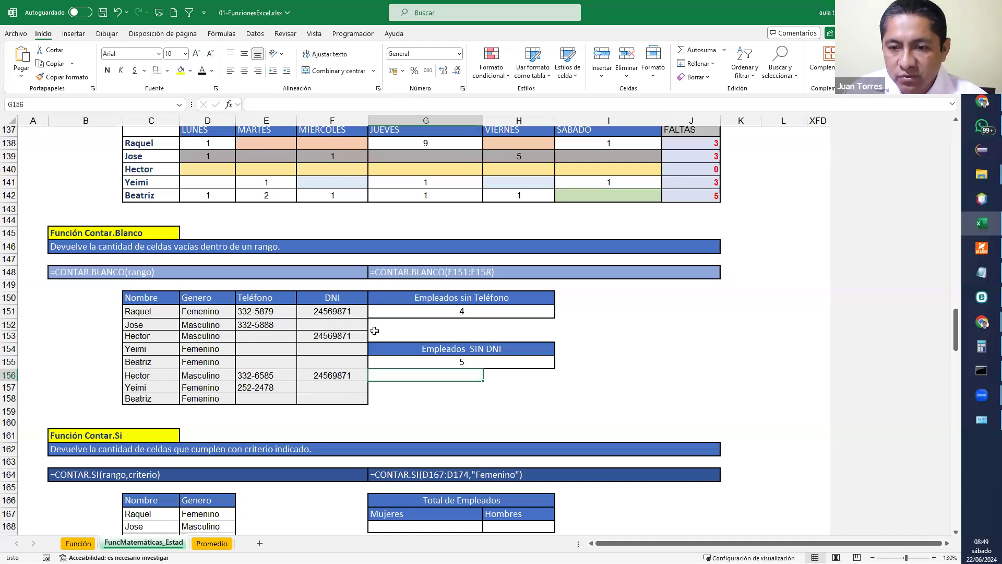
scroll(462, 384, "down", 1)
scroll(462, 384, "down", 1)
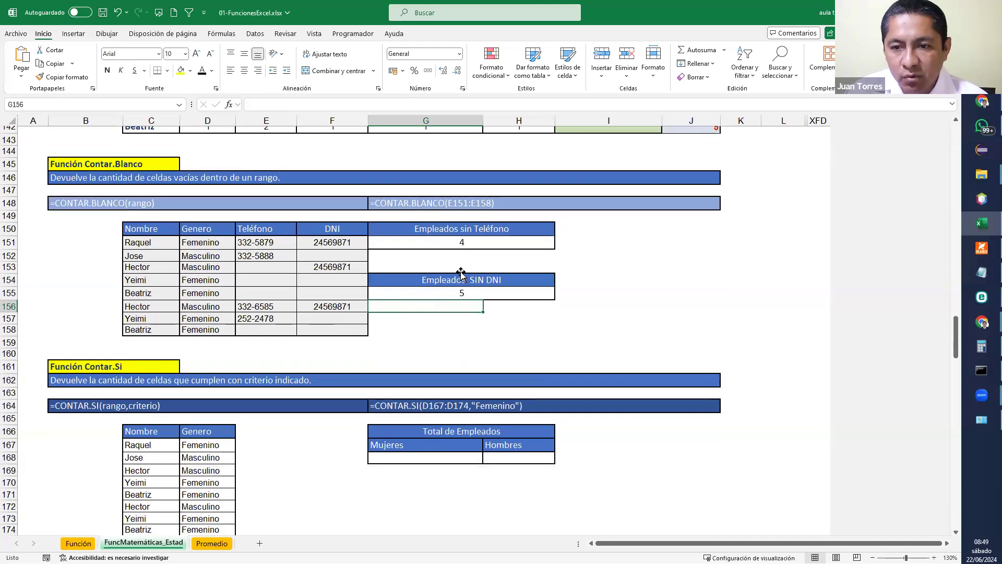
Enter =CONTAR.SI(D167:D174;"Femenino") in G168 to count the women in the Contar.Si exercise
scroll(449, 291, "down", 5)
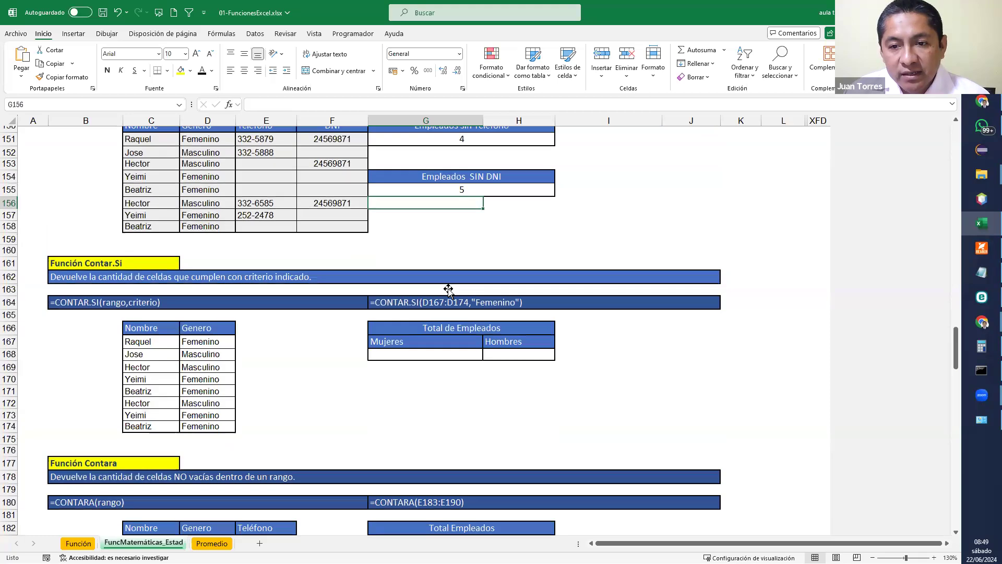
scroll(448, 290, "down", 1)
scroll(444, 295, "up", 2)
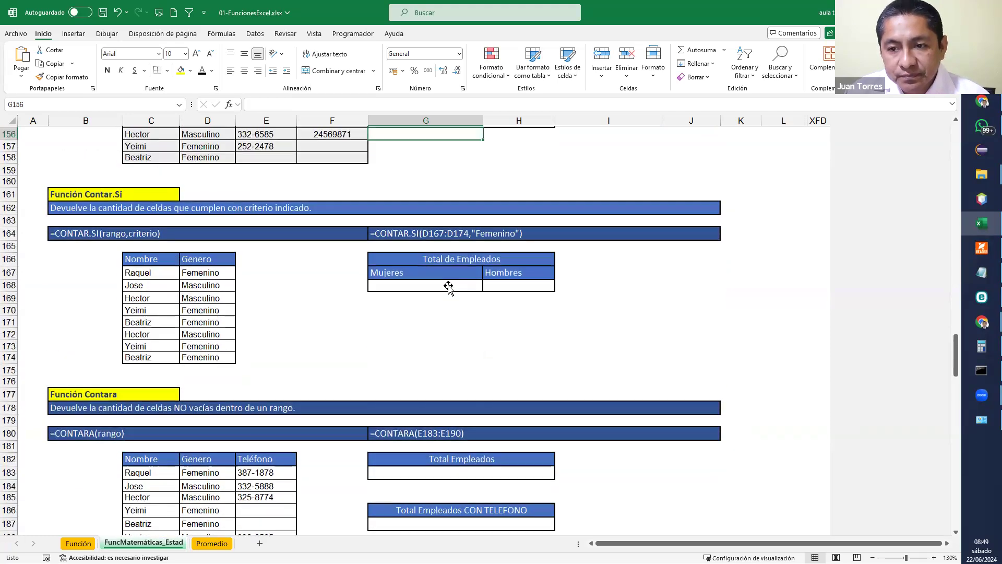
left_click(312, 325)
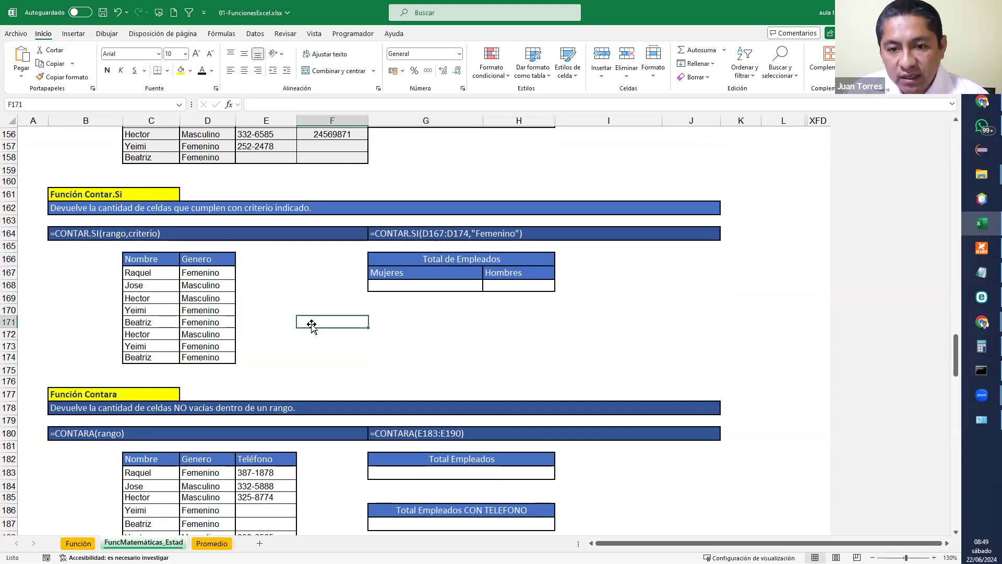
left_click(384, 288)
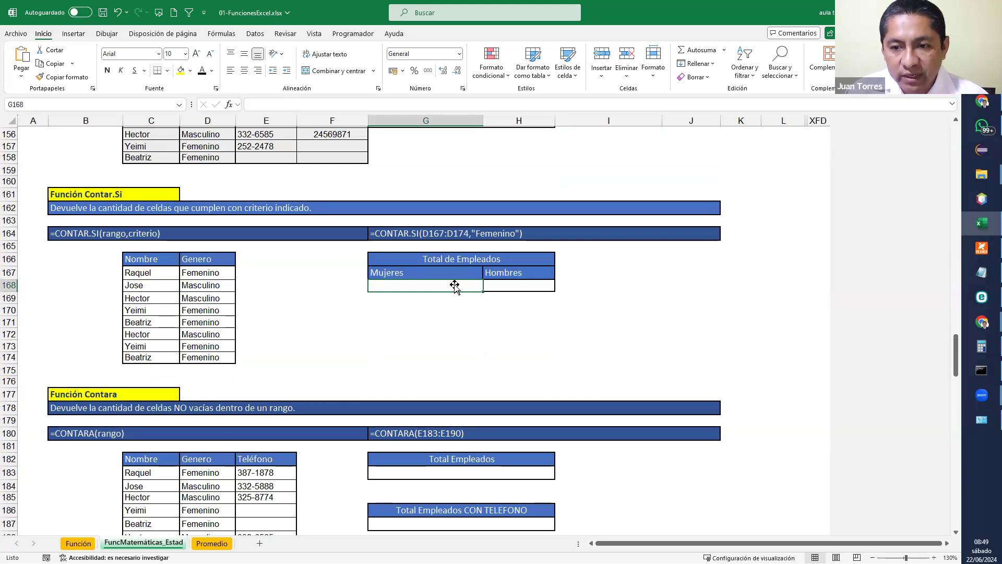
type("=c")
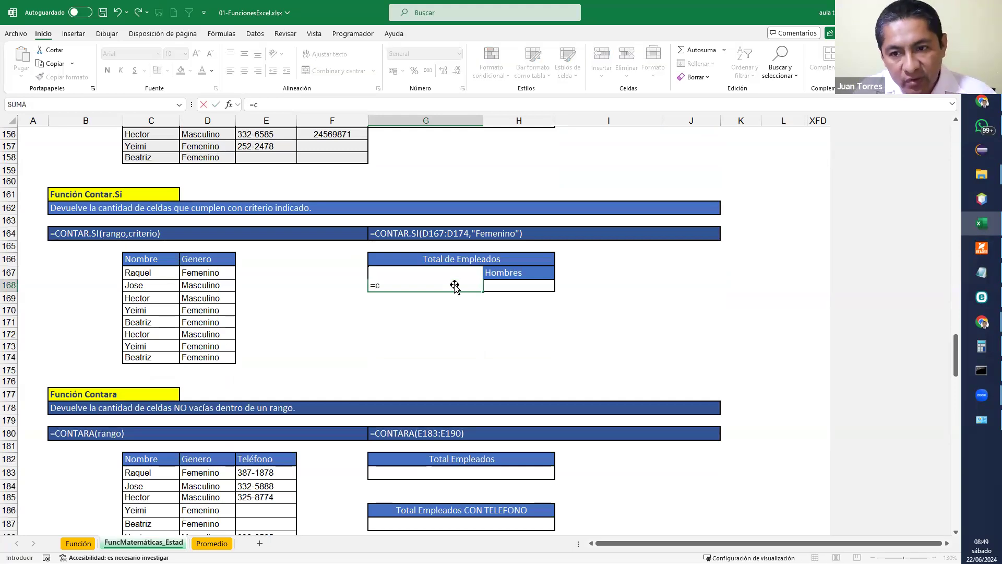
type("ontar.si")
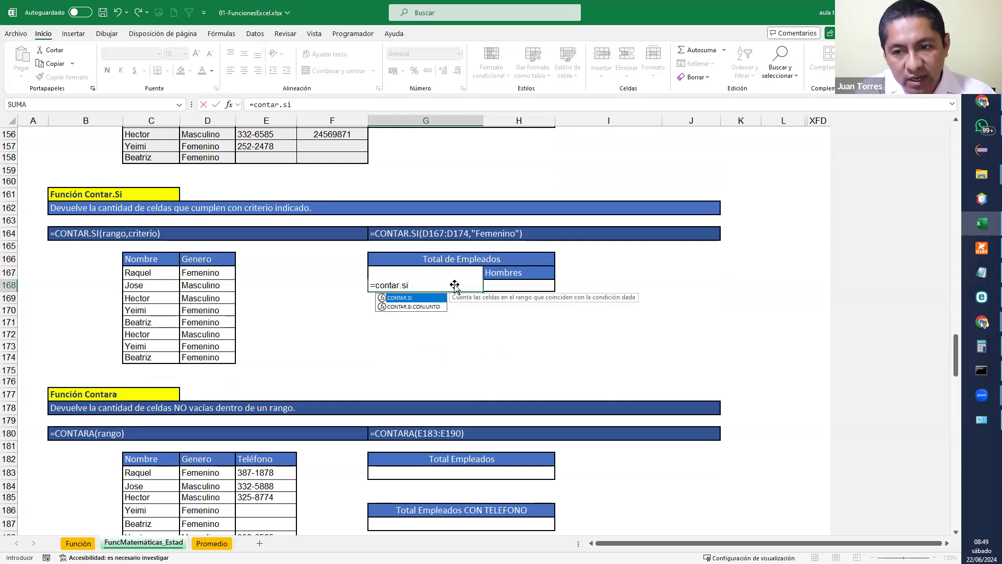
type("(")
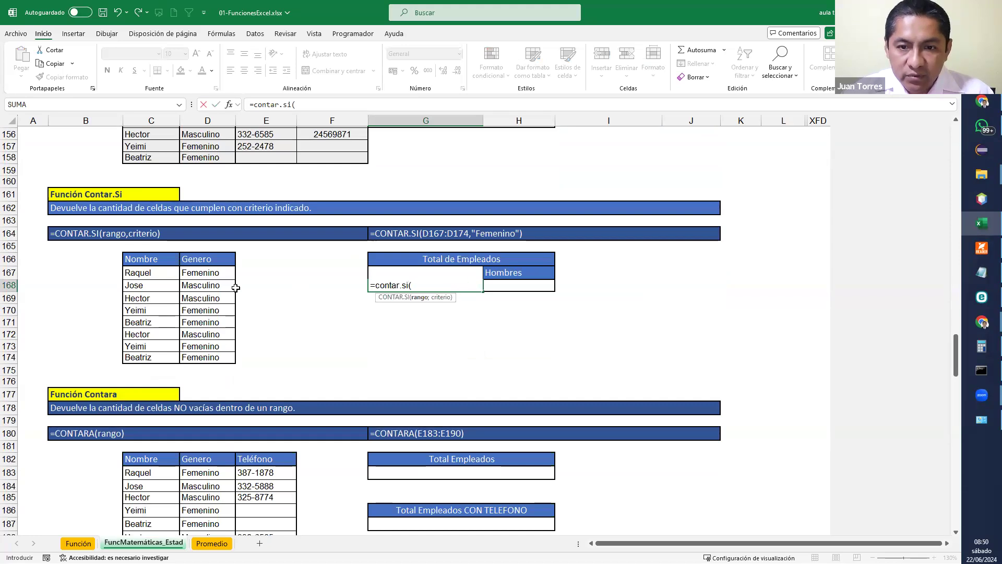
left_click_drag(216, 274, 219, 360)
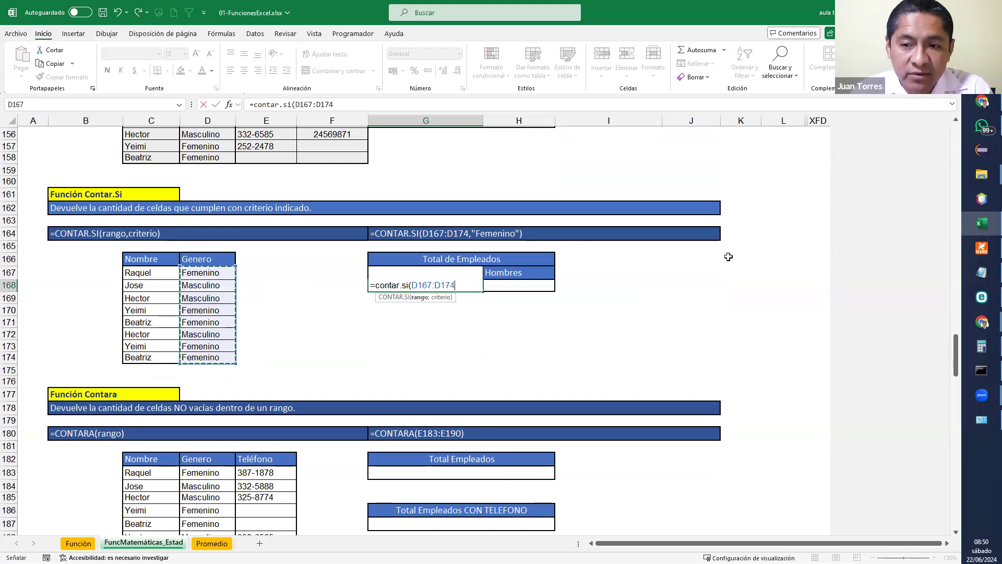
type(";")
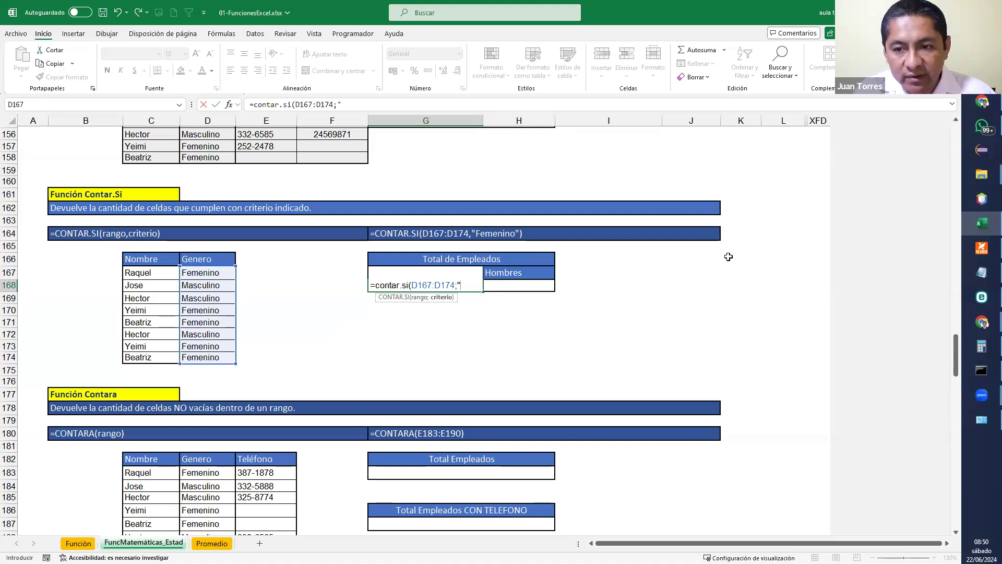
type("\"Femenino\")")
key("Return")
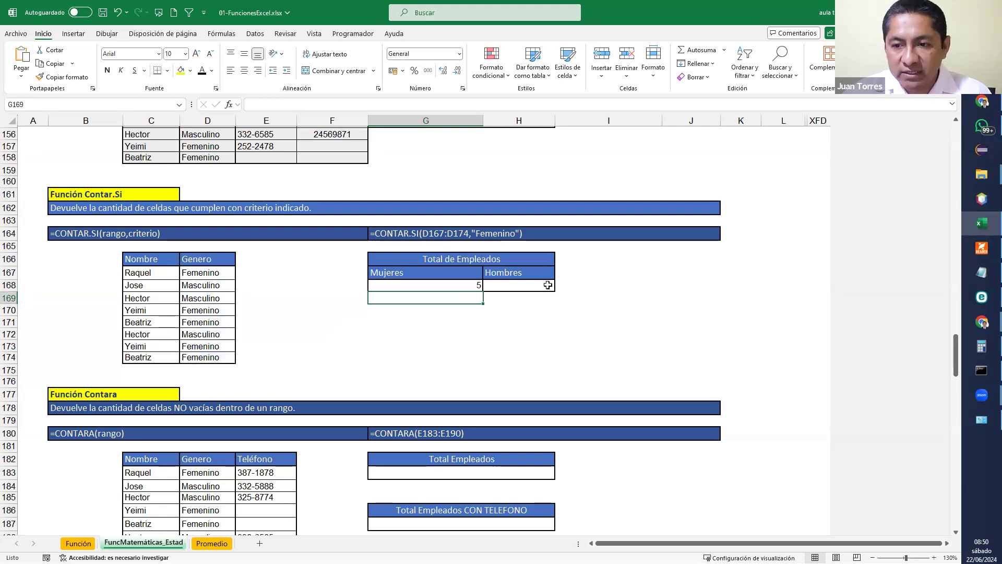
Enter =CONTAR.SI(D167:D174;"Masculino") in H168 to count the men
left_click(548, 285)
type("=")
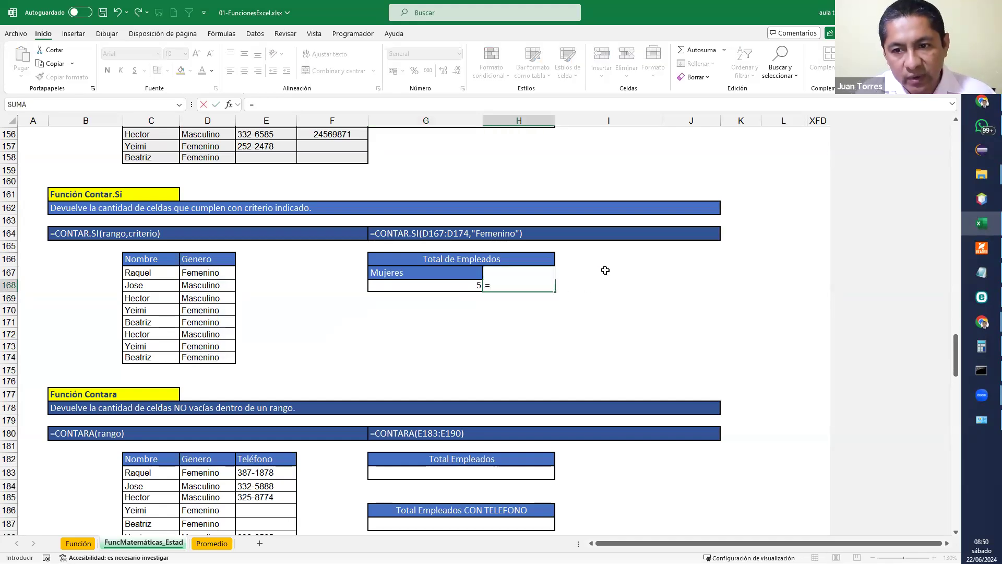
type("contar.si(")
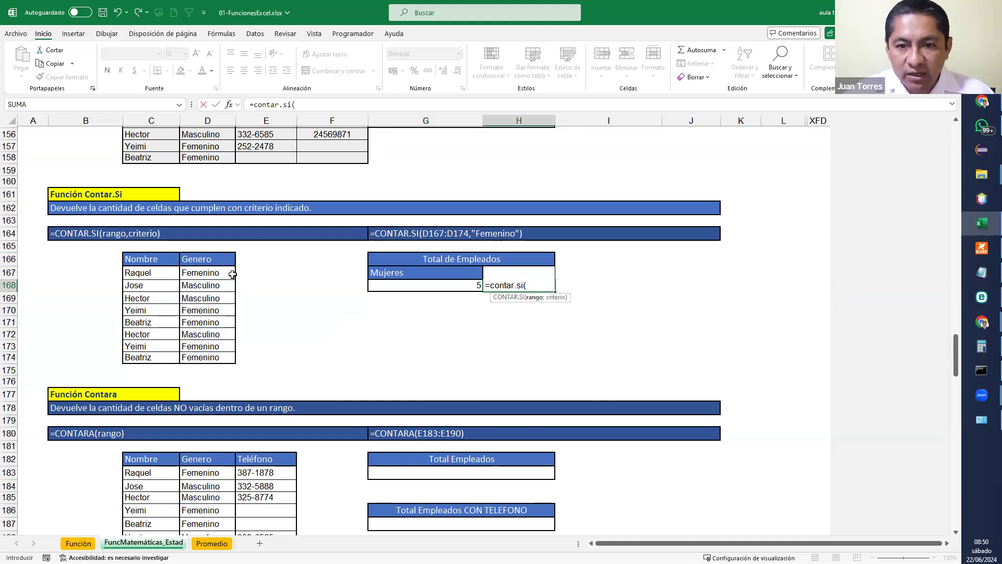
left_click_drag(225, 272, 215, 355)
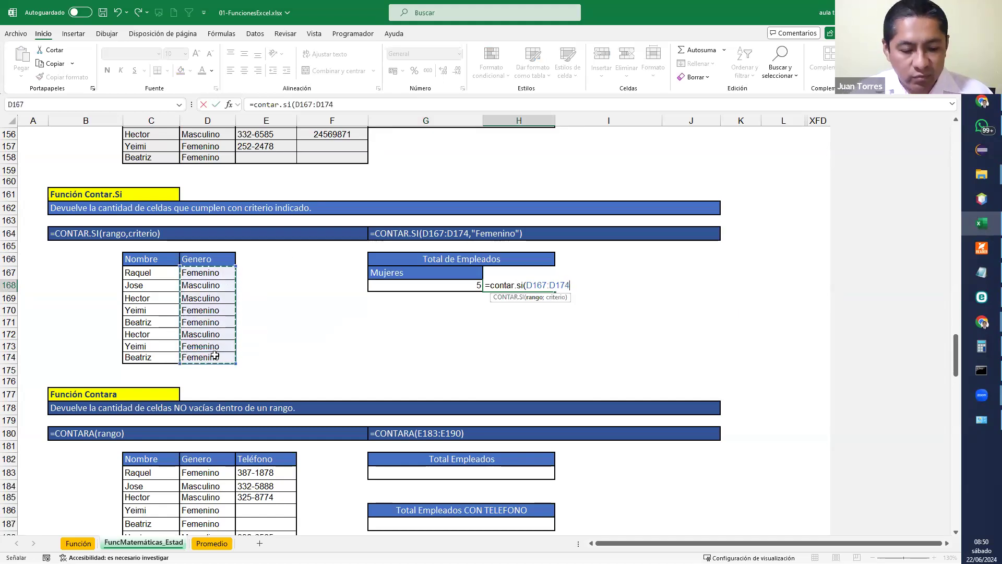
type(";")
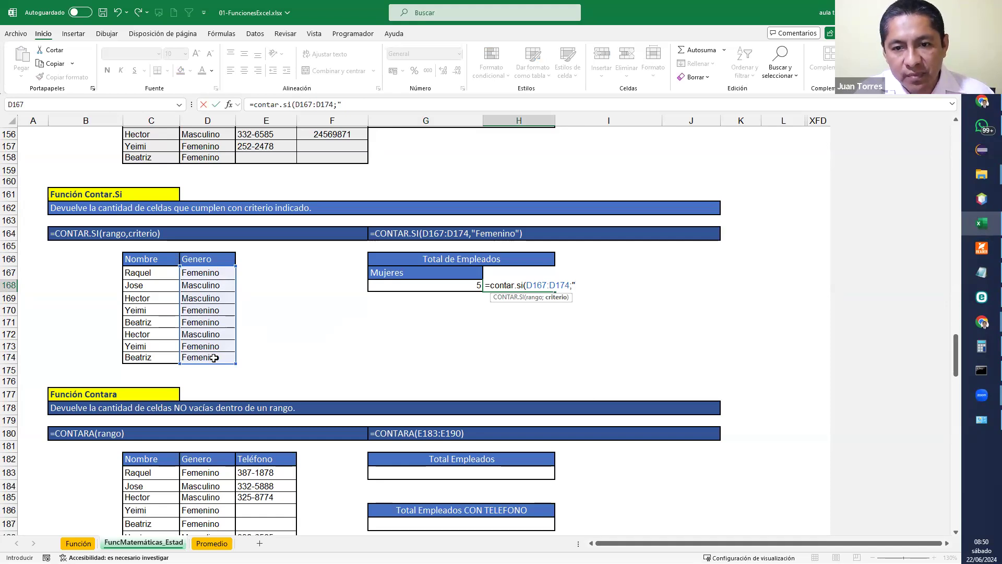
type("\"Masculino\"")
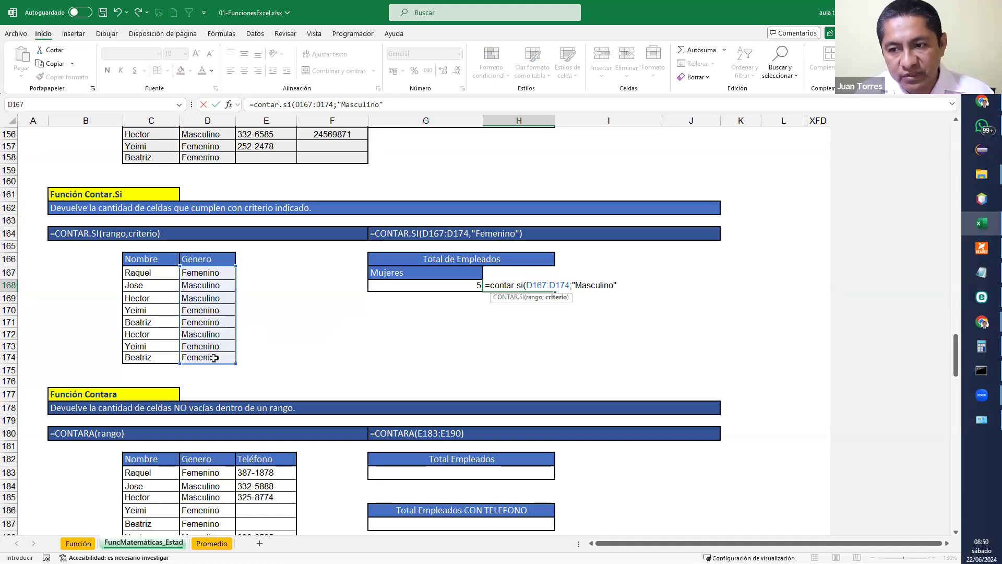
key("Return")
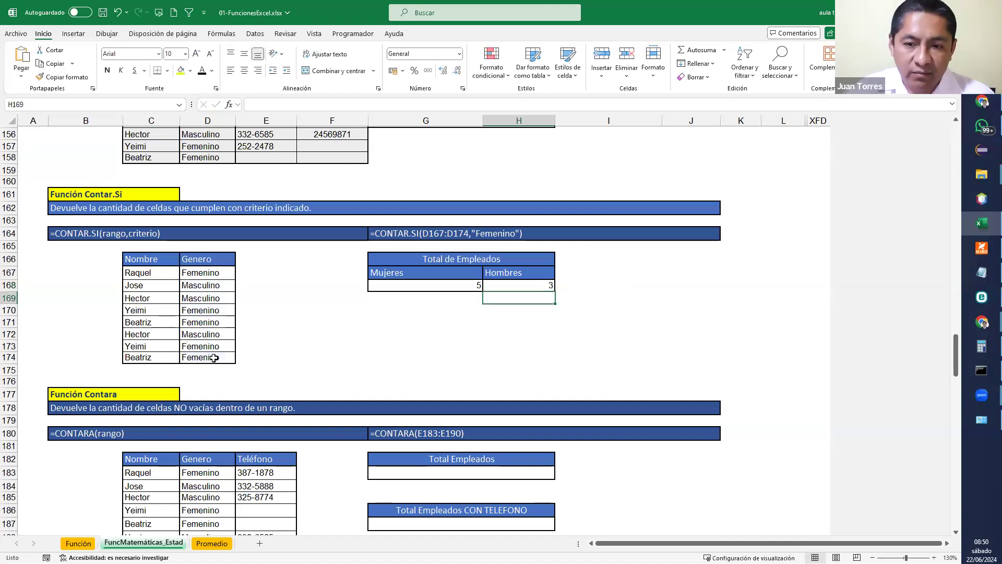
key("Left")
key("Left")
key("Down")
key("Down")
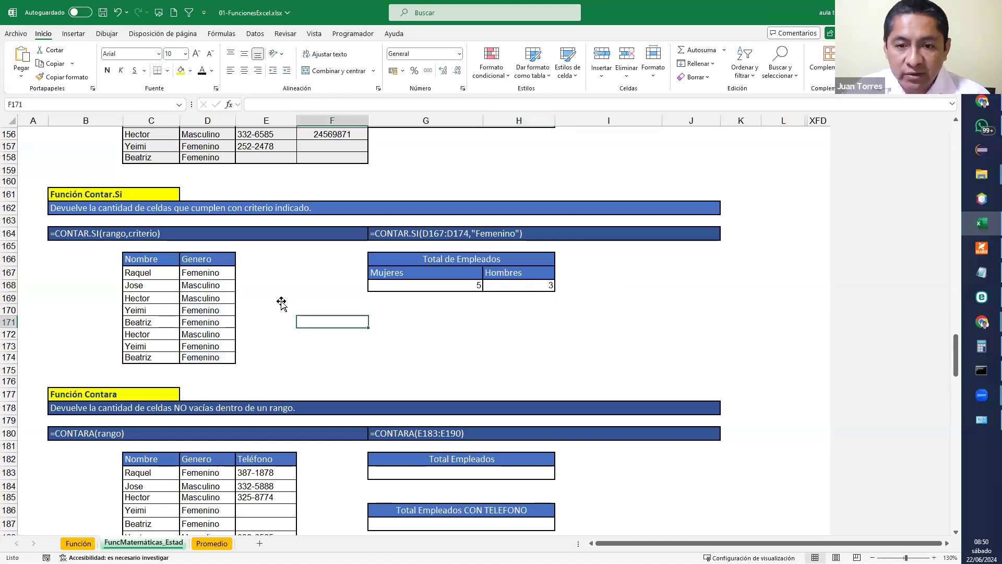
Clear the gender entries in D167 and D168 to test the Mujeres and Hombres counts
left_click(219, 276)
key("Delete")
left_click(443, 308)
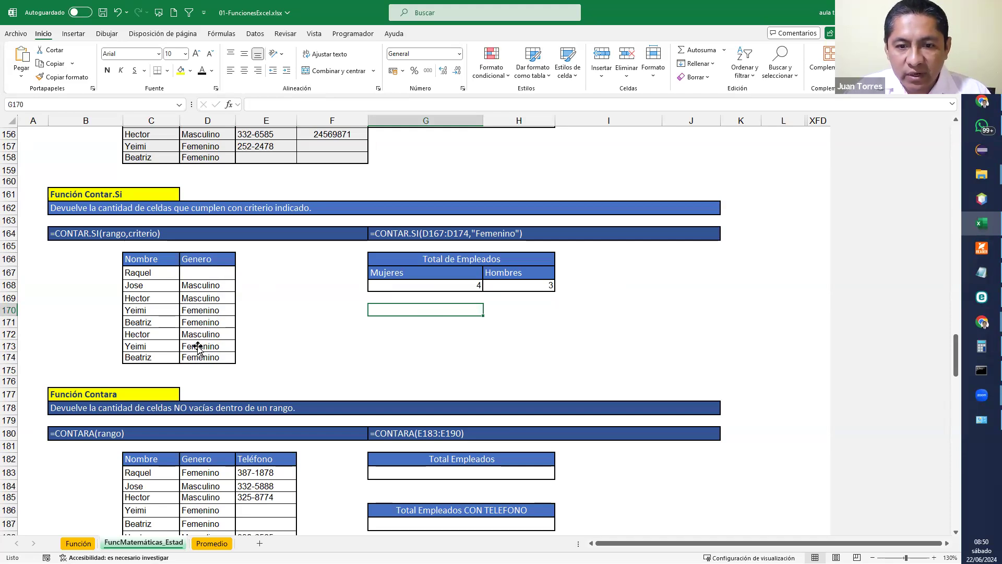
left_click(221, 298)
left_click(222, 287)
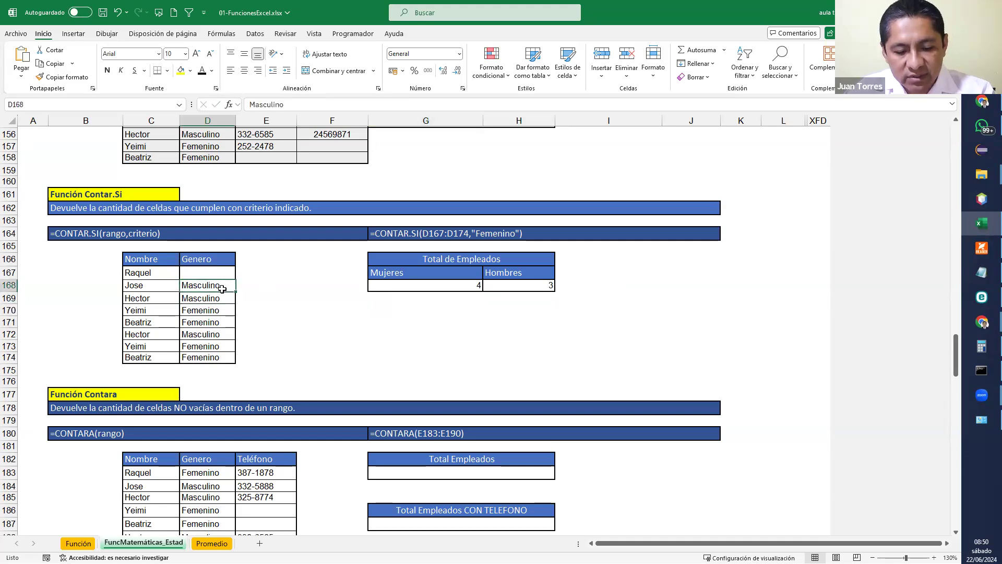
key("Delete")
left_click(305, 309)
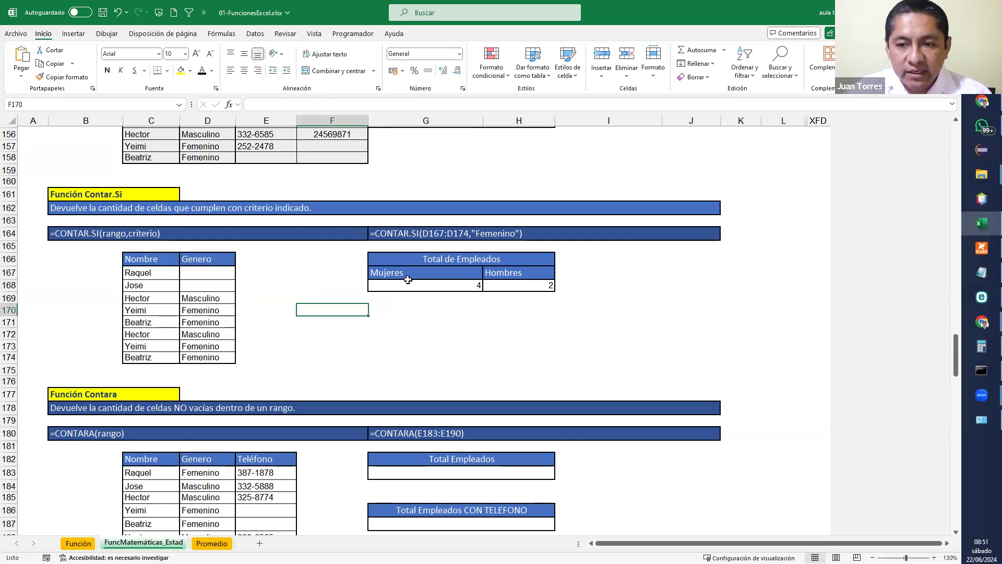
Undo the two gender deletions in D167 and D168
key("ctrl+z")
key("ctrl+z")
left_click(459, 321)
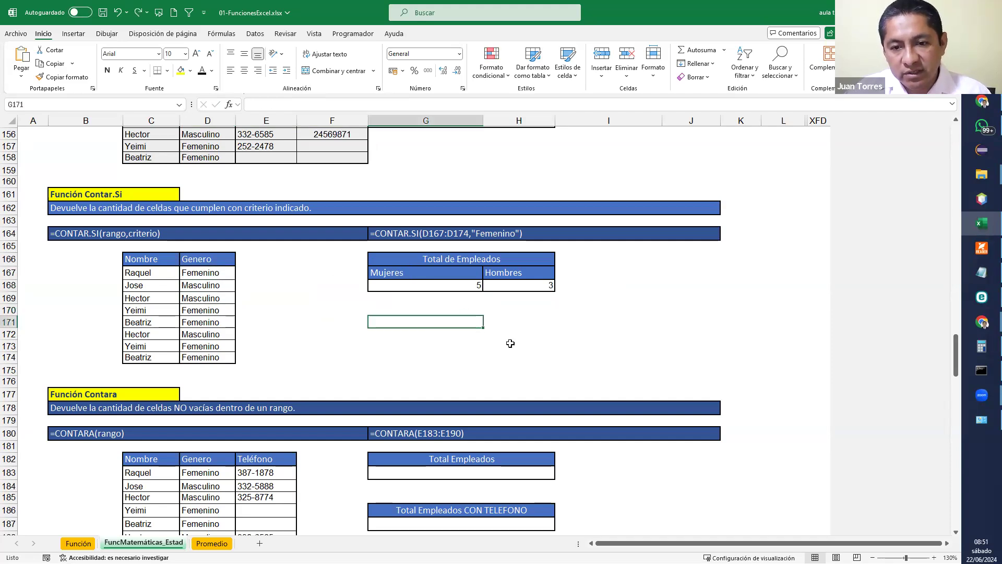
Enter =CONTARA(C183:C190) in G183 to count the total employees in the Contara exercise
scroll(510, 343, "down", 6)
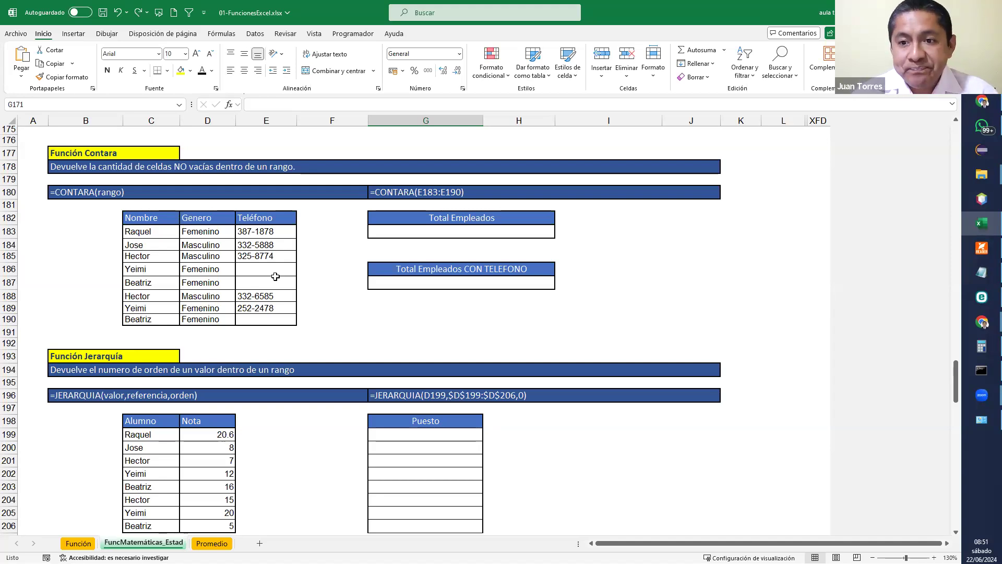
left_click(534, 230)
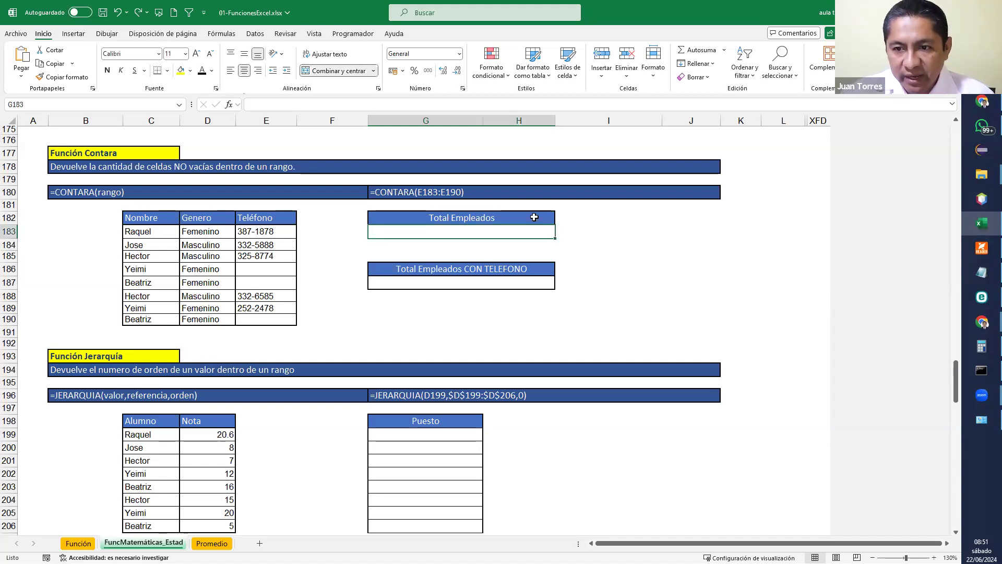
type("=contara(")
left_click_drag(162, 236, 157, 322)
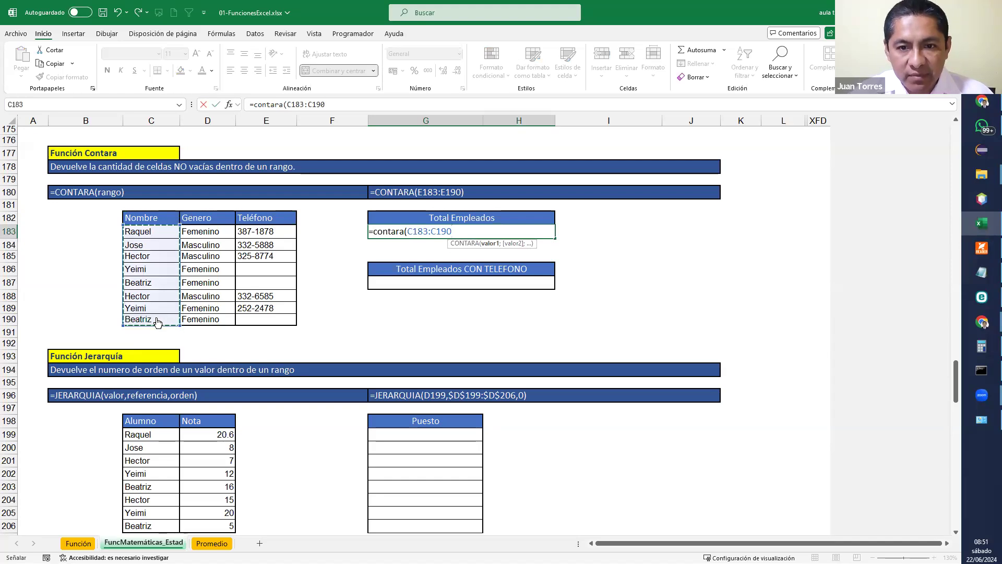
key("Return")
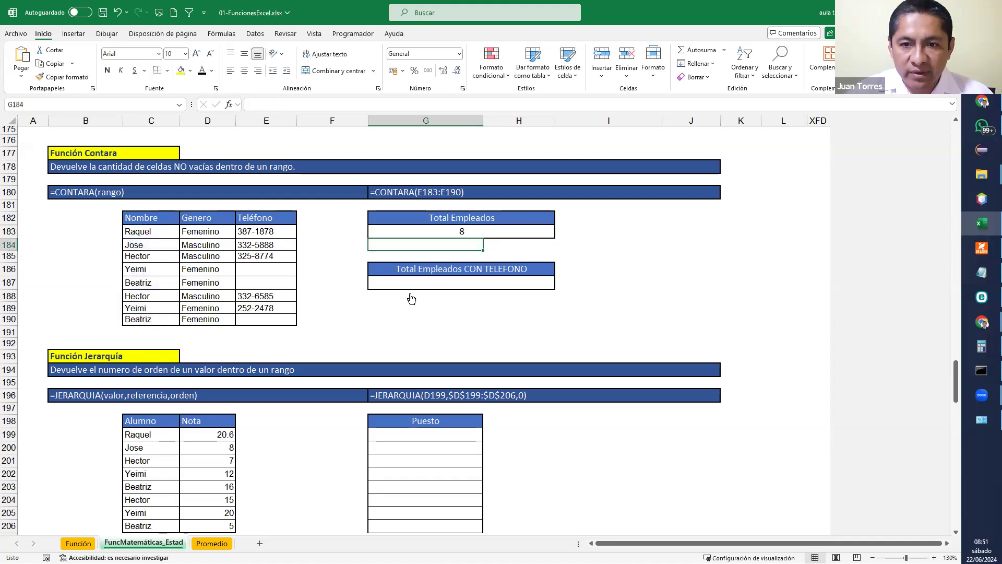
Review the counted names in C183:C190, then clear the name in C190 and undo the deletion
left_click_drag(135, 233, 136, 319)
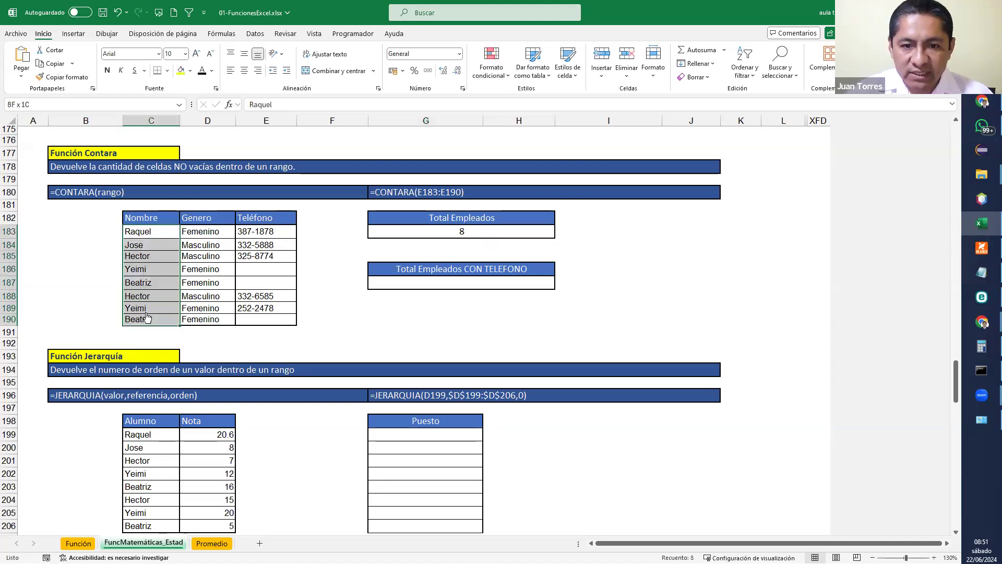
left_click(204, 335)
left_click(159, 318)
key("Delete")
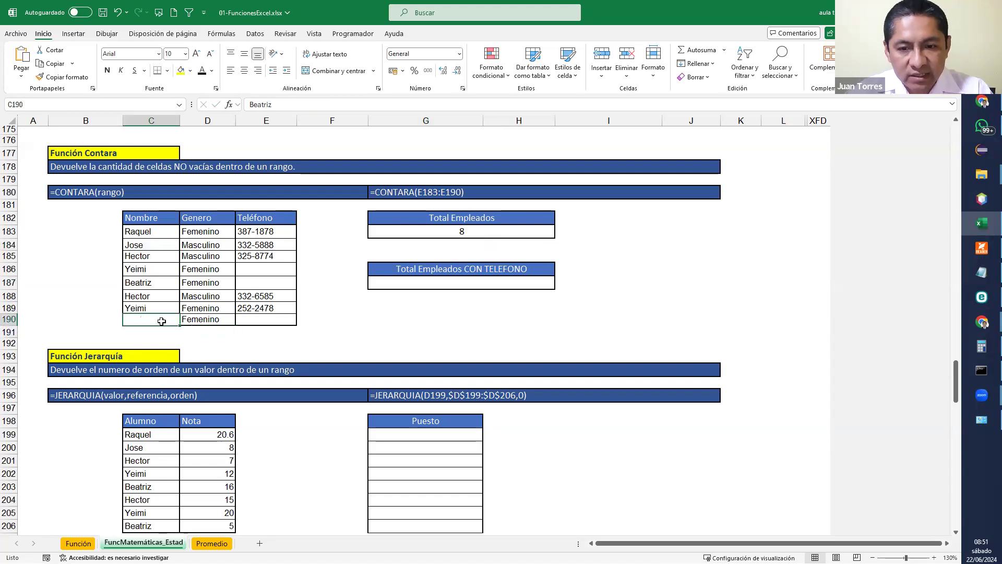
key("ctrl+z")
Enter =CONTARA(E183:E190) in G187 to count the employees with a phone number
left_click(448, 275)
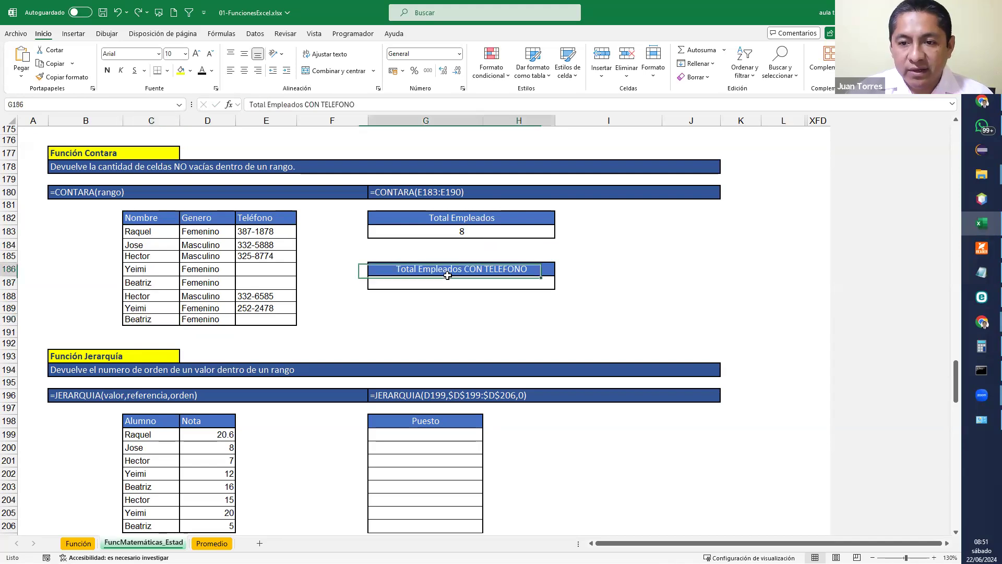
left_click(440, 285)
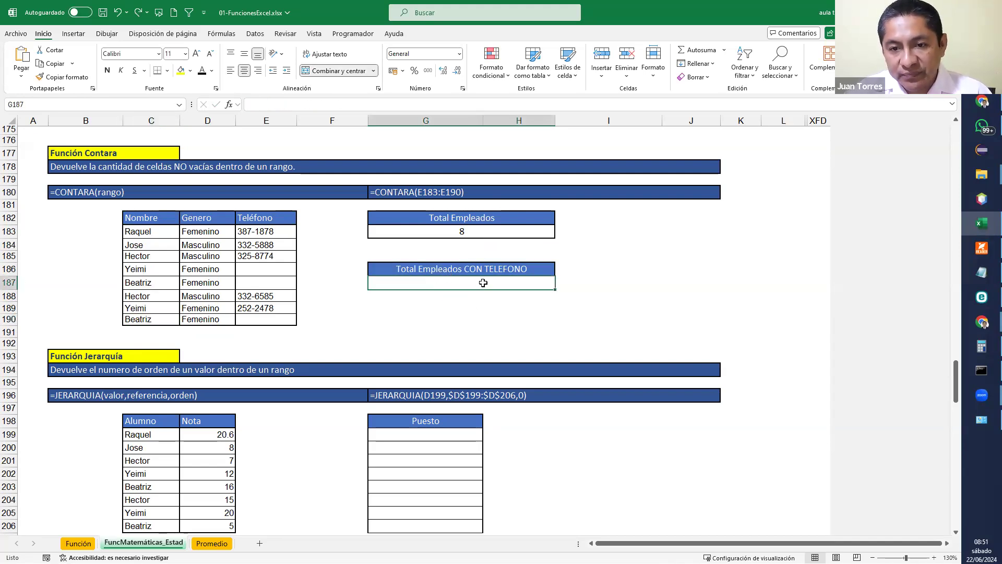
type("=contara(")
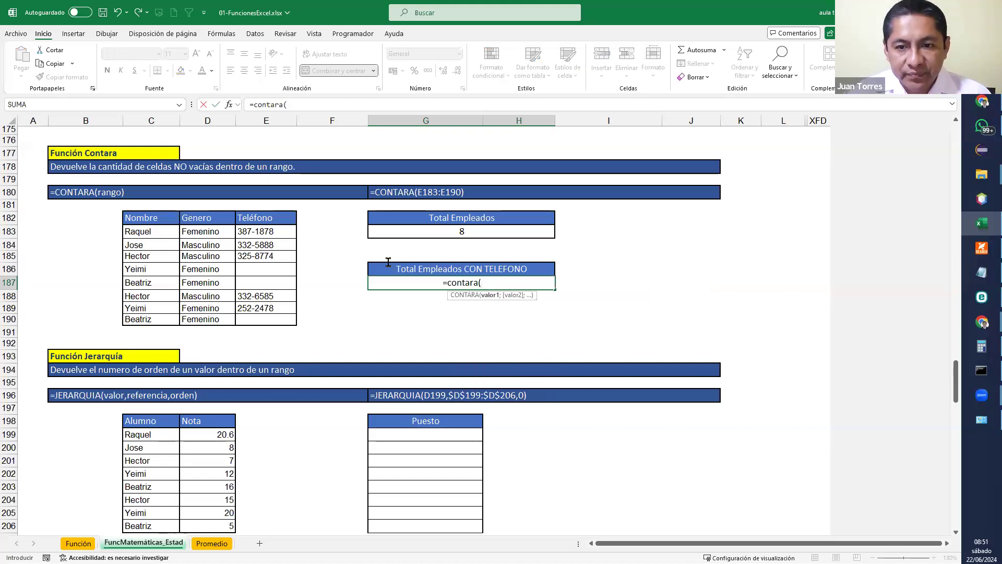
left_click_drag(279, 231, 276, 320)
key("Return")
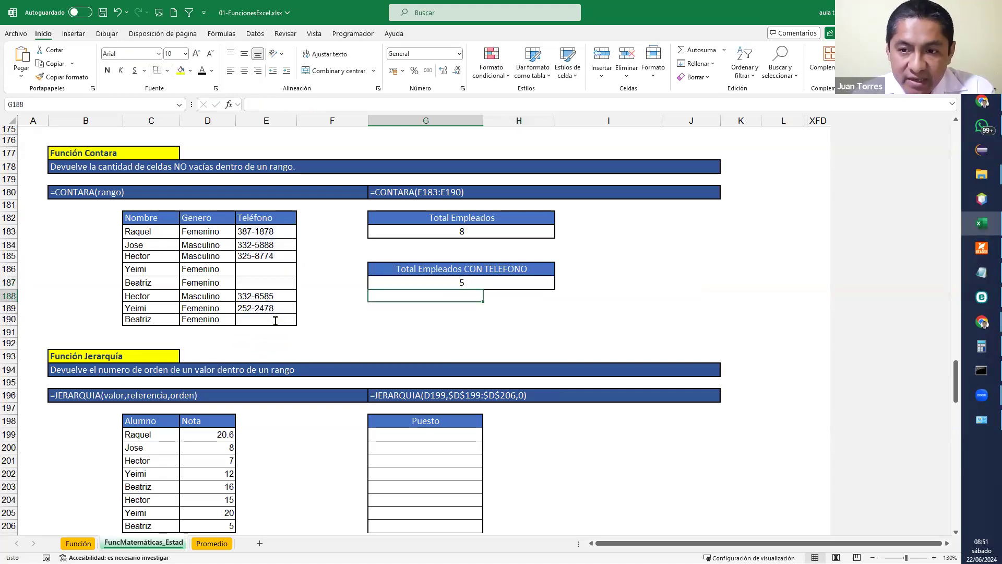
Change the function in G187 from CONTARA to CONTAR, keeping the range E183:E190, to compare the two functions
left_click(449, 280)
left_click(452, 272)
left_click(453, 282)
double_click(421, 282)
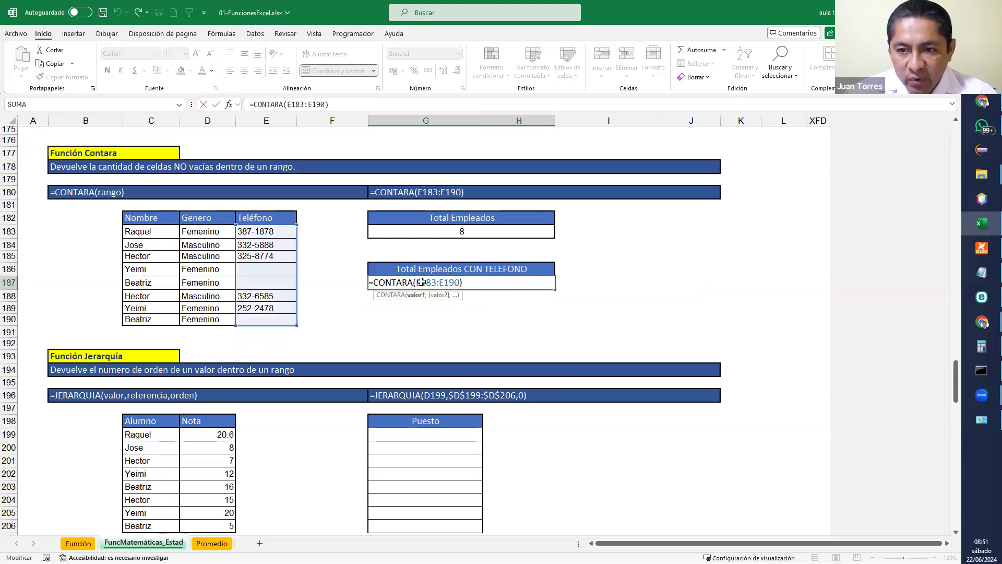
left_click(412, 282)
key("BackSpace")
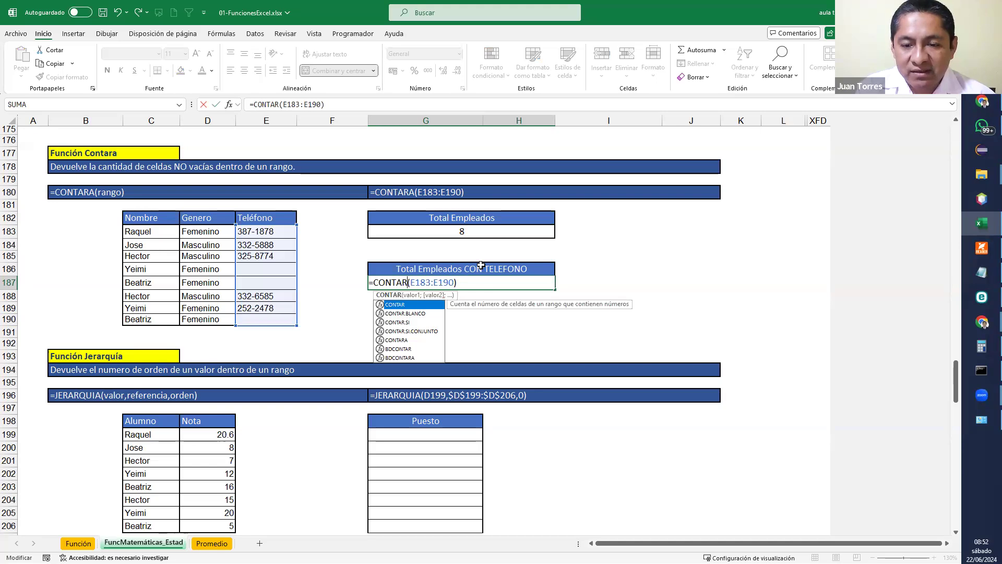
key("Return")
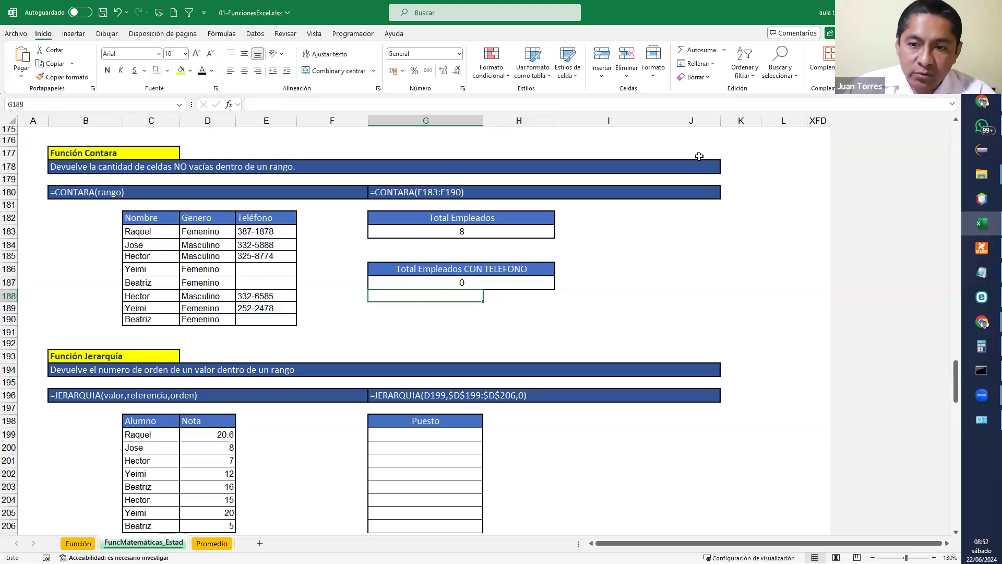
left_click(654, 268)
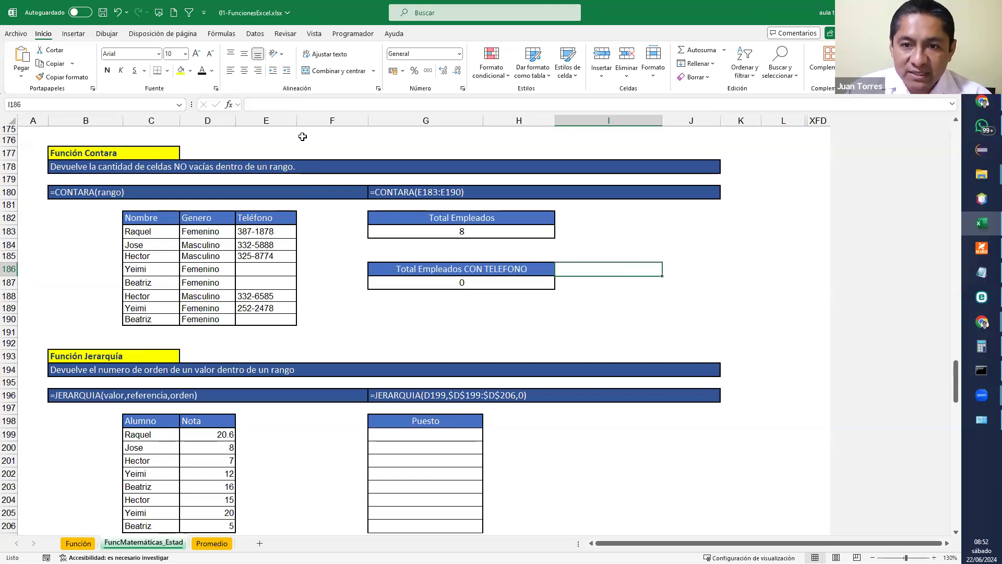
Widen column E of the Contara table and select the phone cells E183:E190 for review
left_click_drag(297, 121, 323, 127)
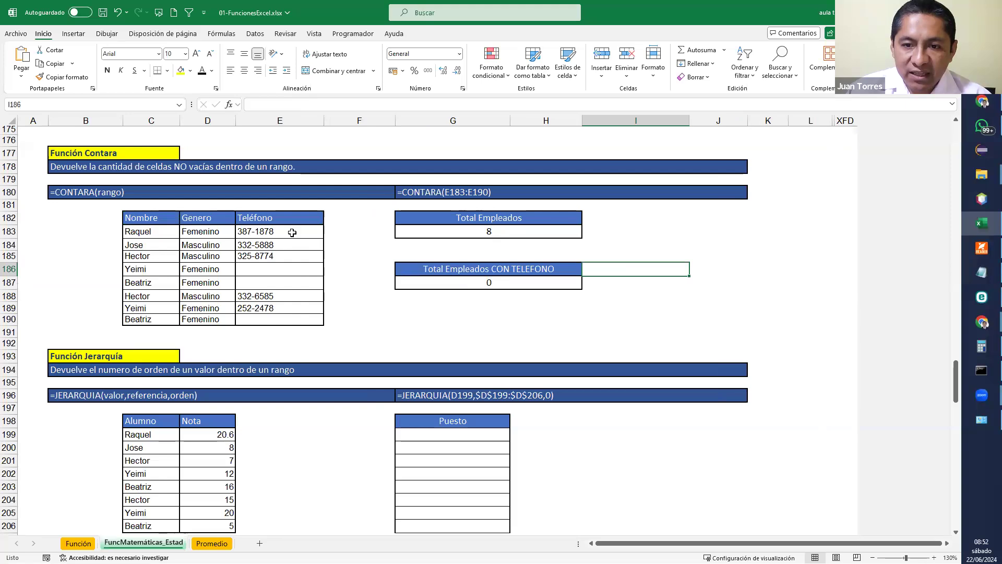
left_click(320, 230)
left_click_drag(261, 231, 269, 320)
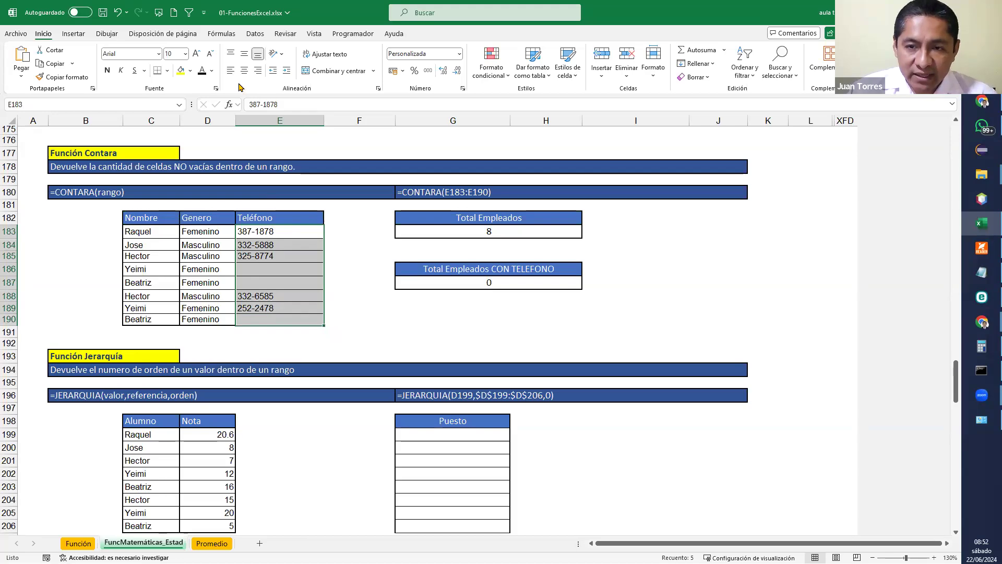
key("ctrl+q")
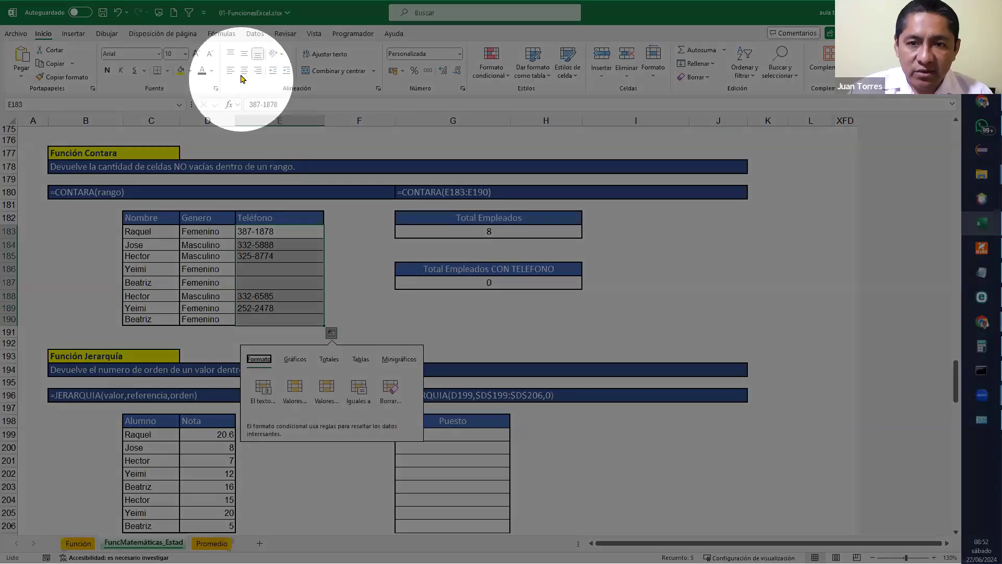
Change the function in G187 back to CONTARA, keeping the range E183:E190
double_click(520, 282)
left_click(434, 282)
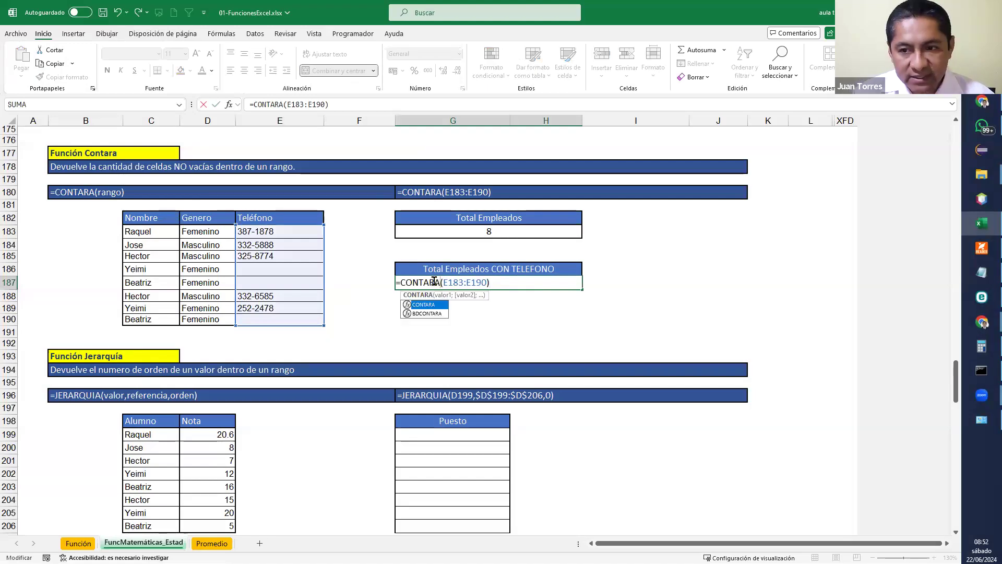
key("Return")
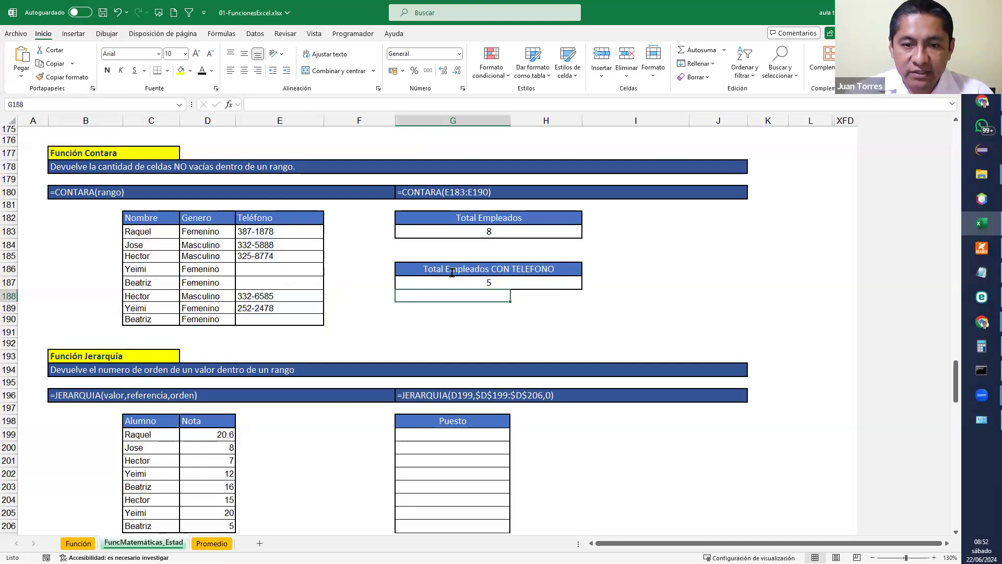
Set the first student's grade in D199 of the Jerarquía exercise to 20
scroll(465, 309, "down", 4)
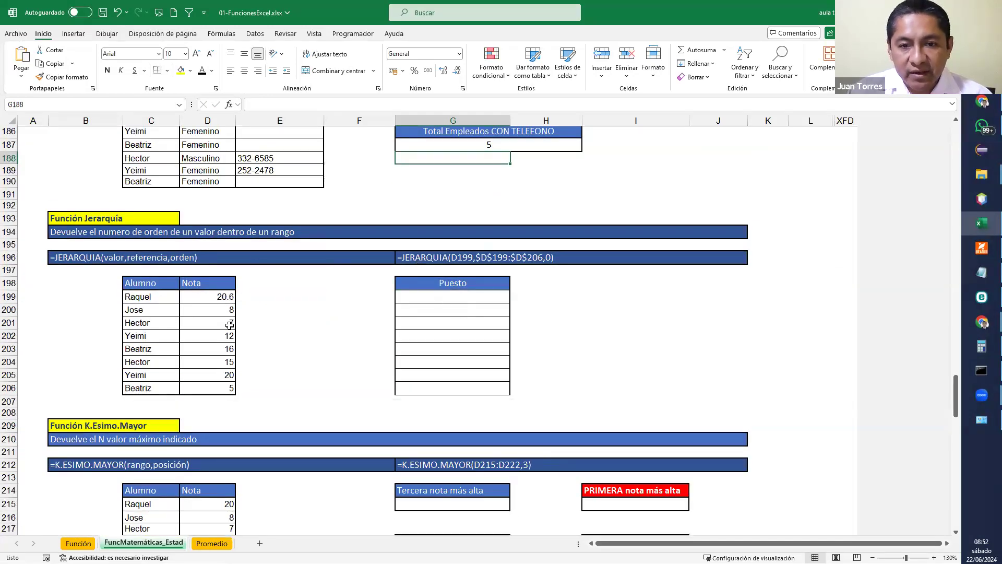
left_click(203, 296)
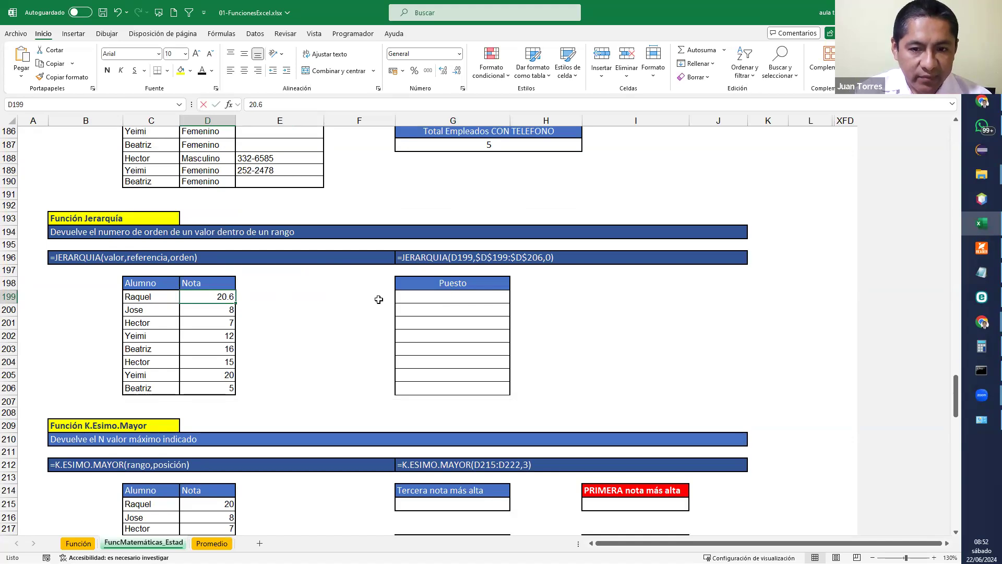
type("20")
key("Return")
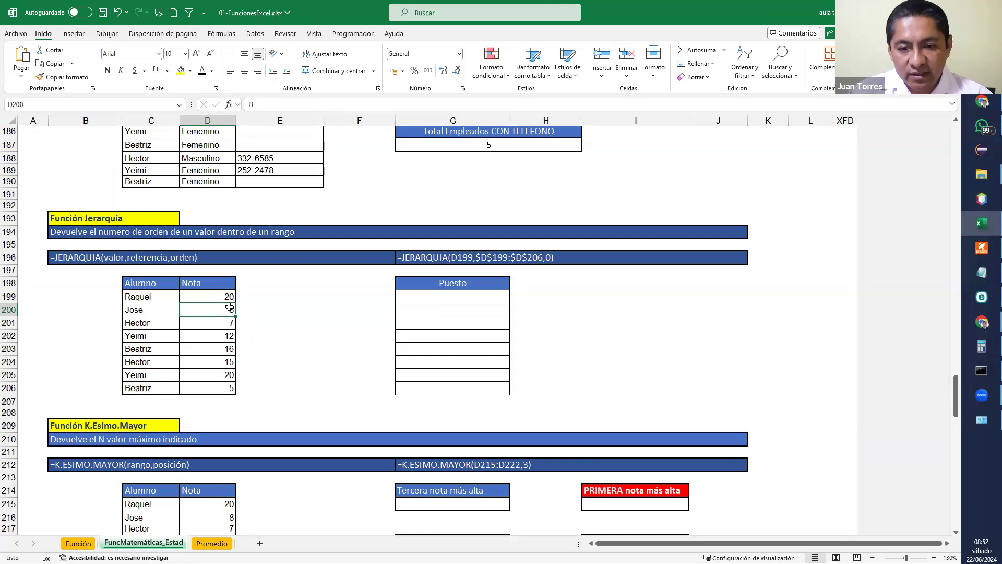
Review the grades in D199:D206 and start a JERARQUIA formula in G199 with D199 as the number
left_click(450, 296)
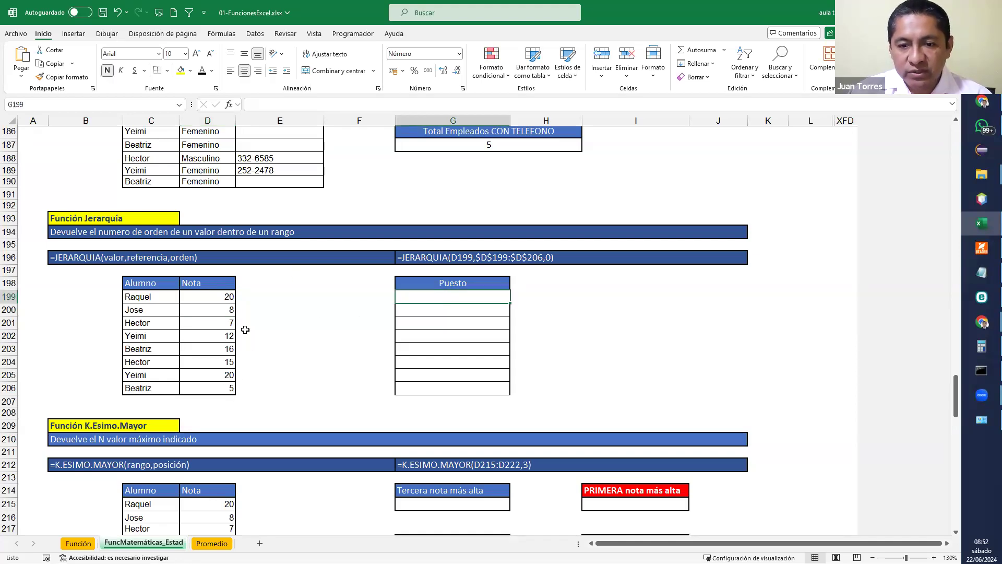
left_click_drag(214, 300, 217, 389)
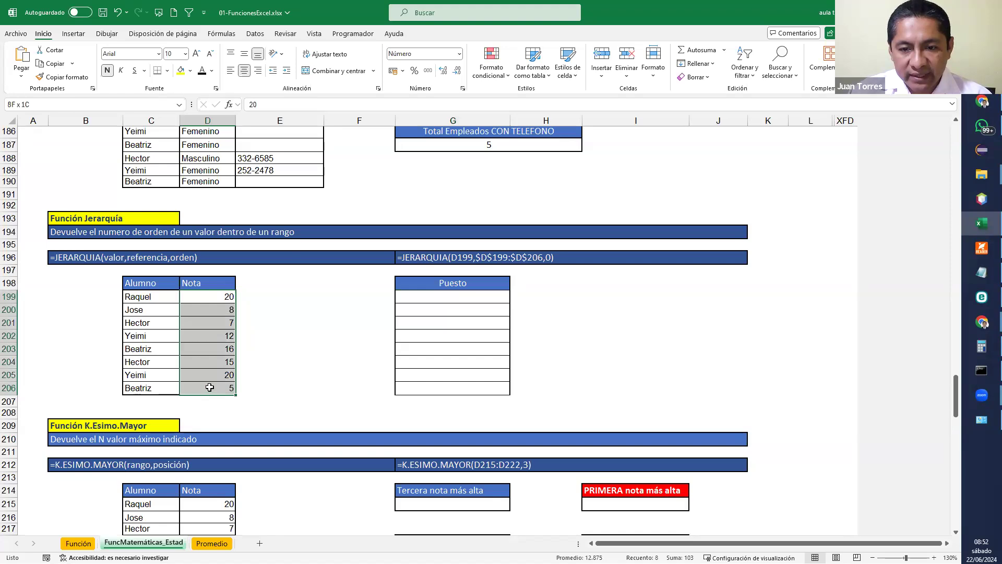
left_click(162, 375)
left_click(187, 377)
left_click(201, 297)
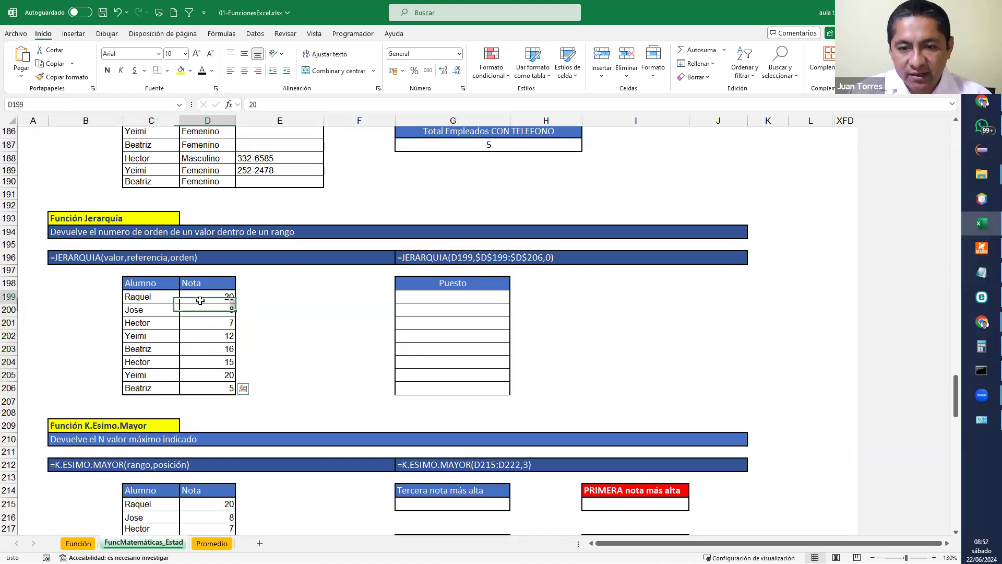
left_click(473, 296)
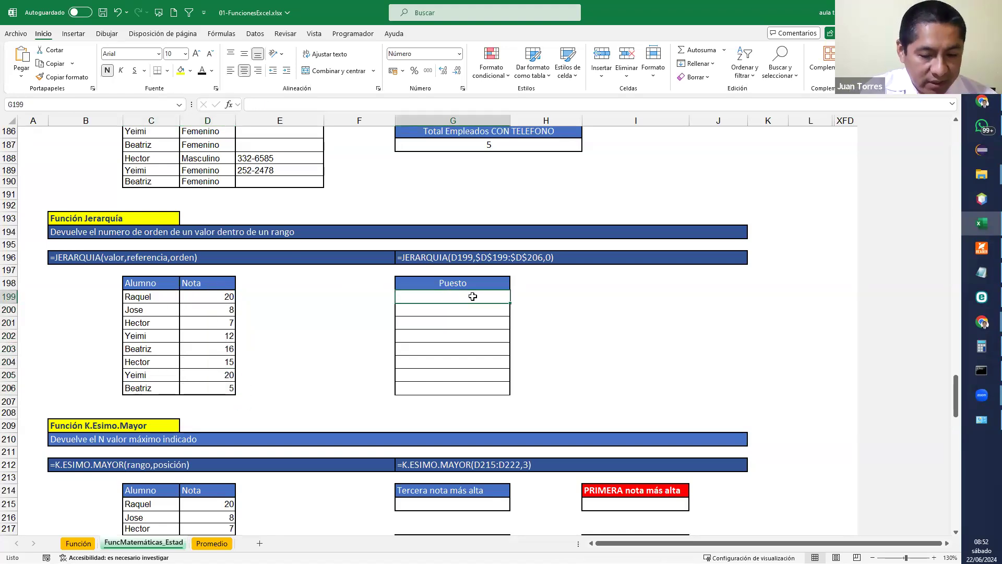
type("=JERAR")
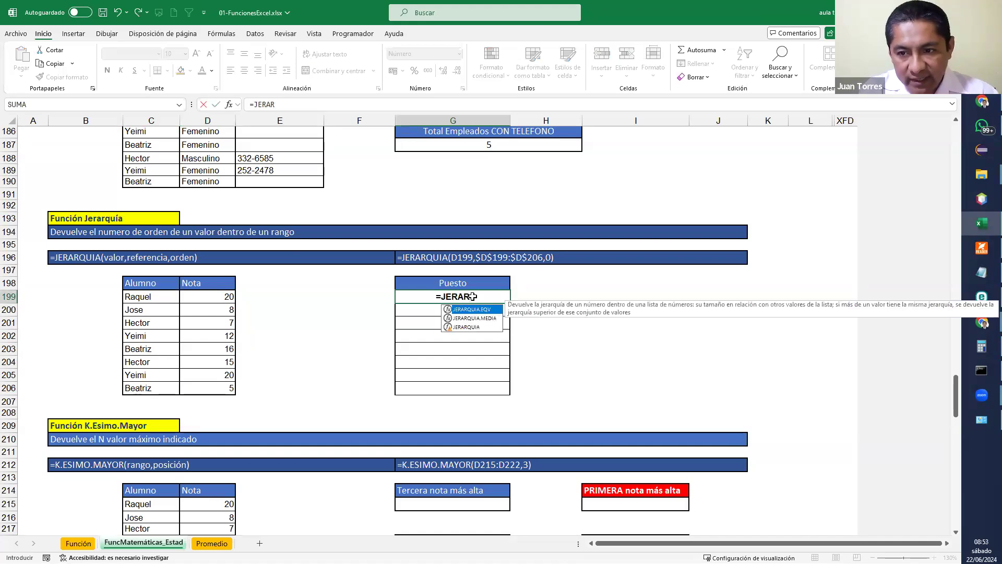
left_click(470, 327)
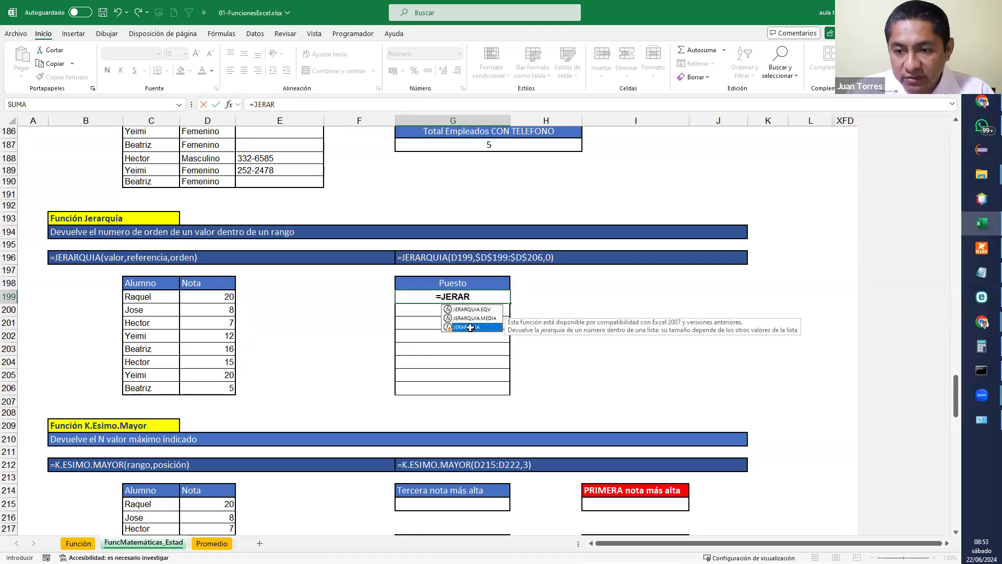
double_click(471, 327)
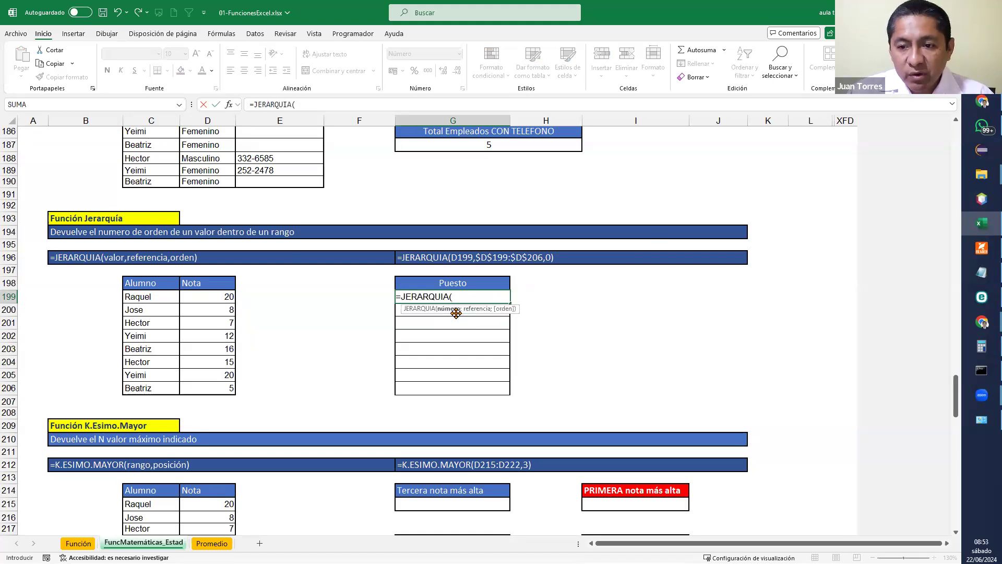
left_click(231, 297)
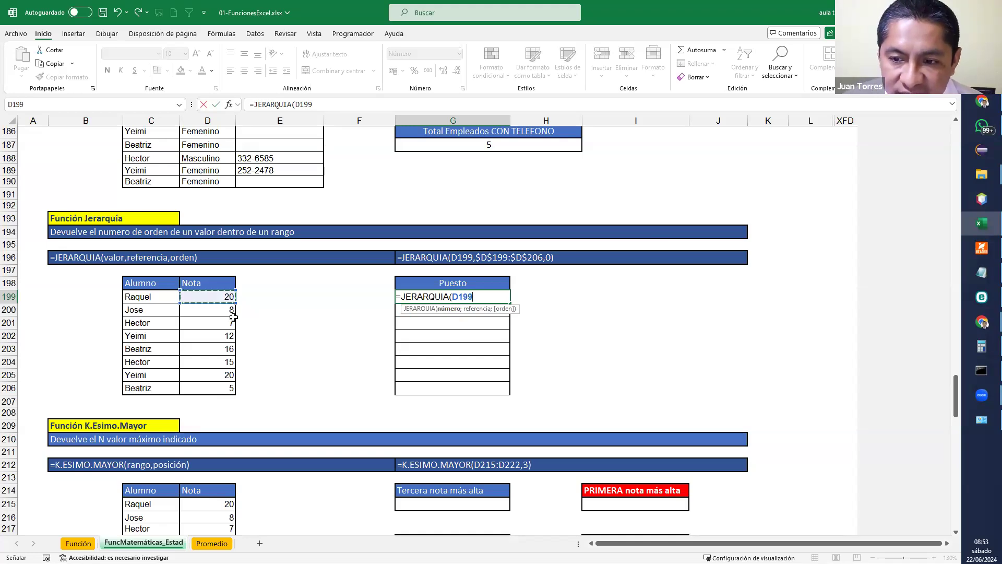
Complete the JERARQUIA arguments with reference D199:D206 and order 0, then fill the formula down to G206
left_click(229, 105)
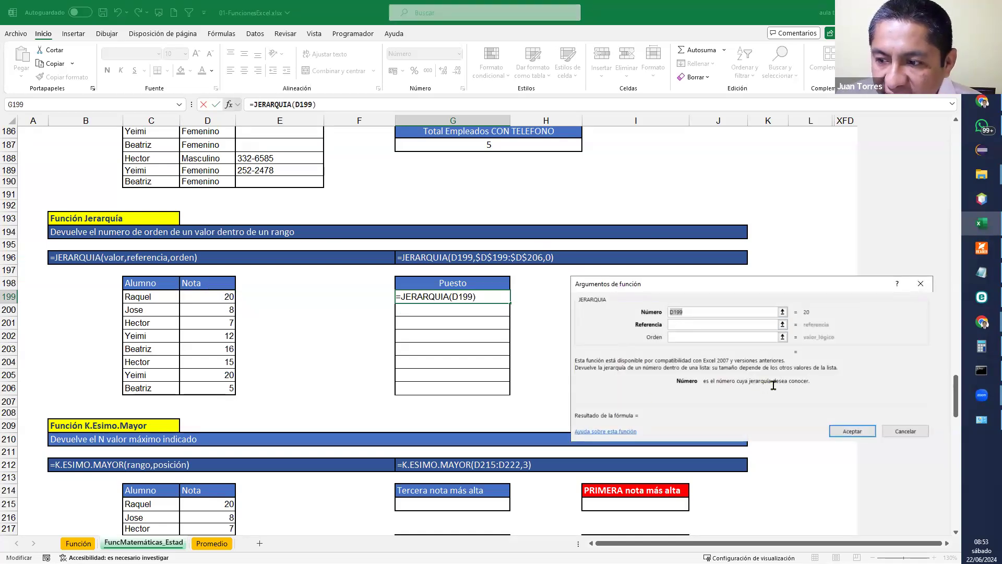
left_click(692, 325)
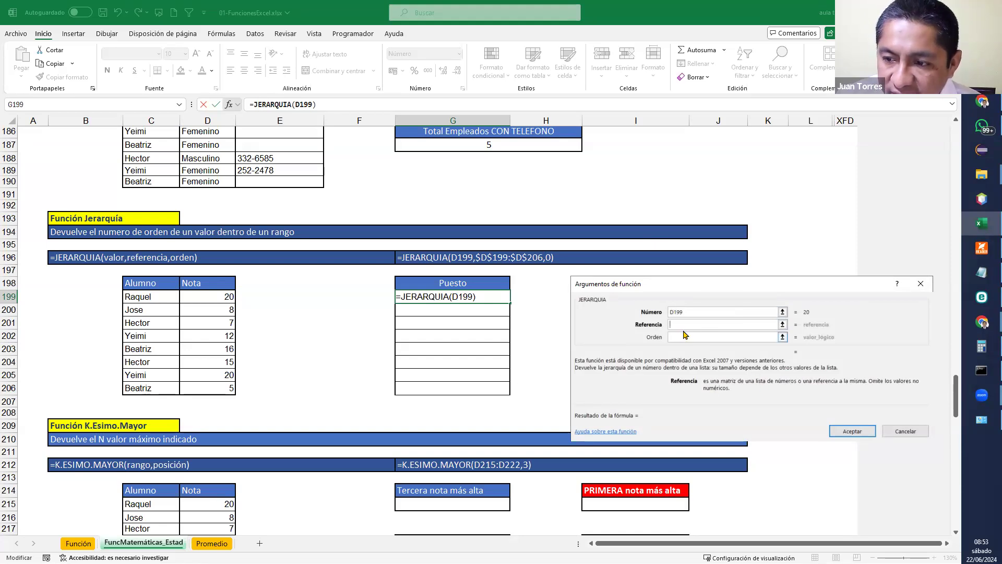
left_click_drag(221, 295, 213, 390)
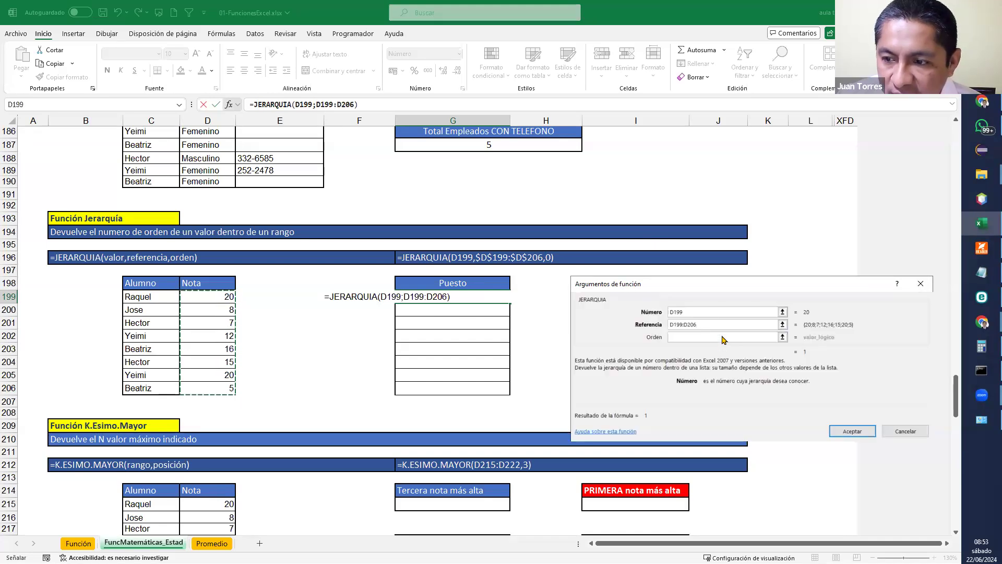
left_click(719, 337)
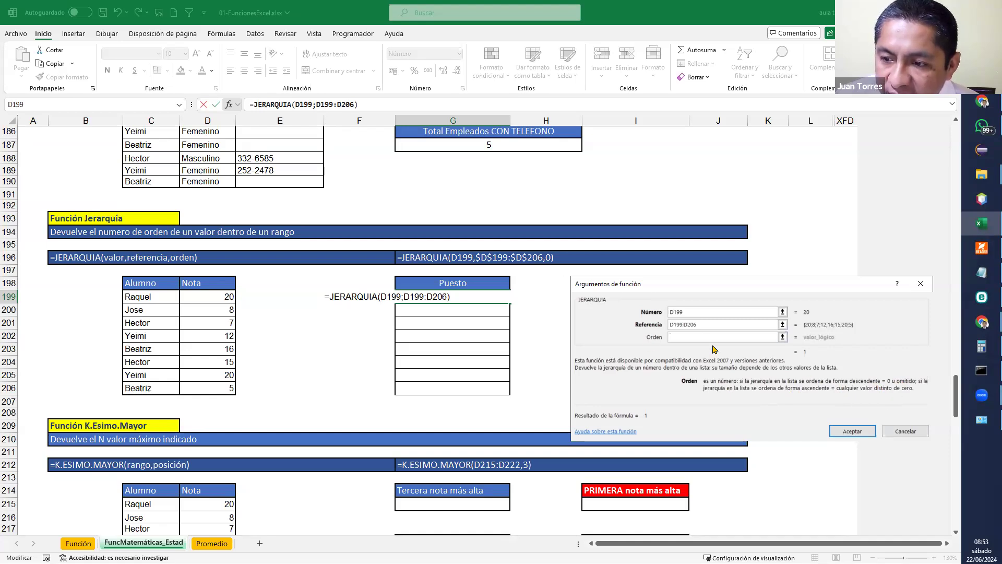
type("0")
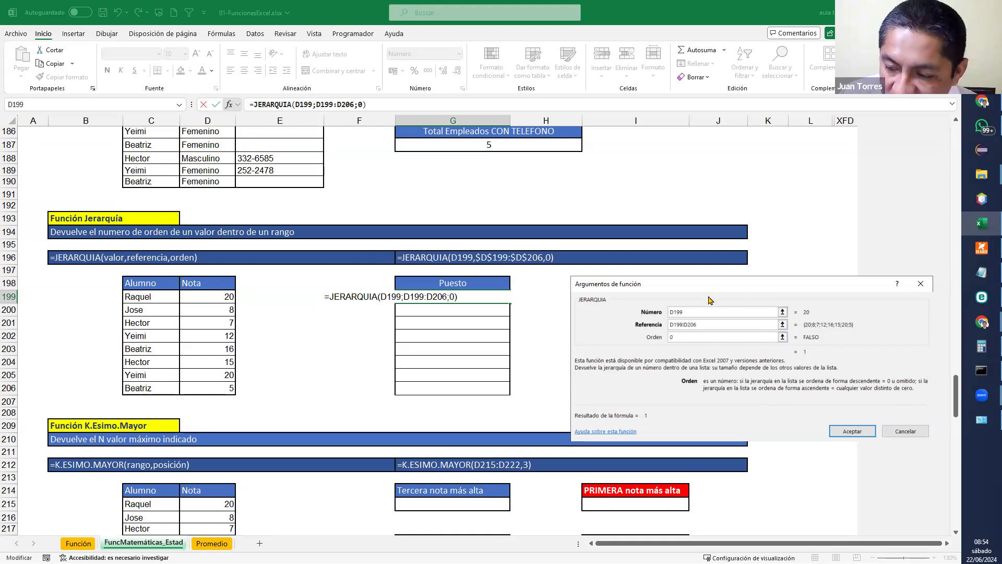
left_click_drag(720, 286, 659, 299)
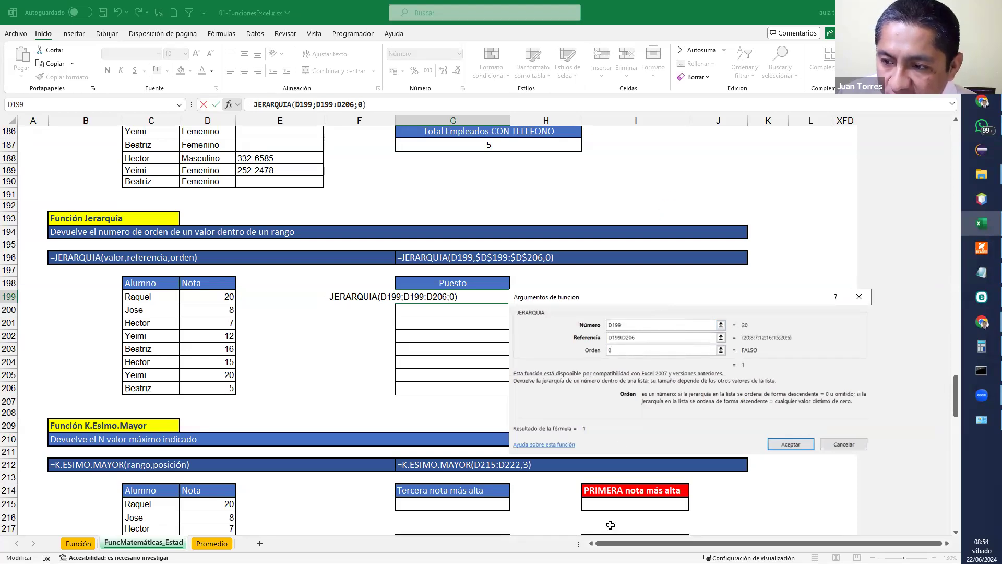
left_click(791, 443)
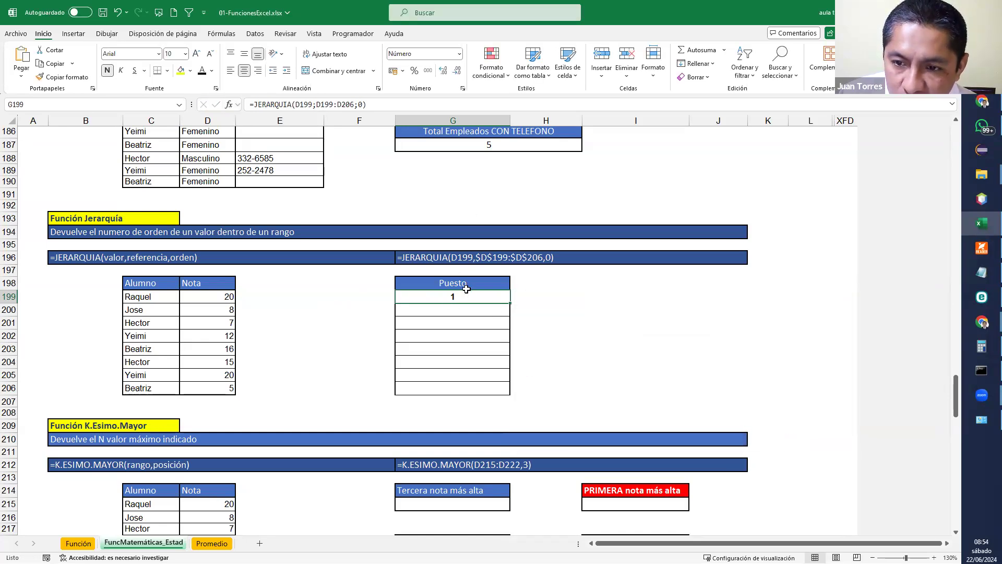
left_click_drag(509, 303, 488, 394)
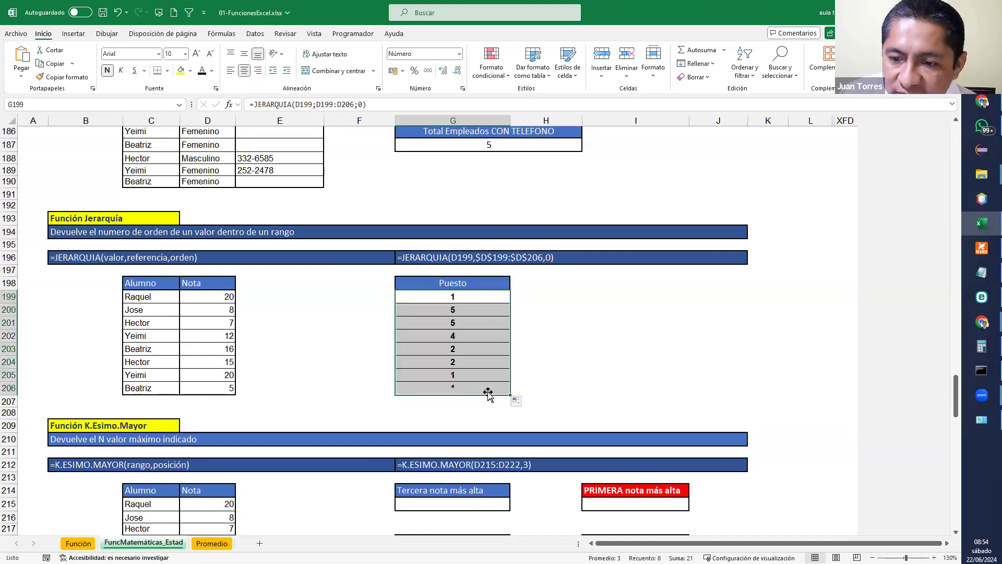
Examine the copied formulas in G200 and G206 to check which reference ranges they use
left_click(488, 295)
double_click(487, 309)
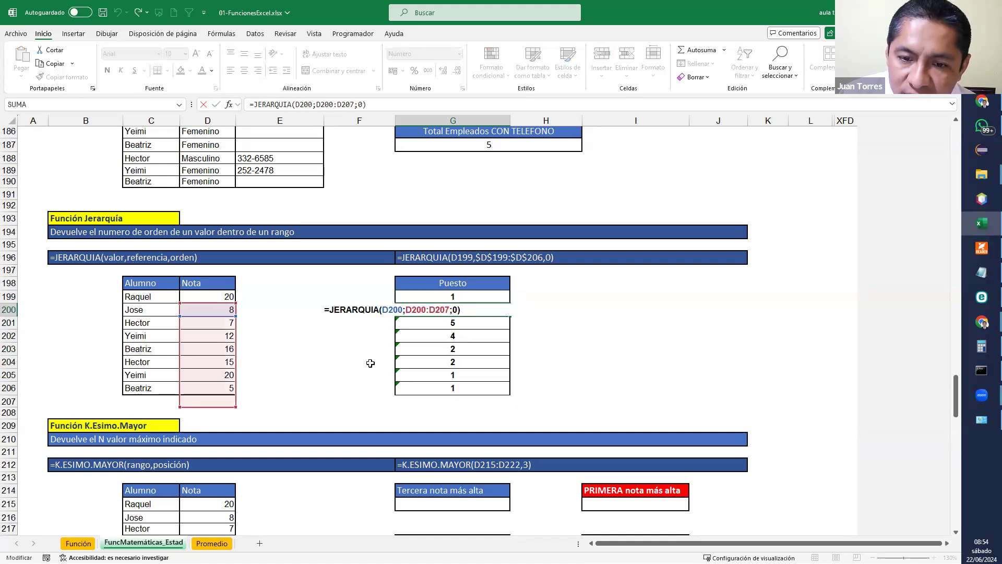
left_click_drag(407, 309, 450, 309)
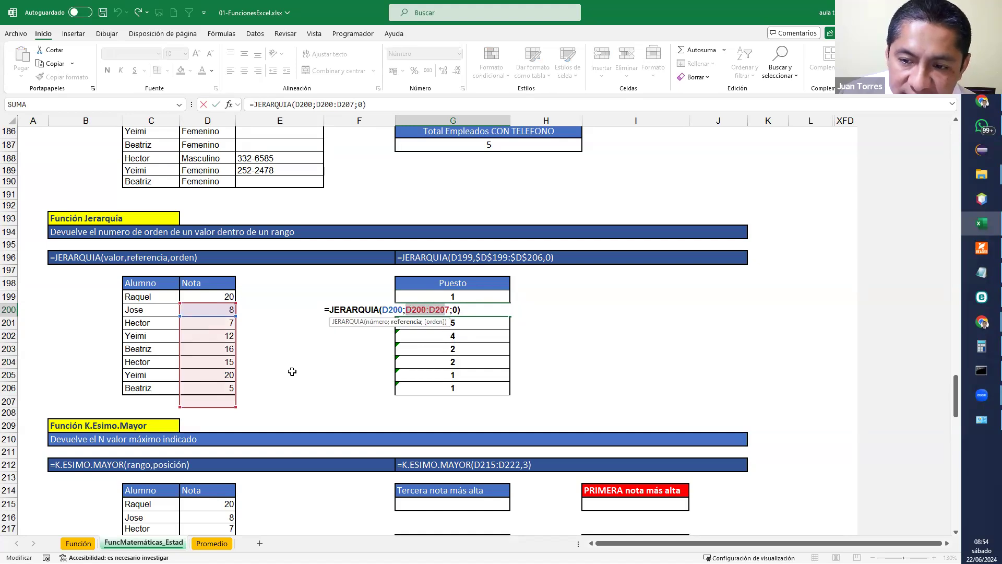
key("Return")
left_click(491, 390)
double_click(490, 391)
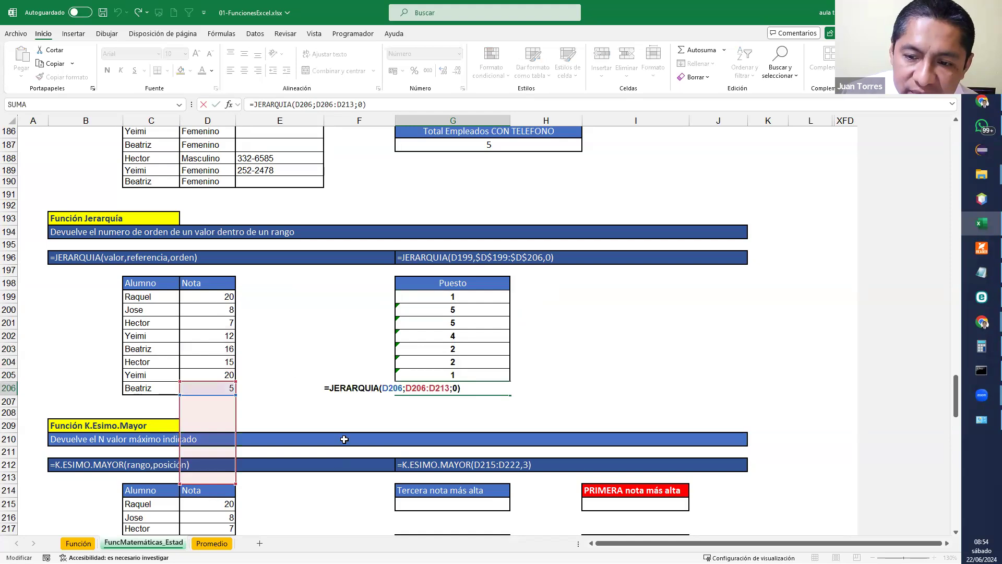
scroll(436, 320, "down", 2)
left_click(436, 320)
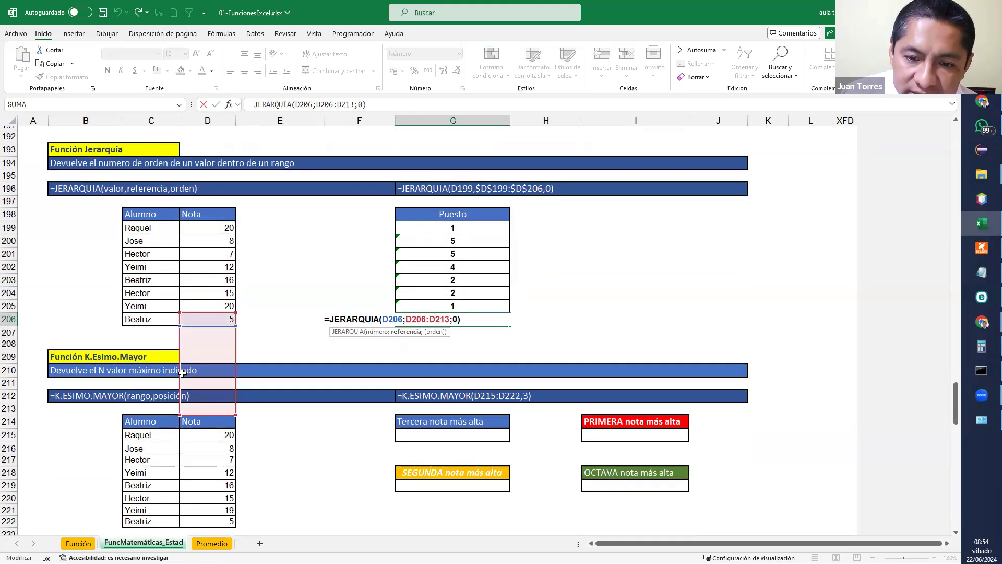
key("Return")
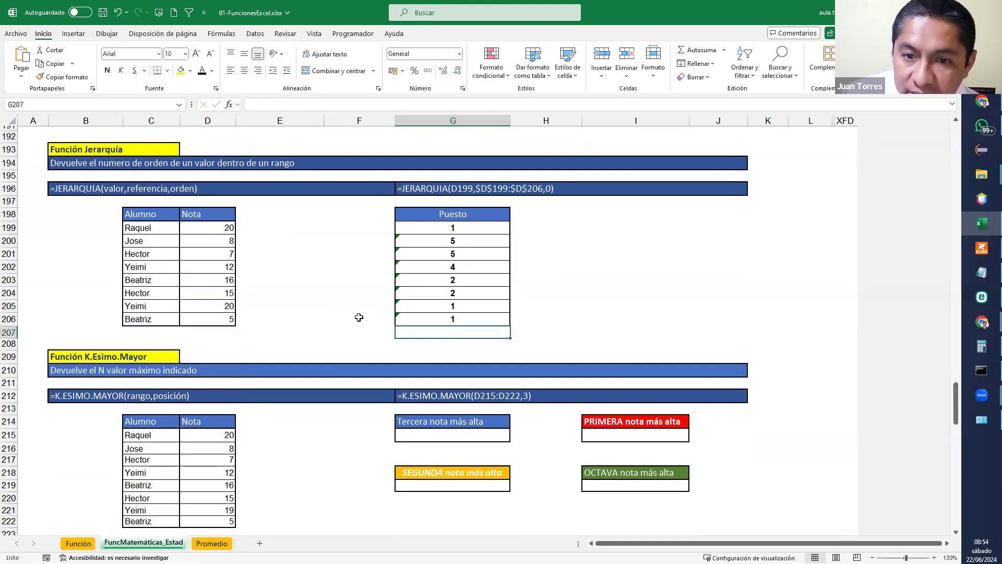
Make the JERARQUIA reference in G199 absolute as $D$199:$D$206 and fill the corrected formula down to G206
left_click(467, 230)
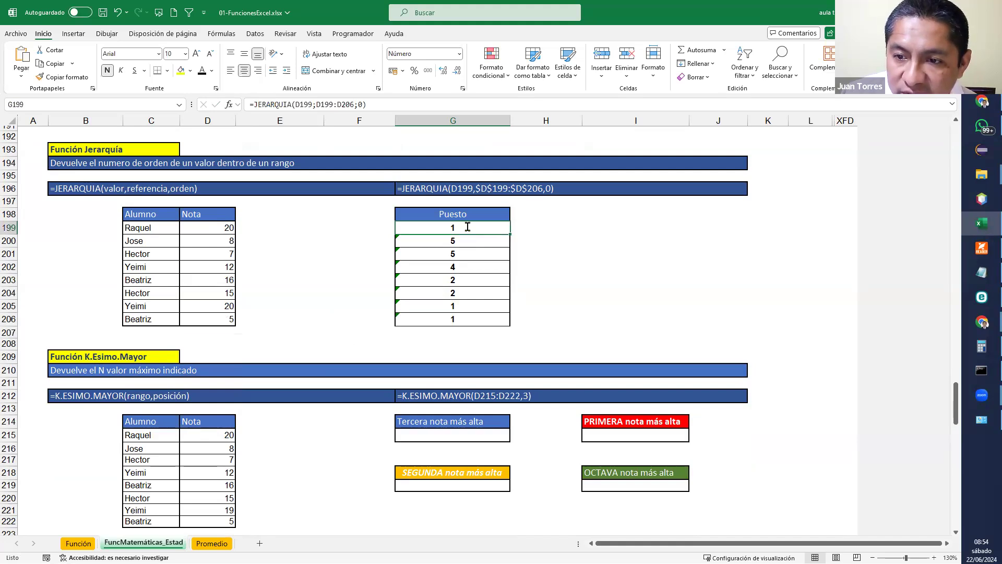
double_click(460, 230)
left_click_drag(406, 228, 448, 228)
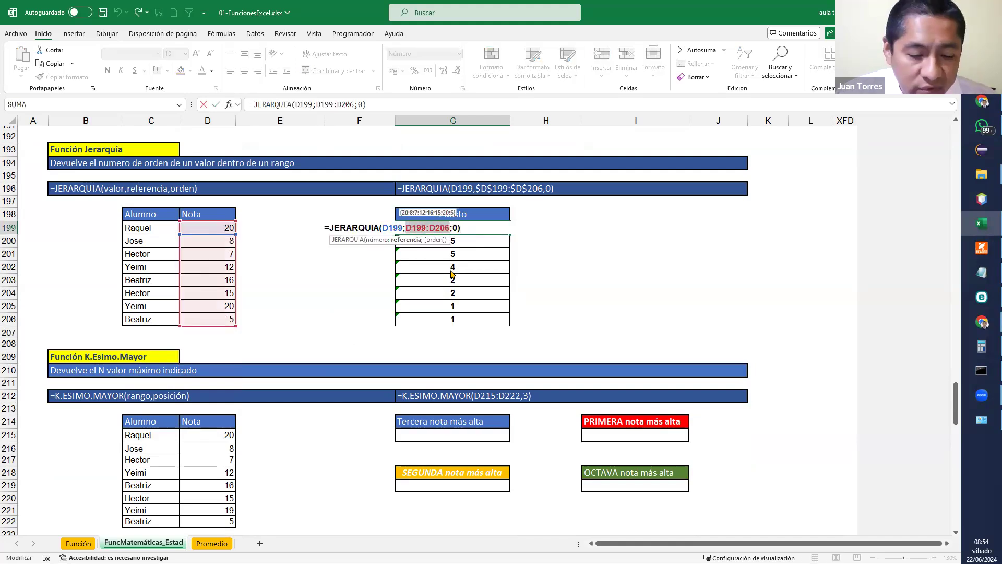
key("F4")
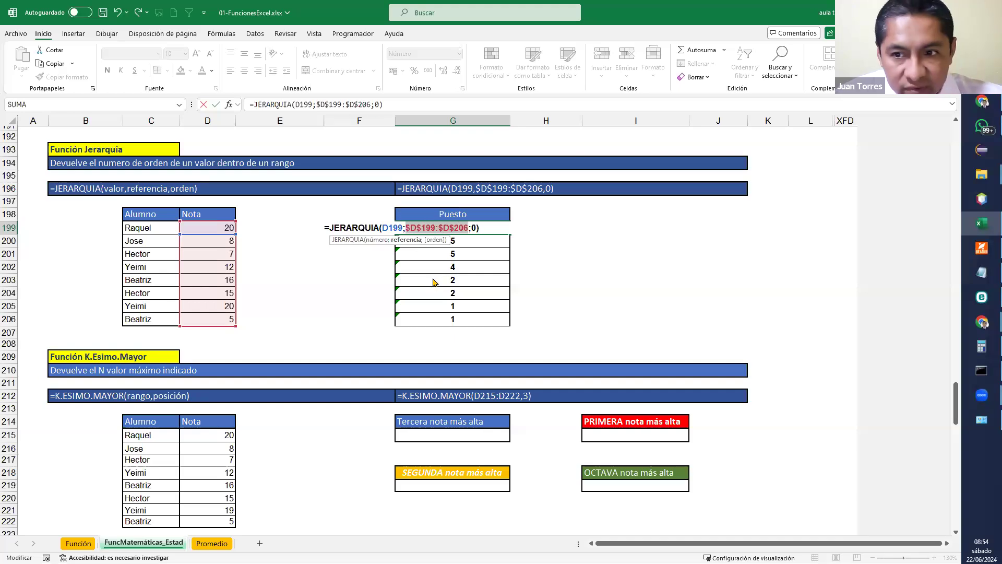
key("Right")
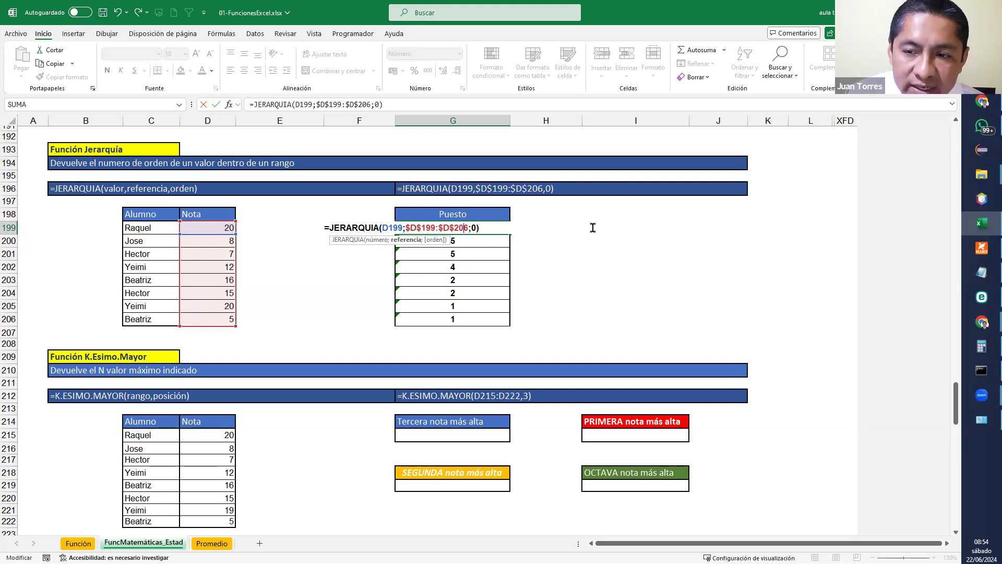
key("Return")
left_click(468, 226)
left_click_drag(510, 234, 516, 328)
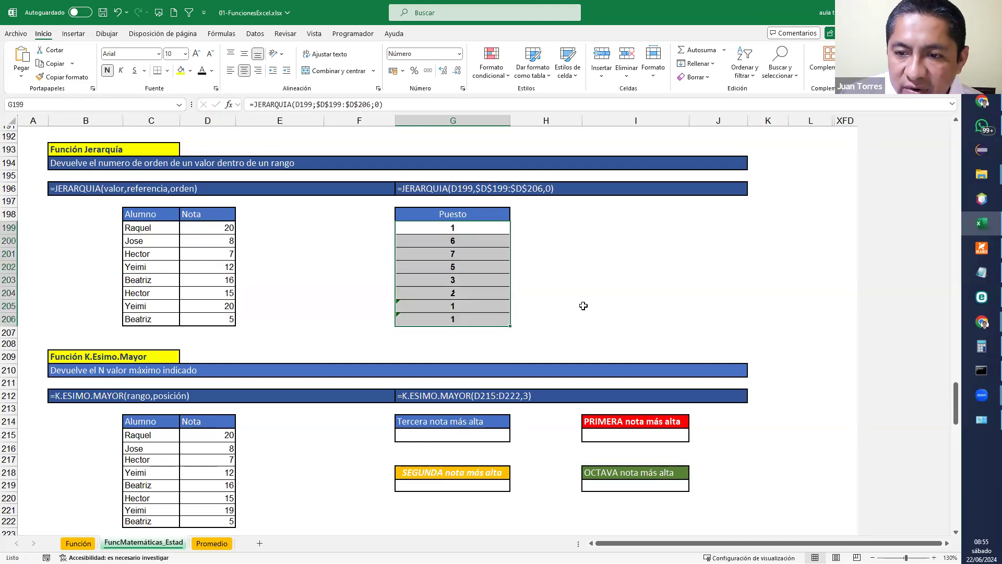
left_click(583, 306)
left_click(498, 238)
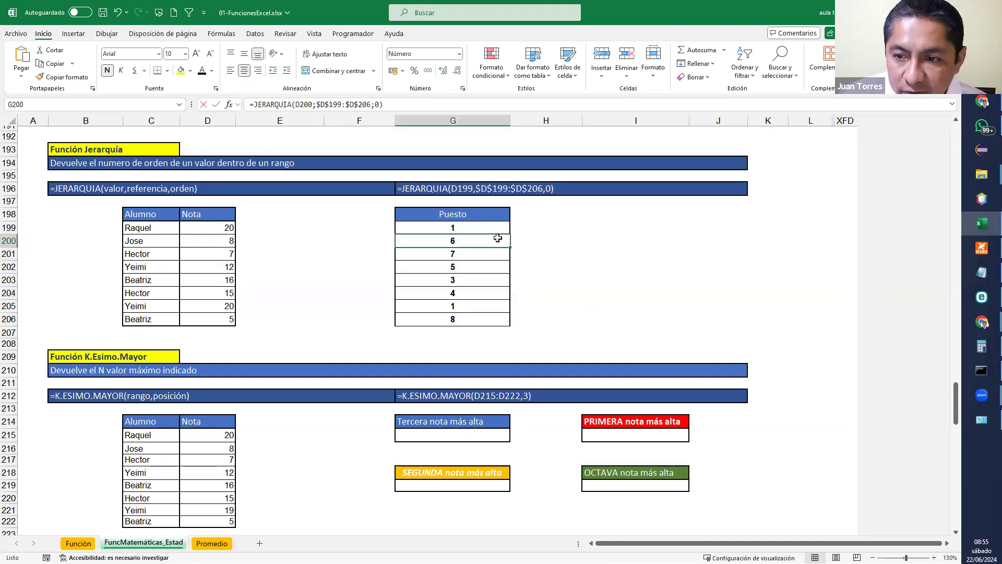
Inspect the JERARQUIA formulas in G200 and G206 to check that the reference range stays fixed
double_click(498, 238)
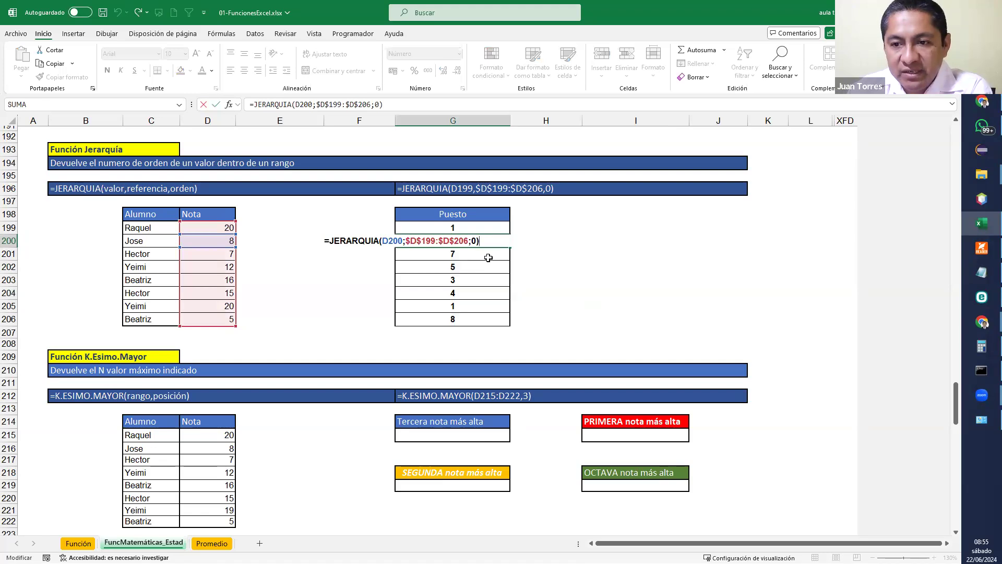
key("Escape")
double_click(476, 319)
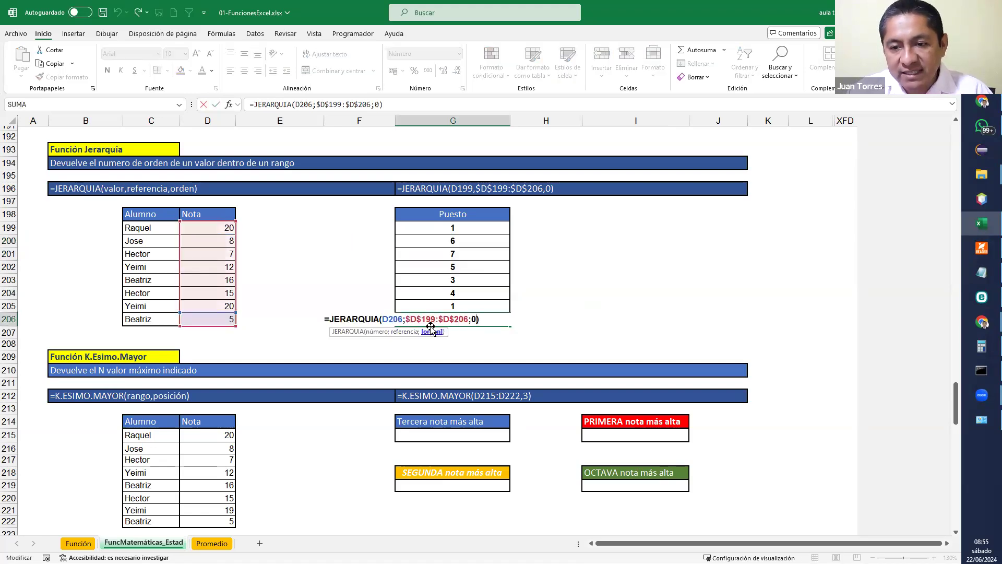
key("Return")
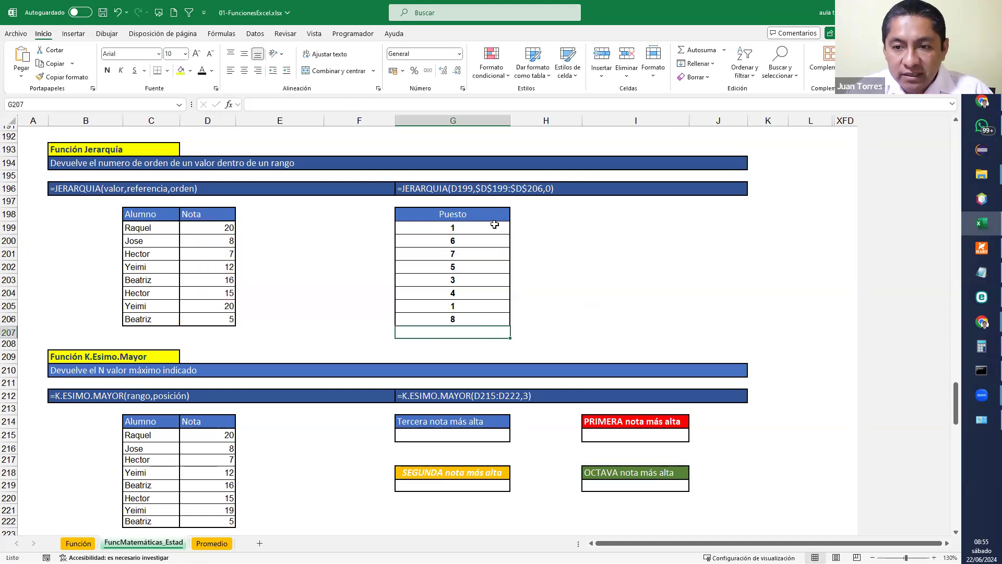
left_click(592, 284)
key("ctrl")
key("ctrl")
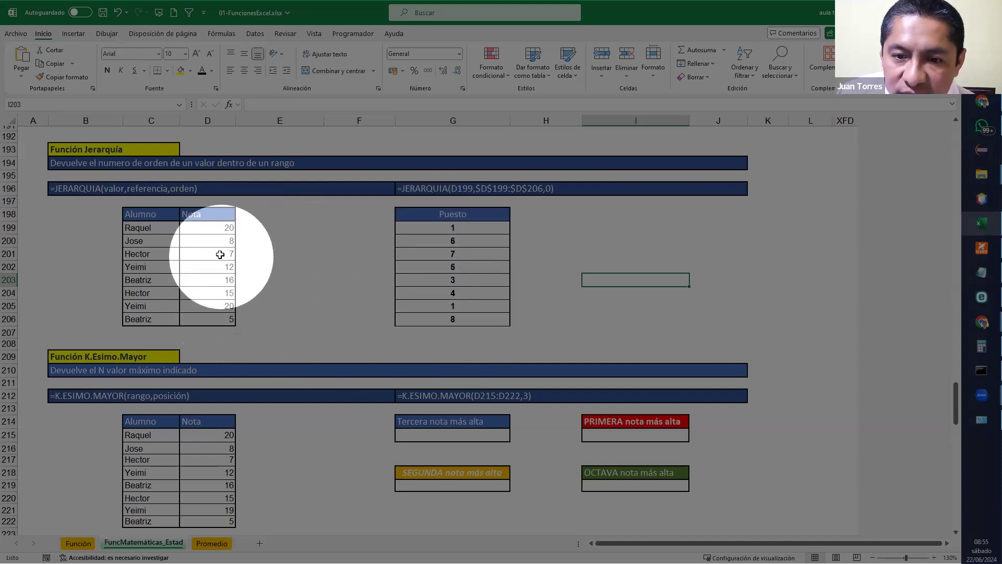
Test the ranking with a grade of 20.6 in D199, check G199 and G205, and restore the grade to 20
left_click(220, 228)
type("20.6")
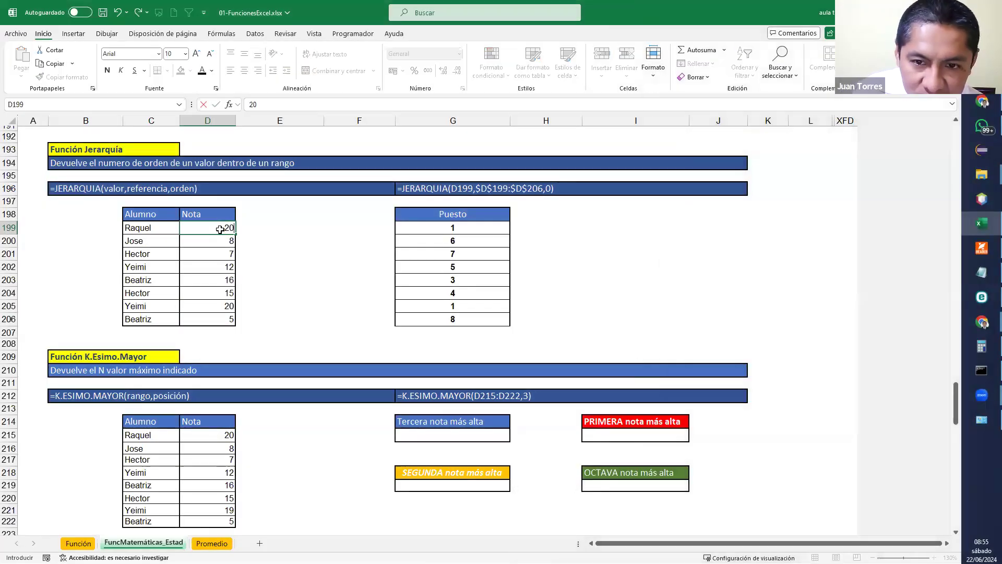
key("Return")
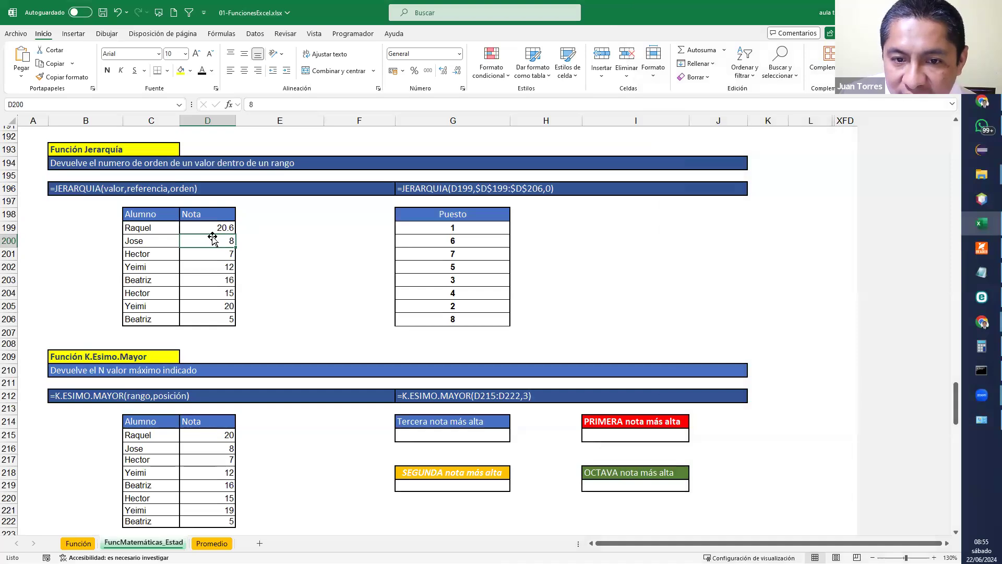
left_click(427, 226)
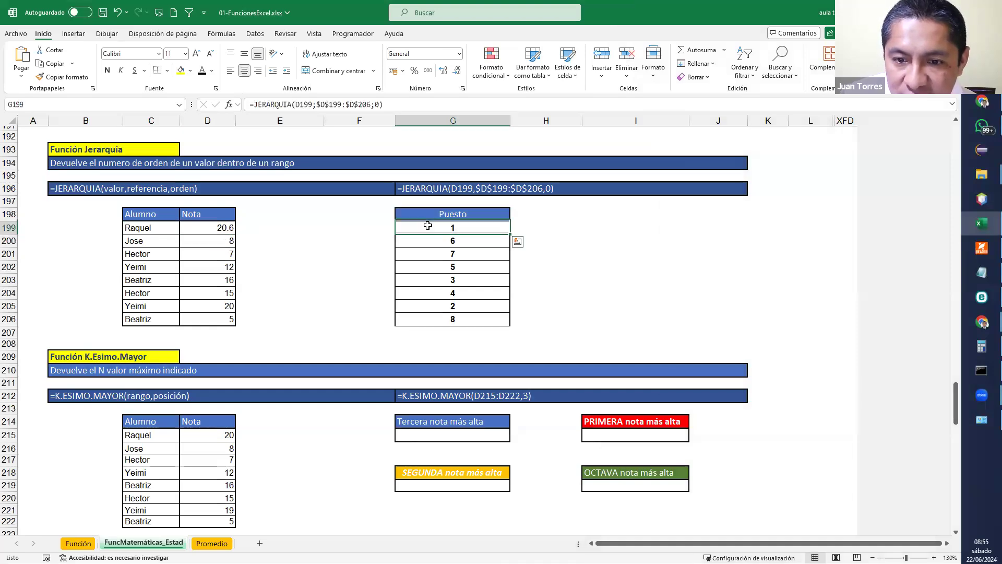
left_click(469, 303)
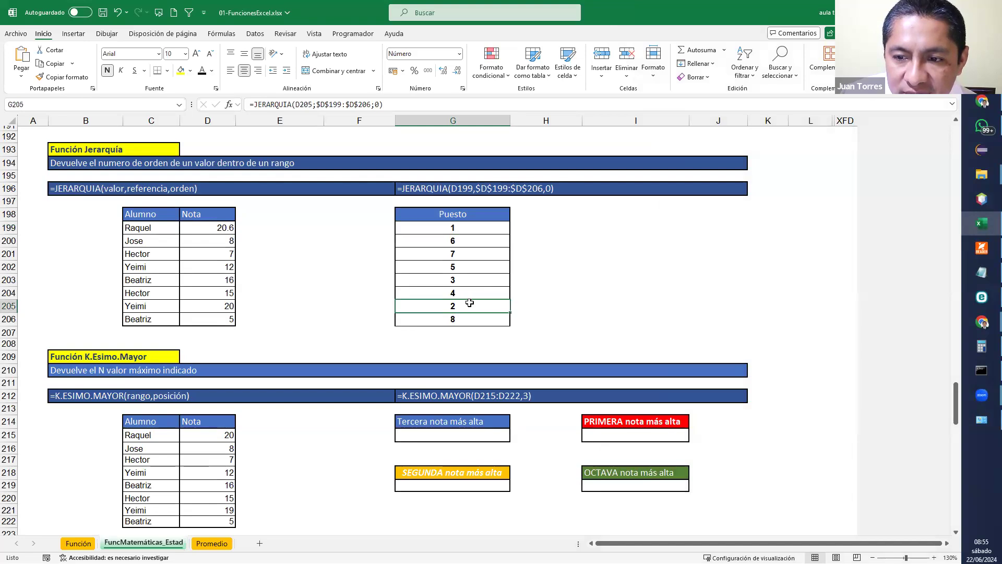
left_click(230, 230)
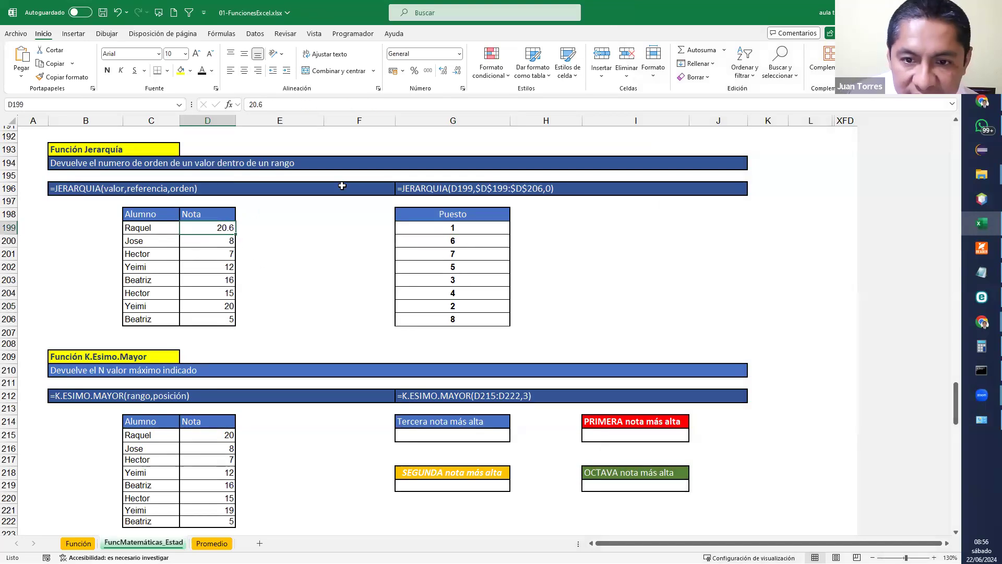
type("20")
key("Return")
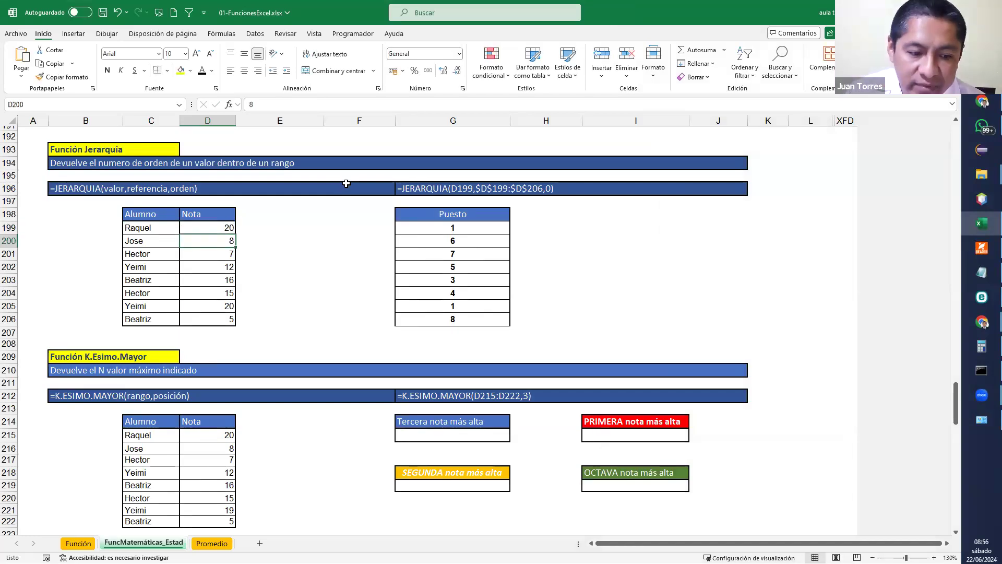
left_click(564, 243)
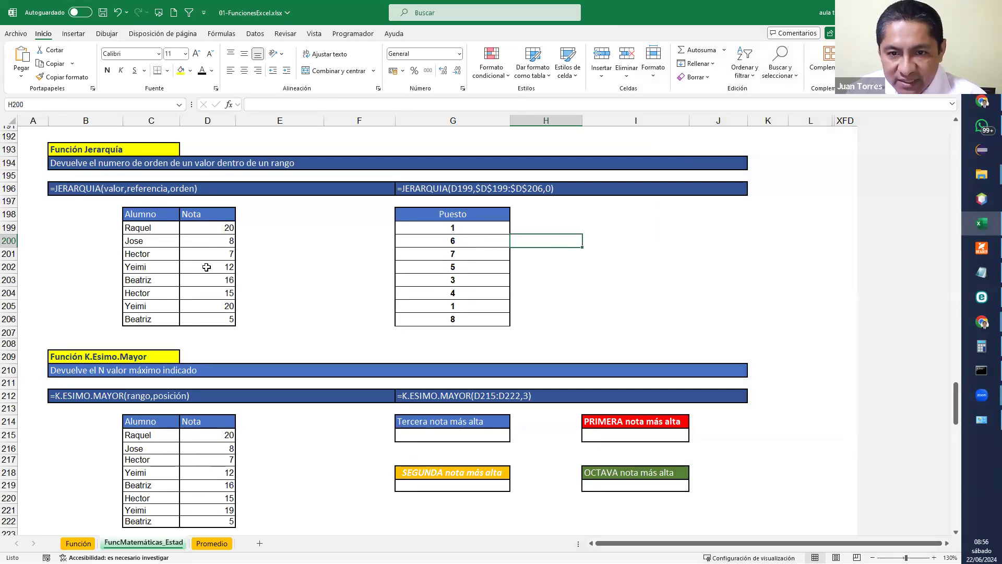
Set the grade in D200 to 7 and compare the students in C200:D201 with their ranks in G200:G201
left_click(207, 244)
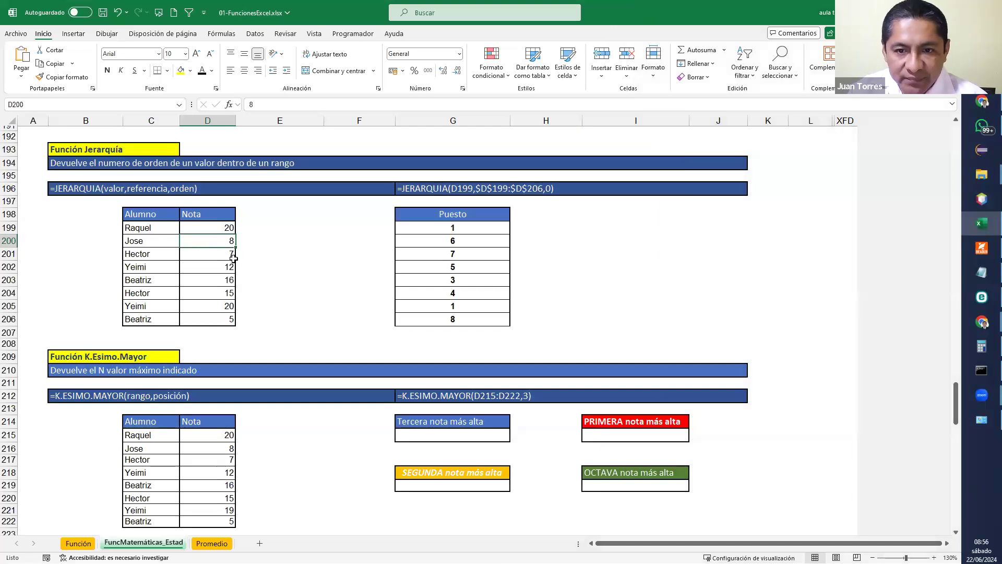
type("7")
key("Return")
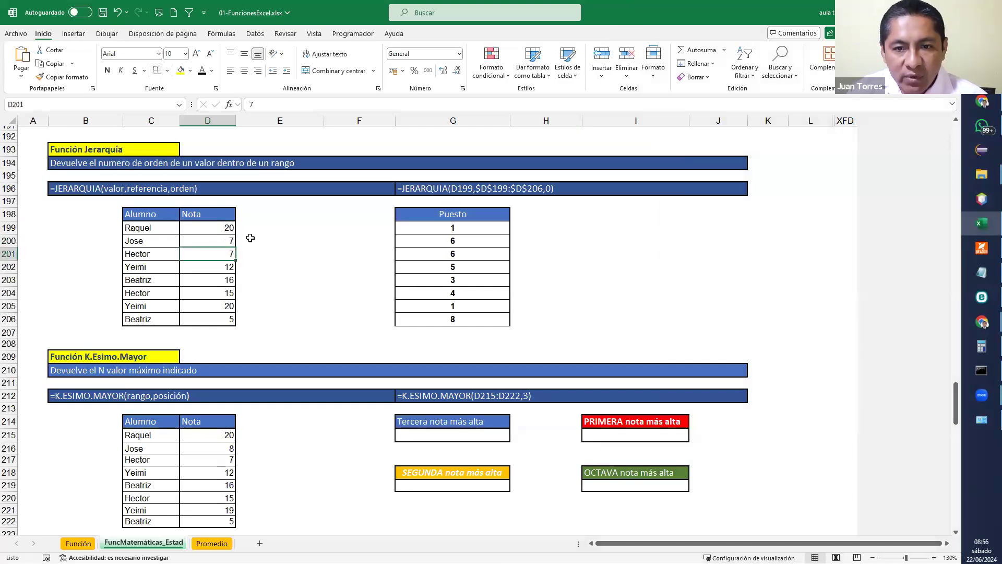
left_click_drag(152, 243, 205, 252)
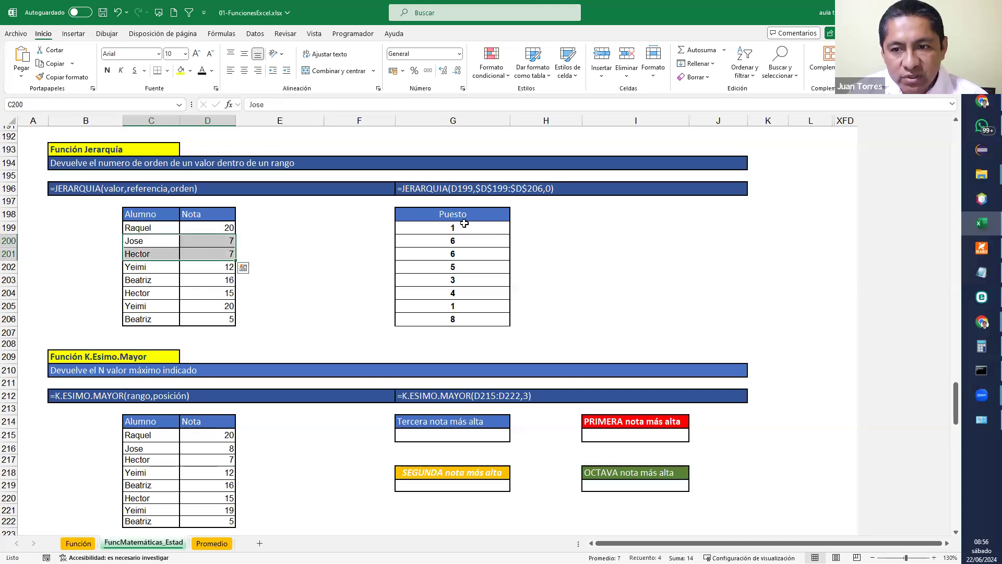
left_click_drag(475, 240, 476, 251)
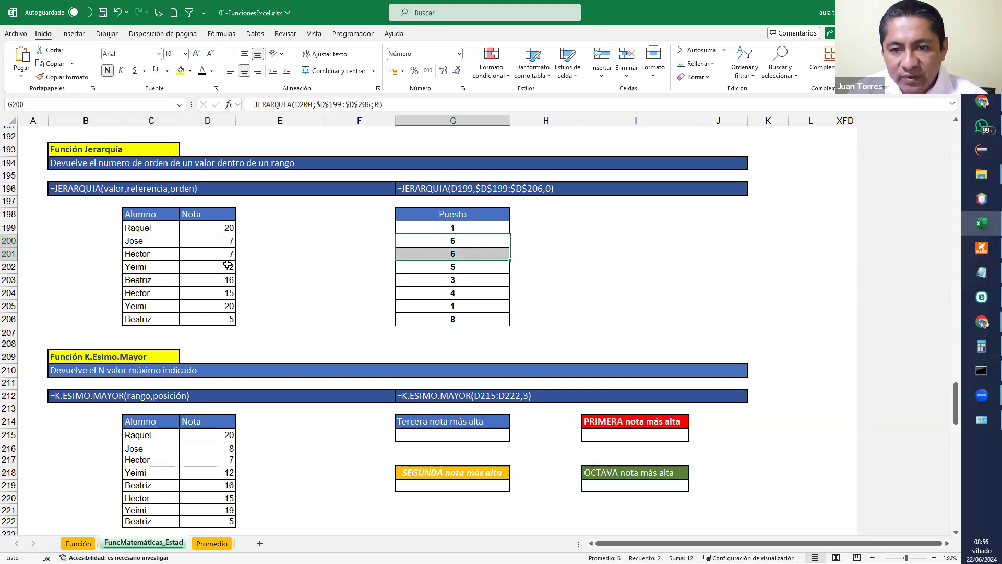
left_click_drag(157, 244, 458, 253)
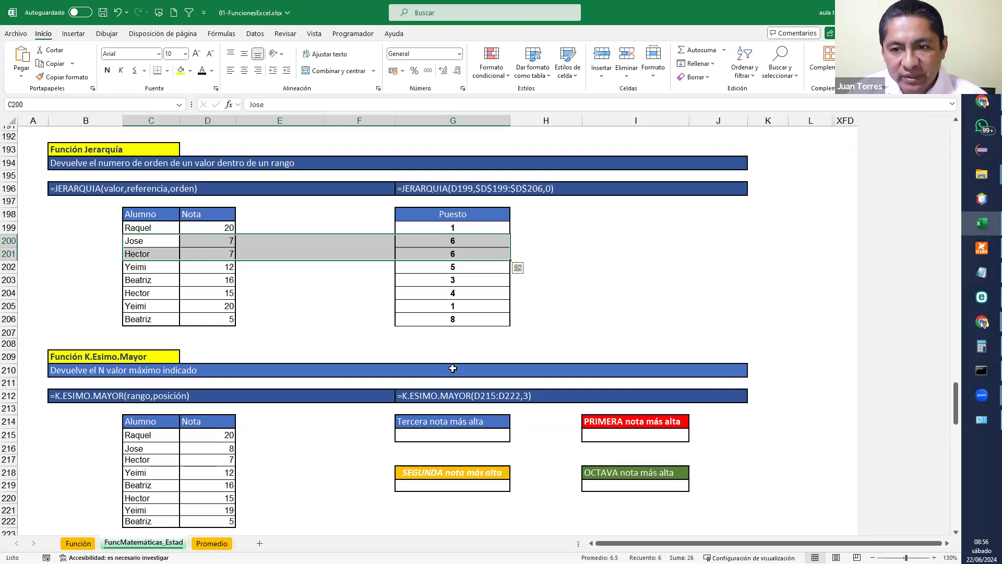
left_click(578, 305)
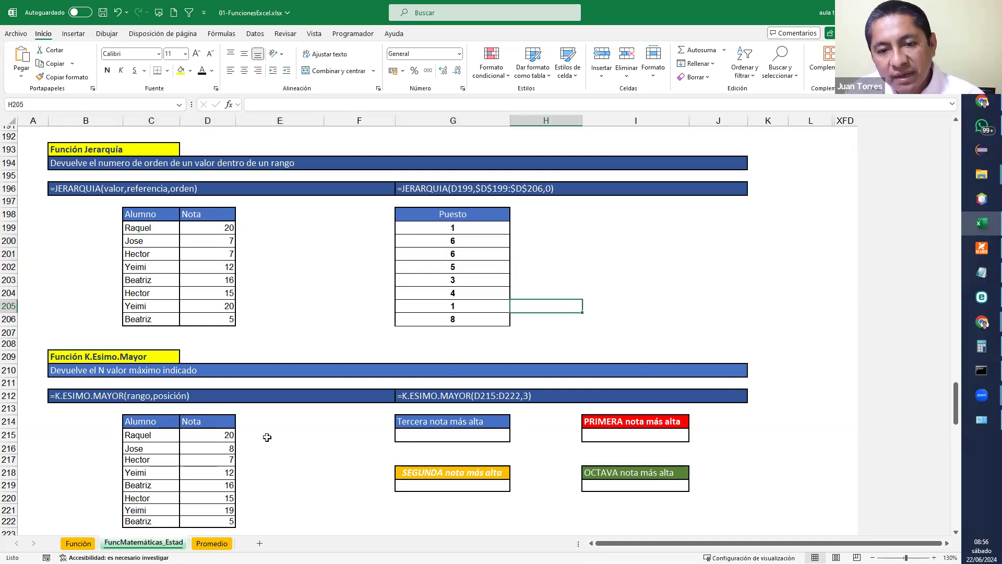
Review the highest grades in the K.ESIMO.MAYOR table and highlight the third highest, C219:D219, with a yellow fill
scroll(266, 437, "down", 3)
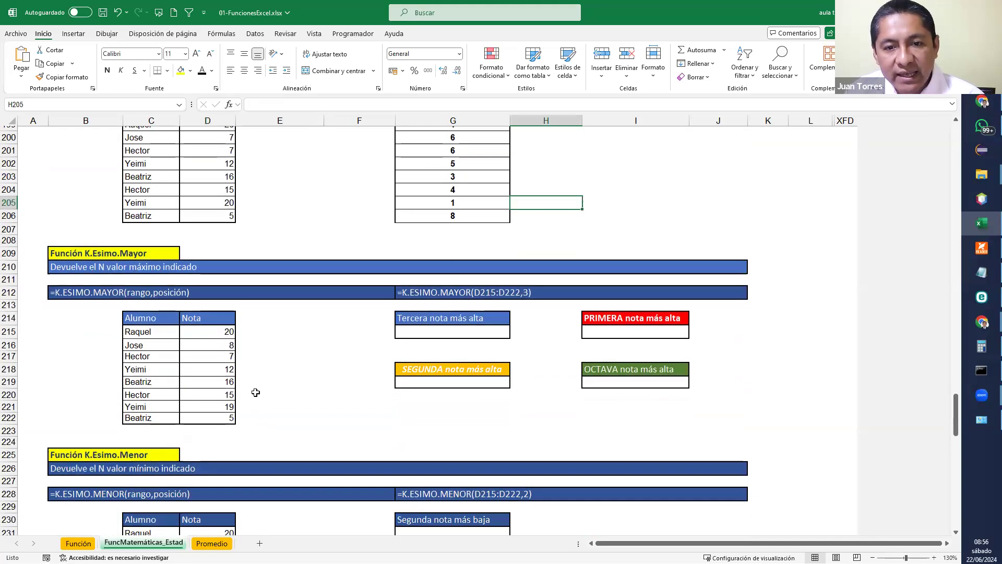
scroll(256, 393, "down", 2)
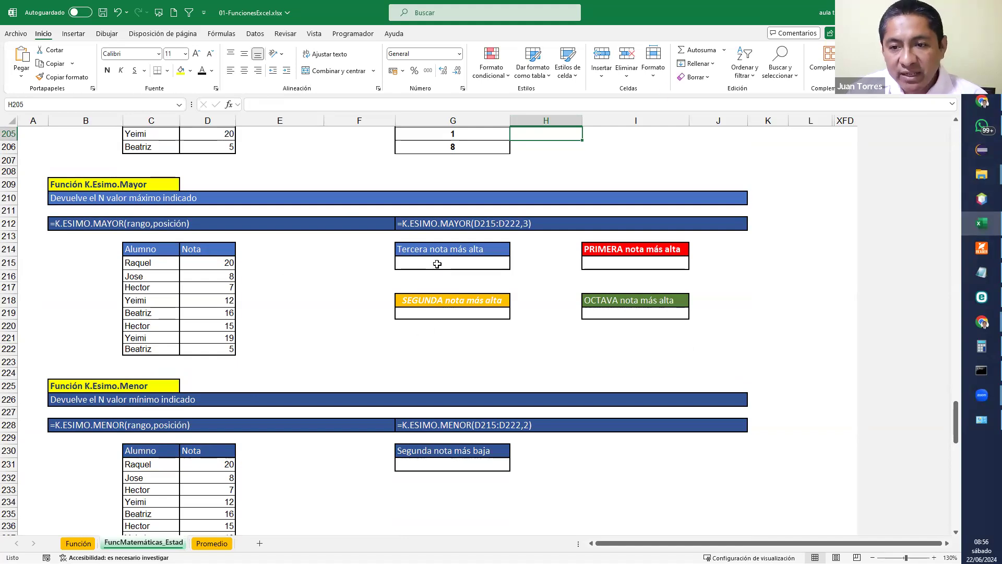
left_click(202, 267)
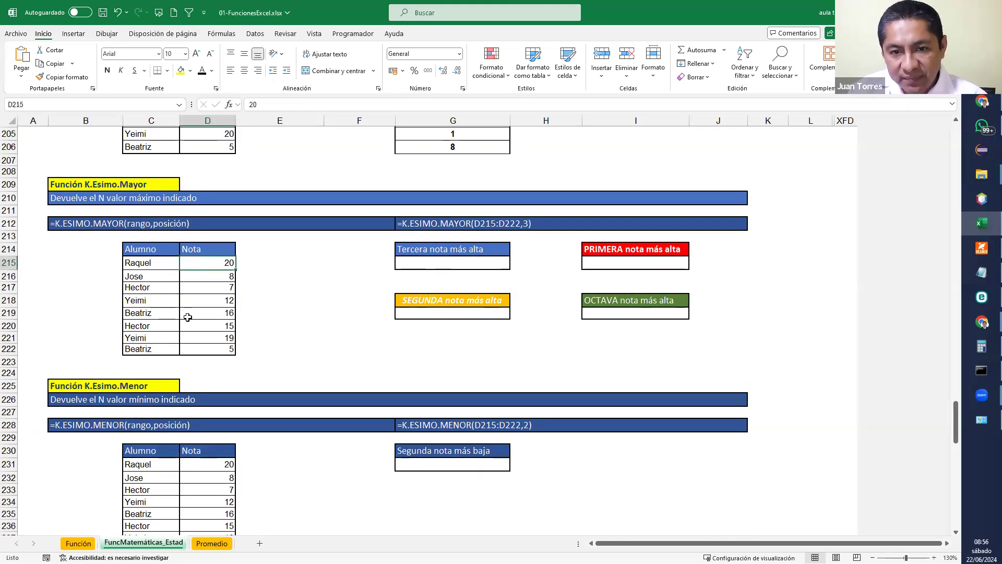
left_click(194, 338)
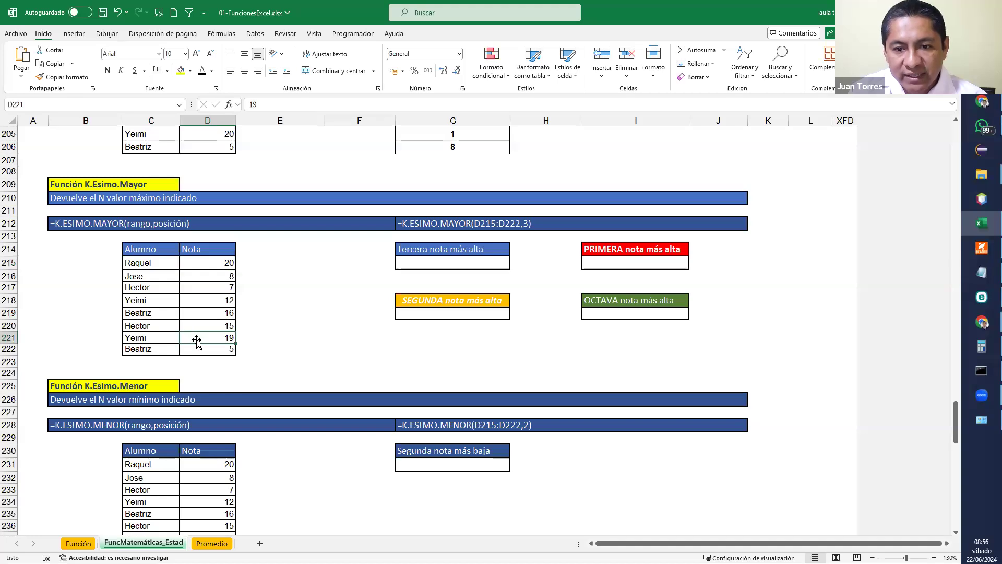
left_click(195, 311)
left_click_drag(195, 311, 145, 317)
left_click(180, 69)
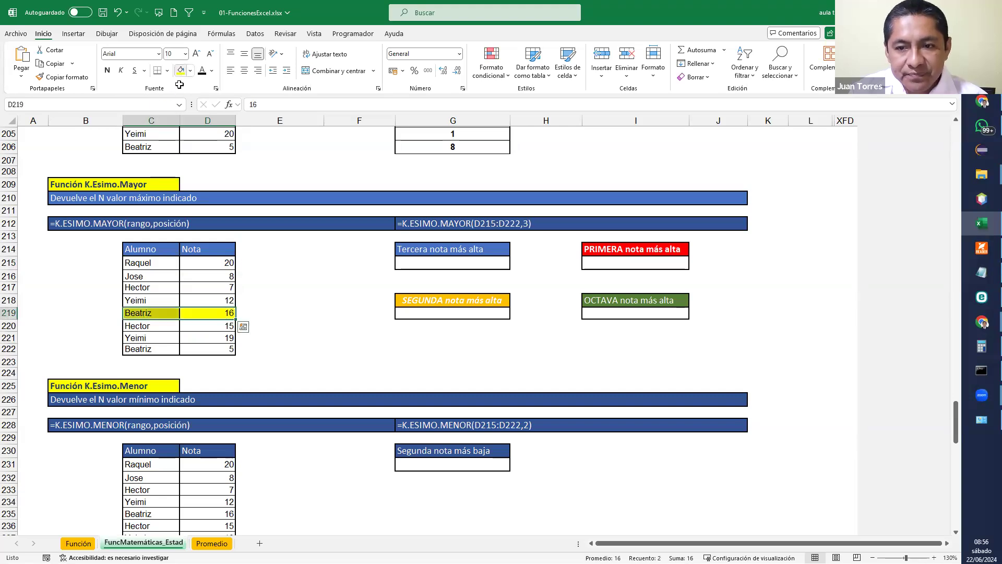
Calculate the third-highest grade in G215 with K.ESIMO.MAYOR over D215:D222 and position 3
left_click(417, 268)
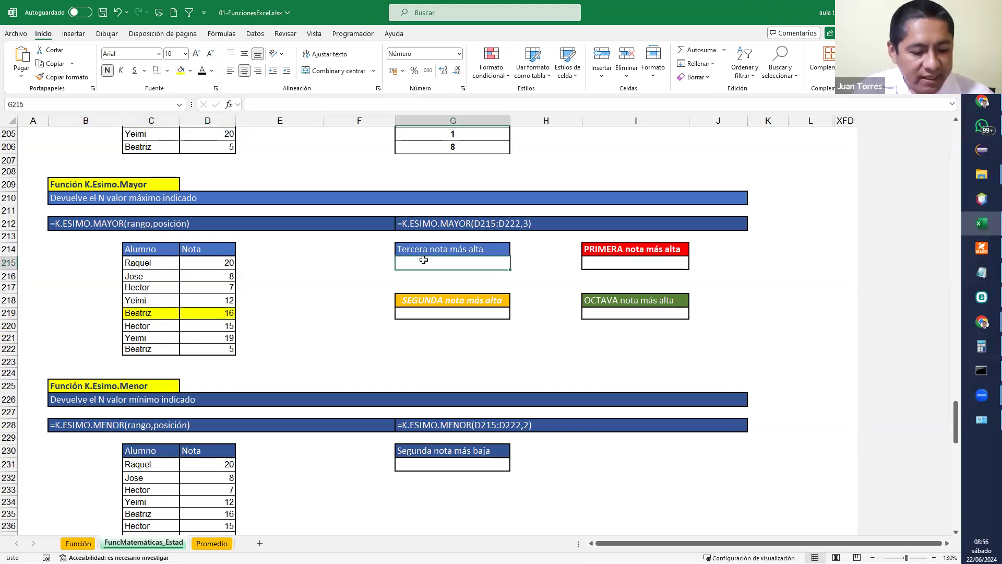
type("=K.")
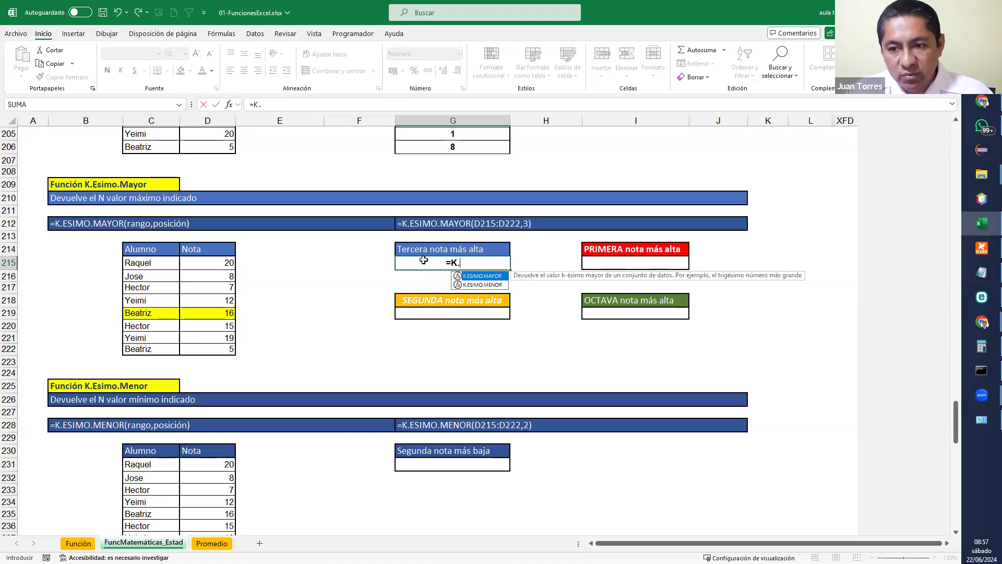
double_click(489, 277)
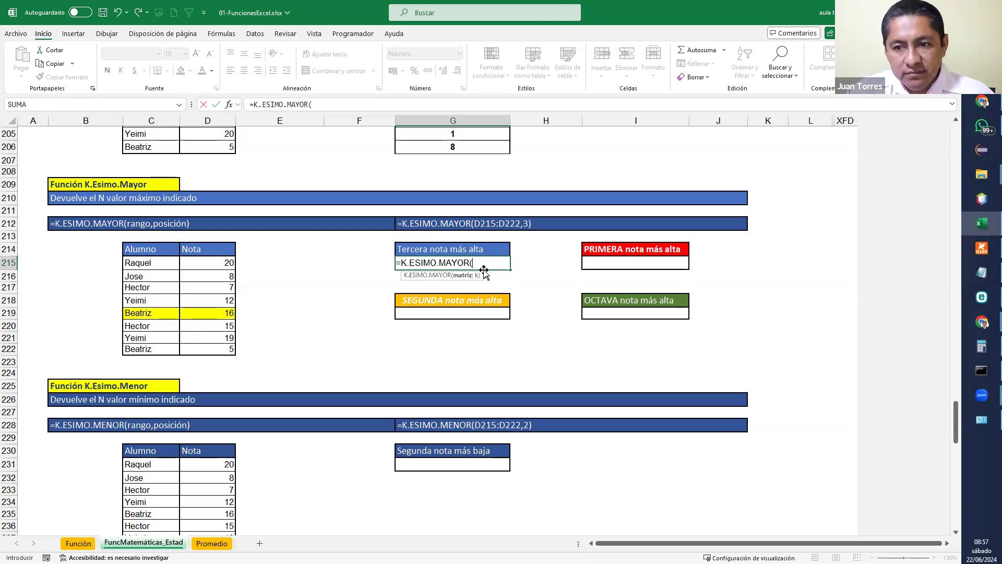
left_click_drag(227, 261, 213, 350)
type(";")
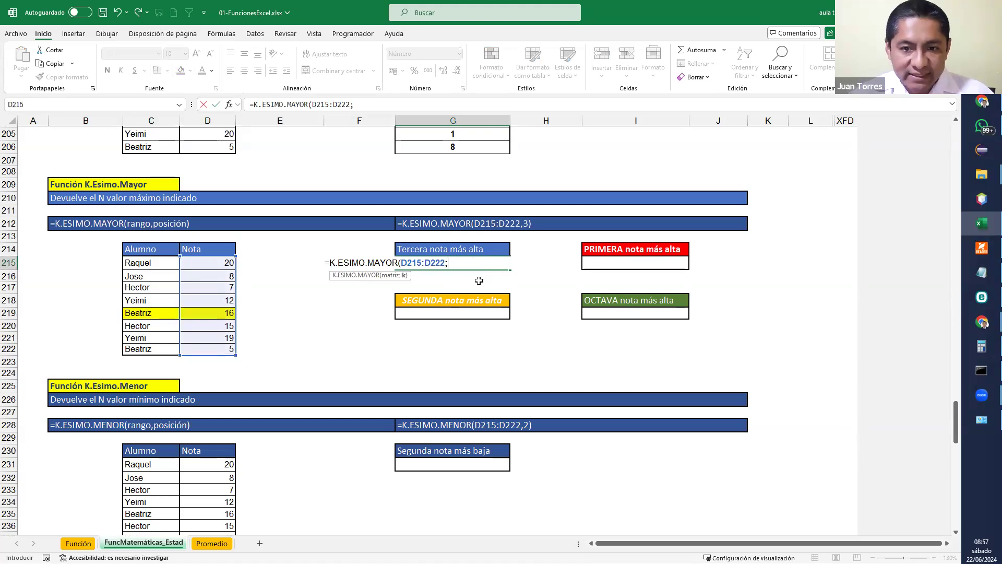
type("3)")
key("Return")
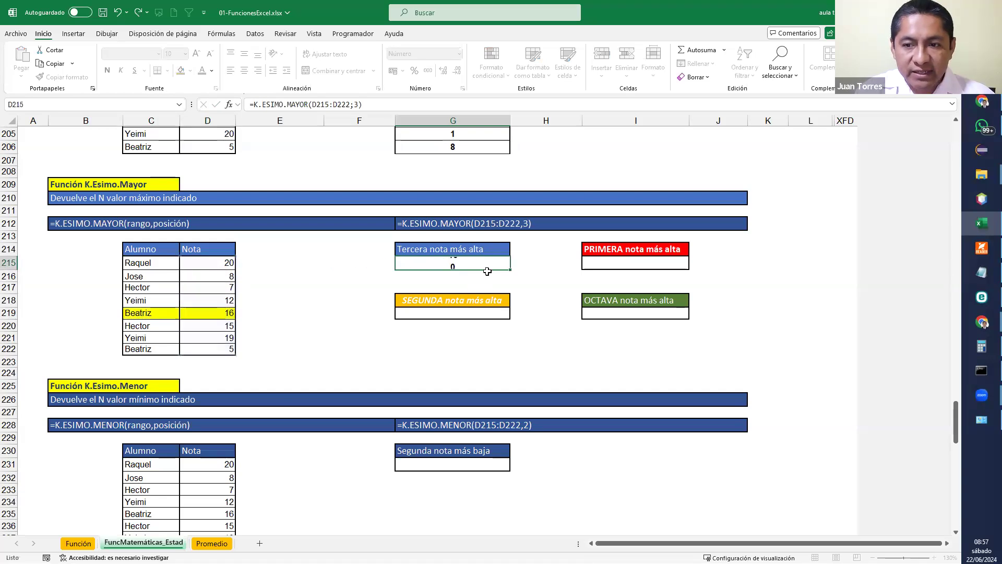
Calculate the second-highest grade in G219 with K.ESIMO.MAYOR over D215:D222 and position 2
left_click(474, 333)
left_click(475, 315)
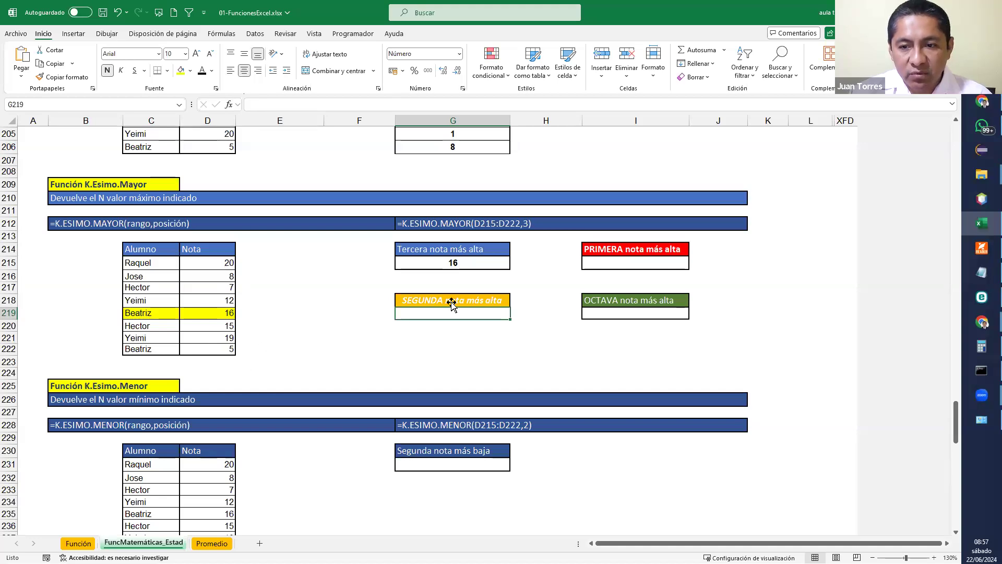
type("=")
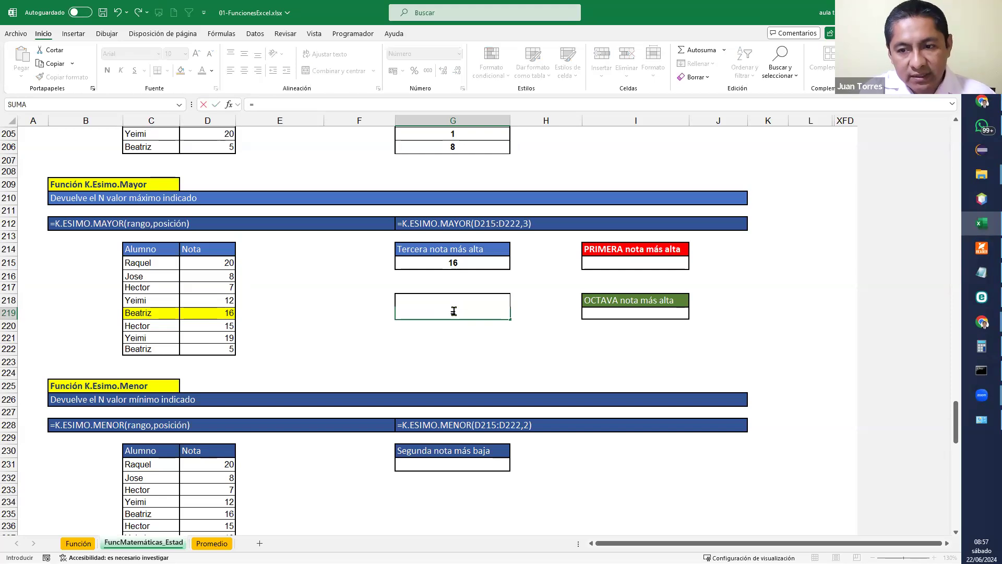
type("K.ES")
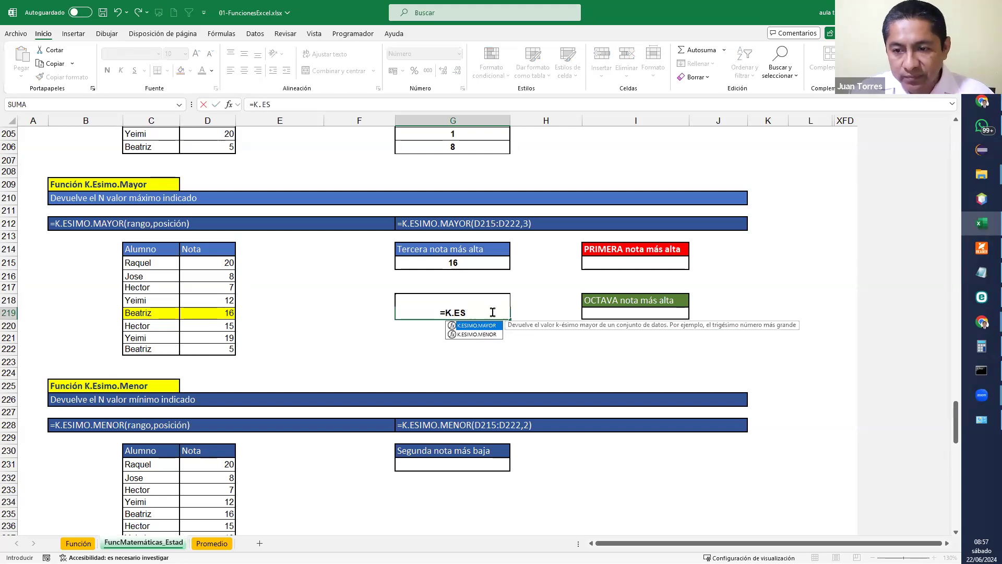
double_click(475, 325)
left_click_drag(224, 268, 215, 355)
type(";")
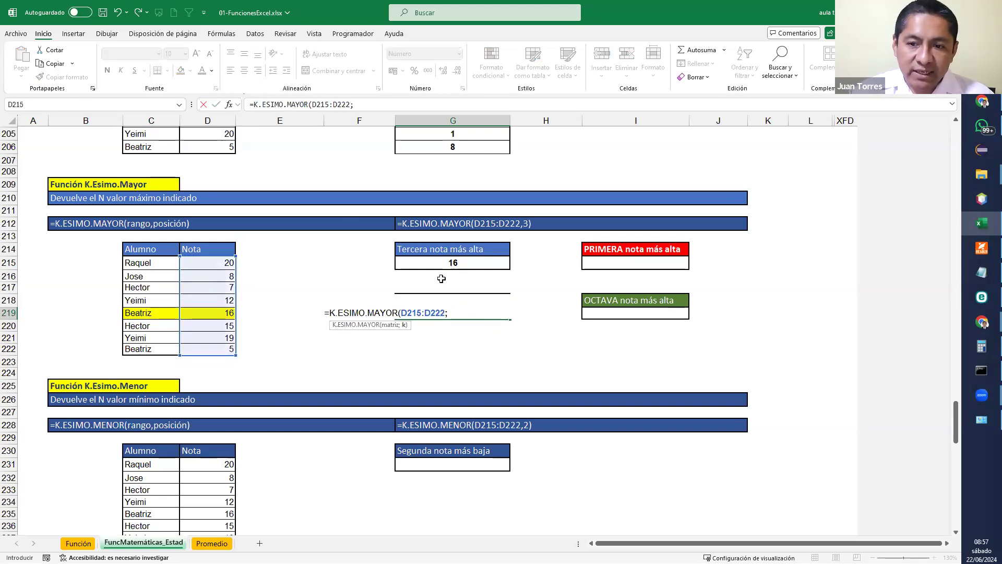
type("2")
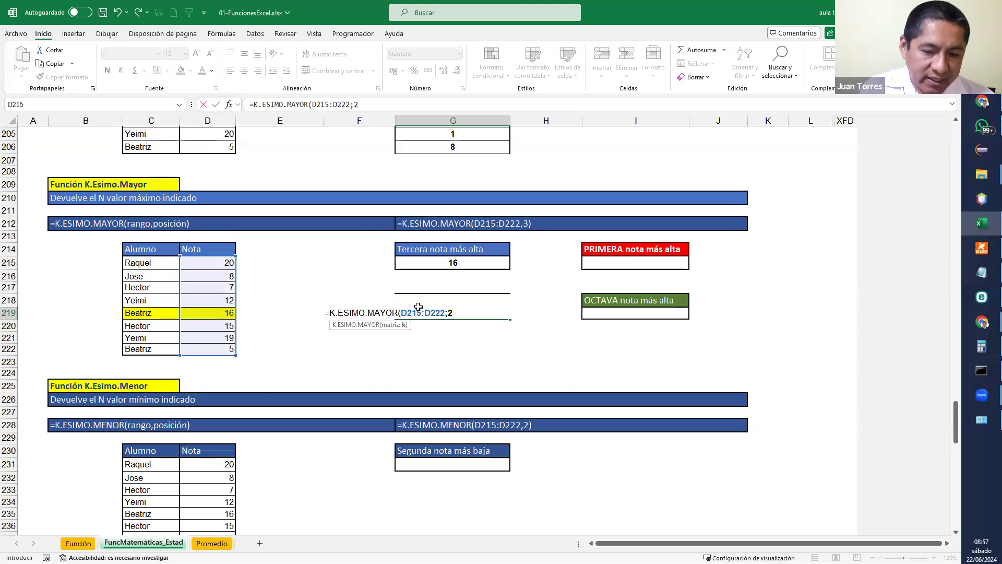
key("Return")
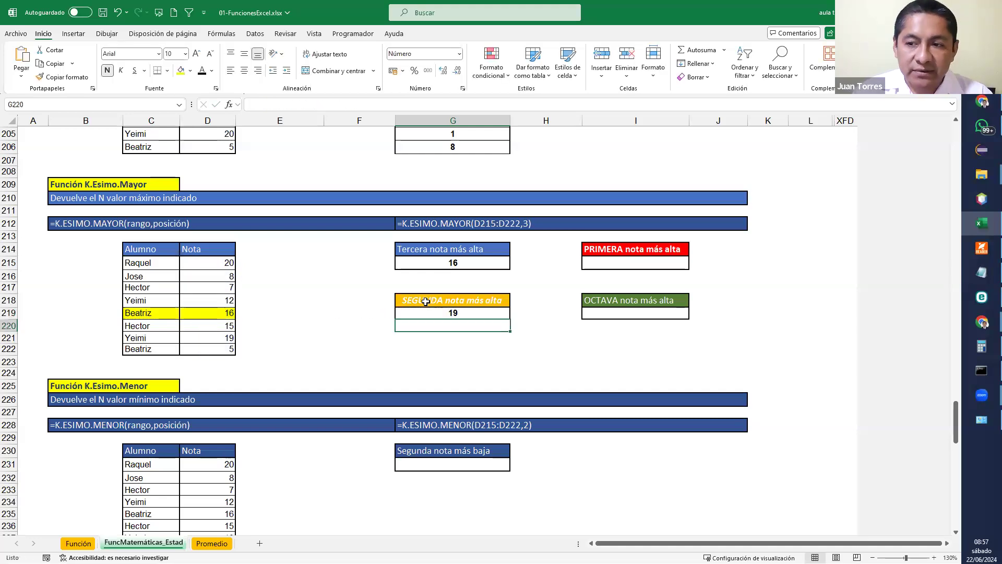
Calculate the highest grade in I215 with K.ESIMO.MAYOR over D215:D222 and position 1, and check its formula
left_click(679, 263)
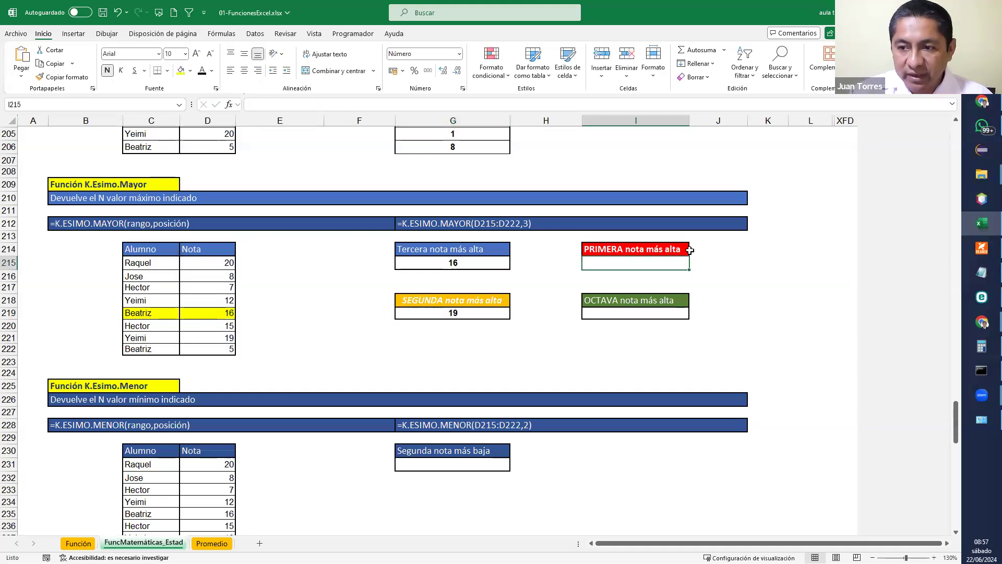
left_click(648, 314)
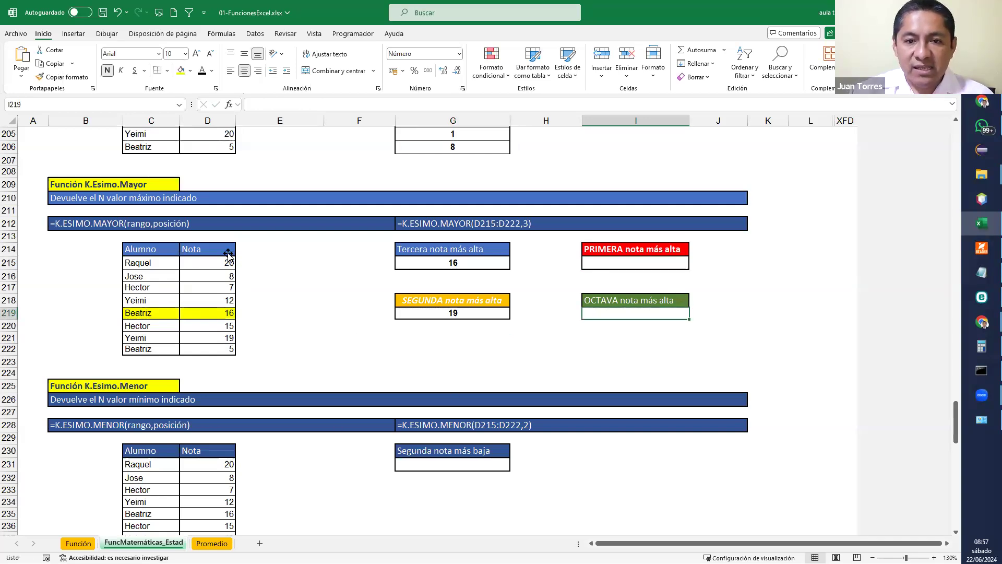
left_click(635, 264)
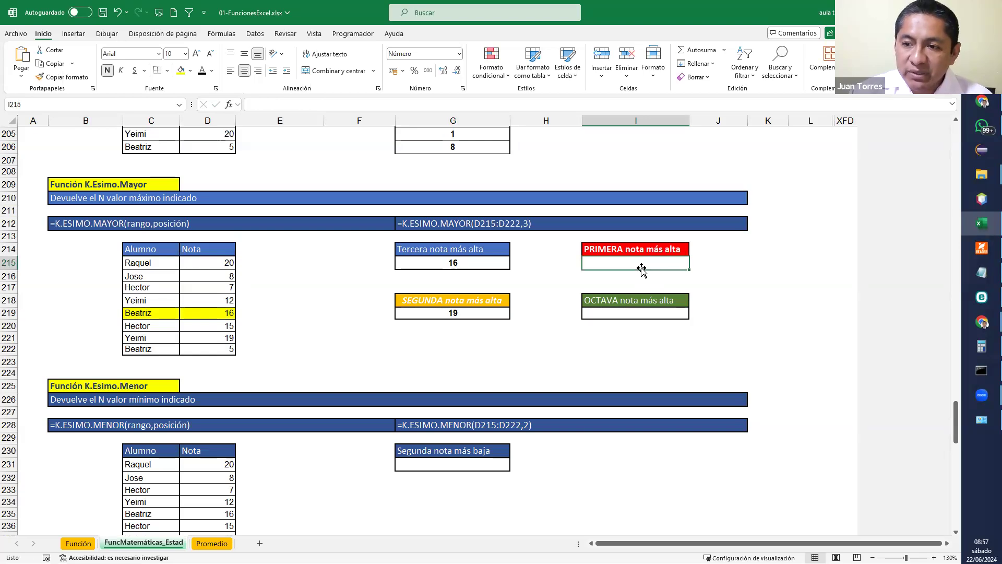
type("=")
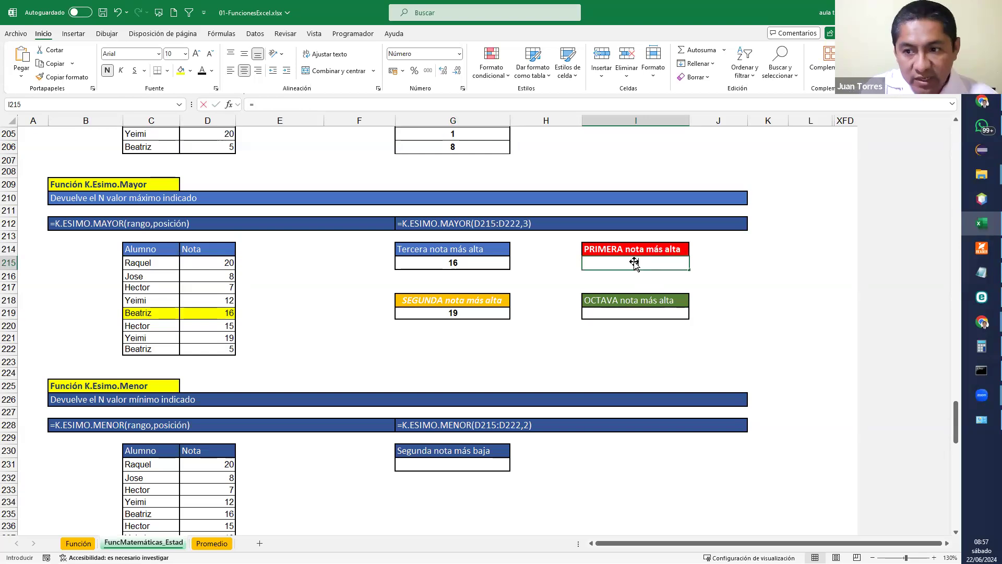
type("K.ESIM")
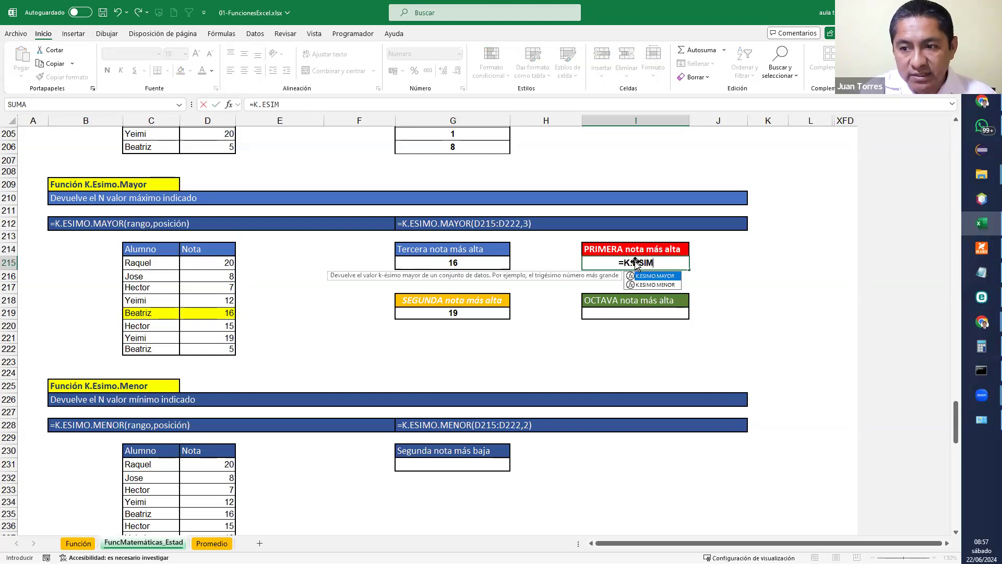
type("A")
key("BackSpace")
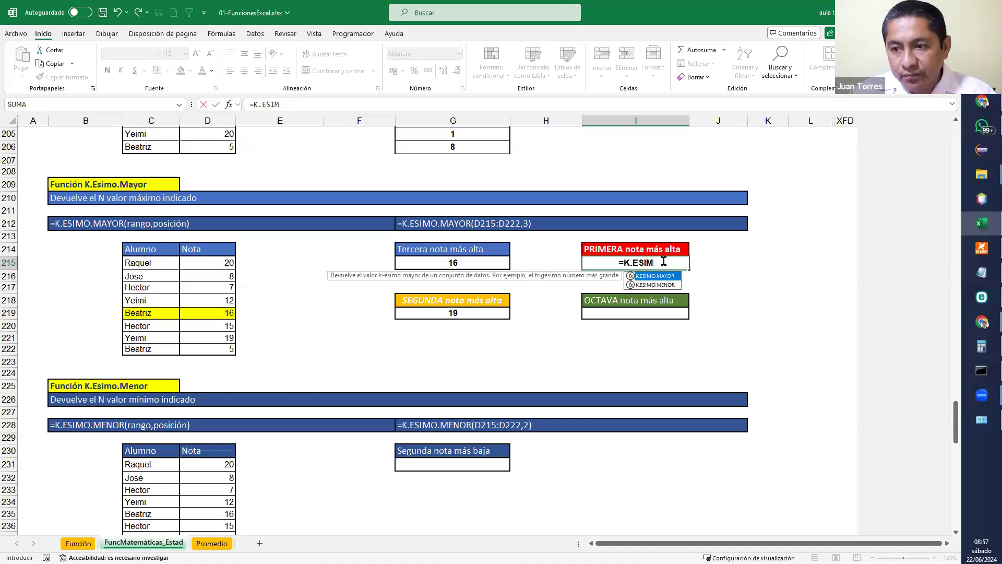
double_click(659, 275)
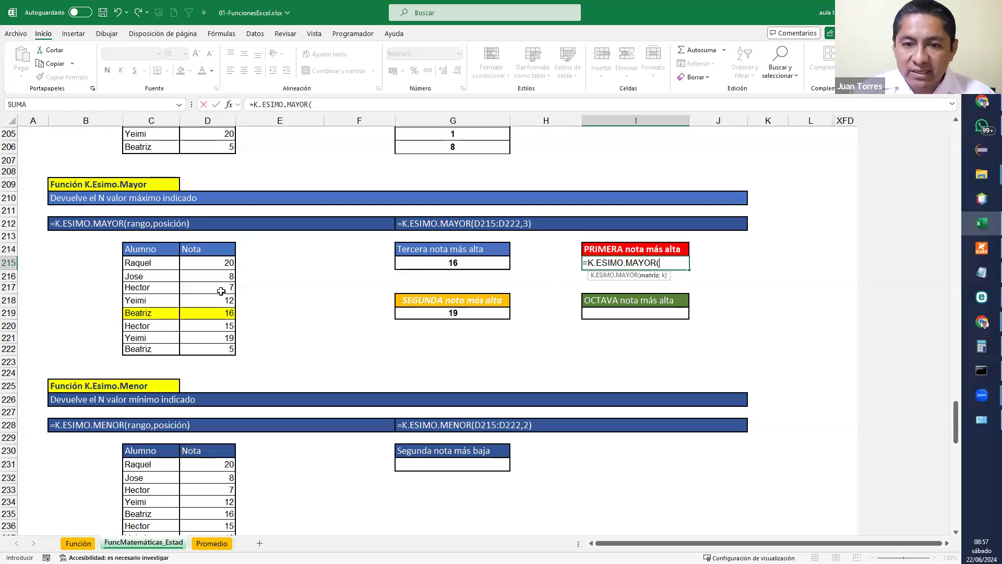
left_click_drag(219, 262, 201, 349)
type(";1")
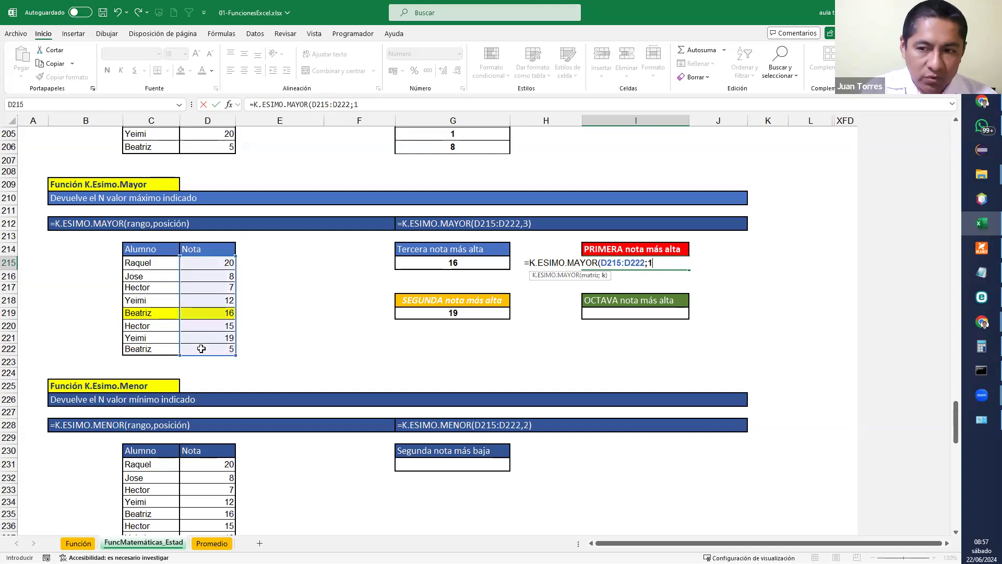
key("Return")
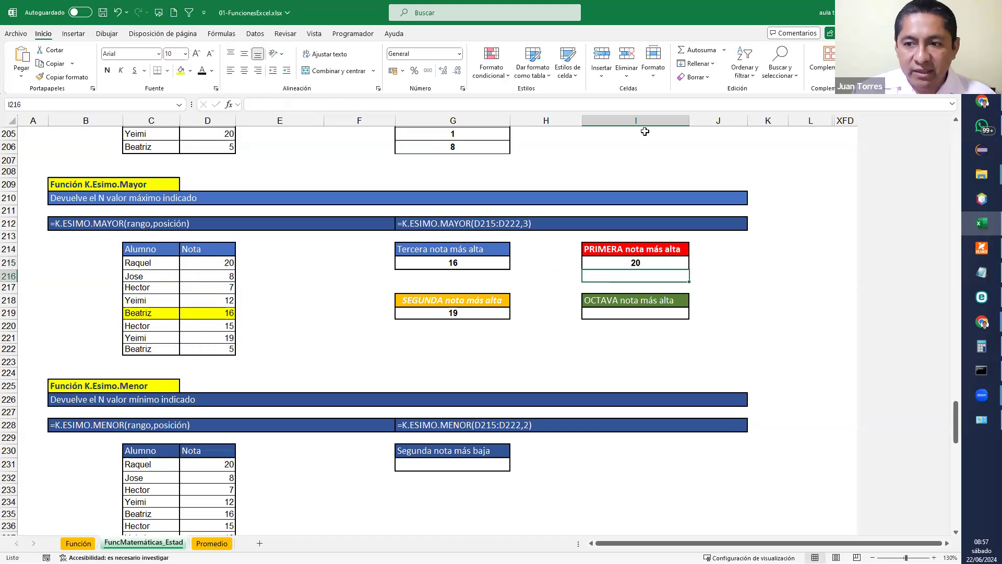
double_click(681, 262)
left_click_drag(680, 262, 521, 270)
key("Escape")
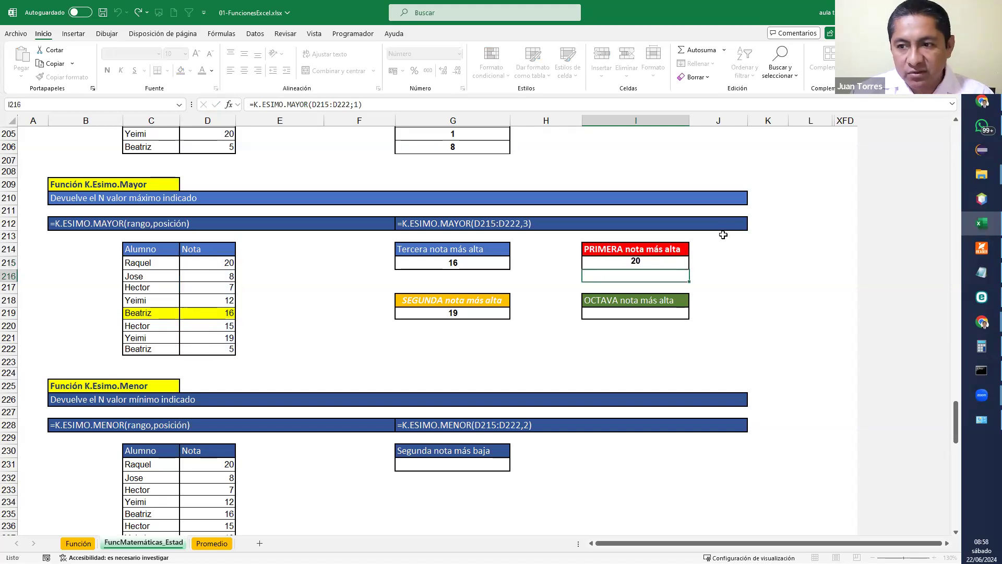
Calculate the maximum of D215:D222 in J215 with MAX and compare it with the K.ESIMO.MAYOR formula in I215
left_click(721, 267)
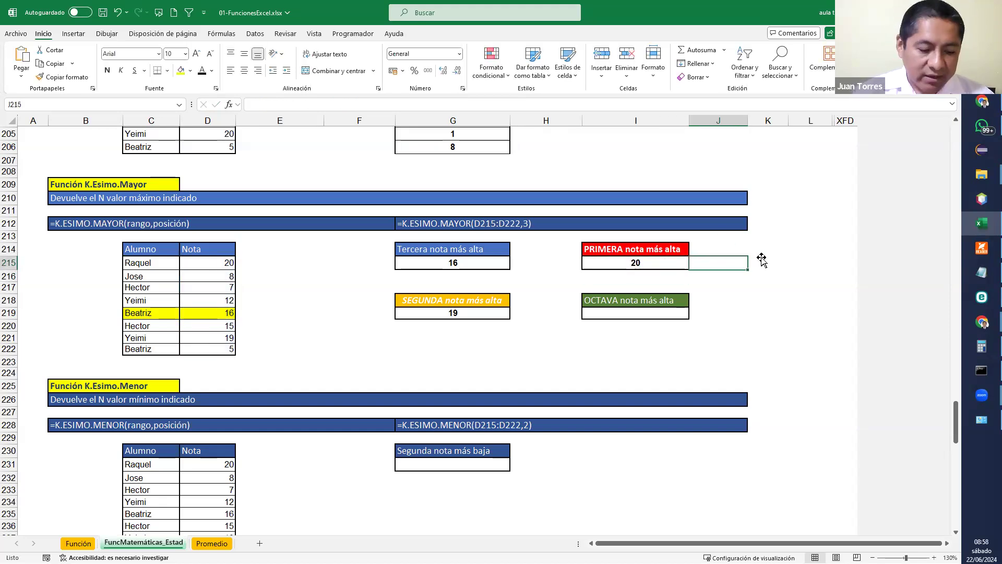
type("=MAX(")
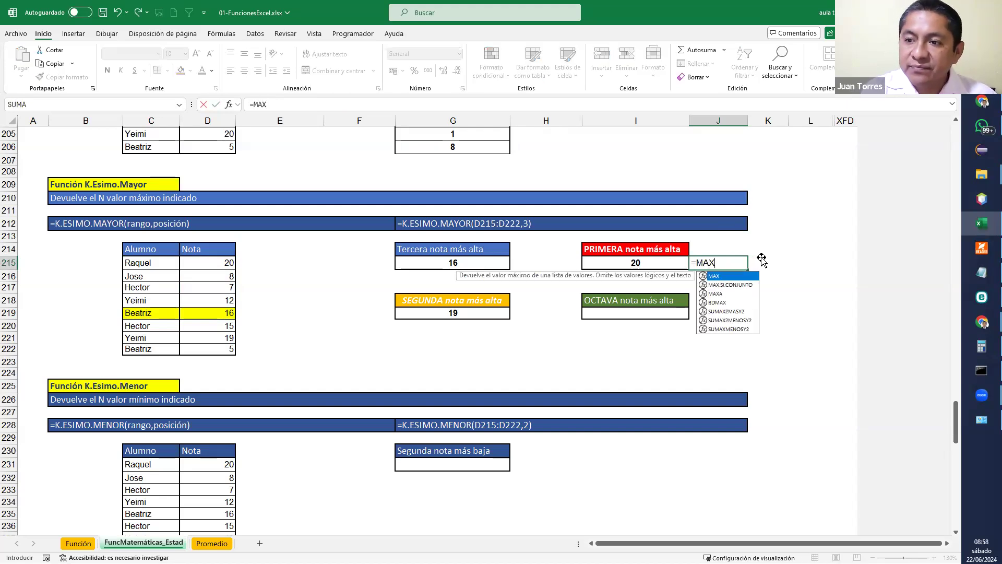
left_click(224, 268)
left_click_drag(225, 268, 203, 349)
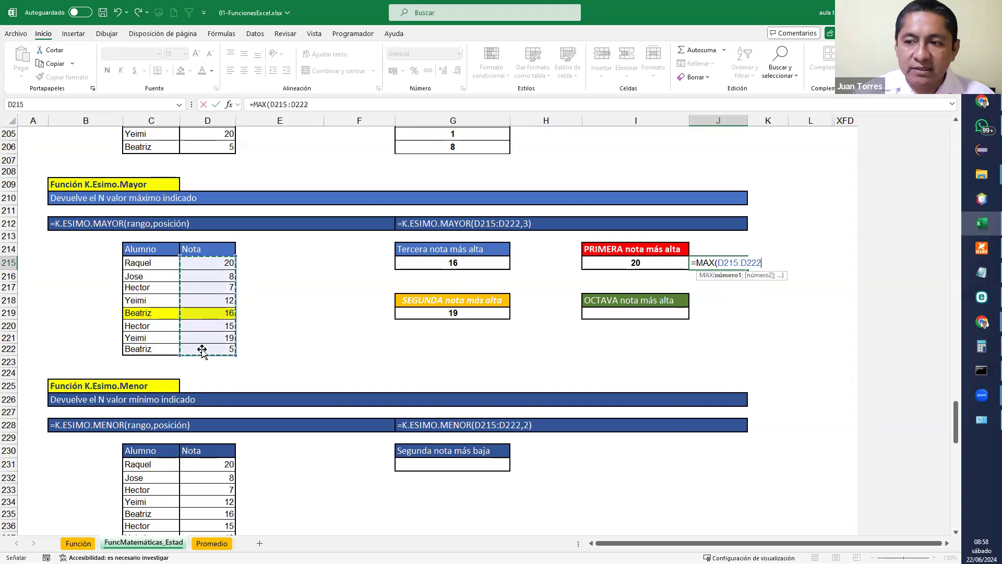
key("Return")
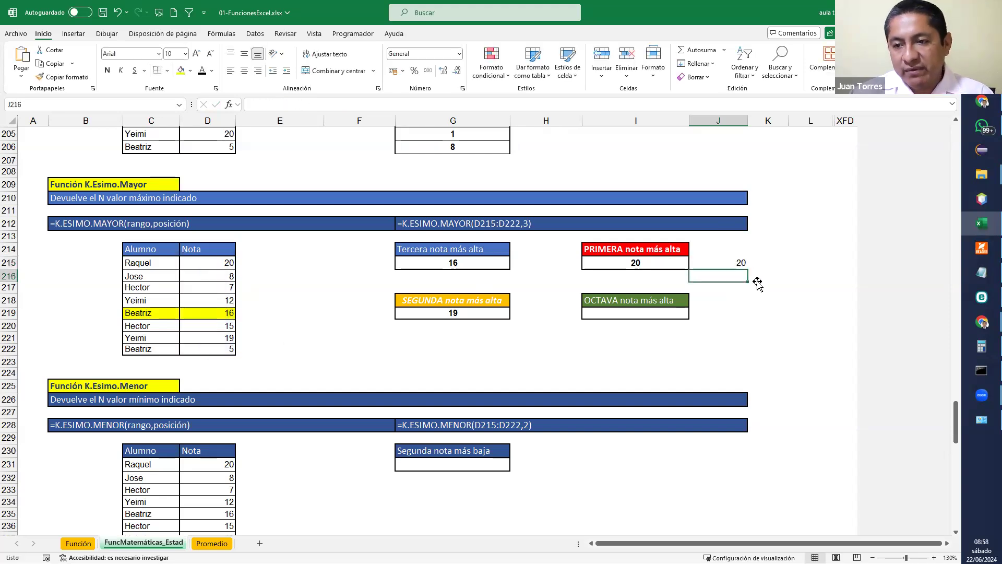
left_click(628, 263)
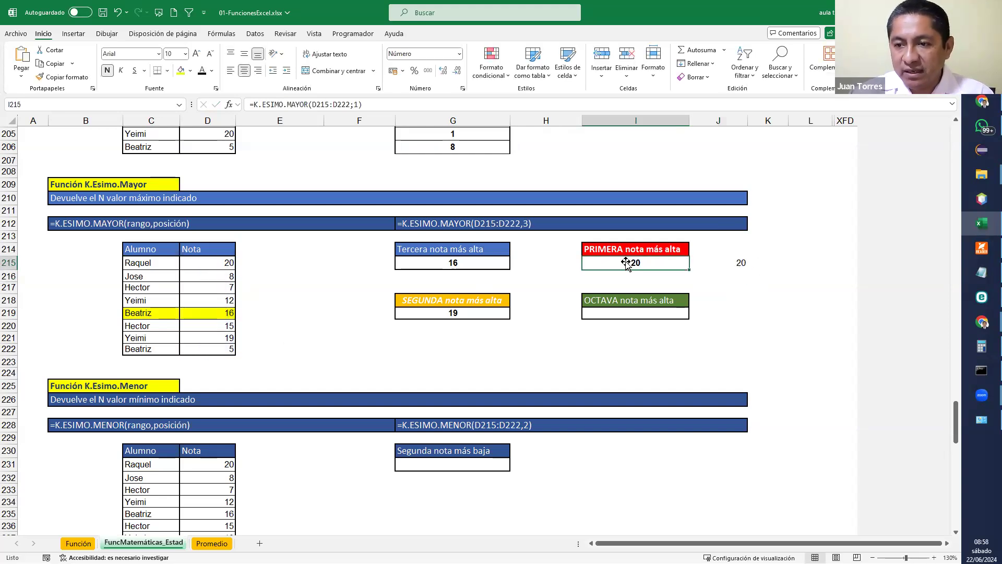
double_click(626, 263)
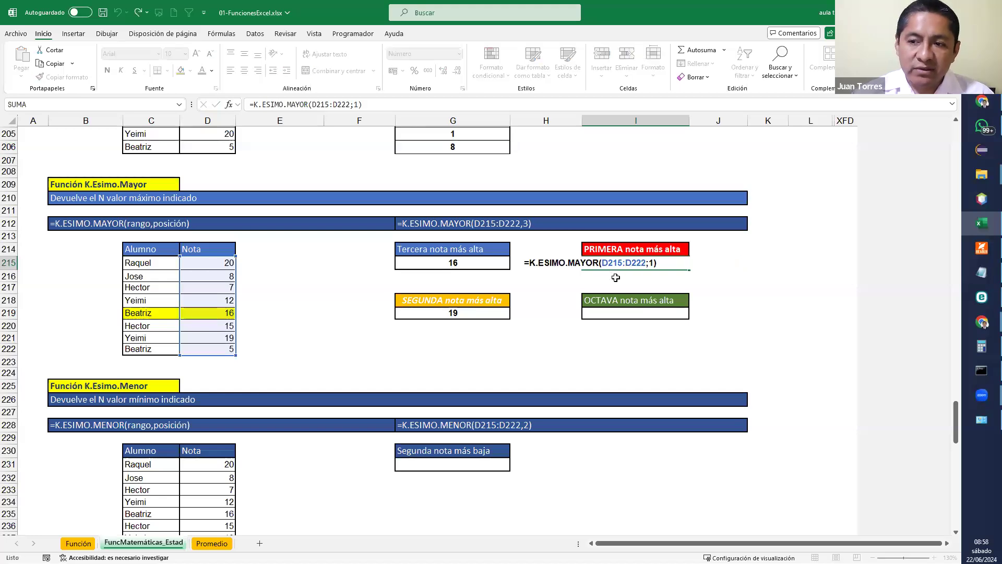
key("Return")
Calculate the second-lowest grade in G231 with K.ESIMO.MENOR over D231:D238 and position 2
scroll(677, 279, "down", 3)
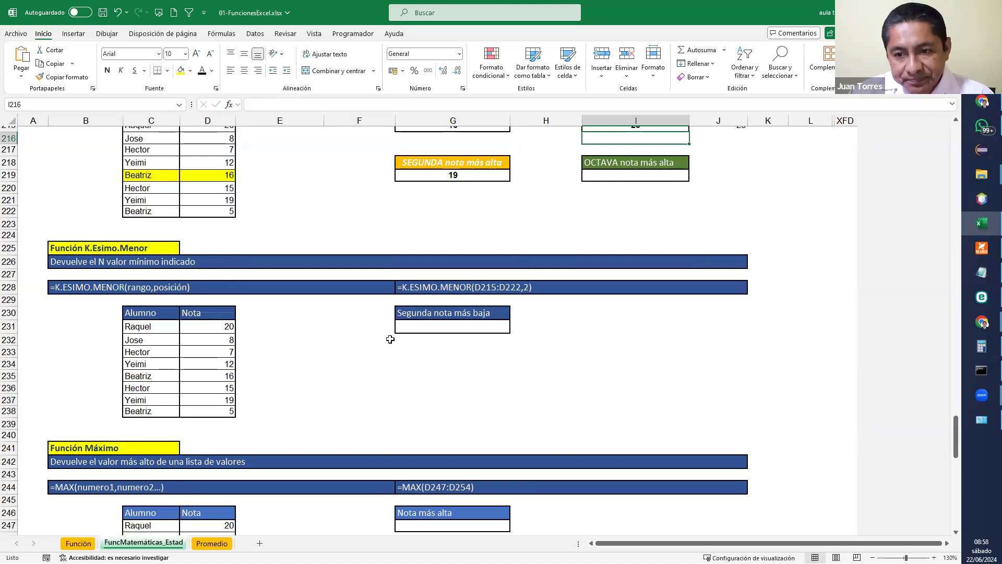
left_click(411, 332)
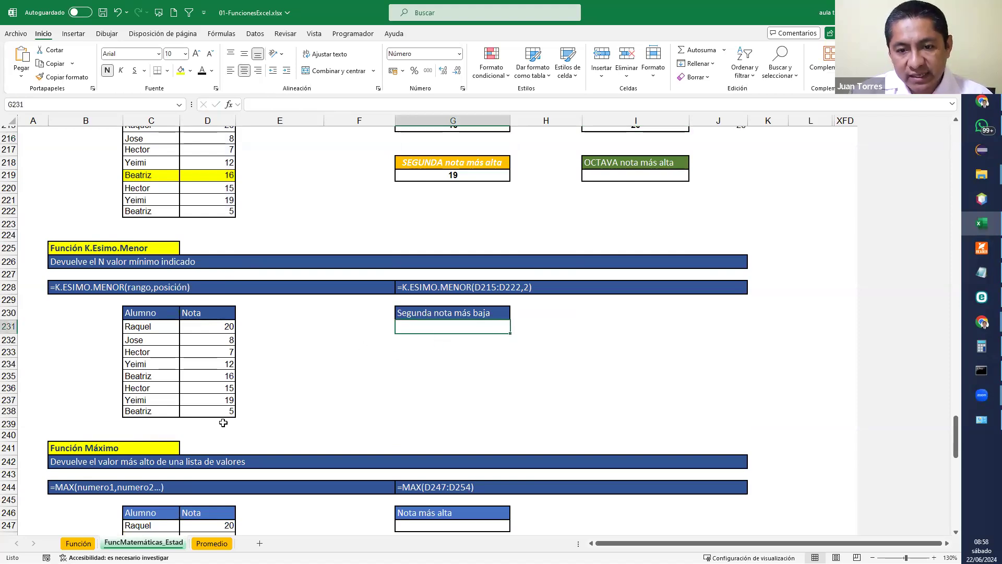
left_click_drag(224, 354, 144, 361)
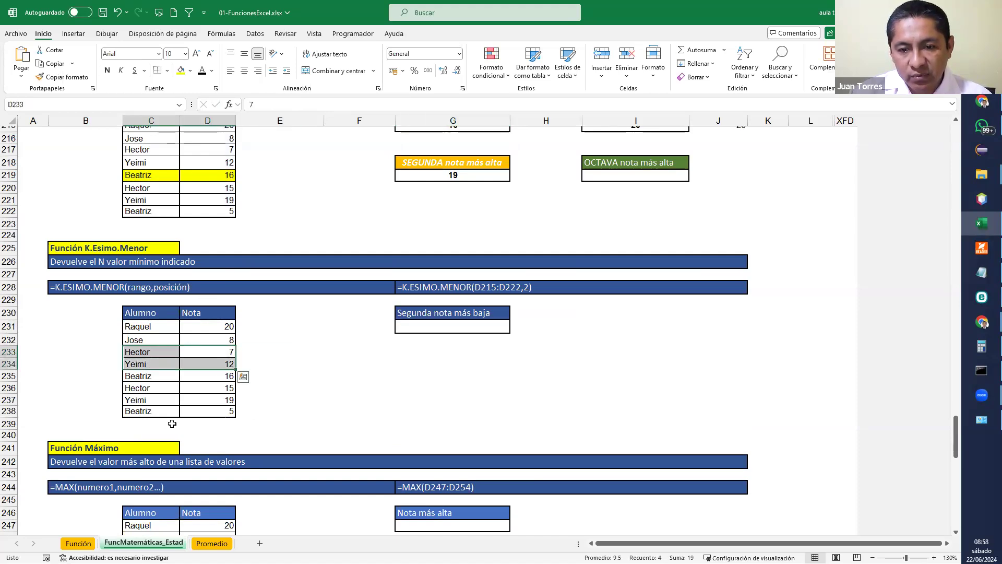
left_click(282, 401)
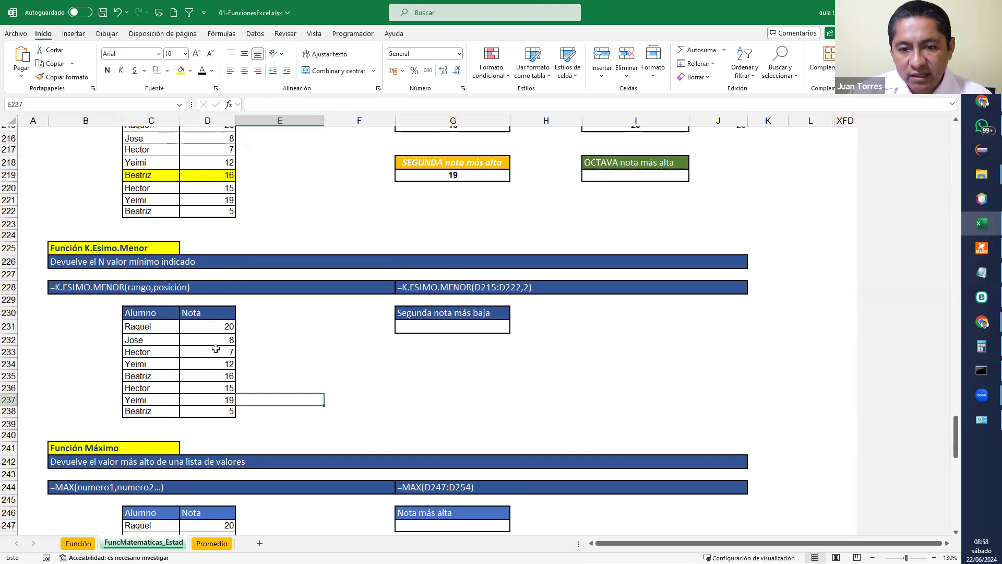
left_click_drag(137, 344, 229, 338)
left_click(431, 329)
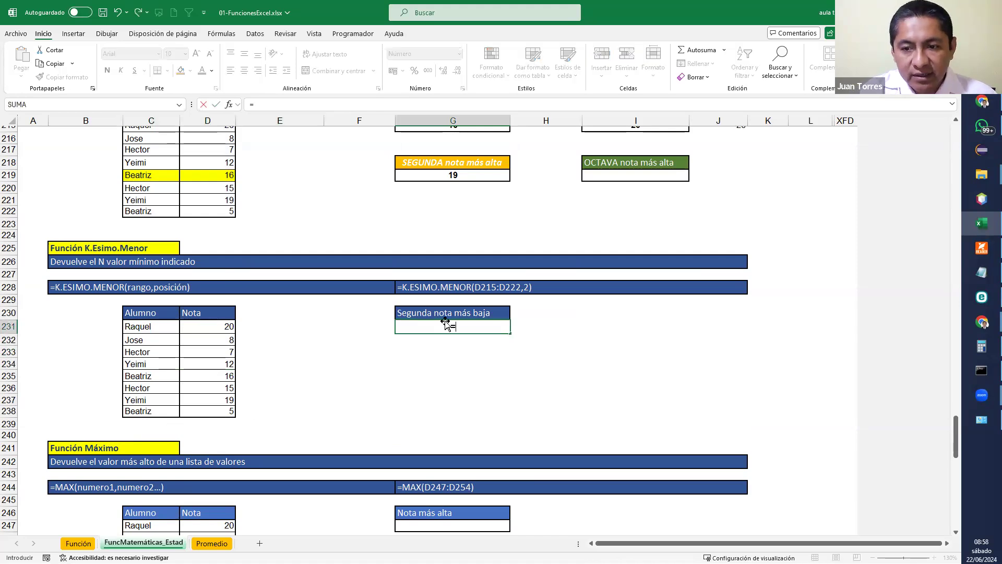
type("K.")
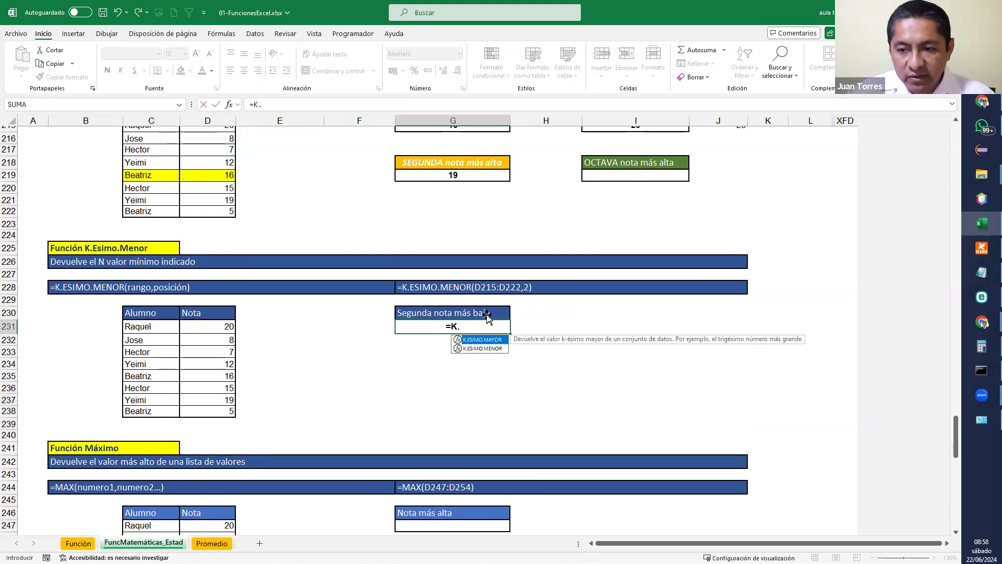
double_click(483, 349)
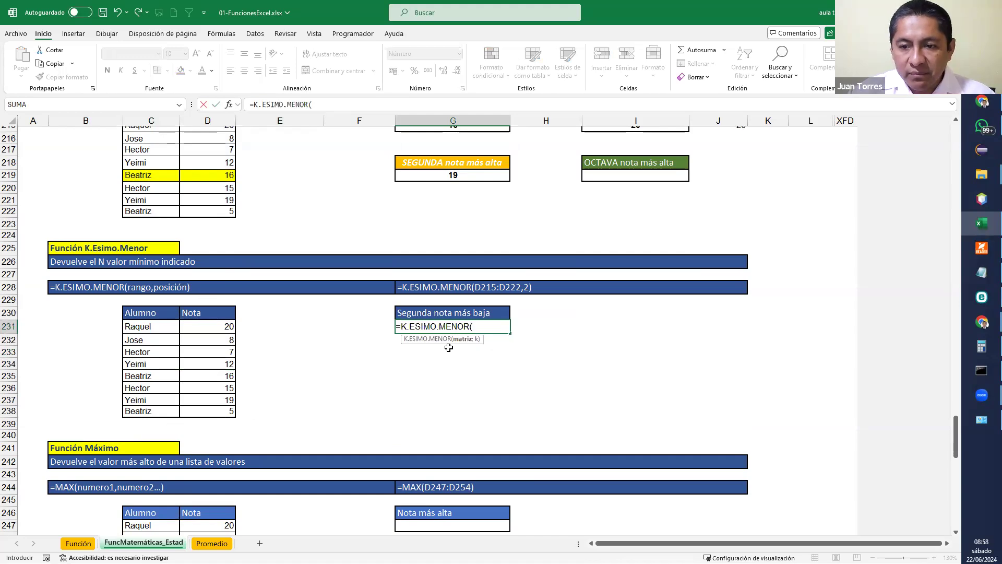
left_click_drag(228, 328, 204, 420)
type(";")
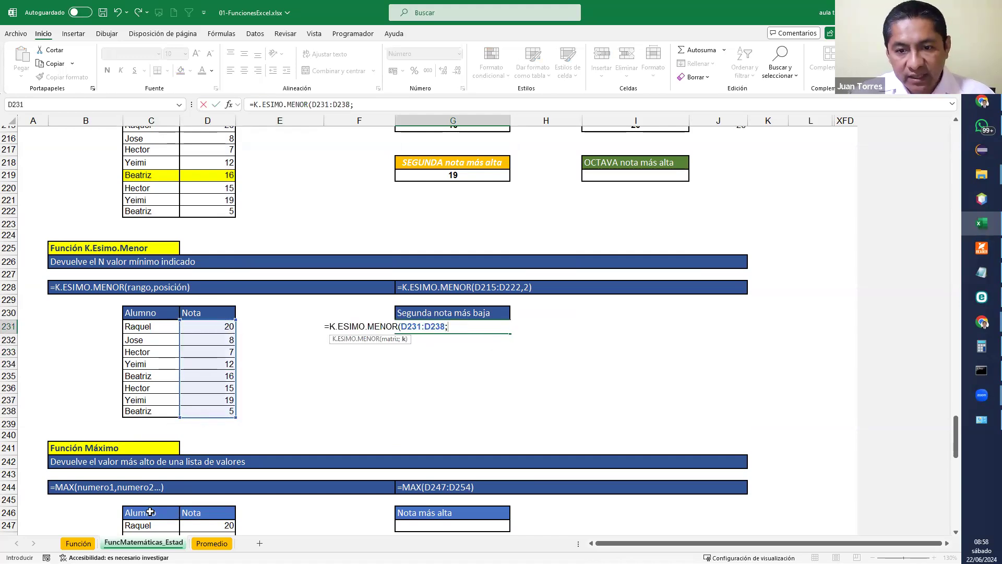
type("2")
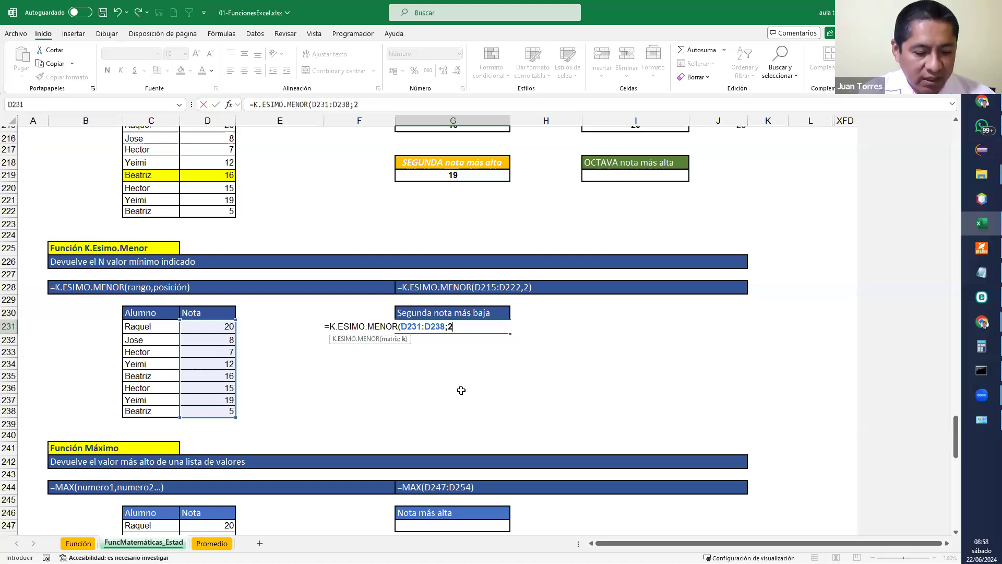
type(")")
key("Return")
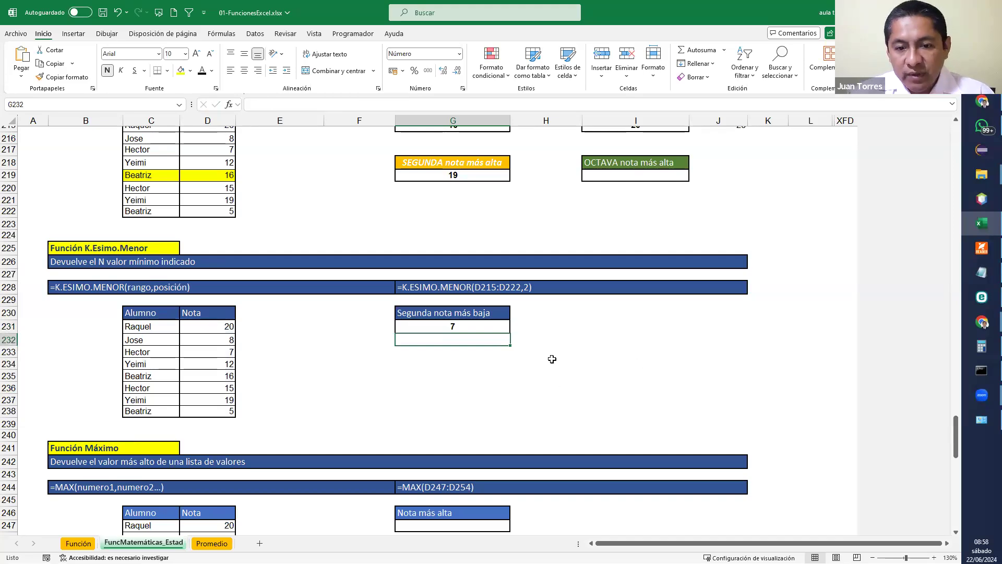
Calculate the highest grade in G247 of the Función Máximo exercise with MAX over D247:D254
scroll(551, 360, "down", 6)
scroll(543, 360, "down", 2)
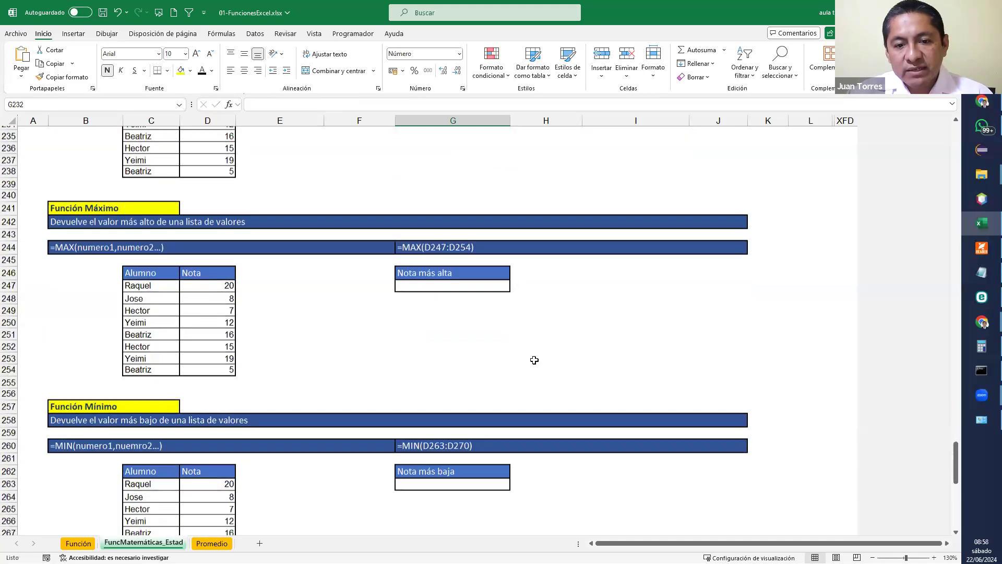
scroll(534, 360, "down", 1)
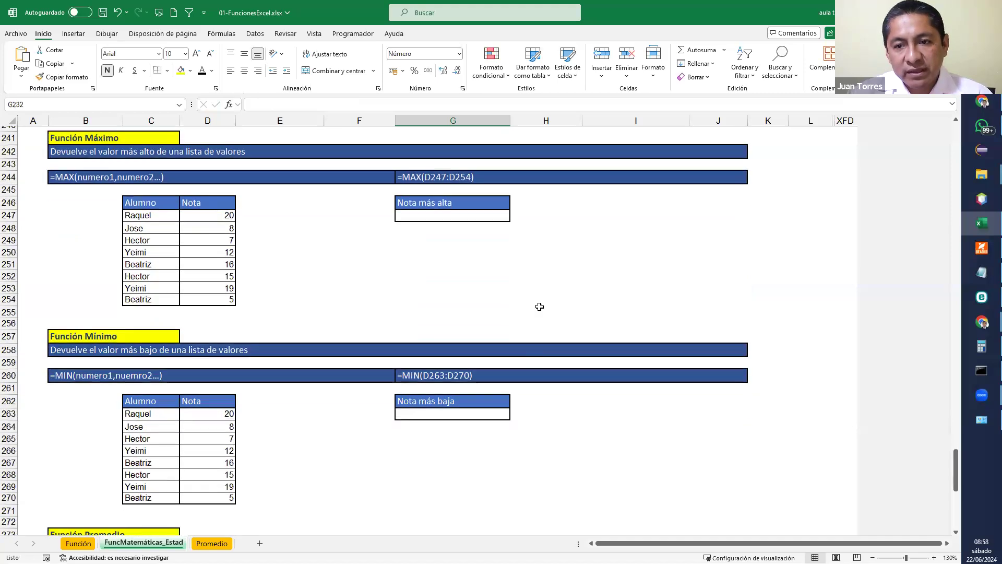
left_click(483, 214)
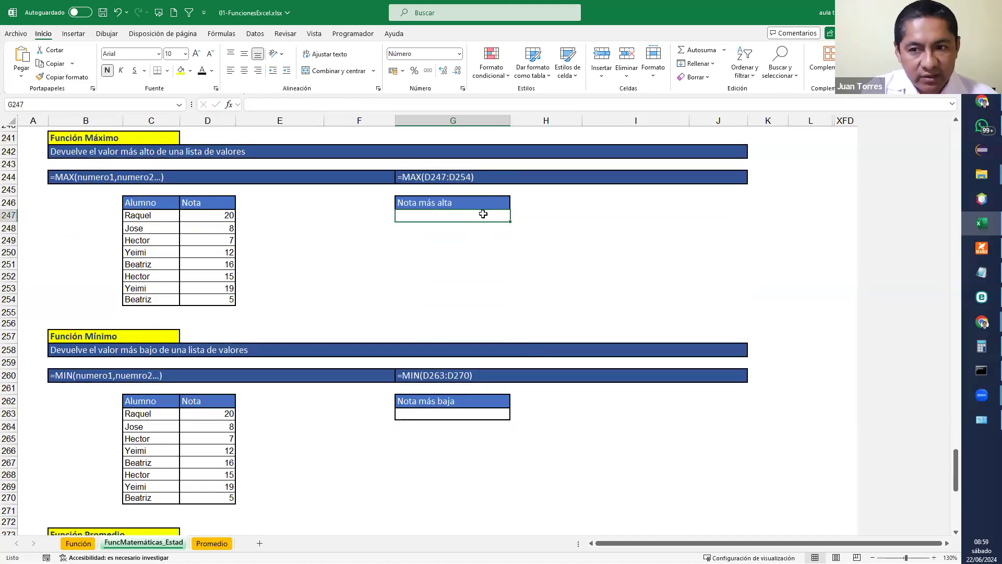
type("=")
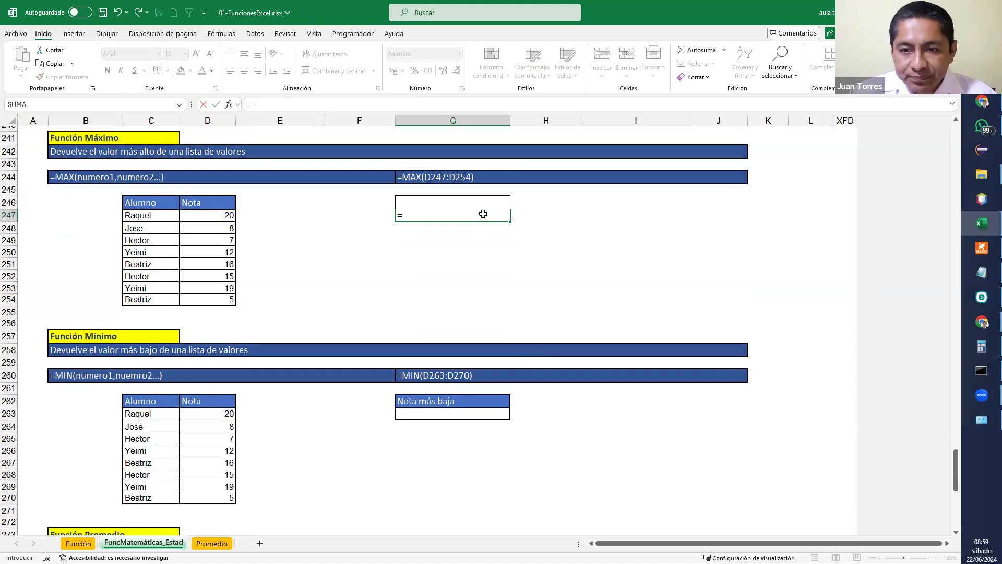
type("MAX(")
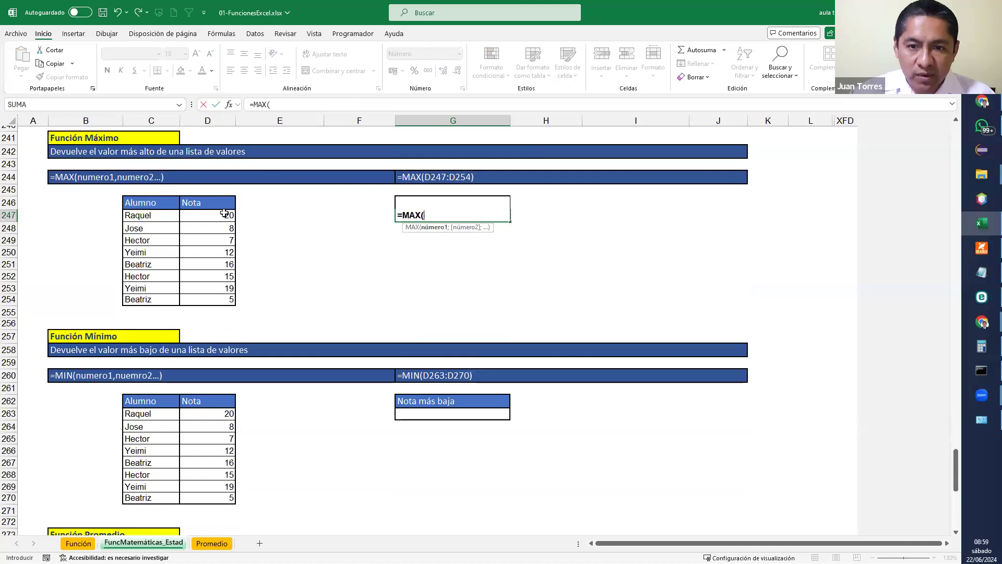
left_click_drag(226, 214, 224, 301)
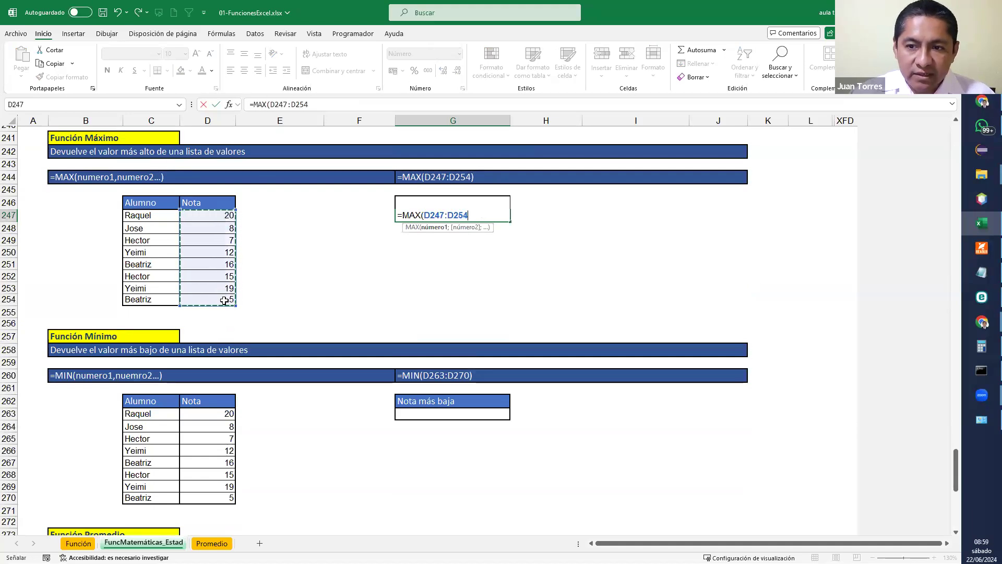
type(")")
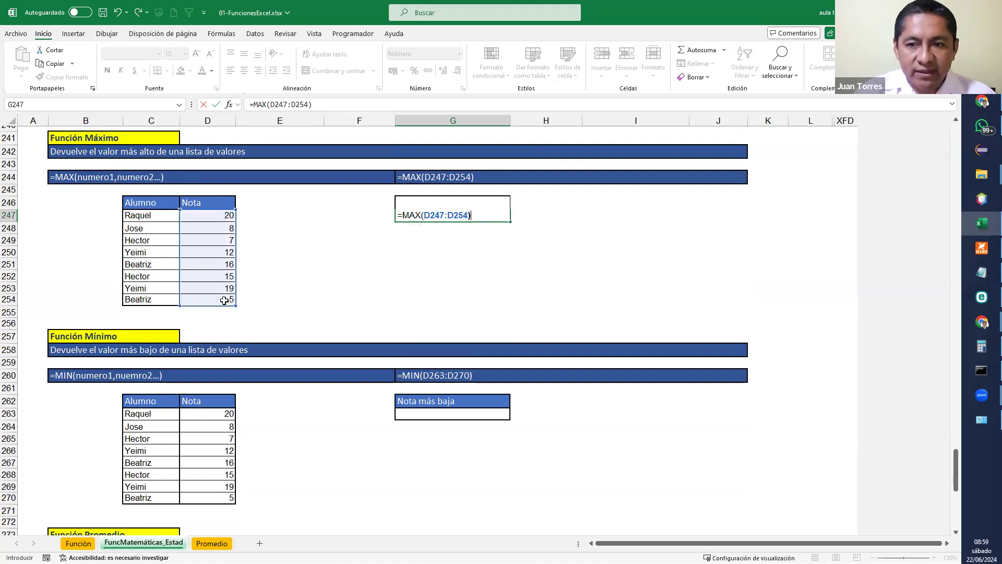
key("Return")
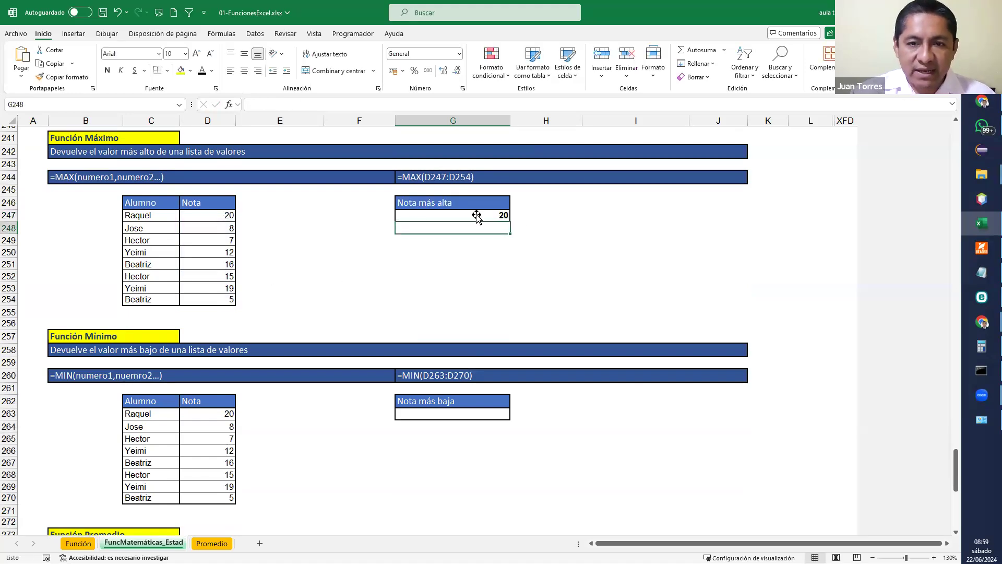
scroll(398, 301, "down", 3)
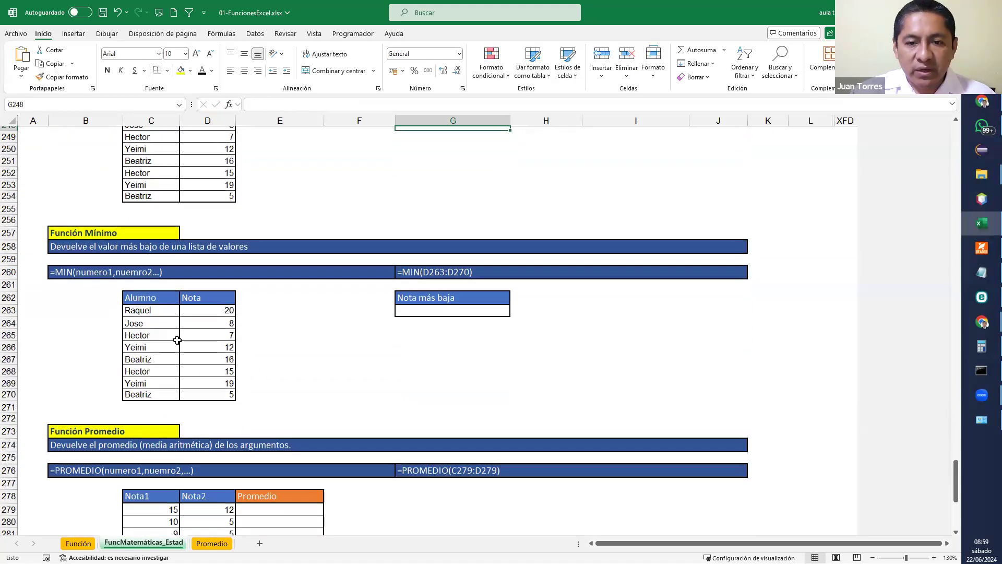
Calculate the lowest grade in G263 of the Función Mínimo exercise with MIN over D263:D270, and check its formula
left_click(458, 311)
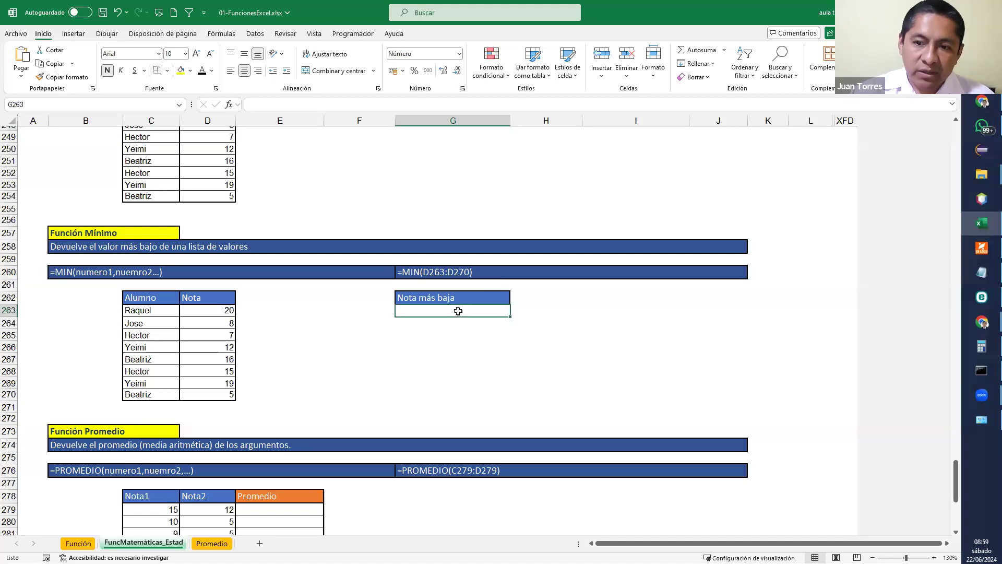
type("=MIN(")
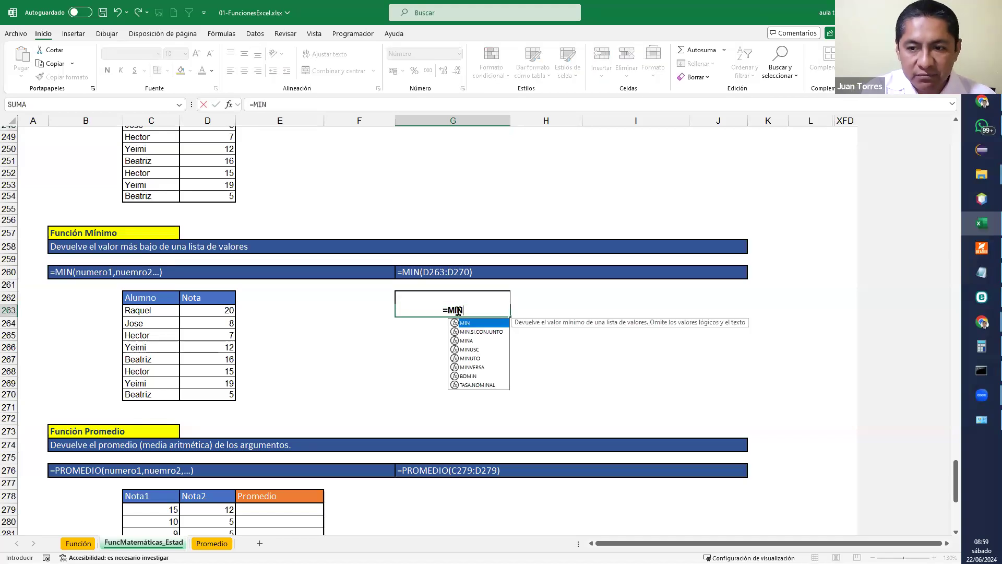
left_click_drag(196, 314, 204, 391)
key("Return")
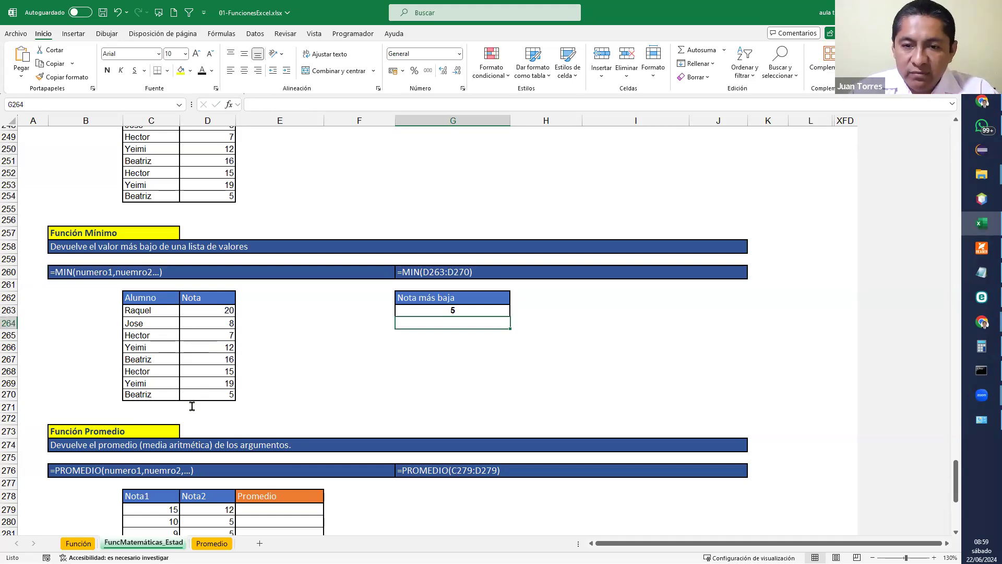
double_click(437, 308)
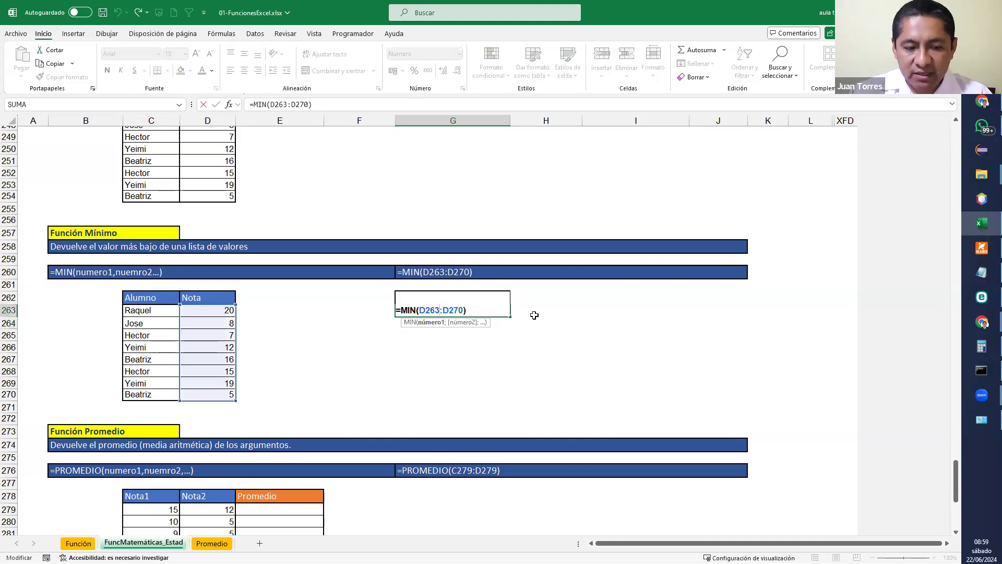
key("Return")
Calculate the first row's average in E279 of the Función Promedio exercise with PROMEDIO of C279 and D279
scroll(450, 360, "down", 6)
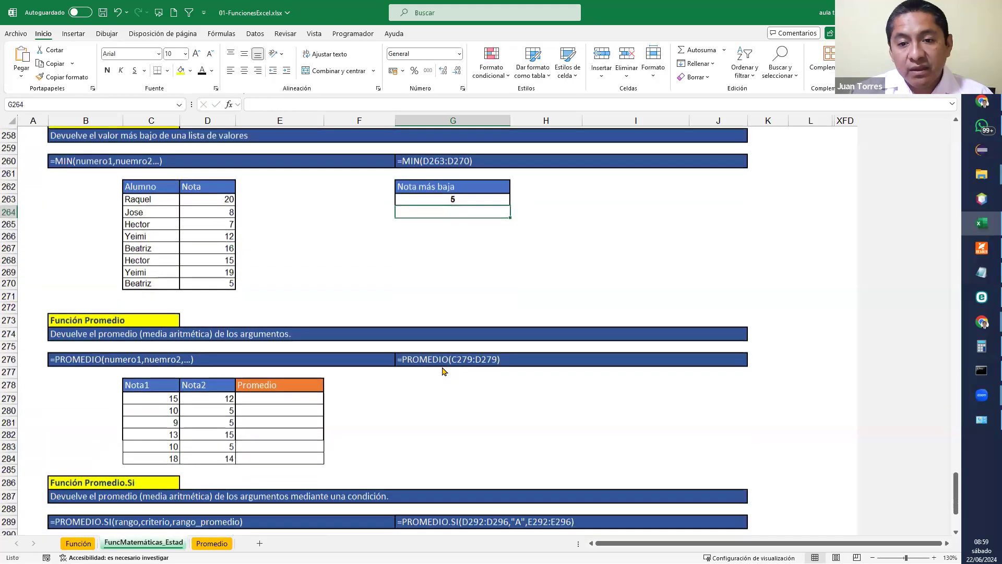
scroll(450, 360, "down", 2)
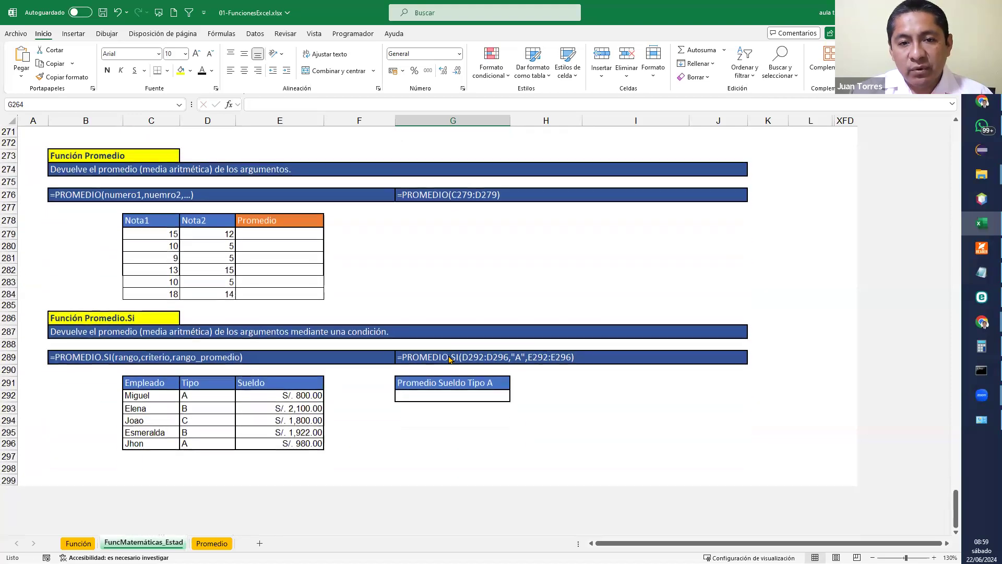
left_click_drag(172, 242, 167, 297)
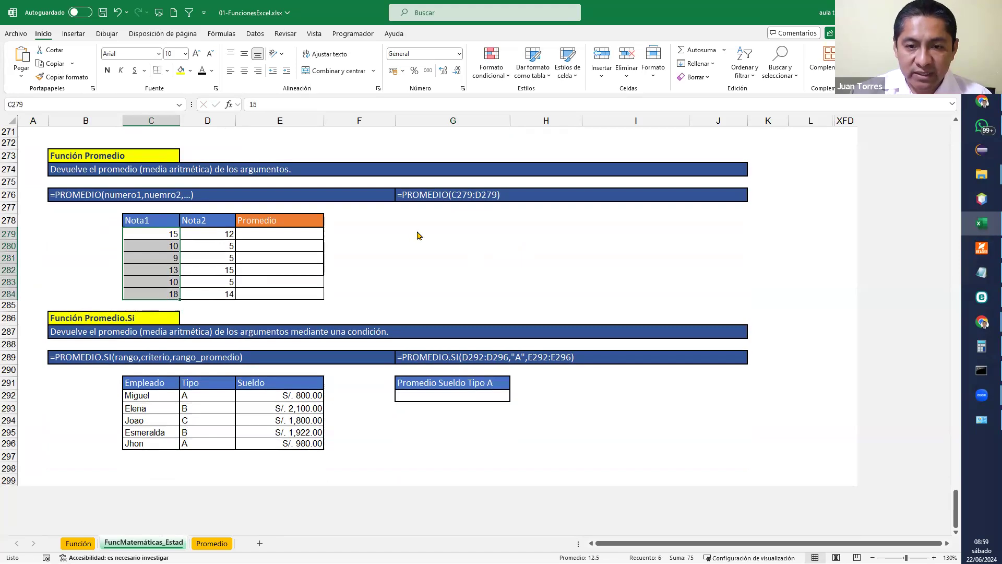
left_click(315, 236)
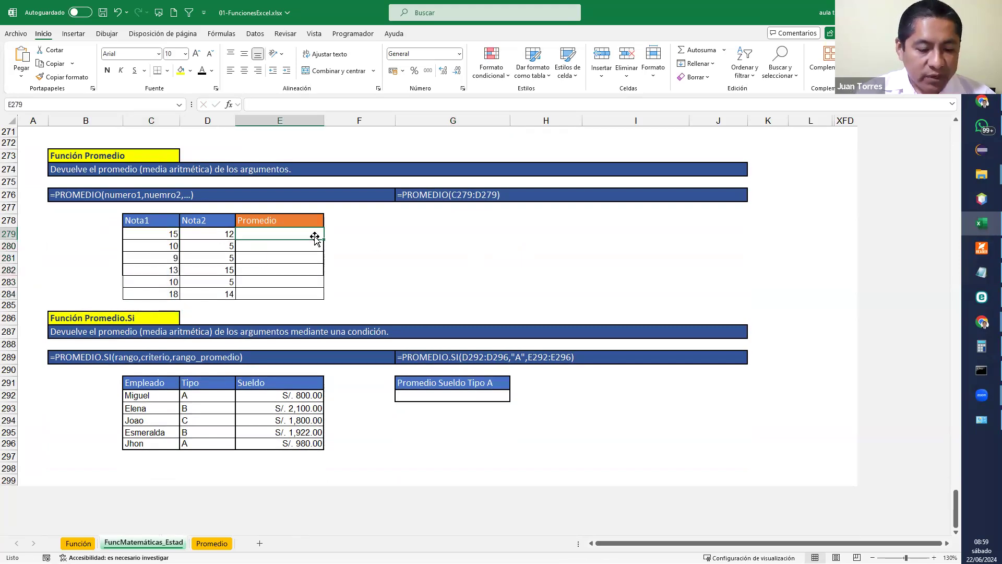
type("=PROMEDIO(")
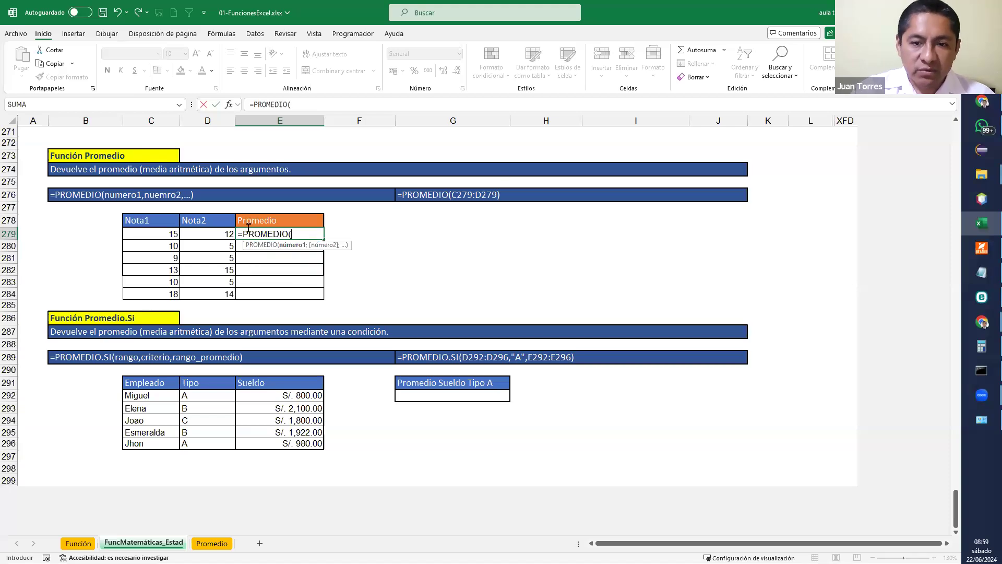
left_click(169, 232)
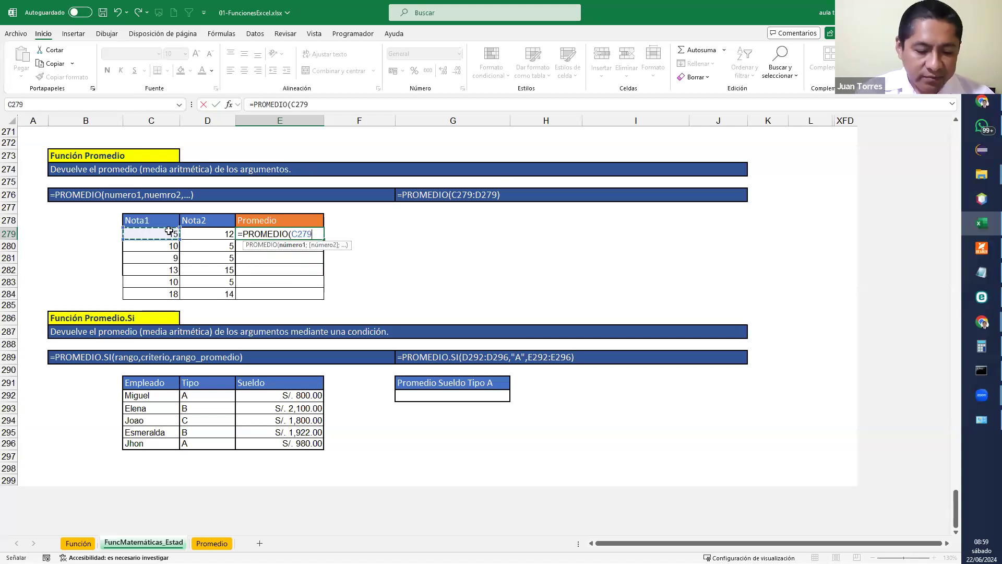
type(";")
left_click(202, 233)
type(")")
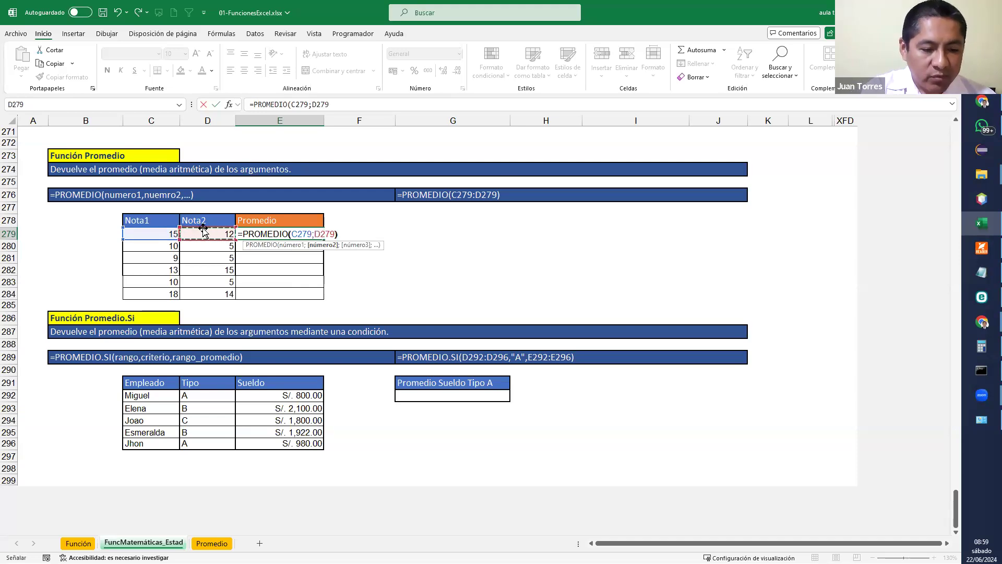
key("Return")
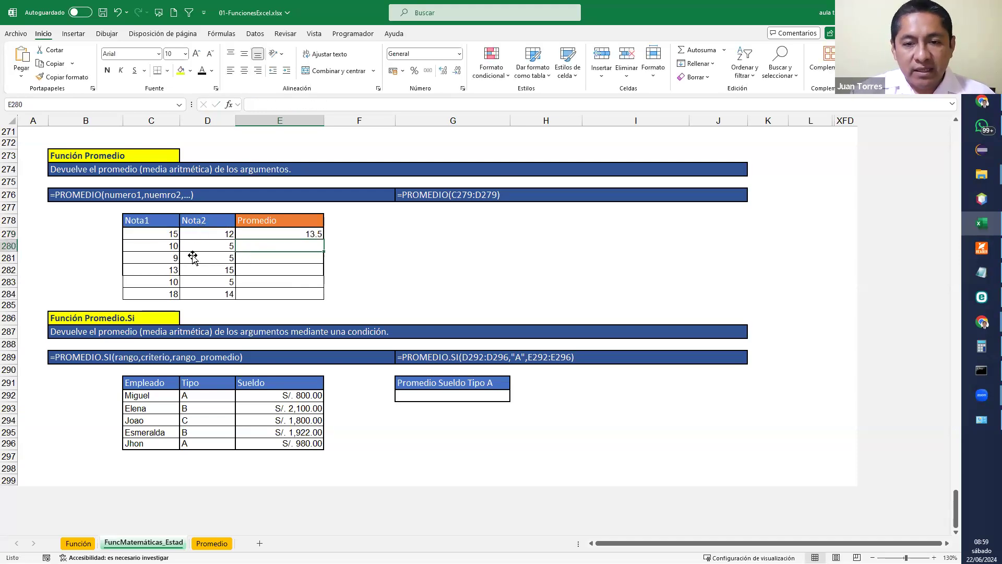
Copy the average formula from E279 down through E284 and check the grades and average in row 280
left_click(277, 237)
left_click_drag(324, 237, 325, 298)
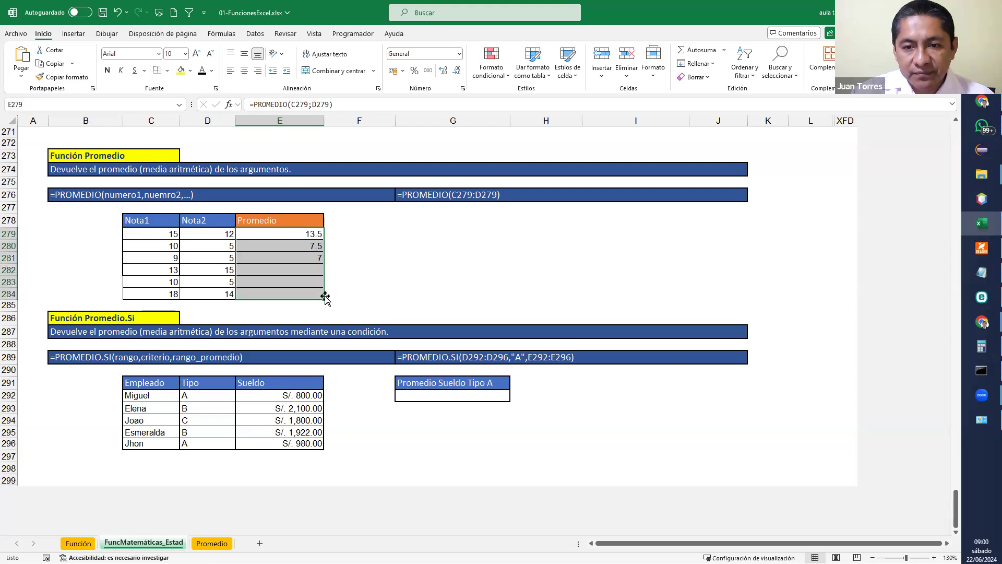
left_click(374, 261)
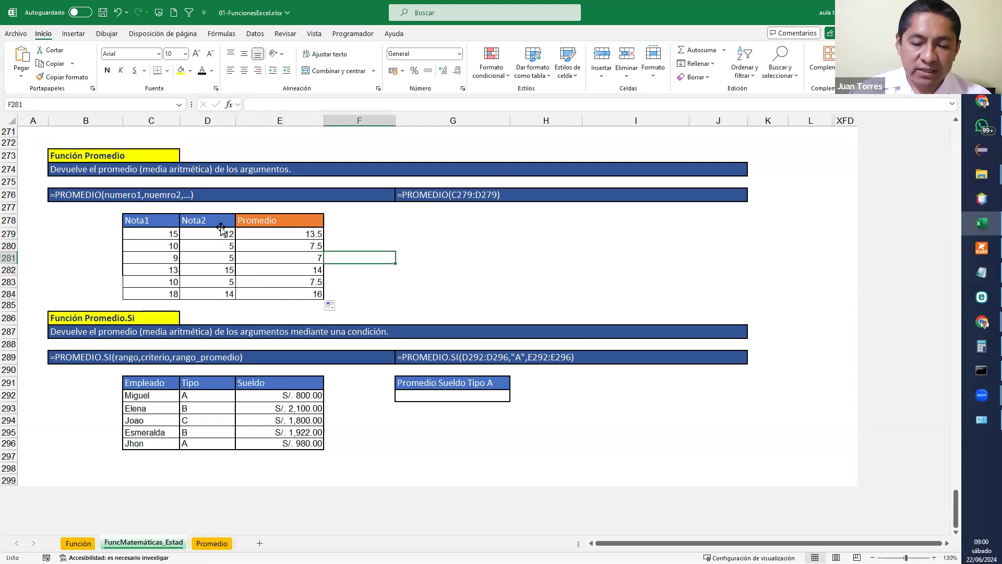
left_click(172, 246)
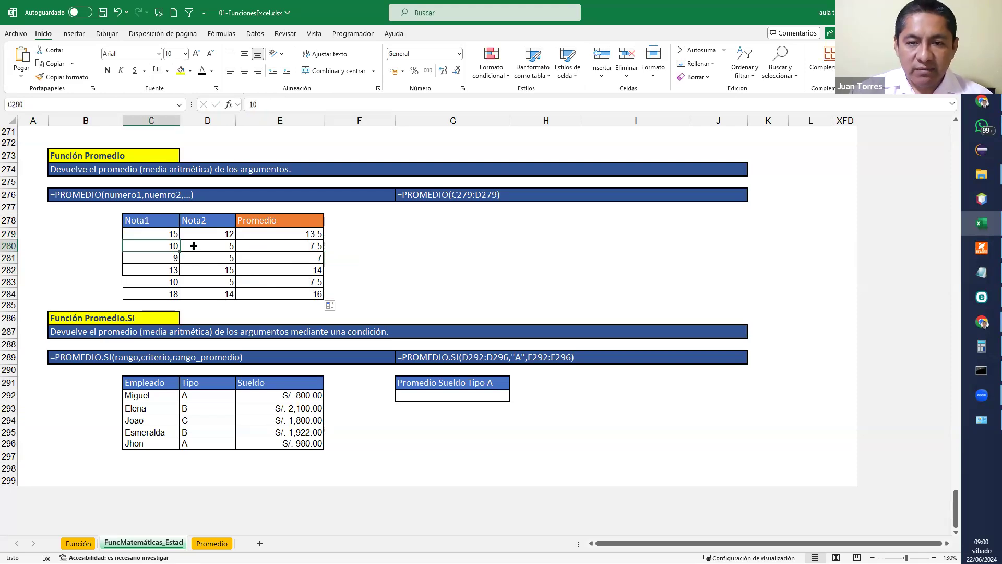
left_click(194, 245)
left_click(299, 242)
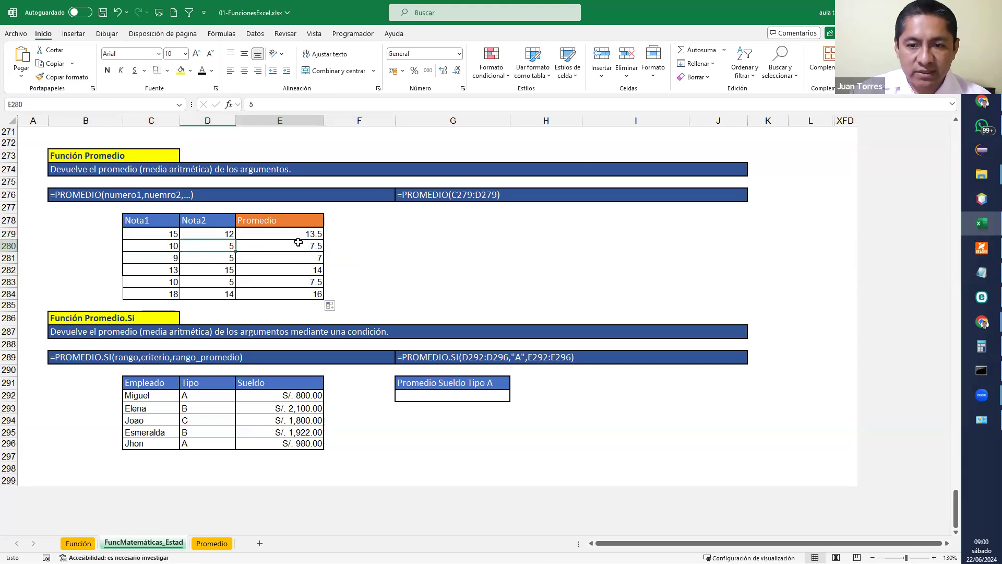
Calculate the overall average of C279:D284 in G282 with PROMEDIO, and clear that cell again
left_click(424, 265)
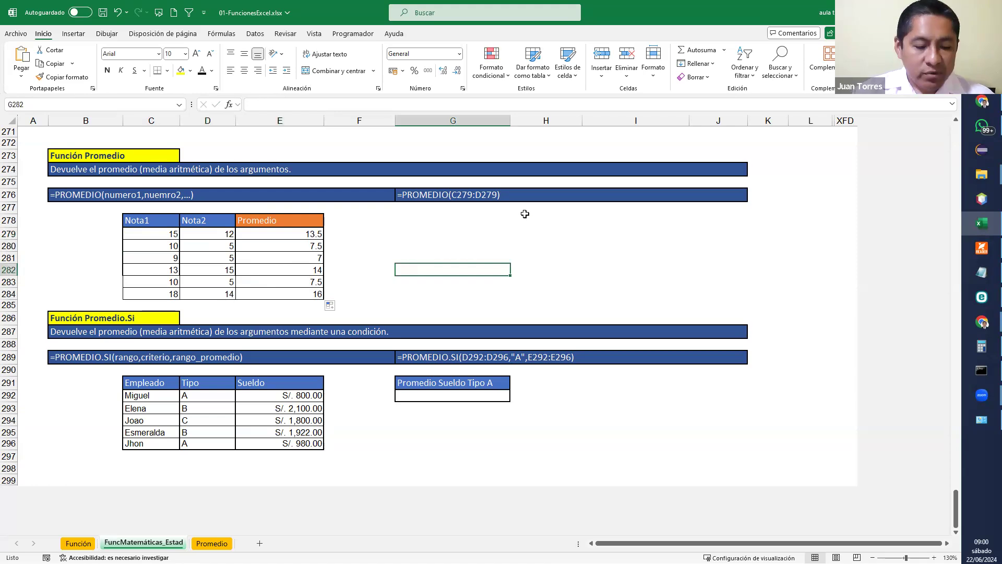
type("=PR")
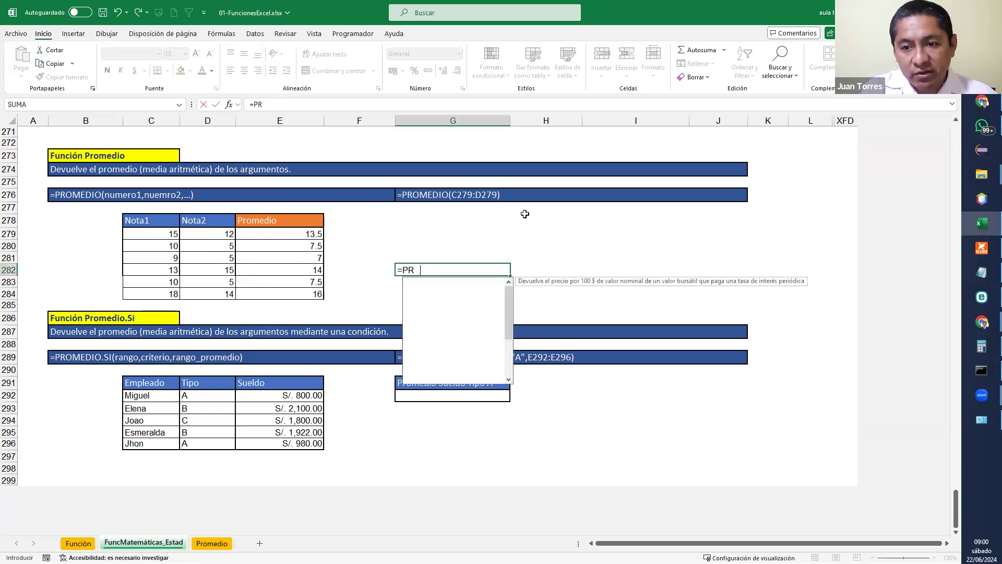
type("OMEDIO(")
left_click(165, 232)
left_click_drag(165, 232, 203, 292)
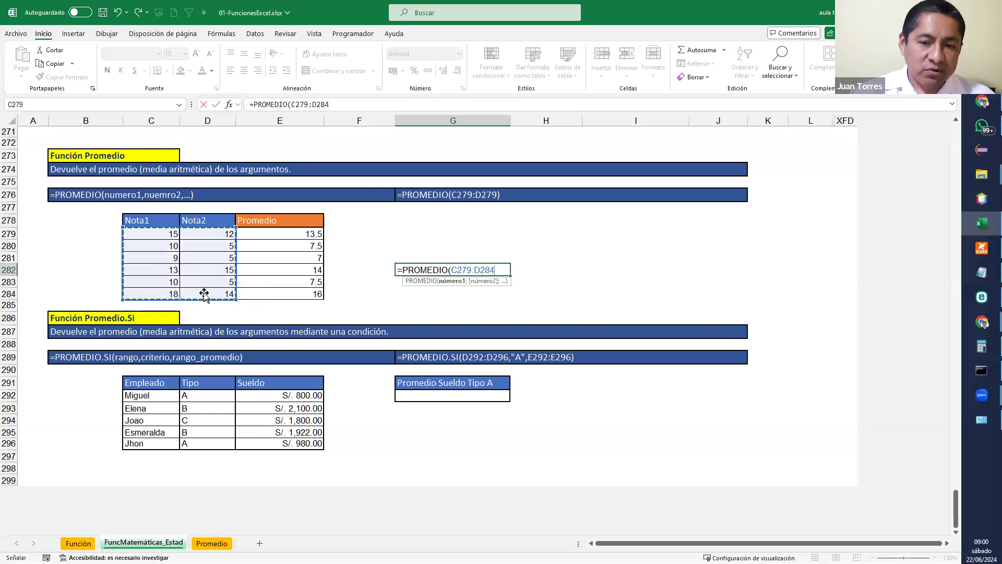
type(")")
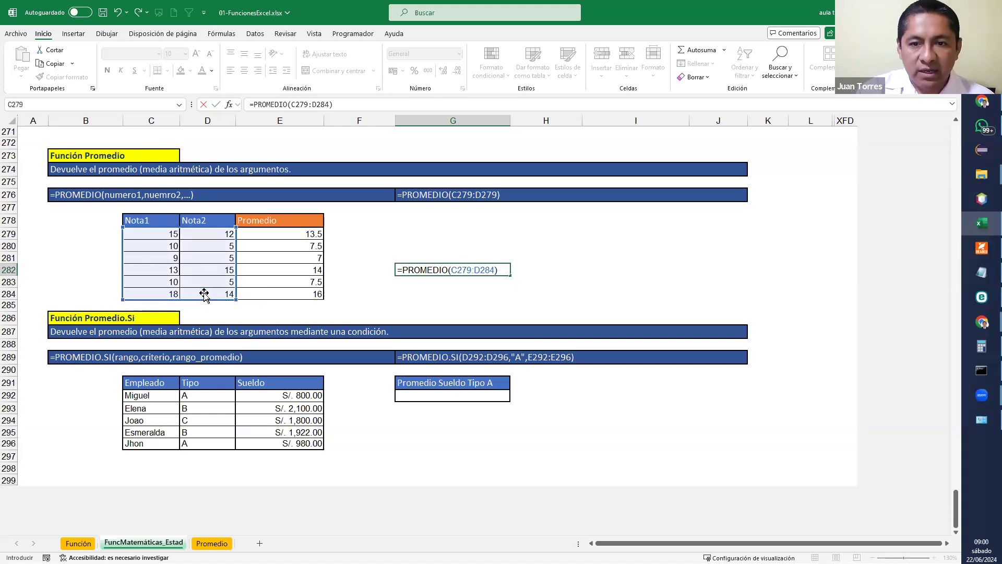
key("Return")
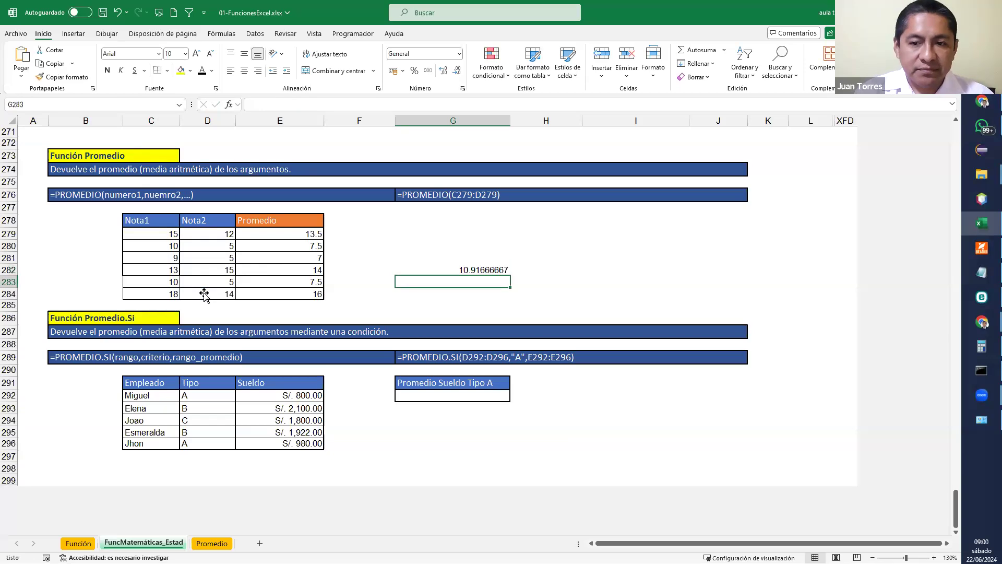
left_click(469, 269)
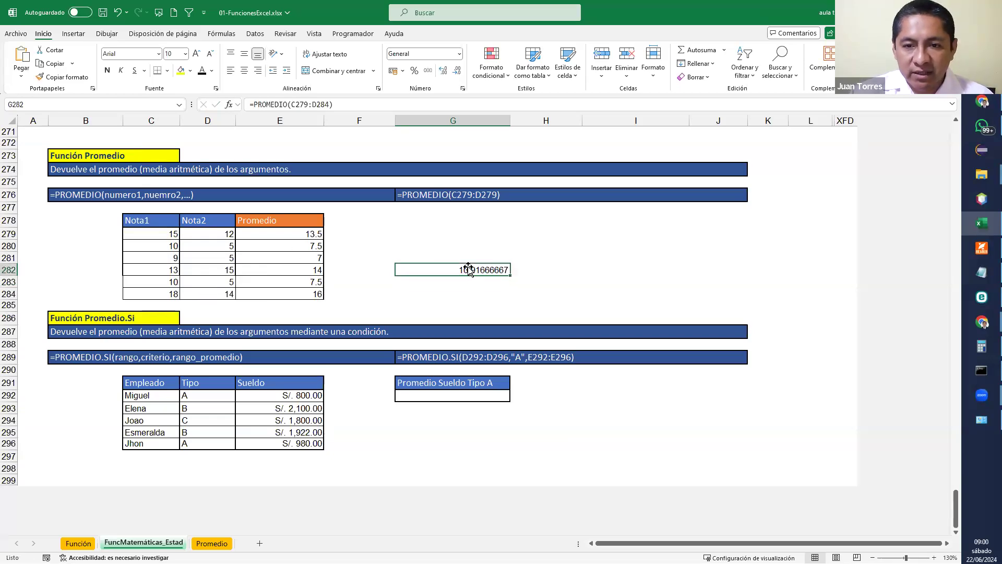
key("Delete")
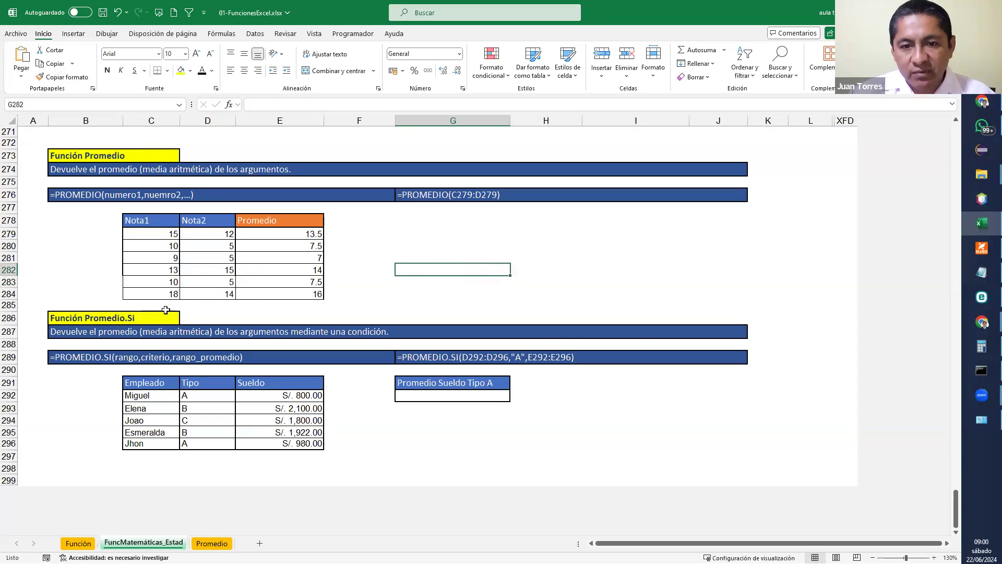
Enter the labels "Nota 1" in G282 and "Nota 2" in G283 beside the grades table
type("=PR")
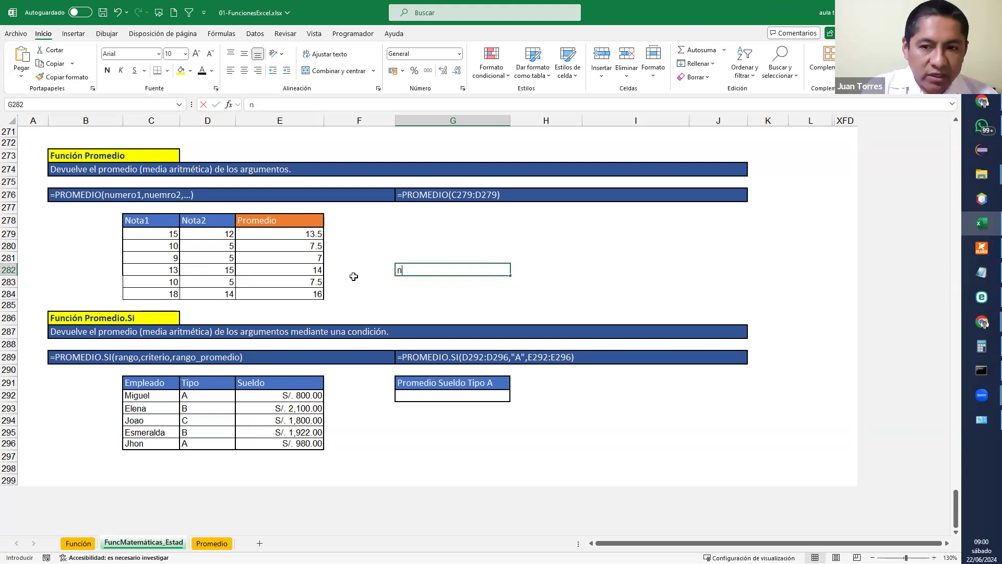
key("BackSpace")
key("BackSpace")
key("BackSpace")
type("Nota")
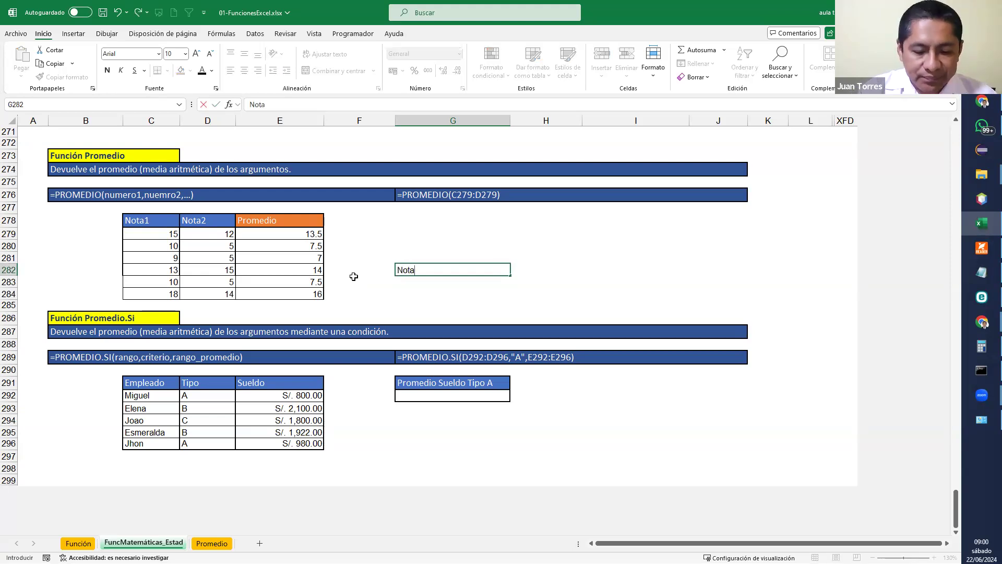
type(" 1")
key("Return")
type("Nota 2")
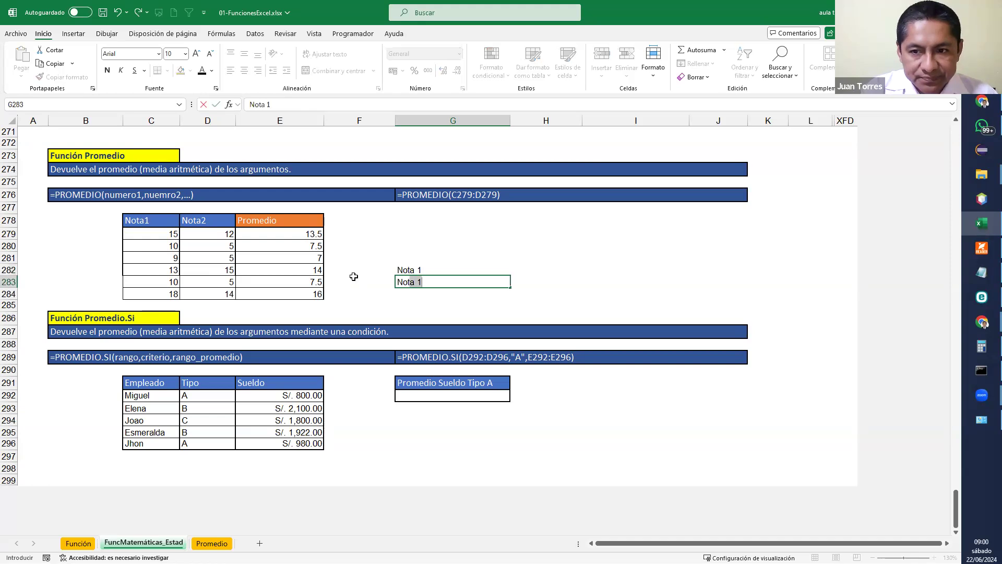
key("Return")
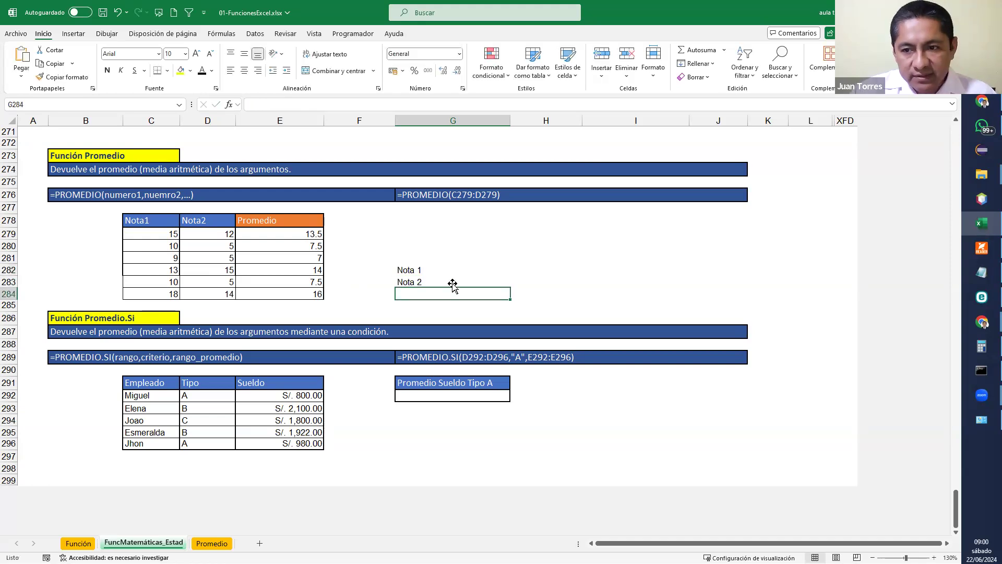
Calculate the average of the Nota1 column in H282 with PROMEDIO over C279:C284
left_click(534, 271)
type("=promedio(")
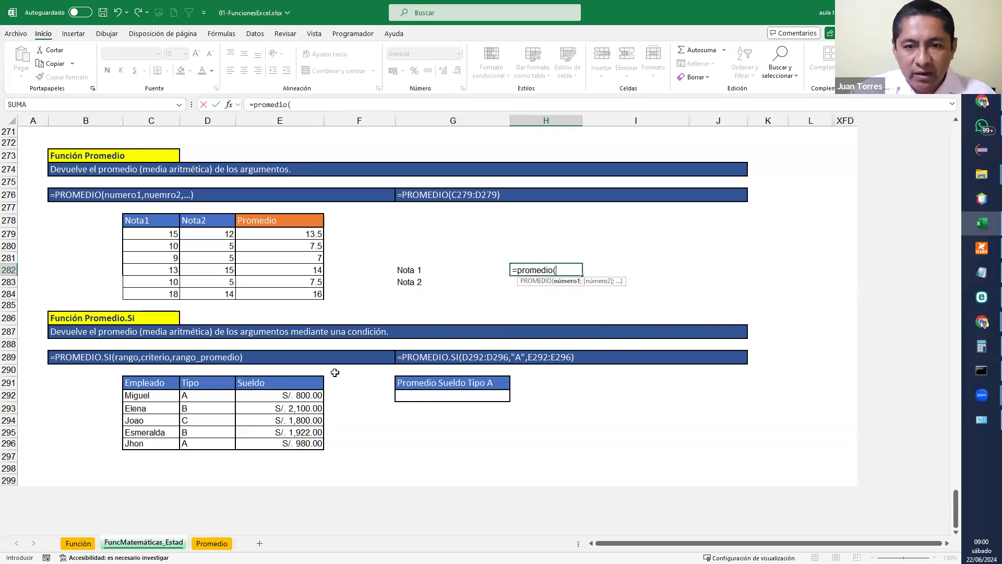
left_click_drag(160, 233, 171, 296)
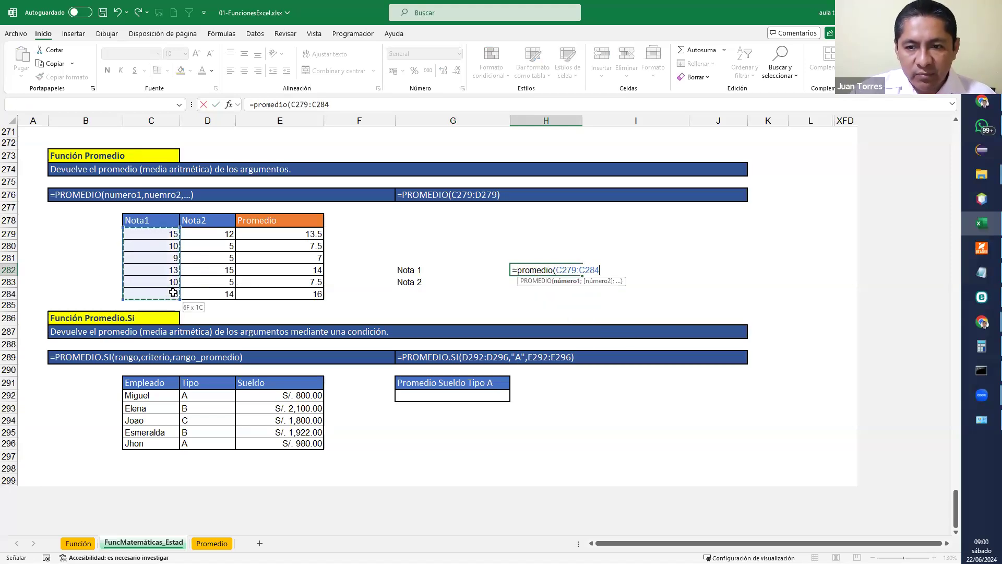
key("Return")
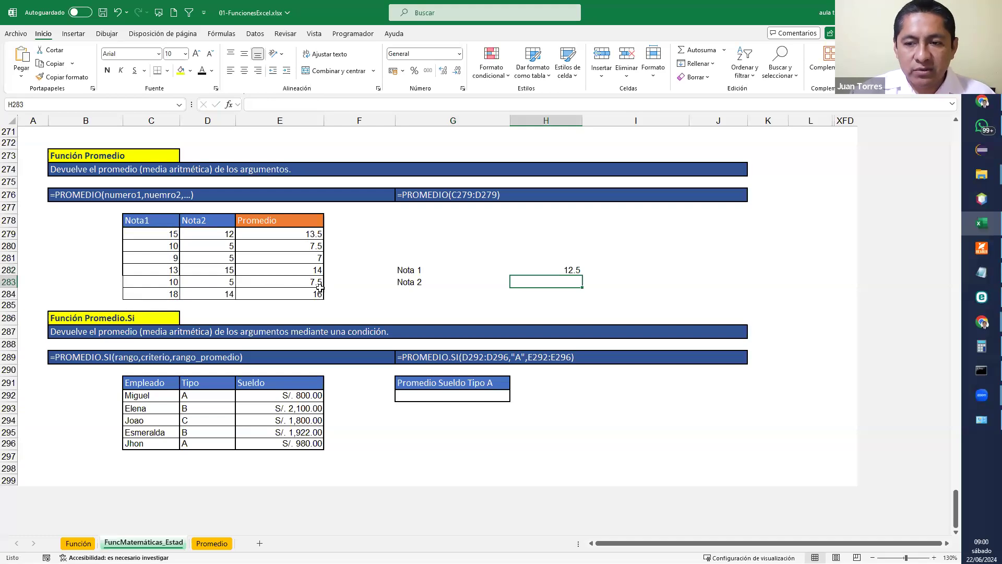
Calculate the average of the Nota2 column in H283 with PROMEDIO over D279:D284
type("=")
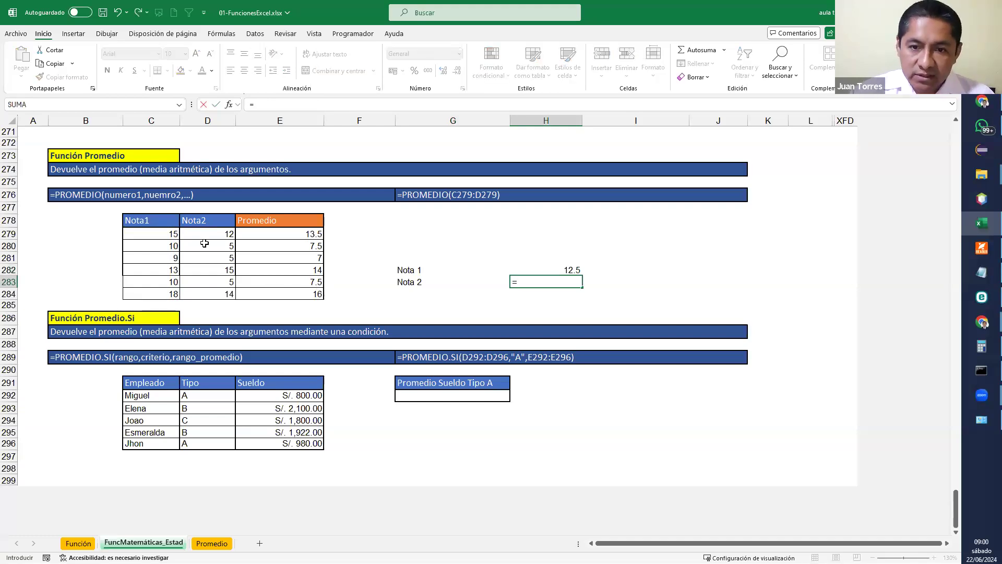
left_click_drag(209, 238, 199, 295)
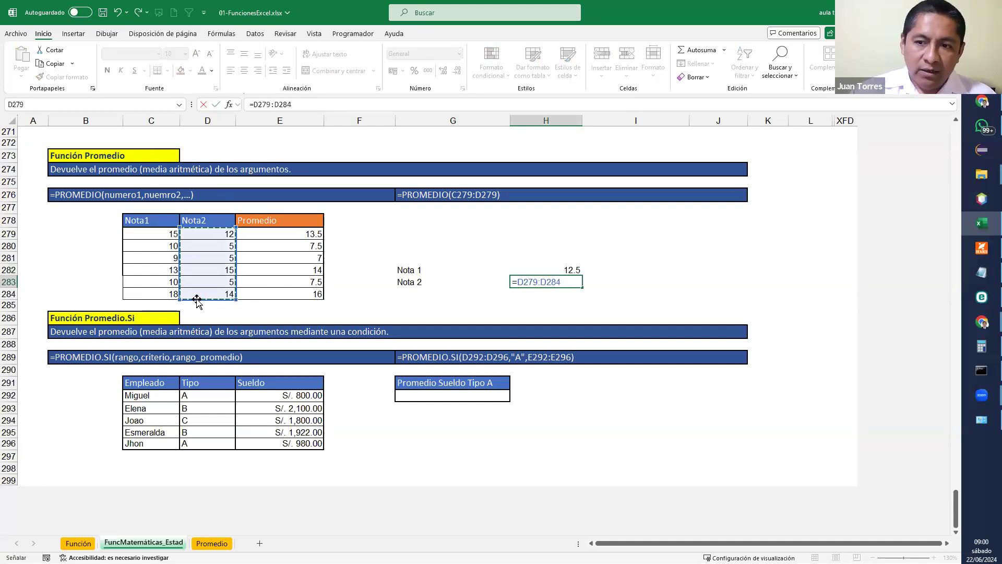
left_click(516, 280)
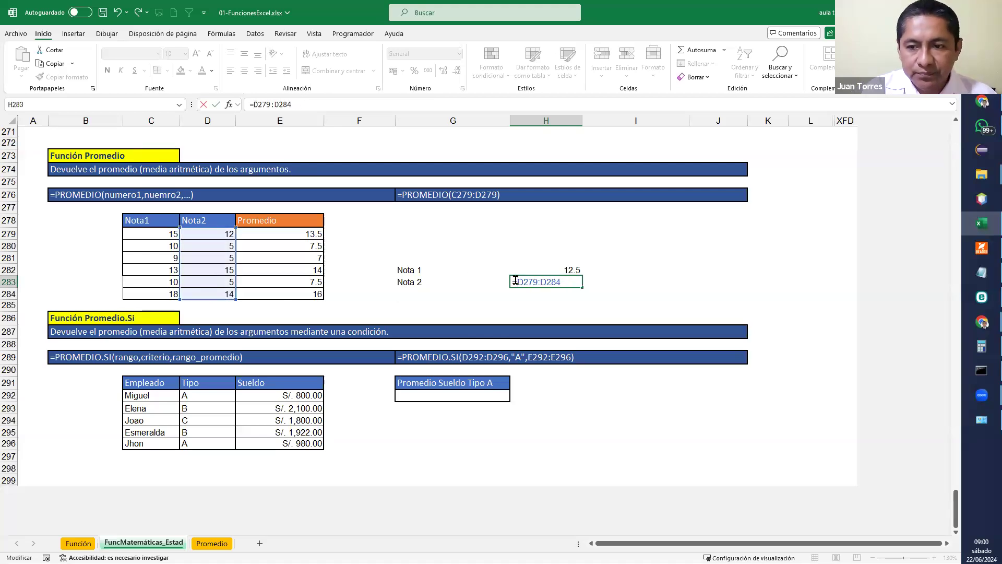
type("`rp,e")
key("BackSpace")
key("BackSpace")
key("BackSpace")
key("BackSpace")
key("BackSpace")
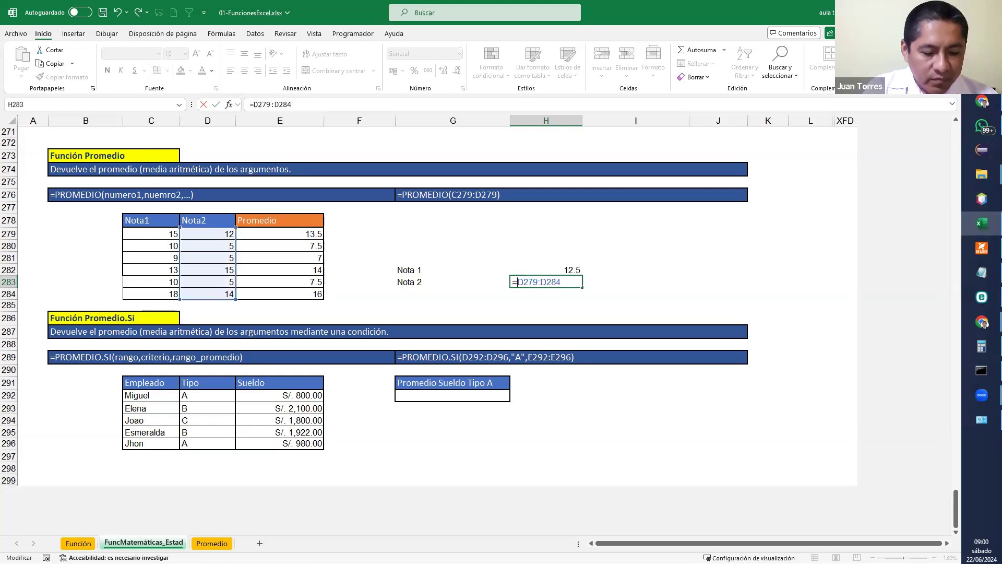
type("promedio(")
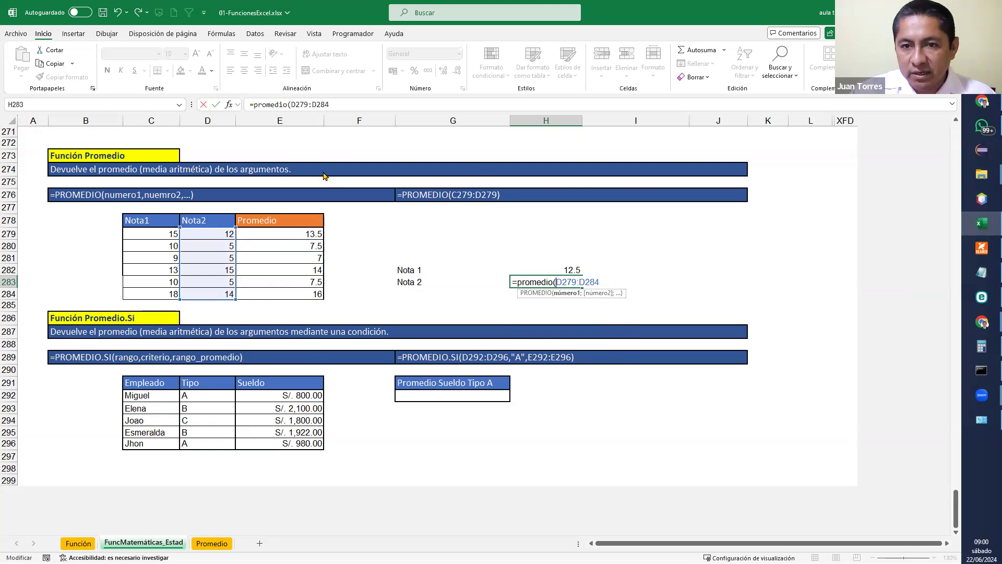
left_click(367, 104)
type(")")
key("Return")
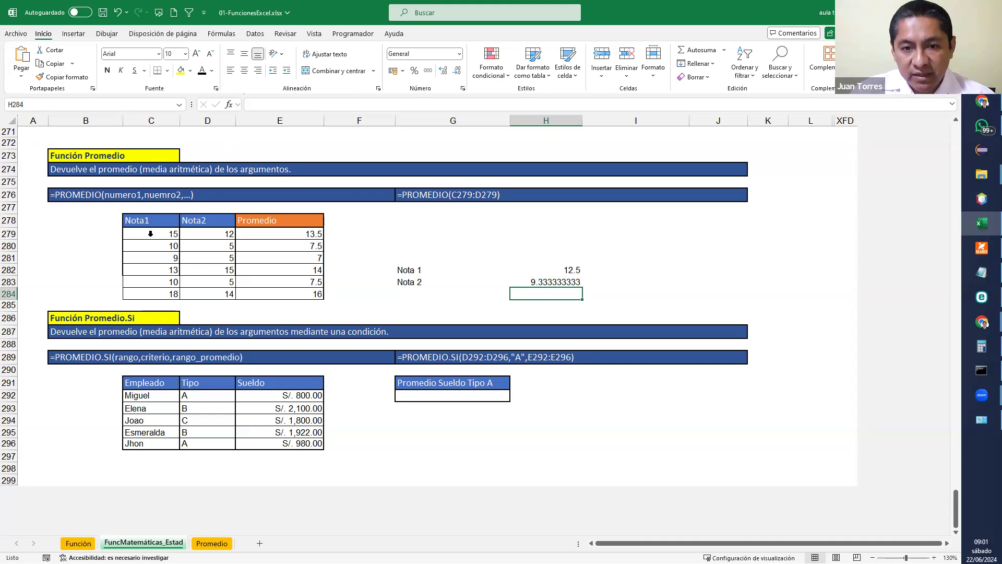
Add the heading "Estudiante" in B278, beside the Nota1 heading of the grades table
left_click(102, 233)
left_click(115, 223)
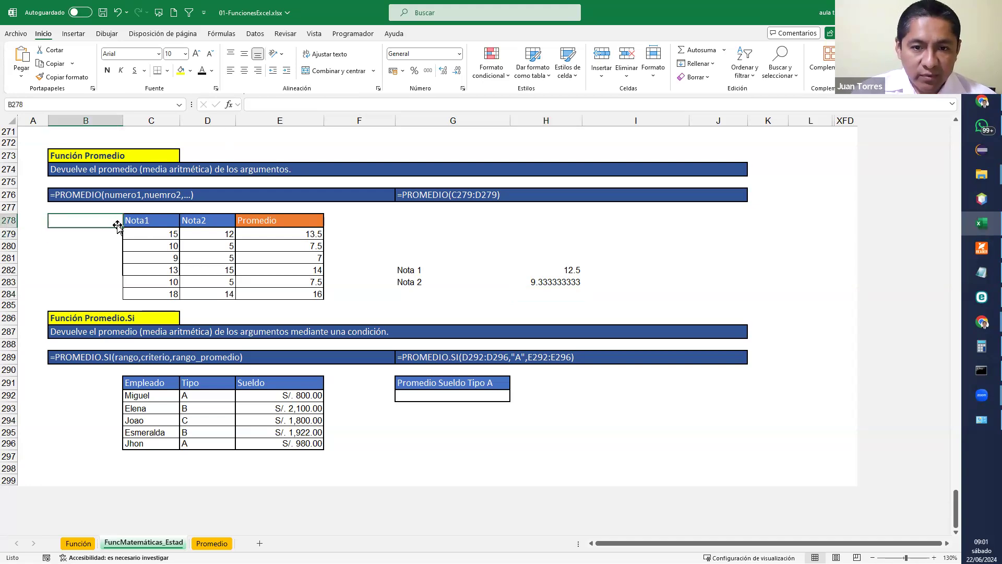
left_click(144, 220)
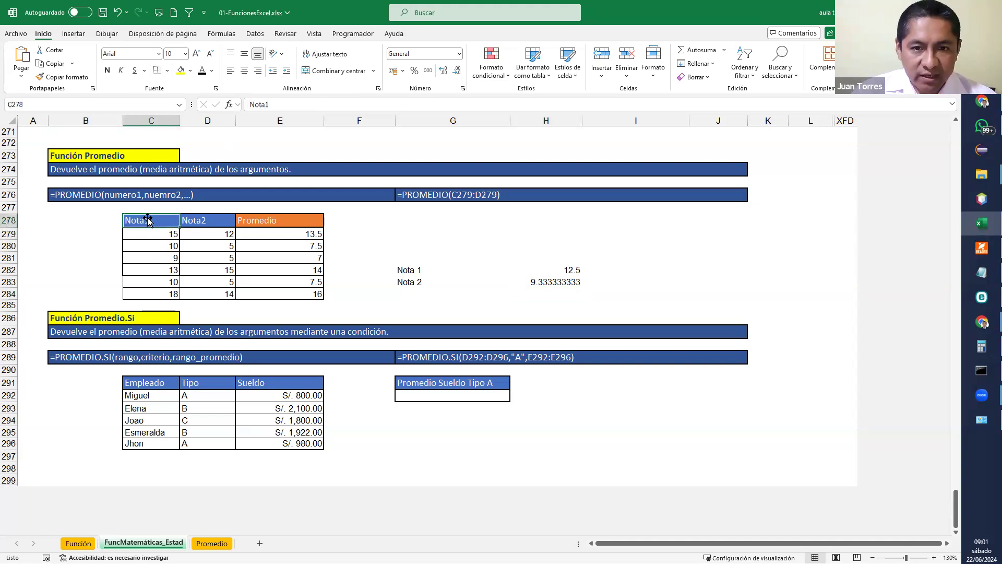
left_click(100, 221)
type("Estudiante")
key("Return")
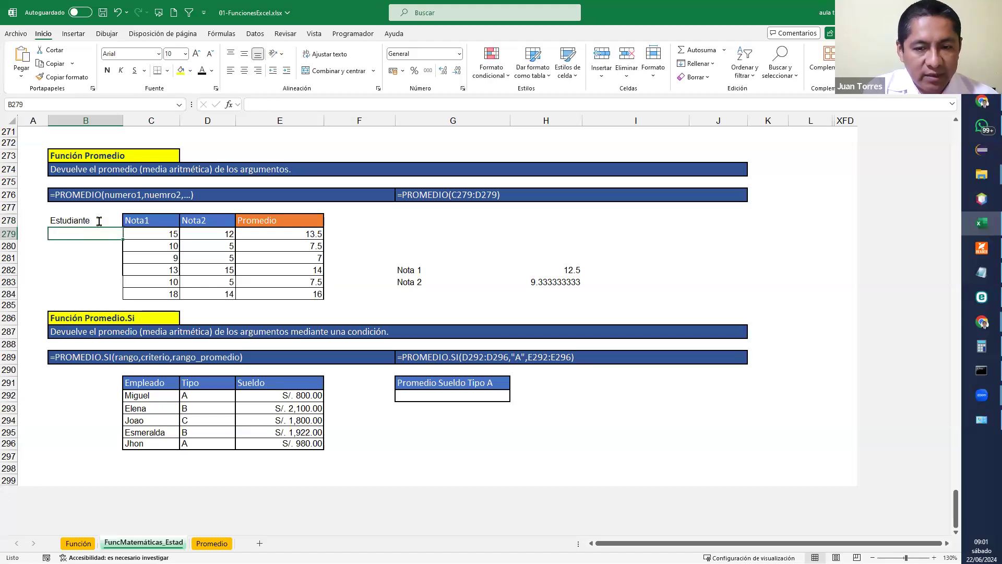
Enter two students' full names in B279 and B280, and check the first student's average formula in E279
type("Pedro Rojas")
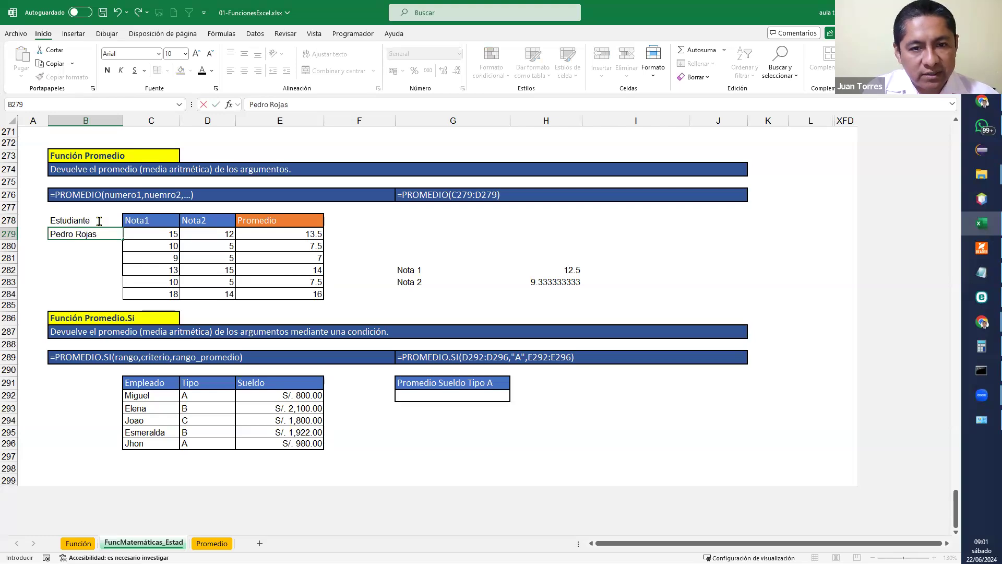
key("Return")
type("Mar")
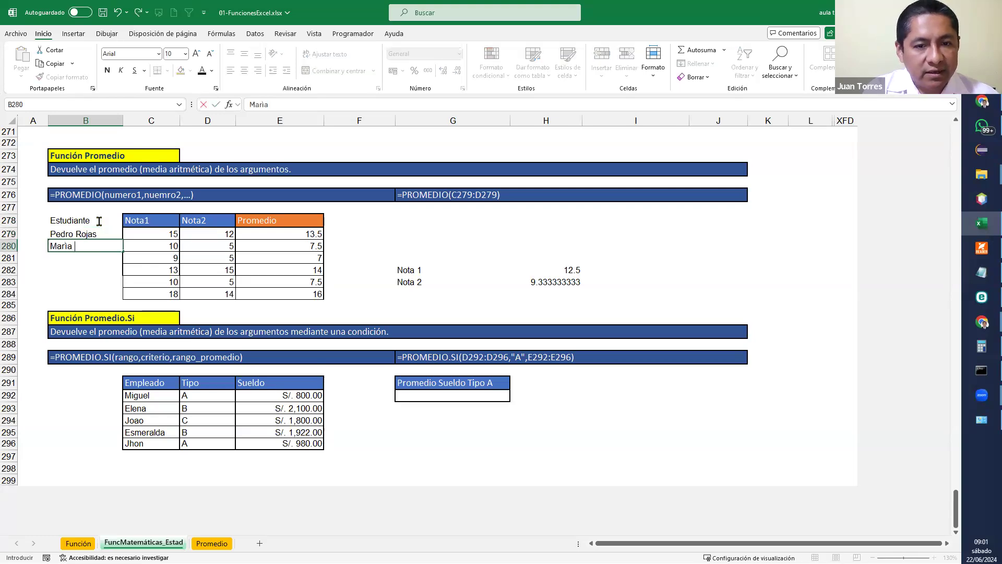
type("ía Flores")
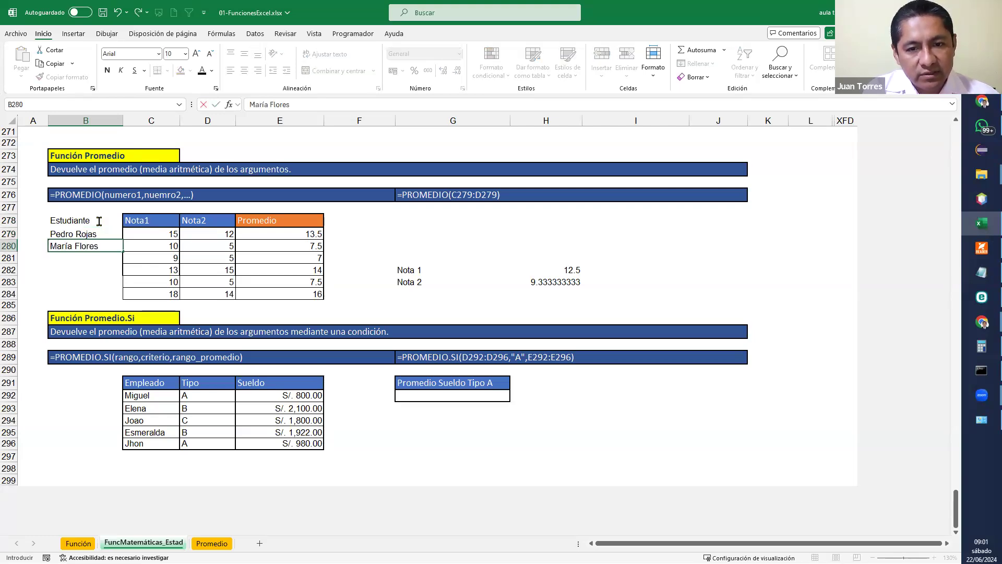
key("Return")
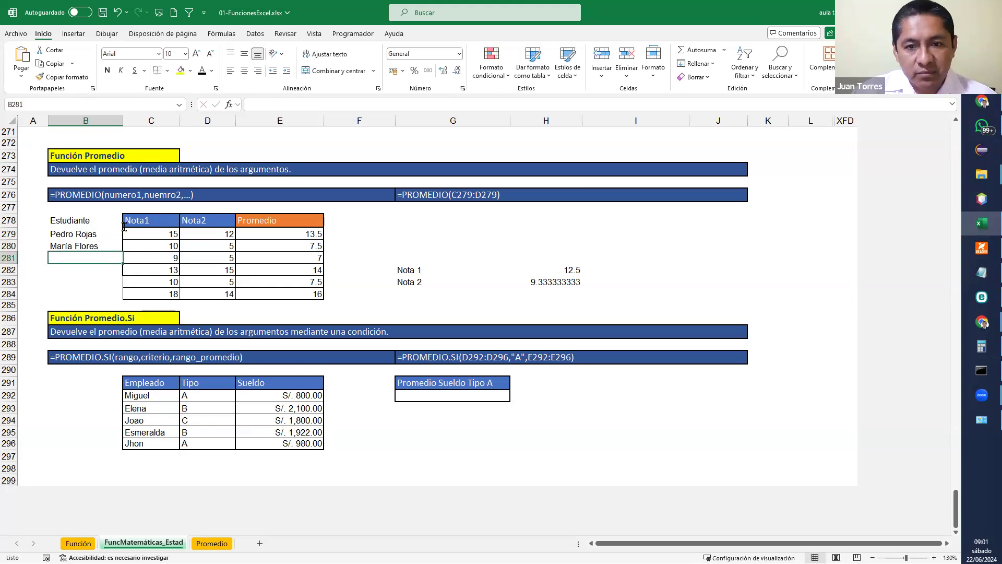
left_click(288, 235)
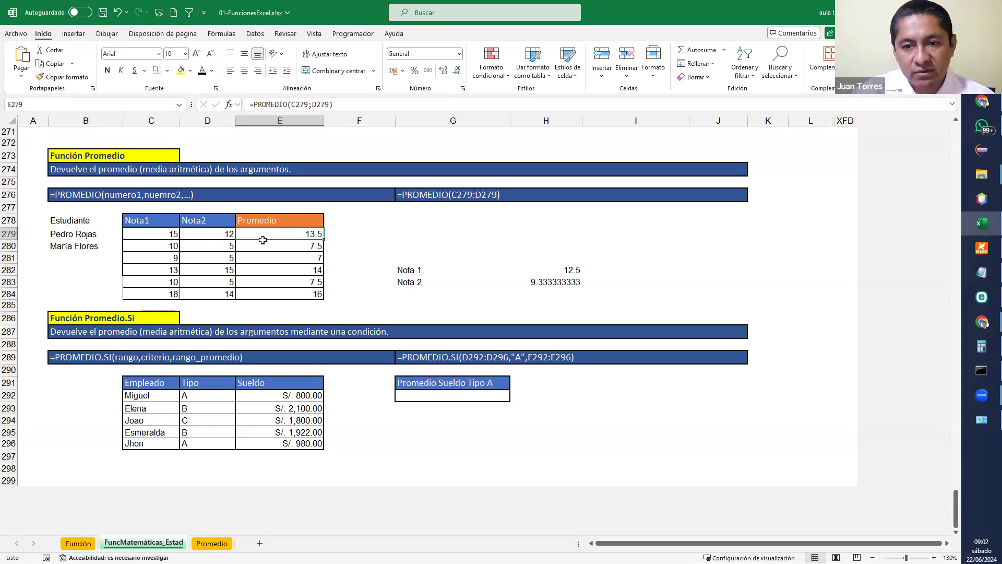
Enter =PROMEDIO.SI(D292:D296;"A";E292:E296) in cell G292 to average the type A salaries
scroll(437, 286, "down", 3)
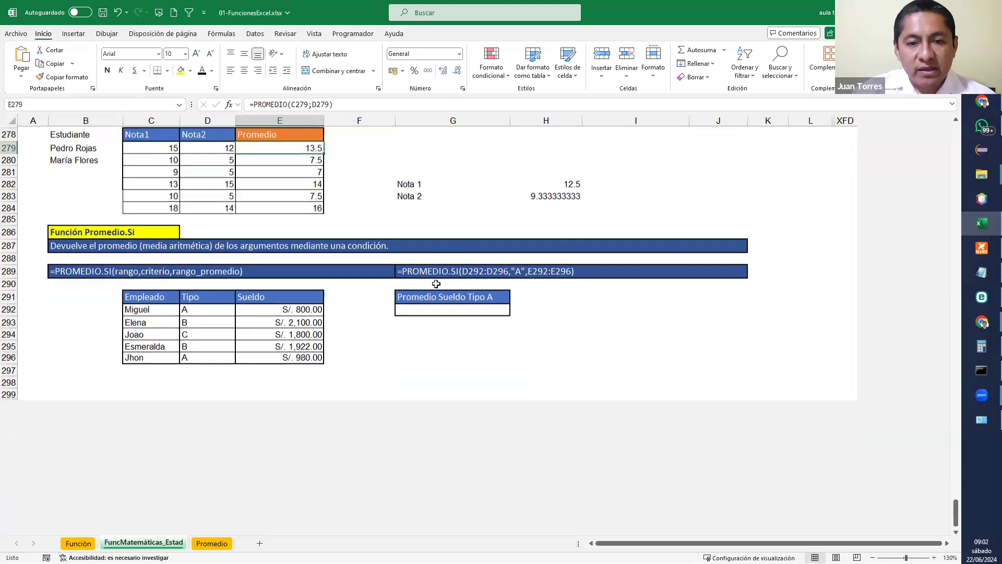
left_click(348, 318)
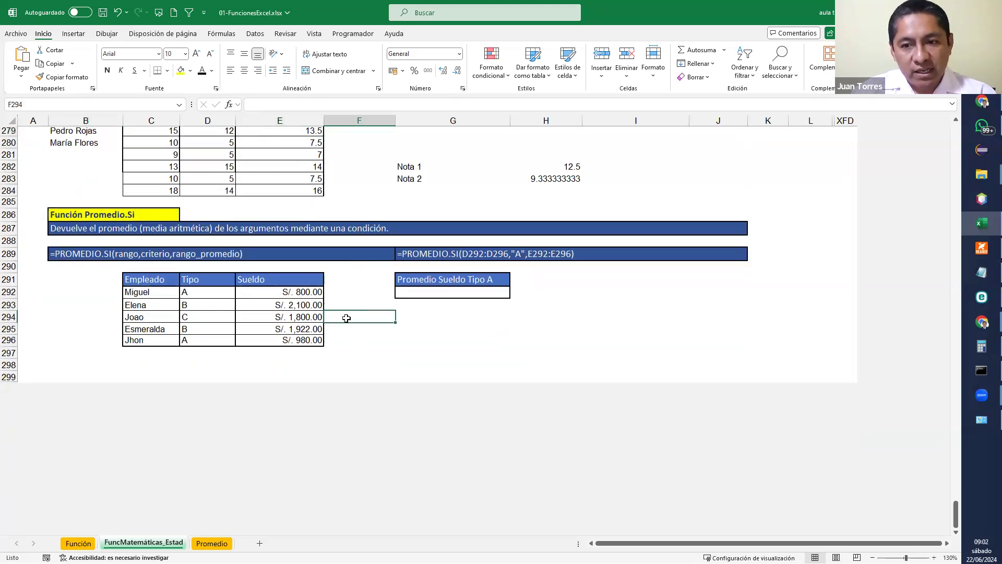
scroll(315, 332, "up", 1)
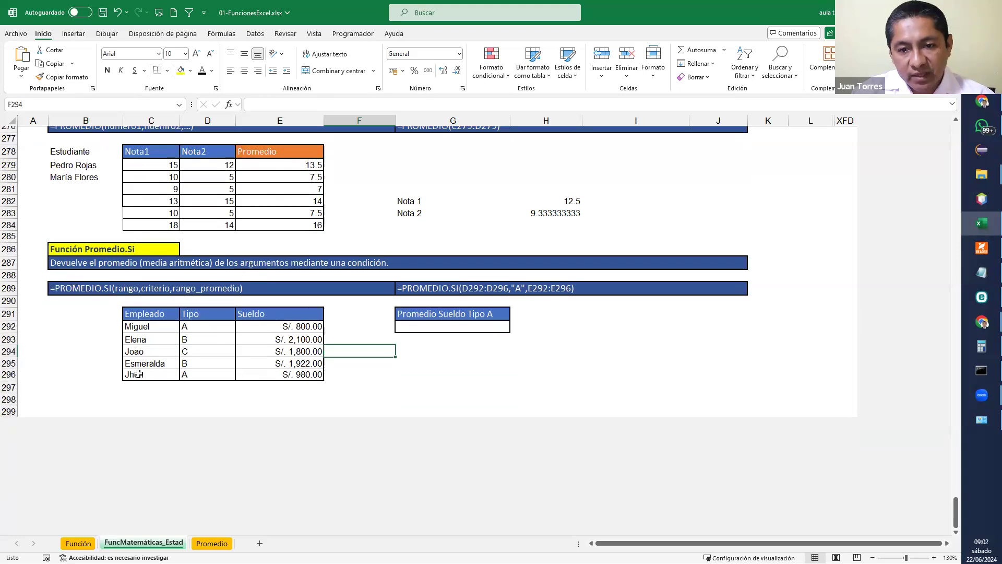
left_click_drag(278, 332, 293, 375)
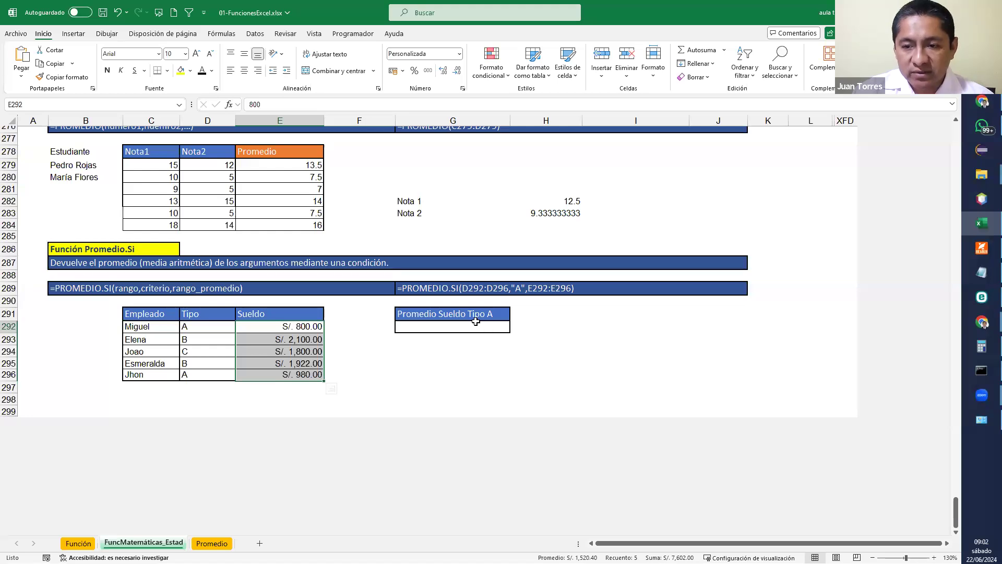
left_click(503, 325)
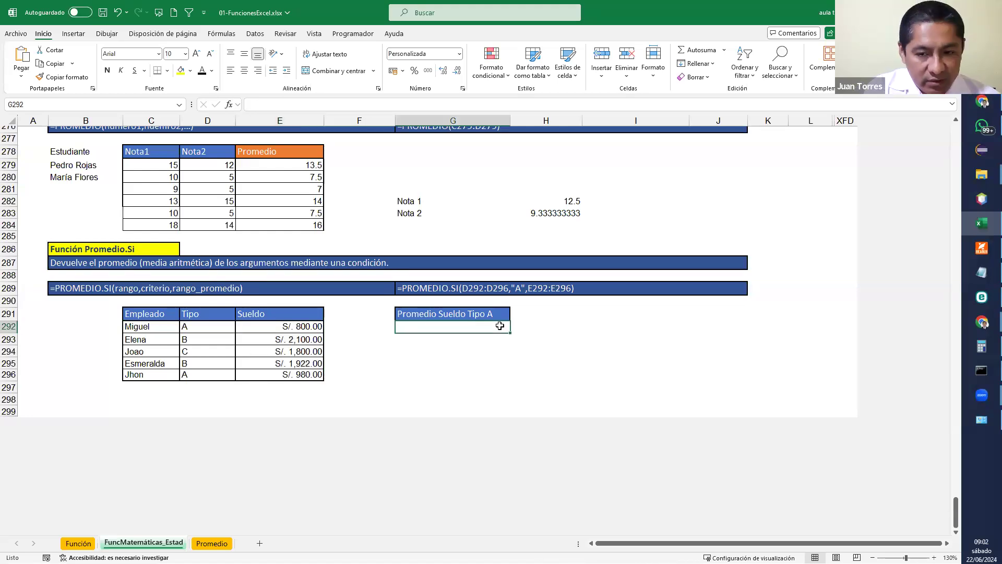
type("=prom")
key("BackSpace")
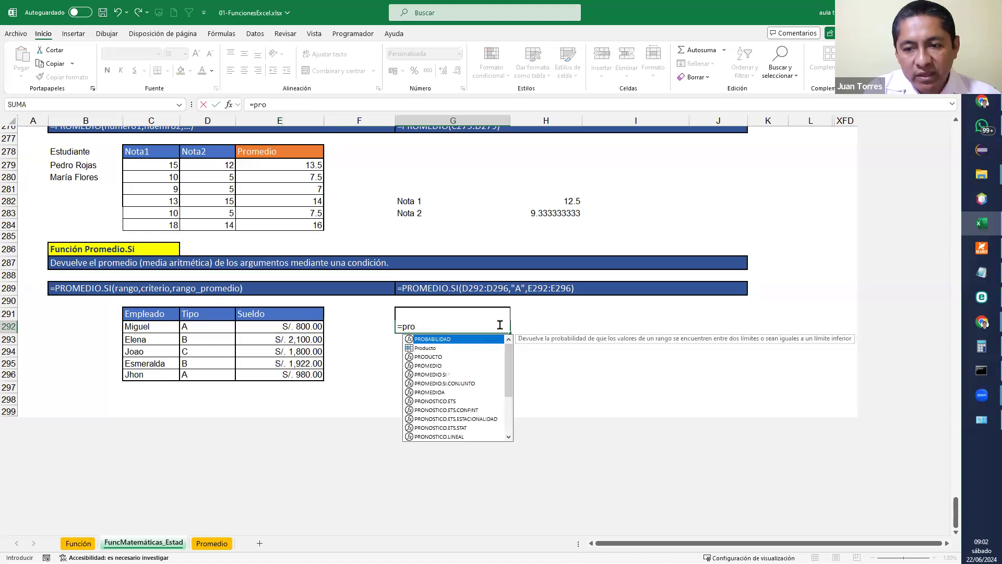
type("me")
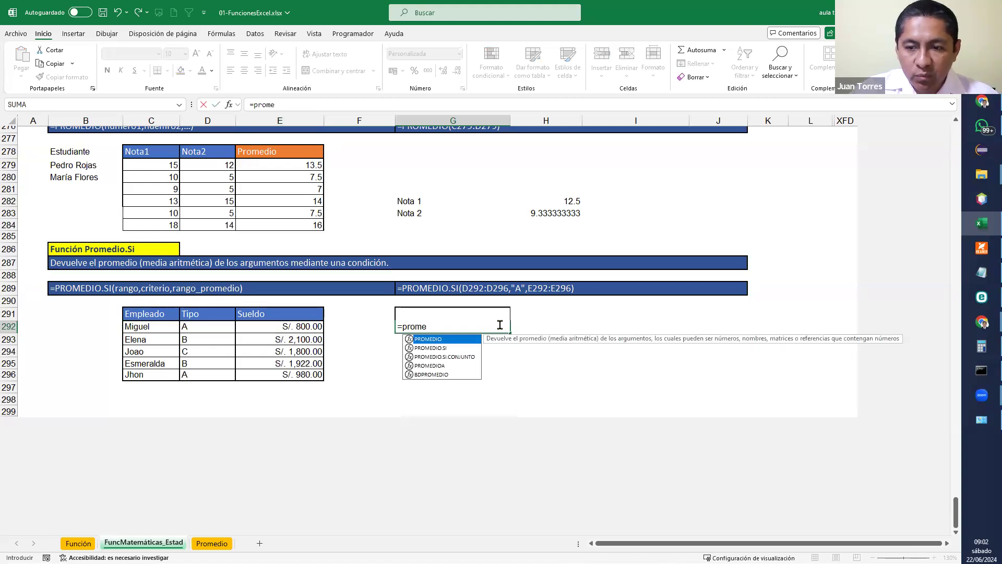
double_click(451, 349)
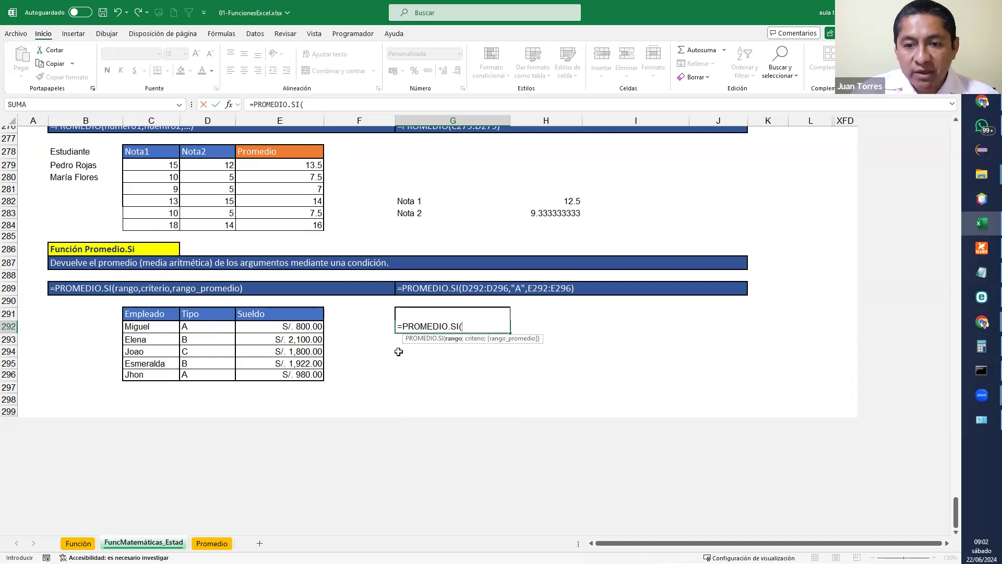
left_click_drag(220, 328, 213, 376)
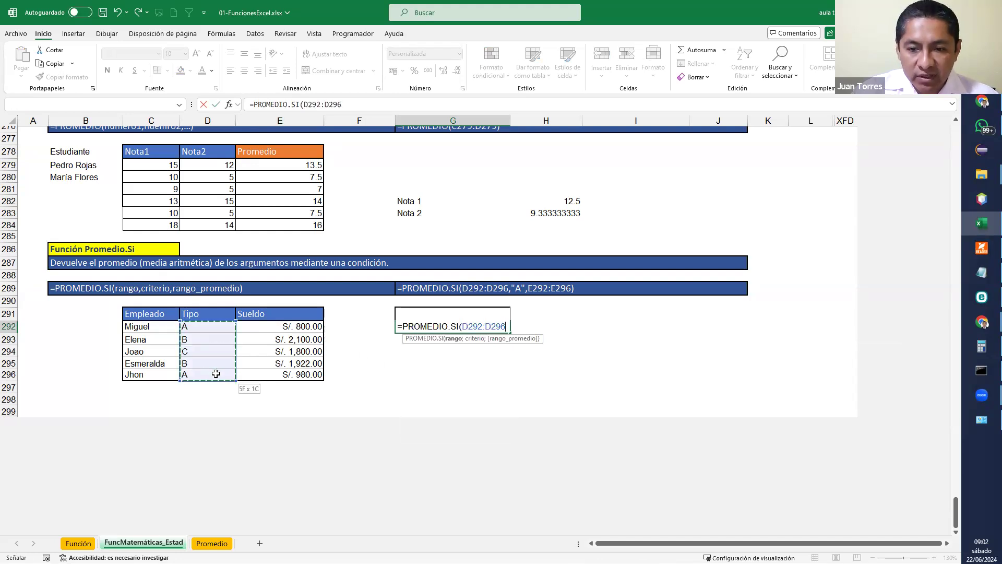
type(";")
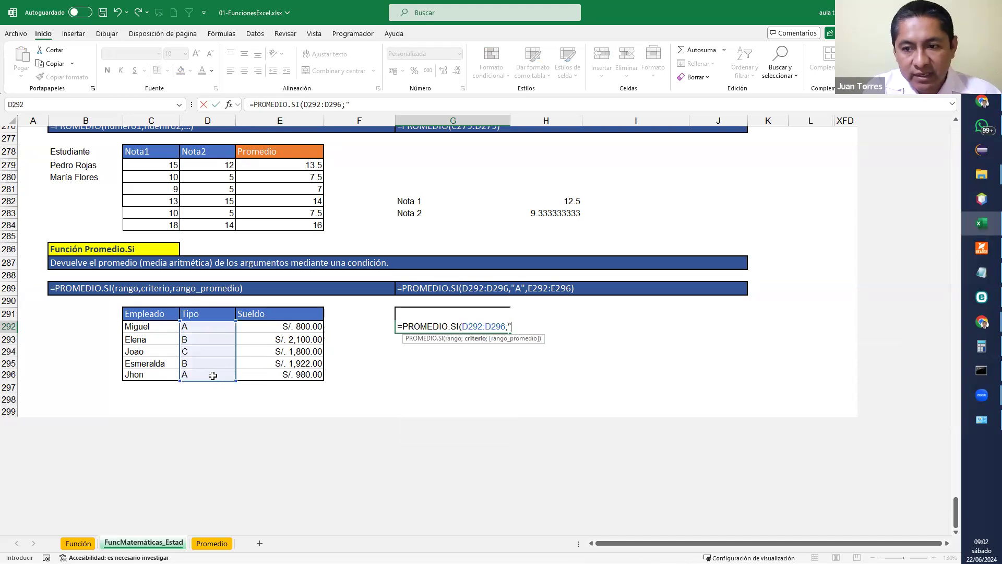
type("\"A\";")
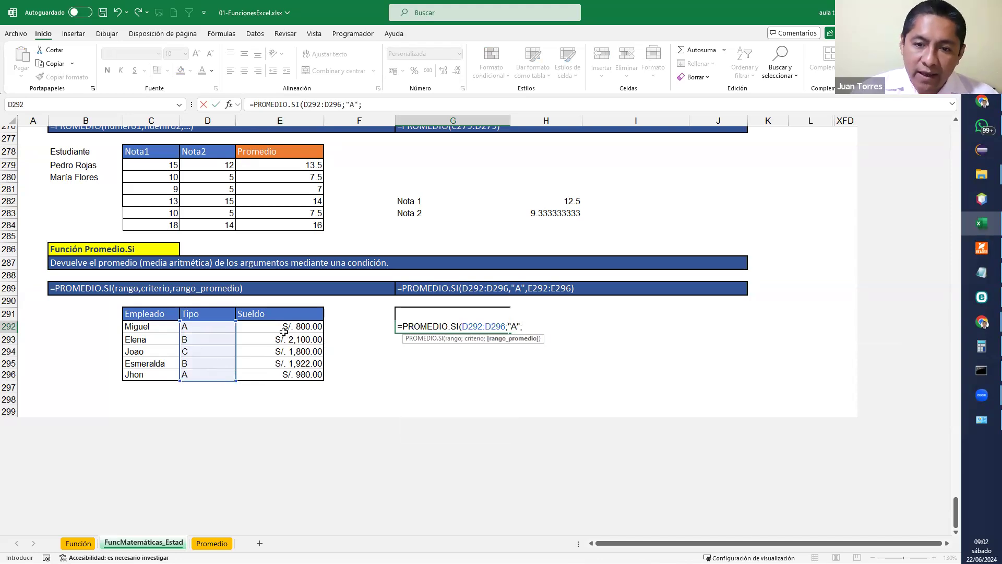
left_click_drag(290, 328, 310, 377)
type(")")
key("Return")
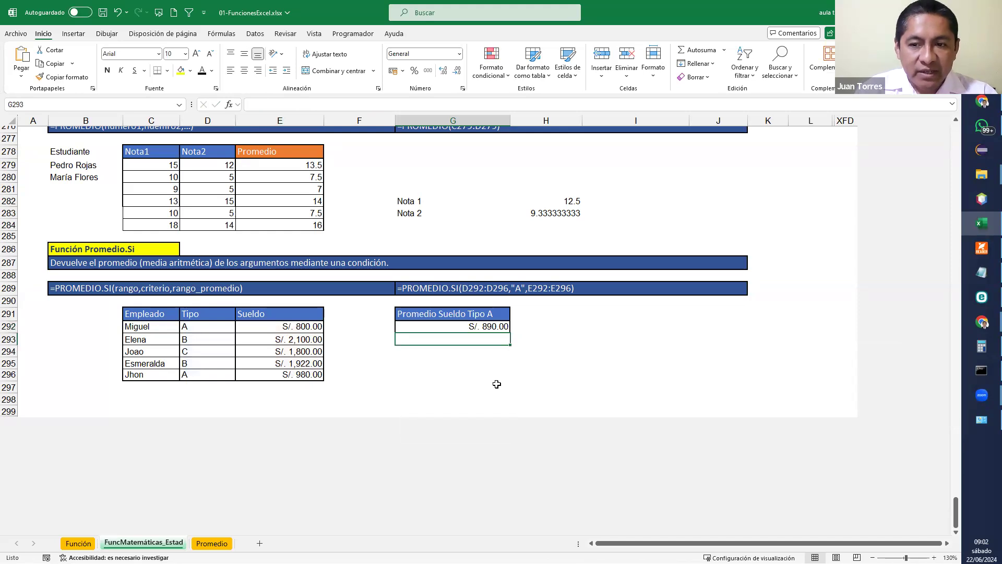
Add the two type A salaries in cell G296 with the formula =E292+E296
left_click(491, 378)
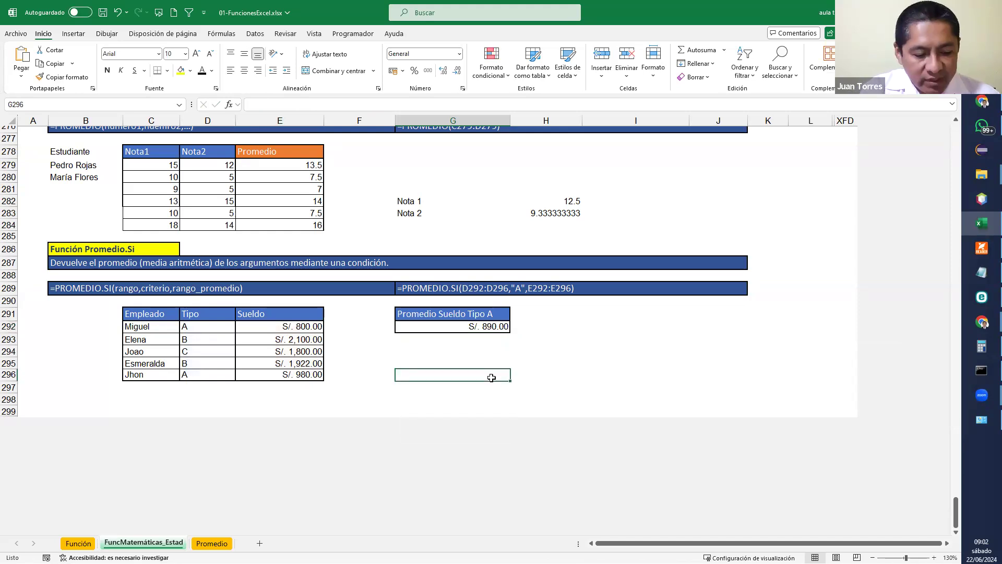
type("=")
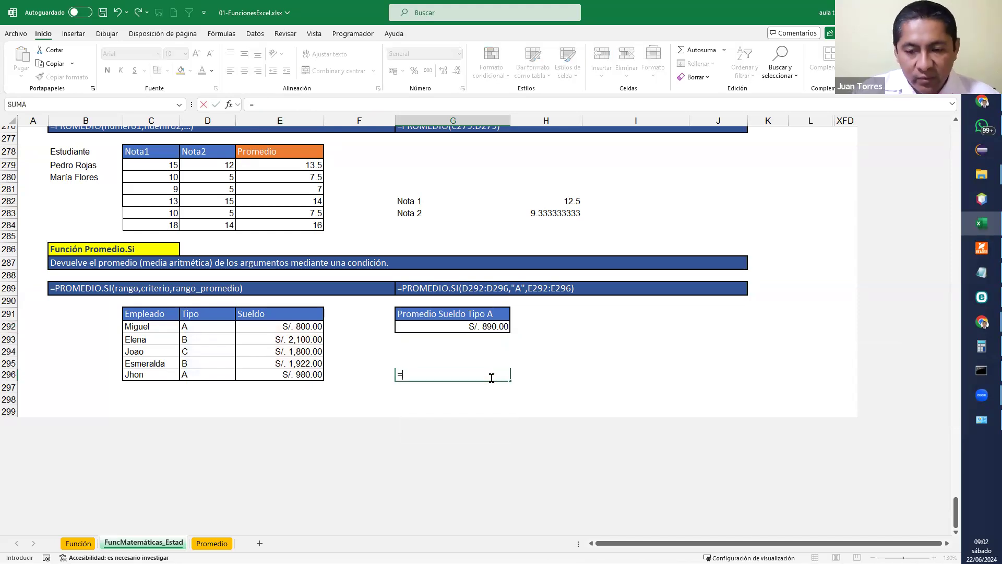
left_click(266, 328)
type("+")
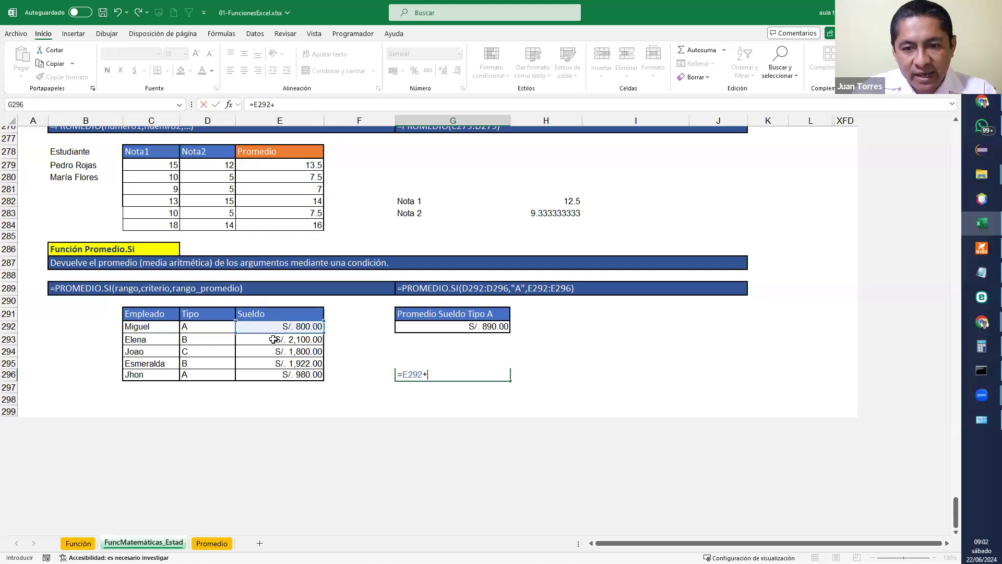
left_click(271, 371)
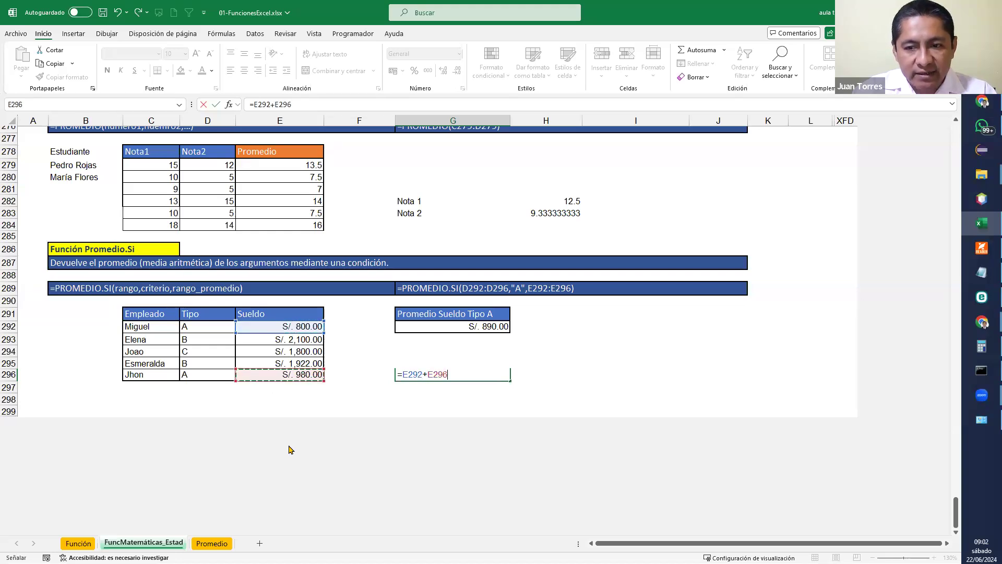
key("Return")
left_click(485, 366)
left_click(485, 376)
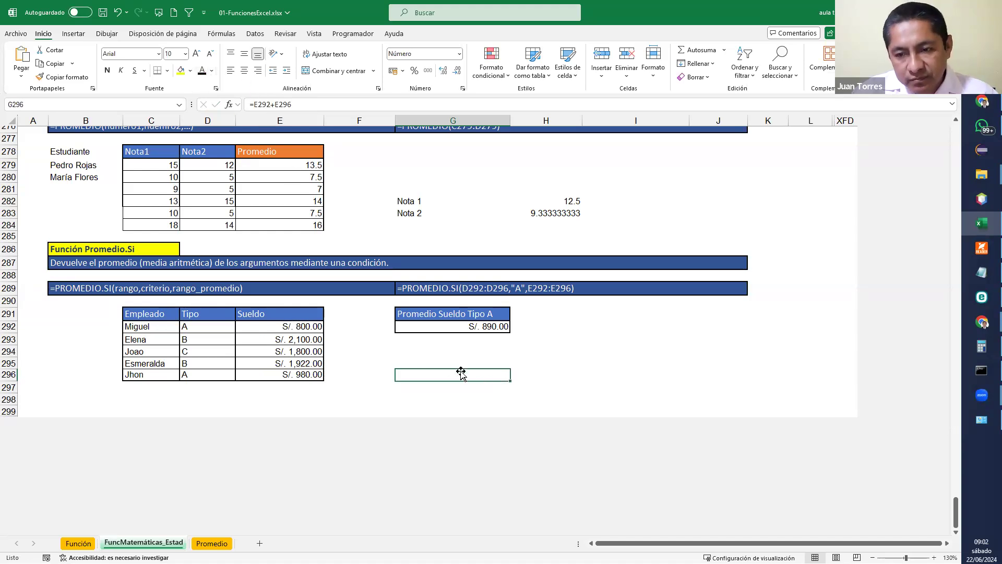
Change the formula in G296 to =(E292+E296)/2 to calculate the average manually
scroll(460, 376, "up", 2, "ctrl")
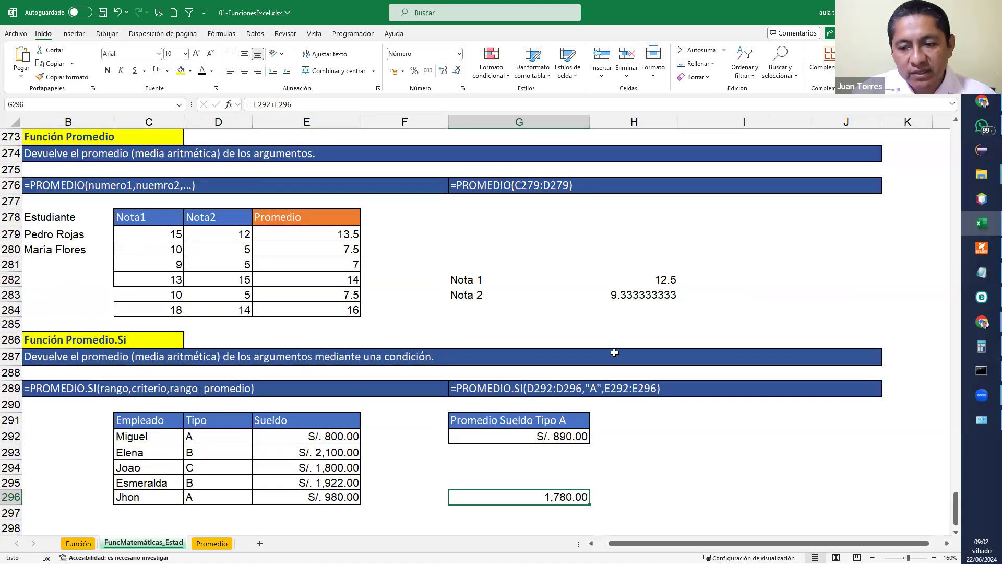
scroll(615, 353, "down", 1)
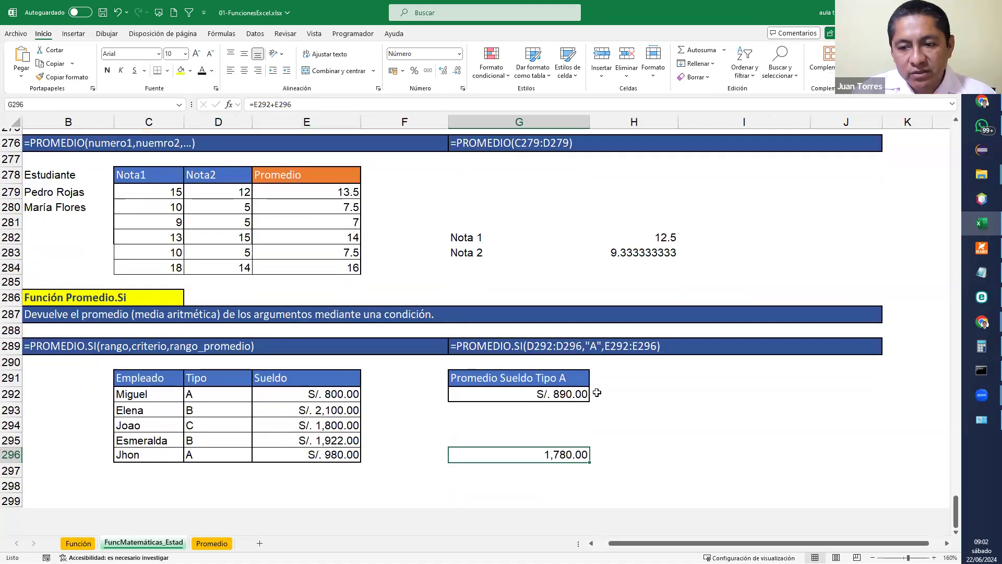
double_click(569, 457)
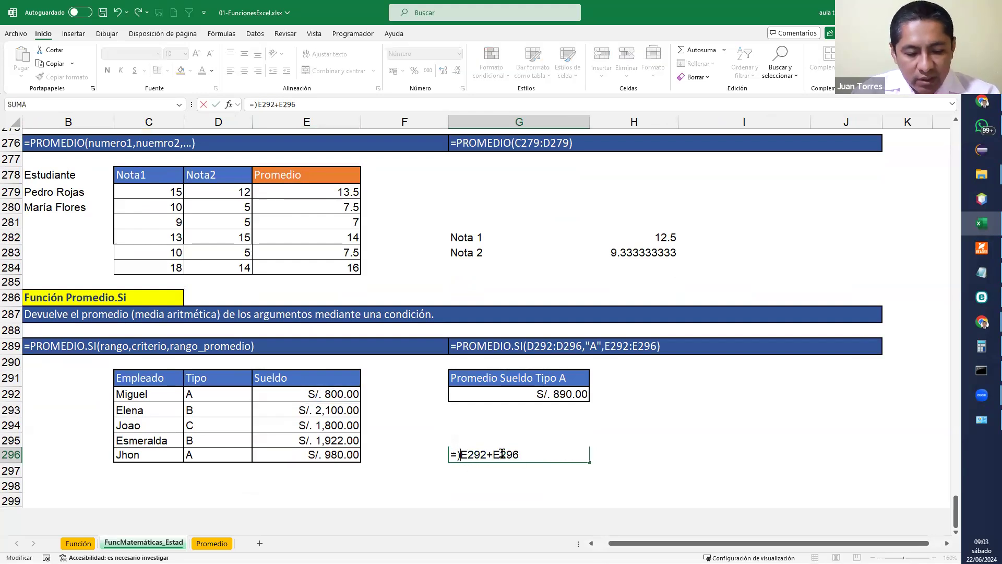
type("(")
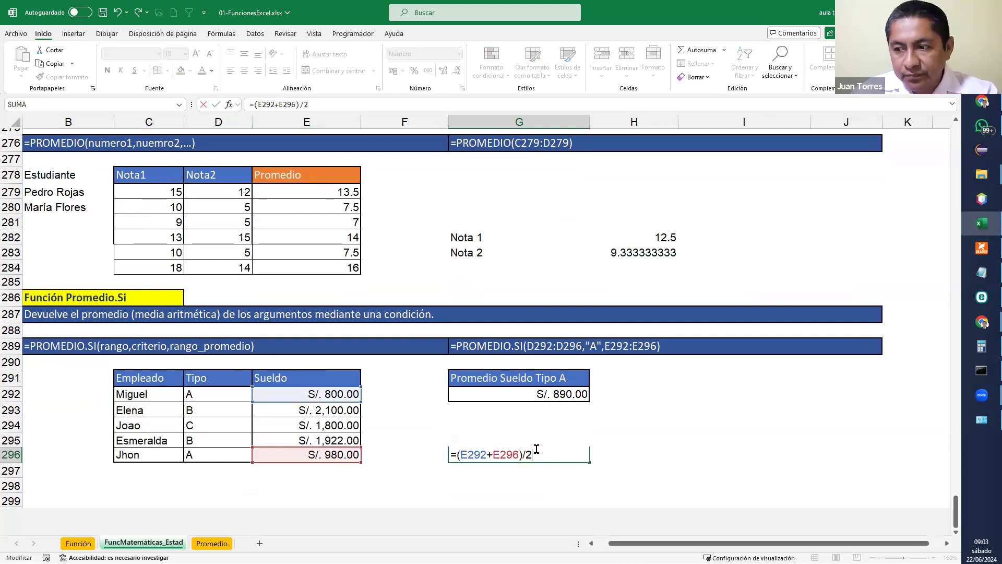
key("Return")
left_click(612, 454)
left_click(570, 455)
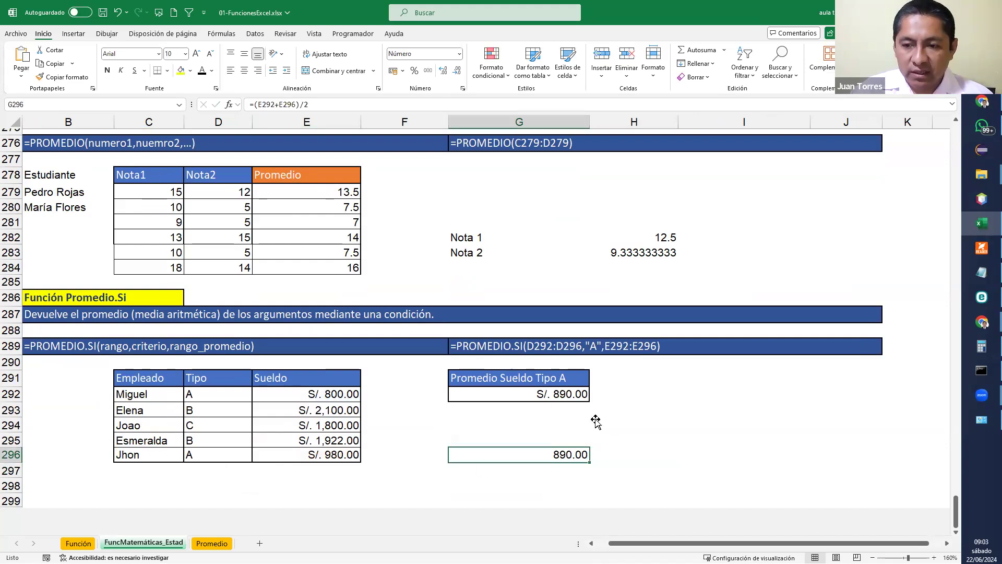
left_click(618, 413)
Switch to the Promedio worksheet and select cell G3, the first empty cell of the Promedio column
scroll(653, 373, "up", 2)
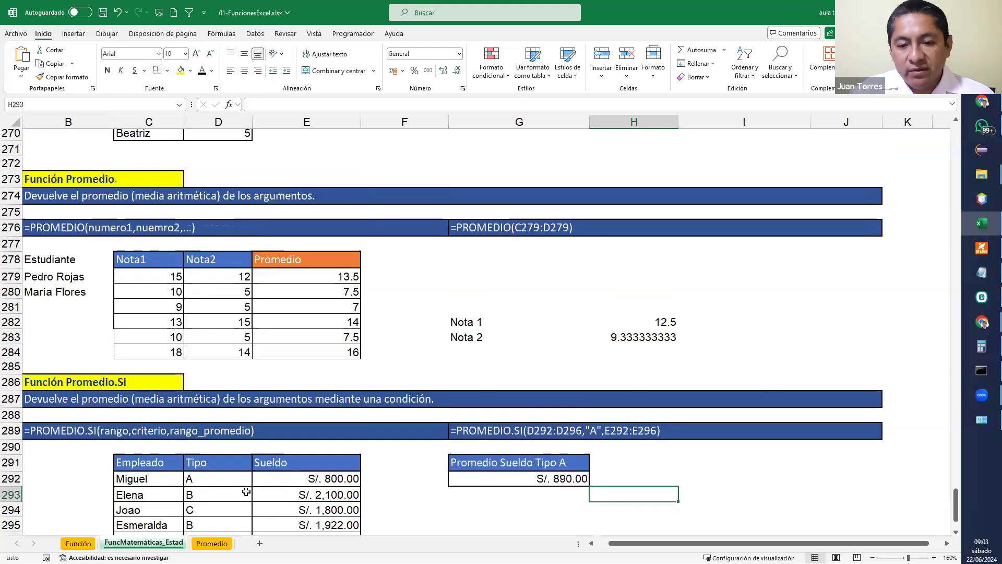
left_click(210, 543)
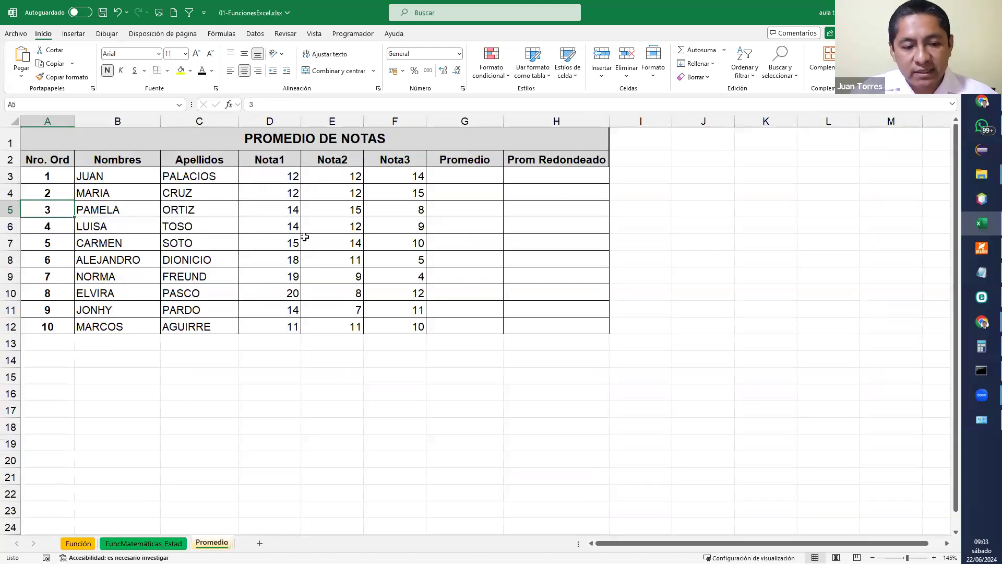
scroll(300, 230, "up", 4, "ctrl")
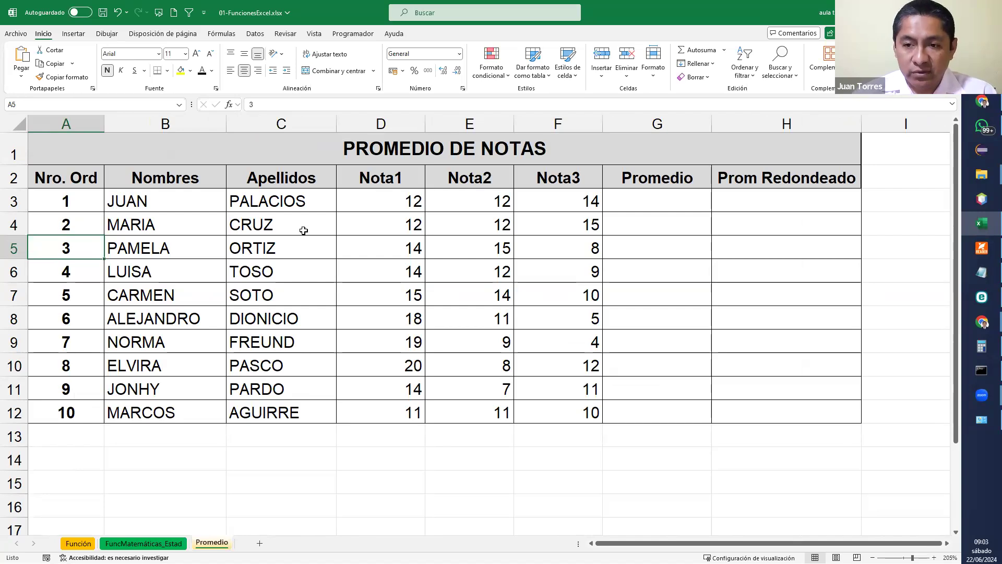
left_click(668, 194)
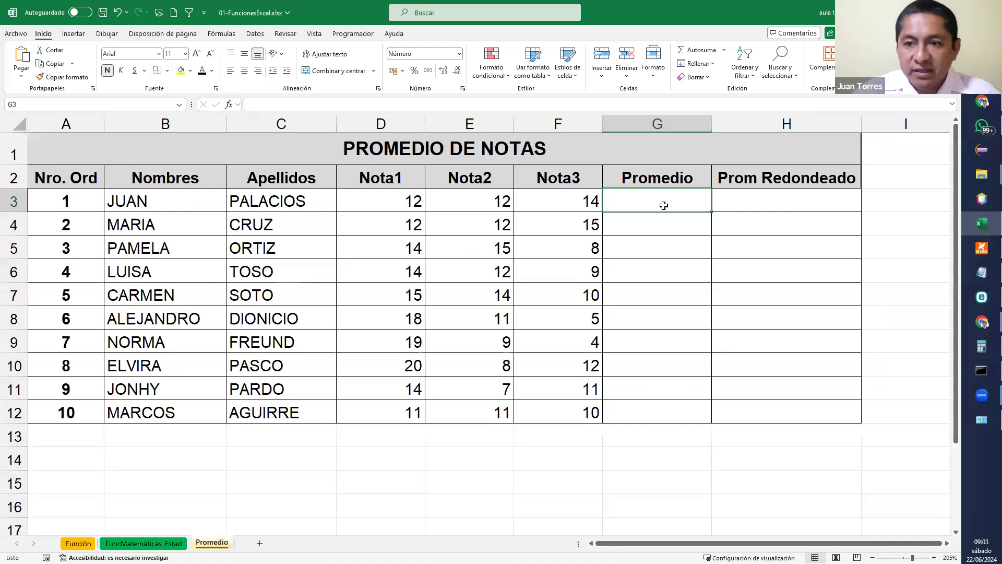
scroll(662, 201, "down", 2)
Apply a blue outline border around the whole grades table, range A1:H12
mouse_move(696, 371)
left_mouse_down()
mouse_move(561, 251)
mouse_move(147, 141)
mouse_move(67, 142)
left_mouse_up()
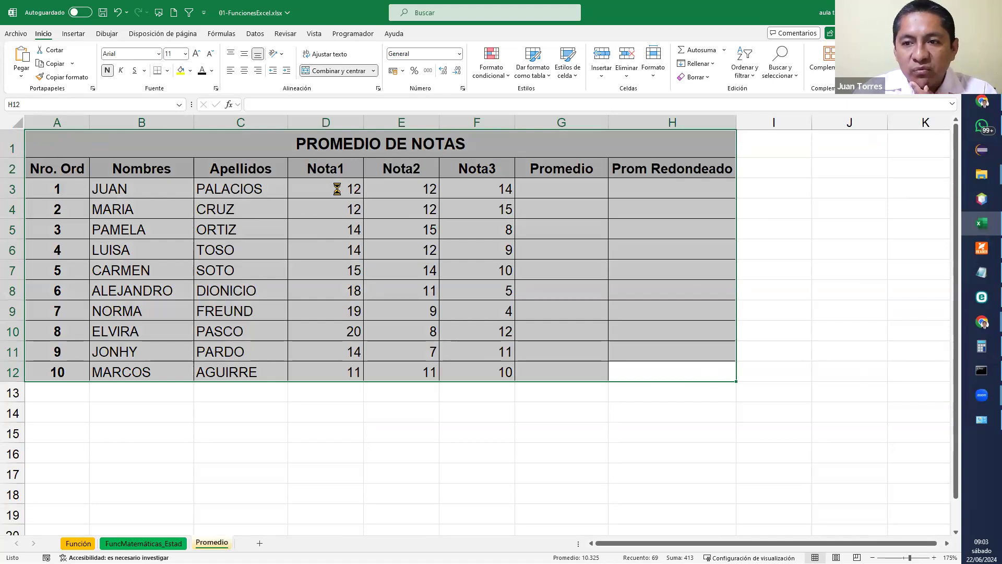
left_click(561, 264)
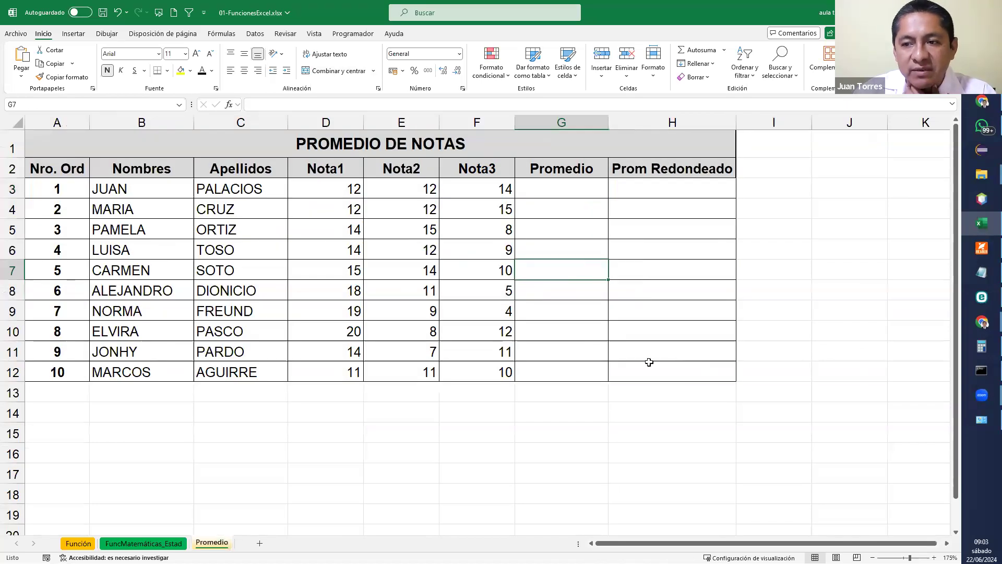
left_click_drag(665, 376, 11, 104)
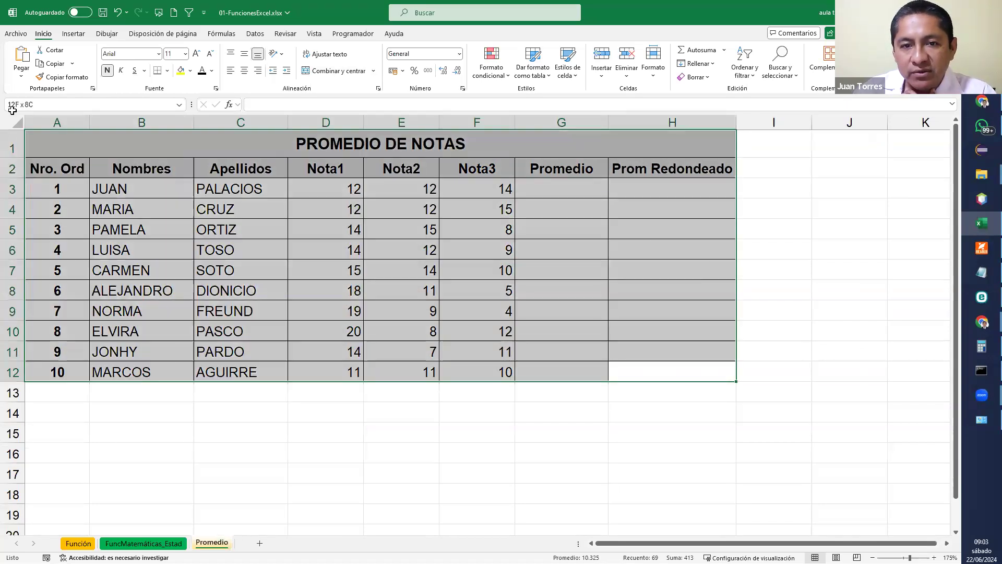
left_click(167, 71)
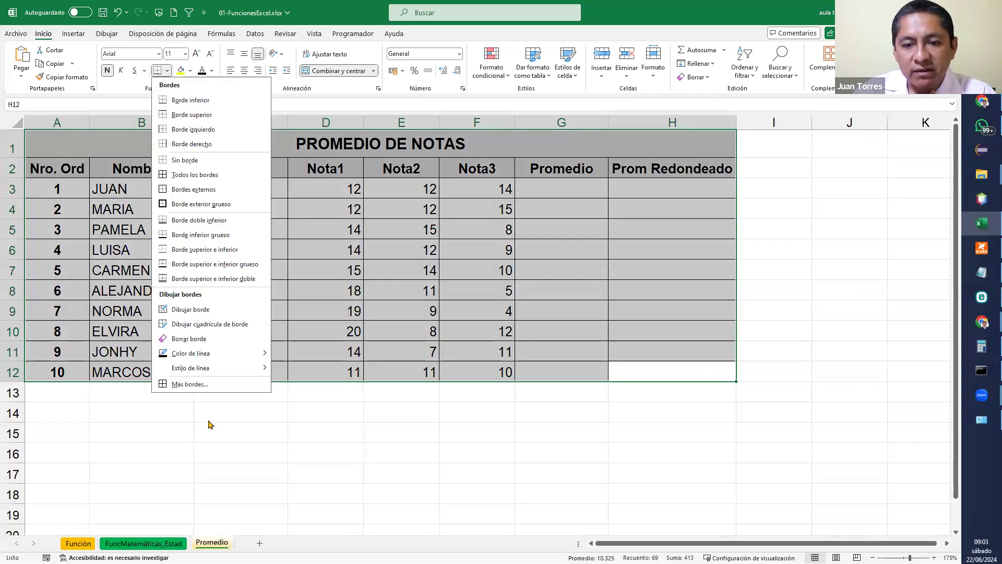
left_click(207, 384)
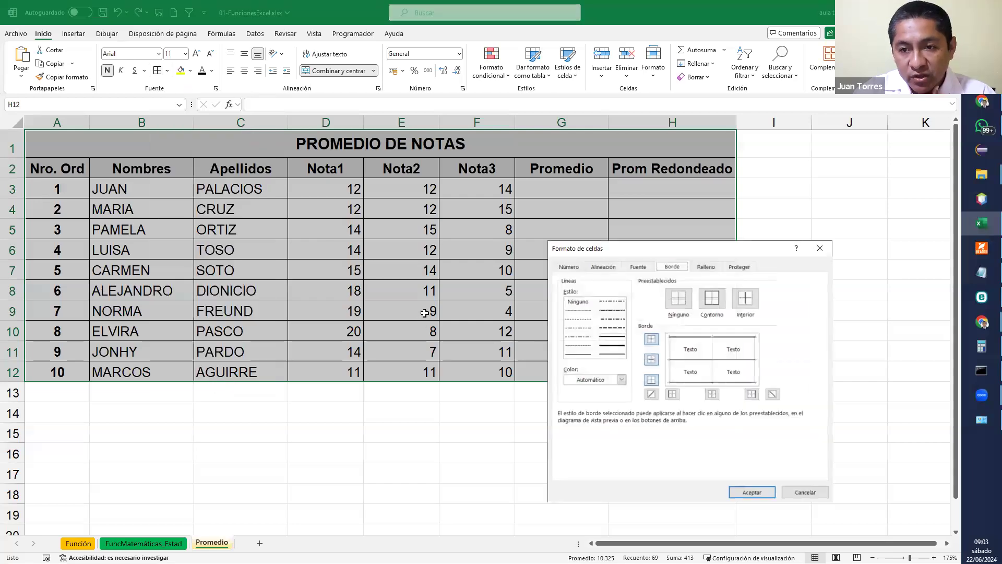
left_click(616, 353)
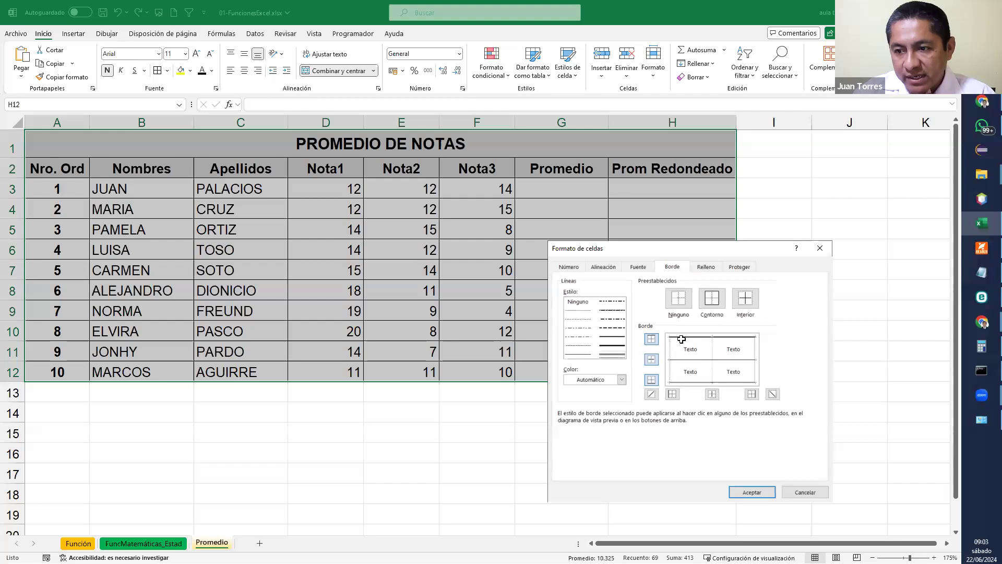
left_click(594, 380)
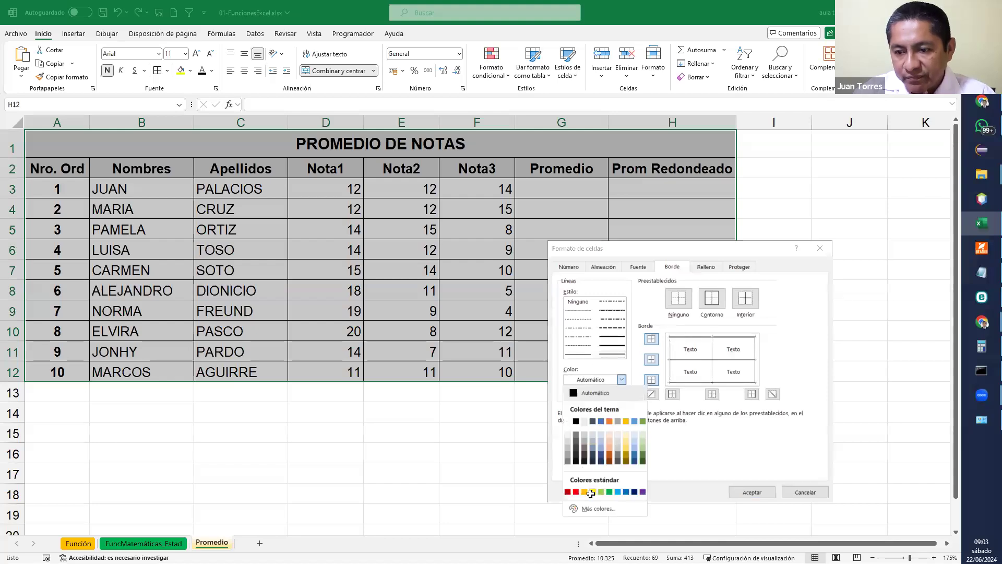
left_click(626, 491)
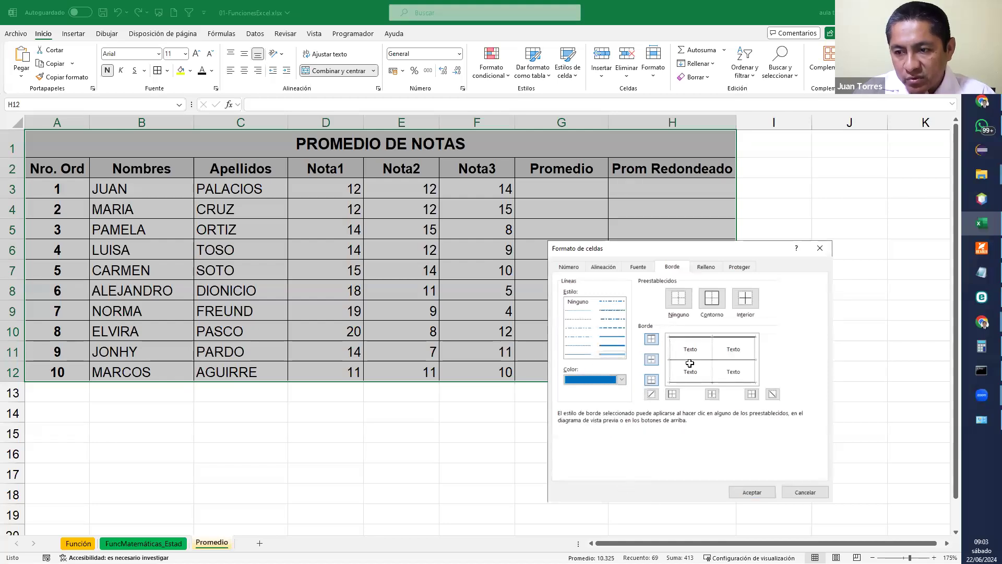
left_click(717, 296)
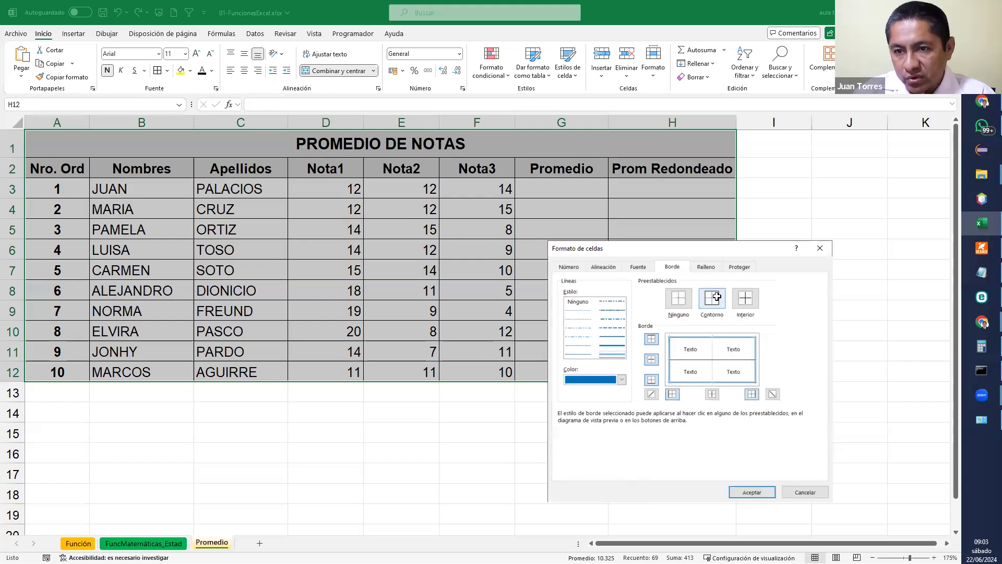
left_click(750, 492)
left_click(580, 360)
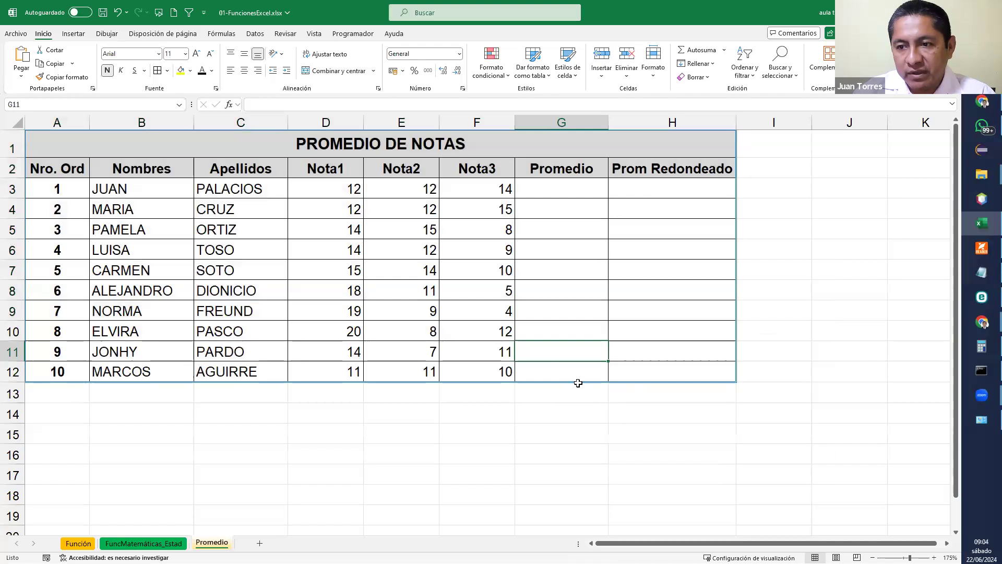
Unmerge the PROMEDIO DE NOTAS title cell so row 1 is split back into individual cells
left_click(651, 448)
scroll(542, 355, "up", 1)
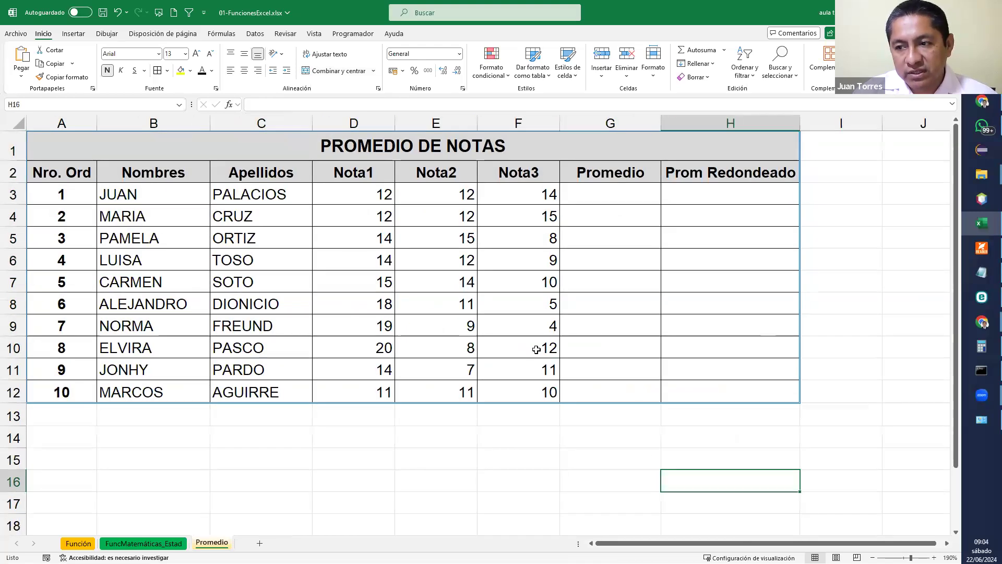
left_click(471, 156)
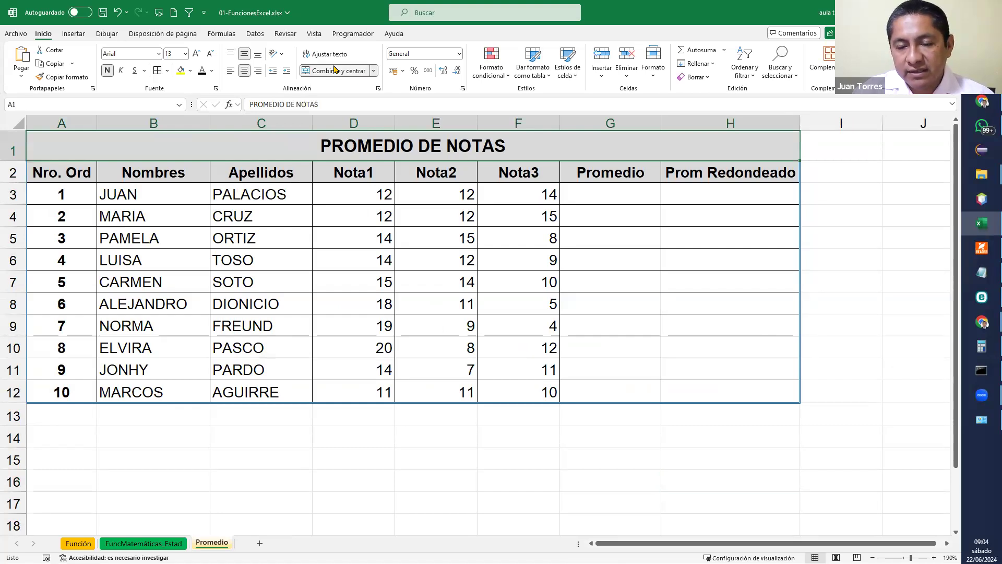
left_click(332, 70)
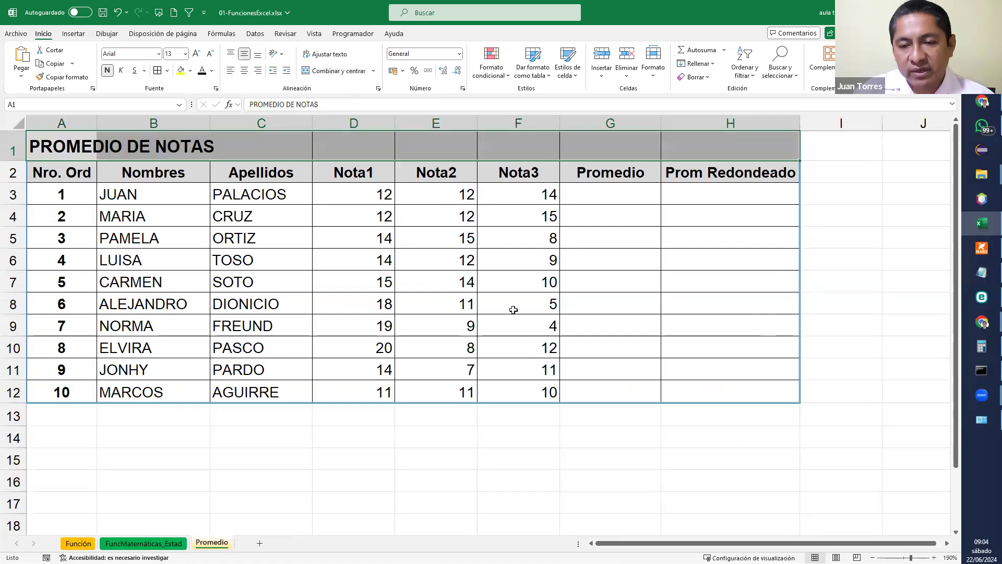
left_click(453, 496)
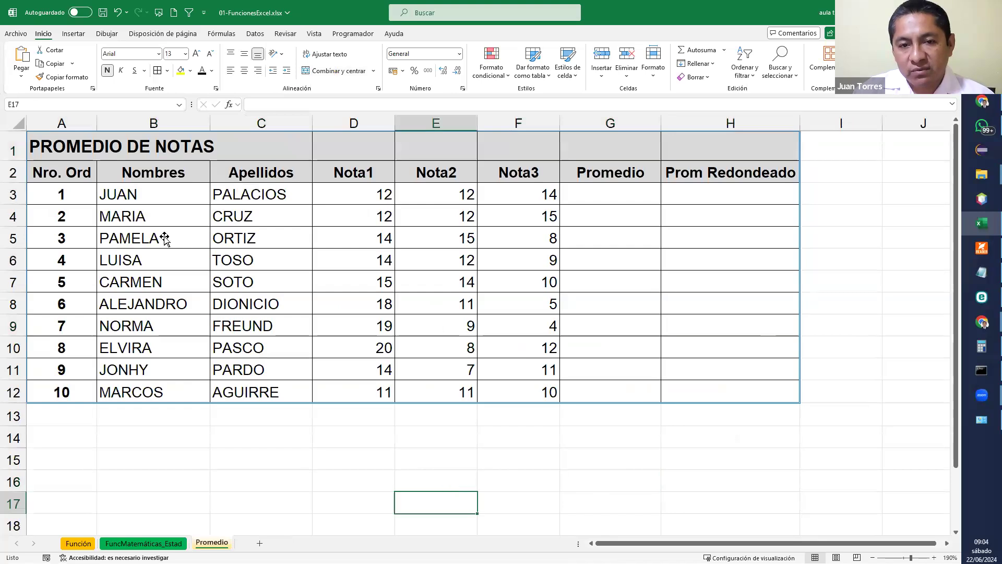
left_click(318, 146)
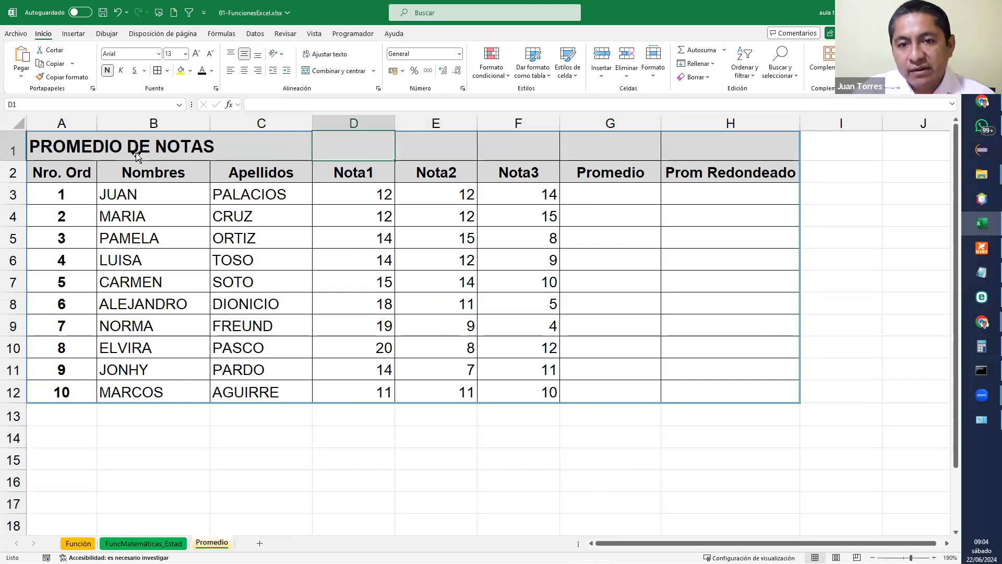
left_click_drag(68, 148, 715, 151)
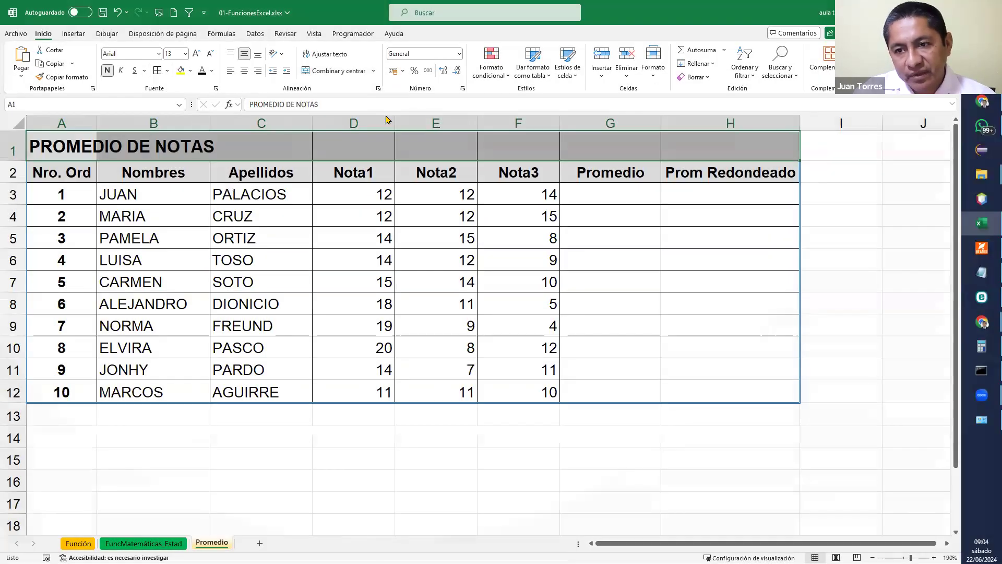
left_click(379, 88)
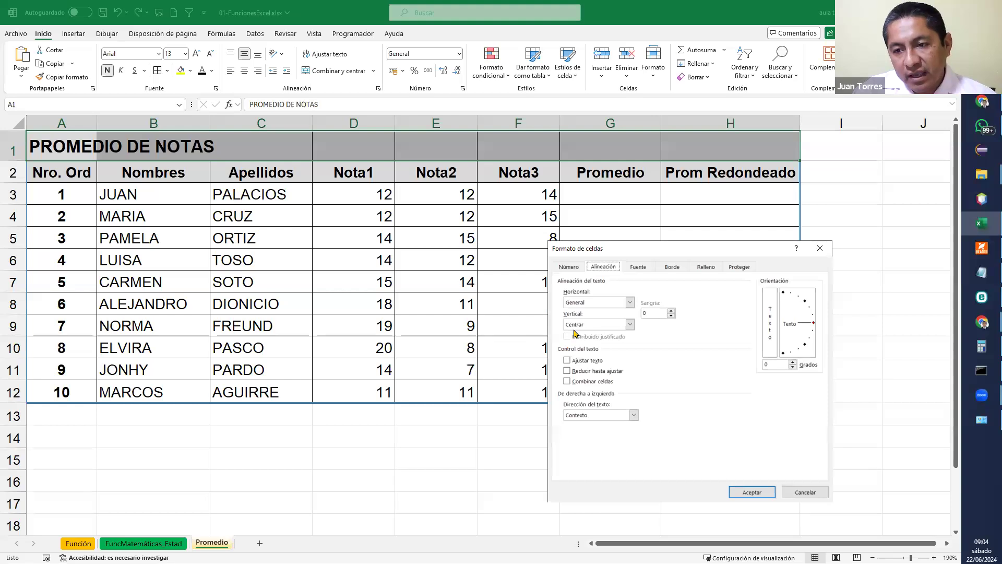
left_click(820, 248)
left_click(819, 225)
left_click(746, 139)
Set the horizontal alignment of title range A1:H1 to Centrar en la selección, leaving its cells unmerged
left_click_drag(747, 140, 57, 148)
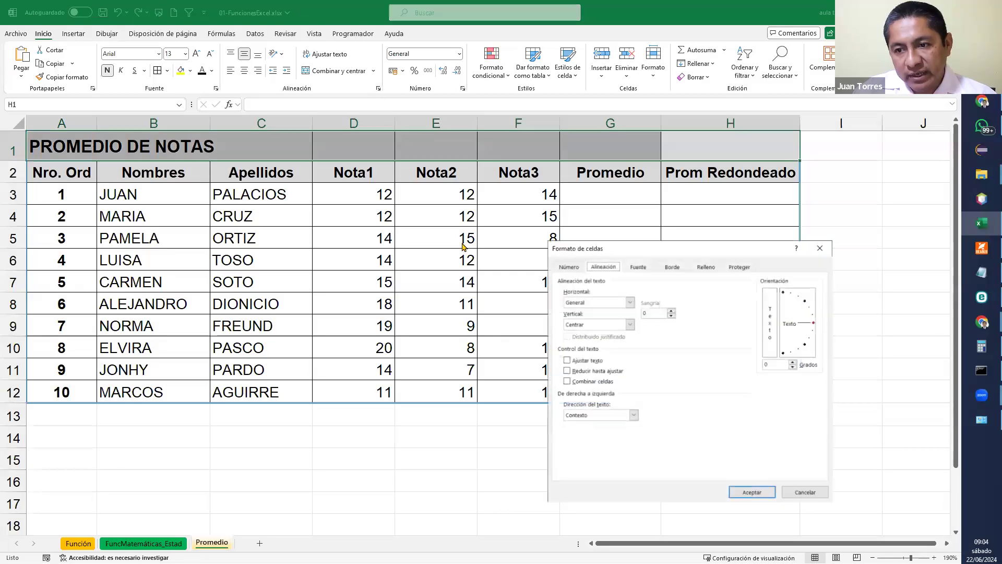
left_click(575, 303)
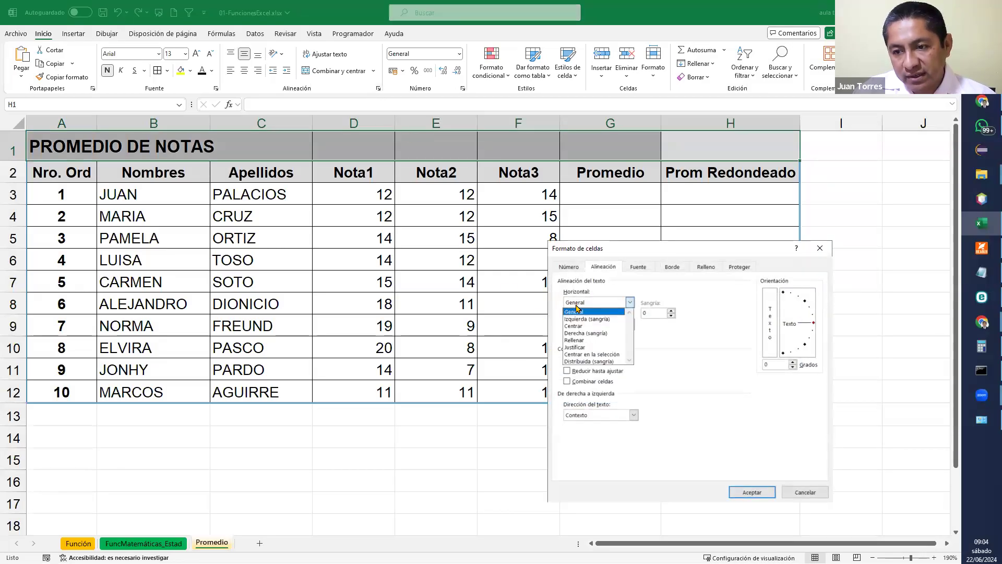
left_click(586, 357)
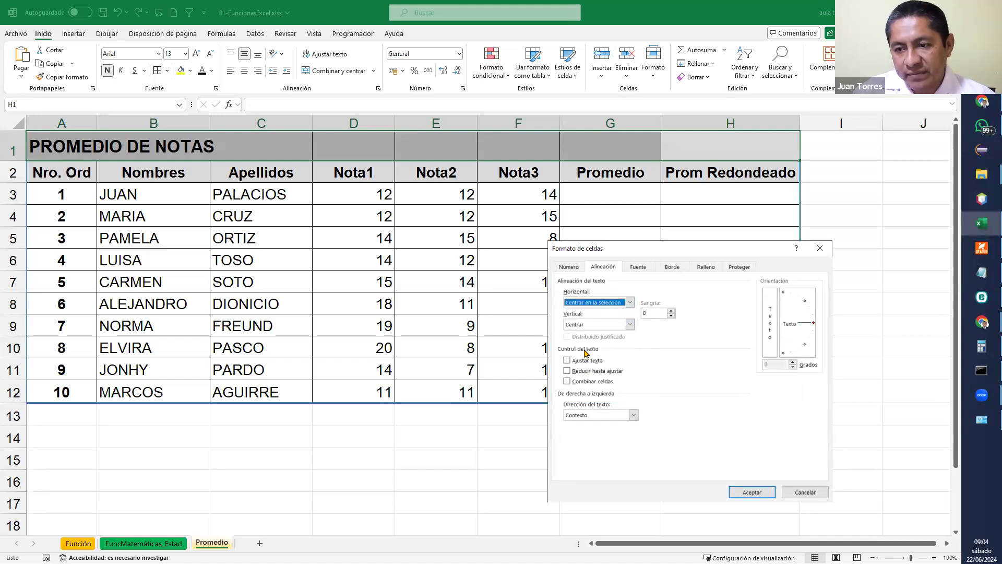
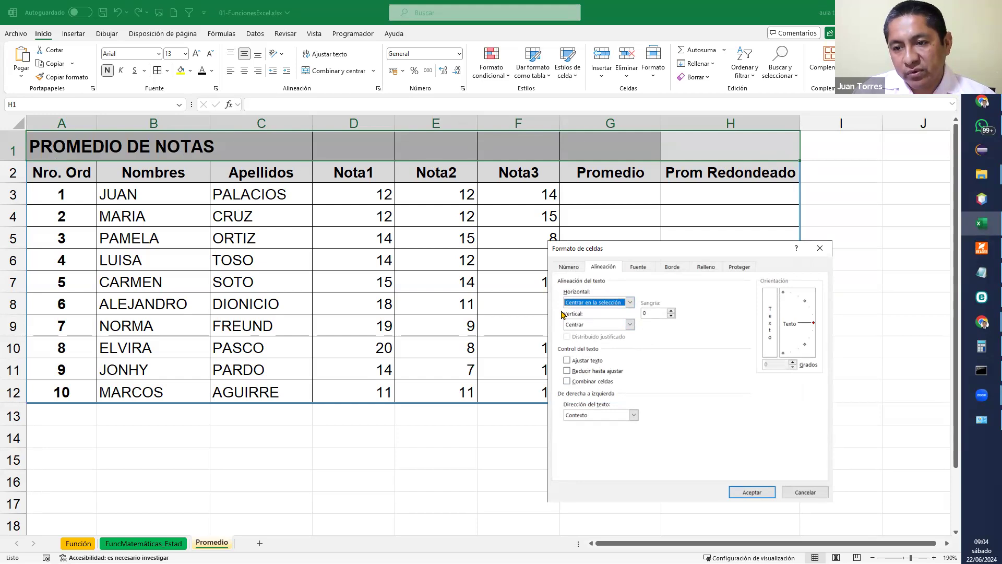
left_click(577, 303)
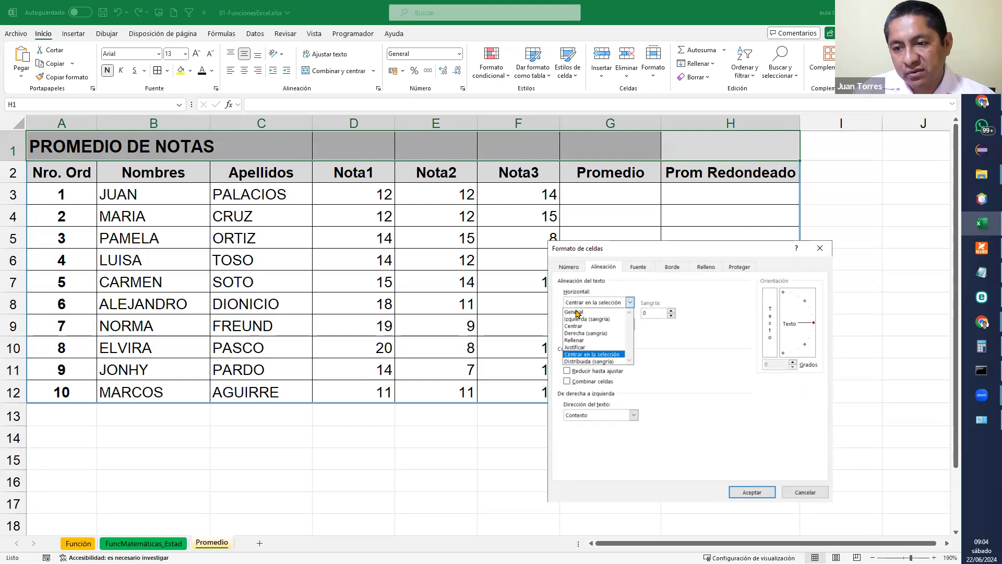
left_click(589, 355)
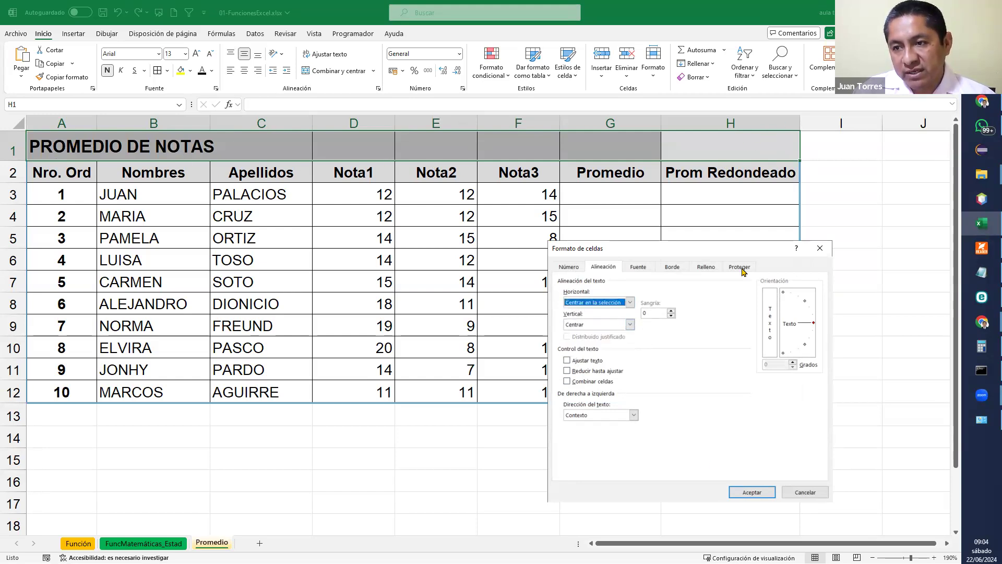
left_click(757, 492)
left_click(718, 463)
left_click(276, 146)
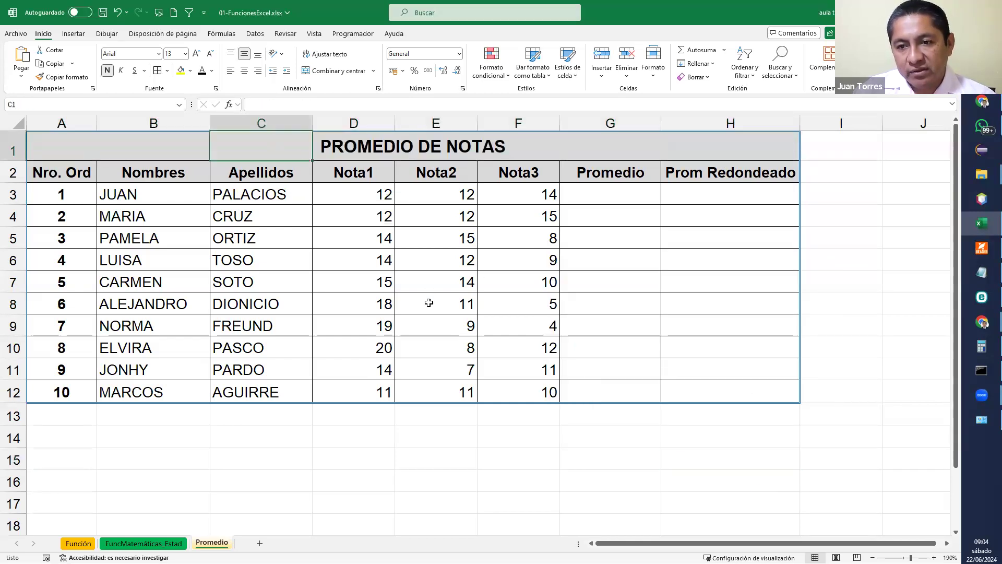
Select separate title-row cells and column ranges through the title to examine whether each column can be selected independently
left_click_drag(607, 142, 605, 371)
left_click_drag(353, 141, 334, 371)
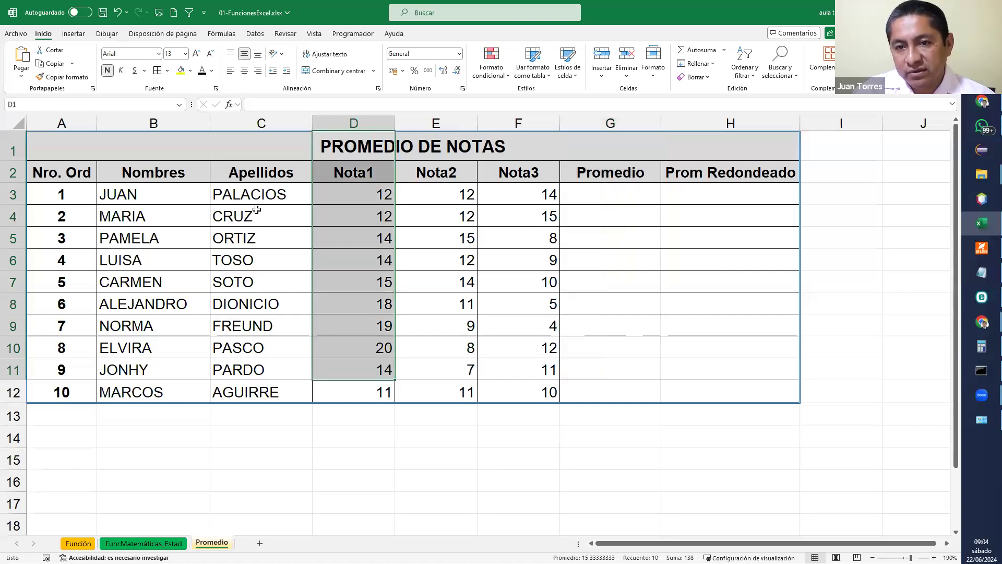
left_click(267, 154)
left_click_drag(272, 173, 254, 339)
left_click(157, 149)
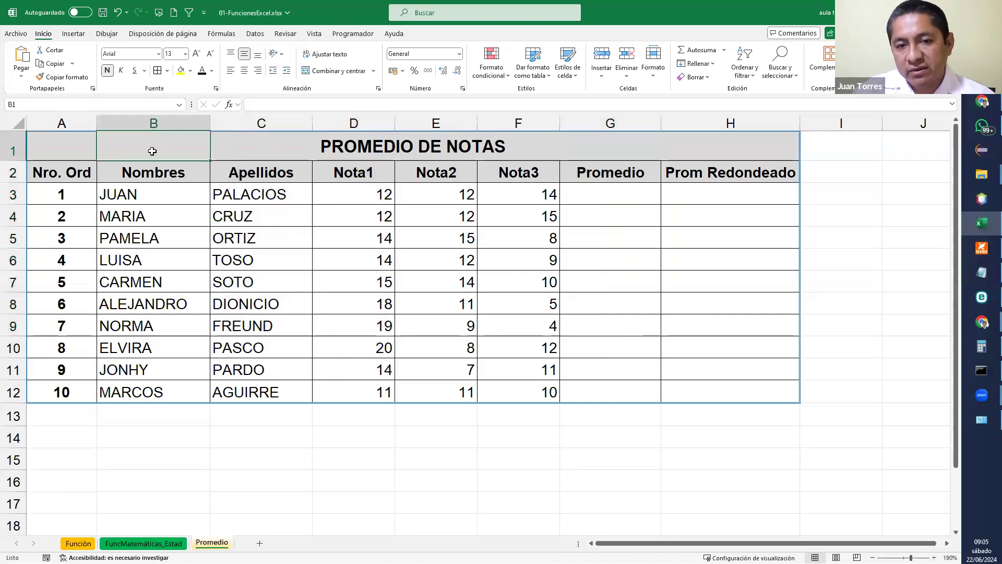
left_click(396, 152)
left_click(308, 155)
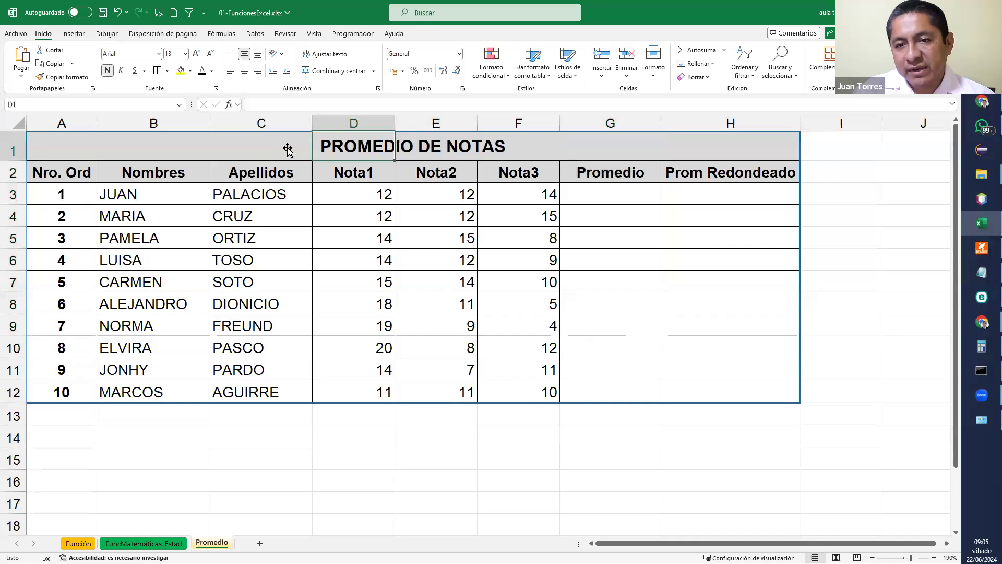
left_click_drag(286, 147, 532, 154)
left_click(595, 256)
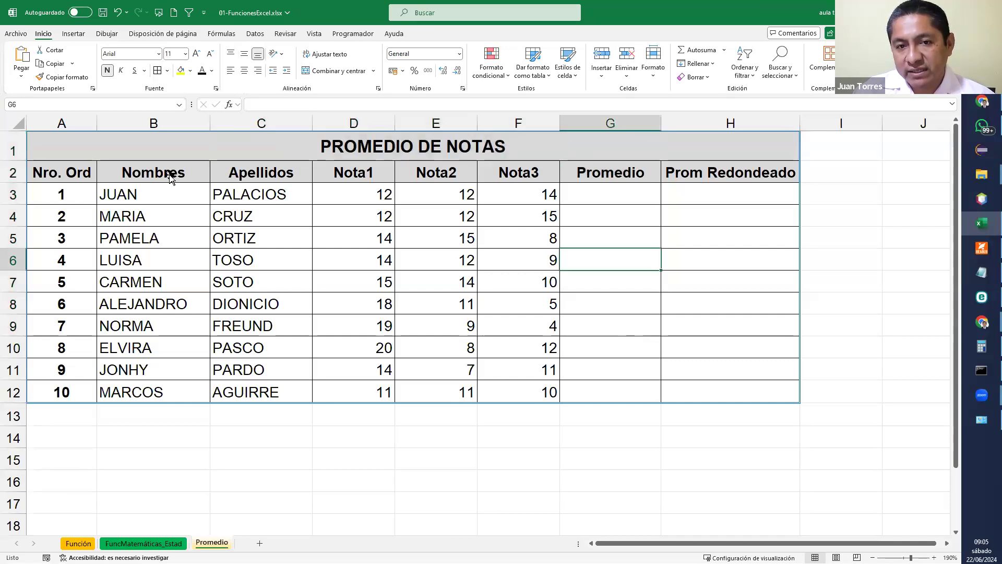
left_click(486, 416)
left_click(441, 146)
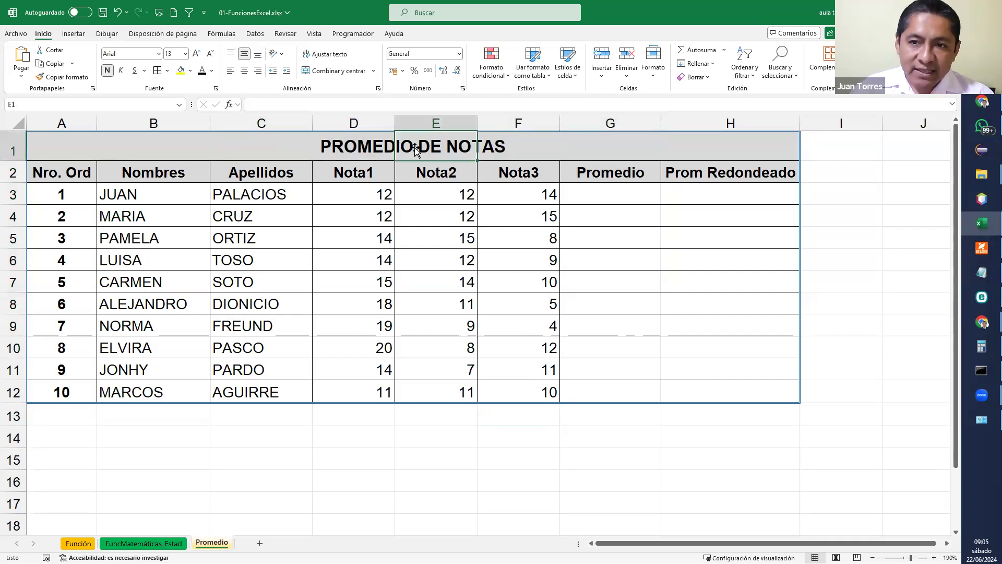
Examine where the centred title text is stored by opening cell A1 in place and leaving it unedited
left_click(37, 148)
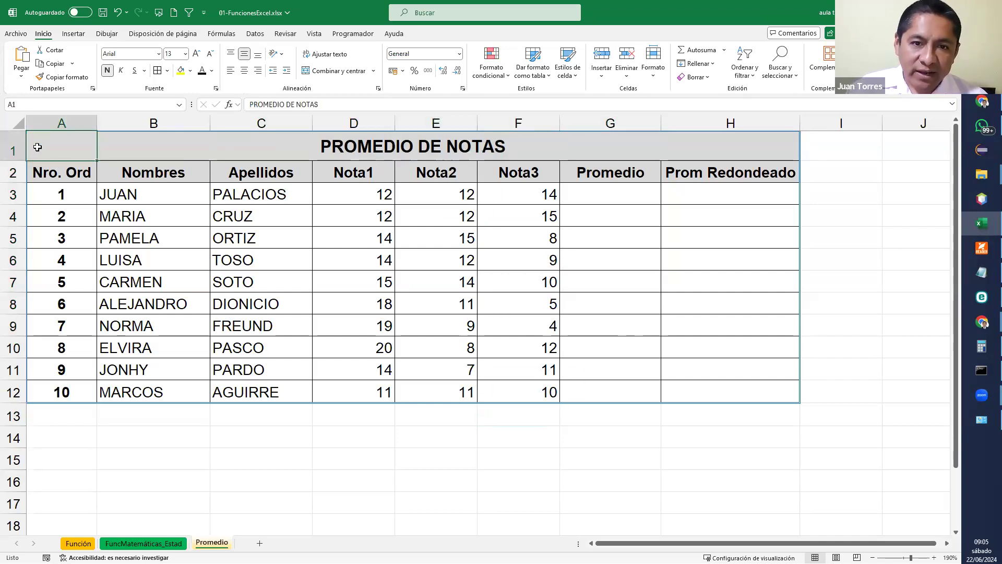
key("ctrl")
key("ctrl")
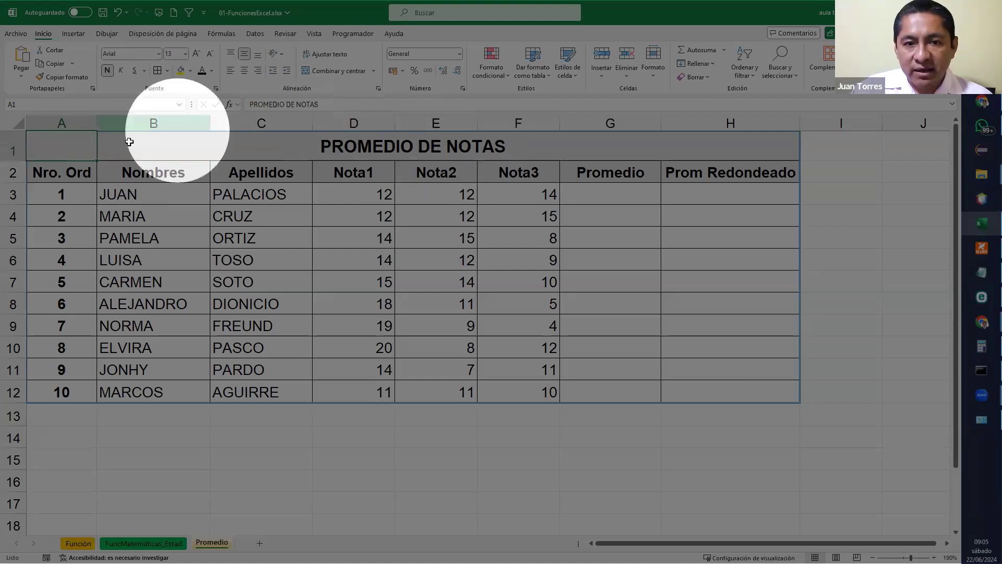
double_click(108, 148)
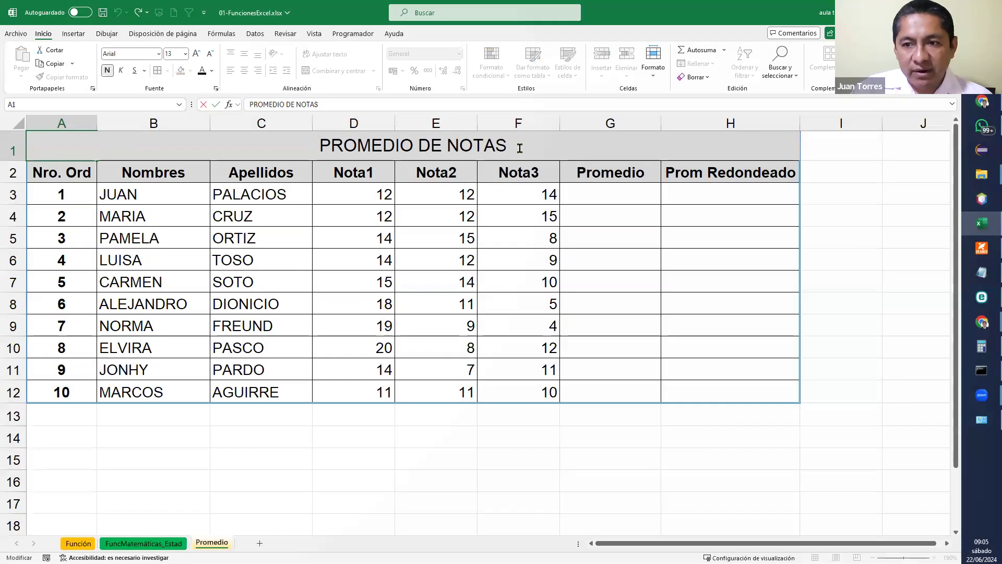
left_click_drag(415, 325, 412, 312)
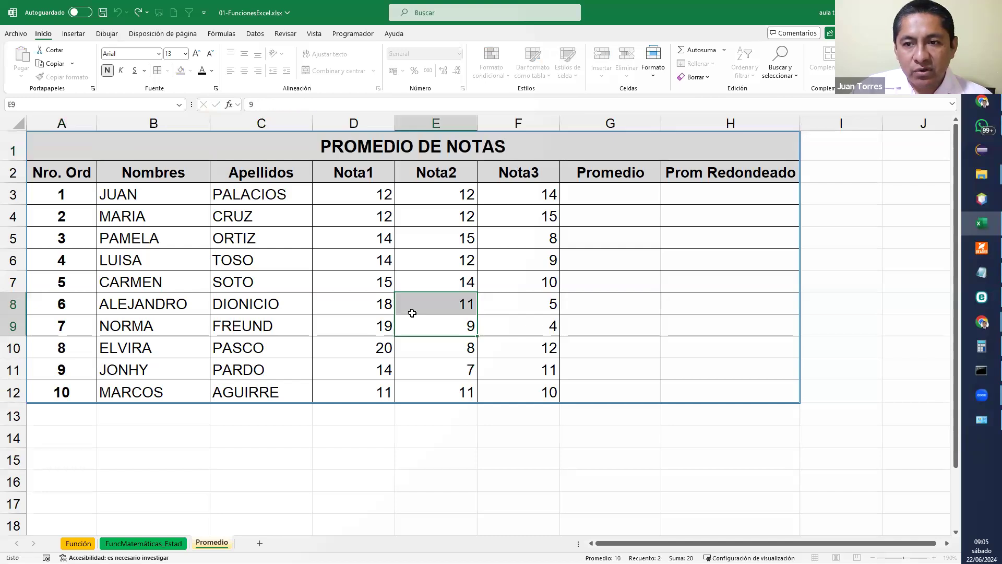
Extend the title text in A1 to PROMEDIO DE NOTAS FINALES
left_click(407, 156)
left_click(83, 148)
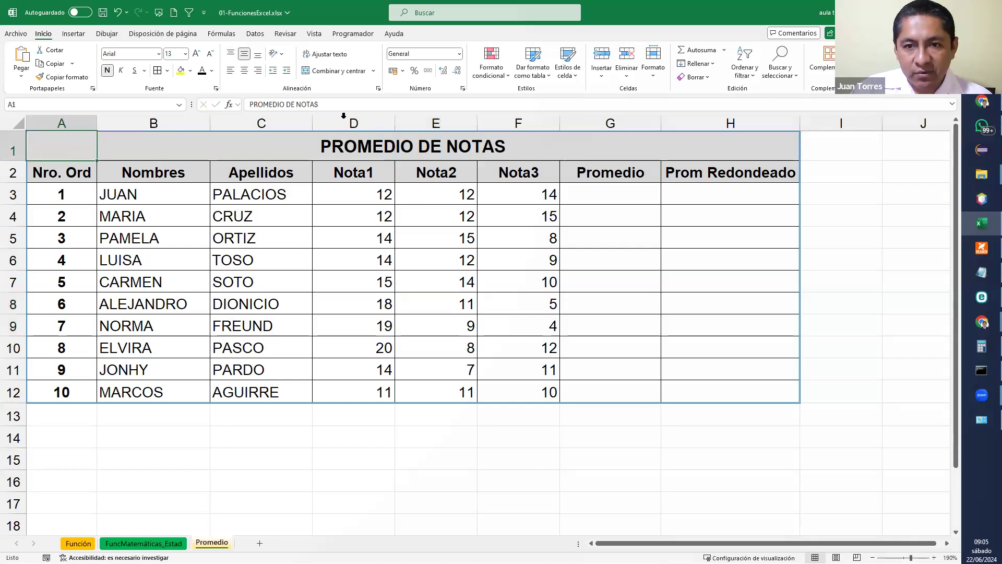
left_click(341, 107)
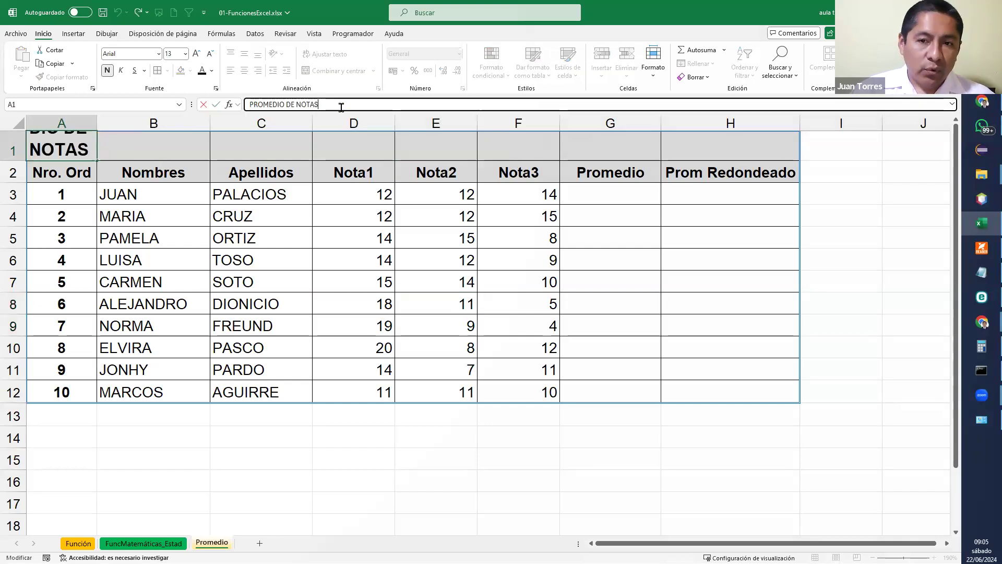
type("FINALES")
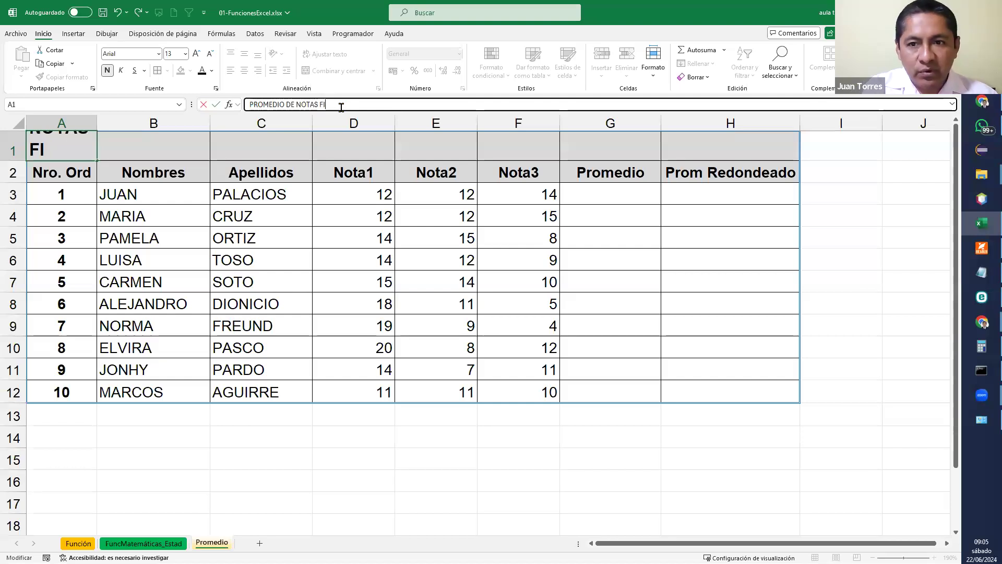
key("Return")
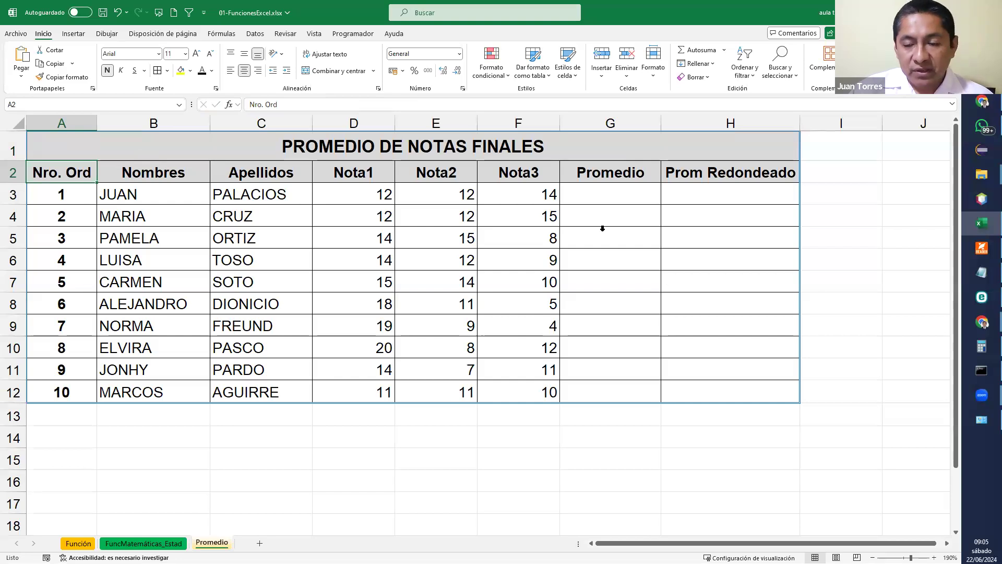
left_click(543, 143)
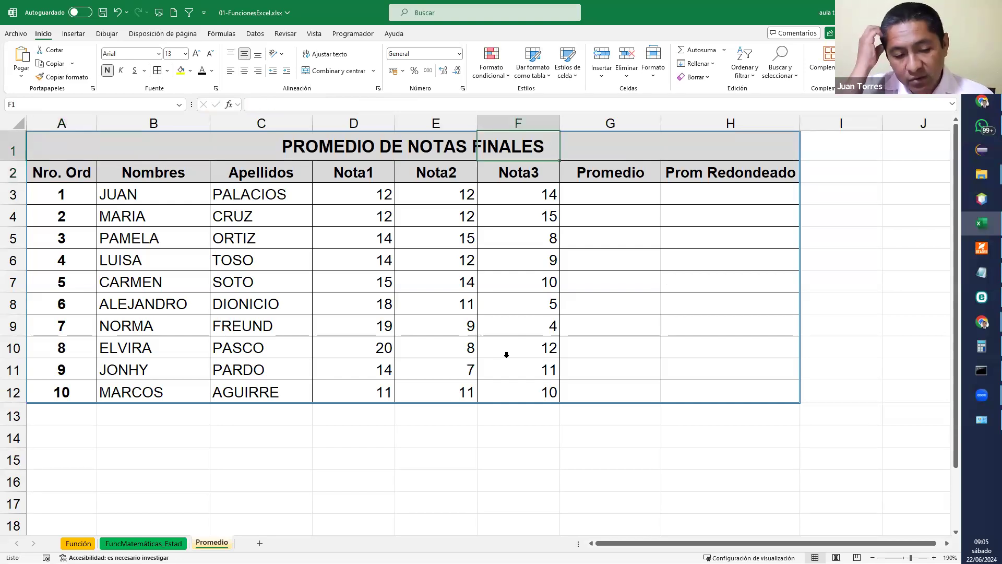
left_click(510, 439)
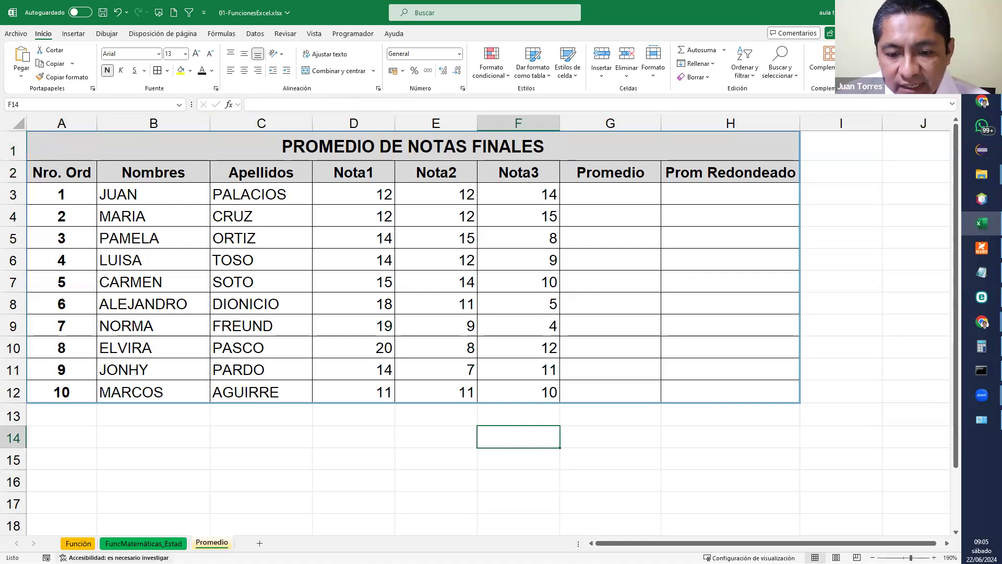
Duplicate the Promedio sheet immediately after the original and switch between both sheets to compare them
key("ctrl")
key("ctrl")
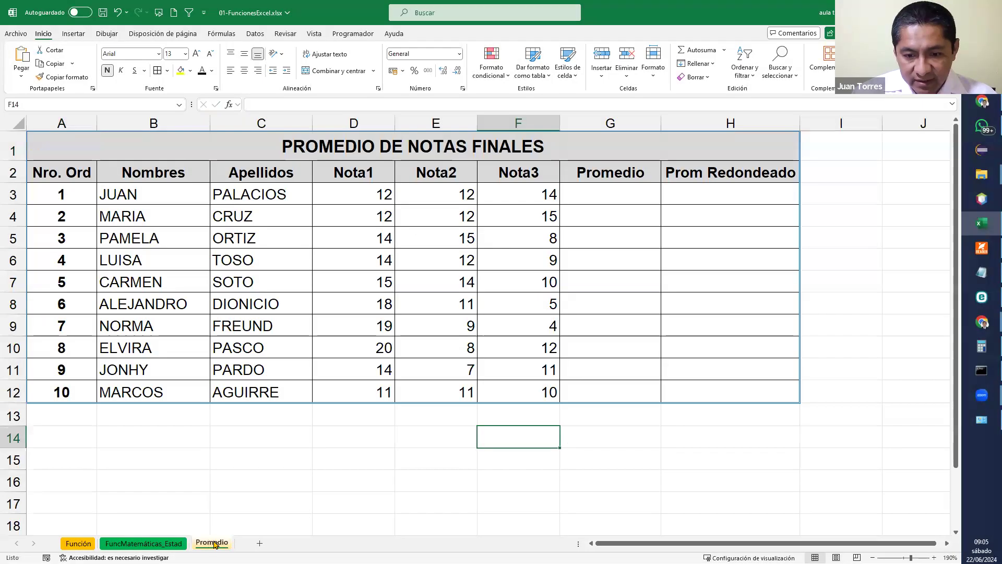
left_click_drag(214, 545, 244, 543)
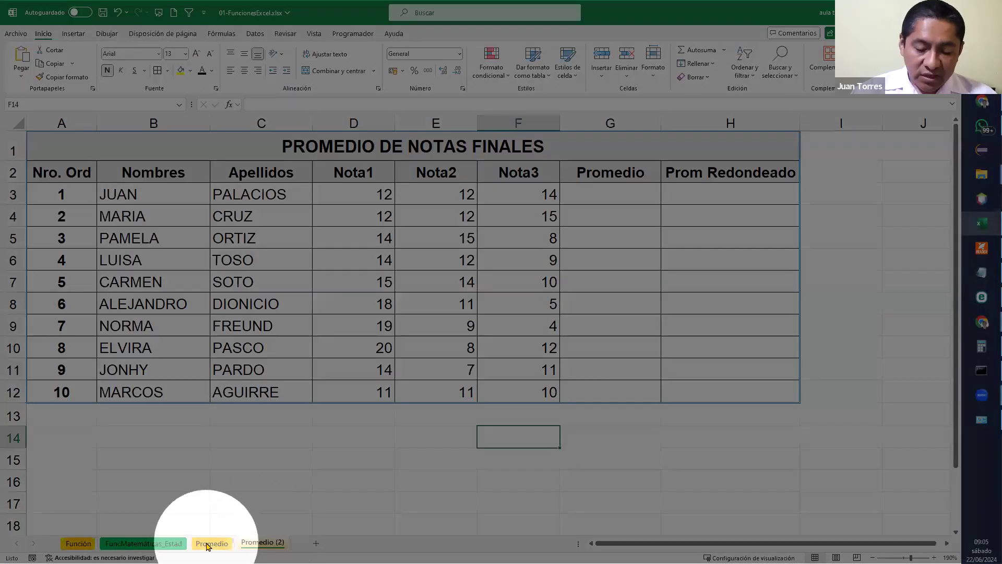
left_click(211, 543)
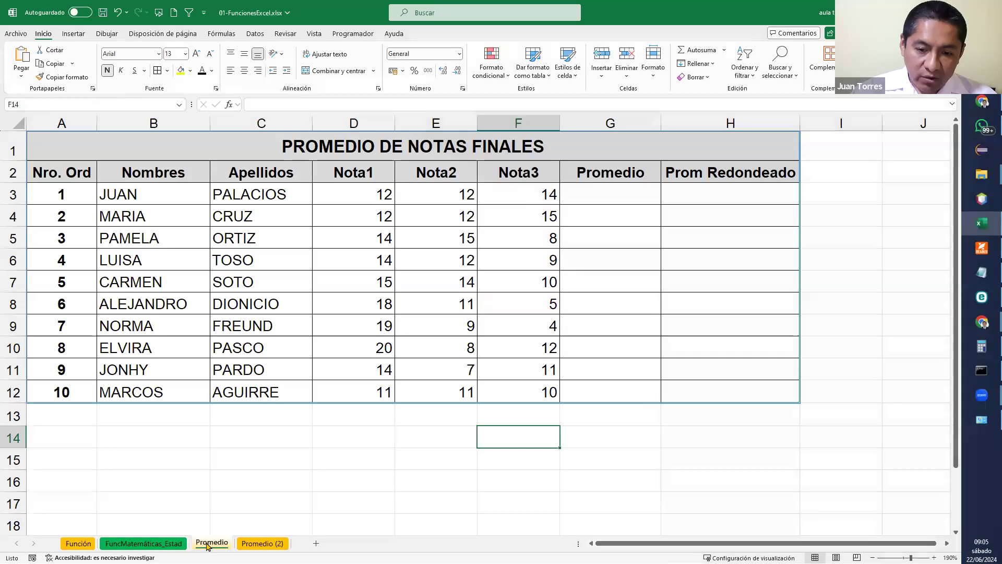
left_click(276, 543)
key("ctrl+Page_Up")
key("ctrl+Page_Down")
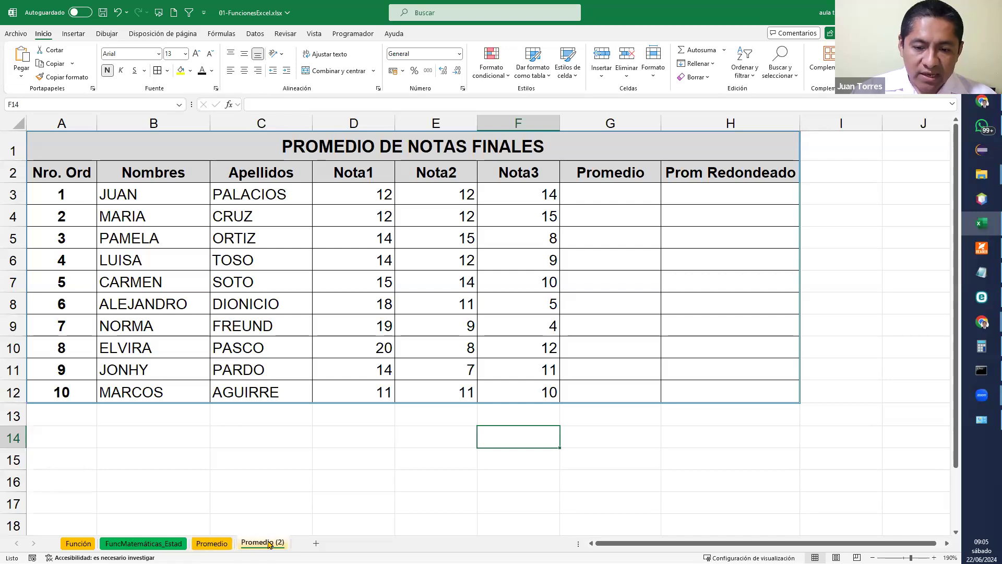
Colour the Promedio (2) sheet tab light blue and return to the original Promedio sheet
right_click(271, 544)
mouse_move(334, 472)
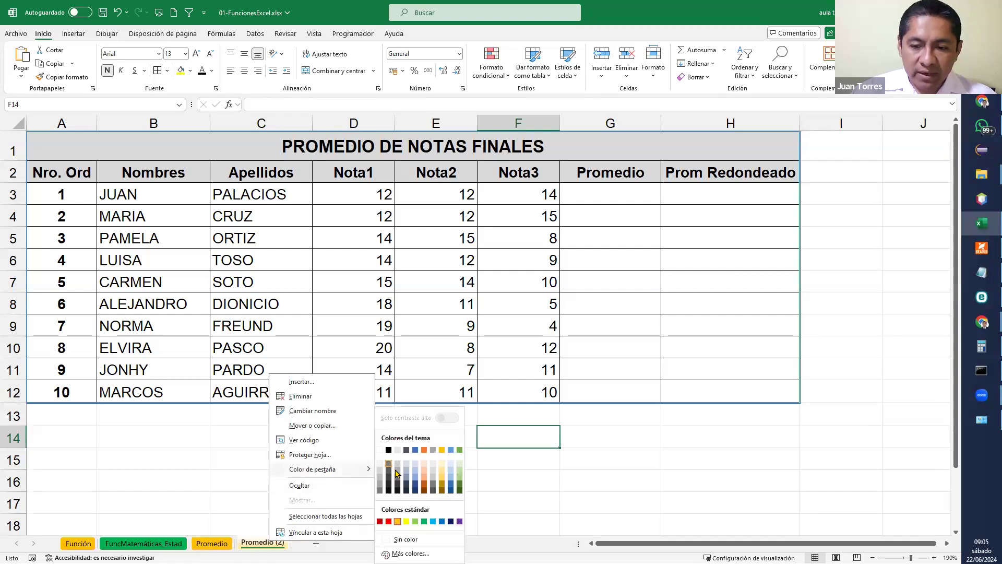
left_click(429, 522)
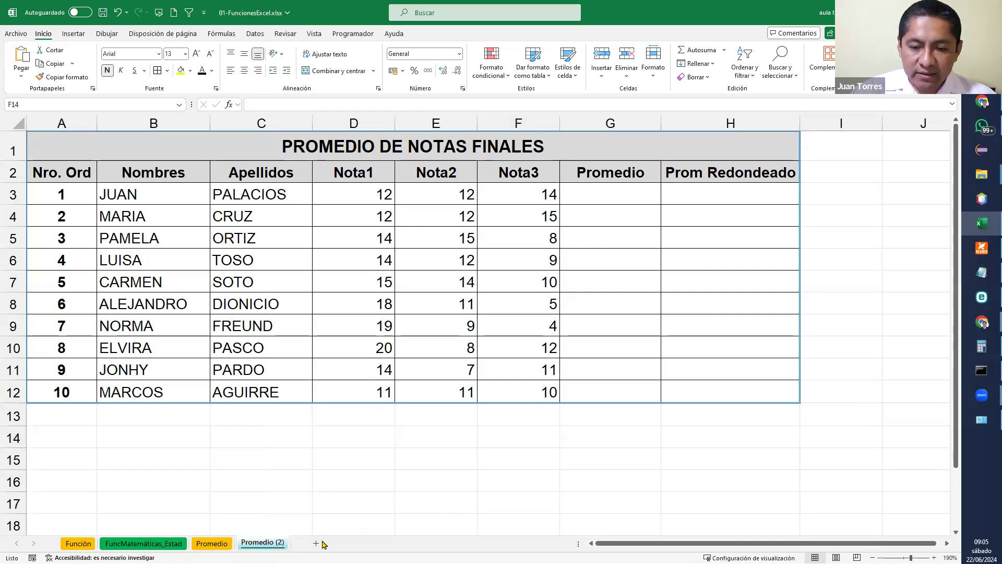
key("ctrl+Page_Up")
key("ctrl+Page_Down")
key("ctrl+Page_Up")
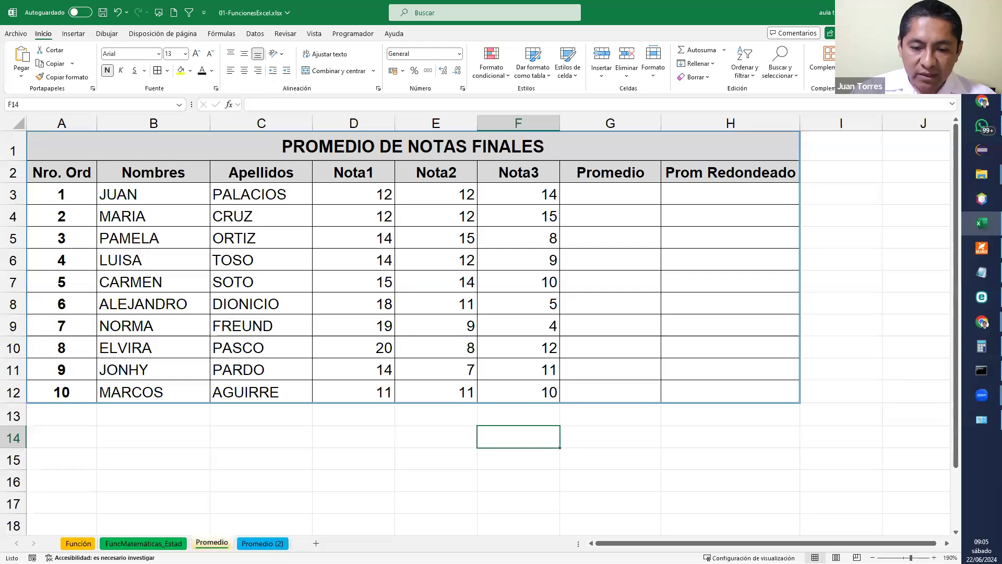
key("ctrl+Page_Down")
key("ctrl+Page_Up")
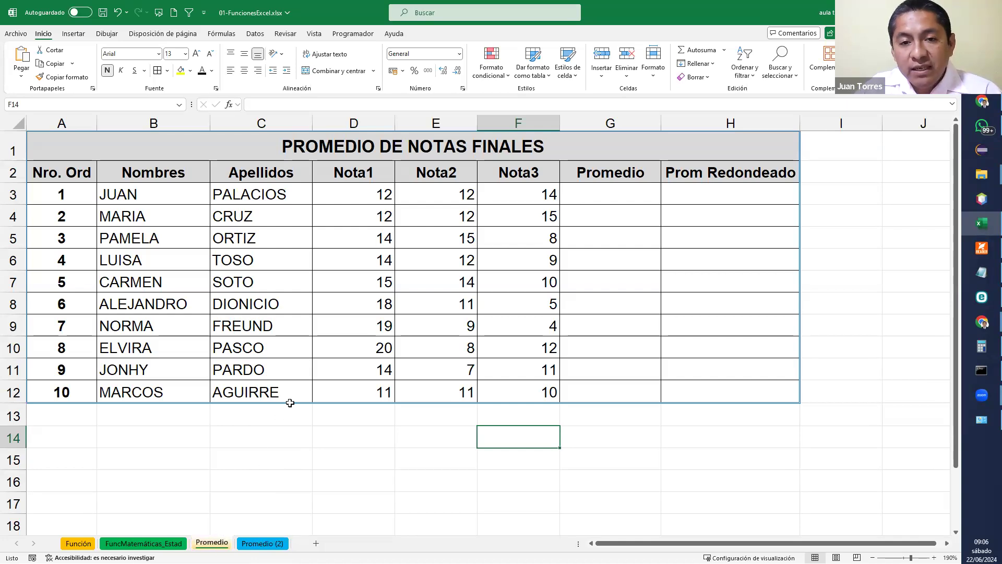
Enter =PROMEDIO(D3:F3) in G3 and fill the formula down through G12
left_click(613, 198)
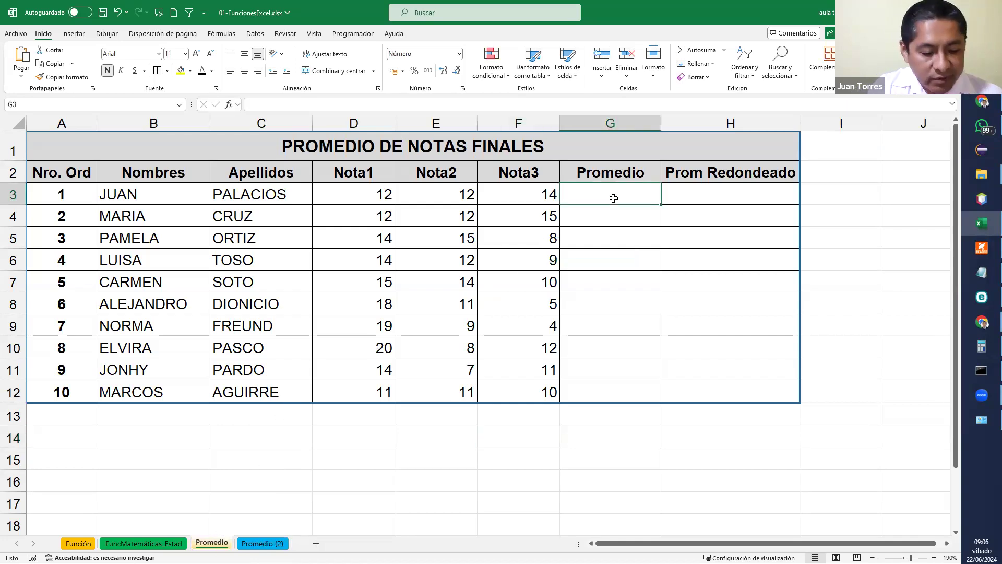
type("=PROME")
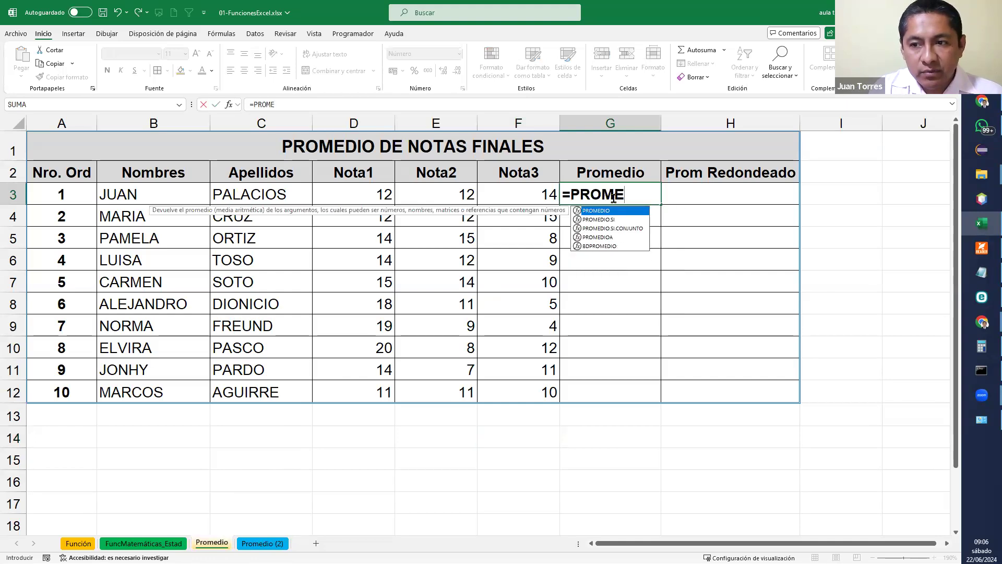
type("DIO(")
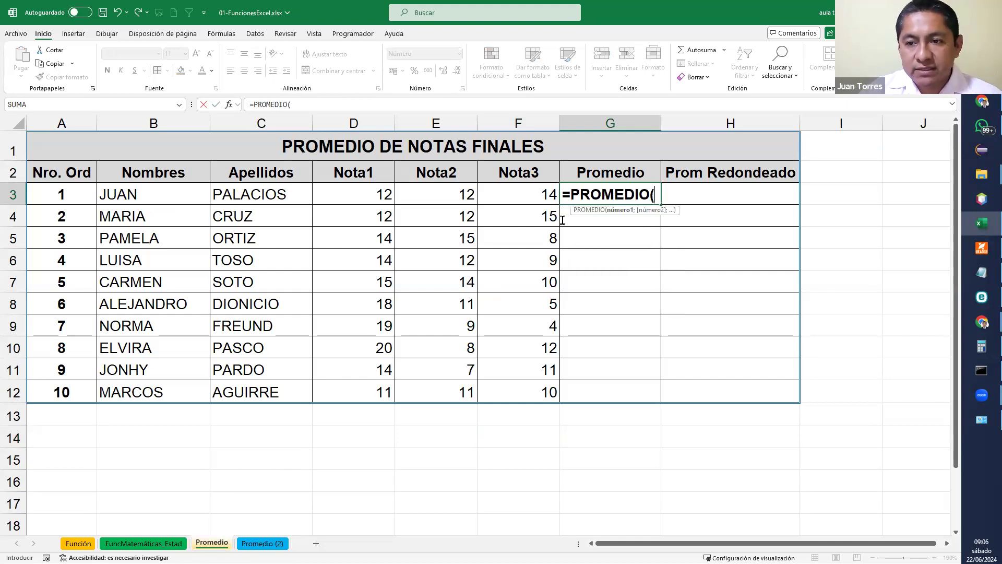
left_click_drag(369, 190, 555, 199)
type(")")
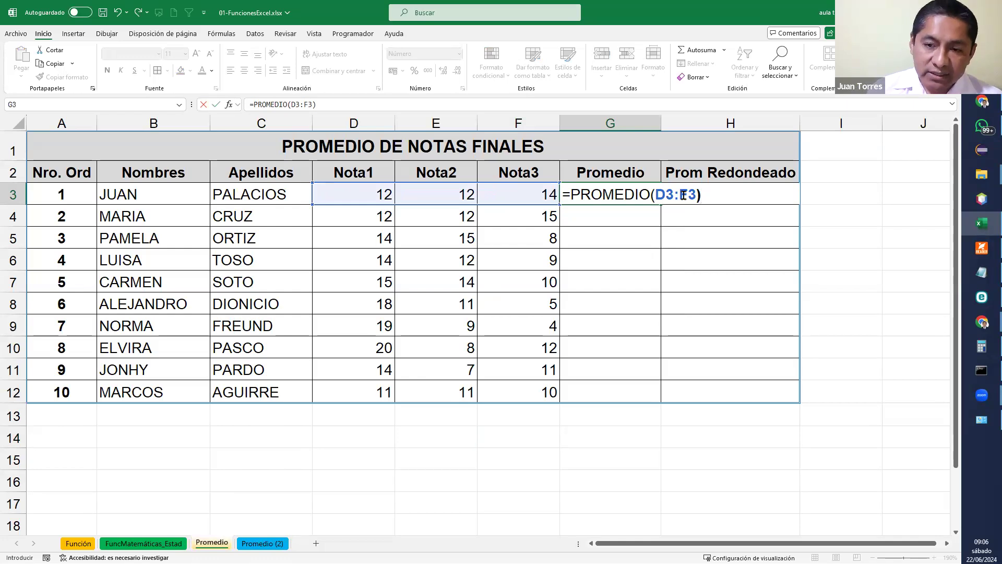
key("Return")
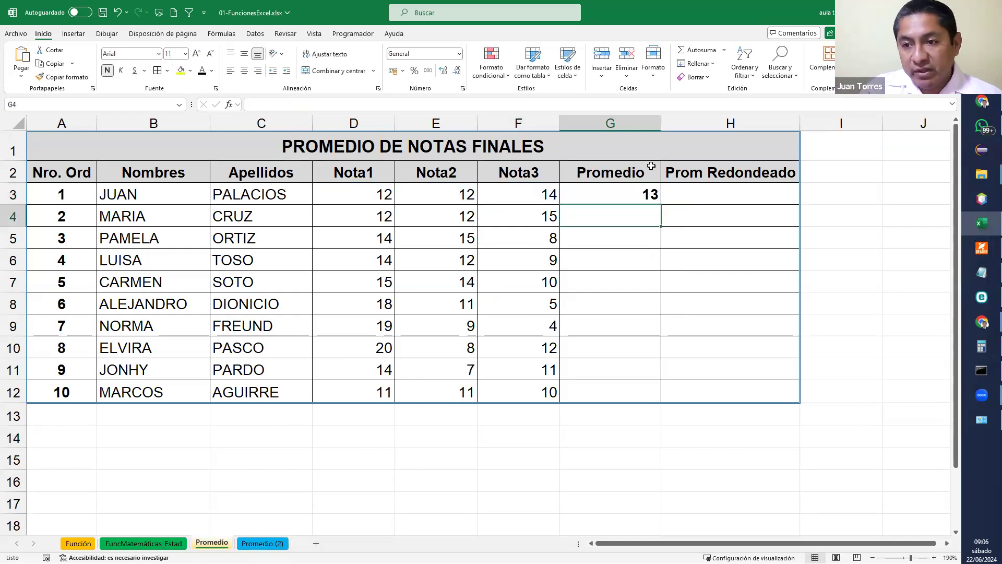
left_click(630, 185)
left_click_drag(662, 203, 635, 390)
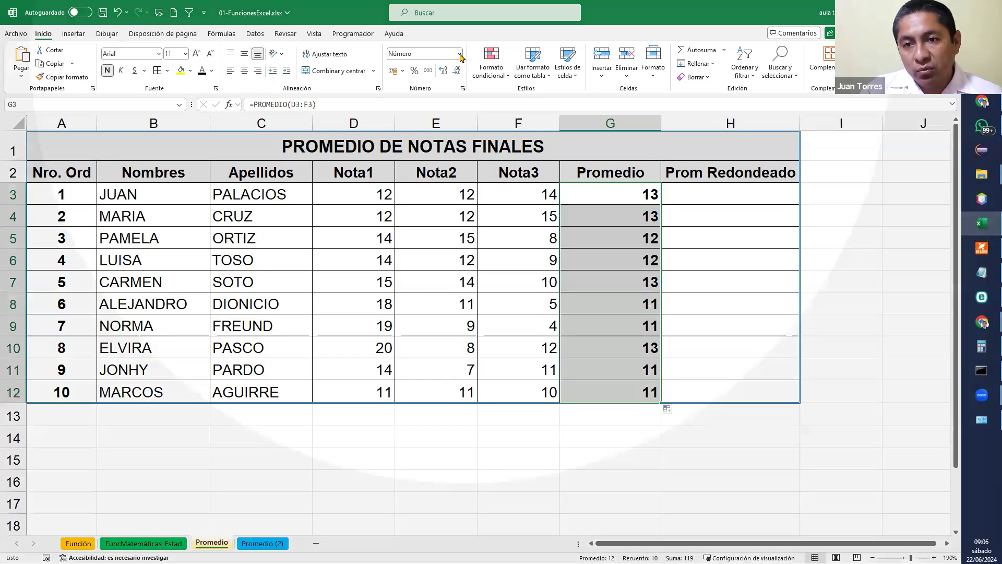
Format the averages in G3:G12 as numbers with 2 decimal places and centre them horizontally
left_click(461, 56)
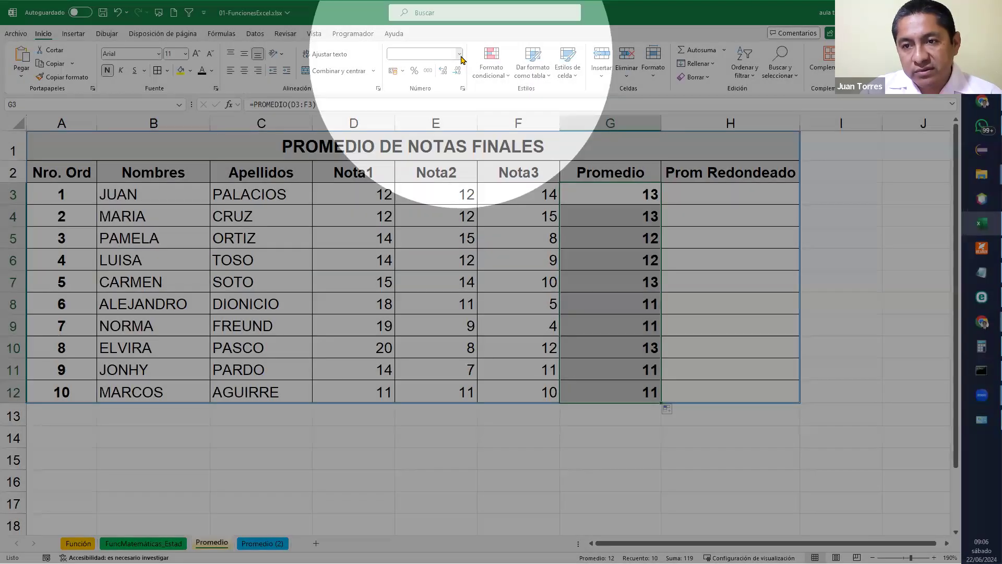
left_click(436, 328)
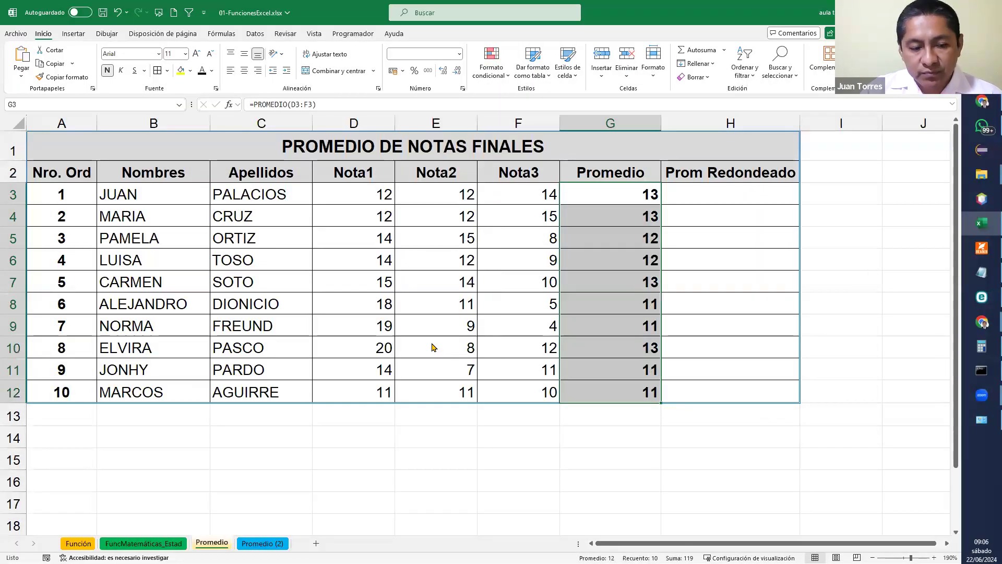
left_click_drag(686, 251, 472, 283)
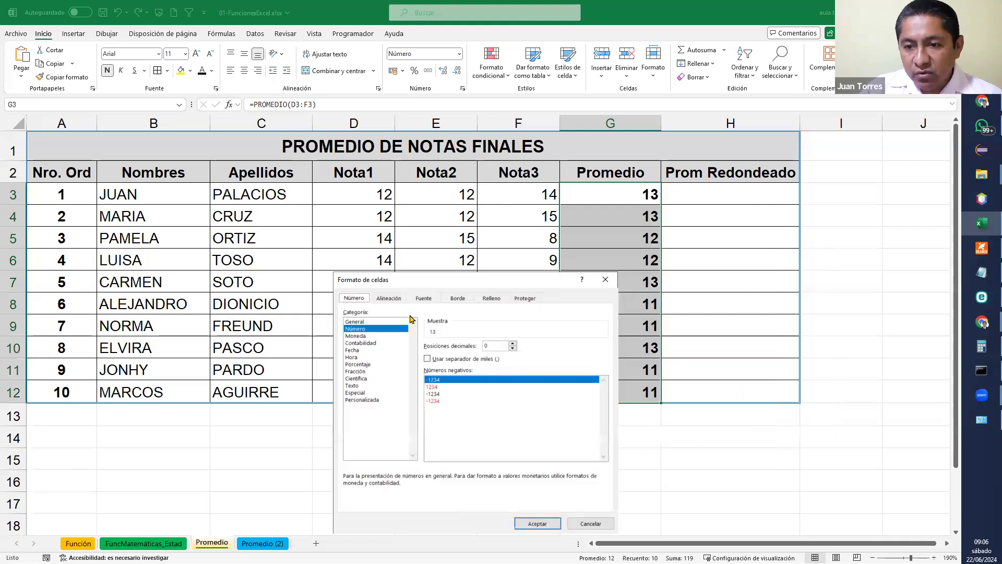
left_click(493, 348)
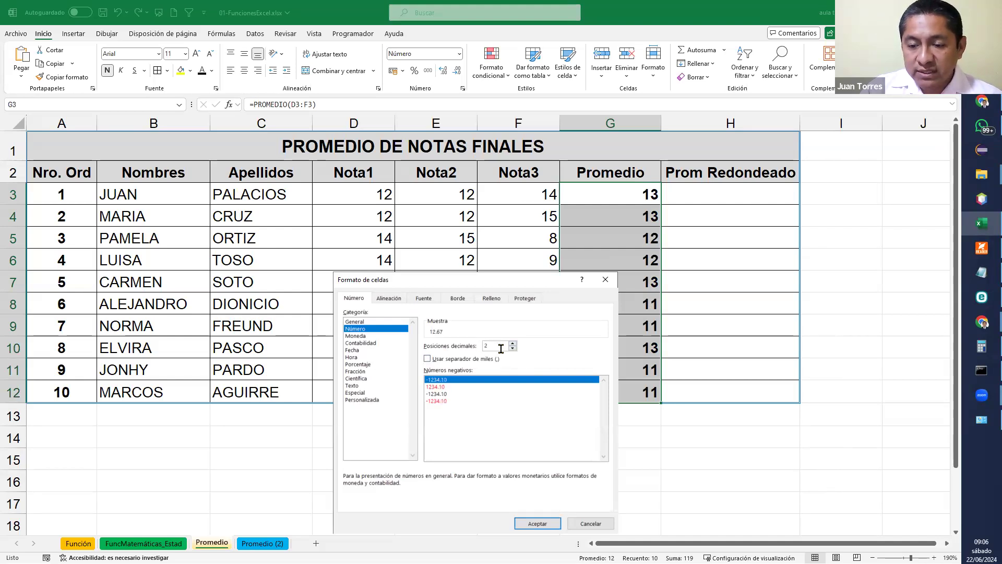
left_click(537, 523)
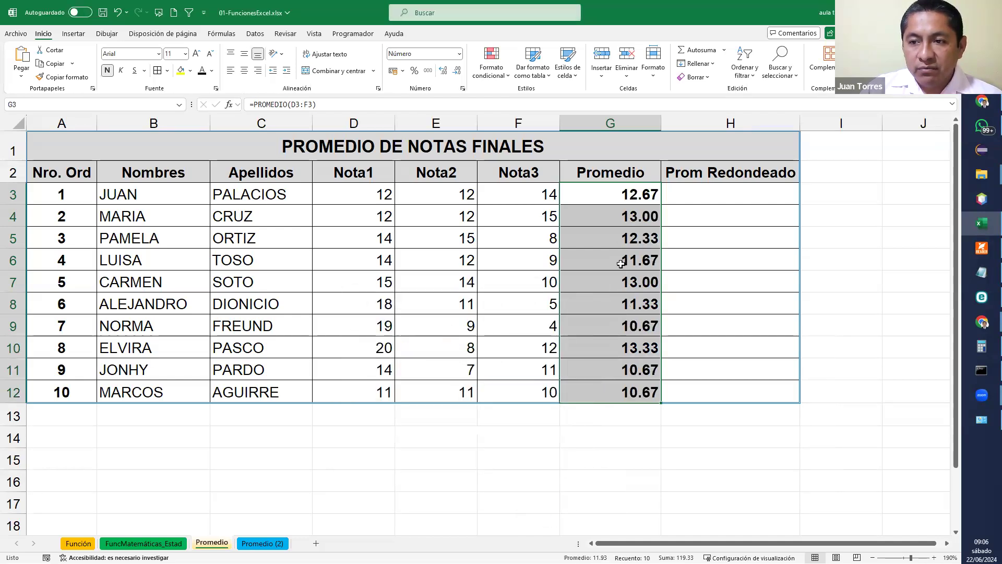
left_click(244, 71)
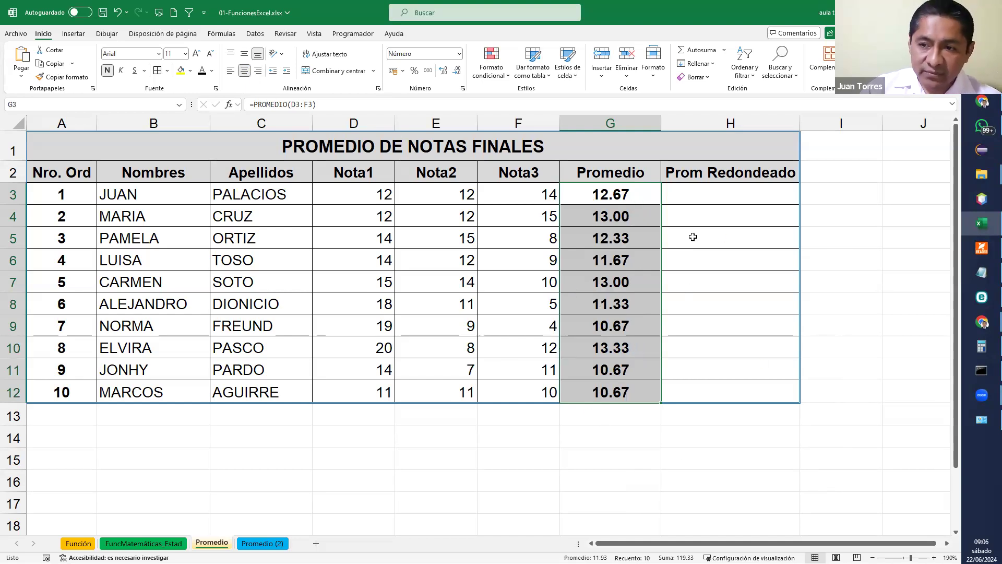
Set the number format of the averages in G3:G12 to 0 decimal places
left_click(463, 88)
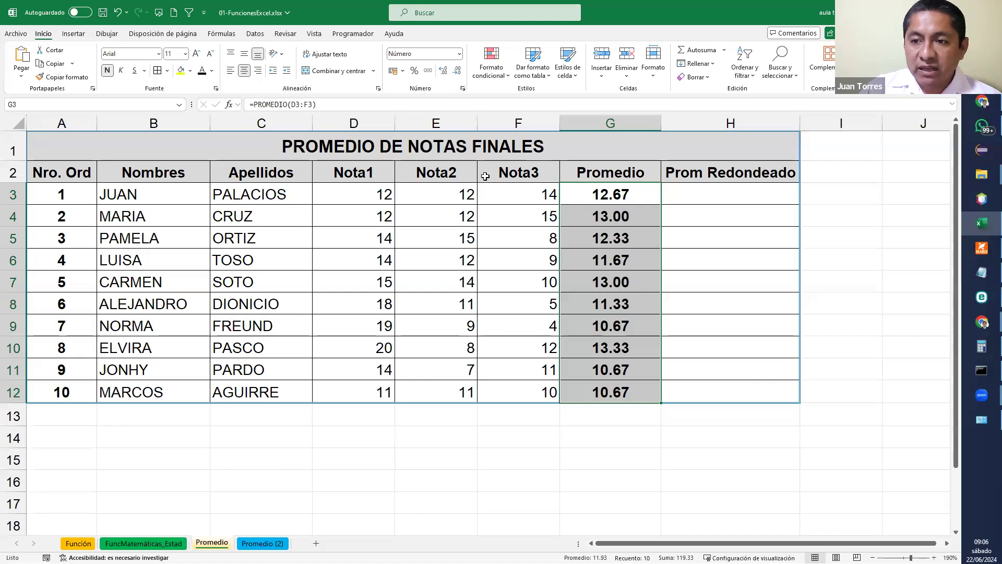
left_click(512, 351)
left_click(512, 351)
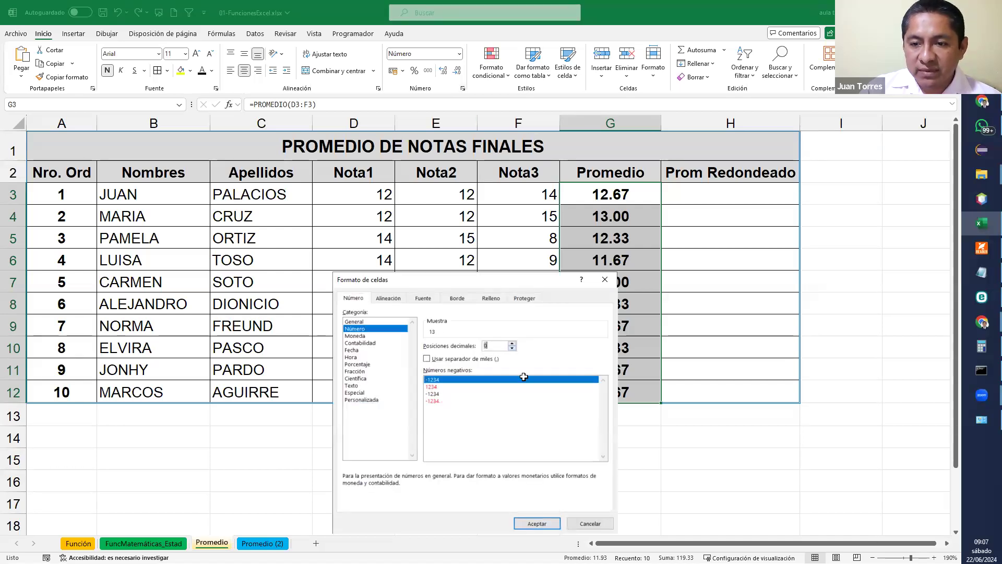
left_click(534, 522)
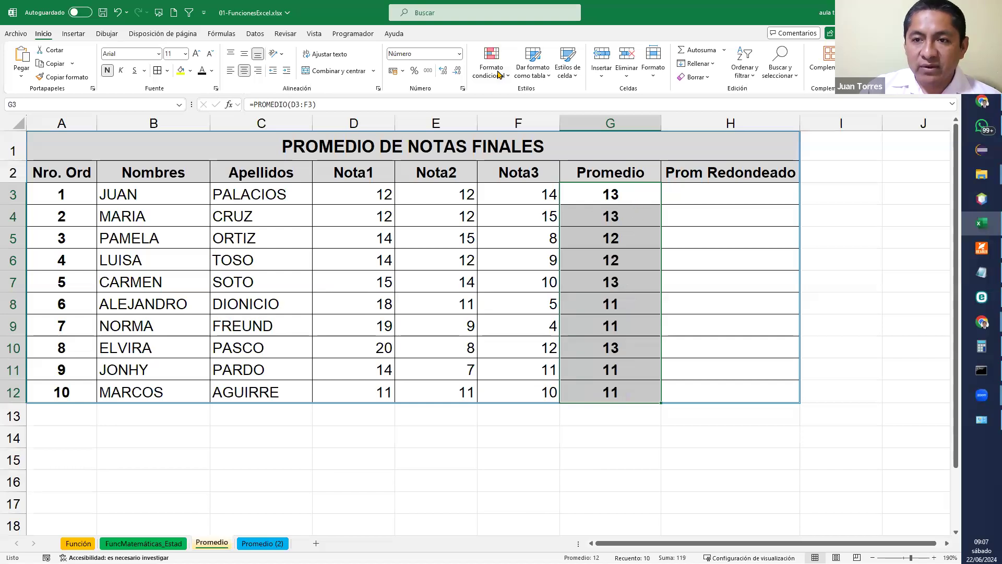
Restore the number format of the averages in G3:G12 to 2 decimal places
left_click(462, 88)
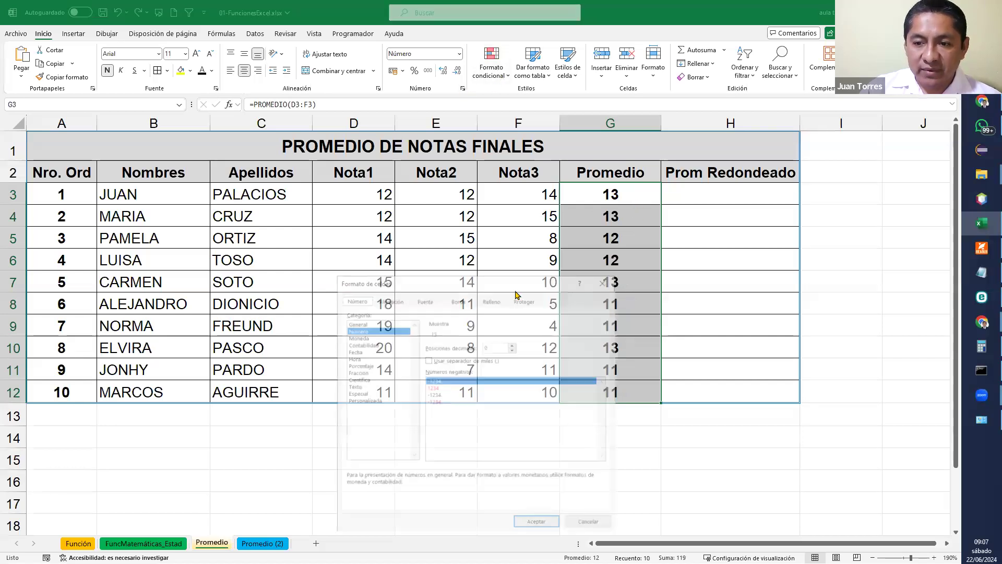
left_click(512, 344)
left_click(512, 344)
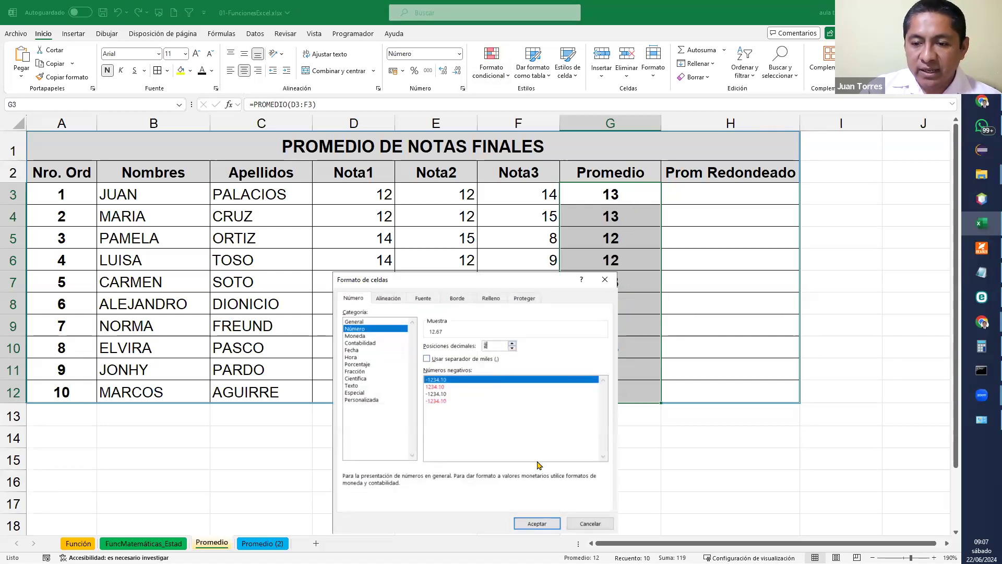
left_click(543, 522)
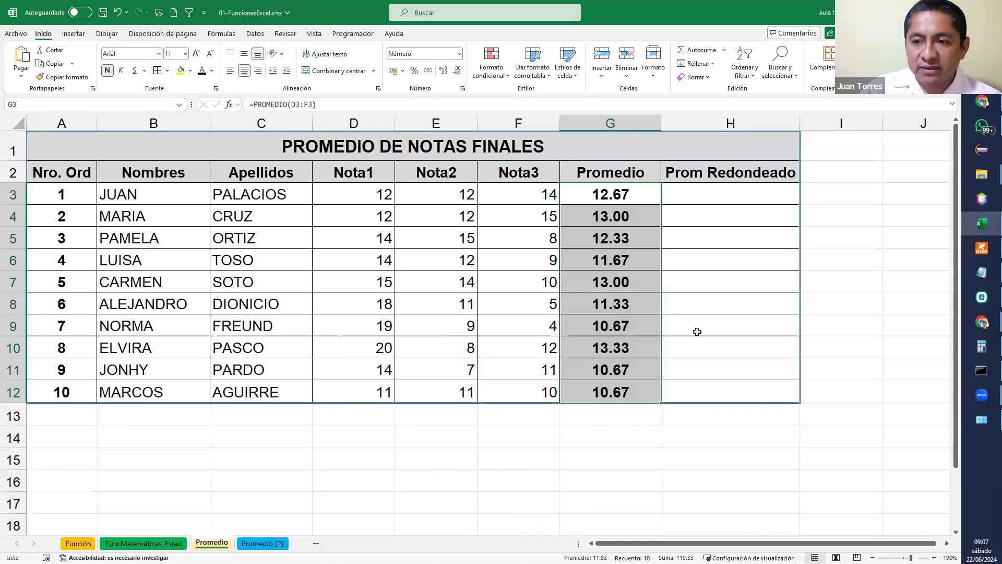
Enter =REDONDEAR(G3;1) in H3 and fill the formula down through H12
left_click(743, 193)
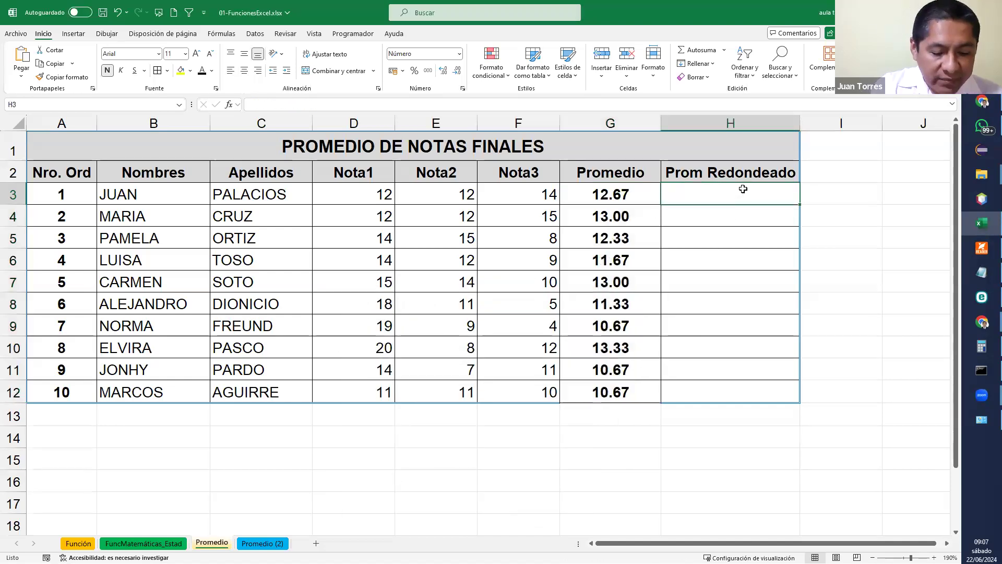
type("=RE")
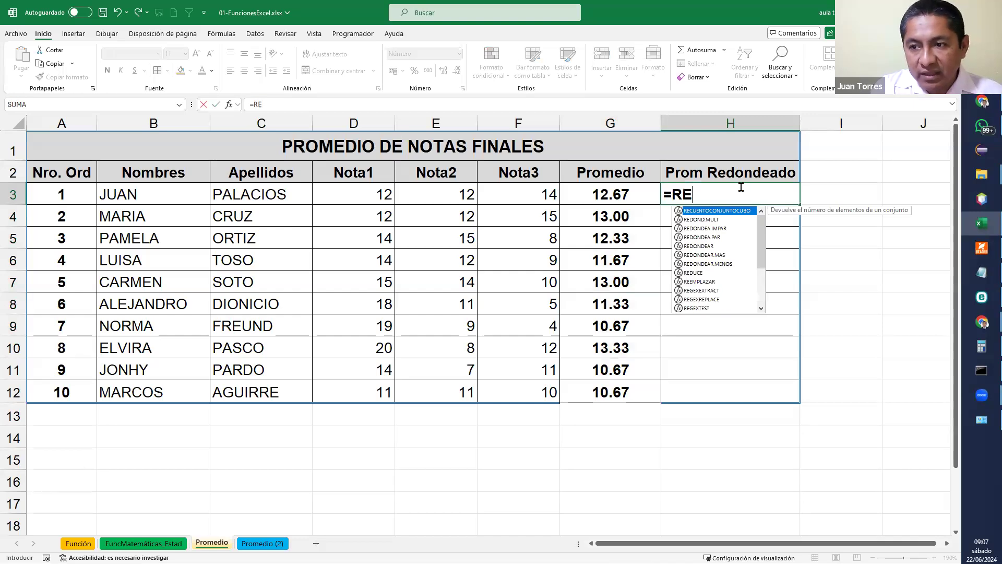
type("DONDEAR(")
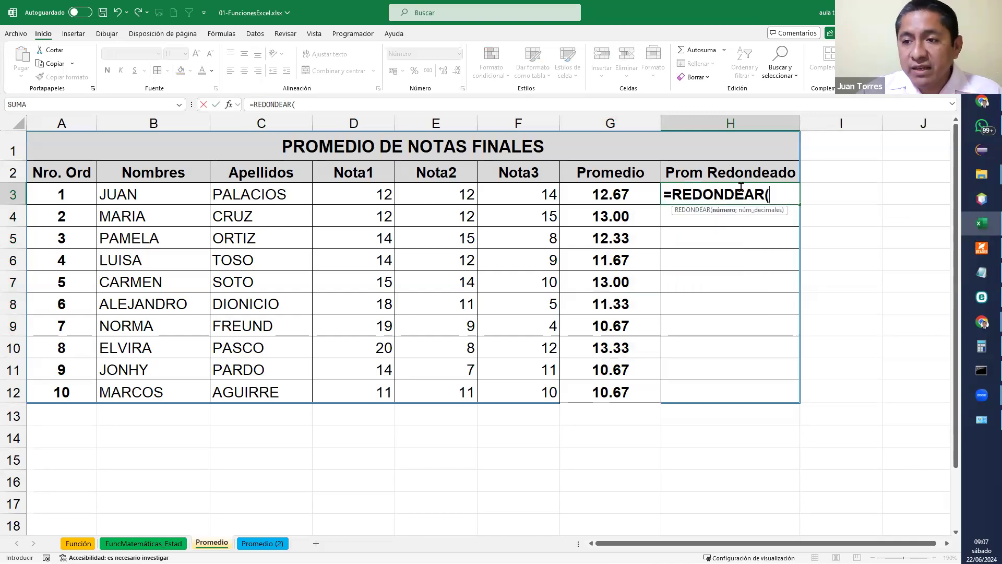
left_click(617, 195)
type(";1)")
key("Return")
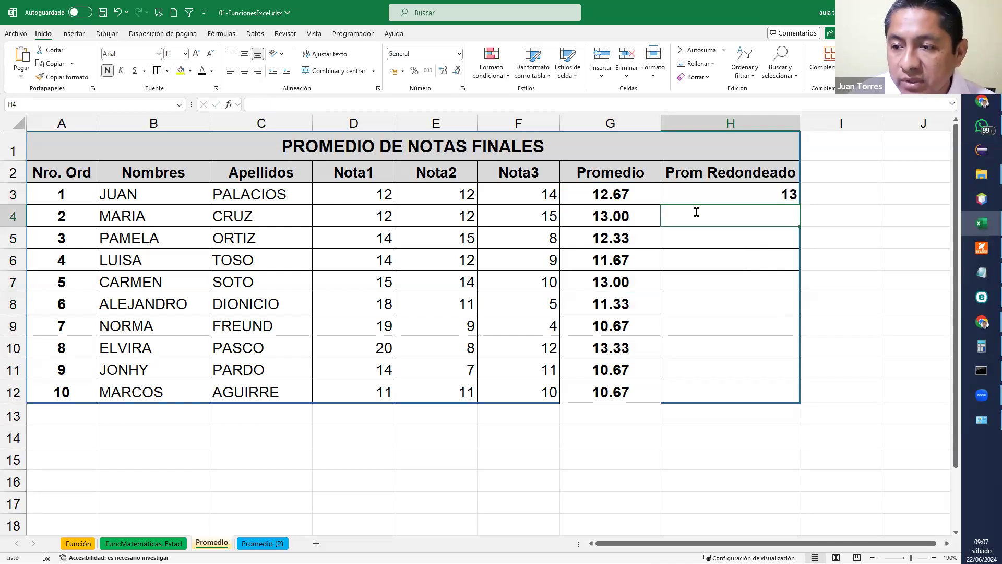
left_click(784, 201)
left_click_drag(796, 204, 753, 407)
Format the rounded averages in H3:H12 as numbers with 1 decimal place and centre them horizontally
left_click(462, 90)
left_click(513, 344)
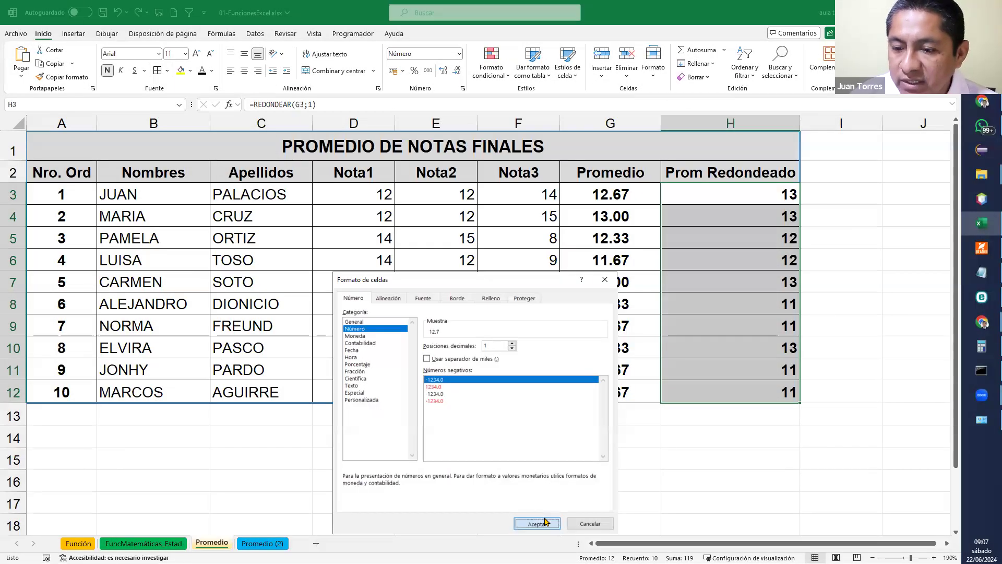
left_click(541, 523)
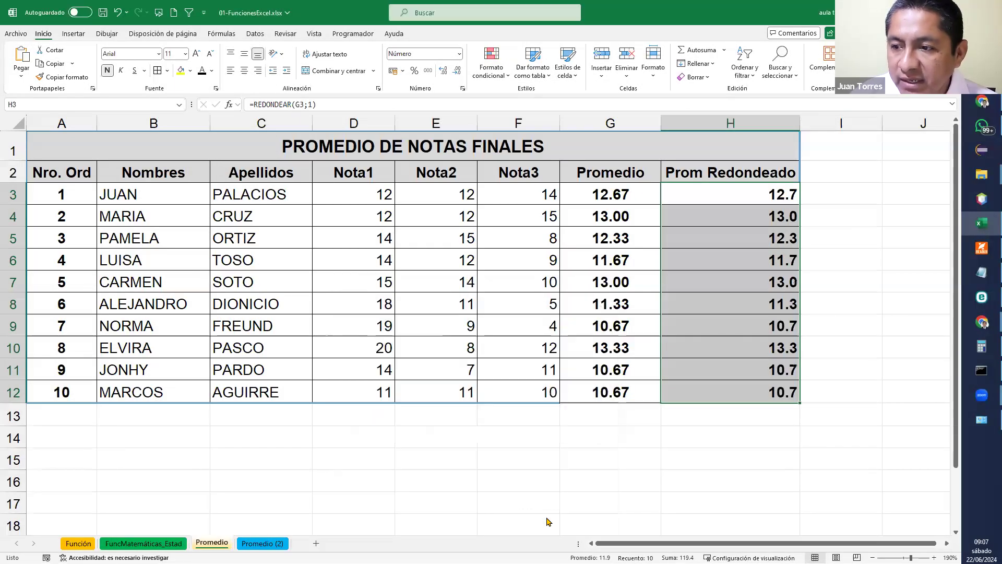
left_click(243, 70)
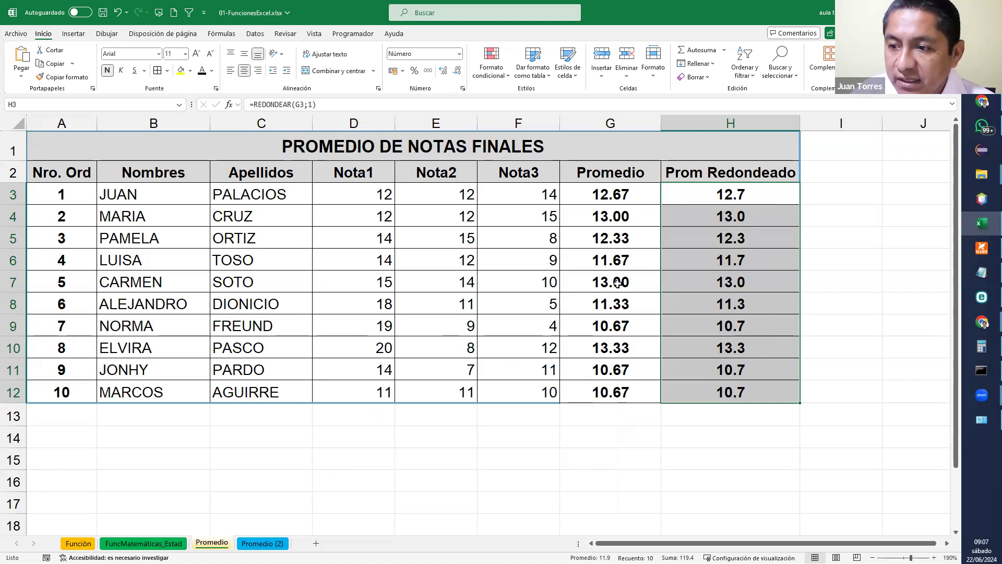
Change the formula in H3 to =REDONDEAR(G3;0) and fill it down through H12
double_click(745, 194)
double_click(714, 194)
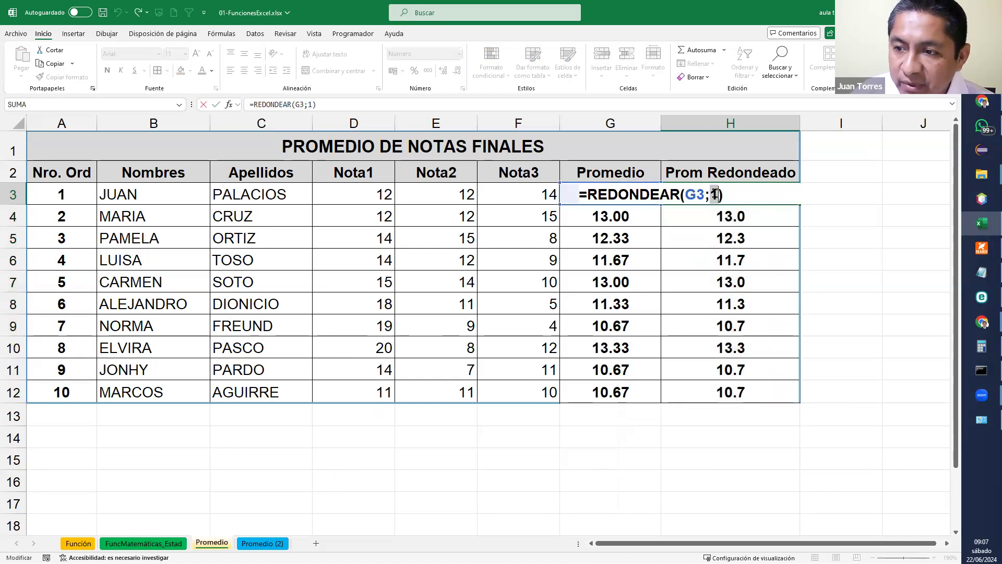
type("0")
key("Return")
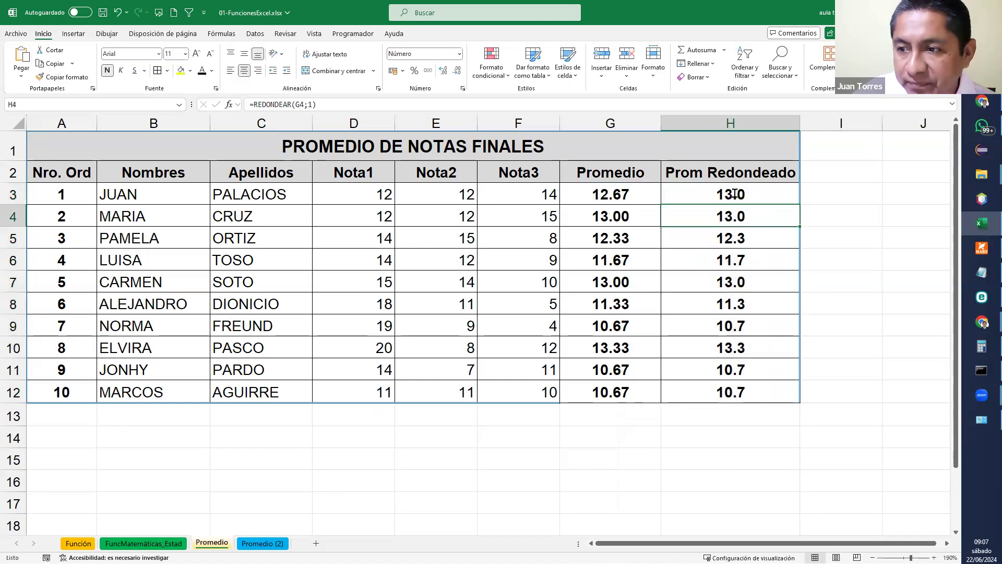
left_click(731, 195)
left_click_drag(799, 204, 794, 389)
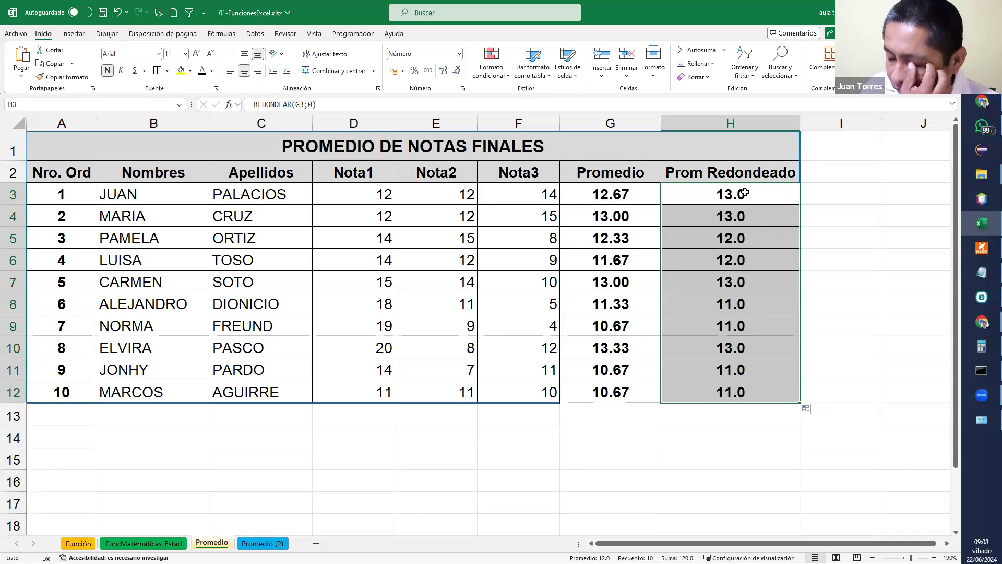
Add the column heading "Prom Truncar" in I2, beside the Prom Redondeado heading
left_click(825, 175)
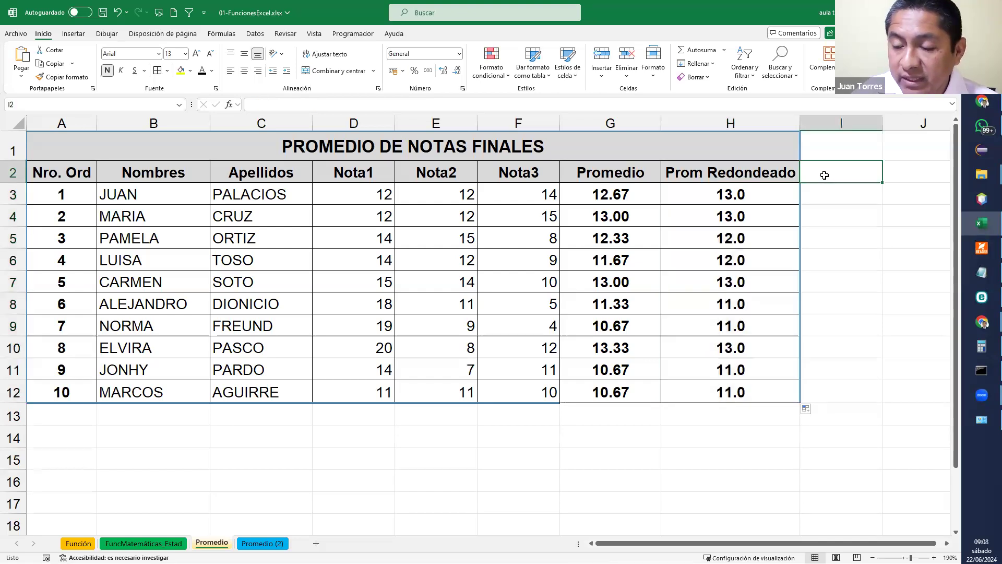
type("PROM")
key("BackSpace")
key("BackSpace")
key("BackSpace")
key("BackSpace")
type("Pr")
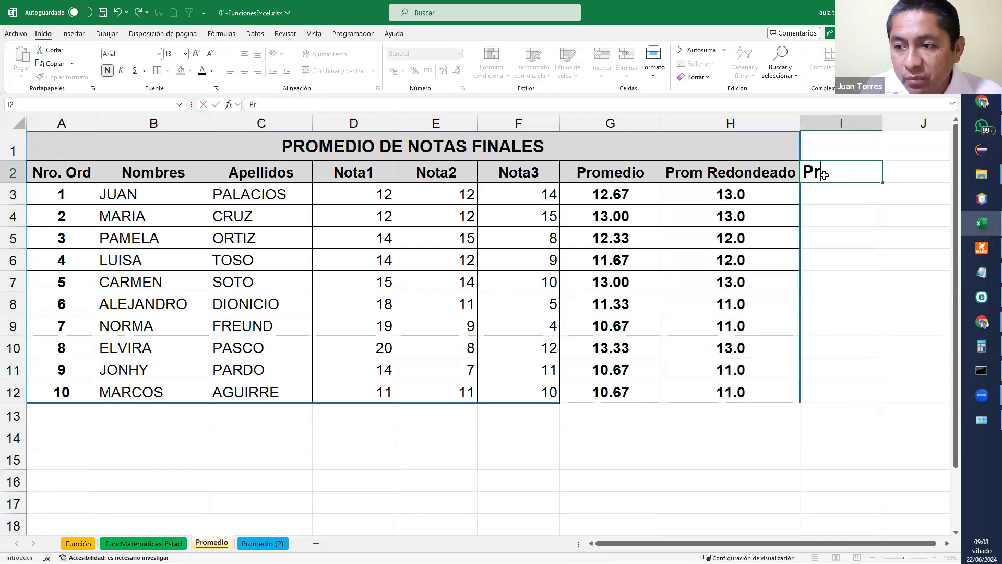
type("om Truncar")
key("Return")
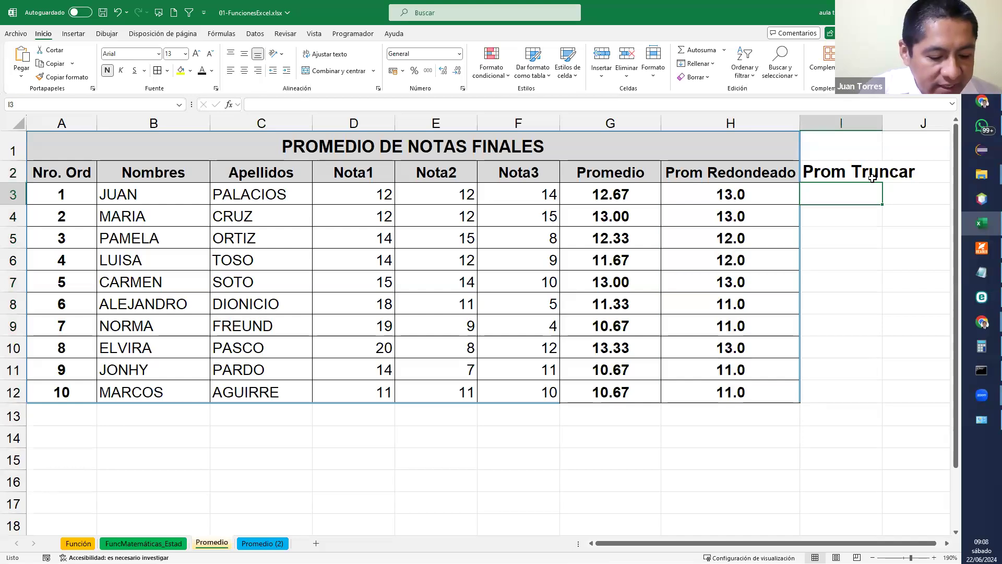
Enter =TRUNCAR(G3;1) in I3 and fill the formula down through I12
type("=truncar(")
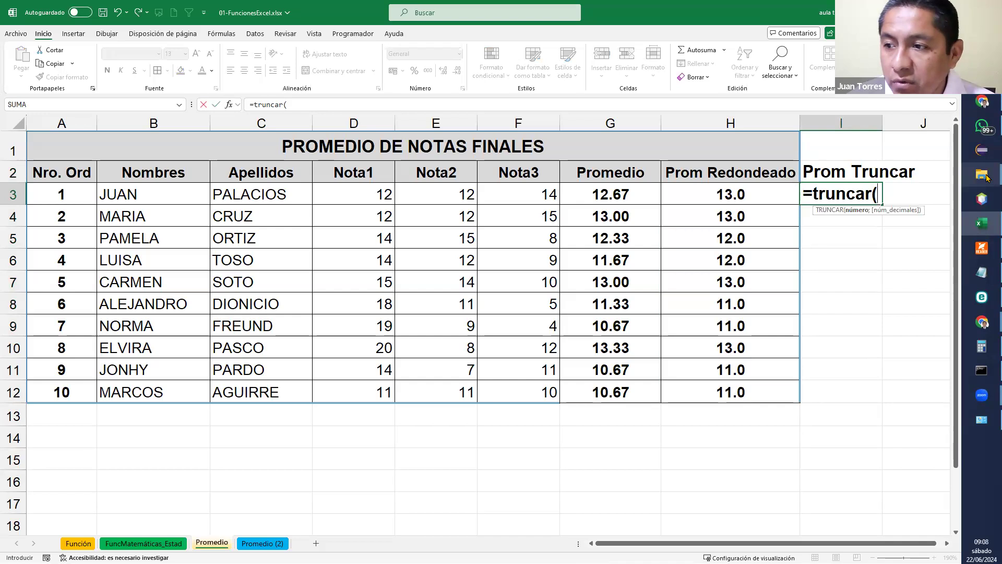
left_click(611, 199)
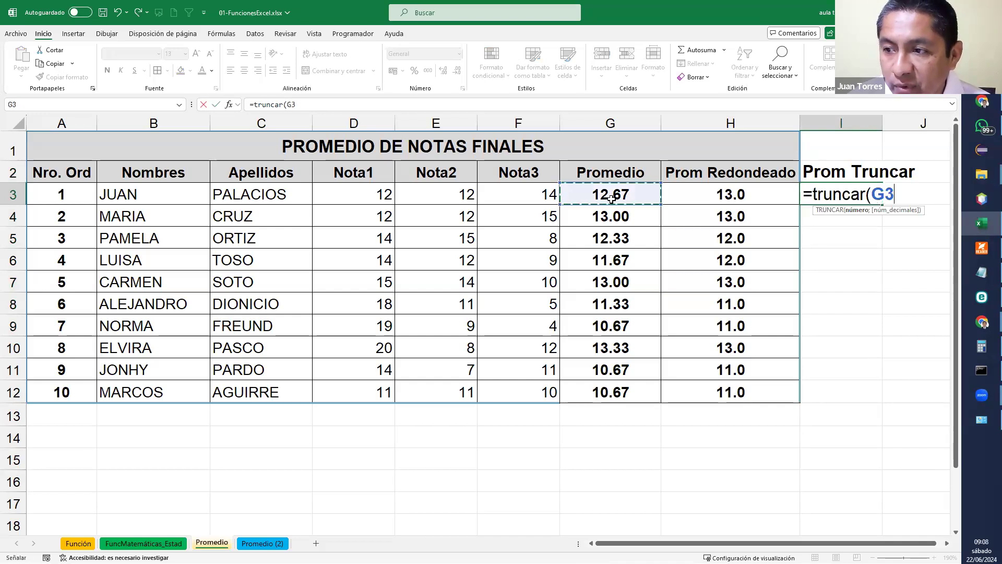
type(";")
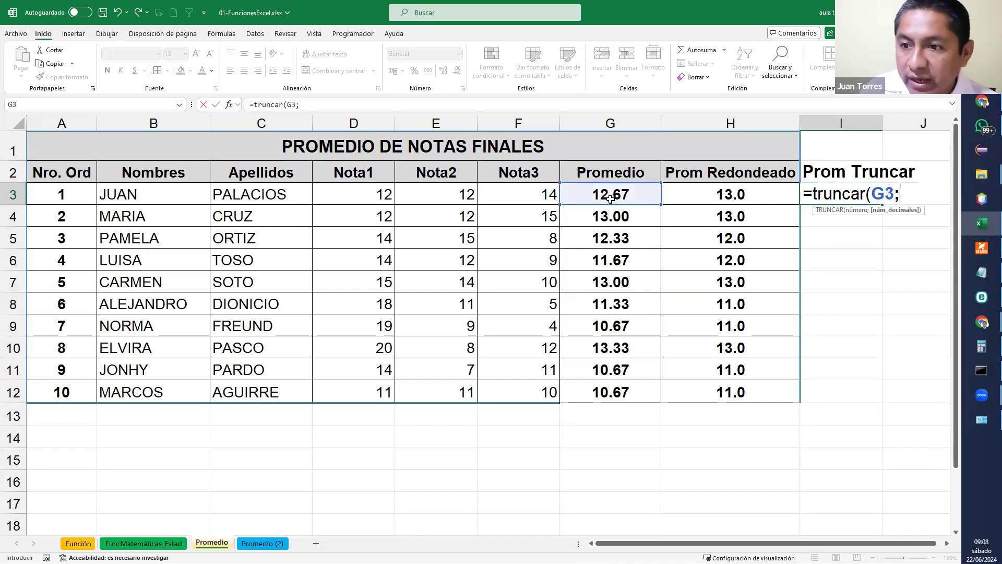
type("1)")
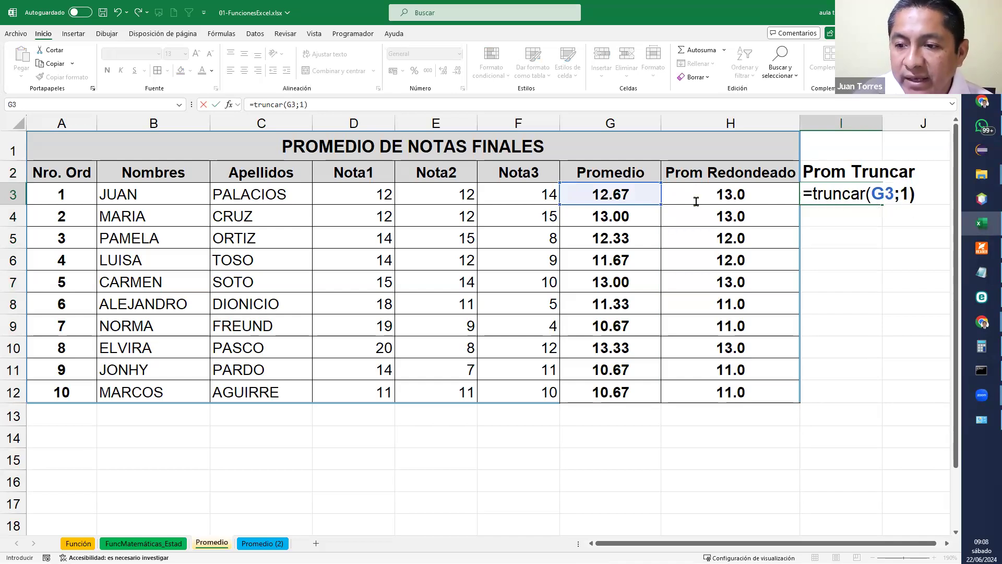
key("Return")
left_click(826, 196)
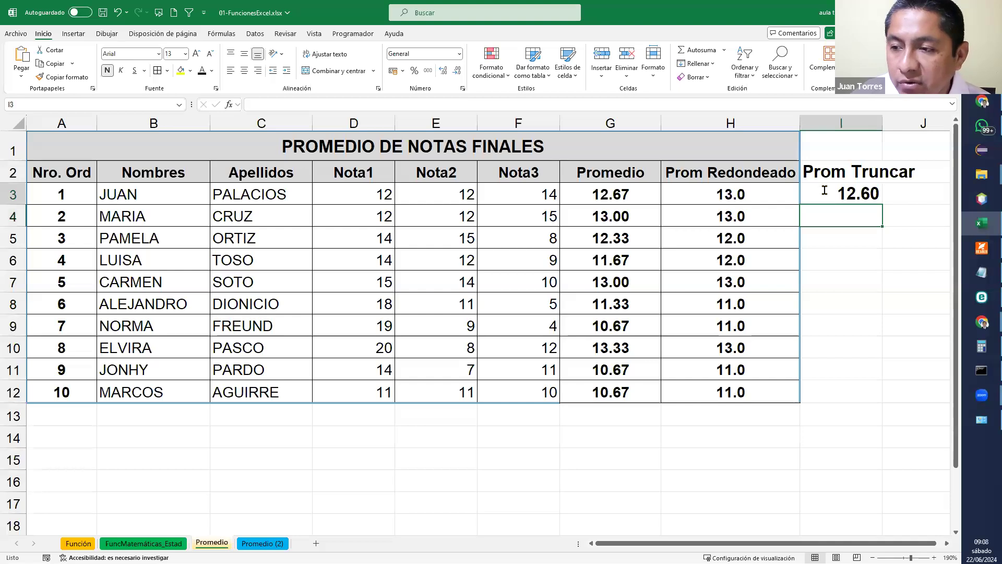
left_click_drag(882, 200, 863, 402)
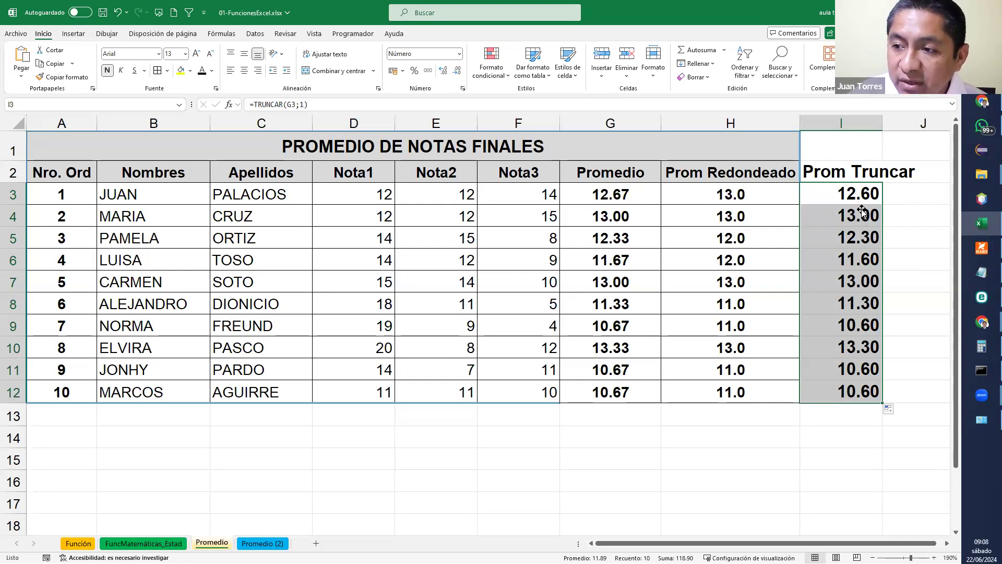
Set the number format of the truncated averages in I3:I12 to 3 decimal places
left_click(462, 90)
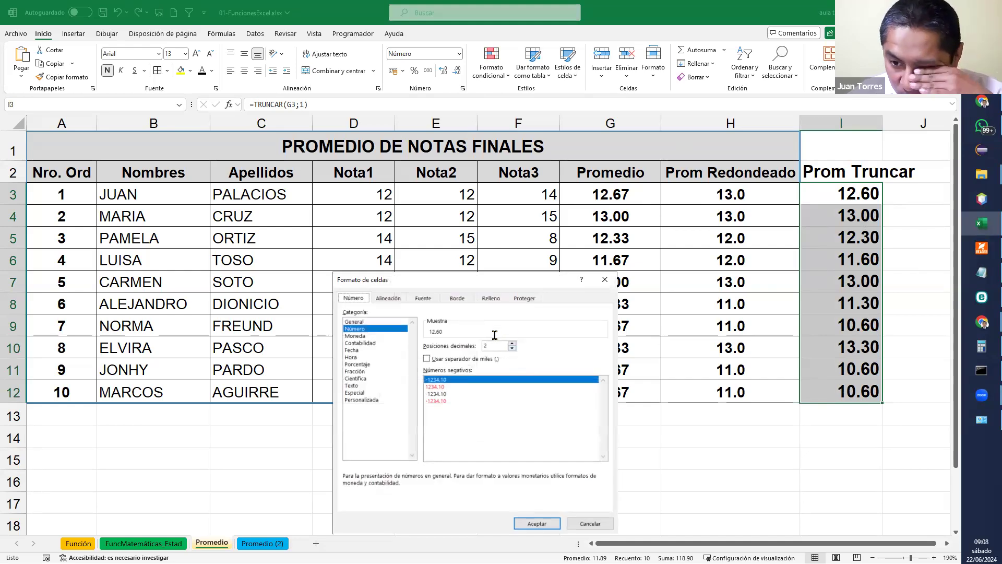
left_click(513, 349)
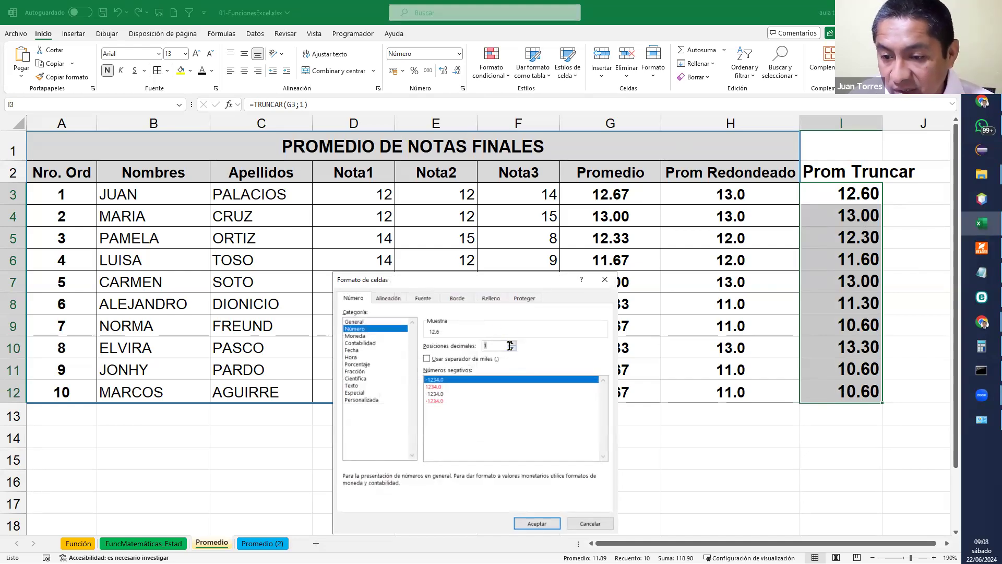
type("3")
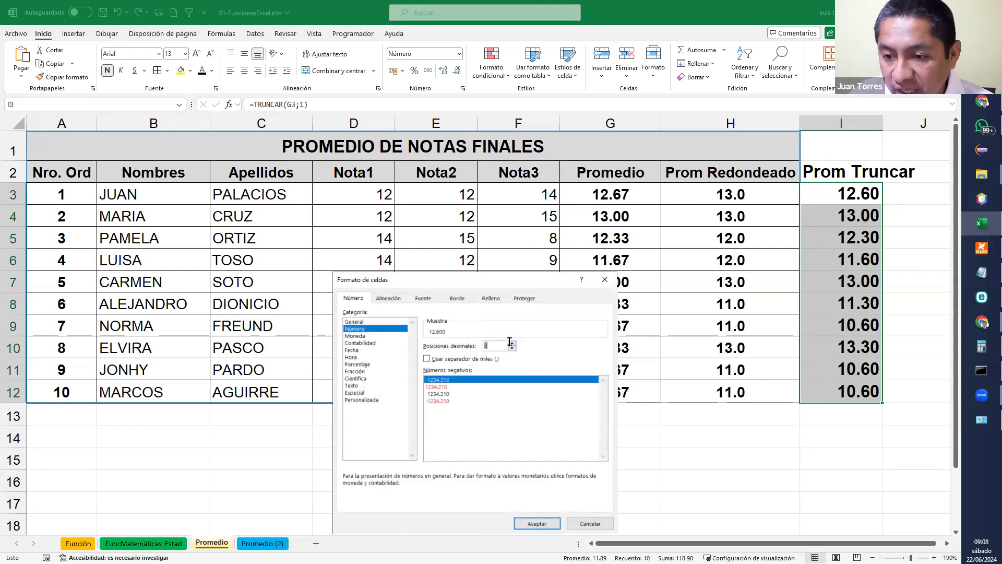
left_click(517, 522)
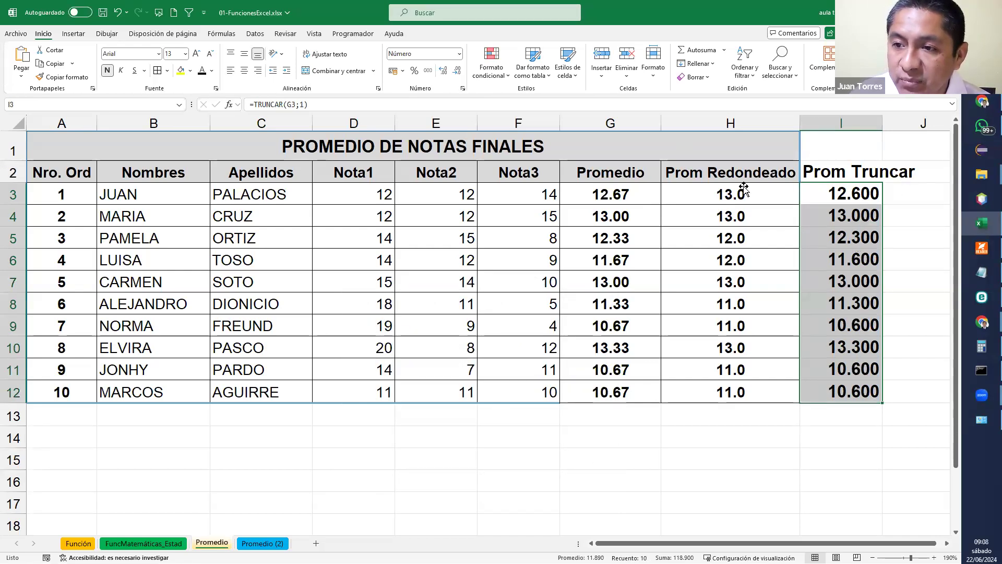
Set the number format of the truncated averages in I3:I12 to 1 decimal place
left_click(463, 89)
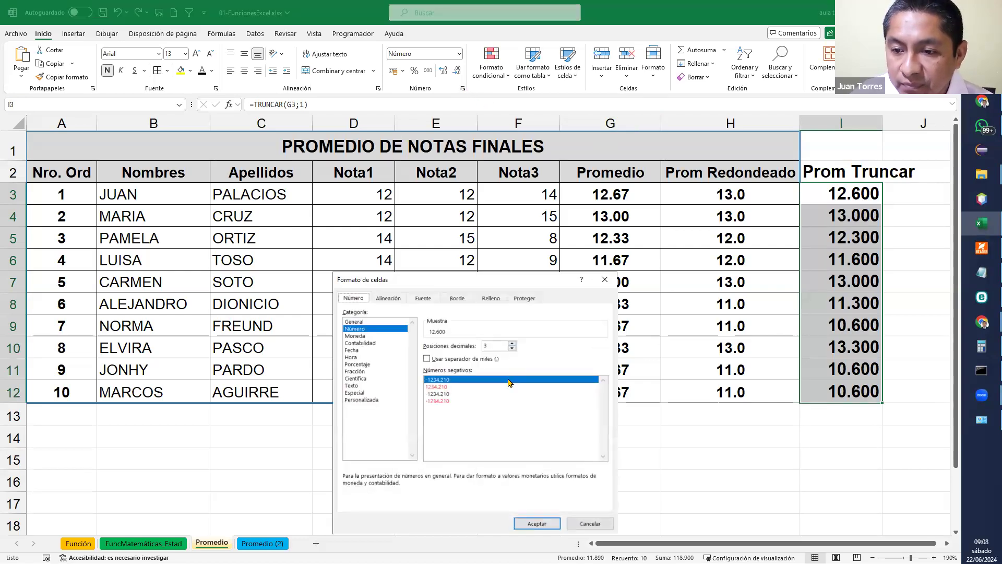
left_click(511, 349)
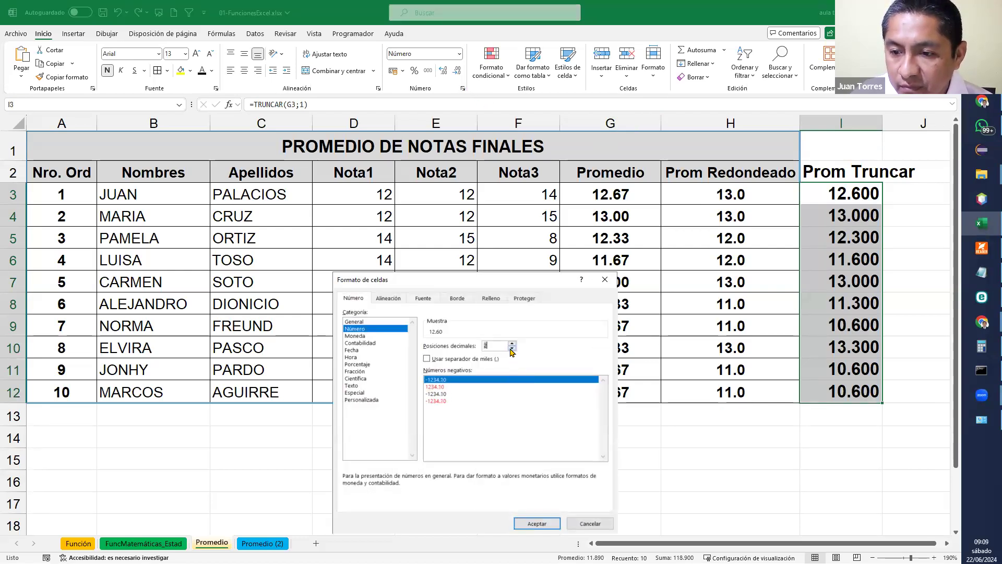
left_click(538, 524)
left_click(781, 444)
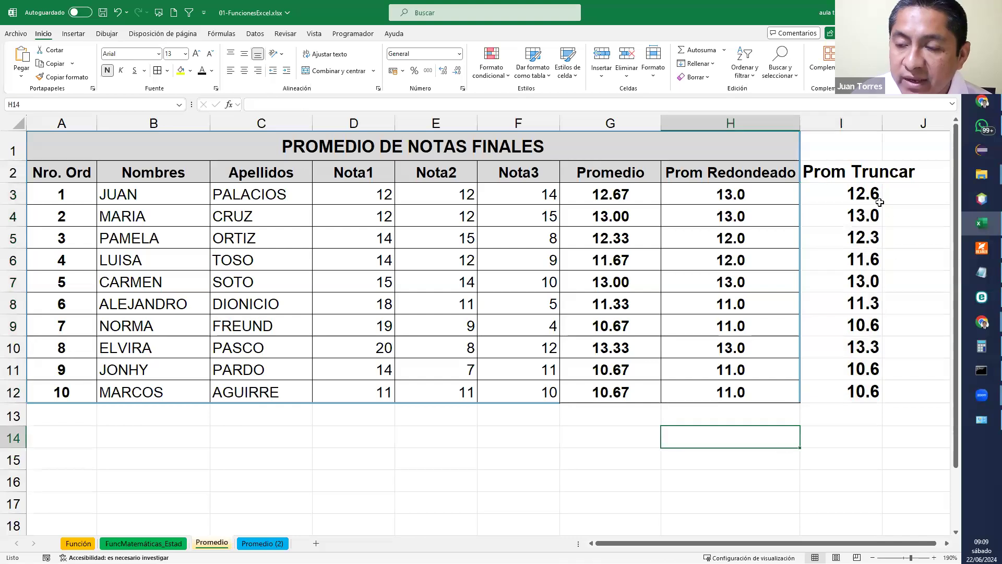
left_click(619, 194)
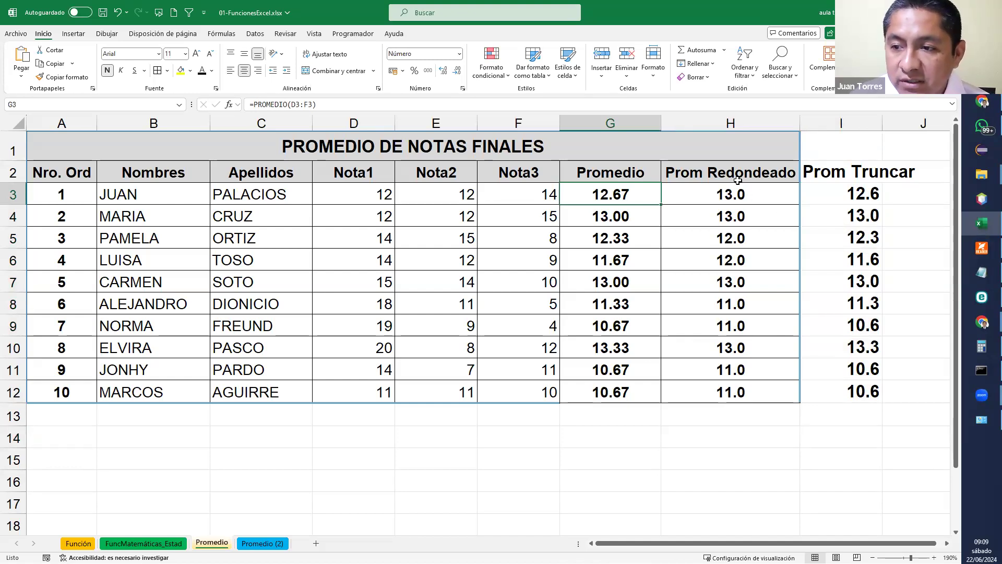
On the Promedio (2) sheet, enter the note "Nota: Eliminar la nota más baja para el cálculo del promedio." in A14
left_click(262, 542)
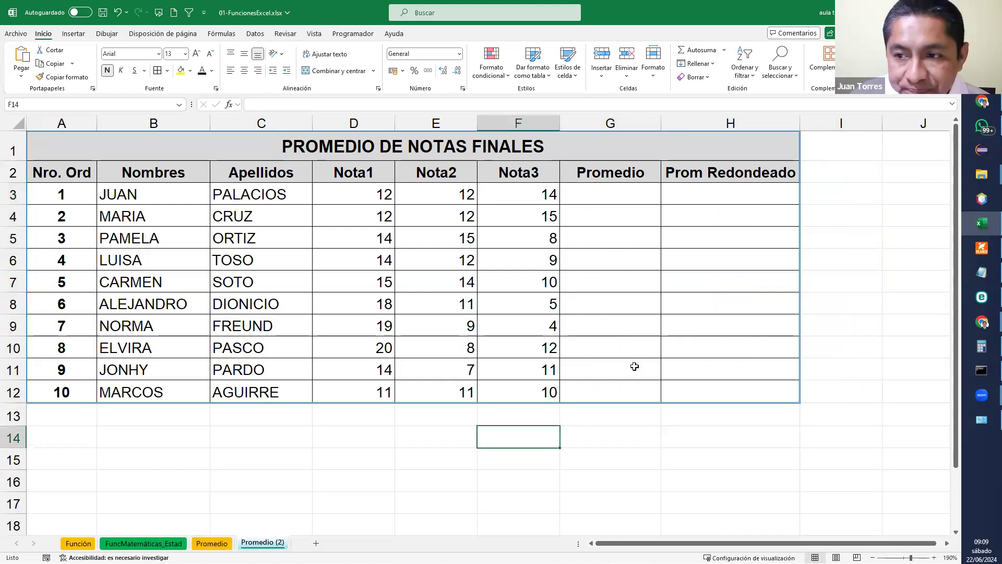
left_click(71, 438)
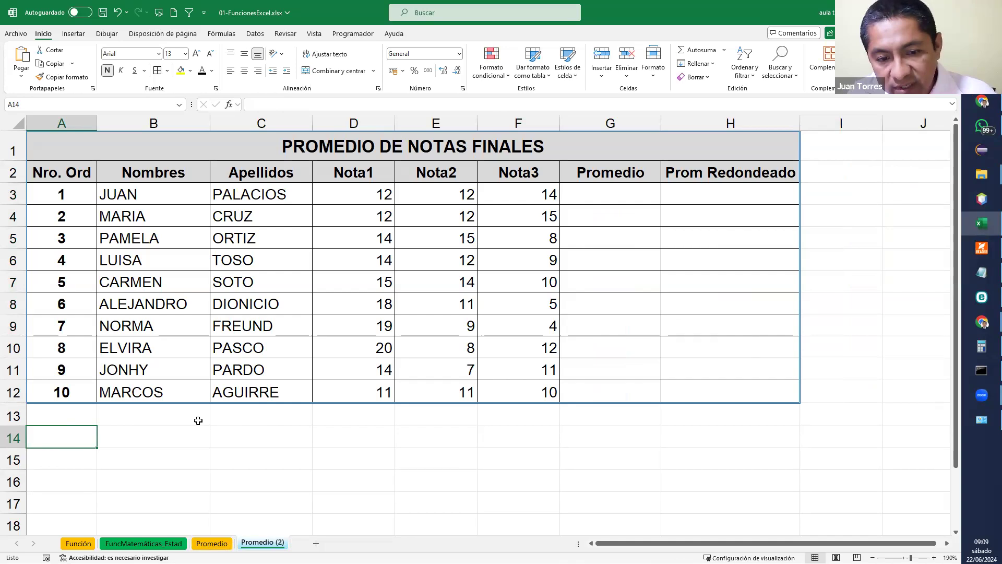
type("Not")
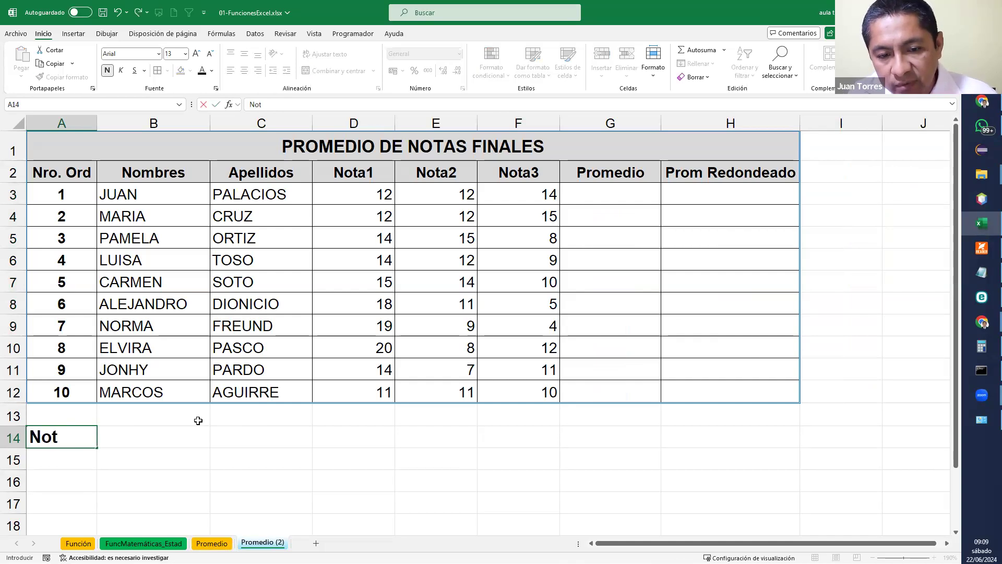
type("a: R")
key("BackSpace")
type("E")
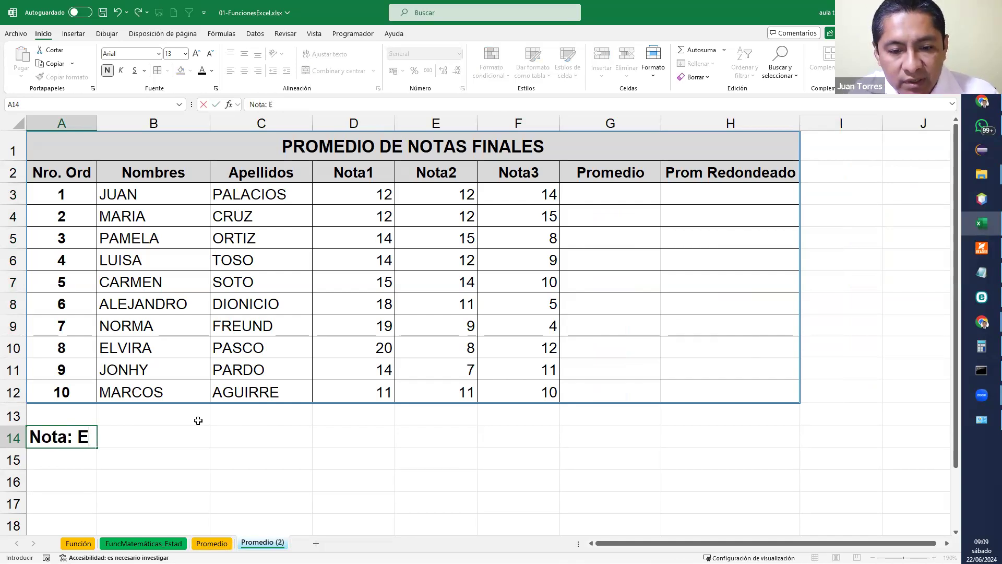
key("BackSpace")
type("C")
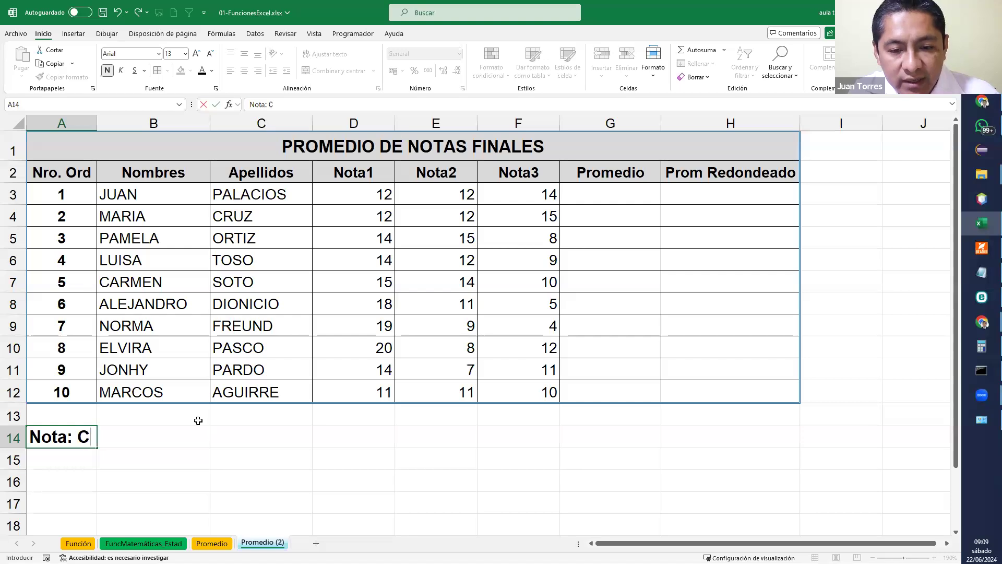
key("BackSpace")
type("Elimin")
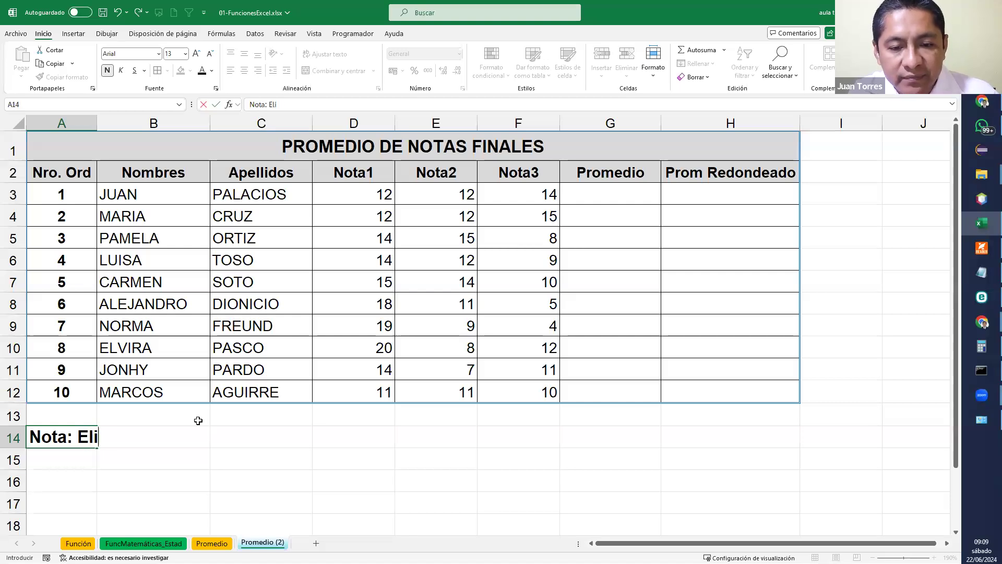
type("ar la nota màs")
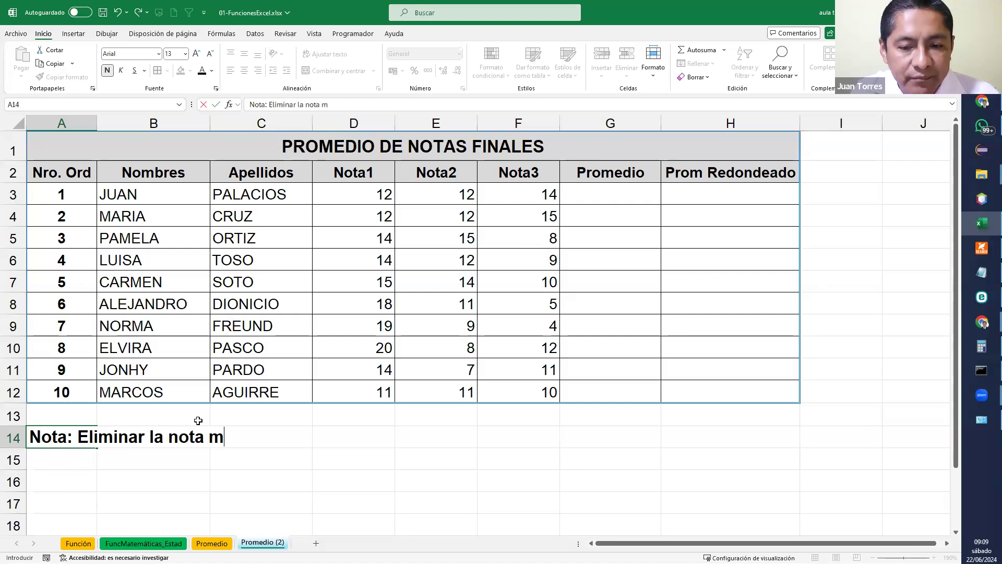
key("BackSpace")
key("BackSpace")
key("BackSpace")
type("á")
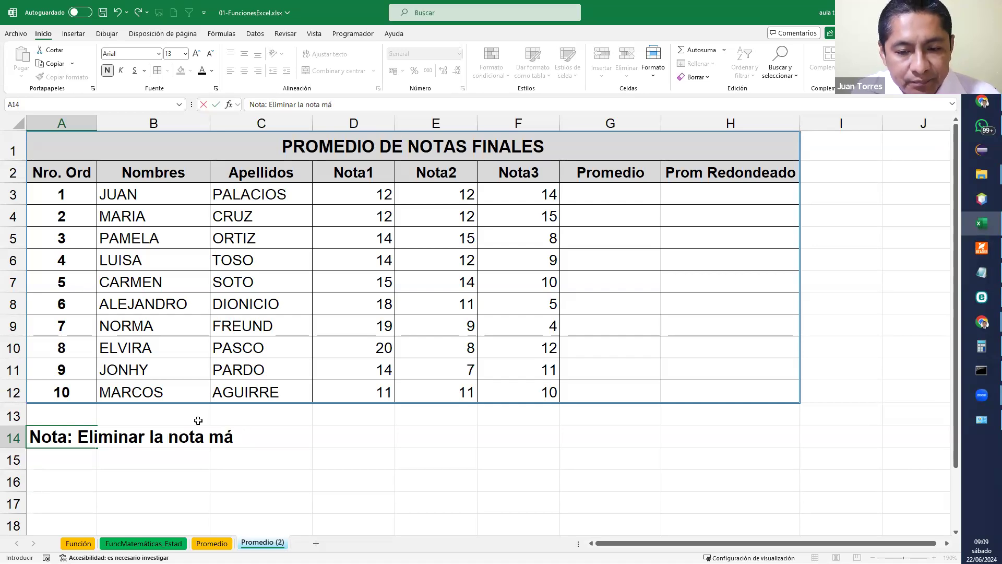
type("s baja pa")
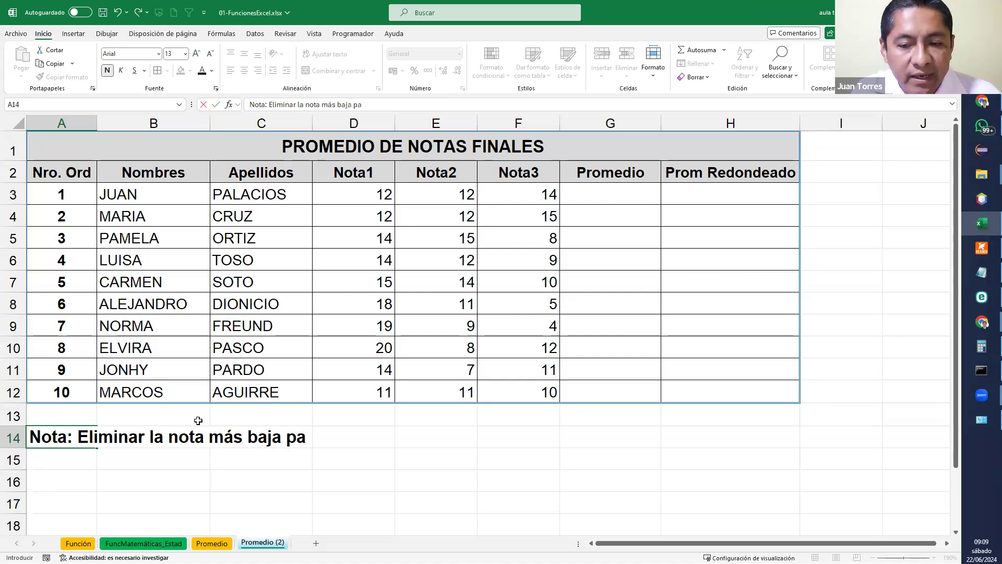
type("ra el cálculo d")
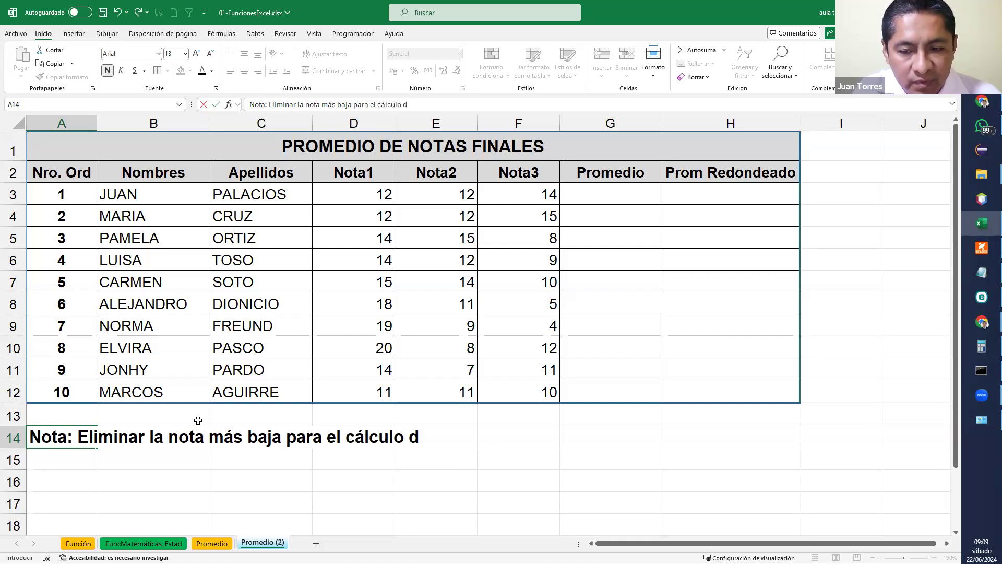
type("el promedio.")
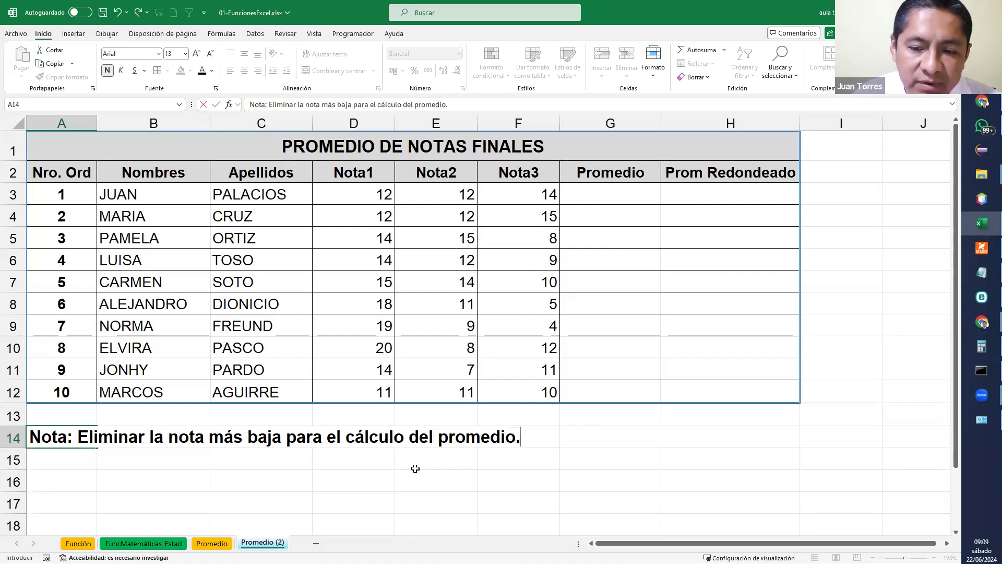
key("Return")
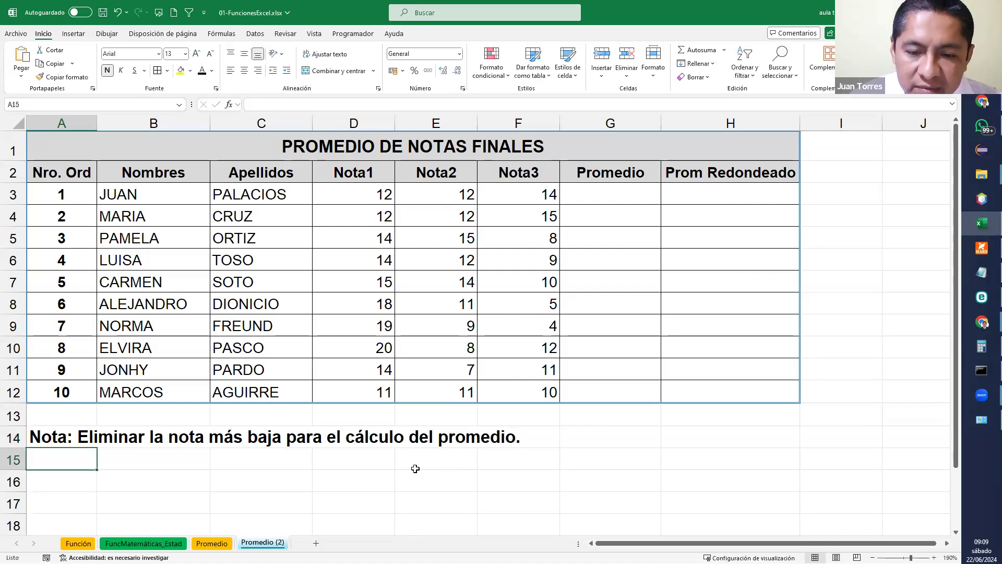
Colour only the words "Eliminar la nota más baja" red within the note in A14
left_click(80, 440)
left_click_drag(270, 102, 331, 106)
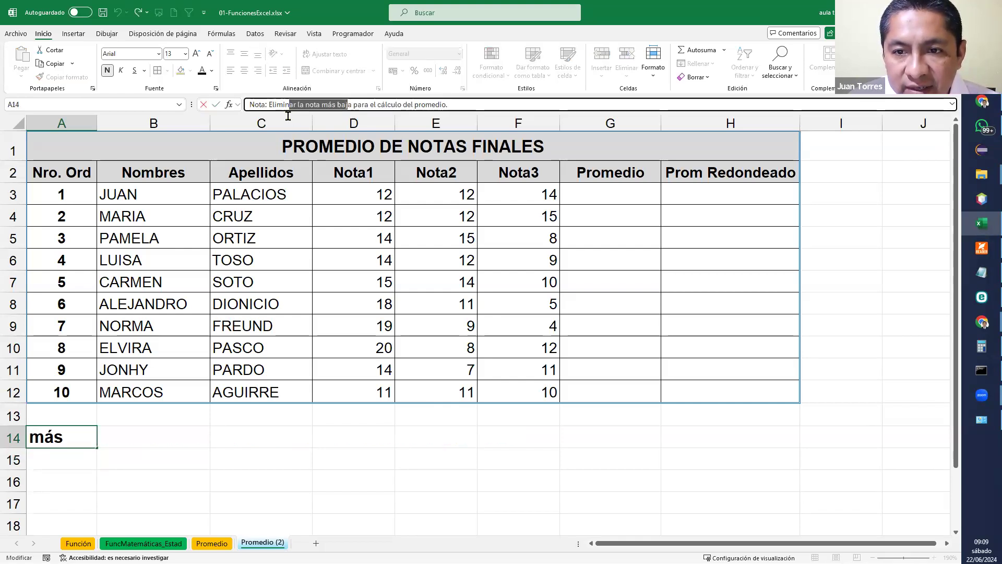
left_click_drag(270, 105, 354, 108)
left_click(212, 71)
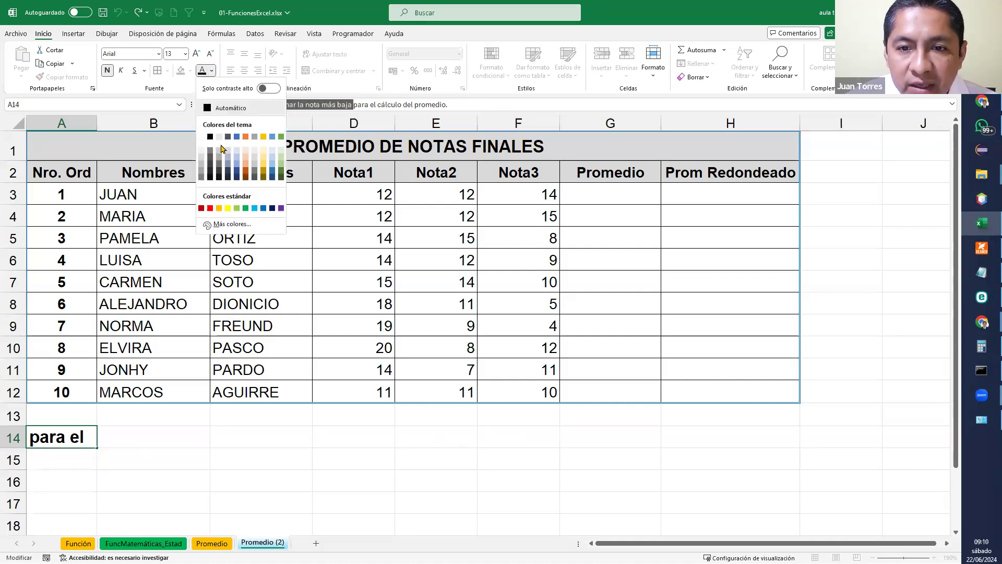
left_click(210, 208)
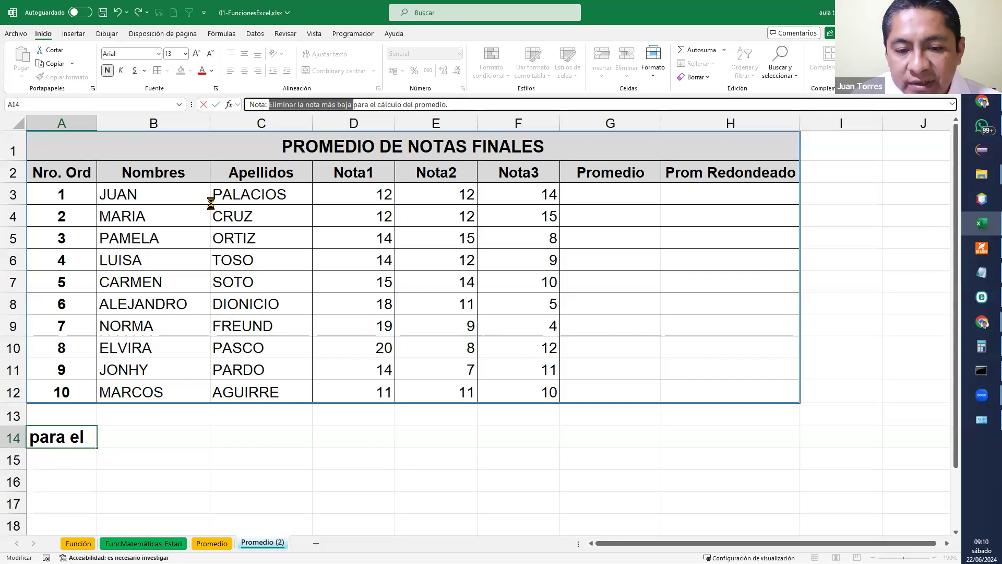
key("Return")
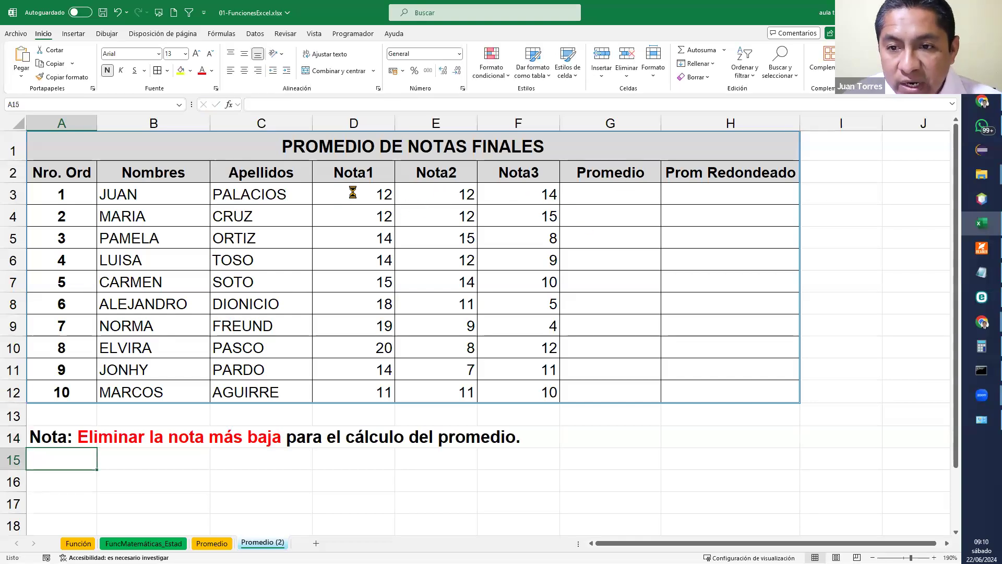
Highlight the Nota1 grade in D3 with a light gold fill
left_click(429, 197)
left_click(381, 195)
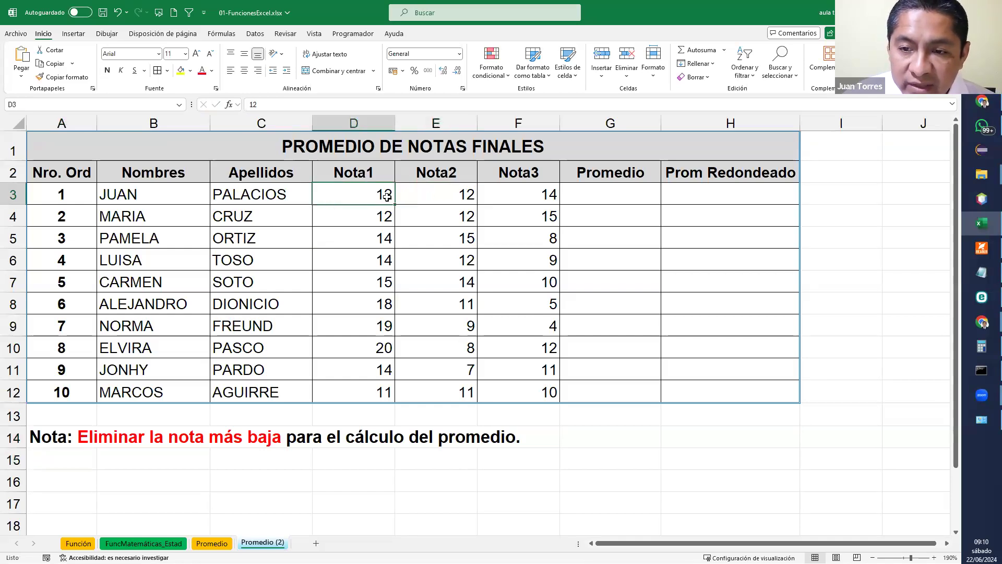
left_click(190, 71)
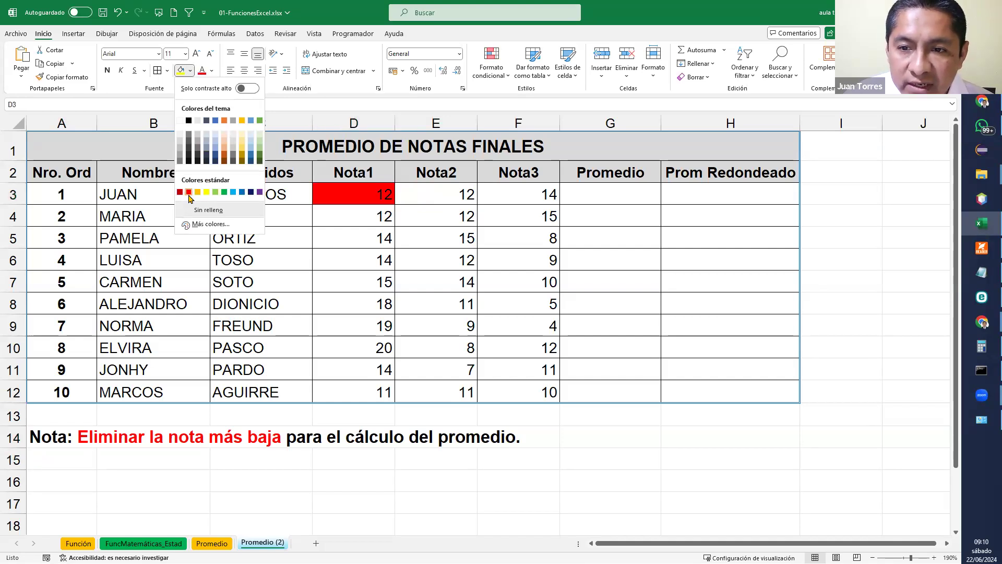
left_click(189, 192)
left_click(190, 70)
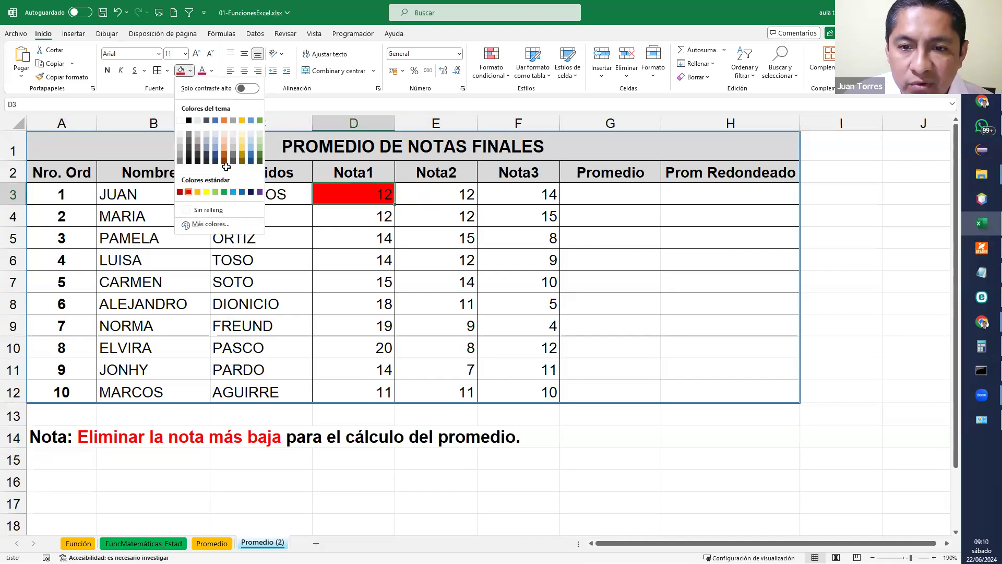
left_click(242, 139)
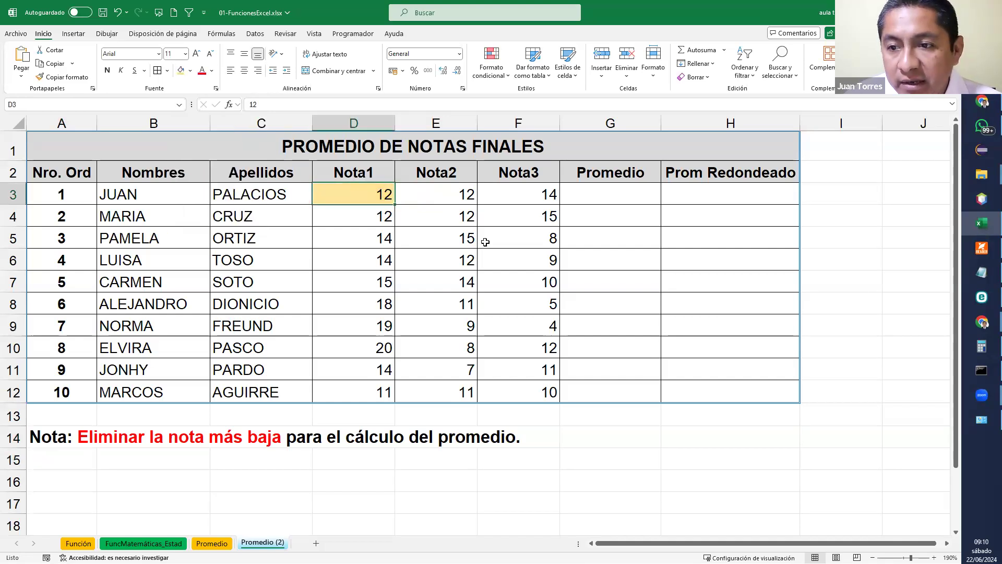
Apply the same light gold fill to the lowest grades in D4, F5 and E10
left_click(380, 214)
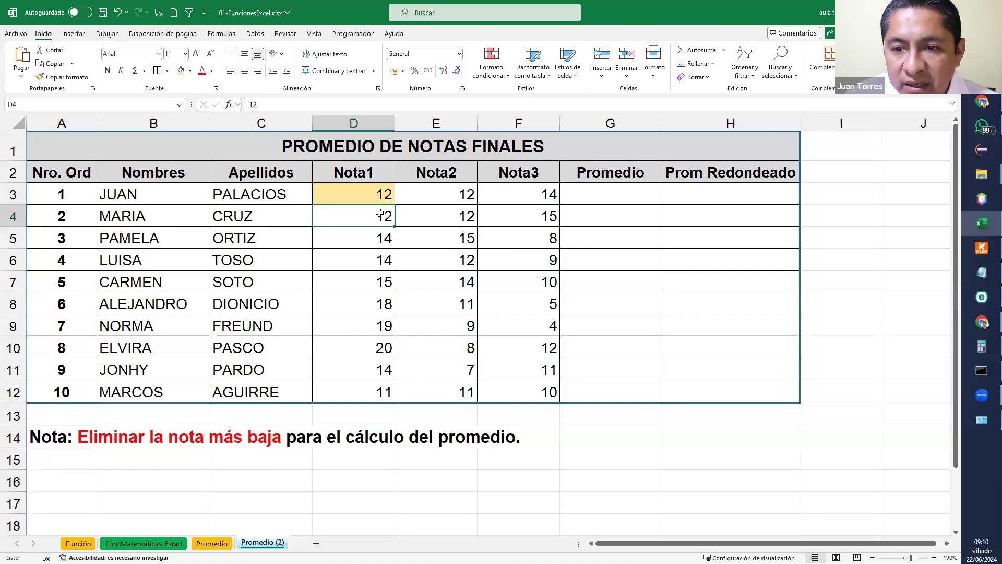
left_click(180, 70)
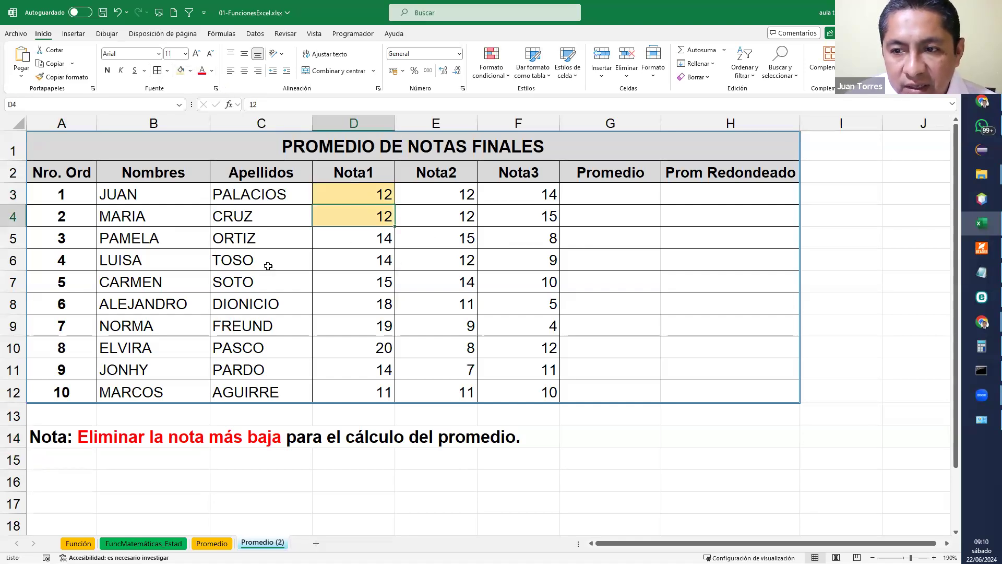
left_click(529, 236)
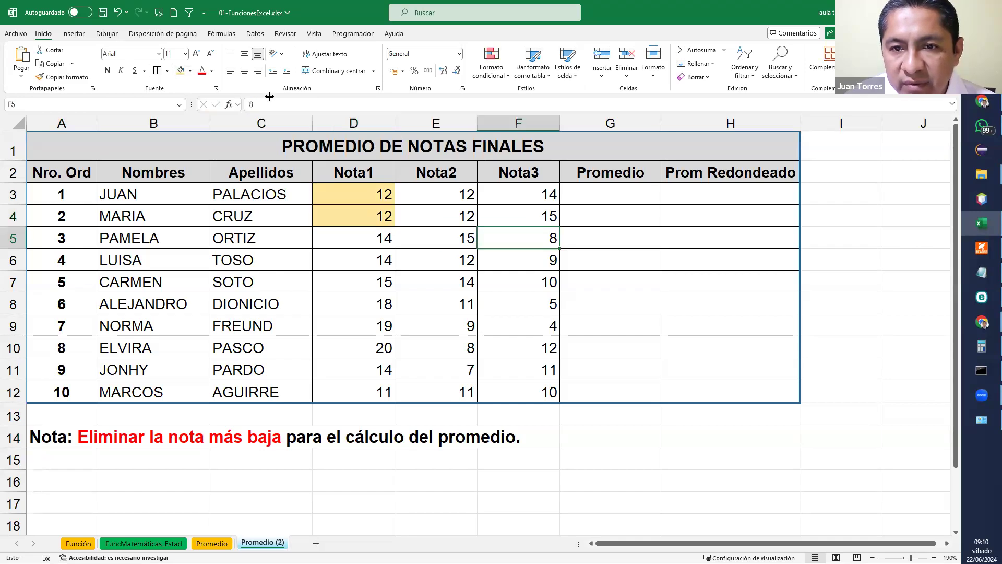
left_click(180, 70)
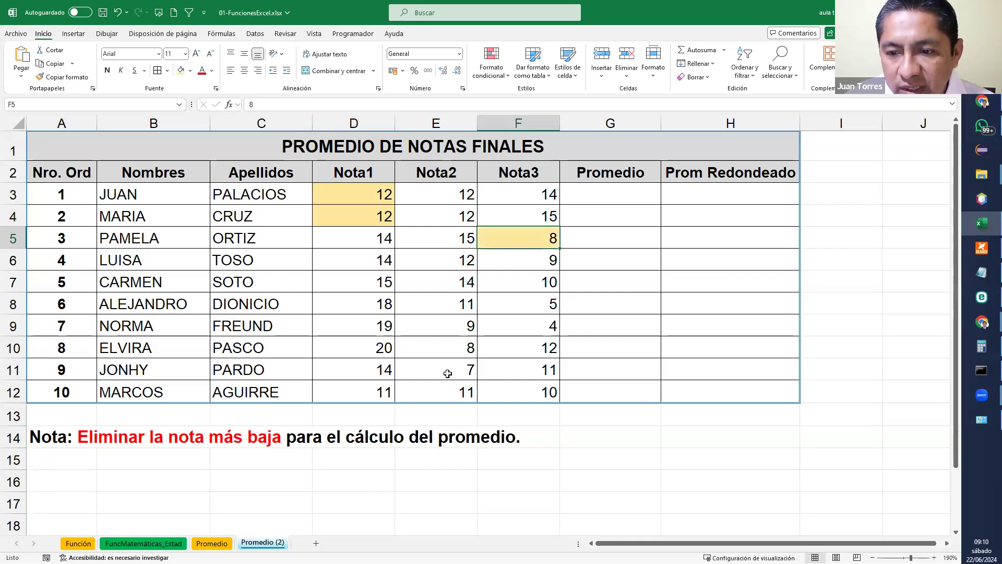
left_click(453, 353)
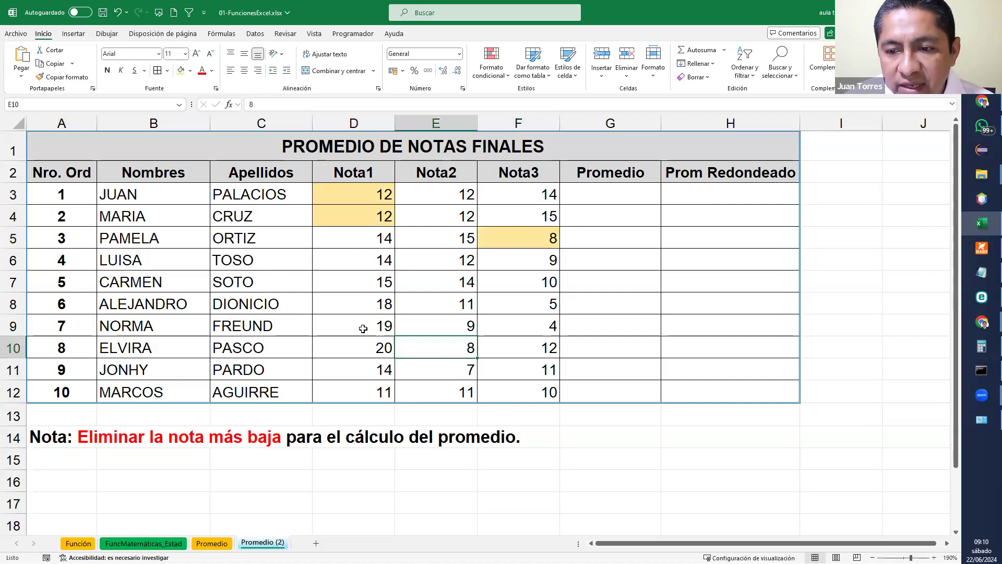
left_click(180, 70)
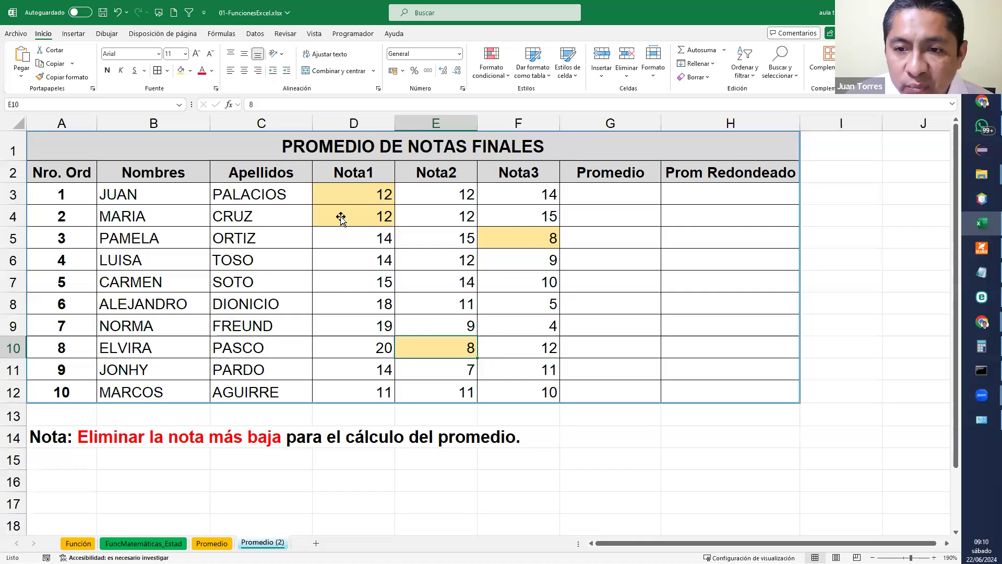
left_click_drag(349, 177, 355, 240)
left_click_drag(315, 381, 329, 418)
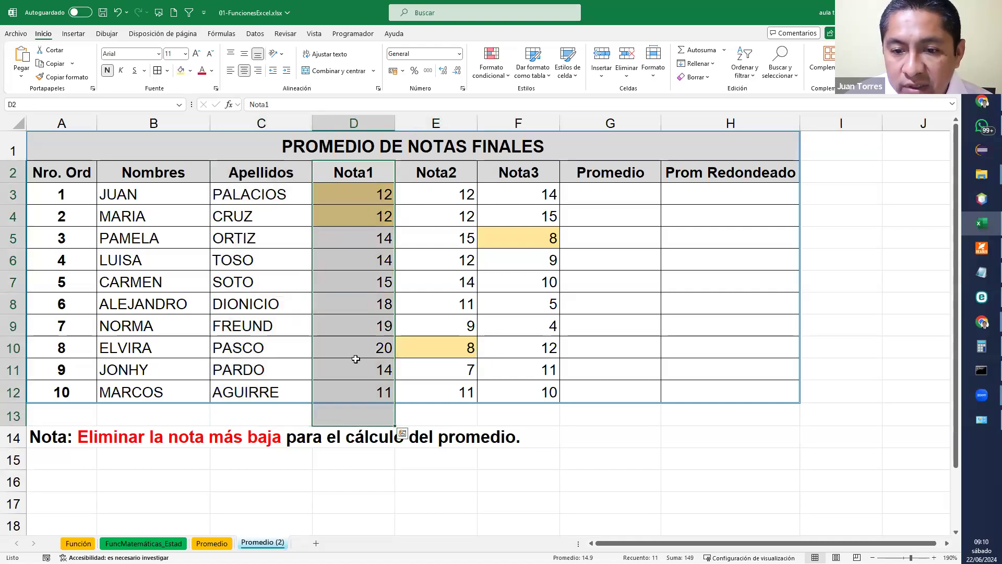
left_click(371, 346)
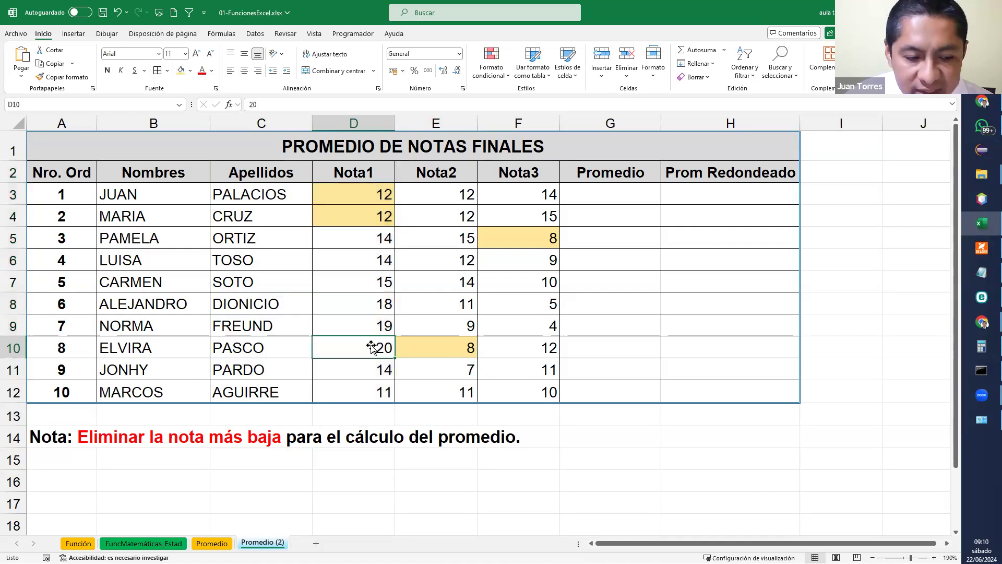
left_click(460, 349)
left_click(519, 346)
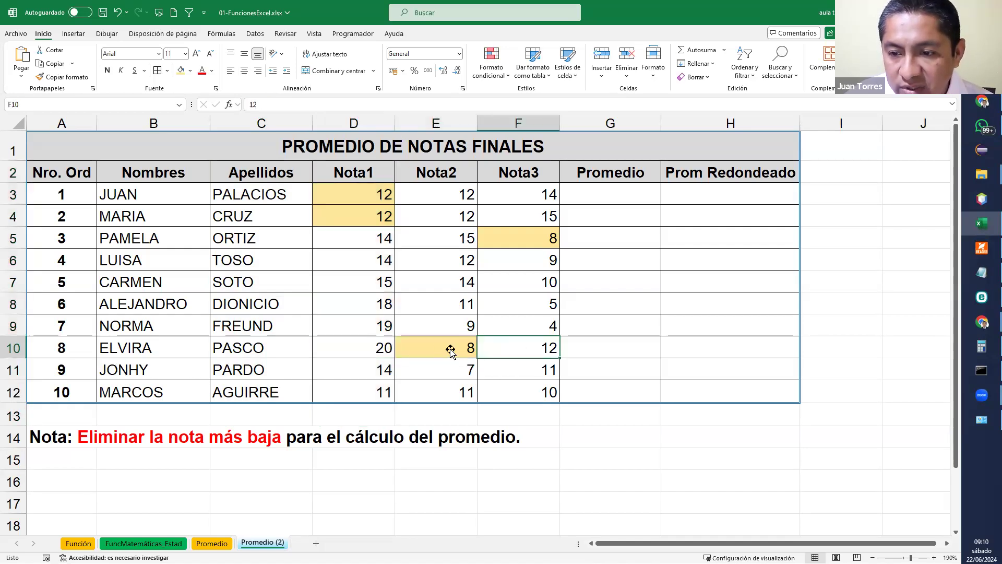
Enter =SUMA(D3:F3) in G3 to add up the first student's three grades
left_click(654, 195)
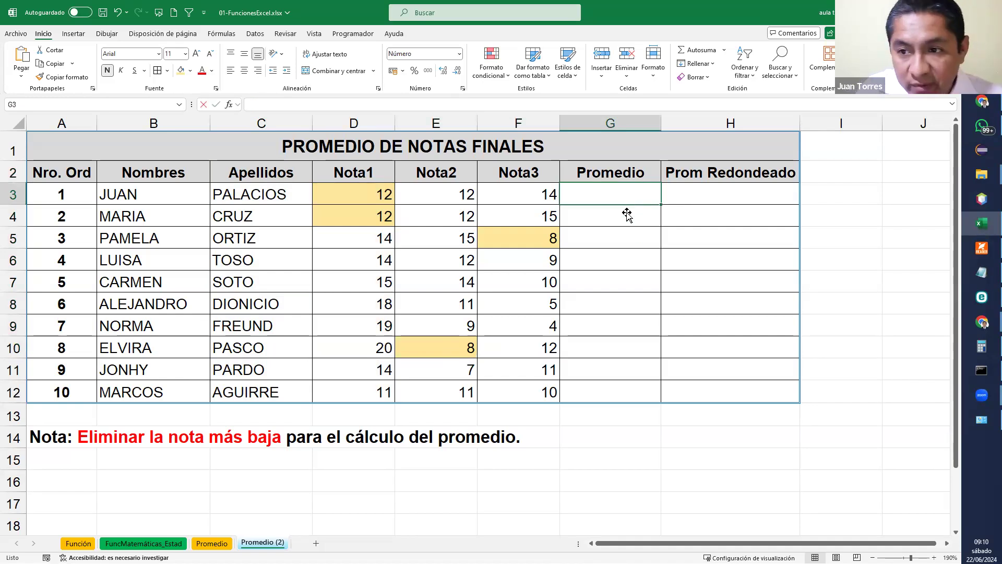
type("=")
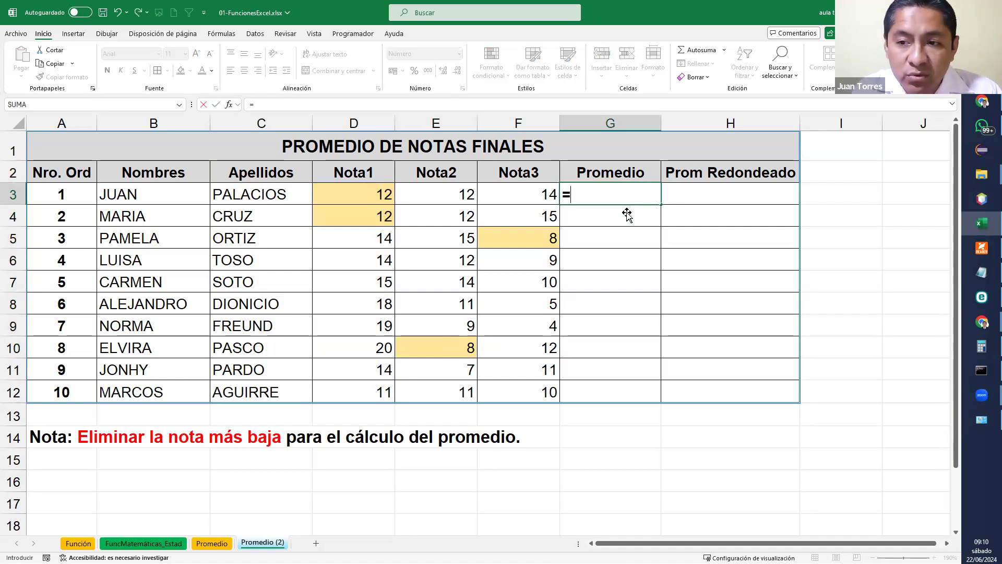
type("suma(")
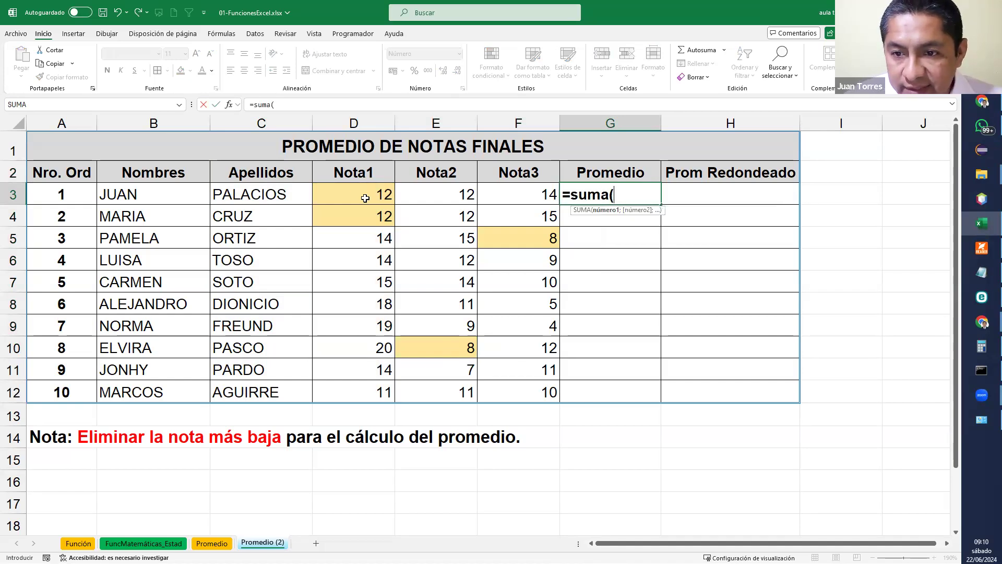
left_click_drag(366, 199, 487, 189)
type(")")
key("Return")
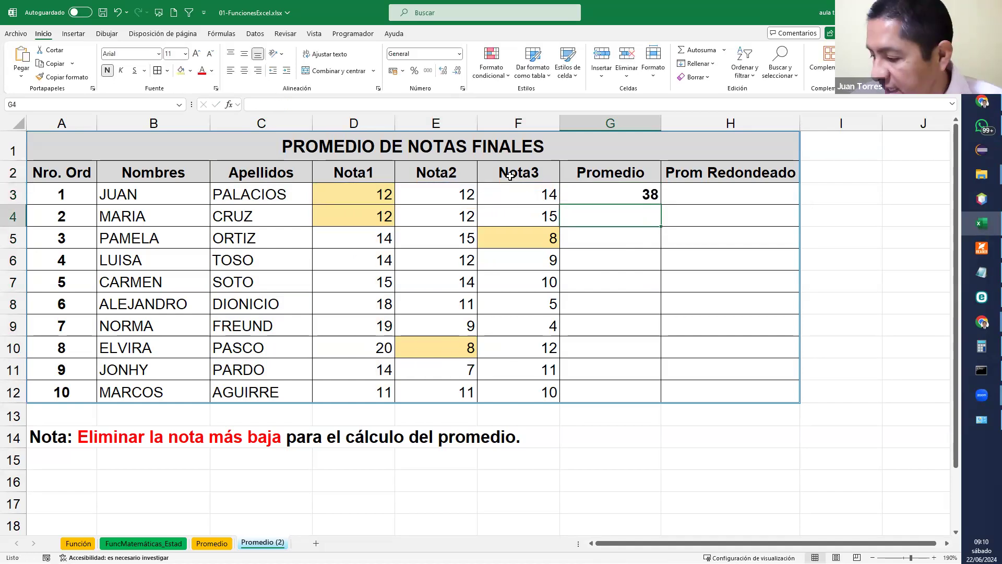
Extend the formula in G3 to =SUMA(D3:F3)-MIN(D3:F3) so it subtracts the first student's lowest grade
left_click(622, 190)
key("F2")
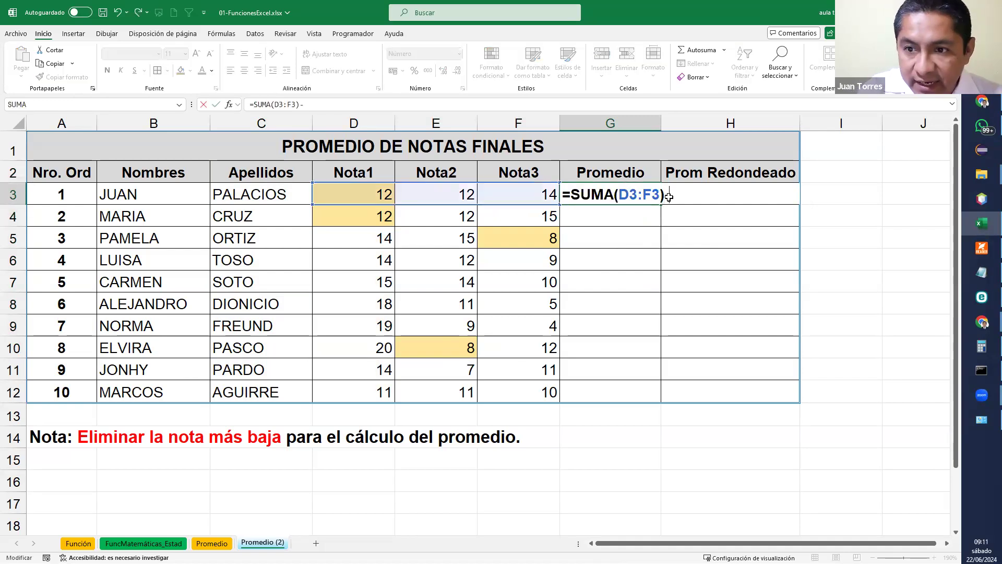
type("-min(")
left_click_drag(326, 194, 525, 197)
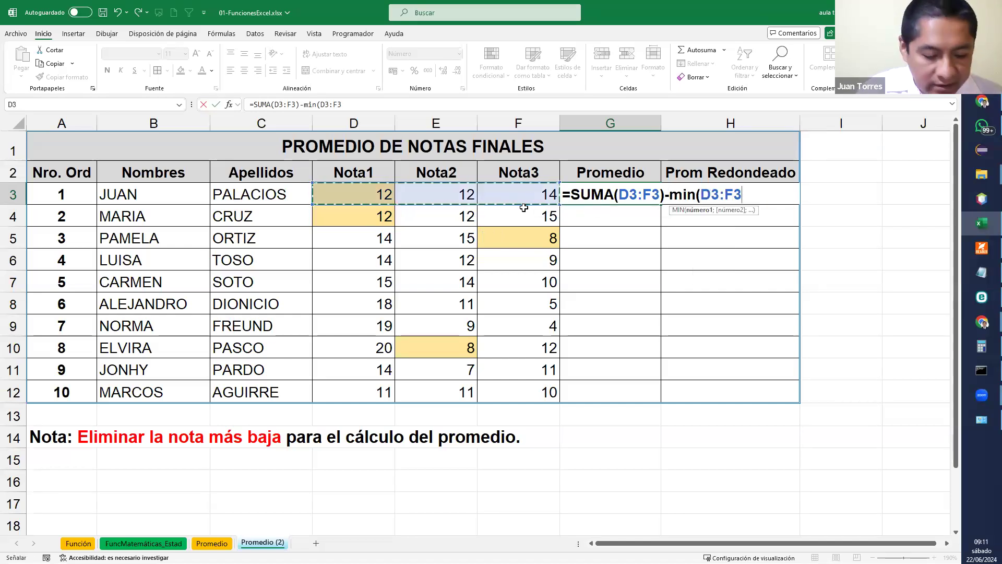
type(")")
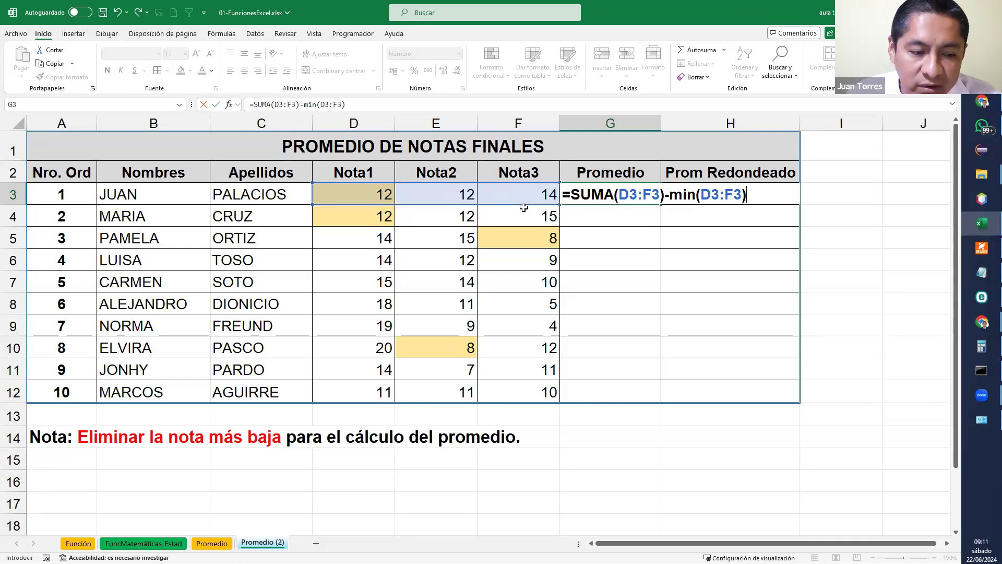
key("Return")
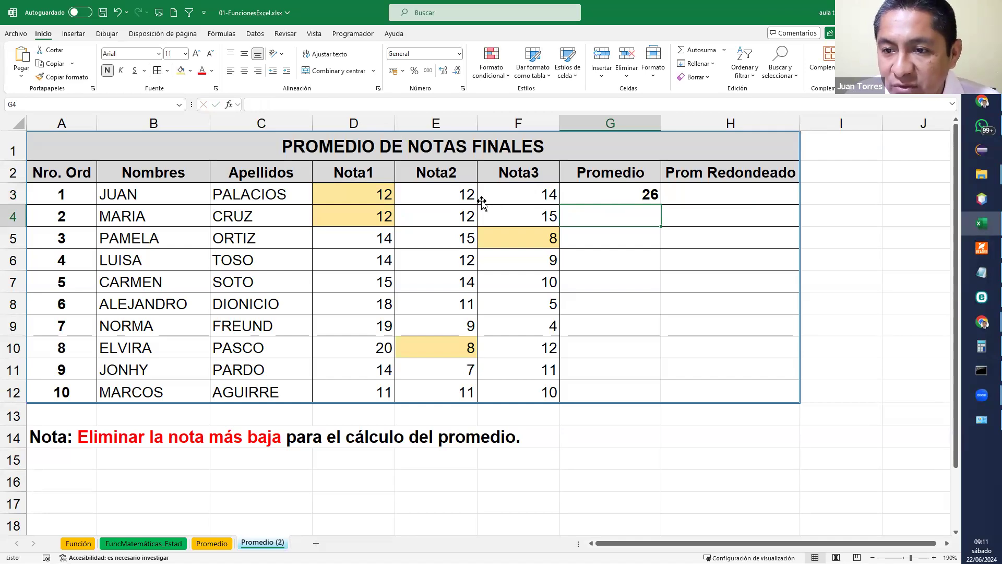
Copy the G3 formula down to G5 and check the results against the grades in rows 4 and 5
left_click(655, 198)
left_click_drag(659, 204, 642, 248)
left_click(677, 249)
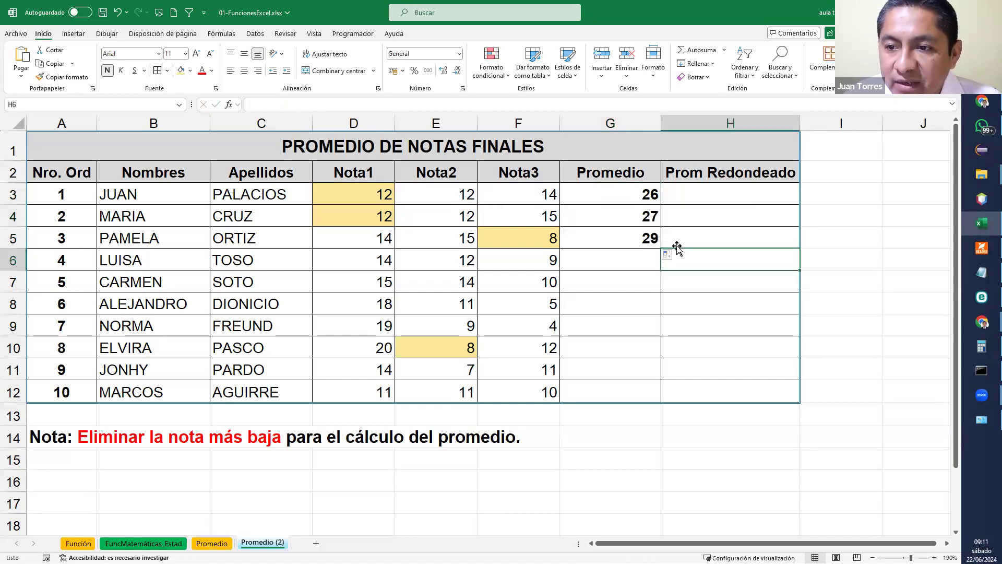
left_click(642, 219)
left_click(452, 215)
left_click(543, 219)
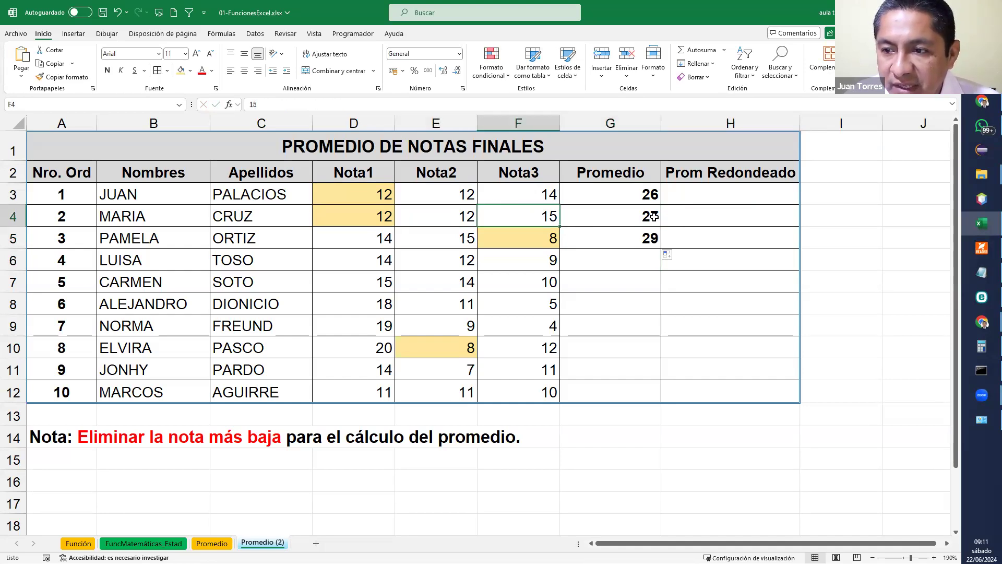
left_click(388, 240)
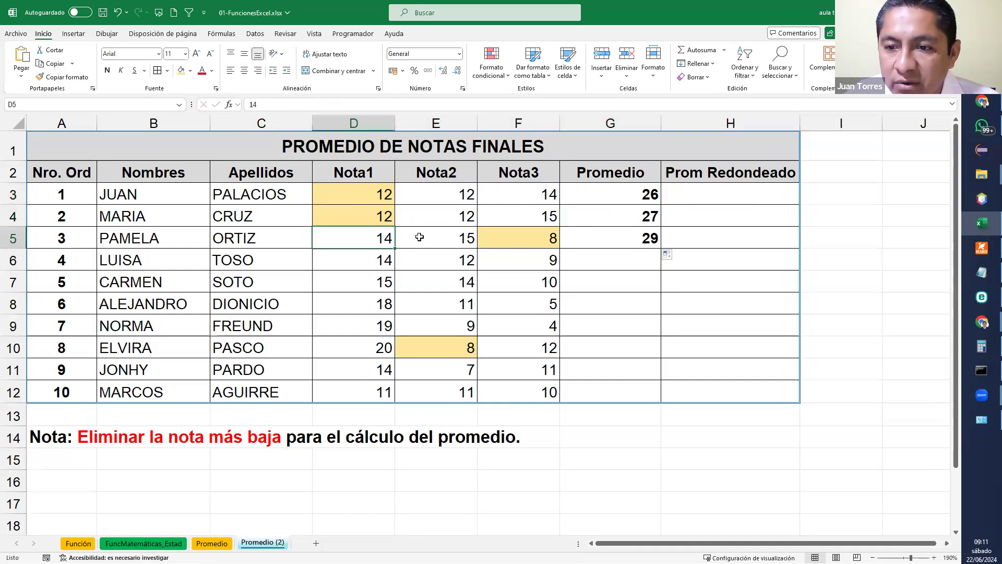
left_click(424, 236)
left_click(553, 238)
left_click_drag(369, 222, 369, 193)
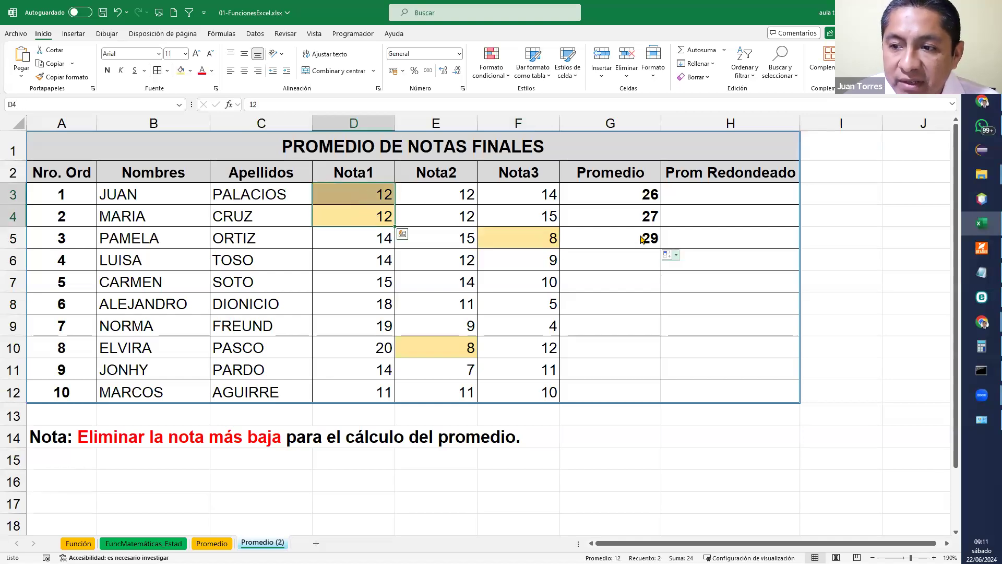
Wrap the G3 formula in parentheses and divide it by two, giving =(SUMA(D3:F3)-MIN(D3:F3))/2
left_click(645, 199)
double_click(645, 199)
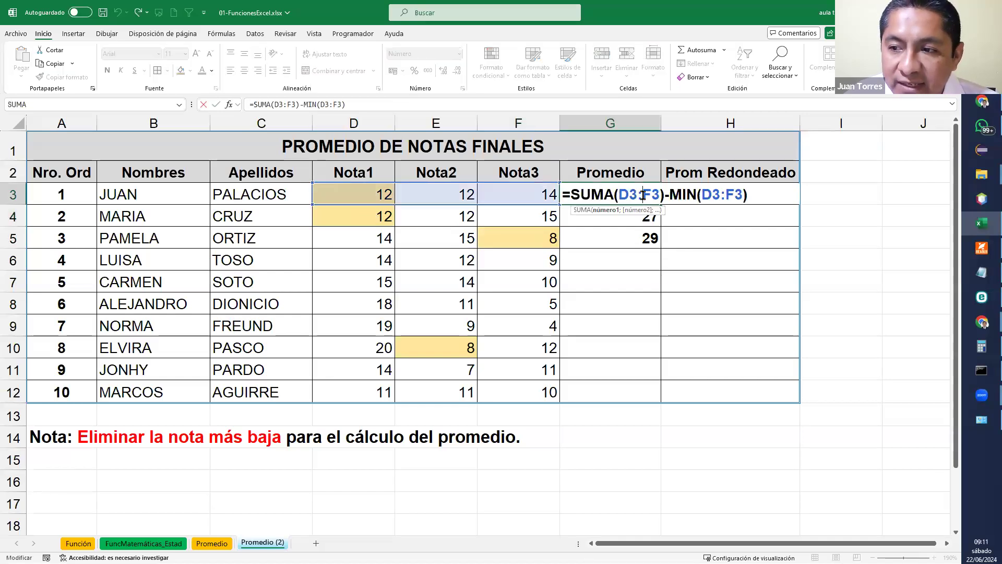
left_click(573, 193)
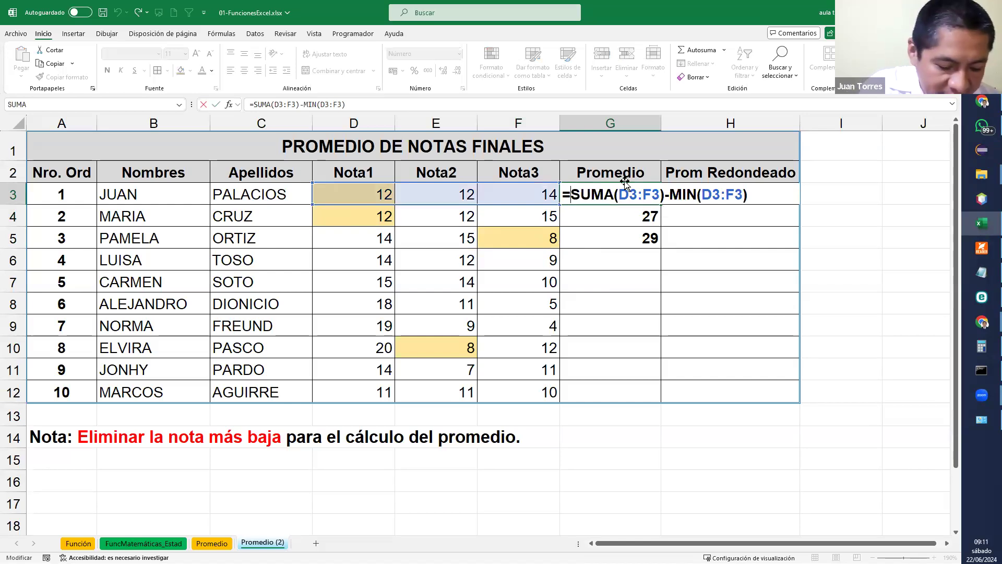
type("(")
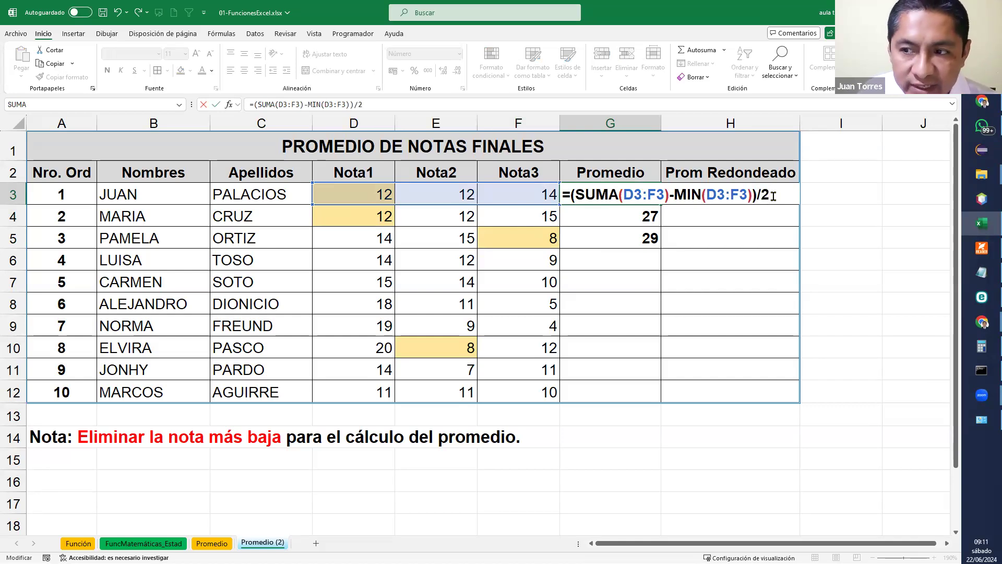
key("Return")
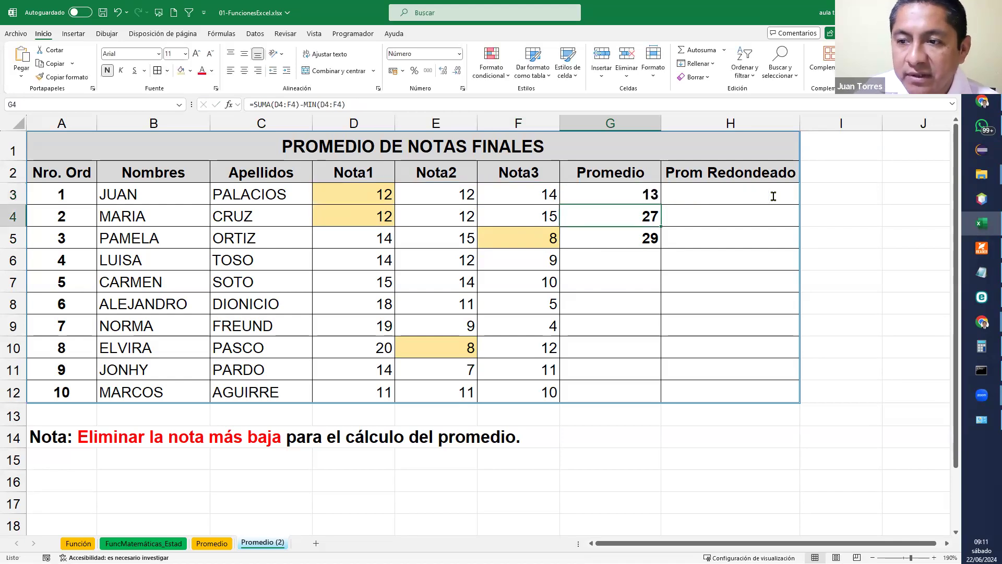
Fill the G3 average formula down to G12 and center the values in G3:G12
left_click(656, 199)
left_click_drag(658, 206, 674, 406)
left_click_drag(642, 193, 628, 387)
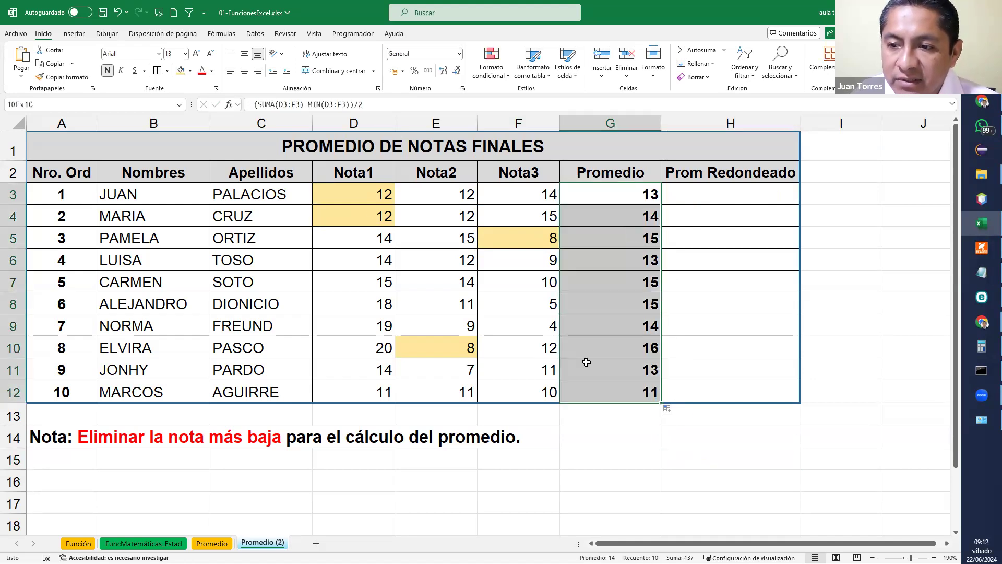
left_click(244, 70)
left_click(445, 450)
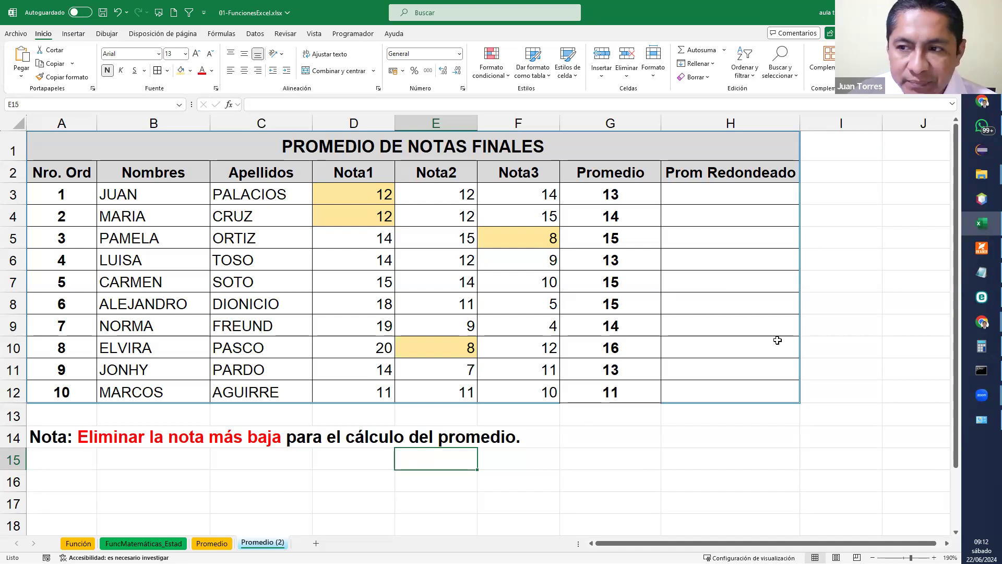
Change the column header in H2 to "Prom Ponderado"
left_click(766, 179)
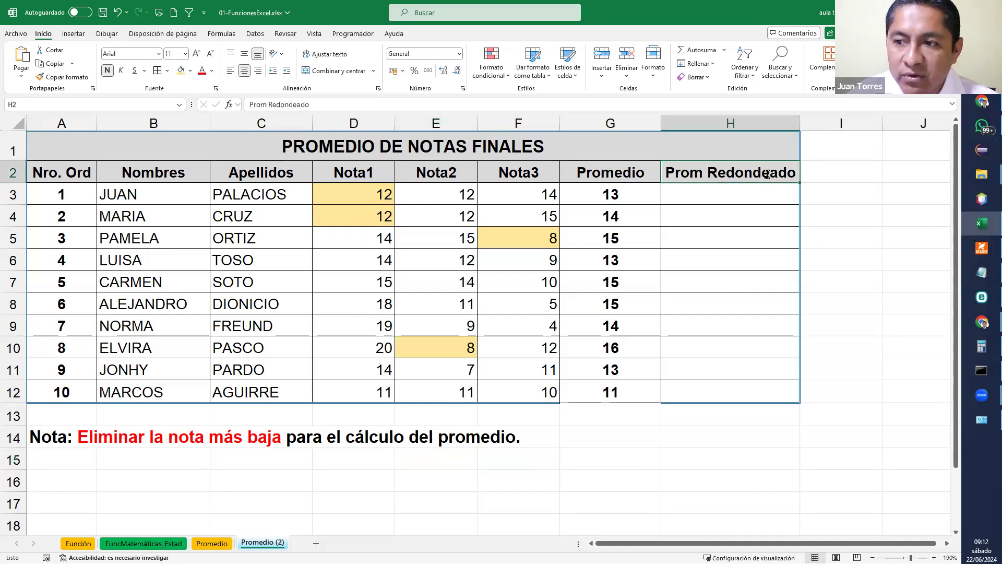
double_click(767, 177)
left_click_drag(708, 172, 799, 188)
type("P")
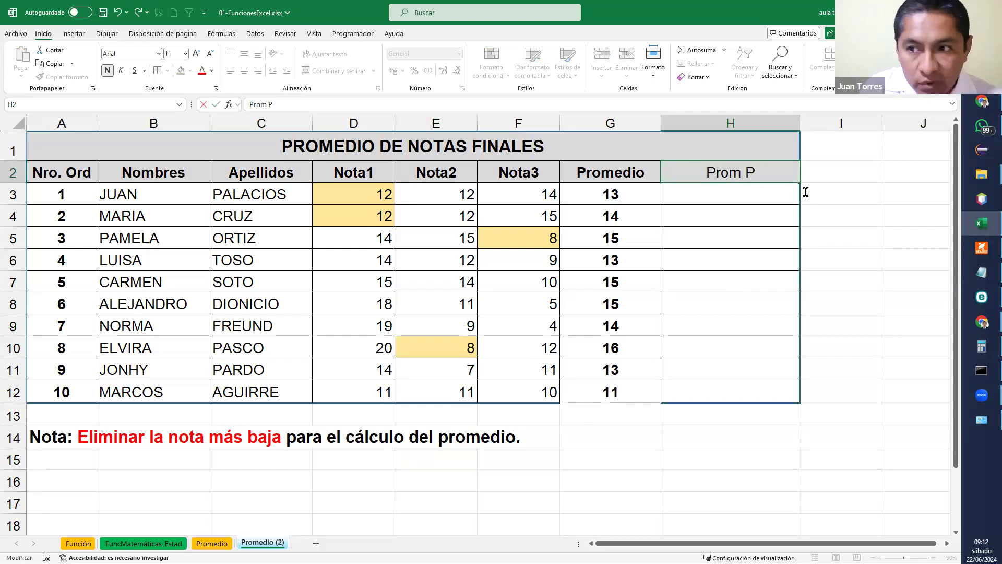
type("onderado")
key("Return")
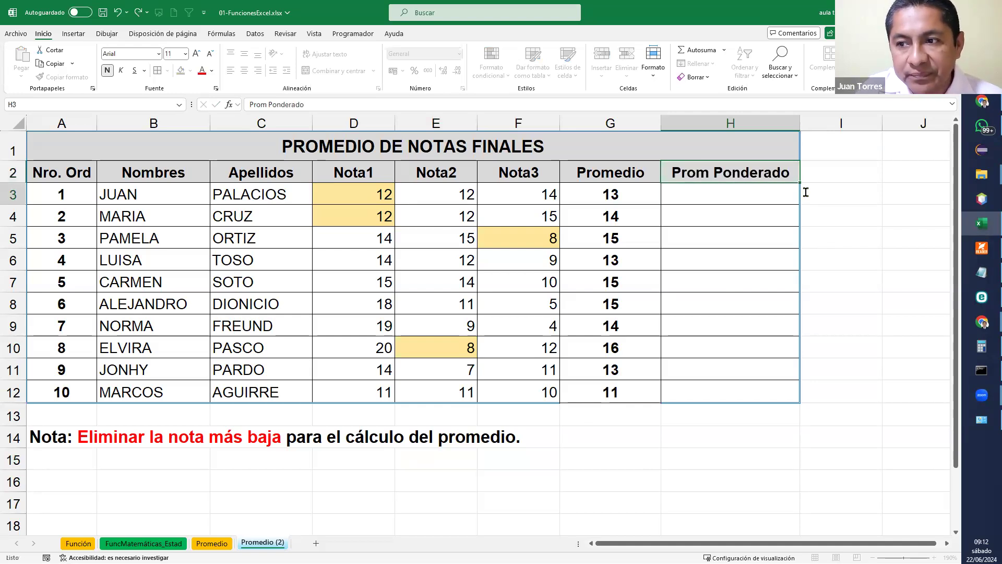
Enter the label "Nota 1" in B16 and fill the series down to "Nota 3" in B18
left_click(148, 479)
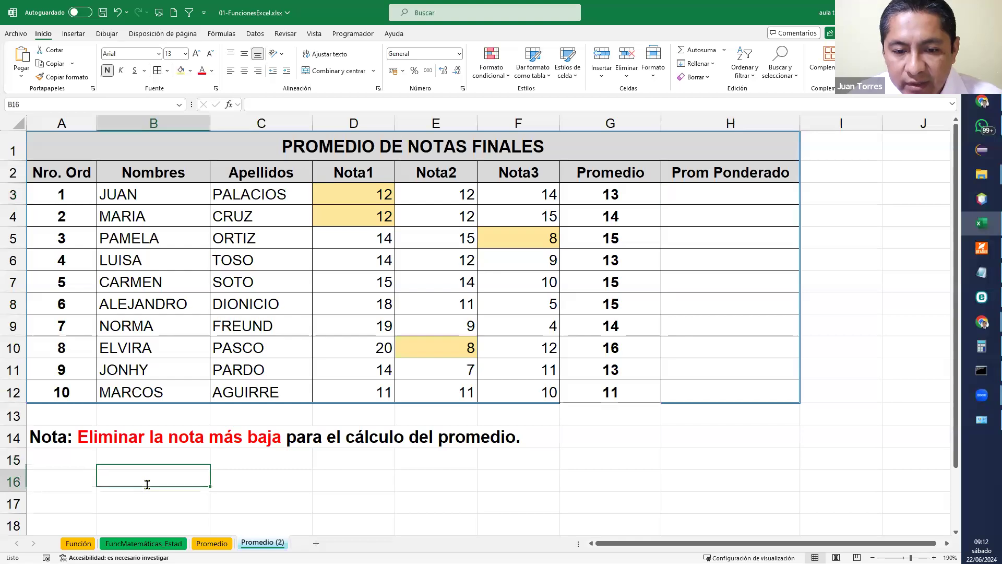
type("Nota 1")
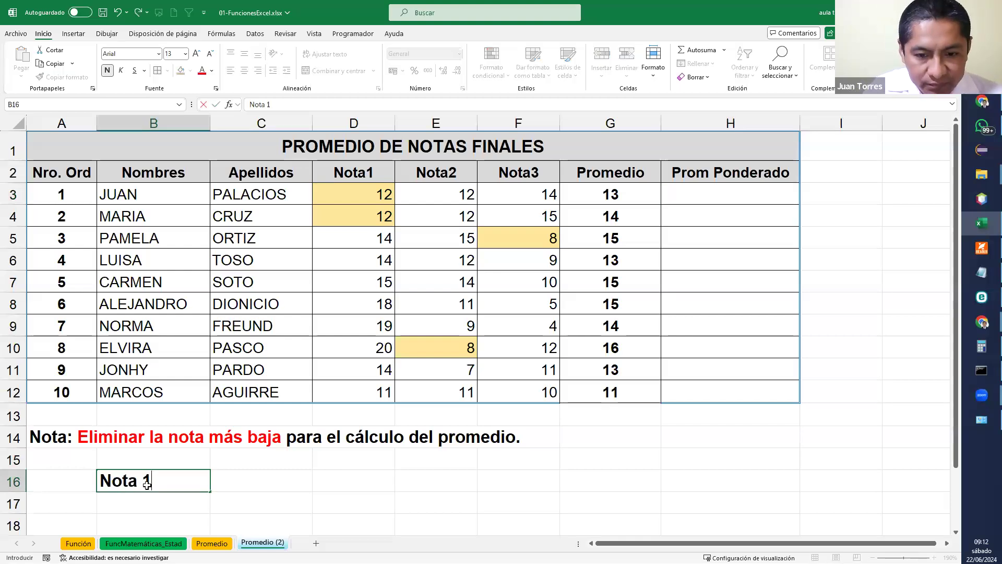
key("Return")
left_click(147, 485)
scroll(174, 465, "down", 1)
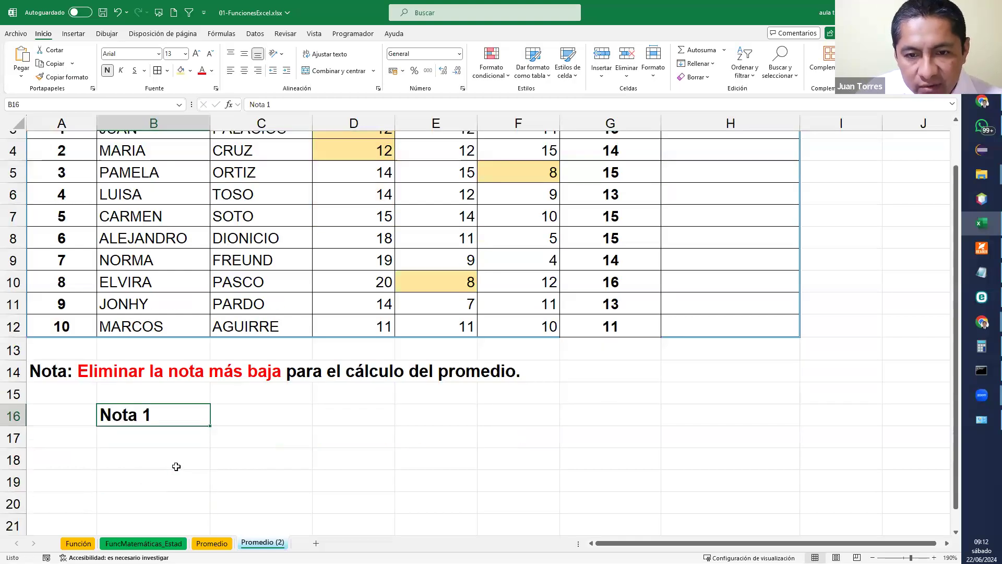
scroll(196, 449, "up", 1)
scroll(201, 455, "down", 1)
left_click_drag(194, 464, 182, 499)
Enter the grade weights 20%, 30% and 50% in C16, C17 and C18
left_click(211, 460)
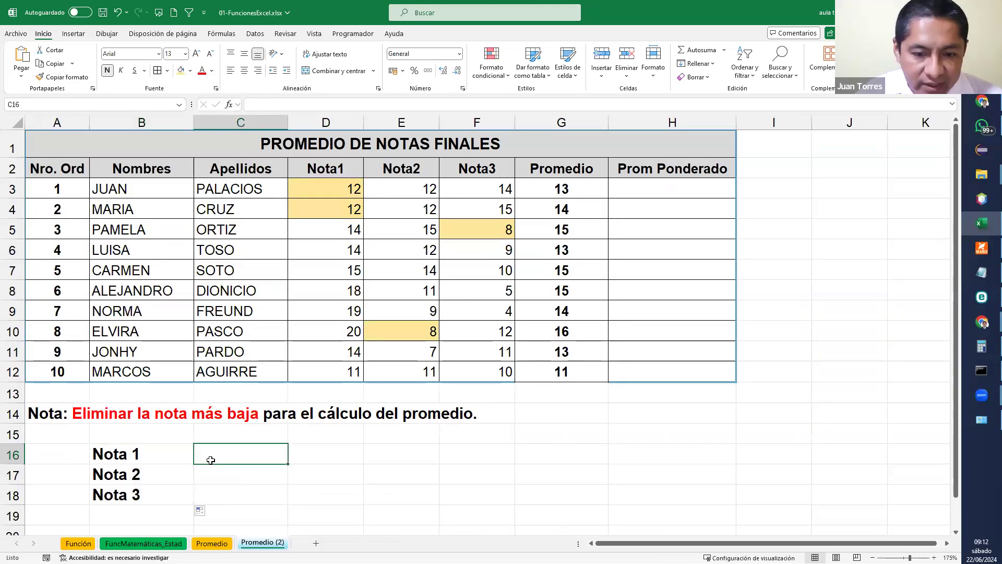
type("20")
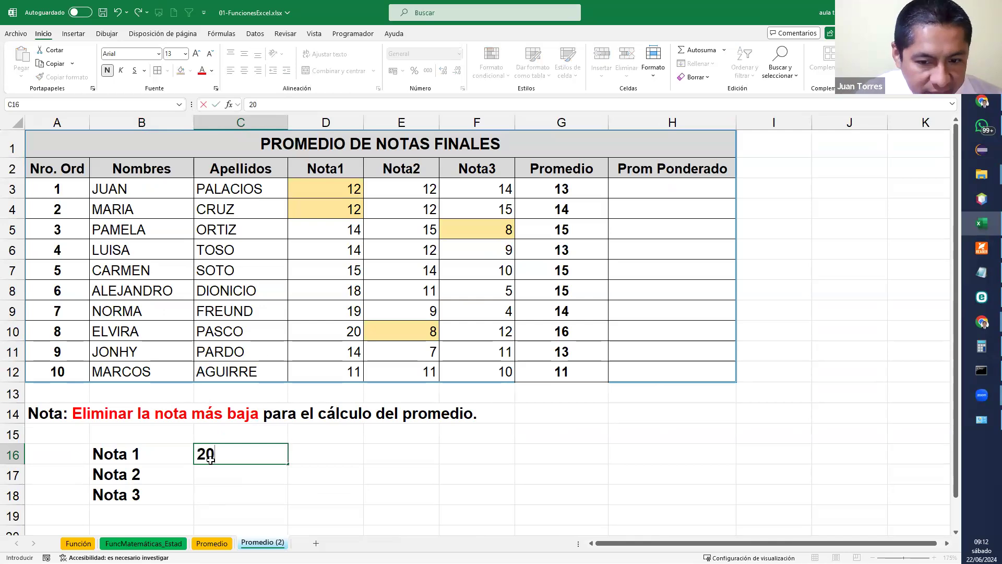
type("%")
key("Return")
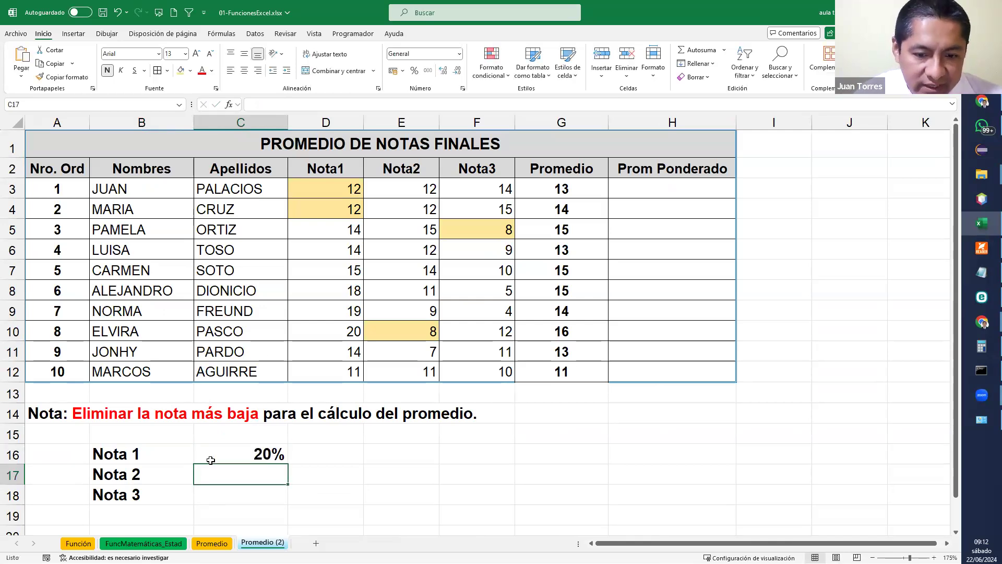
type("30")
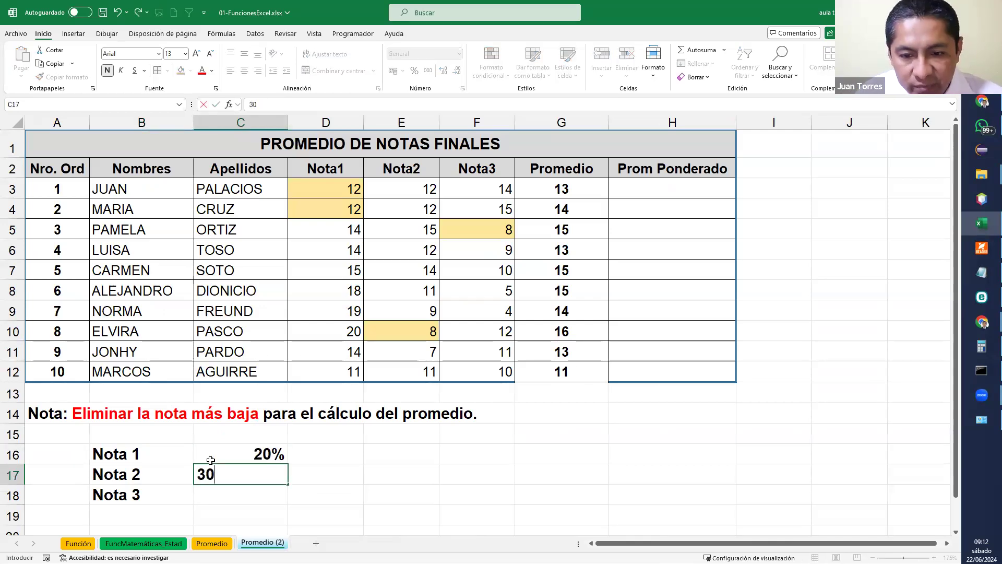
type("%")
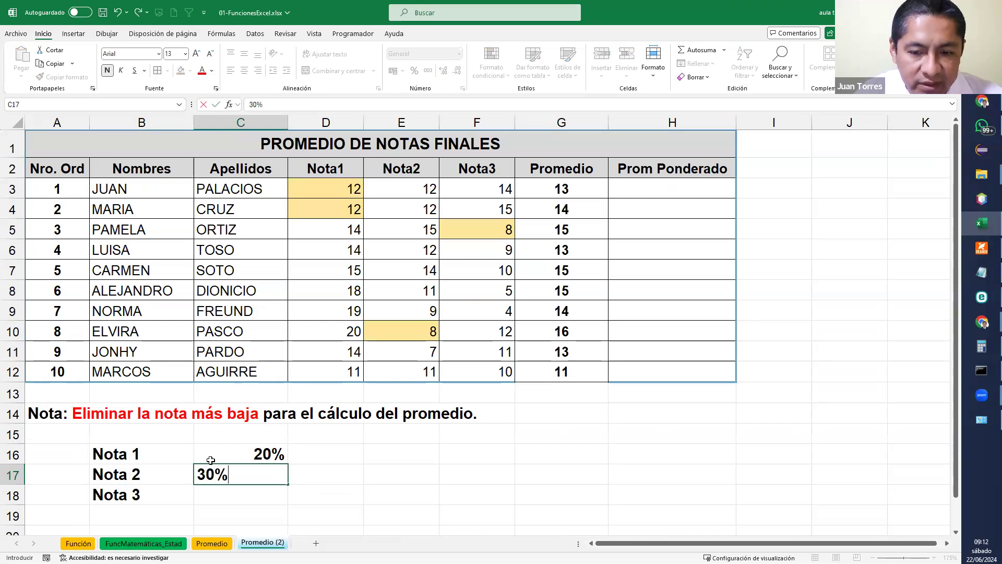
key("Return")
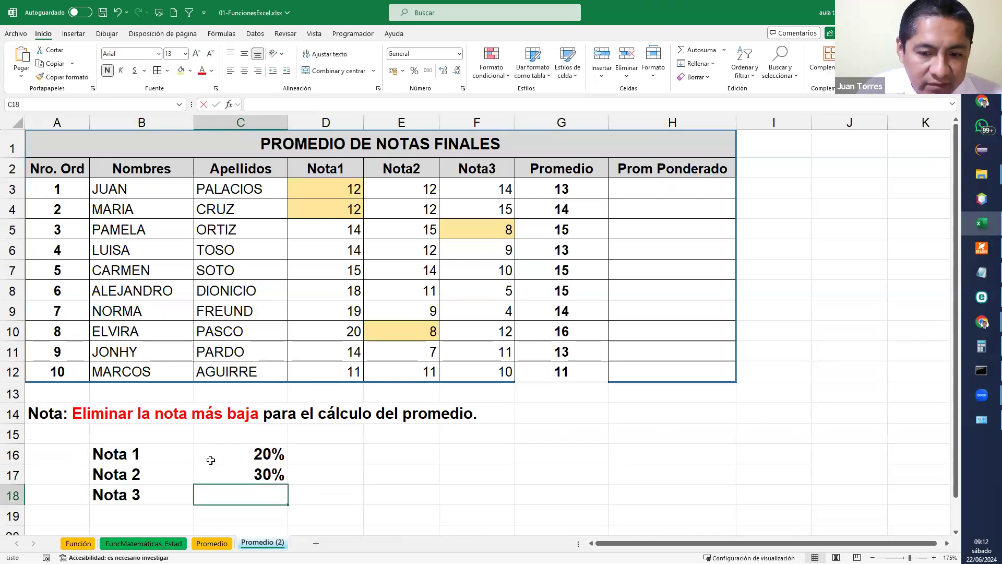
type("50%")
key("Return")
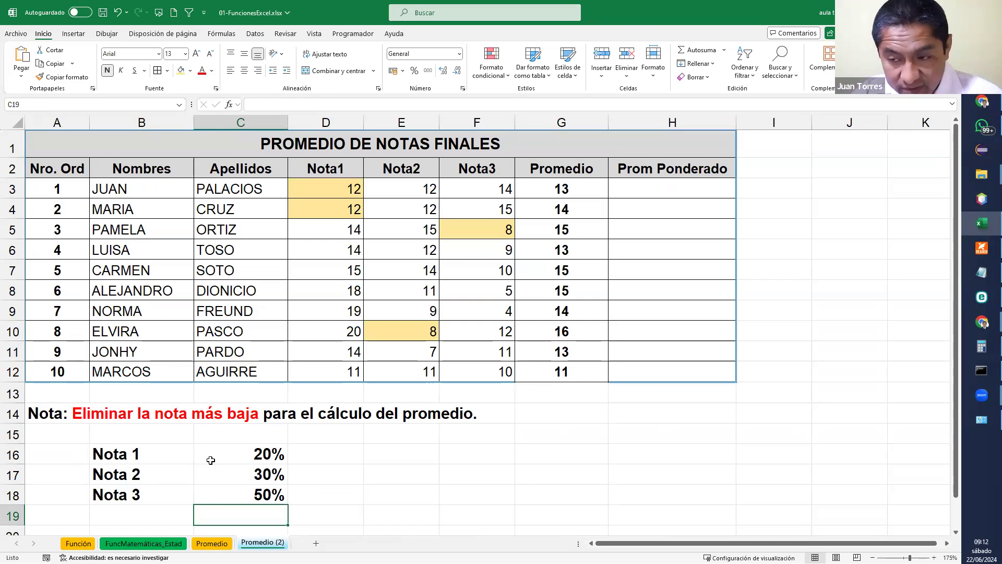
Start the weighted average formula in H3 by multiplying the Nota1 grade D3 by the absolute weight reference $C$16
left_click(700, 194)
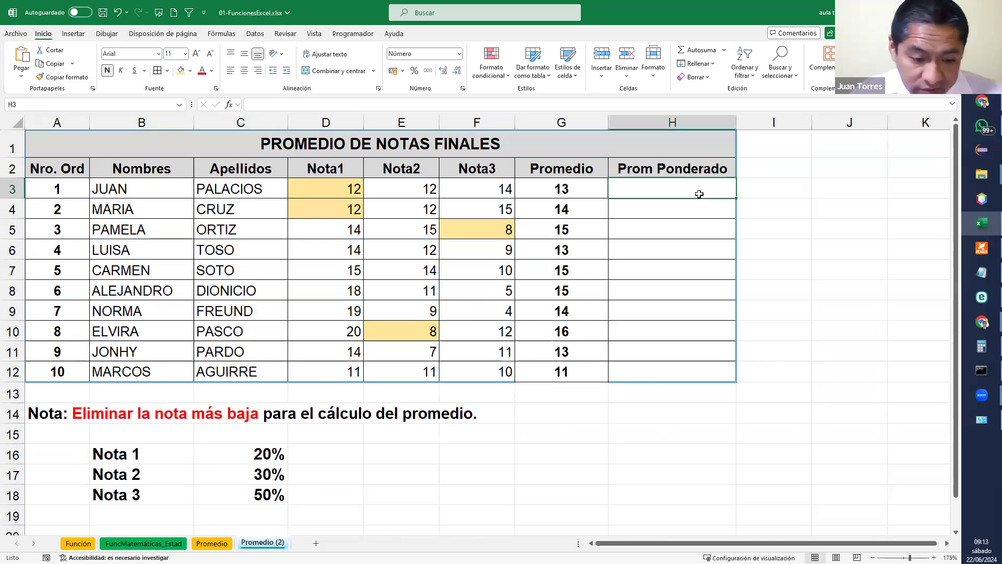
type("=")
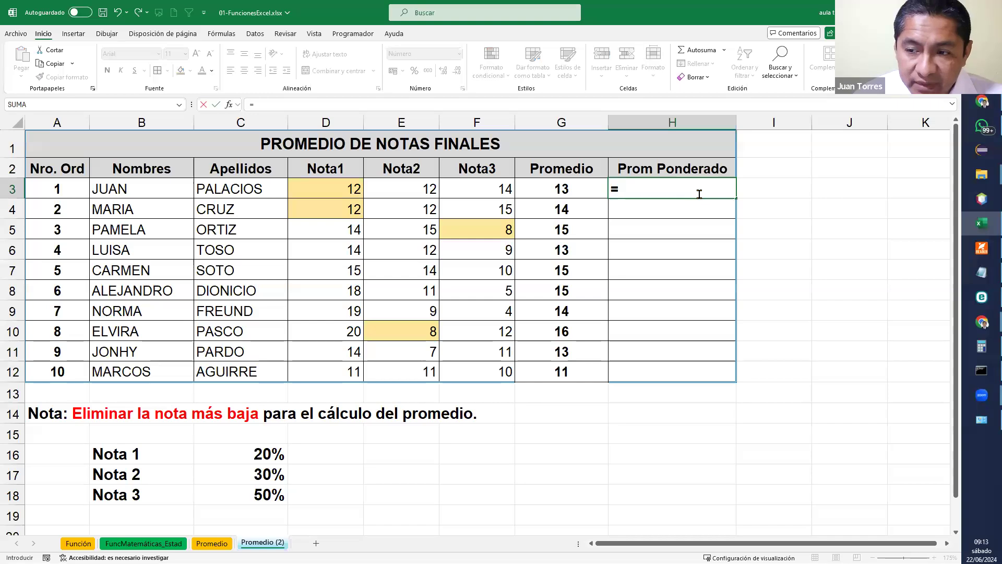
left_click(349, 189)
type("*")
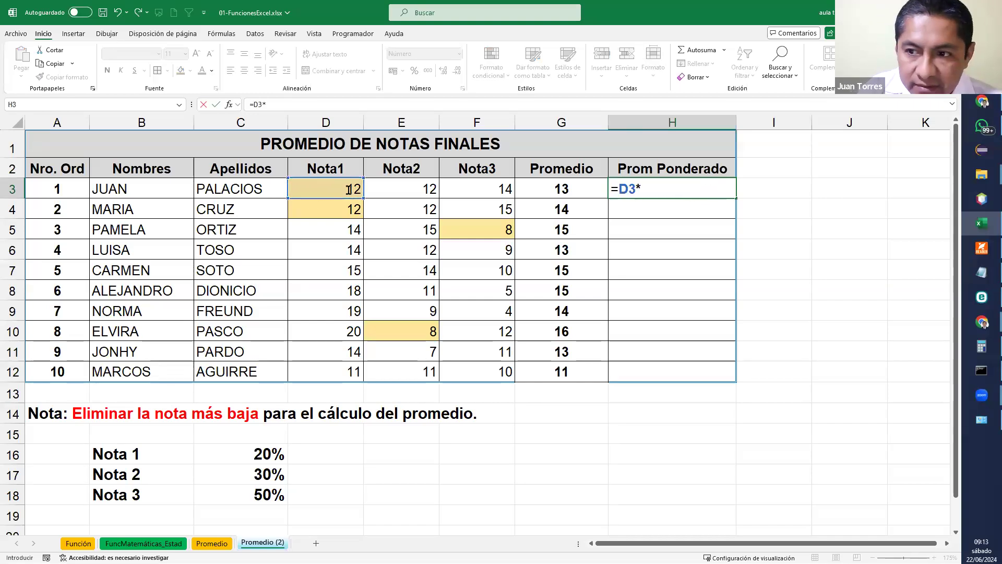
left_click(267, 452)
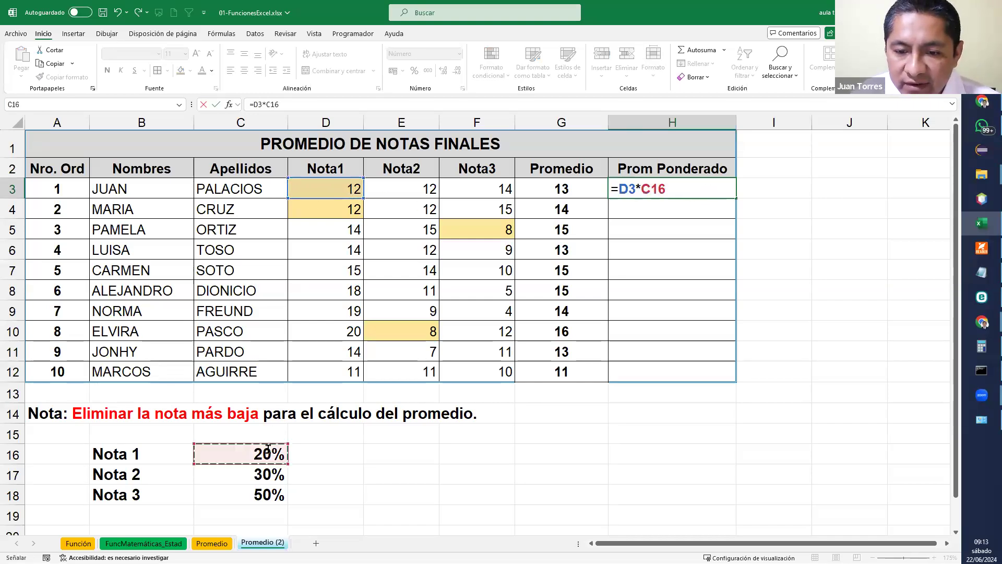
left_click(658, 187)
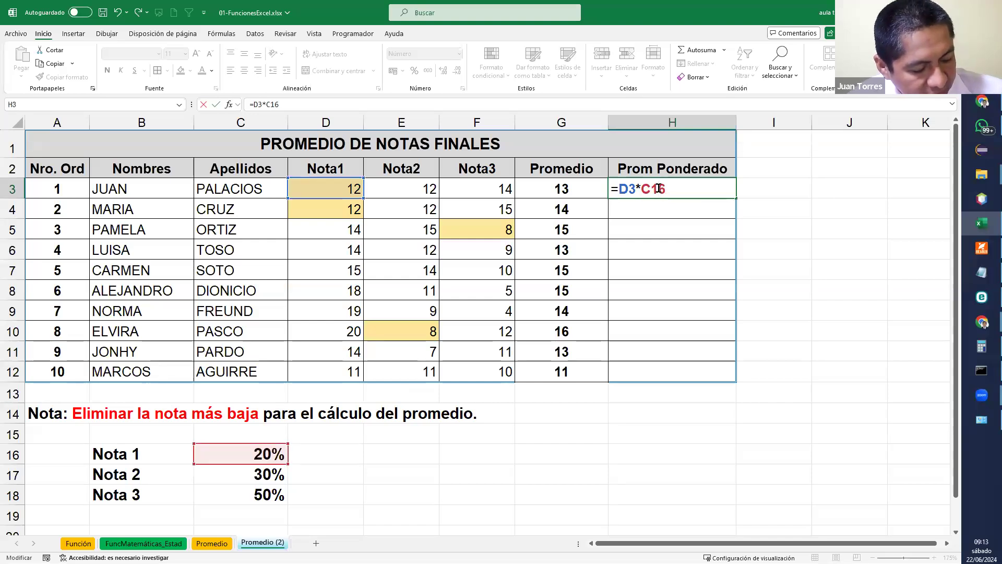
double_click(657, 187)
key("F4")
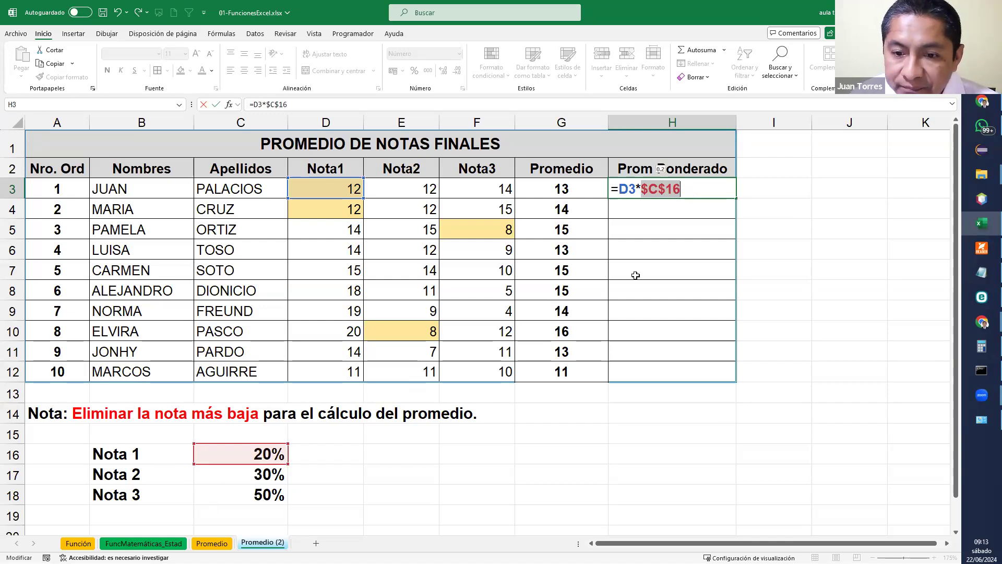
left_click(707, 186)
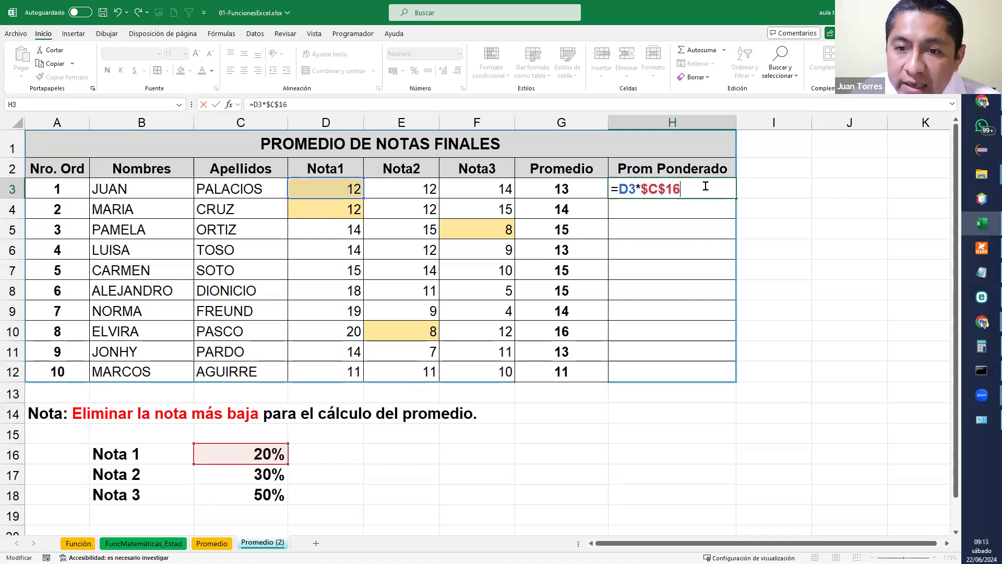
left_click_drag(641, 188, 660, 189)
left_click(672, 189)
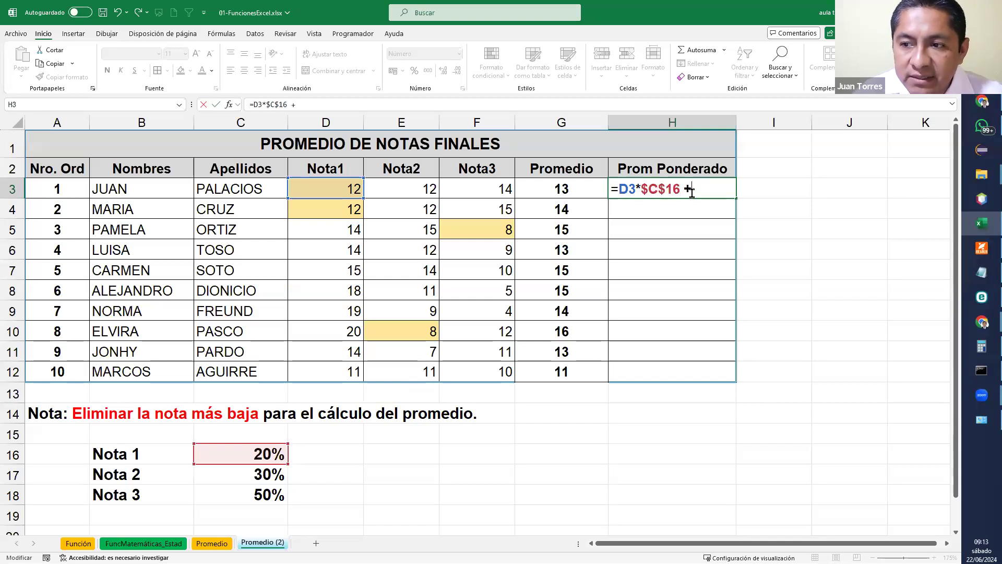
Add the second term to the H3 formula, multiplying the Nota2 grade E3 by the absolute weight reference $C$17
type("+")
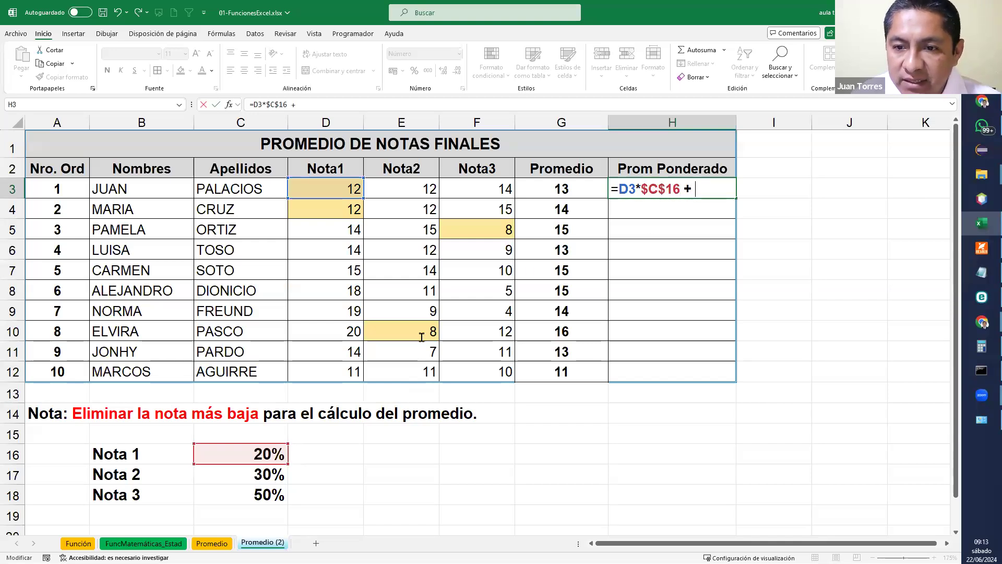
left_click(411, 187)
type("*")
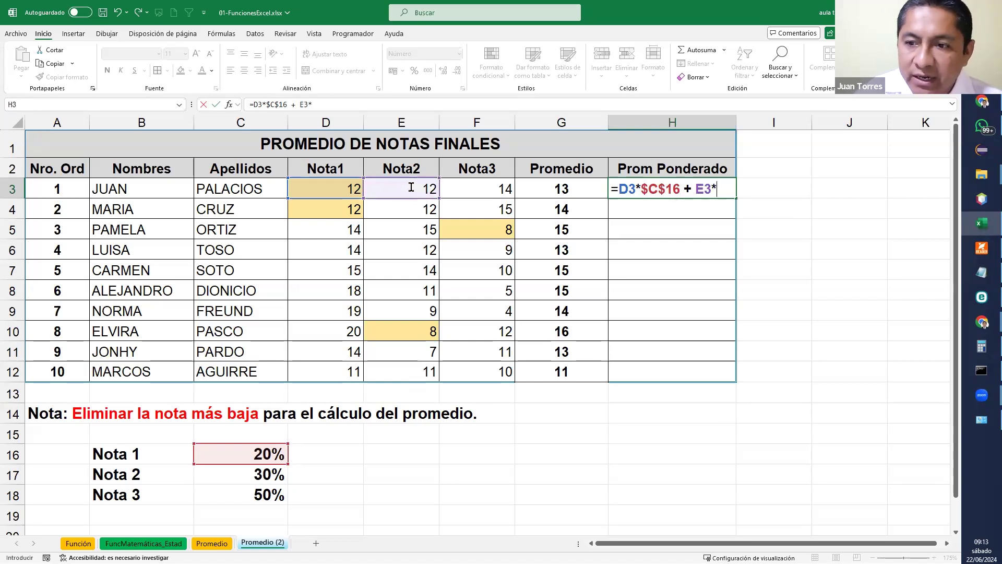
left_click(242, 476)
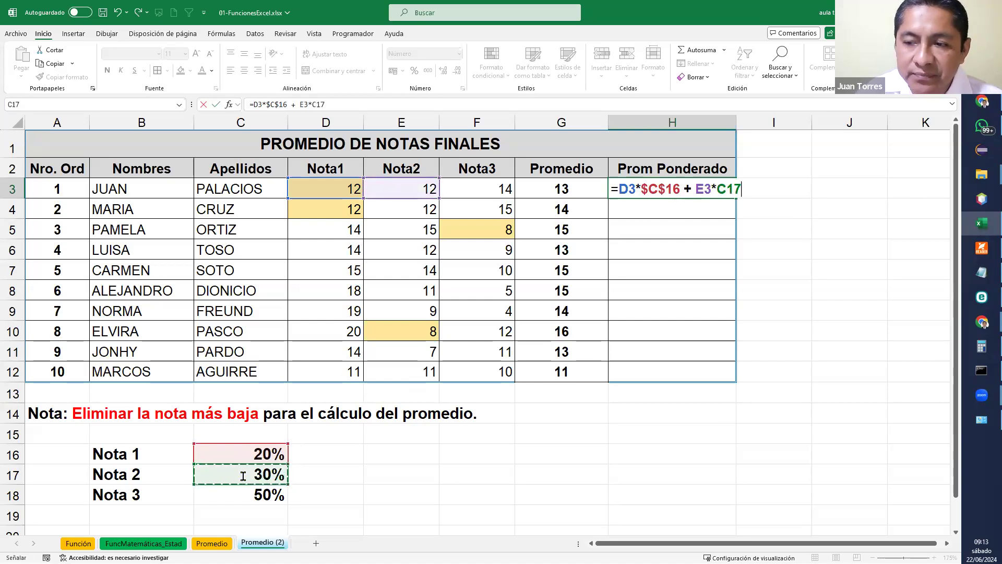
type("+")
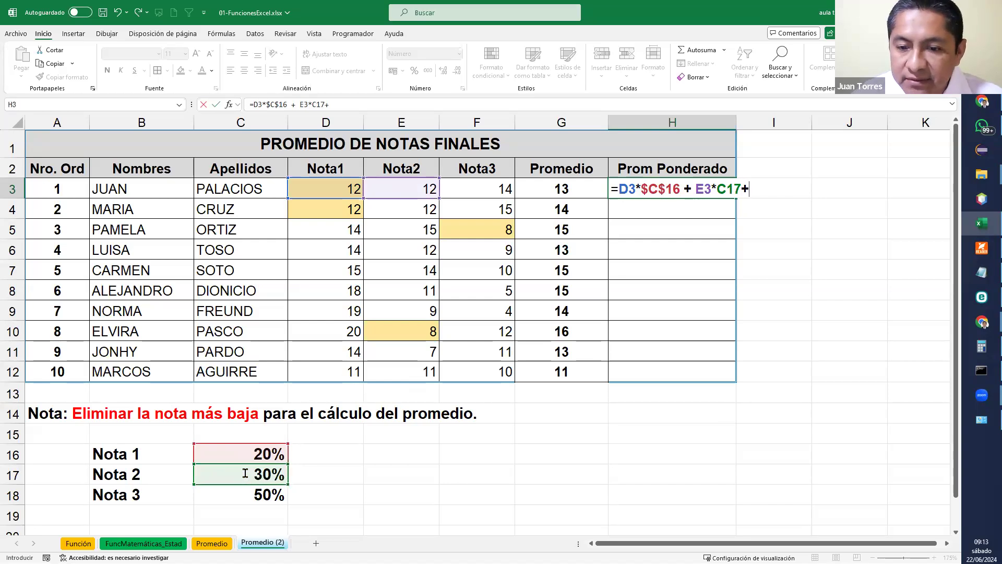
left_click(729, 191)
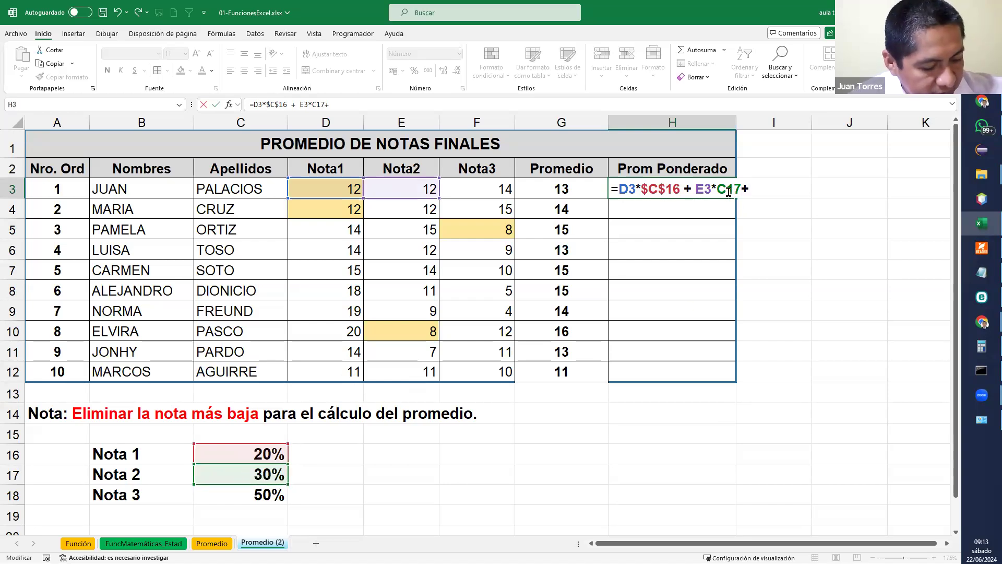
key("F4")
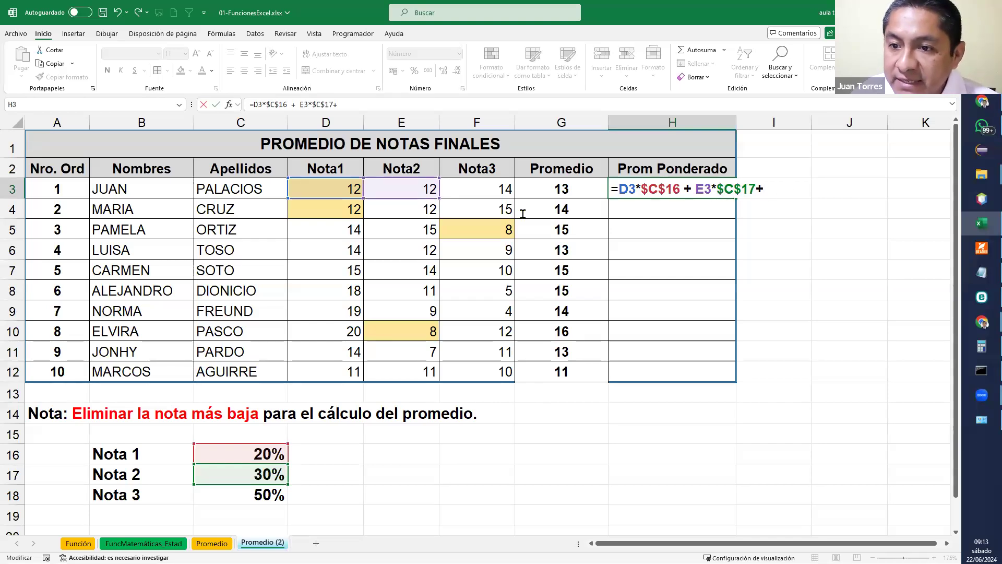
Complete the H3 formula with the third term, multiplying the Nota3 grade F3 by the absolute weight reference $C$18
left_click(505, 191)
type("*")
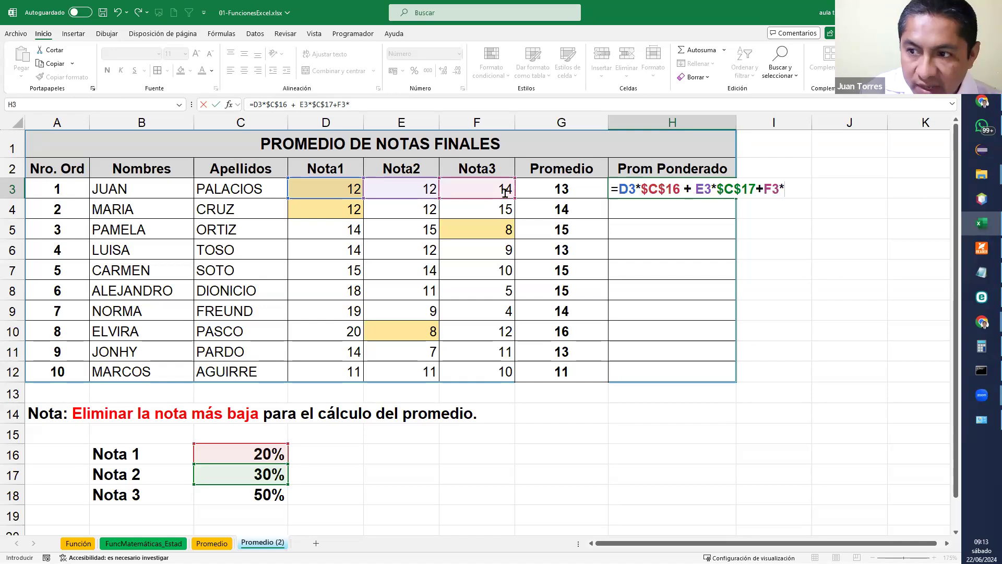
left_click(272, 494)
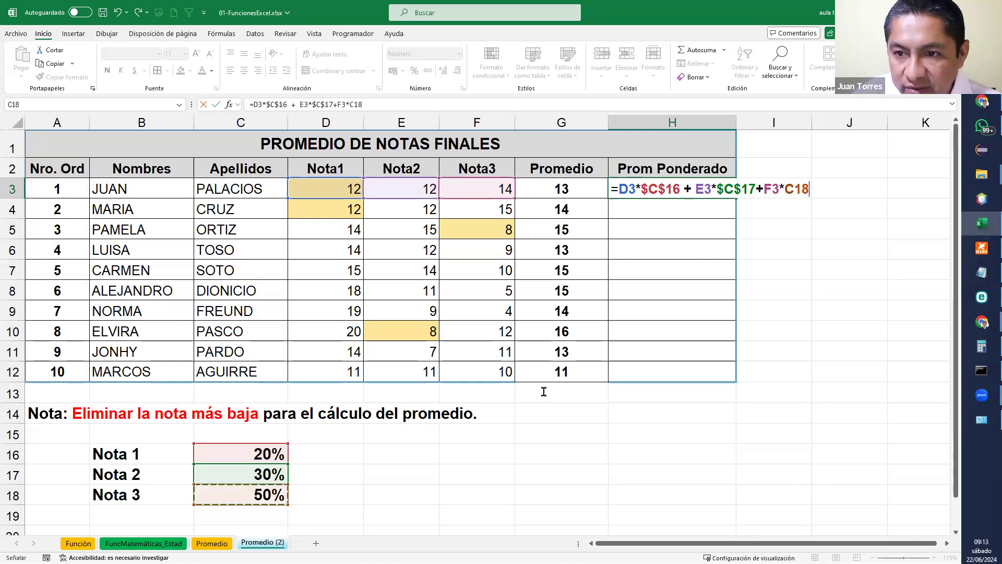
left_click(793, 189)
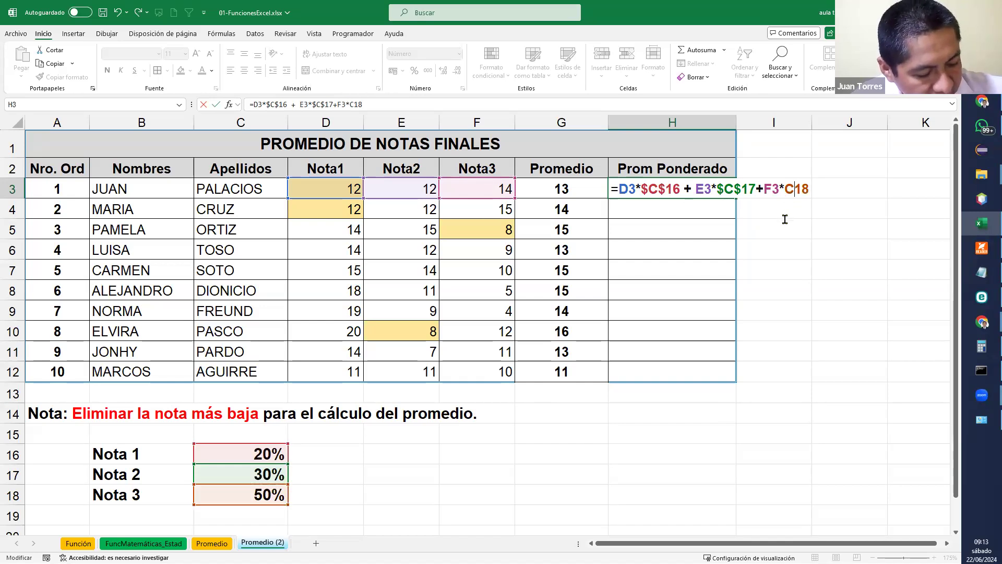
key("F4")
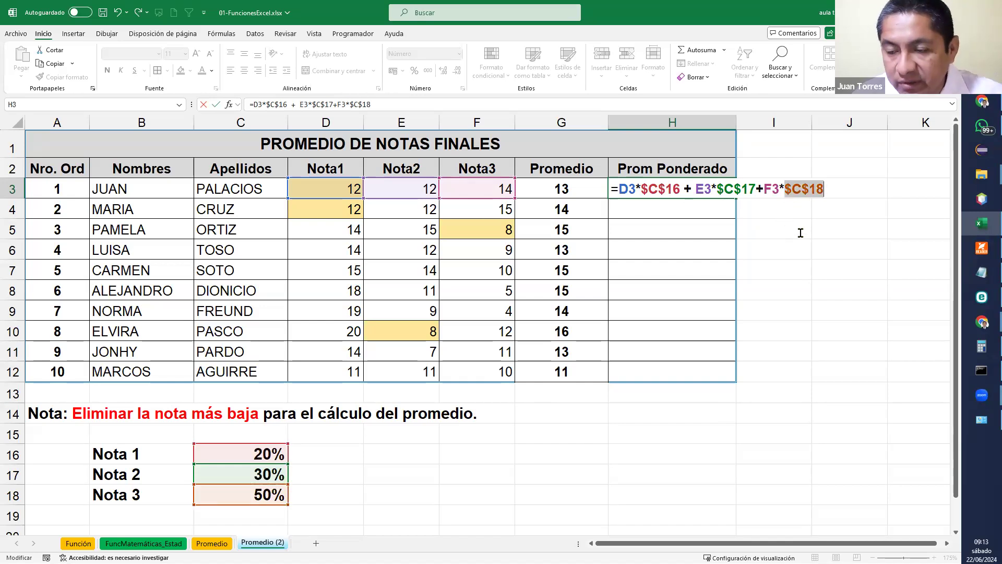
key("Return")
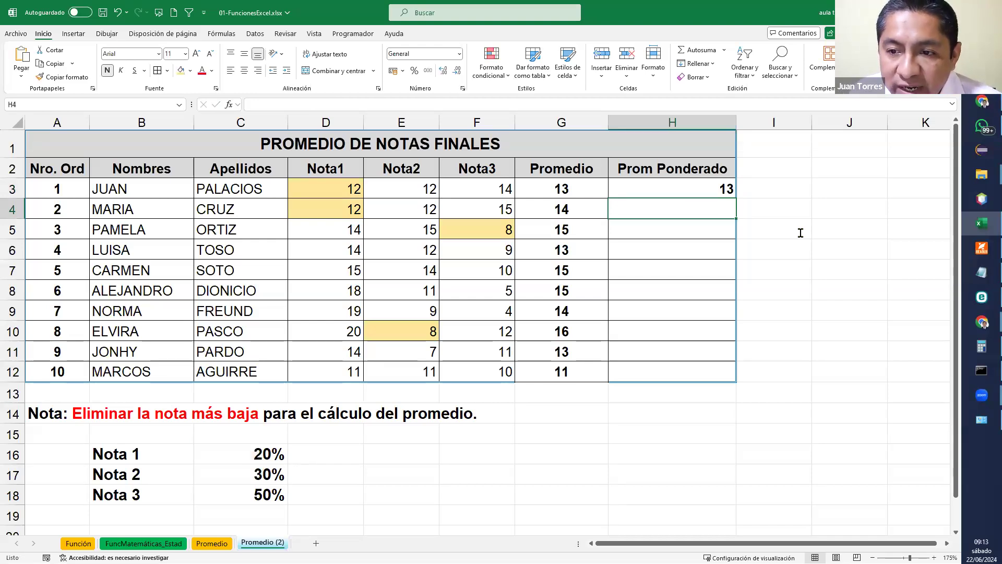
Fill the grade cells D3:F12 with a light blue background color
left_click_drag(360, 188, 467, 363)
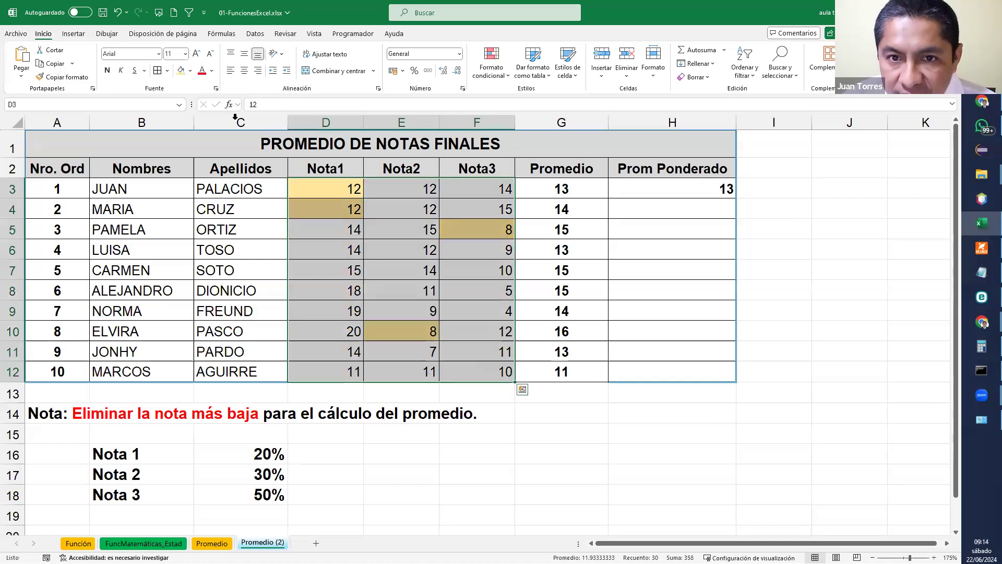
left_click(192, 70)
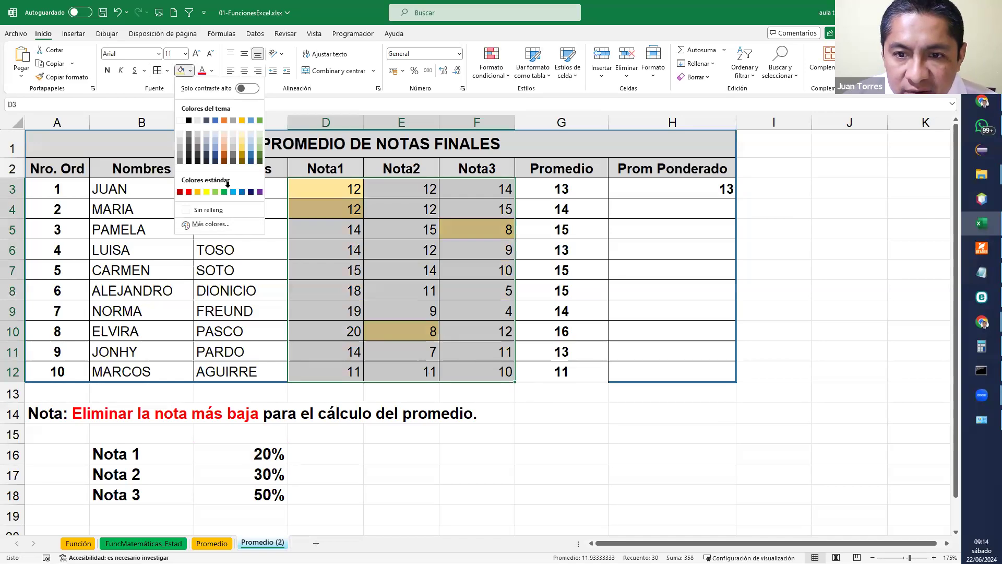
left_click(251, 135)
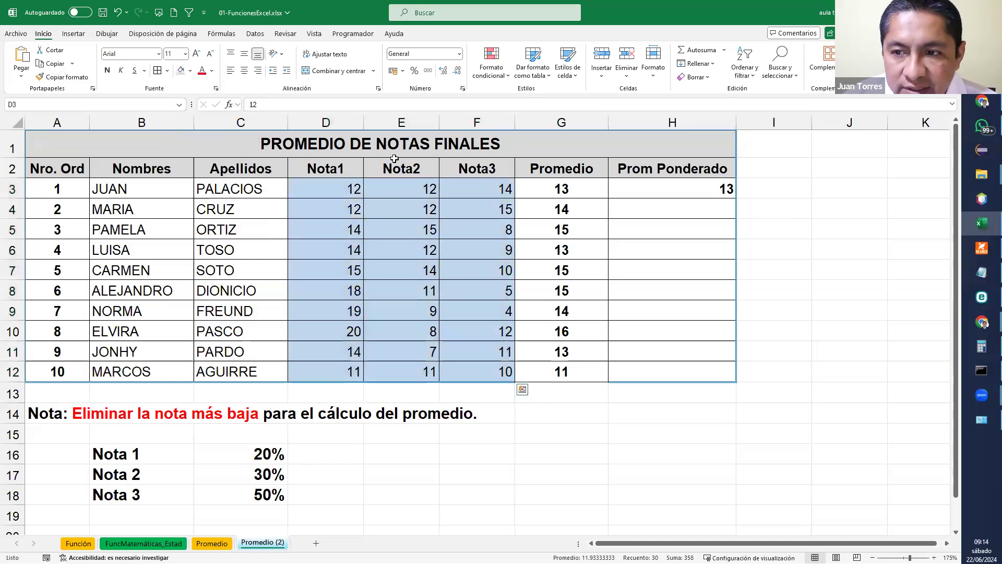
left_click(567, 190)
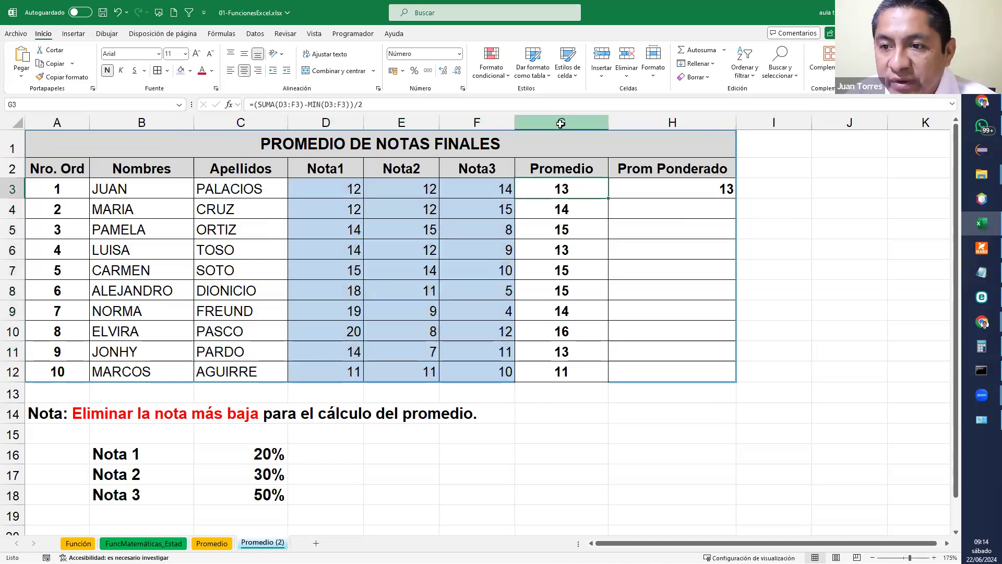
left_click(560, 124)
right_click(561, 123)
key("Escape")
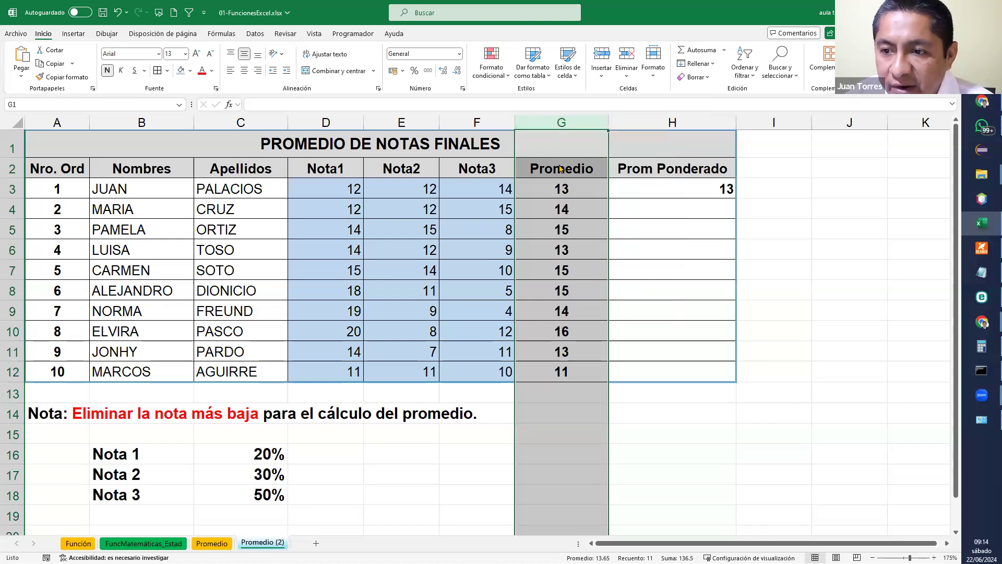
Change the first student's Nota3 grade in F3 to 19
left_click(494, 187)
left_click(321, 198)
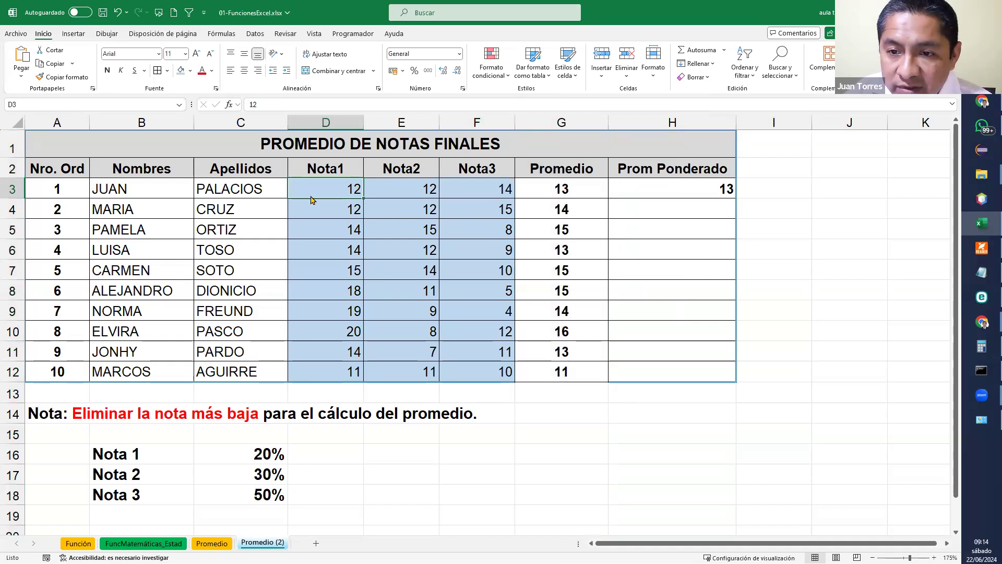
left_click(386, 197)
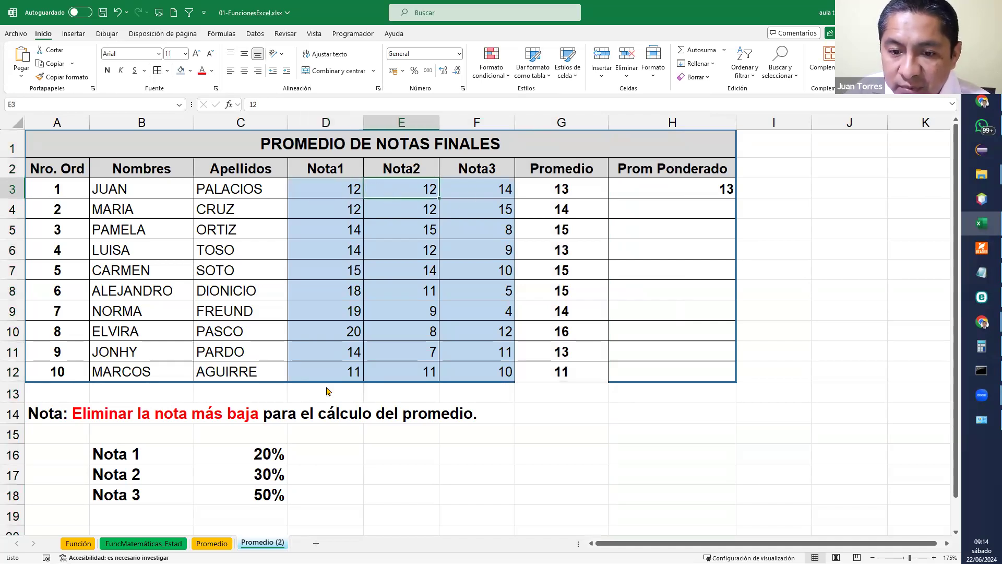
left_click(242, 502)
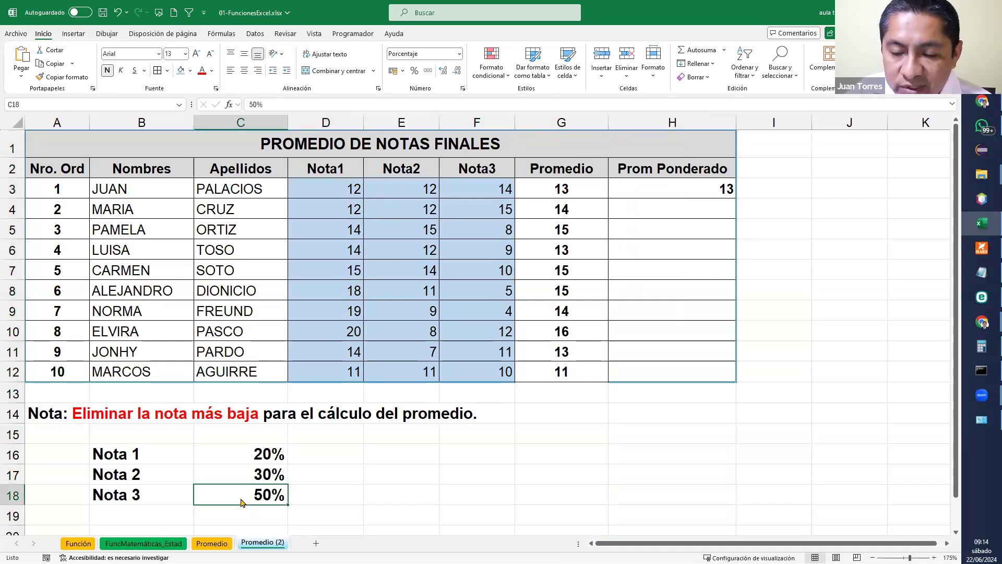
left_click(453, 189)
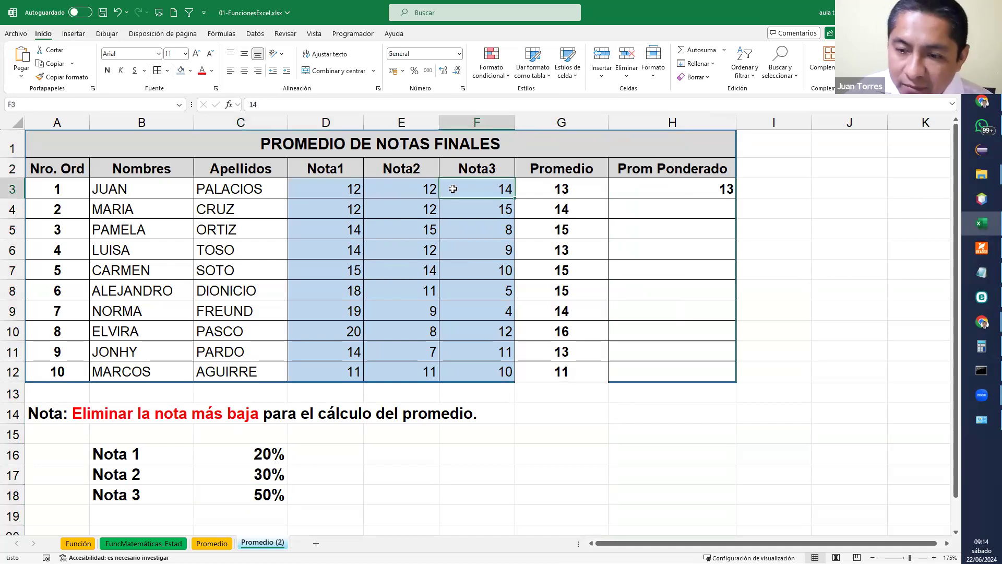
type("19")
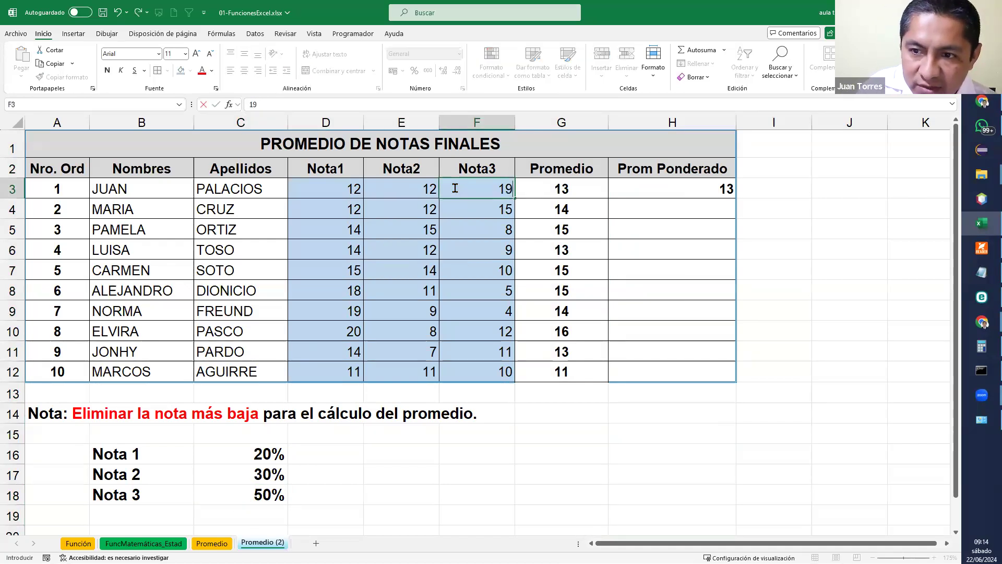
key("Return")
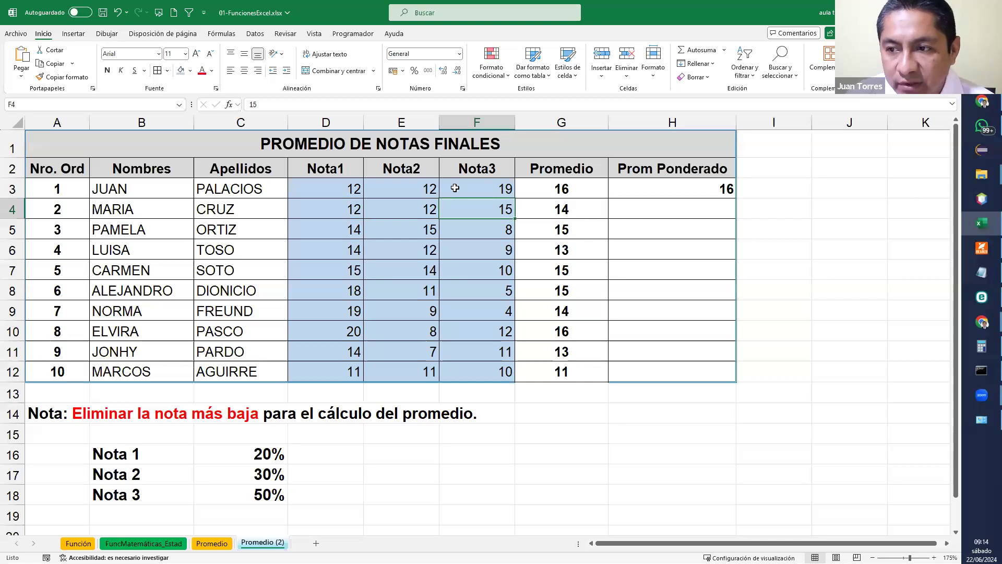
Compare the weighted average formula in H3 with the average formula in G3 and the grades they use
left_click(662, 186)
double_click(665, 186)
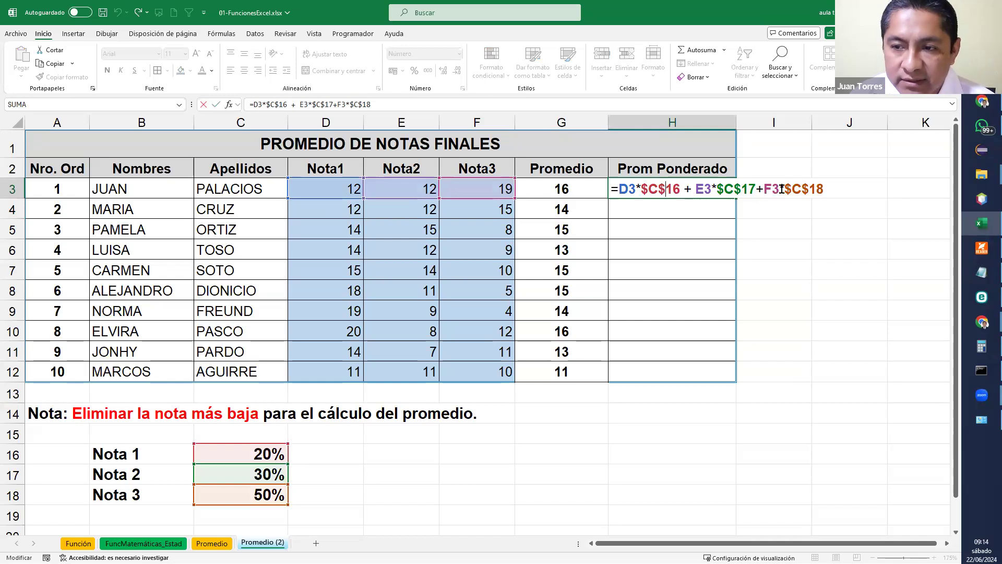
key("Return")
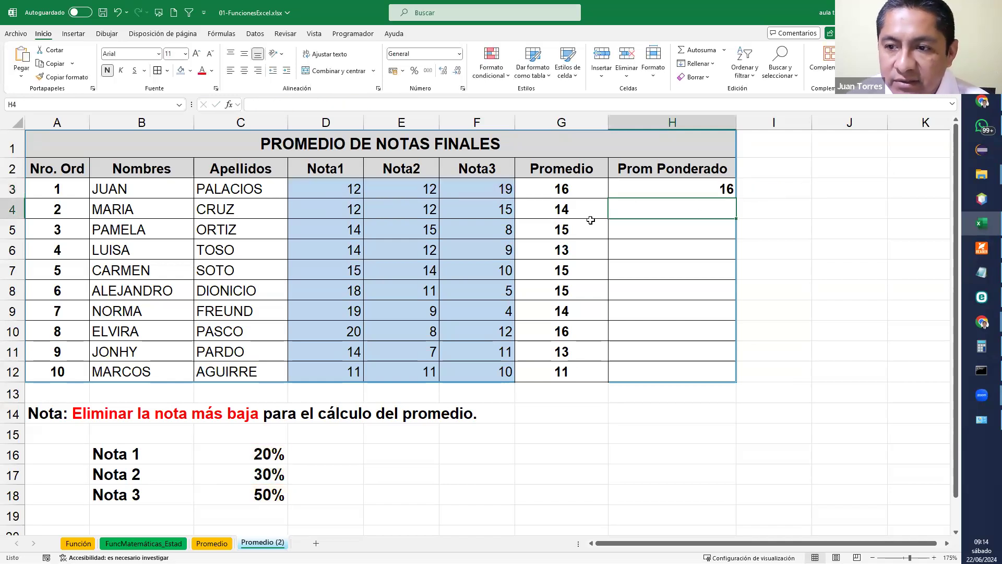
left_click(554, 192)
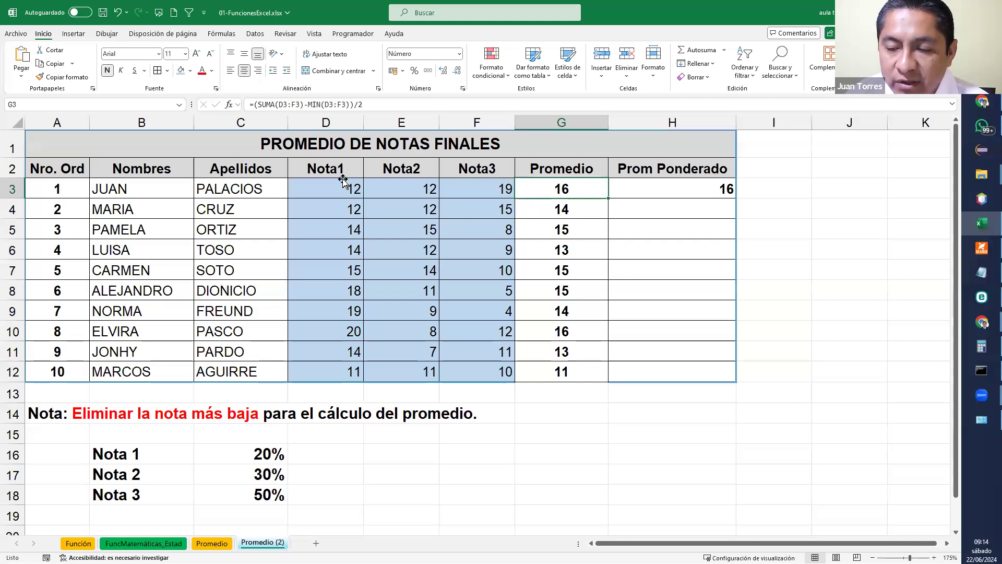
left_click(498, 193)
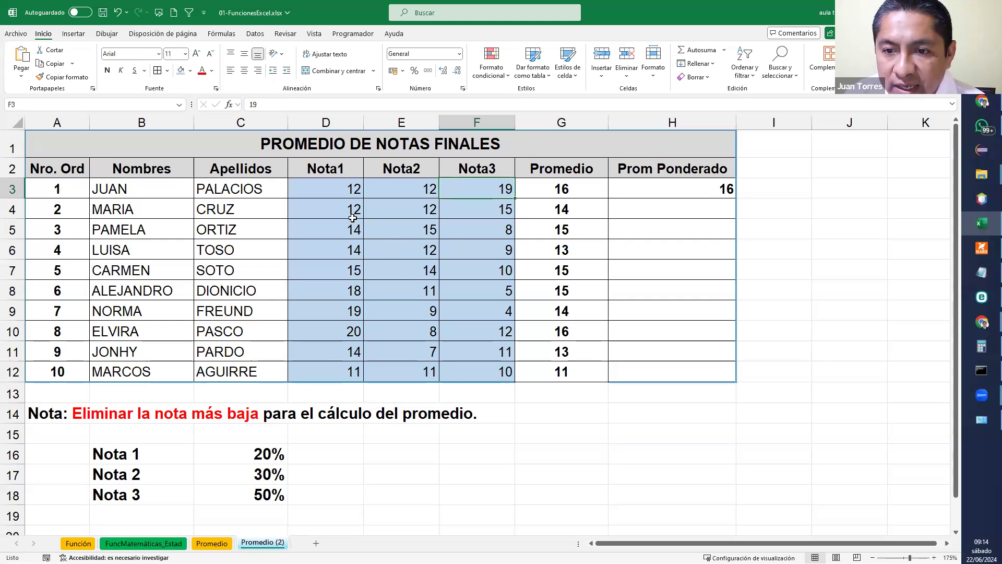
left_click(341, 215)
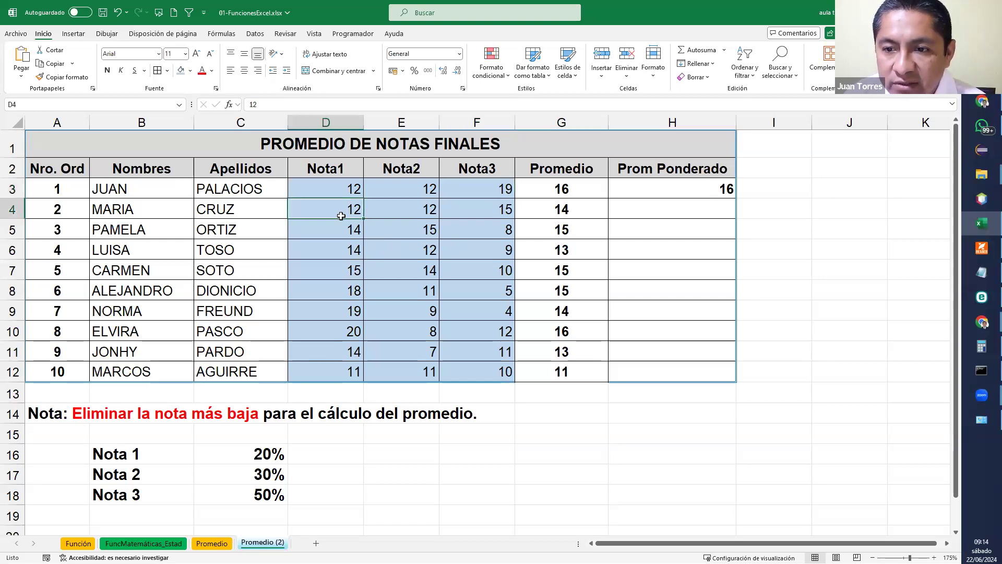
Change the second student's Nota2 grade in E4 to 18 and Nota3 grade in F4 to 20
left_click(381, 214)
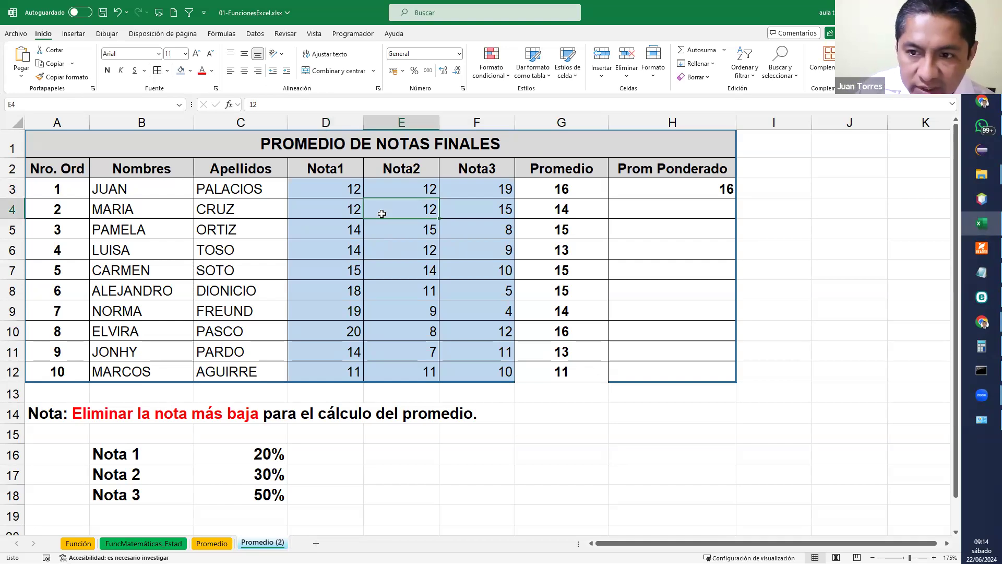
type("18")
key("Return")
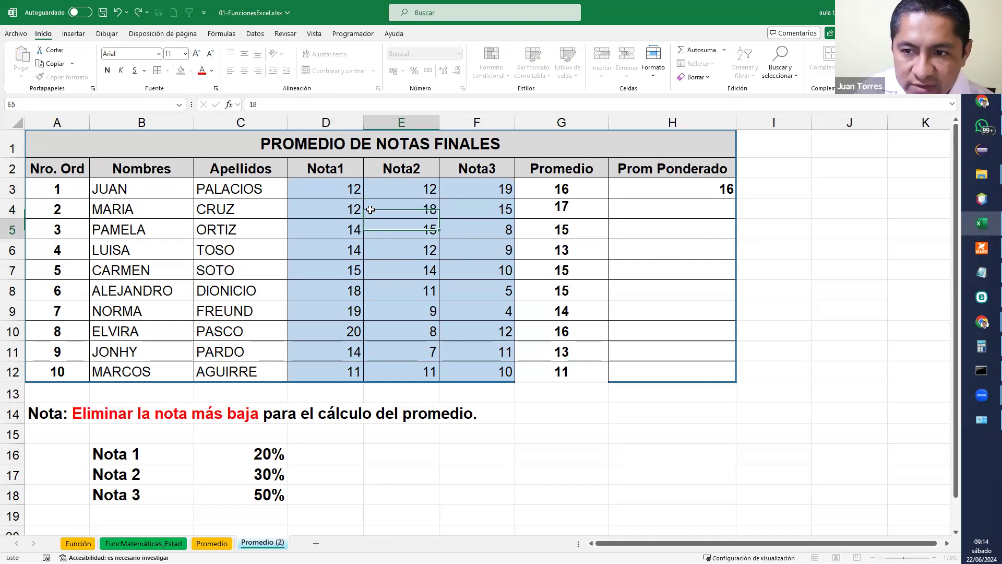
left_click(481, 213)
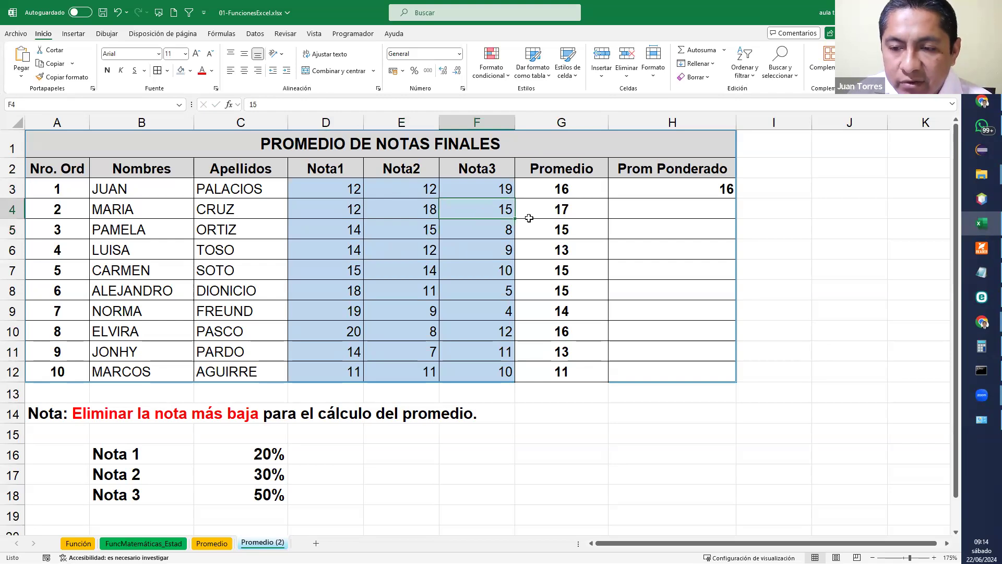
type("20")
key("Return")
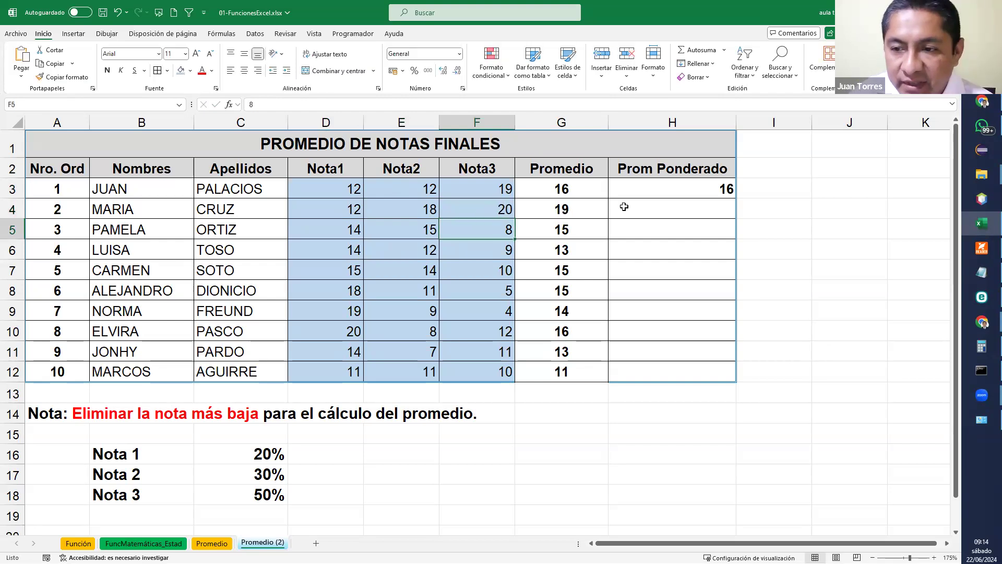
Copy the weighted average formula from H3 down through H12 for the remaining students
left_click(709, 183)
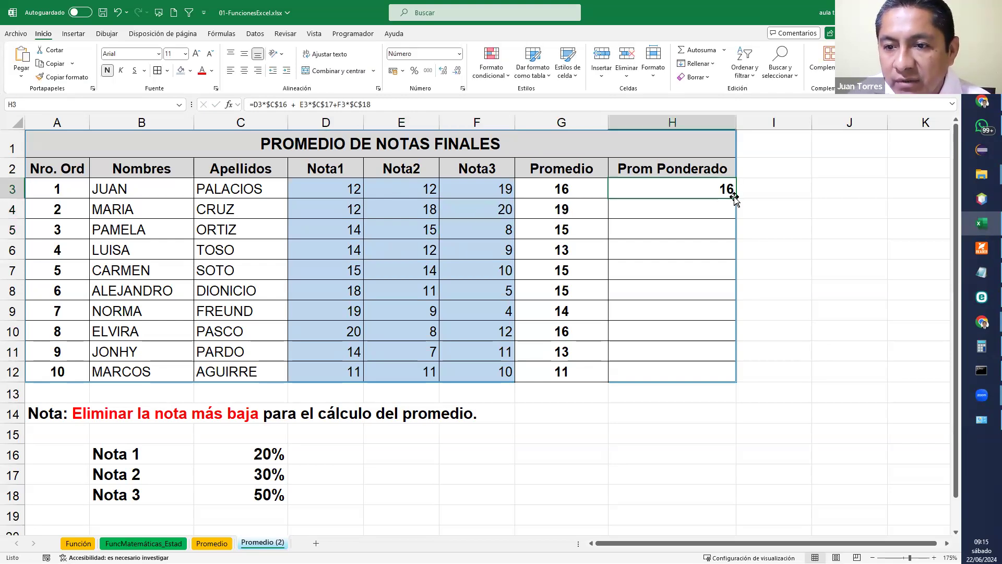
left_click_drag(742, 224, 734, 385)
left_click(783, 323)
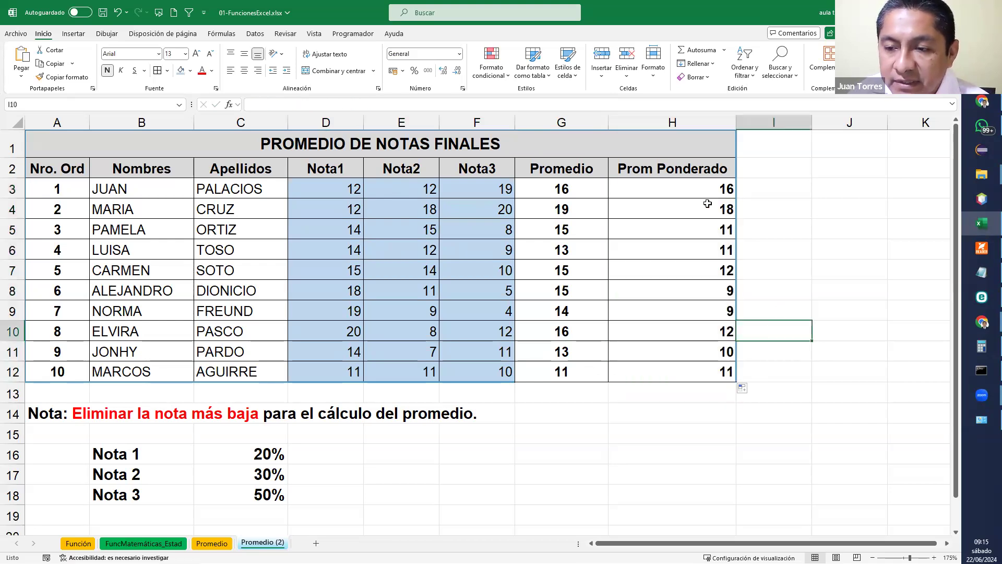
Compare the average formula in G4 with the weighted average formula in H4 and the row 4 grades they use
left_click(575, 214)
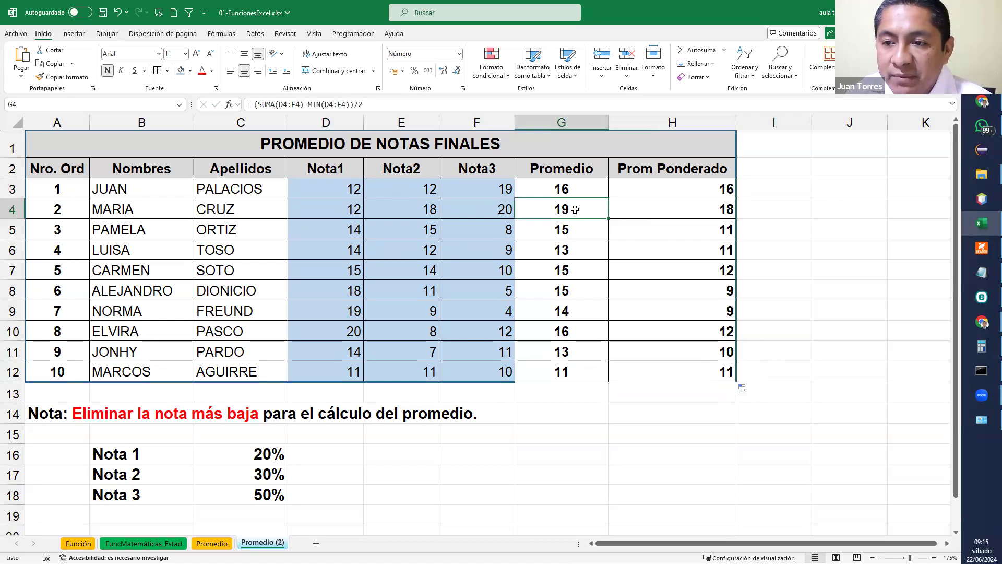
double_click(574, 209)
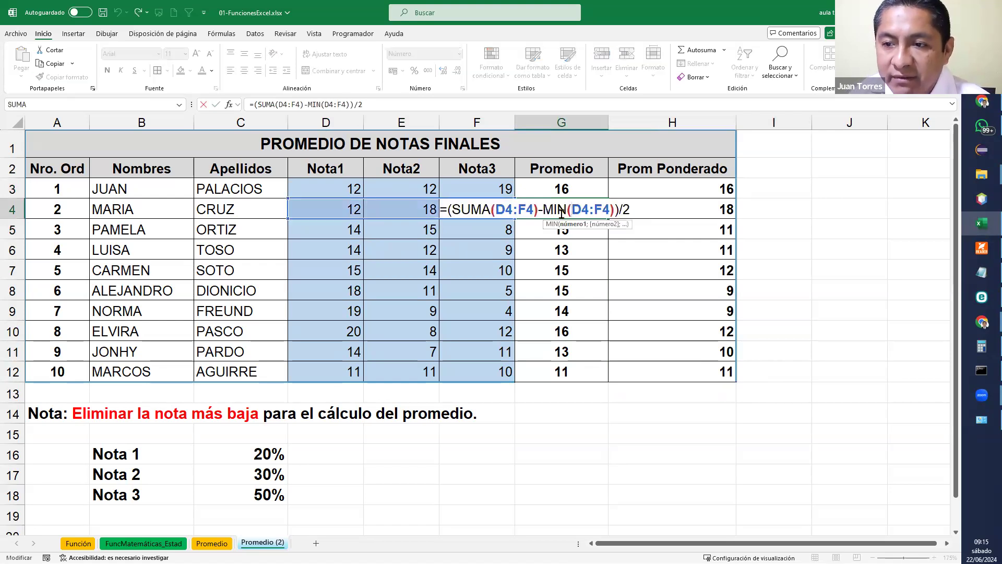
key("Escape")
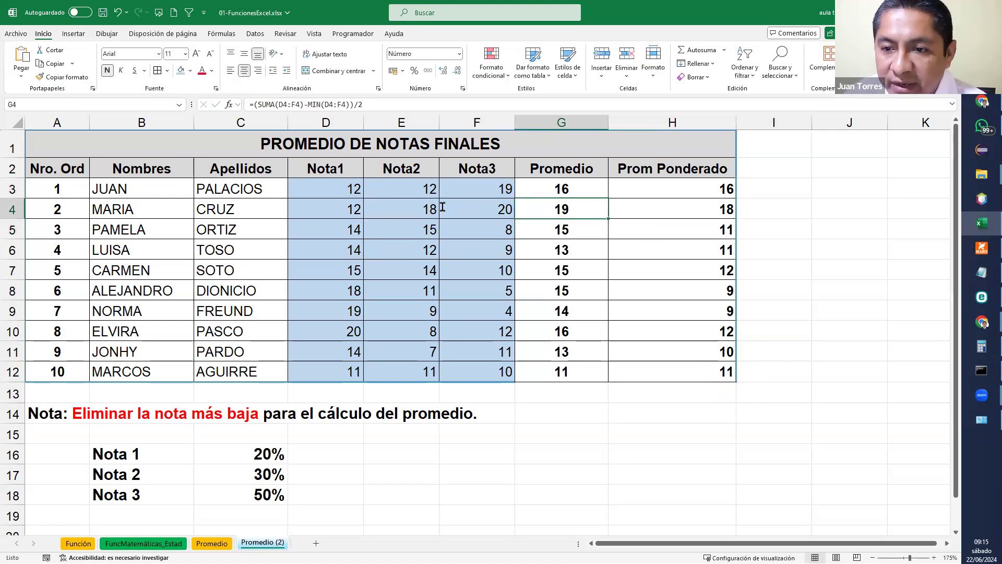
left_click(354, 214)
left_click_drag(407, 205, 465, 211)
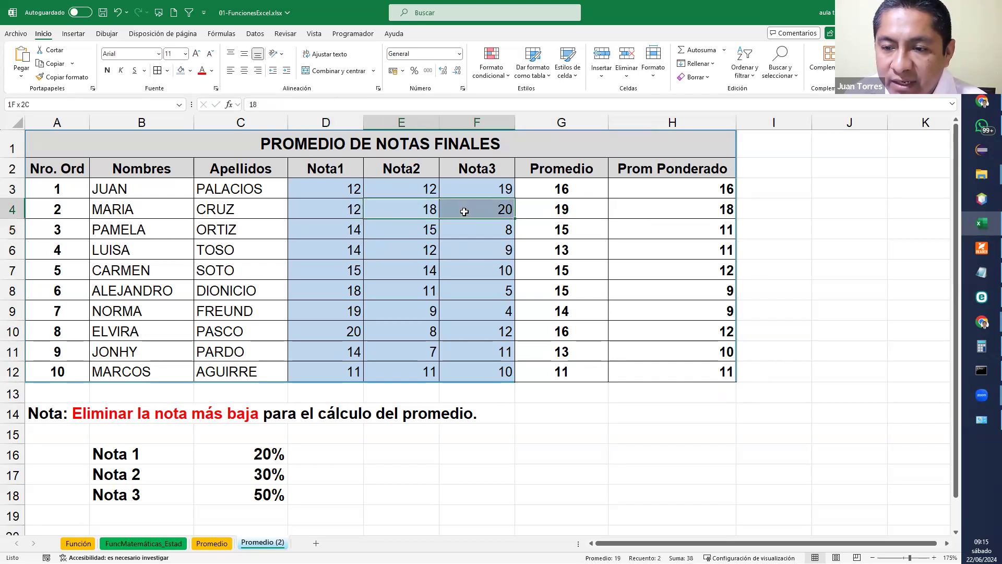
left_click(578, 209)
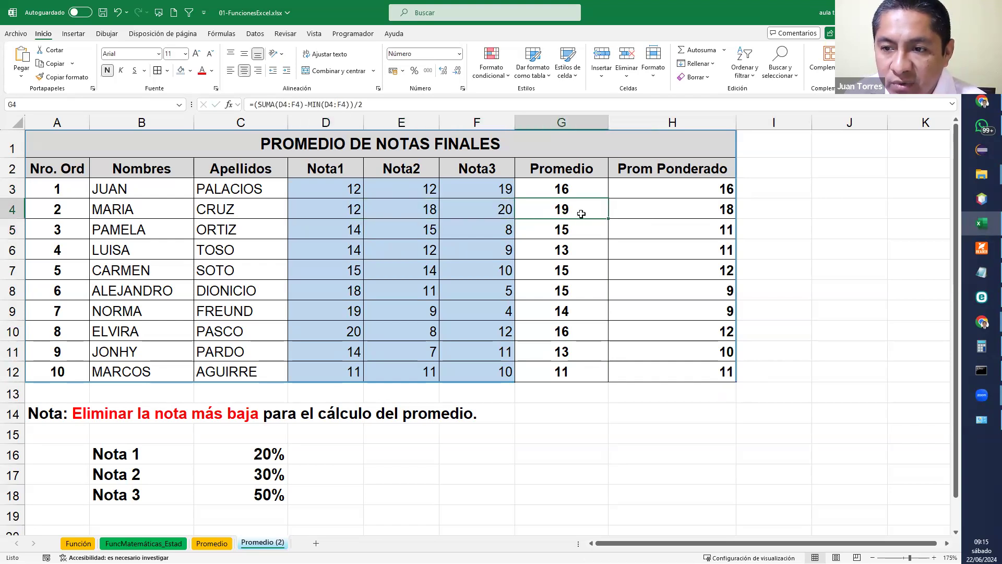
left_click(722, 206)
double_click(721, 210)
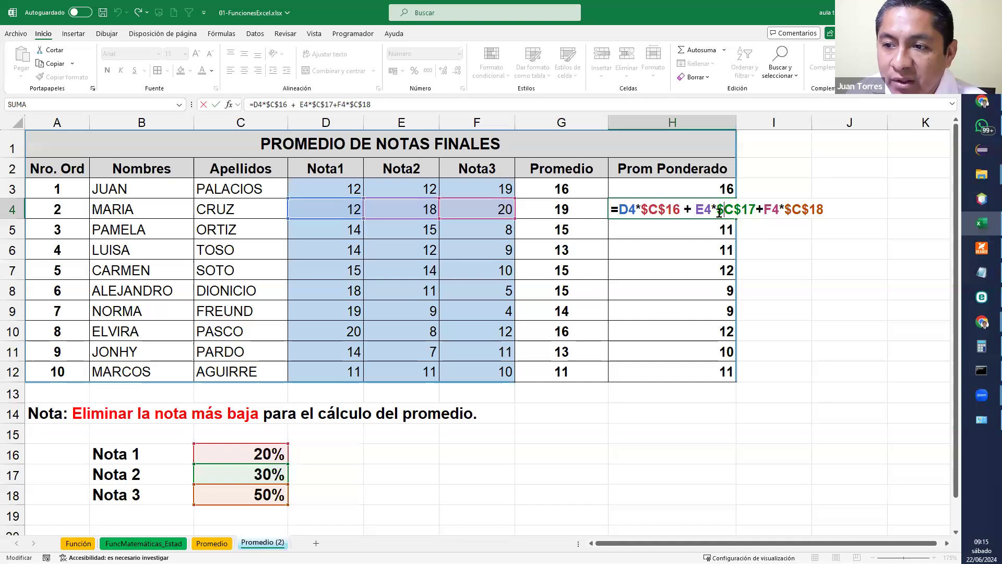
key("Left")
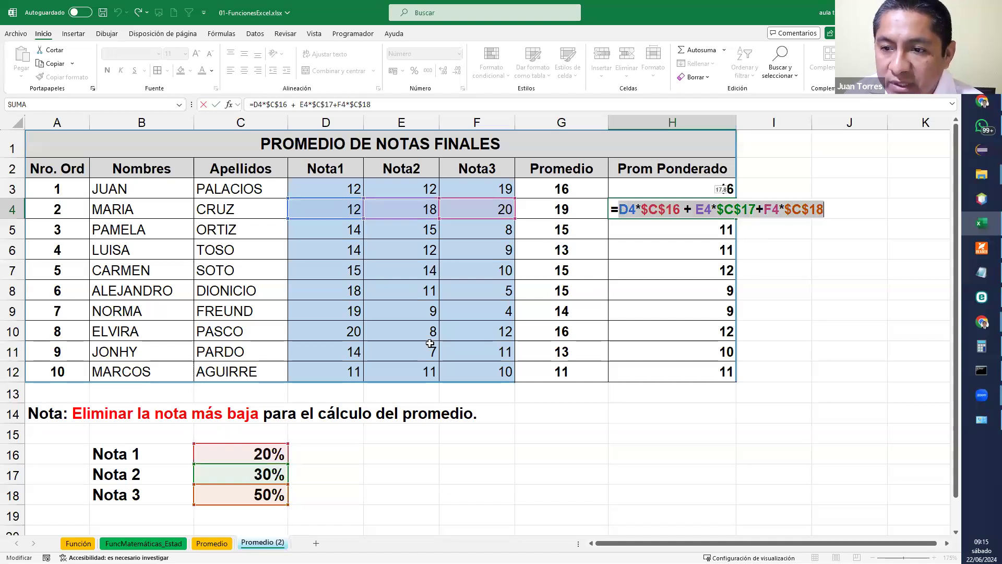
key("Return")
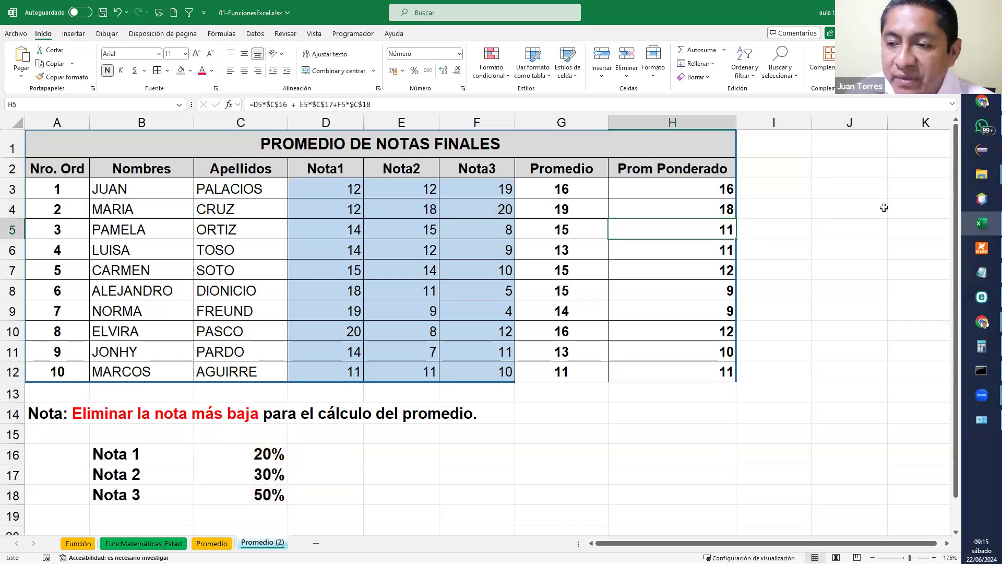
left_click(880, 244)
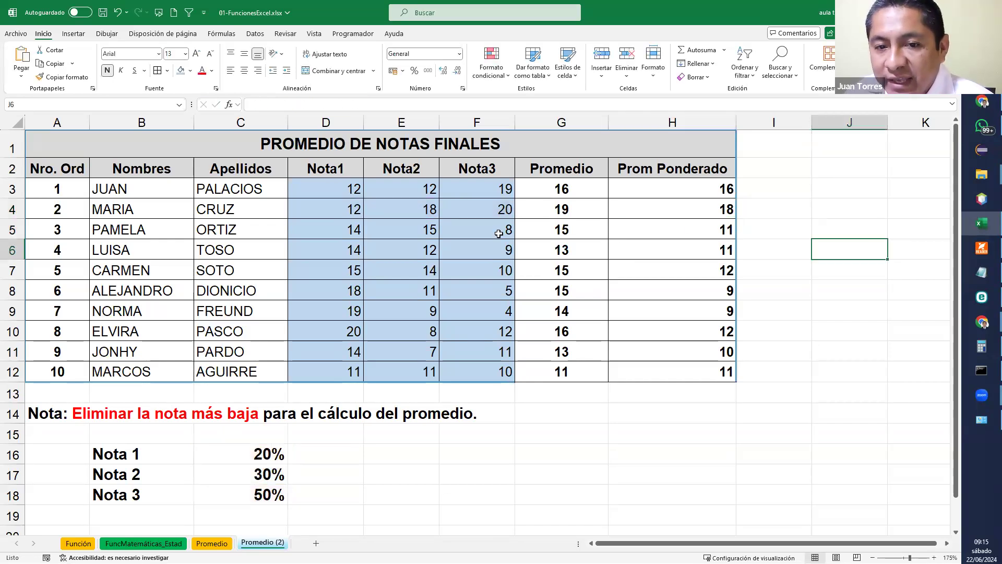
Highlight the third student's row, B5:H5, with a light gold fill color
left_click_drag(126, 237, 718, 226)
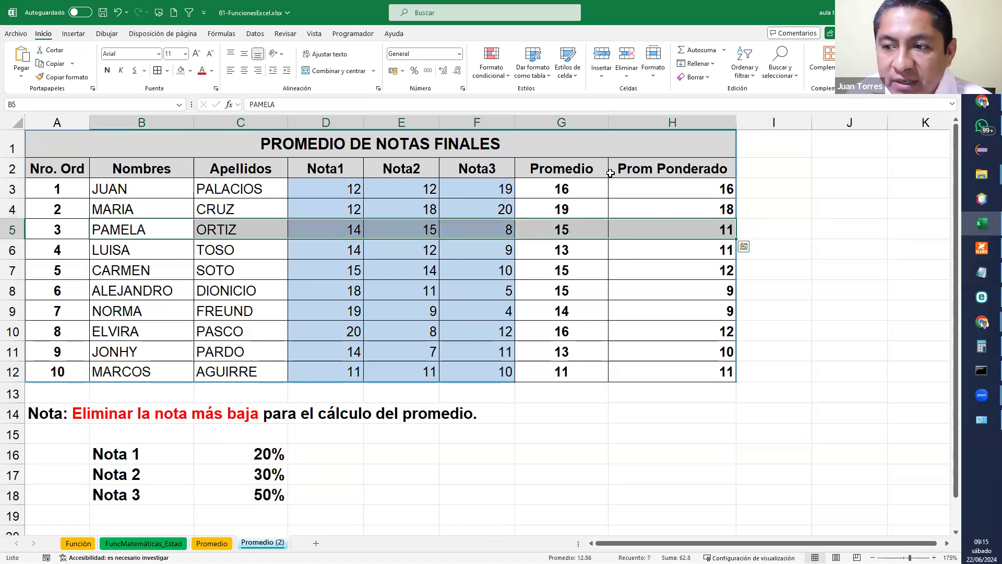
left_click(190, 71)
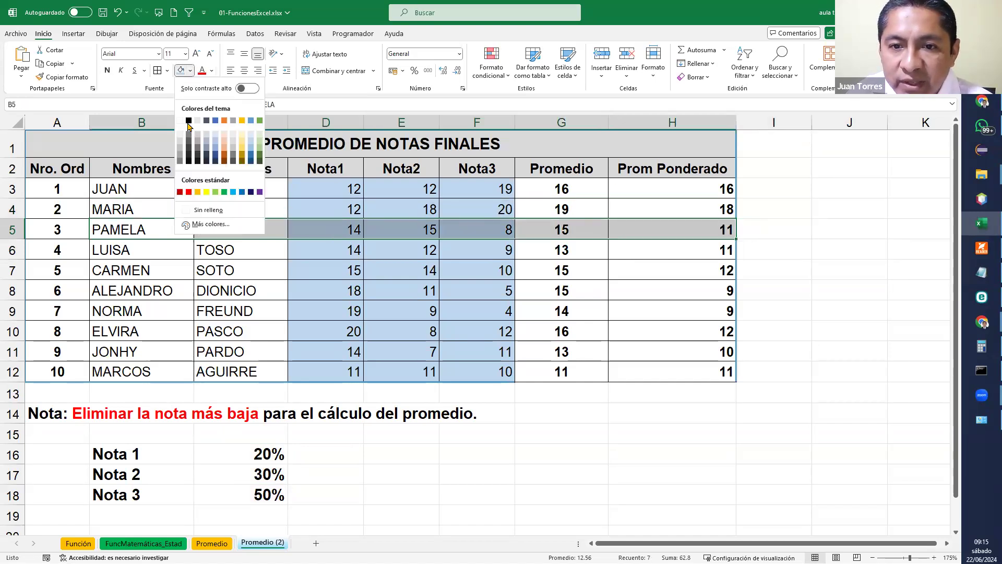
left_click(232, 140)
left_click_drag(824, 251, 828, 232)
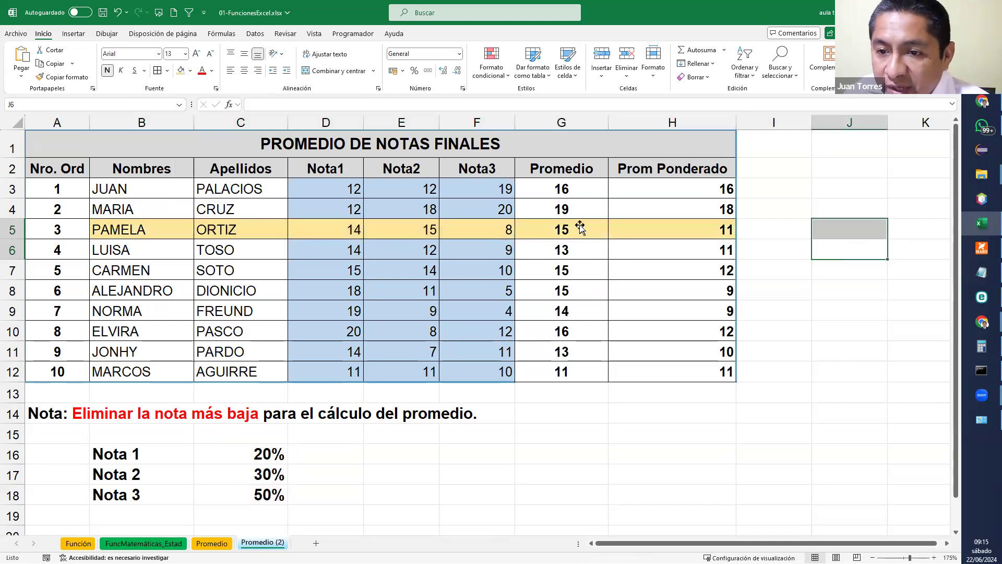
Examine the third student's grades in D5:F5 against the average in G5 and the weighted average in H5
left_click_drag(322, 228, 393, 234)
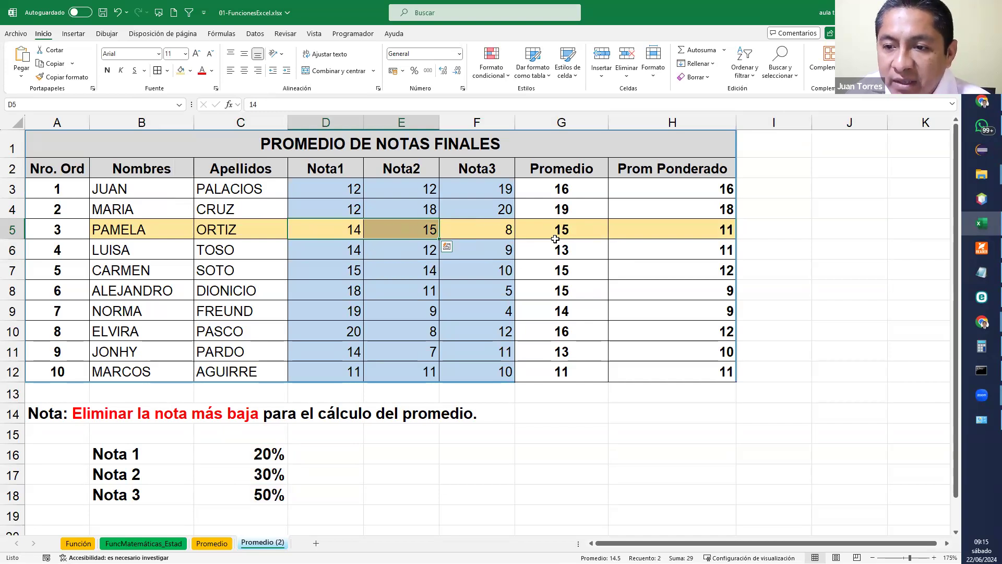
left_click(570, 223)
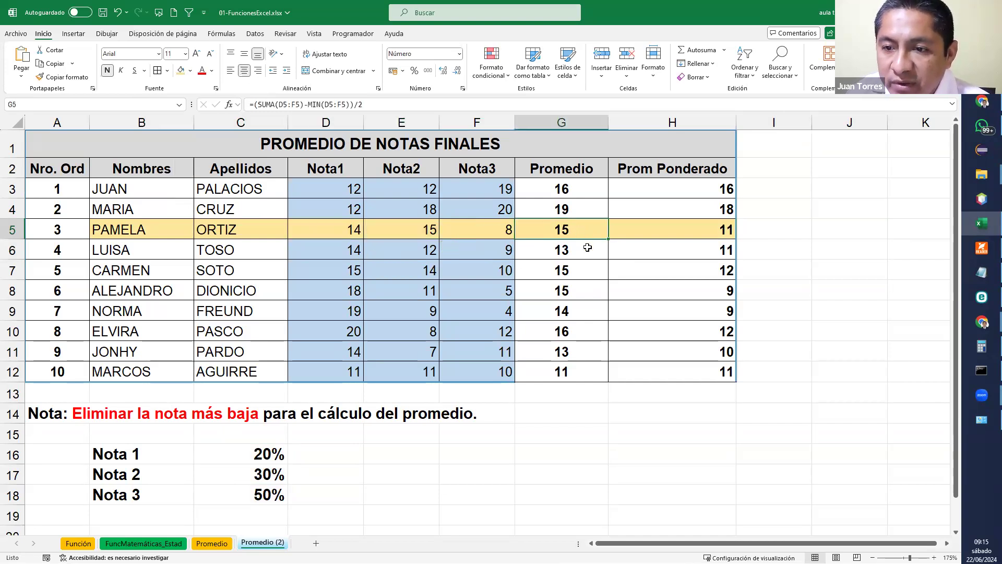
left_click(706, 232)
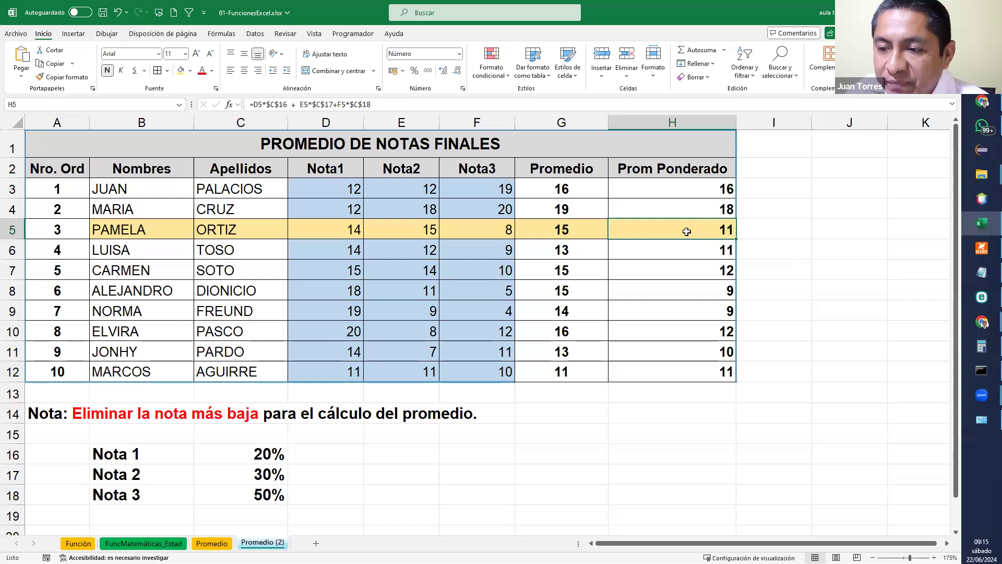
left_click(344, 229)
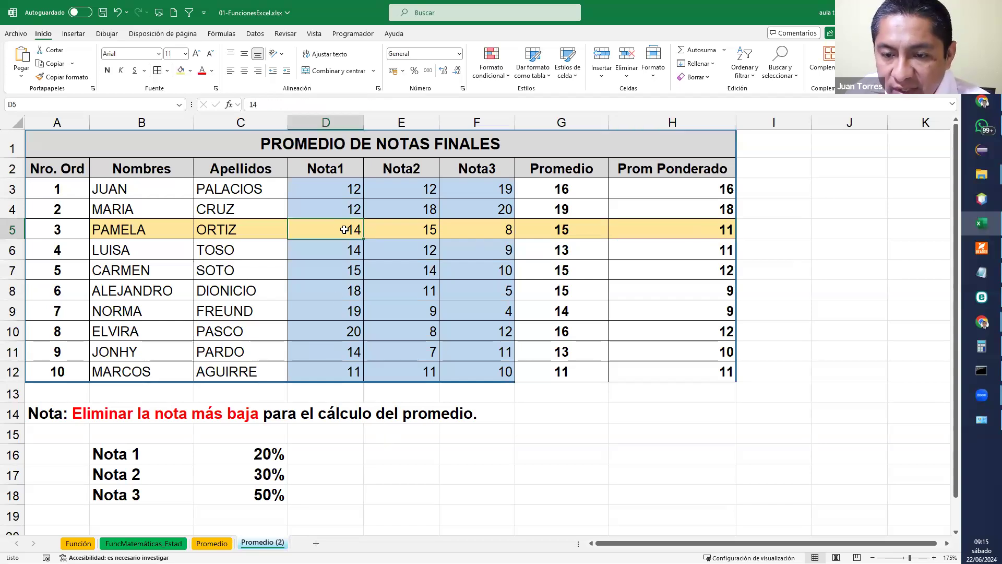
left_click(415, 230)
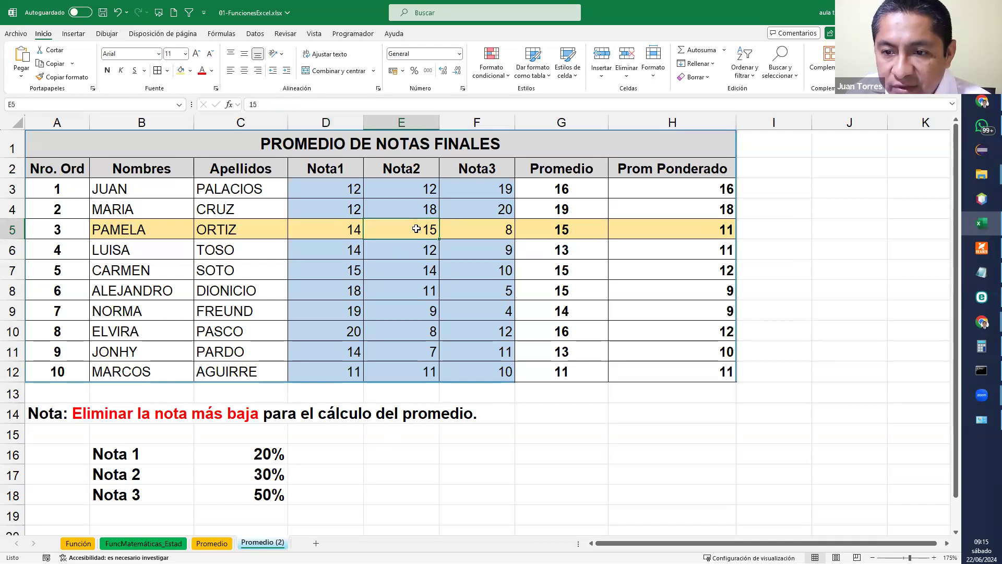
left_click(489, 228)
left_click(704, 229)
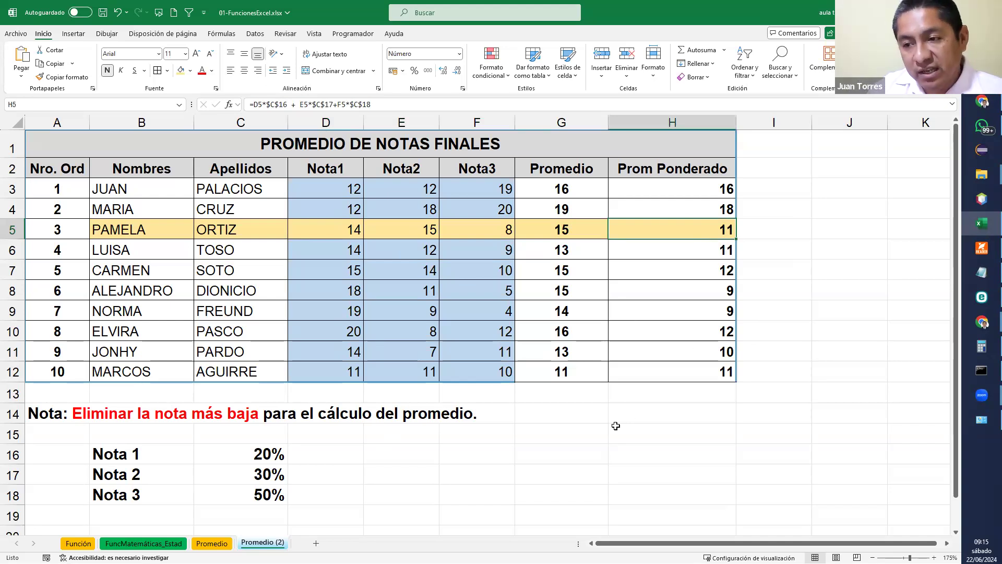
Calculate the third student's weighted Nota1 share in F16 with the formula =20%*D5
left_click(501, 451)
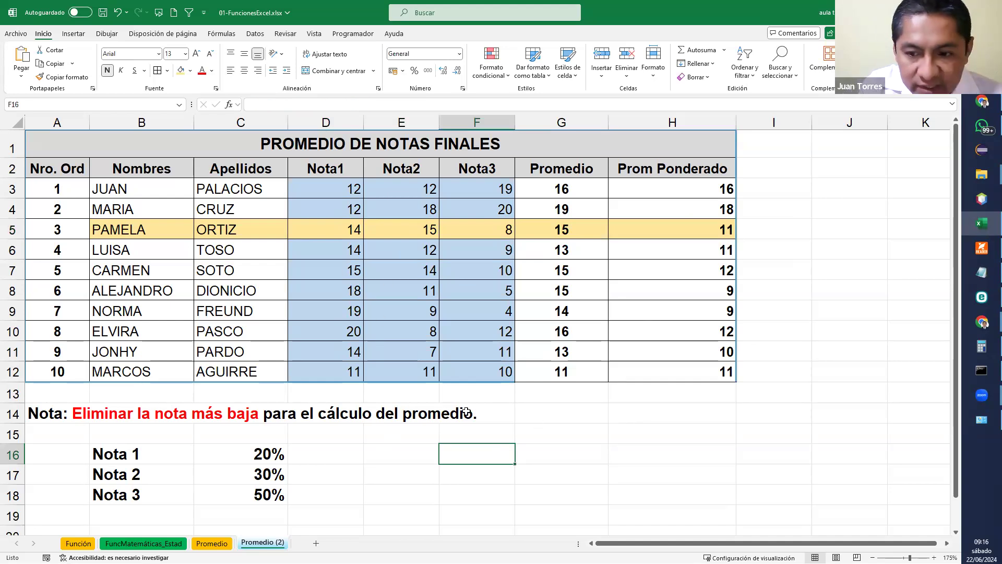
type("=20%*")
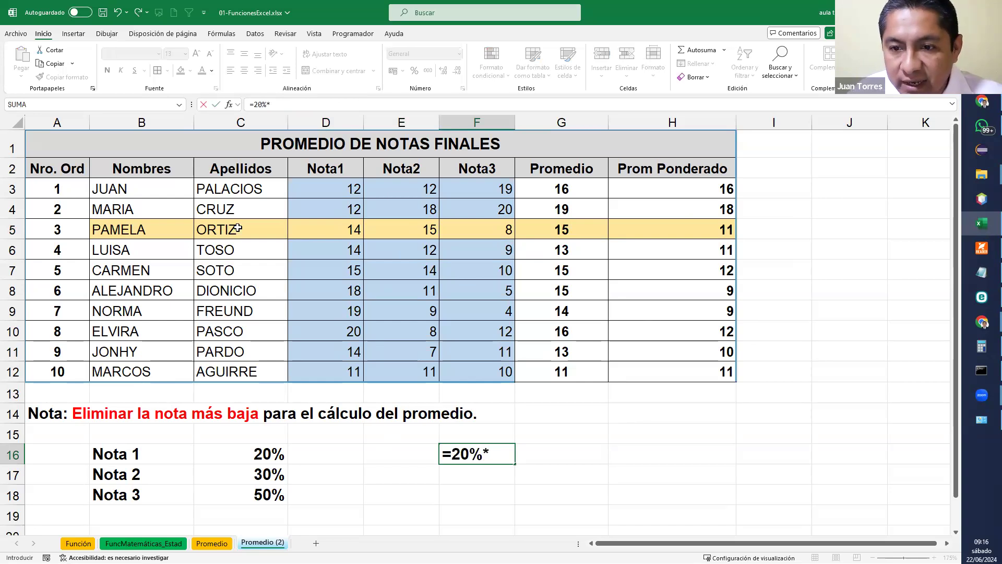
left_click(345, 228)
key("Return")
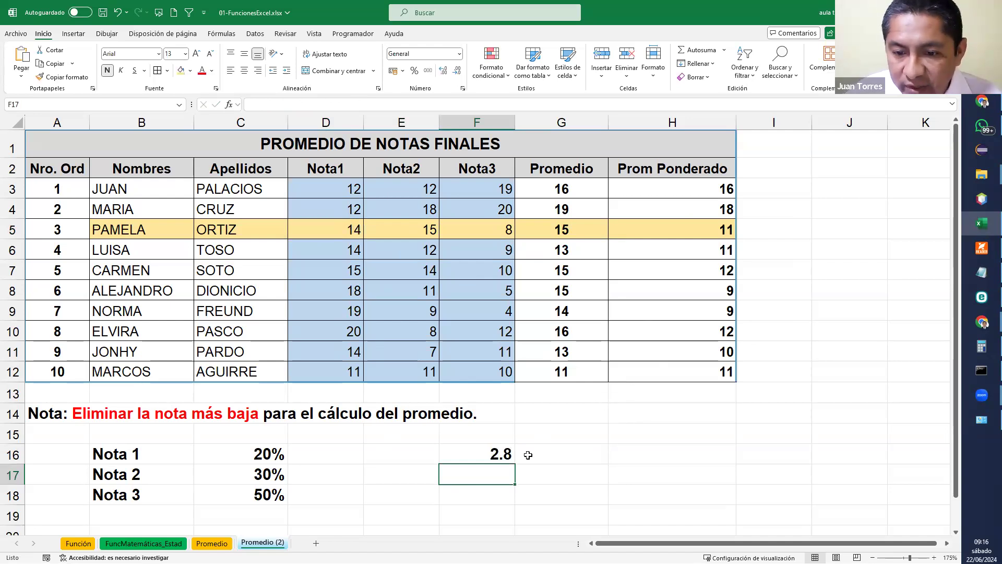
Calculate the third student's weighted Nota2 share in F17 with the formula =30%*E5
type("=")
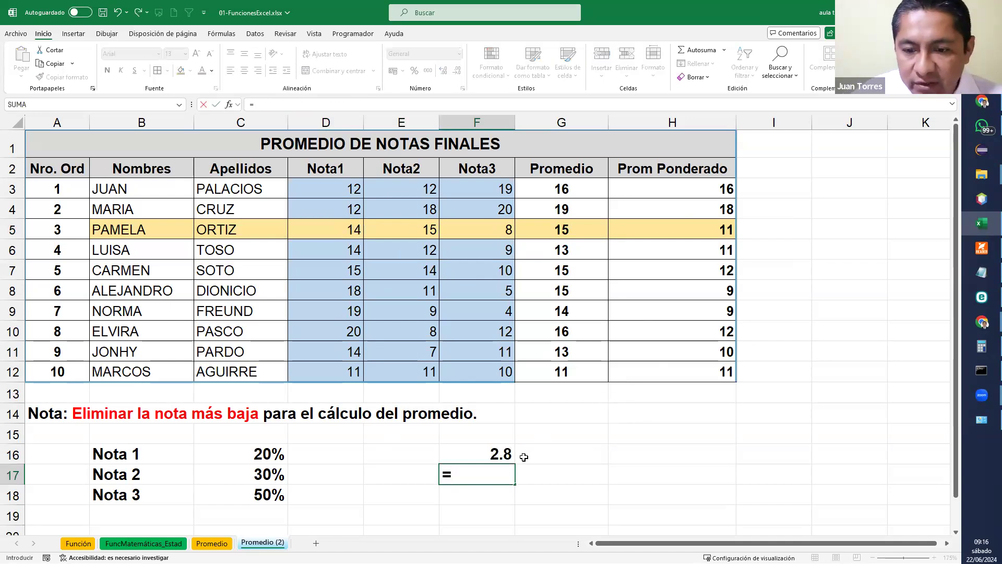
type("30")
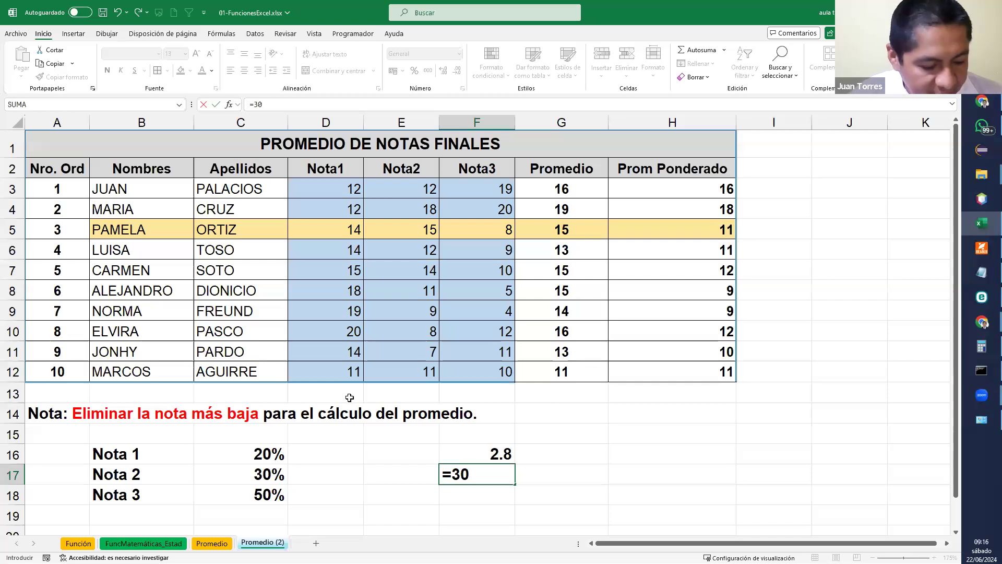
type("%*")
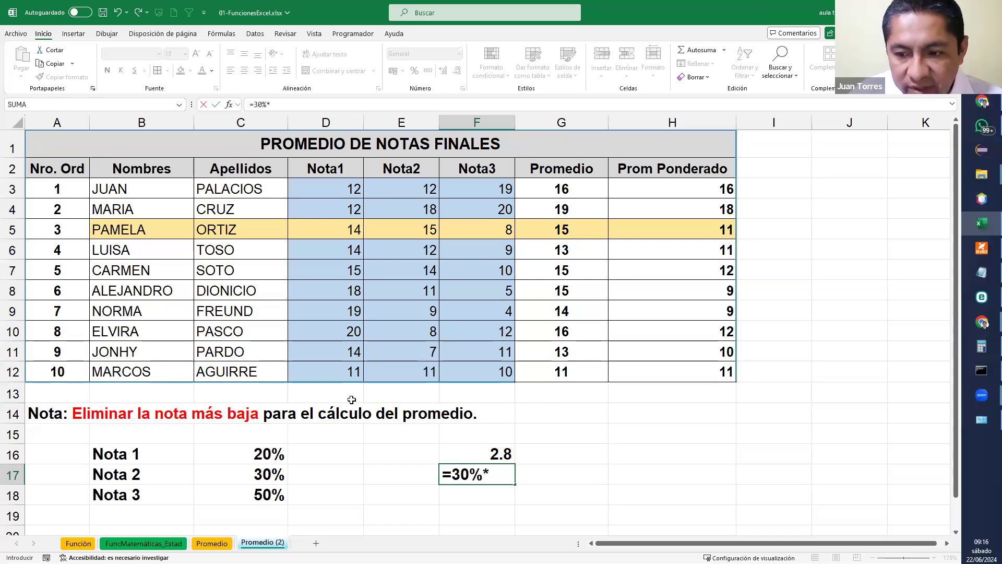
left_click(406, 240)
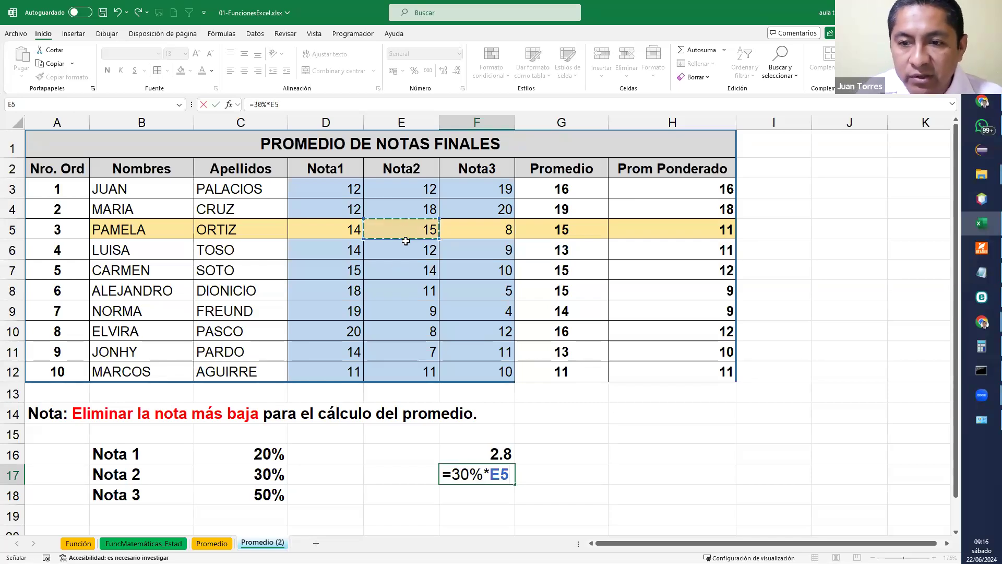
key("Return")
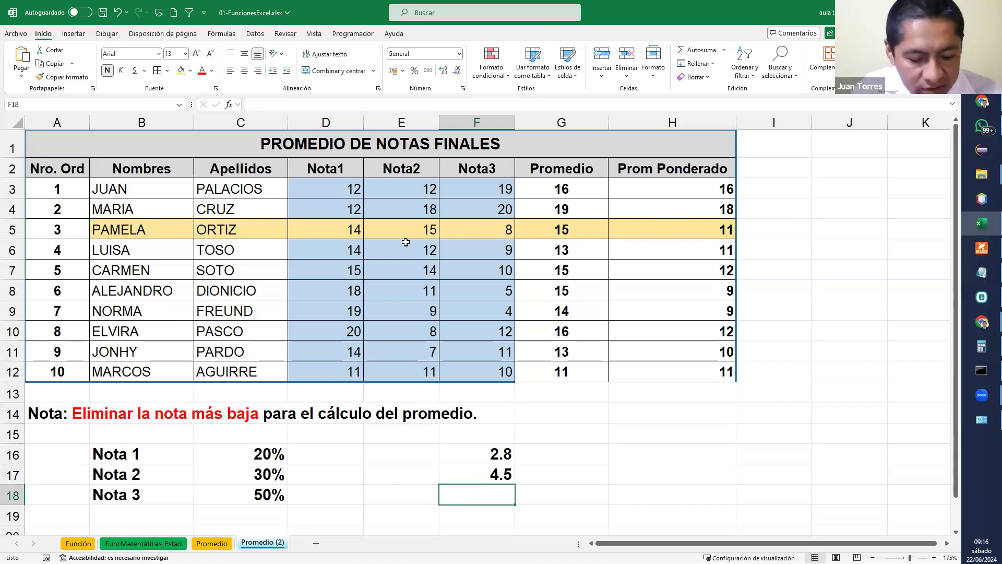
Calculate the third student's weighted Nota3 share in F18 with the formula =50%*F5
type("=50")
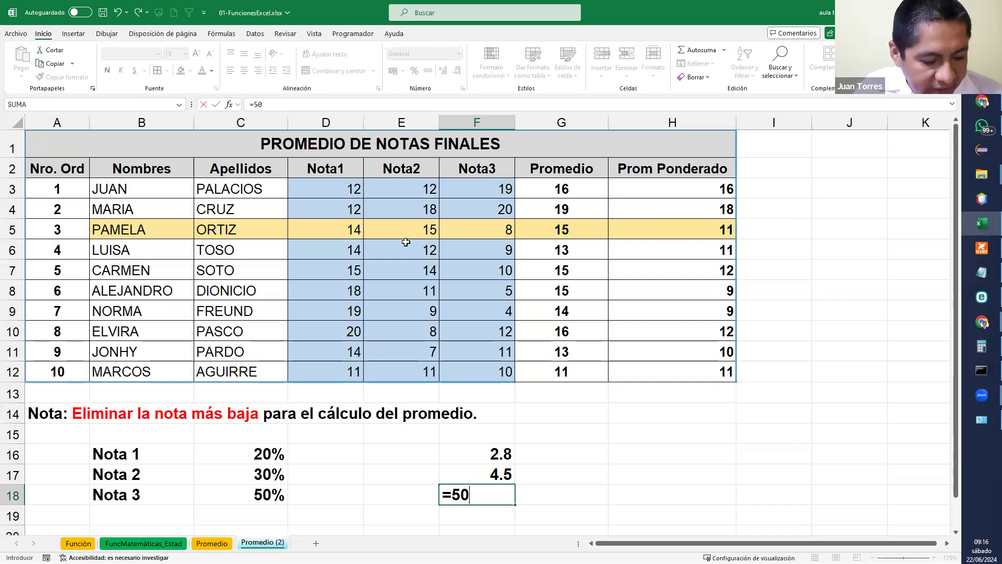
type("%*")
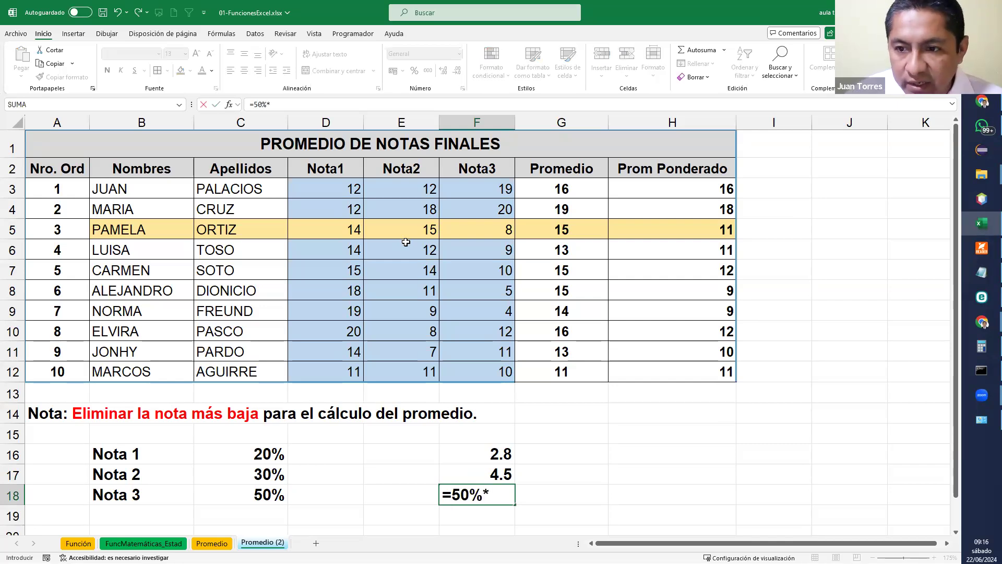
left_click(480, 231)
key("Return")
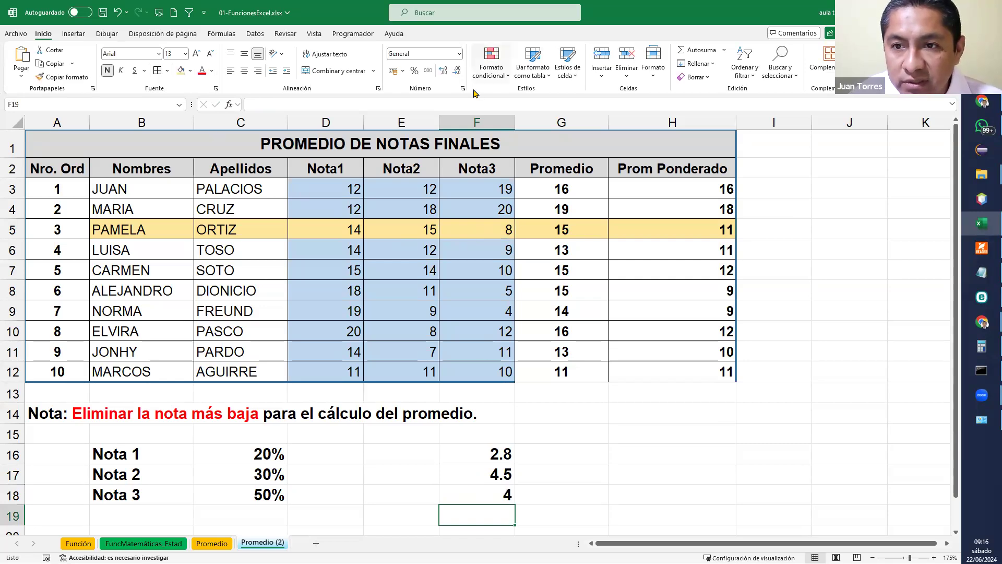
Total the third student's weighted shares in F19 with the formula =SUMA(F16:F18)
left_click(705, 50)
key("Return")
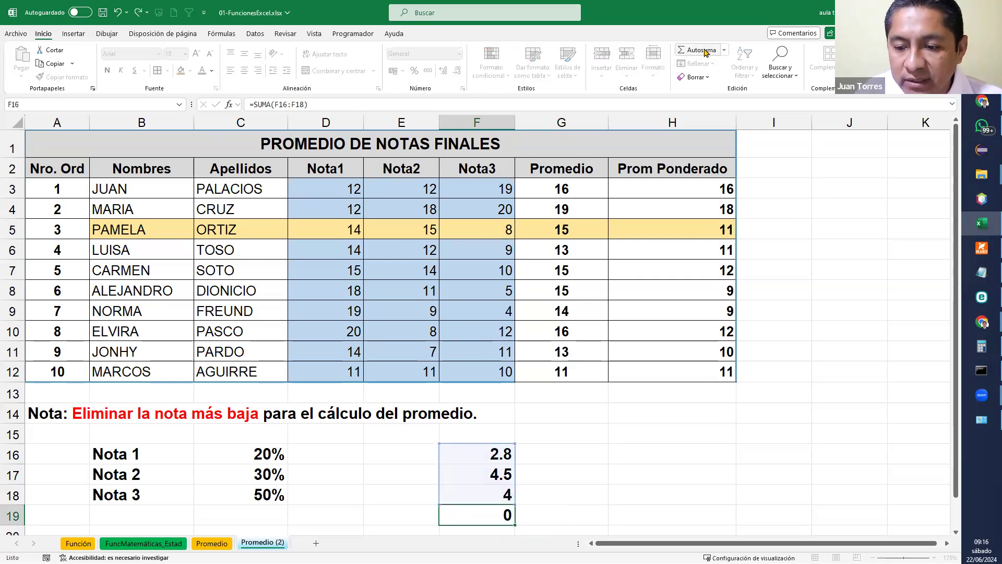
scroll(632, 382, "up", 1)
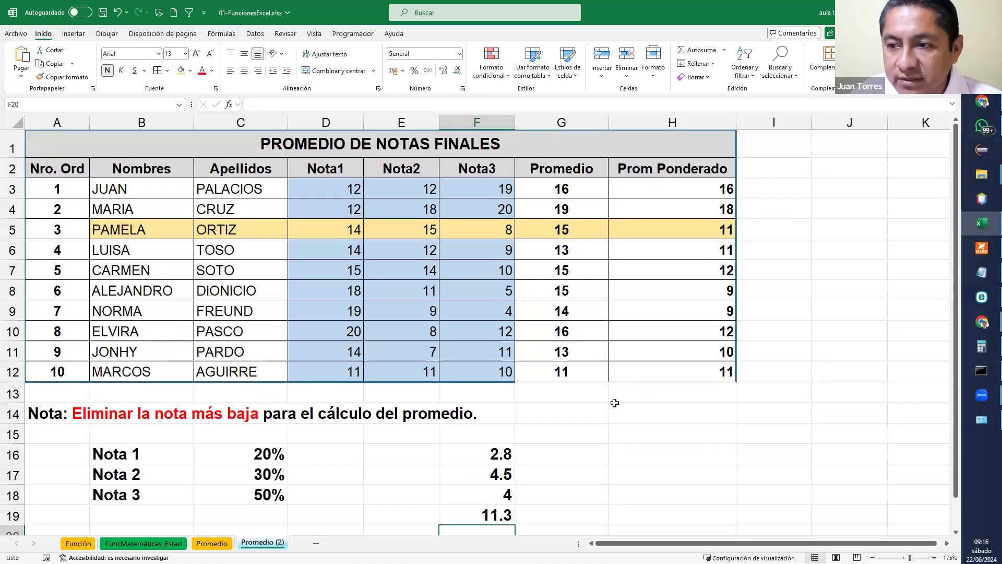
key("Up")
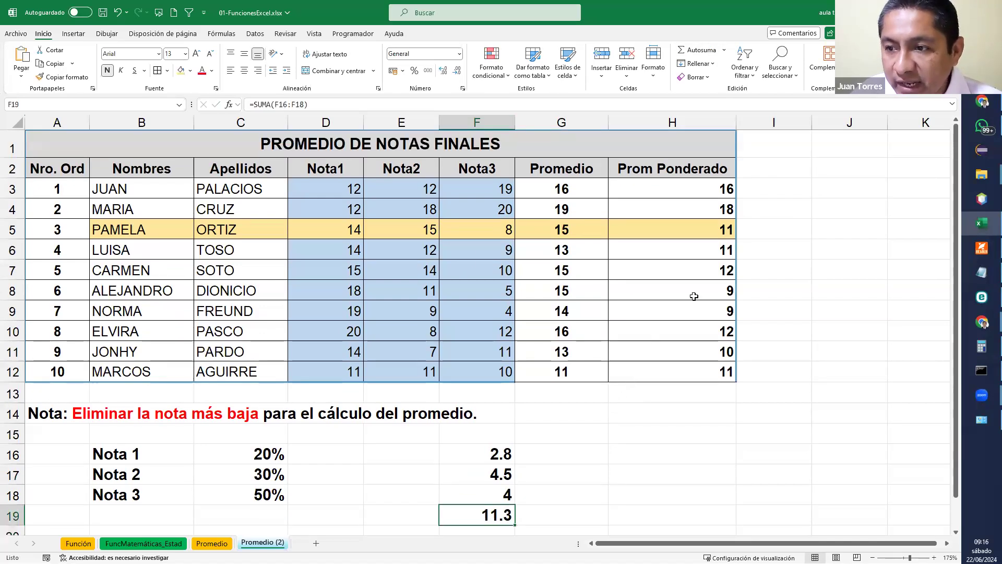
Format the weighted averages in H3:H12 with two decimal places and compare H5 with the manual total in F19
left_click(697, 192)
left_click_drag(698, 192, 669, 372)
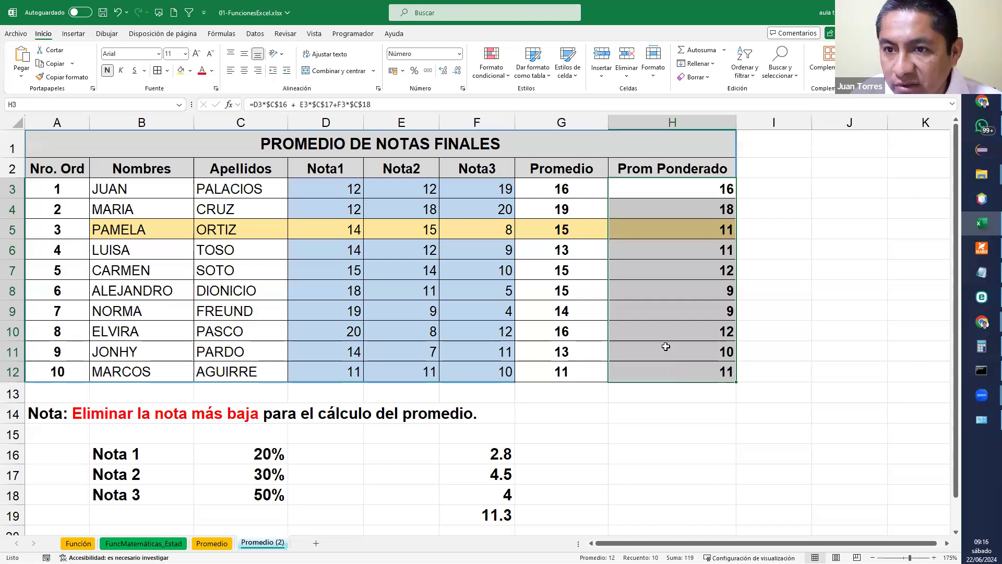
left_click(463, 89)
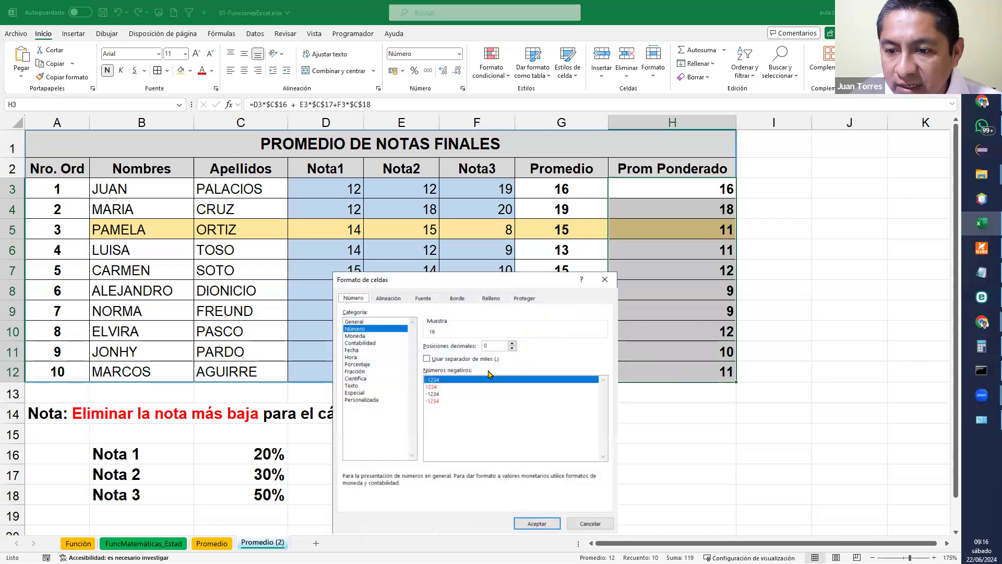
left_click(512, 343)
left_click(512, 343)
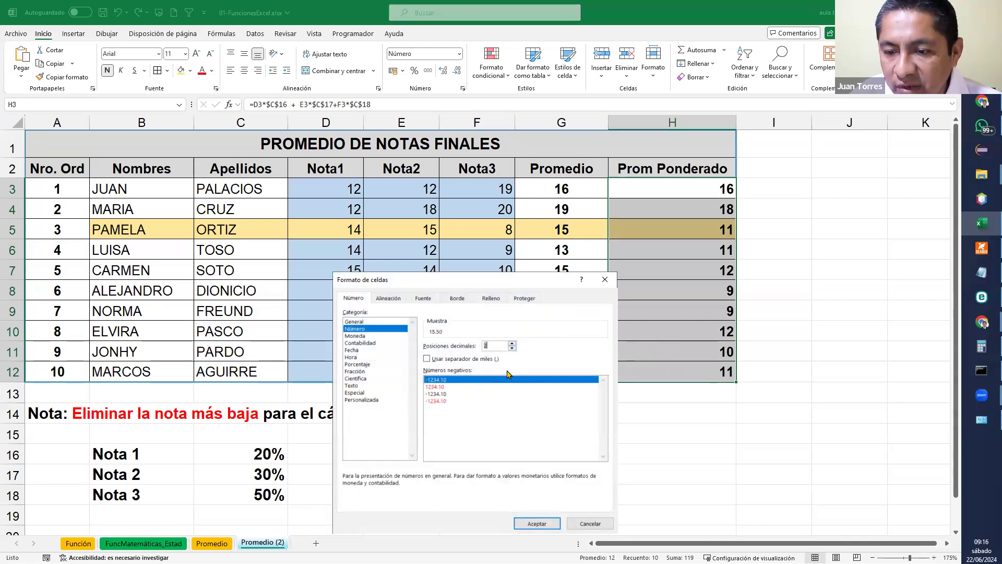
left_click(537, 524)
left_click(663, 413)
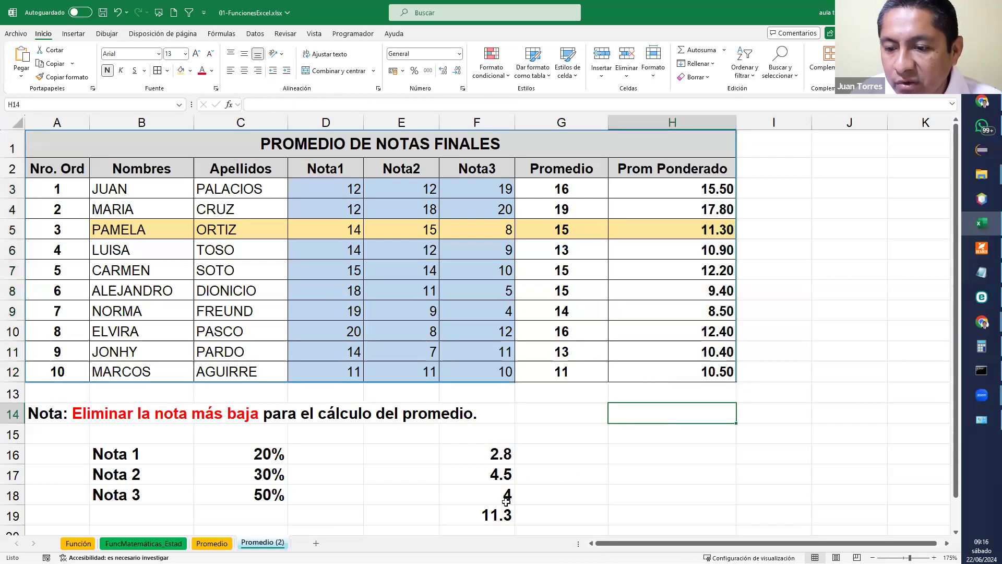
left_click(500, 514)
key("ctrl+bracketleft")
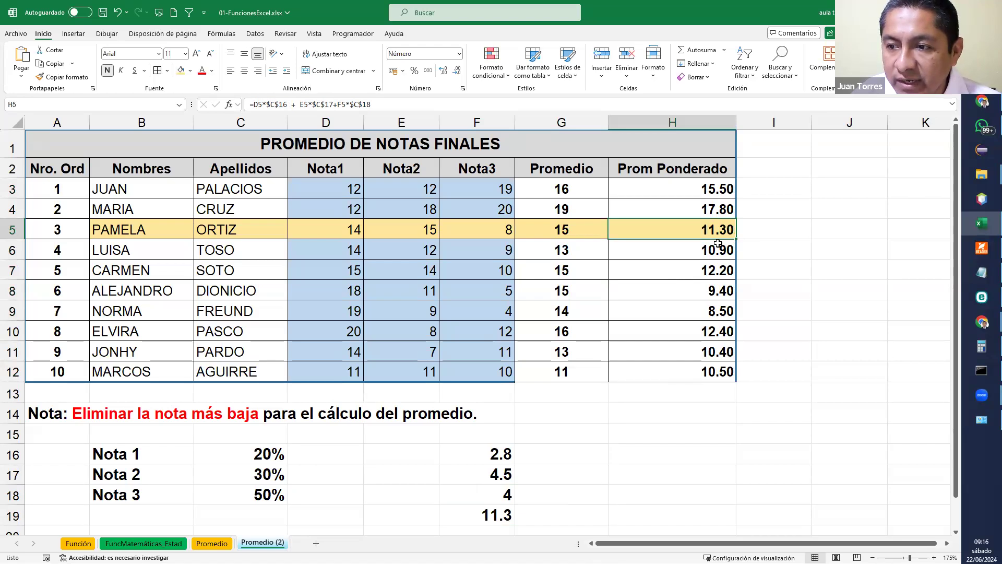
Format the weighted averages in H3:H12 as numbers with one decimal place
left_click(716, 196)
left_click_drag(714, 205, 685, 371)
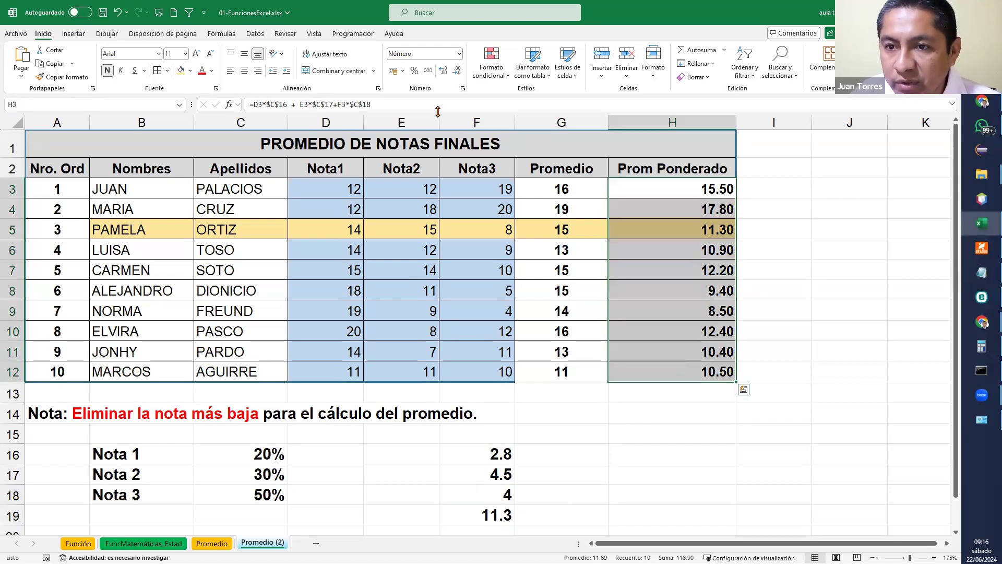
left_click(463, 89)
left_click(512, 344)
left_click(512, 350)
left_click(512, 349)
left_click(537, 523)
left_click(658, 441)
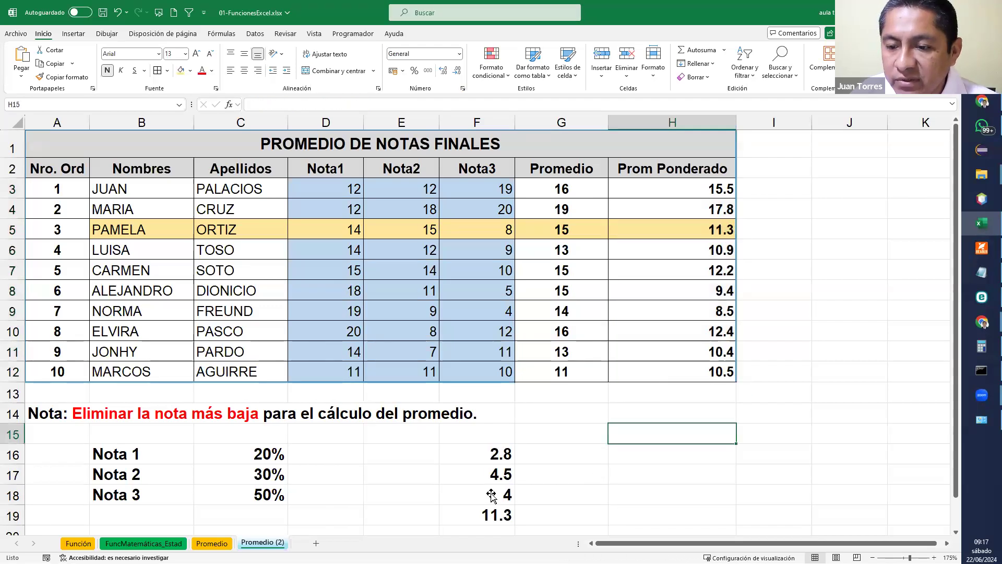
Check the Nota3 share formula in F18 and the manual total in F19
left_click(491, 496)
left_click(490, 517)
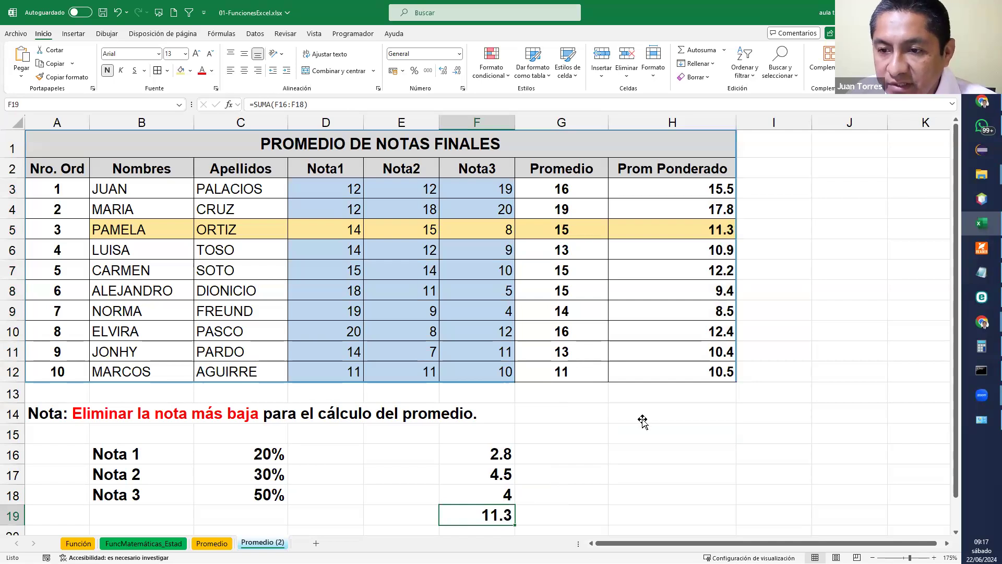
double_click(472, 495)
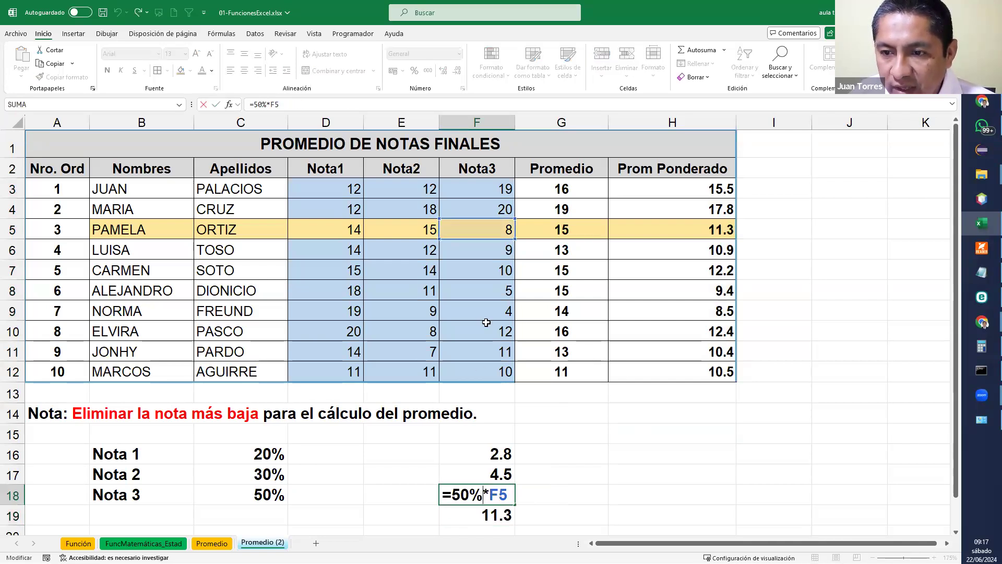
key("Return")
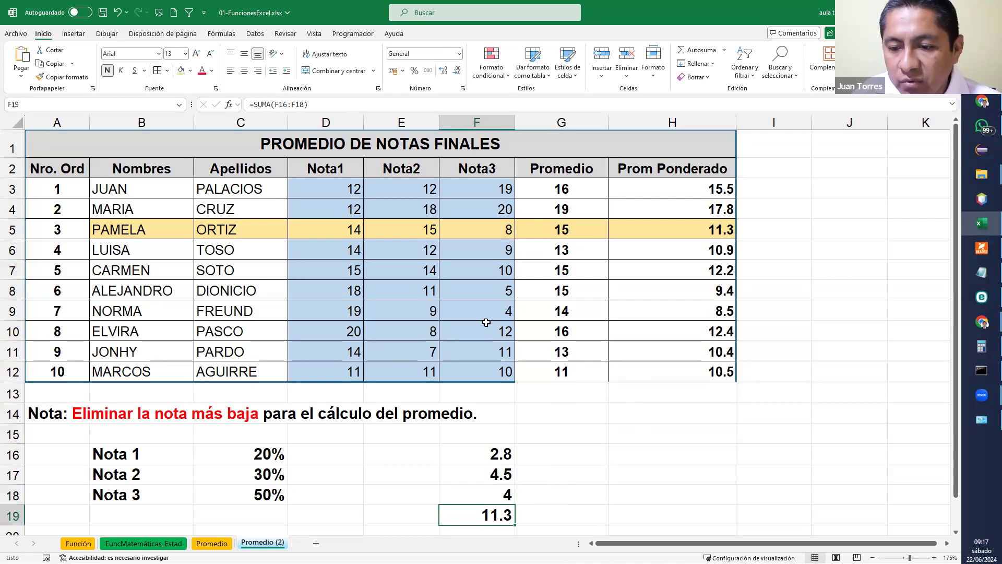
Set the third student's Nota3 grade in F5 to 7
left_click(492, 231)
type("7")
key("Return")
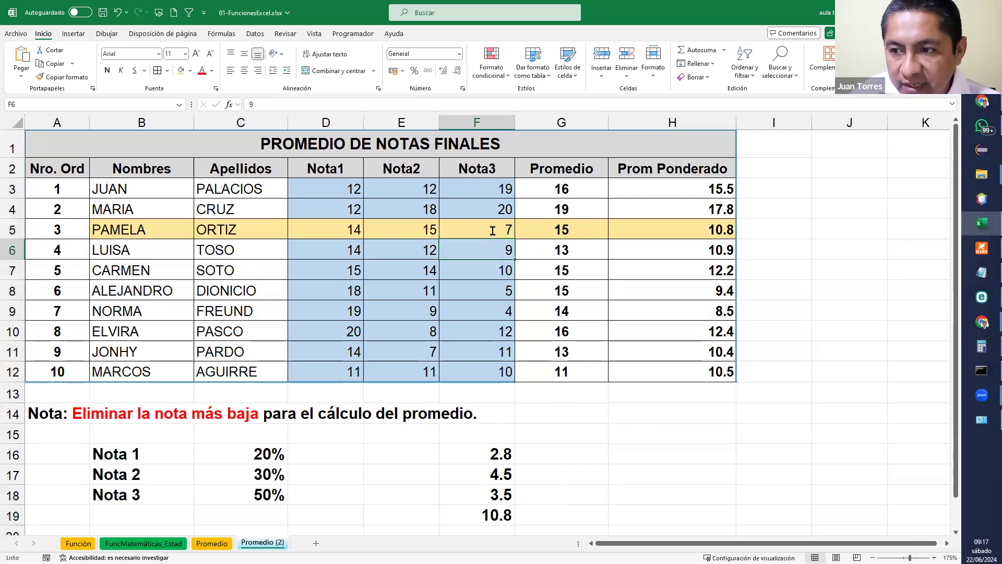
Examine the manual breakdown in F16:F19 against the third student's Nota3 in F5, average in G5 and weighted average in H5
double_click(505, 496)
left_click_drag(508, 497, 446, 496)
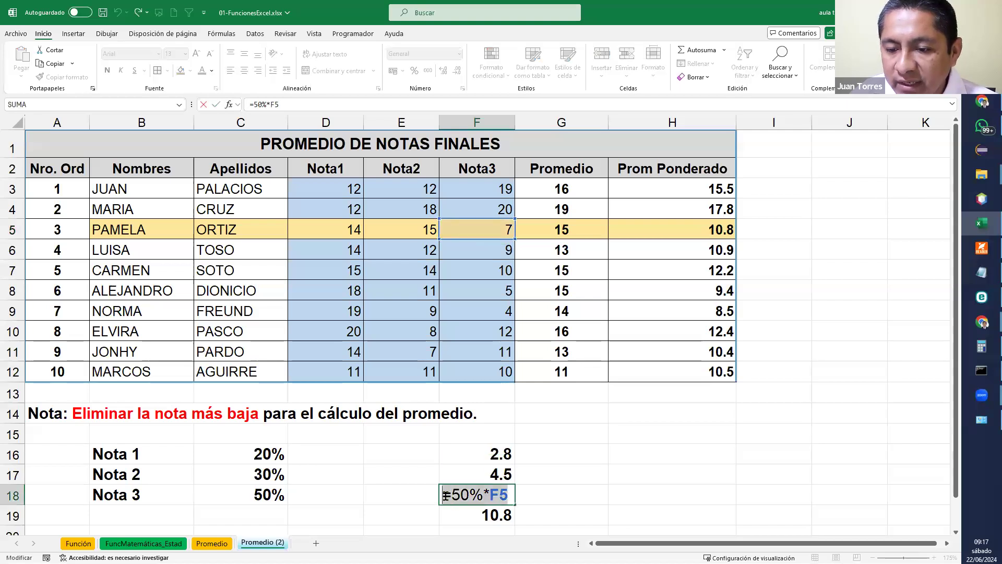
key("Return")
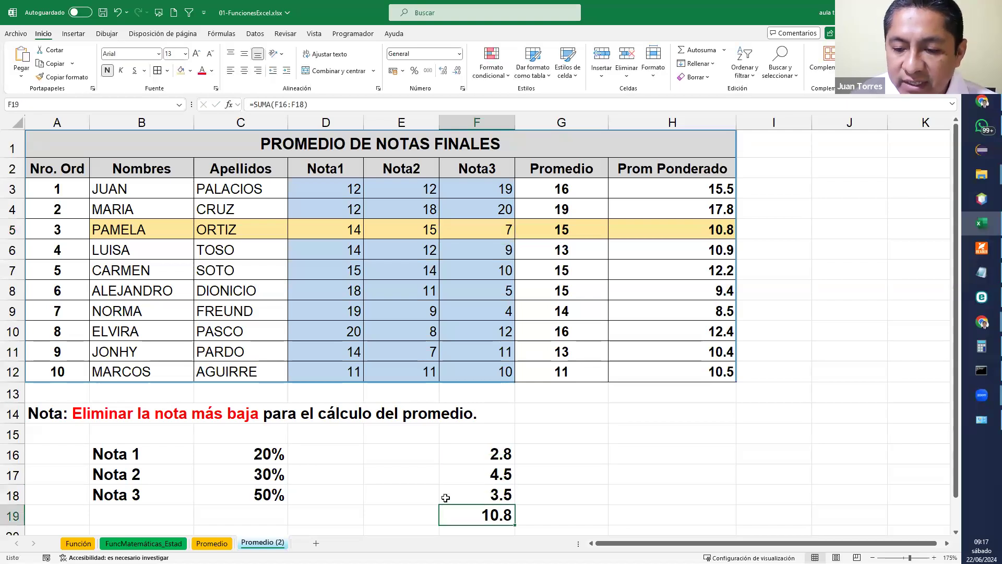
left_click(511, 494)
left_click(504, 507)
left_click(499, 455)
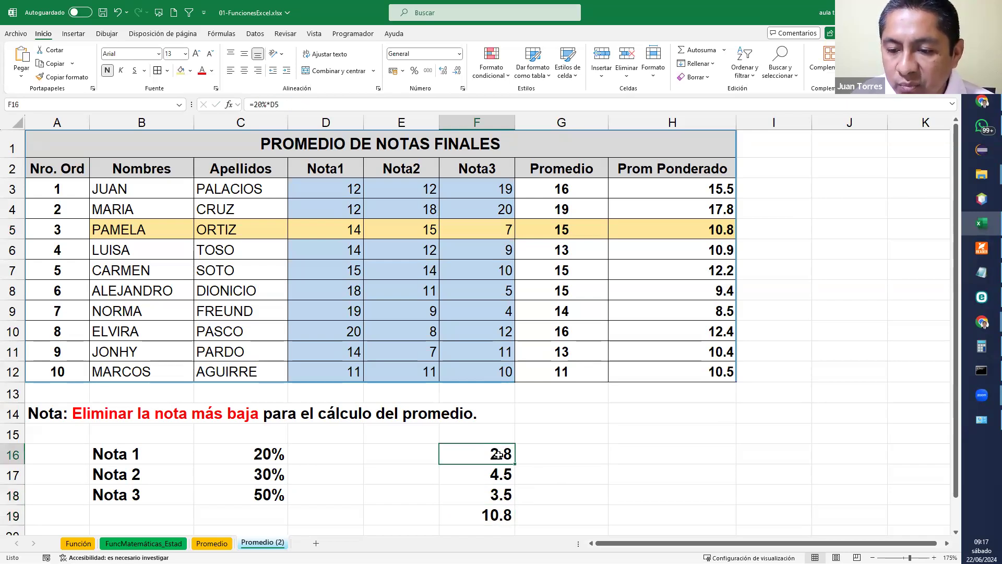
left_click(490, 517)
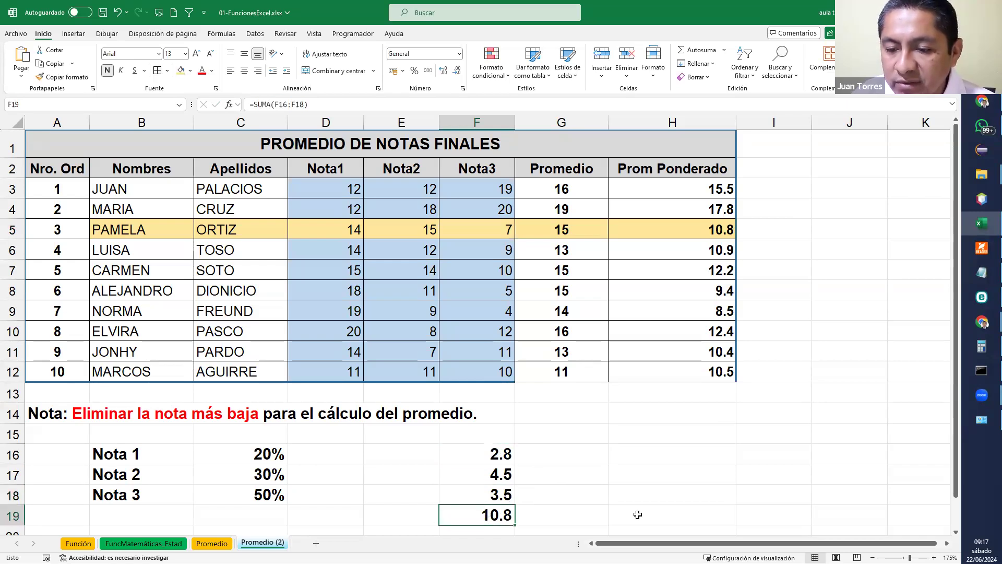
left_click(726, 234)
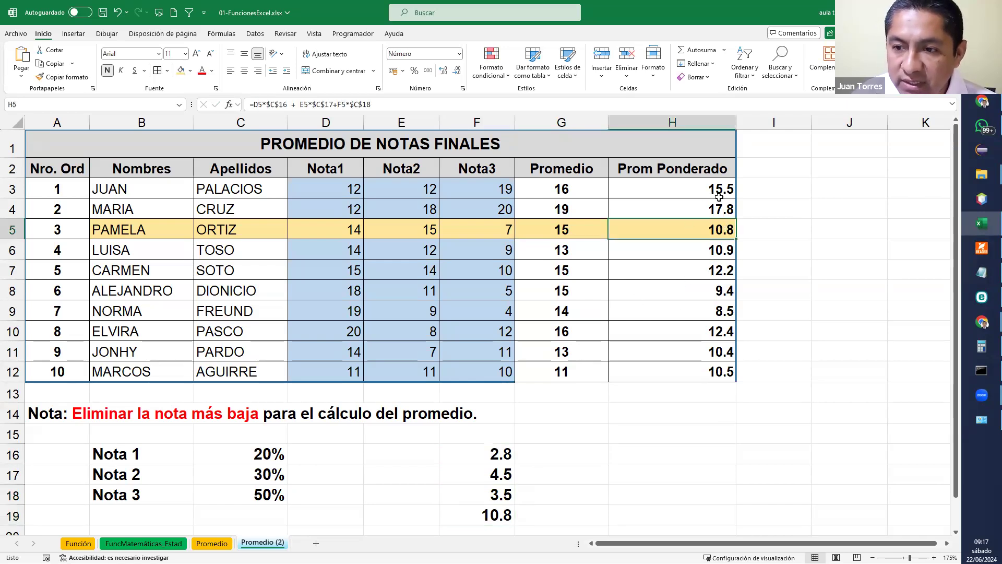
left_click(591, 231)
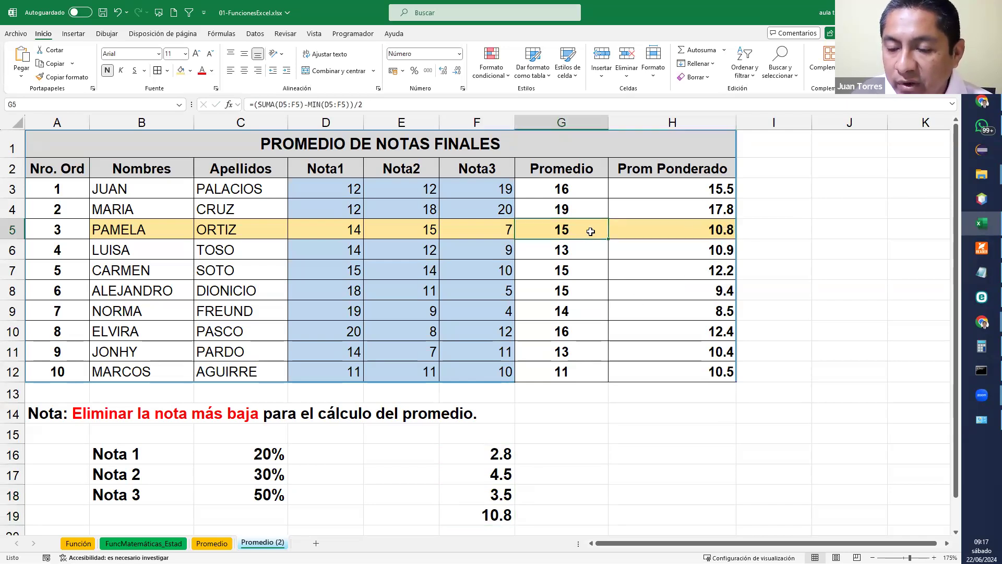
left_click(503, 232)
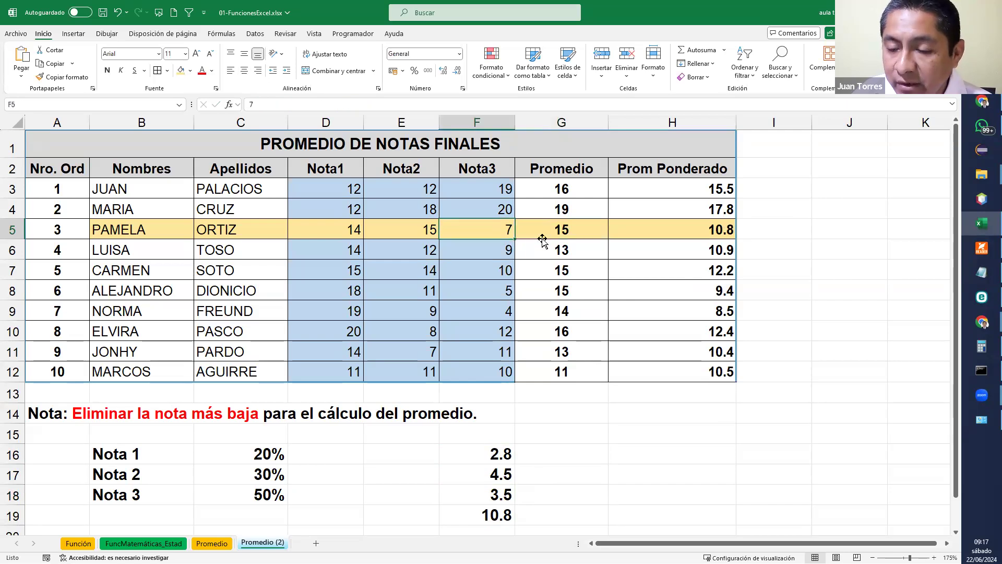
left_click(573, 231)
left_click(662, 231)
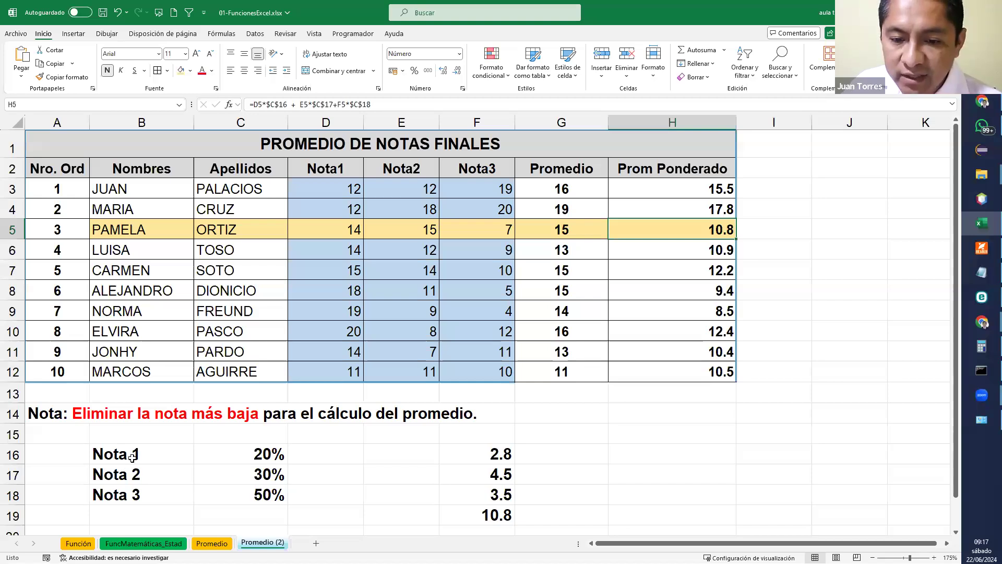
Review the grade weights in B16:C18, cancel the save prompt and return to the weighted average in H5
left_click_drag(132, 457, 280, 500)
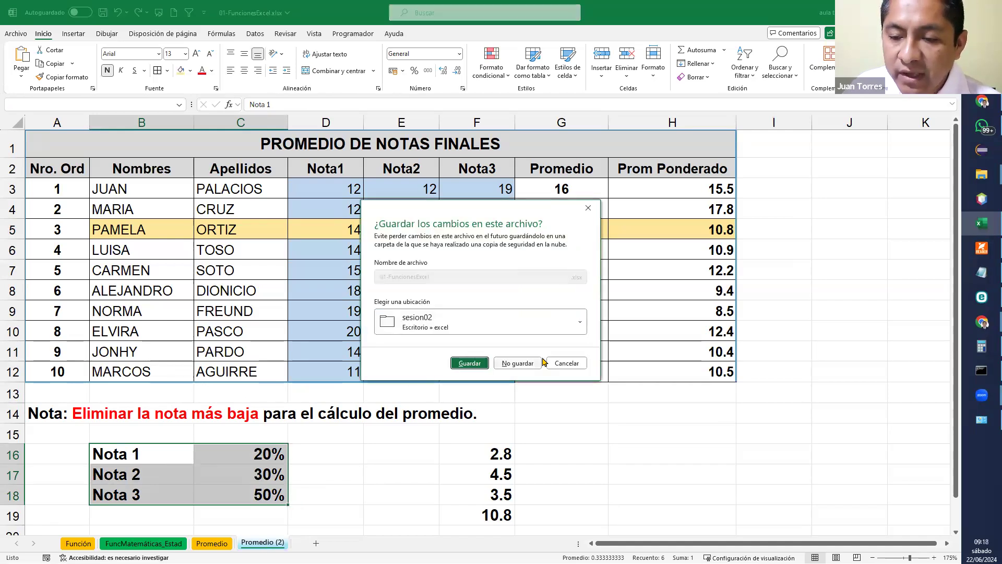
left_click(556, 363)
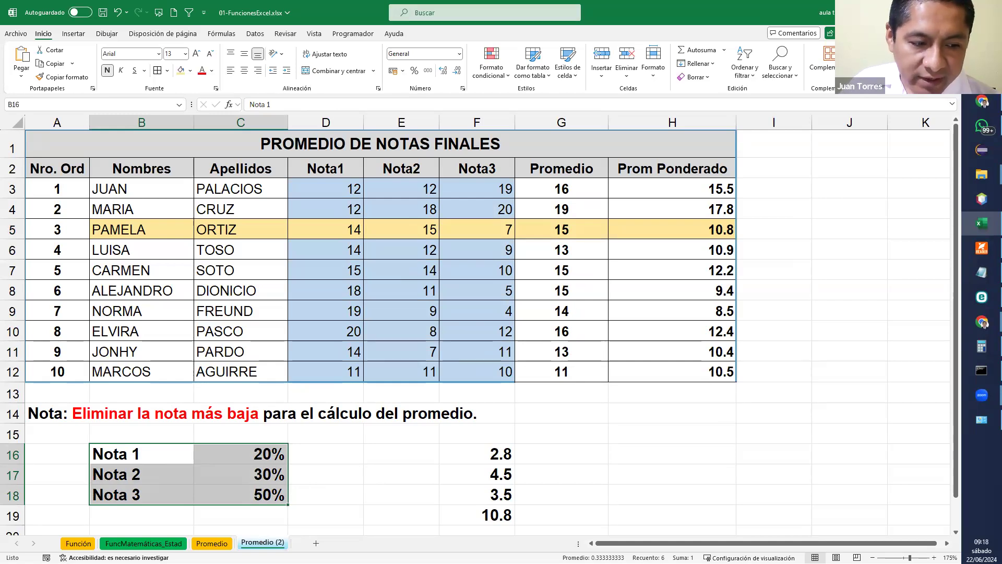
left_click(634, 232)
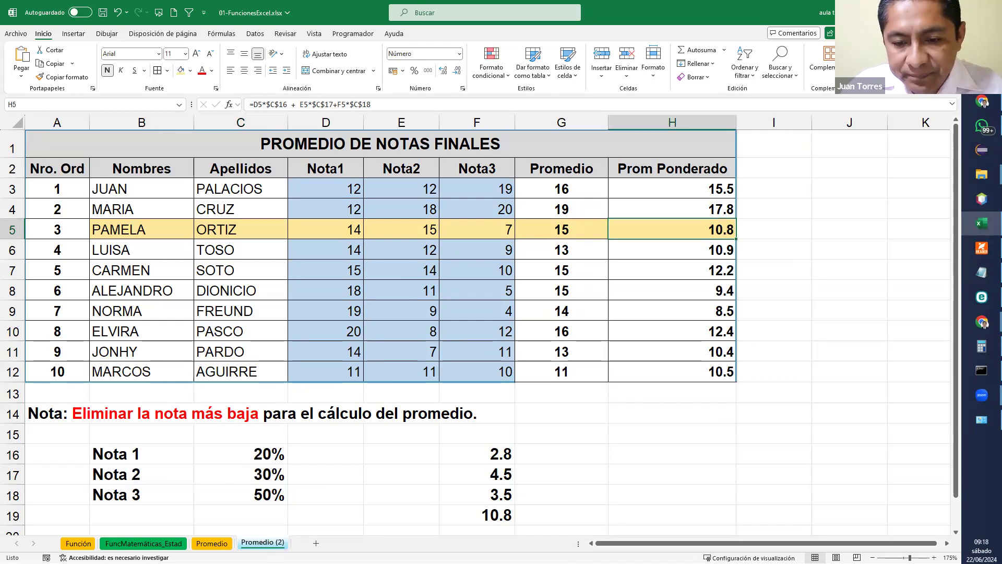
Duplicate the Promedio sheet, place the copy before Promedio (2) and rename it PromedioA
left_click(224, 543)
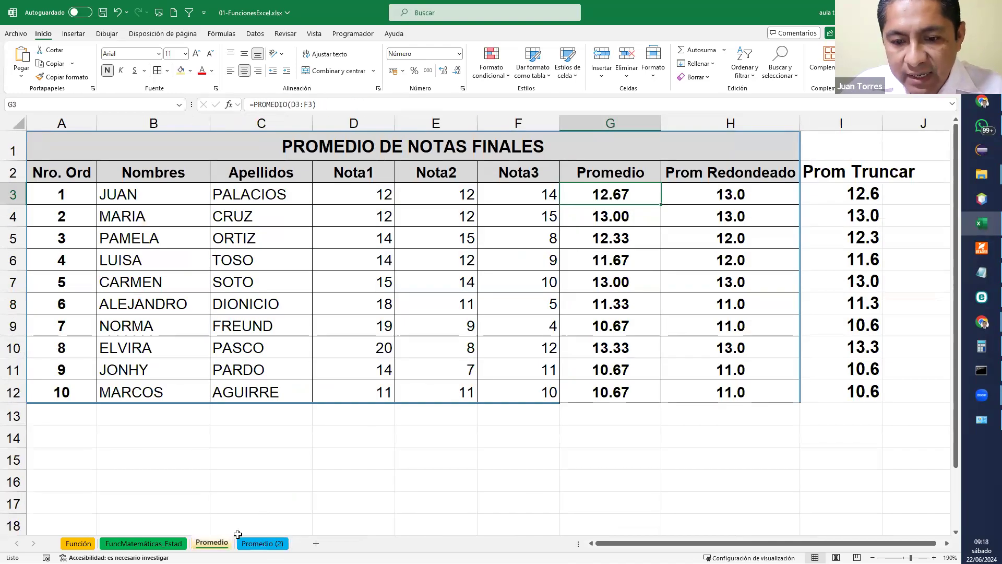
left_click_drag(235, 543, 236, 543)
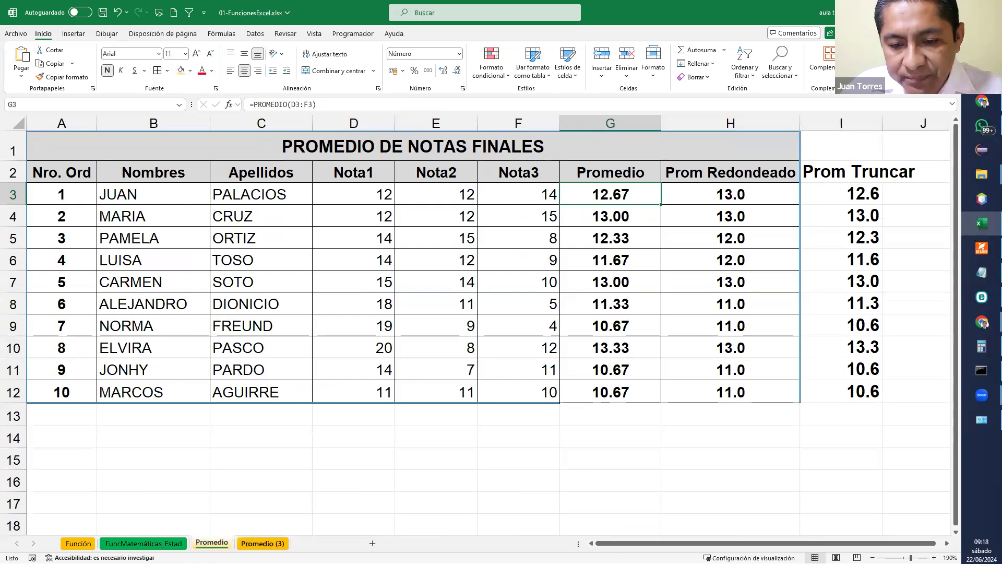
double_click(263, 543)
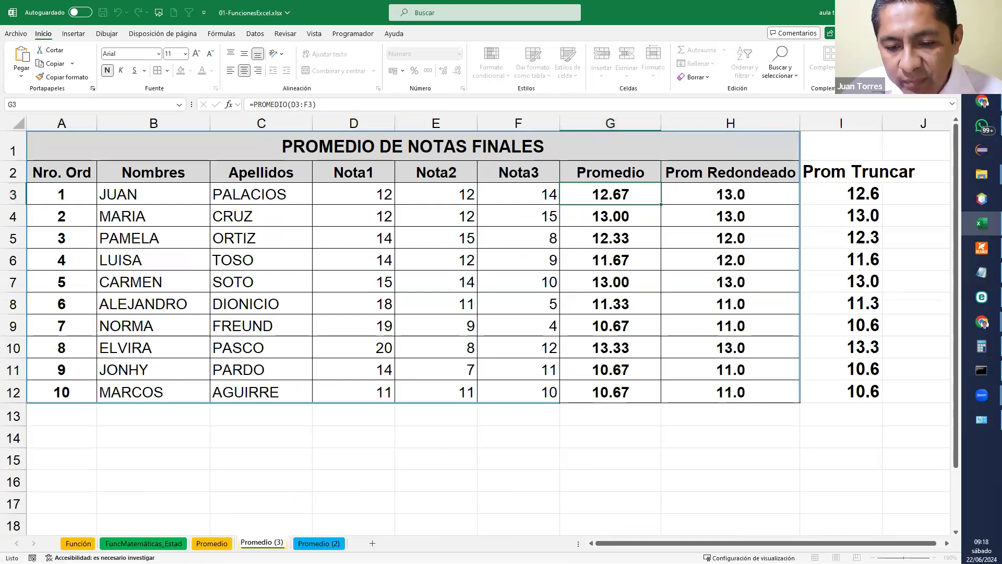
type("A")
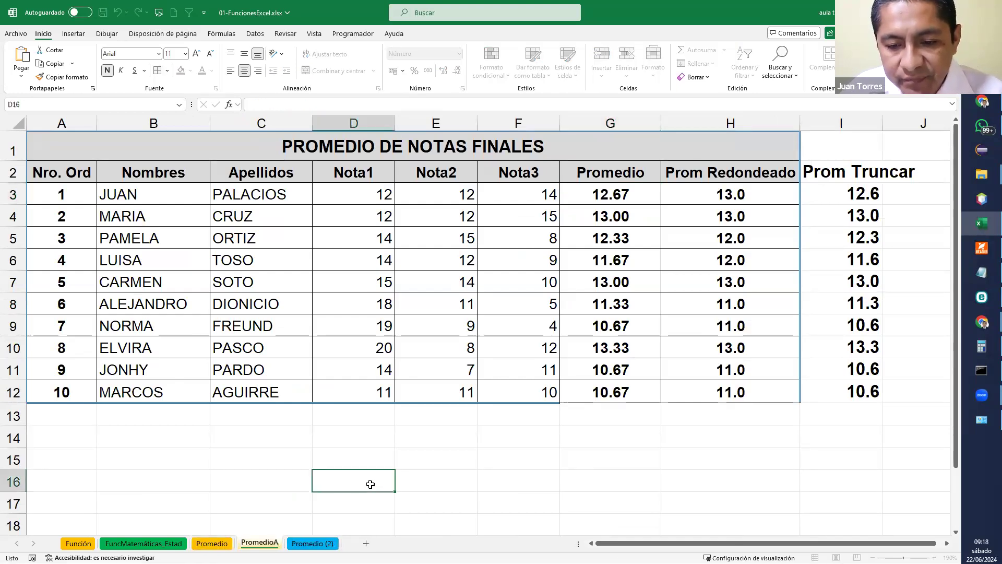
left_click(353, 480)
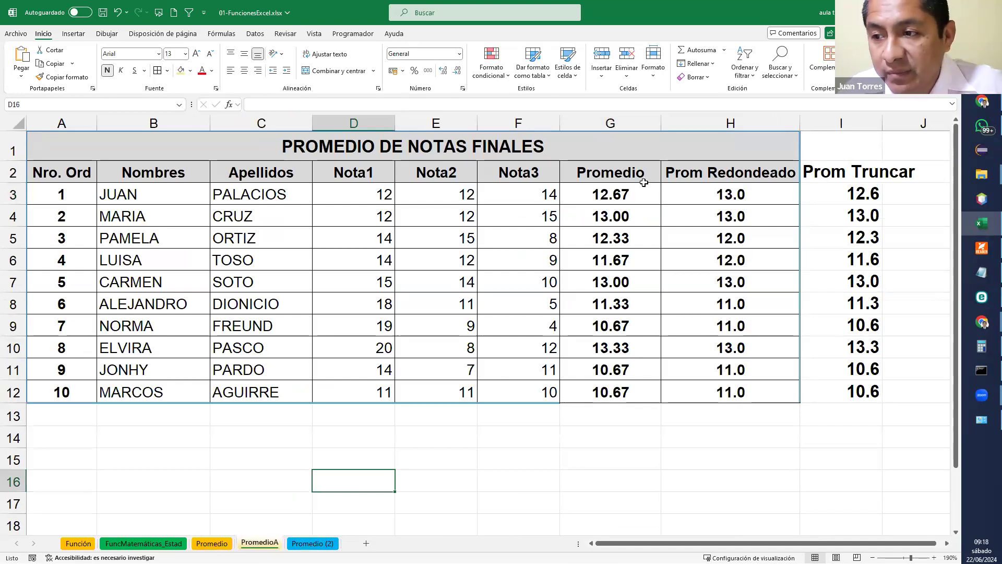
Clear all contents and formatting of the Prom Redondeado and Prom Truncar columns in H2:I12 on PromedioA
left_click(617, 194)
left_click_drag(698, 175, 853, 395)
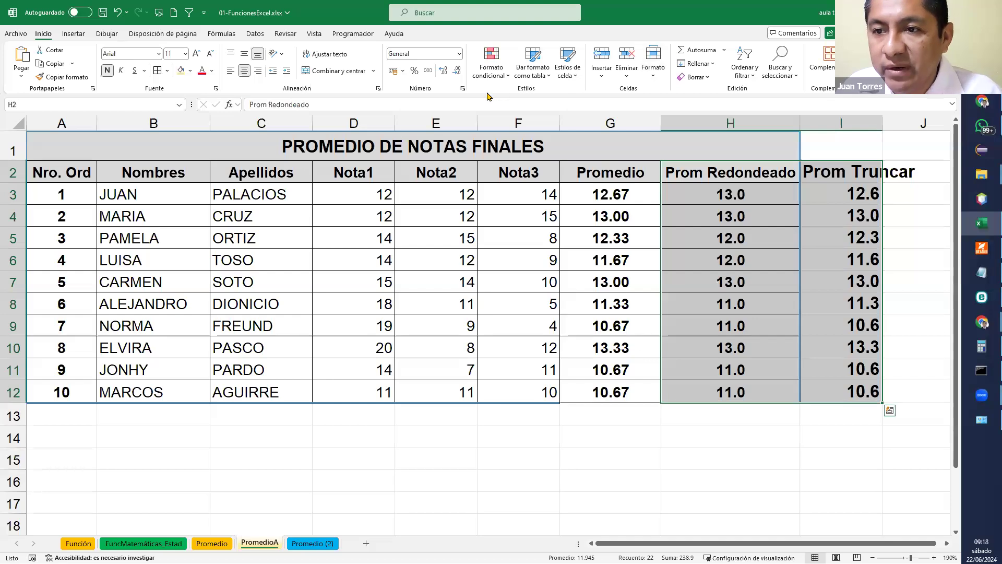
left_click(684, 77)
left_click(714, 90)
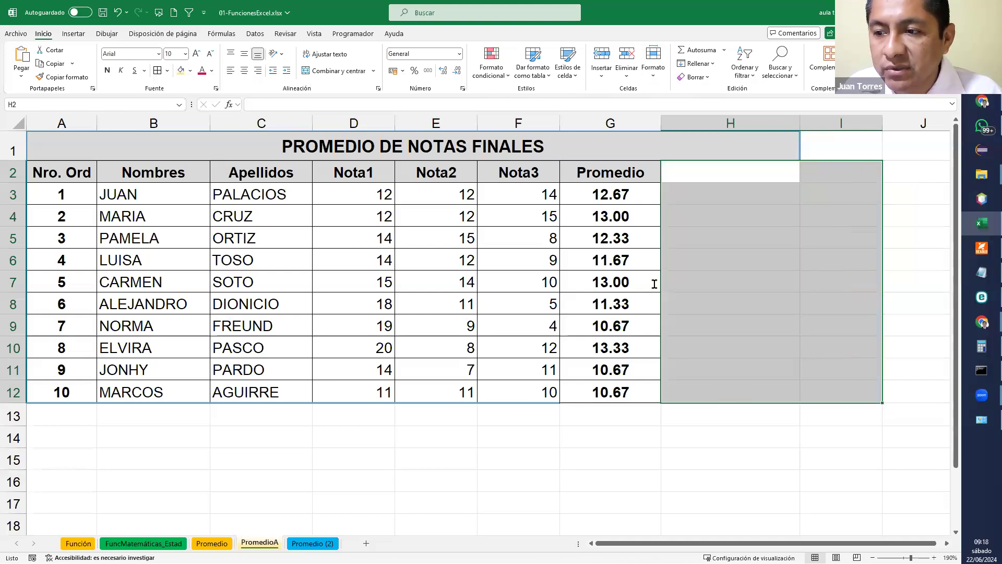
left_click(639, 318)
Inspect the average formula in G3 and the first student's Nota2 grade in E3
double_click(630, 199)
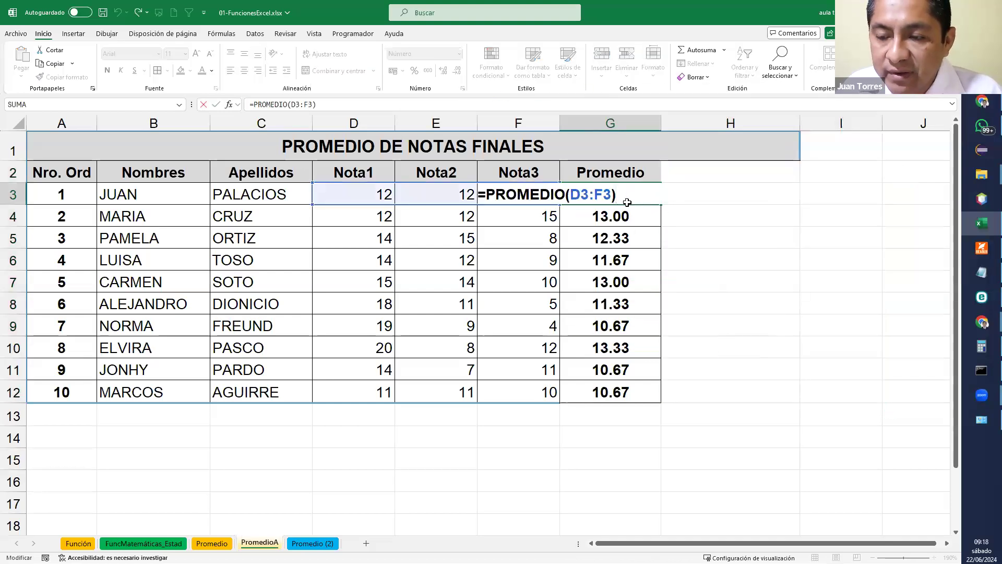
key("Return")
left_click(622, 196)
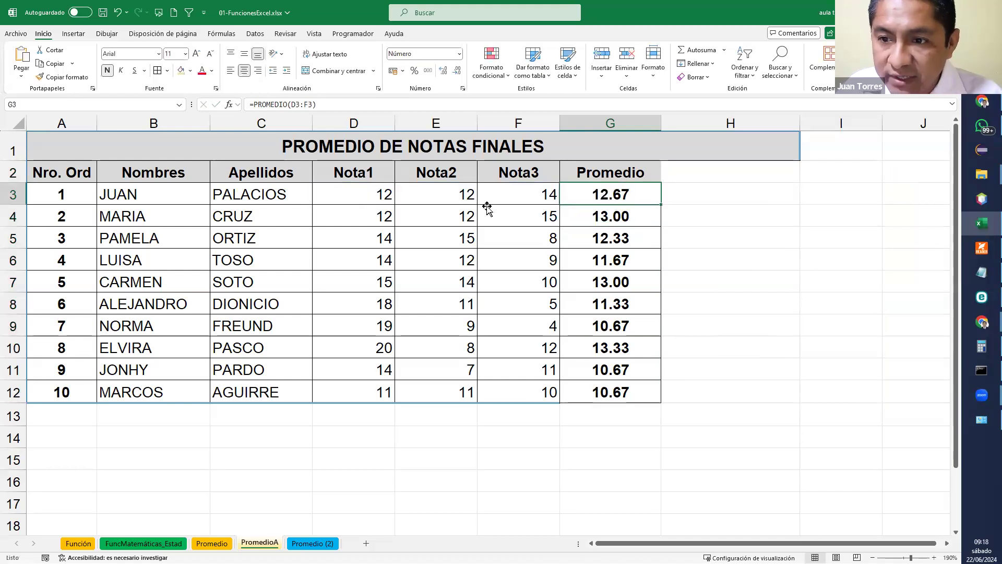
left_click(439, 192)
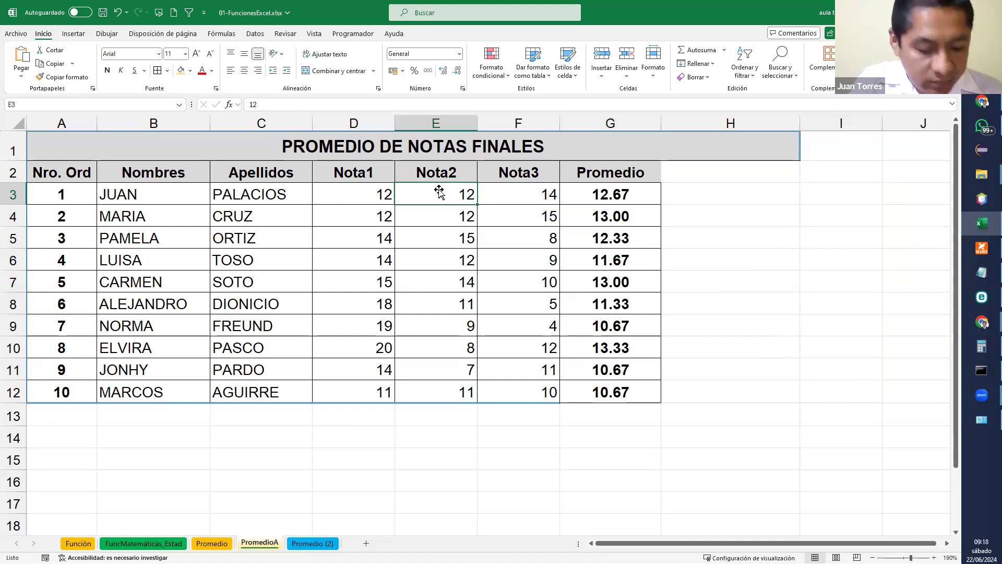
Enter NSP as the first student's Nota2 grade in E3 and check the average formula in G3
type("NSP")
key("Return")
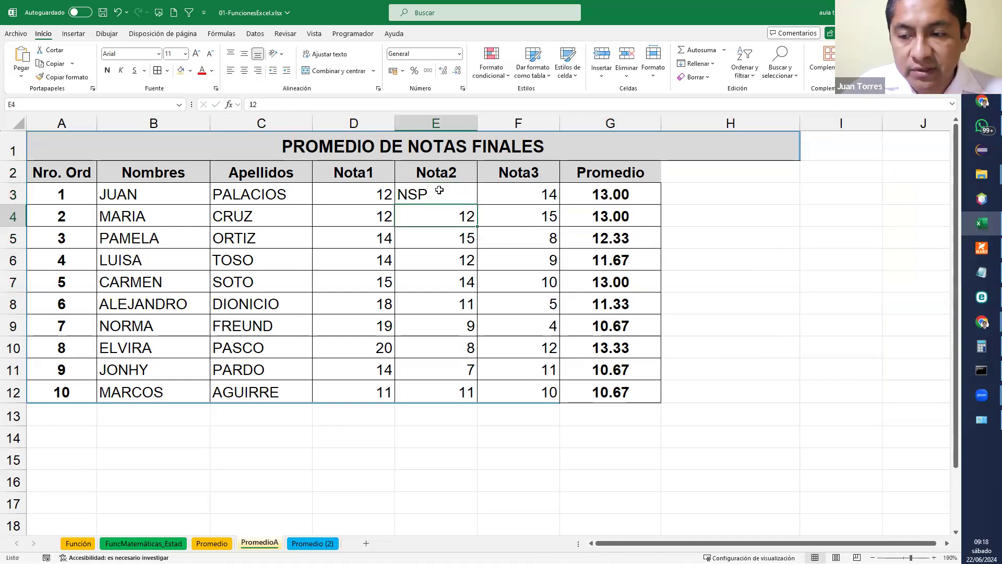
left_click(768, 212)
left_click(635, 192)
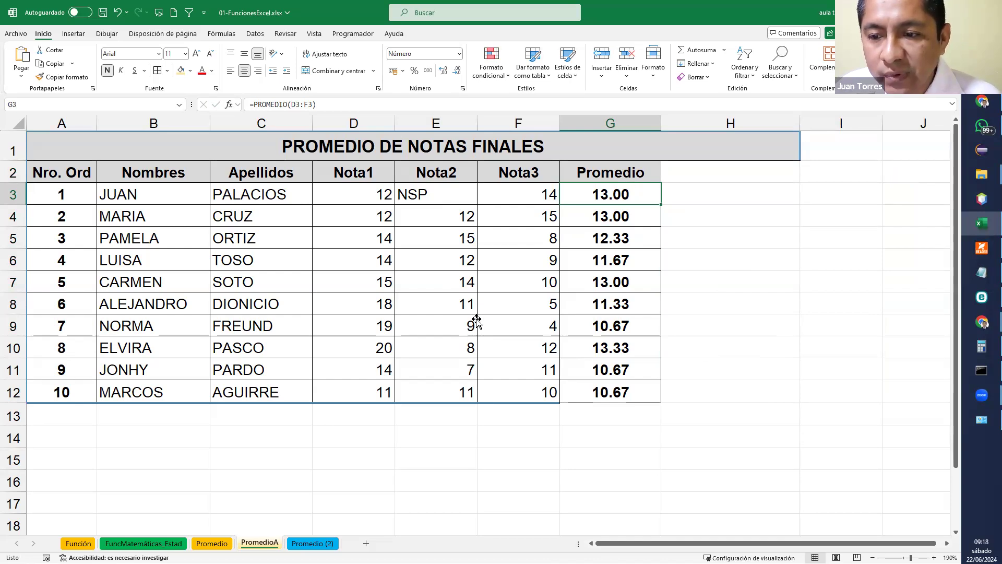
Enter NSP as the Nota1 grade in D8 and the Nota2 grade in E10, checking the average formula in G10
left_click(377, 312)
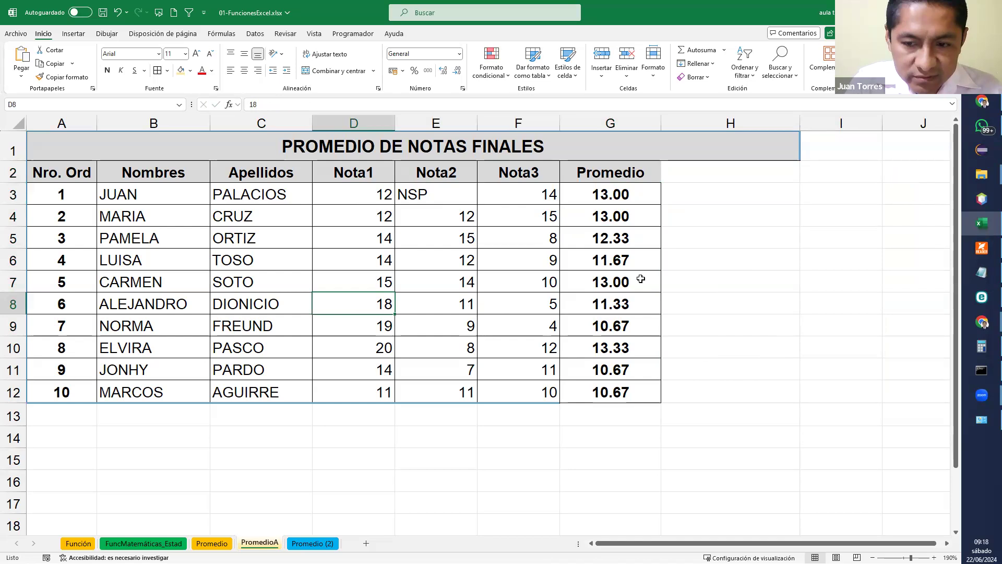
type("NSP")
key("Return")
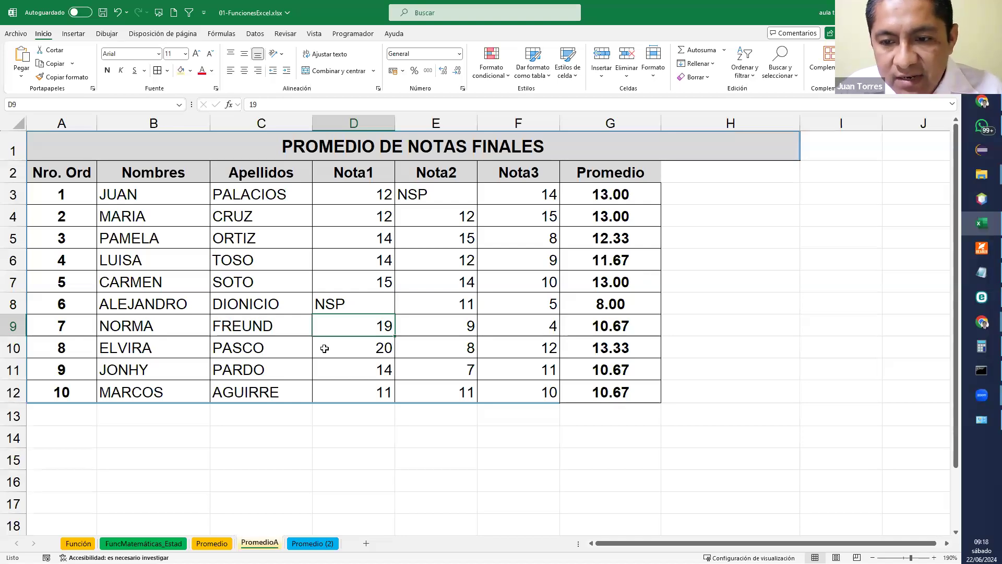
left_click(432, 344)
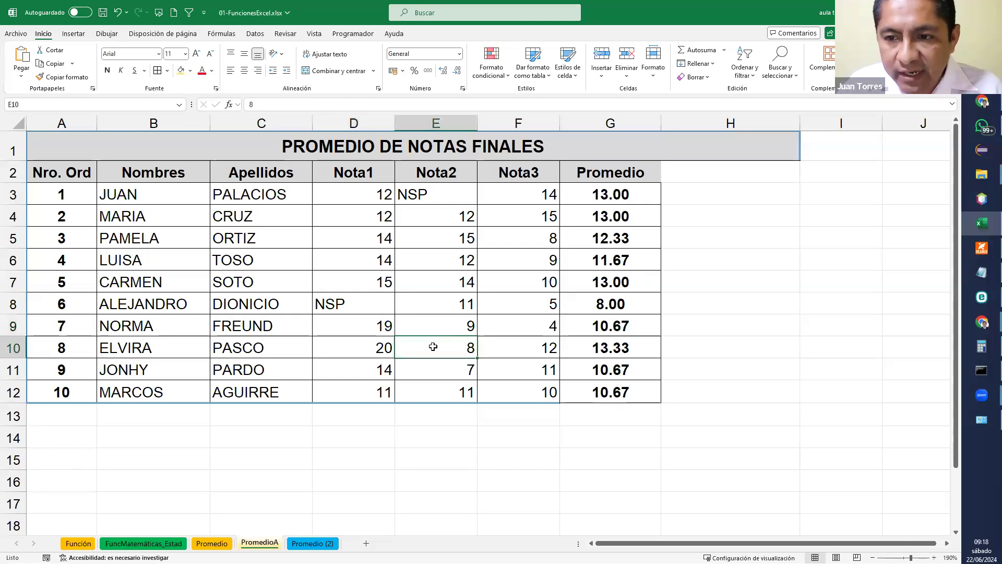
type("NSP")
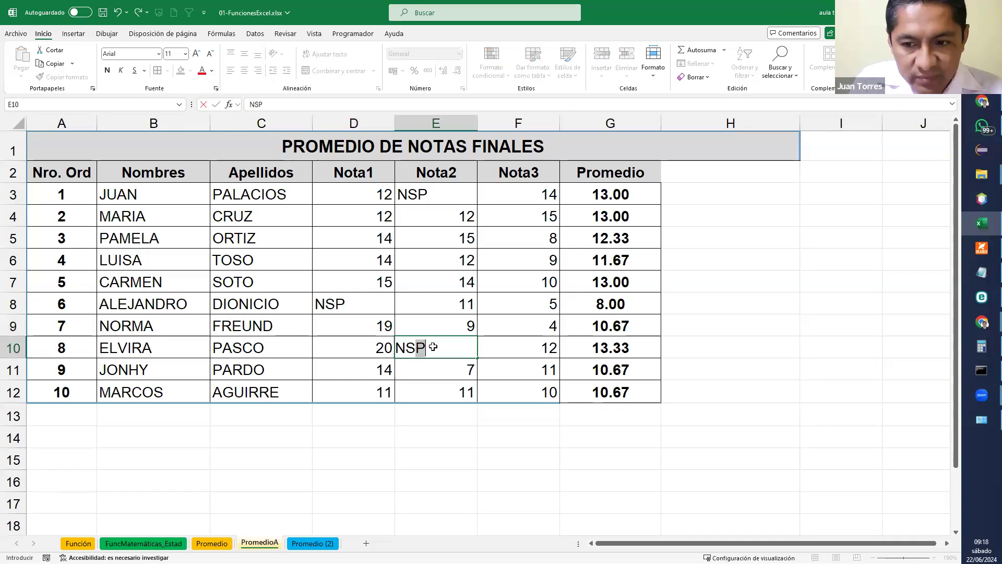
key("Return")
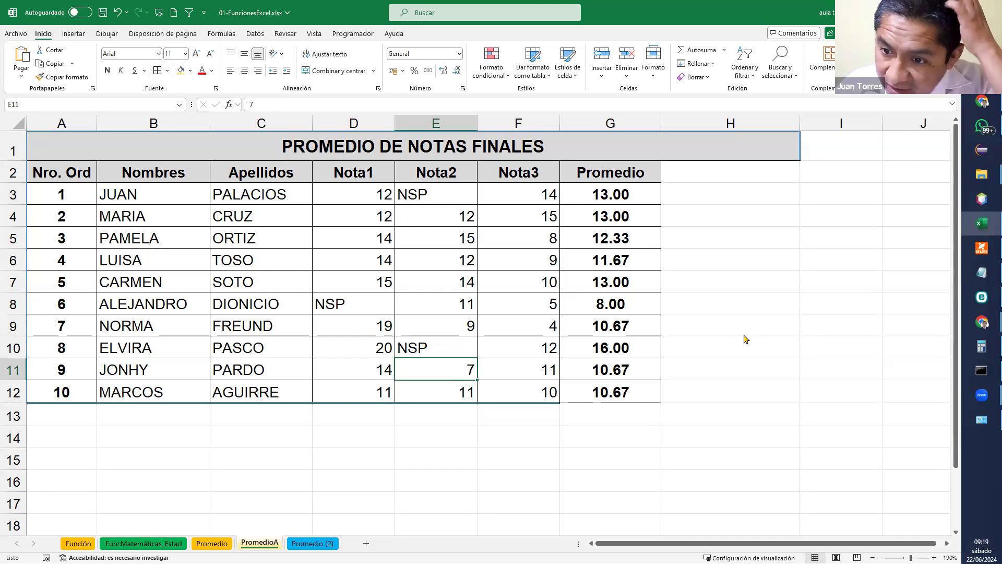
left_click(624, 357)
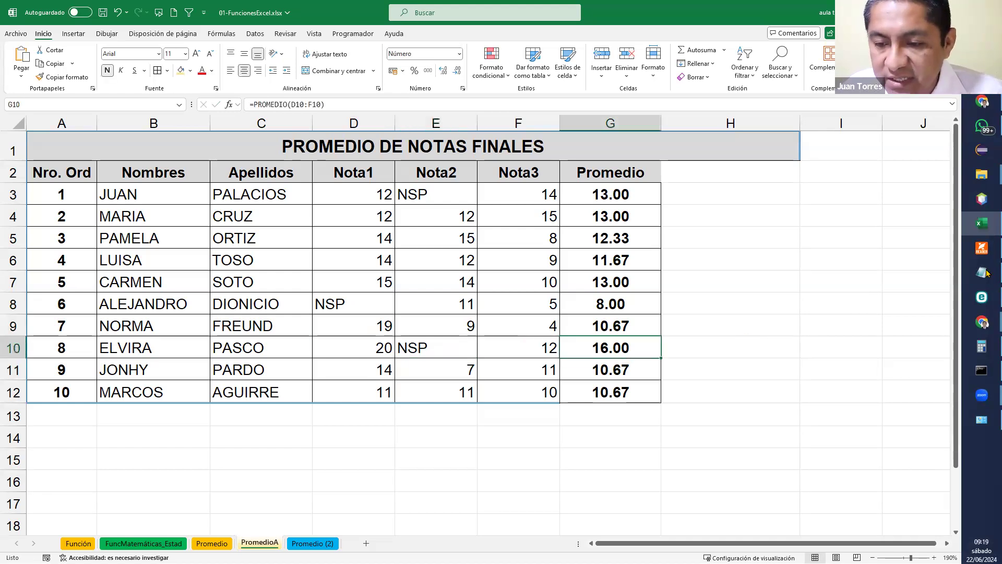
mouse_move(987, 272)
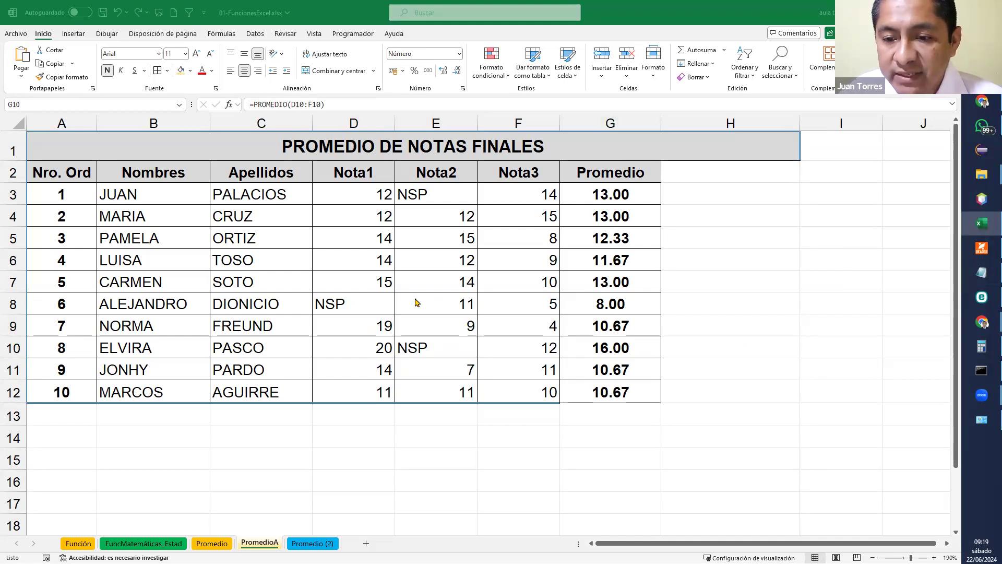
Change the average in G3 to =PROMEDIOA(D3:F3), reviewing its function arguments, and copy the formula down to G12
left_click(365, 308)
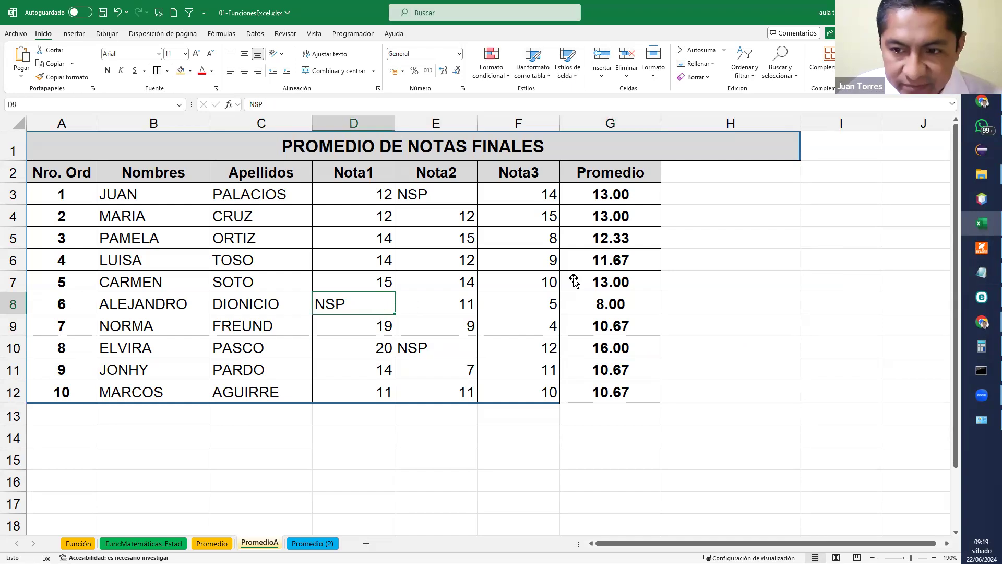
left_click(612, 197)
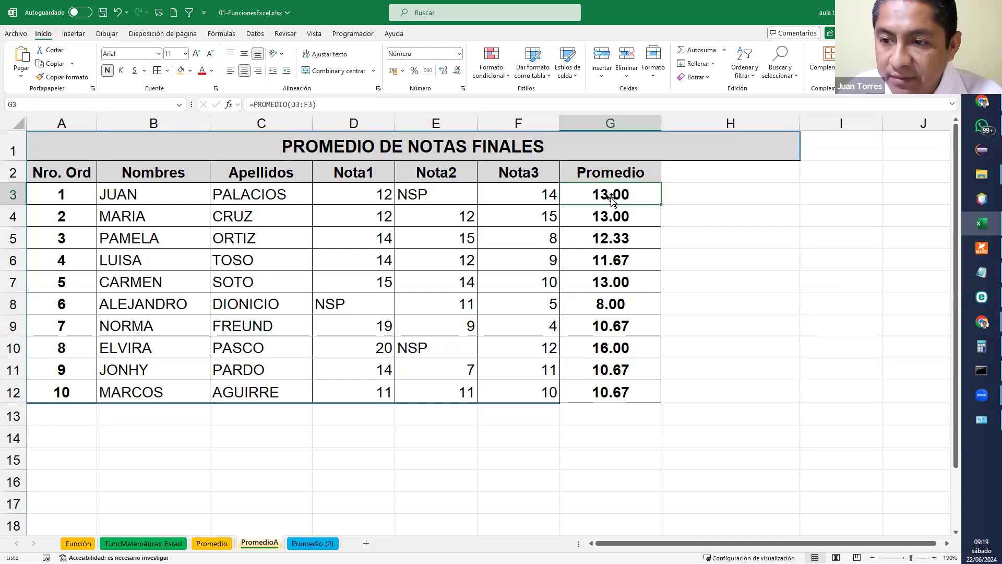
double_click(611, 198)
left_click(567, 194)
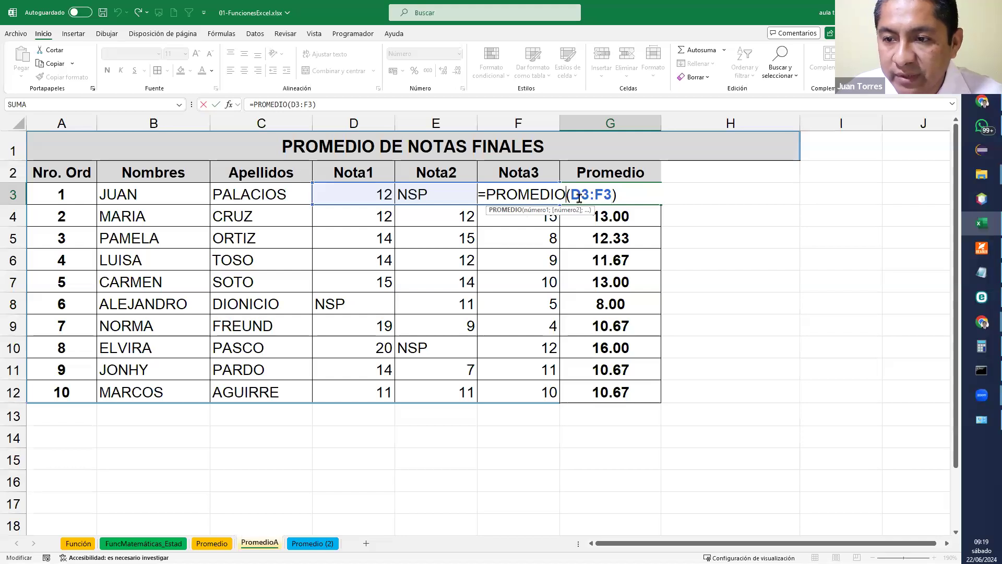
type("A")
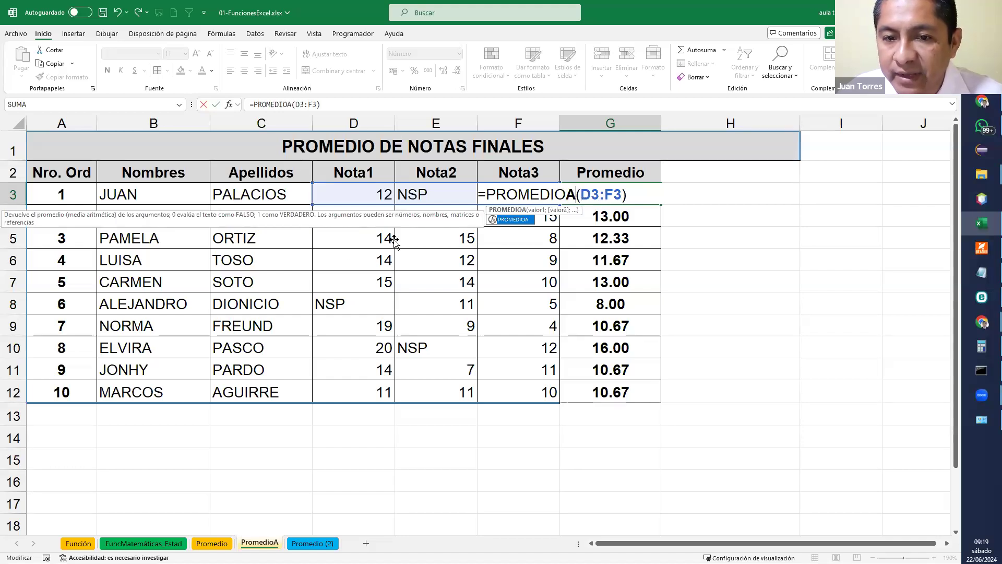
left_click(229, 104)
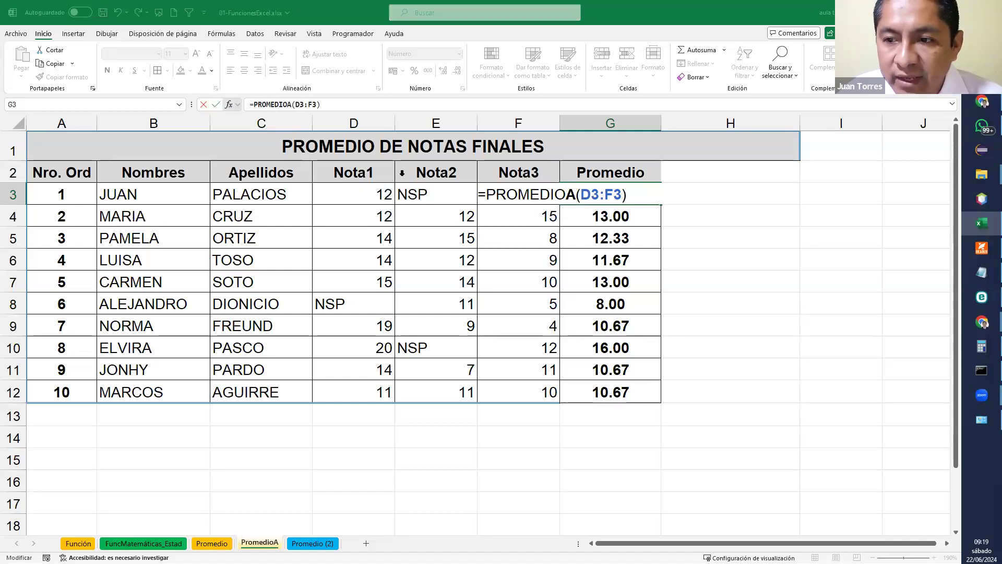
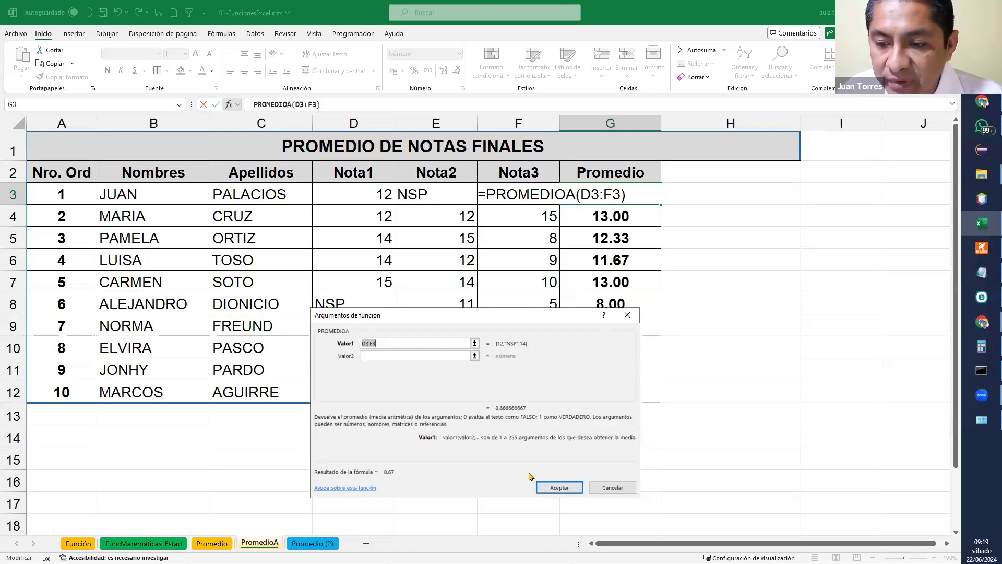
left_click(551, 487)
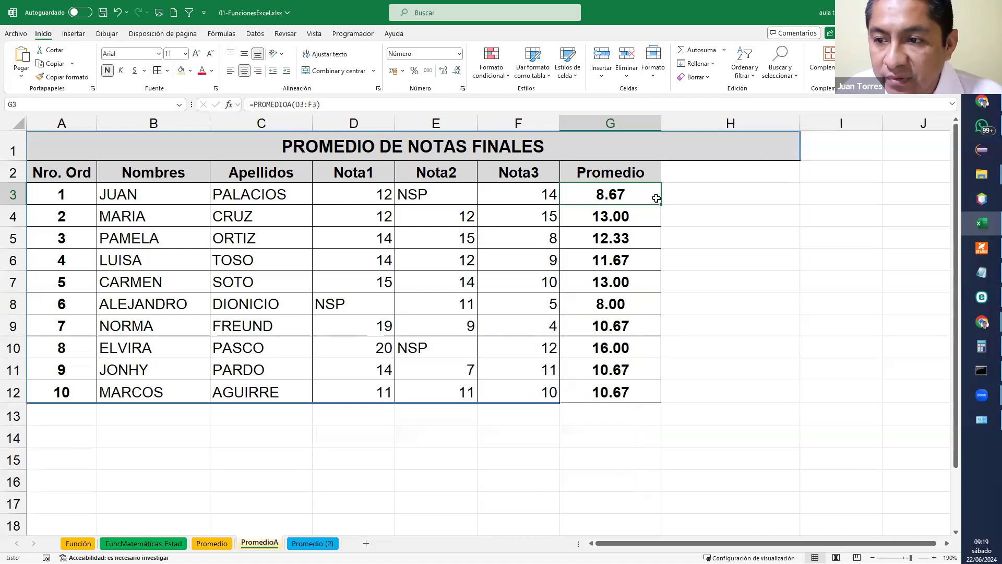
left_click_drag(661, 205, 646, 401)
left_click(716, 349)
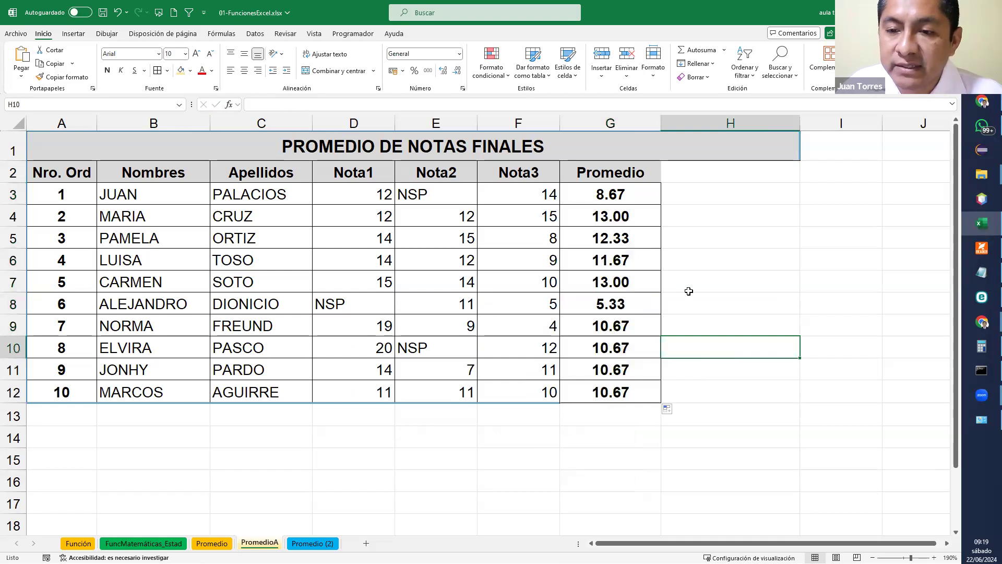
Clear E3 to test the average with a blank grade, inspect the row 3 grades, and re-enter NSP in E3
left_click(450, 198)
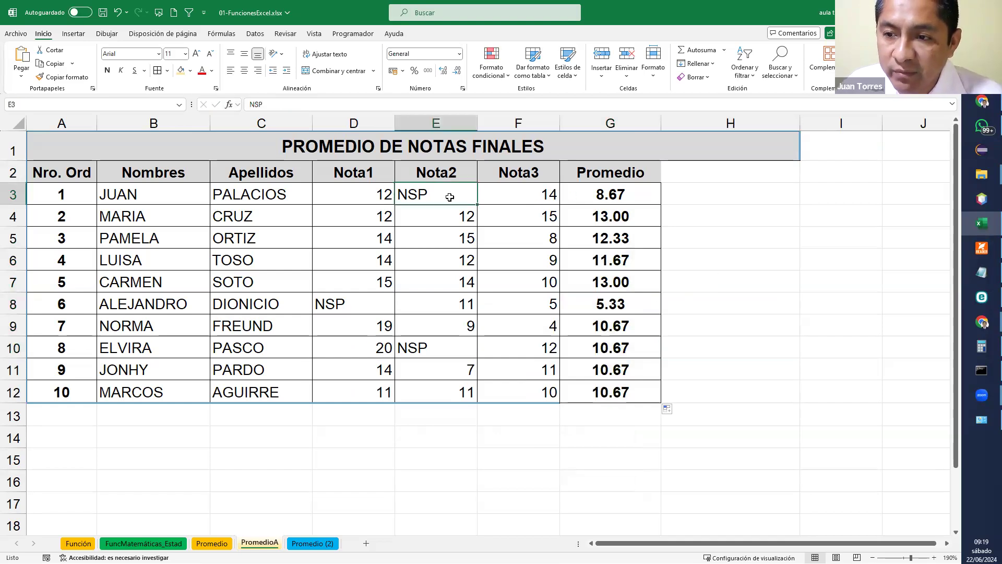
key("Delete")
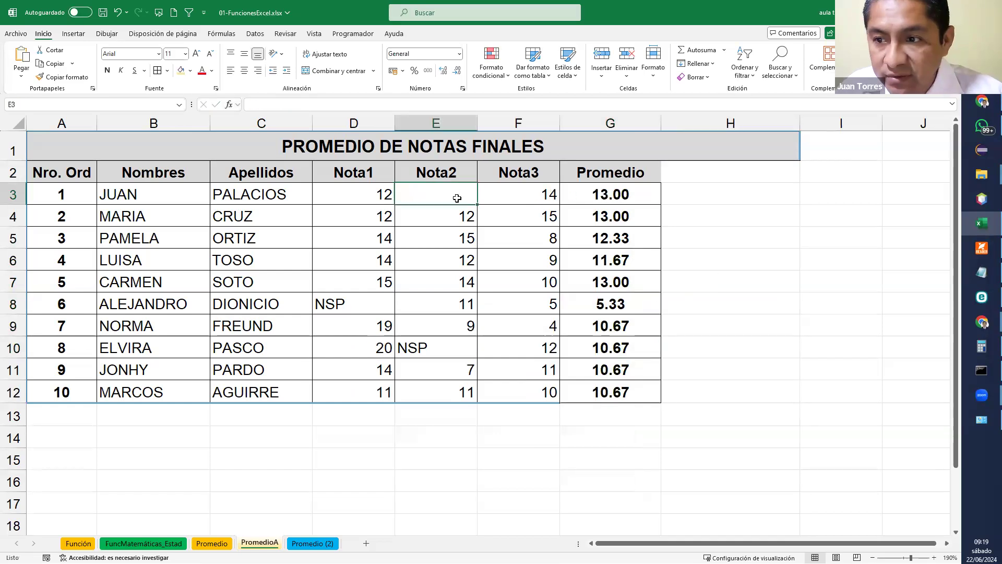
left_click(718, 267)
left_click(584, 197)
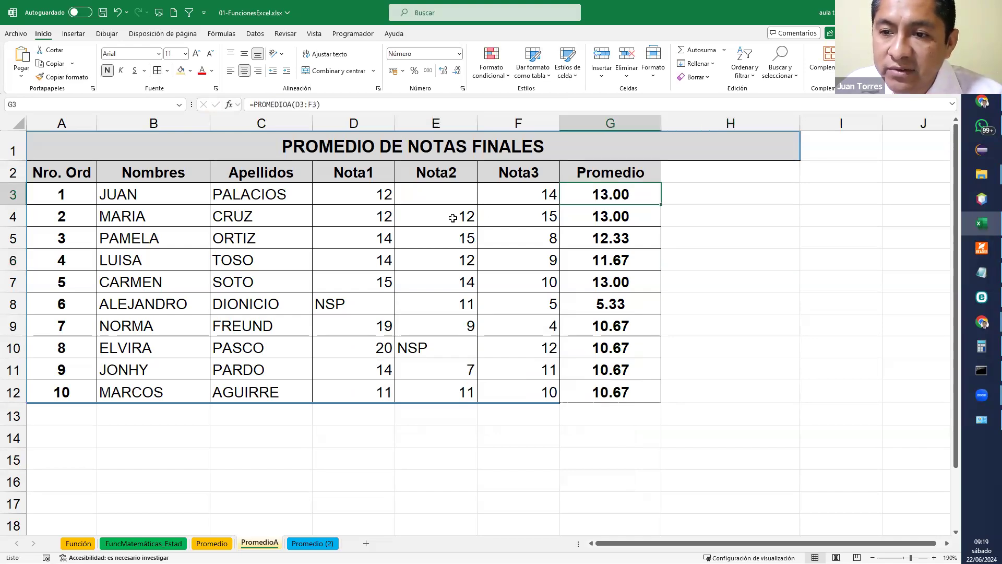
left_click(433, 196)
left_click(360, 197)
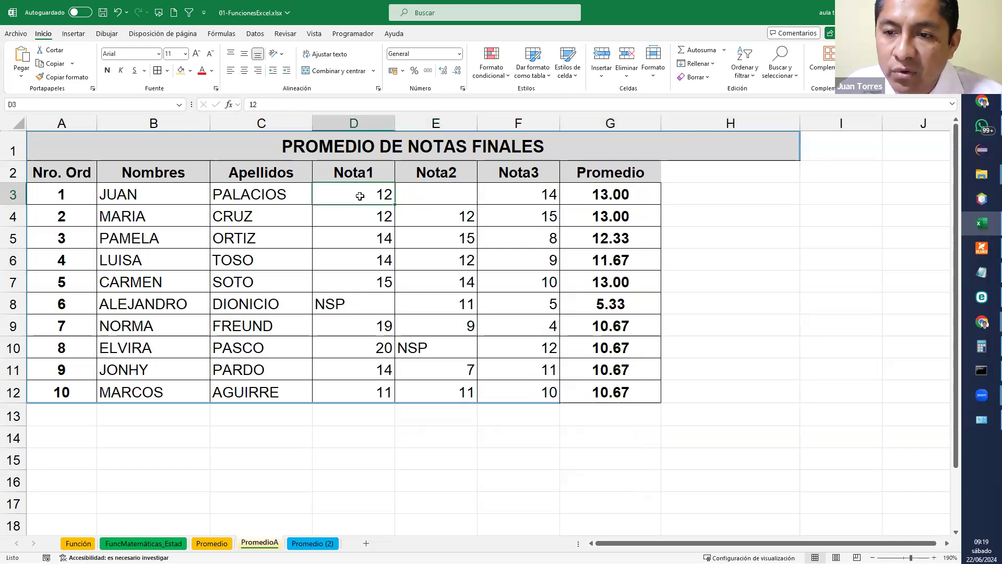
left_click(524, 197)
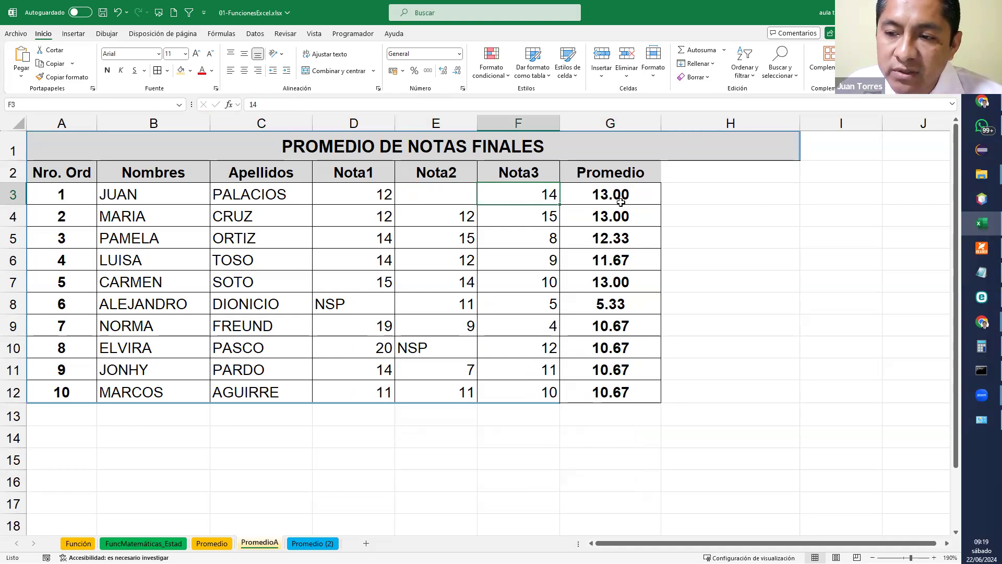
left_click(447, 197)
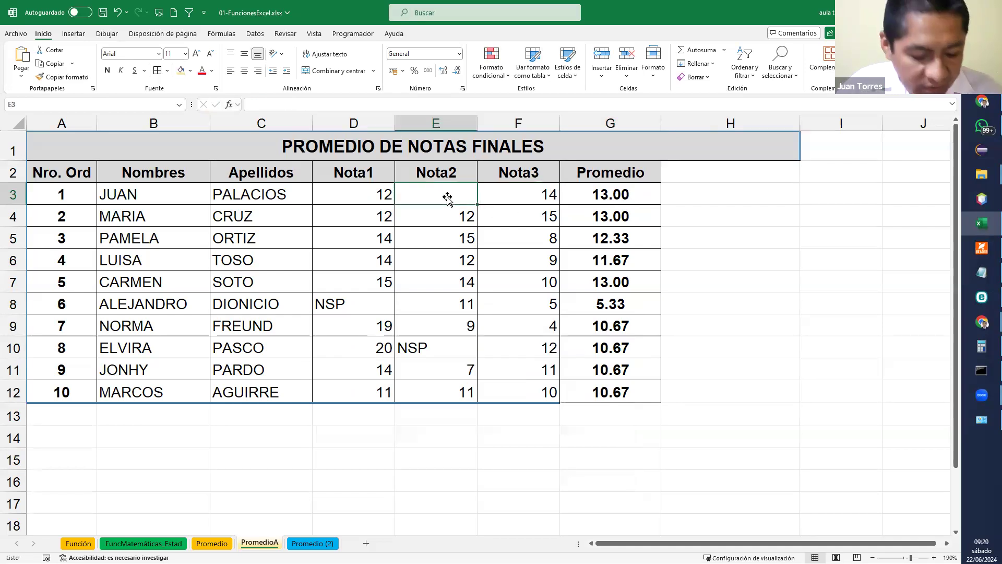
type("NSP")
key("Return")
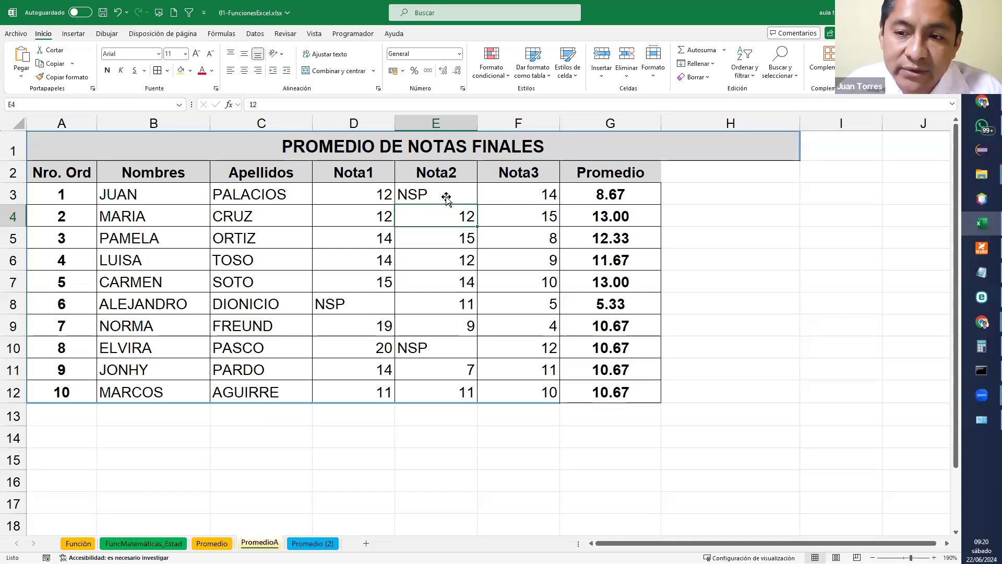
Recopy the G3 average down to G12 and change G3 to =PROMEDIO(D3:F3) for comparison
left_click_drag(657, 195, 613, 408)
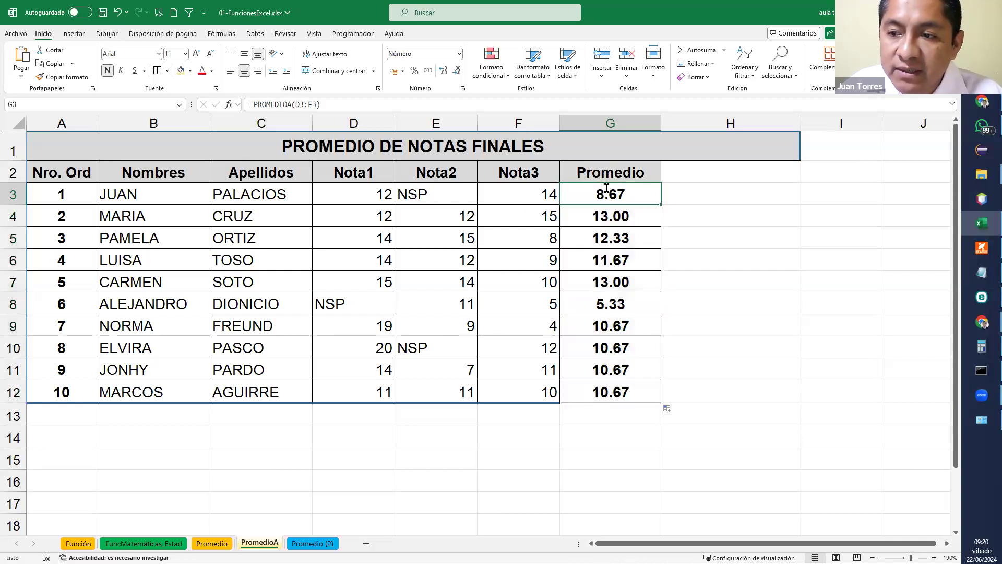
double_click(607, 192)
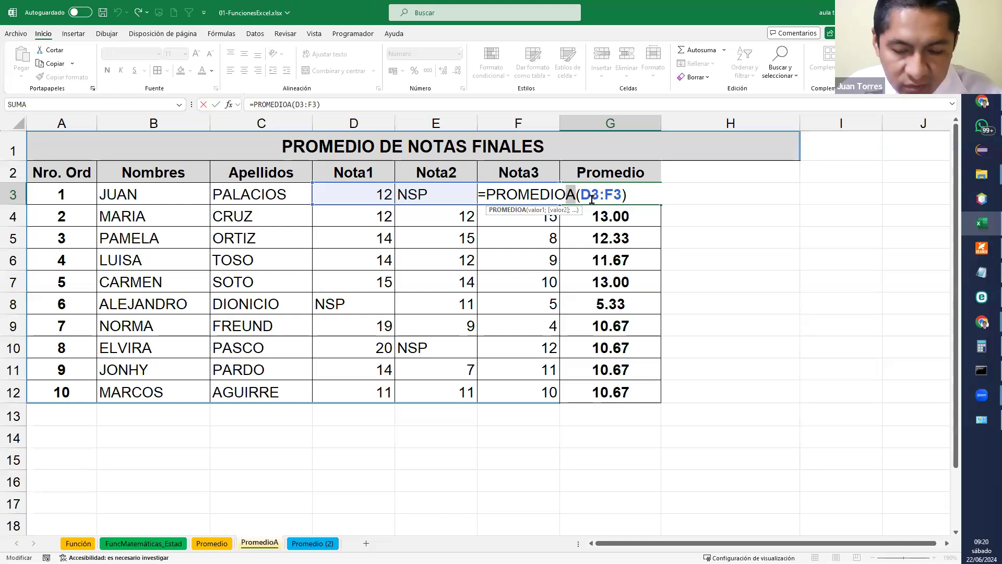
key("BackSpace")
key("Return")
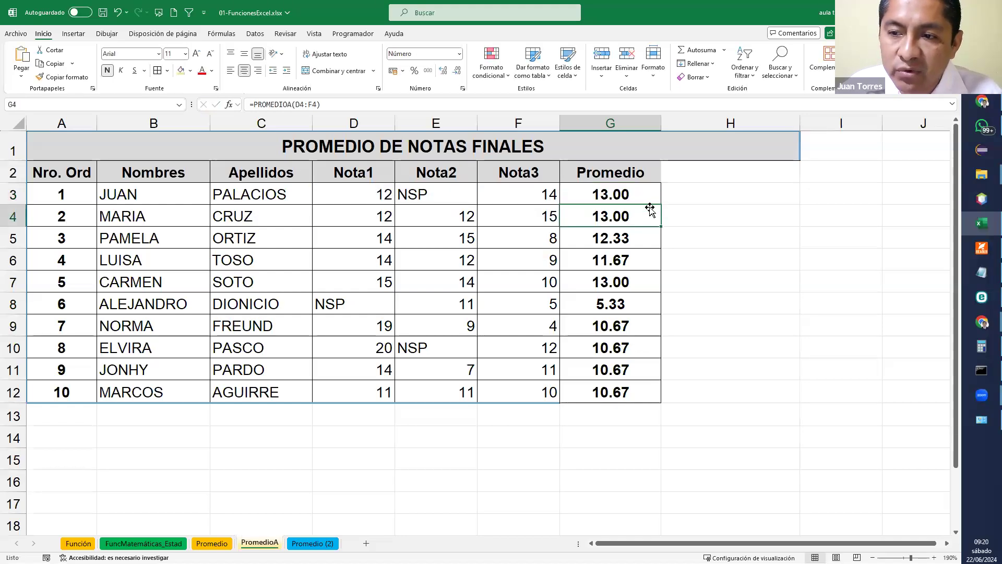
Change the formula in G3 back to =PROMEDIOA(D3:F3) and reopen it to review the function and range
double_click(648, 194)
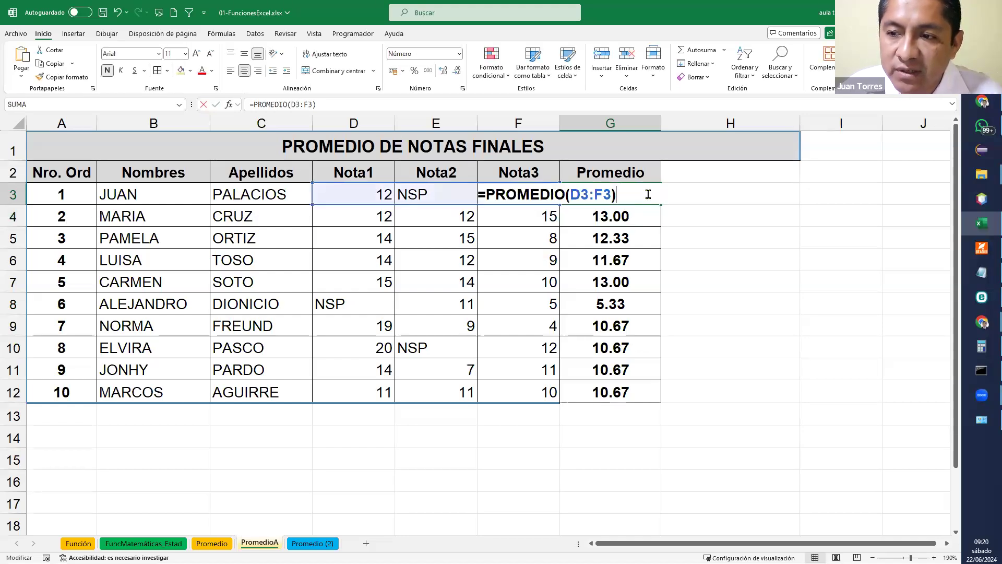
left_click(603, 184)
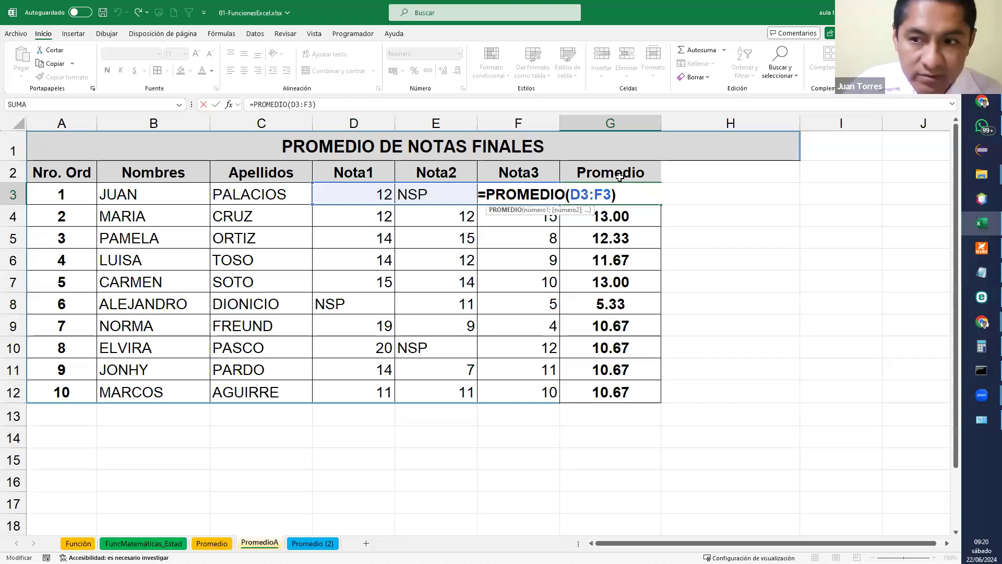
type("A")
key("Return")
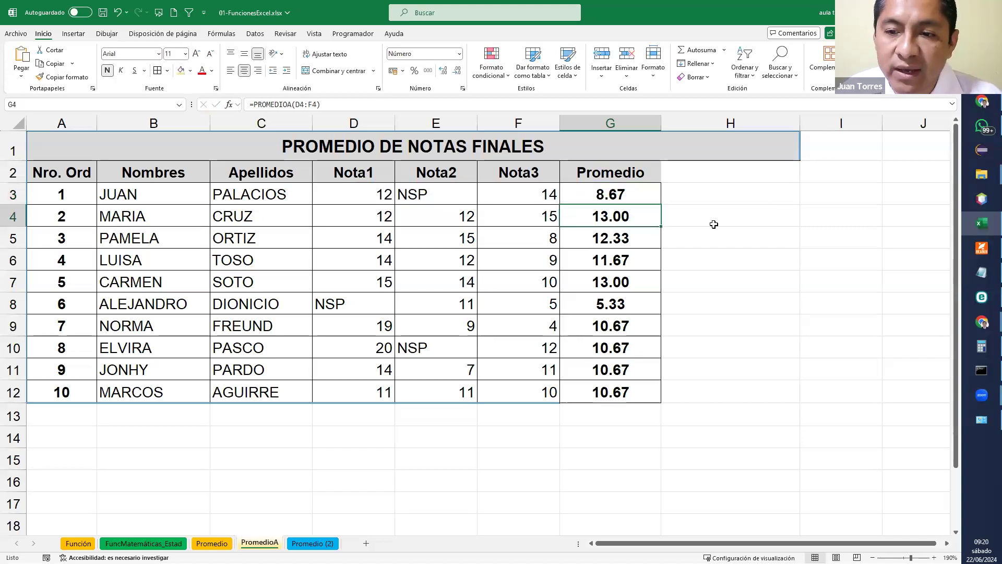
double_click(614, 194)
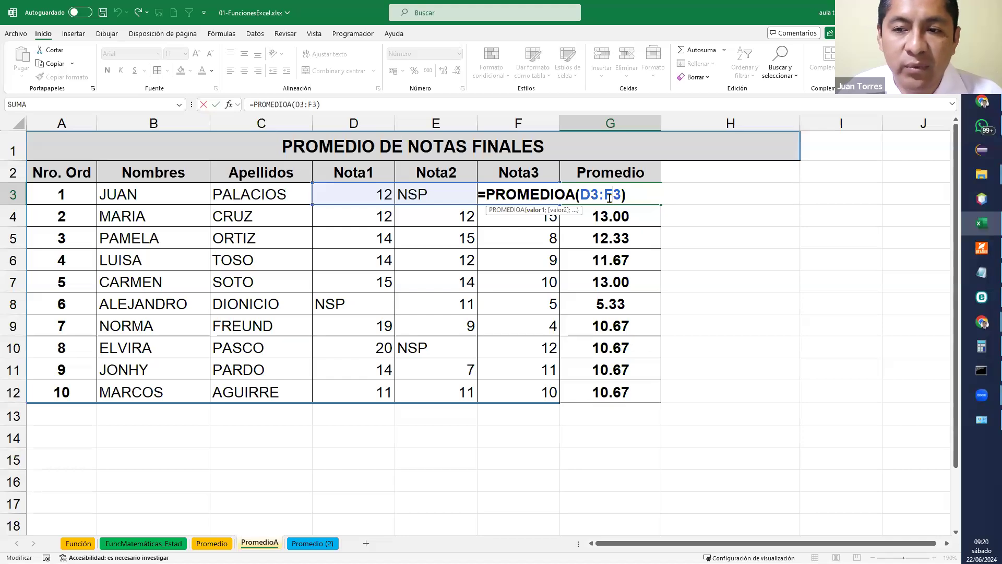
key("Return")
left_click(674, 293)
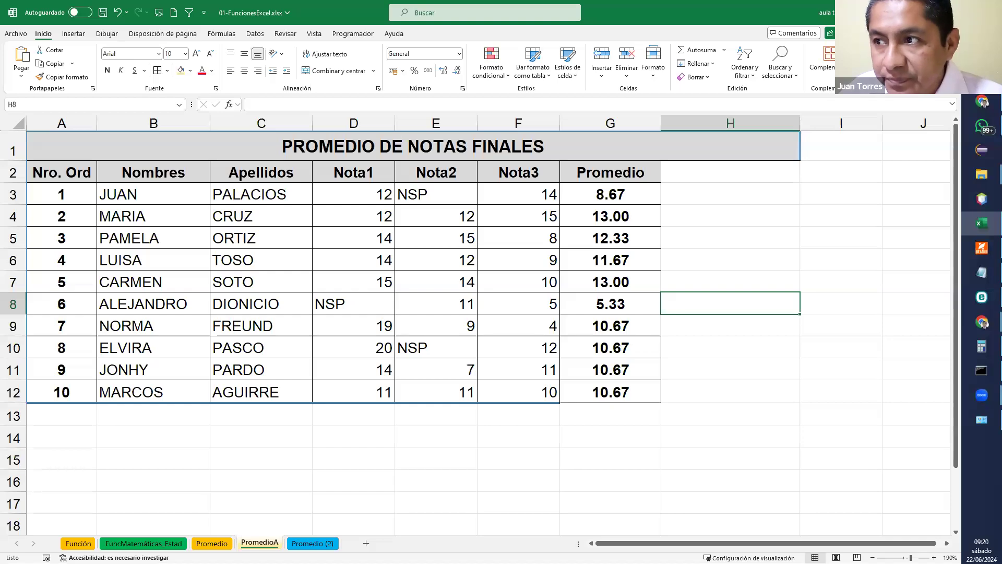
Close 01-FuncionesExcel.xlsx with its changes saved, and open 02-Ejercicios.xlsx from the sesion02 folder
key("ctrl+w")
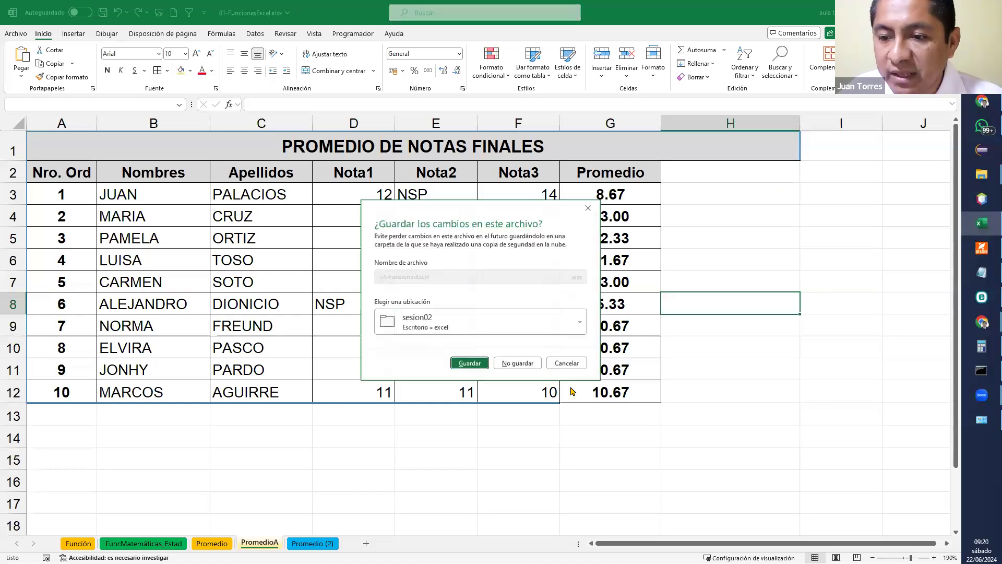
left_click(476, 365)
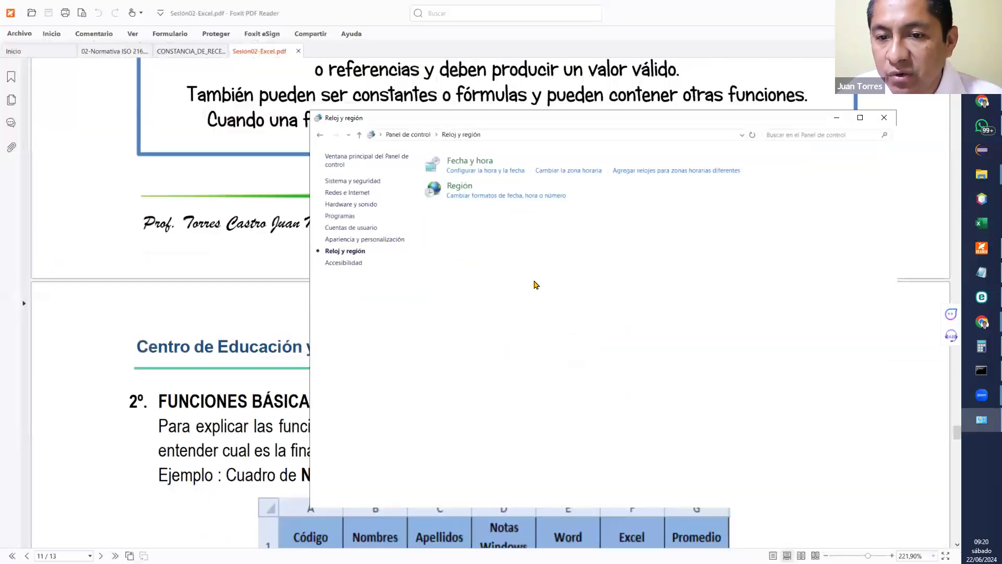
left_click(982, 174)
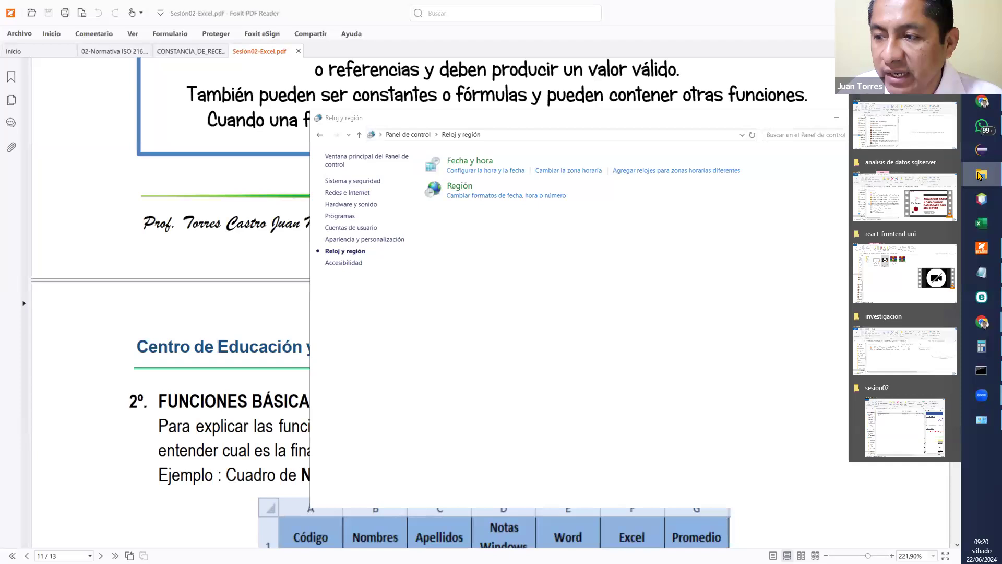
left_click(899, 431)
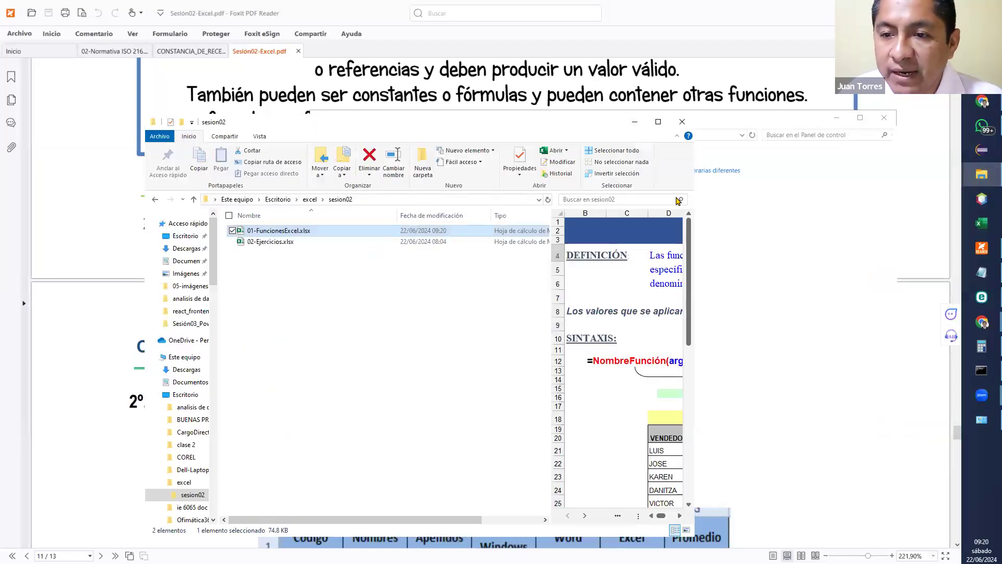
left_click(659, 121)
left_click(201, 126)
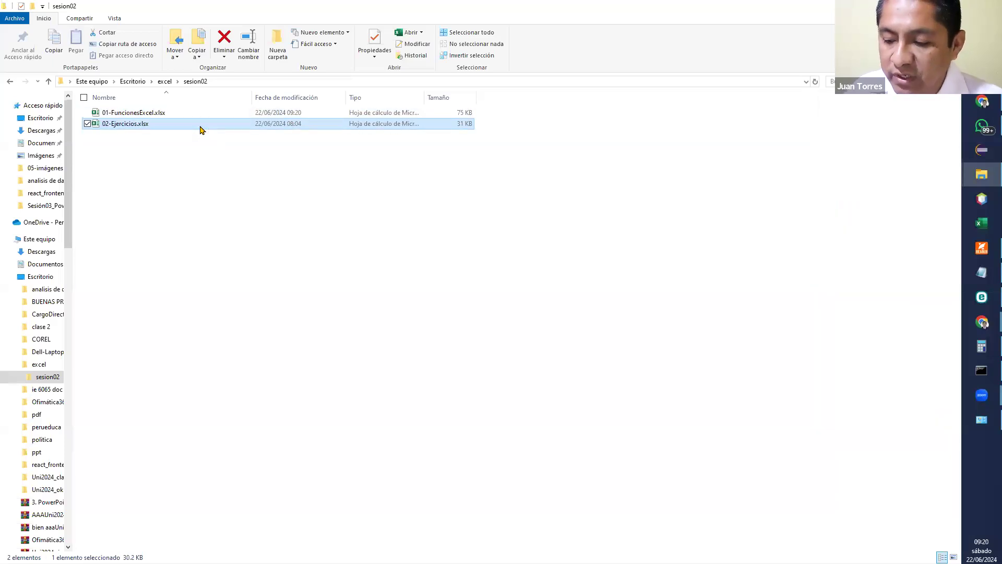
double_click(200, 125)
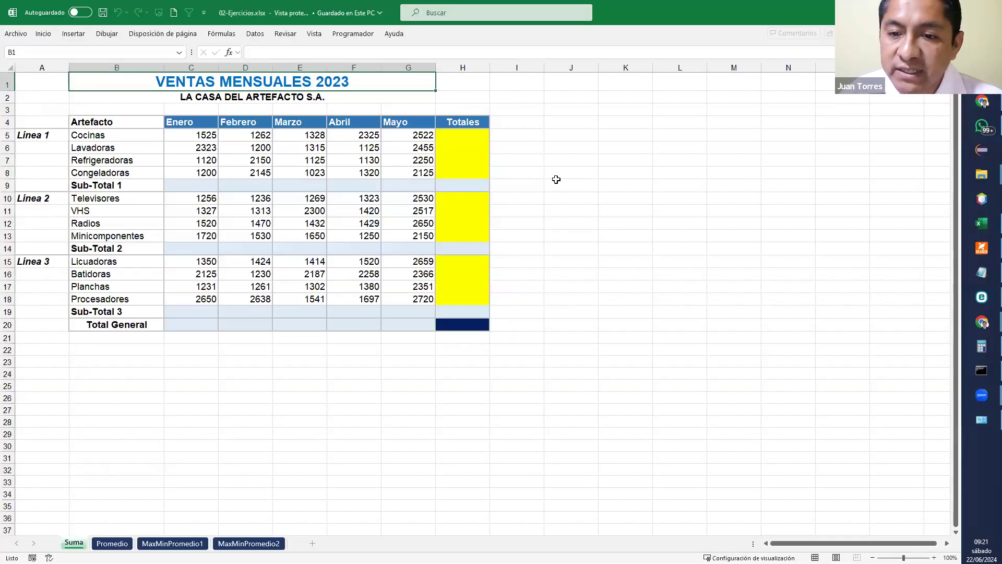
Enable editing of the protected 02-Ejercicios.xlsx workbook
left_click(694, 205)
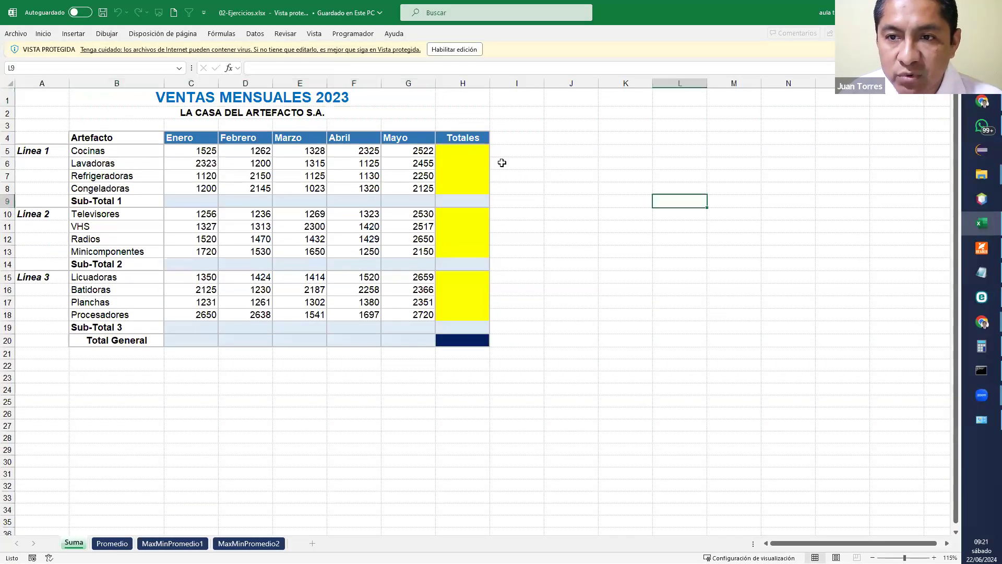
left_click(461, 49)
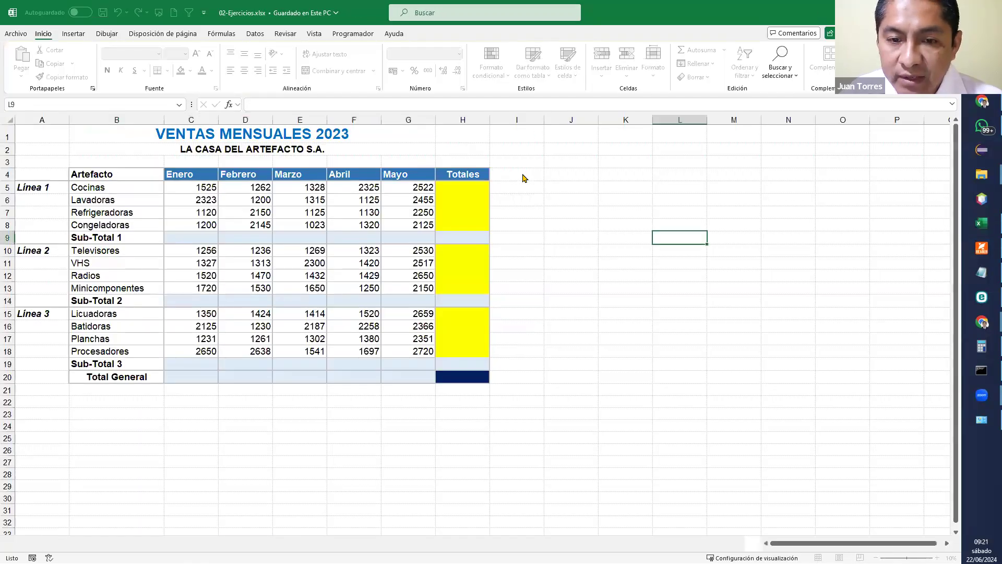
left_click(562, 201)
left_click(586, 299)
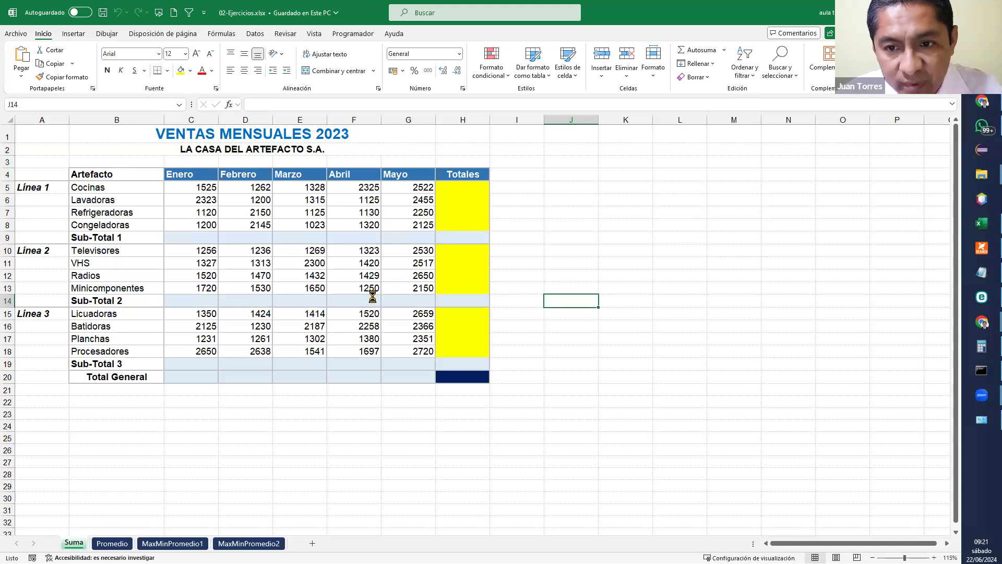
Fill the Línea 1 row totals and Sub-Total 1 by applying AutoSum to C5:H9
scroll(373, 296, "up", 3, "ctrl")
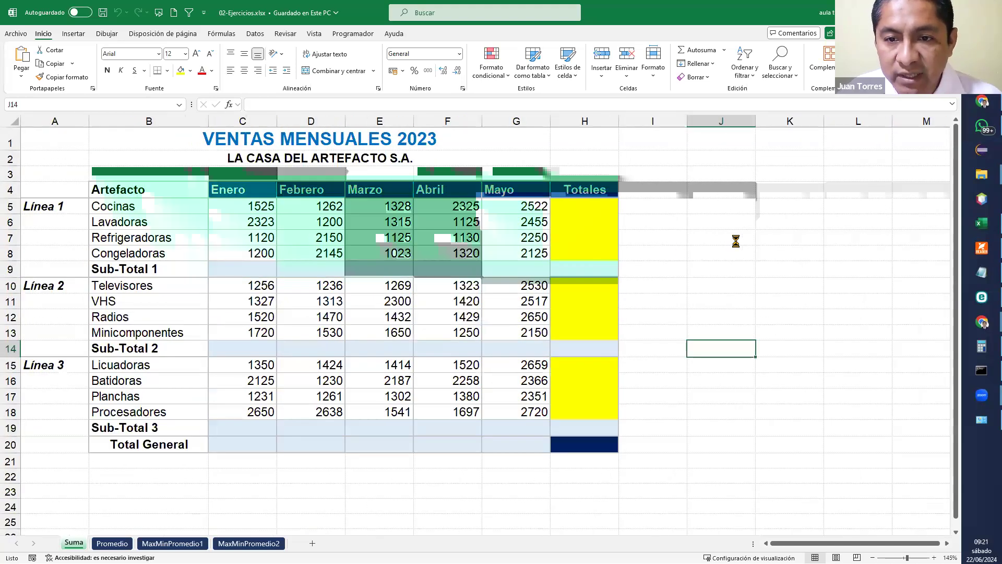
left_click(735, 208)
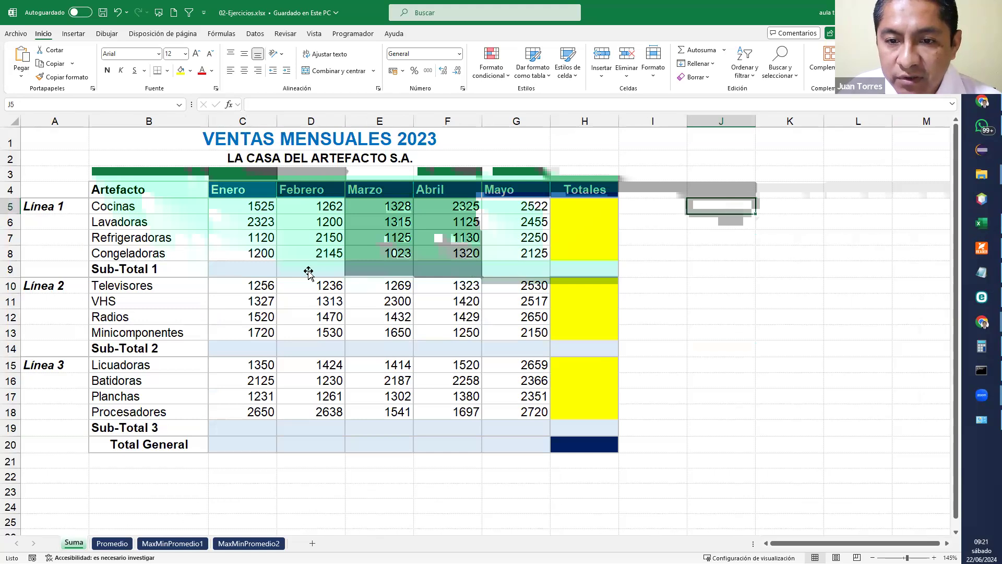
left_click(240, 208)
left_click_drag(316, 236, 575, 277)
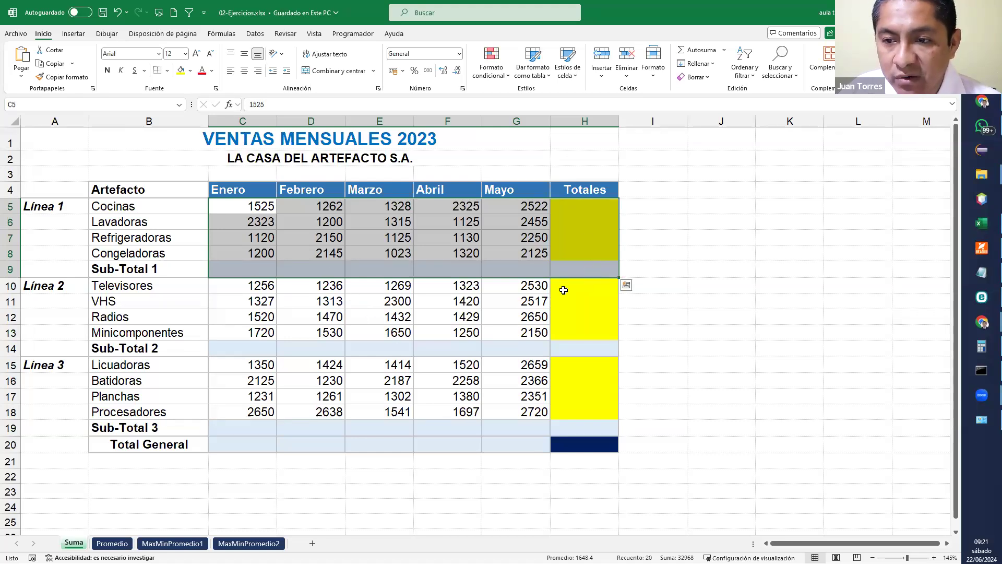
left_click_drag(252, 217, 562, 275)
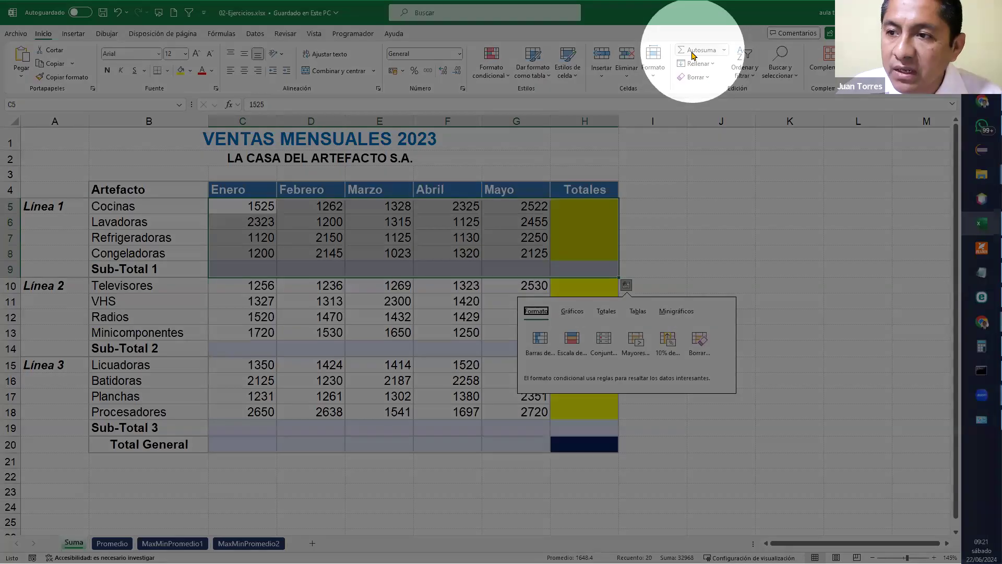
left_click(693, 52)
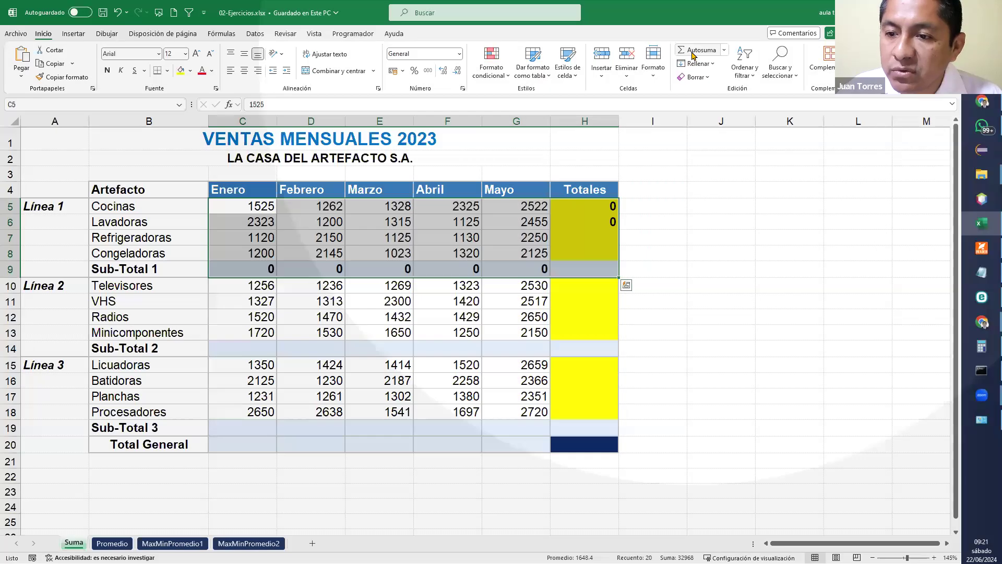
left_click(721, 238)
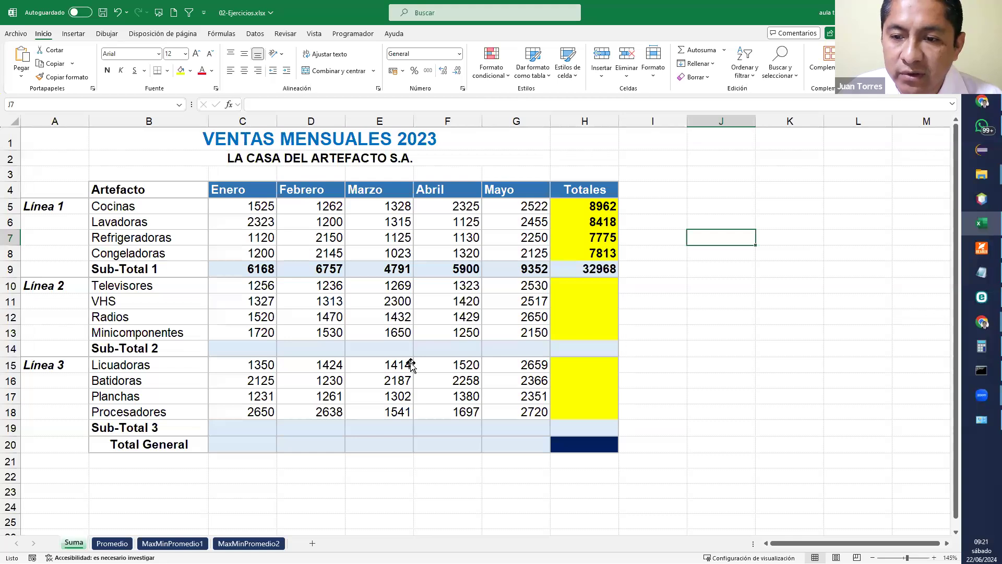
Apply AutoSum to C10:H14 and C15:H19 together to fill the totals and subtotals of Línea 2 and Línea 3
mouse_move(241, 286)
left_mouse_down()
mouse_move(515, 289)
mouse_move(581, 342)
mouse_move(313, 302)
mouse_move(251, 303)
mouse_move(256, 286)
left_mouse_up()
left_click(580, 346)
left_click_drag(251, 364, 559, 429)
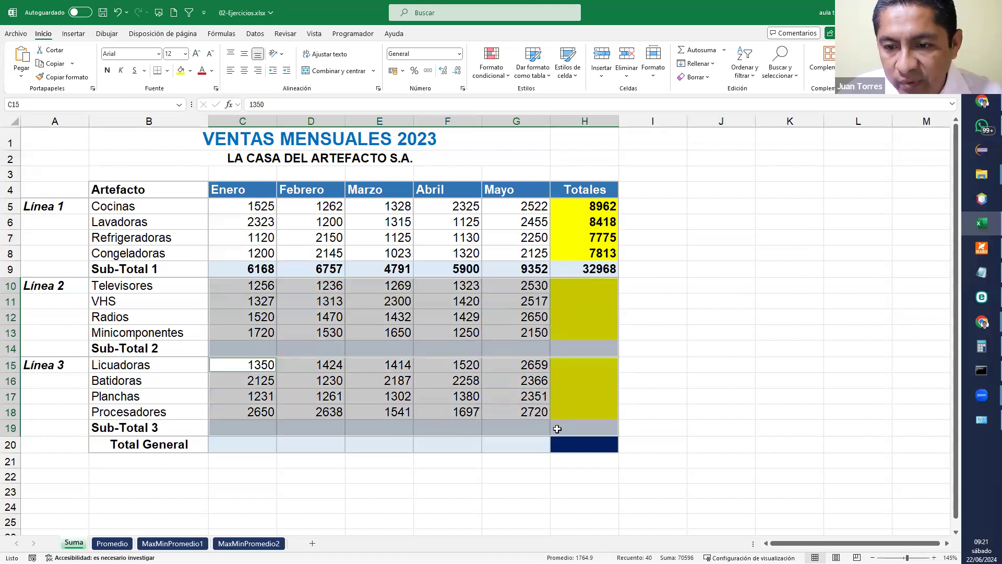
left_click(701, 50)
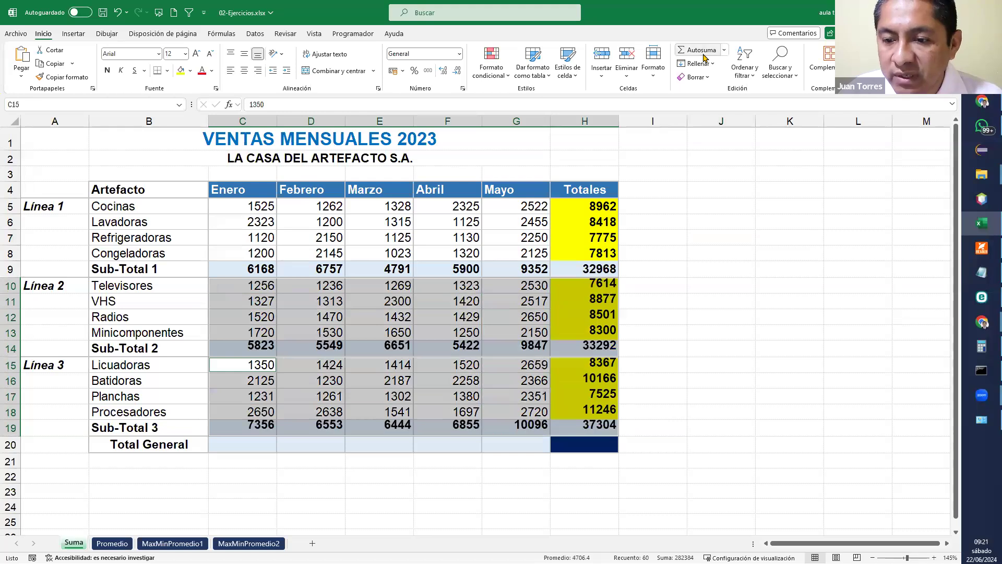
left_click(747, 286)
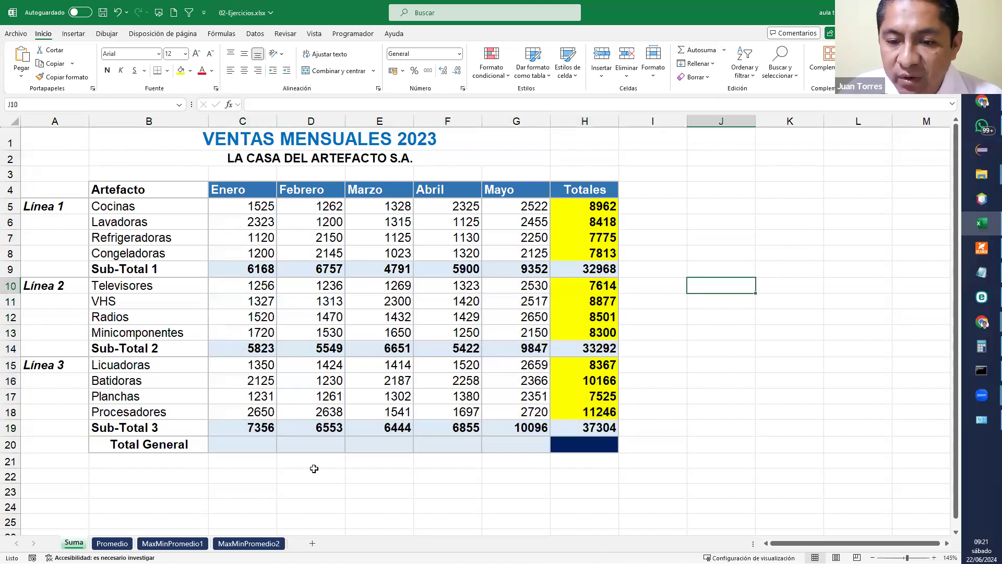
Enter =SUMA(C9;C14;C19) in C20 to calculate the Total General for Enero
left_click(261, 447)
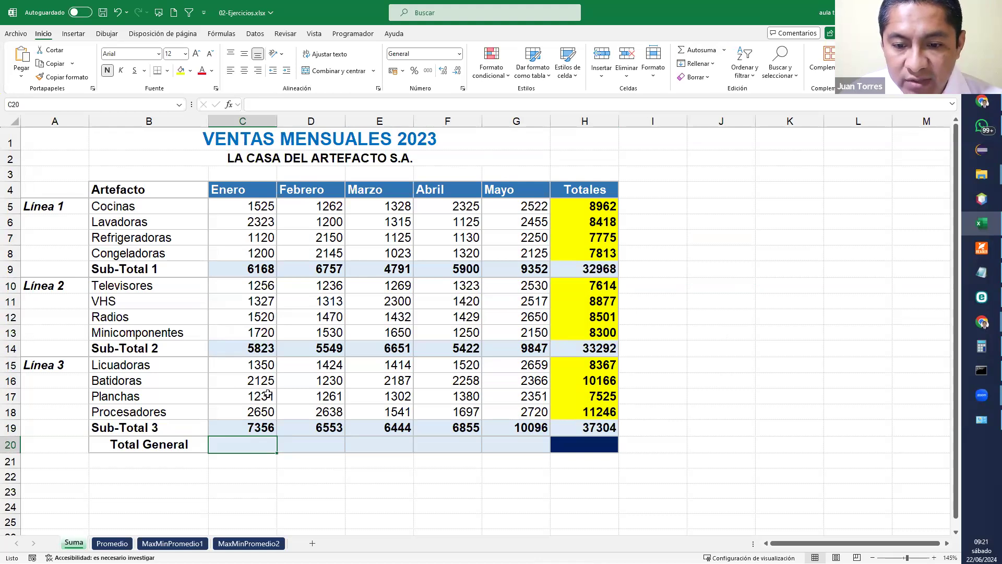
type("=SUMA")
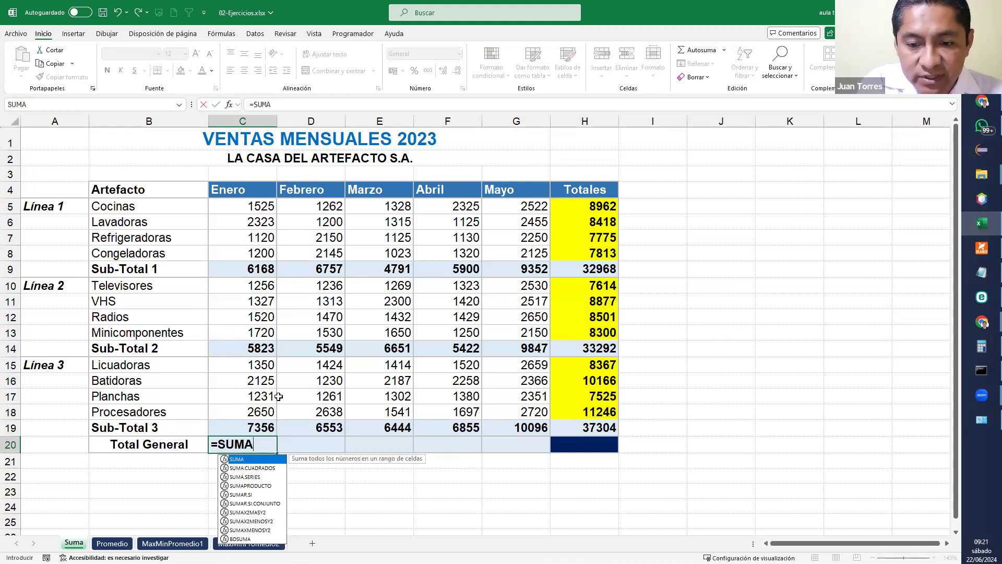
type("(")
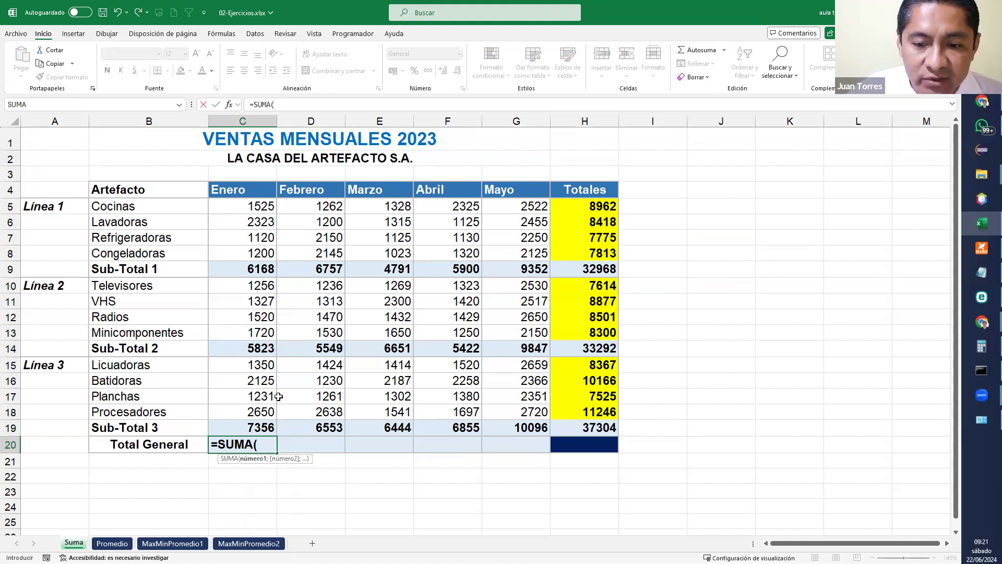
left_click(223, 273)
type(";")
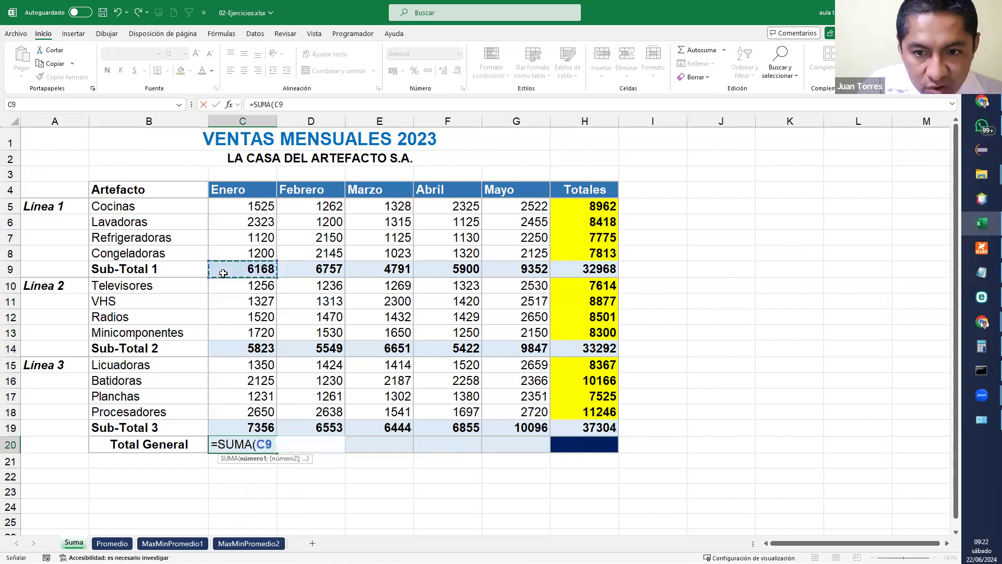
left_click(267, 349)
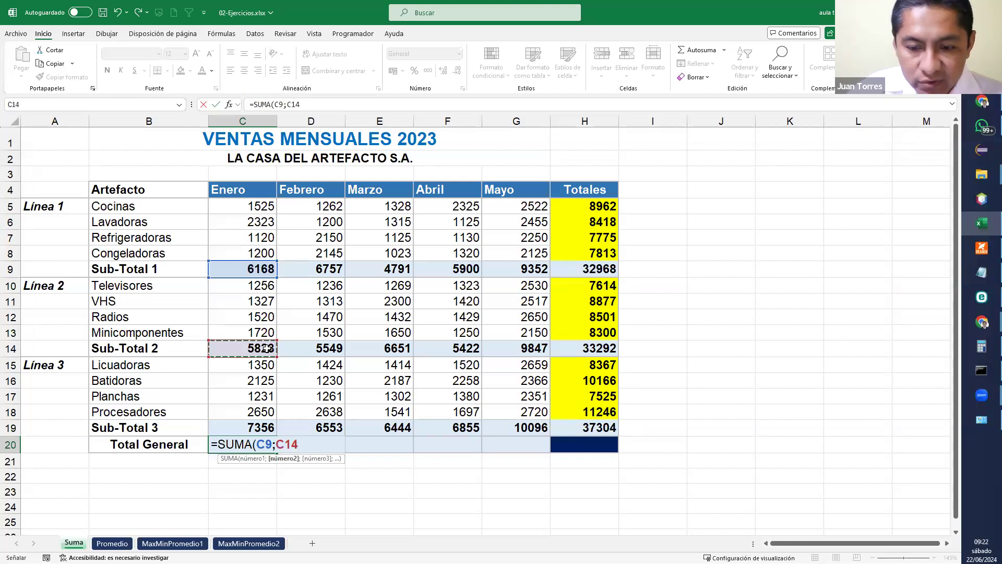
type(";")
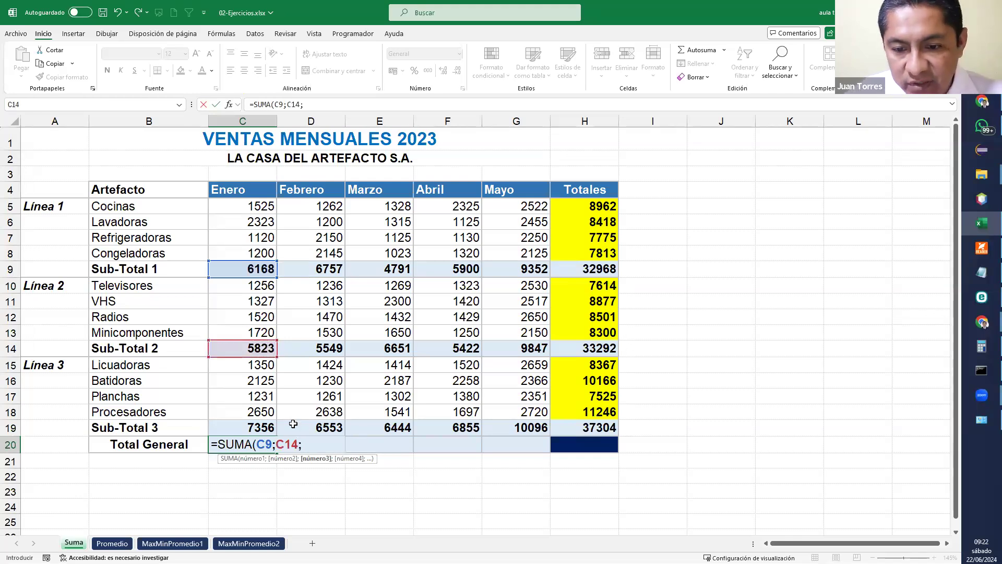
left_click(259, 431)
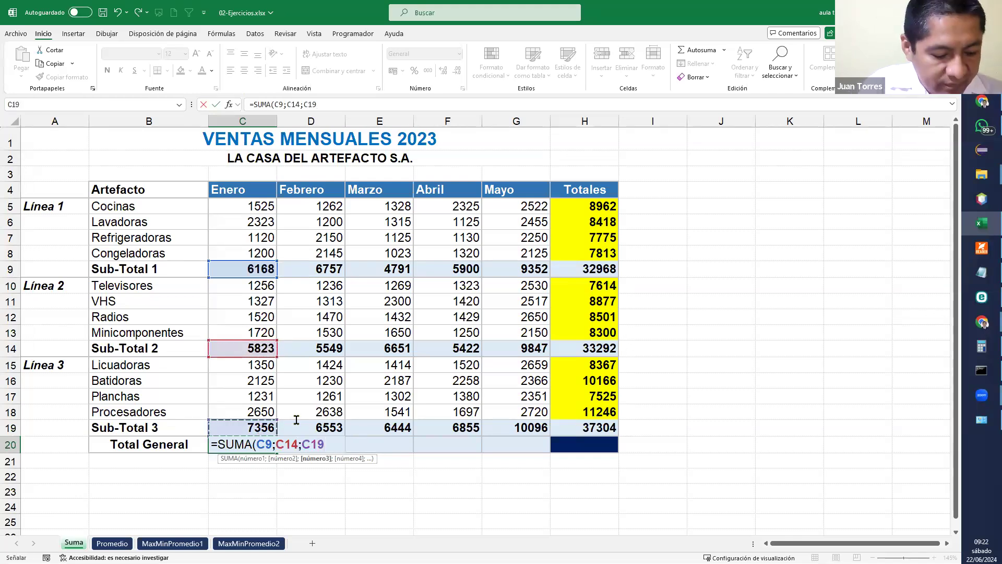
type(")")
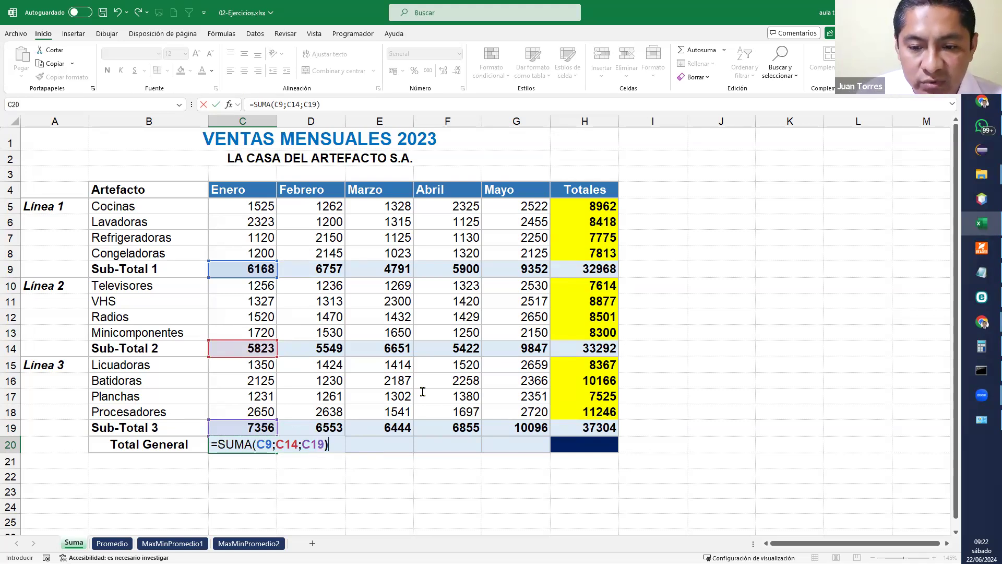
key("Return")
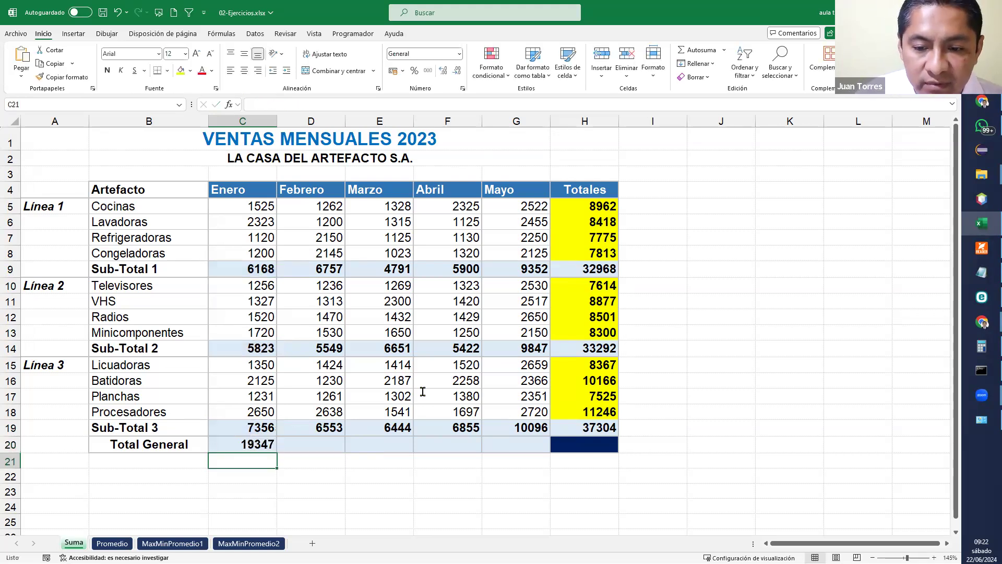
Copy the Total General formula from C20 across to G20
left_click(270, 444)
left_click_drag(277, 452, 540, 455)
left_click(653, 474)
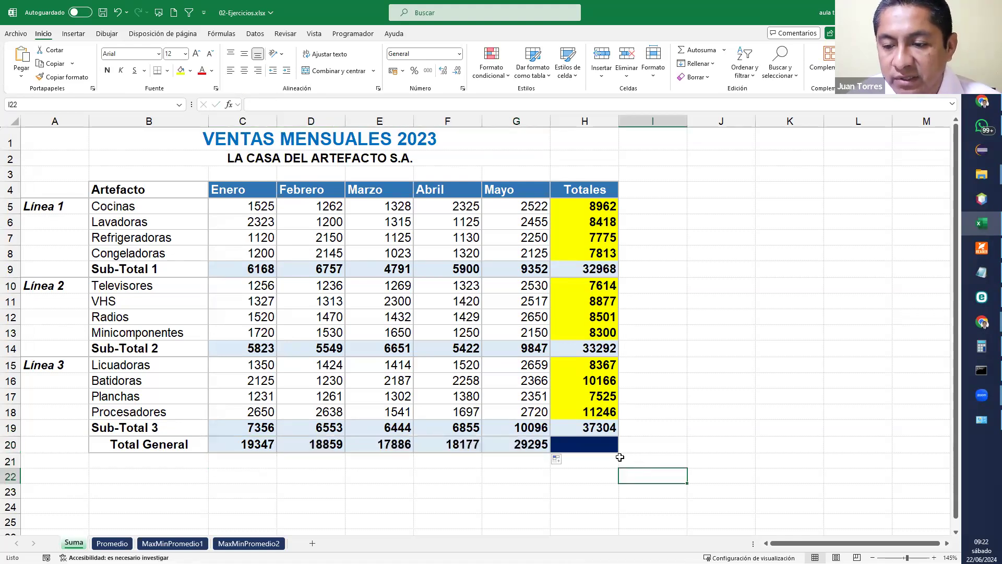
Calculate the overall total in H20 by applying AutoSum to the Total General row, C20:H20
left_click(587, 443)
key("ctrl+n")
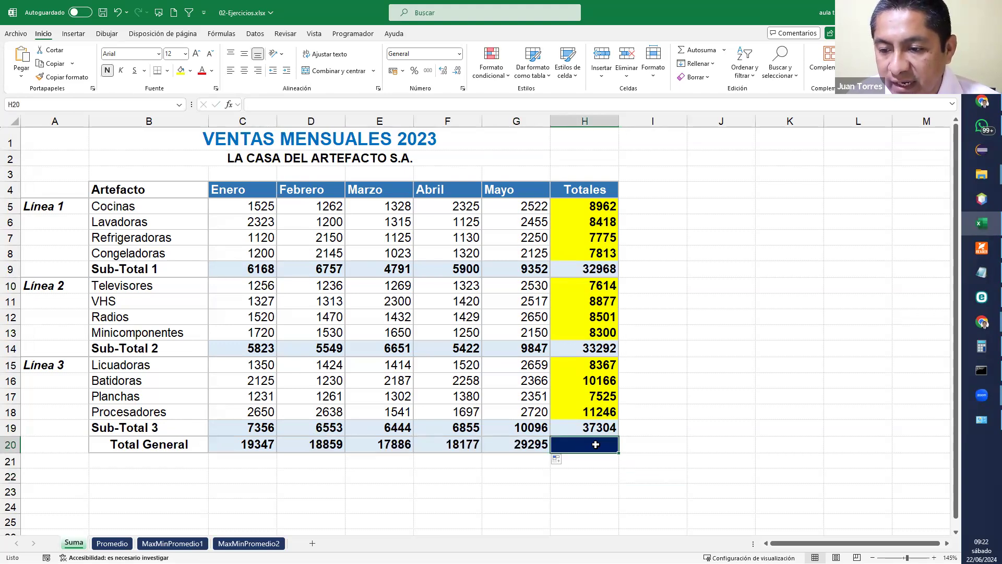
left_click_drag(596, 444, 239, 448)
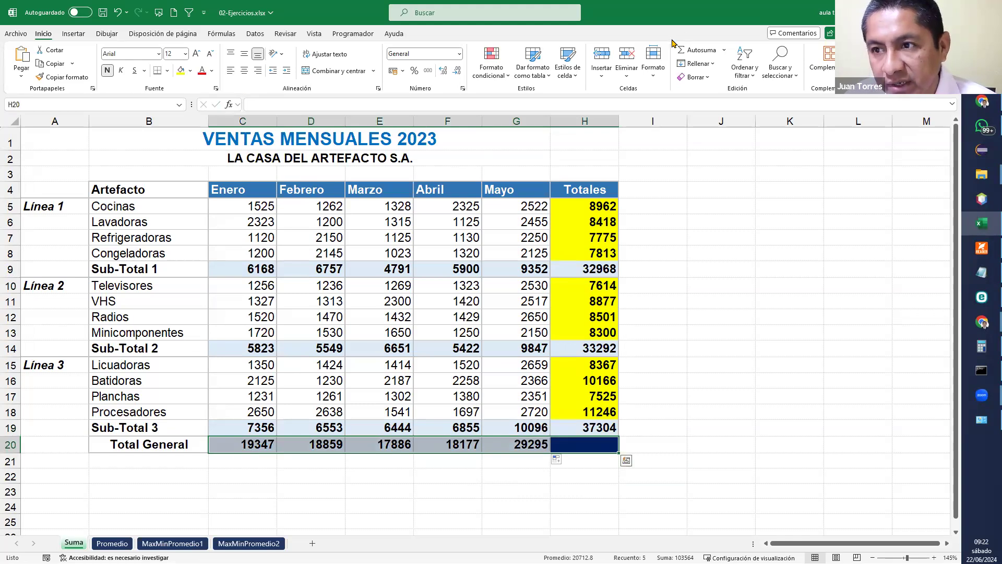
left_click(684, 53)
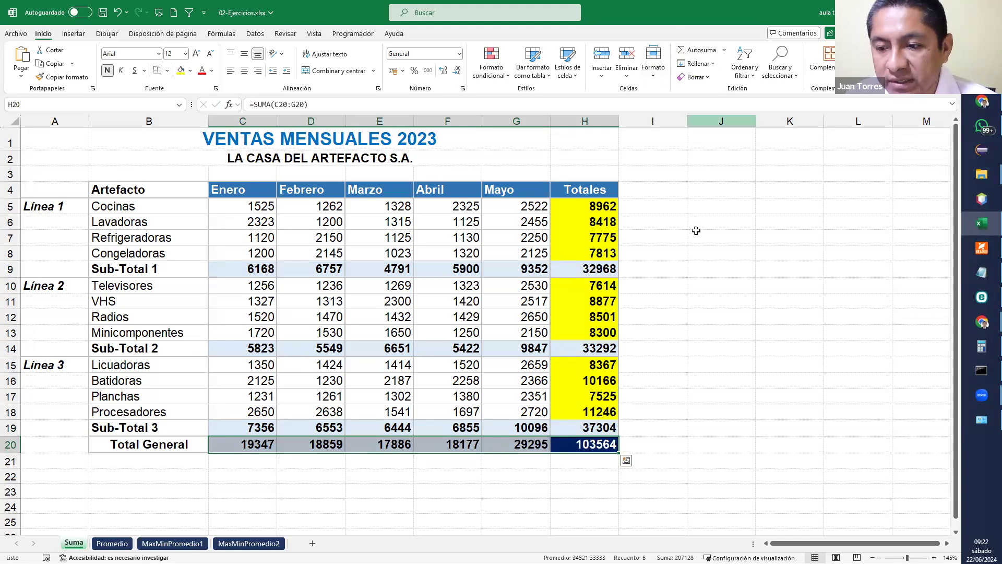
left_click(701, 319)
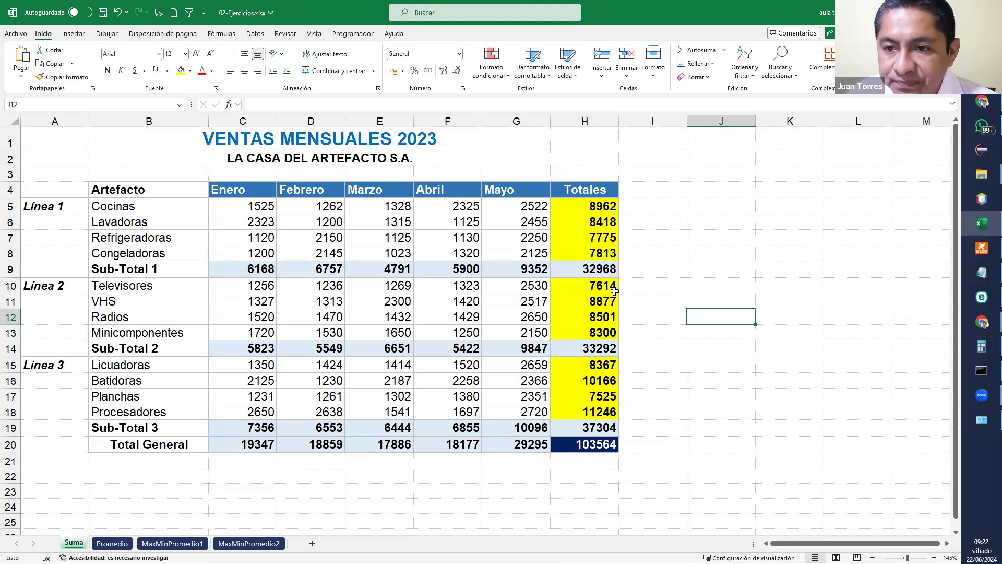
Apply the Contabilidad number format to all sales figures and totals in C5:H20
left_click_drag(587, 449, 250, 209)
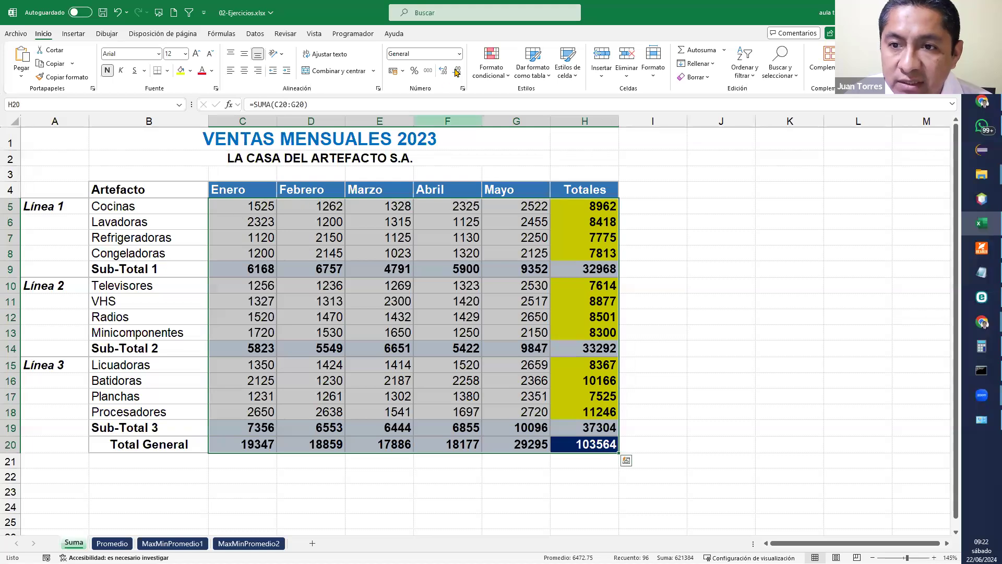
left_click(459, 54)
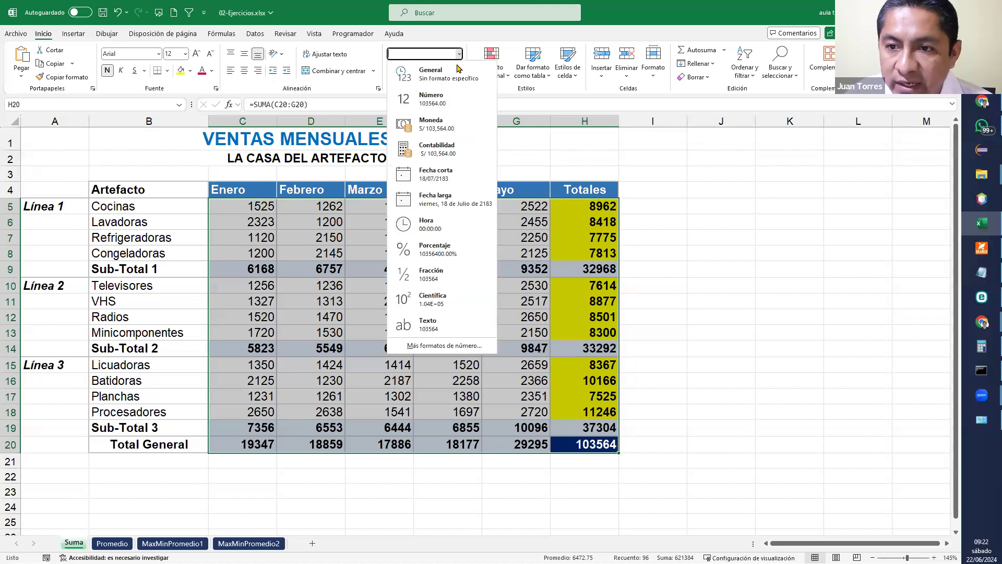
left_click(432, 150)
left_click(799, 196)
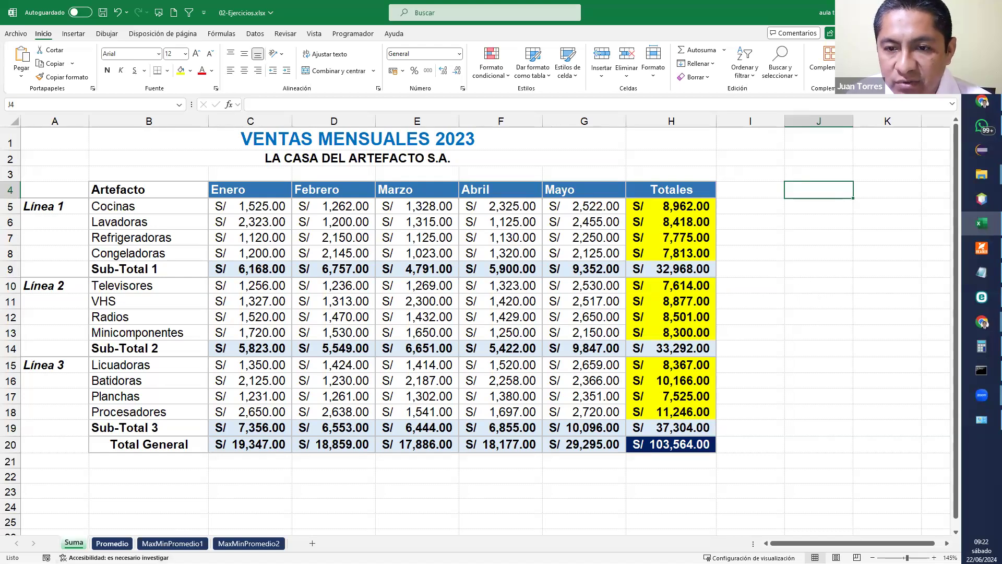
Open the Promedio worksheet with the student grades exercise
left_click(112, 544)
left_click(466, 388)
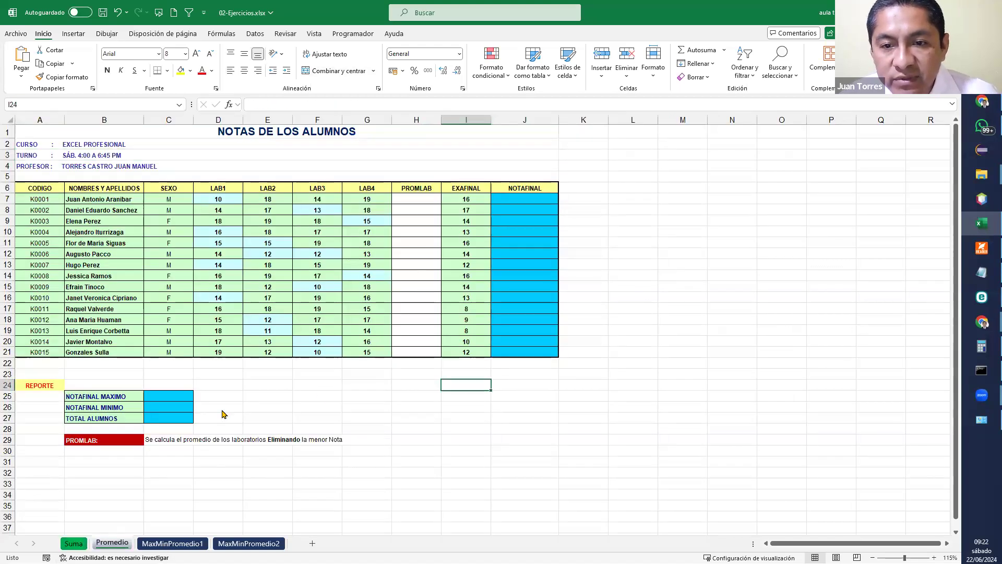
Enter =PROMEDIO(D7:G7) in PROMLAB cell H7 to average the first student's four lab grades
scroll(222, 406, "up", 2)
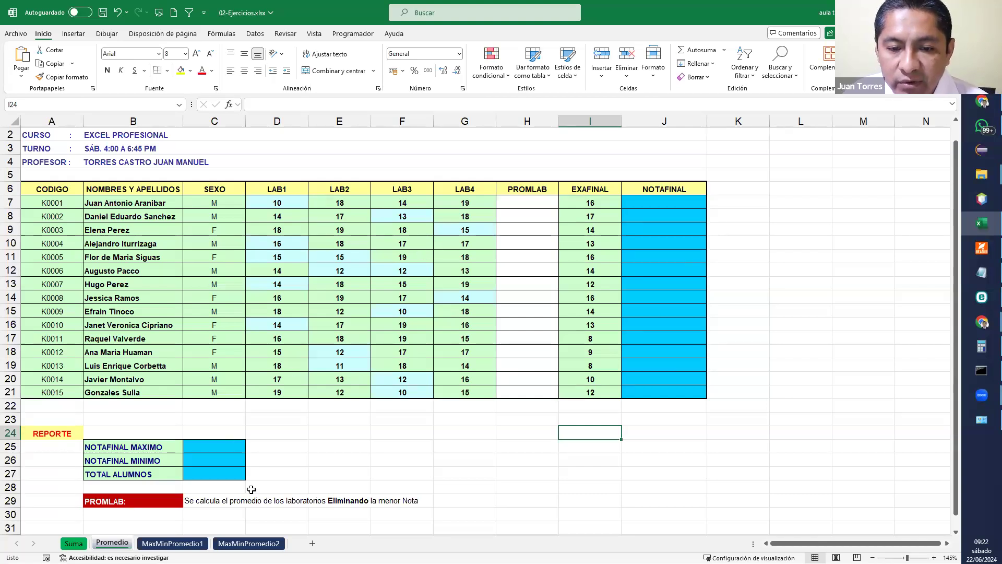
left_click(527, 201)
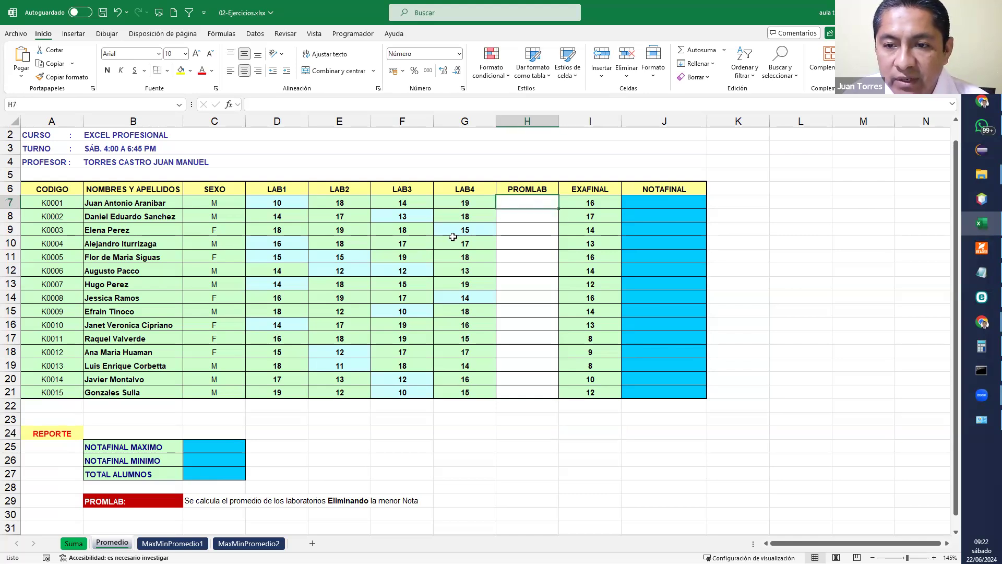
left_click(392, 231)
left_click(505, 230)
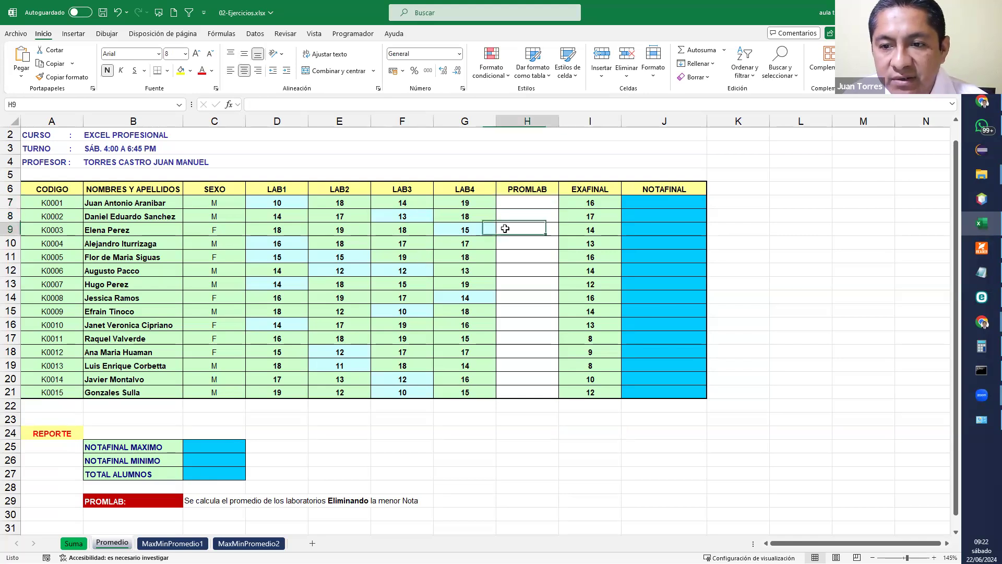
left_click(520, 201)
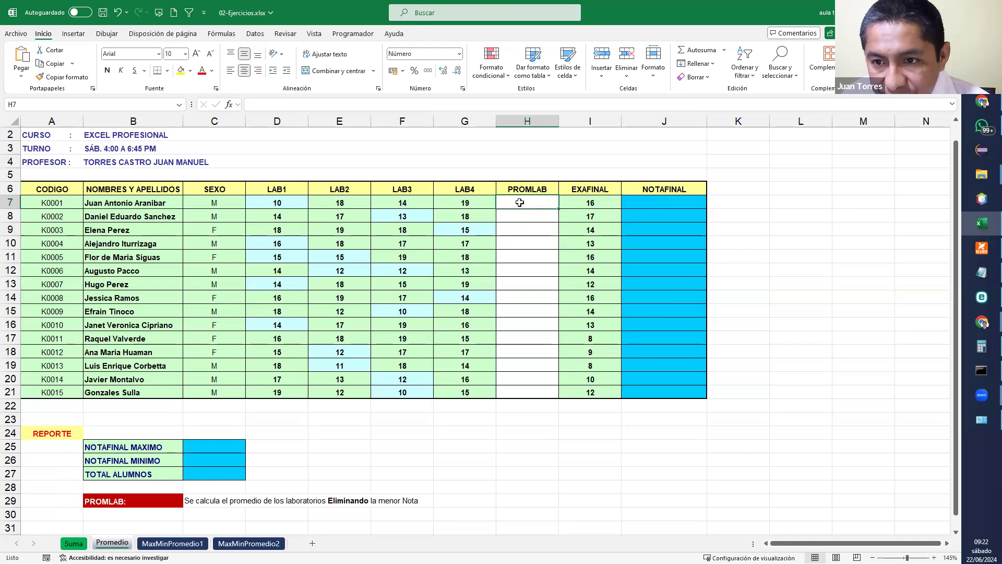
type("=")
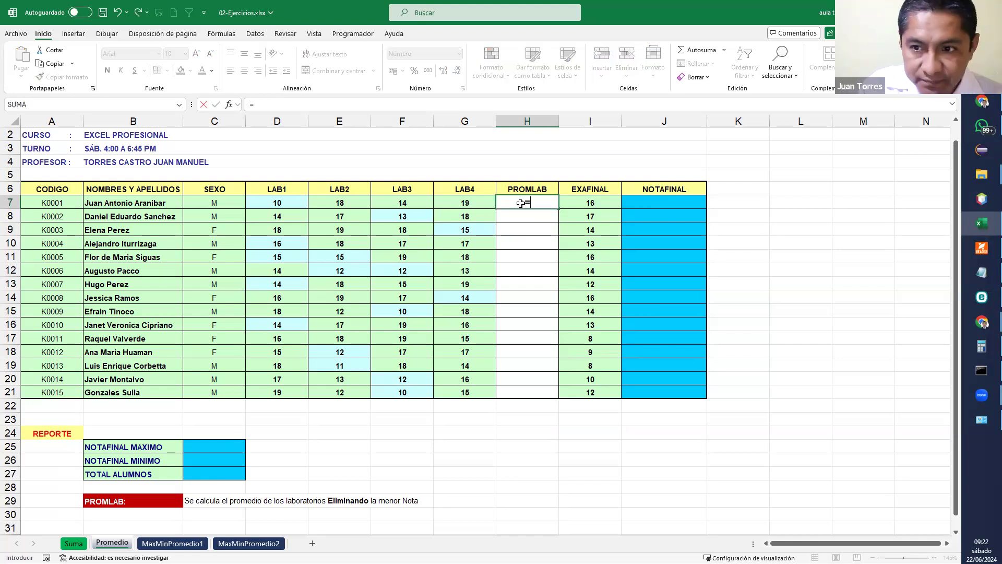
type("PROME")
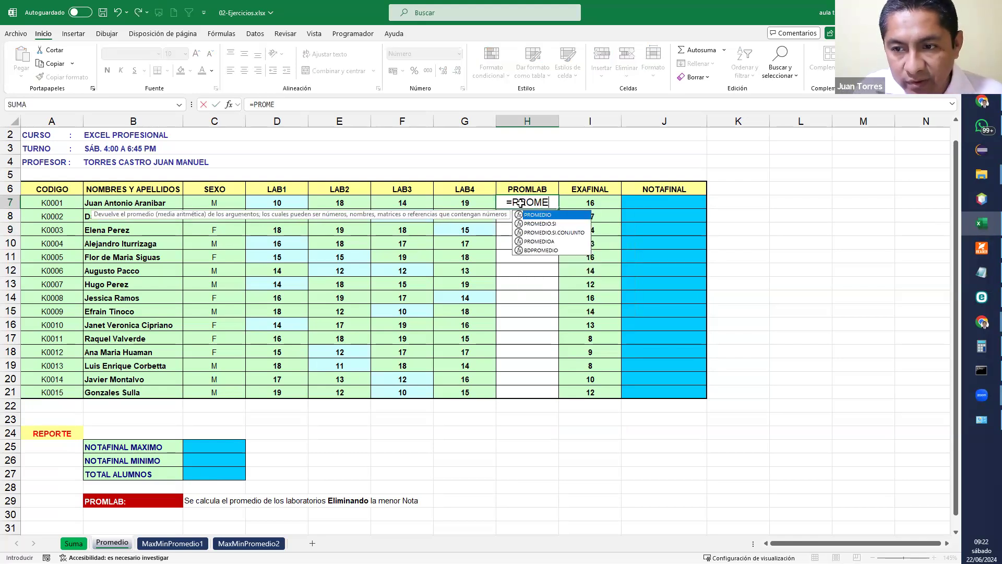
type("DIO(")
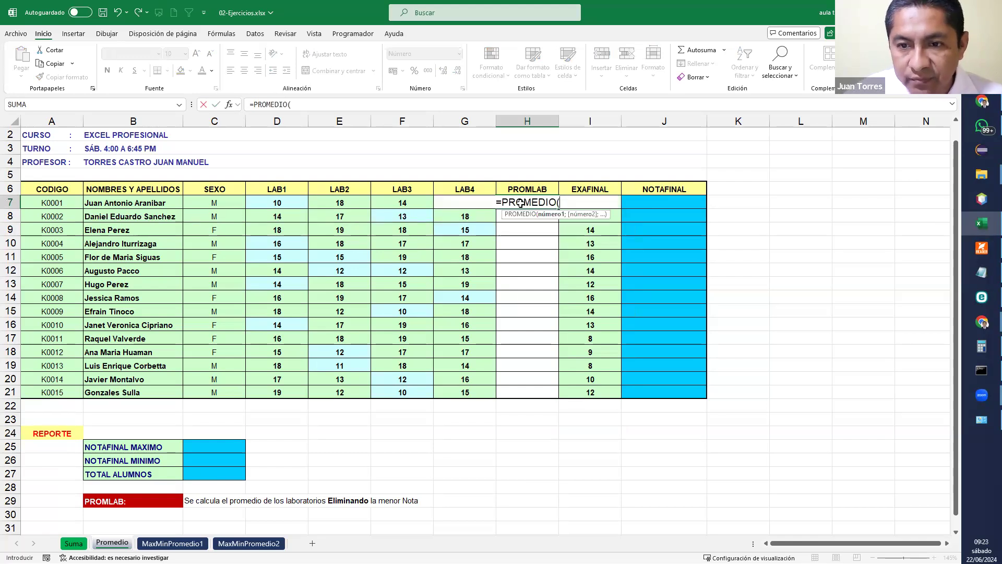
left_click(295, 203)
left_click_drag(295, 203, 460, 203)
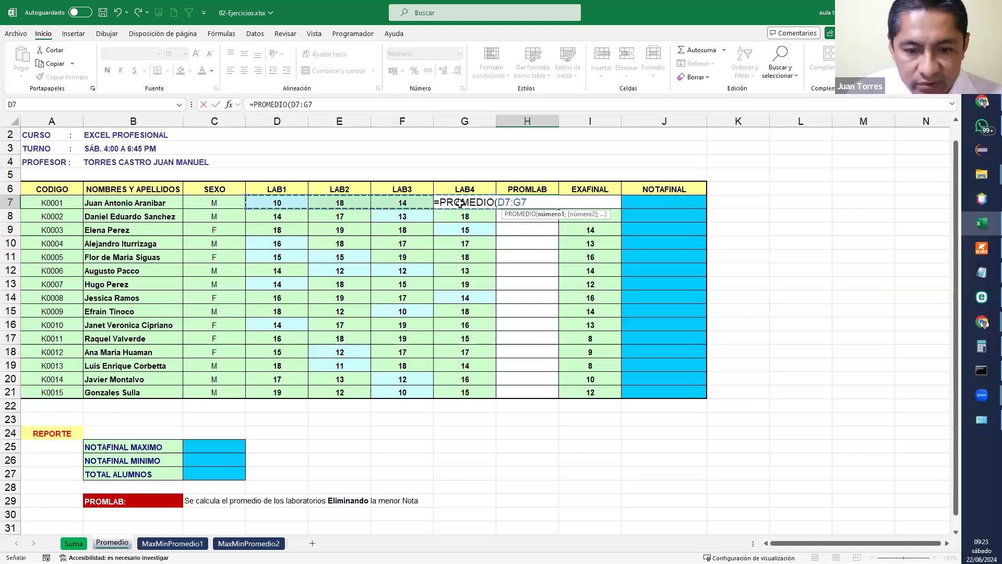
type(")")
key("Return")
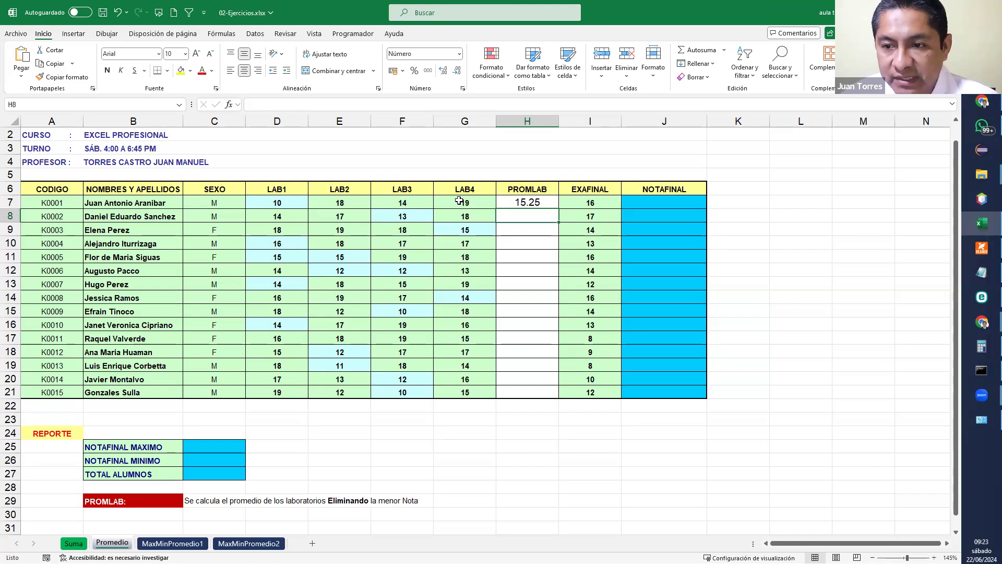
Fill the PROMEDIO formula from H7 down the PROMLAB column to H21
left_click(525, 203)
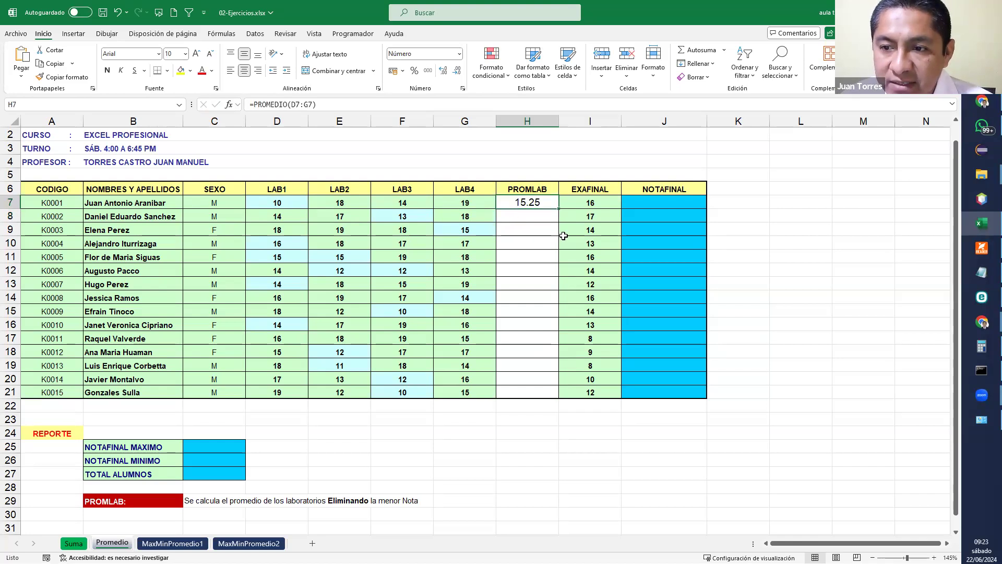
left_click_drag(556, 209, 537, 397)
left_click(565, 456)
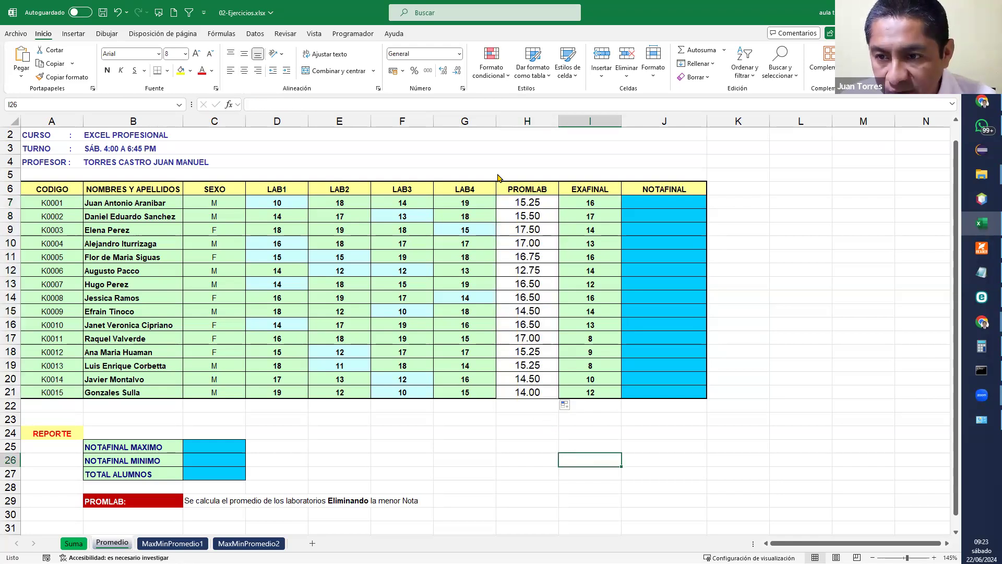
Capture the PROMLAB, EXAFINAL and NOTAFINAL columns as a screen snip and paste the image into the sheet
key("super+shift+s")
left_click_drag(495, 173, 707, 402)
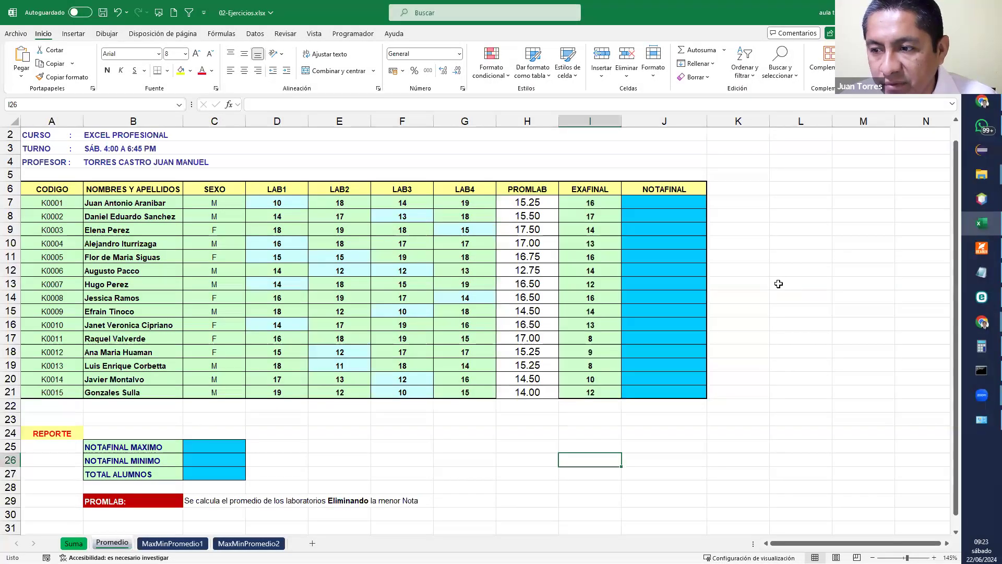
left_click(778, 283)
key("ctrl+v")
left_click(550, 313)
left_click(414, 456)
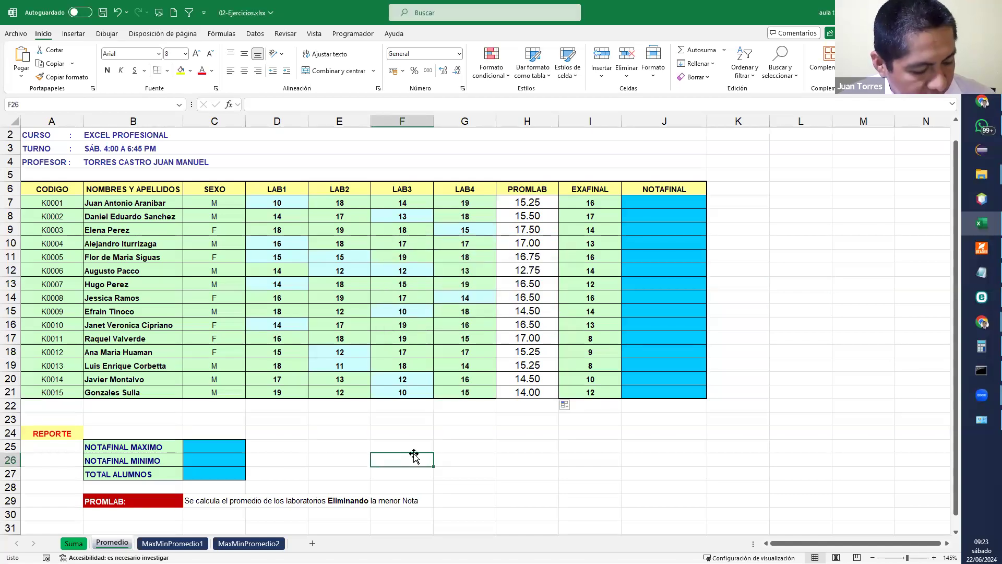
key("ctrl+v")
Shrink the pasted image to about the size of the original columns and place it beside the NOTAFINAL column
left_click_drag(585, 448, 867, 184)
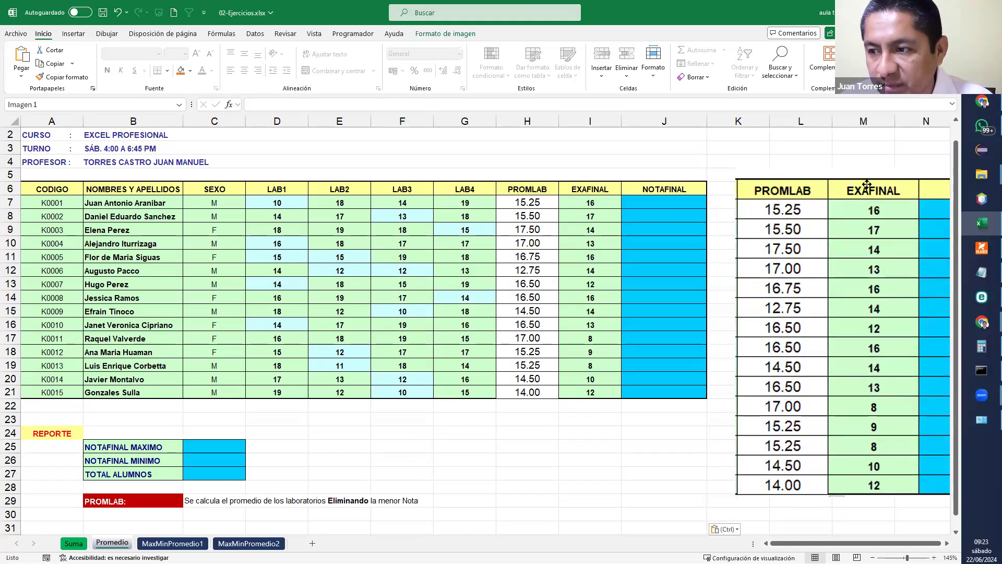
left_click_drag(740, 177, 846, 267)
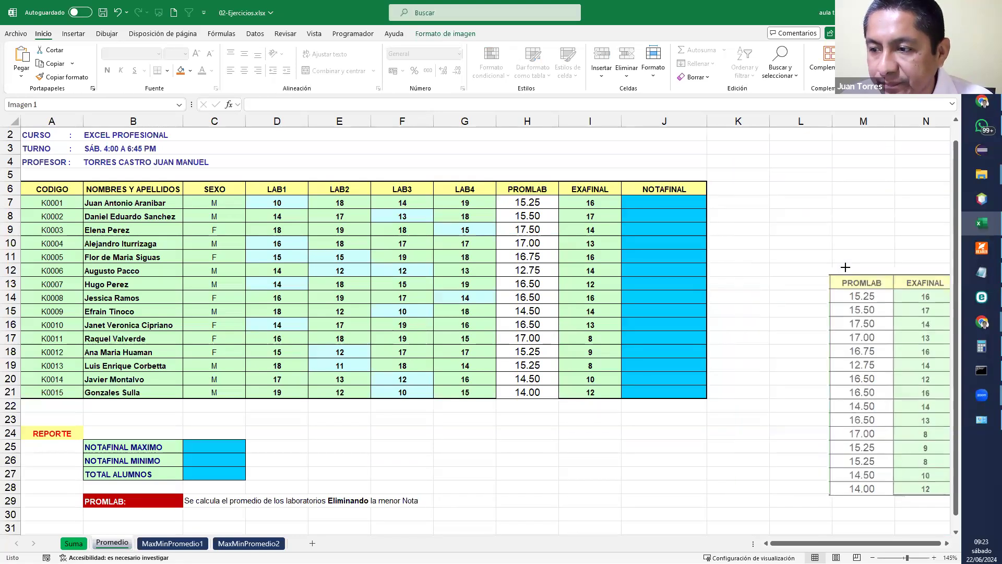
key("ctrl+z")
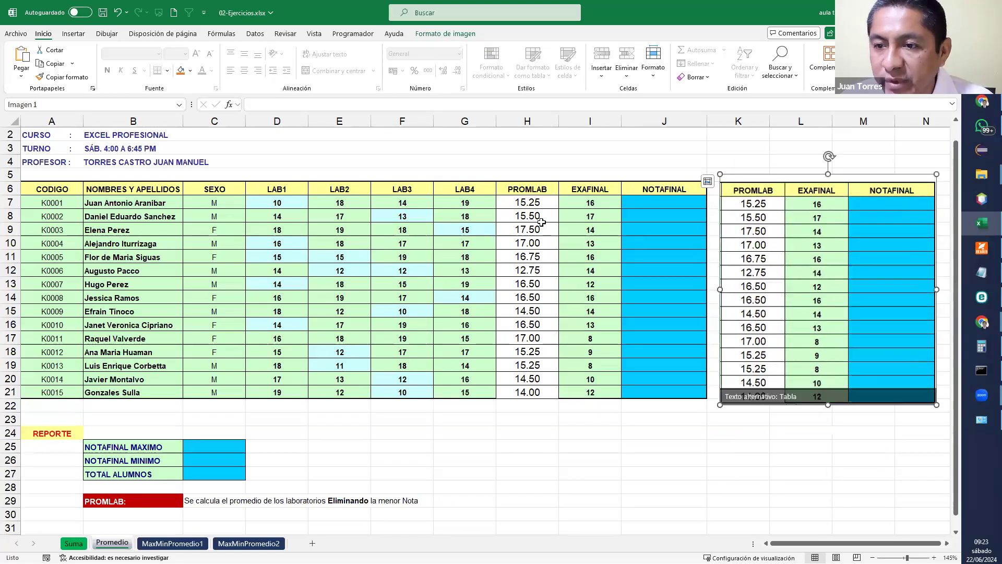
Clear the averages in H7:H21 and enter =SUMA(D7:G7) in H7 to total the first student's lab grades
left_click_drag(538, 202, 522, 385)
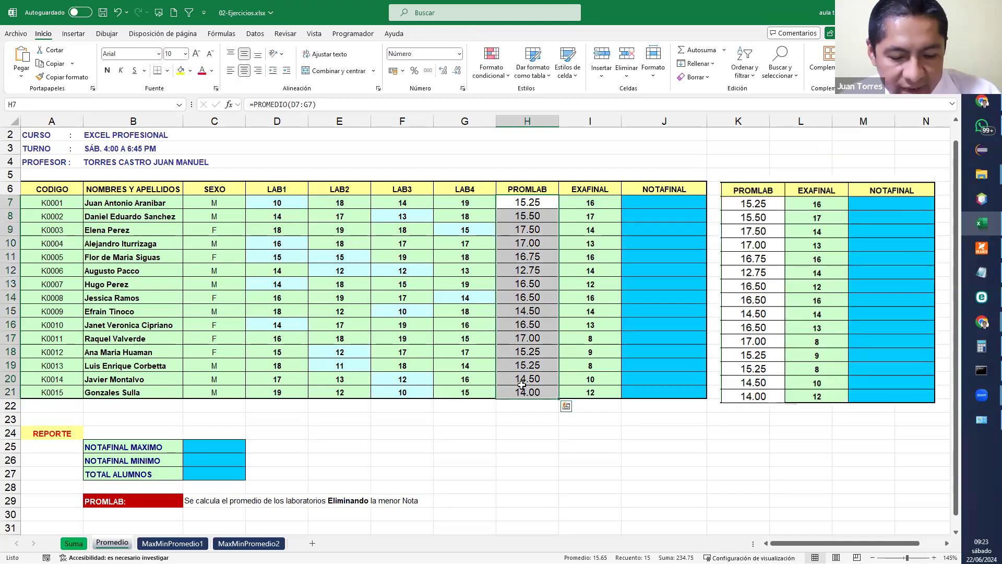
key("Delete")
left_click(547, 204)
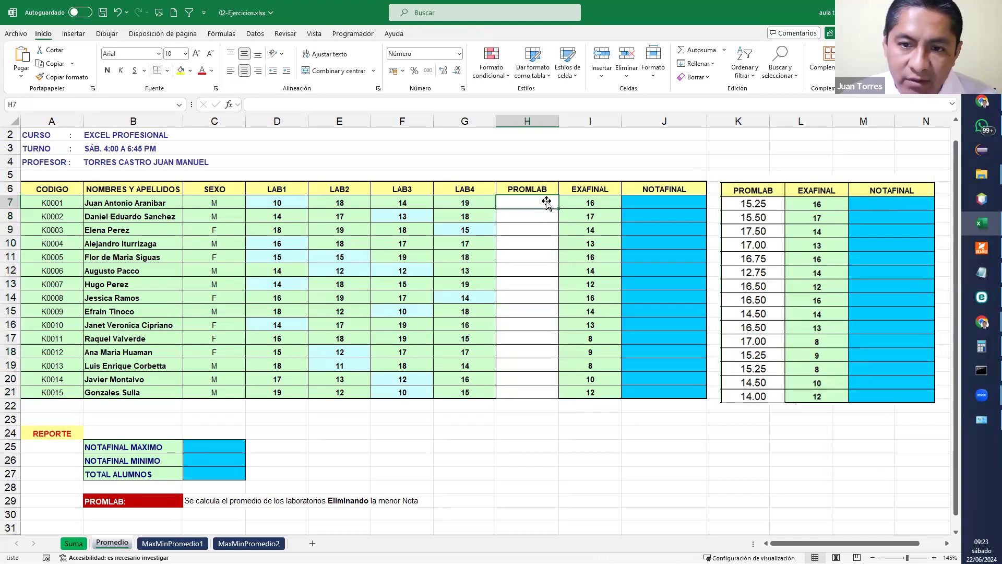
type("=")
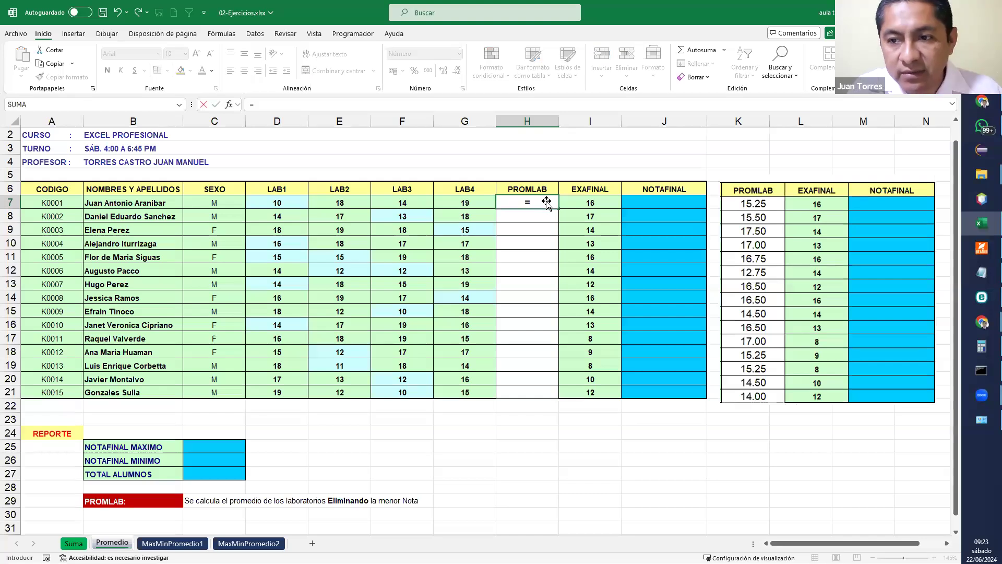
type("SUM")
key("BackSpace")
key("BackSpace")
key("BackSpace")
type("SUMA(")
left_click_drag(274, 203, 464, 202)
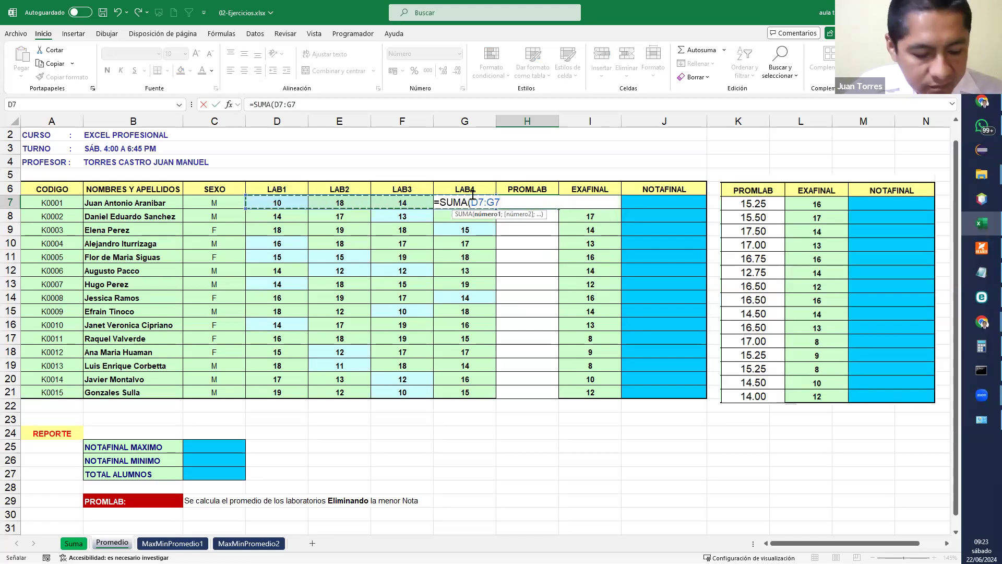
key("Return")
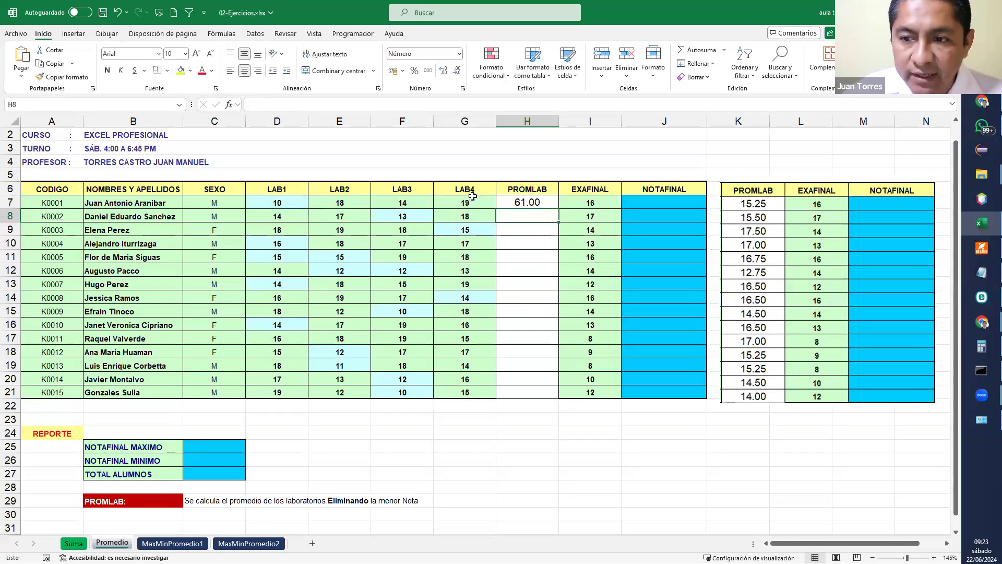
Extend the H7 formula to =SUMA(D7:G7)-MIN(D7:G7) so it subtracts the lowest lab grade
left_click(531, 204)
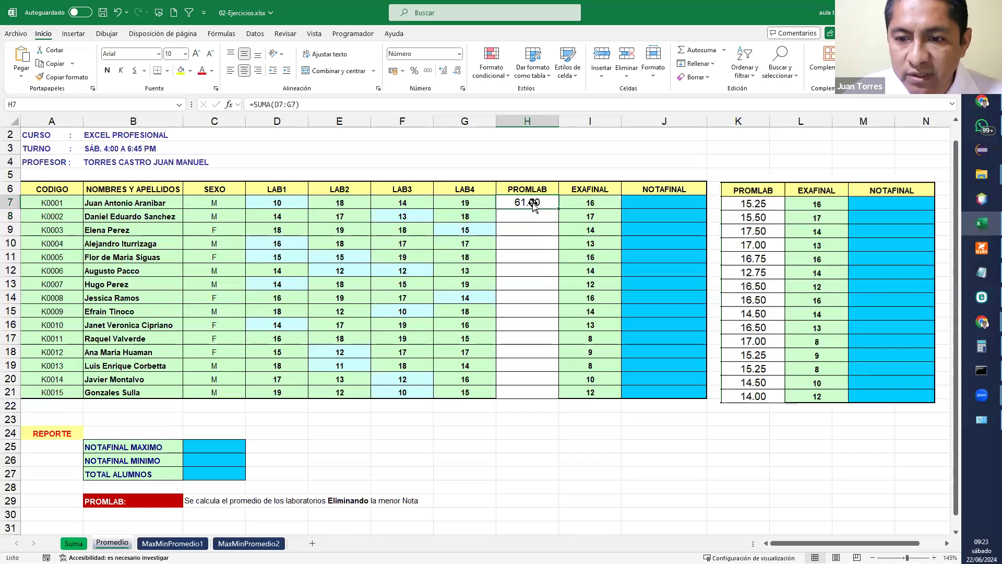
double_click(533, 205)
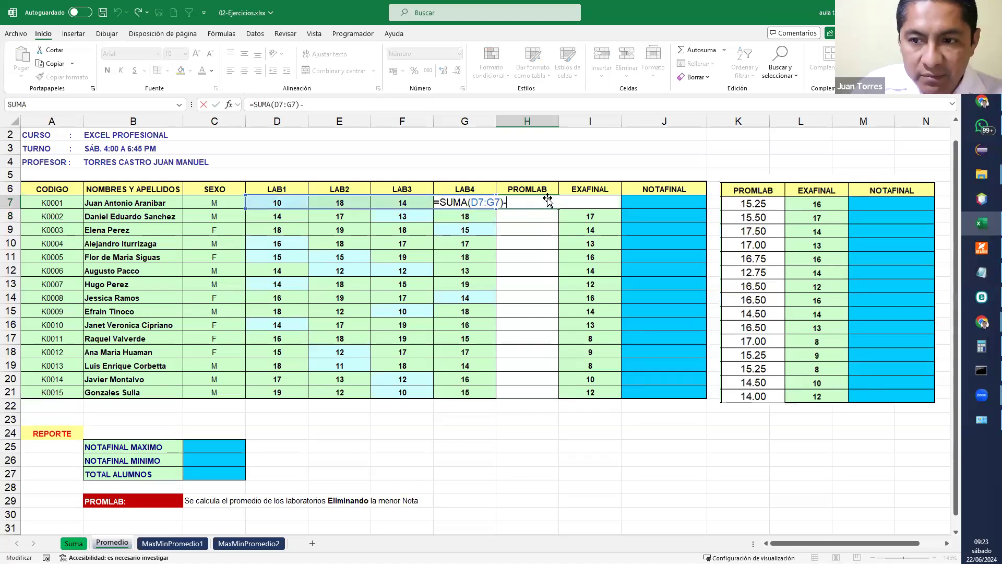
type("-MIN(")
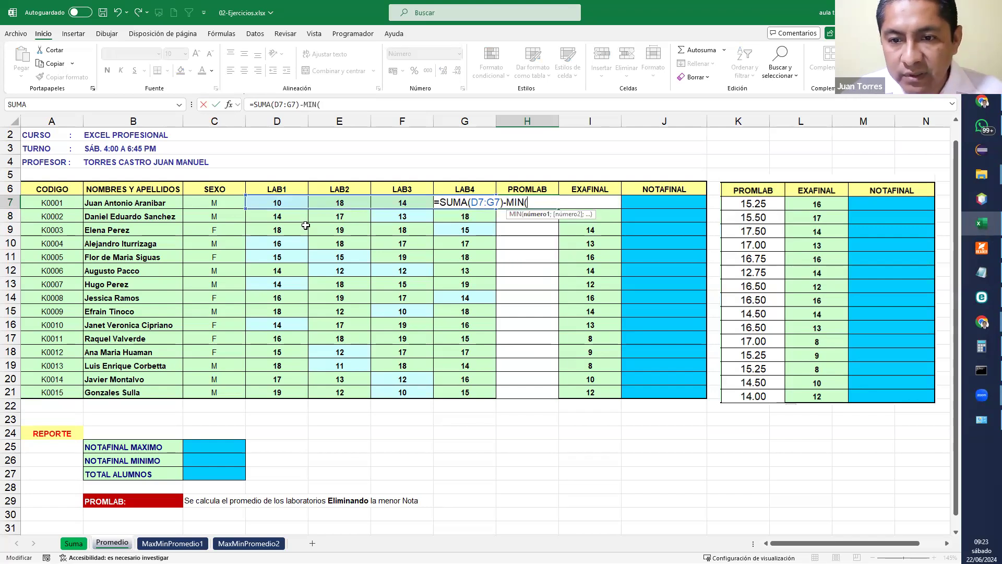
left_click_drag(256, 202, 444, 201)
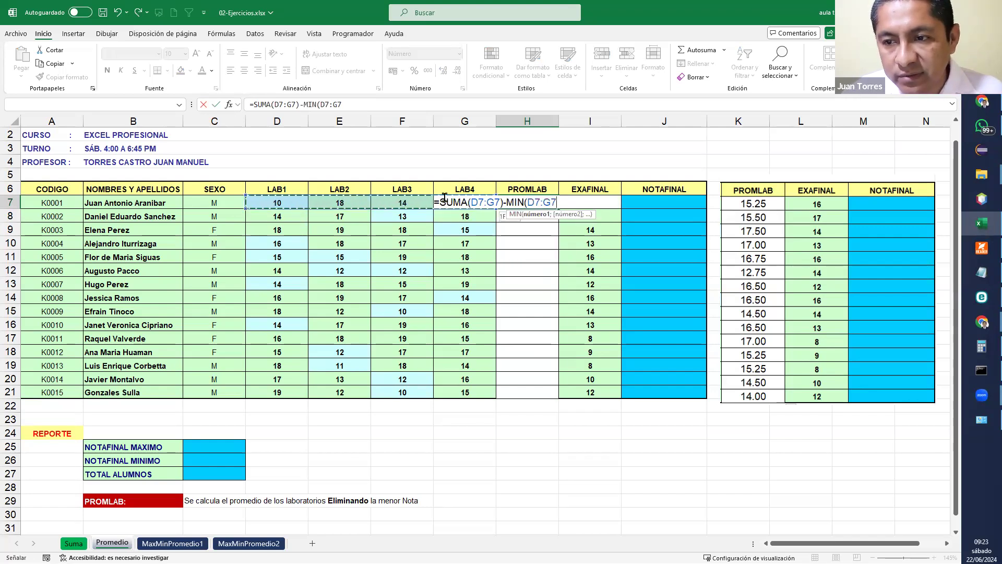
type(")")
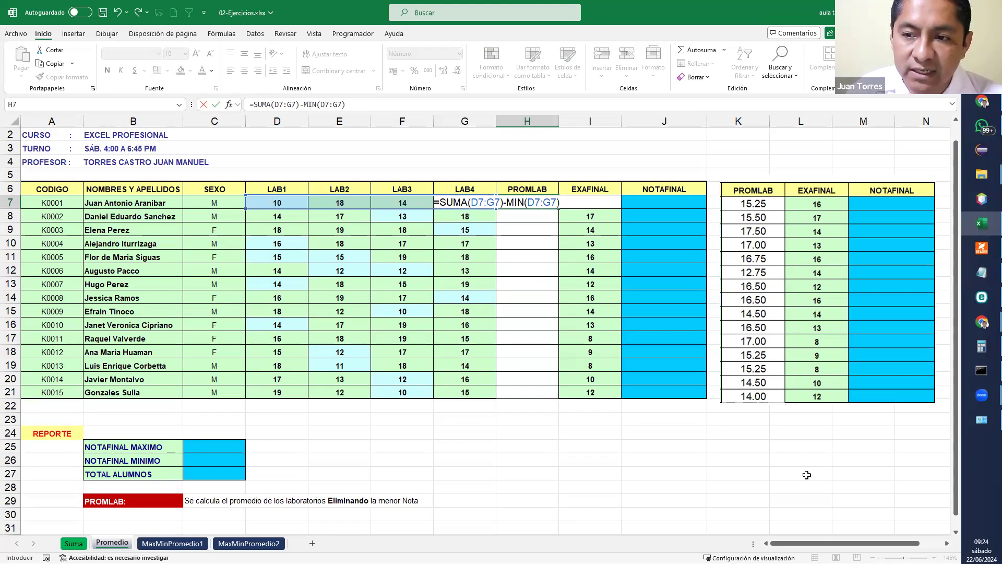
key("Return")
Enclose the H7 subtraction in parentheses and divide it by 3, giving =(SUMA(D7:G7)-MIN(D7:G7))/3
left_click(525, 203)
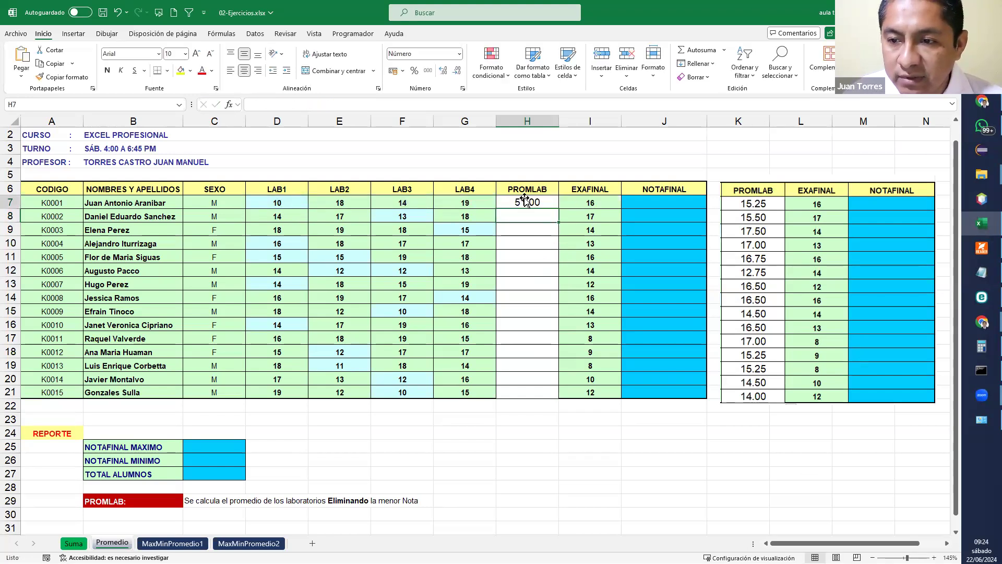
double_click(538, 204)
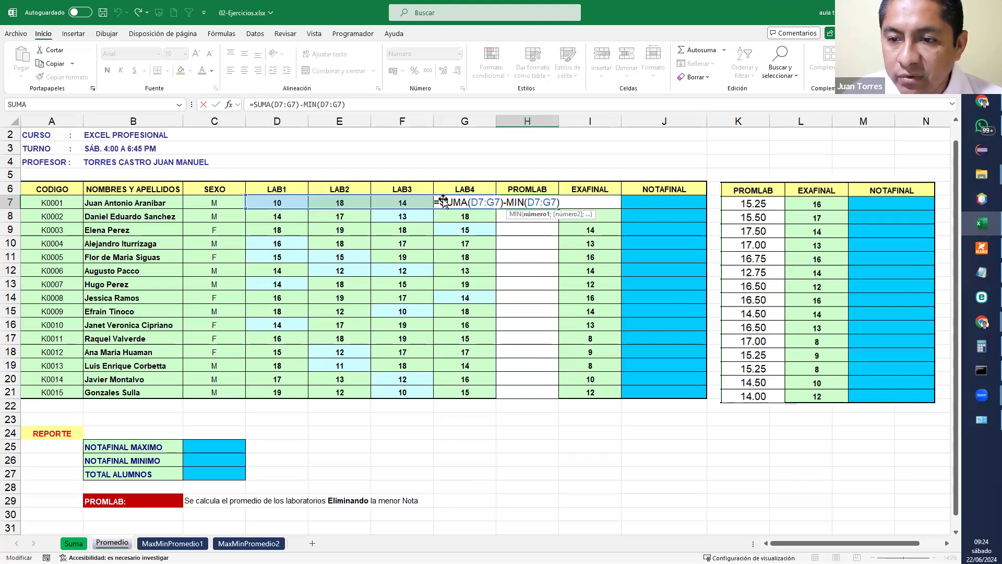
type("(")
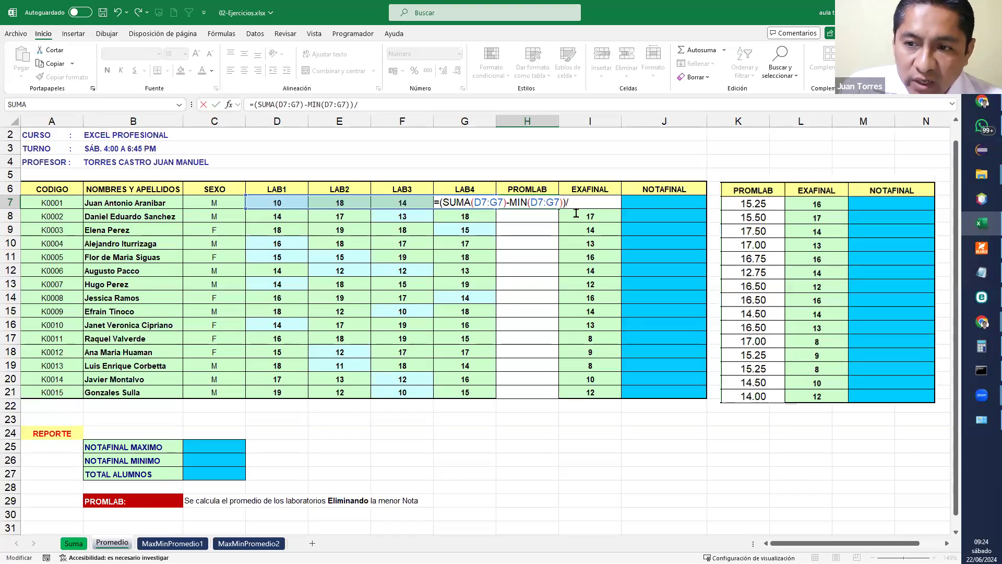
type("3")
key("Return")
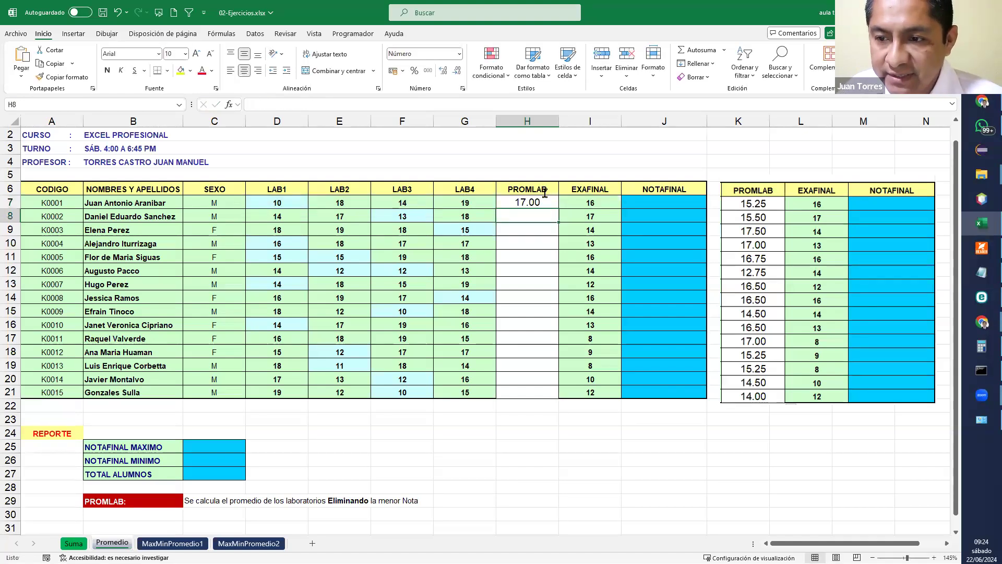
Fill the revised lab average formula from H7 down to H21 for all students
left_click(545, 201)
left_click_drag(559, 210, 530, 396)
left_click(566, 434)
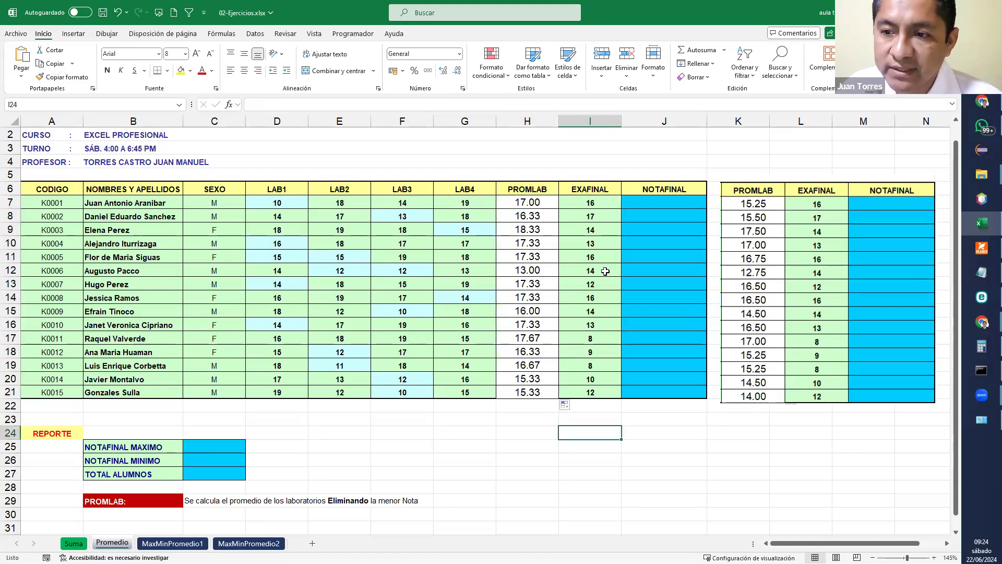
Move the captured image next to the PROMLAB column to compare the two sets of averages, and delete the image
left_click_drag(824, 246, 662, 244)
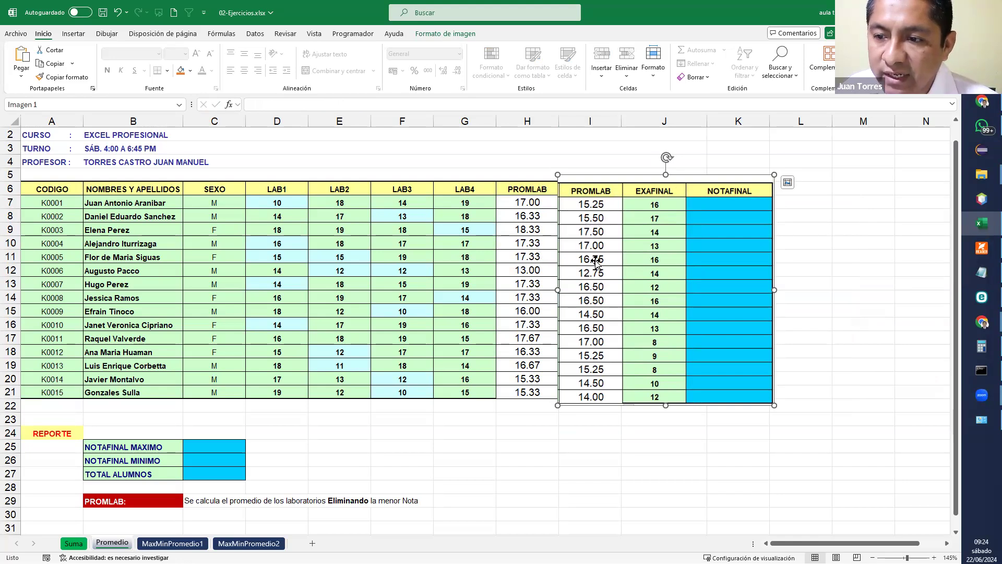
left_click_drag(609, 267, 670, 264)
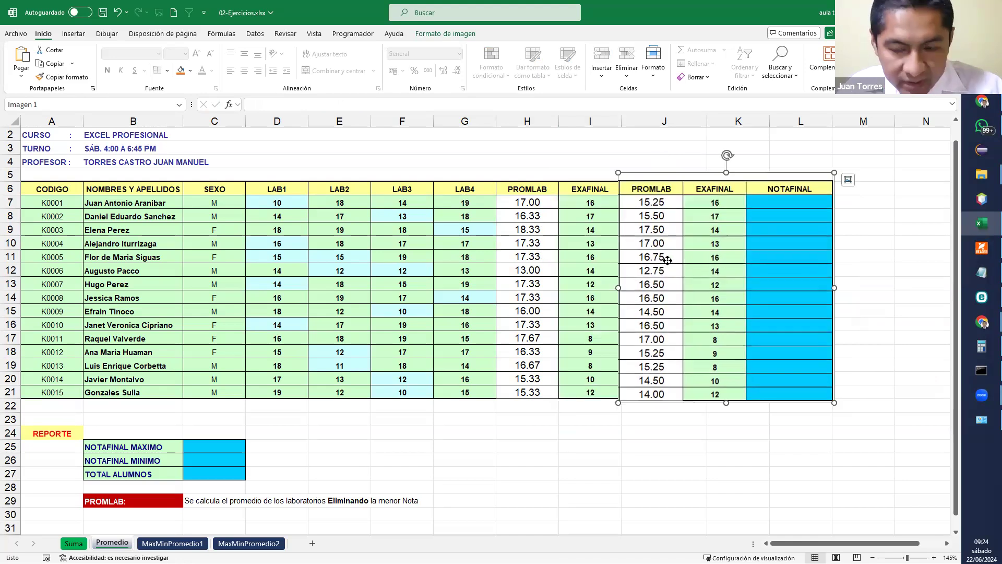
key("Delete")
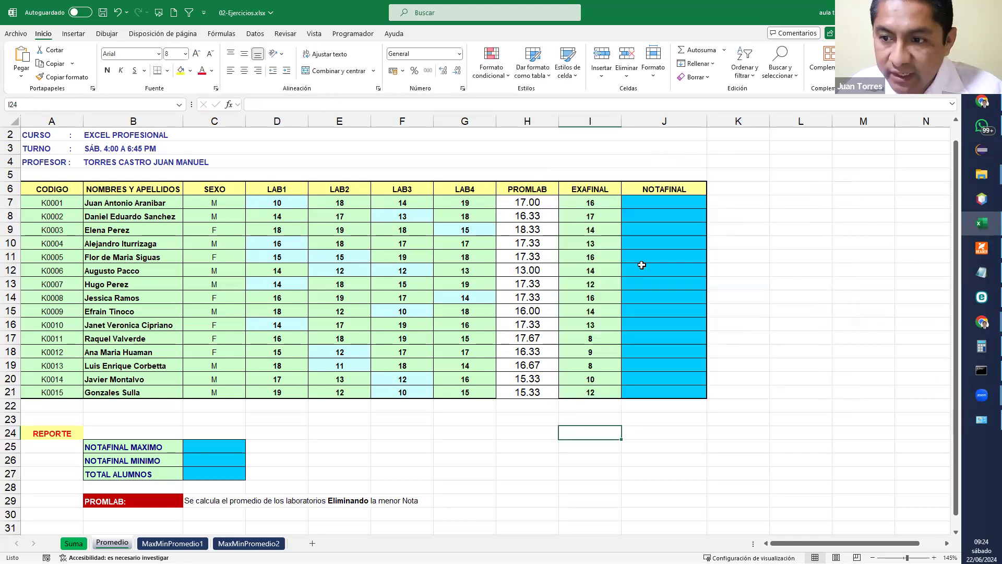
Calculate the first student's NOTAFINAL in J7 with =PROMEDIO(H7:I7), averaging the lab average and the final exam
left_click(641, 205)
type("=")
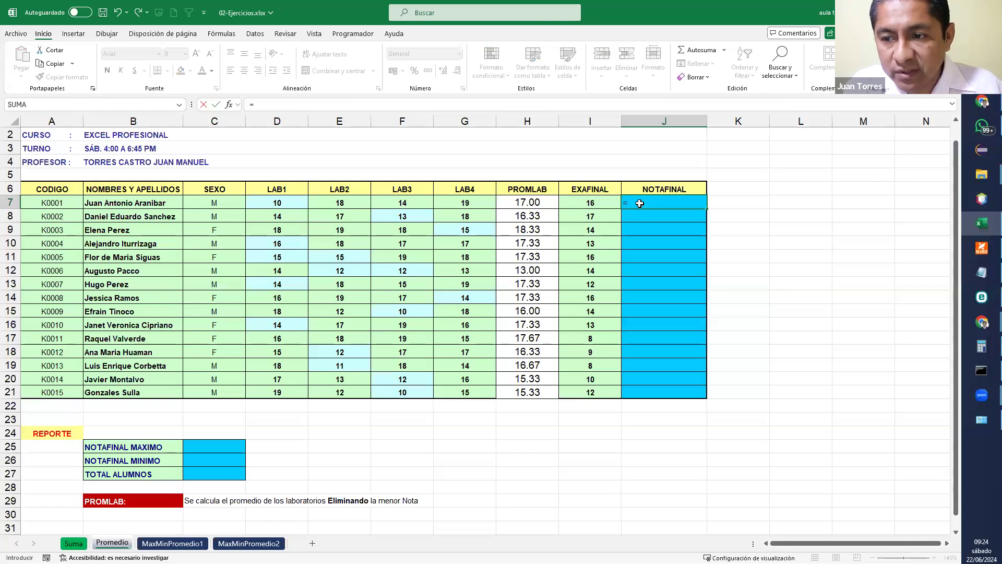
type("PROMEDIO(")
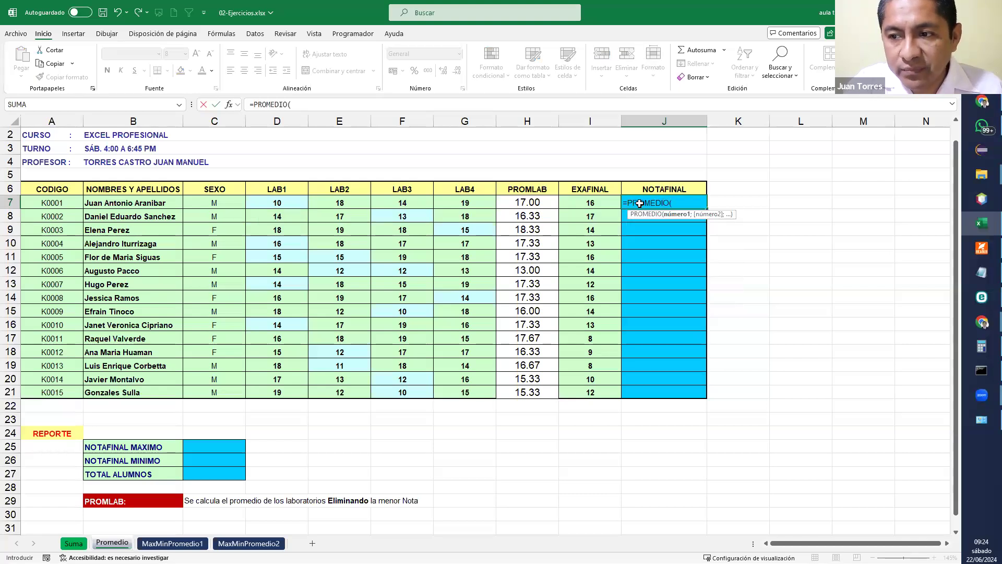
left_click_drag(543, 204, 562, 200)
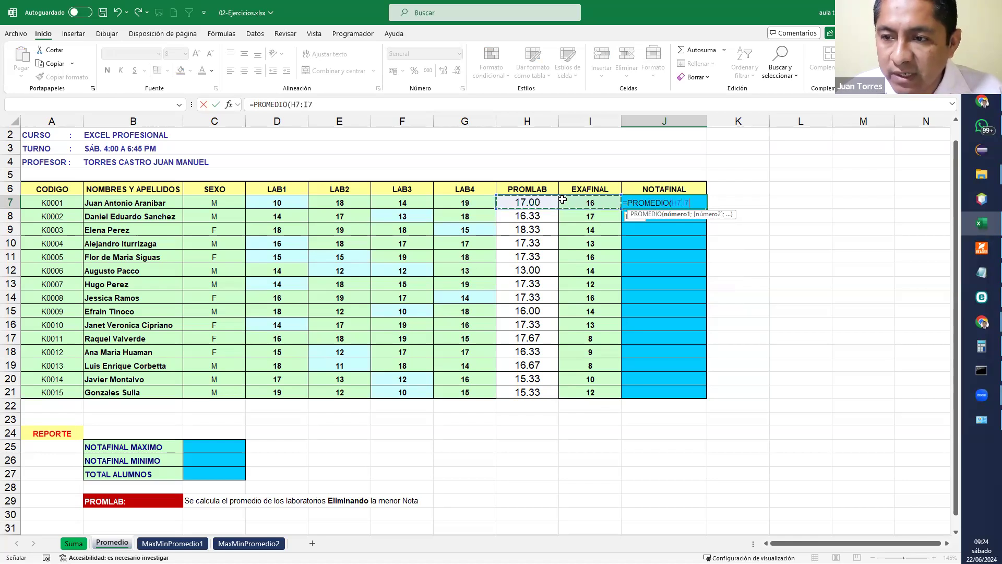
type(")")
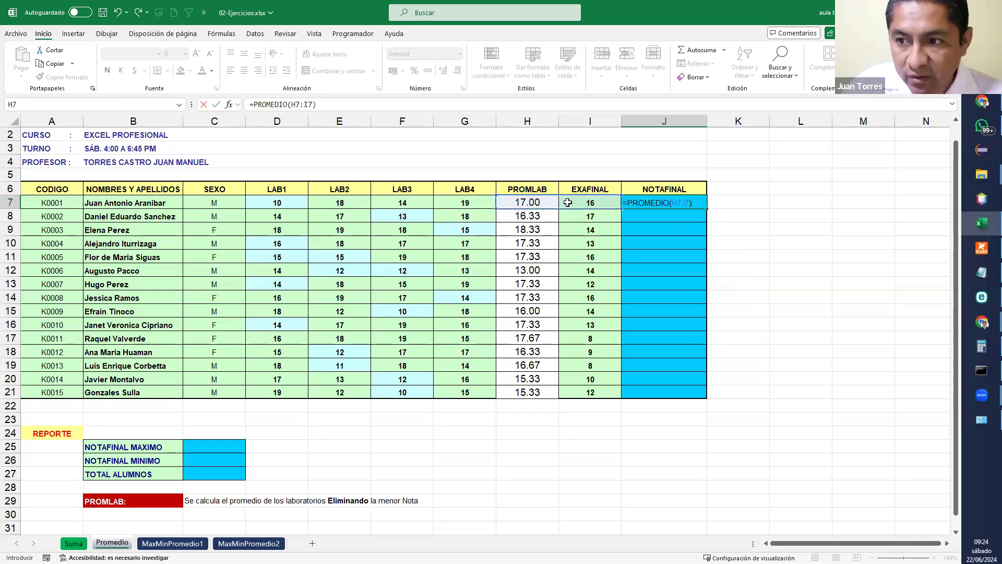
key("Return")
Fill the NOTAFINAL formula from J7 down to J21, and centre the grades at font size 9
left_click(676, 203)
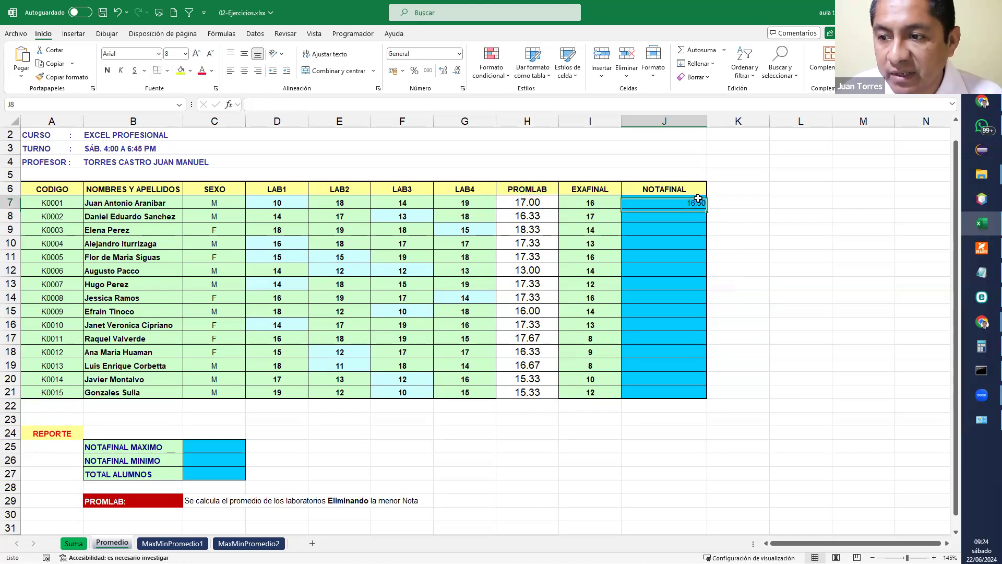
left_click_drag(707, 208, 726, 403)
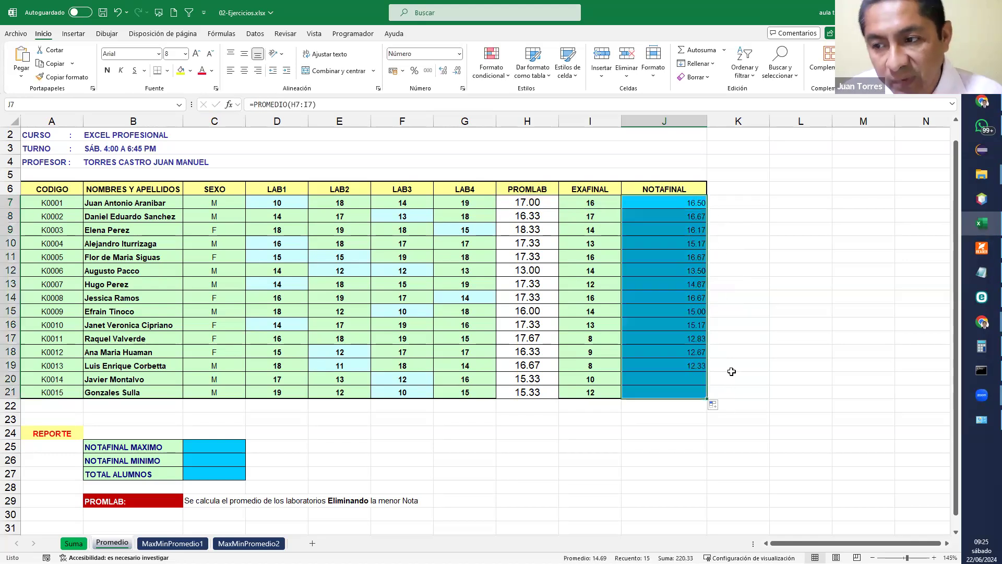
left_click(197, 54)
left_click(244, 71)
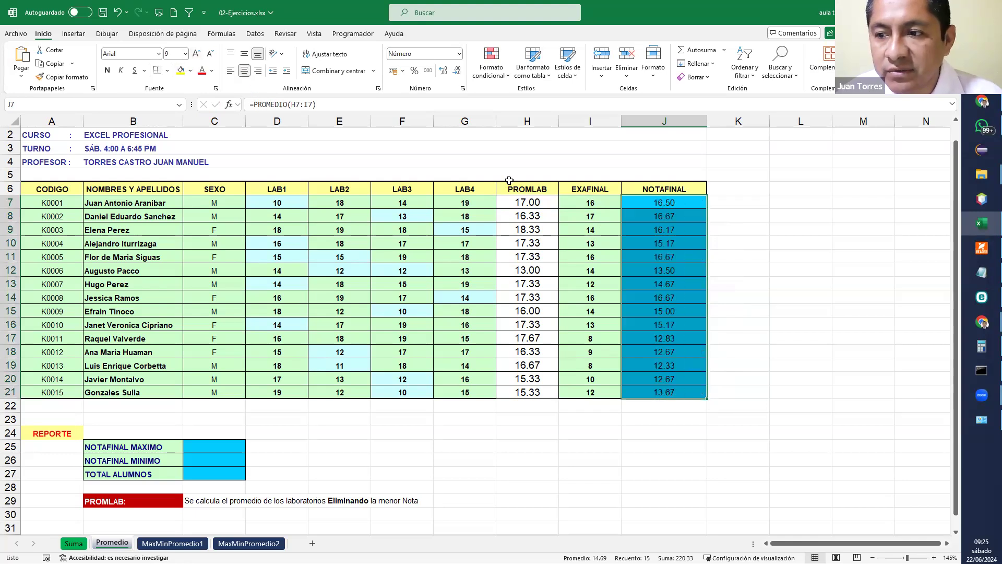
left_click(790, 274)
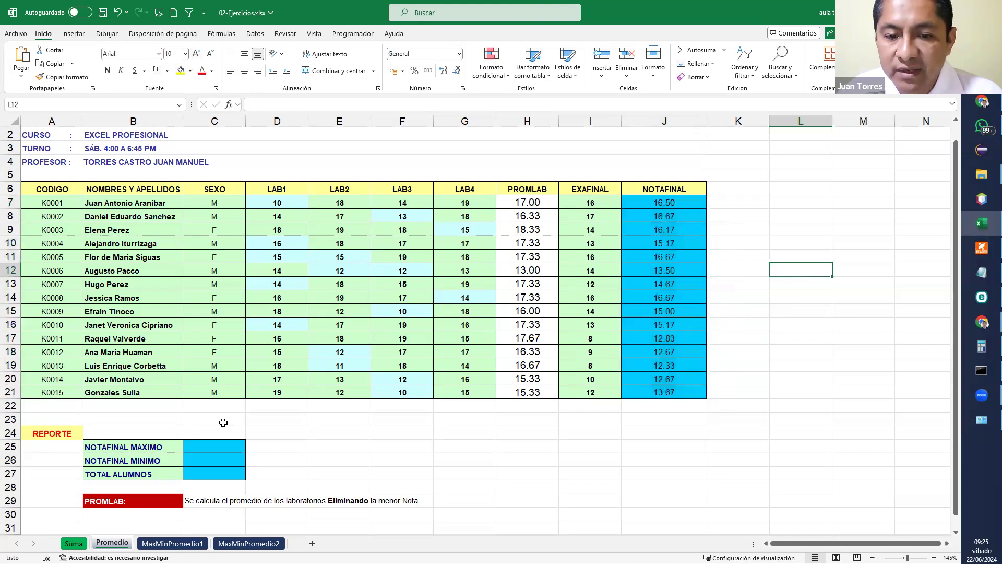
Calculate the highest final grade in C25 of the report with the MAX function over J7:J21
scroll(185, 447, "down", 1)
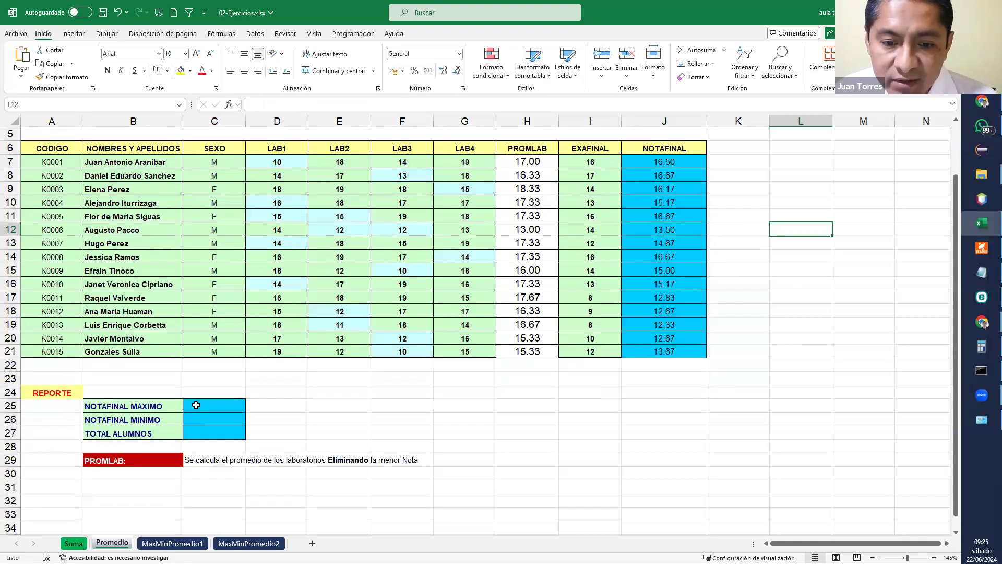
left_click(196, 406)
scroll(236, 412, "up", 1)
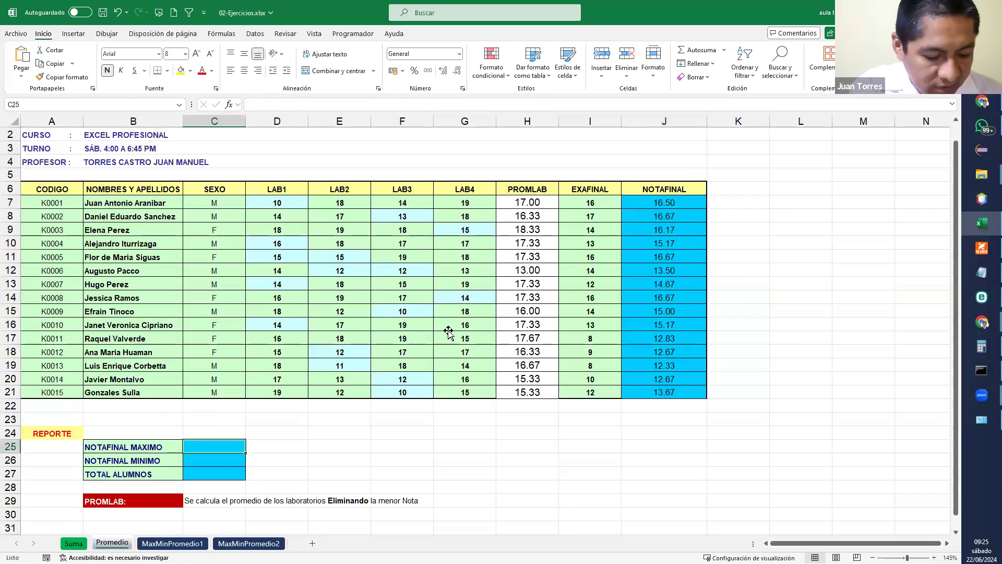
type("=MAX(")
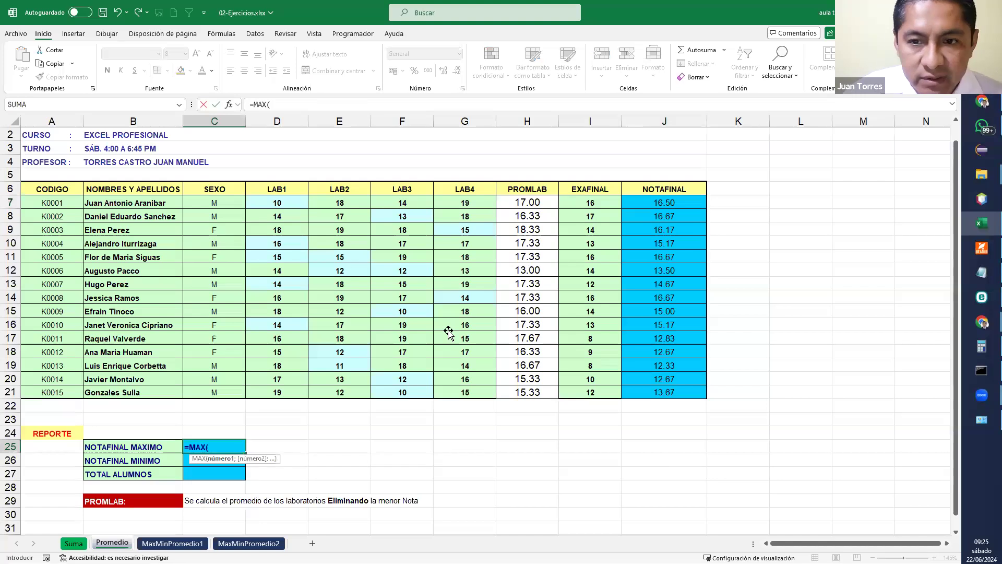
left_click_drag(669, 201, 667, 399)
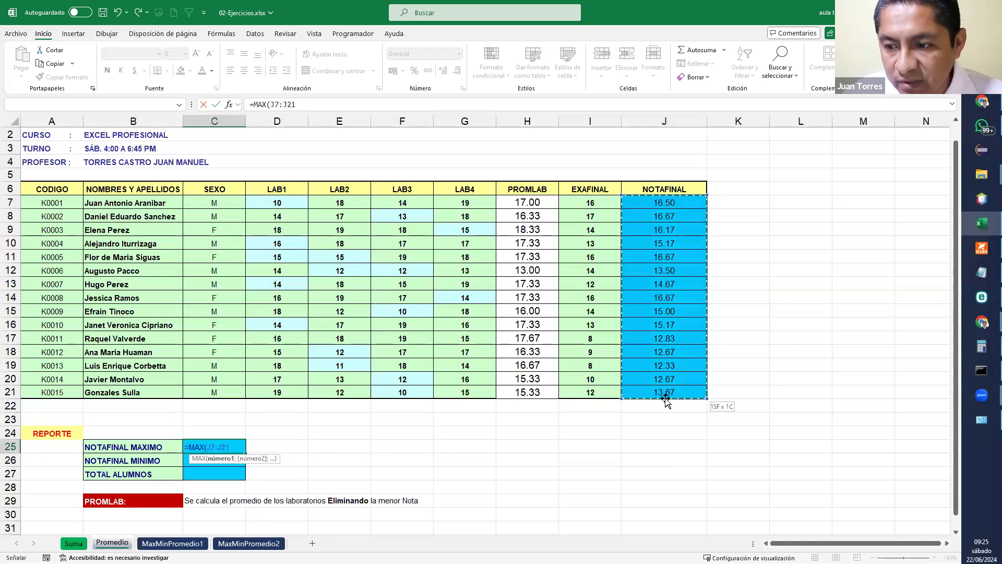
key("Return")
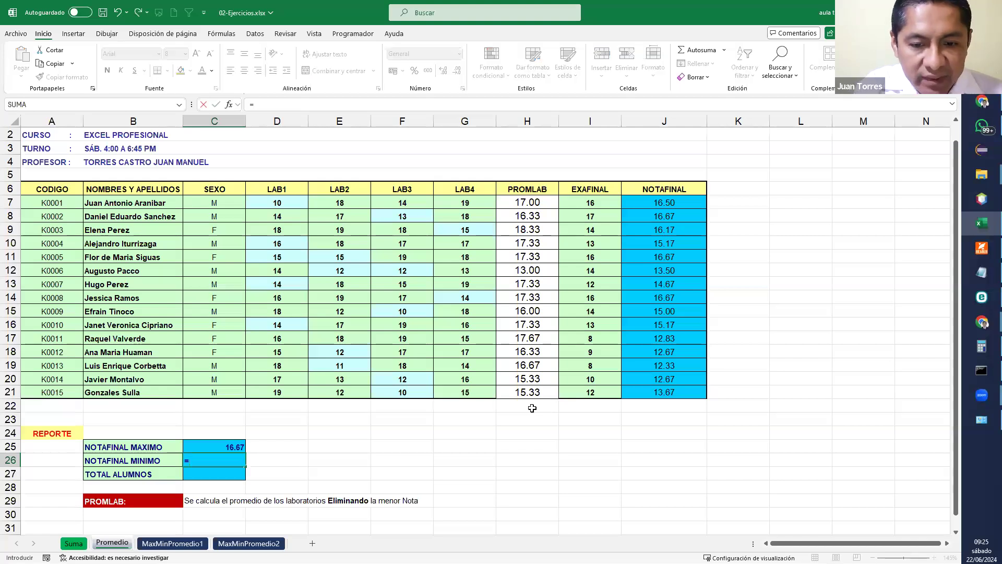
Calculate the lowest final grade in C26 of the report with the MIN function over J7:J21
type("MIN(")
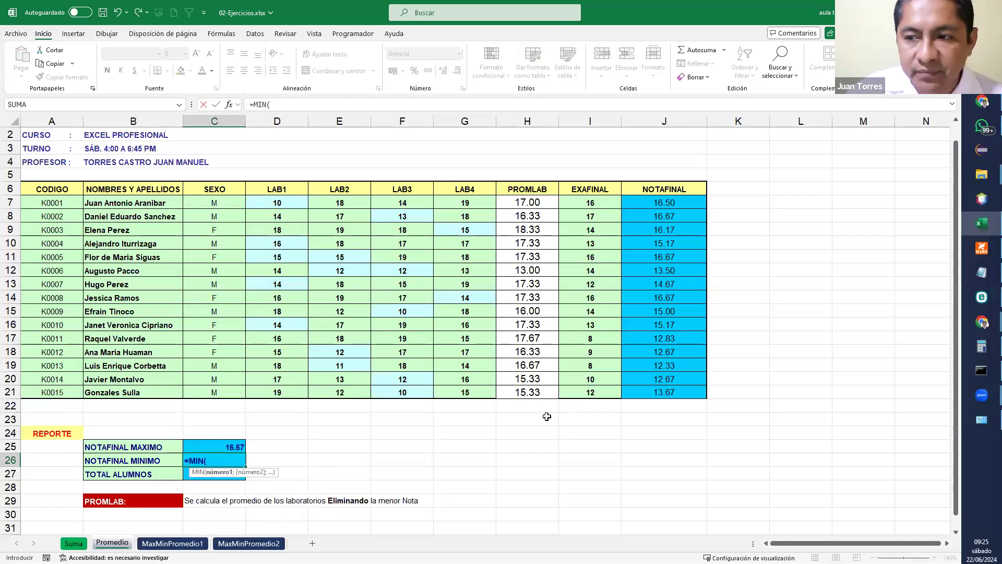
left_click_drag(679, 205, 671, 388)
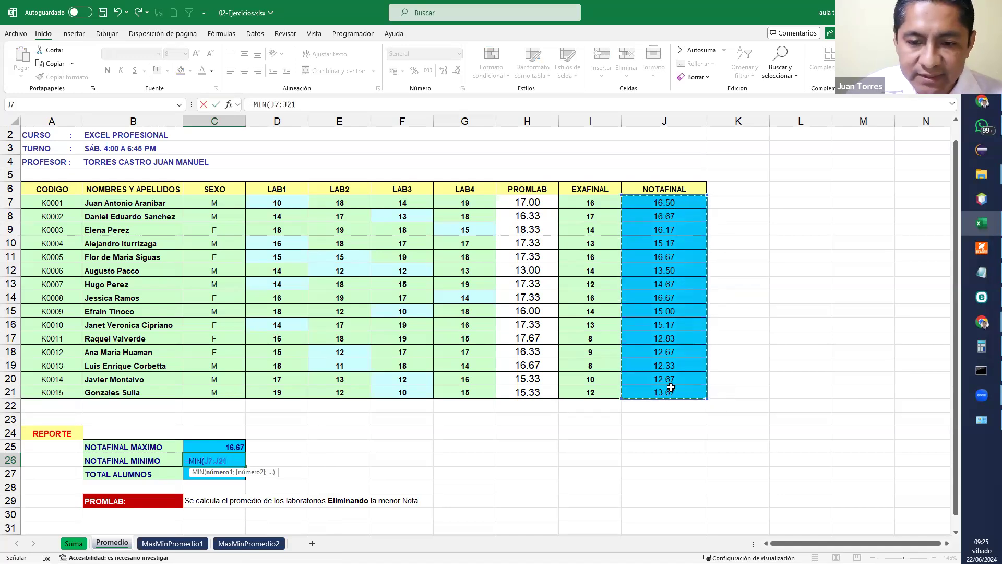
key("Return")
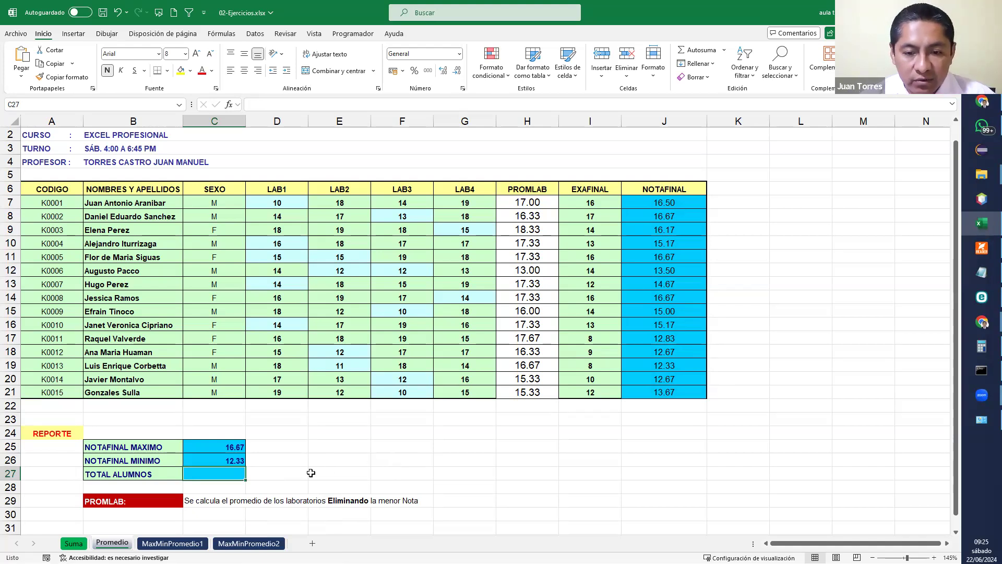
Count the students for TOTAL ALUMNOS in C27 with =CONTARA(B7:B21)
type("=")
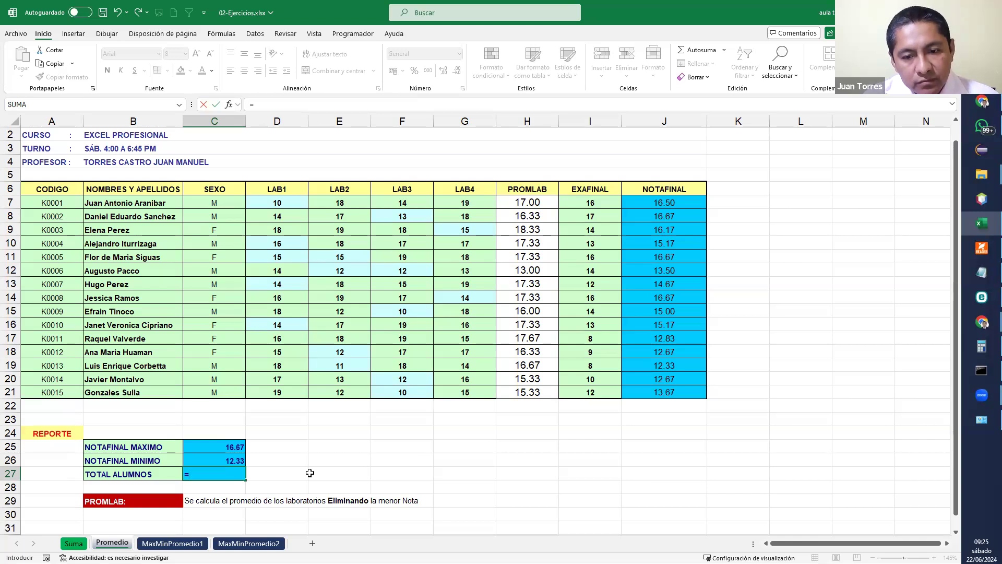
type("CONTARA(")
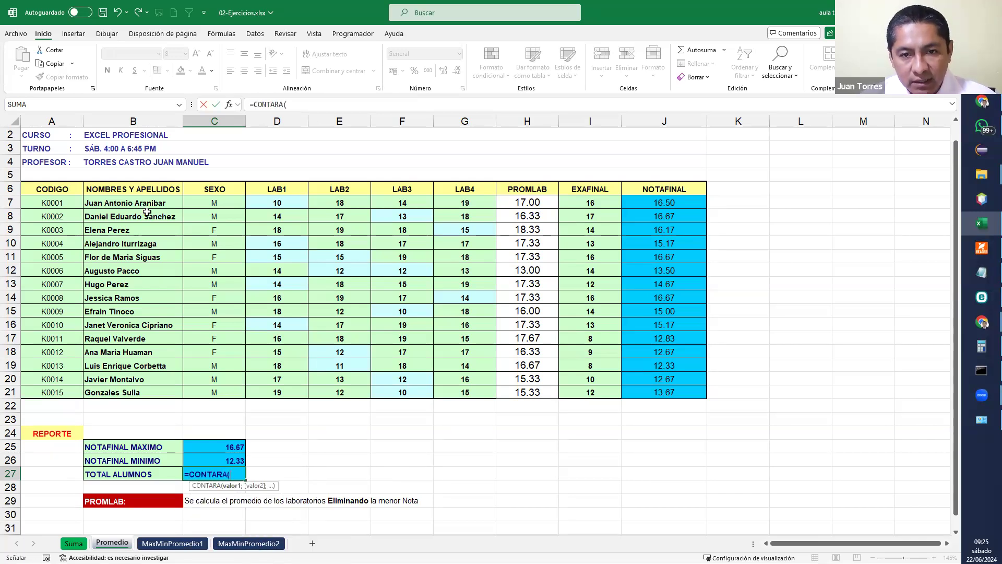
left_click_drag(145, 205, 151, 384)
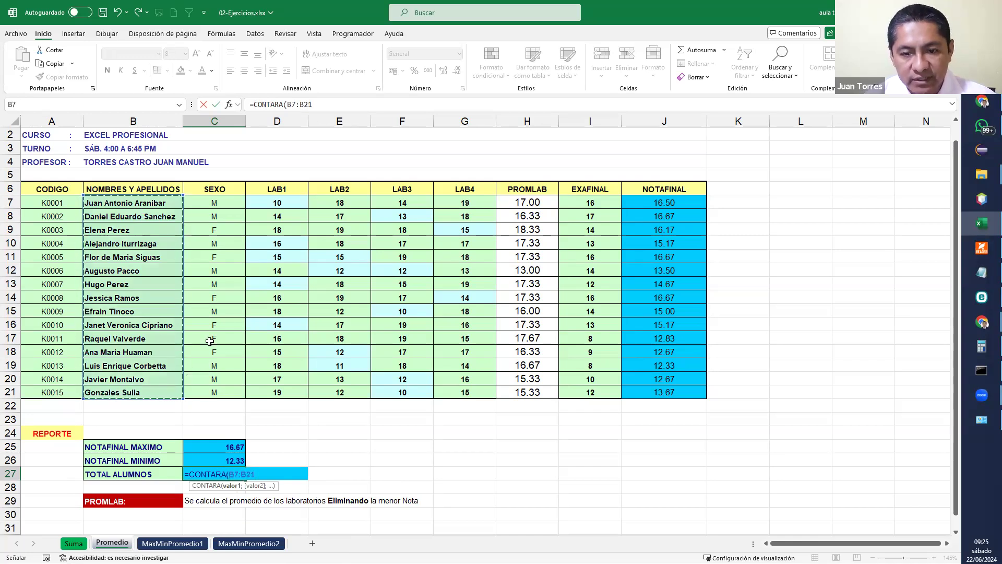
type(")")
key("Return")
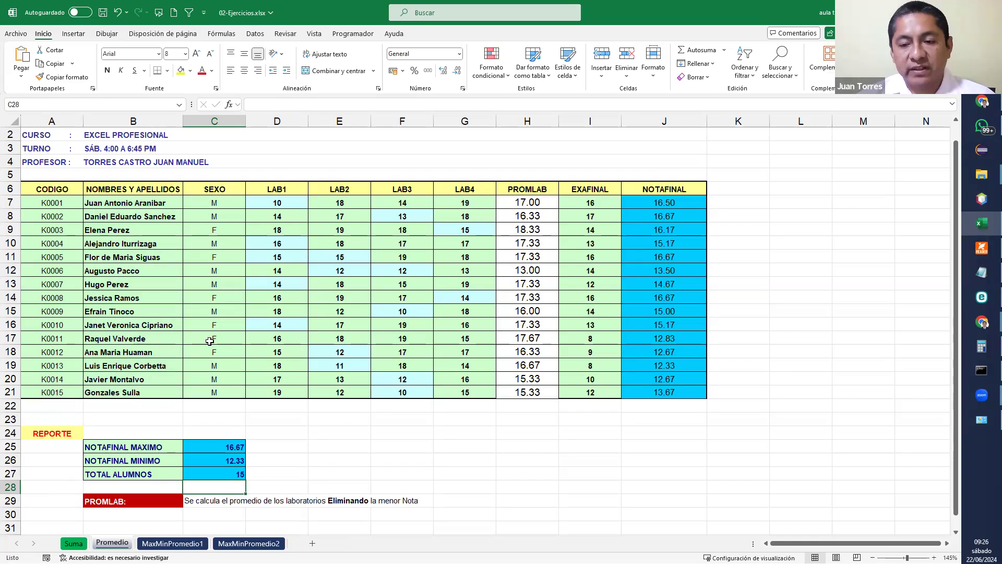
Go to the MaxMinPromedio1 sheet with the LISTA DE PRODUCTOS table and enlarge its display to 175%
left_click(191, 544)
left_click(513, 301)
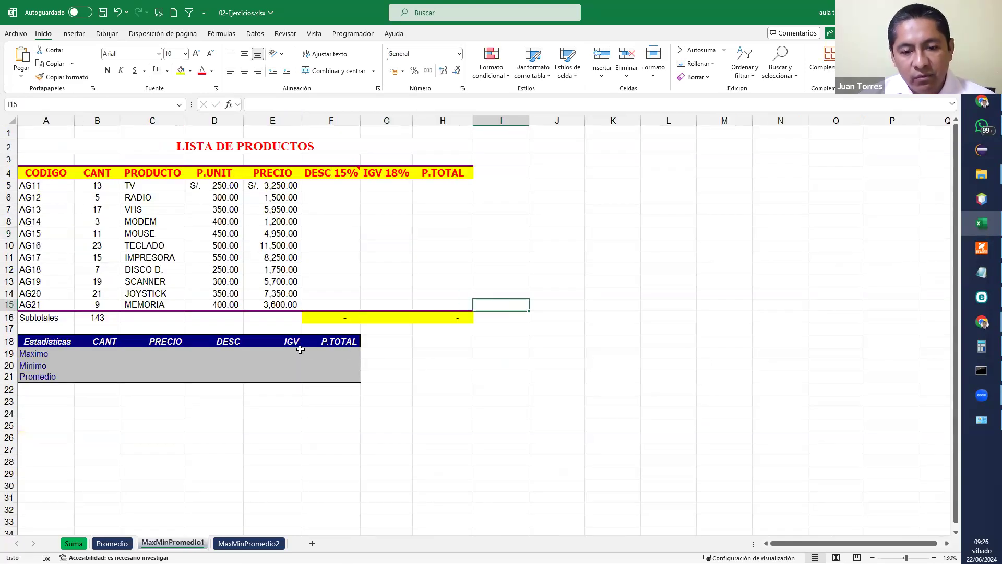
scroll(285, 334, "up", 1)
scroll(286, 335, "up", 1)
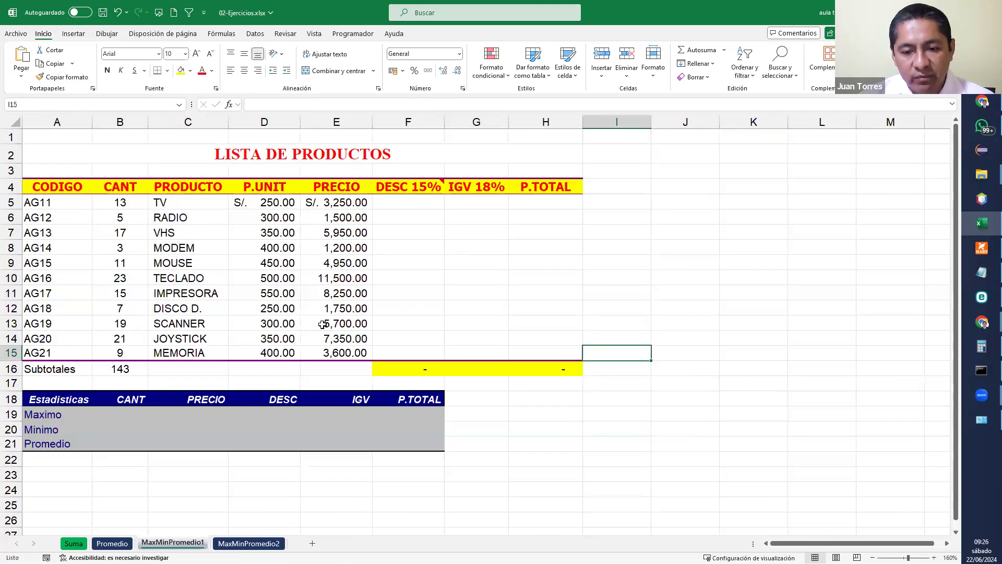
scroll(443, 293, "up", 1)
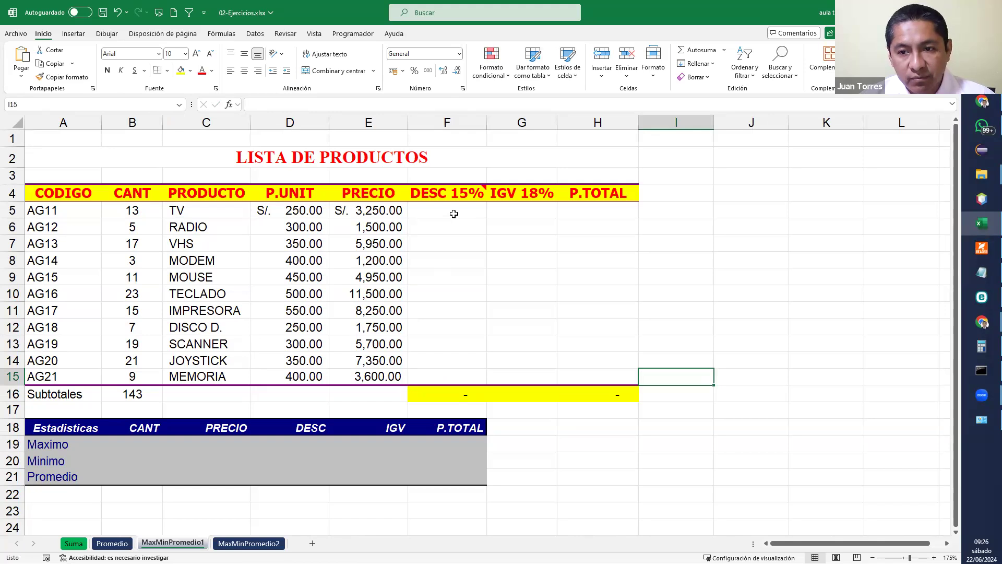
Read the note on the DESC 15% heading and examine the formula behind the first PRECIO value in E5
left_click(454, 214)
left_click(454, 193)
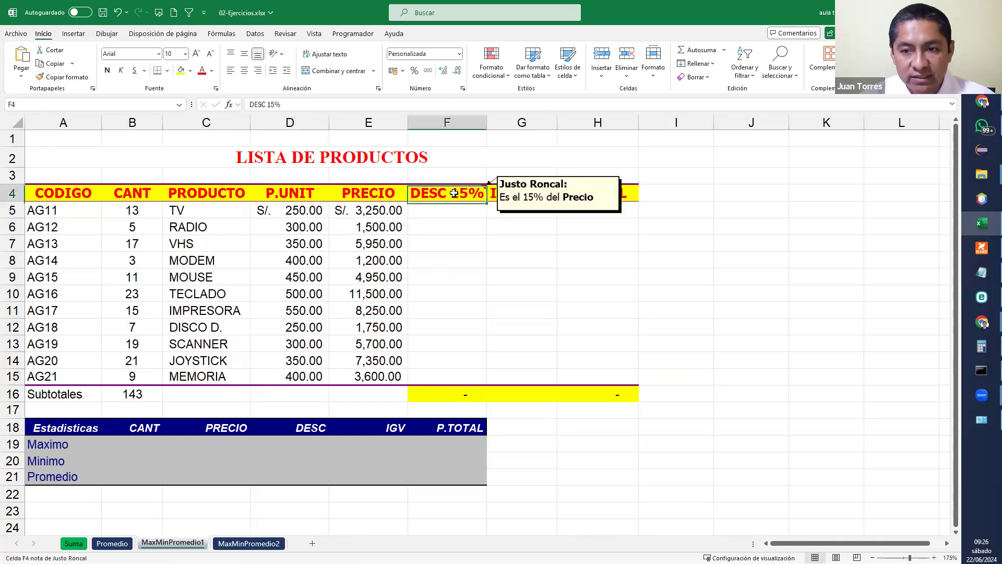
left_click(453, 205)
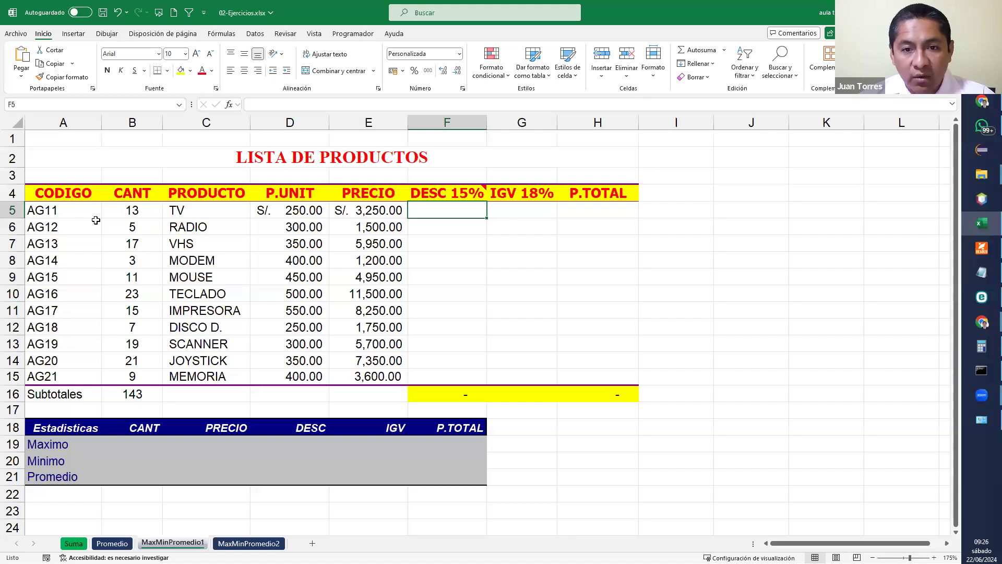
left_click(130, 211)
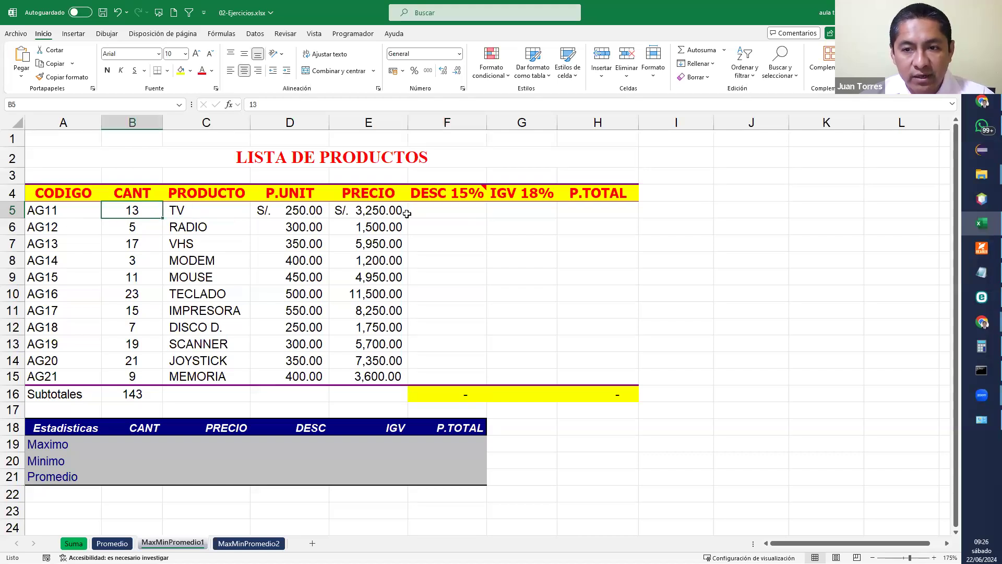
left_click(442, 210)
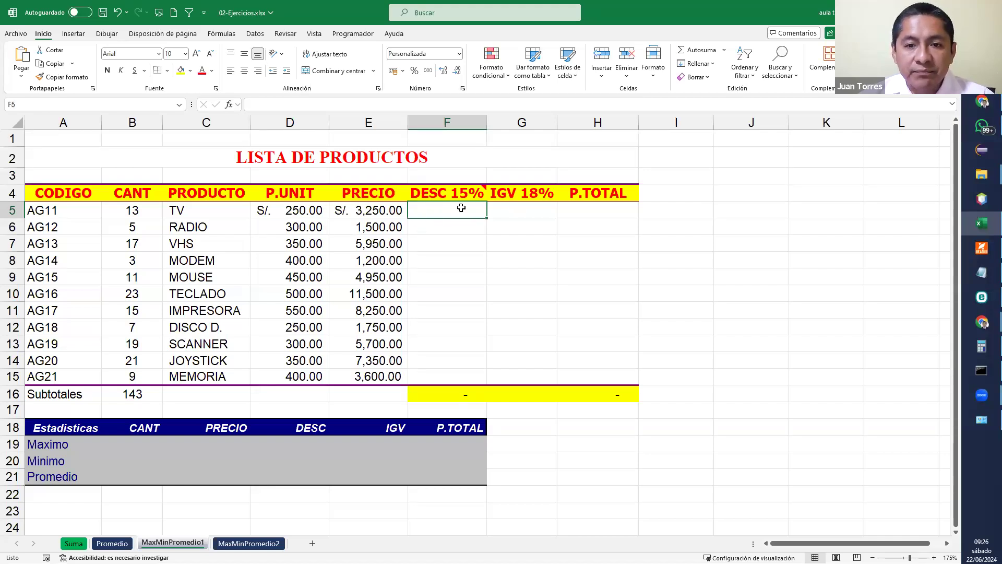
double_click(387, 211)
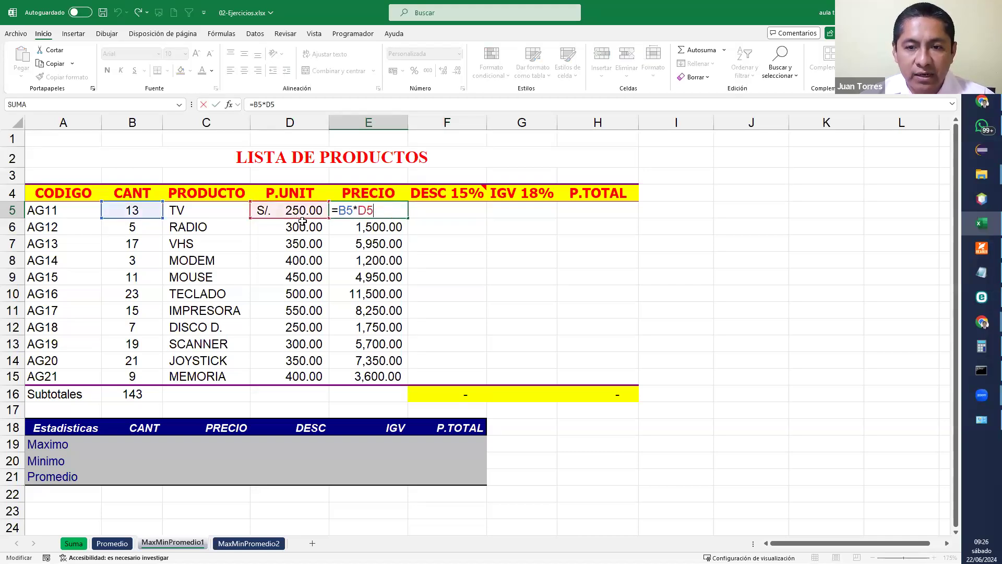
key("Return")
Calculate the first product's discounted price in F5 with =E5-E5*15%
left_click(434, 212)
type("=")
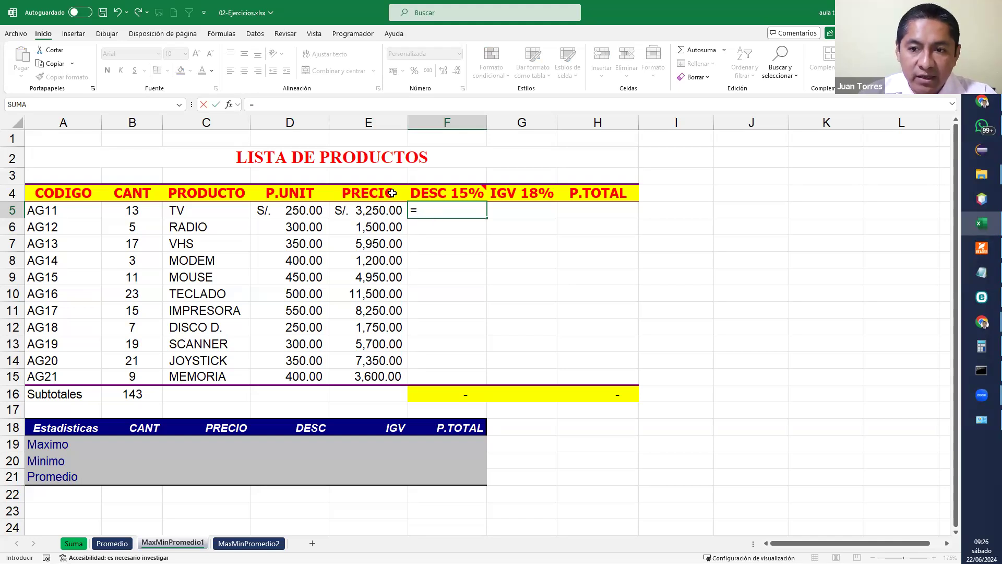
left_click(382, 209)
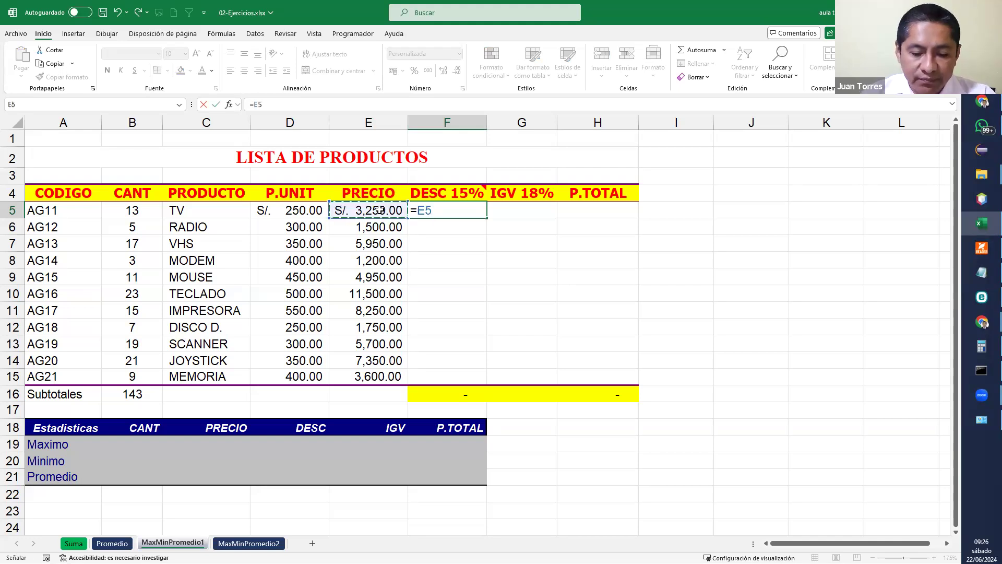
type("-")
left_click(380, 210)
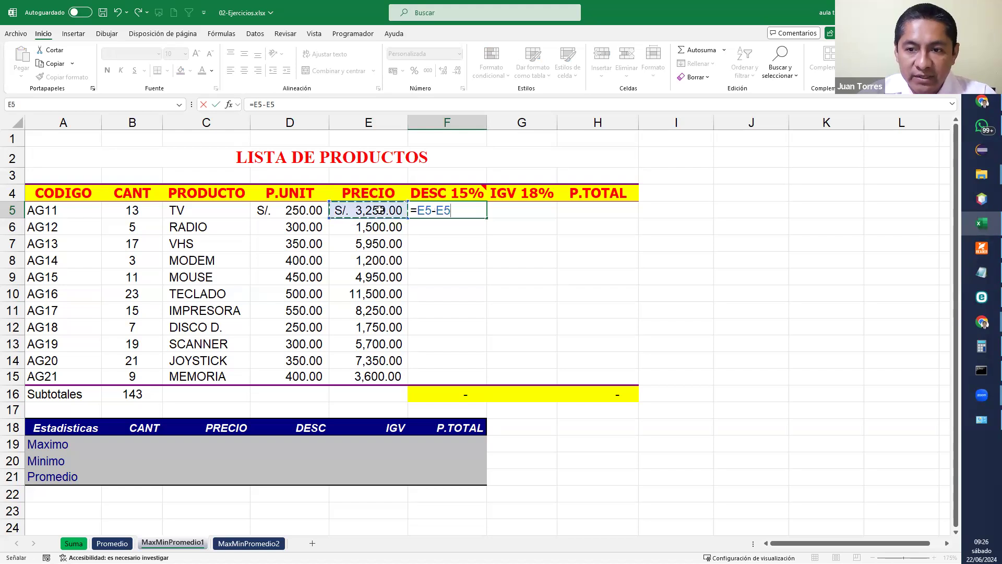
type("*")
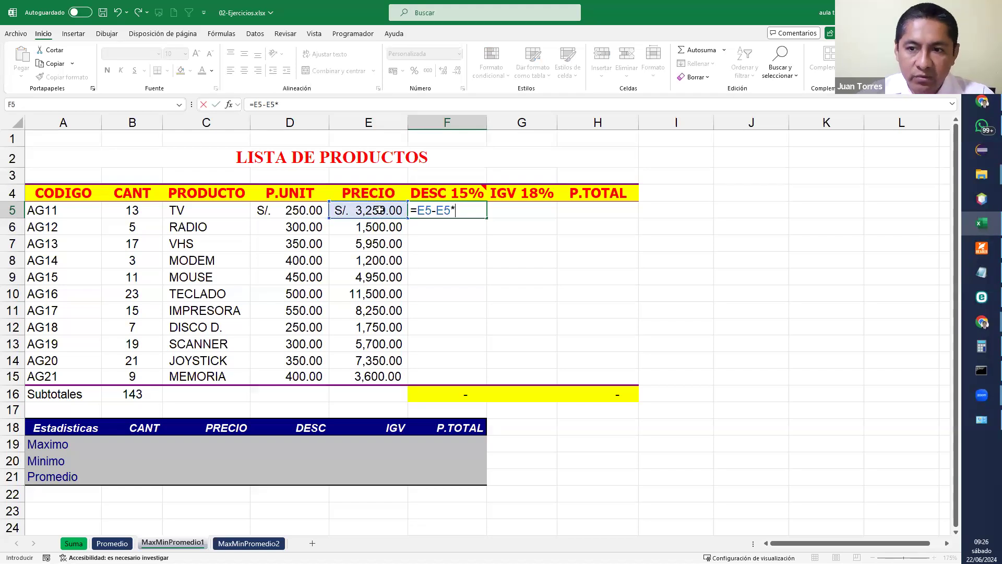
type("15%")
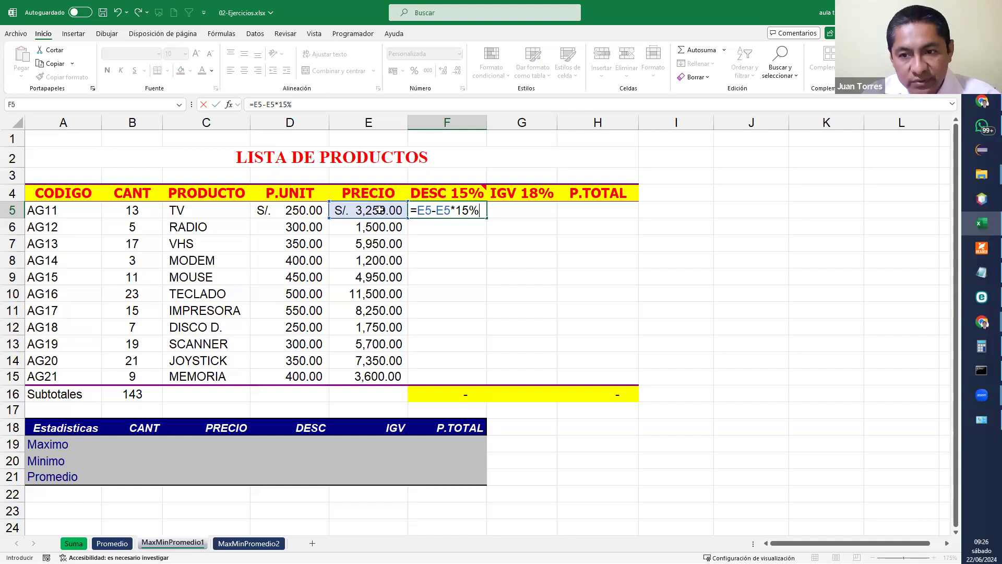
key("Return")
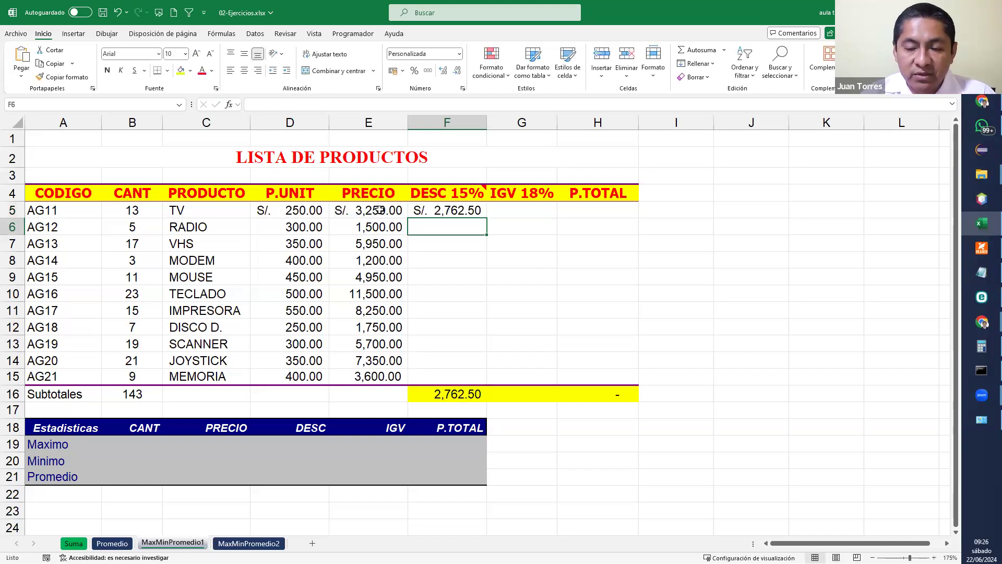
Fill the discount formula from F5 down to F15 for all products, and compare the results with the PRECIO column
left_click(484, 216)
left_click_drag(485, 220, 478, 380)
left_click(559, 331)
left_click_drag(358, 211, 360, 366)
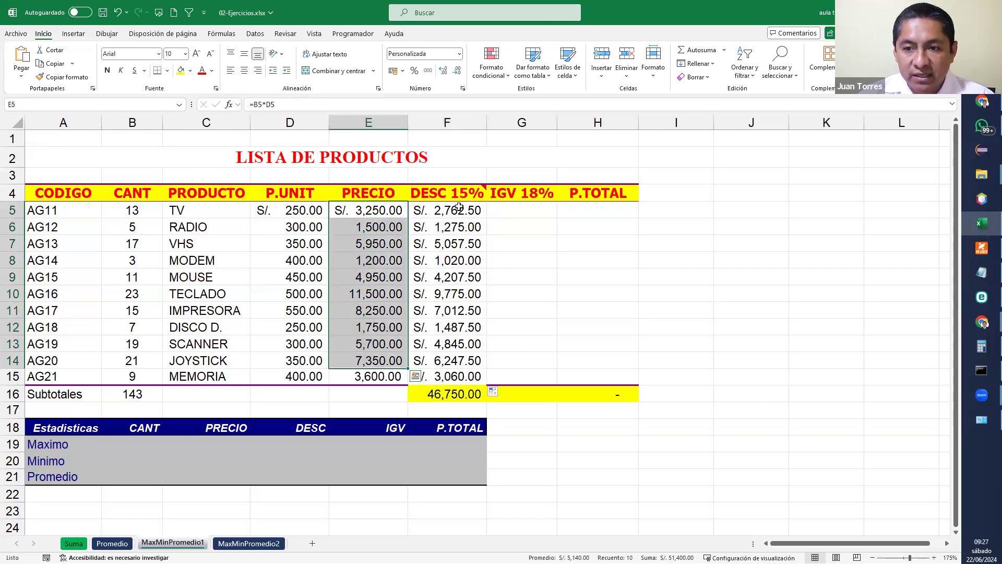
Review the DESC 15% results in column F and reread the note attached to that heading
left_click_drag(457, 209, 448, 372)
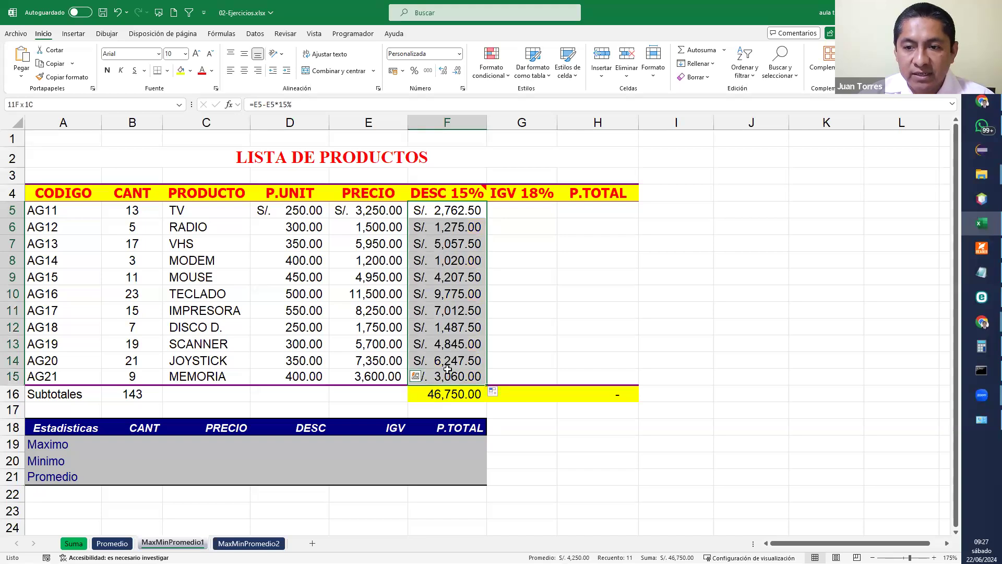
left_click(446, 195)
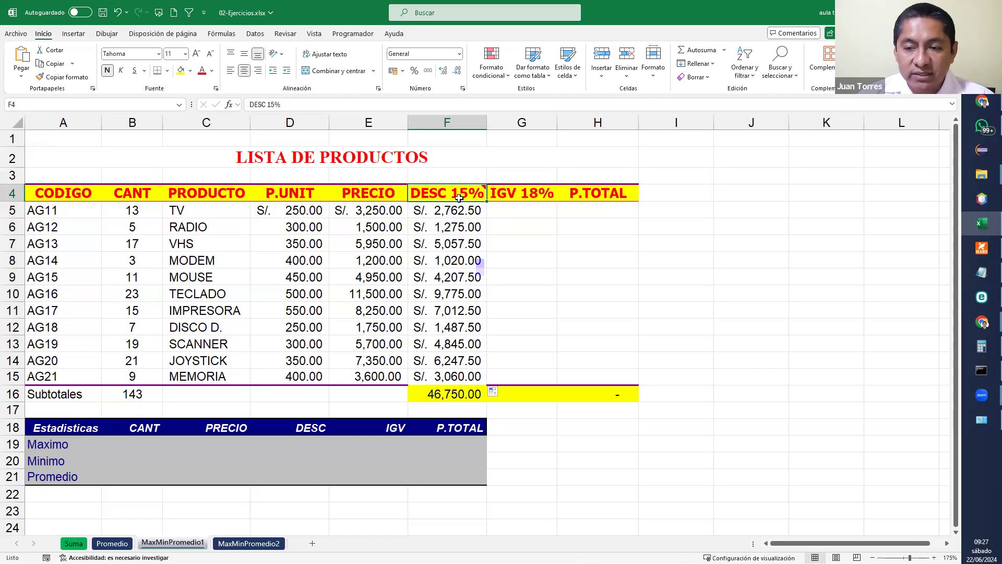
mouse_move(459, 198)
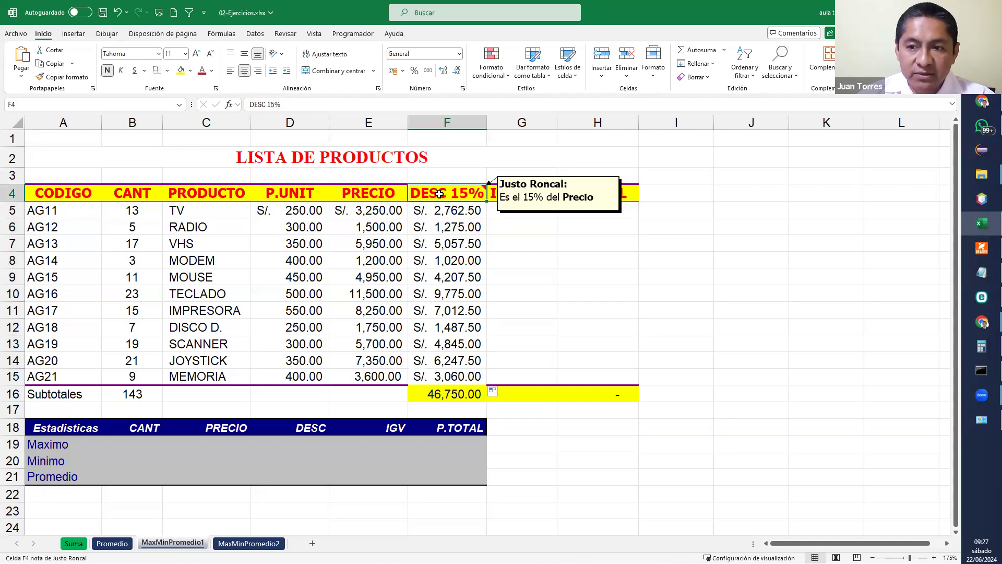
Correct the discount formula in F5 to =E5*15% and fill it down to F15 for all products
double_click(449, 208)
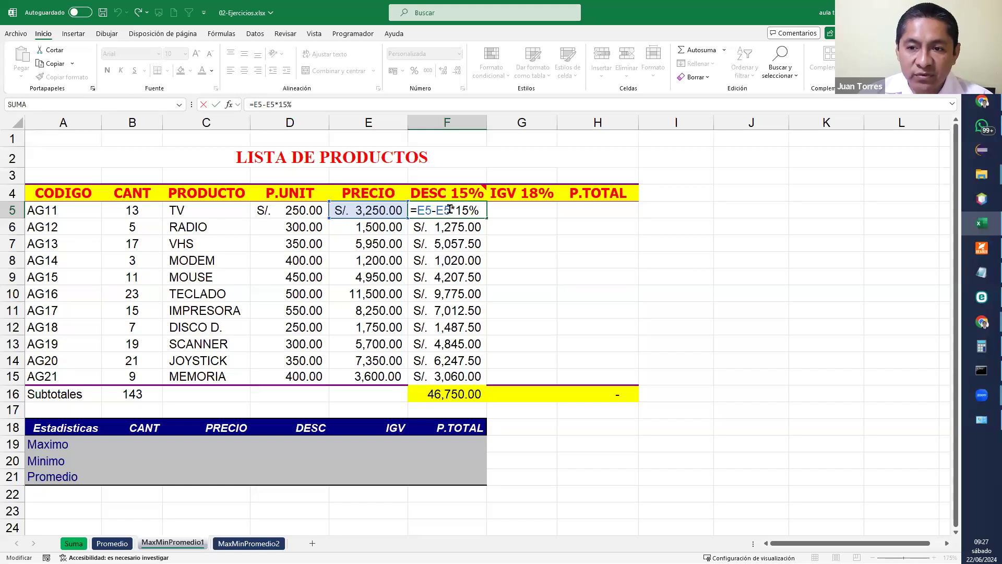
left_click_drag(437, 209, 418, 210)
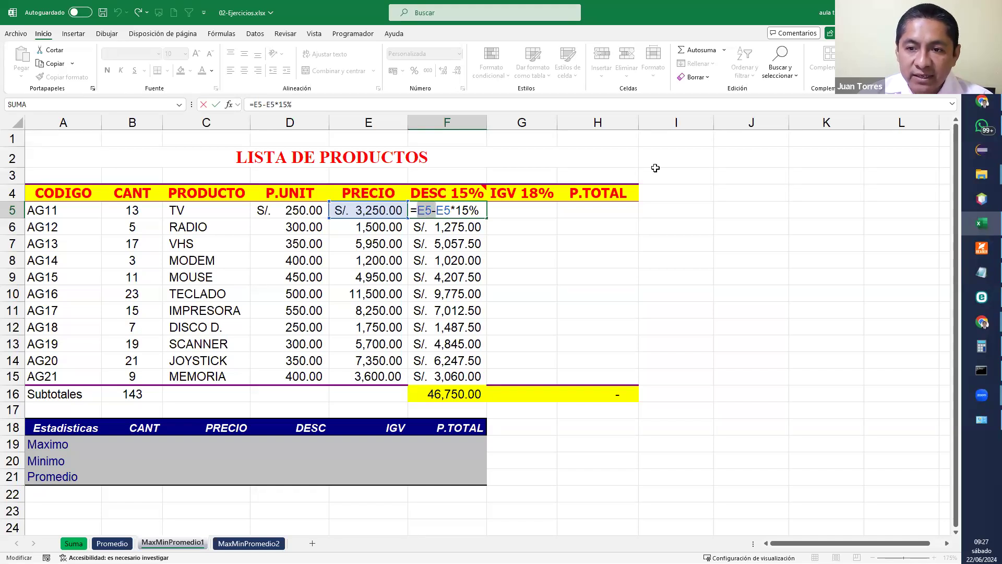
key("Delete")
key("Return")
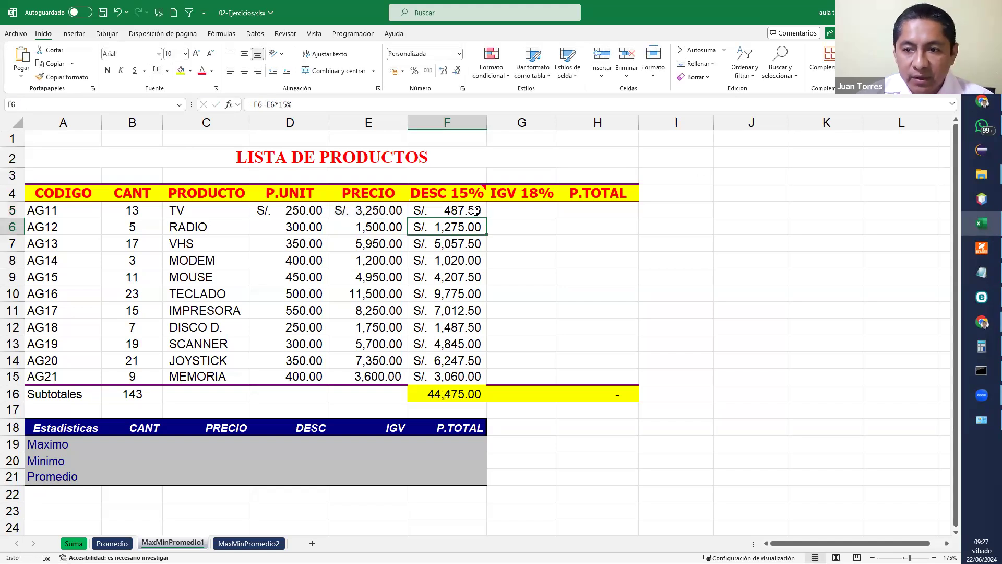
left_click(476, 211)
left_click_drag(486, 218, 485, 379)
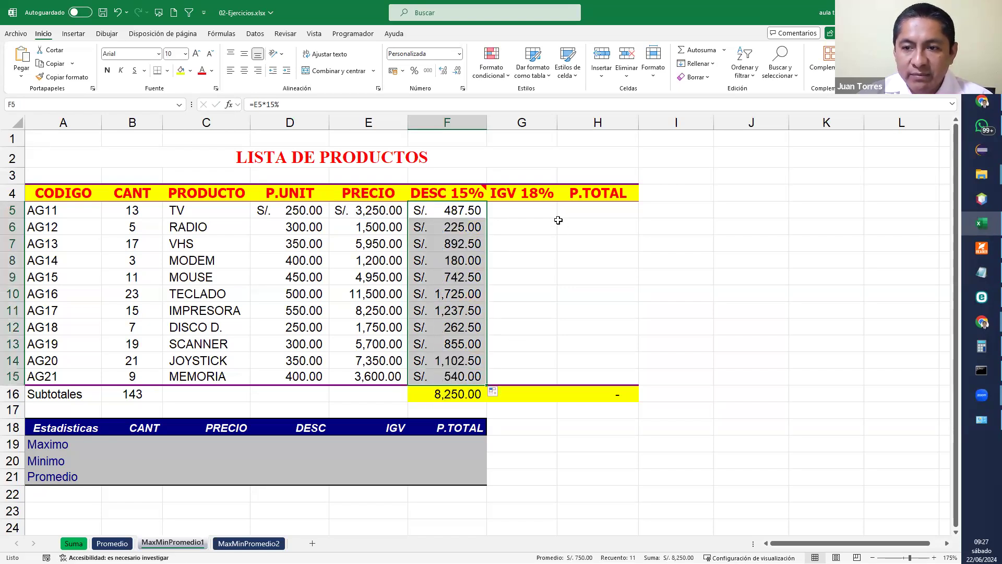
Calculate the first product's IGV in G5 with =18%*E5 and fill the formula down to G15
left_click(543, 211)
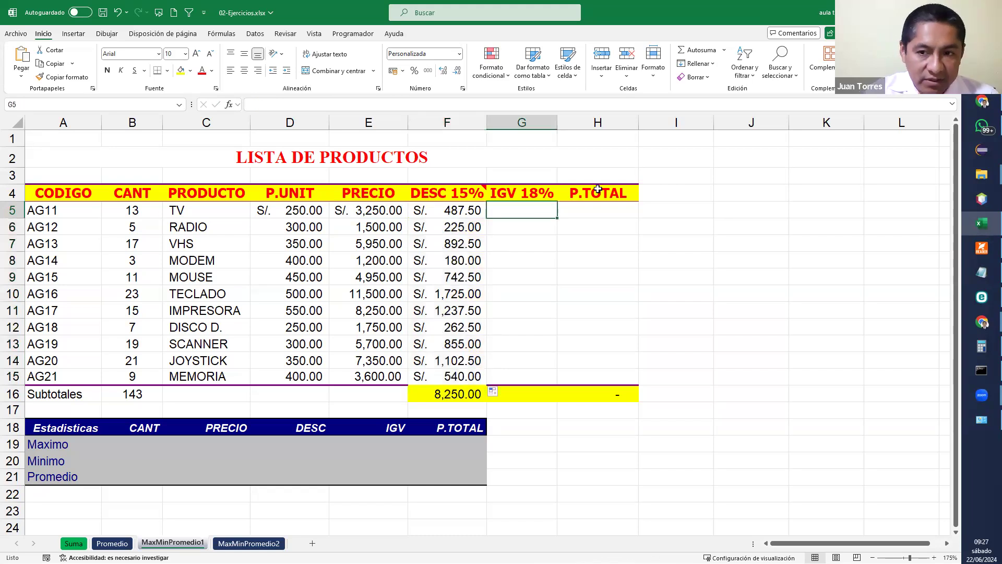
type("=")
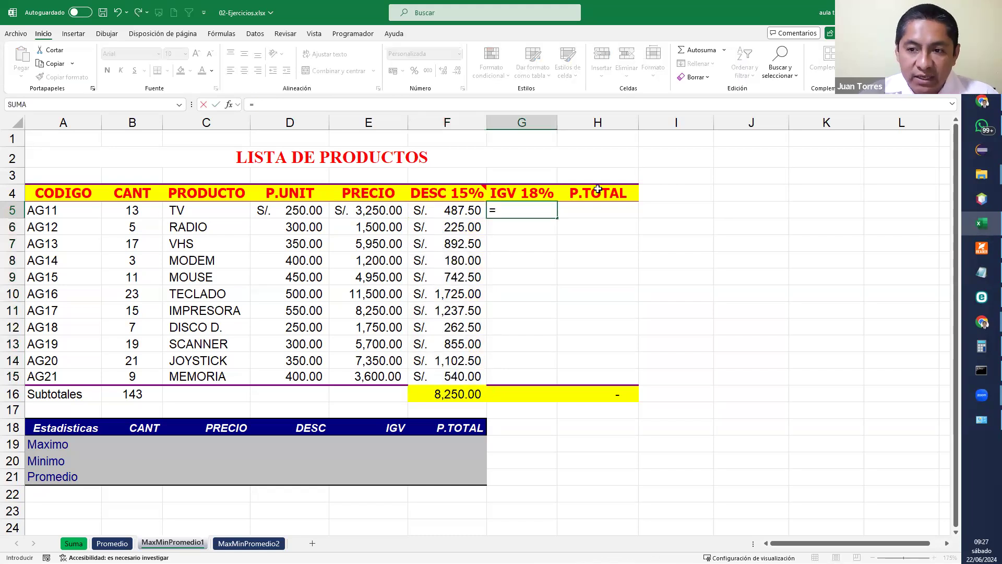
type("18%")
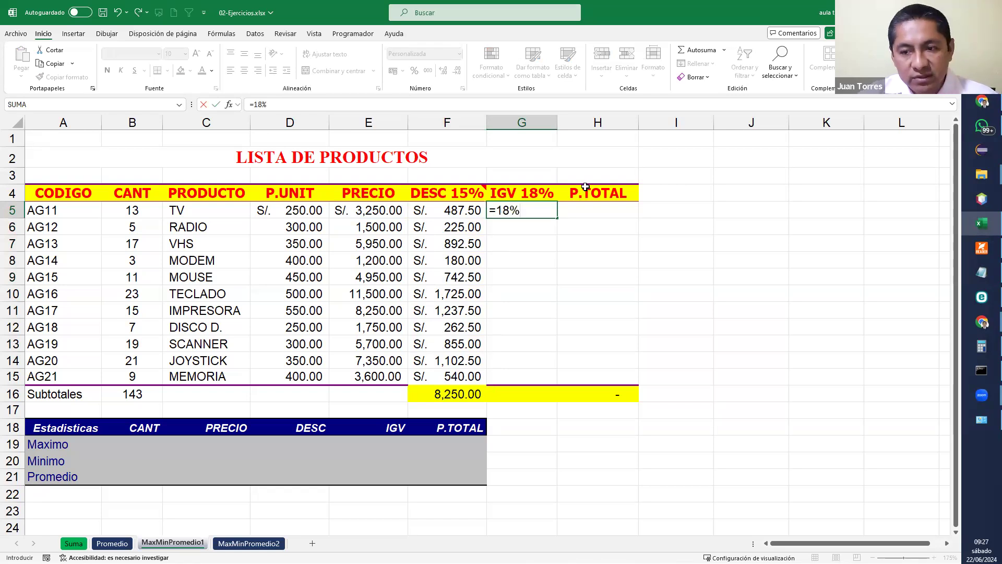
type("*")
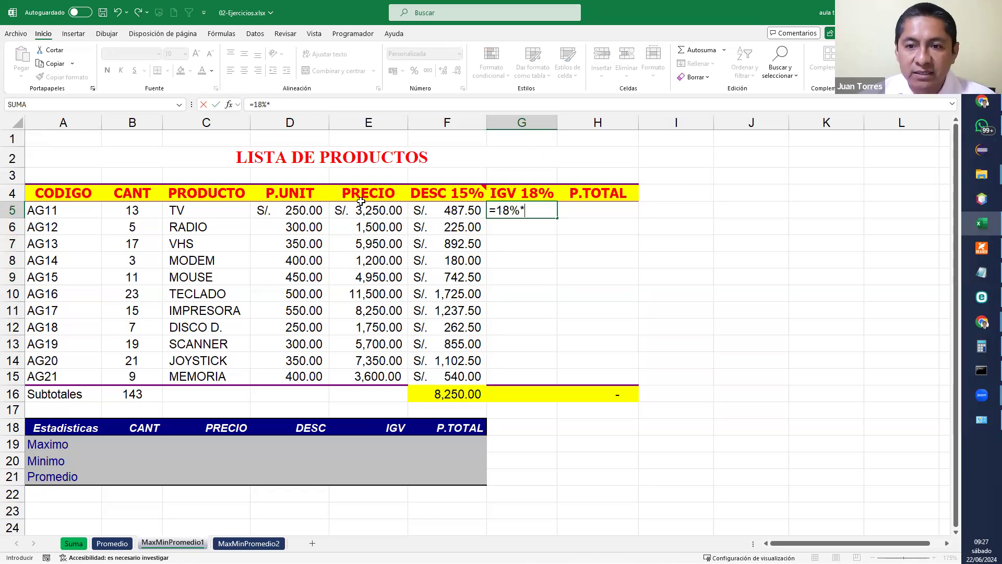
left_click(358, 211)
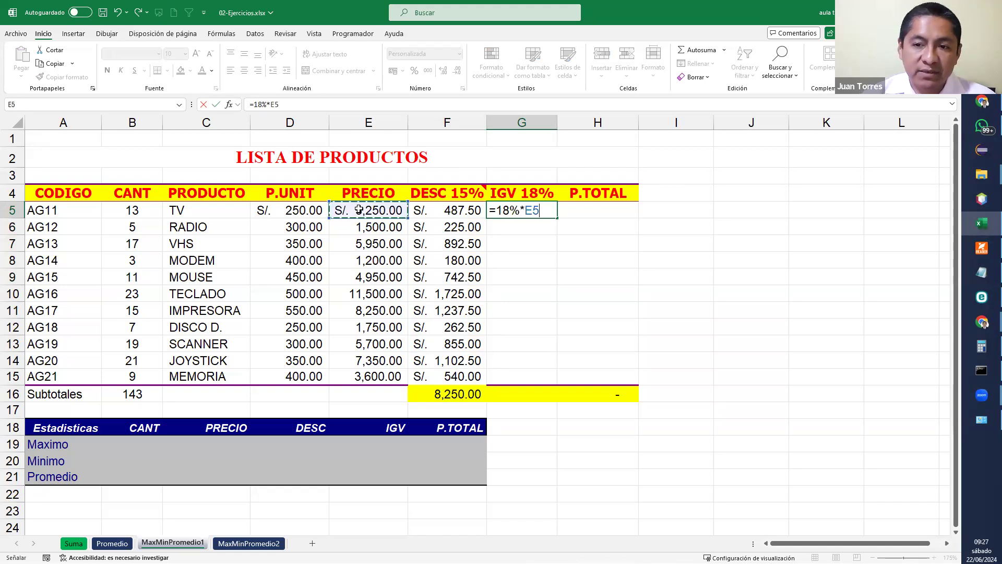
key("Return")
left_click(545, 207)
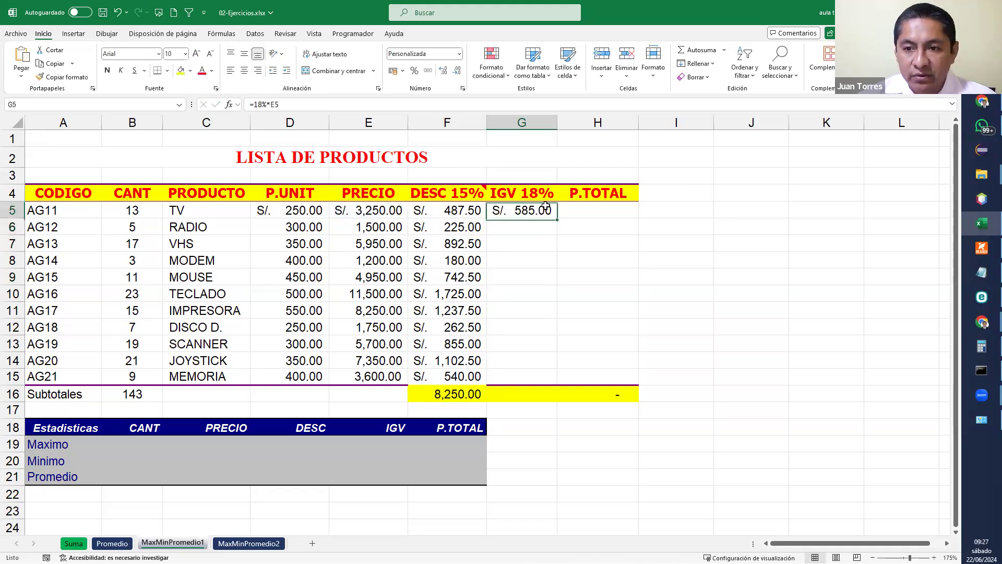
left_click_drag(556, 219, 524, 380)
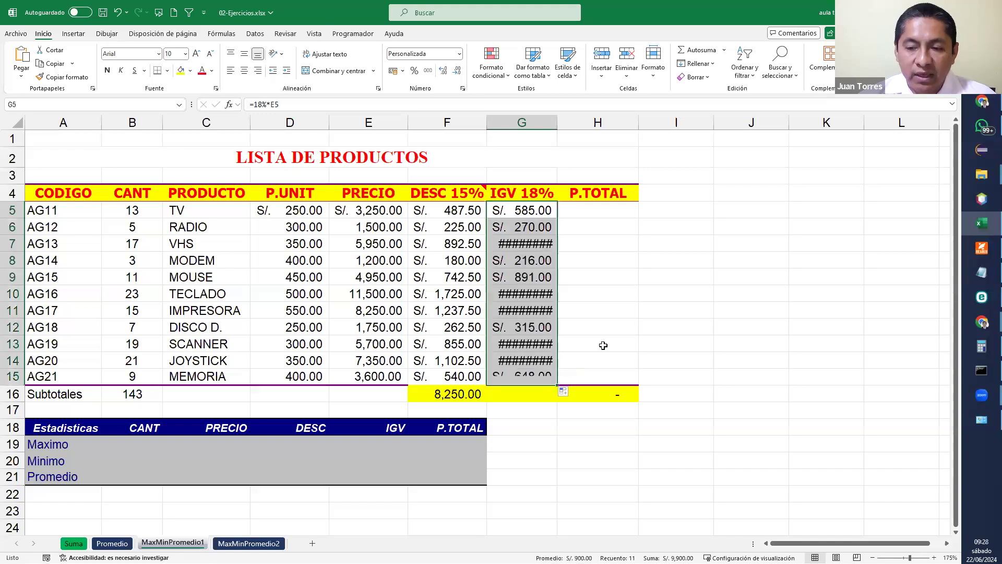
Check the IGV formulas in G5 and G7, and re-enter the one in G7 so column G widens to fit its amounts
double_click(555, 210)
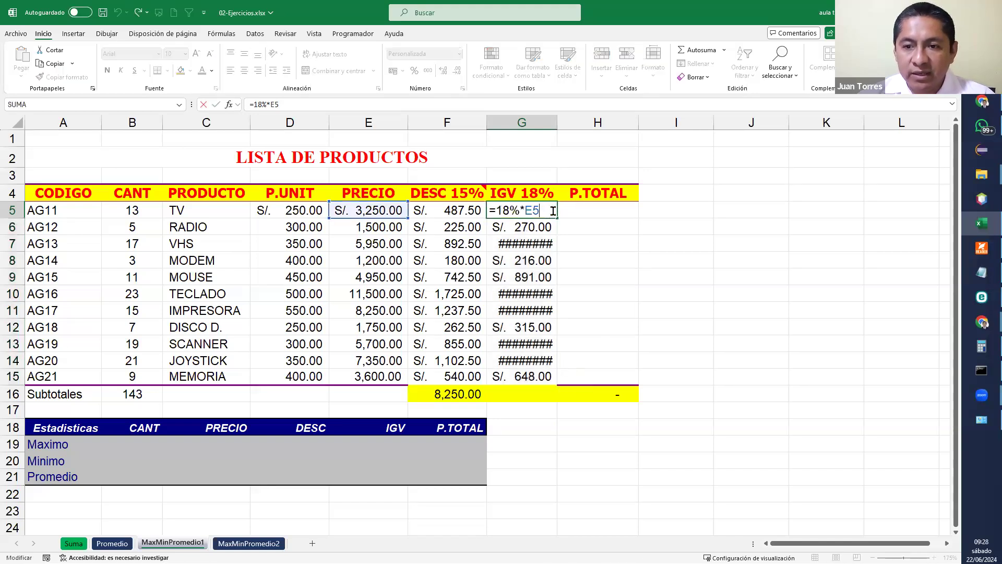
left_click(544, 223)
double_click(533, 240)
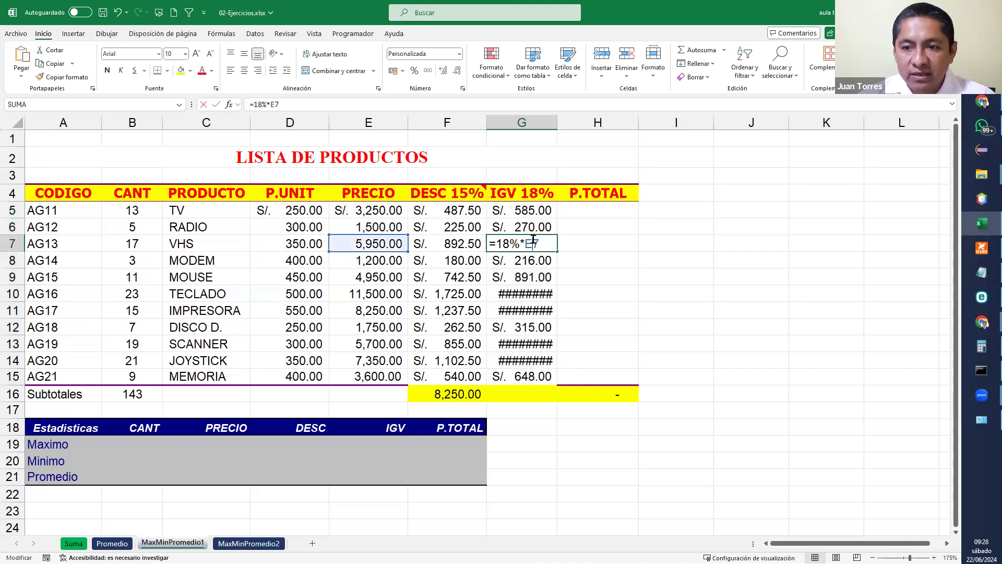
key("Return")
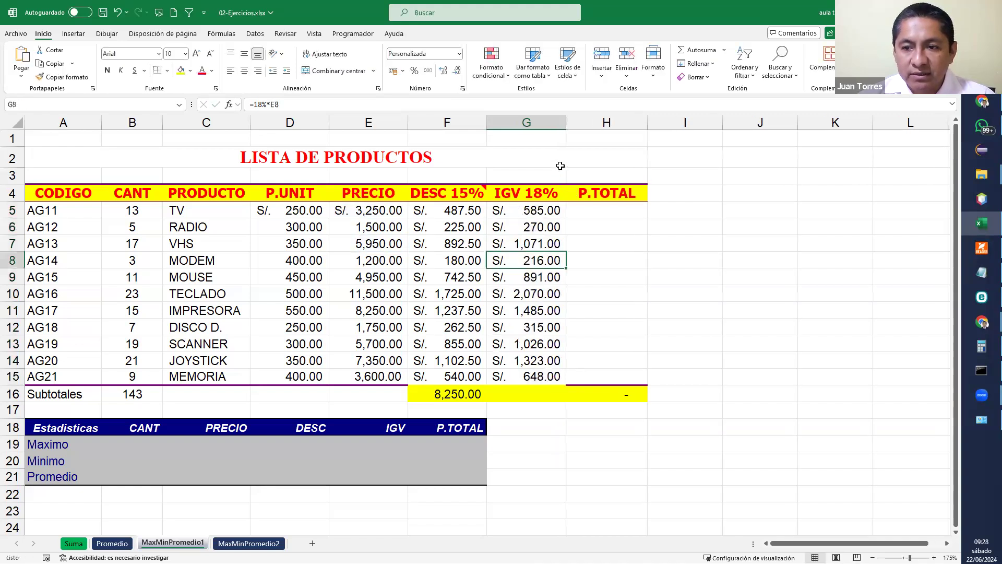
Calculate the first product's P.TOTAL in H5 as price minus discount plus IGV, with =E5-F5+G5
left_click(626, 213)
type("=")
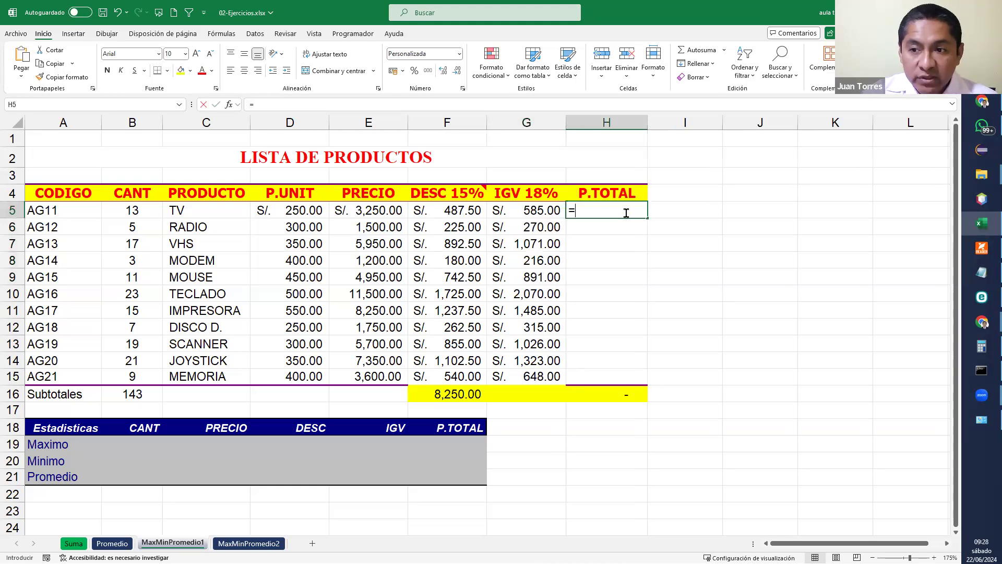
left_click(379, 213)
type("-")
left_click(448, 213)
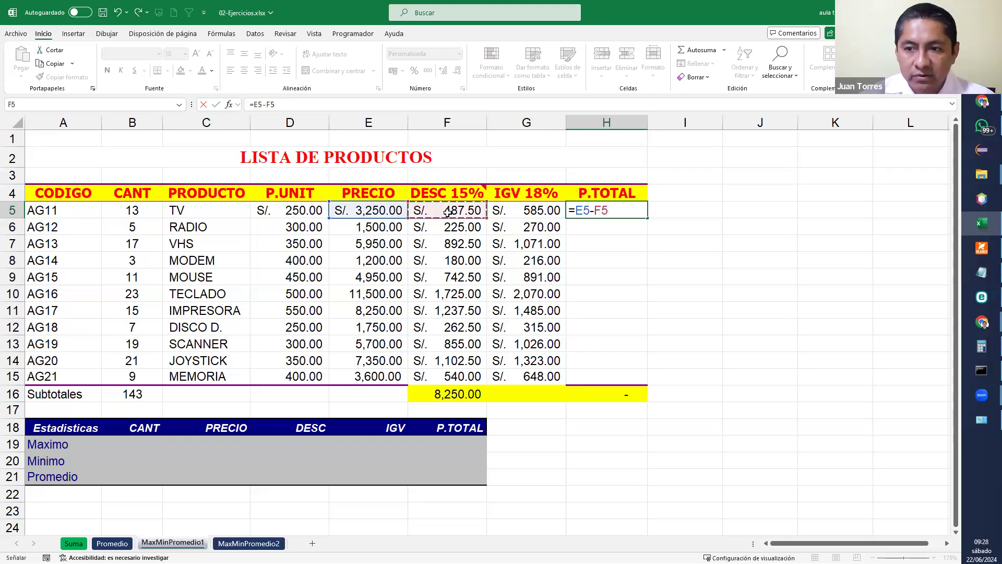
type("+")
left_click(502, 213)
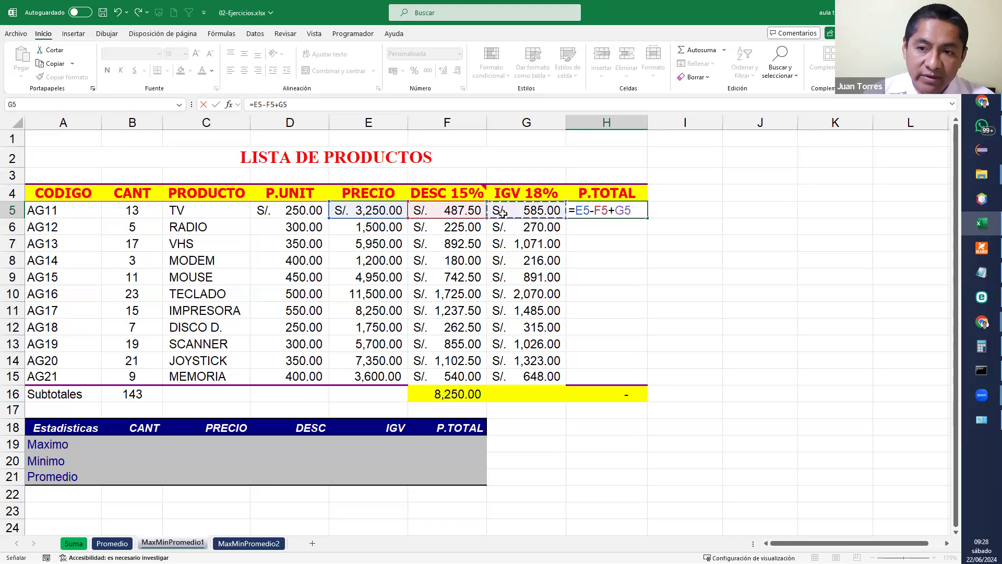
key("Return")
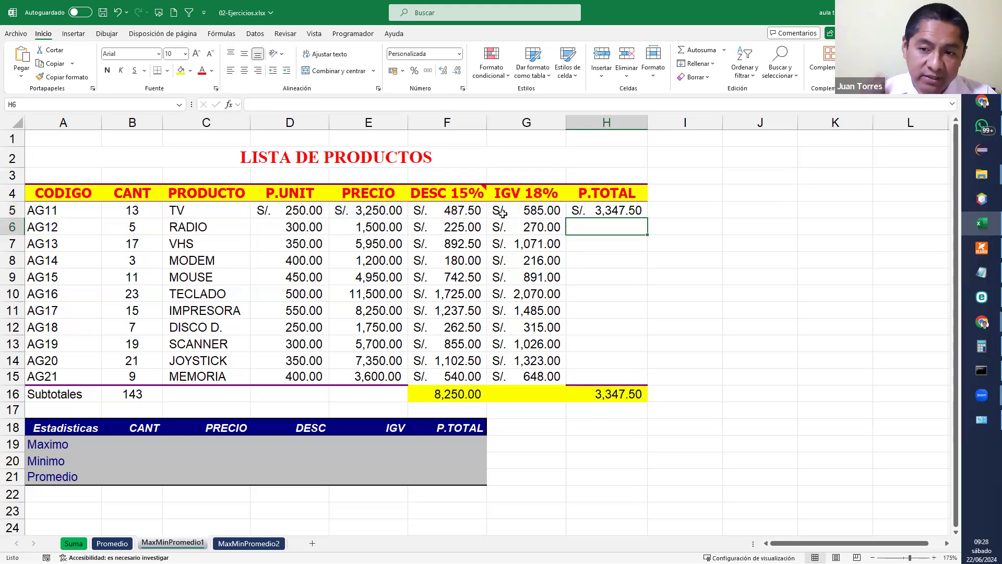
Fill the P.TOTAL formula from H5 down to H15 and widen column H to fit the largest amounts
left_click(593, 211)
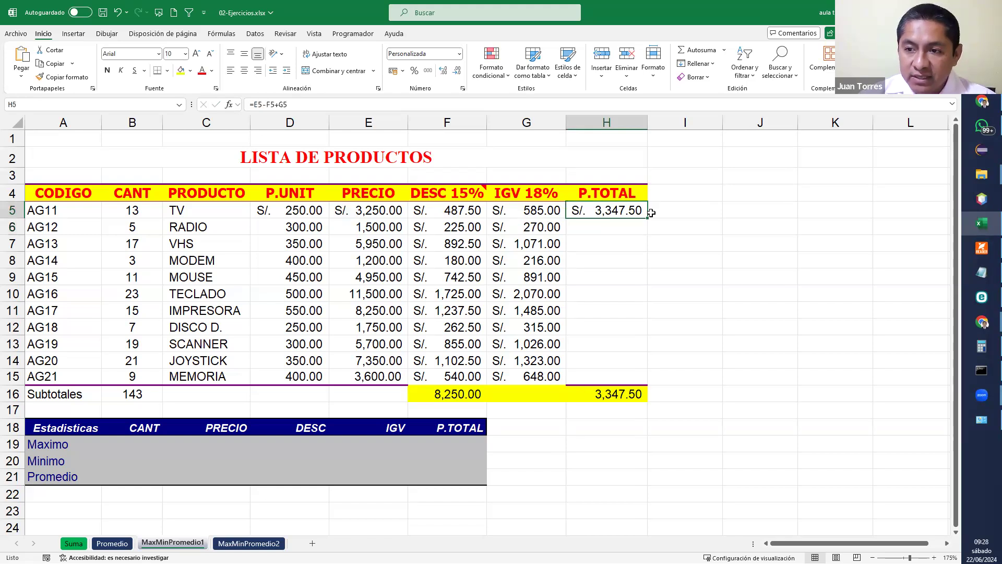
left_click_drag(648, 217, 628, 381)
left_click(626, 293)
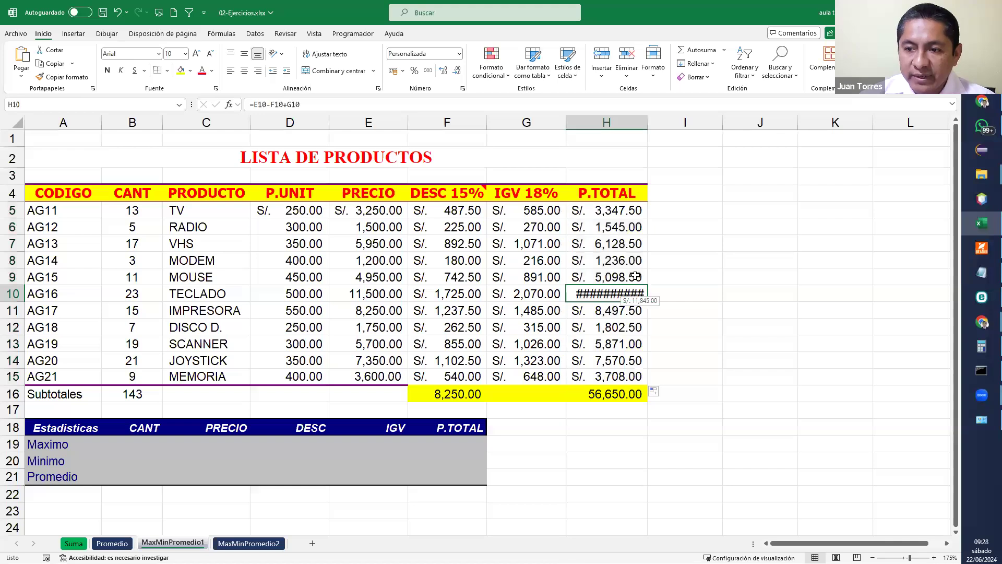
left_click_drag(648, 122, 677, 122)
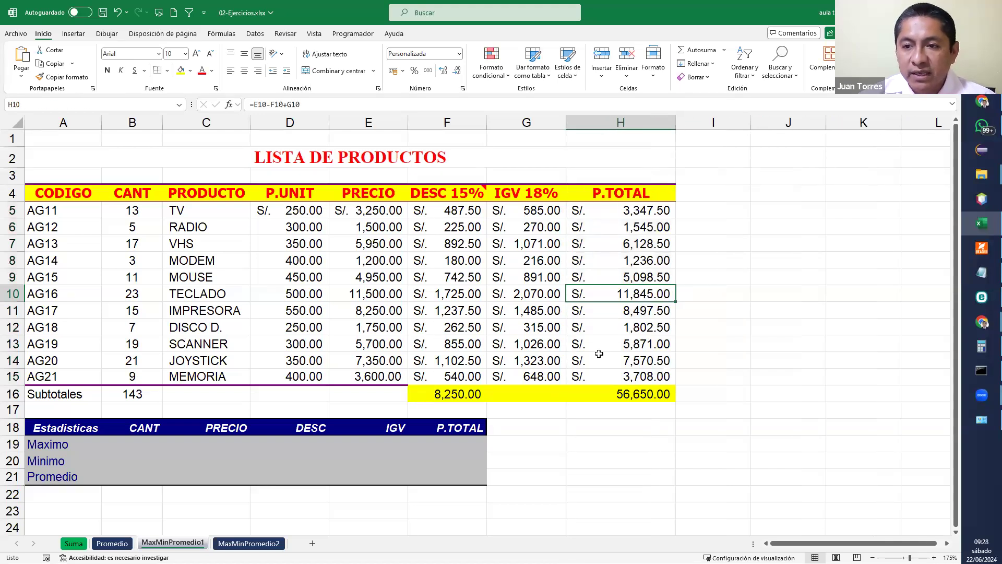
Calculate the maximum CANT value in B19 with the MAX function over B5:B15
left_click(152, 448)
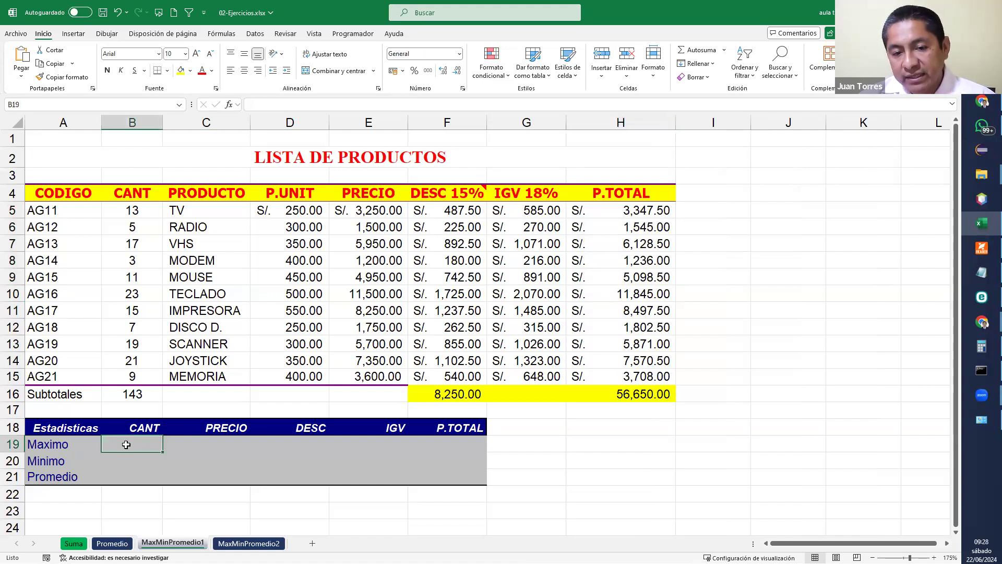
type("=MAX(")
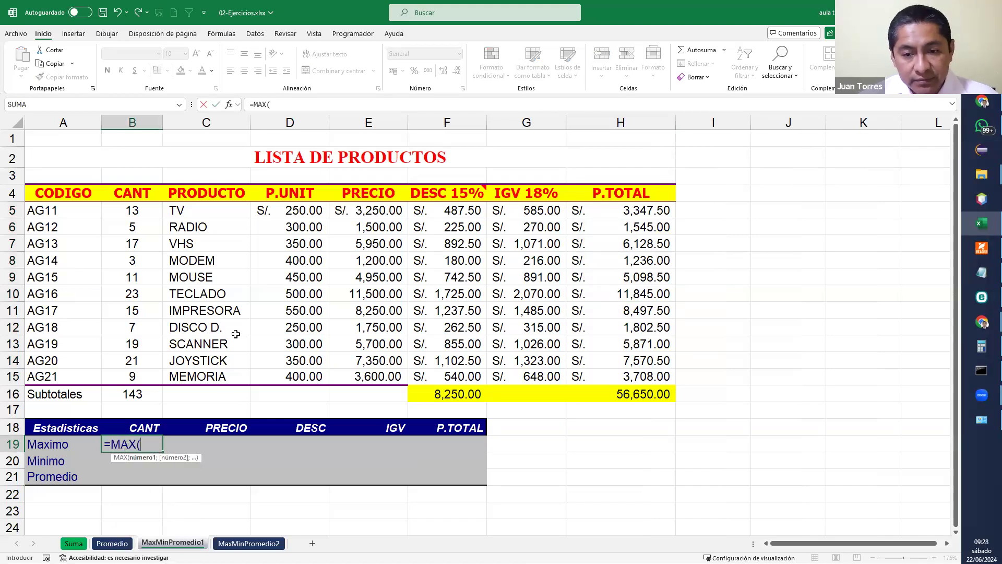
left_click_drag(152, 211, 154, 378)
key("Return")
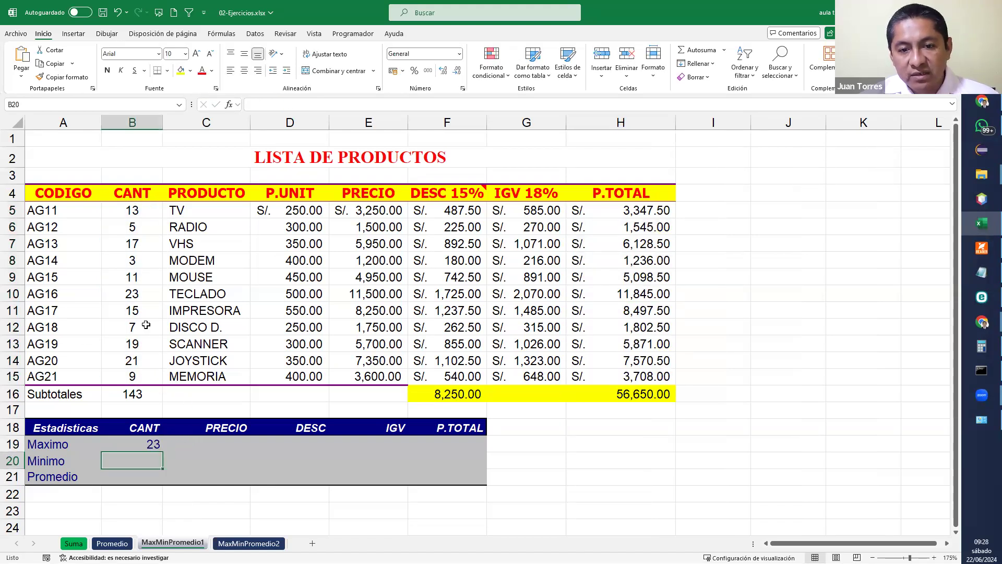
Look over the CANT quantities and calculate their minimum in B20 with the MIN function over B5:B15
left_click_drag(139, 377, 138, 226)
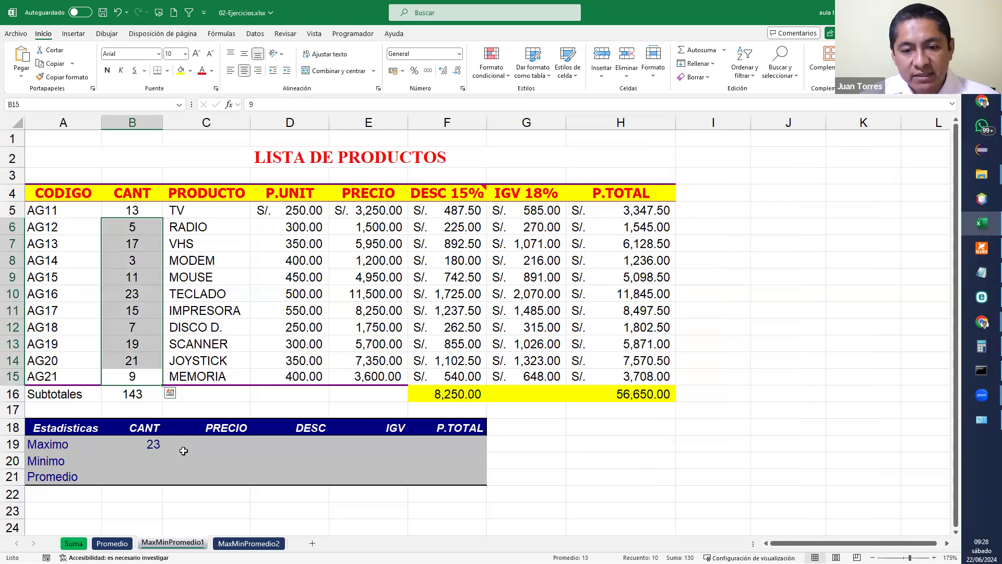
left_click(149, 455)
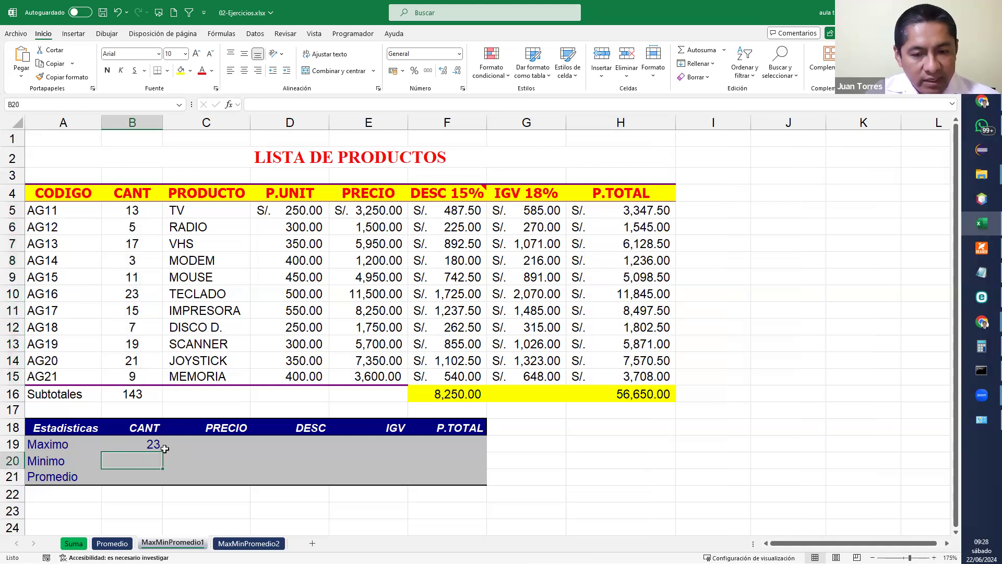
type("=MIN(")
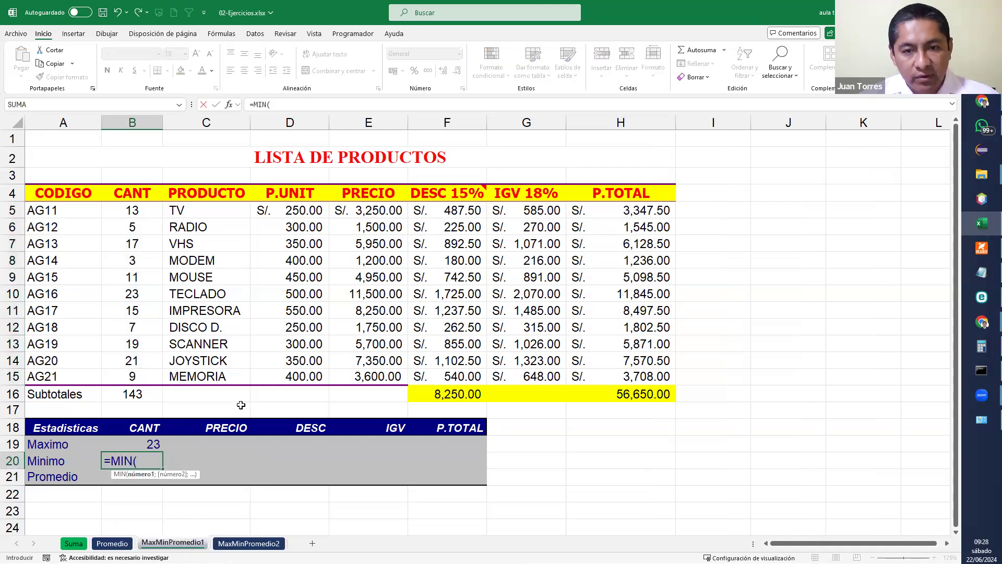
left_click_drag(148, 212, 124, 384)
key("Return")
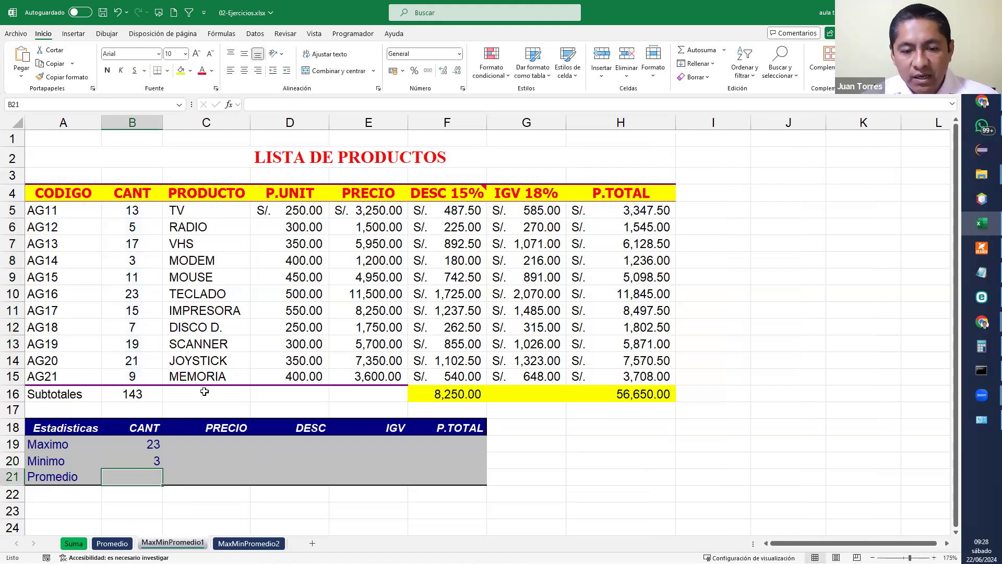
Calculate the average CANT value in B21 with the PROMEDIO function over B5:B15
type("pR")
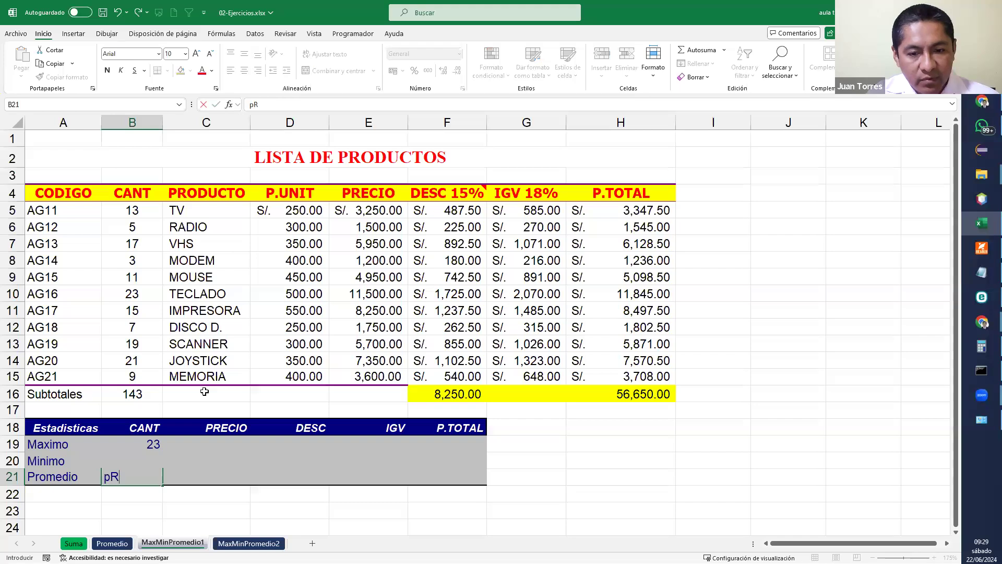
type("IN")
key("BackSpace")
key("BackSpace")
key("BackSpace")
key("BackSpace")
type("=promedio")
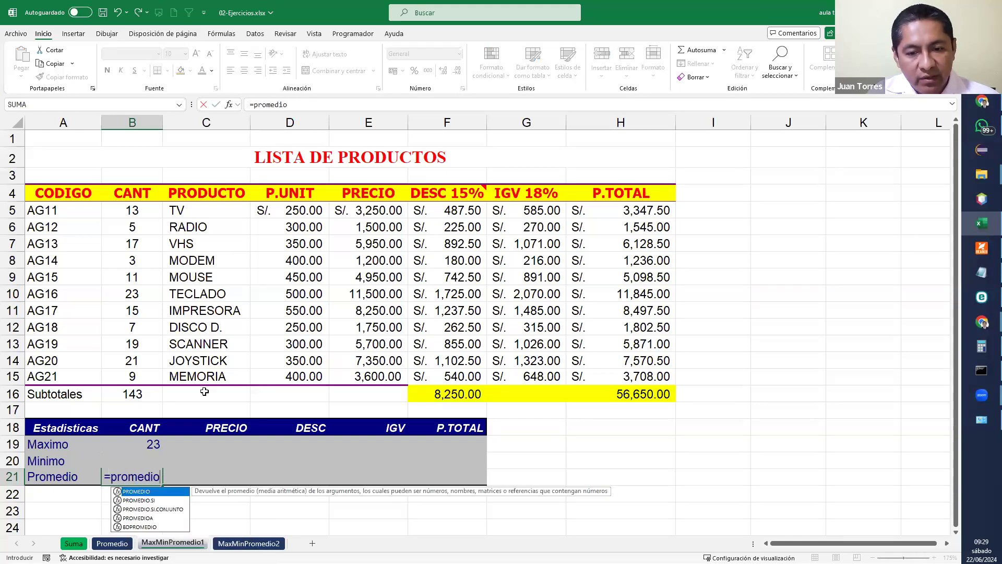
type("(")
left_click_drag(143, 215, 131, 372)
key("Return")
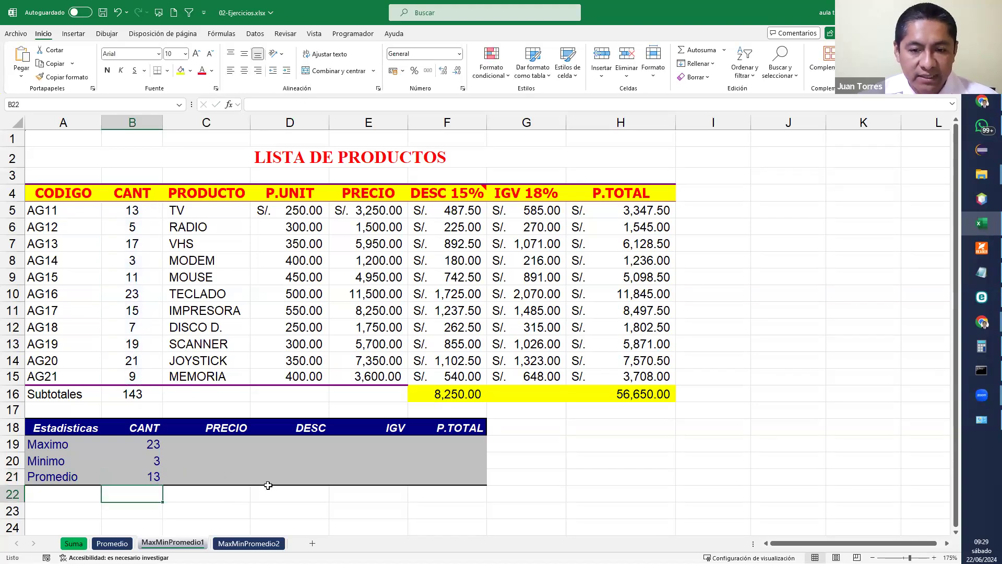
Calculate the maximum PRECIO value in C19 with the MAX function over E5:E15
left_click(239, 446)
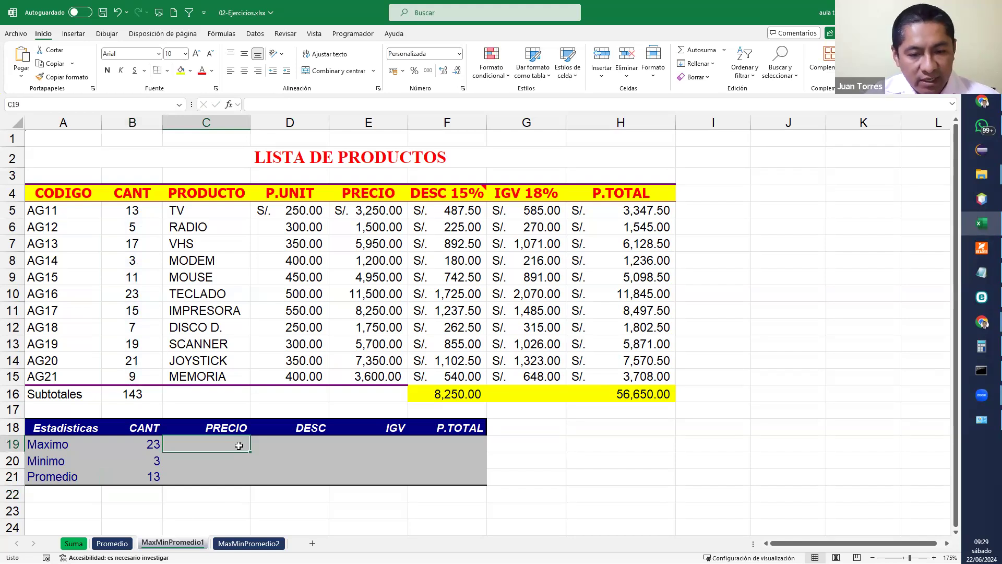
type("=max(")
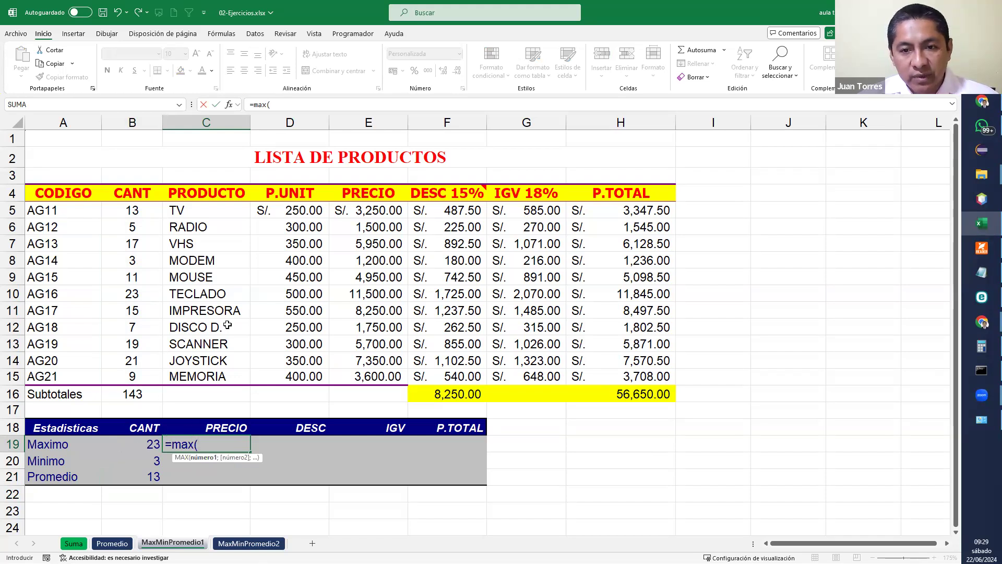
left_click_drag(368, 210, 385, 379)
key("Return")
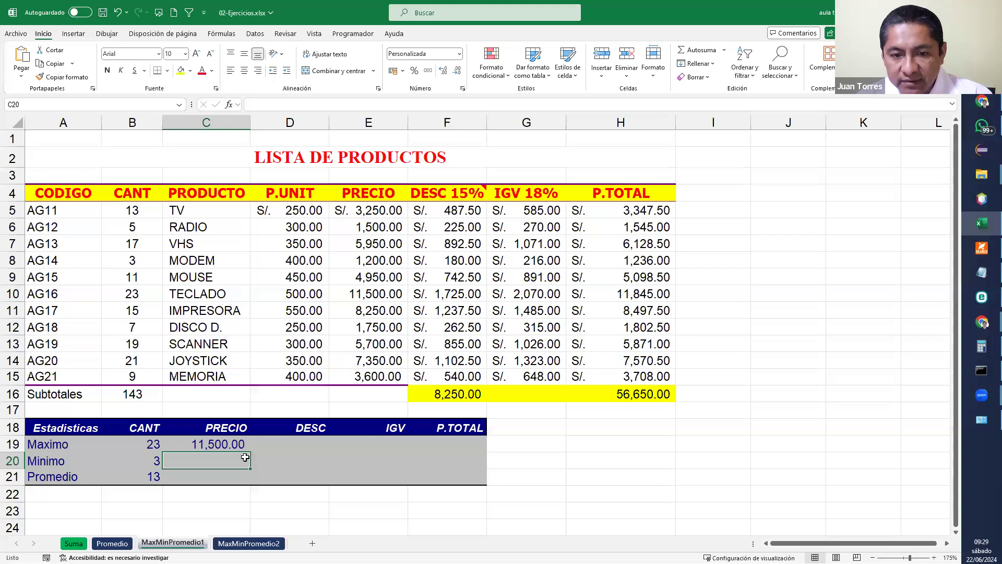
Calculate the minimum PRECIO in C20 with MIN and the average in C21 with PROMEDIO, both over E5:E15
type("=min(")
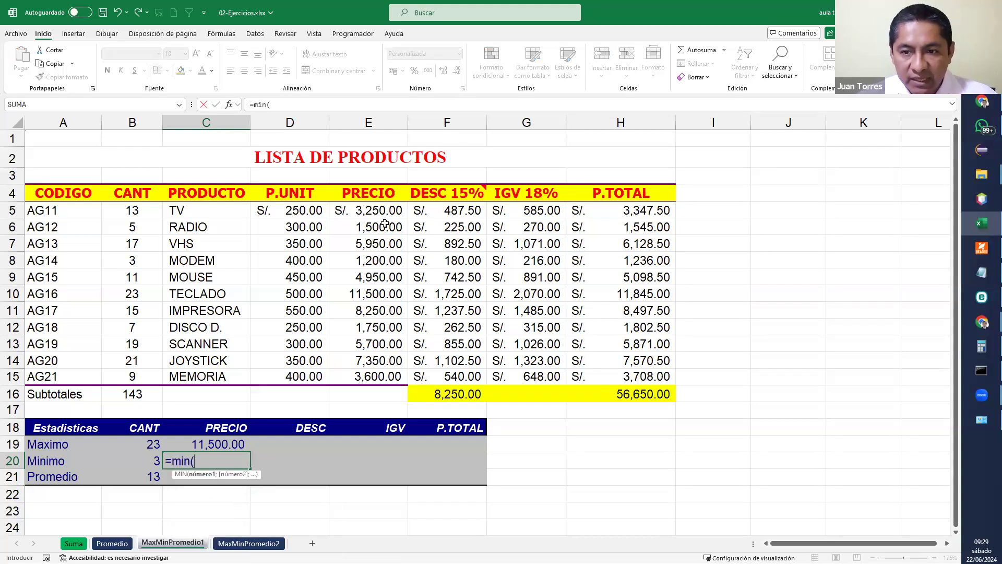
left_click_drag(385, 211, 363, 377)
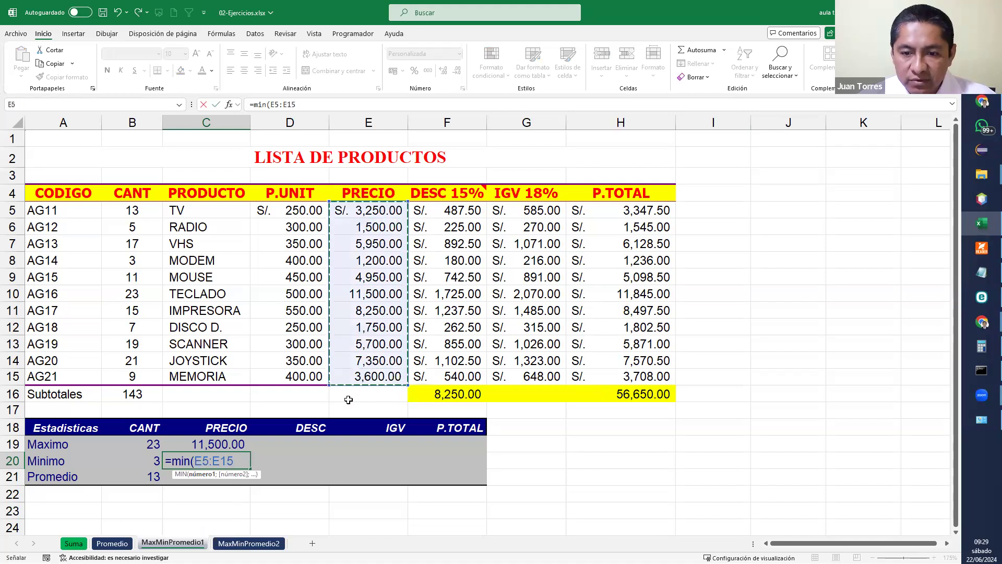
key("Return")
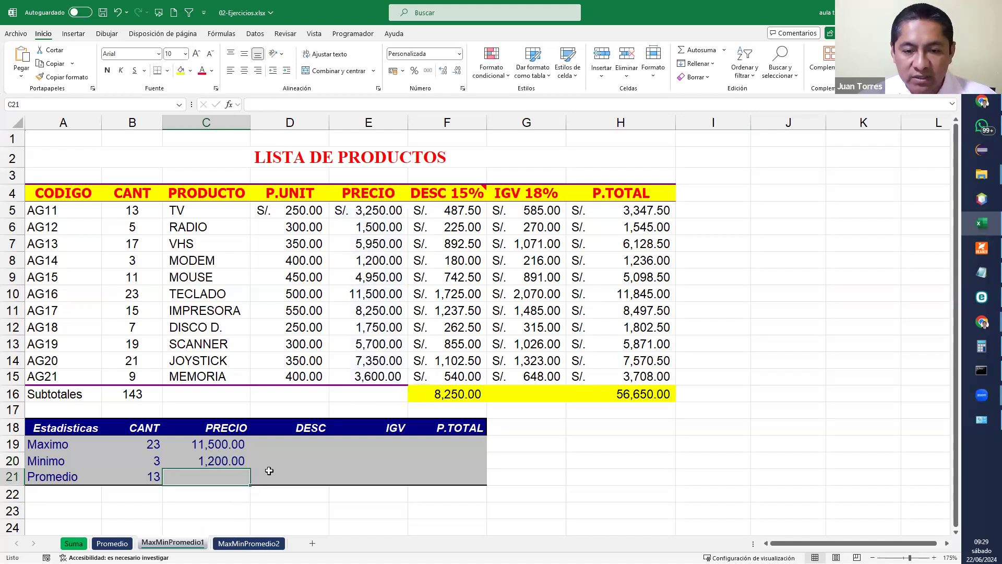
type("=promedio(")
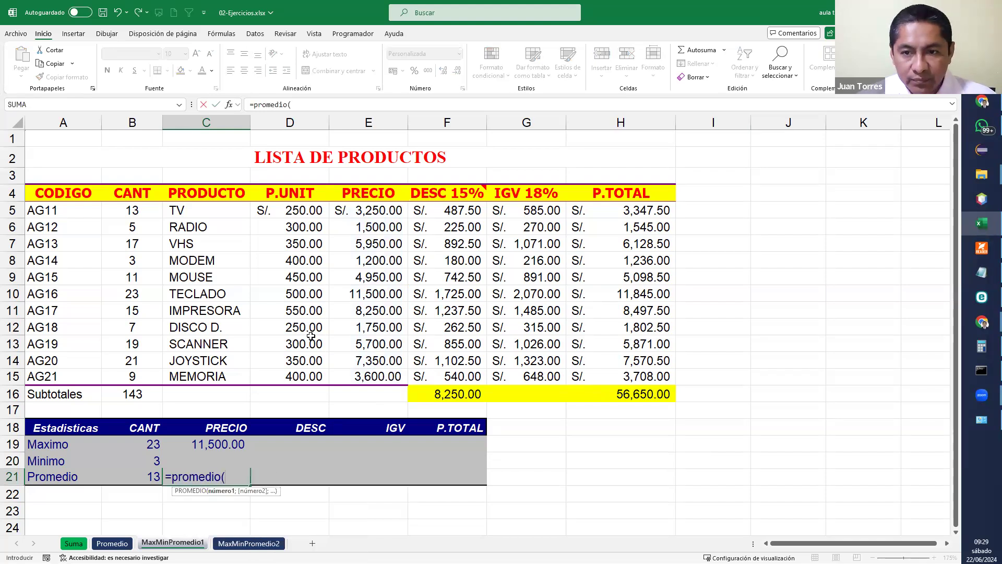
left_click_drag(387, 215, 368, 372)
key("Return")
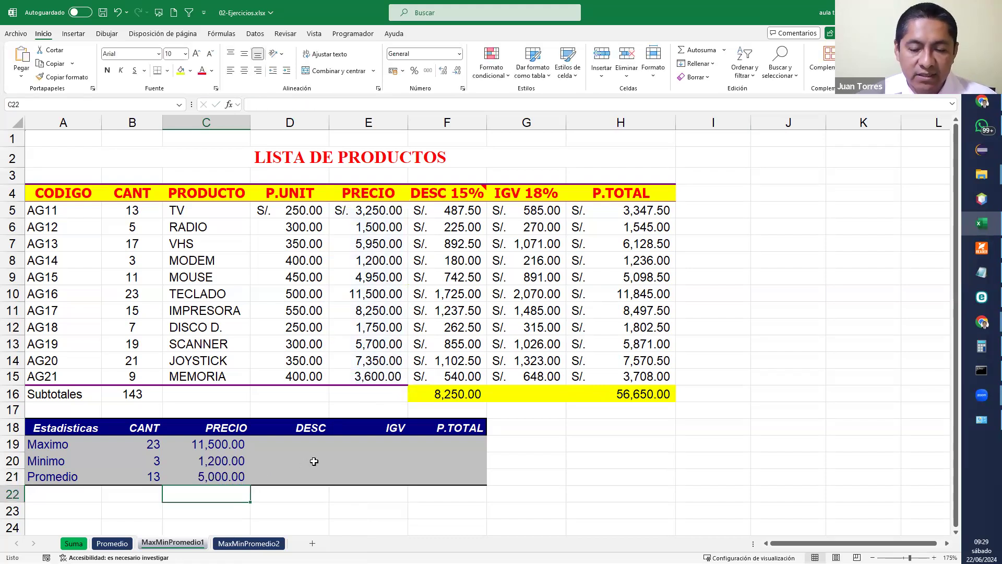
Calculate the maximum DESC value in D19 with the MAX function over F5:F15
left_click(317, 443)
type("=")
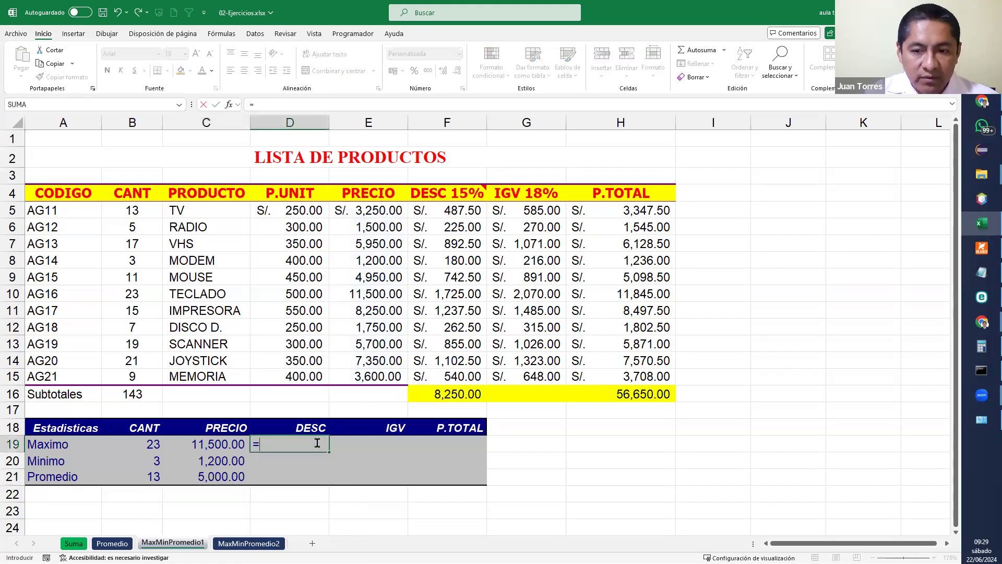
type("max(")
left_click_drag(468, 215, 454, 376)
key("Return")
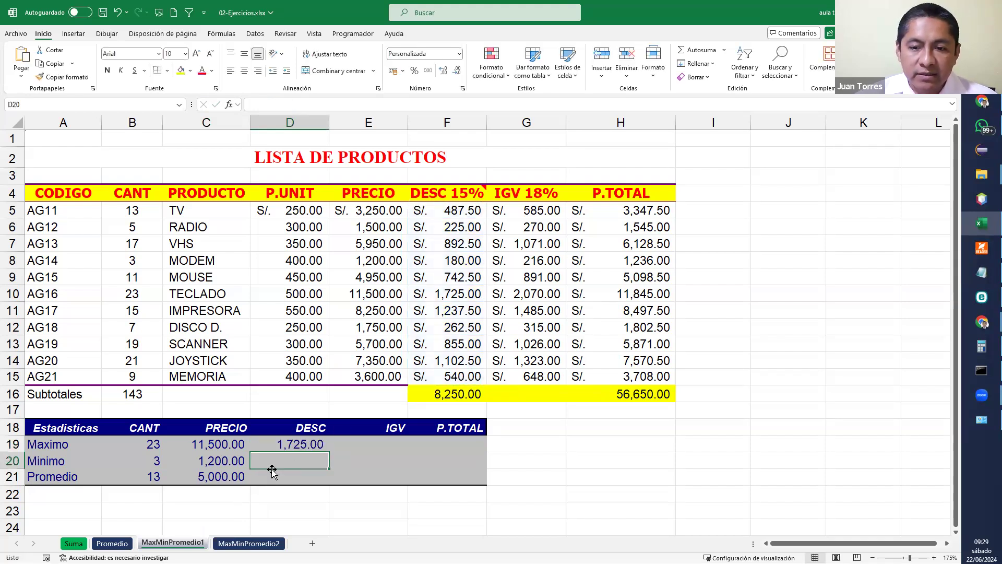
Fill the MAX formula from D19 across to F19 for IGV and P.TOTAL, and check the ranges of the formulas
double_click(300, 445)
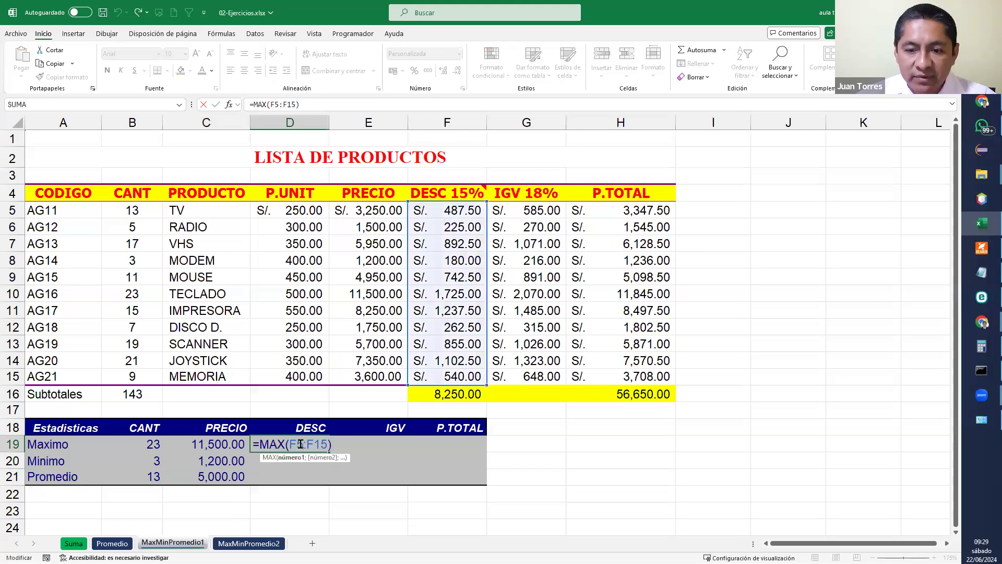
key("Escape")
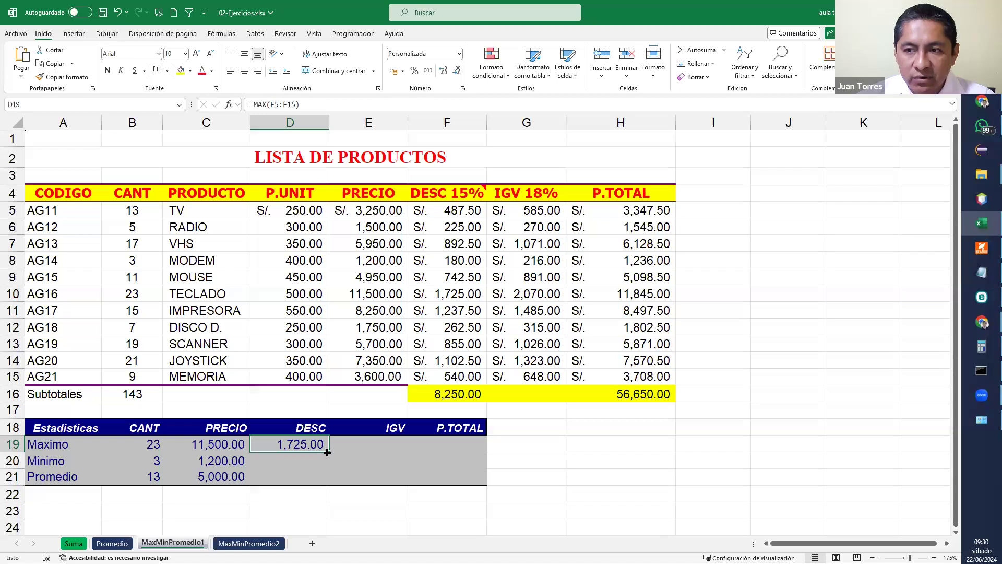
left_click_drag(329, 452, 466, 442)
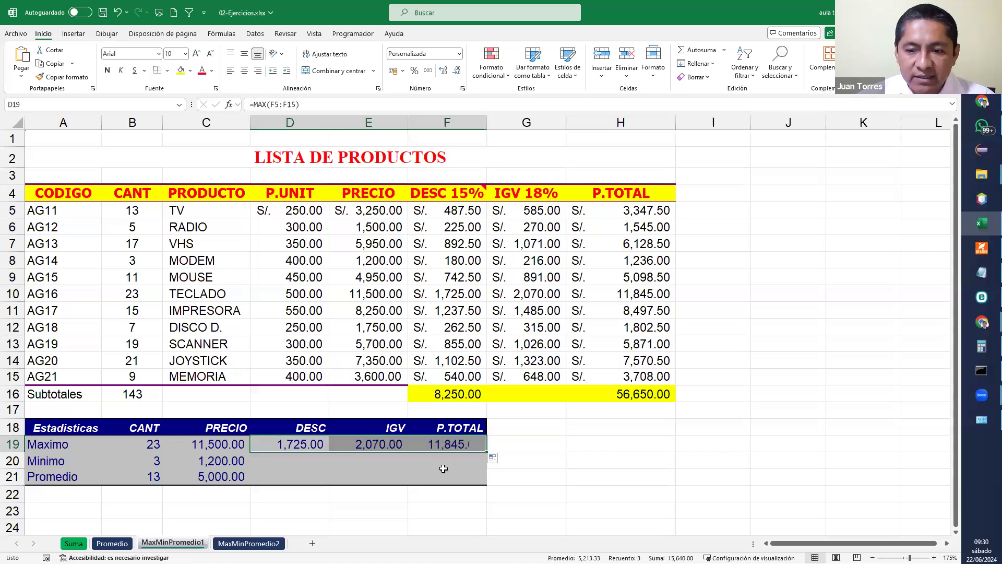
double_click(384, 444)
left_click(447, 444)
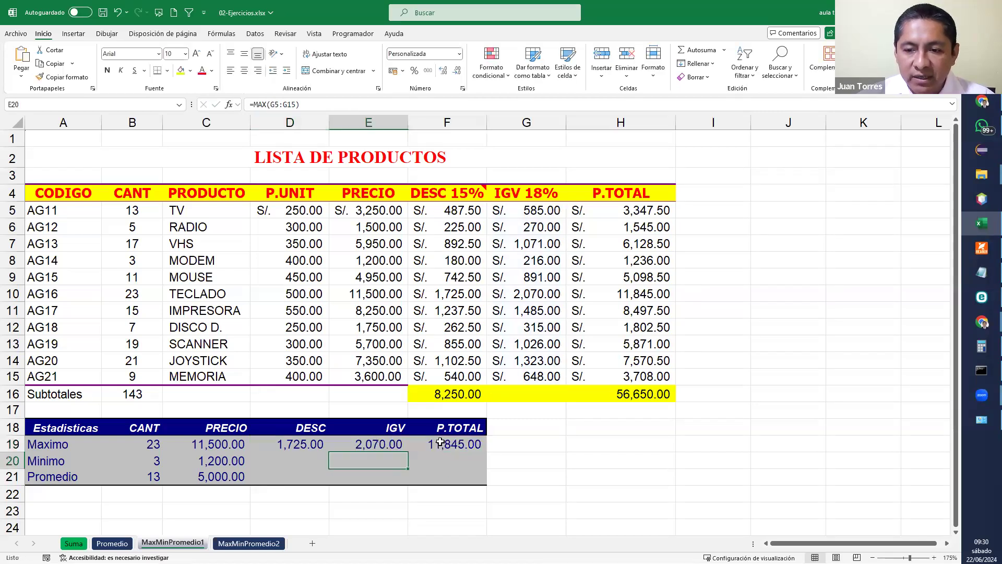
double_click(446, 442)
key("Return")
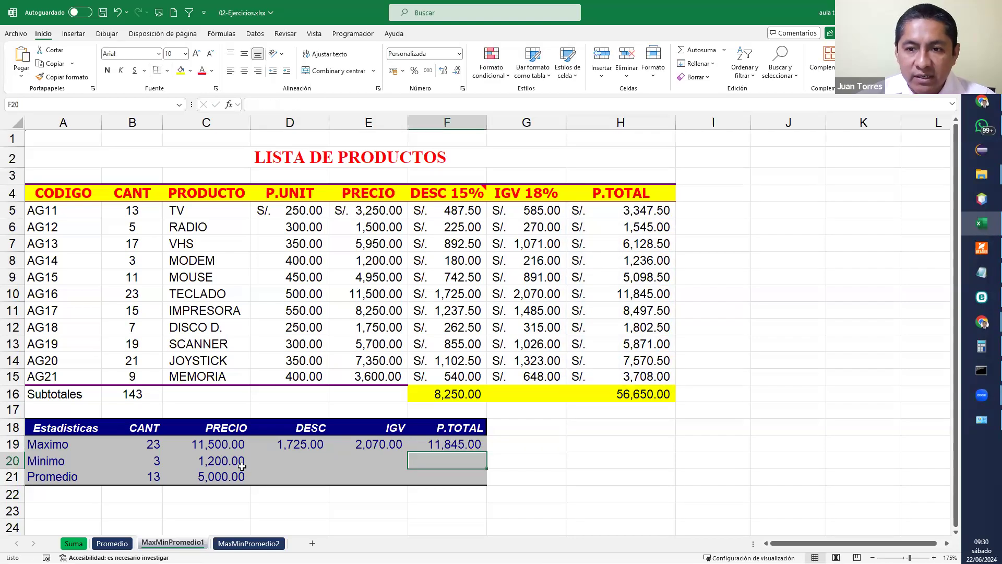
Fill the MIN formula from C20 across to F20 for DESC, IGV and P.TOTAL, and check the copied ranges
left_click(242, 464)
double_click(242, 465)
key("Escape")
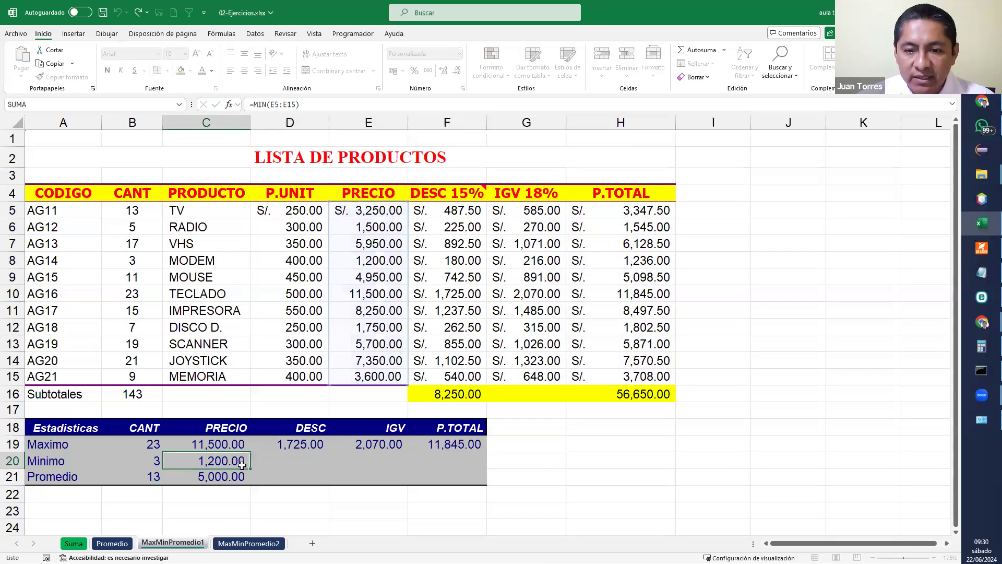
left_click_drag(249, 468, 459, 449)
double_click(321, 461)
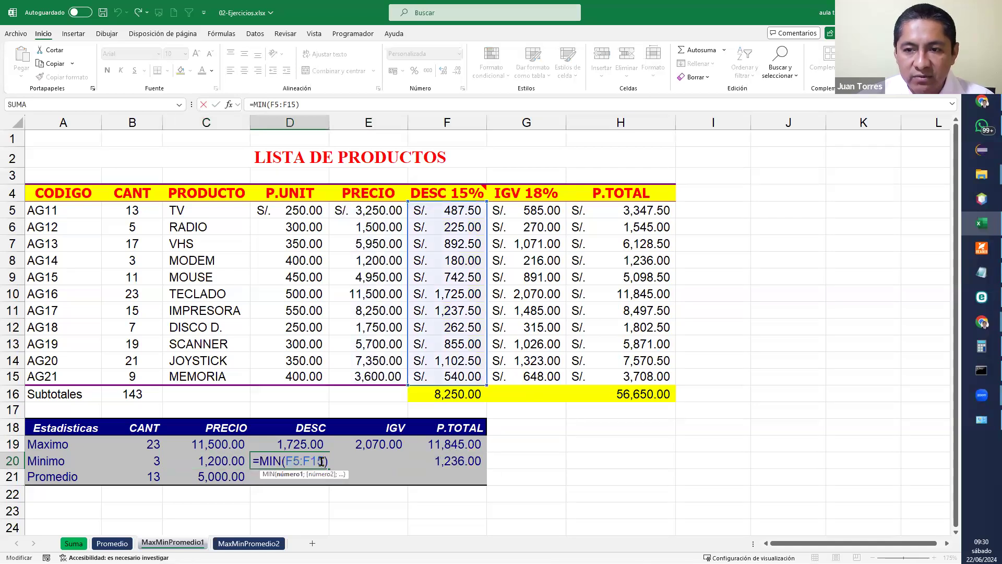
left_click(360, 462)
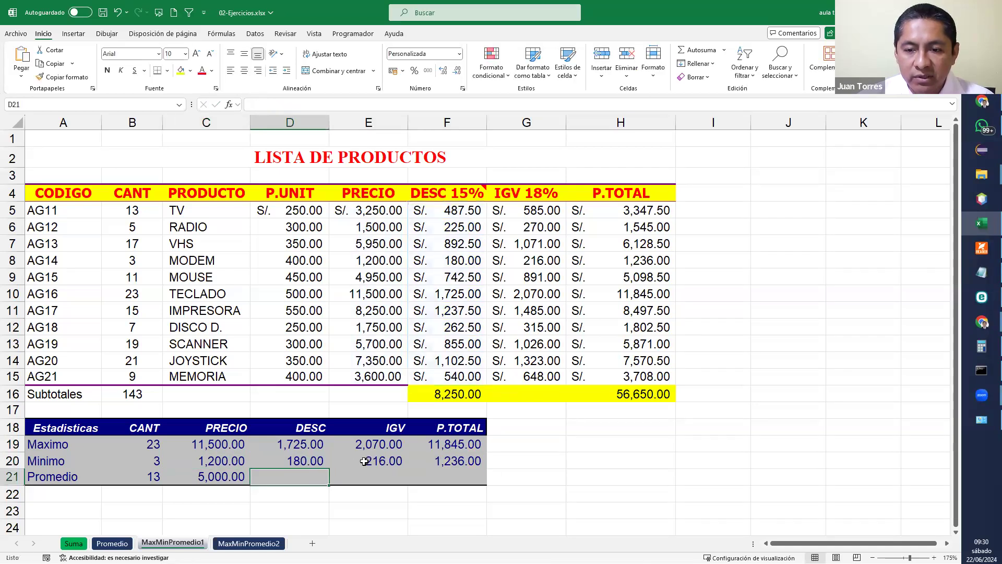
double_click(364, 462)
key("Return")
Check the PROMEDIO formula in C21 and fill it across to F21 for DESC, IGV and P.TOTAL
left_click(222, 482)
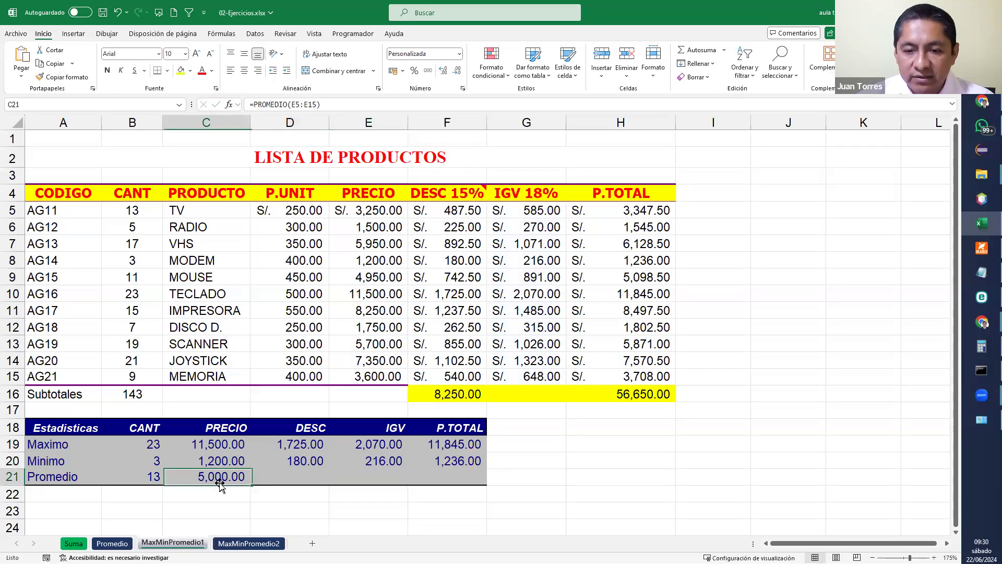
double_click(223, 480)
key("Return")
left_click(225, 481)
left_click_drag(248, 485, 462, 467)
left_click(563, 425)
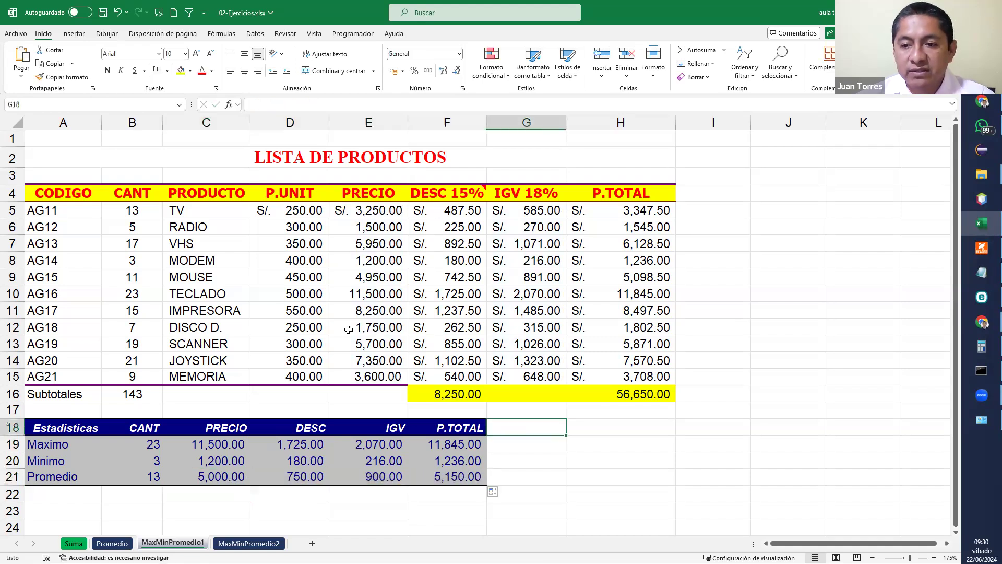
Switch to the MaxMinPromedio2 sheet and enlarge its sales and summary tables to 175%
left_click(255, 544)
left_click_drag(436, 284, 465, 286)
left_click(224, 307)
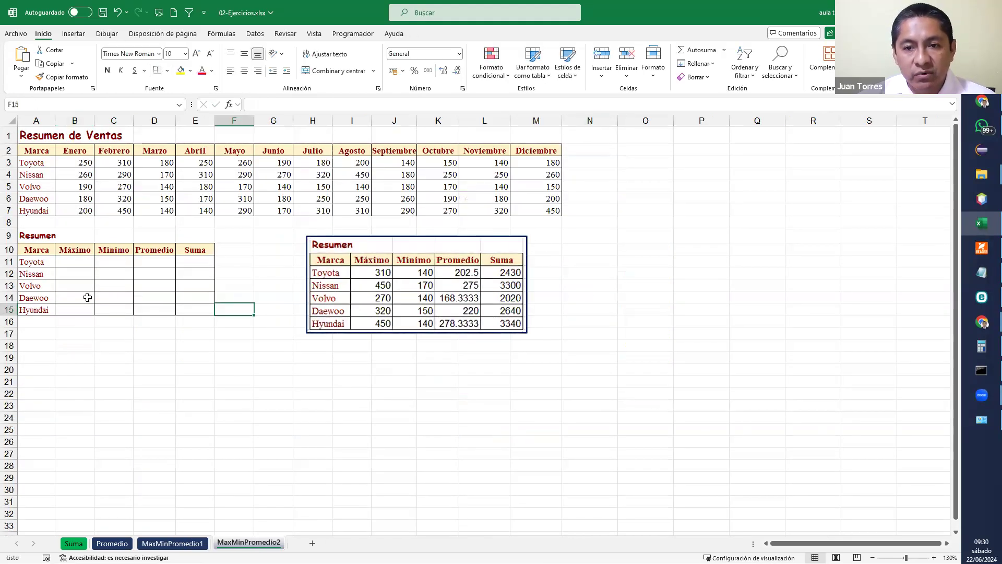
scroll(88, 297, "up", 3)
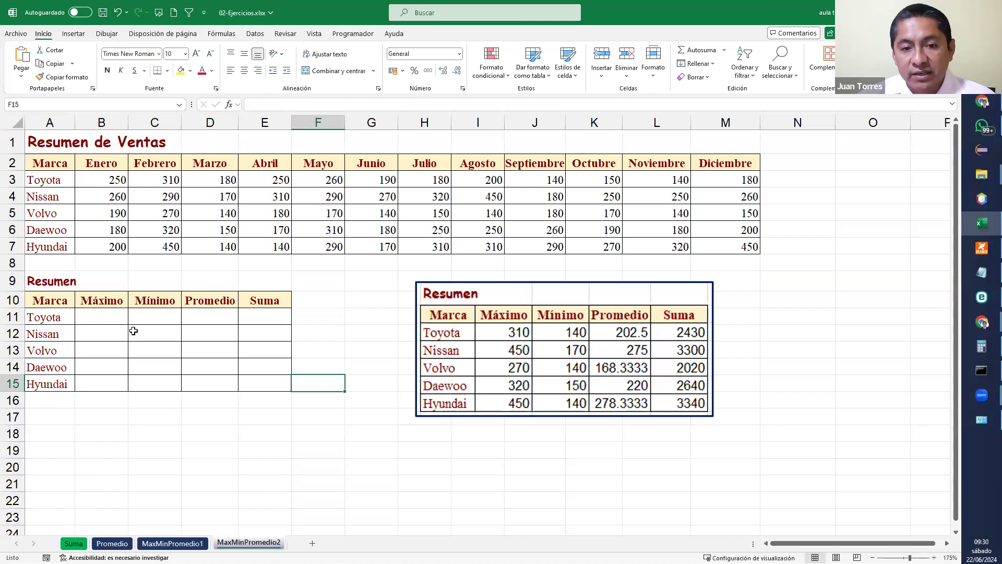
Calculate Toyota's maximum monthly sales in B11 with the MAX function over B3:M3
left_click(55, 320)
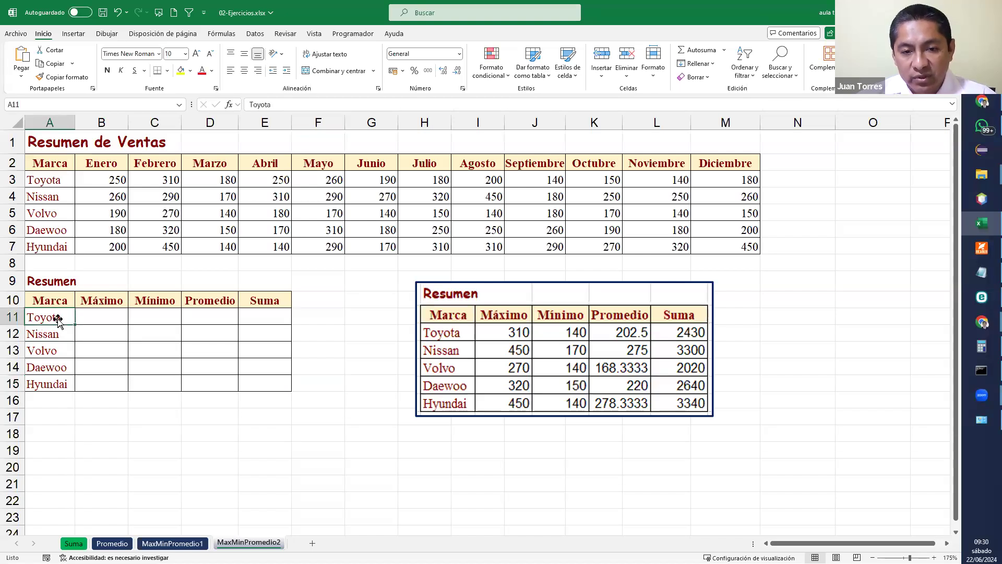
left_click(97, 319)
type("=max(")
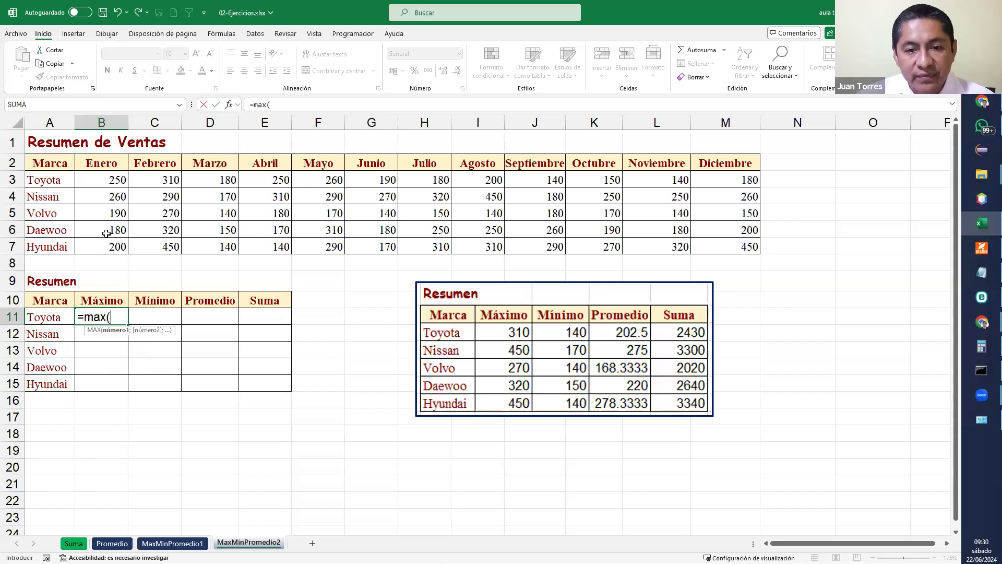
left_click_drag(89, 182, 746, 172)
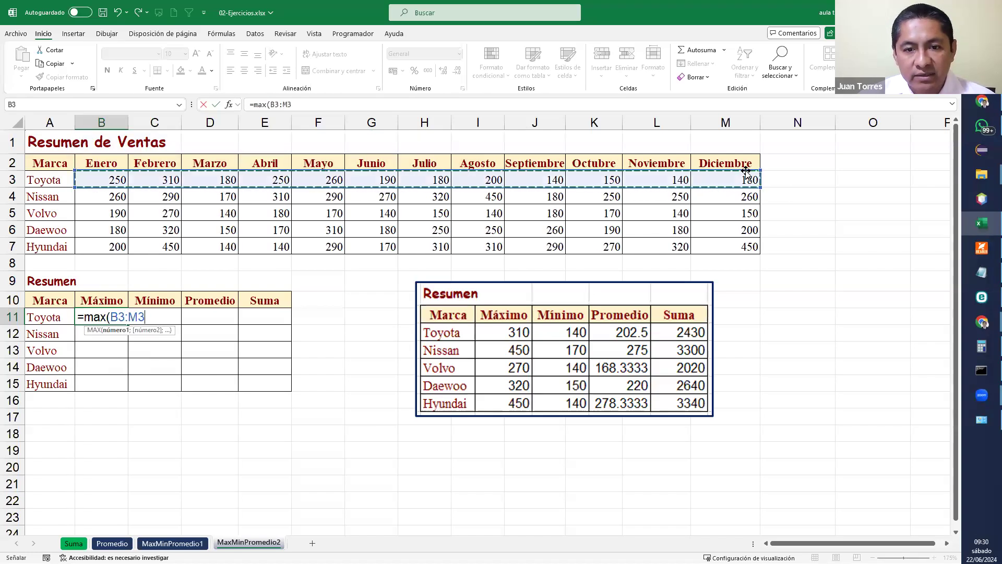
type(")")
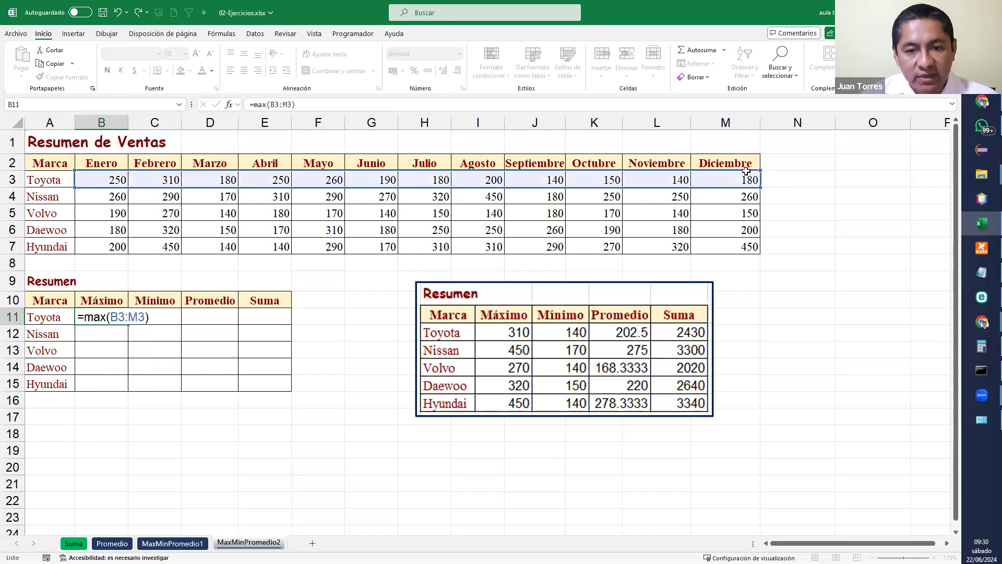
key("Return")
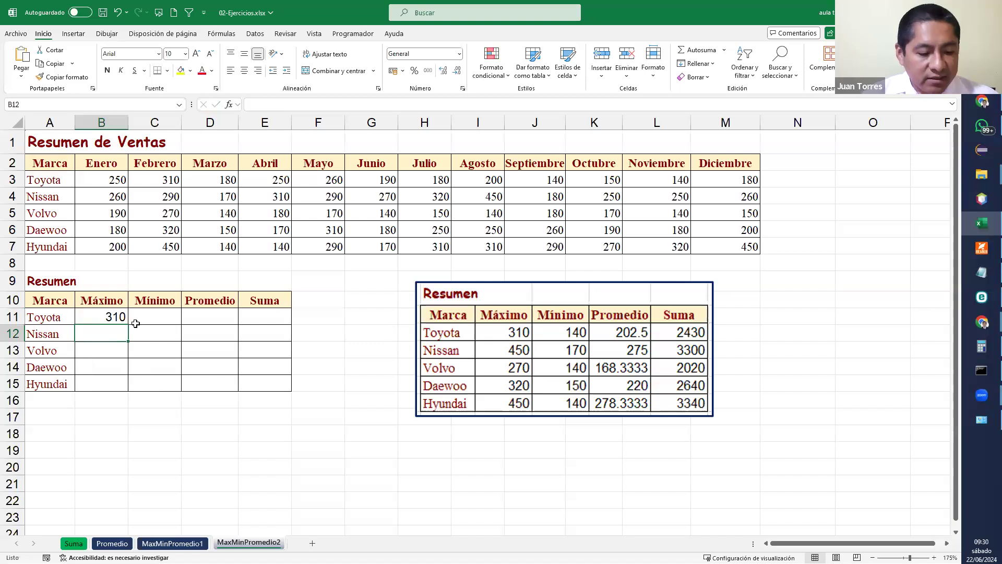
Calculate Nissan's maximum monthly sales in B12 with MAX over B4:M4 and review the formula's range
type("=max(")
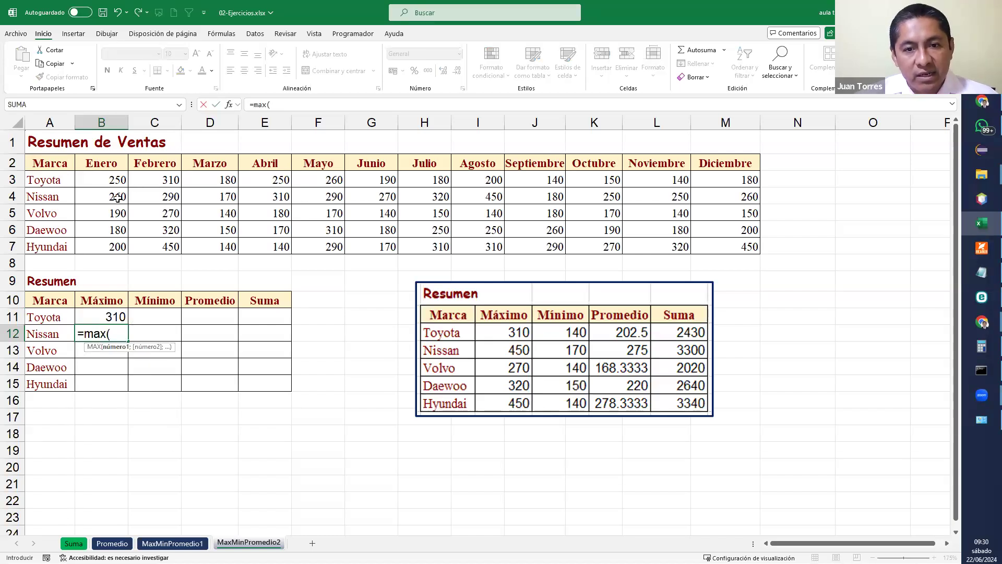
left_click_drag(117, 197, 715, 199)
key("Return")
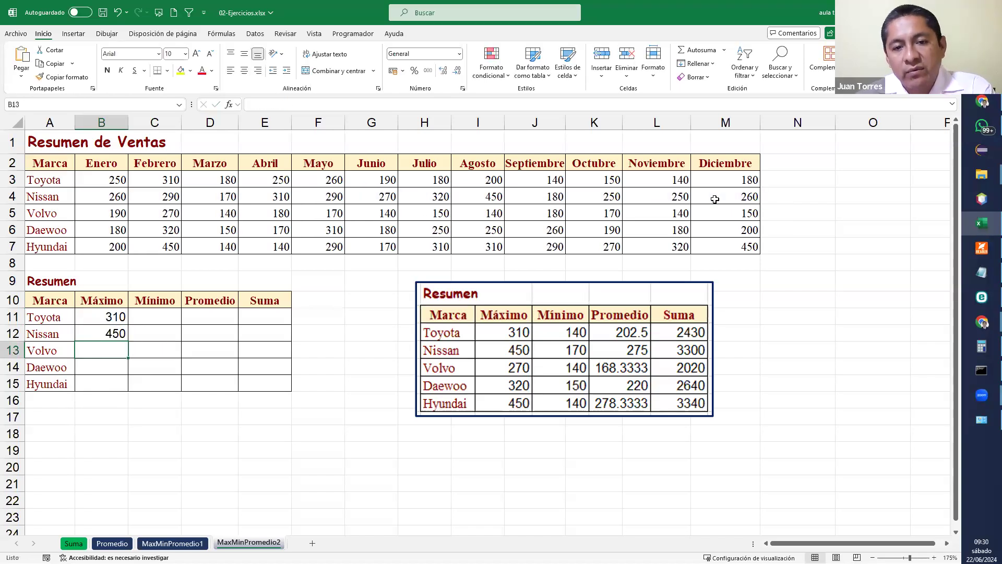
double_click(115, 330)
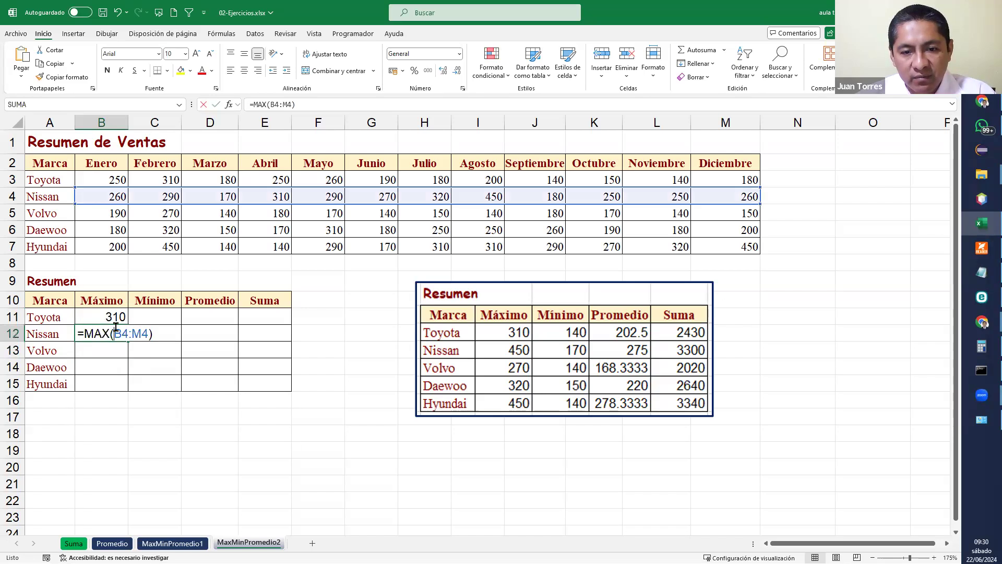
key("Return")
Fill the MAX formula from B12 down to B15 for Volvo, Daewoo and Hyundai, and check the copied formulas
left_click(117, 334)
left_click_drag(128, 342, 131, 401)
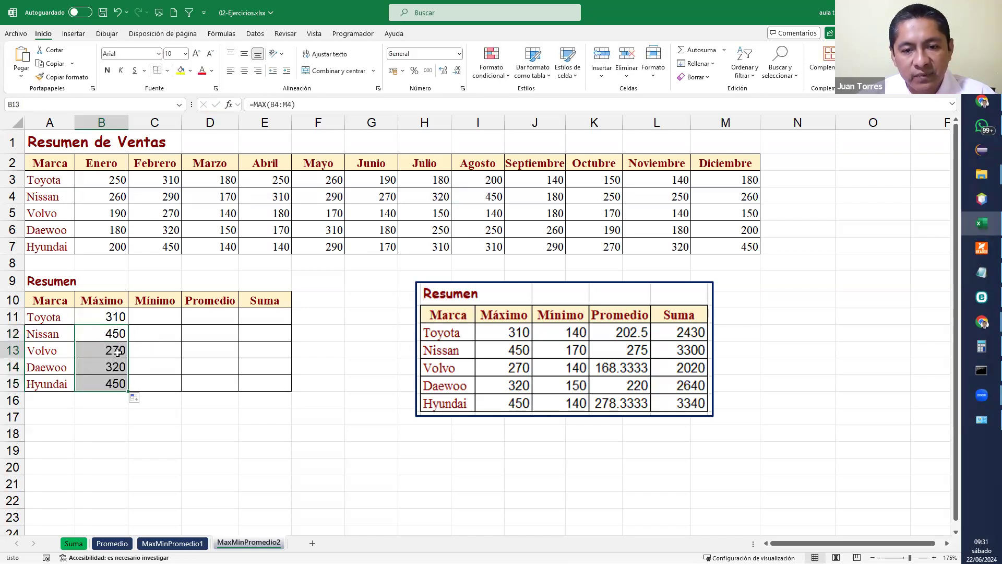
double_click(117, 351)
key("Return")
double_click(116, 367)
key("Return")
Calculate Toyota's minimum monthly sales in C11 with the MIN function over B3:L3
left_click(167, 313)
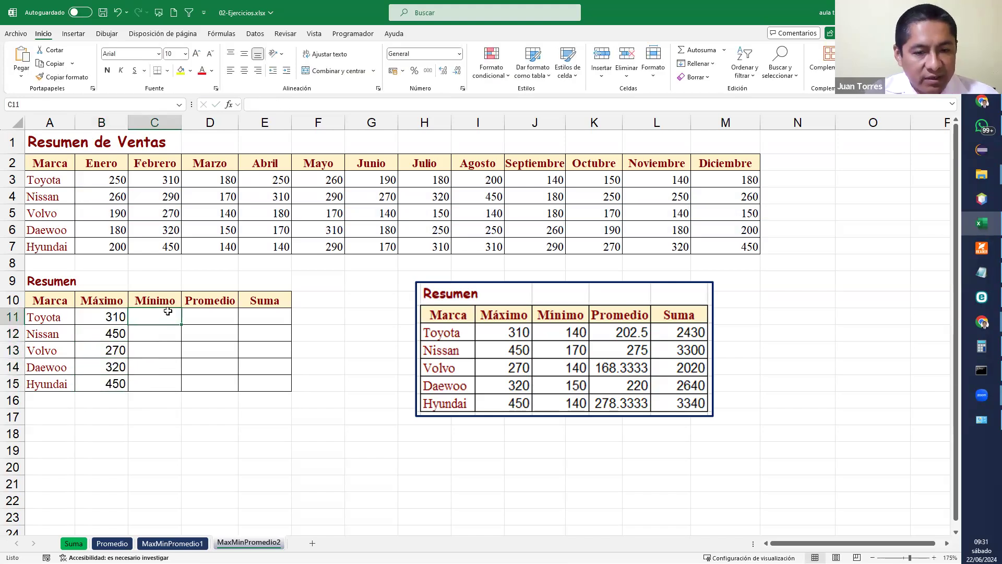
type("=p")
key("BackSpace")
type("mi")
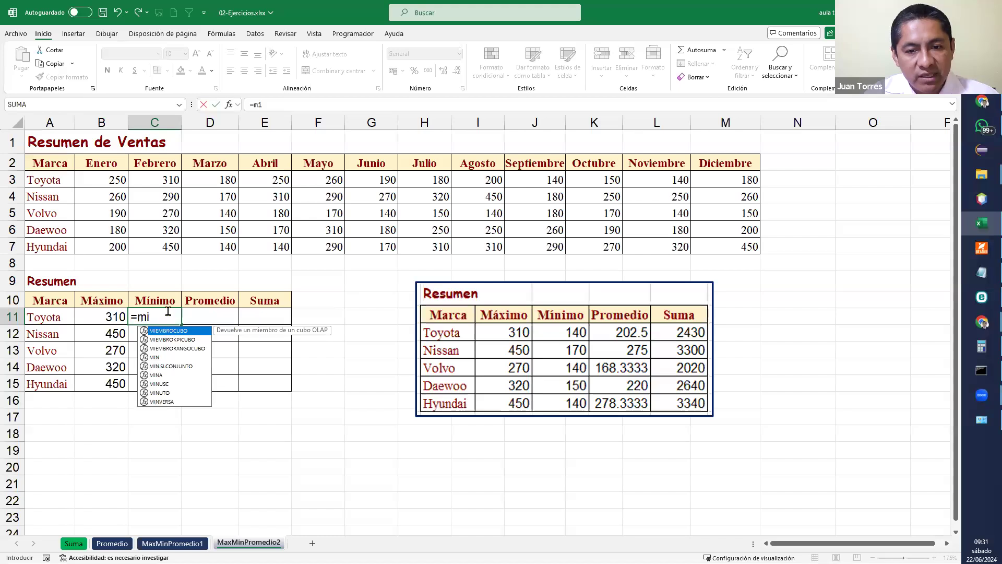
type("n(")
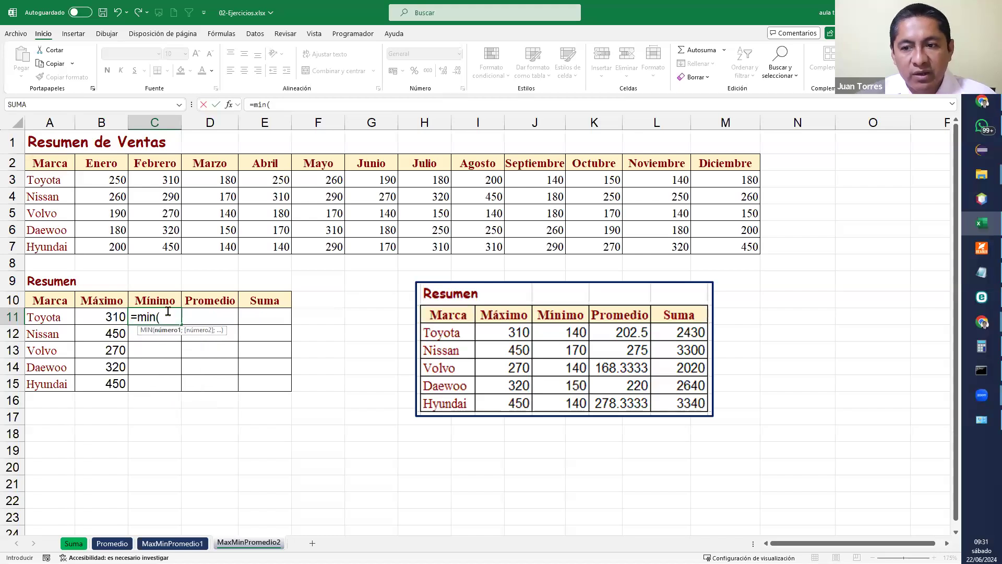
left_click_drag(80, 181, 689, 184)
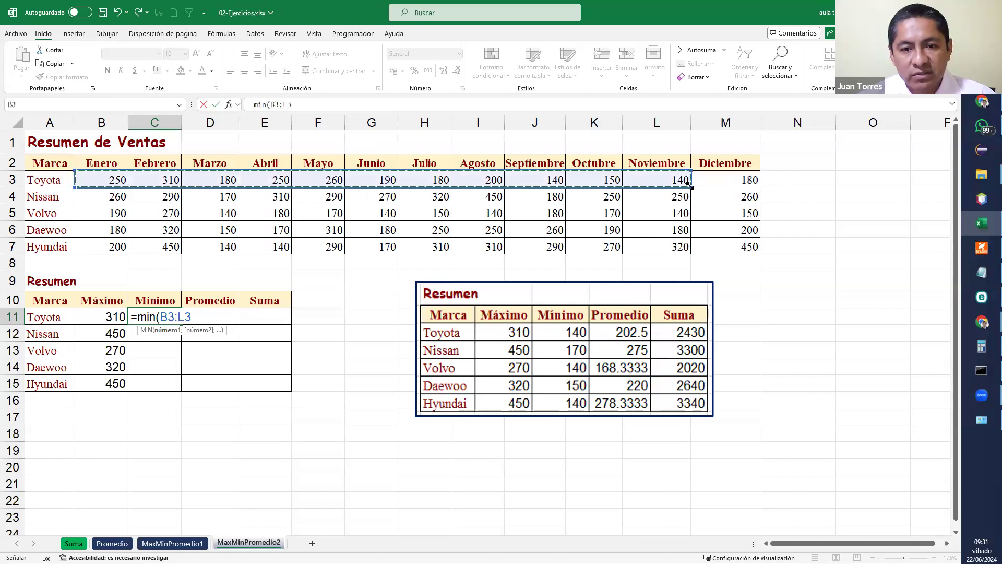
key("Return")
Fill the MIN formula from C11 down to C15 for Nissan, Volvo, Daewoo and Hyundai
left_click(557, 344)
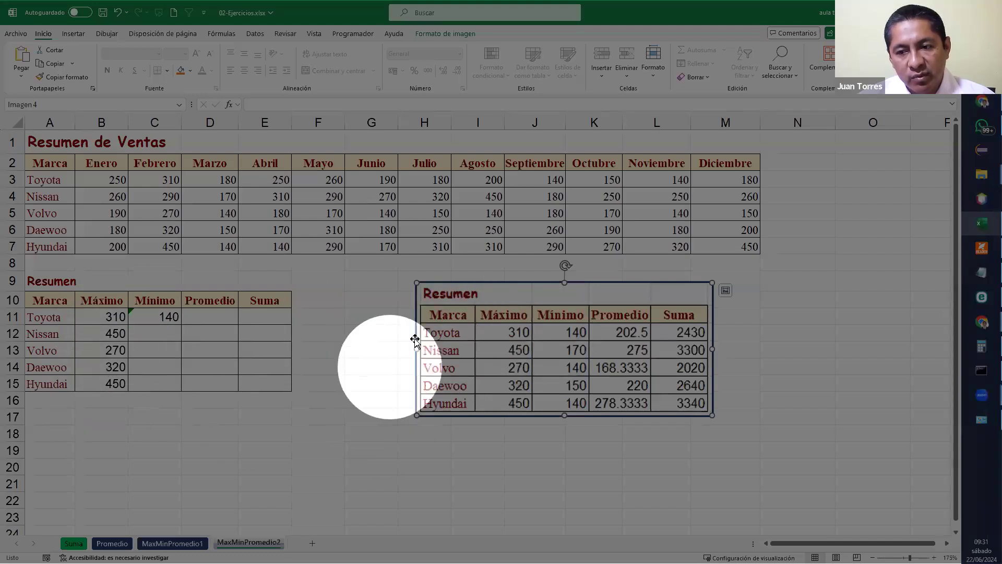
left_click(172, 320)
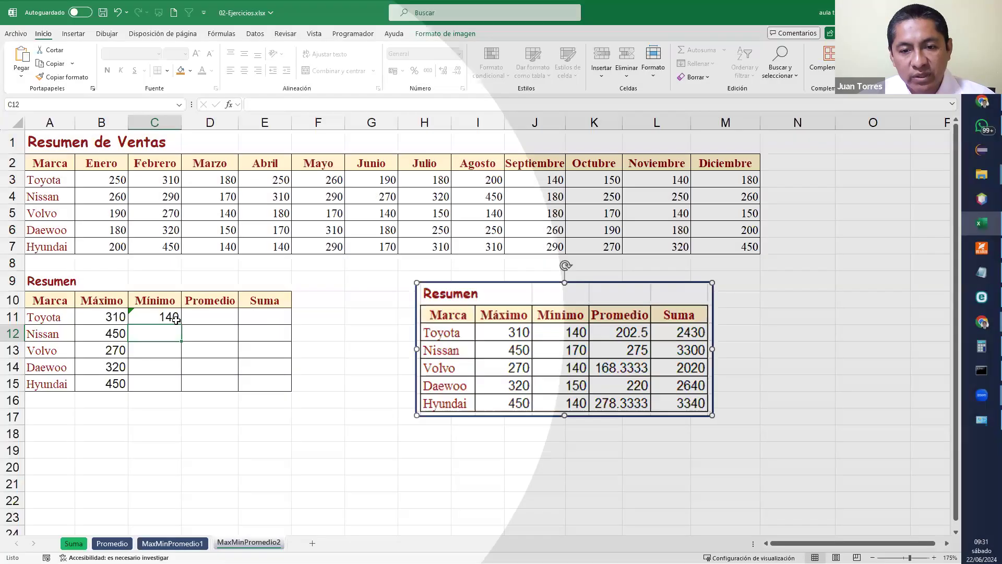
left_click_drag(179, 325, 178, 392)
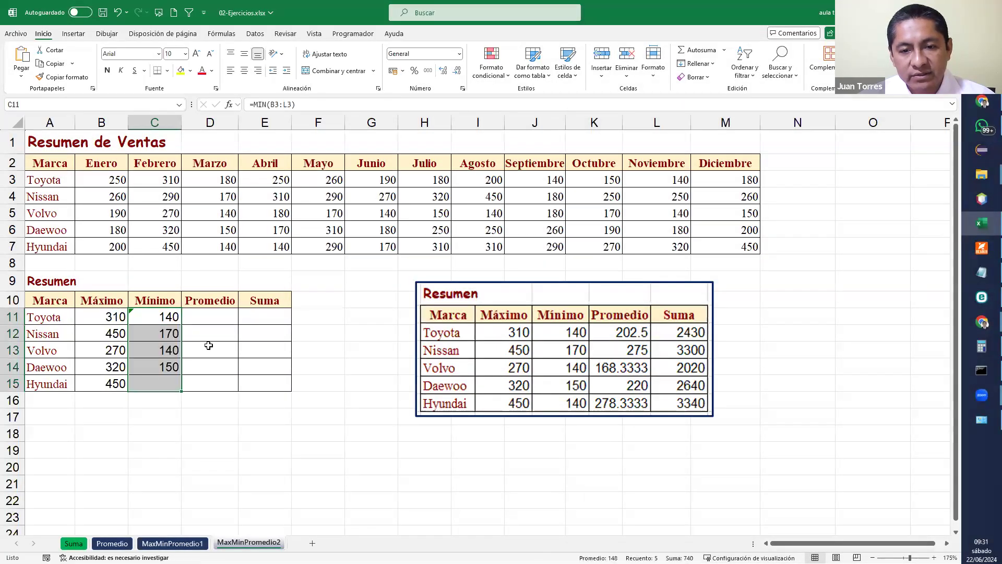
Calculate Toyota's average monthly sales in D11 with the PROMEDIO function over B3:M3
left_click(221, 321)
type("=")
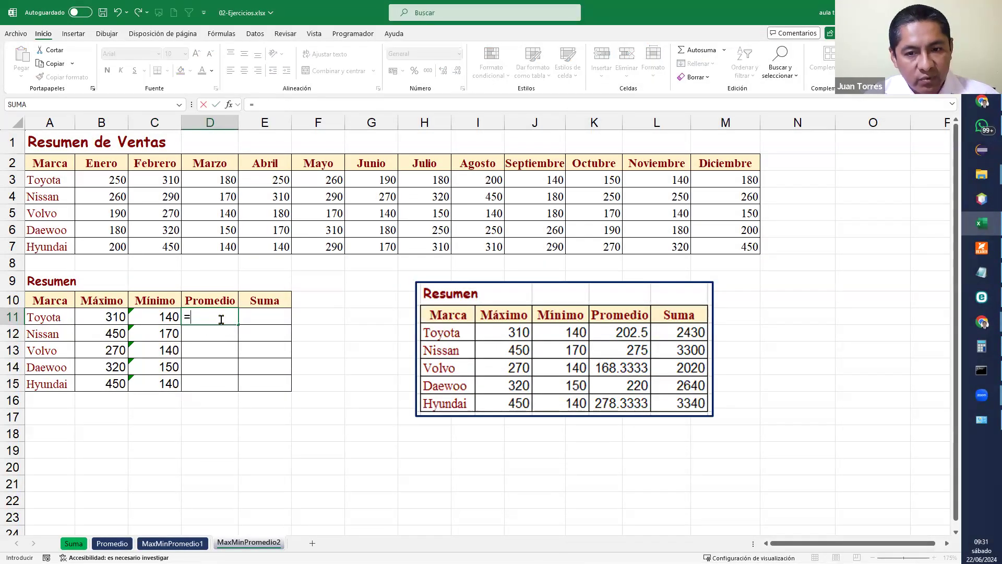
type("promedio(")
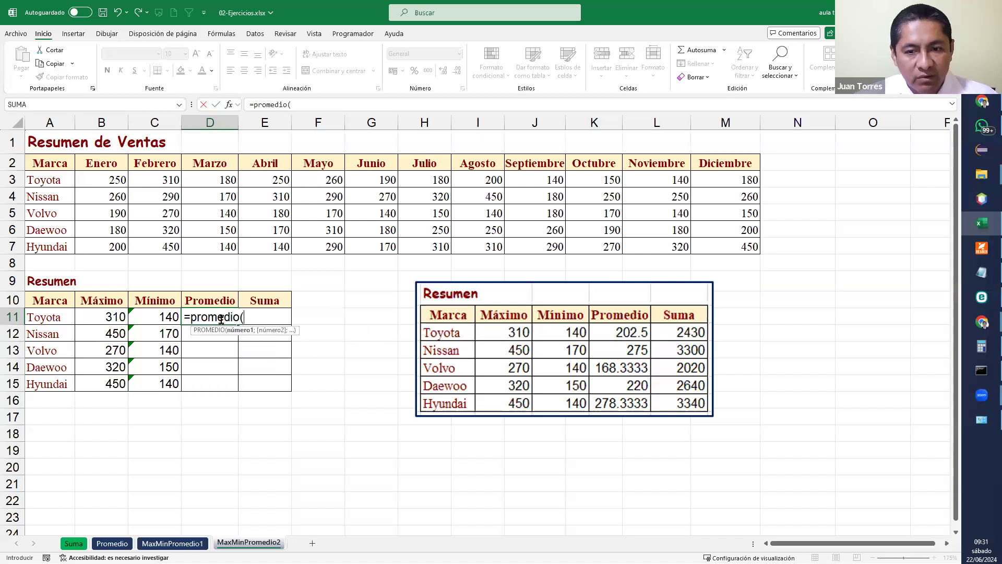
left_click_drag(113, 176, 705, 187)
key("Return")
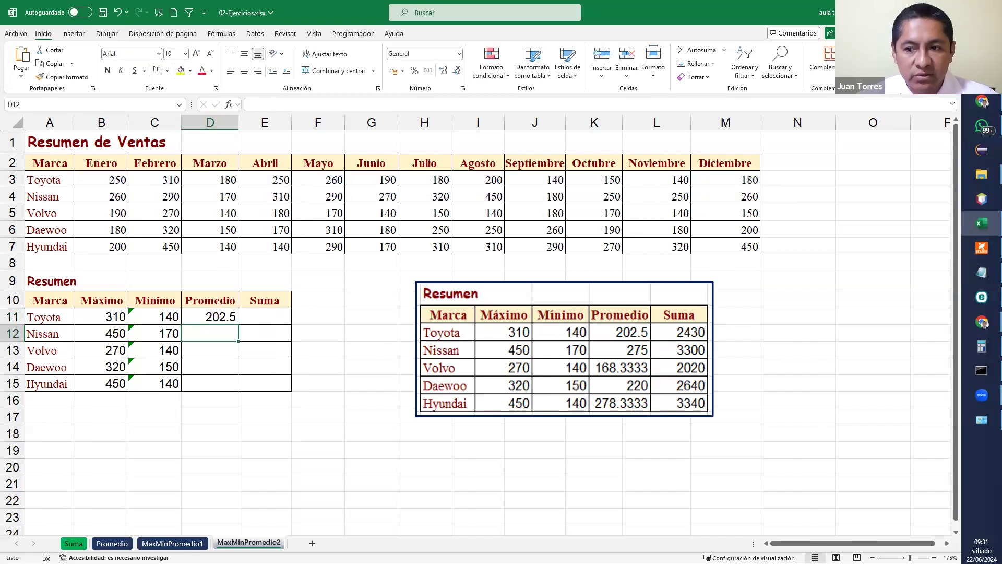
Total Toyota's yearly sales in E11 with the SUMA function over B3:M3
left_click(277, 312)
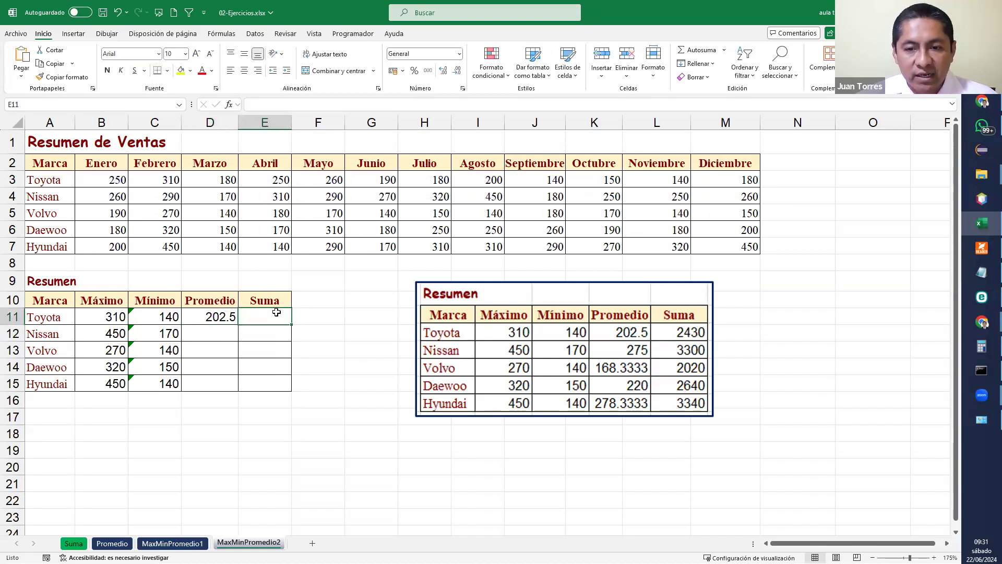
type("=suma(")
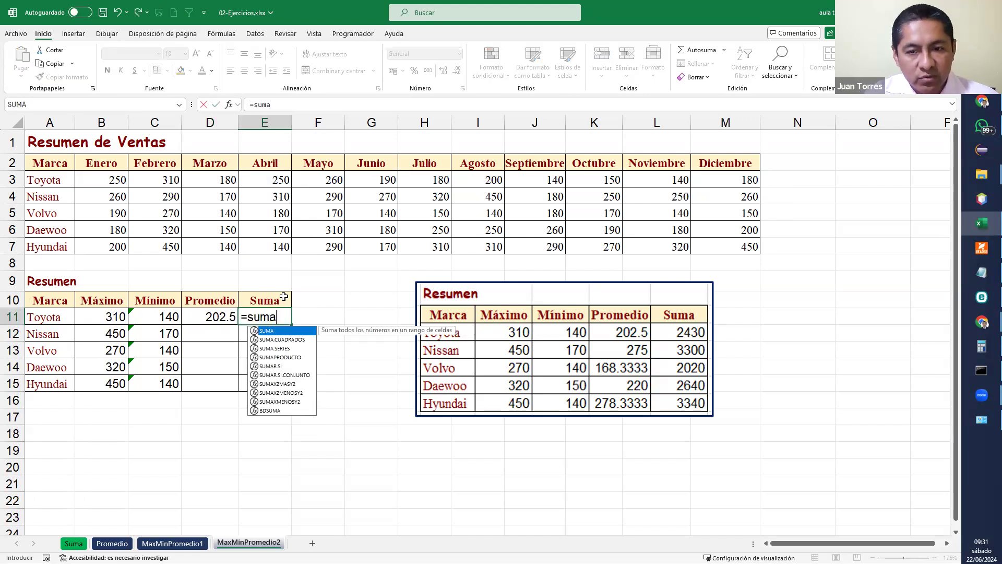
left_click_drag(109, 177, 738, 175)
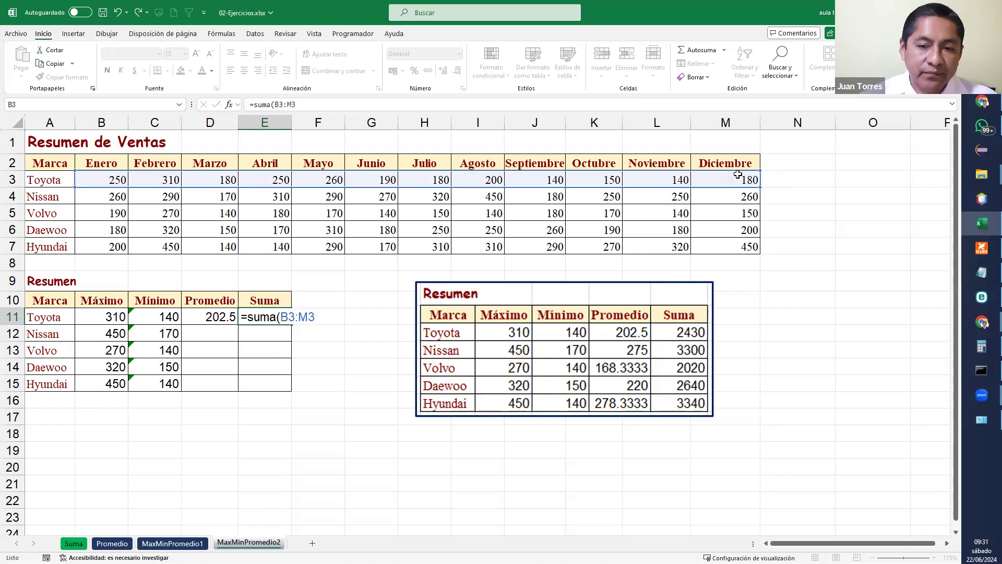
key("Return")
Fill the average and sum formulas from D11:E11 down to row 15 and check Nissan's average formula in D12
left_click_drag(215, 315, 281, 397)
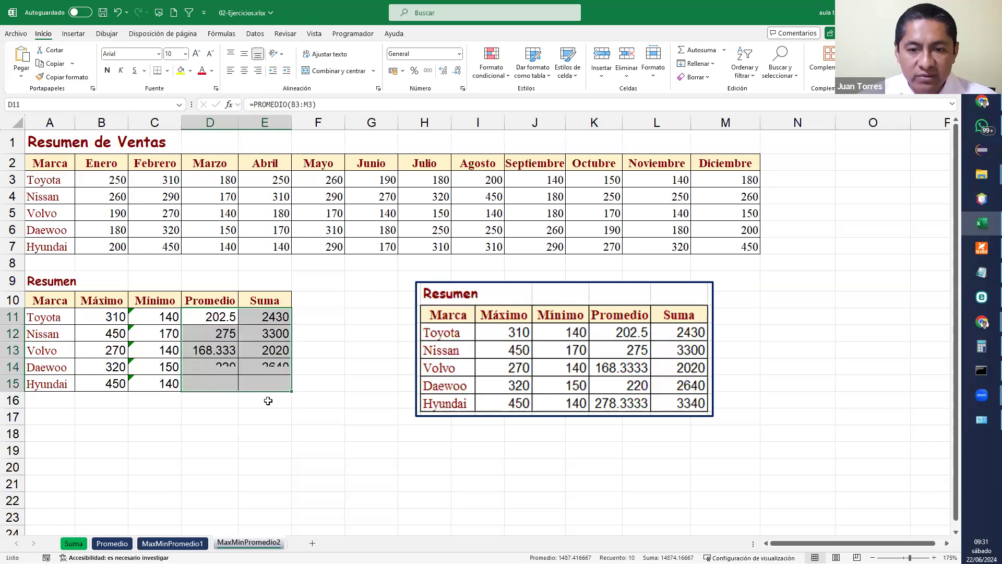
left_click(215, 337)
double_click(216, 334)
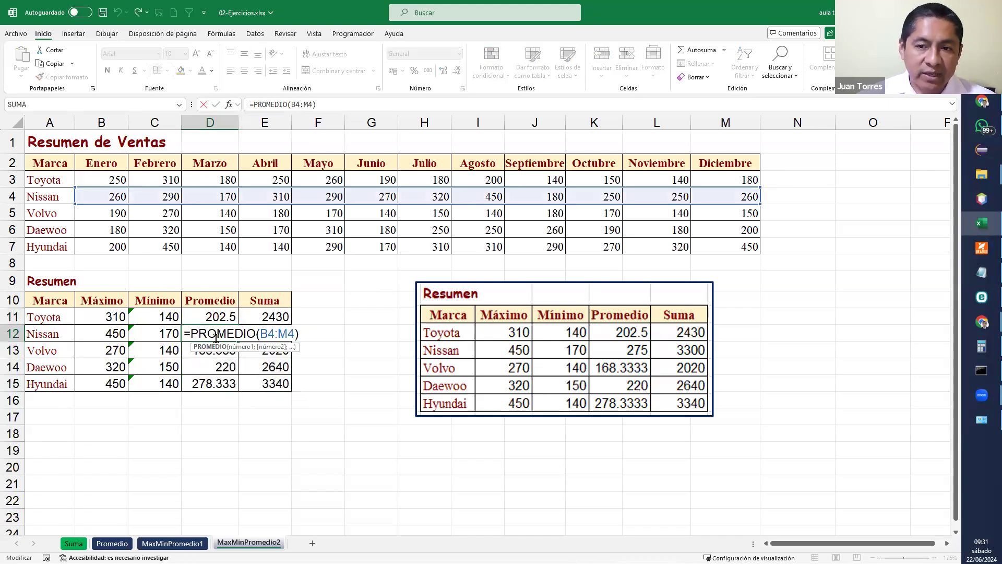
key("Return")
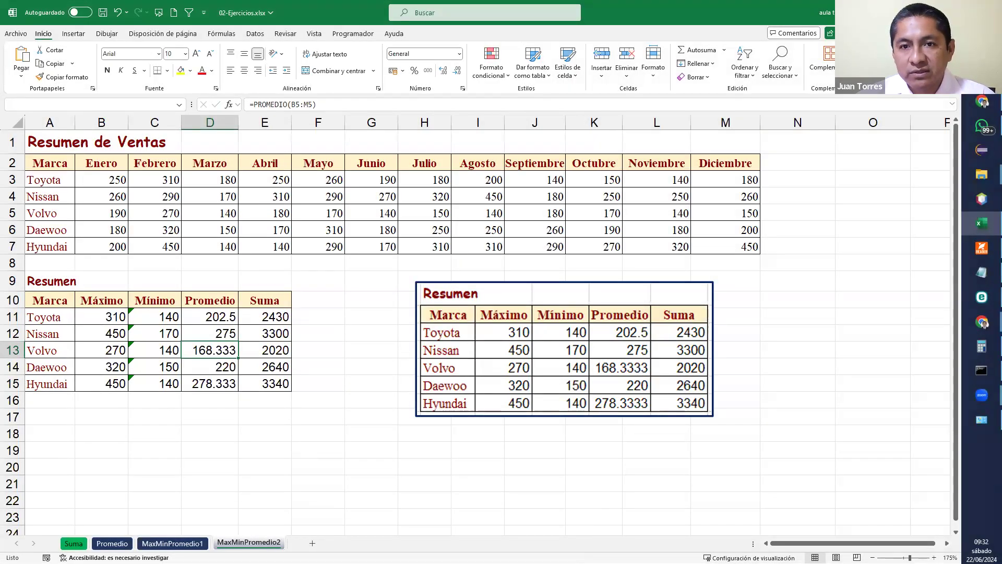
Leave the workbook open, switch to Google Classroom in Chrome and expand the "Recurso práctico - Sesión 02" material
key("alt+F4")
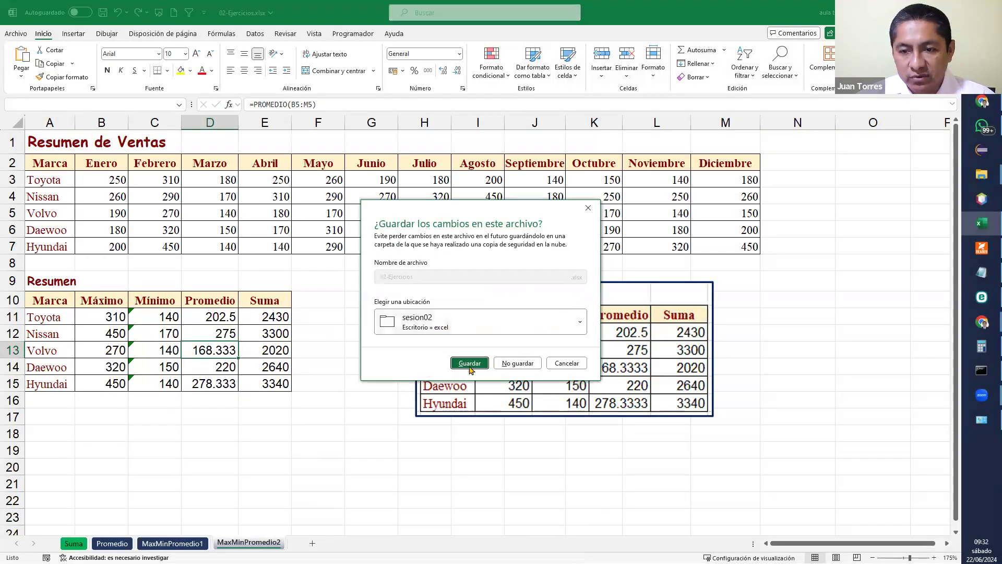
left_click(560, 362)
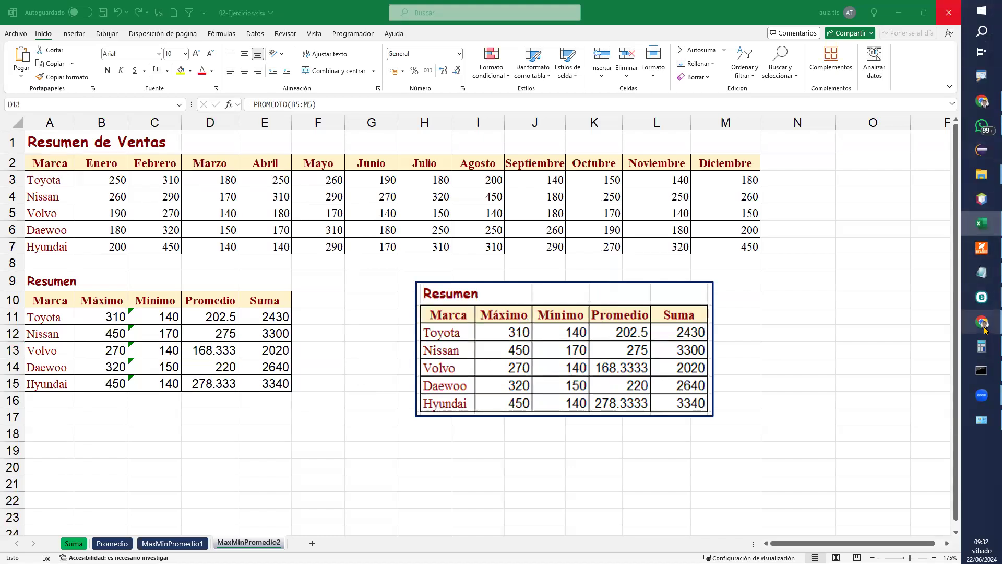
left_click(983, 101)
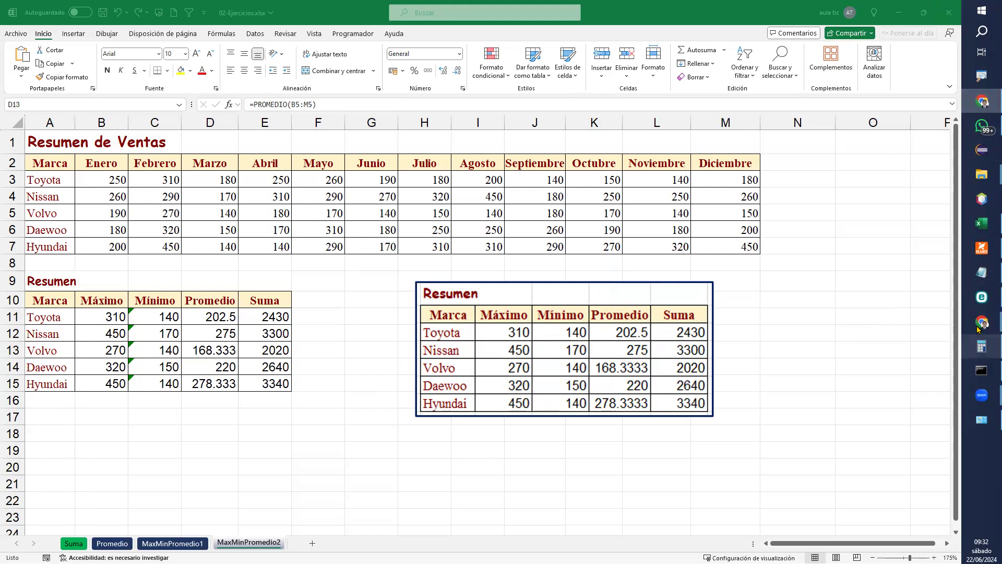
mouse_move(983, 324)
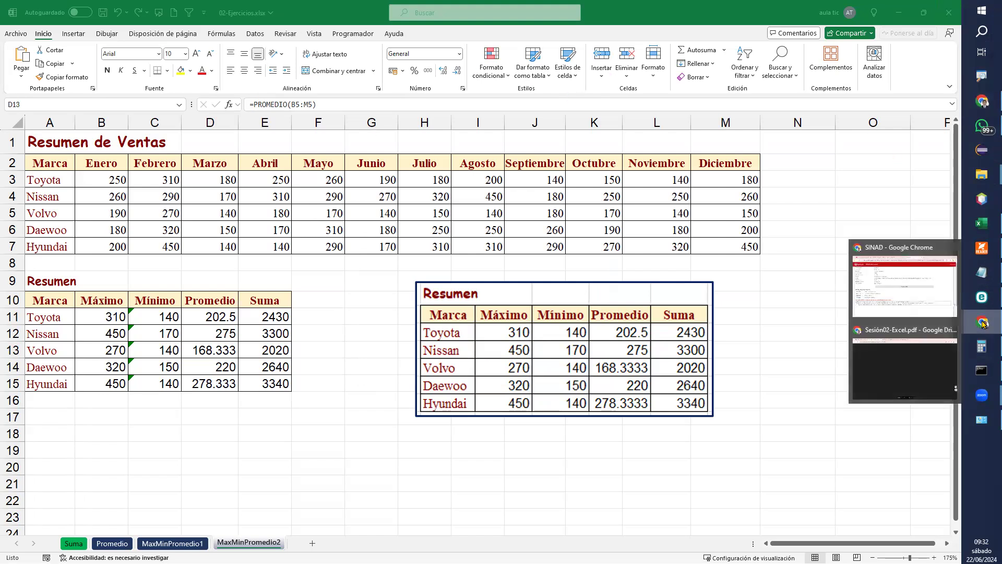
left_click(931, 361)
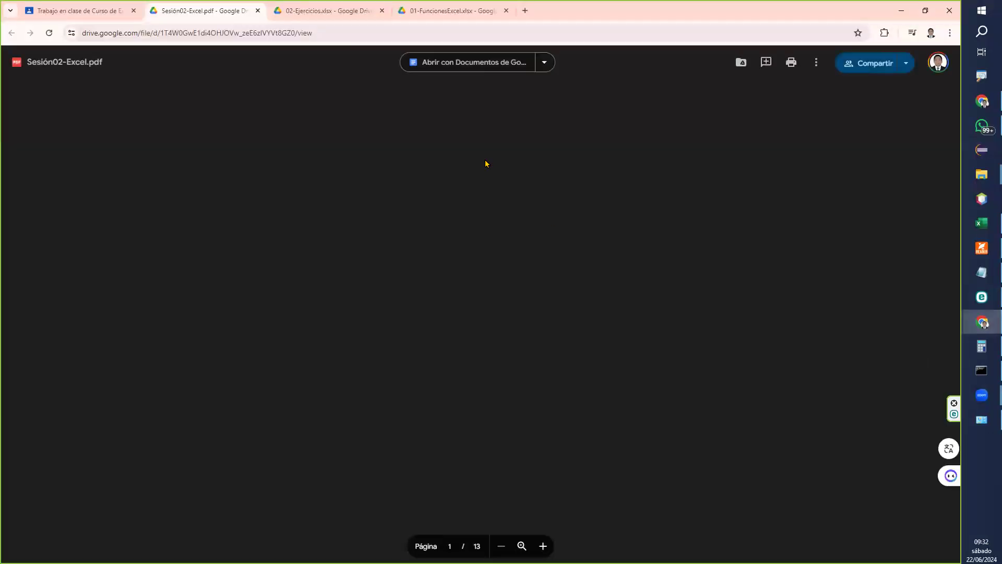
left_click(73, 14)
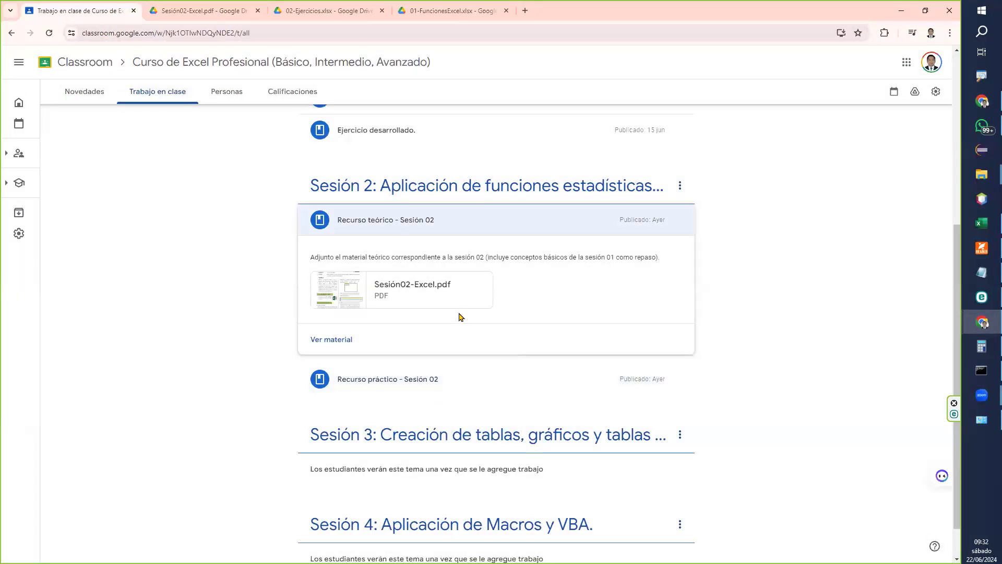
left_click(471, 381)
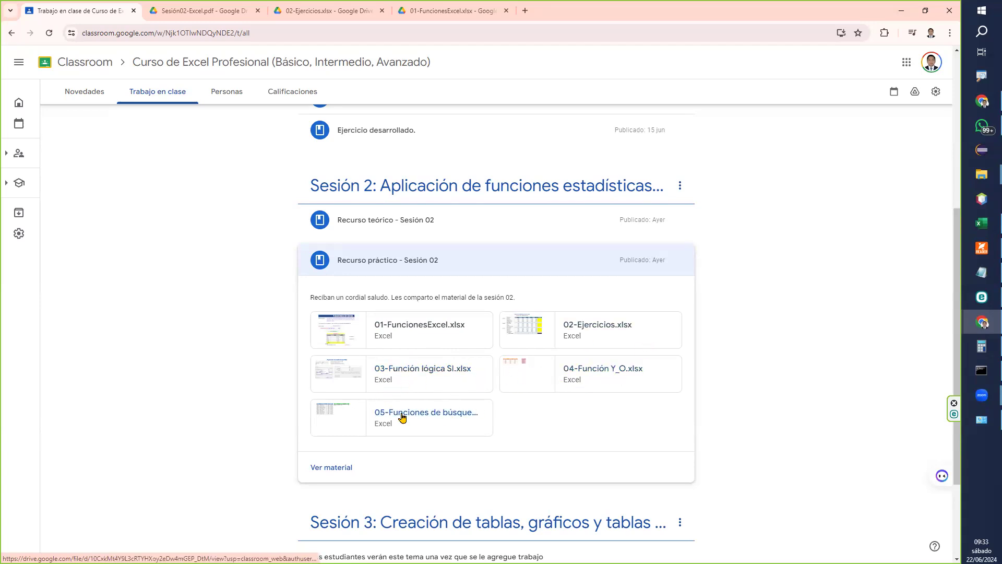
Open 03-Función lógica SI.xlsx in a new window and download it to the sesion02 folder
left_click(444, 375)
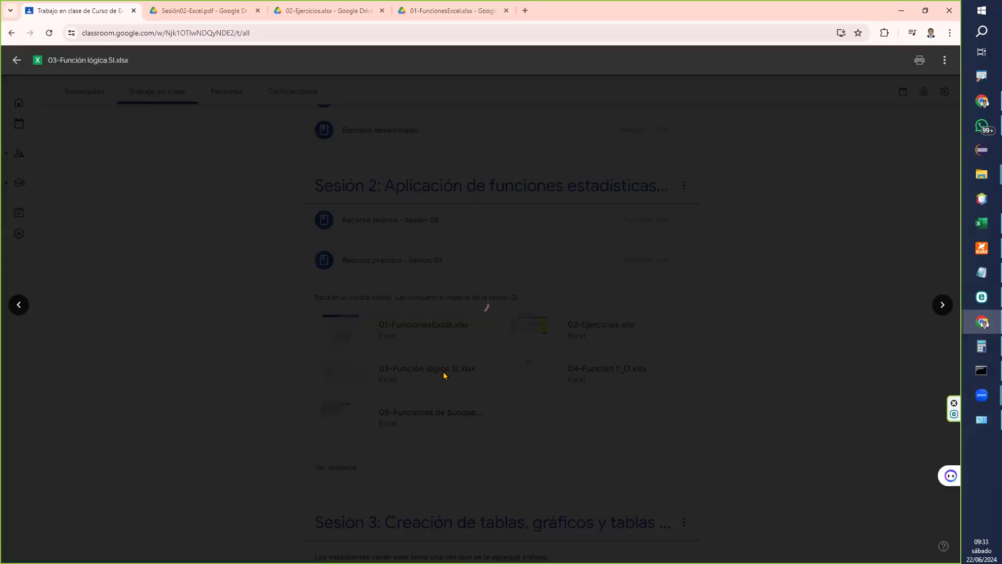
left_click(945, 60)
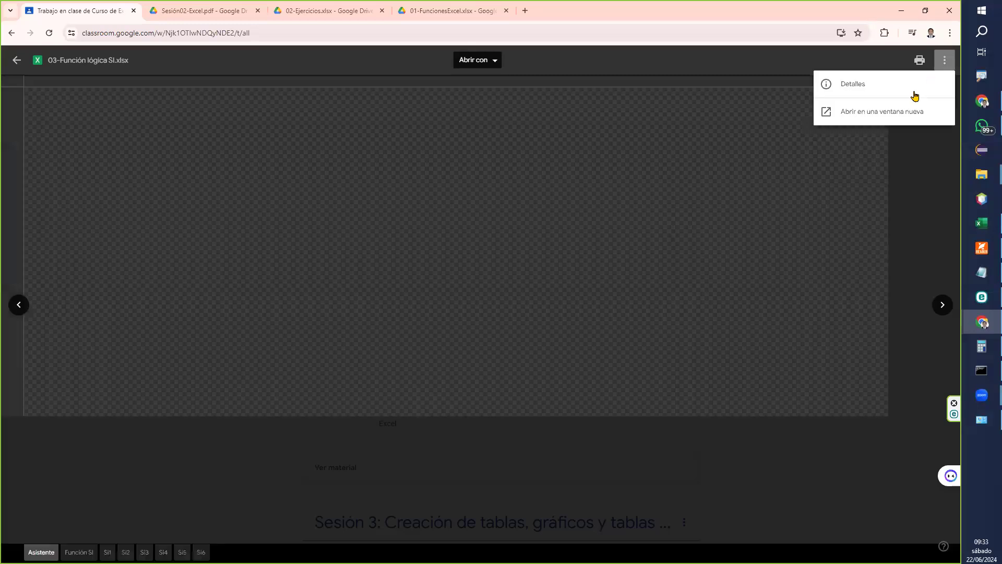
left_click(890, 112)
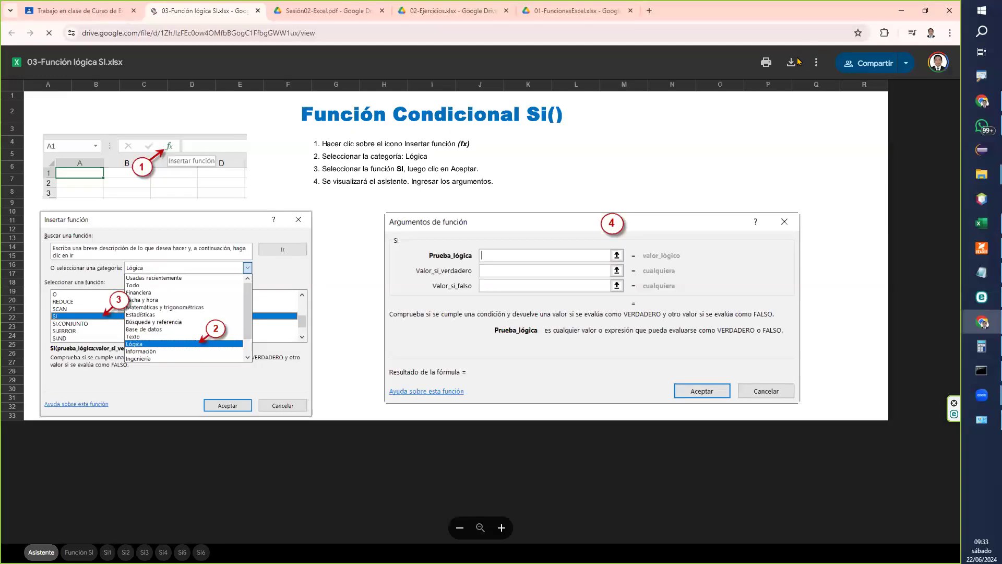
left_click(791, 65)
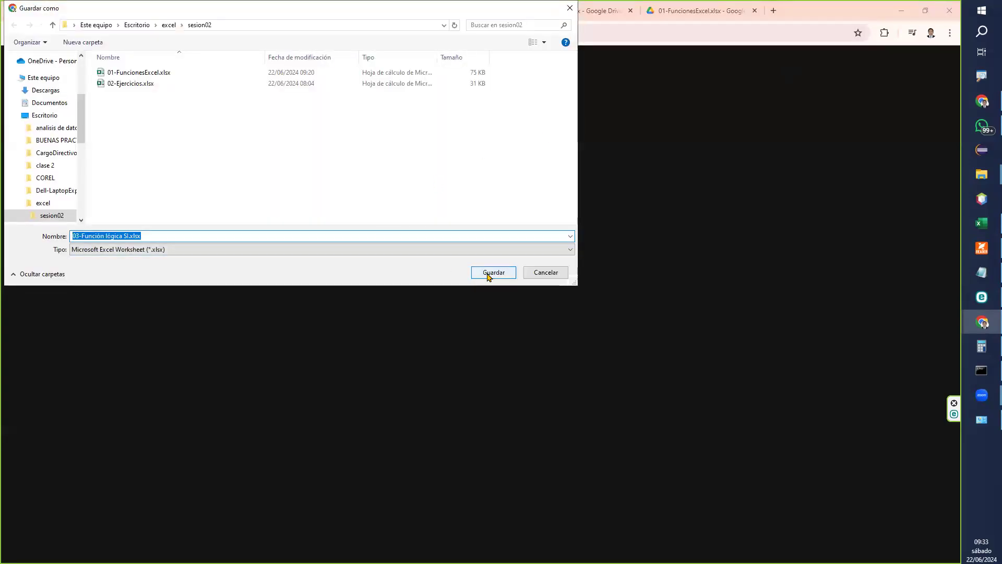
left_click(493, 272)
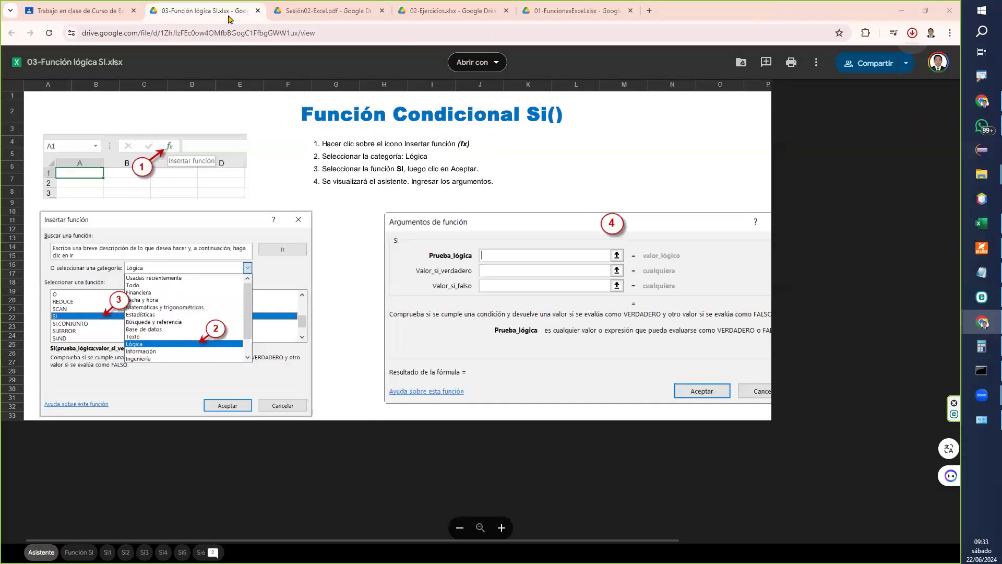
Return to the Classroom material and open 04-Función Y_O.xlsx in a new window
left_click(99, 10)
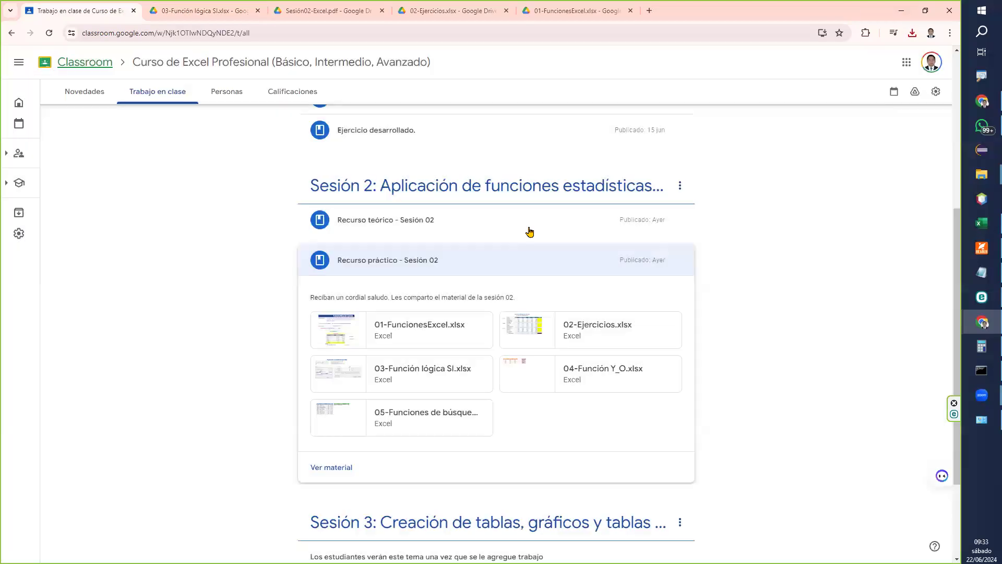
left_click(16, 60)
left_click(595, 380)
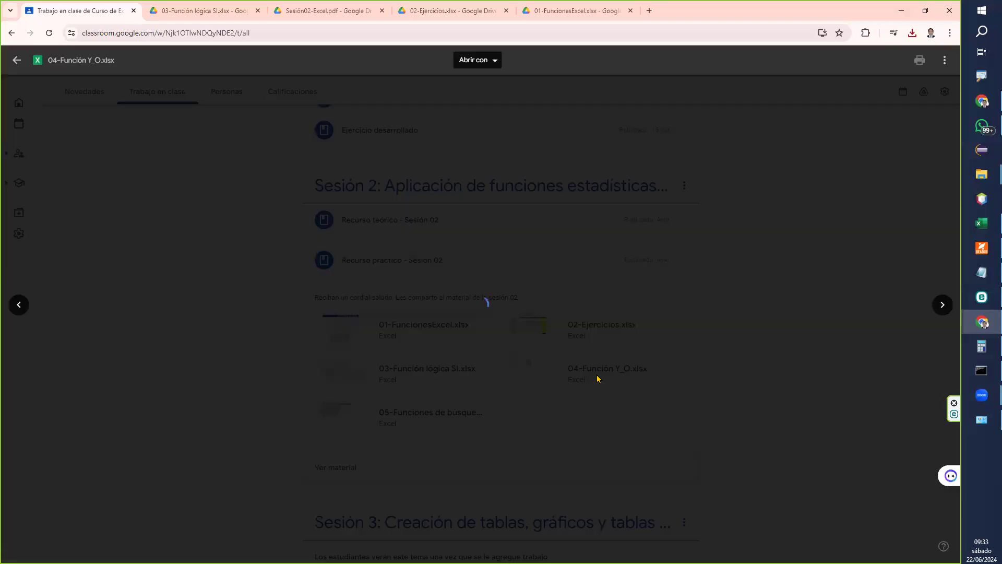
left_click(945, 60)
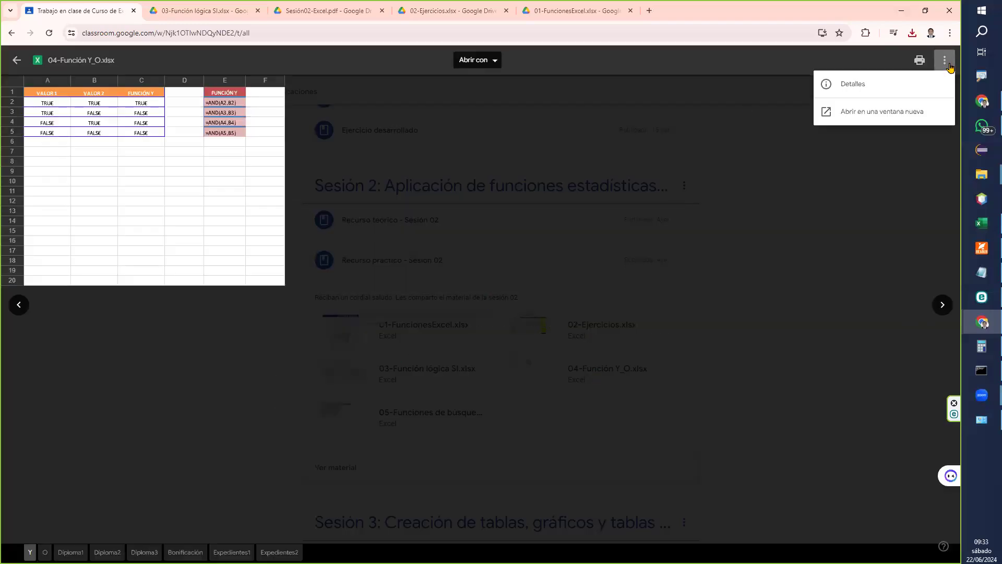
left_click(889, 119)
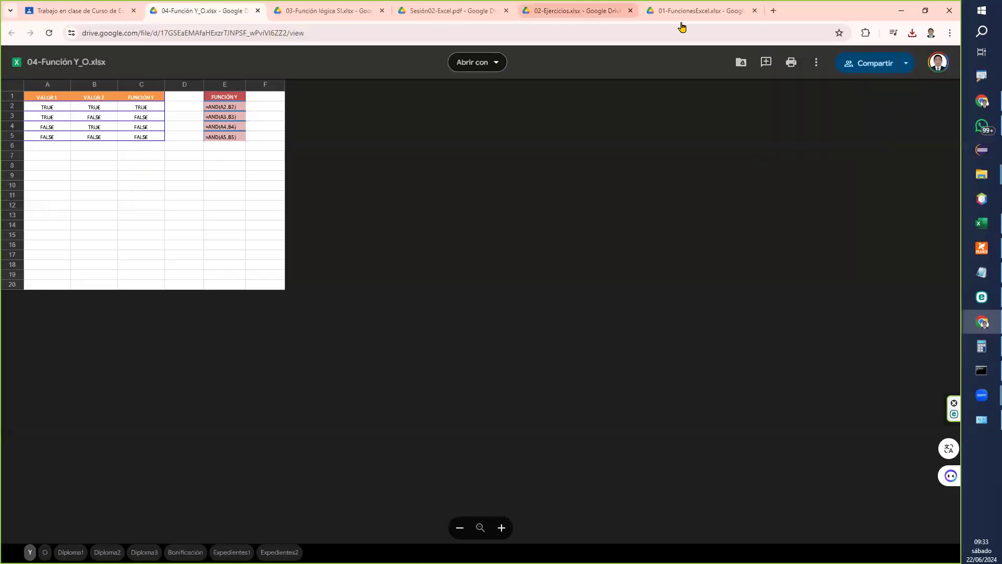
Download 04-Función Y_O.xlsx and save it in the sesion02 folder
left_click(817, 62)
left_click(721, 156)
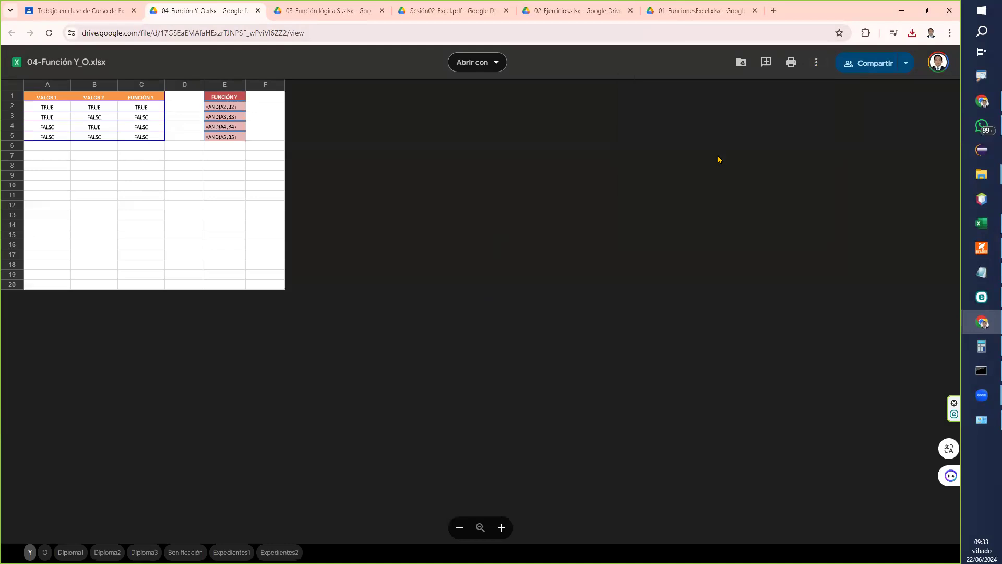
left_click(217, 15)
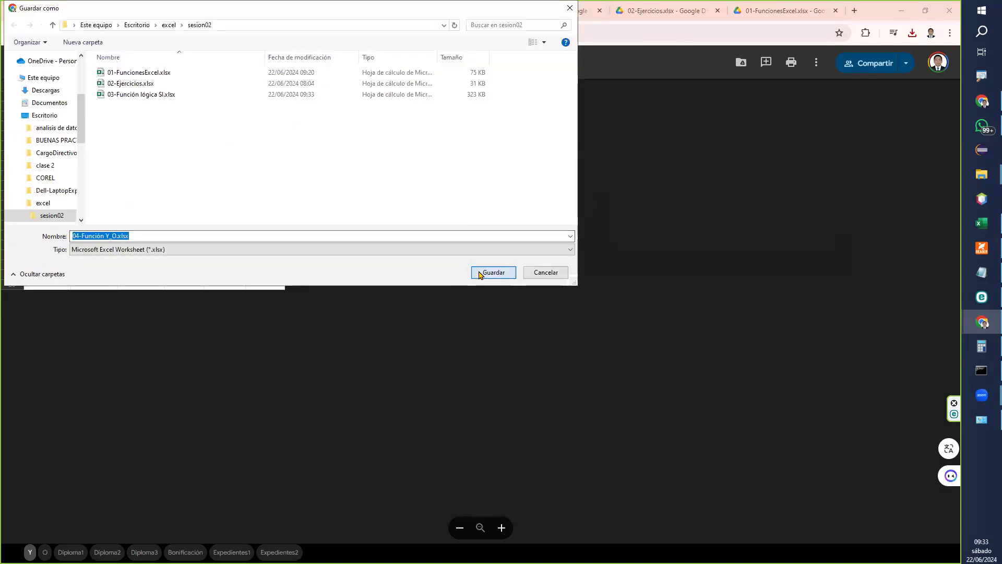
left_click(480, 273)
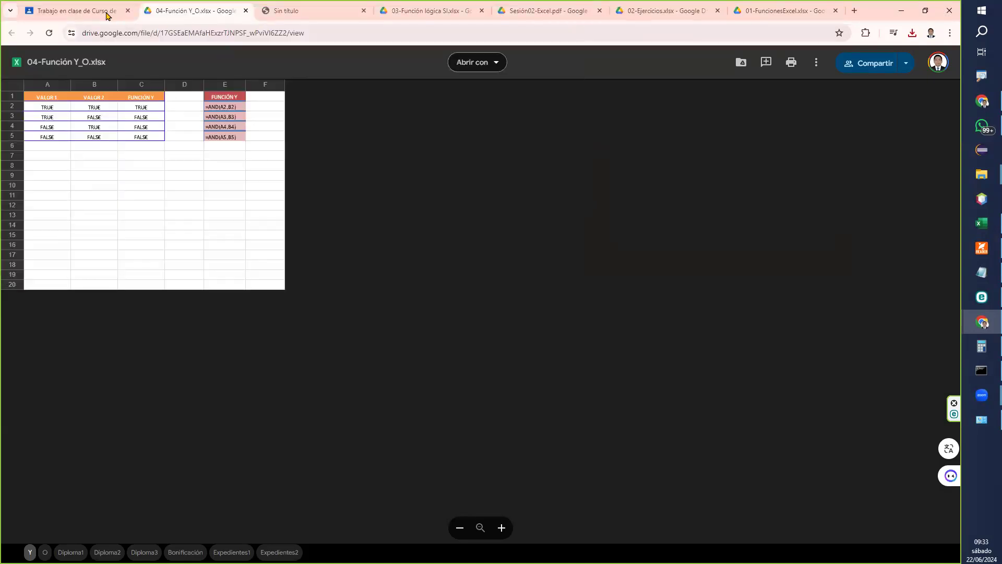
Return to the Classroom material and open 05-Funciones de búsqueda.xlsx in a new window
left_click(73, 18)
left_click(17, 60)
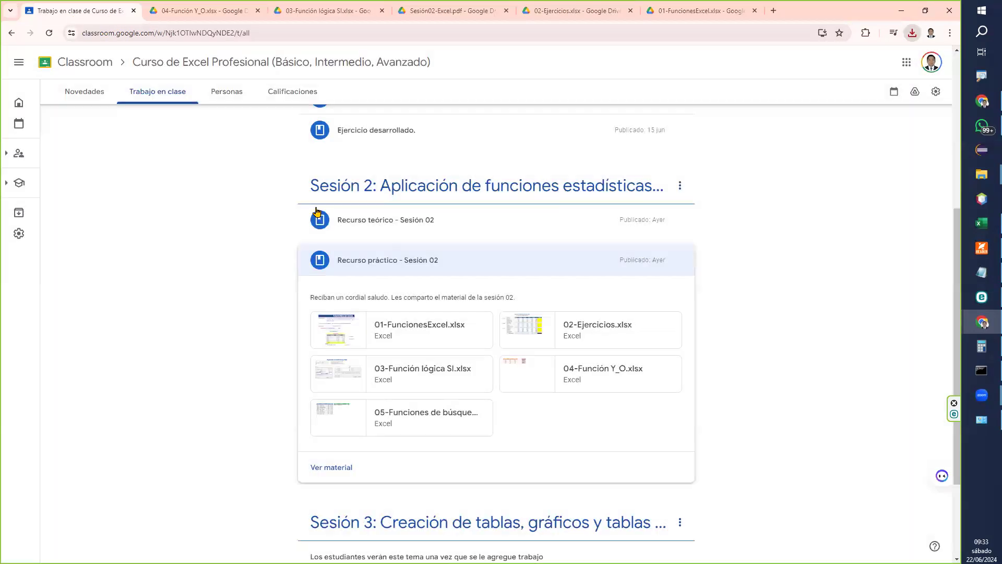
left_click(418, 414)
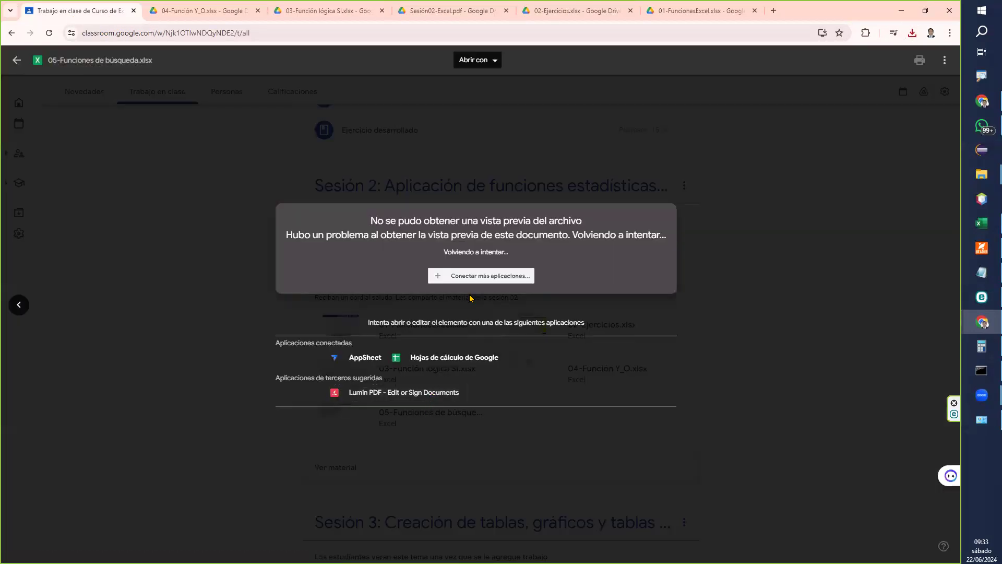
left_click(945, 60)
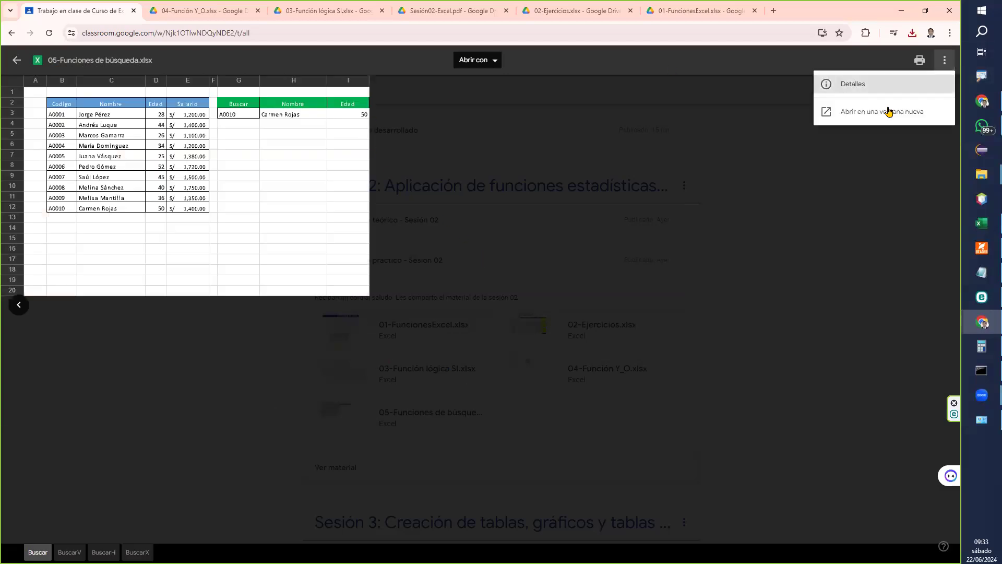
left_click(870, 118)
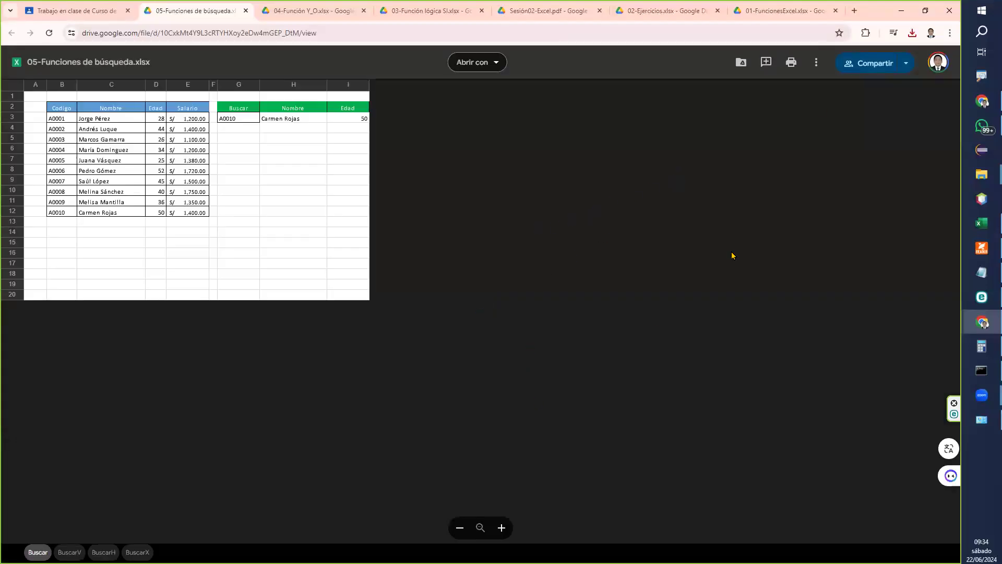
Download 05-Funciones de búsqueda.xlsx and save it in the sesion02 folder
left_click(817, 63)
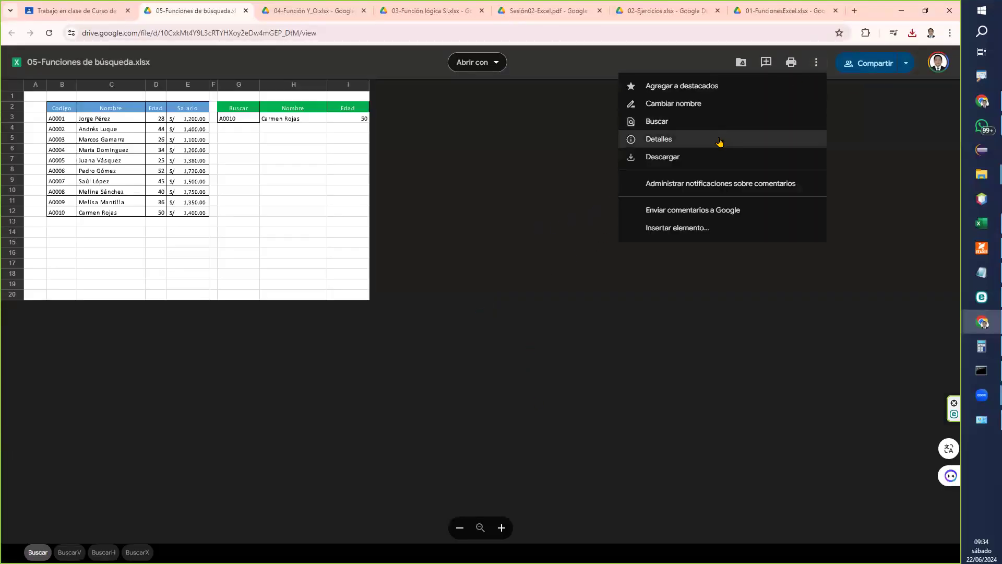
left_click(707, 157)
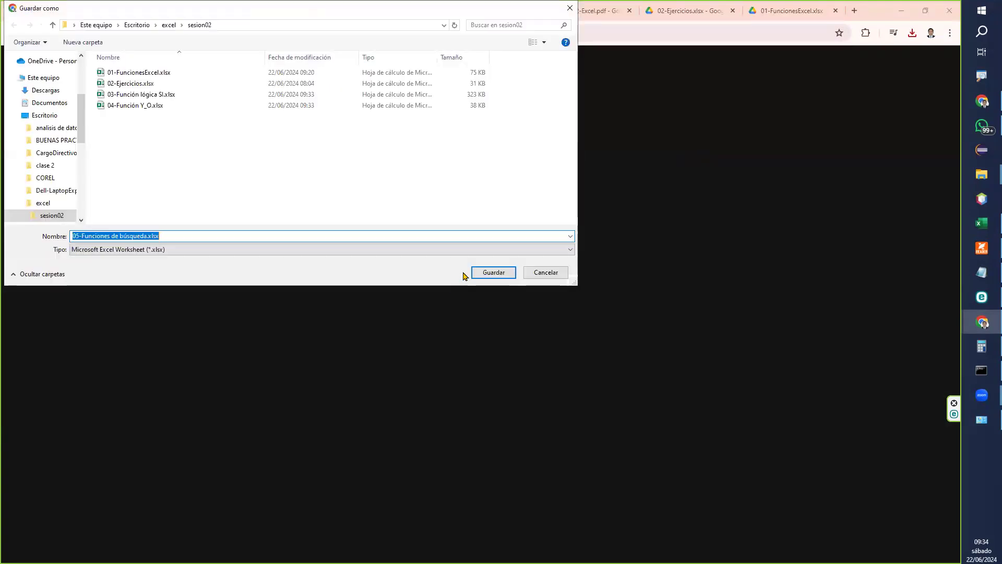
left_click(479, 274)
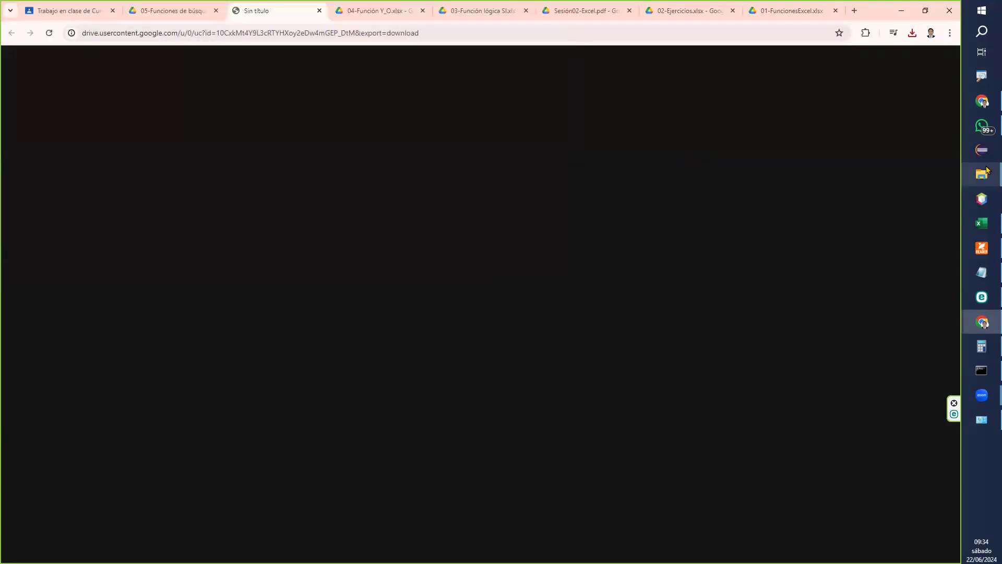
Switch to the sesion02 folder, open 03-Función lógica SI.xlsx in Excel and enable editing
mouse_move(982, 174)
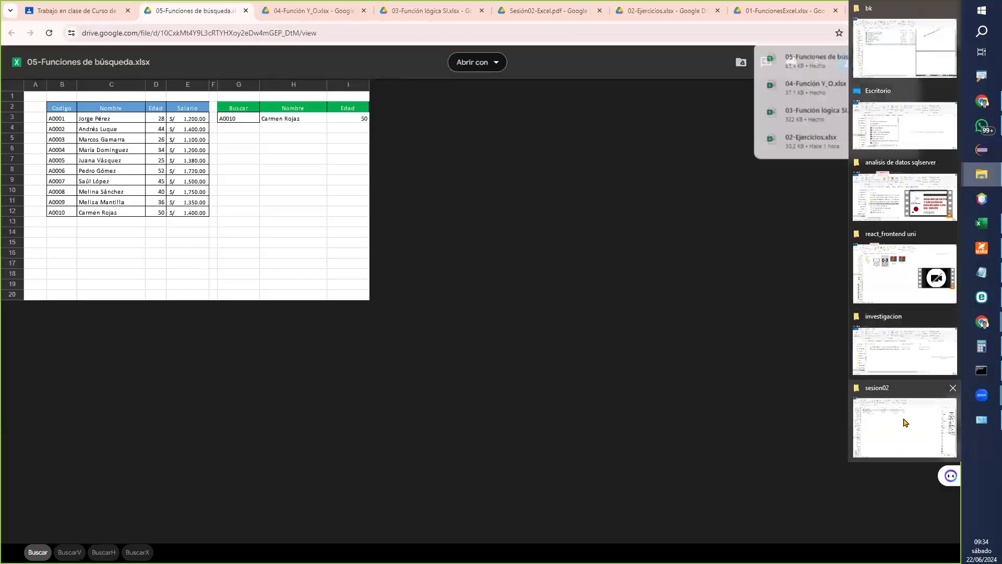
left_click(906, 423)
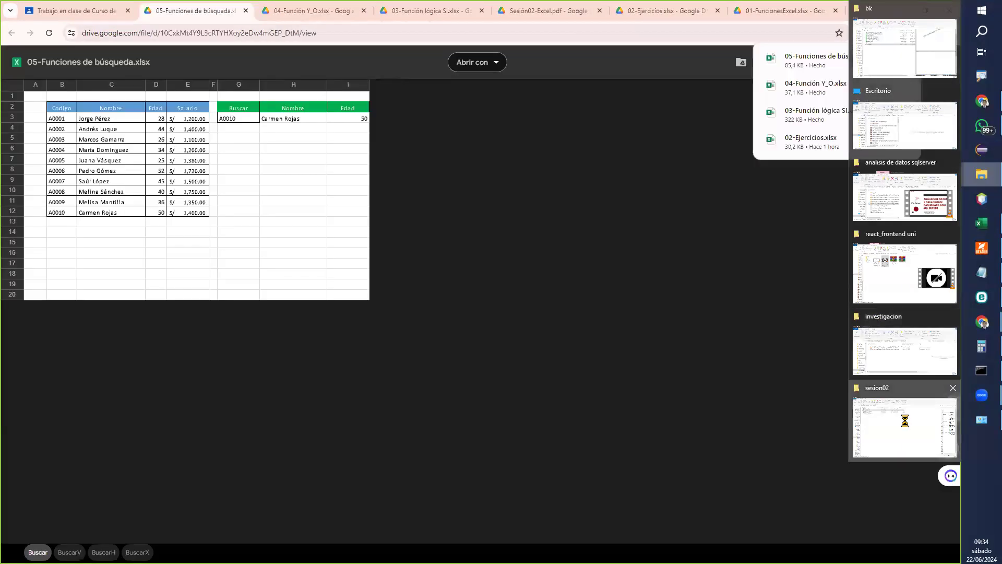
left_click(211, 144)
double_click(217, 134)
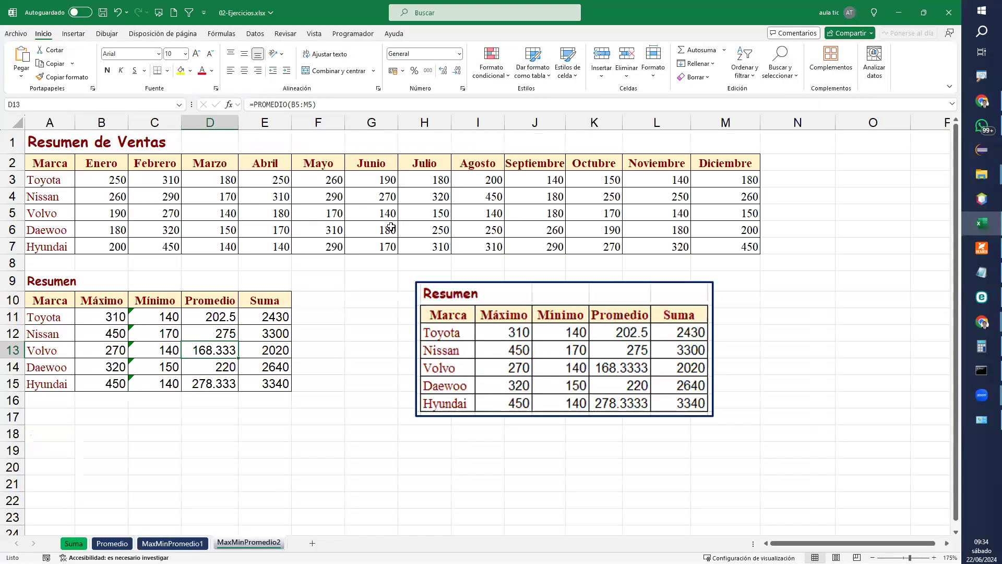
left_click(371, 298)
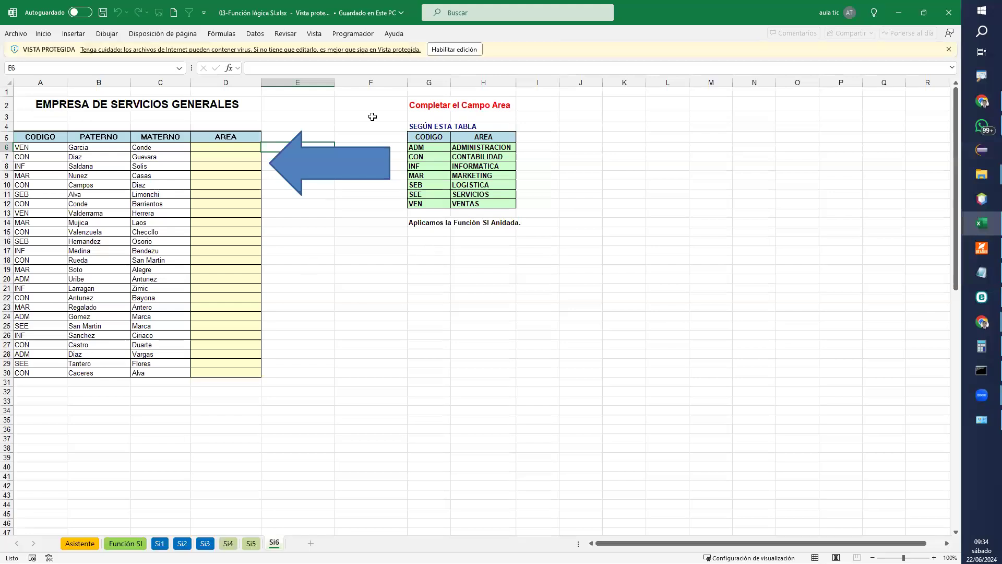
left_click(434, 50)
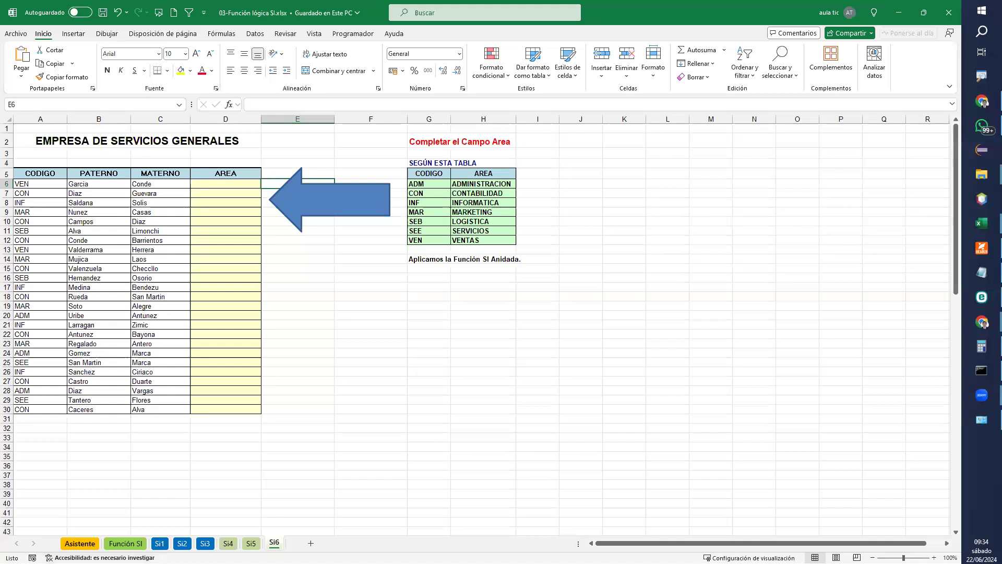
Review the SI function guidance on the Asistente and Función SI sheets and the bonus exercise on sheet Si1
left_click(80, 543)
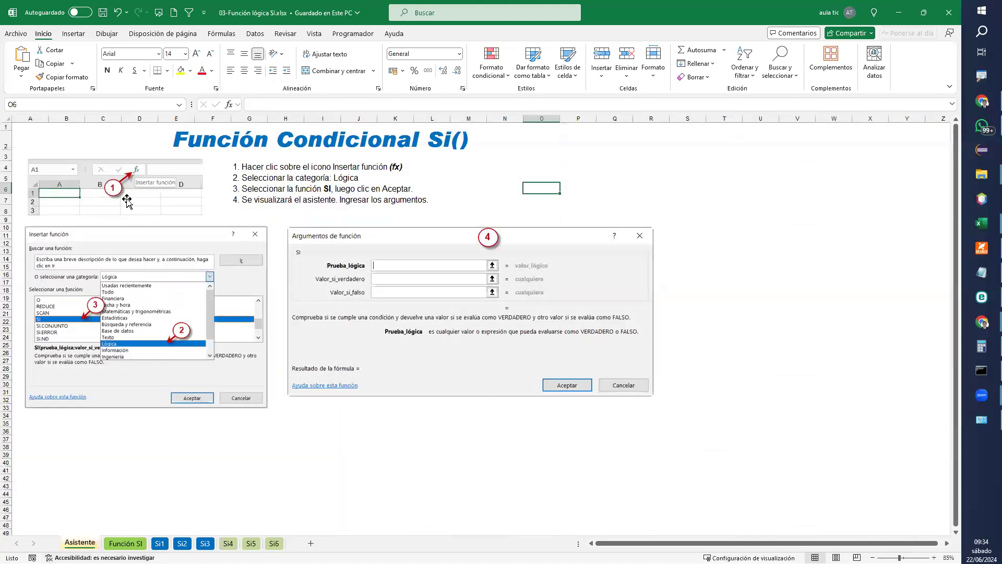
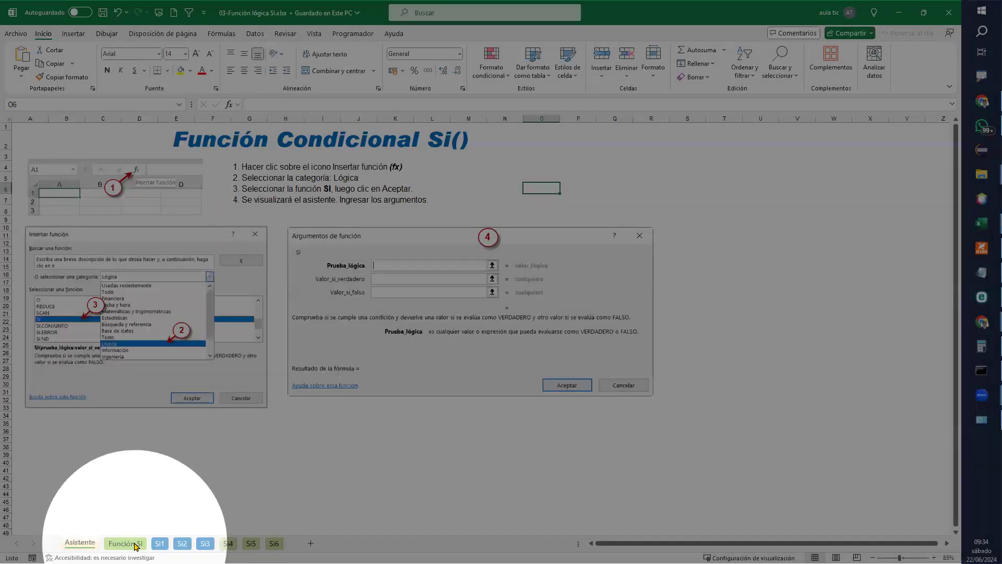
left_click(135, 546)
left_click(586, 293)
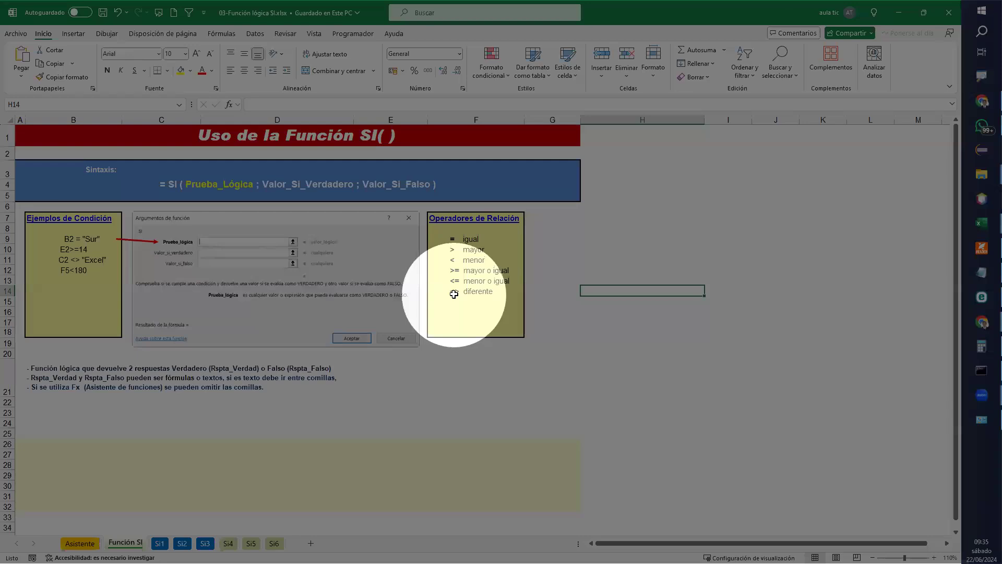
left_click(160, 543)
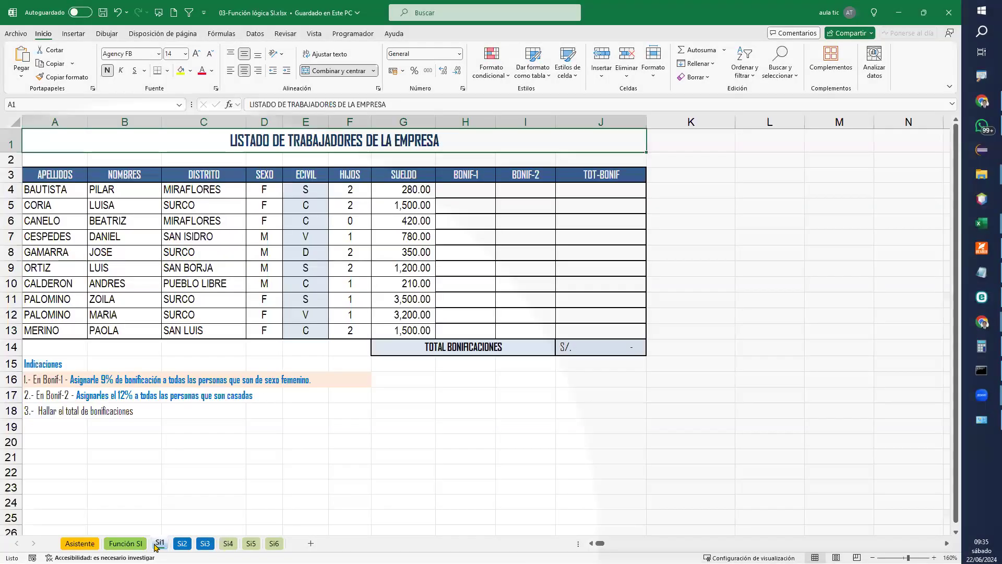
left_click(527, 378)
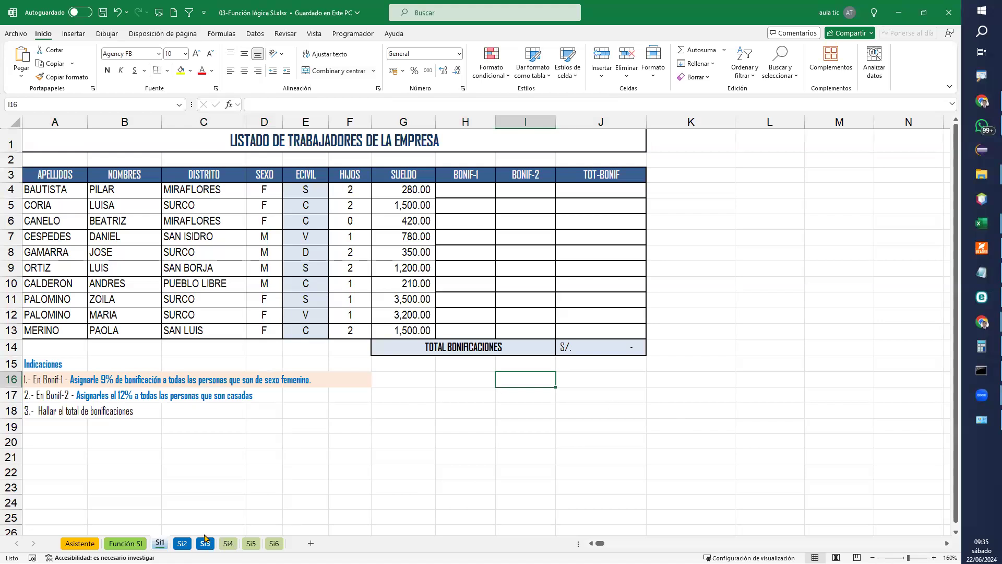
Look through the exercises on the remaining Si sheets, including nested SI on Si4, and return to sheet Si1
left_click(228, 544)
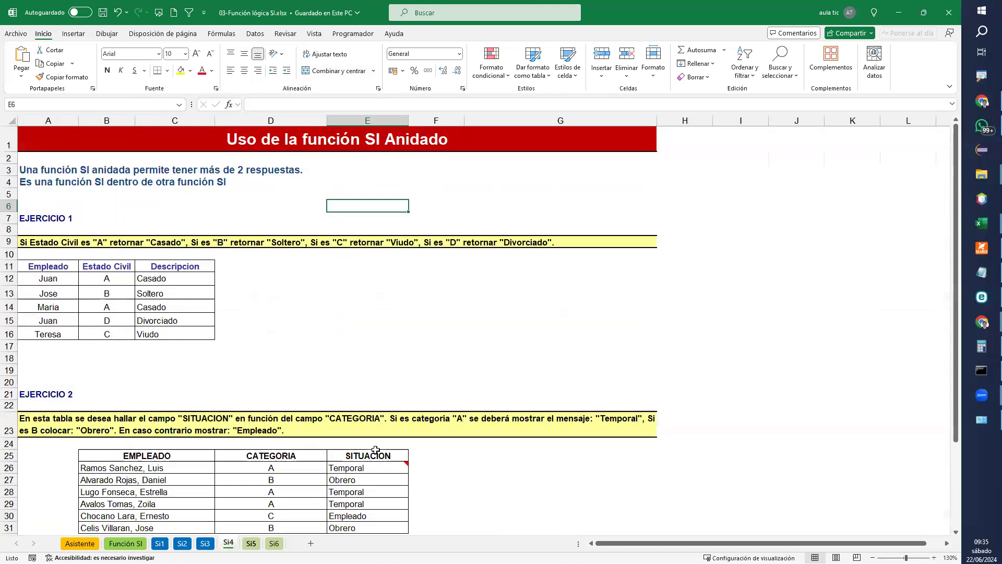
key("ctrl+Page_Up")
key("ctrl+Page_Up")
key("ctrl+Page_Up")
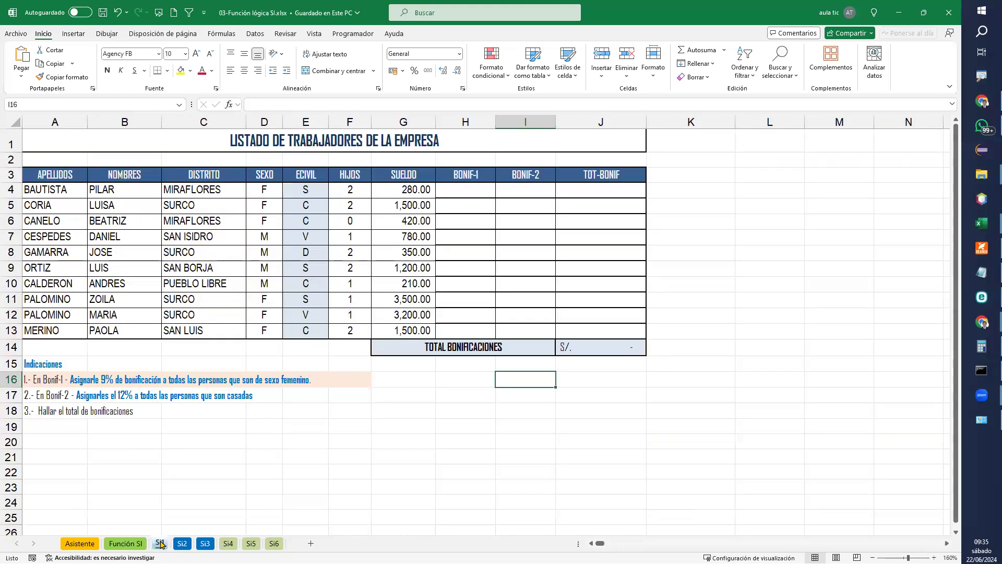
left_click(181, 544)
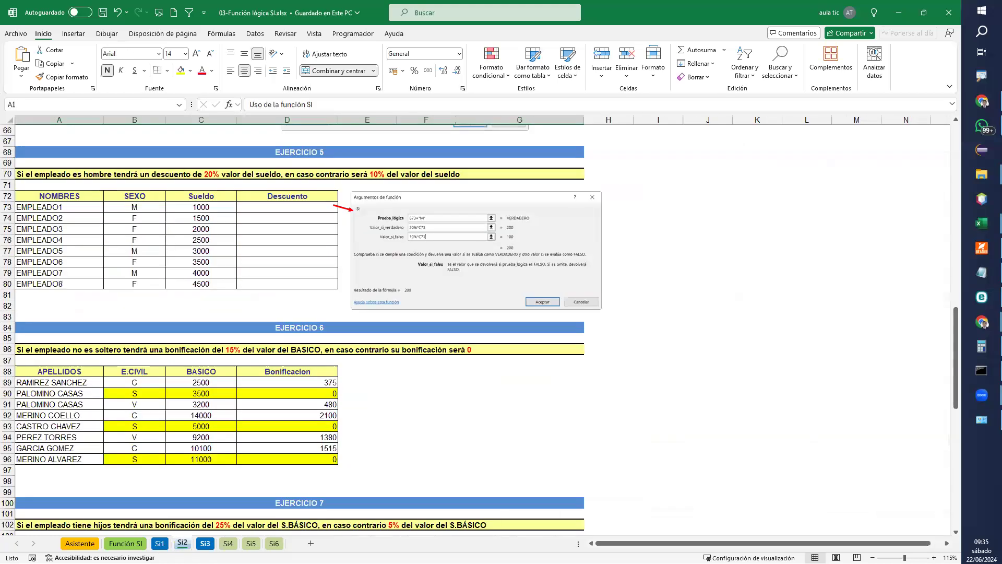
left_click(204, 543)
key("ctrl+Page_Up")
key("ctrl+Page_Up")
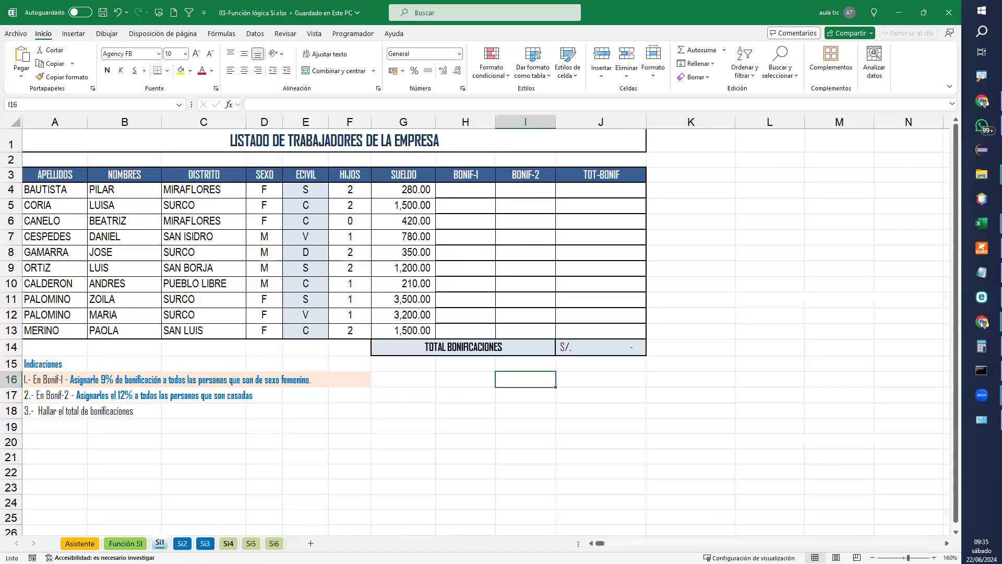
left_click(228, 544)
left_click(252, 543)
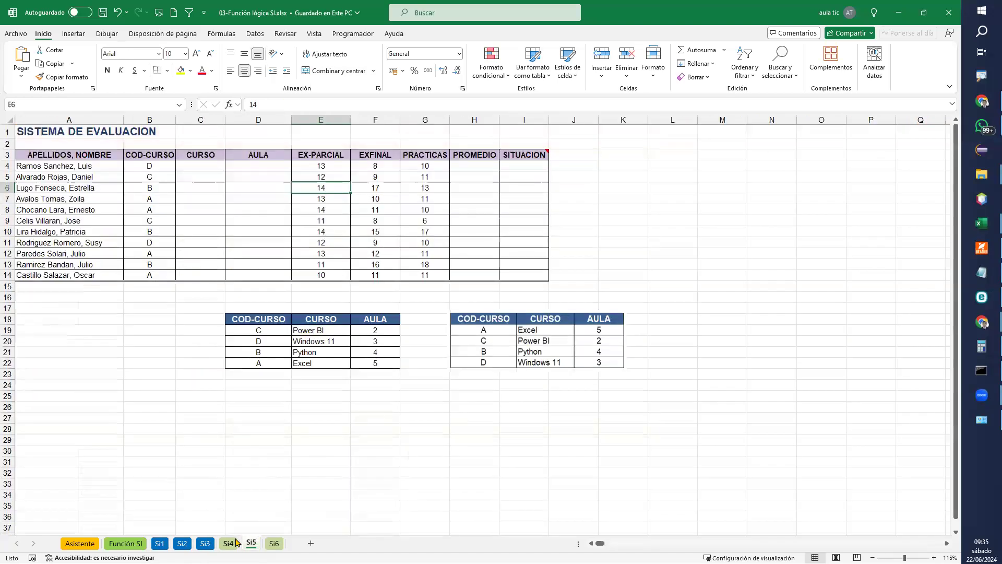
left_click(230, 543)
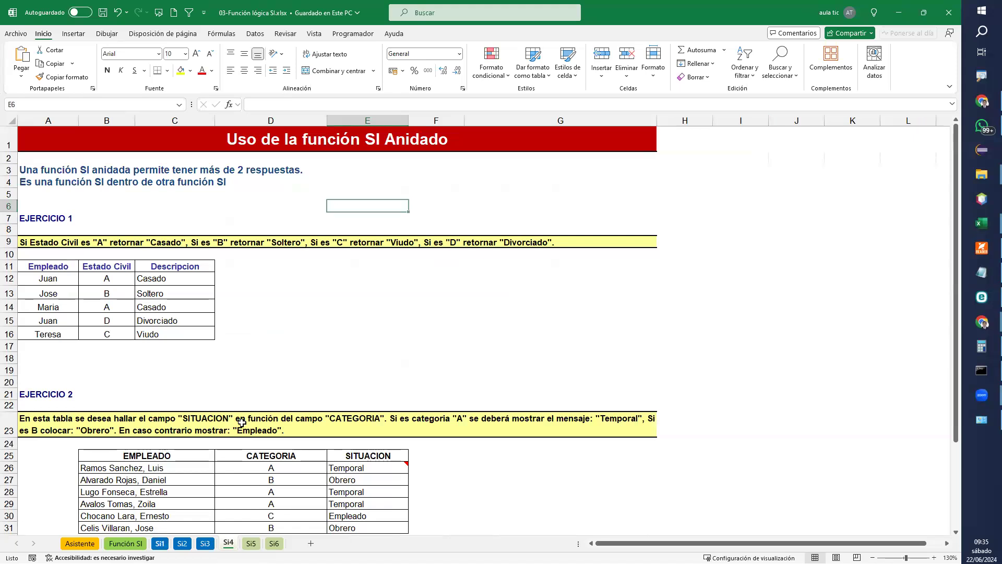
key("ctrl+Page_Up")
key("ctrl+Page_Up")
key("ctrl+Page_Up")
Enter =SI(D4="F";9%*G4;0) in H4 on sheet Si1 to give female workers a 9% BONIF-1 bonus
scroll(496, 213, "up", 4)
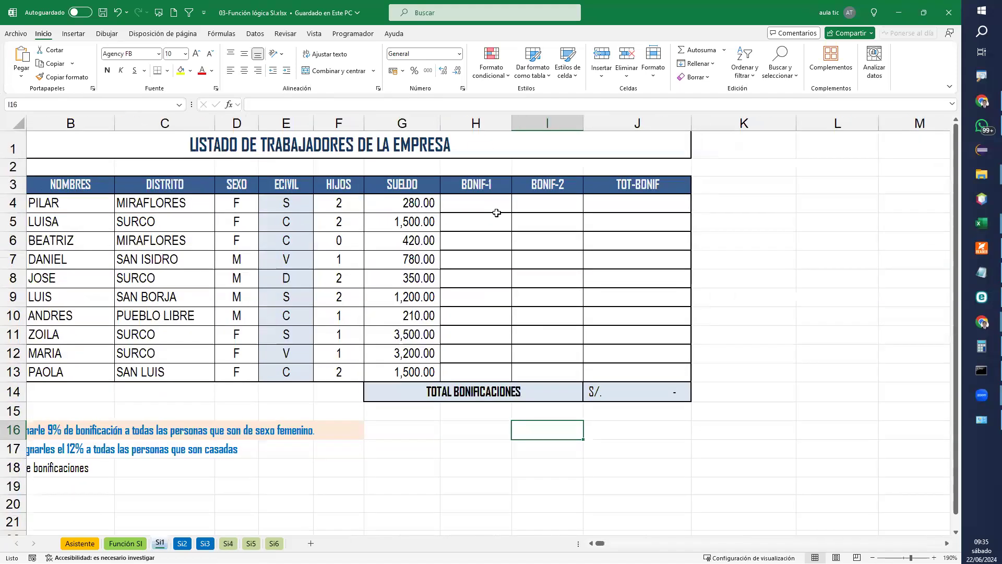
left_click(489, 205)
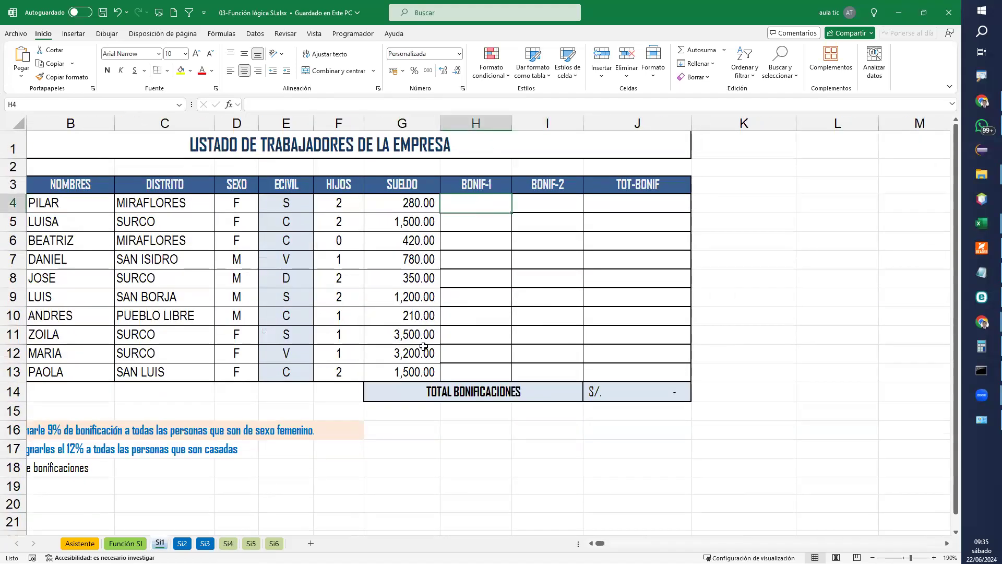
scroll(423, 346, "down", 1)
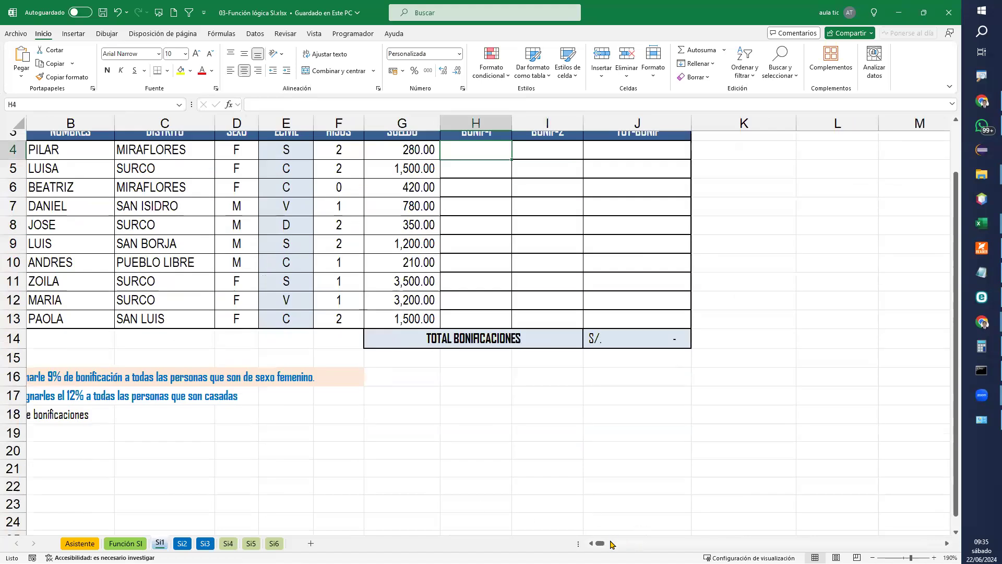
scroll(610, 545, "left", 1)
scroll(504, 469, "up", 1)
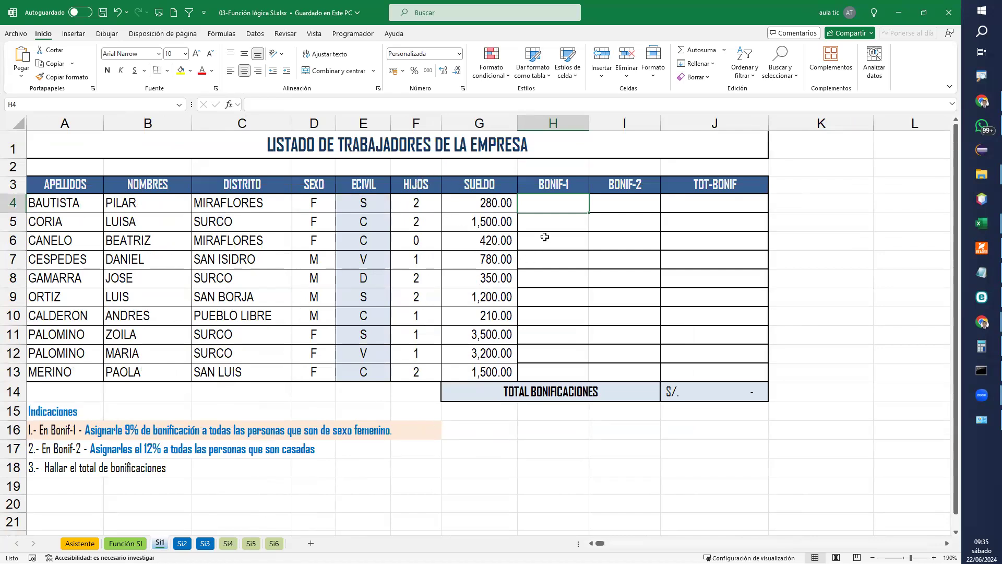
type("=")
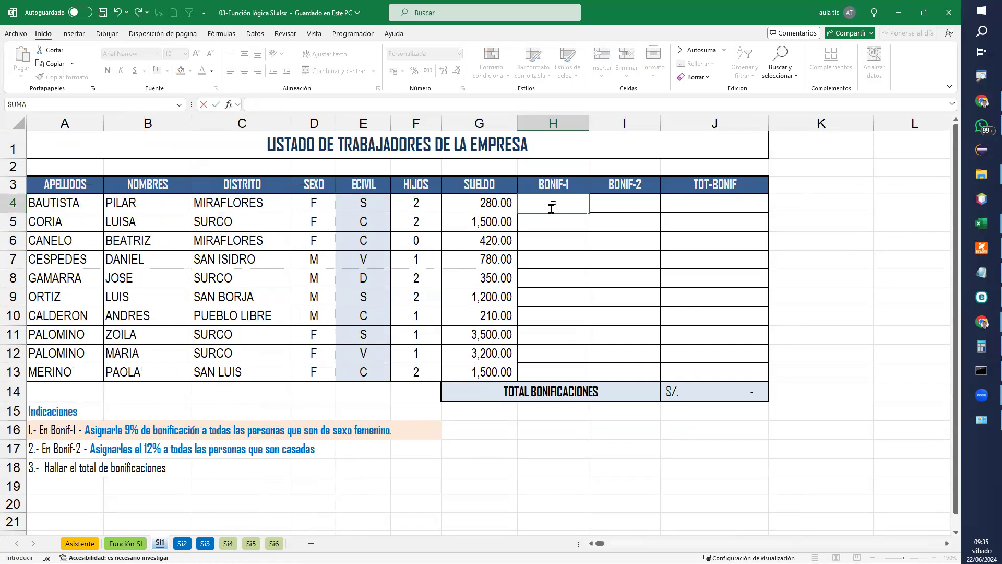
type("si")
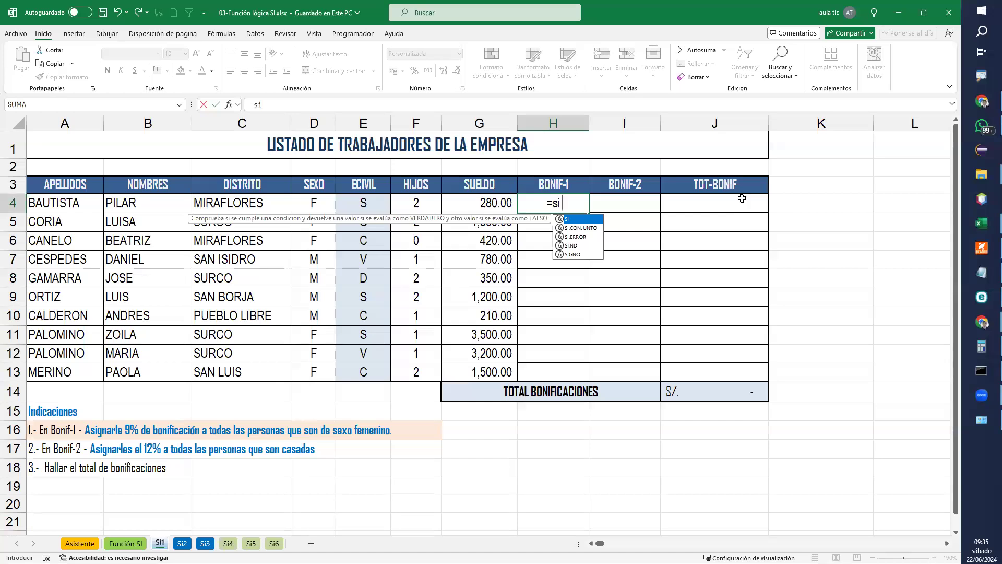
type("(")
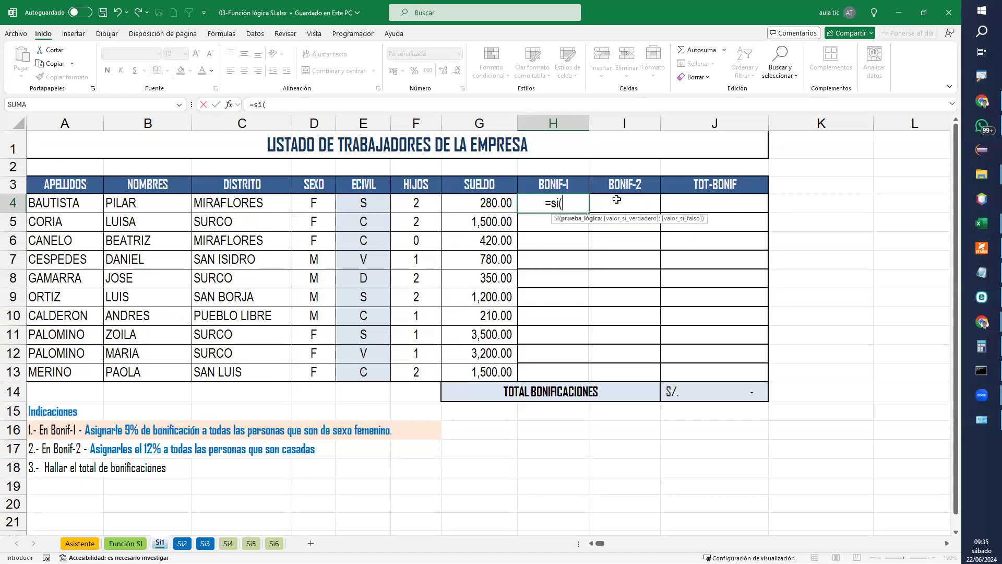
left_click(314, 208)
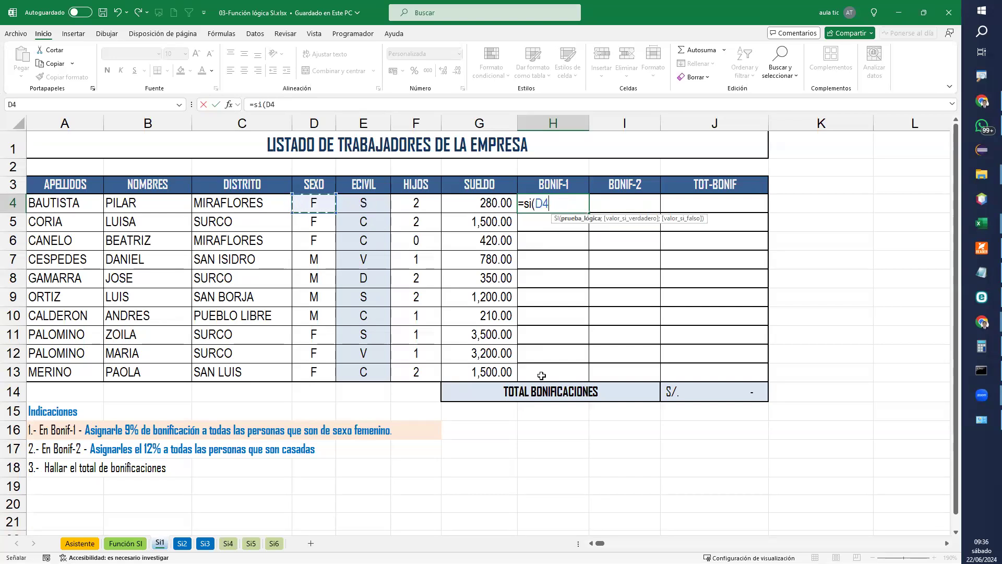
type("=")
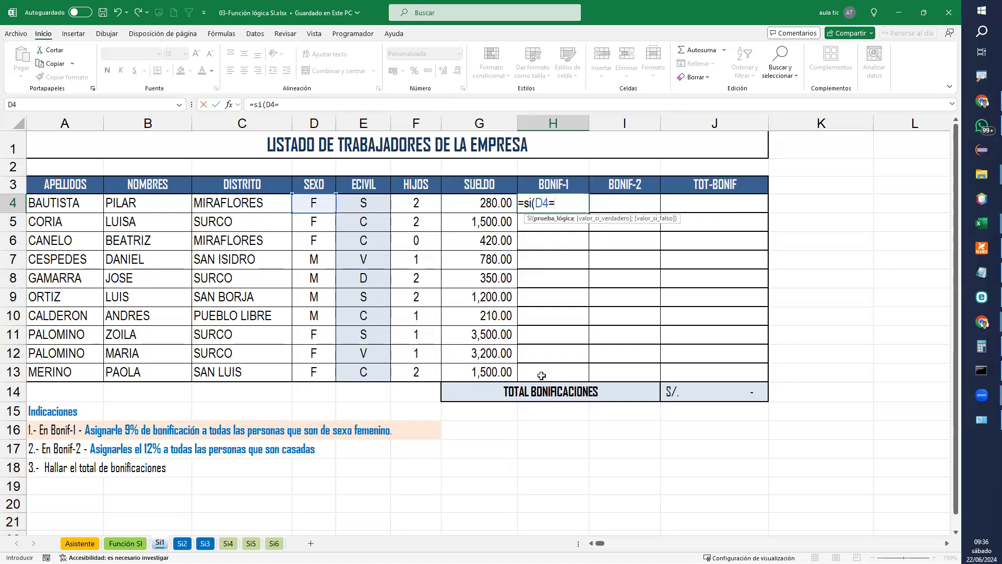
type("\"F\";")
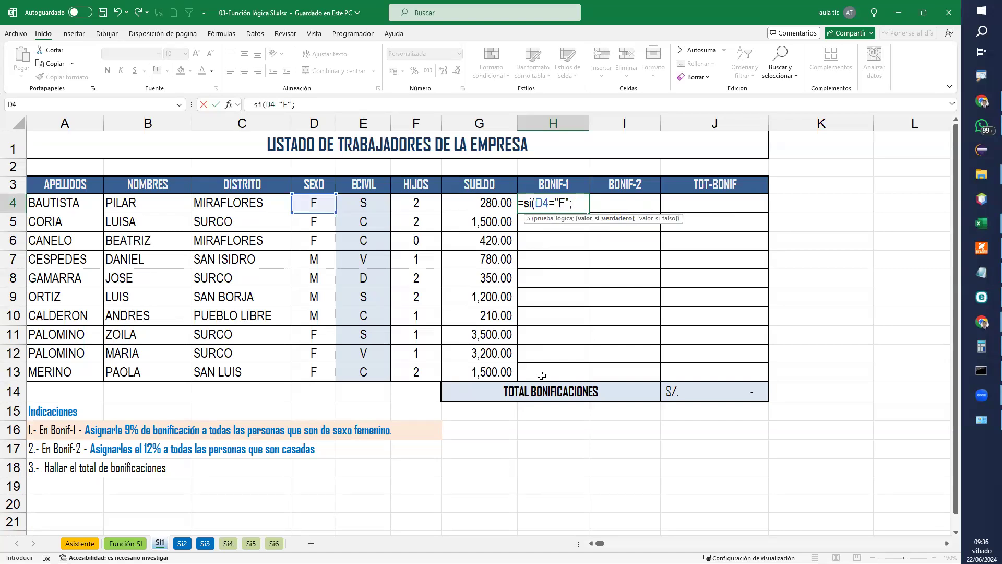
type("9%*")
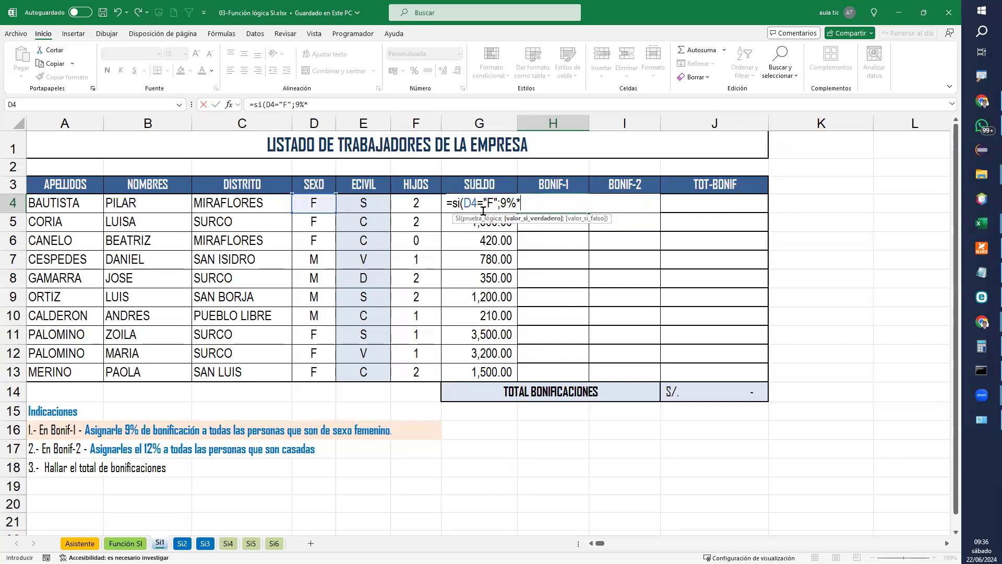
type("g")
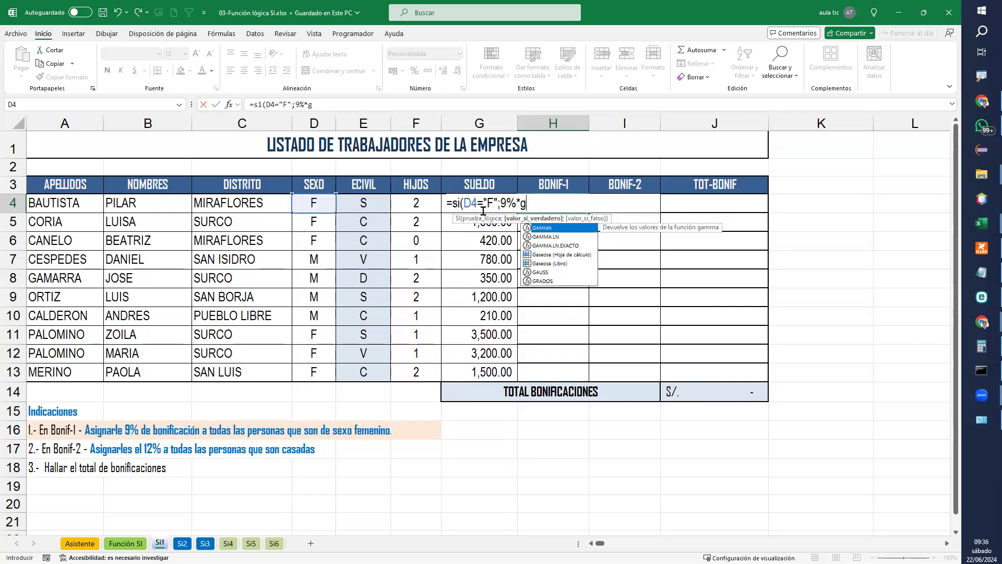
type("4")
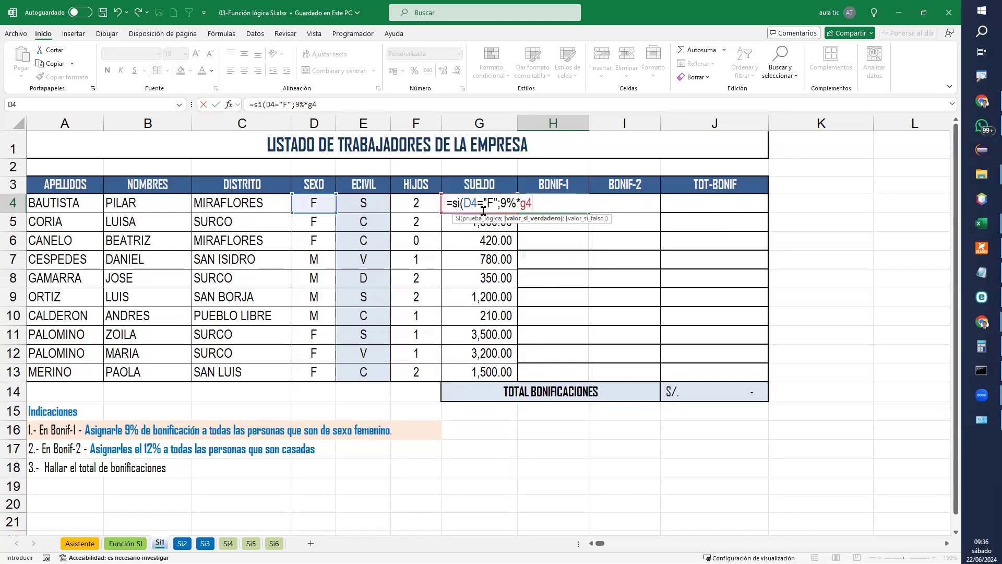
type(";0")
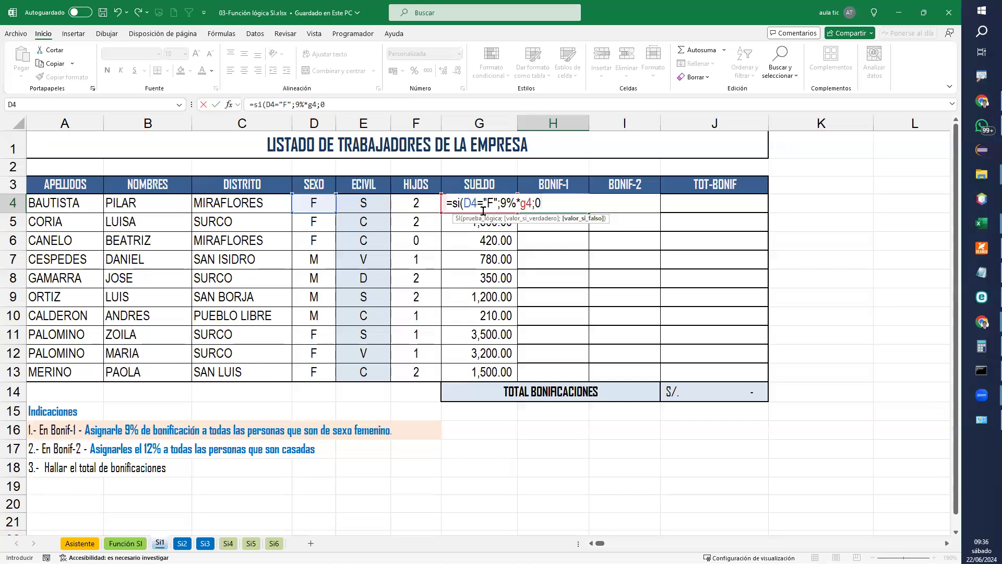
type(")")
key("Return")
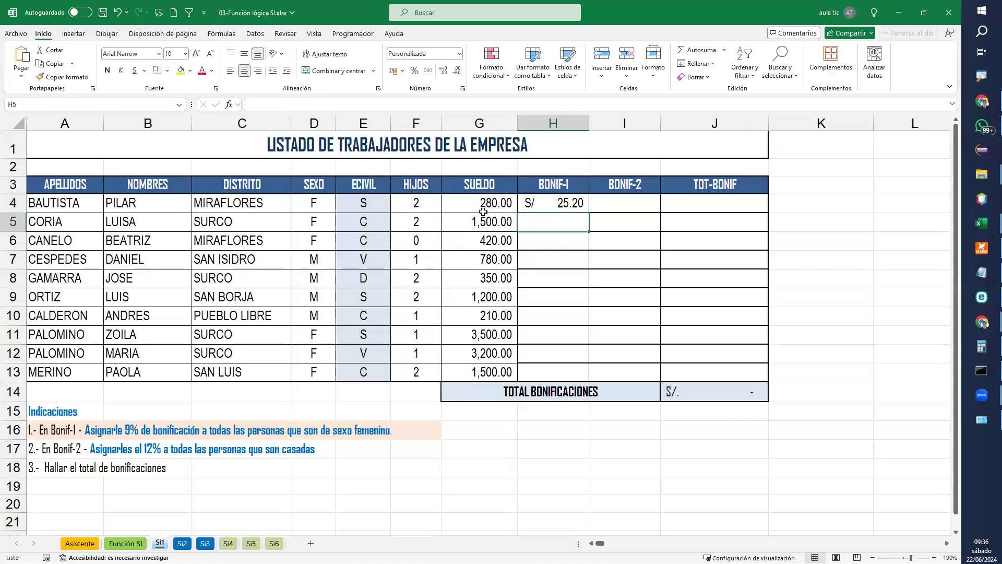
Copy the BONIF-1 formula from H4 down through H13 and check the bonuses of the male workers
left_click(580, 208)
left_click(315, 208)
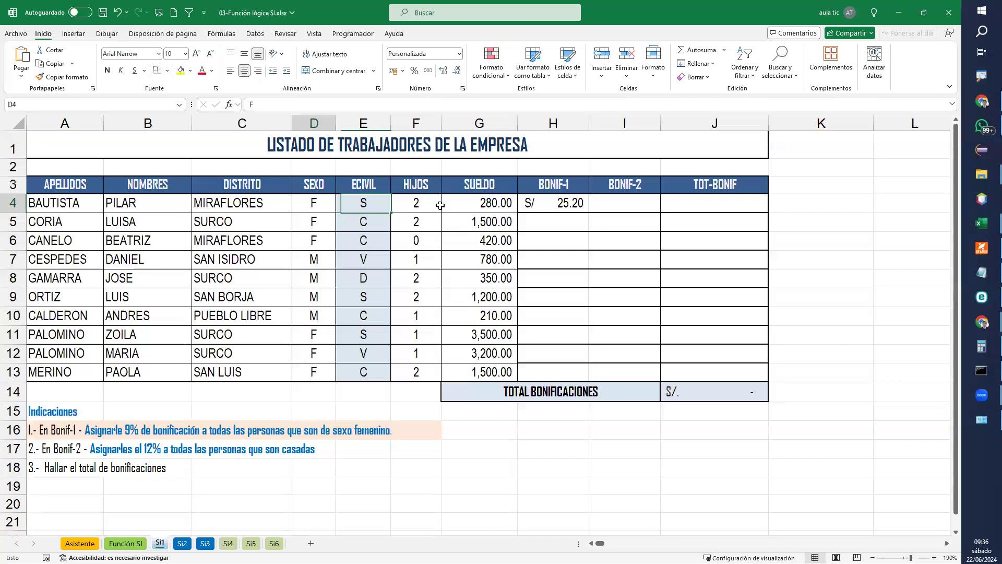
left_click(582, 206)
left_click_drag(588, 210, 577, 384)
left_click_drag(581, 268, 577, 316)
Highlight the male workers' M entries in D7:D10 of the SEXO column with yellow fill
left_click_drag(313, 259, 309, 314)
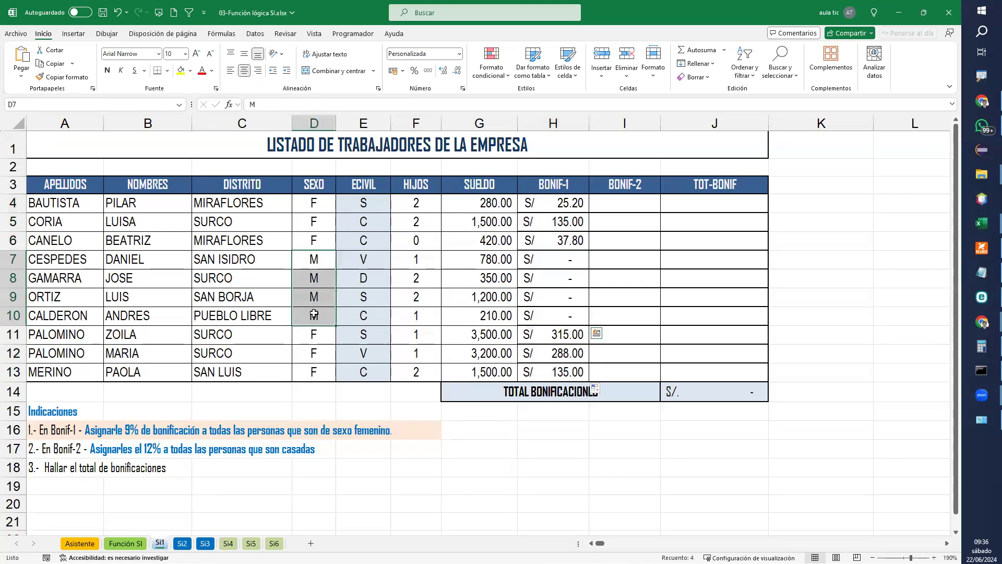
left_click(181, 70)
left_click(650, 259)
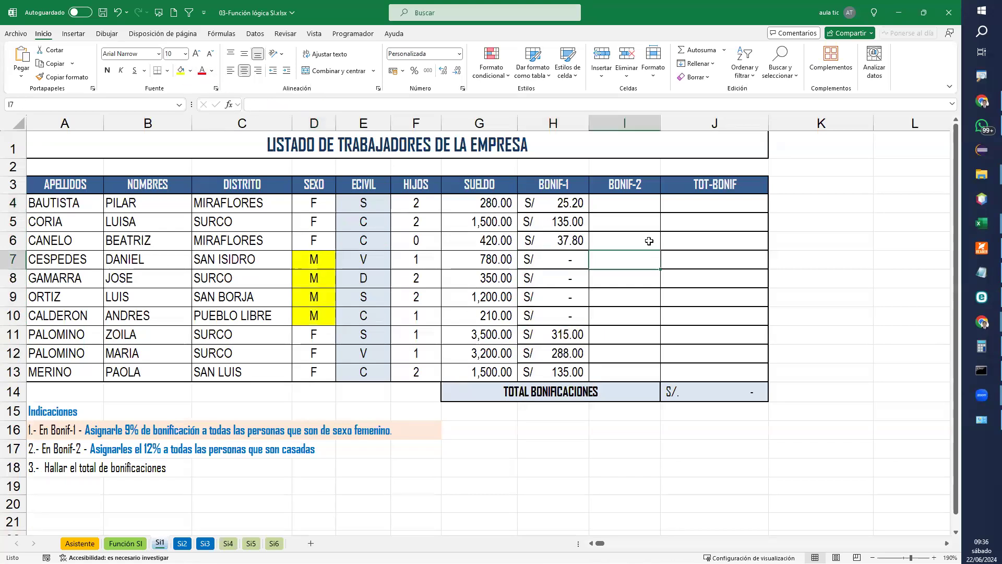
Enter =SI(E4="C";12%*G4;0) in I4 to give married workers a 12% BONIF-2 bonus
left_click(639, 202)
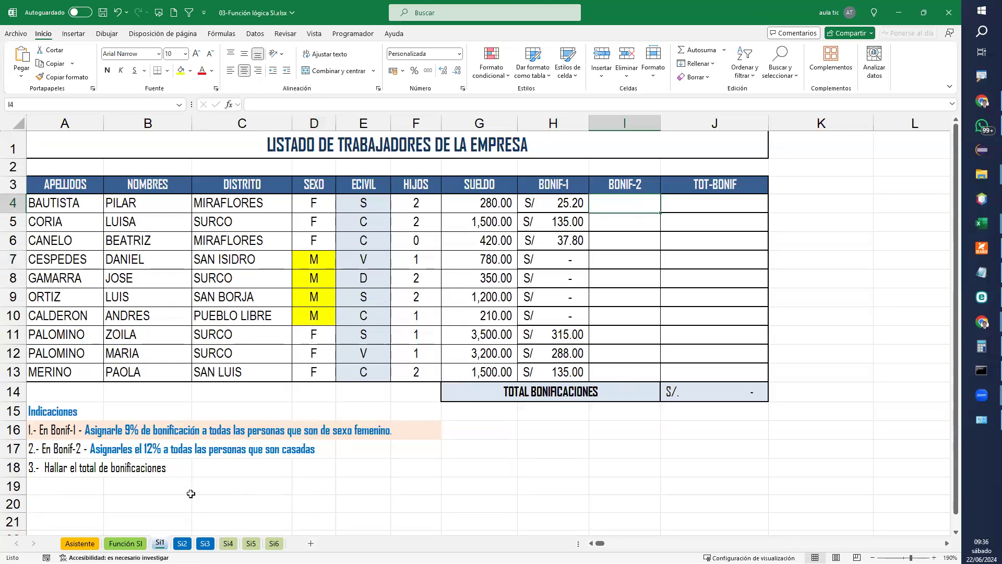
key("ctrl")
key("ctrl")
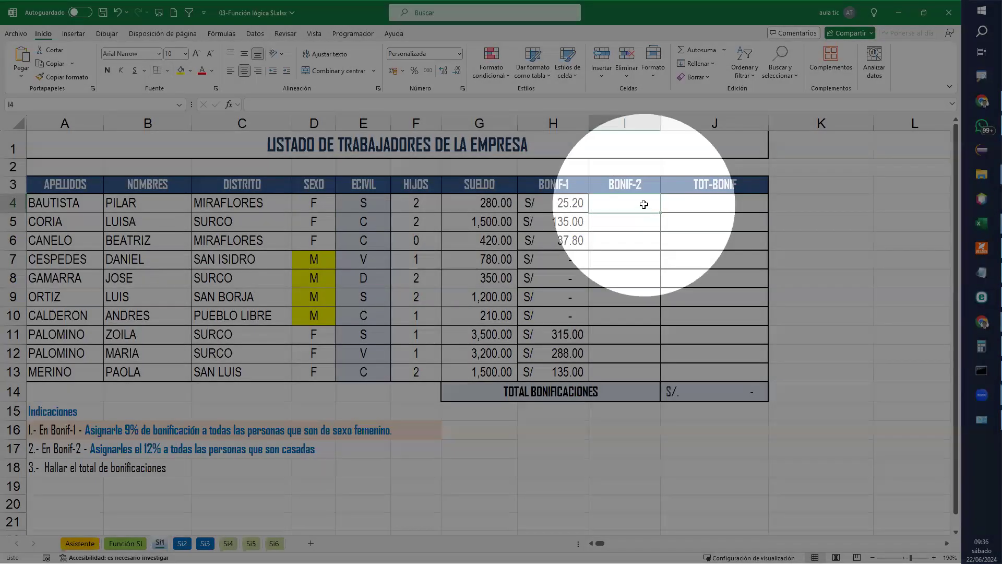
left_click(644, 204)
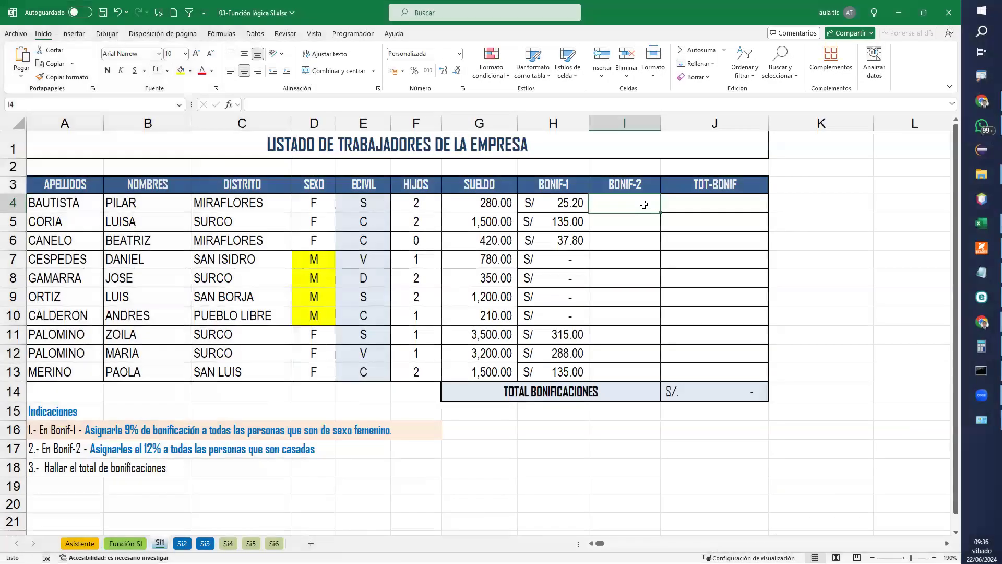
type("=")
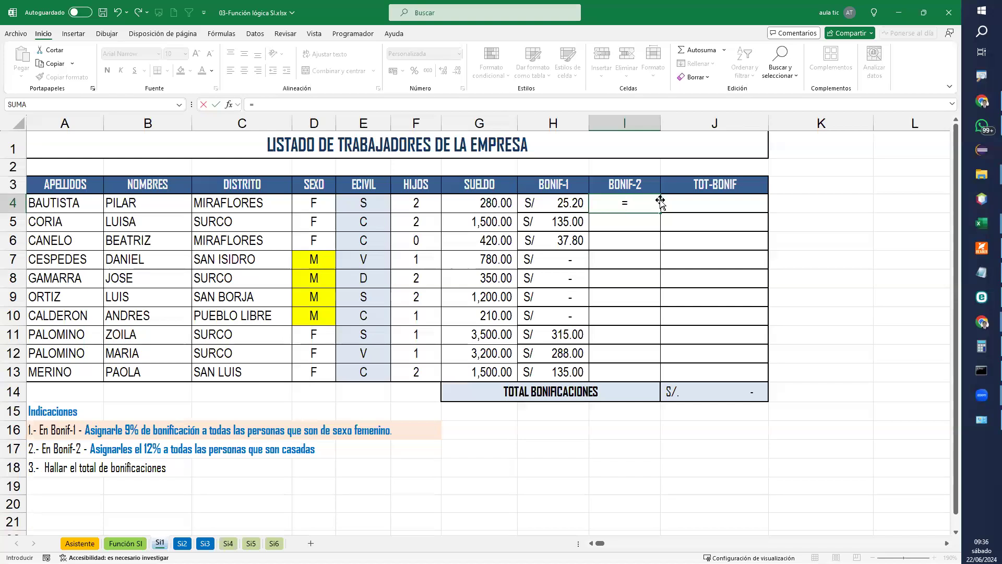
type("si(")
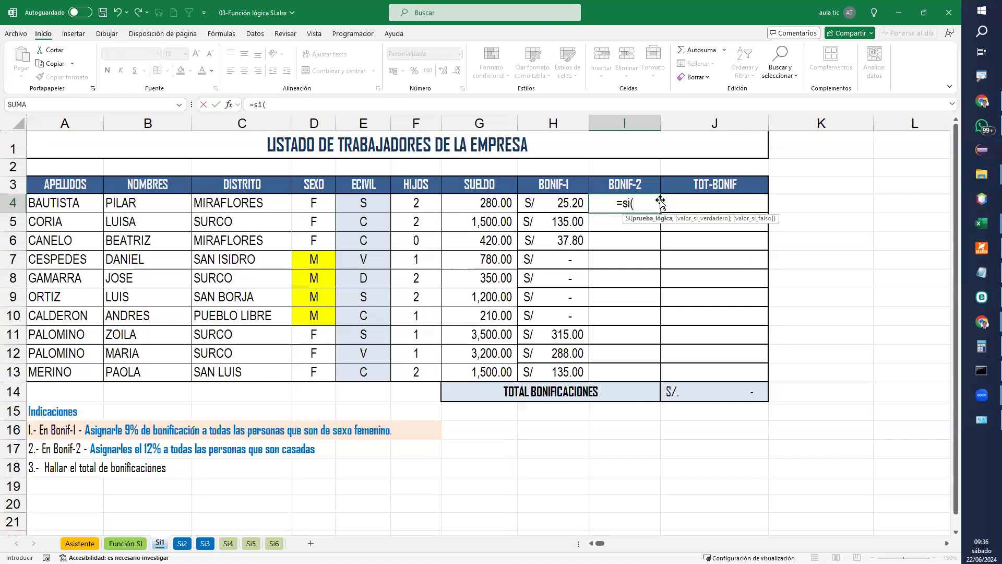
left_click(364, 202)
left_click(364, 202)
type("=\"C\"")
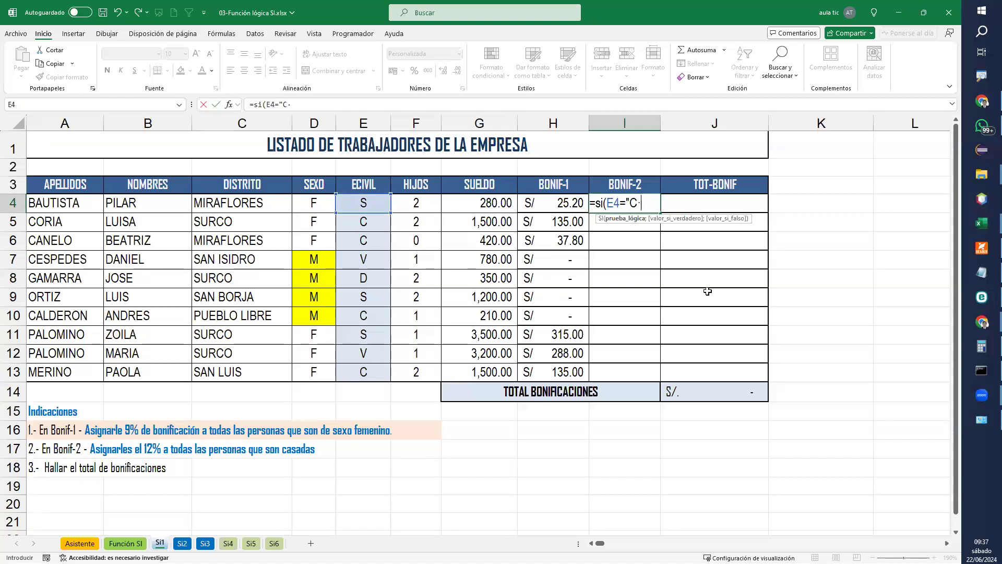
type(";")
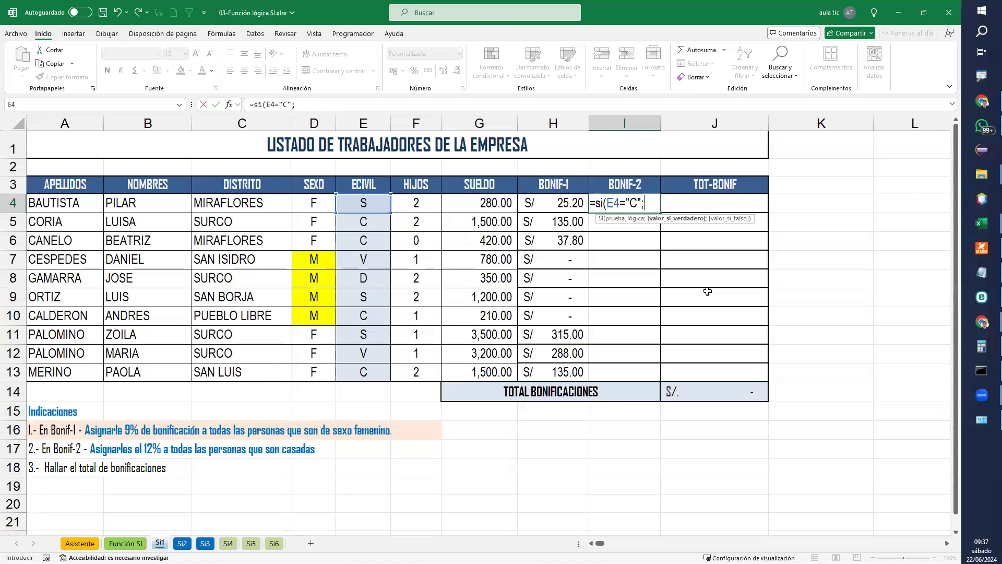
type("12%")
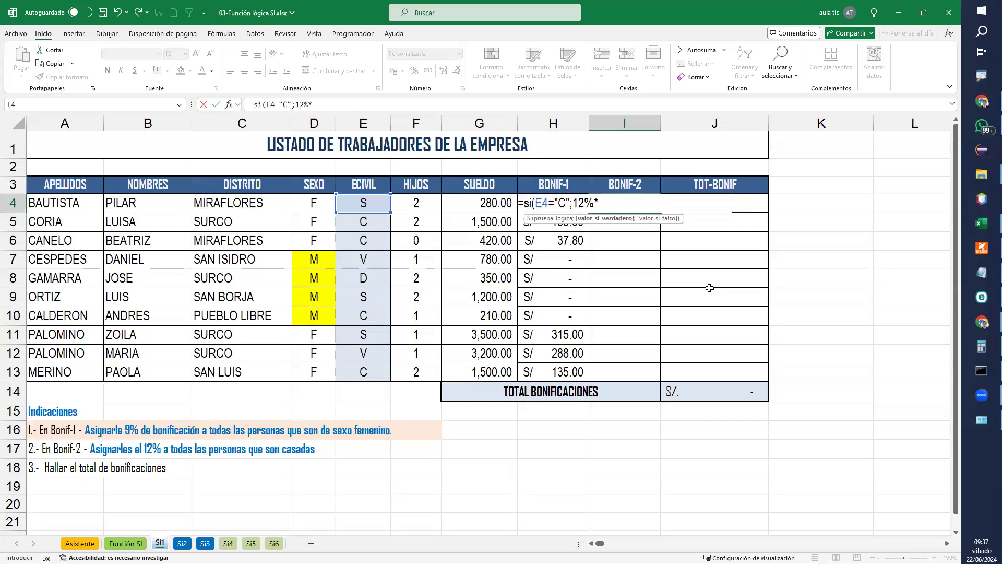
type("*")
left_click(486, 208)
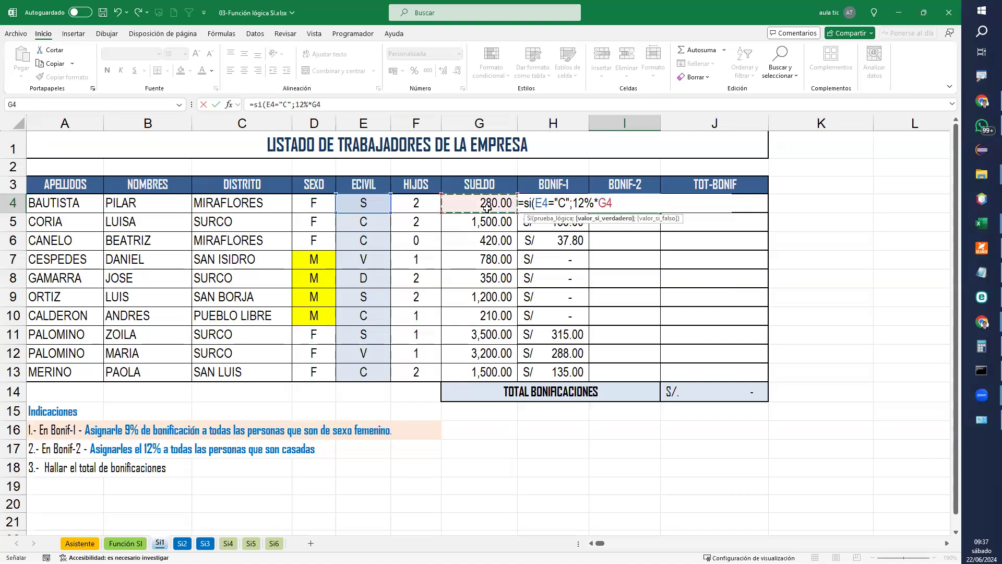
type(";")
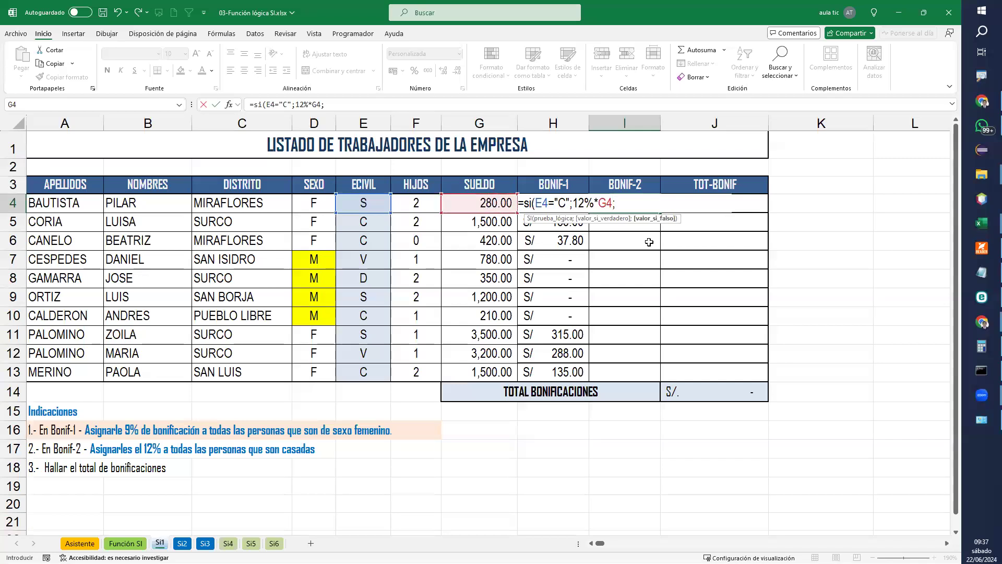
type("0)")
key("Return")
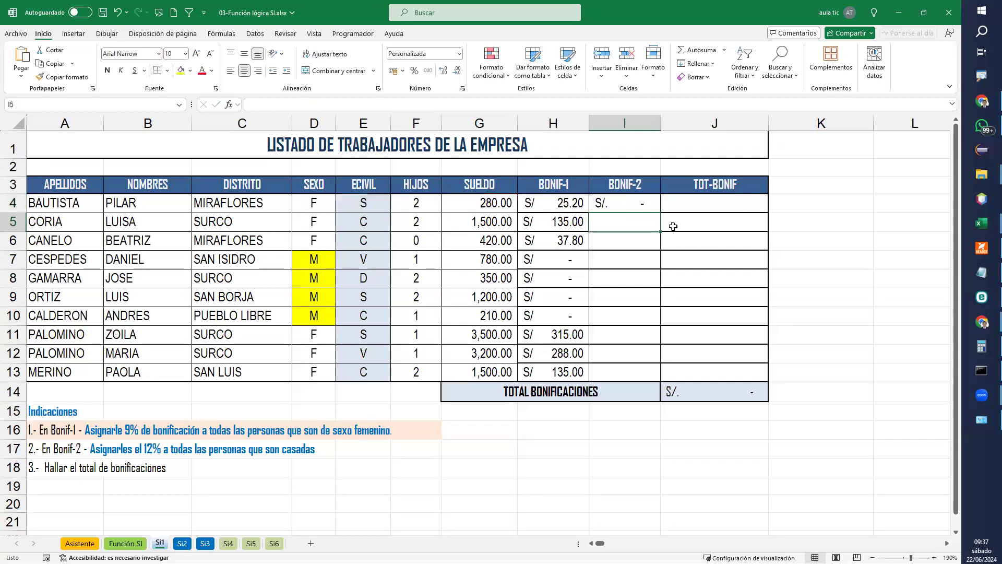
Copy the BONIF-2 formula from I4 down through I13 and check the results for the married workers
left_click(642, 201)
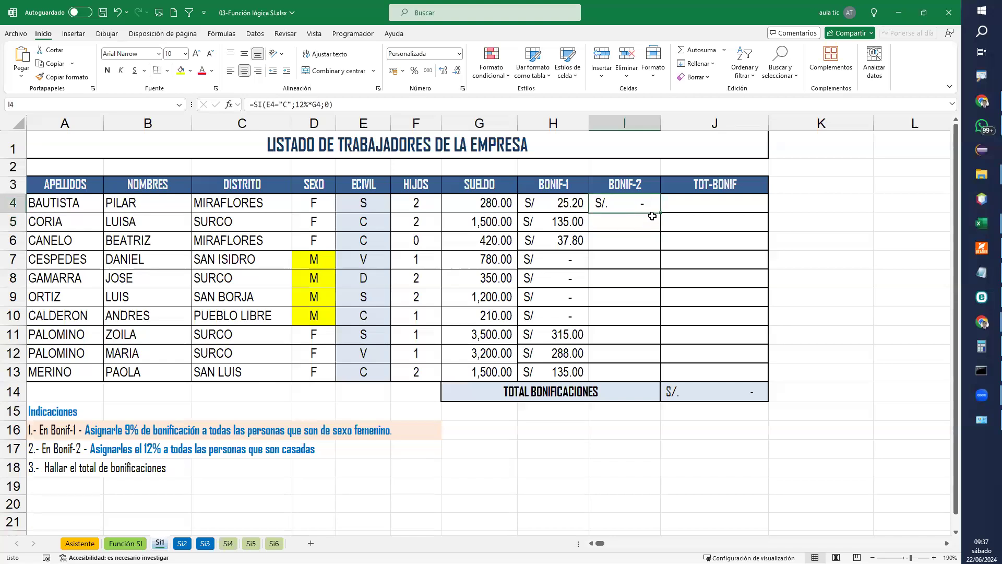
left_click_drag(661, 211, 633, 384)
left_click_drag(380, 222, 626, 238)
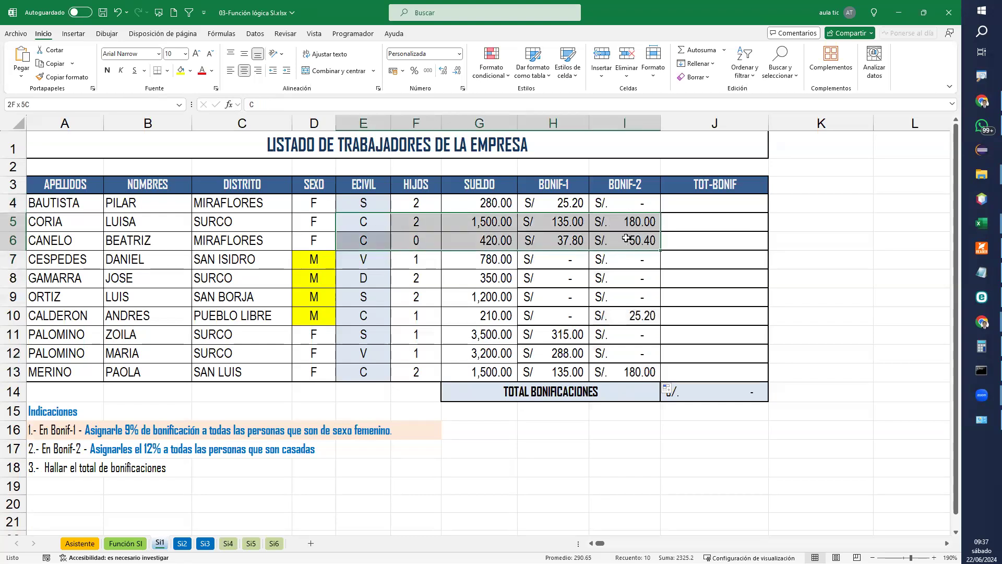
left_click(621, 320)
left_click(616, 374)
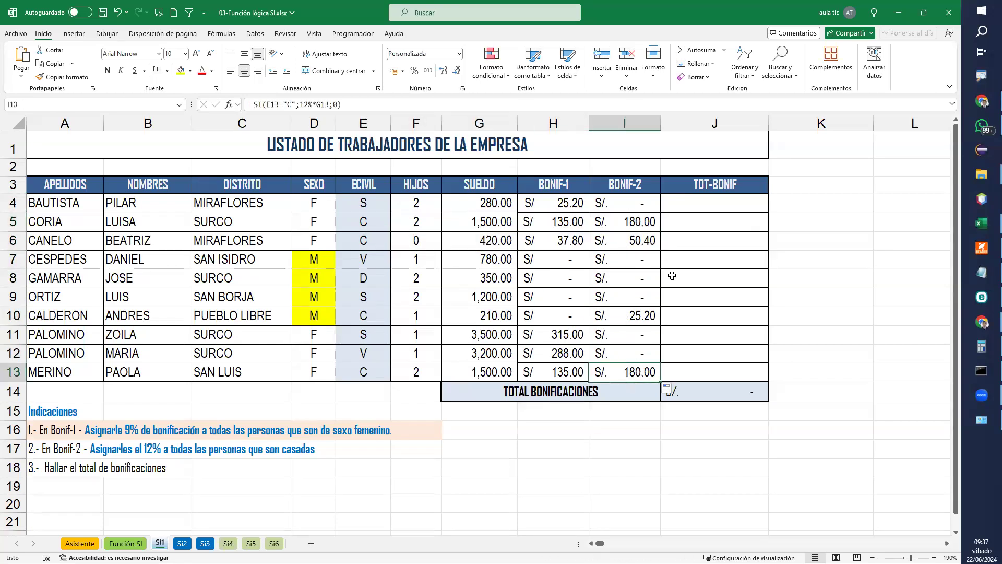
Sum both bonuses in J4 with =SUMA(H4:I4) and copy the formula down the TOT-BONIF column through J13
left_click(682, 208)
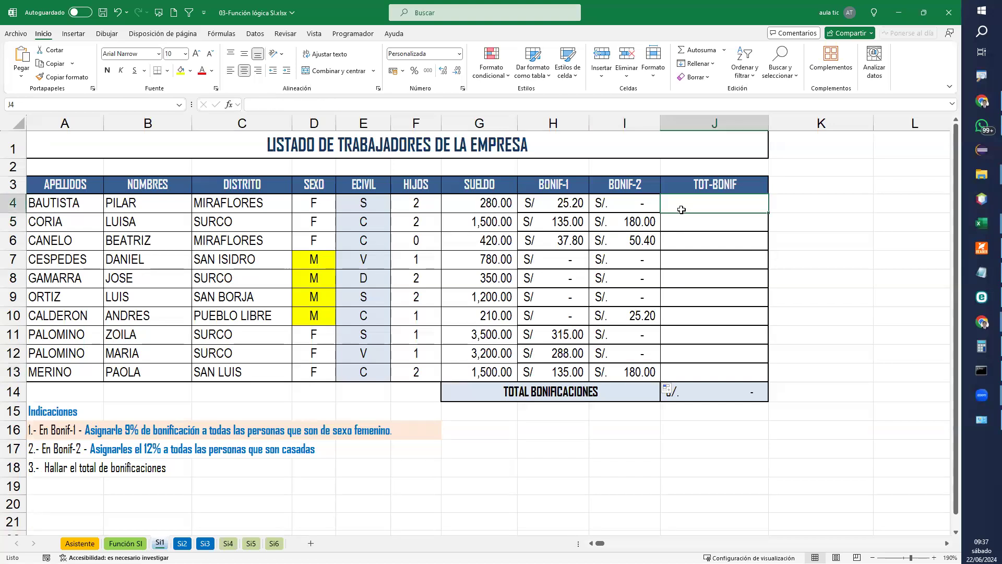
type("=suma(")
left_click_drag(574, 203, 604, 203)
key("Return")
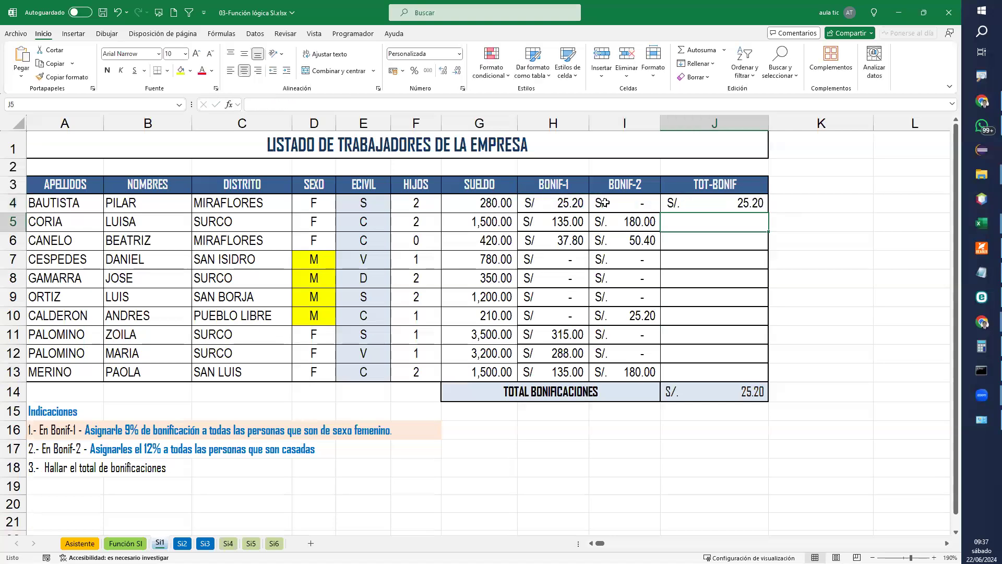
left_click(761, 203)
left_click_drag(769, 211, 752, 372)
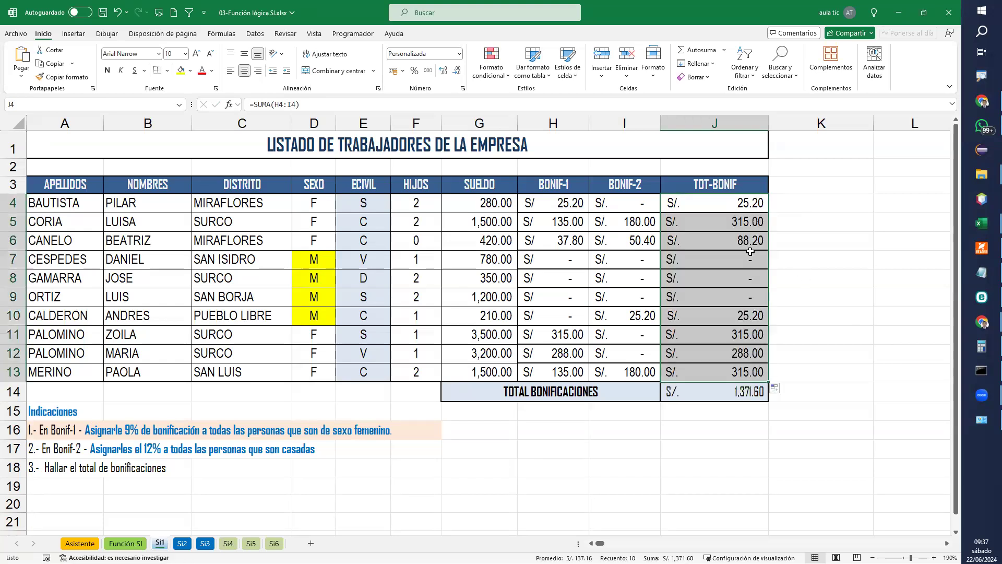
left_click_drag(546, 224, 727, 234)
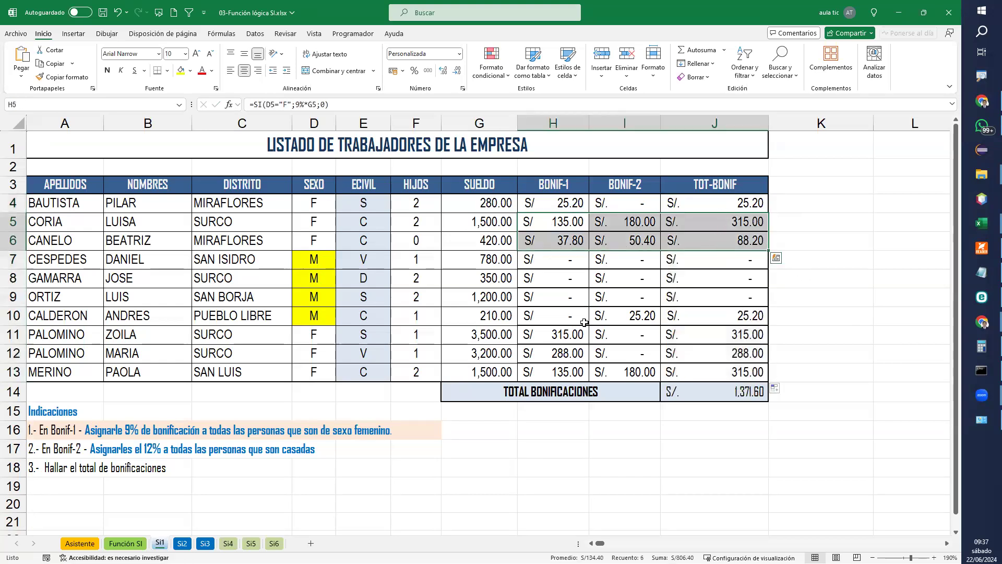
left_click(578, 199)
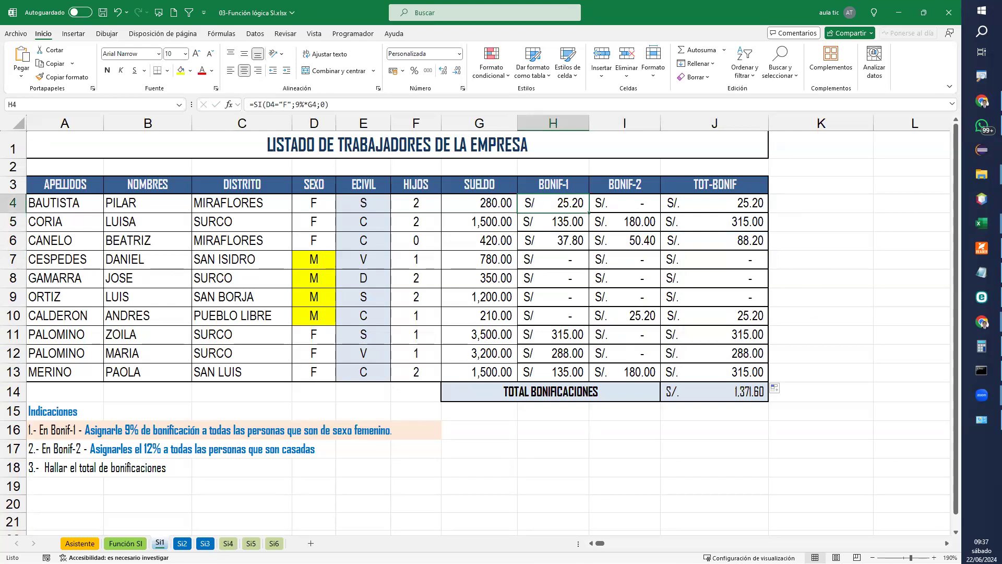
On sheet Si2, shift the red arrow of Ejercicio 5 slightly to the right, clear of the Descuento column
left_click(182, 544)
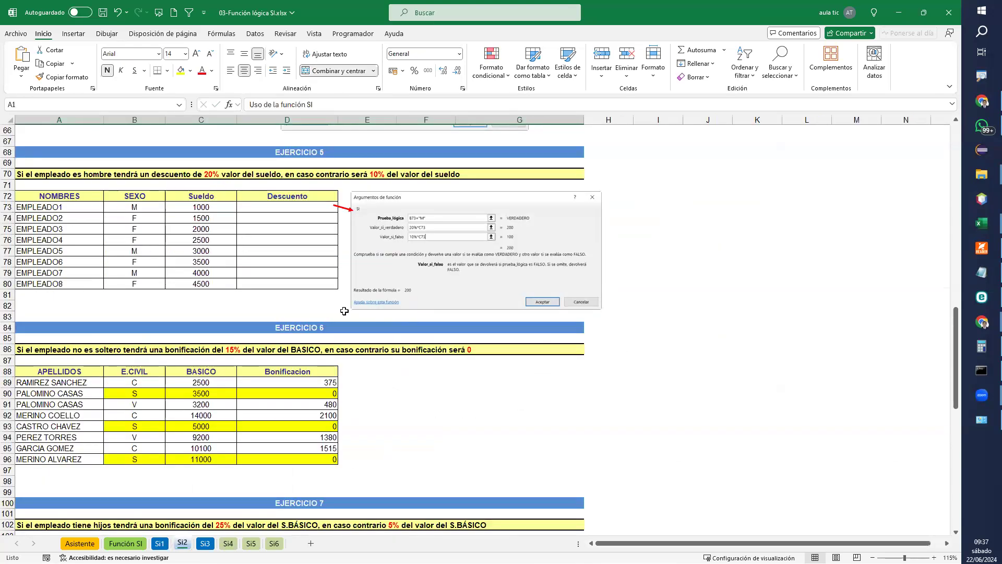
left_click(326, 207)
left_click_drag(349, 209, 355, 206)
key("ctrl+z")
left_click(321, 209)
mouse_move(337, 212)
left_mouse_down()
mouse_move(324, 287)
mouse_move(353, 217)
mouse_move(340, 252)
mouse_move(368, 251)
mouse_move(356, 209)
left_mouse_up()
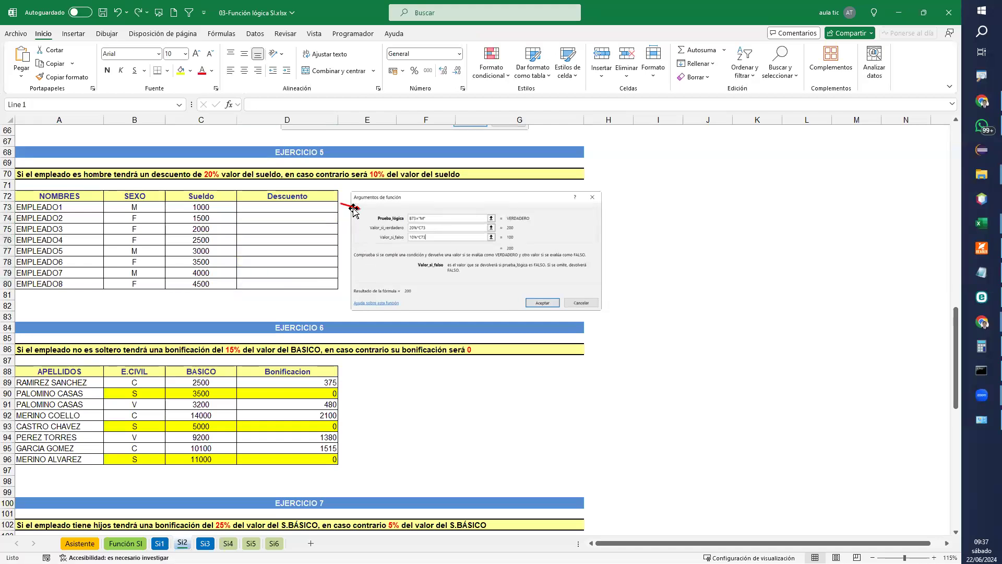
Begin an SI function in D73 with its function arguments dialog and set the logical test to B73="M"
left_click(304, 214)
scroll(303, 214, "up", 3)
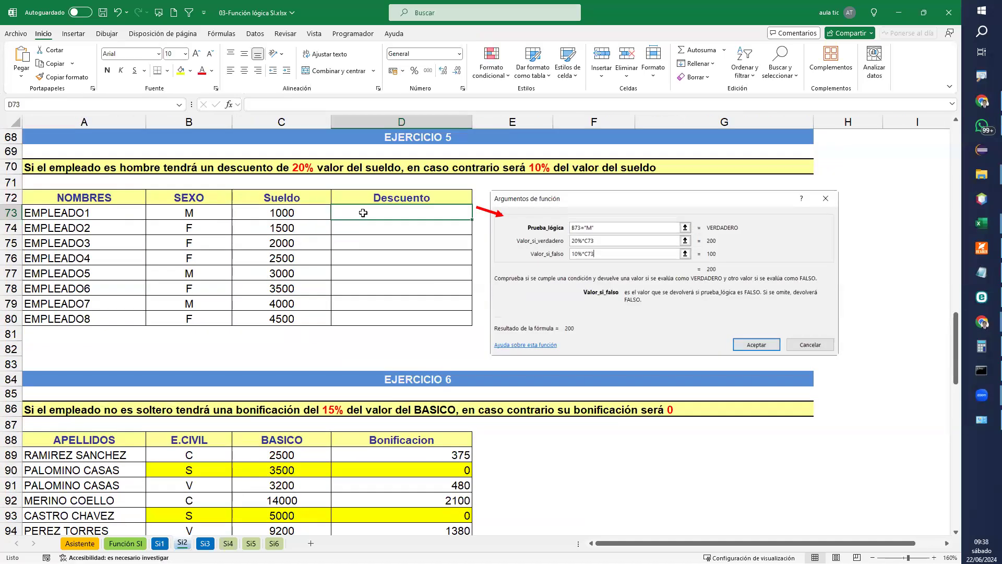
scroll(378, 233, "up", 1)
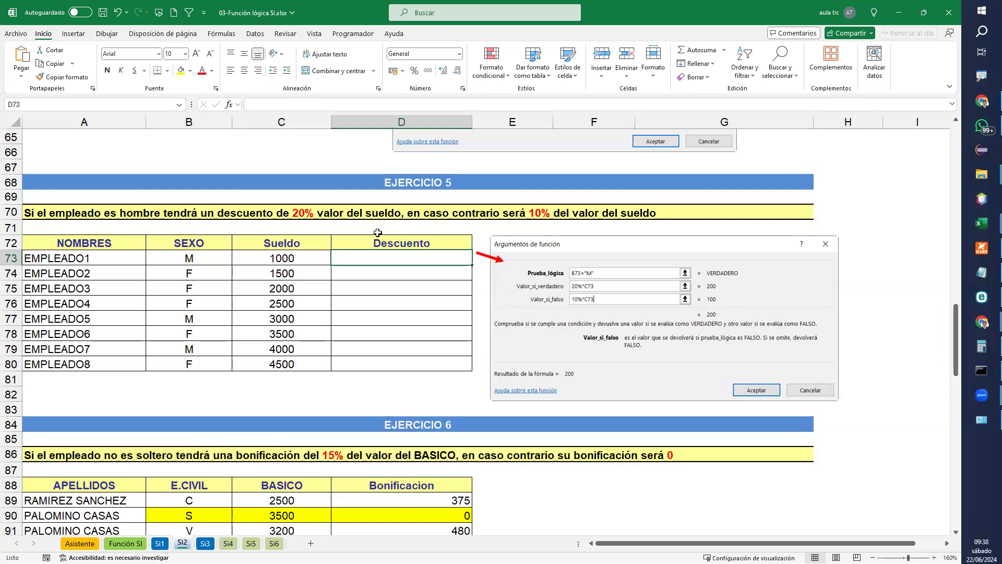
type("=")
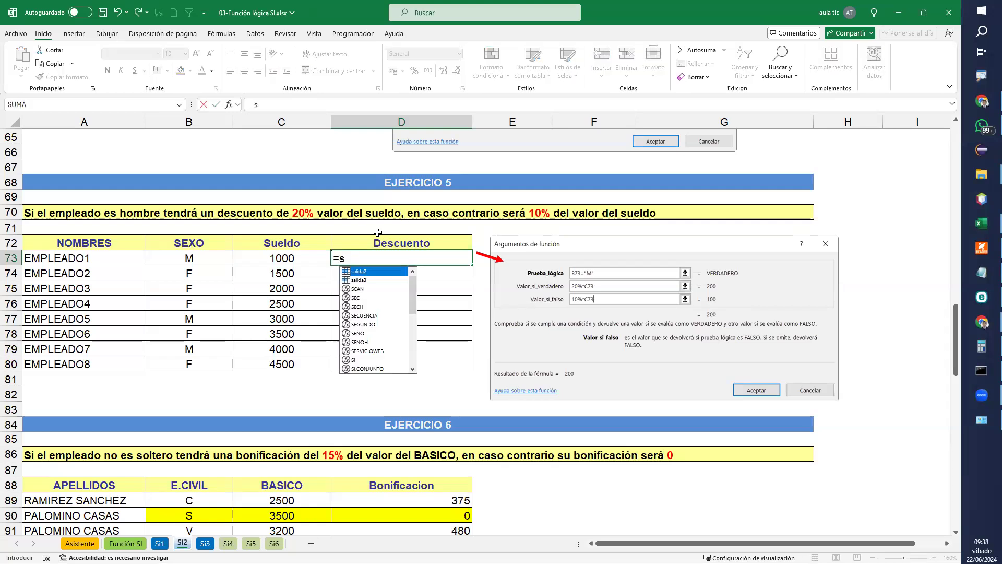
type("si(")
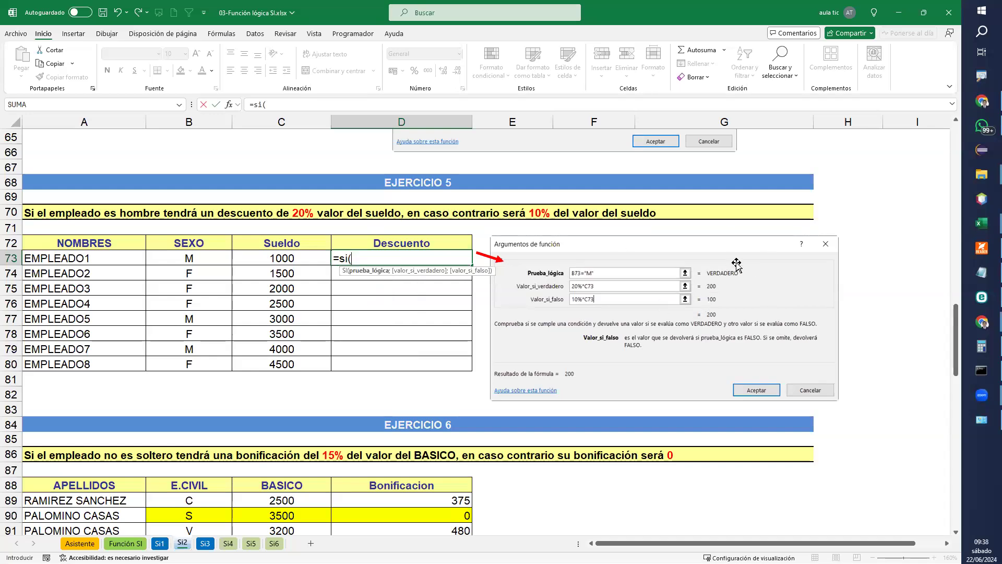
left_click(232, 104)
left_click_drag(452, 338, 315, 300)
left_click(267, 256)
left_click(216, 262)
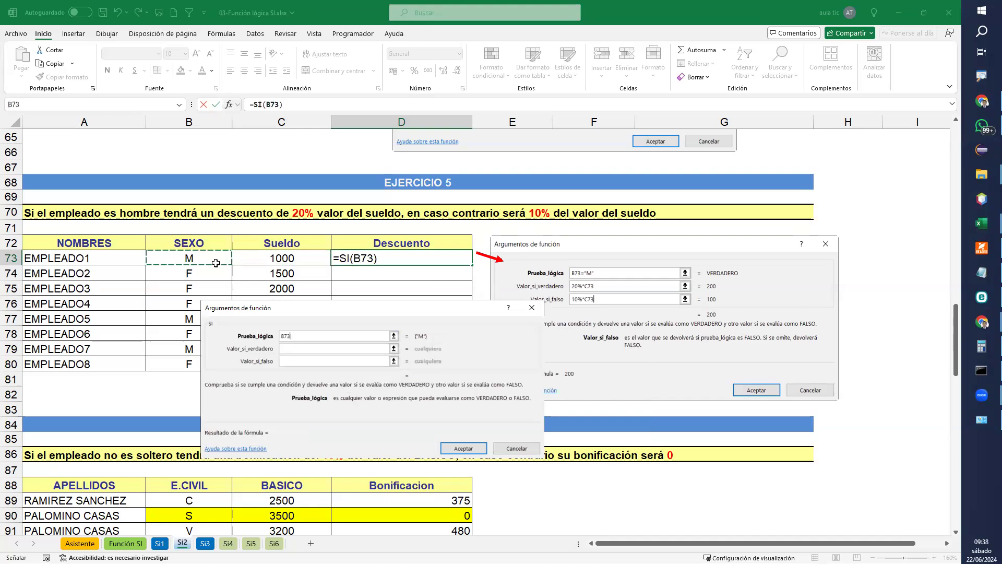
type("=")
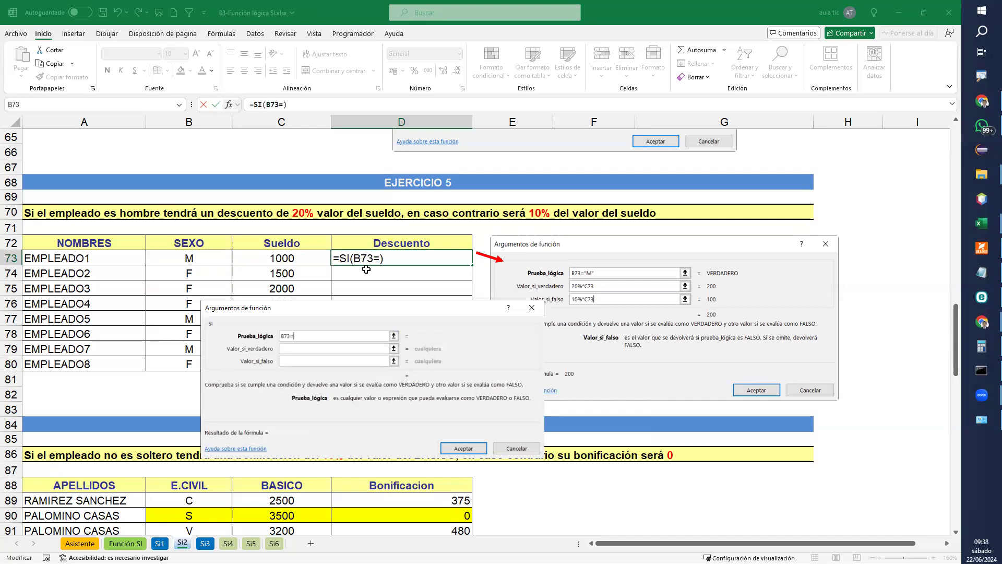
type("\"M\"")
Complete the D73 formula with 20%*C73 if true and 10%*C73 if false, and copy it down through D80
left_click(319, 349)
type("20")
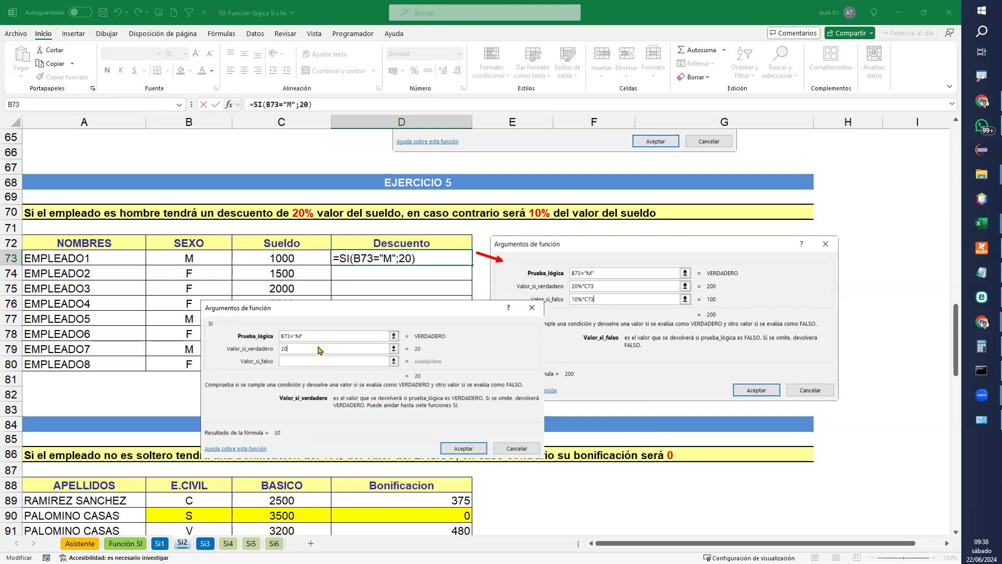
type("%*")
left_click(287, 263)
left_click(313, 362)
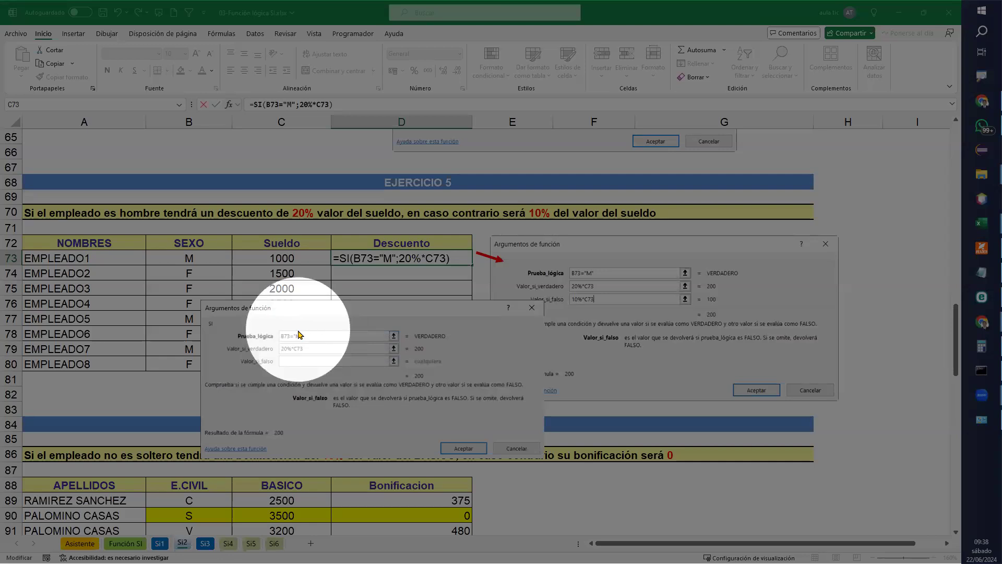
left_click(284, 360)
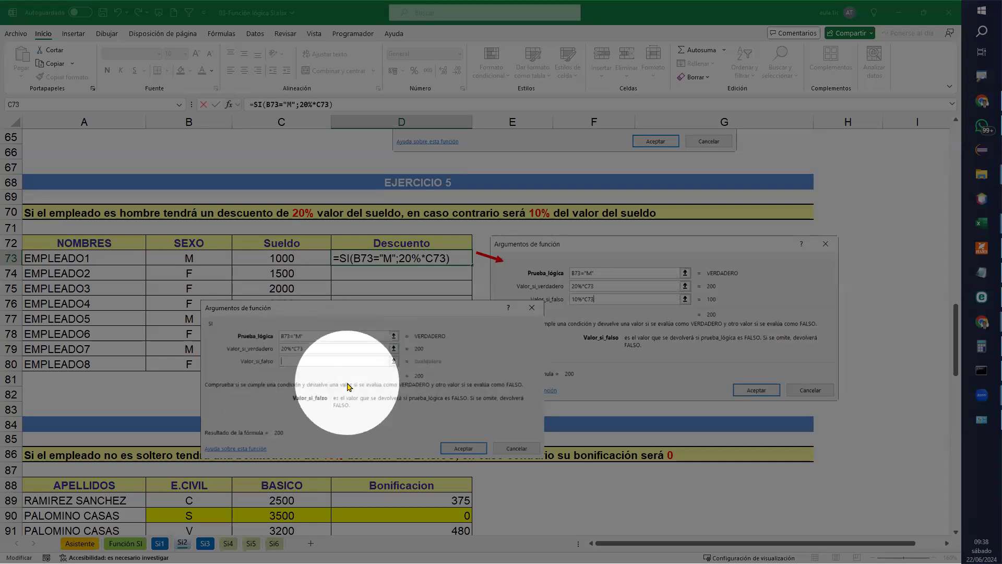
type("10%*")
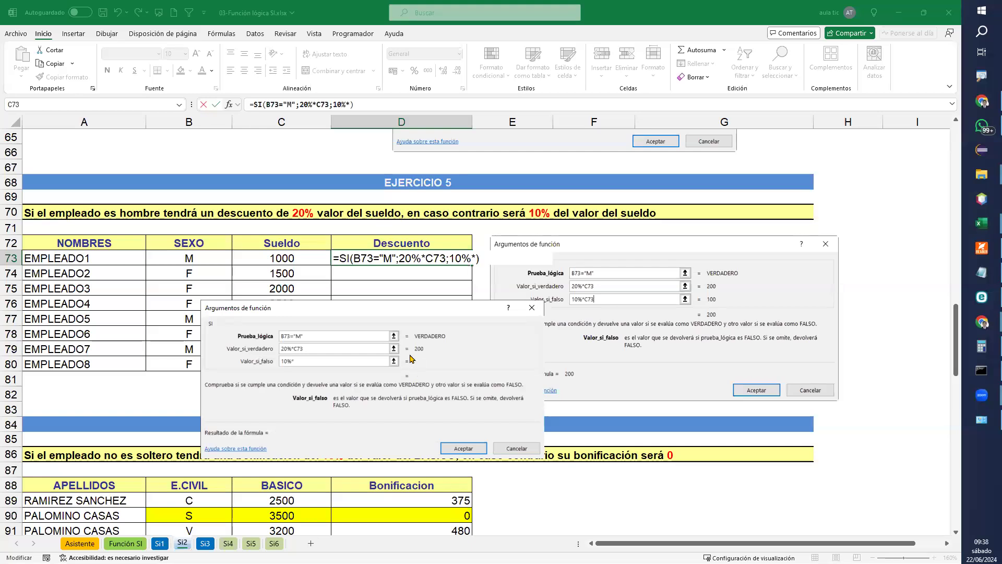
left_click(297, 258)
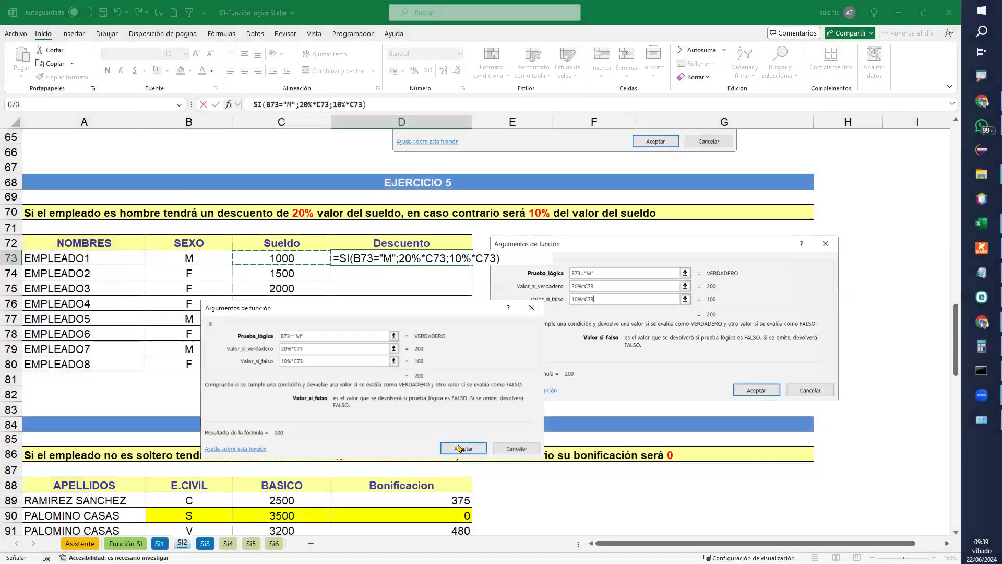
left_click(458, 445)
left_click_drag(470, 269, 470, 368)
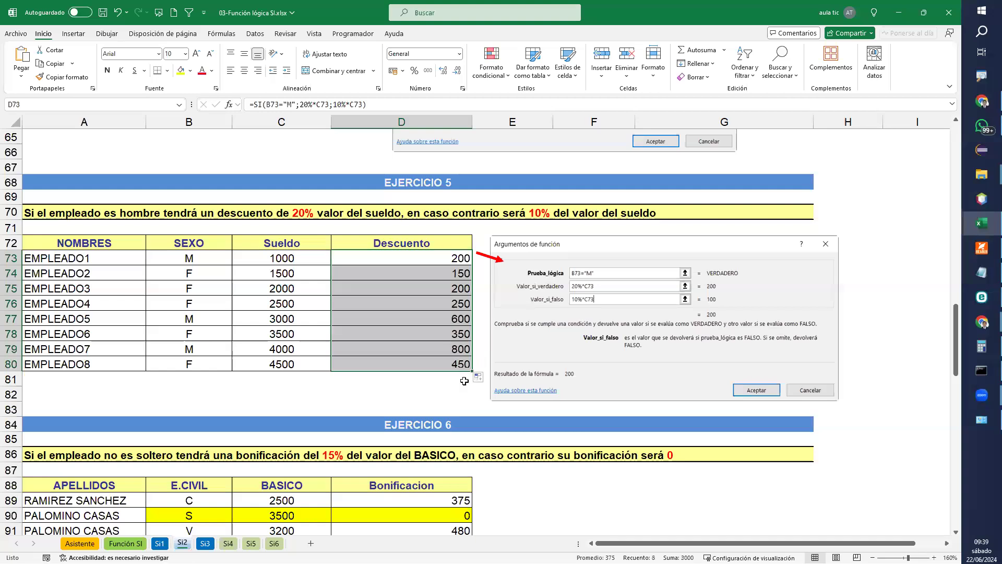
left_click(460, 380)
Look through the remaining exercises on sheet Si2 and the exercises on sheets Si3, Si4 and Si5
scroll(581, 401, "down", 5)
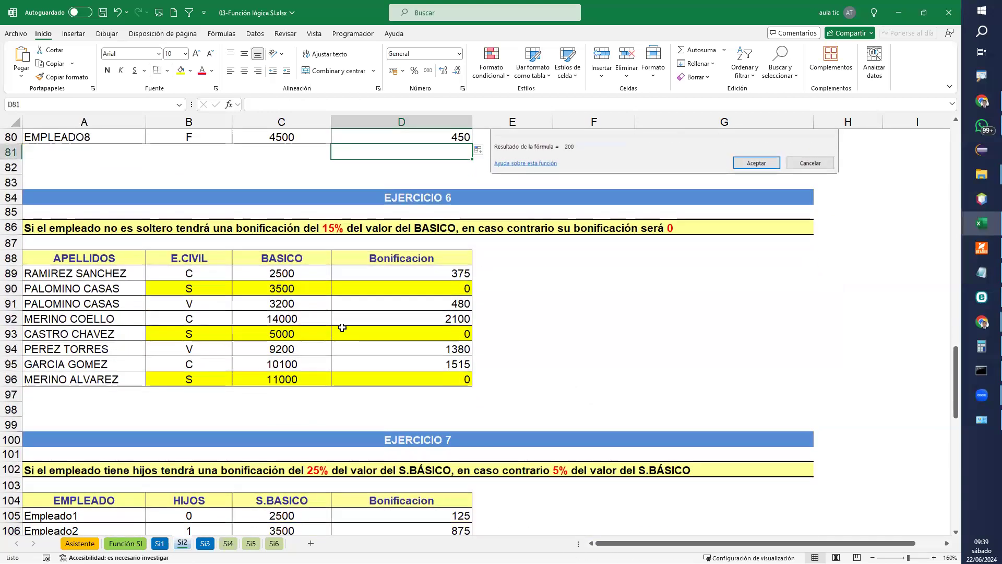
scroll(460, 360, "down", 9)
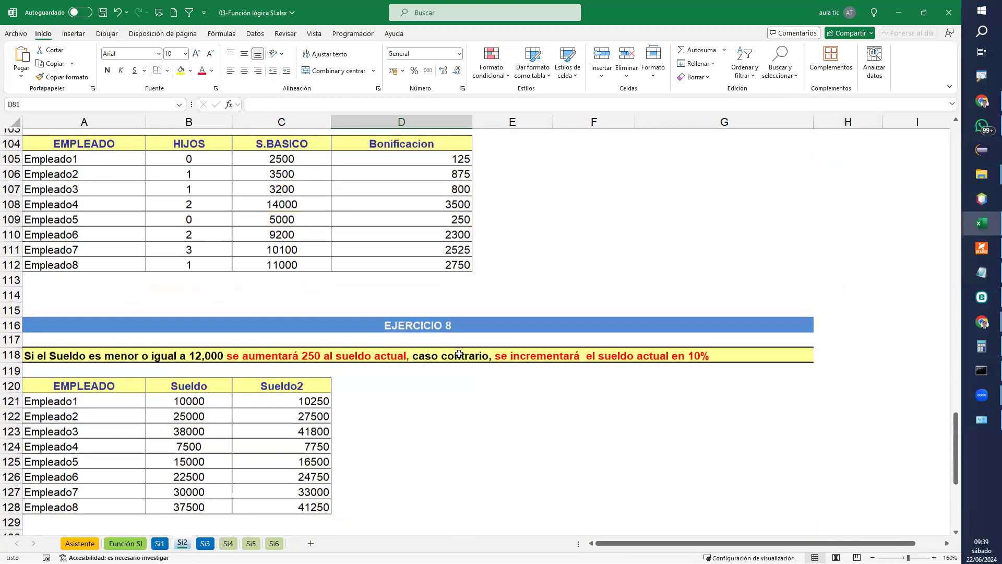
scroll(457, 357, "up", 4)
scroll(457, 358, "up", 11)
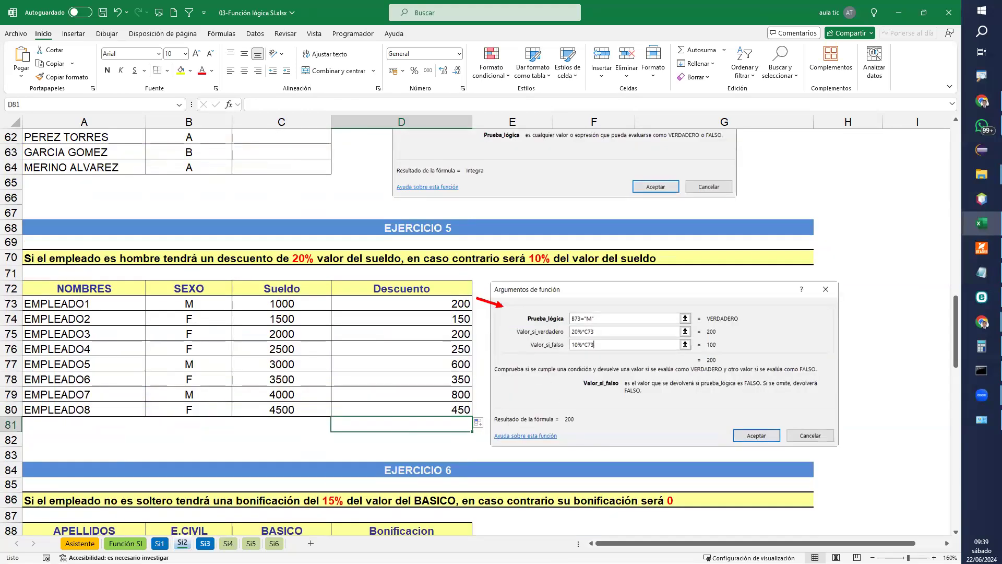
left_click(206, 544)
scroll(438, 320, "down", 3)
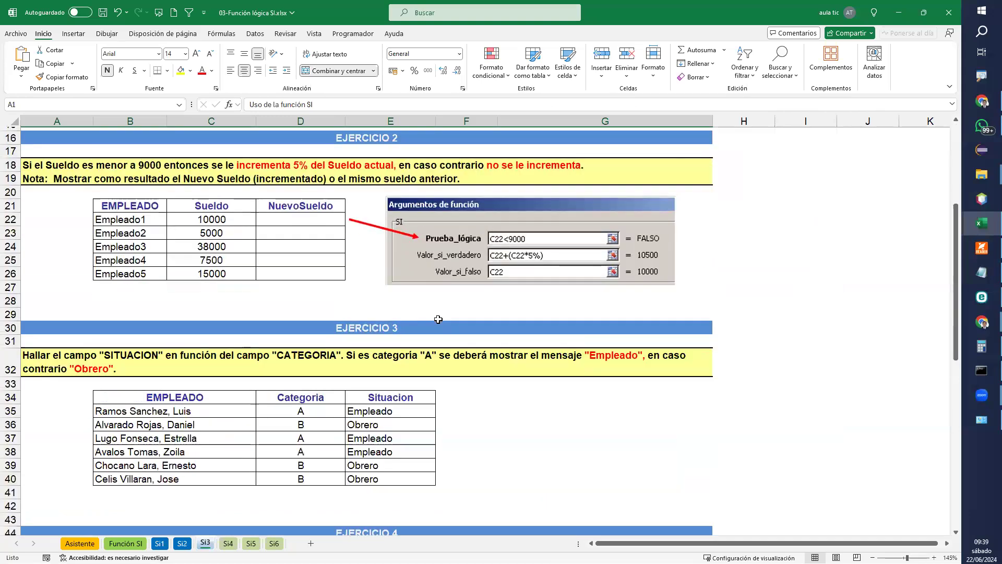
scroll(438, 319, "down", 8)
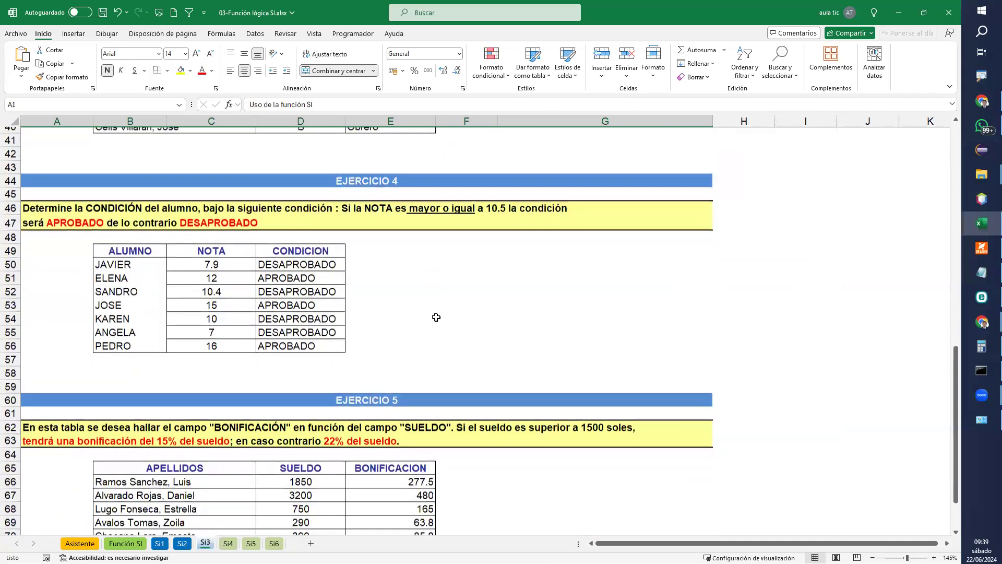
scroll(436, 318, "up", 10)
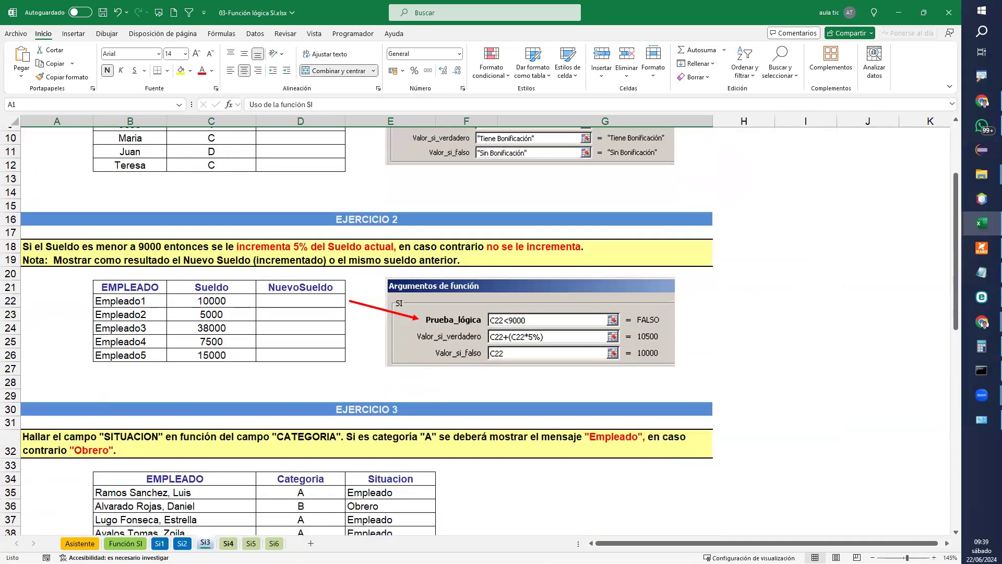
key("ctrl+Page_Down")
scroll(427, 323, "down", 3)
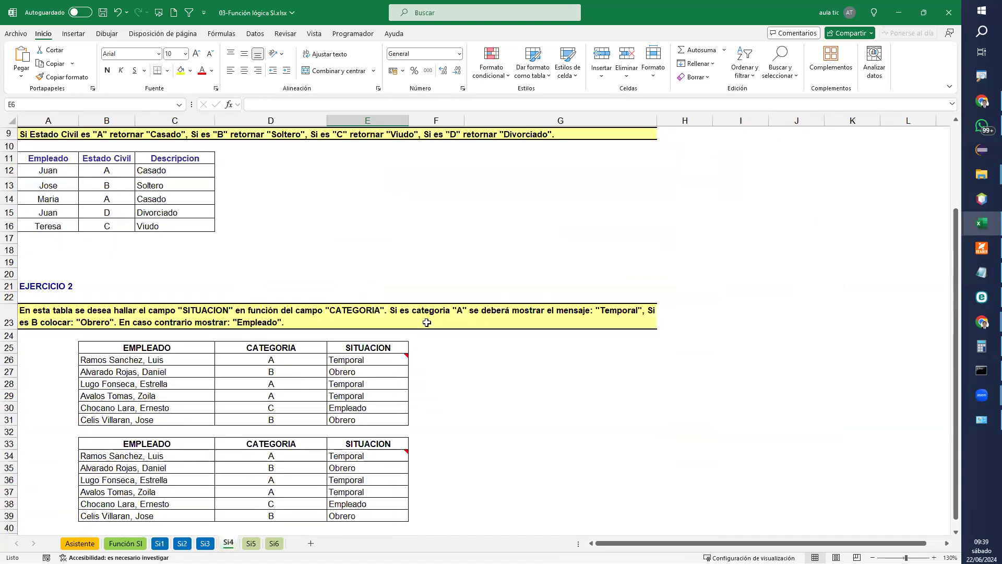
left_click(248, 544)
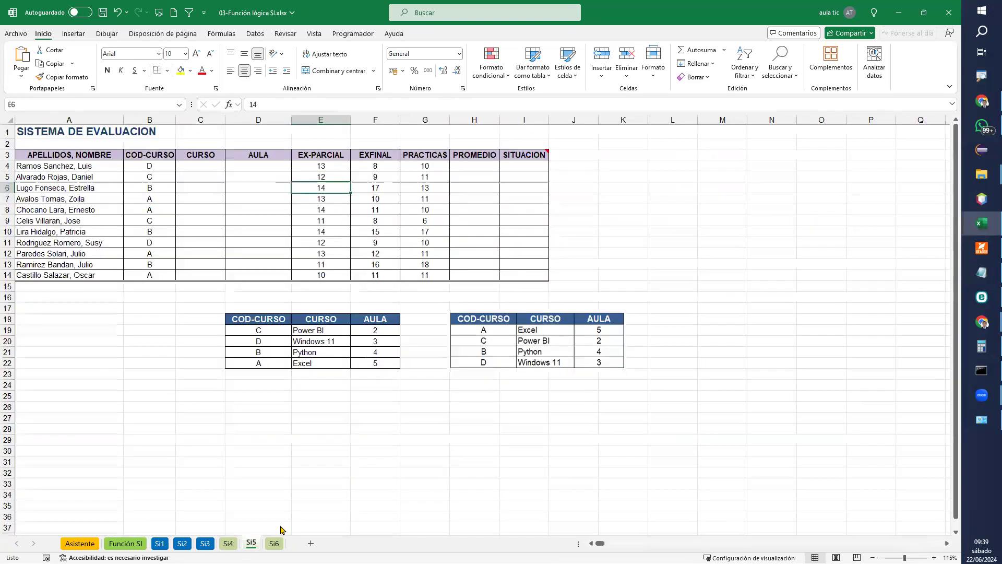
On sheet Si6, begin a SI.CONJUNTO formula in D6, the first cell of the AREA column
left_click(275, 543)
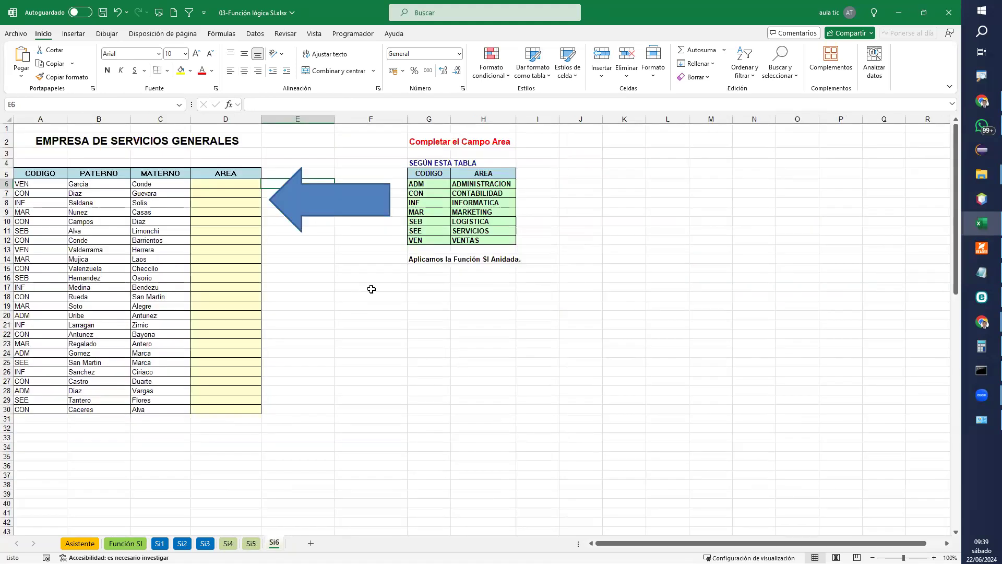
left_click(408, 287)
scroll(278, 218, "up", 3)
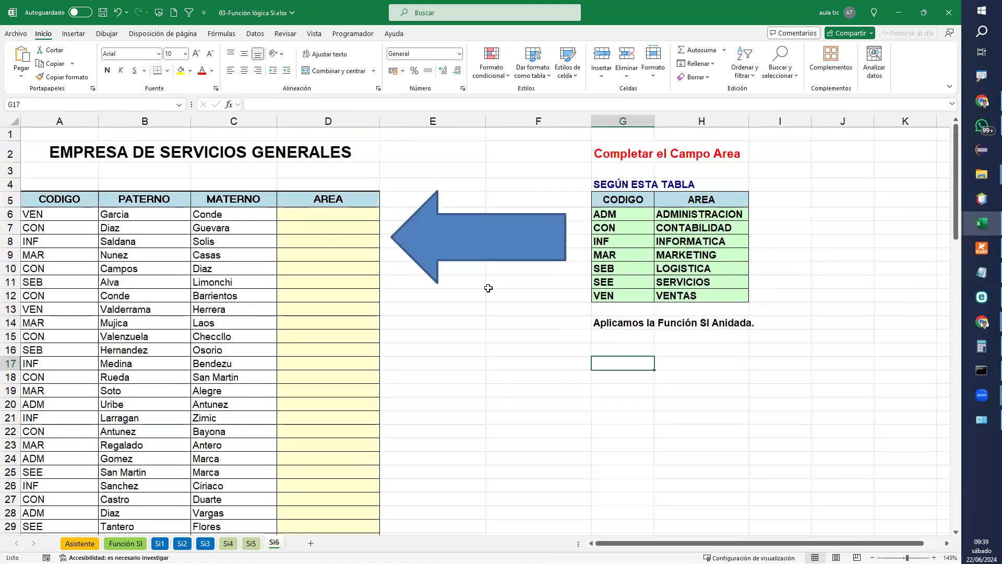
left_click(475, 343)
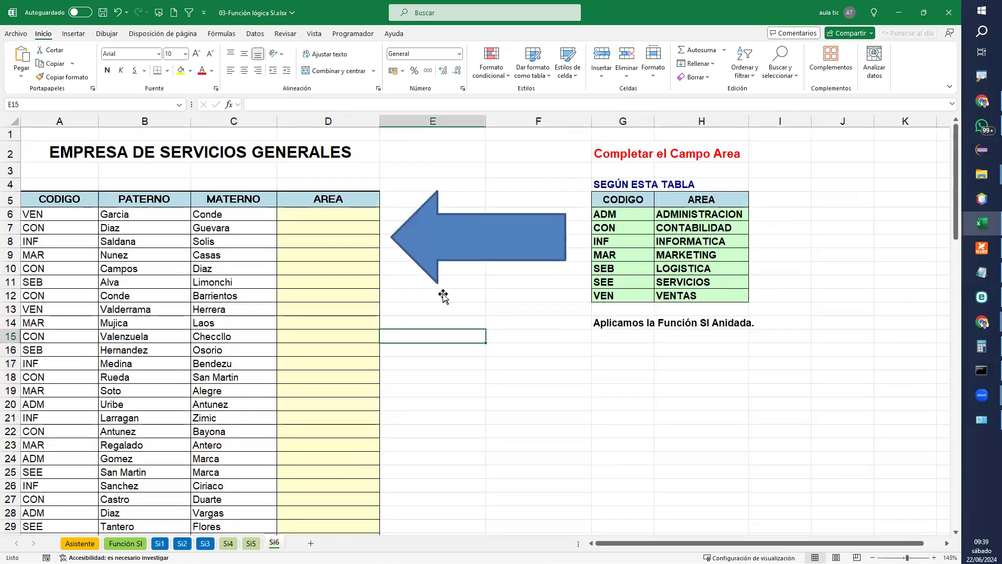
left_click(327, 214)
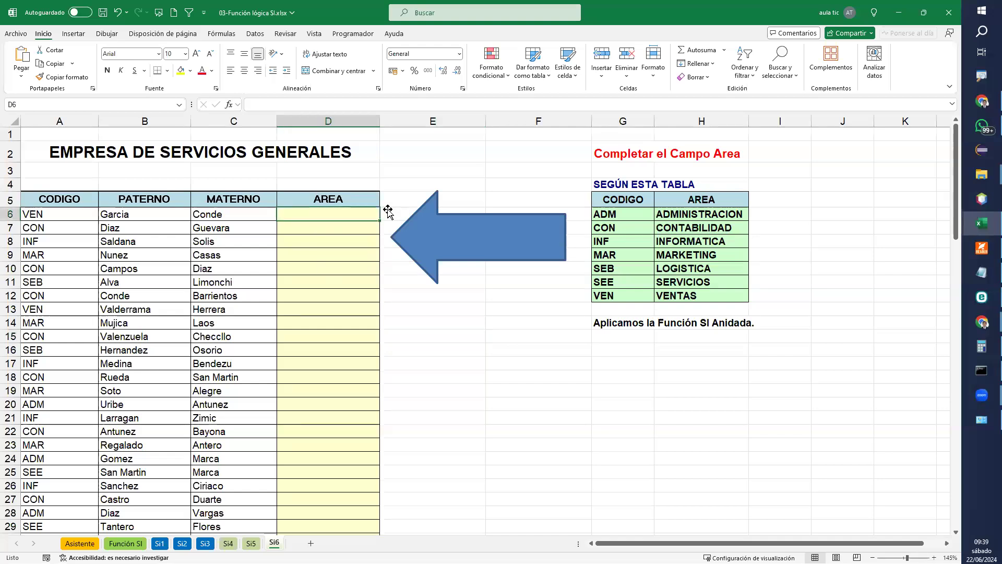
type("=s")
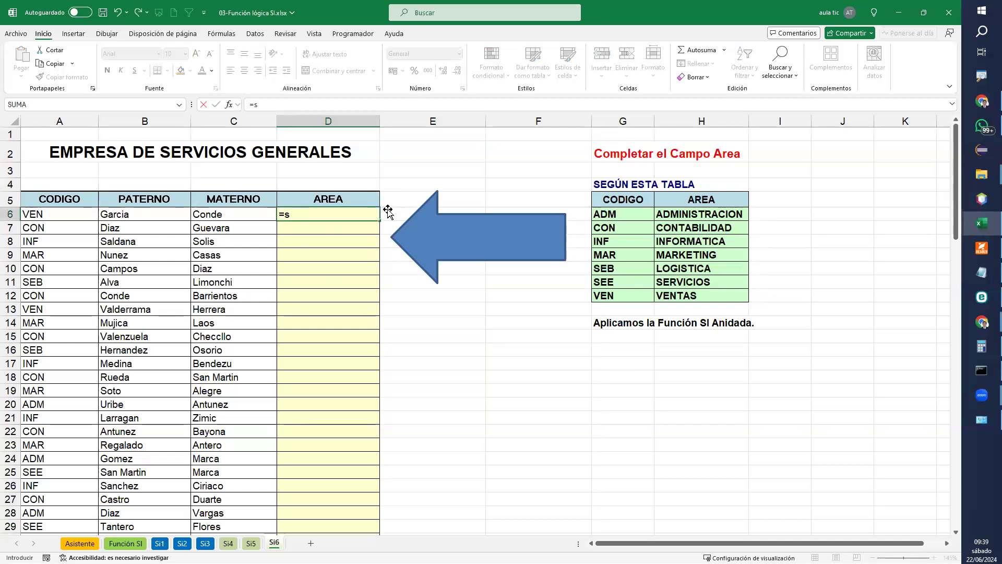
type("i.conjunto")
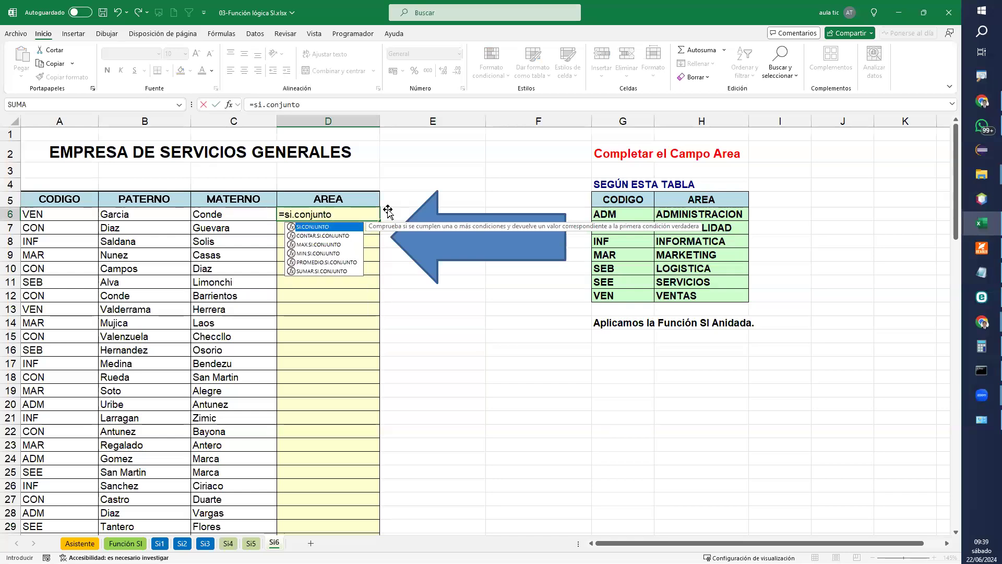
type("(")
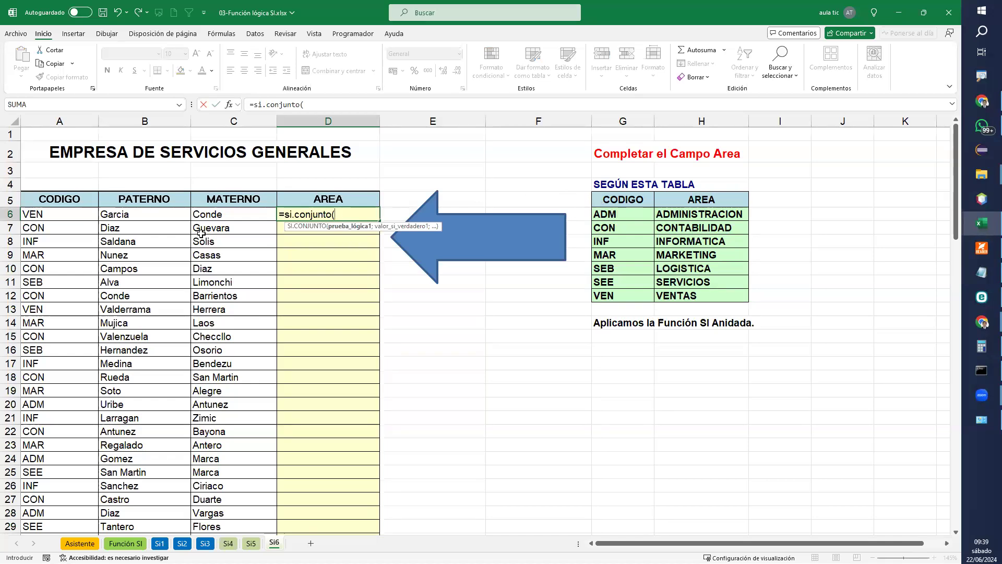
Add the first condition A6=G6 to the D6 formula, with H6 as its value if true
left_click(74, 214)
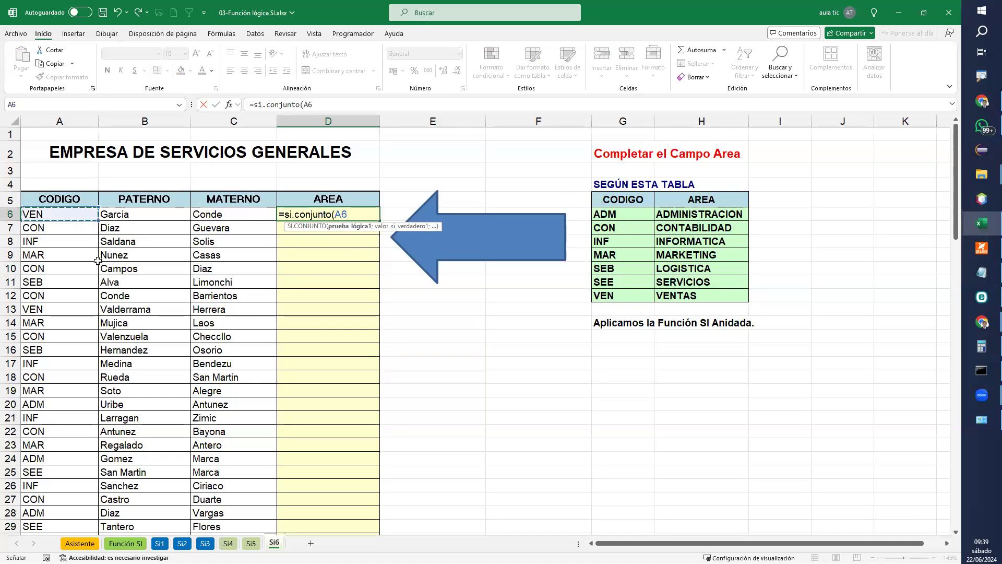
type("=")
left_click(627, 214)
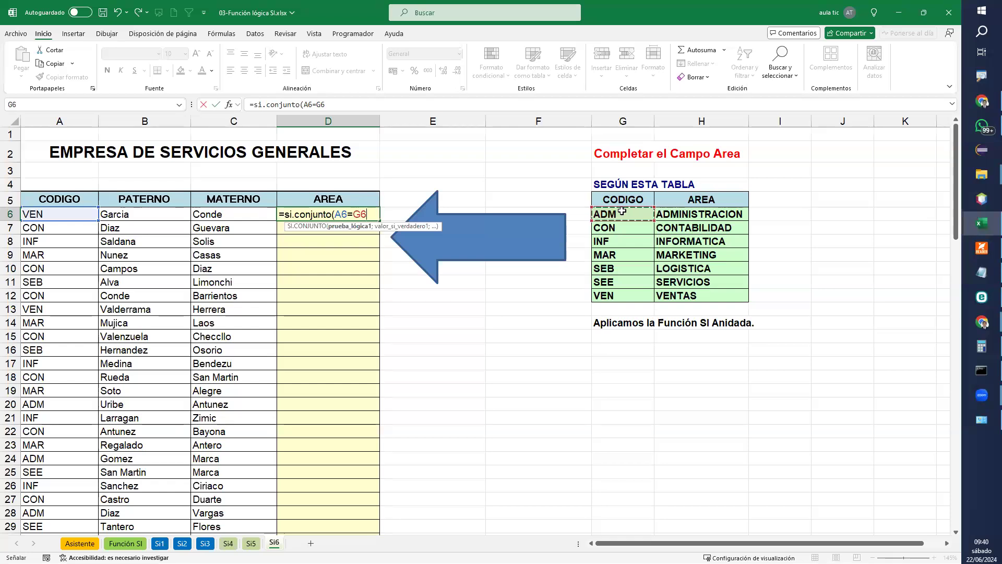
type(";")
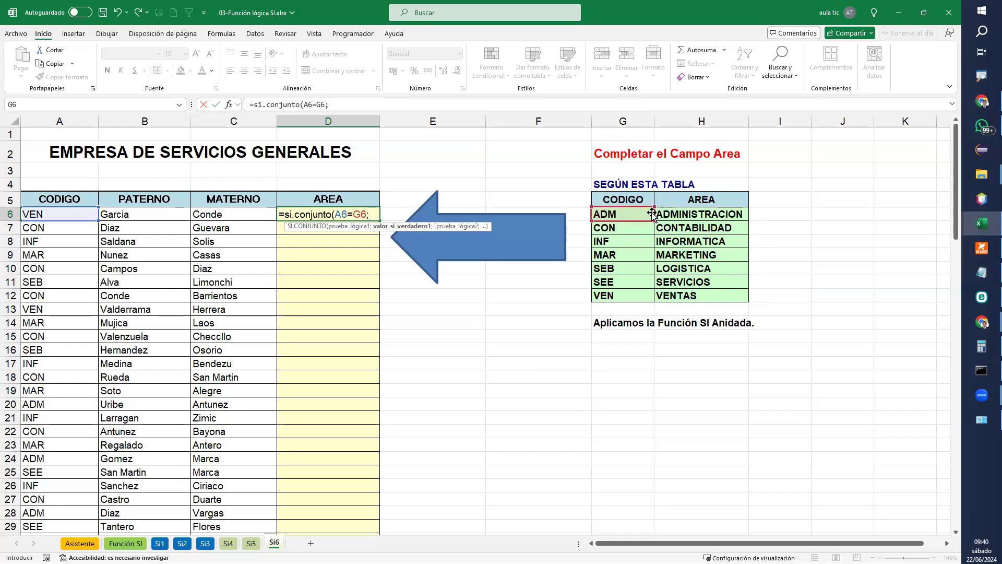
left_click(705, 216)
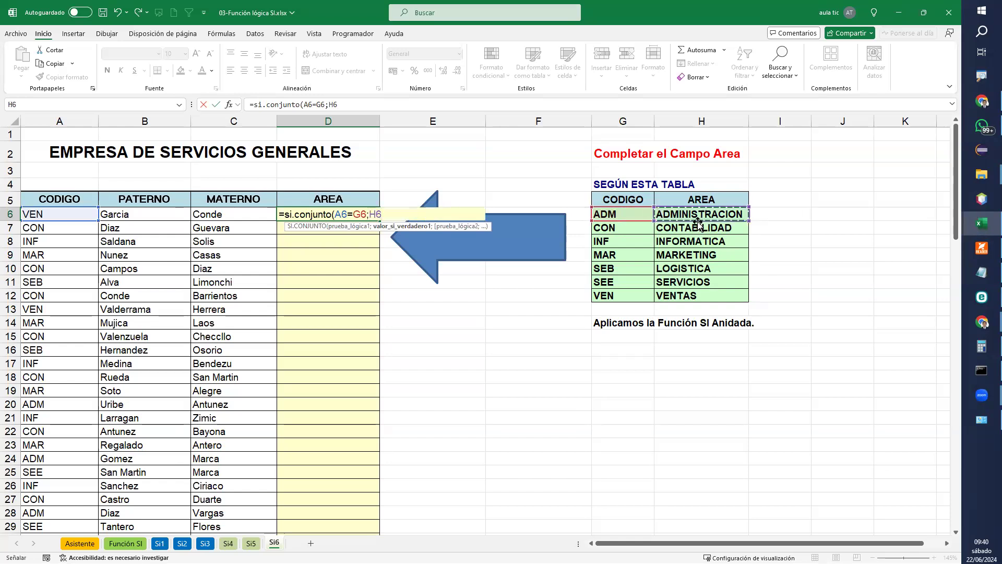
type(";")
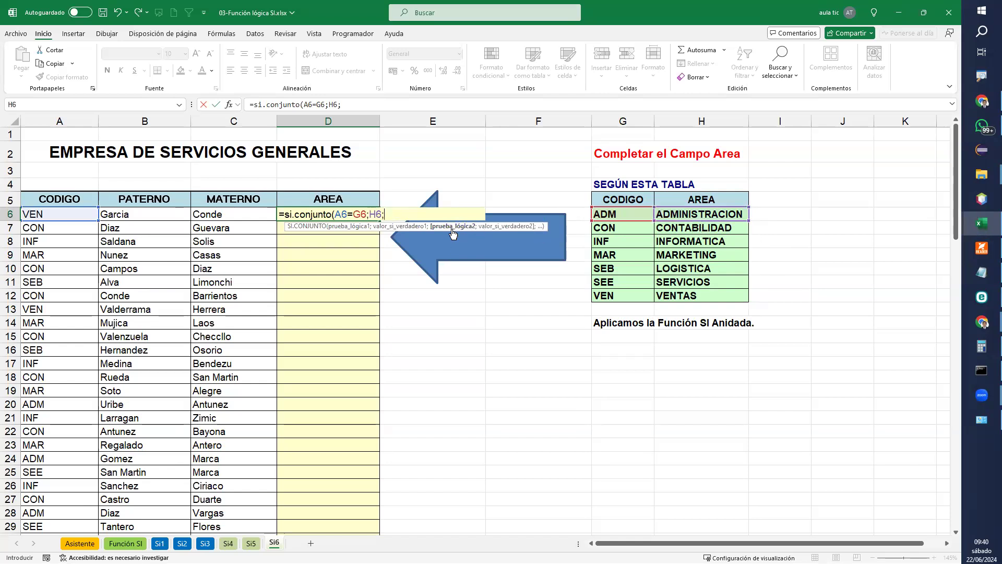
Add the second condition A6=G7 to the D6 formula, with H7 as its value if true
left_click(38, 214)
type("=")
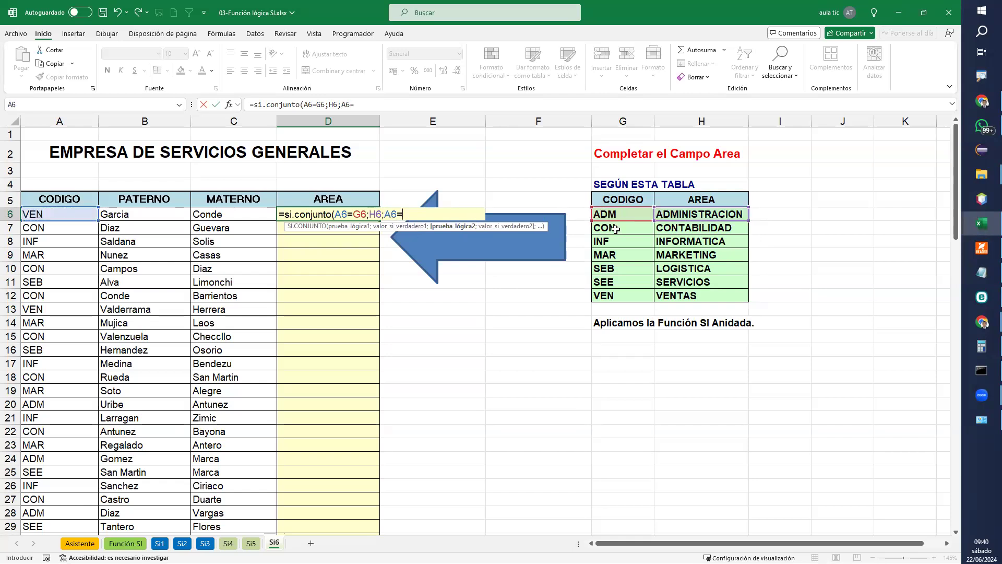
left_click(616, 229)
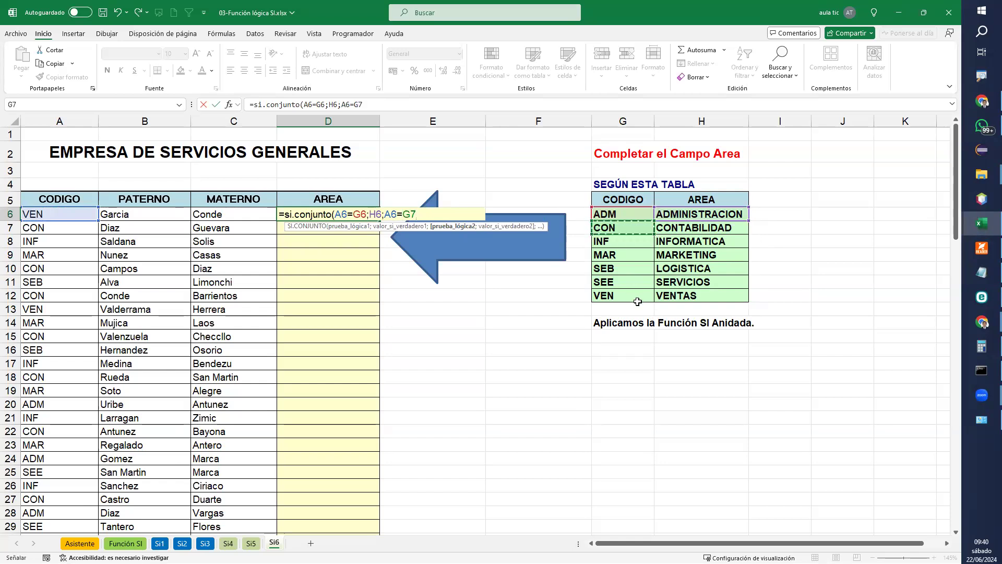
type(";")
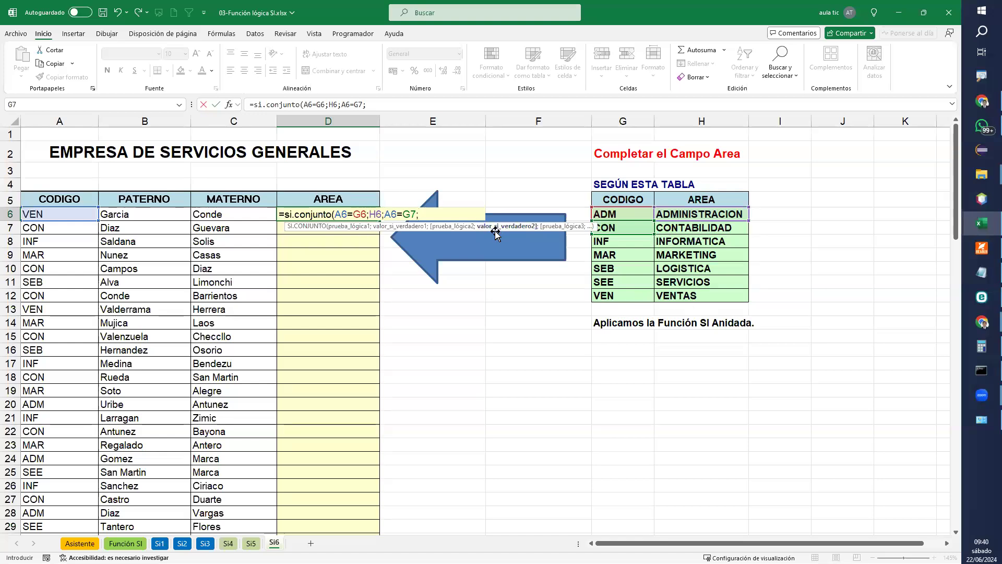
left_click(699, 230)
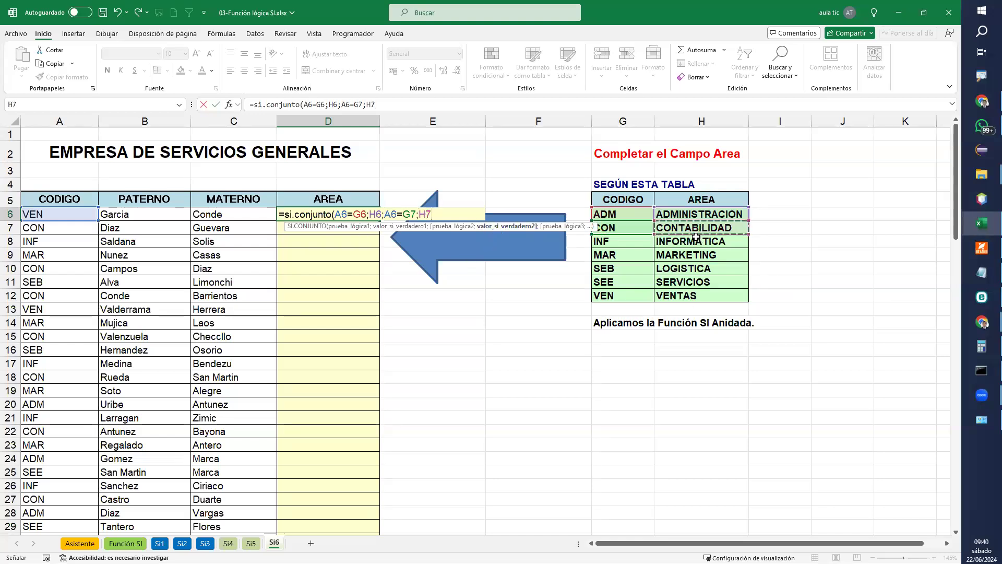
type(";")
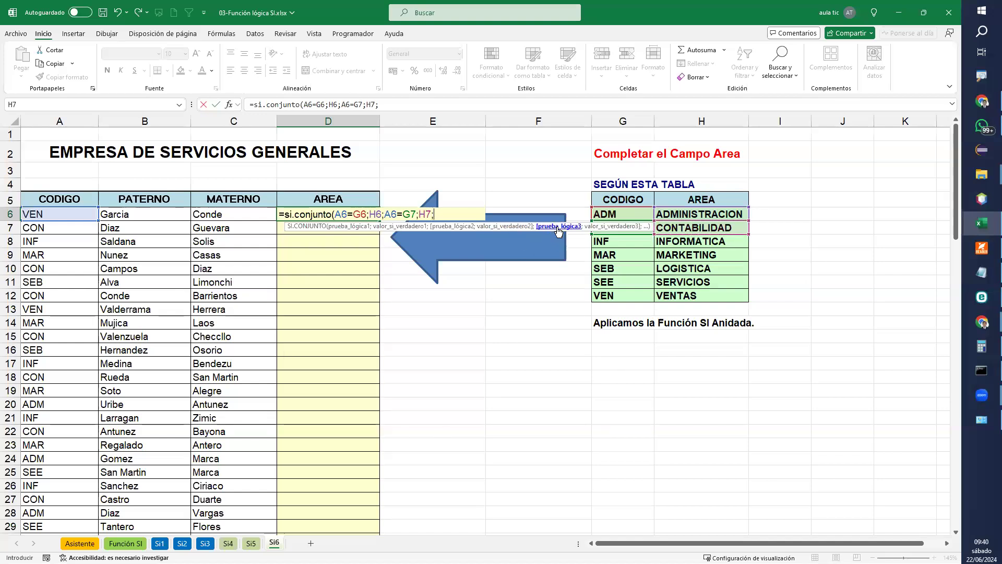
Add the third condition A6=G8 with H8 as its value if true, and close and enter the D6 formula
left_click(71, 215)
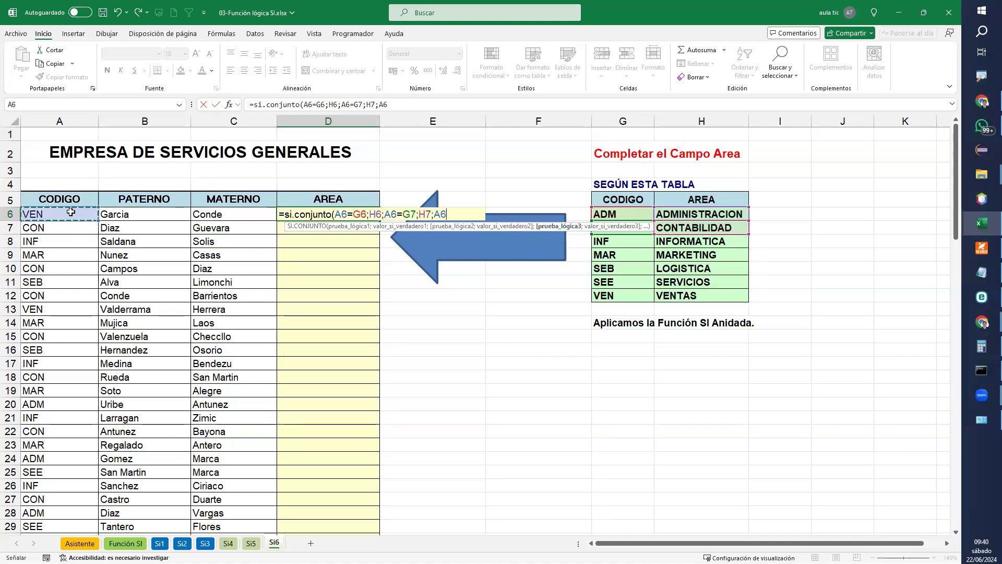
type("=")
left_click(638, 240)
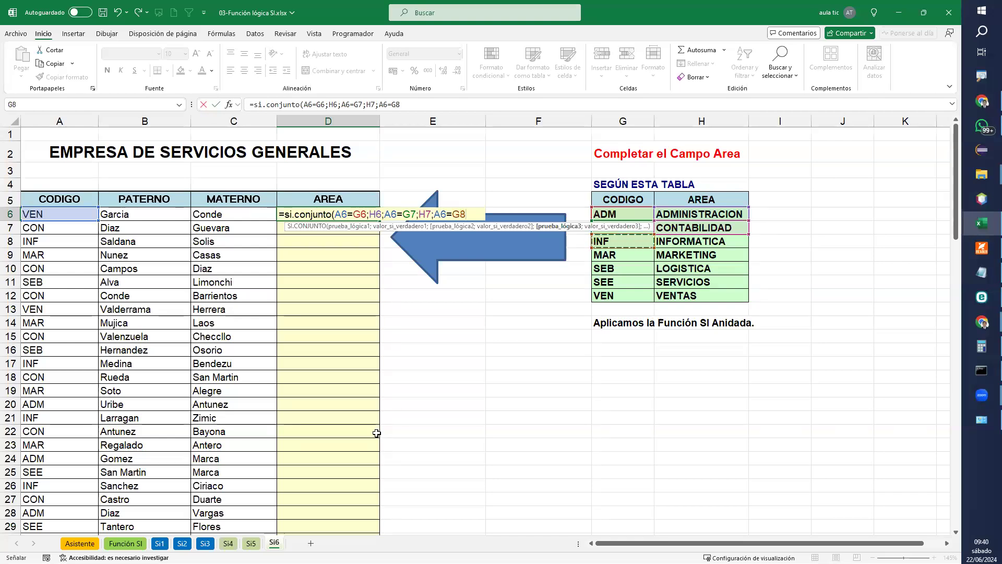
type(";")
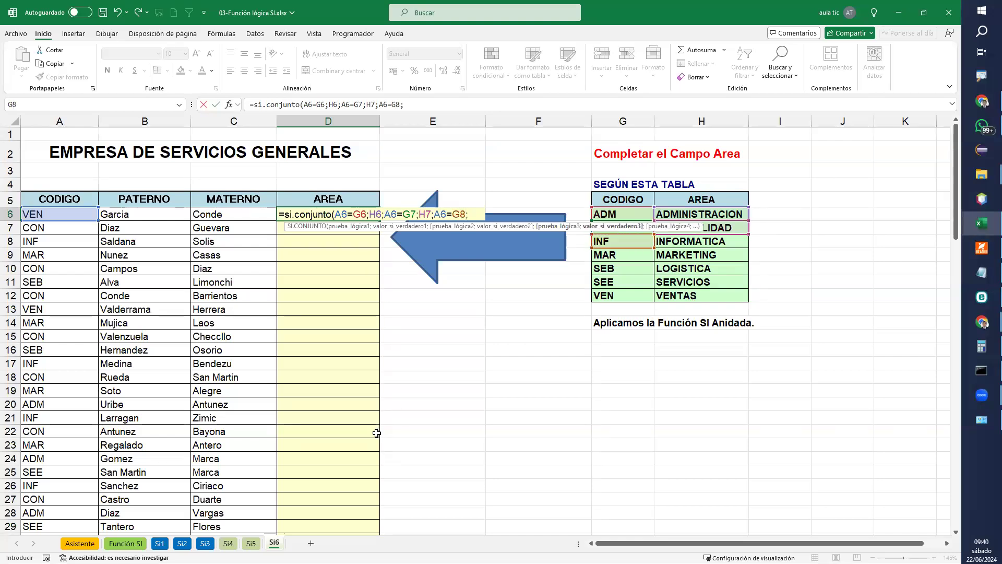
left_click(723, 241)
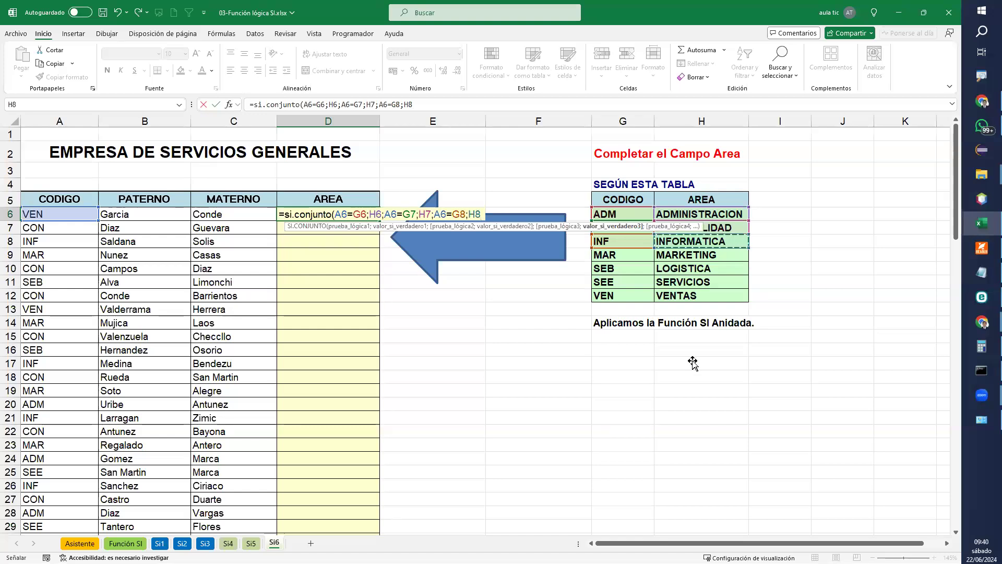
type(")")
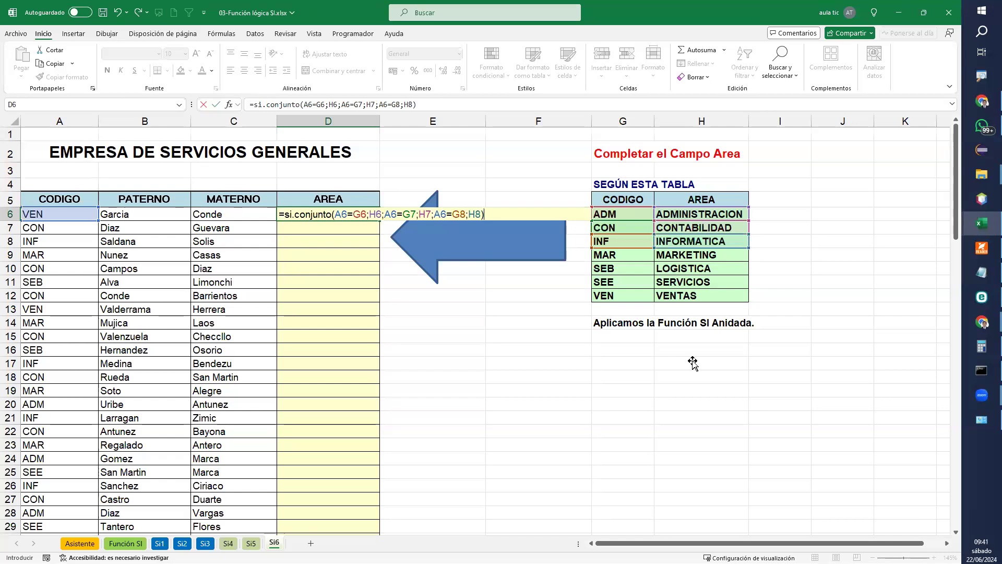
key("Return")
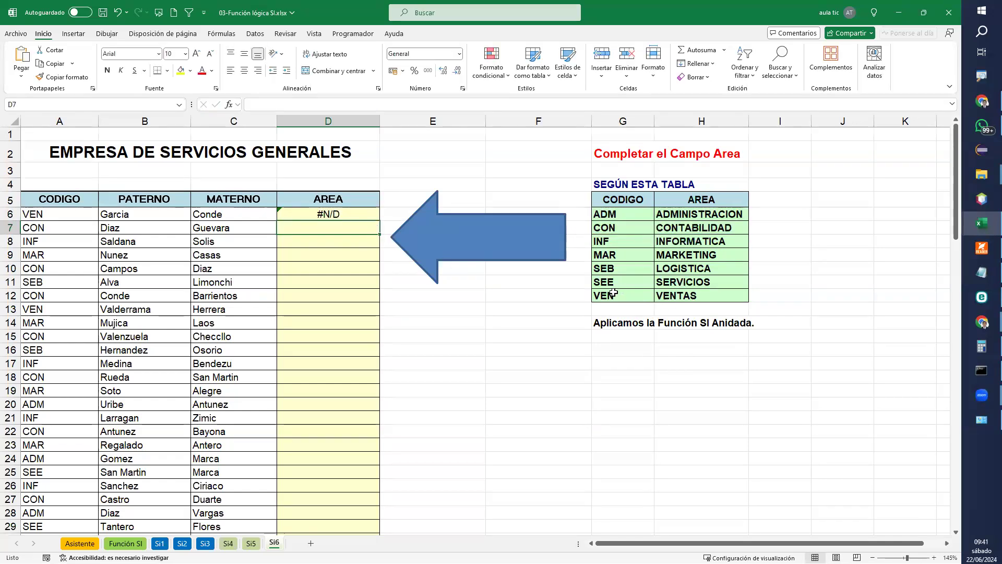
Fill the VEN / VENTAS row of the code table, G12:H12, with yellow
left_click_drag(613, 293, 694, 295)
left_click(180, 69)
Copy the D6 formula with its relative references down the AREA column through D30
left_click(377, 214)
left_click_drag(379, 221, 339, 510)
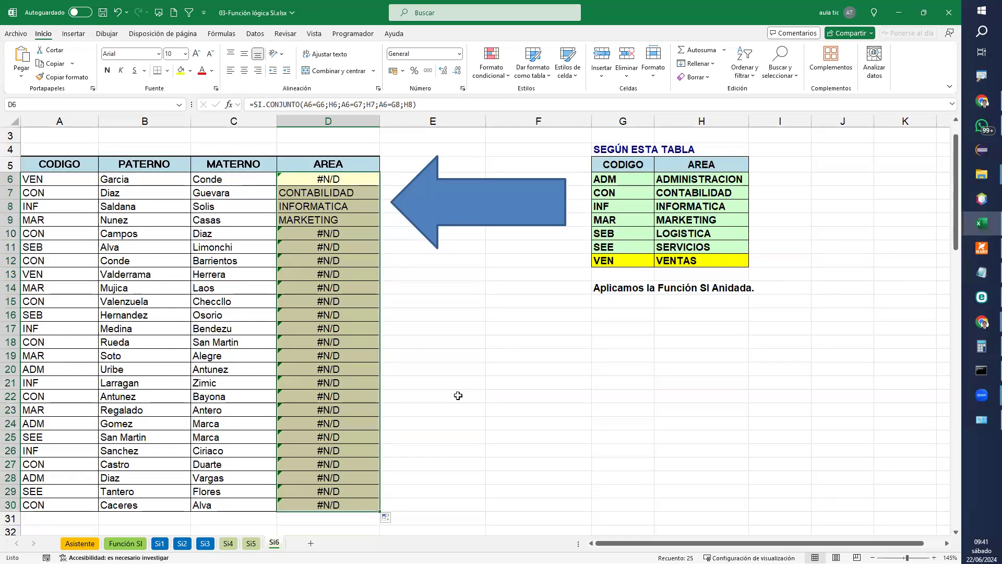
scroll(457, 315, "up", 1)
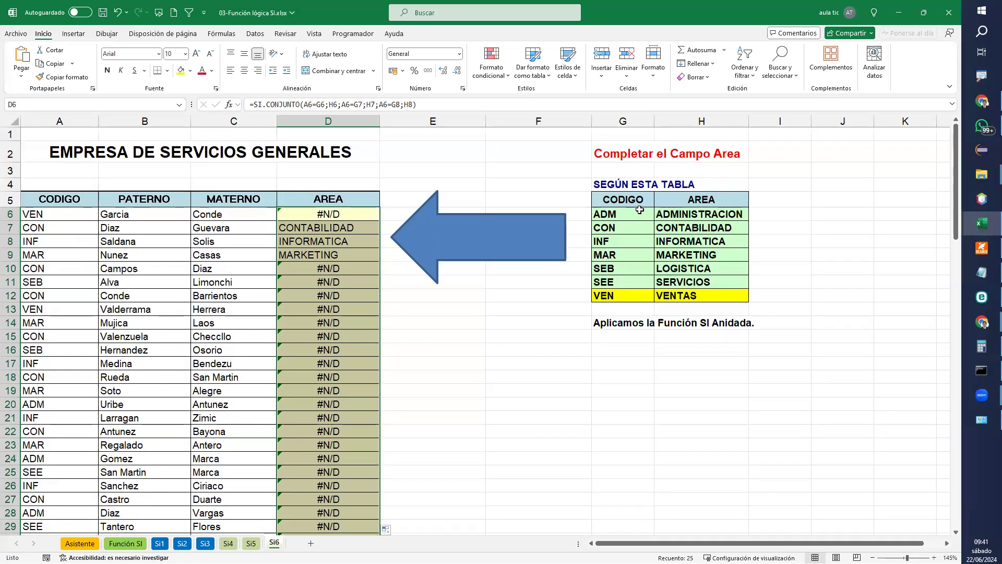
Edit the D6 formula to make the references G6 and H6 absolute, as $G$6 and $H$6
double_click(358, 215)
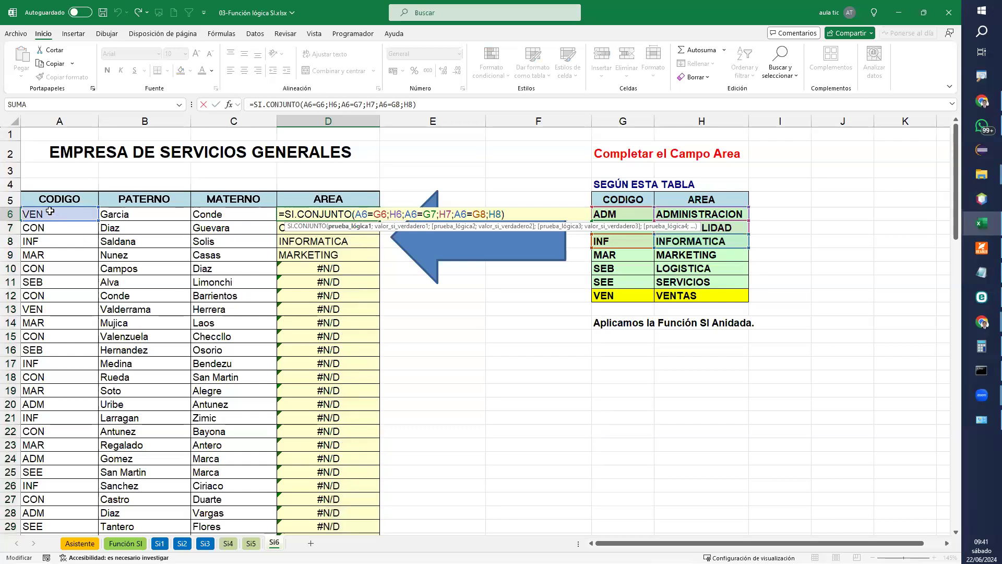
left_click(380, 216)
left_click(388, 214)
key("F4")
left_click(406, 214)
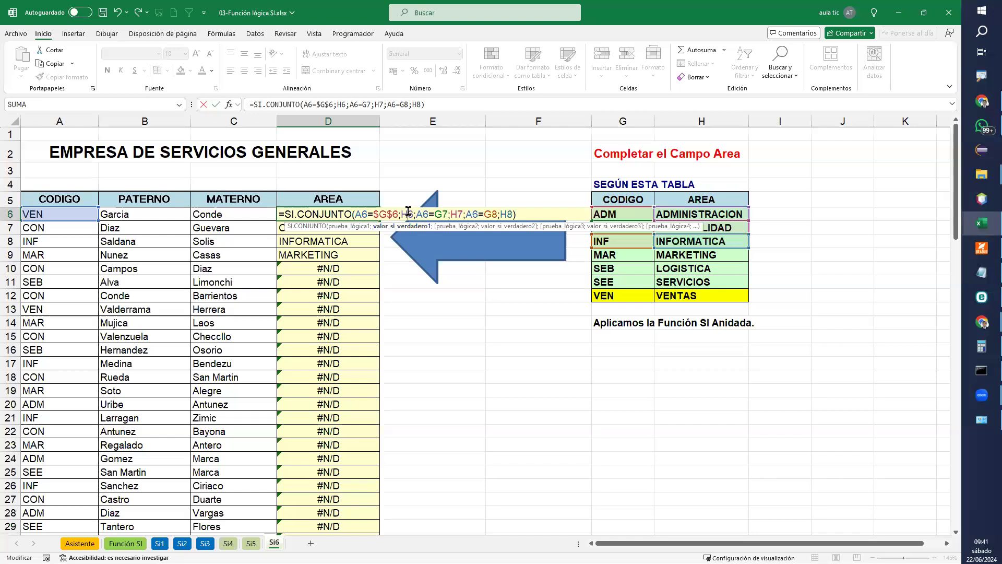
key("F4")
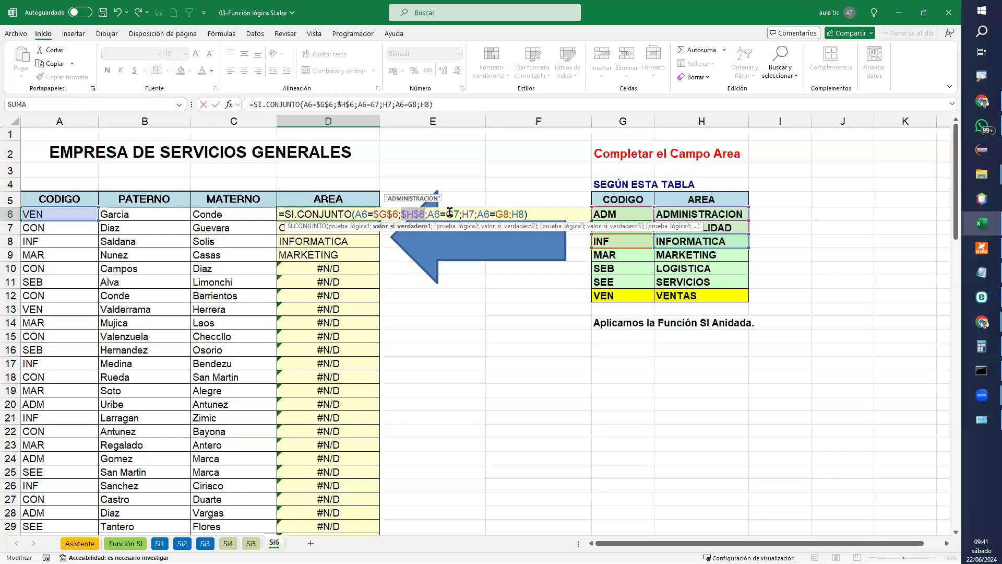
Make the remaining table references absolute, as $G$7, $H$7, $G$8 and $H$8, and enter the D6 formula
left_click(451, 214)
key("F4")
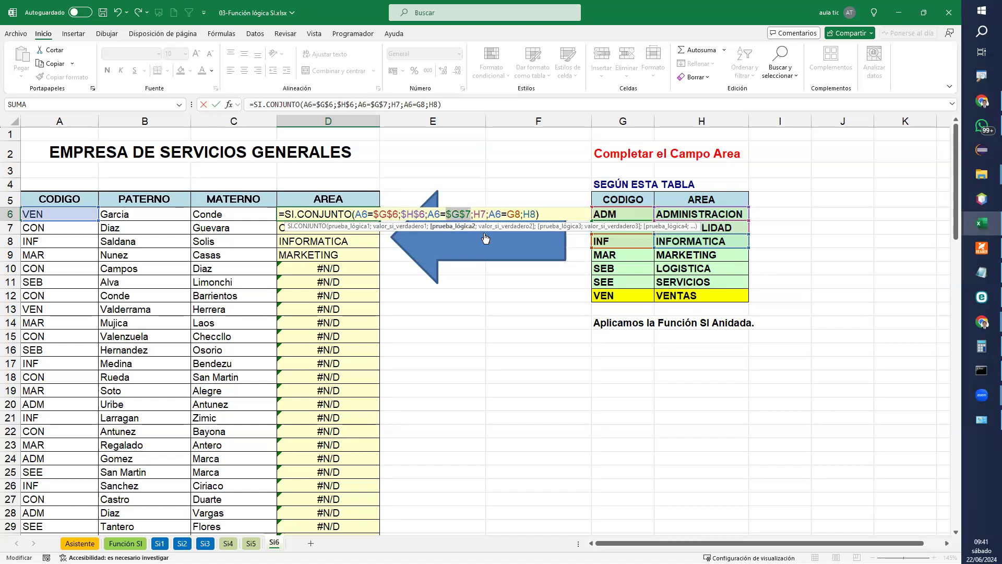
left_click(479, 215)
key("F4")
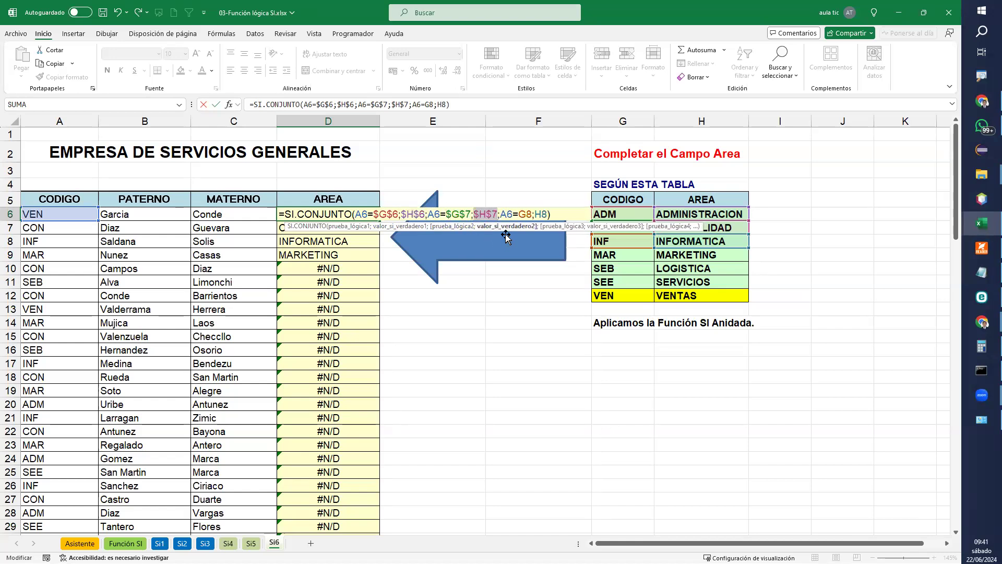
left_click(525, 215)
key("F4")
left_click(554, 215)
key("F4")
key("Return")
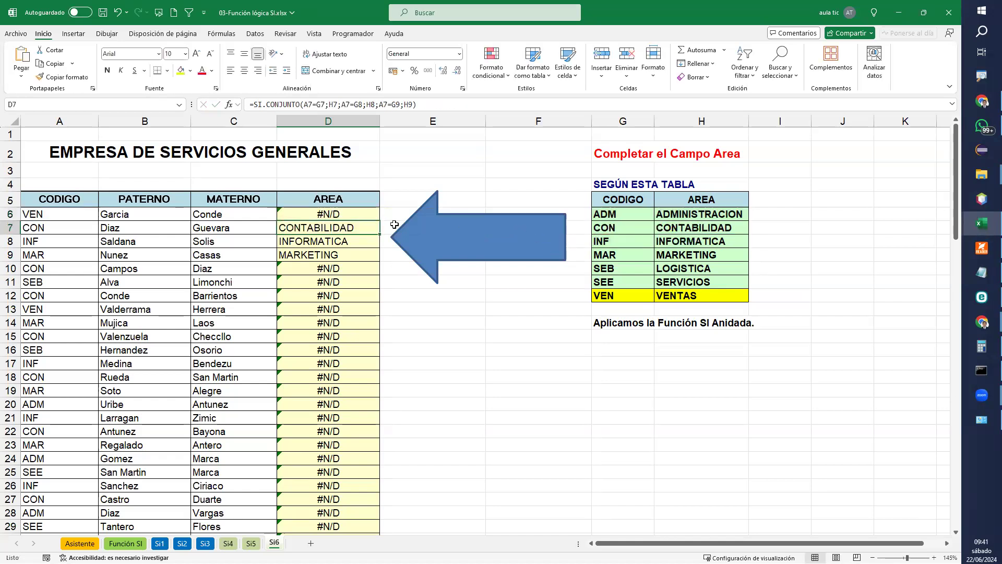
Copy the D6 formula with absolute table references down the AREA column through D30
left_click(376, 215)
left_click_drag(380, 218, 378, 516)
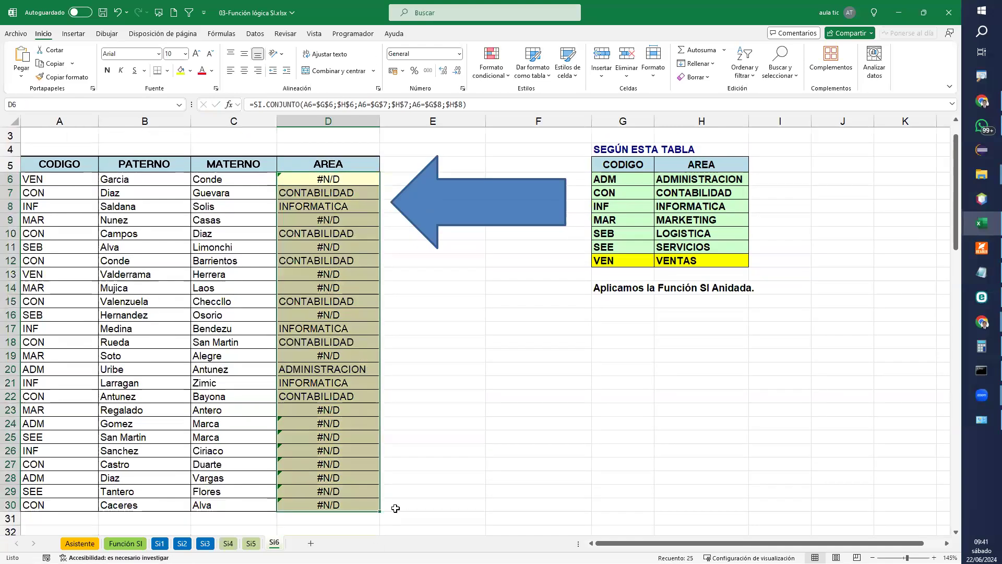
left_click(474, 422)
Extend the SI.CONJUNTO formula in D6 with a fourth test, comparing A6 with the absolute reference $G$9
left_click_drag(609, 212, 715, 180)
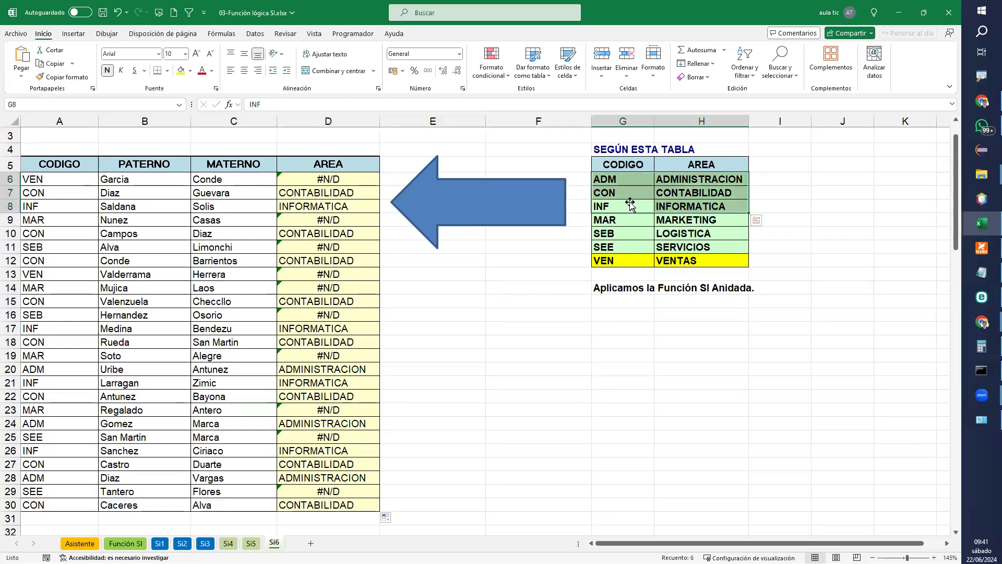
left_click_drag(622, 217, 714, 259)
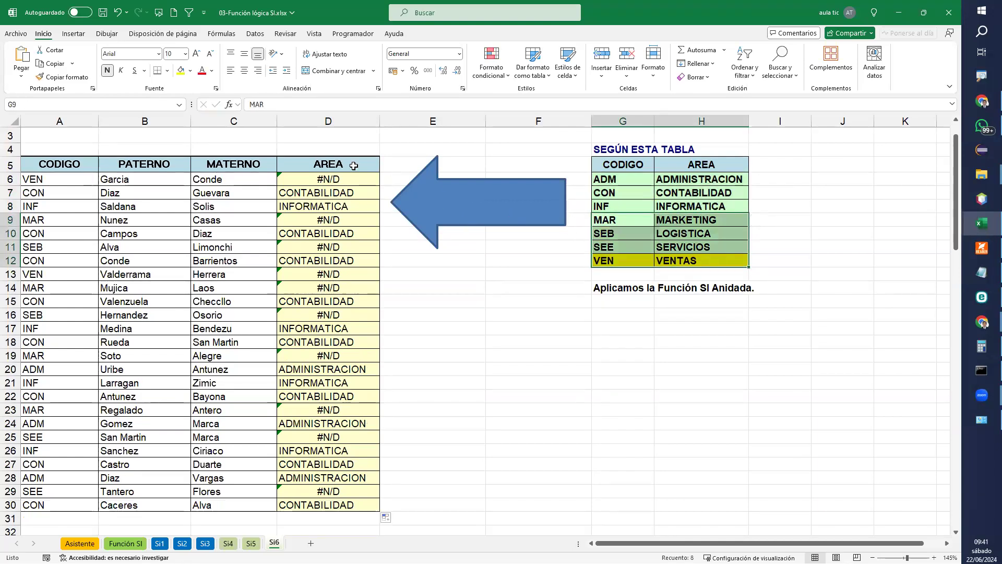
double_click(339, 180)
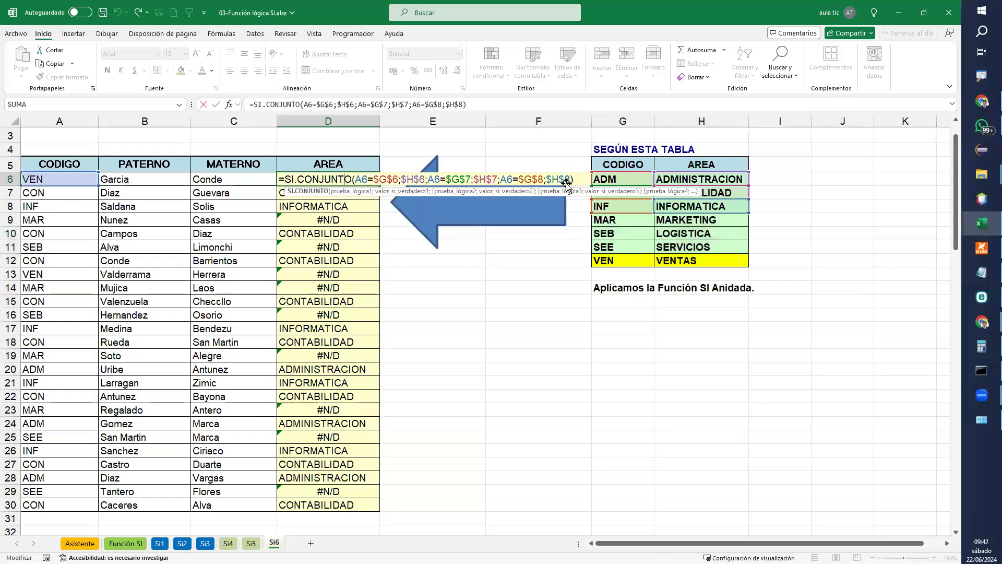
left_click(571, 179)
type(";")
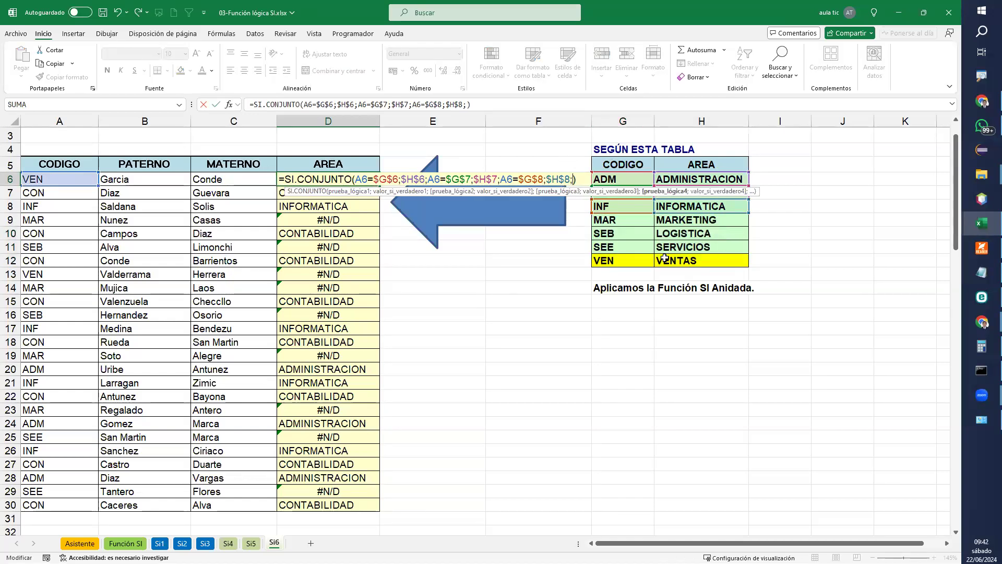
left_click(78, 181)
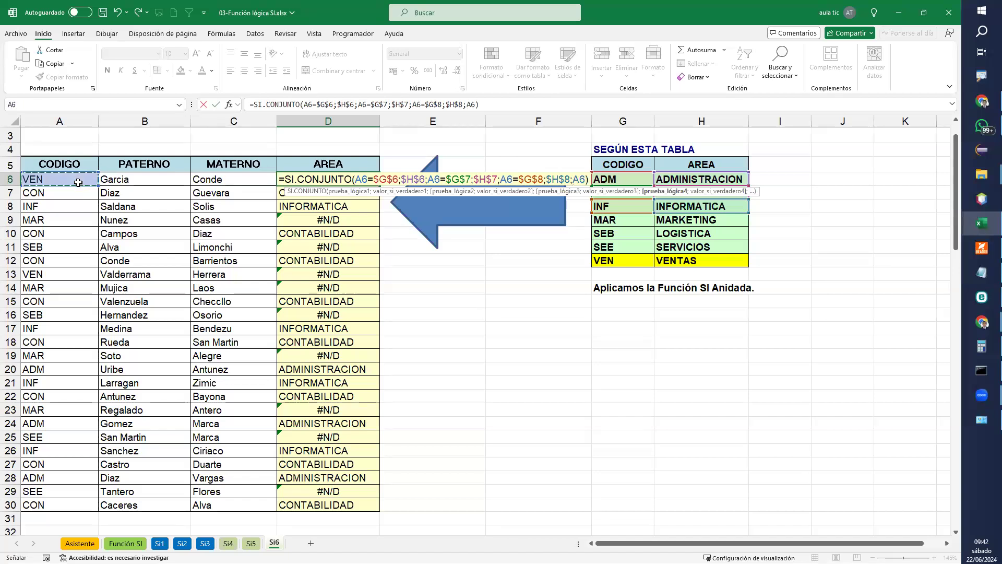
type("=")
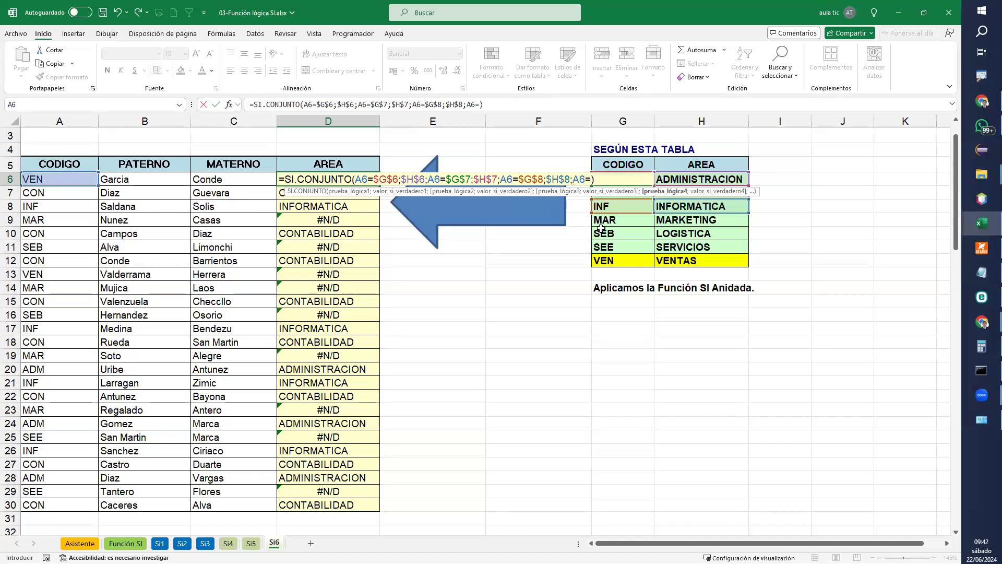
left_click(639, 223)
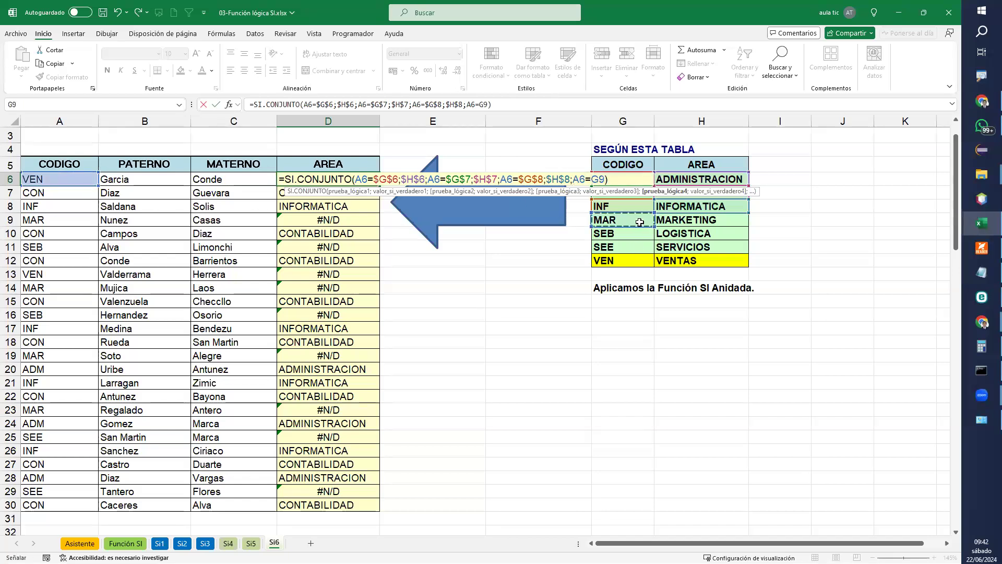
left_click(597, 180)
key("F4")
left_click(616, 178)
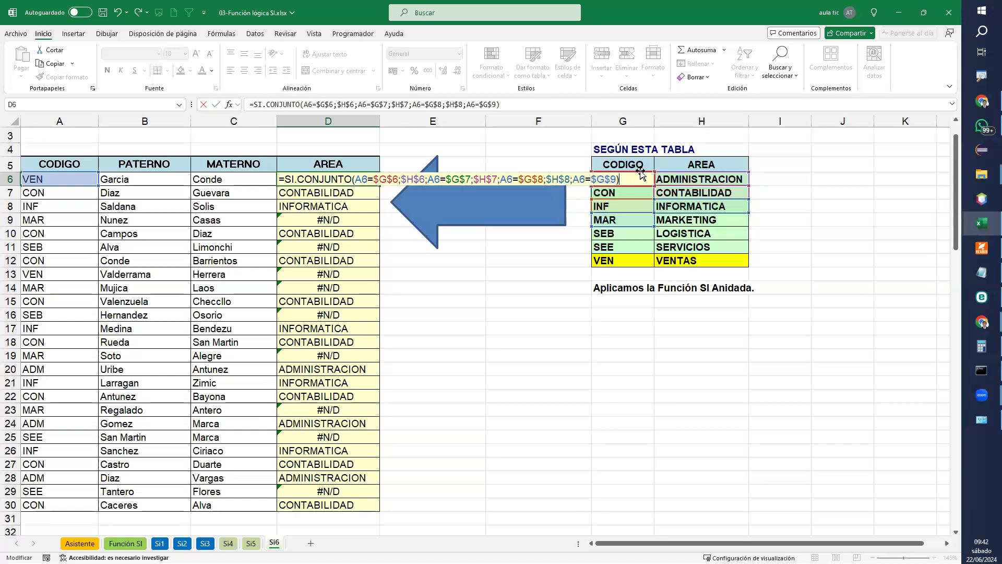
Add $H$9 as the value returned by the fourth test in the D6 formula
type(";")
left_click(713, 221)
left_click(622, 179)
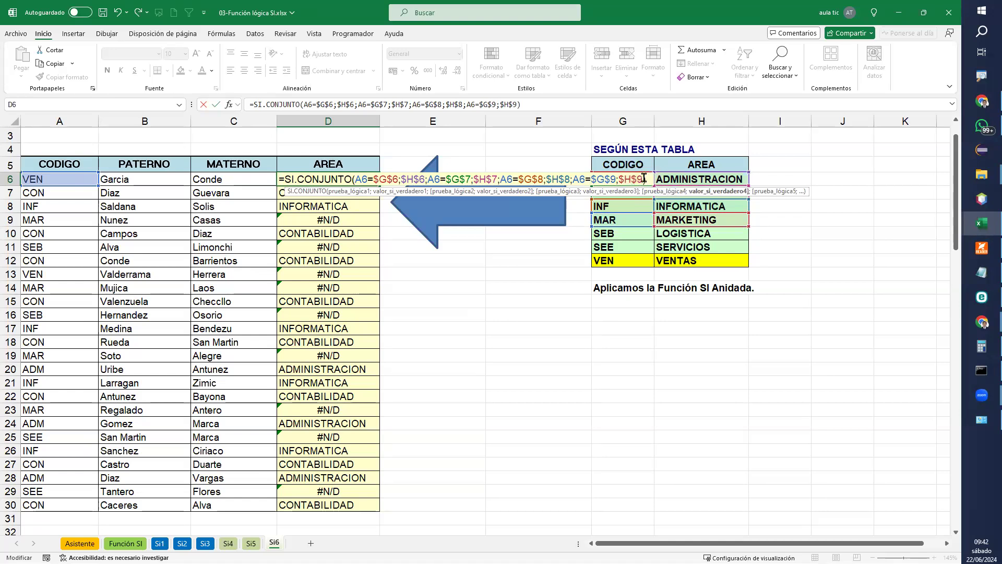
key("F4")
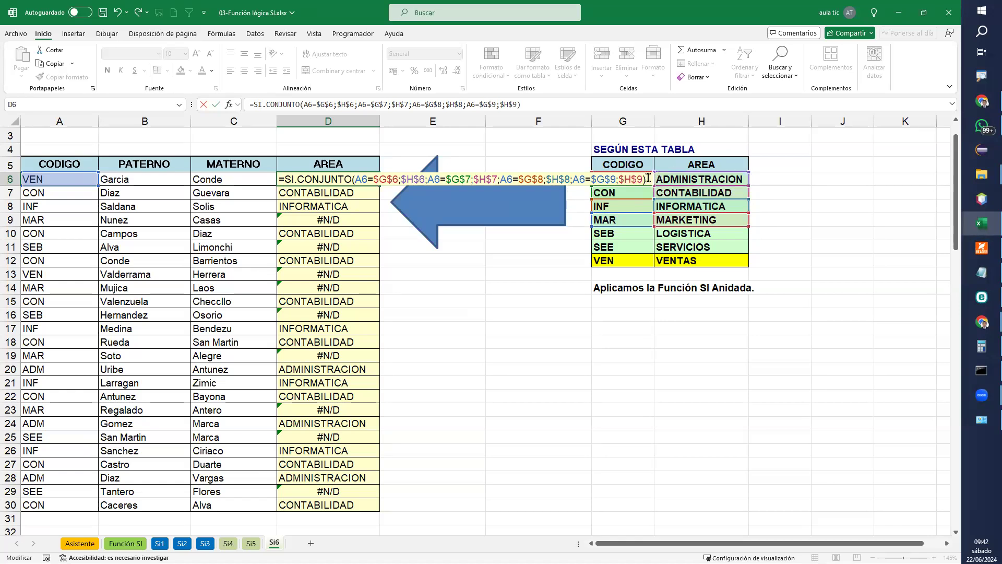
left_click(643, 178)
Add the fifth condition A6=$G$10 with its result $H$10 to the D6 formula, using absolute table references
type(";")
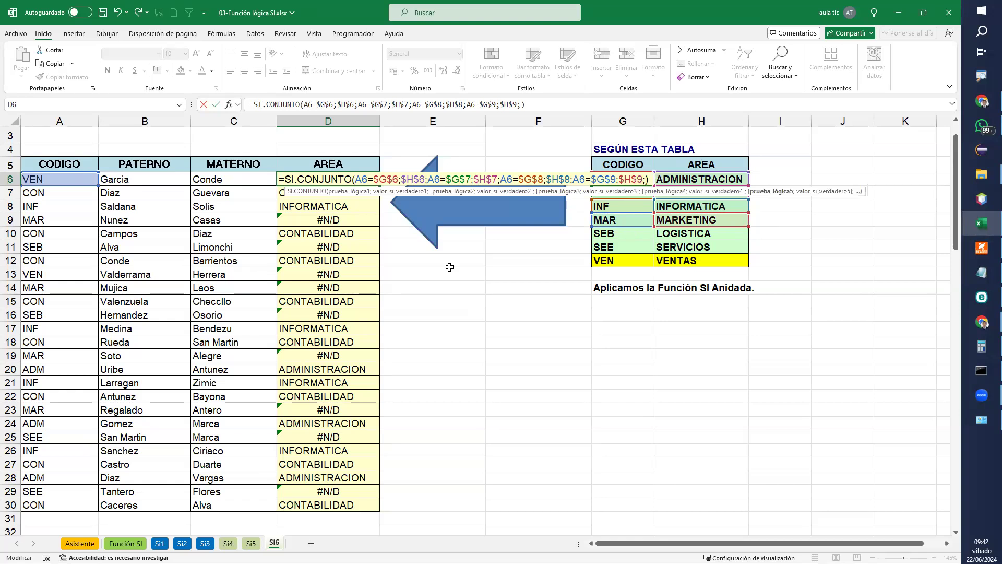
left_click(86, 181)
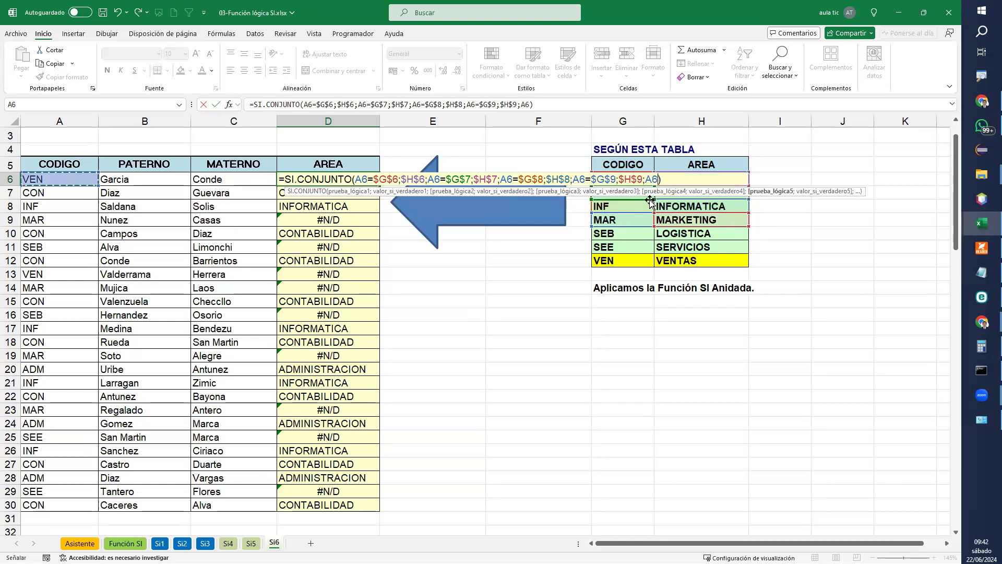
type("=")
left_click(628, 233)
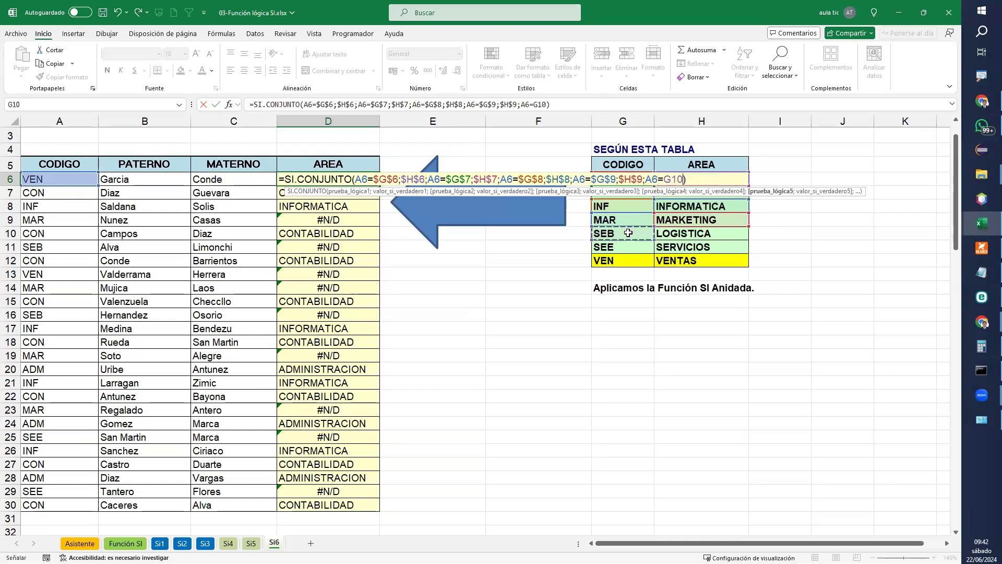
left_click(672, 180)
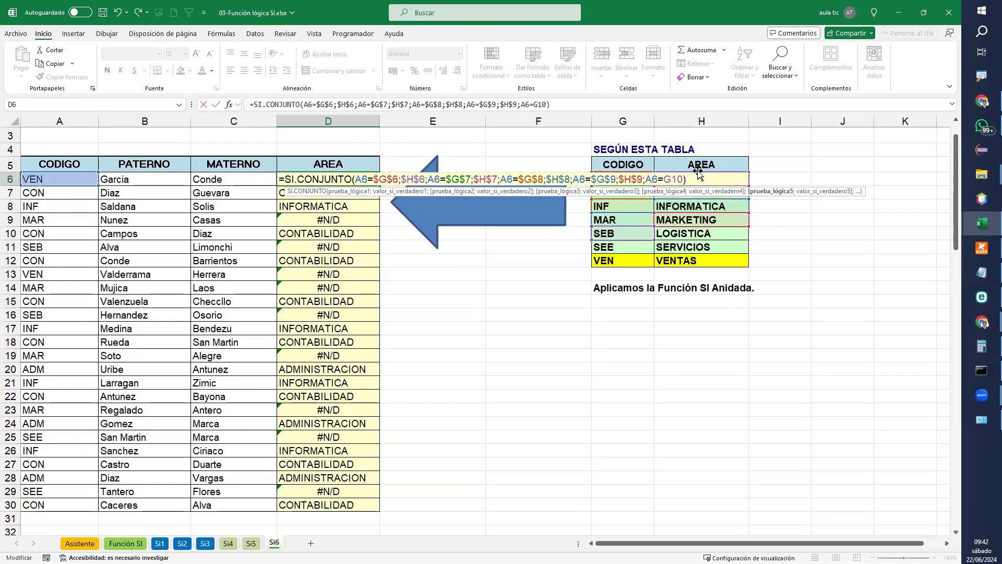
key("F4")
key("Right")
type(";")
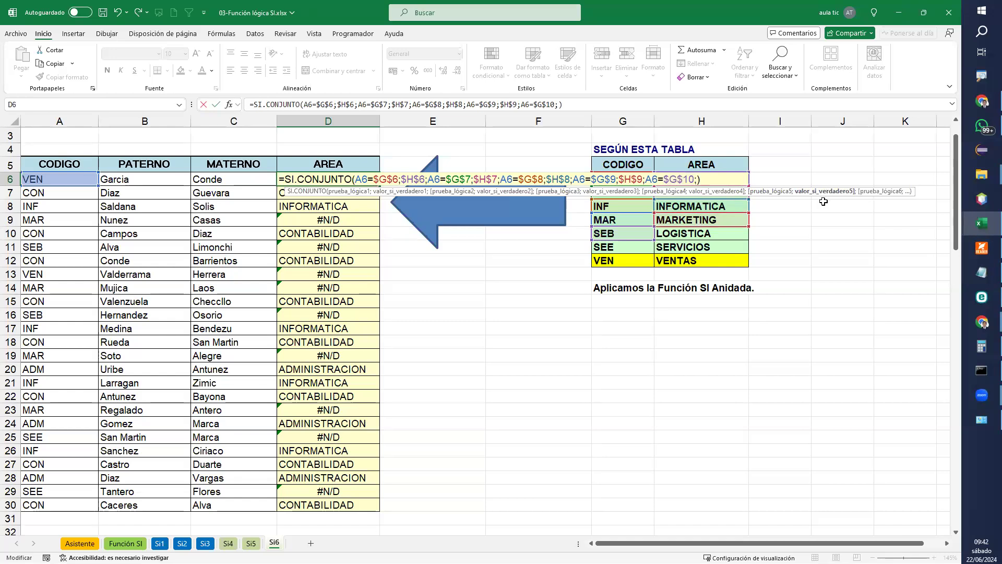
left_click(687, 235)
left_click(702, 179)
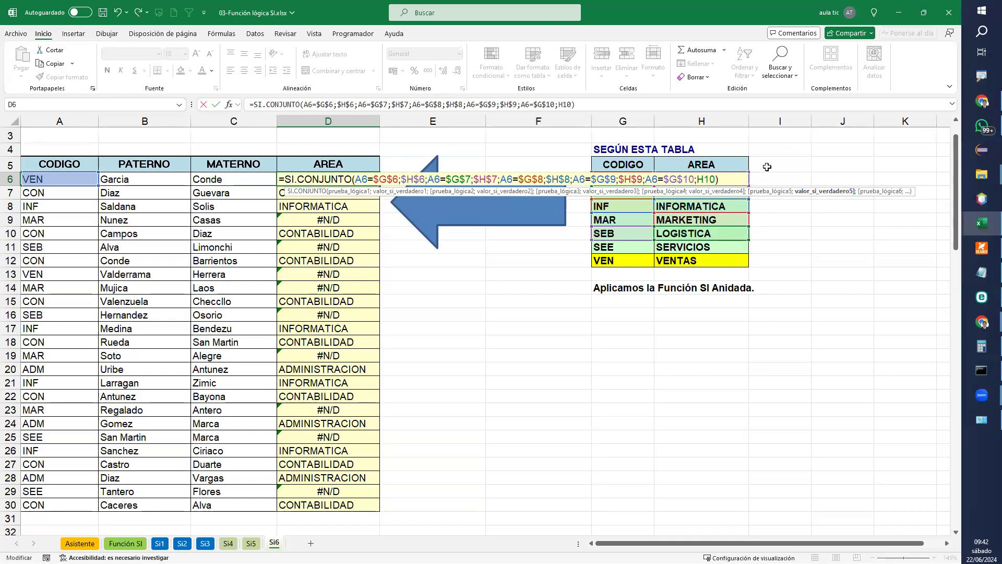
key("F4")
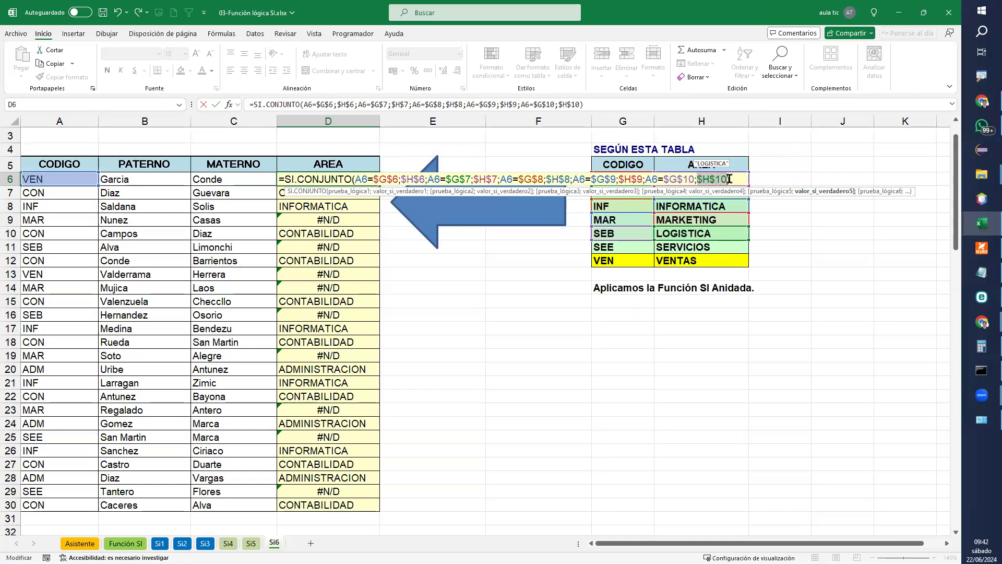
Add the sixth condition A6=$G$11 with its result $H$11 to the D6 formula, using absolute table references
type(";")
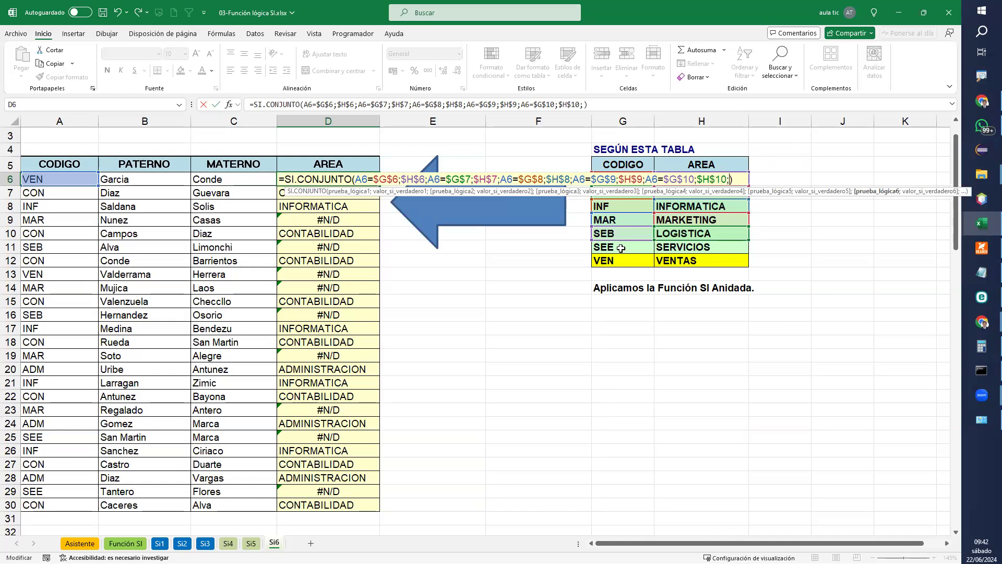
left_click(61, 180)
type("=")
left_click(632, 253)
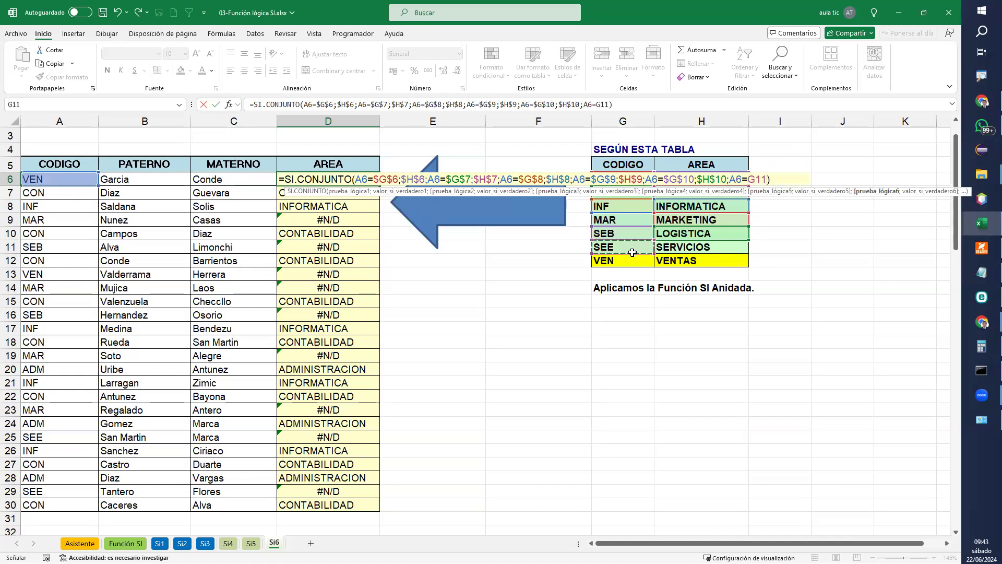
key("F2")
key("F4")
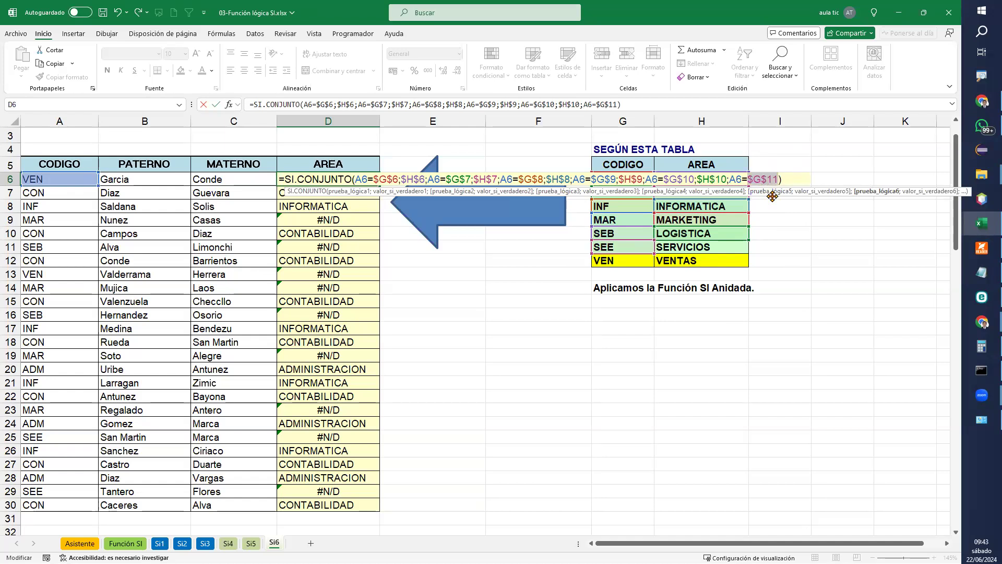
type(";")
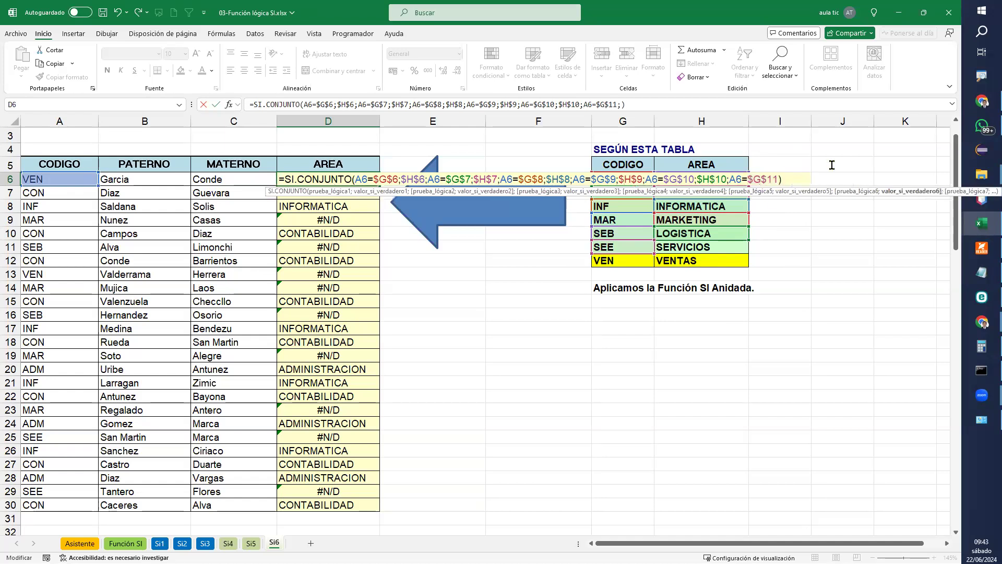
left_click(674, 246)
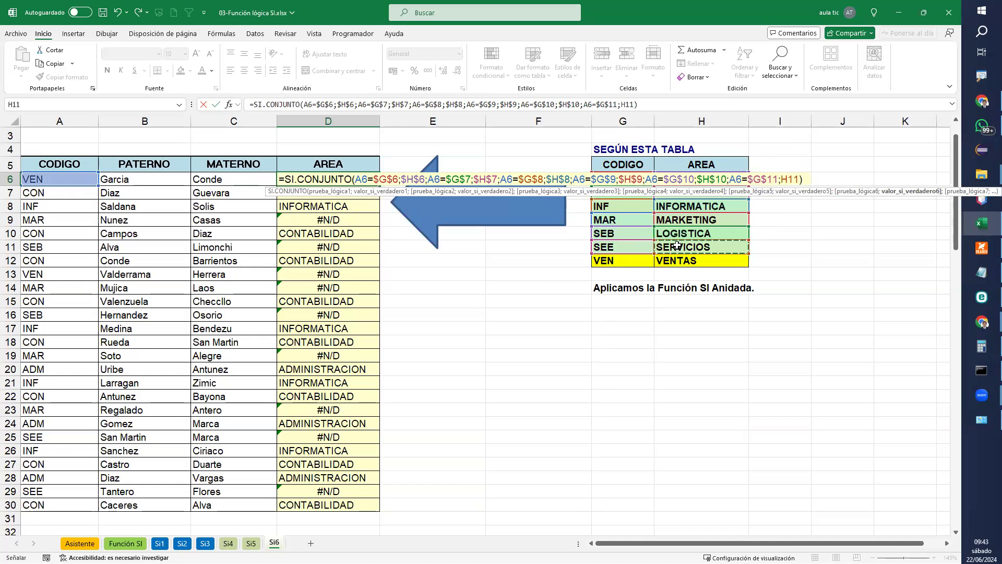
left_click(787, 179)
key("F4")
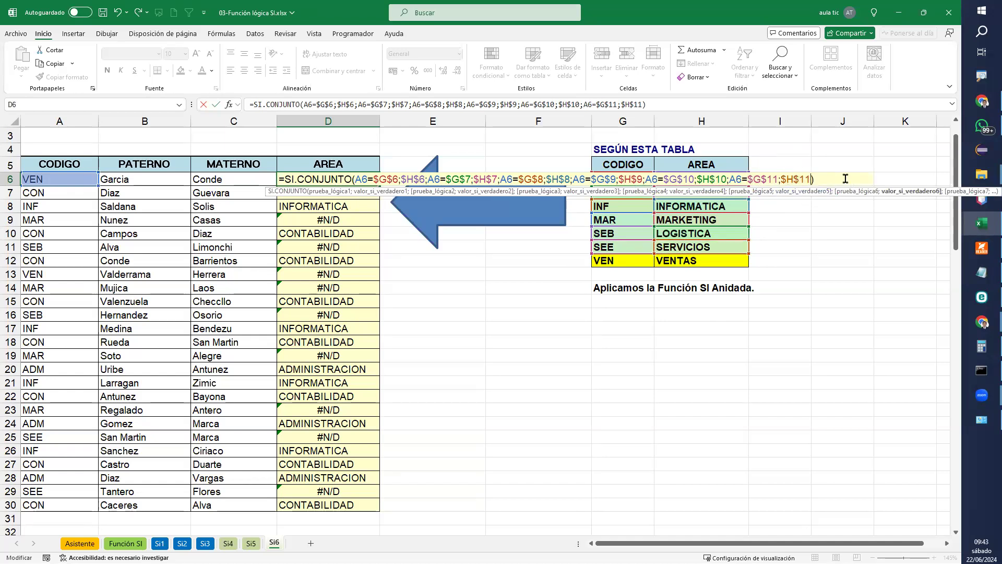
Add the seventh condition A6=$G$12 with its result $H$12 using absolute table references, and enter the completed D6 formula
type(";")
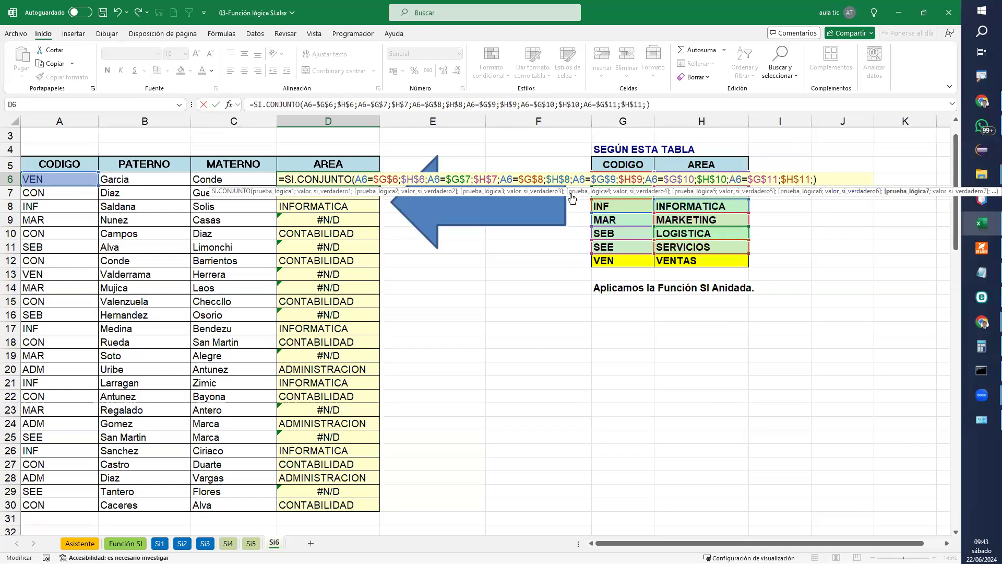
left_click(68, 183)
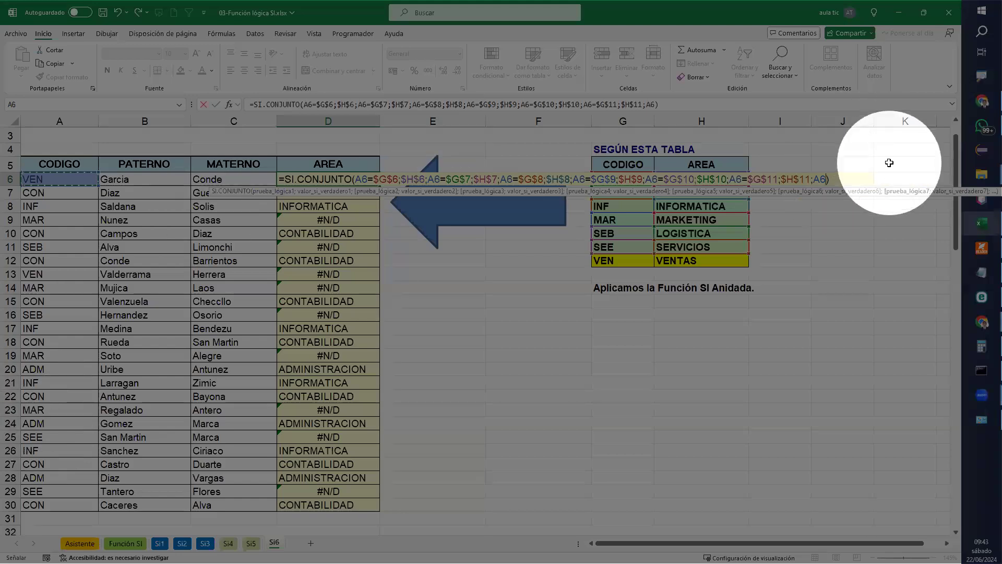
type(";")
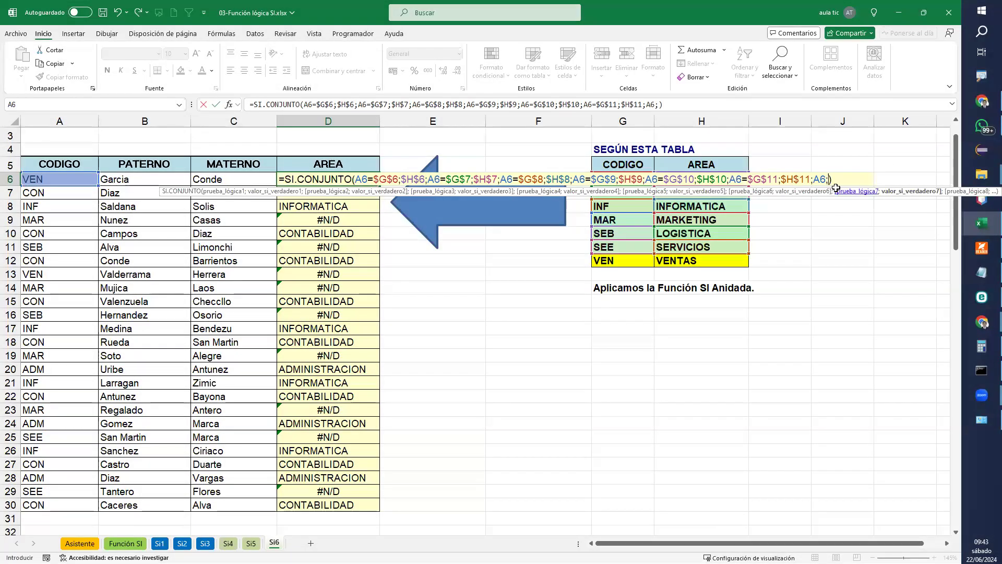
key("BackSpace")
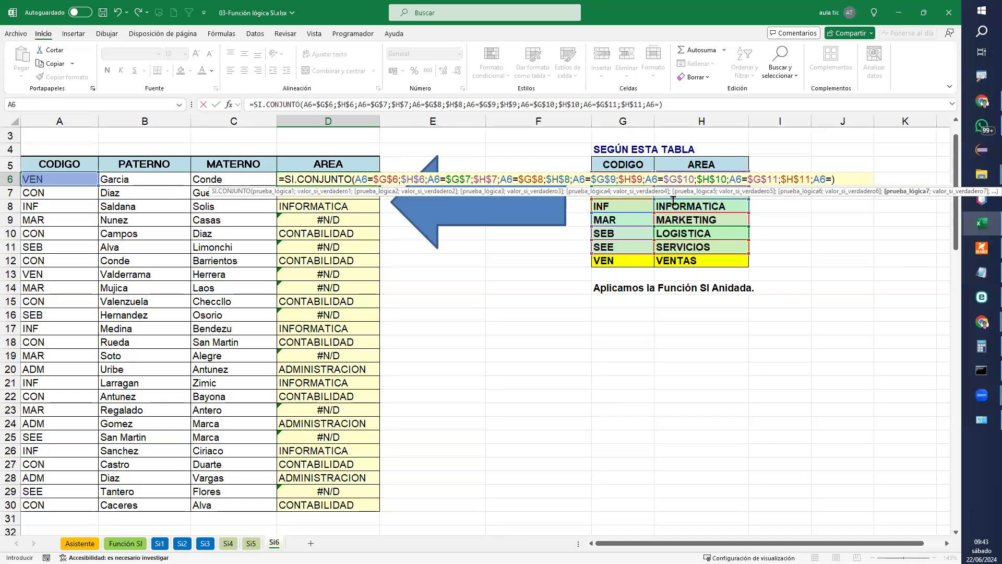
left_click(622, 260)
left_click(857, 177)
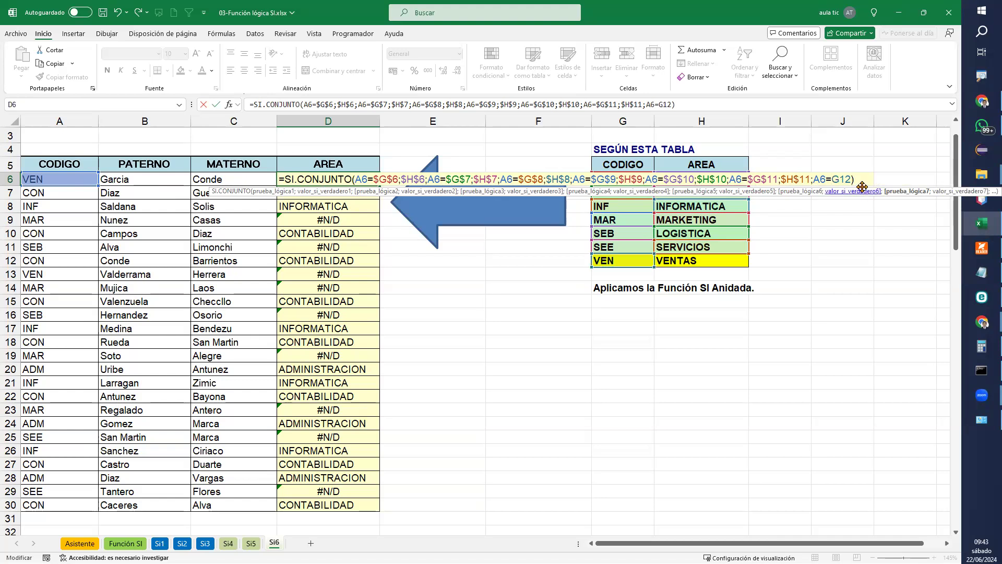
key("F4")
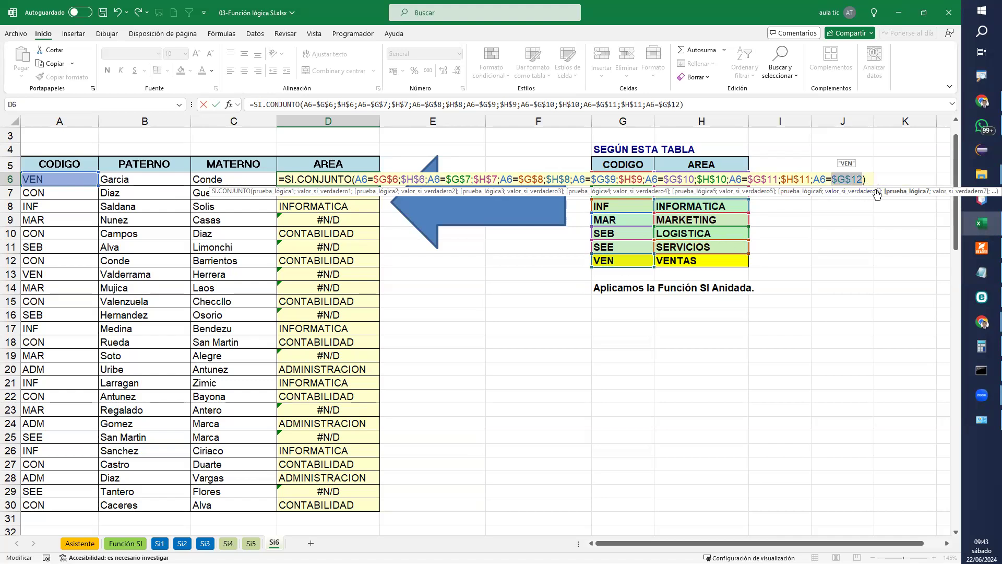
left_click(864, 180)
type(";")
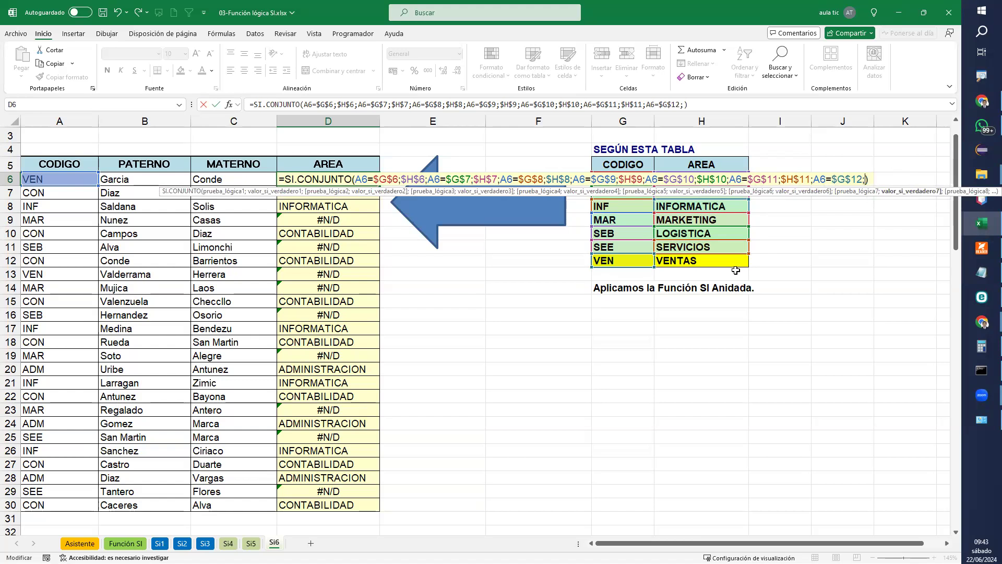
left_click(714, 261)
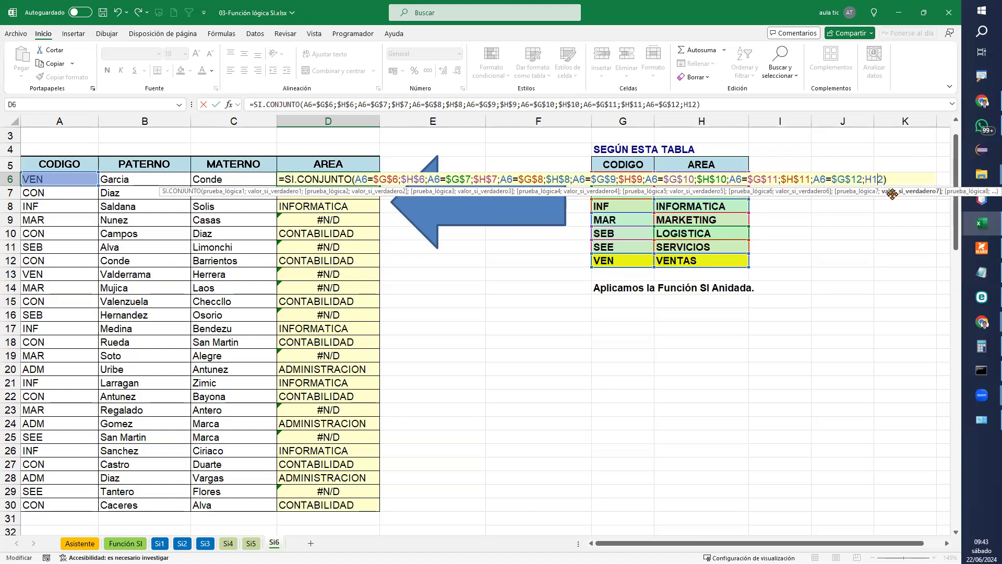
key("F4")
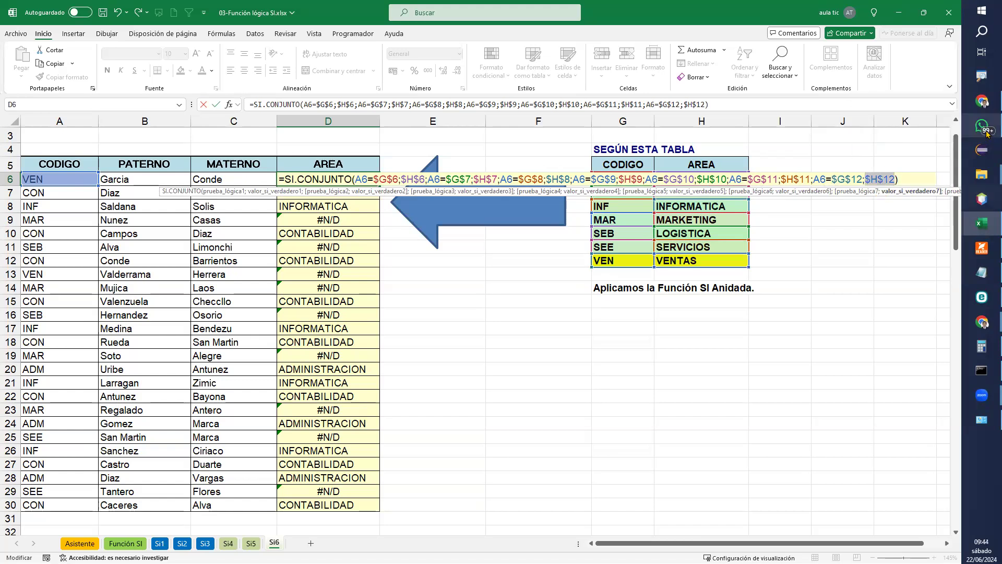
key("Return")
Copy the completed seven-condition D6 formula down the AREA column through D30
left_click(349, 175)
left_click_drag(380, 186, 362, 515)
left_click(530, 391)
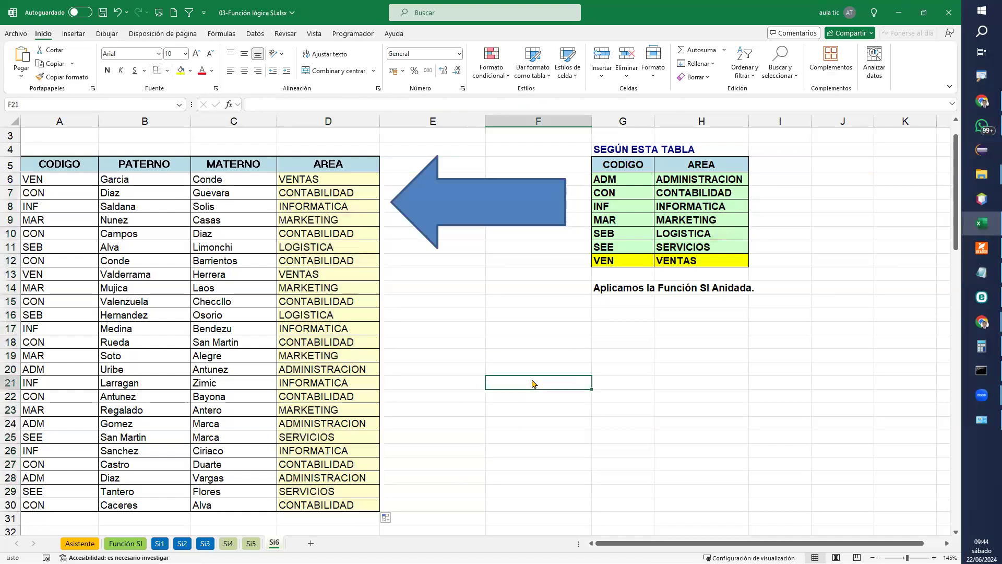
Check the codes in the first rows of the CODIGO column against their results in the AREA column
left_click(66, 187)
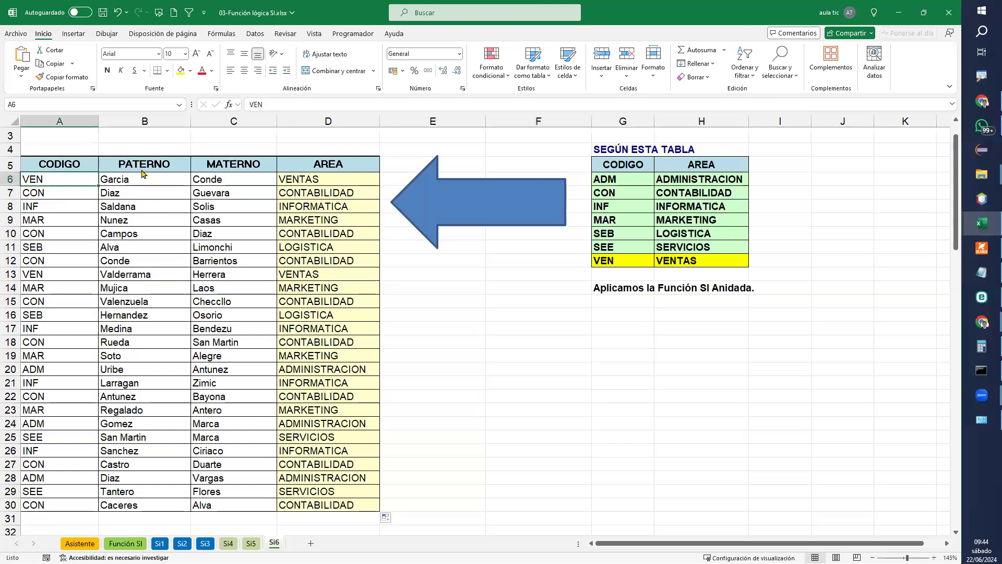
key("Right")
key("Right")
key("Right")
left_click(64, 197)
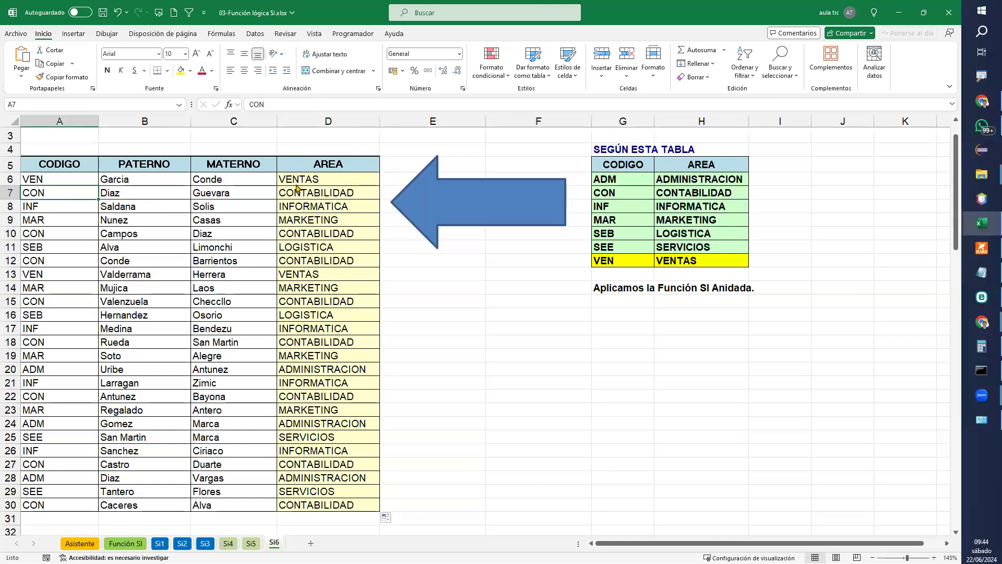
Change the code in A6 to ADM and check the AREA result for that row
left_click(65, 180)
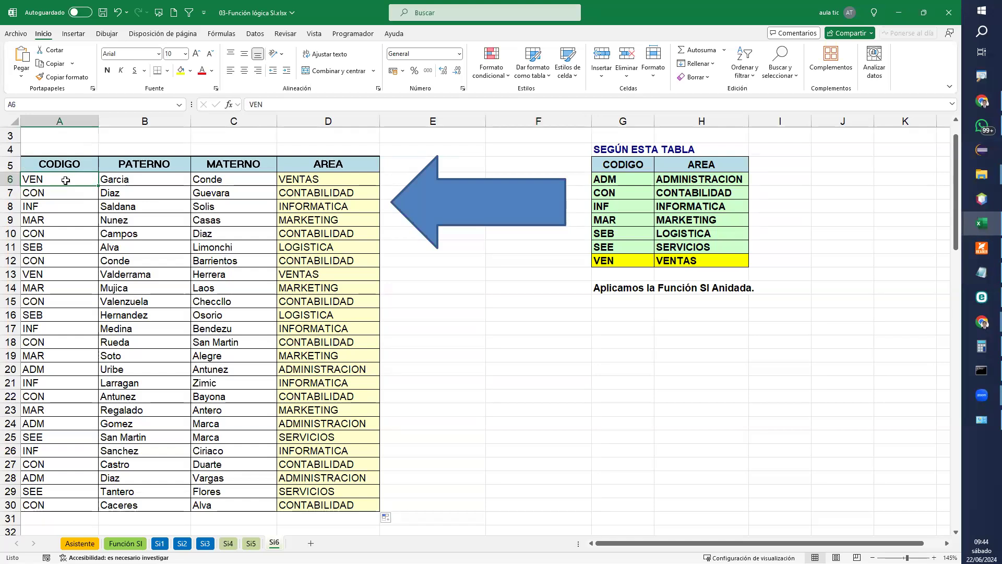
type("ADM")
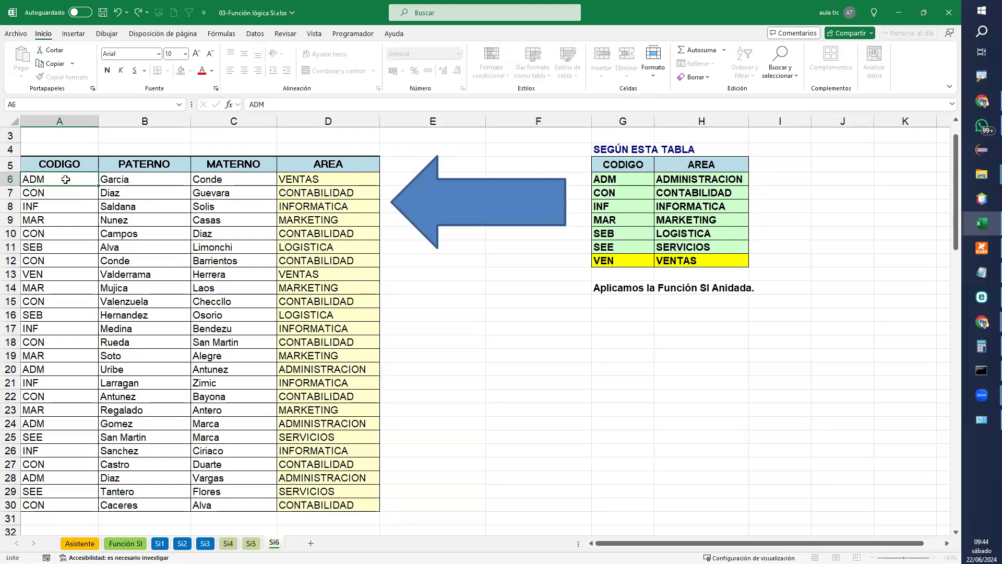
key("Return")
left_click(81, 178)
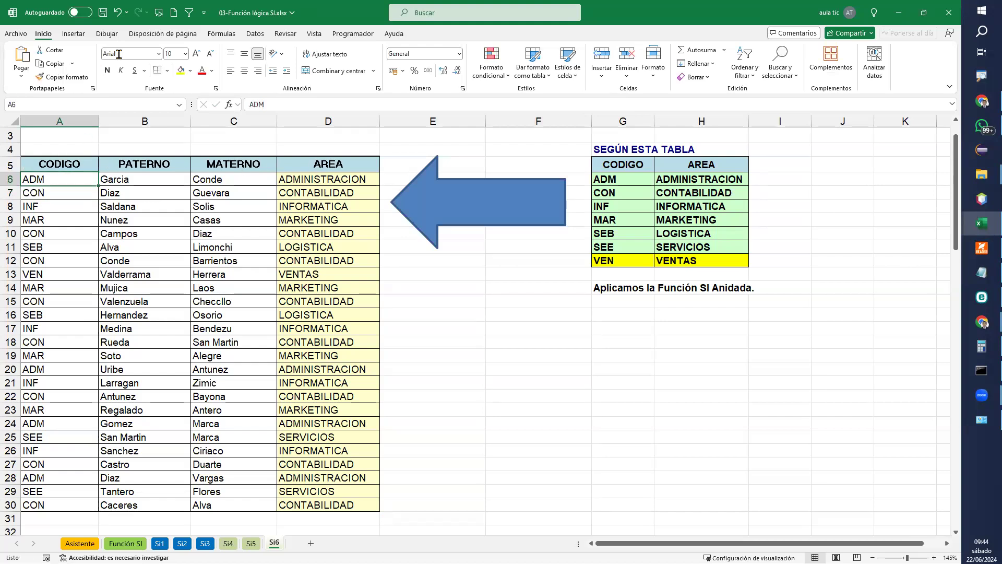
Insert a small down block arrow above the CODIGO header and a matching one above the AREA header
left_click(83, 36)
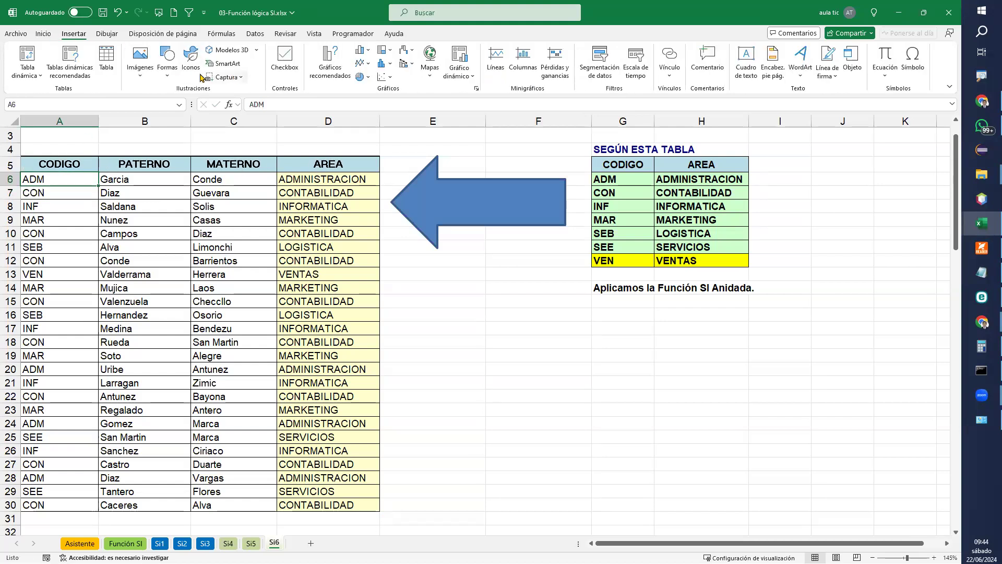
left_click(139, 77)
left_click(171, 78)
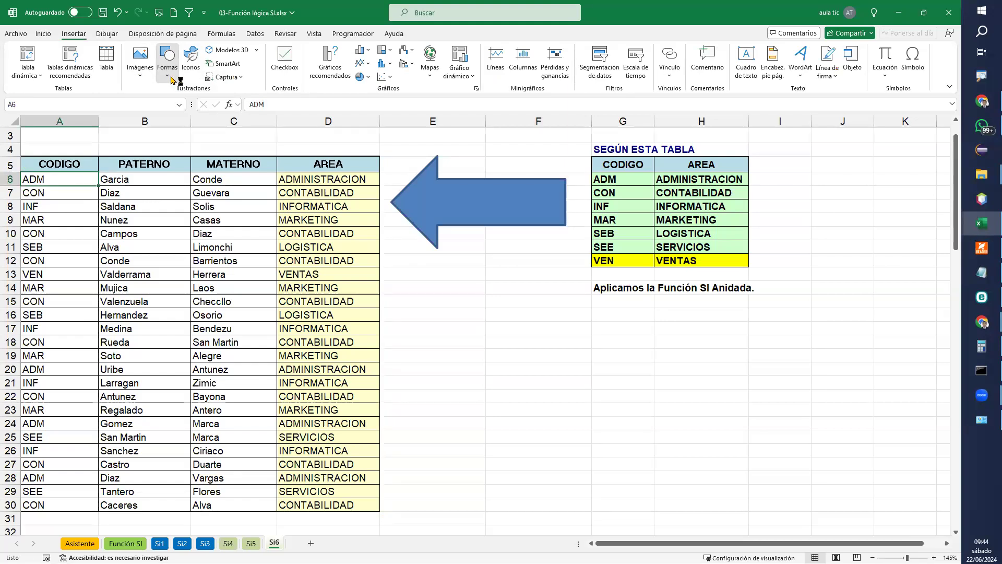
left_click(168, 65)
left_click(170, 62)
left_click(171, 82)
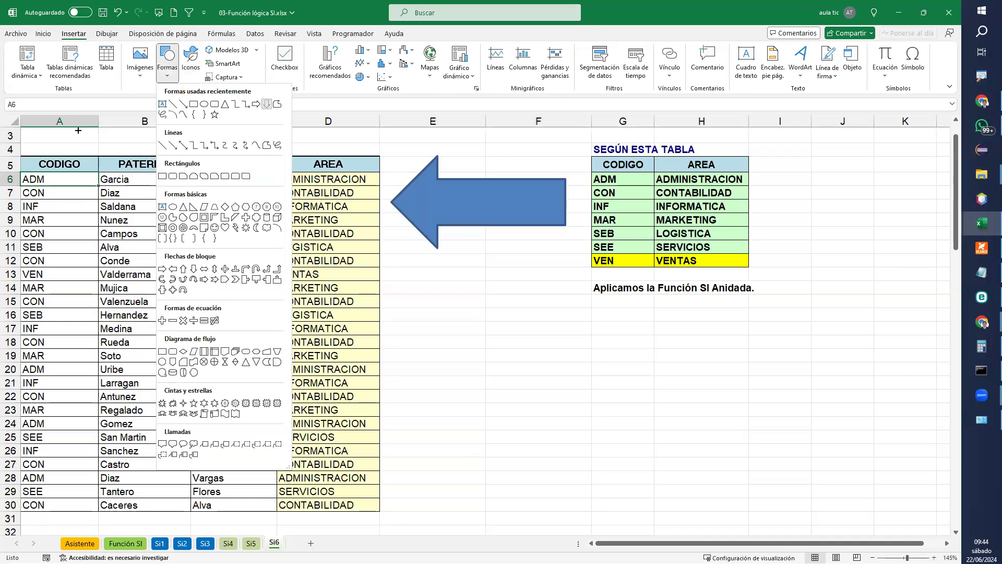
left_click(263, 106)
mouse_move(44, 132)
left_mouse_down()
mouse_move(72, 159)
mouse_move(60, 148)
mouse_move(316, 147)
left_mouse_up()
Check the codes in rows 7 to 10 of the CODIGO column against their results in the AREA column
left_click(90, 194)
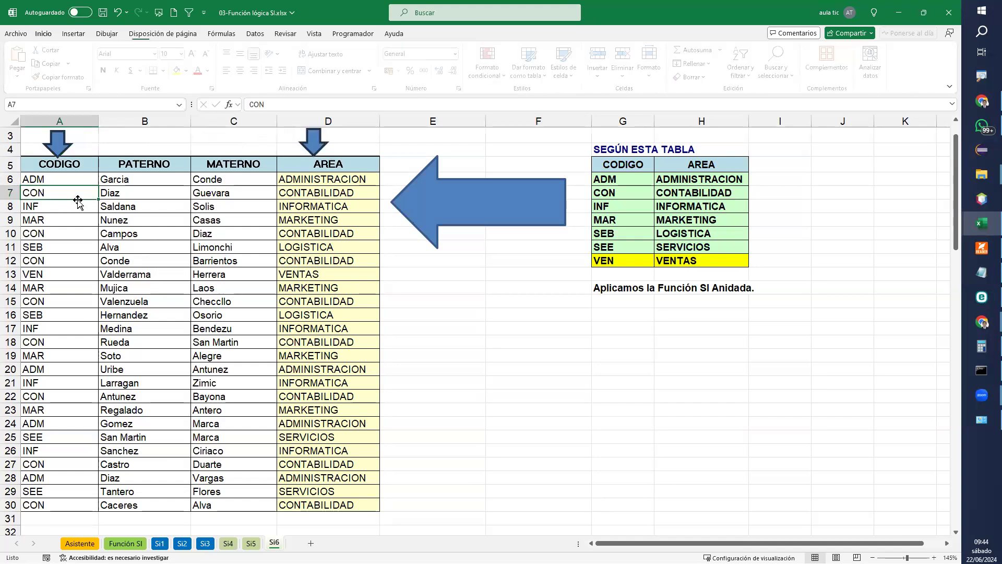
left_click(328, 198)
left_click(71, 211)
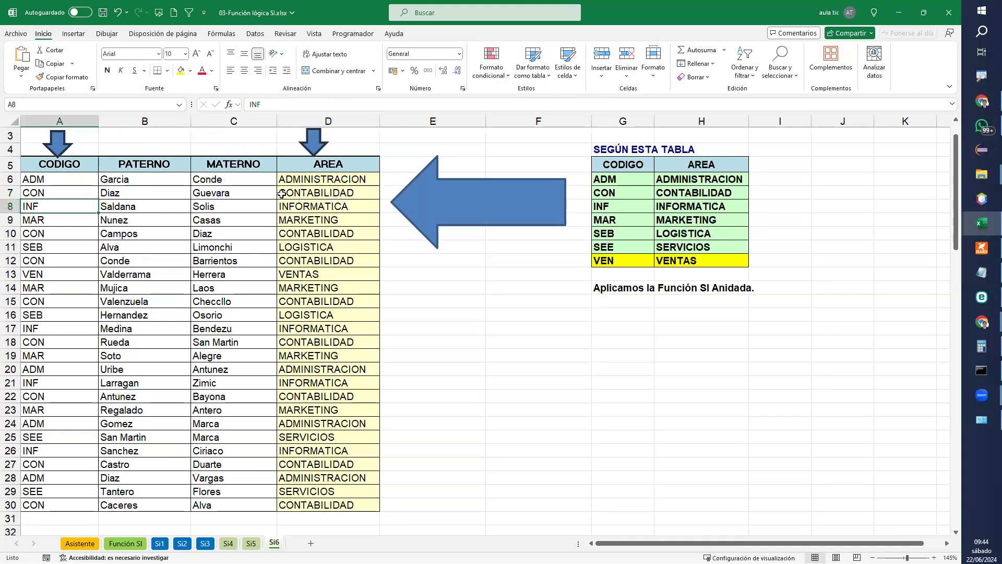
left_click(58, 221)
left_click_drag(317, 216, 39, 232)
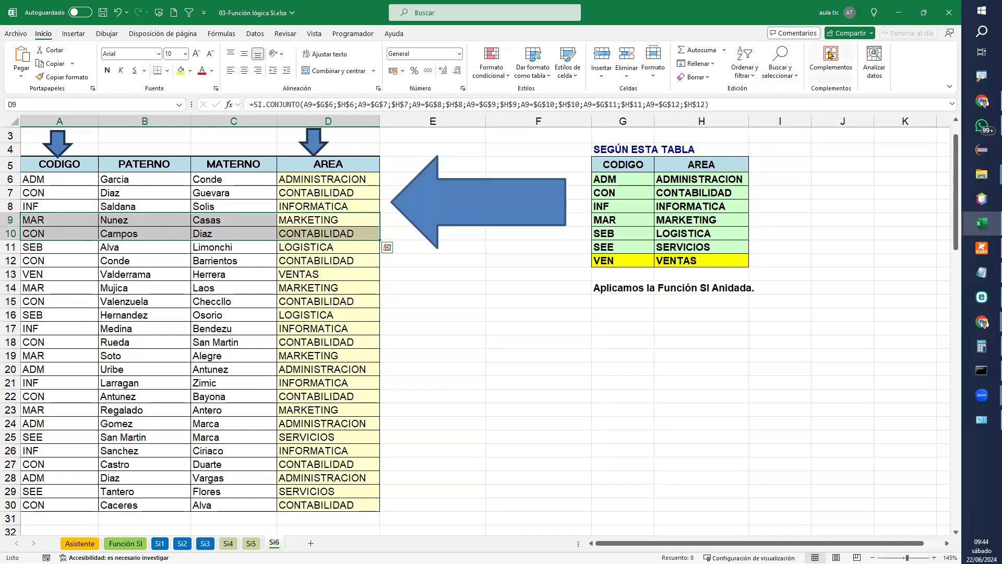
Switch to File Explorer and open 04-Función Y_O.xlsx from the sesion02 folder
left_click(897, 13)
left_click(896, 12)
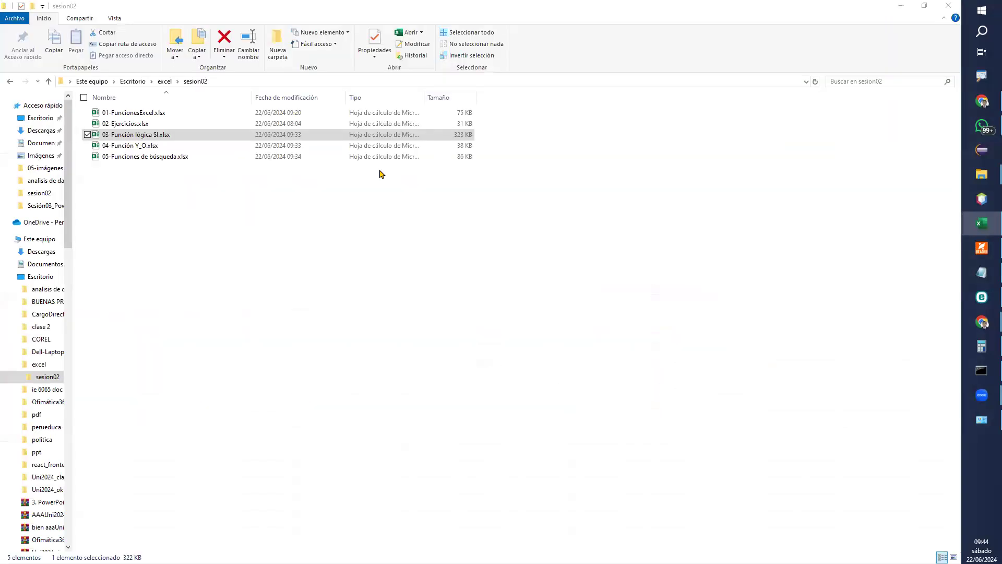
left_click(183, 148)
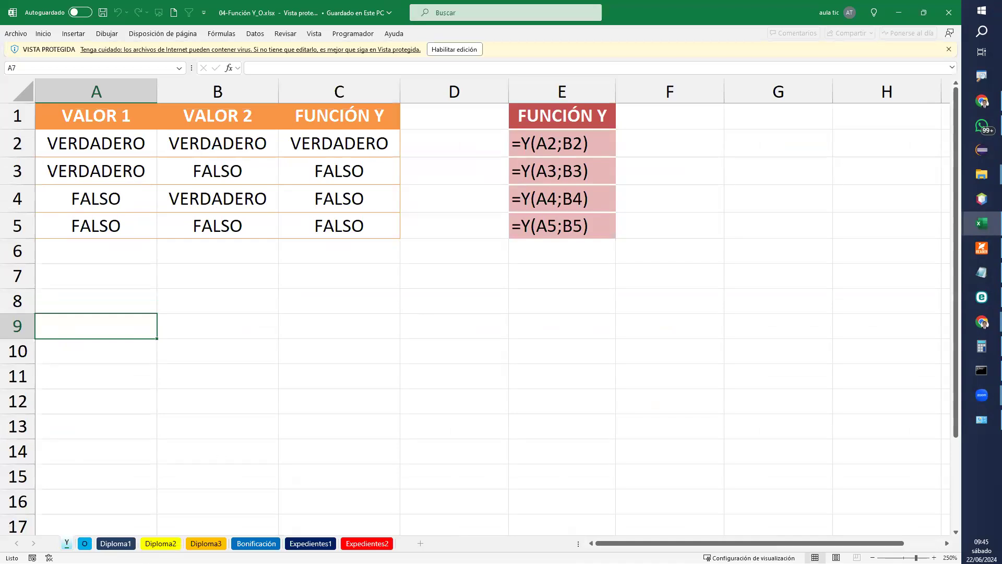
Enable editing in the workbook and examine the Y function's truth table and the formula in C2
left_click(84, 543)
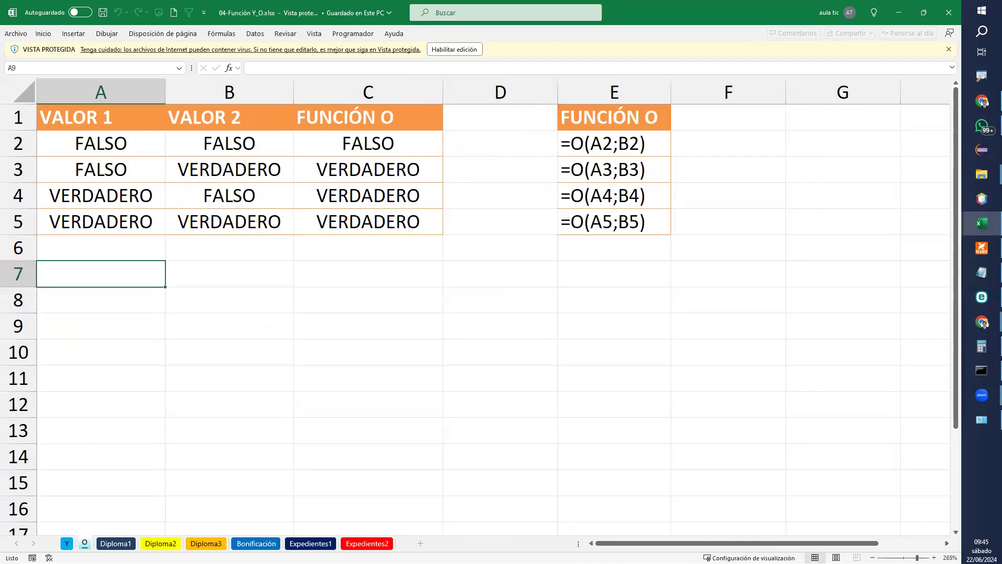
key("ctrl+Page_Up")
left_click_drag(124, 150, 357, 151)
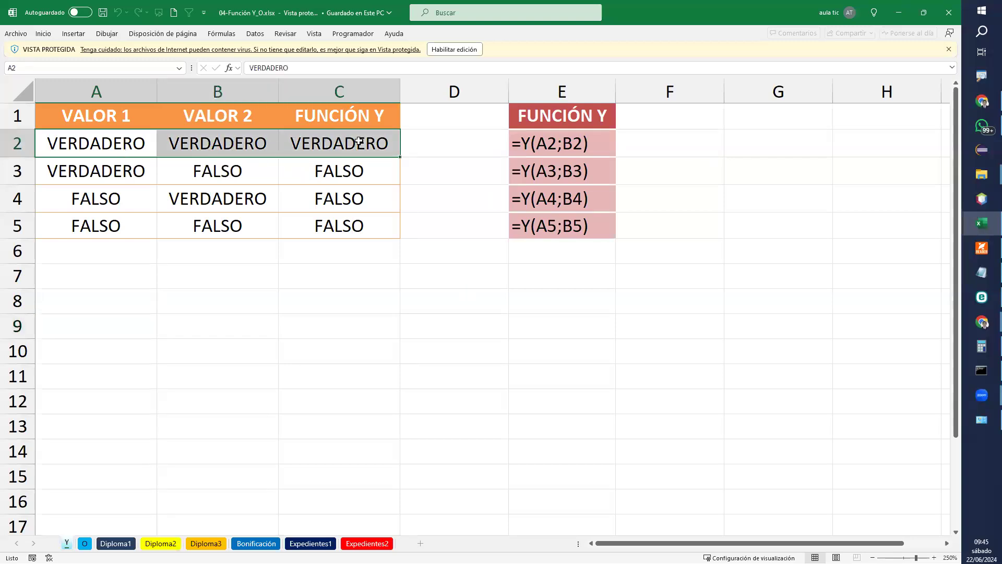
left_click(356, 140)
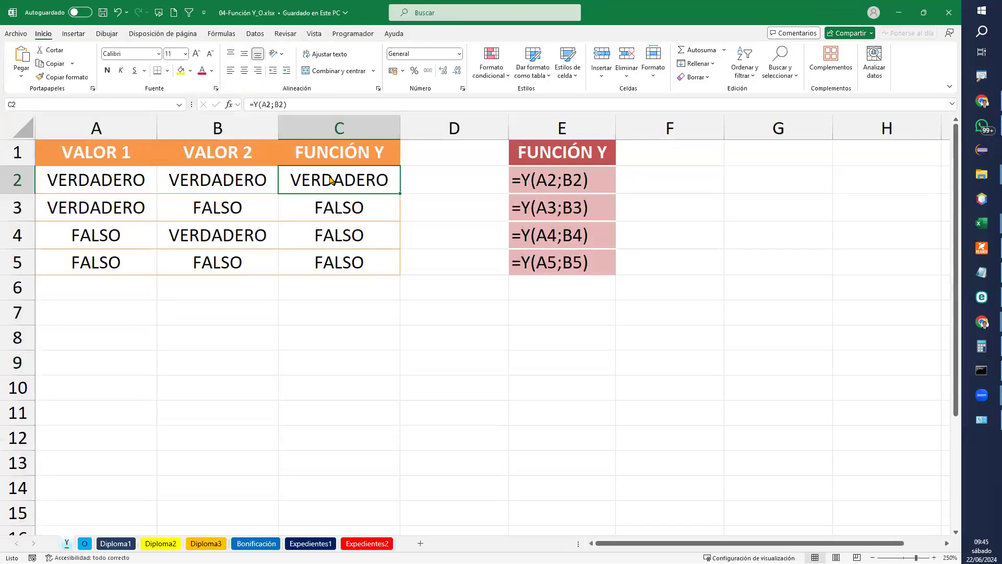
double_click(340, 183)
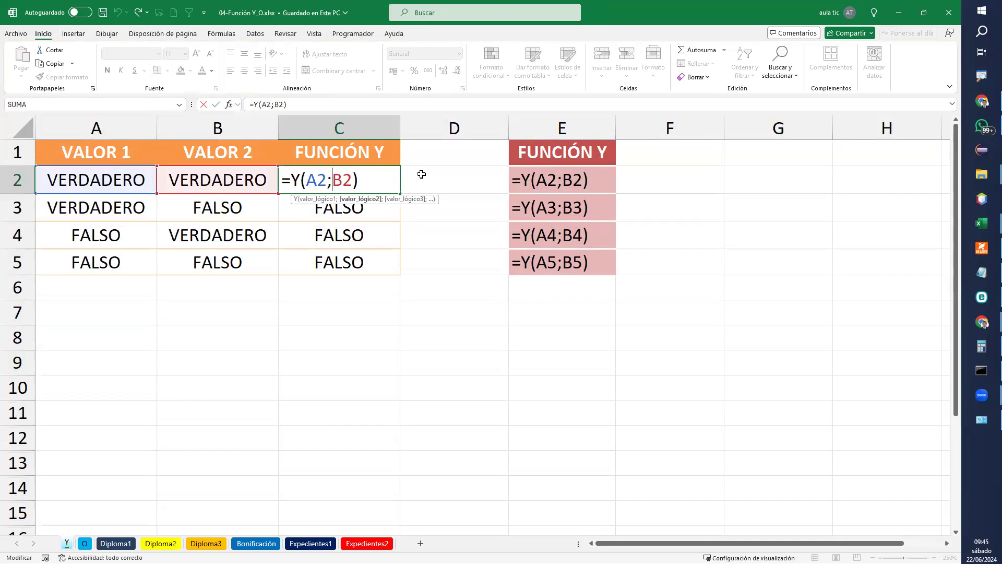
key("Return")
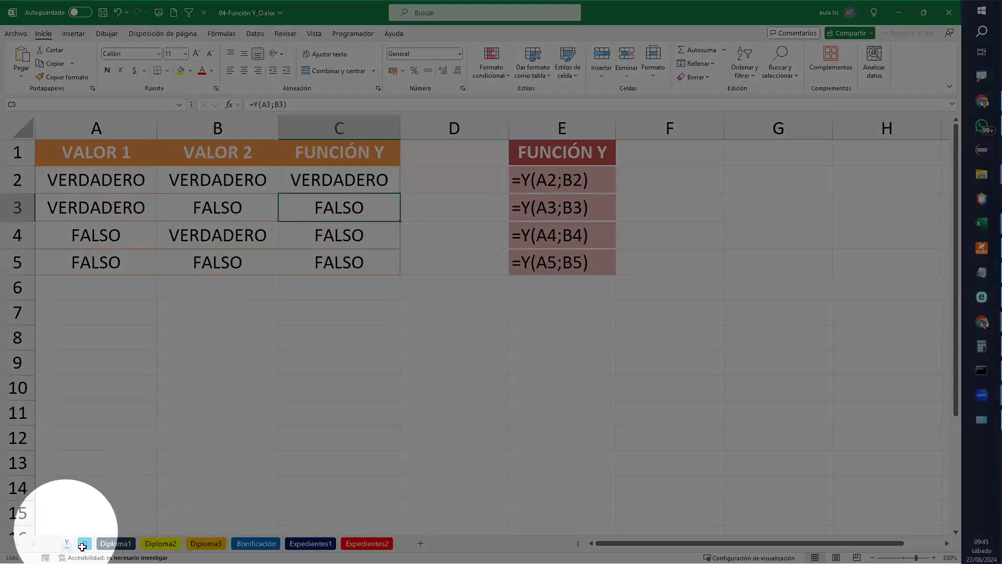
Review the truth table on the O sheet and show the Diploma1 exercise
left_click(84, 546)
left_click(375, 334)
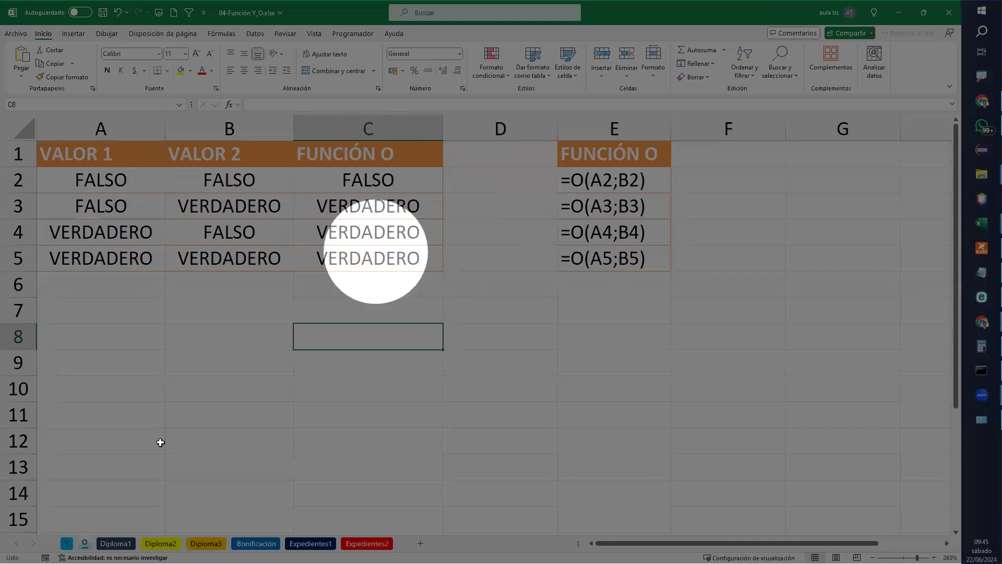
left_click(120, 544)
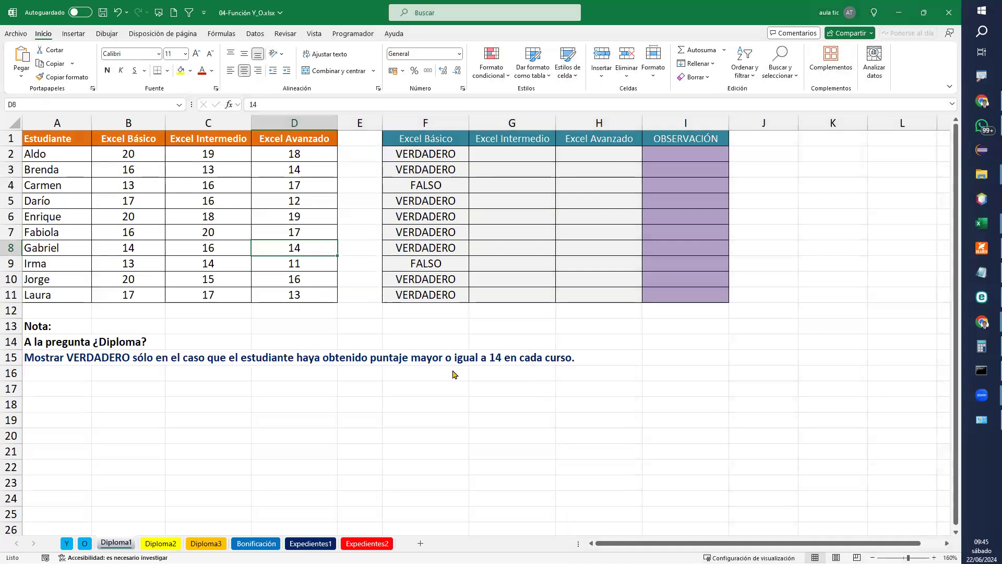
Return to the sesion02 folder in File Explorer and open 05-Funciones de búsqueda.xlsx
left_click(897, 16)
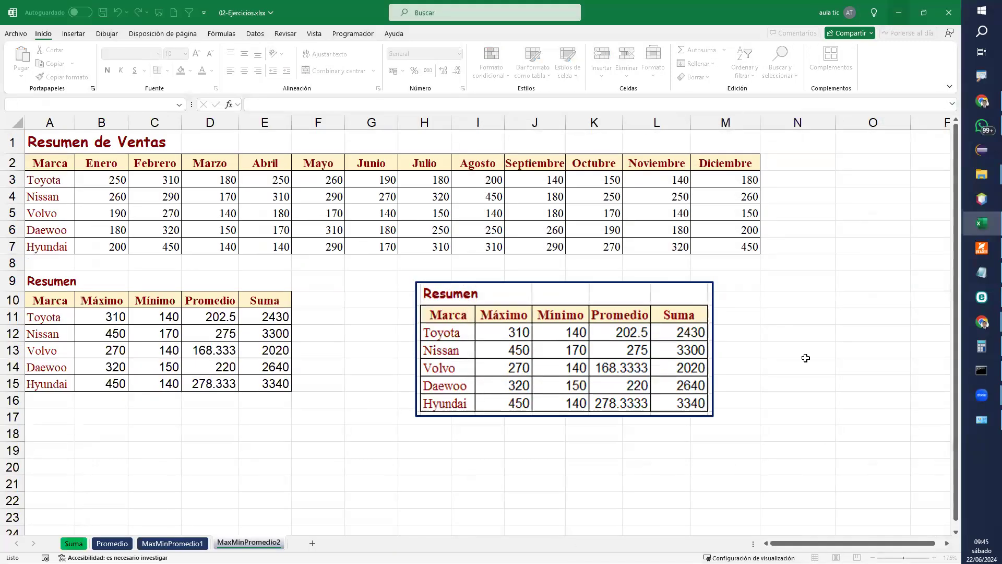
left_click(982, 174)
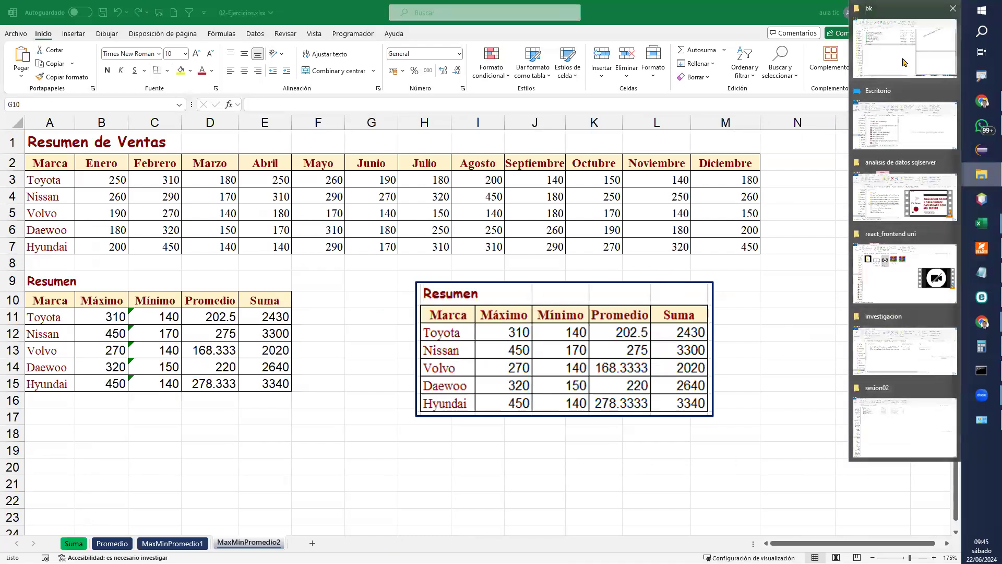
left_click(877, 422)
left_click(208, 158)
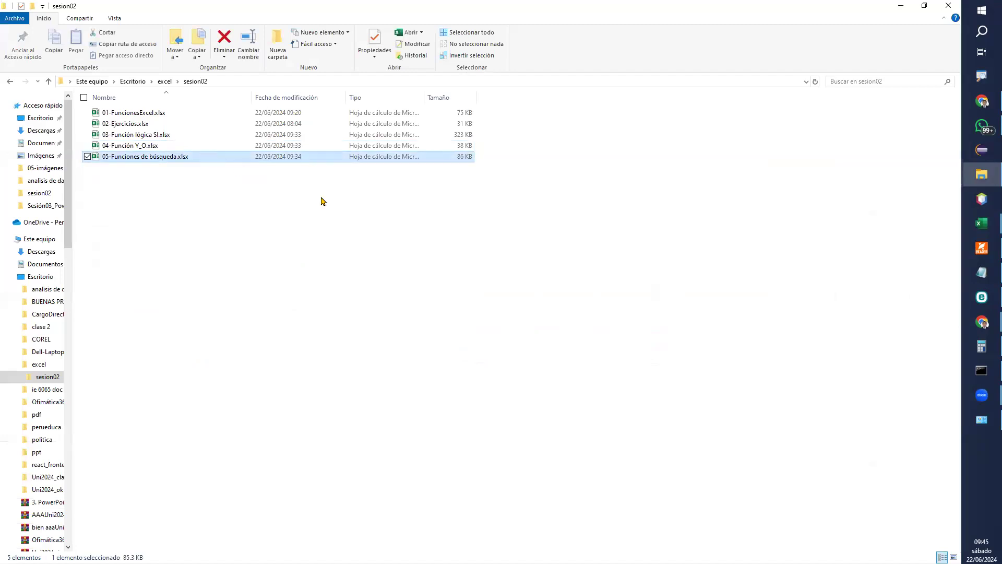
key("alt+Tab")
left_click(360, 330)
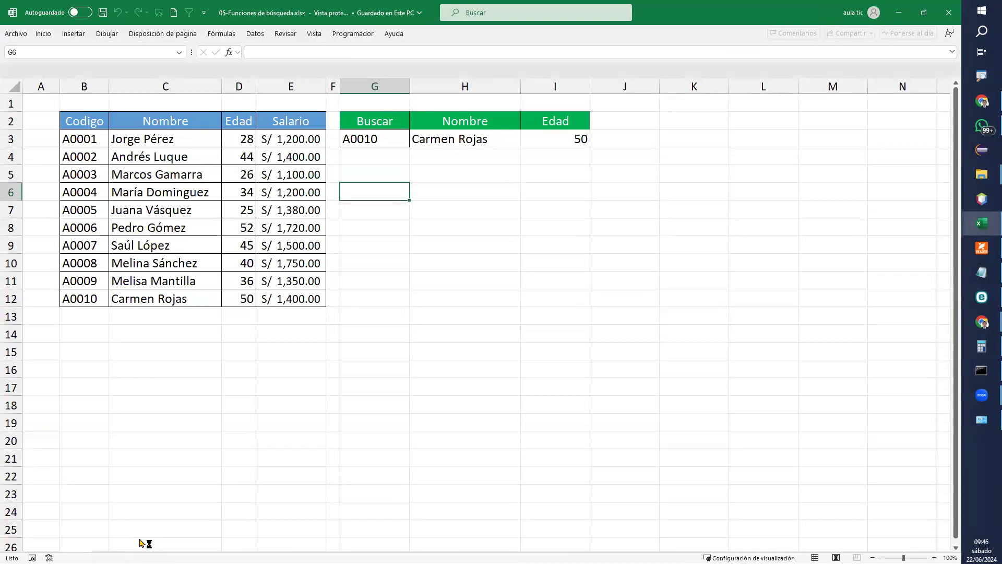
Look through the Buscar, BuscarV, BuscarH and BuscarX sheets of the lookup functions workbook
left_click(112, 543)
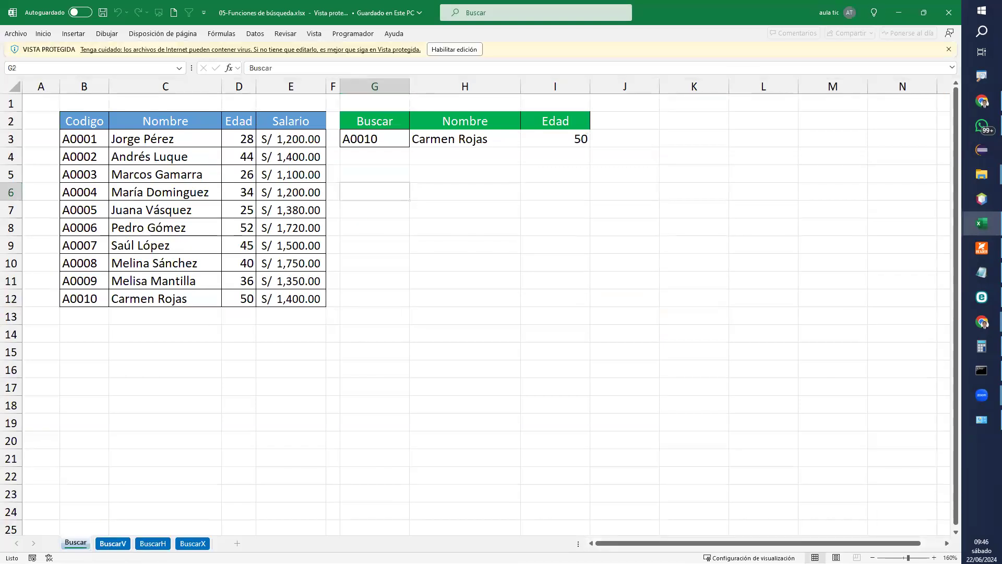
left_click(152, 543)
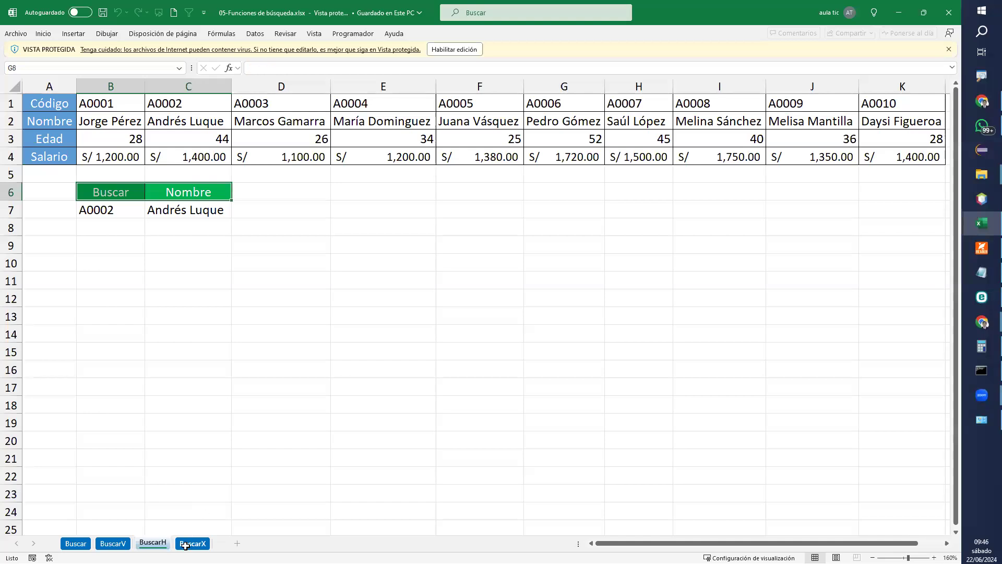
left_click(192, 543)
left_click(76, 544)
key("ctrl+Page_Down")
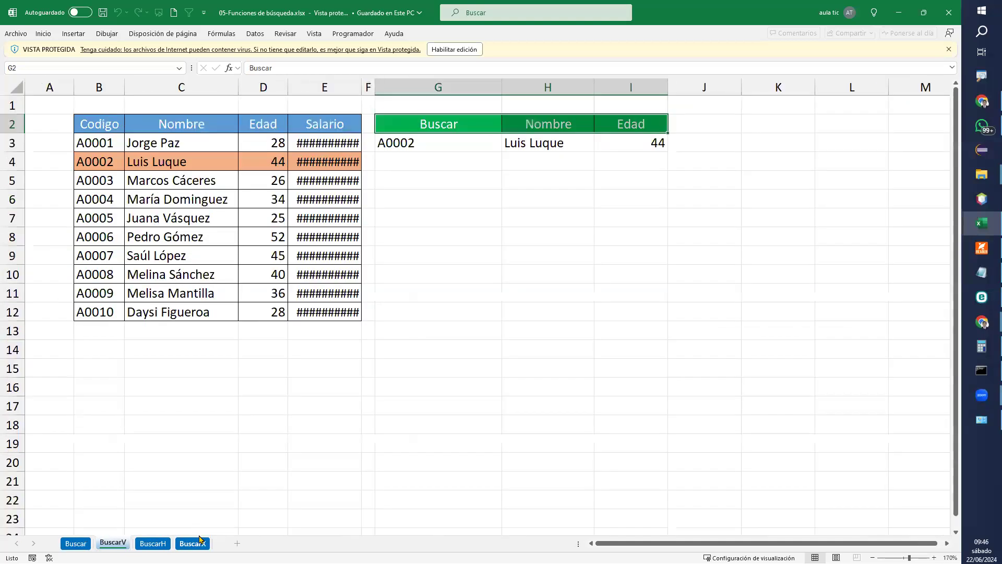
left_click(193, 544)
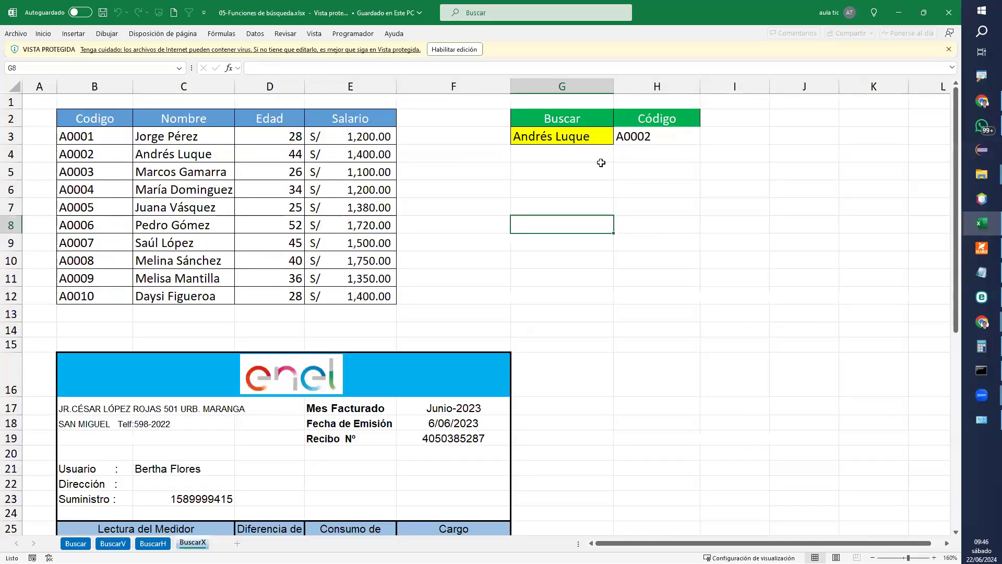
Close 05-Funciones de búsqueda.xlsx and close 02-Ejercicios.xlsx without saving its changes
left_click(942, 22)
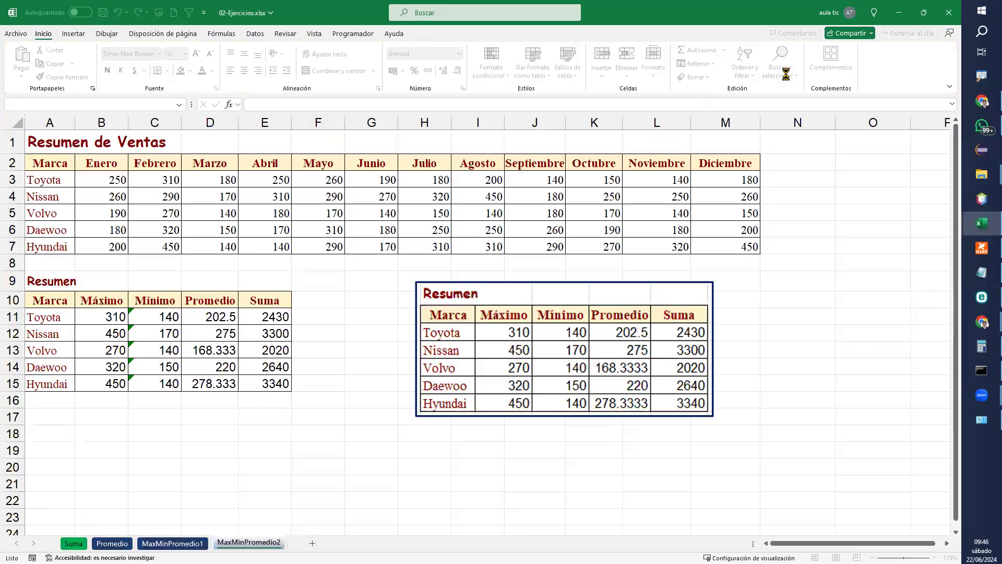
left_click(938, 11)
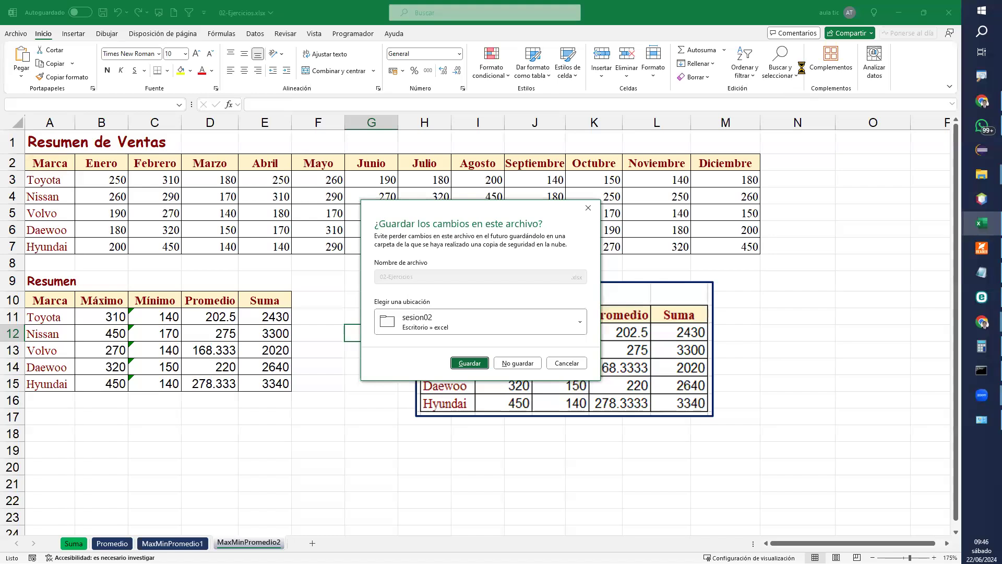
left_click(579, 362)
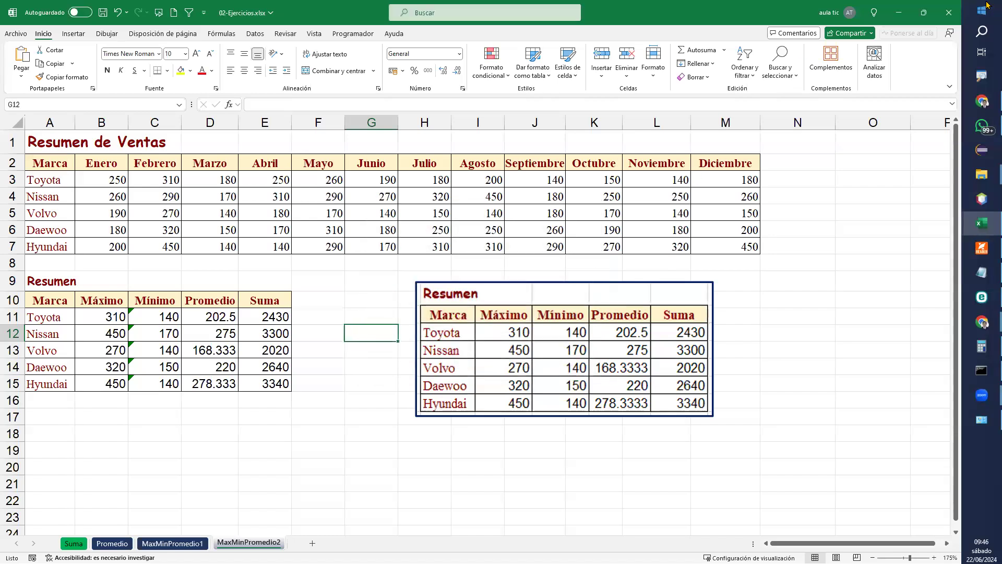
left_click(943, 16)
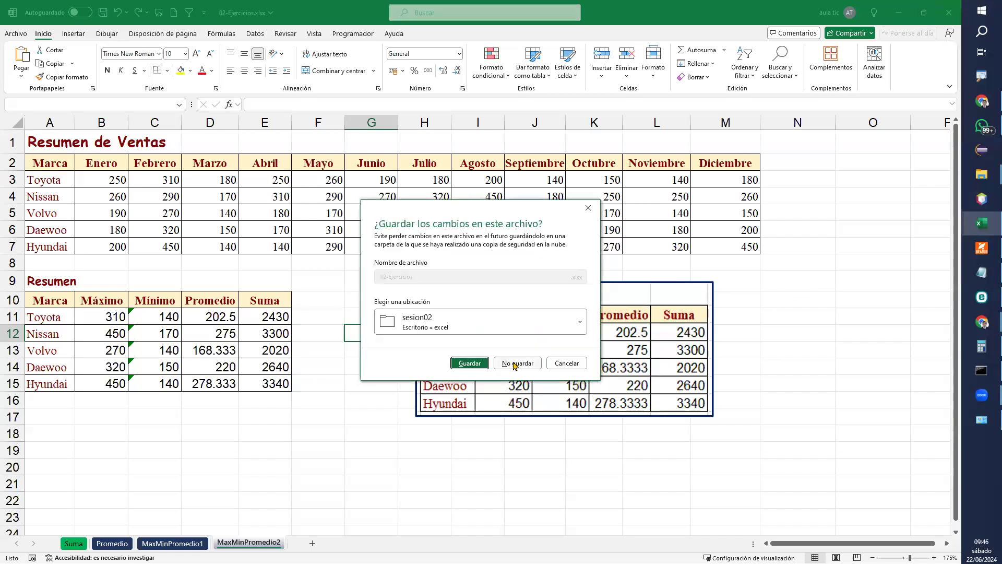
left_click(516, 363)
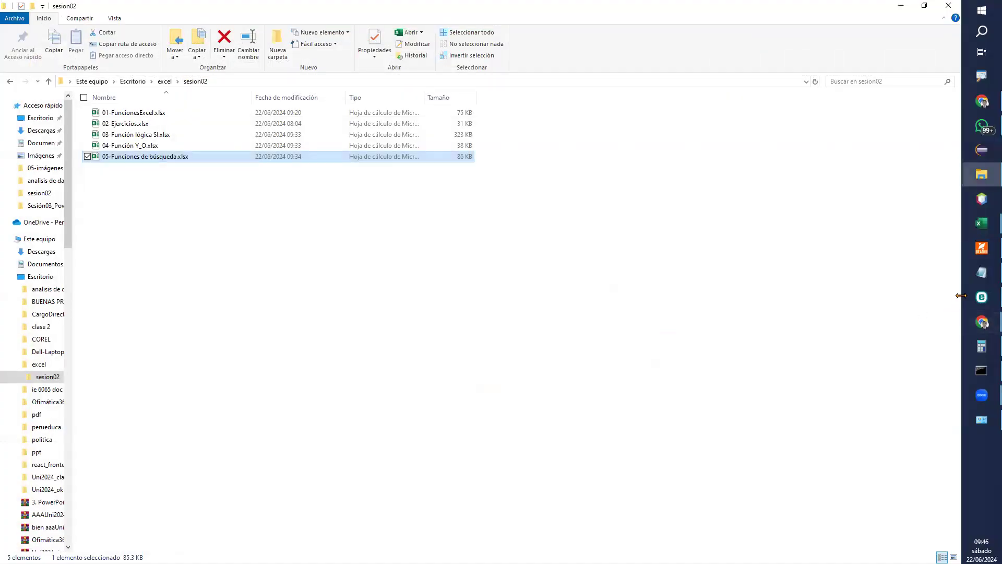
left_click(983, 99)
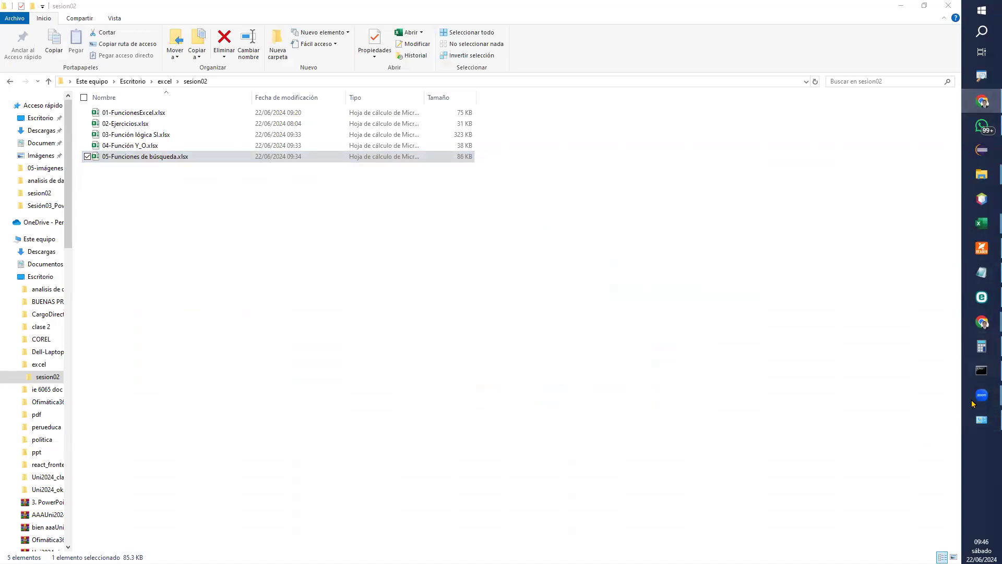
mouse_move(983, 396)
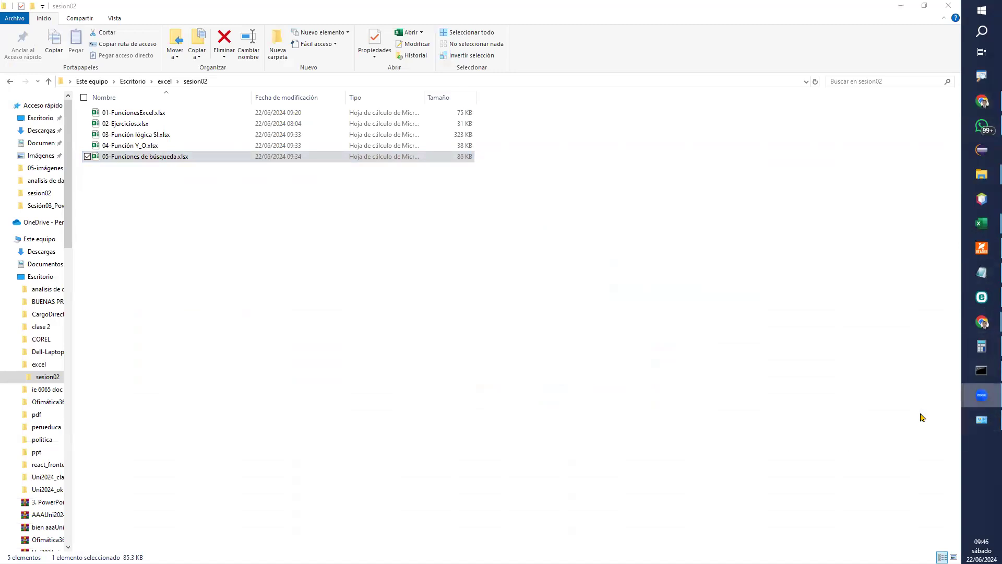